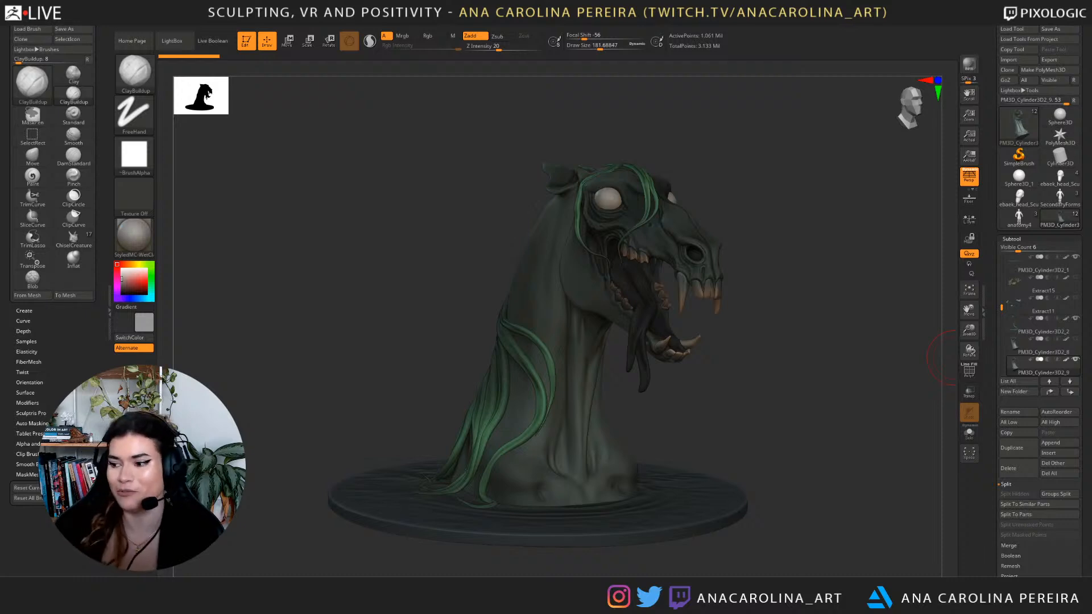
pyautogui.moveTo(956, 358); pyautogui.dragTo(820, 374)
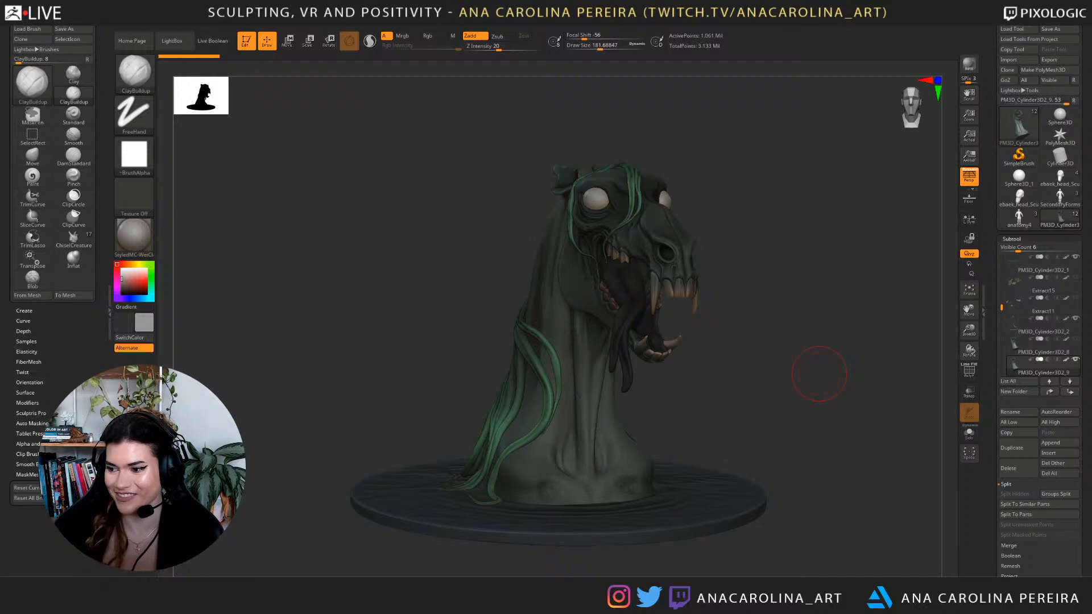
pyautogui.moveTo(780, 356); pyautogui.dragTo(823, 360)
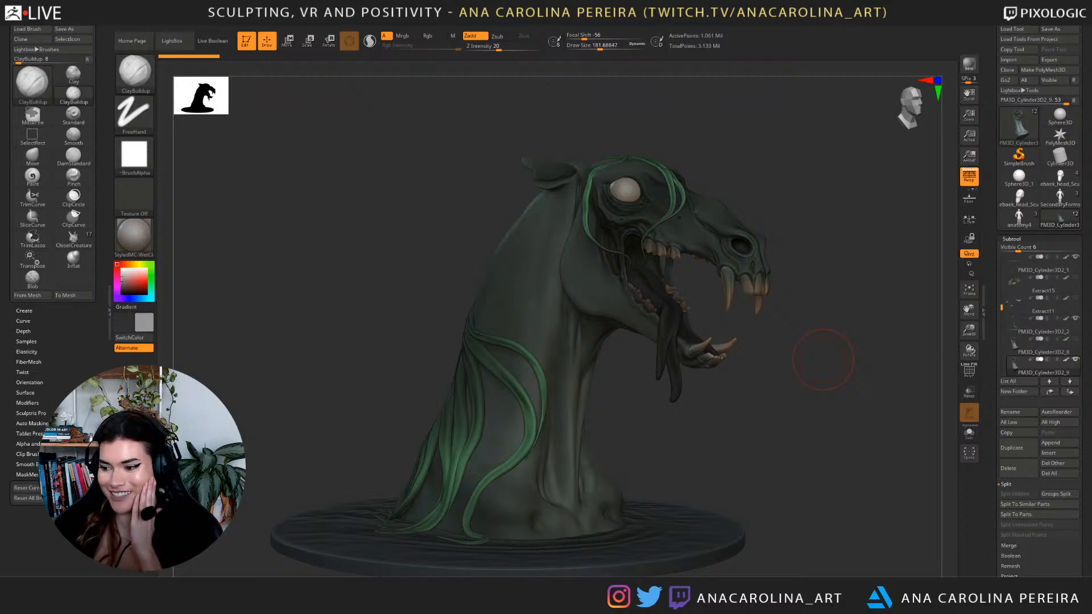
pyautogui.moveTo(760, 390)
pyautogui.mouseDown()
pyautogui.moveTo(728, 393)
pyautogui.moveTo(849, 413)
pyautogui.mouseUp()
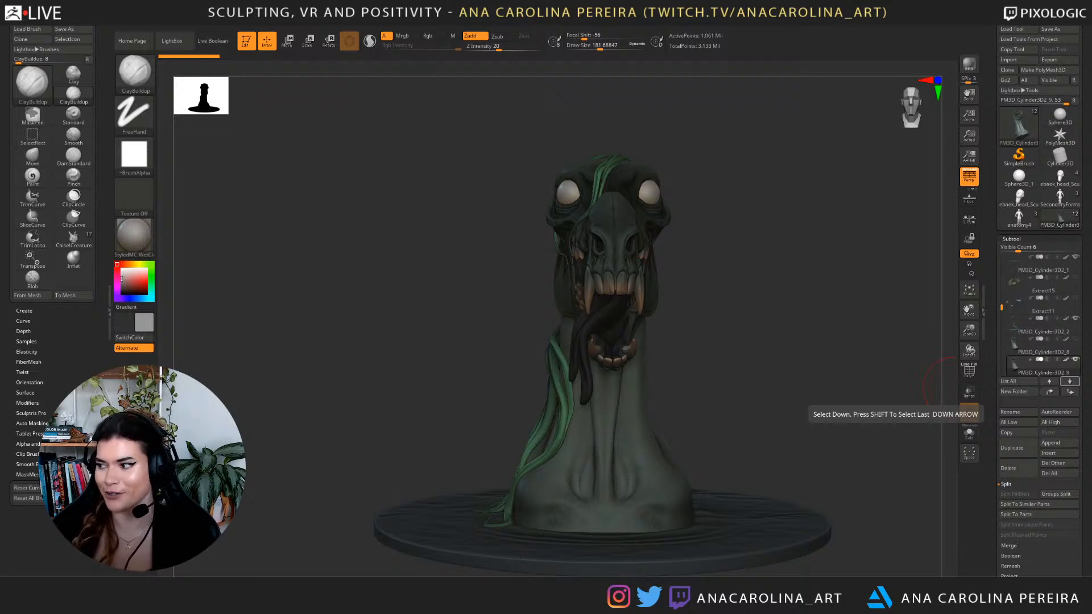
pyautogui.moveTo(927, 446); pyautogui.dragTo(1058, 446)
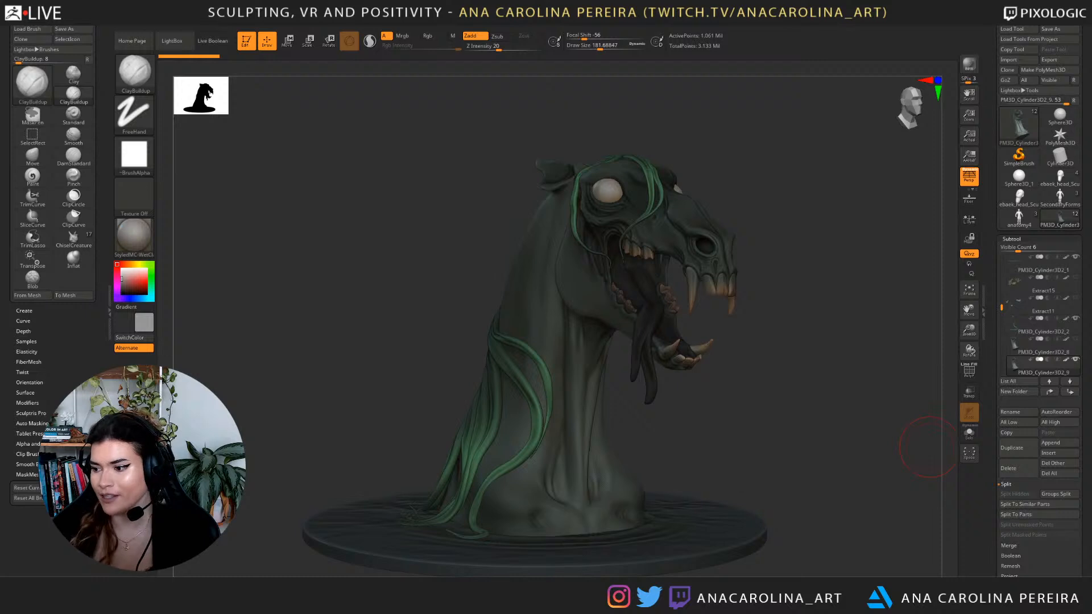
pyautogui.moveTo(802, 422); pyautogui.dragTo(813, 388)
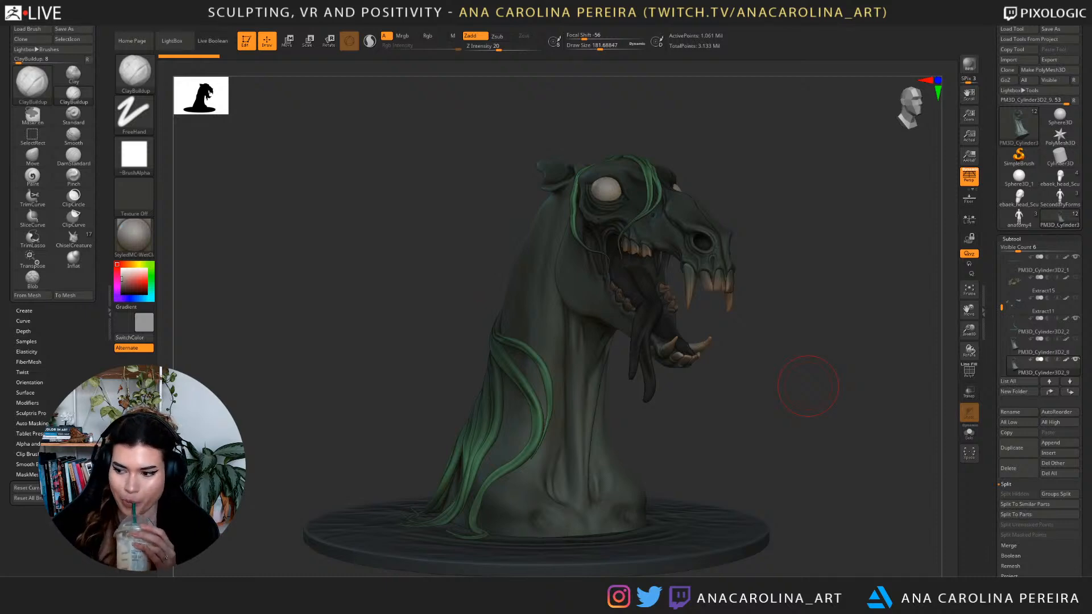
pyautogui.moveTo(808, 386)
pyautogui.mouseDown()
pyautogui.moveTo(816, 454)
pyautogui.moveTo(763, 455)
pyautogui.mouseUp()
# Switch to the DamStandard brush and inspect the neck and mane from behind.
pyautogui.press('b')
pyautogui.press('d')
pyautogui.press('s')
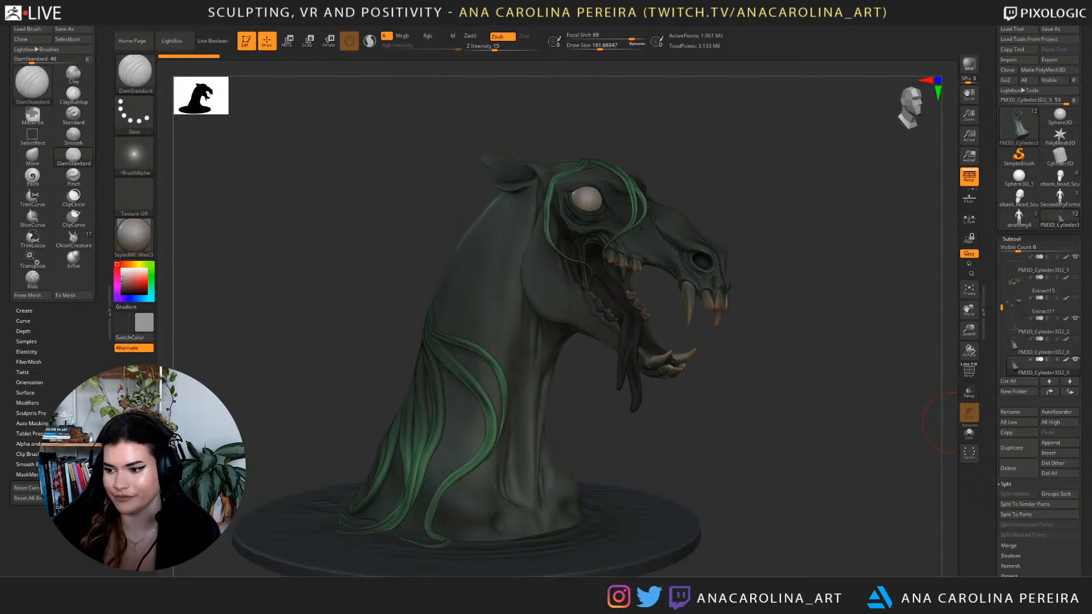
pyautogui.moveTo(954, 423); pyautogui.dragTo(757, 420)
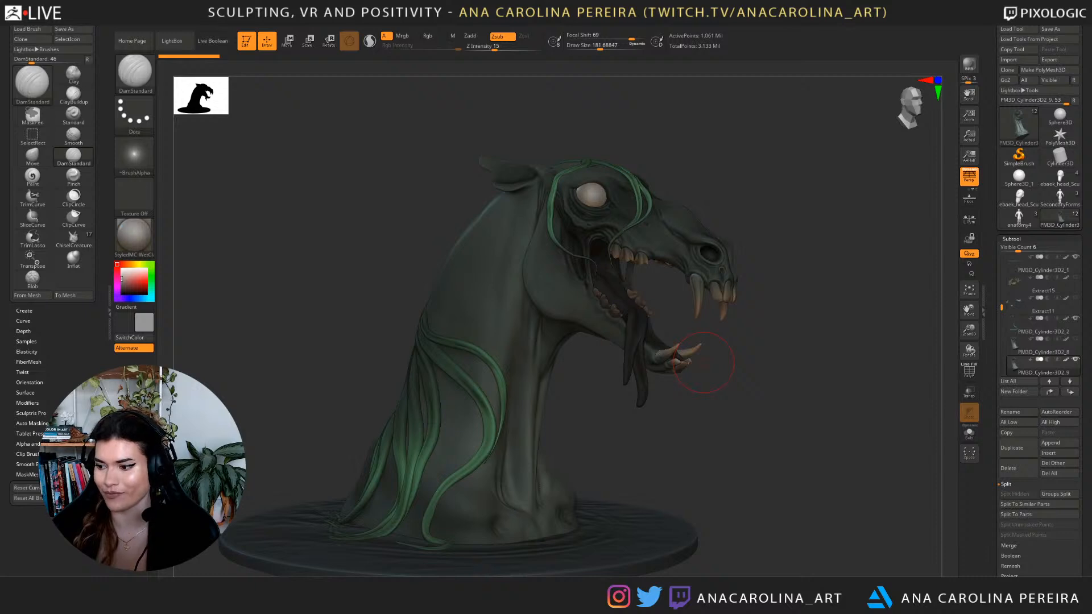
pyautogui.moveTo(807, 342); pyautogui.dragTo(586, 348)
pyautogui.moveTo(845, 364)
pyautogui.mouseDown()
pyautogui.moveTo(802, 387)
pyautogui.moveTo(783, 379)
pyautogui.moveTo(784, 398)
pyautogui.mouseUp()
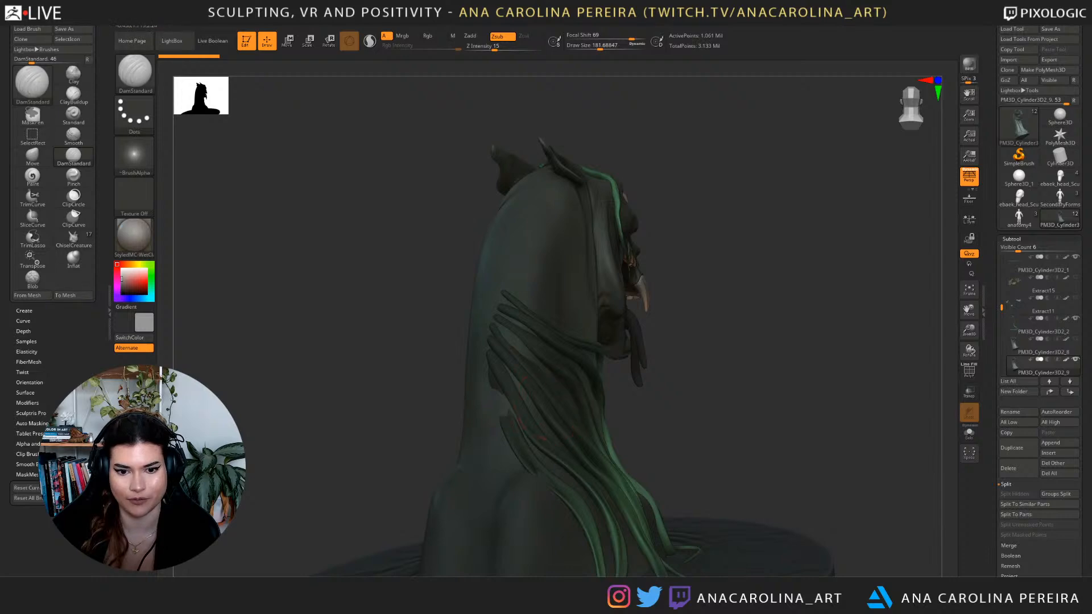
# Select the green mane subtool and adjust its strands along the back of the neck with the Move brush.
pyautogui.press('b')
pyautogui.press('m')
pyautogui.press('v')
pyautogui.keyDown('alt'); pyautogui.click(581, 415); pyautogui.keyUp('alt')
pyautogui.press('space')
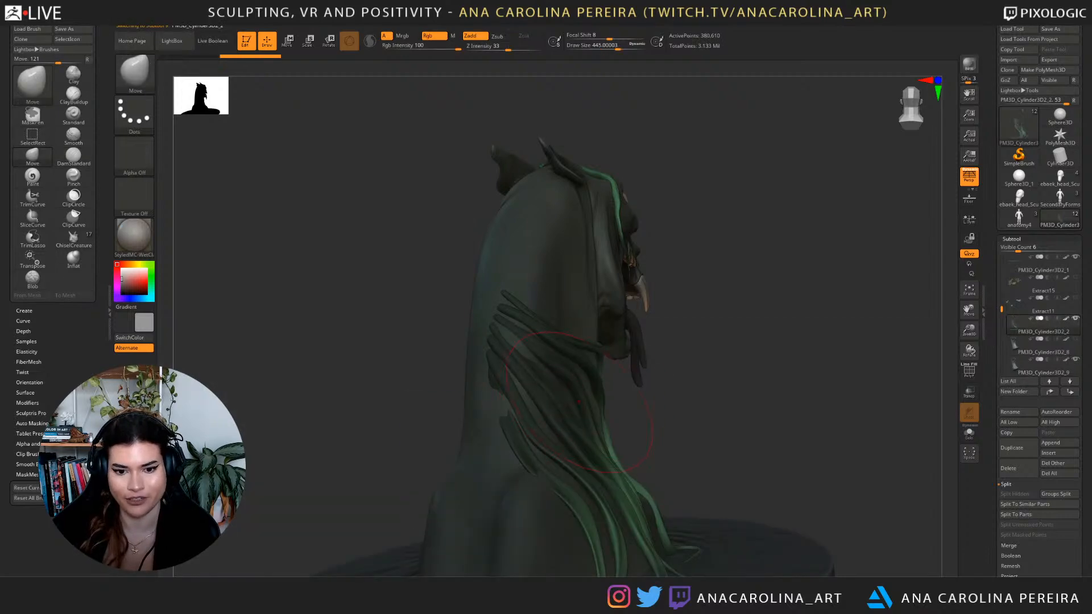
pyautogui.moveTo(667, 391); pyautogui.dragTo(680, 380)
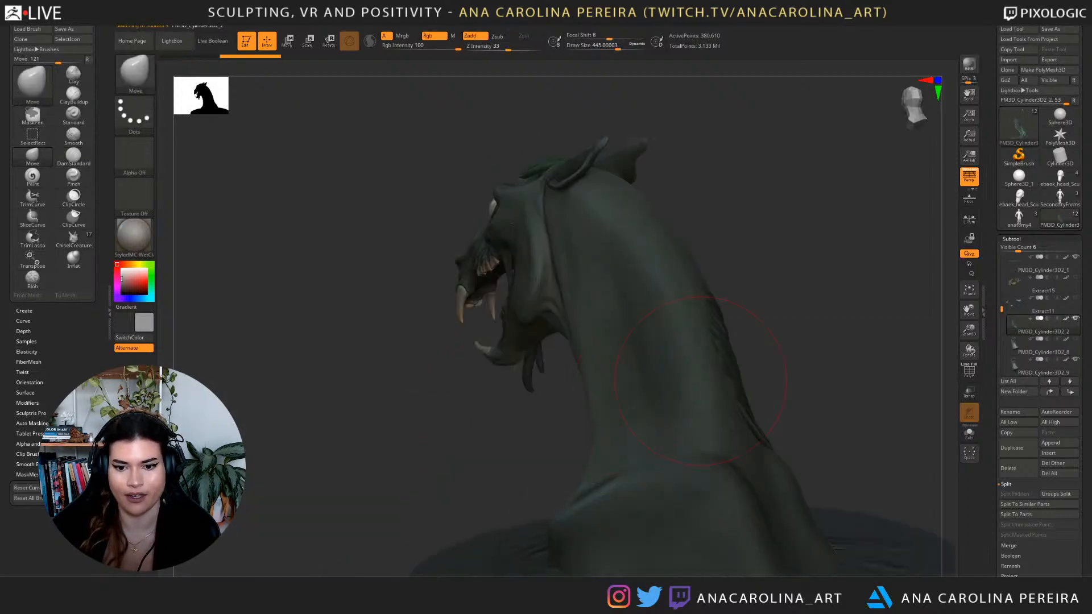
pyautogui.moveTo(748, 416); pyautogui.dragTo(734, 428)
# Select the horse head and neck subtool and activate the DamStandard brush with a draw size of about 120.
pyautogui.press('b')
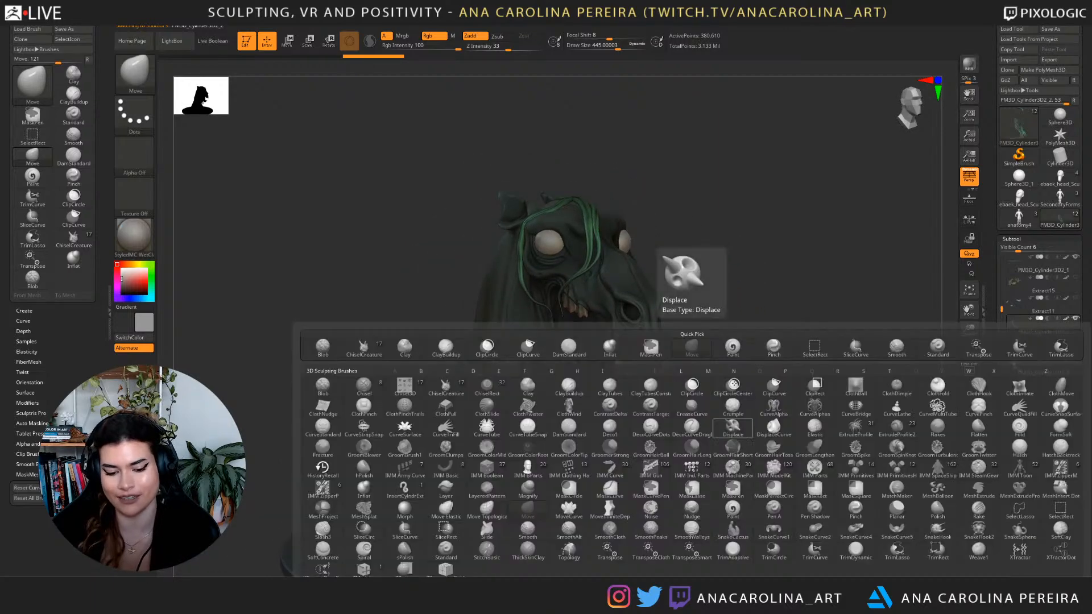
pyautogui.press('d')
pyautogui.press('s')
pyautogui.keyDown('alt'); pyautogui.click(617, 279); pyautogui.keyUp('alt')
pyautogui.press('s')
pyautogui.moveTo(741, 364)
pyautogui.mouseDown()
pyautogui.moveTo(715, 370)
pyautogui.moveTo(750, 429)
pyautogui.mouseUp()
pyautogui.press('s')
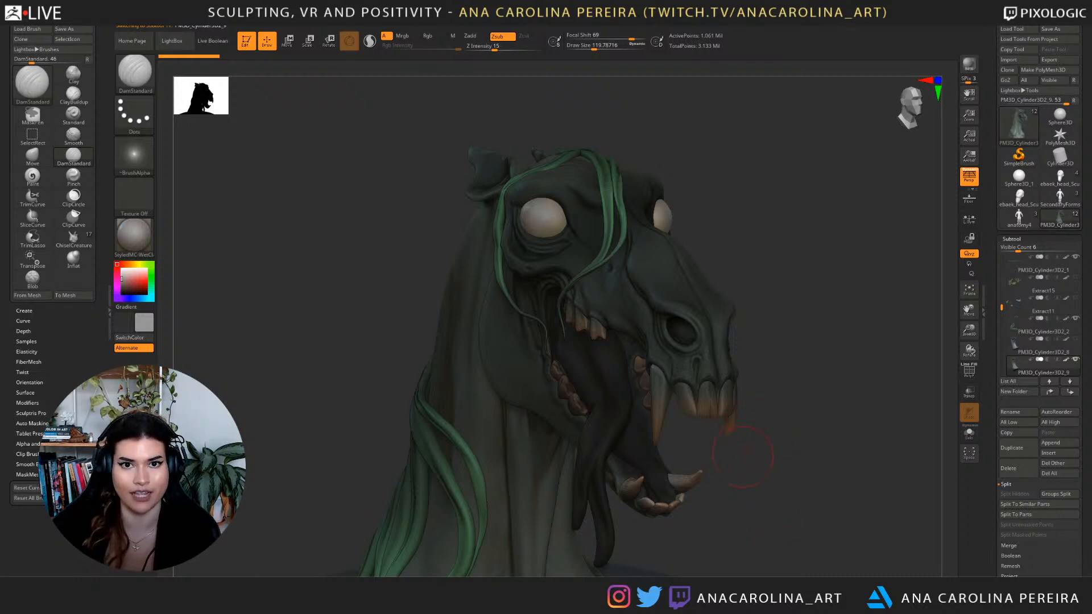
pyautogui.moveTo(825, 462); pyautogui.dragTo(859, 491)
pyautogui.moveTo(850, 452)
pyautogui.mouseDown()
pyautogui.moveTo(780, 490)
pyautogui.moveTo(842, 463)
pyautogui.moveTo(863, 422)
pyautogui.moveTo(844, 486)
pyautogui.mouseUp()
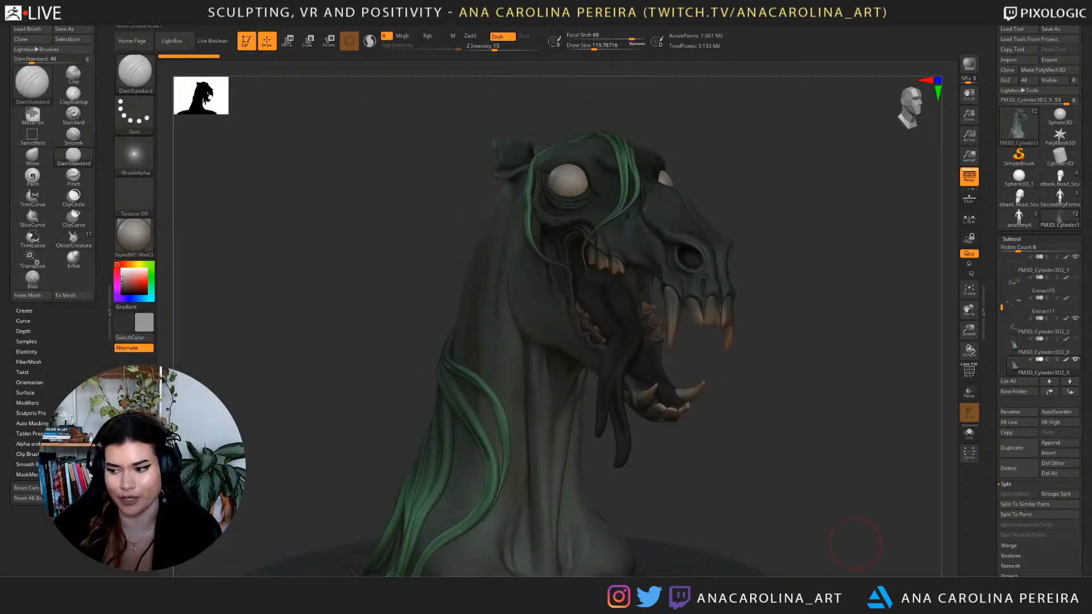
pyautogui.moveTo(857, 545); pyautogui.dragTo(804, 492)
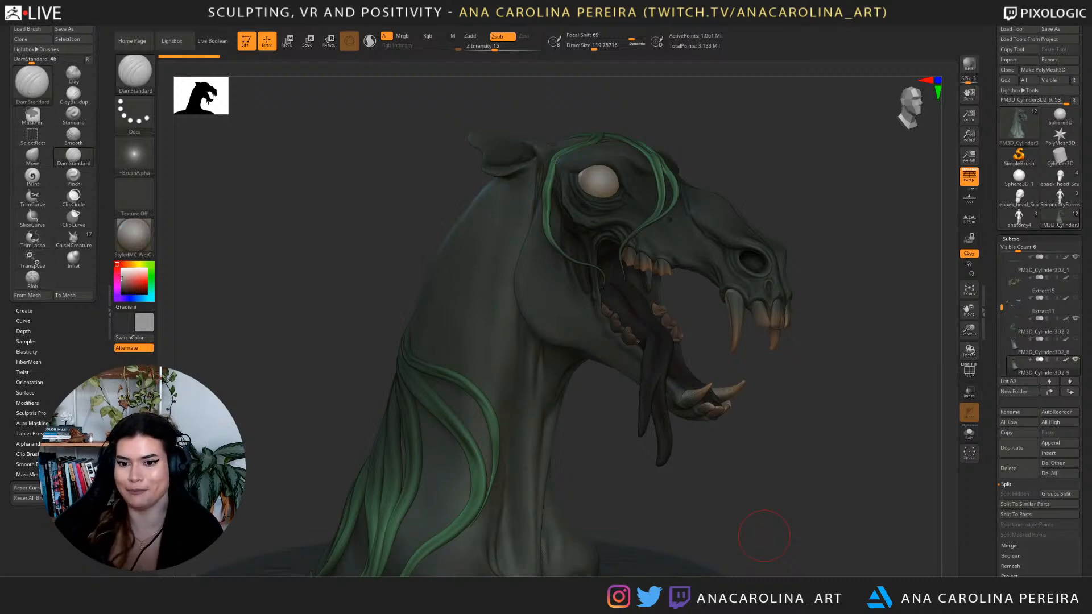
# Switch to the ClayBuildup brush with a draw size of about 77 and focus on the muzzle.
pyautogui.moveTo(764, 536)
pyautogui.mouseDown()
pyautogui.moveTo(399, 500)
pyautogui.moveTo(467, 469)
pyautogui.moveTo(568, 514)
pyautogui.moveTo(610, 431)
pyautogui.moveTo(595, 456)
pyautogui.moveTo(605, 469)
pyautogui.moveTo(555, 538)
pyautogui.mouseUp()
pyautogui.press('b')
pyautogui.press('c')
pyautogui.press('b')
pyautogui.press('space')
pyautogui.moveTo(419, 465); pyautogui.dragTo(414, 464)
pyautogui.moveTo(420, 465)
pyautogui.keyDown('alt'); pyautogui.mouseDown(button='right')
pyautogui.moveTo(525, 388)
pyautogui.moveTo(507, 414)
pyautogui.moveTo(565, 410)
pyautogui.mouseUp(button='right'); pyautogui.keyUp('alt')
# Undo the last two changes and refine the forms around the open mouth and jaw with ClayBuildup.
pyautogui.hotkey('ctrl', 'shift', 'z')
pyautogui.hotkey('ctrl', 'shift', 'z')
pyautogui.hotkey('ctrl', 'shift', 'z')
pyautogui.hotkey('ctrl', 'z')
pyautogui.hotkey('ctrl', 'z')
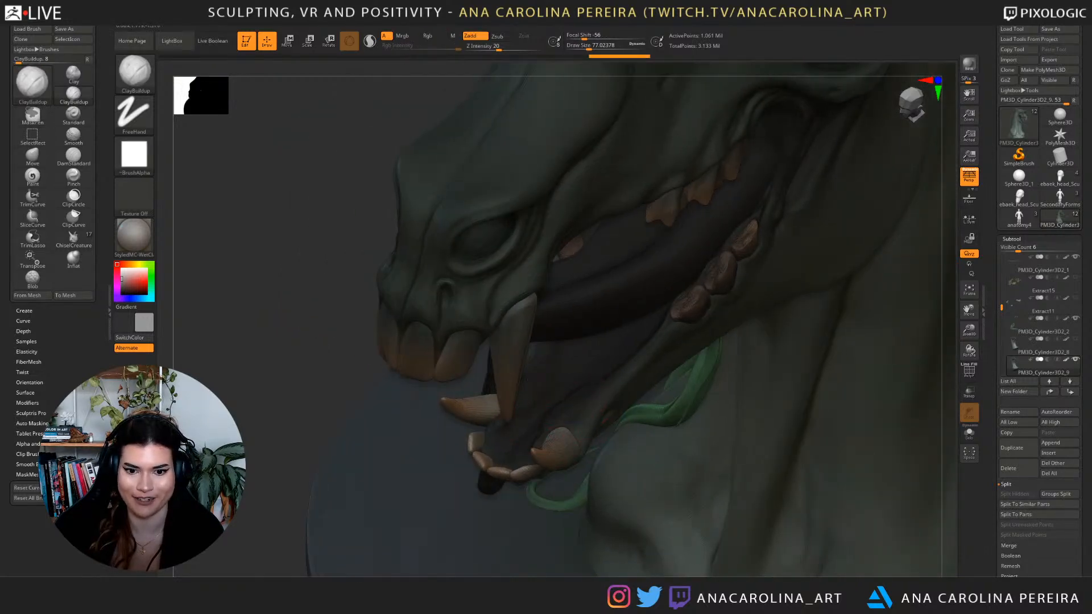
pyautogui.press('shift')
pyautogui.moveTo(398, 449)
pyautogui.keyDown('alt'); pyautogui.mouseDown()
pyautogui.moveTo(375, 410)
pyautogui.moveTo(370, 361)
pyautogui.moveTo(671, 393)
pyautogui.moveTo(842, 342)
pyautogui.moveTo(712, 393)
pyautogui.moveTo(681, 388)
pyautogui.mouseUp(); pyautogui.keyUp('alt')
pyautogui.moveTo(570, 257); pyautogui.dragTo(676, 391)
pyautogui.moveTo(444, 364); pyautogui.dragTo(571, 374)
pyautogui.moveTo(738, 357); pyautogui.dragTo(649, 216)
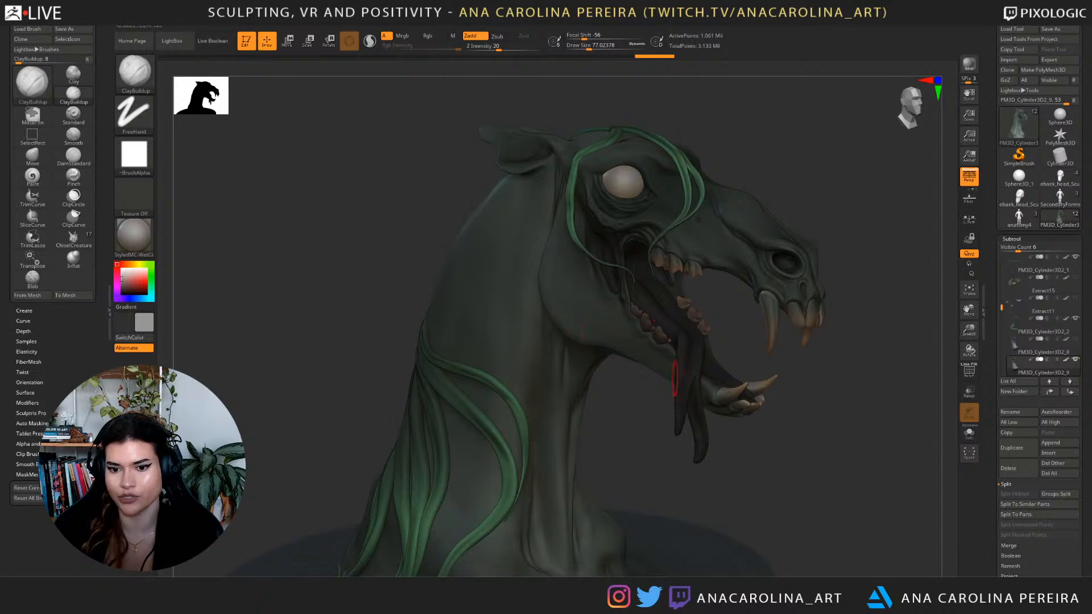
# Examine the horse's open jaw, tongue and teeth from several side and three-quarter angles.
pyautogui.moveTo(711, 421); pyautogui.dragTo(714, 398)
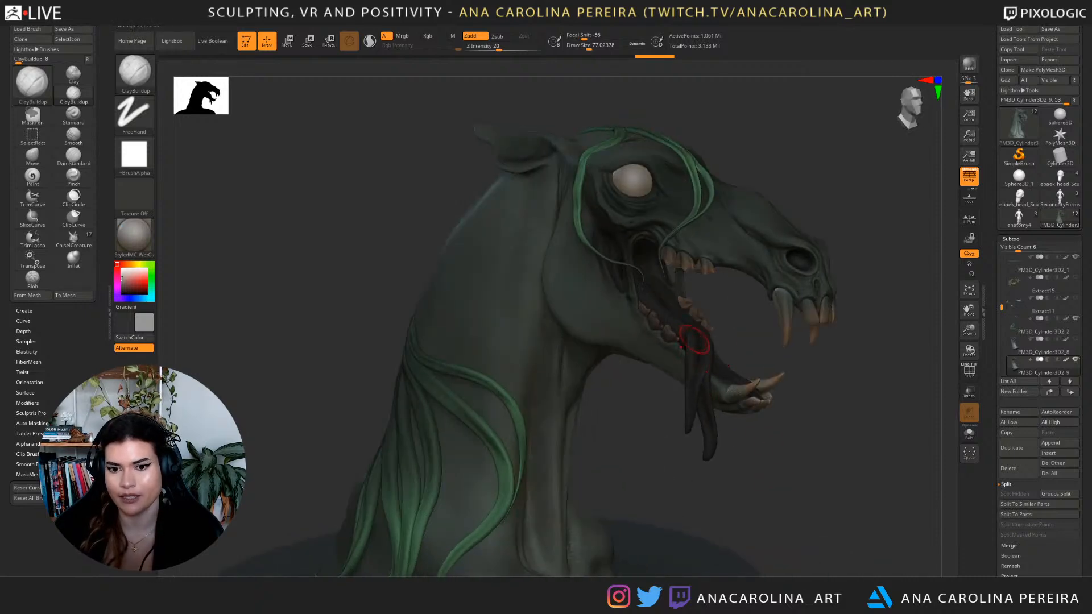
pyautogui.moveTo(734, 441); pyautogui.dragTo(662, 329)
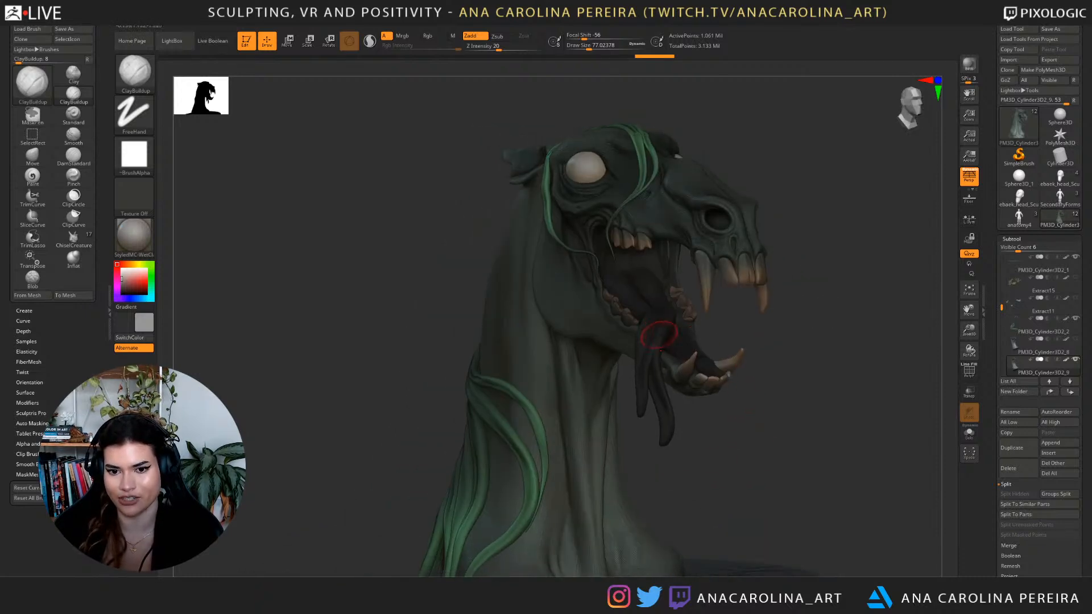
pyautogui.moveTo(635, 280); pyautogui.dragTo(747, 439)
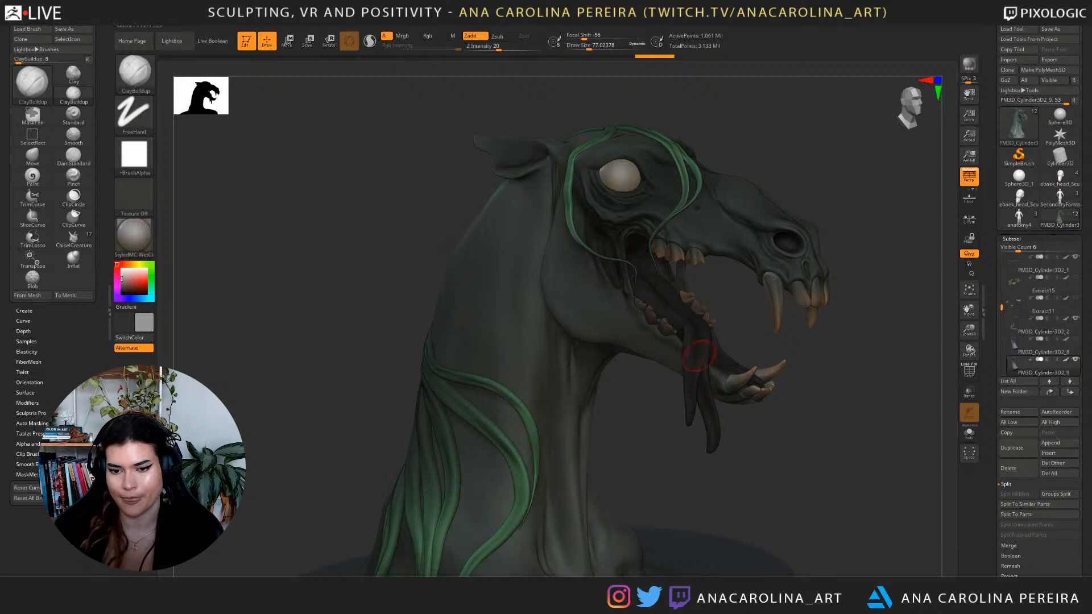
pyautogui.moveTo(705, 370); pyautogui.dragTo(738, 444)
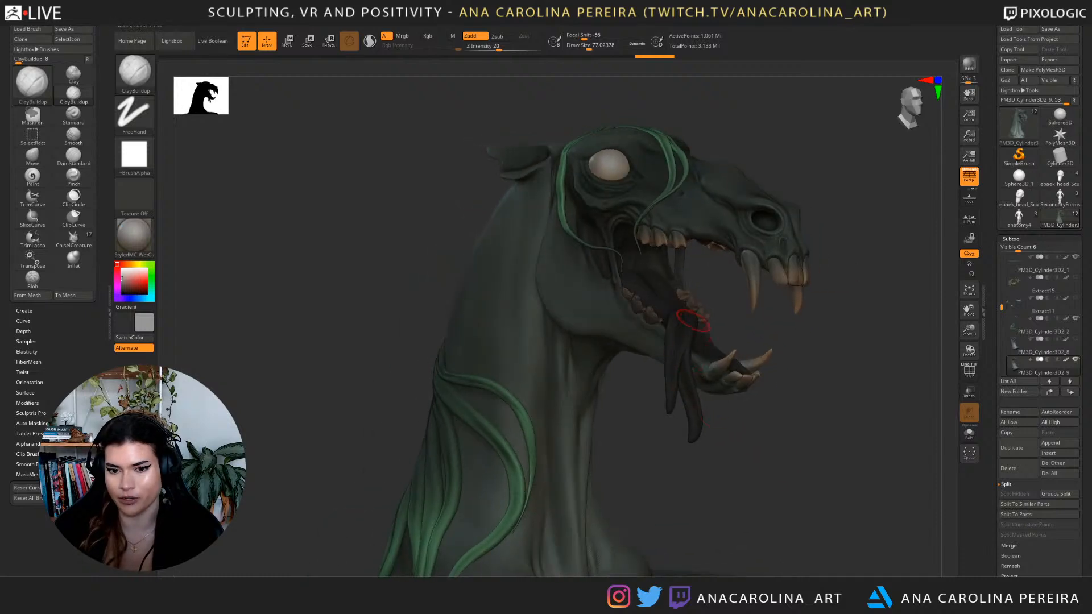
pyautogui.moveTo(689, 395); pyautogui.dragTo(658, 352)
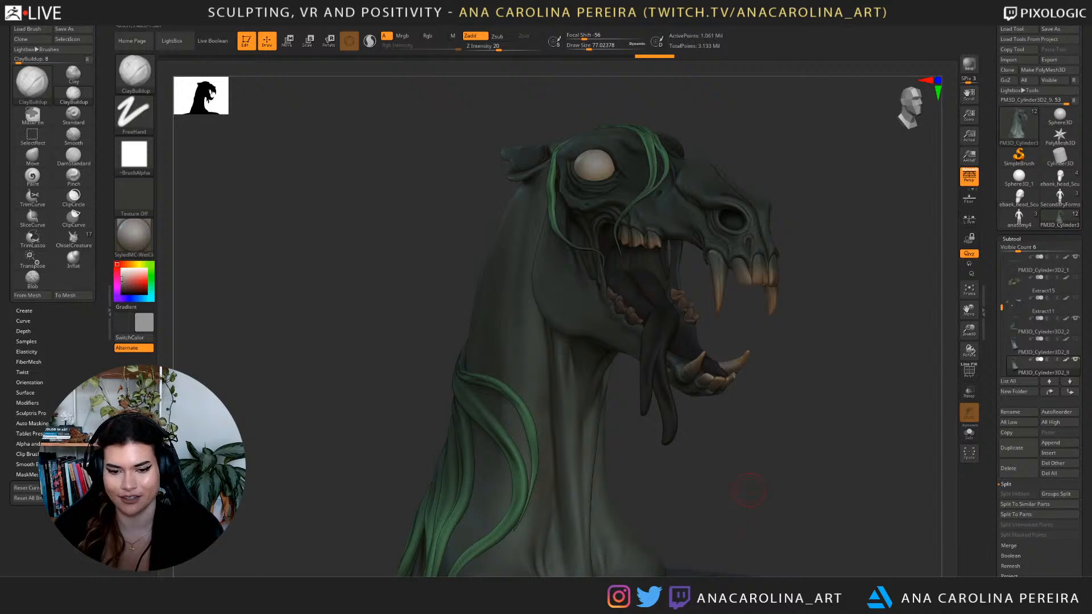
pyautogui.moveTo(760, 501); pyautogui.dragTo(697, 515)
pyautogui.moveTo(744, 456)
pyautogui.mouseDown()
pyautogui.moveTo(814, 472)
pyautogui.moveTo(753, 446)
pyautogui.mouseUp()
pyautogui.moveTo(802, 474); pyautogui.dragTo(780, 475)
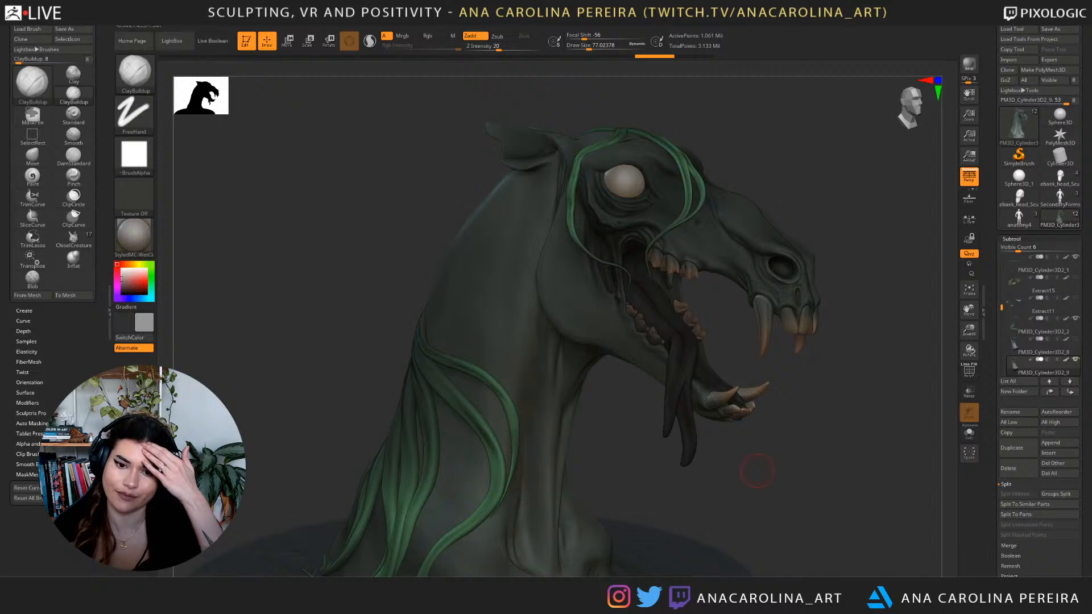
pyautogui.moveTo(723, 455)
pyautogui.mouseDown()
pyautogui.moveTo(802, 464)
pyautogui.moveTo(904, 503)
pyautogui.moveTo(772, 287)
pyautogui.mouseUp()
pyautogui.moveTo(731, 371); pyautogui.dragTo(648, 245)
pyautogui.moveTo(865, 405); pyautogui.dragTo(589, 473)
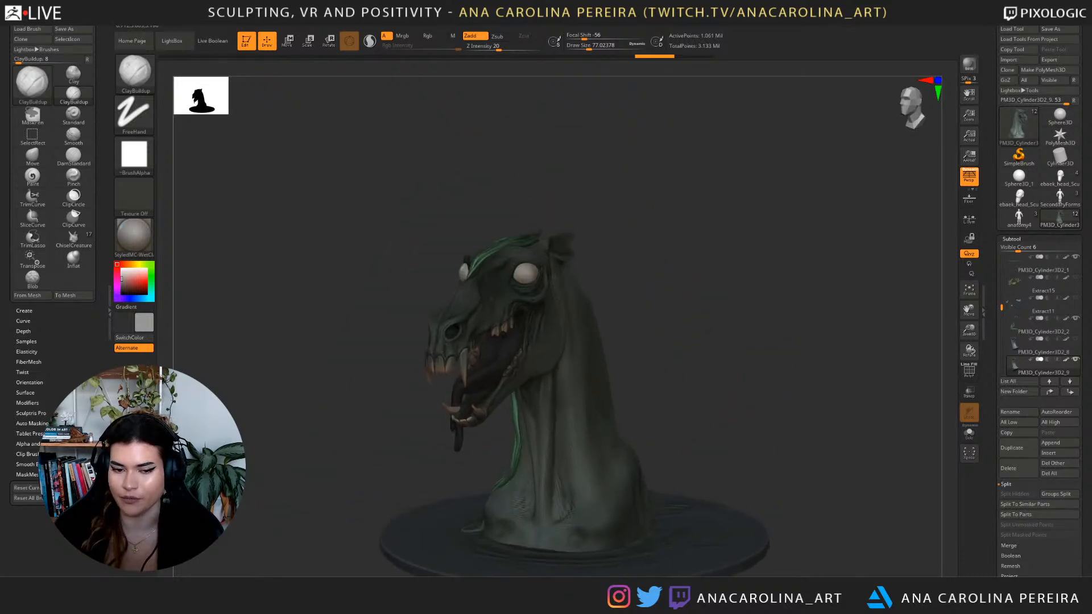
# Examine the overall silhouette of the horse bust from both sides and the front.
pyautogui.moveTo(631, 428); pyautogui.dragTo(660, 419)
pyautogui.moveTo(718, 449)
pyautogui.keyDown('shift'); pyautogui.mouseDown()
pyautogui.moveTo(717, 412)
pyautogui.moveTo(715, 424)
pyautogui.mouseUp(); pyautogui.keyUp('shift')
pyautogui.moveTo(625, 432); pyautogui.dragTo(836, 432)
pyautogui.keyDown('alt'); pyautogui.moveTo(655, 454); pyautogui.dragTo(802, 481); pyautogui.keyUp('alt')
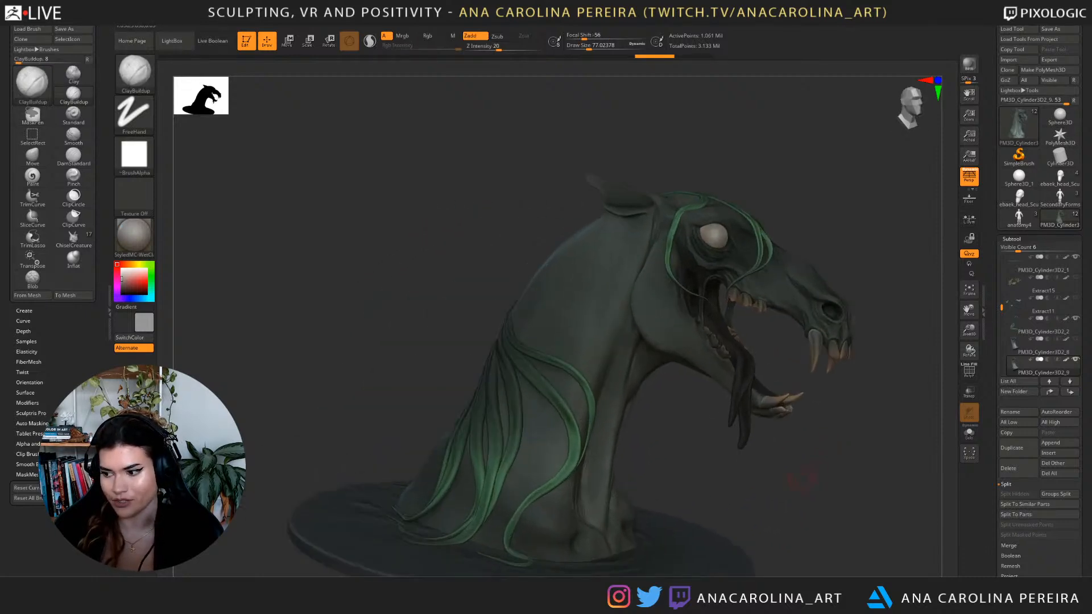
pyautogui.moveTo(545, 524)
pyautogui.mouseDown()
pyautogui.moveTo(707, 495)
pyautogui.moveTo(596, 479)
pyautogui.mouseUp()
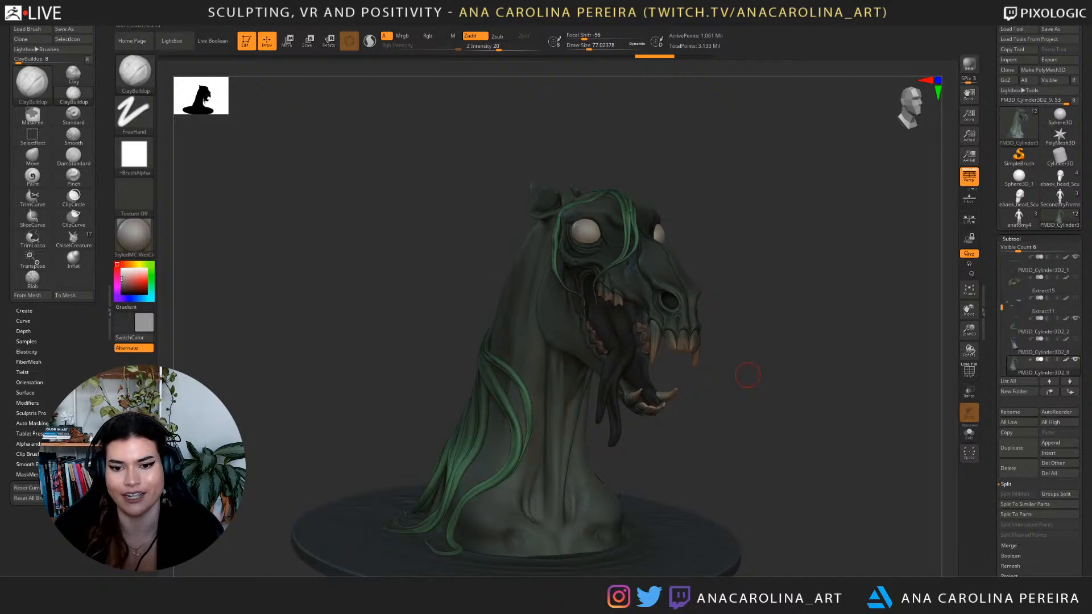
pyautogui.moveTo(769, 489); pyautogui.dragTo(765, 478)
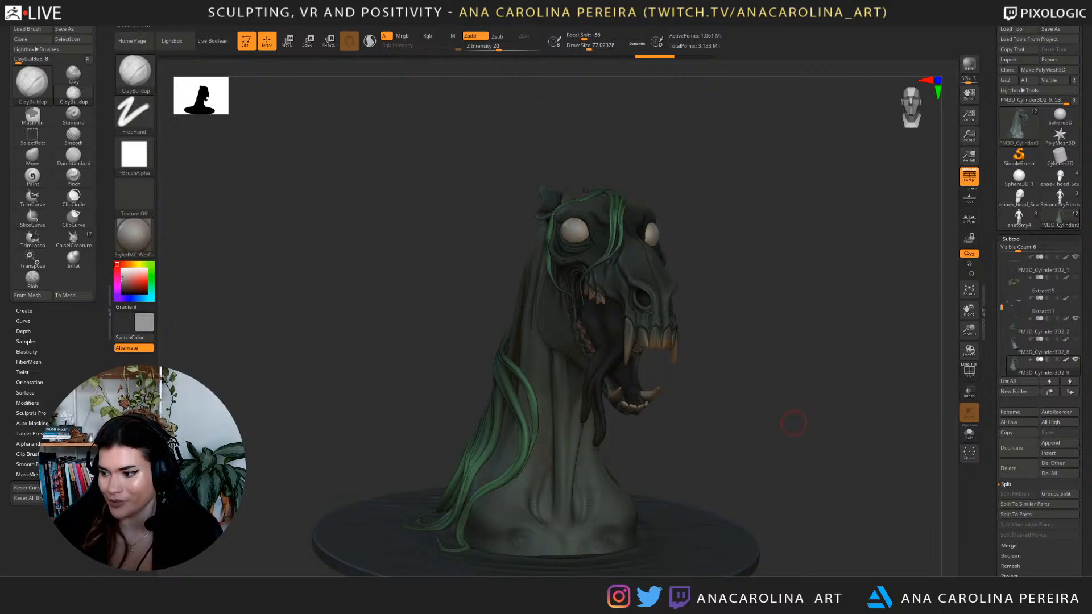
pyautogui.moveTo(804, 422); pyautogui.dragTo(807, 432)
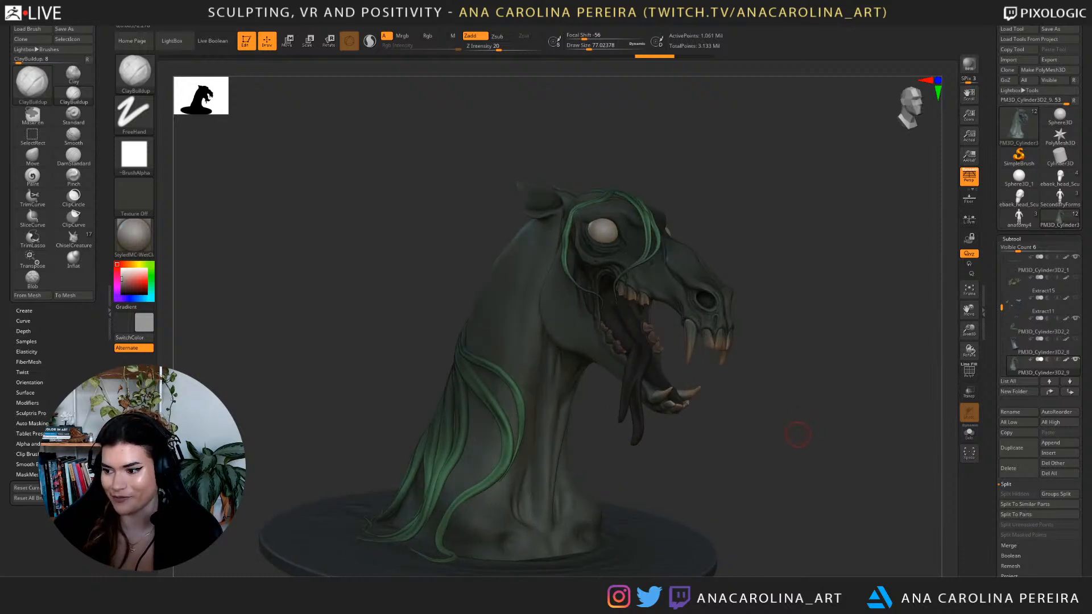
pyautogui.moveTo(797, 432)
pyautogui.keyDown('alt'); pyautogui.mouseDown()
pyautogui.moveTo(830, 426)
pyautogui.moveTo(818, 432)
pyautogui.mouseUp(); pyautogui.keyUp('alt')
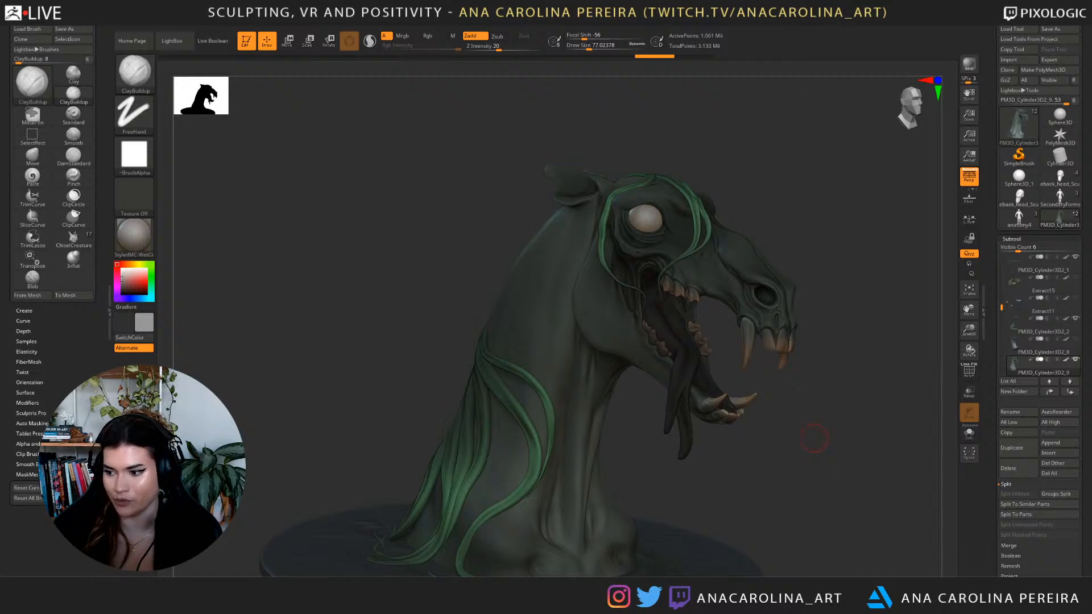
pyautogui.moveTo(823, 451); pyautogui.dragTo(819, 457)
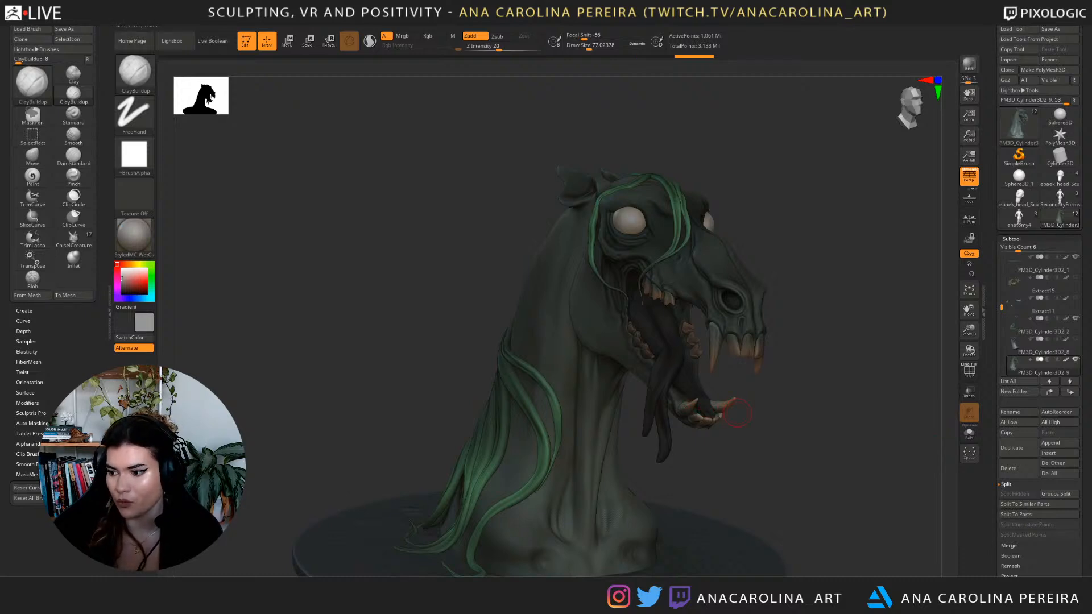
pyautogui.moveTo(774, 424); pyautogui.dragTo(782, 424)
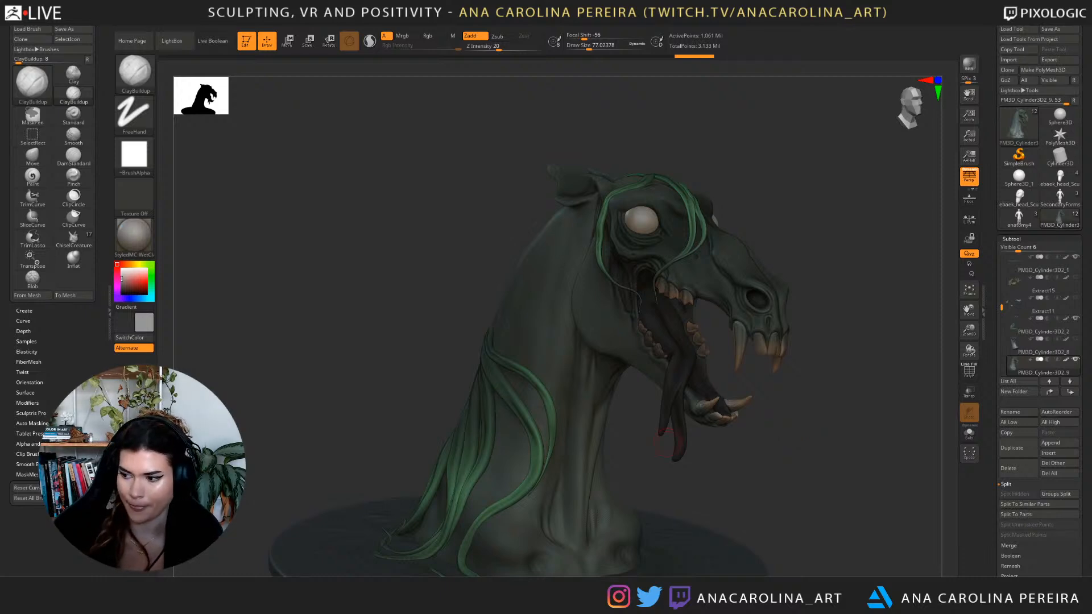
pyautogui.moveTo(836, 444); pyautogui.dragTo(716, 464)
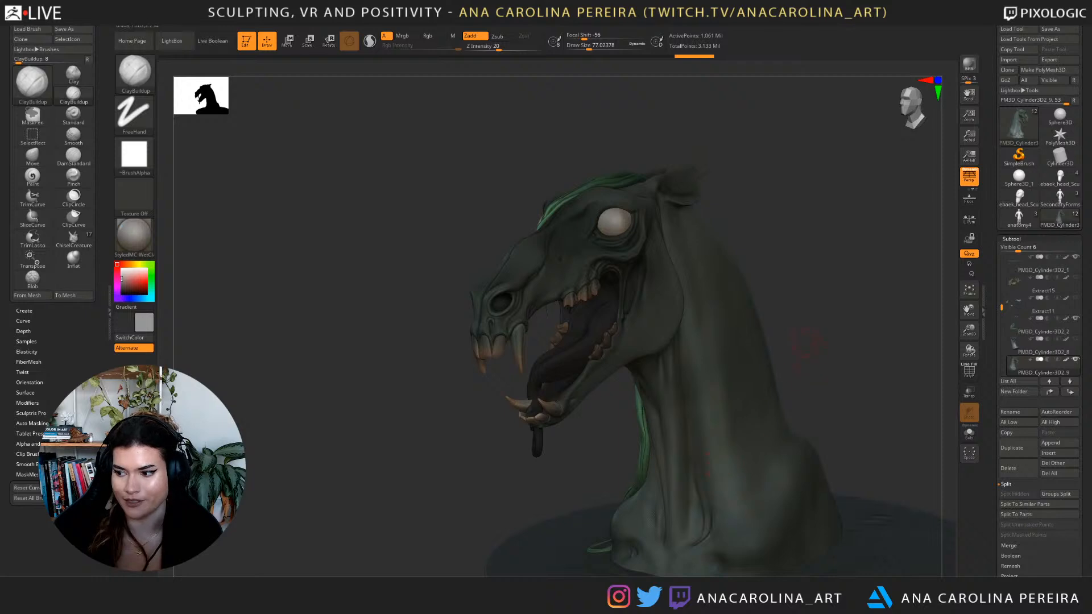
pyautogui.moveTo(805, 343); pyautogui.dragTo(721, 275)
pyautogui.moveTo(781, 362); pyautogui.dragTo(788, 455)
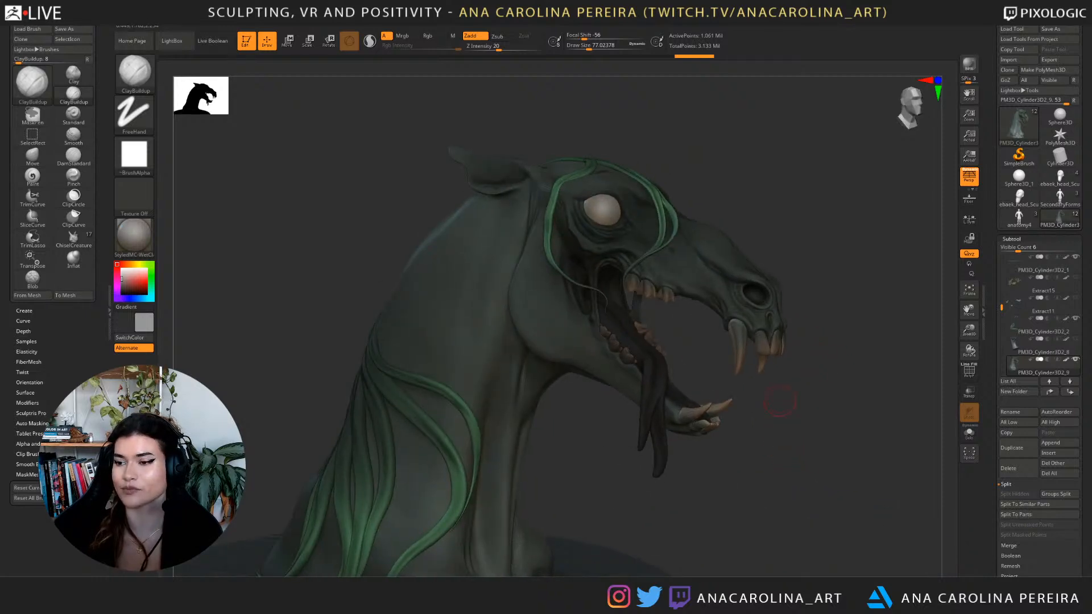
pyautogui.moveTo(819, 433)
pyautogui.mouseDown()
pyautogui.moveTo(770, 459)
pyautogui.moveTo(785, 446)
pyautogui.moveTo(739, 444)
pyautogui.moveTo(755, 415)
pyautogui.moveTo(690, 515)
pyautogui.moveTo(698, 530)
pyautogui.mouseUp()
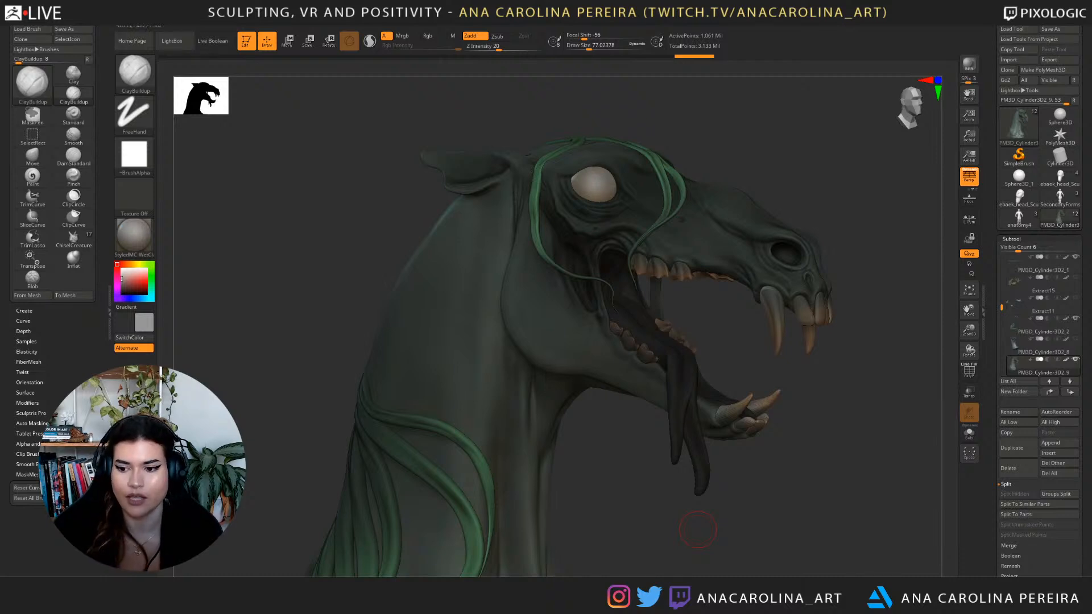
# Open the Layers settings for the horse head subtool.
pyautogui.scroll(-9, 1039, 310)
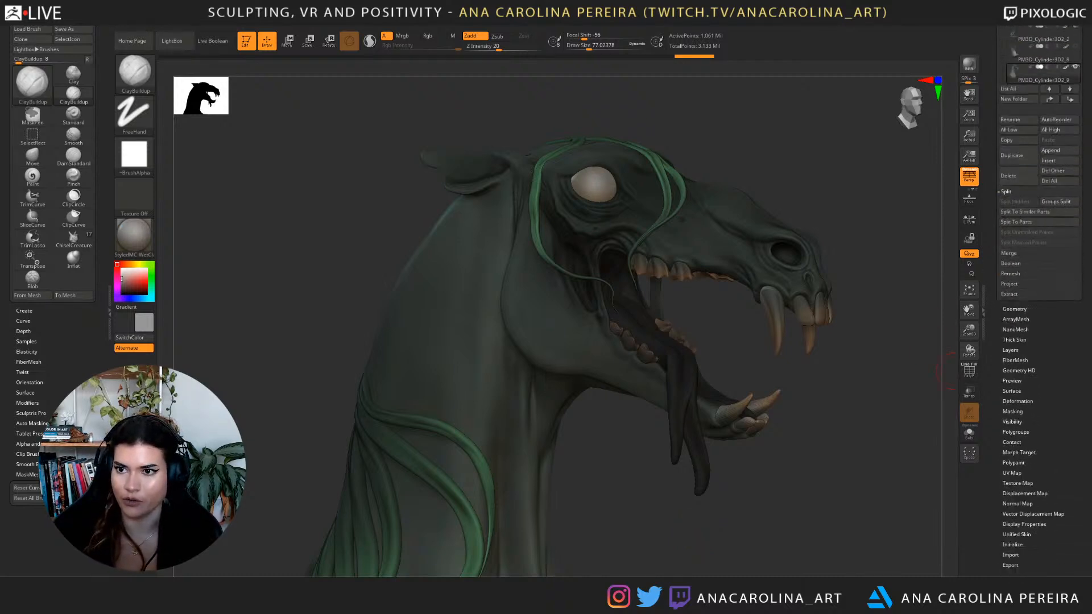
pyautogui.scroll(1, 1040, 227)
pyautogui.click(1011, 159)
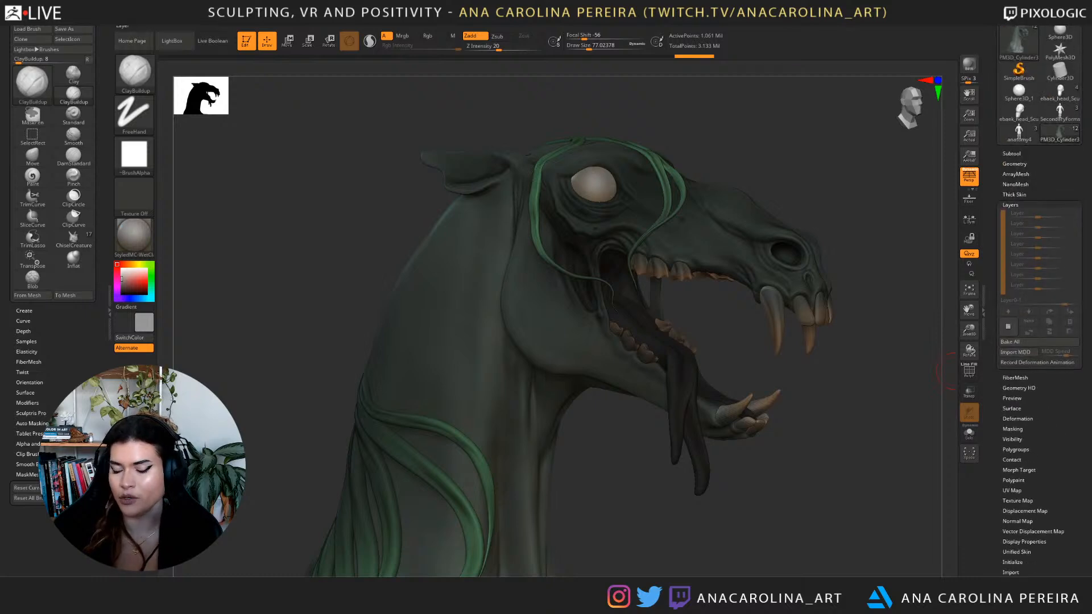
# Create a new sculpting layer on the horse head subtool.
pyautogui.moveTo(955, 371)
pyautogui.mouseDown()
pyautogui.moveTo(884, 361)
pyautogui.moveTo(655, 401)
pyautogui.mouseUp()
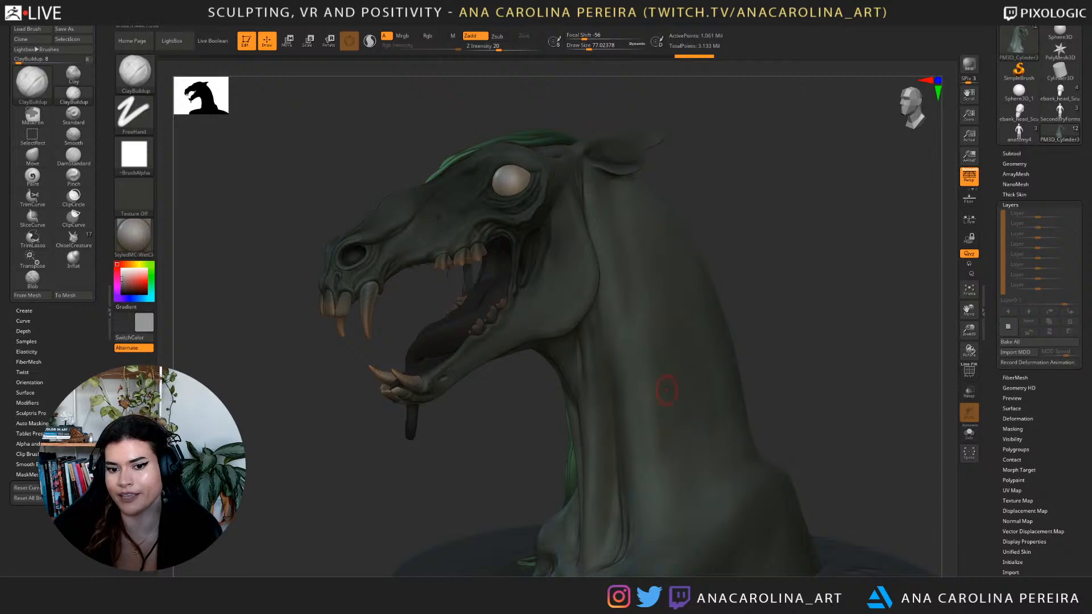
pyautogui.moveTo(931, 391)
pyautogui.mouseDown()
pyautogui.moveTo(1053, 387)
pyautogui.moveTo(947, 381)
pyautogui.mouseUp()
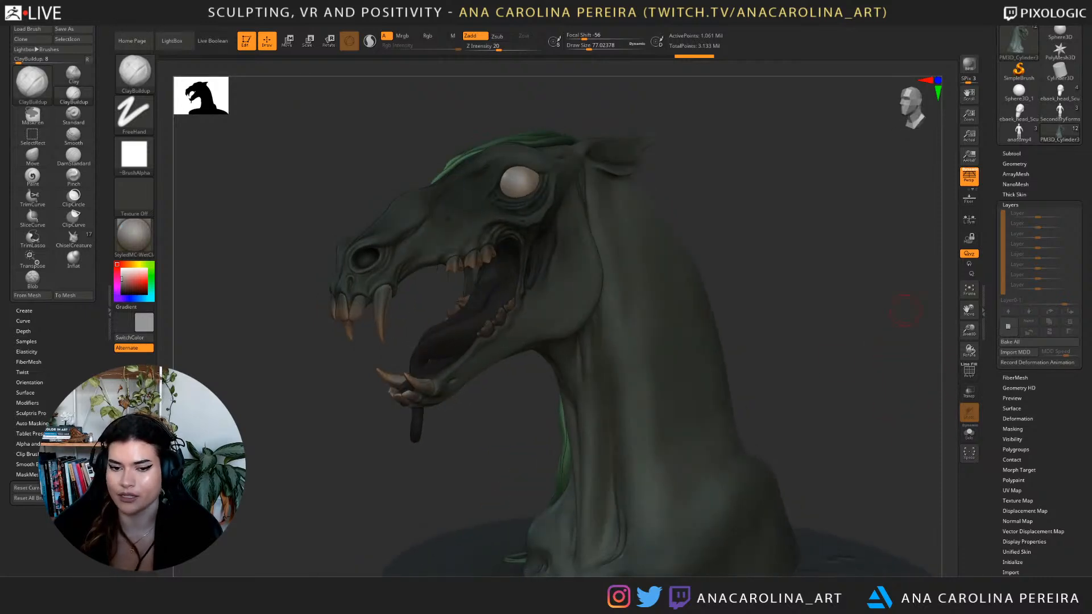
pyautogui.click(1008, 326)
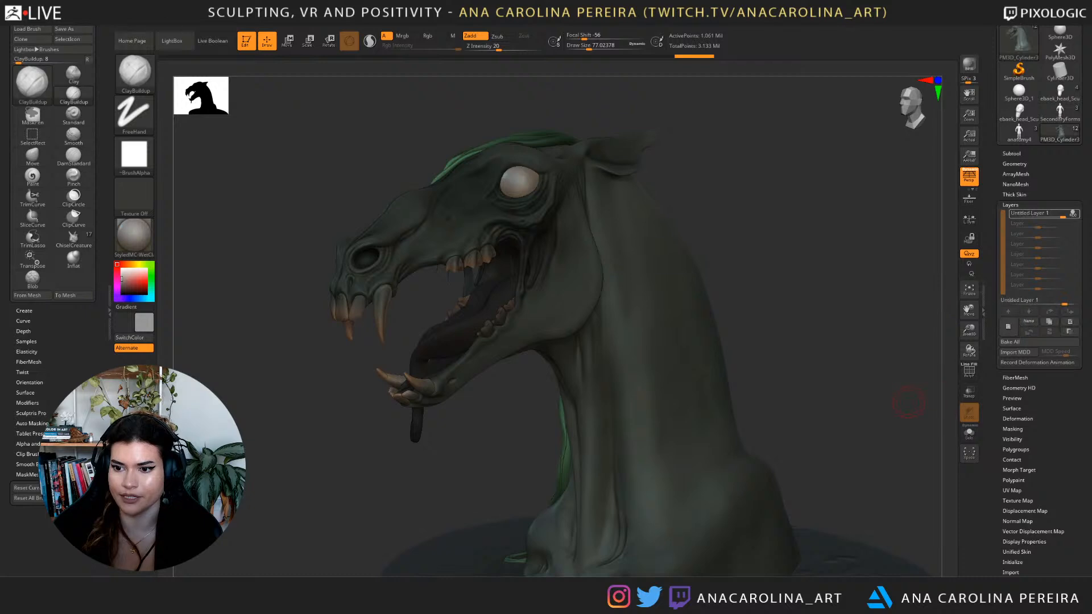
# Sculpt three hearts down the side of the neck with ClayBuildup on the new layer and end its recording.
pyautogui.moveTo(643, 328)
pyautogui.mouseDown()
pyautogui.moveTo(632, 367)
pyautogui.moveTo(709, 367)
pyautogui.moveTo(679, 348)
pyautogui.mouseUp()
pyautogui.moveTo(819, 370); pyautogui.dragTo(881, 370)
pyautogui.moveTo(707, 304)
pyautogui.mouseDown()
pyautogui.moveTo(692, 264)
pyautogui.moveTo(660, 284)
pyautogui.mouseUp()
pyautogui.moveTo(679, 481)
pyautogui.mouseDown()
pyautogui.moveTo(637, 468)
pyautogui.moveTo(693, 496)
pyautogui.mouseUp()
pyautogui.moveTo(854, 373)
pyautogui.mouseDown()
pyautogui.moveTo(654, 372)
pyautogui.moveTo(870, 373)
pyautogui.mouseUp()
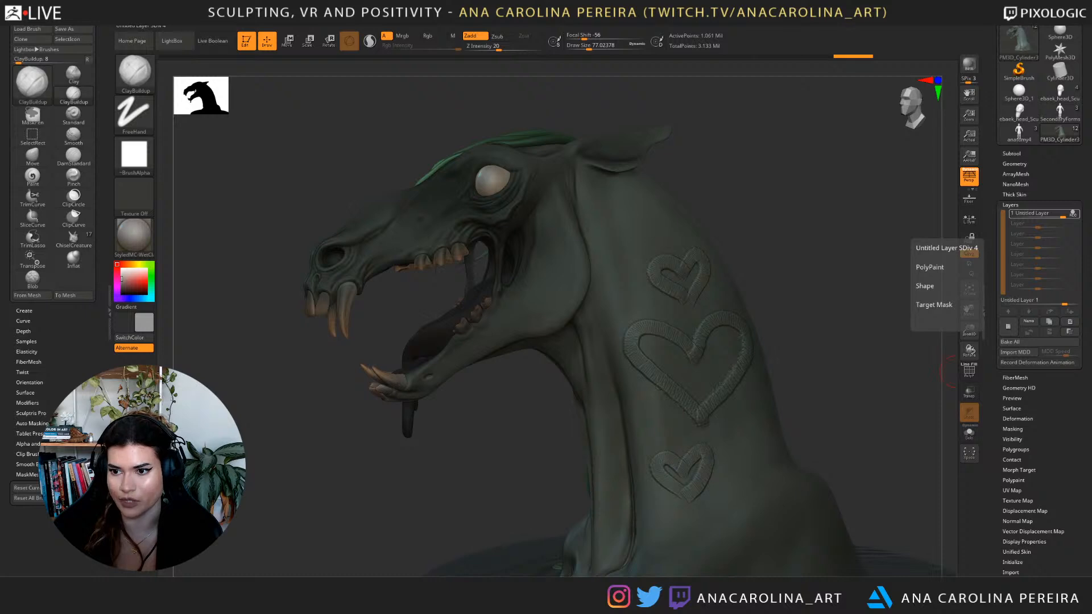
pyautogui.click(1073, 214)
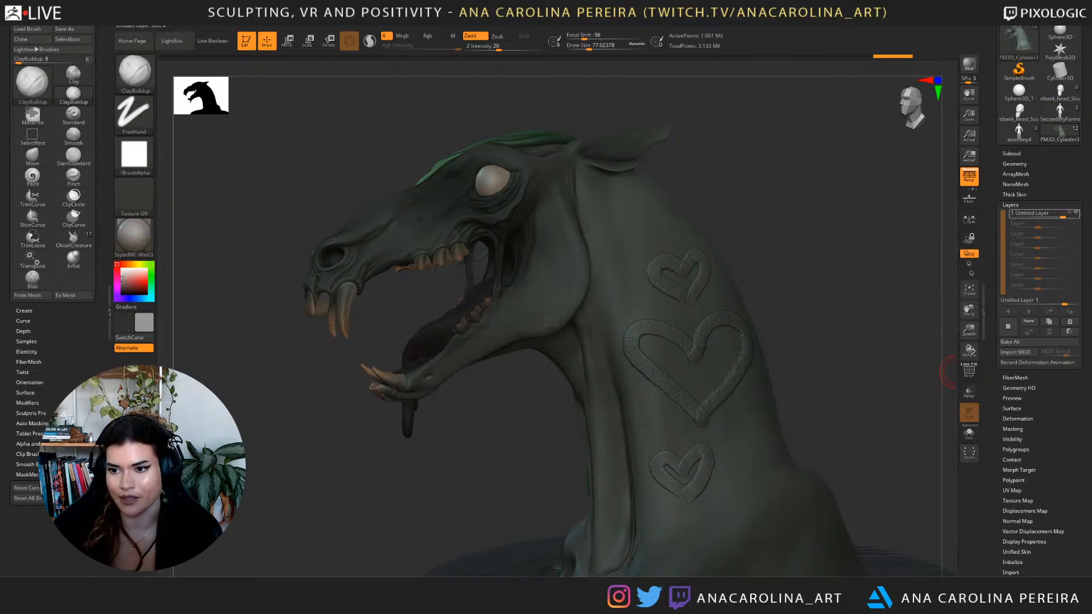
# Toggle the layer's visibility repeatedly to compare the neck with and without the sculpted hearts.
pyautogui.click(1073, 213)
pyautogui.click(1073, 213)
pyautogui.click(1075, 213)
pyautogui.click(1075, 214)
pyautogui.click(1074, 213)
pyautogui.click(1075, 213)
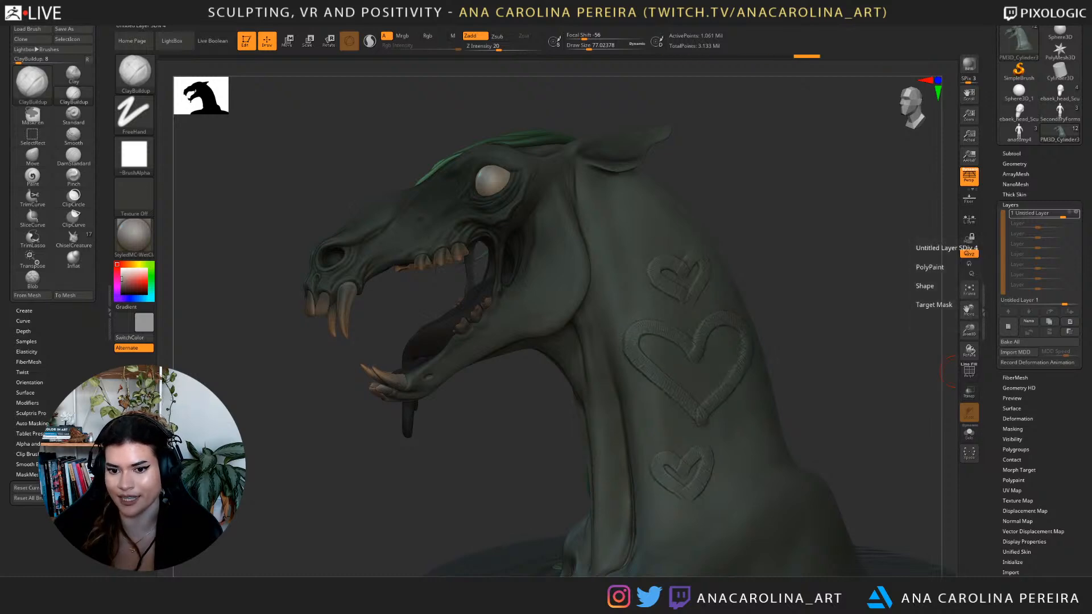
pyautogui.click(1075, 213)
pyautogui.moveTo(796, 373)
pyautogui.mouseDown()
pyautogui.moveTo(912, 360)
pyautogui.moveTo(967, 292)
pyautogui.mouseUp()
pyautogui.click(1075, 213)
pyautogui.click(1075, 213)
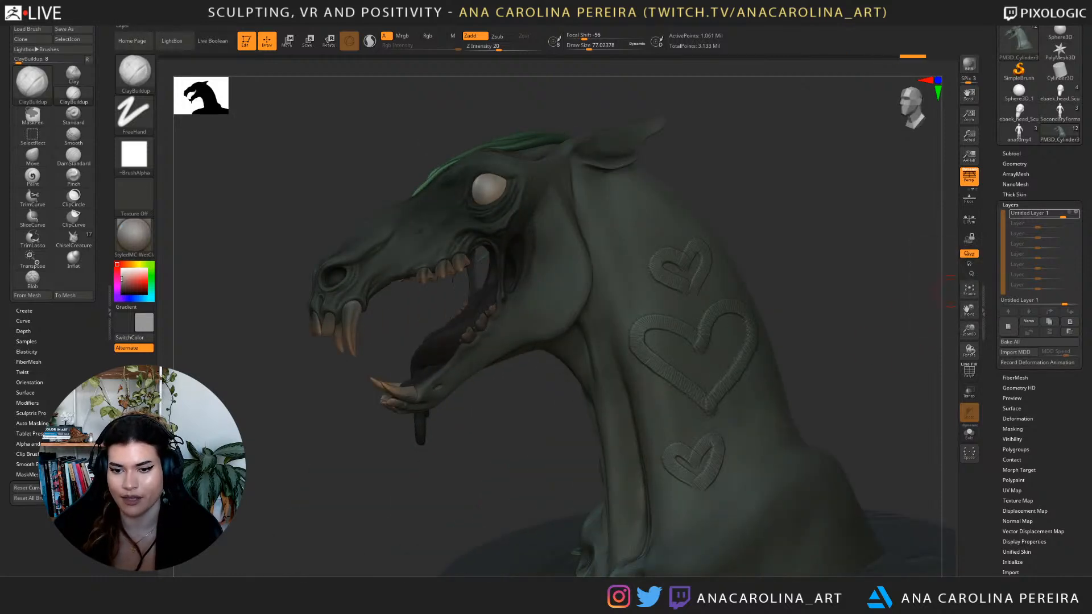
# Try different intensities for the hearts layer and set it to about 0.59.
pyautogui.moveTo(1063, 215); pyautogui.dragTo(1023, 215)
pyautogui.moveTo(808, 295); pyautogui.dragTo(933, 296)
pyautogui.moveTo(1053, 319); pyautogui.dragTo(917, 380)
pyautogui.hotkey('ctrl', 'z')
pyautogui.moveTo(1063, 215); pyautogui.dragTo(1054, 215)
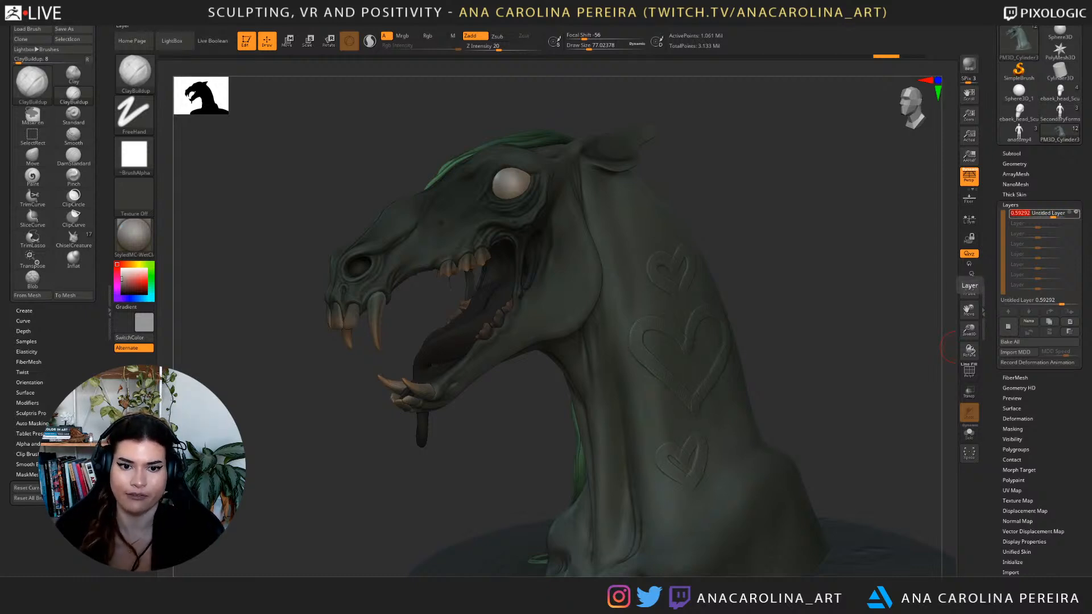
# Delete the layer containing the hearts from the horse head subtool.
pyautogui.moveTo(949, 347); pyautogui.dragTo(1070, 347)
pyautogui.moveTo(568, 408)
pyautogui.mouseDown()
pyautogui.moveTo(663, 407)
pyautogui.moveTo(580, 409)
pyautogui.mouseUp()
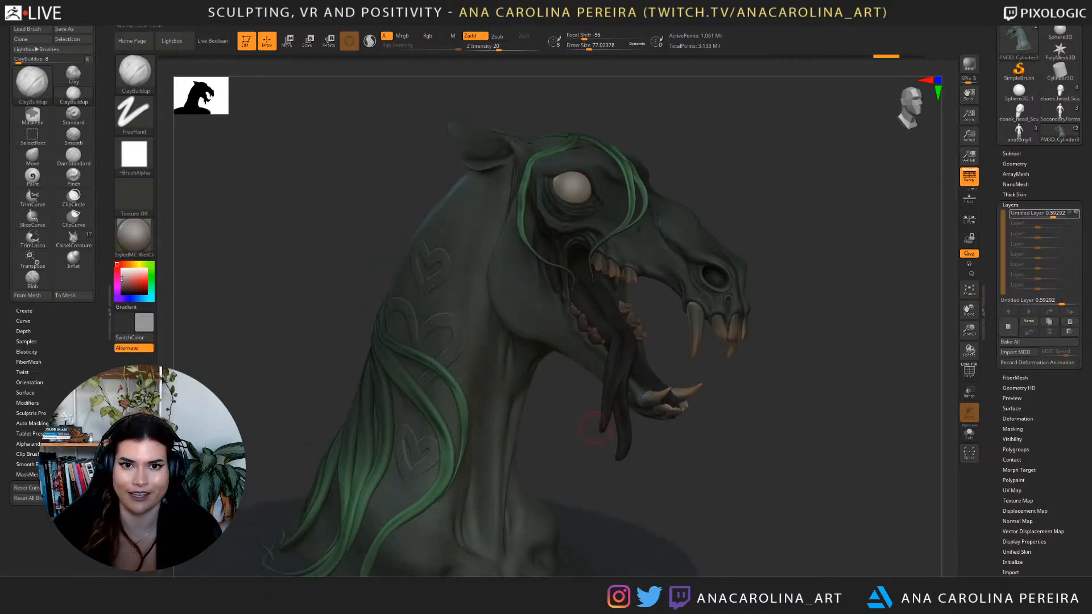
pyautogui.moveTo(642, 469)
pyautogui.mouseDown()
pyautogui.moveTo(626, 474)
pyautogui.moveTo(637, 458)
pyautogui.mouseUp()
pyautogui.moveTo(853, 335)
pyautogui.mouseDown()
pyautogui.moveTo(825, 326)
pyautogui.moveTo(841, 316)
pyautogui.mouseUp()
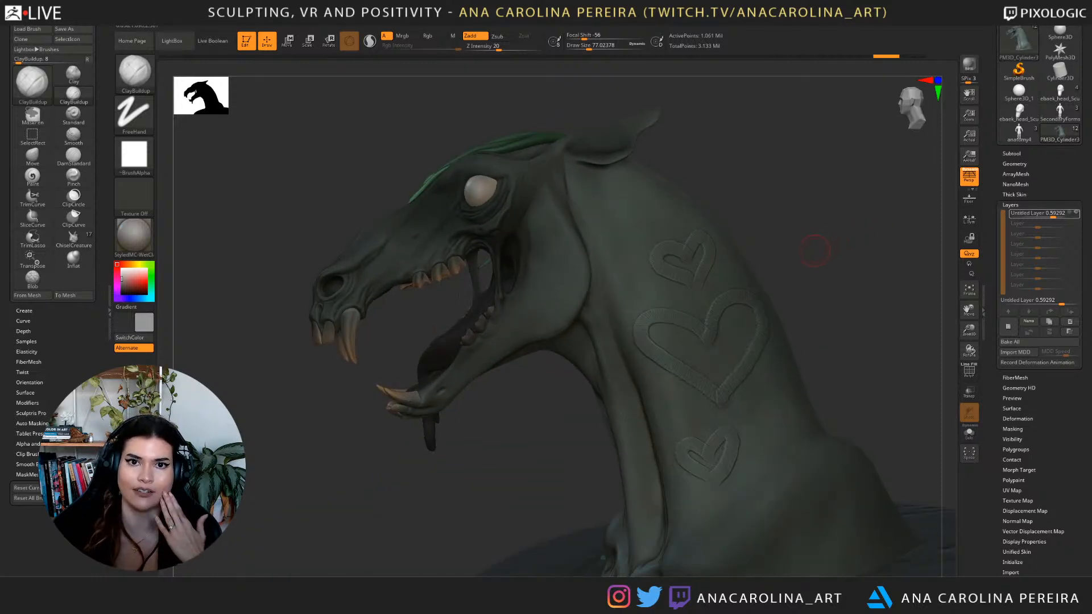
pyautogui.moveTo(815, 250); pyautogui.dragTo(888, 350)
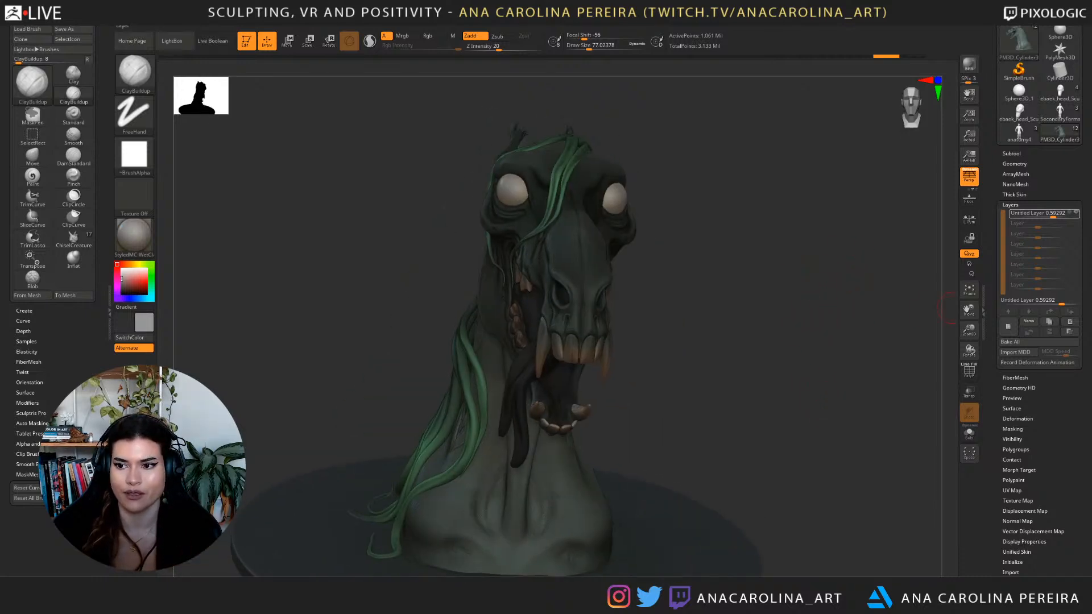
pyautogui.moveTo(951, 309); pyautogui.dragTo(905, 321)
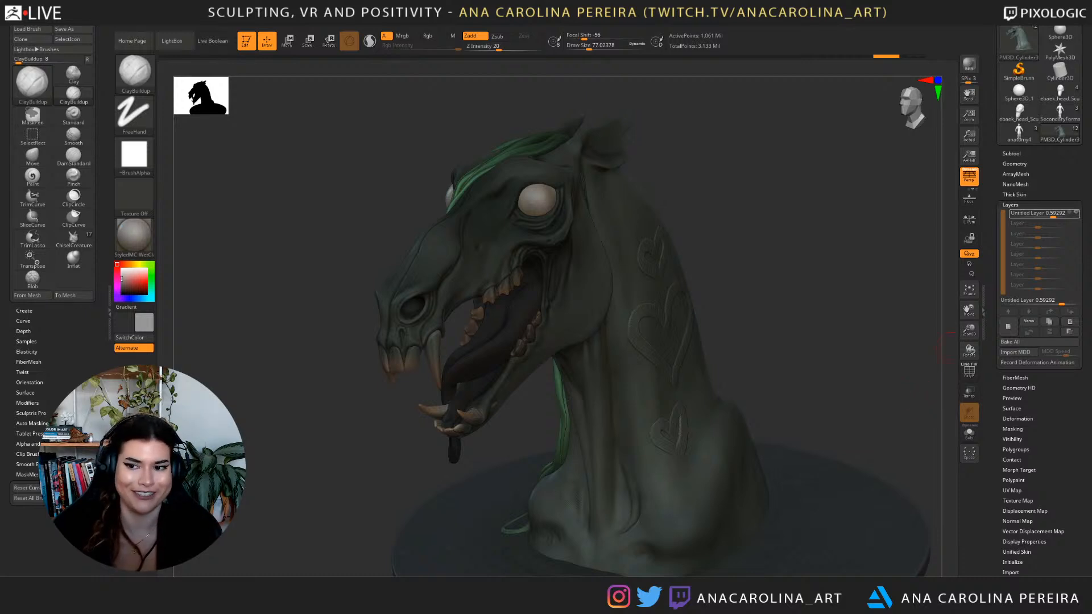
pyautogui.click(1070, 322)
# Select the teeth subtool in the horse's mouth and divide its geometry twice, up to subdivision level 3.
pyautogui.moveTo(947, 347)
pyautogui.mouseDown()
pyautogui.moveTo(784, 471)
pyautogui.moveTo(820, 385)
pyautogui.mouseUp()
pyautogui.moveTo(808, 304)
pyautogui.mouseDown()
pyautogui.moveTo(857, 322)
pyautogui.moveTo(796, 390)
pyautogui.moveTo(870, 398)
pyautogui.mouseUp()
pyautogui.moveTo(785, 398); pyautogui.dragTo(778, 448)
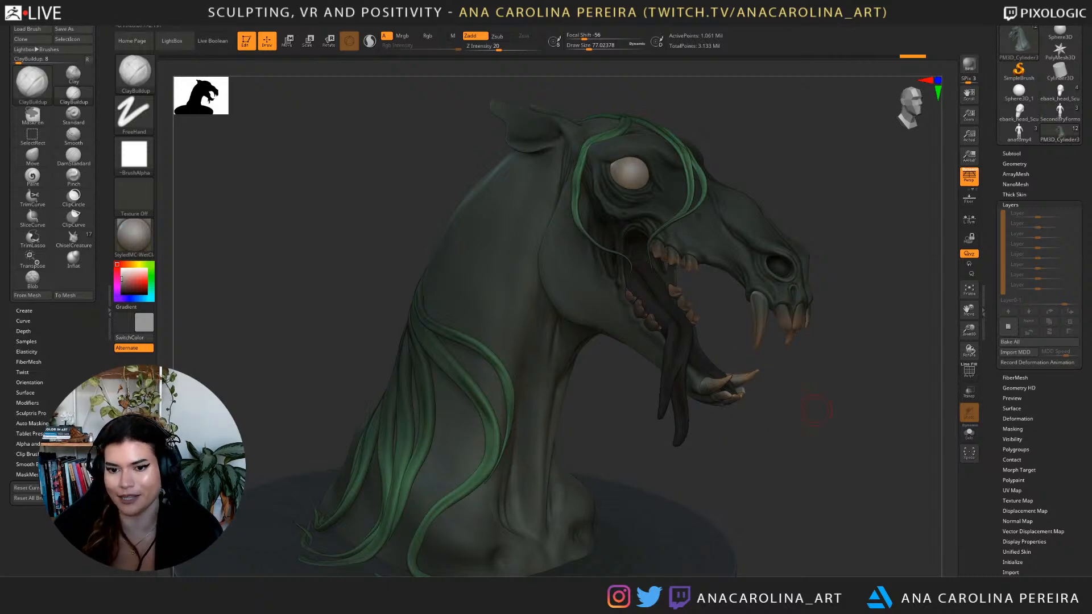
pyautogui.moveTo(746, 436); pyautogui.dragTo(691, 390)
pyautogui.moveTo(723, 356)
pyautogui.mouseDown()
pyautogui.moveTo(831, 336)
pyautogui.moveTo(810, 311)
pyautogui.mouseUp()
pyautogui.keyDown('alt'); pyautogui.moveTo(273, 418); pyautogui.dragTo(417, 405); pyautogui.keyUp('alt')
pyautogui.keyDown('alt'); pyautogui.click(460, 403); pyautogui.keyUp('alt')
pyautogui.click(1015, 163)
pyautogui.click(1011, 154)
pyautogui.click(1014, 516)
pyautogui.click(1014, 239)
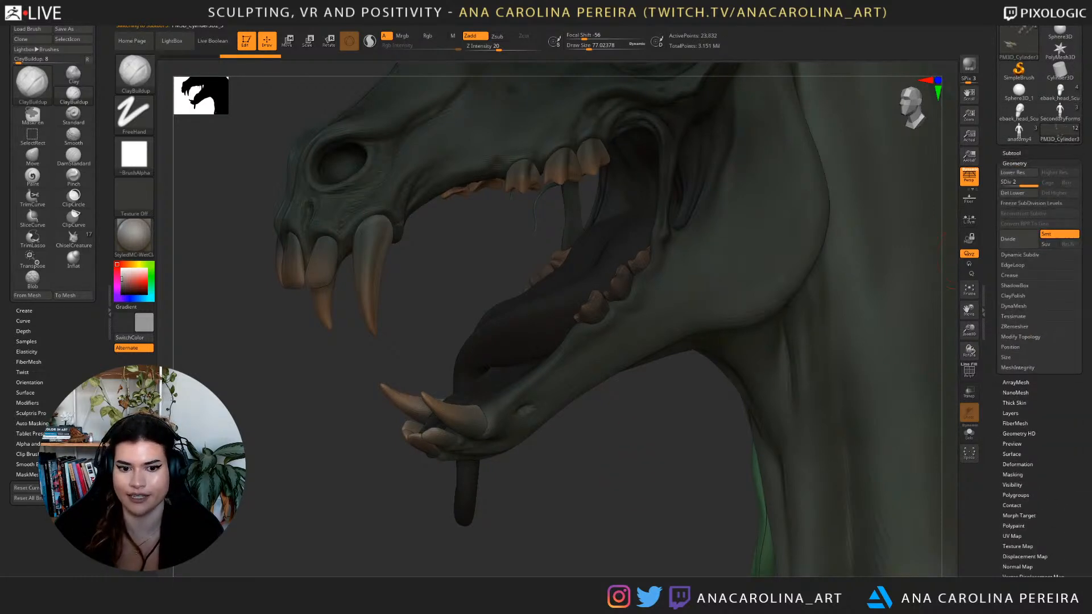
pyautogui.keyDown('alt'); pyautogui.moveTo(636, 479); pyautogui.dragTo(696, 387); pyautogui.keyUp('alt')
pyautogui.click(1009, 239)
# Select the tongue subtool and merge it down with the subtool below it.
pyautogui.moveTo(512, 392)
pyautogui.mouseDown()
pyautogui.moveTo(701, 403)
pyautogui.moveTo(718, 341)
pyautogui.mouseUp()
pyautogui.moveTo(878, 373)
pyautogui.keyDown('alt'); pyautogui.mouseDown()
pyautogui.moveTo(805, 471)
pyautogui.moveTo(673, 451)
pyautogui.mouseUp(); pyautogui.keyUp('alt')
pyautogui.keyDown('alt'); pyautogui.moveTo(746, 356); pyautogui.dragTo(933, 366); pyautogui.keyUp('alt')
pyautogui.moveTo(994, 114); pyautogui.dragTo(993, 163)
pyautogui.click(1012, 203)
pyautogui.moveTo(1002, 265); pyautogui.dragTo(1002, 221)
pyautogui.click(1044, 248)
pyautogui.moveTo(892, 323); pyautogui.dragTo(935, 351)
pyautogui.click(1010, 509)
pyautogui.click(1015, 468)
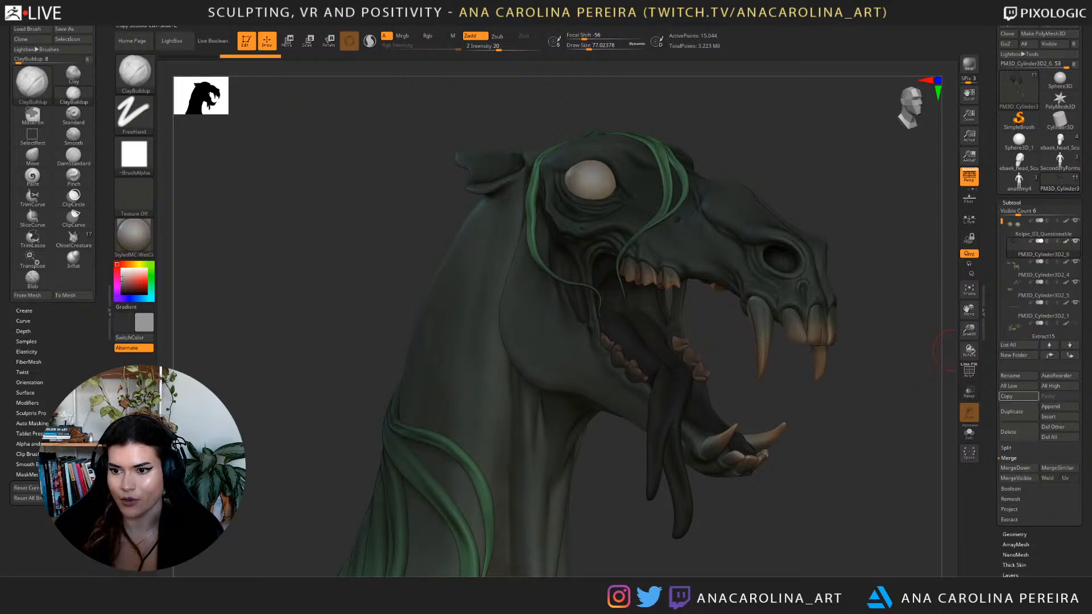
# Examine the merged tongue and open mouth from side, three-quarter and front angles, and open the Geometry settings.
pyautogui.moveTo(933, 452); pyautogui.dragTo(914, 426)
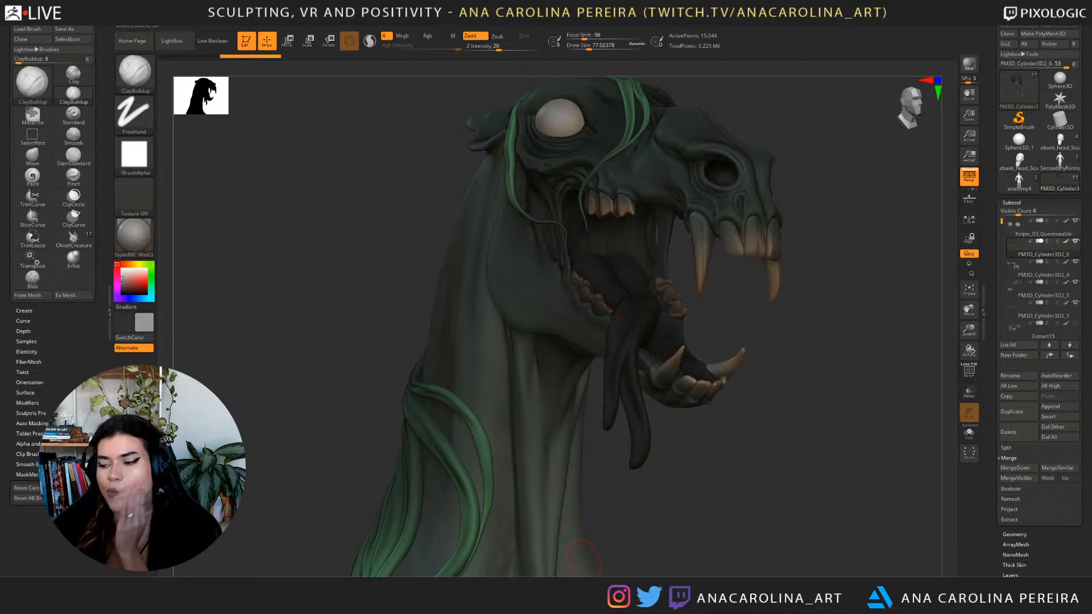
pyautogui.moveTo(583, 558); pyautogui.dragTo(929, 392)
pyautogui.click(1015, 535)
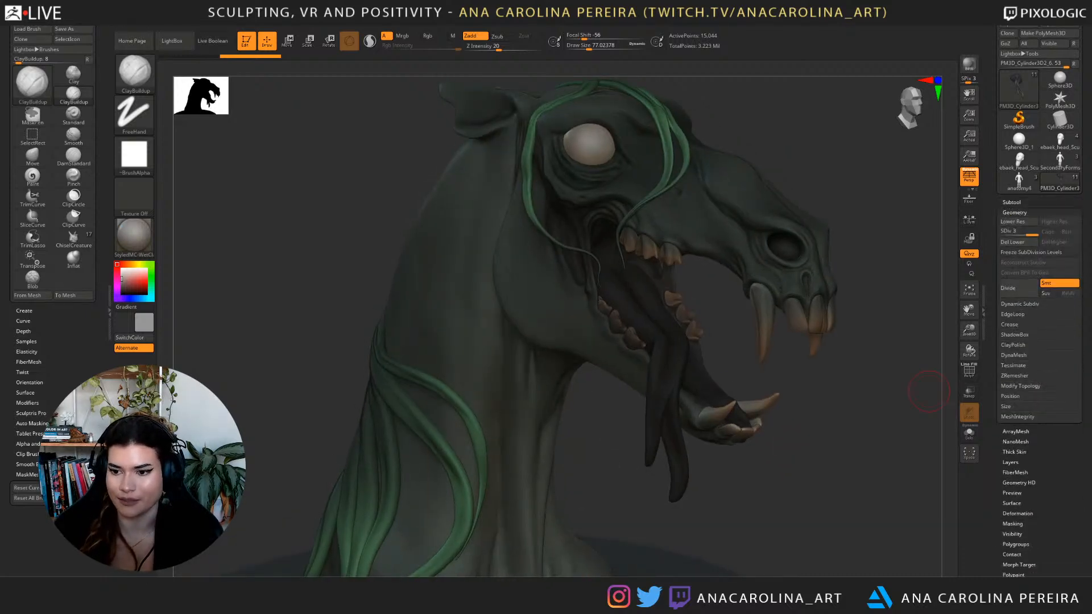
pyautogui.moveTo(879, 393); pyautogui.dragTo(714, 364)
pyautogui.moveTo(780, 379)
pyautogui.mouseDown()
pyautogui.moveTo(711, 381)
pyautogui.moveTo(808, 386)
pyautogui.moveTo(816, 426)
pyautogui.mouseUp()
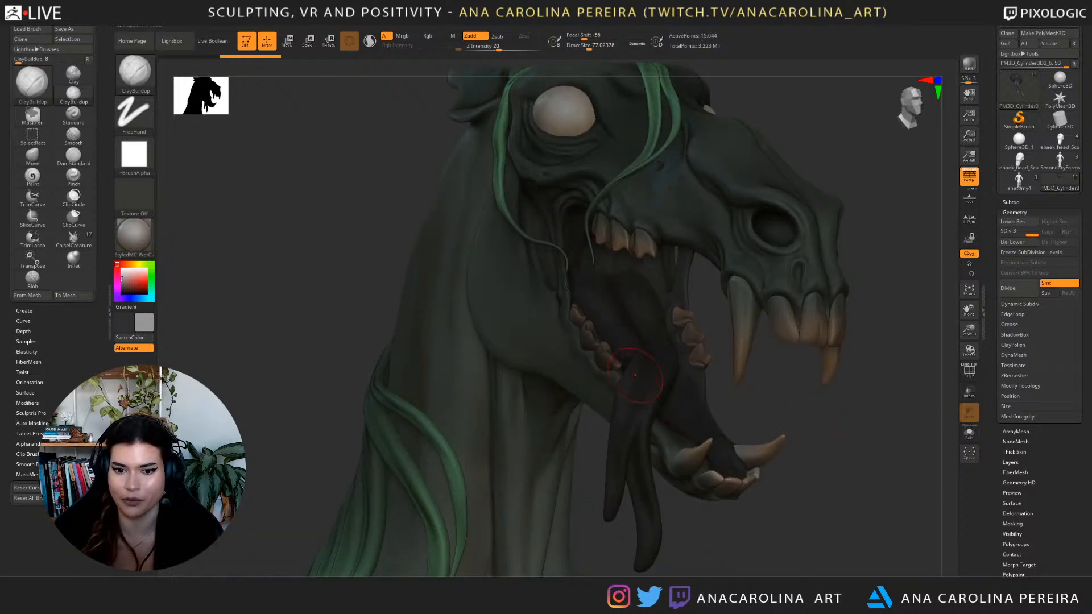
pyautogui.moveTo(847, 463); pyautogui.dragTo(831, 458)
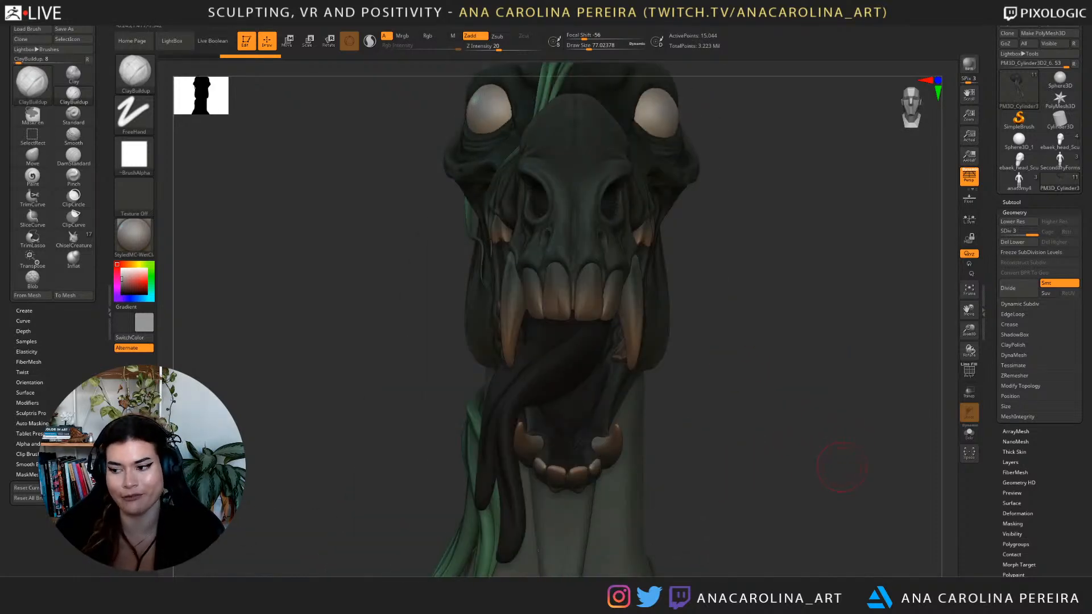
pyautogui.moveTo(938, 449); pyautogui.dragTo(899, 447)
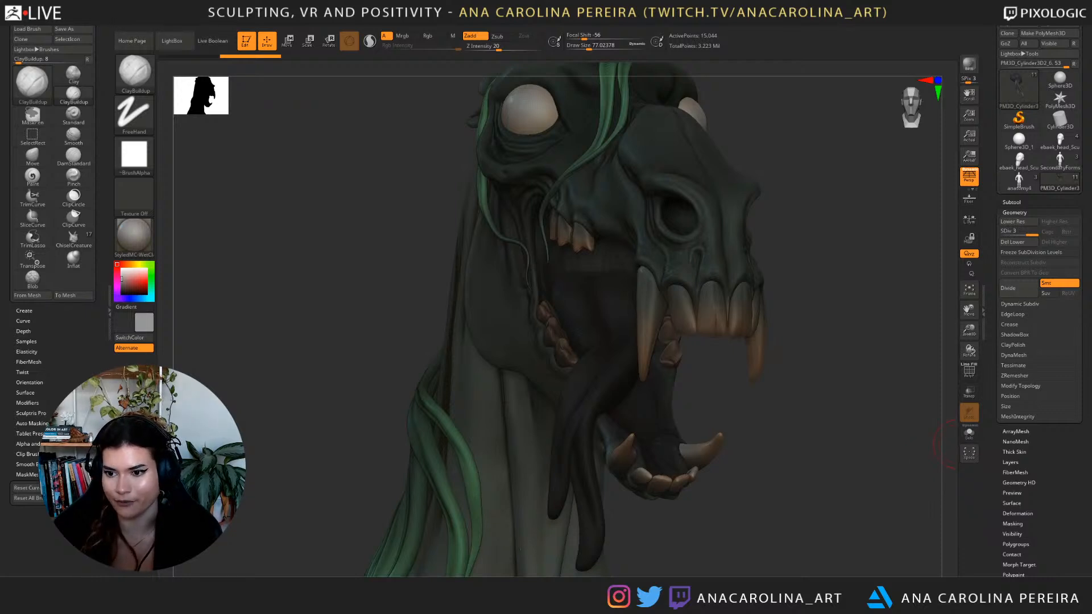
# Try to DynaMesh the merged tongue at resolution 128 with its subdivision levels frozen.
pyautogui.click(1014, 355)
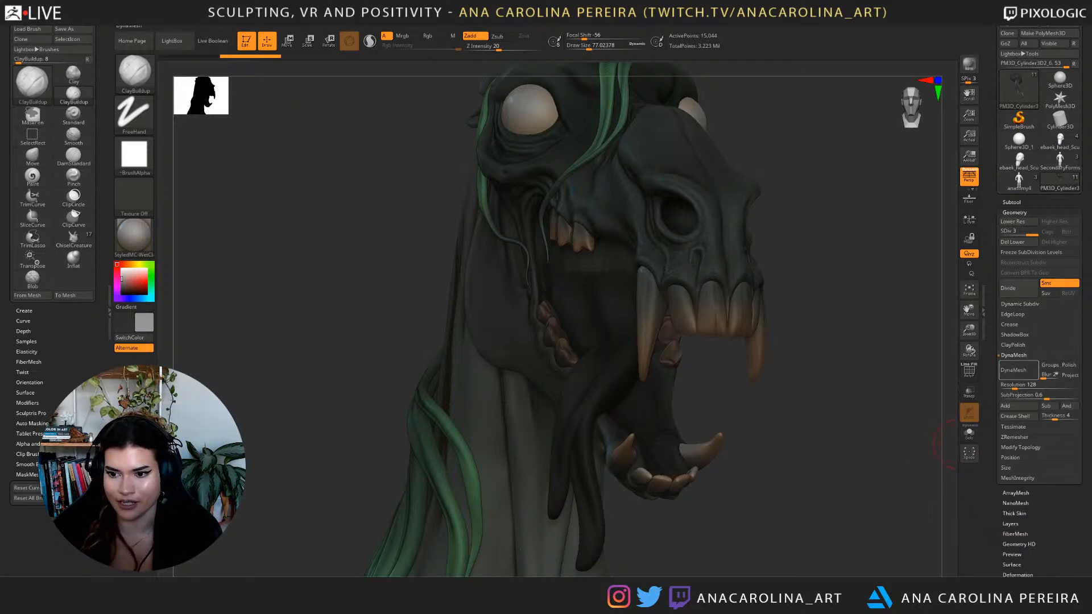
pyautogui.click(1017, 371)
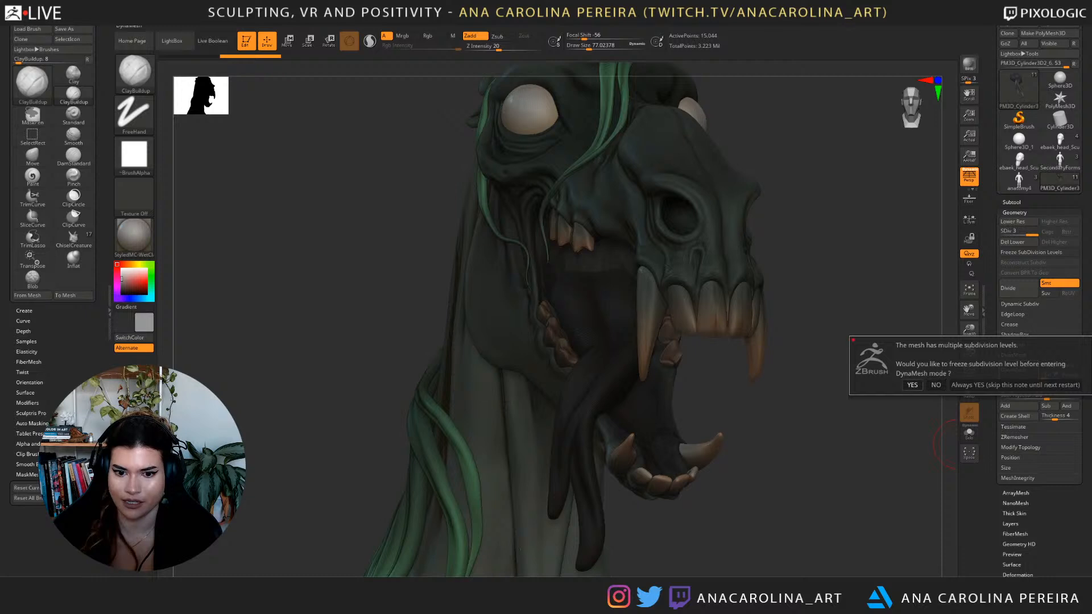
pyautogui.click(913, 385)
pyautogui.moveTo(918, 394); pyautogui.dragTo(957, 371)
pyautogui.hotkey('ctrl', 'z')
# Delete the tongue's lower subdivision levels and try DynaMesh on it at resolutions 128 and 200.
pyautogui.click(1017, 242)
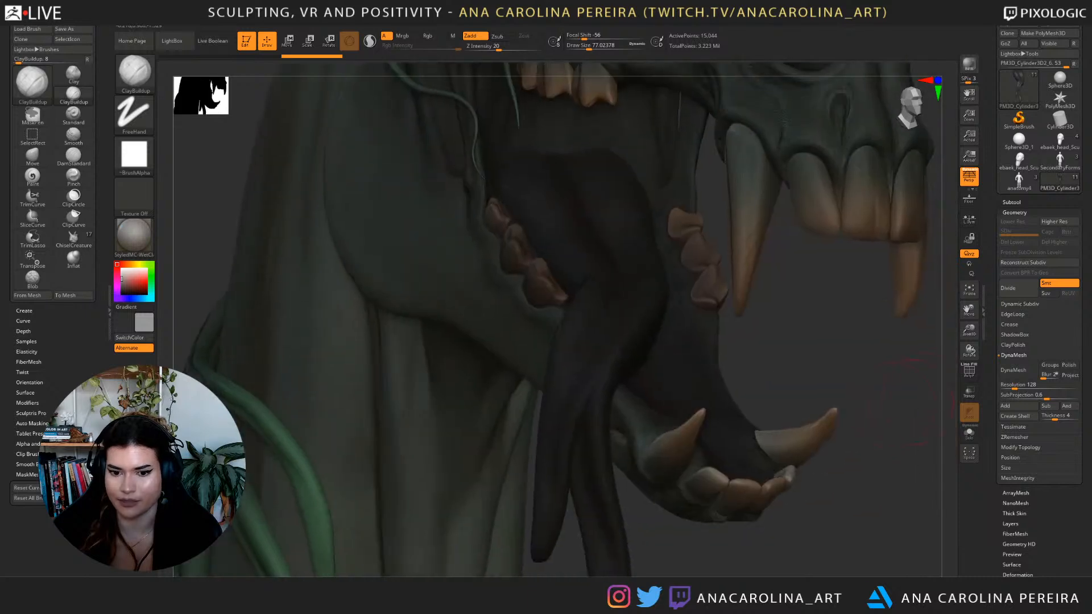
pyautogui.click(1015, 369)
pyautogui.hotkey('ctrl', 'z')
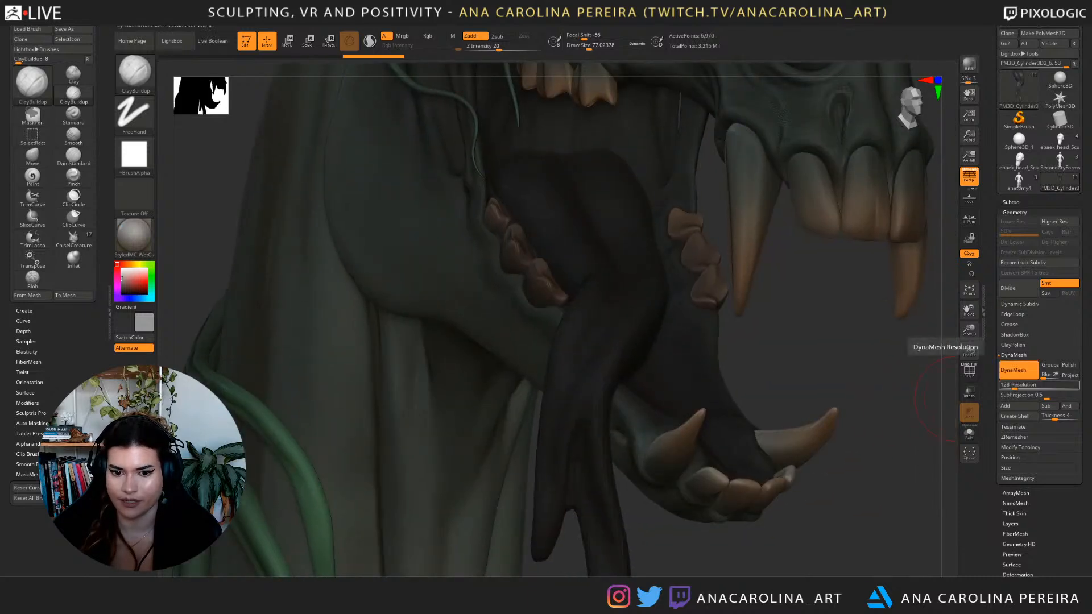
pyautogui.moveTo(1015, 387); pyautogui.dragTo(1017, 387)
pyautogui.click(1015, 369)
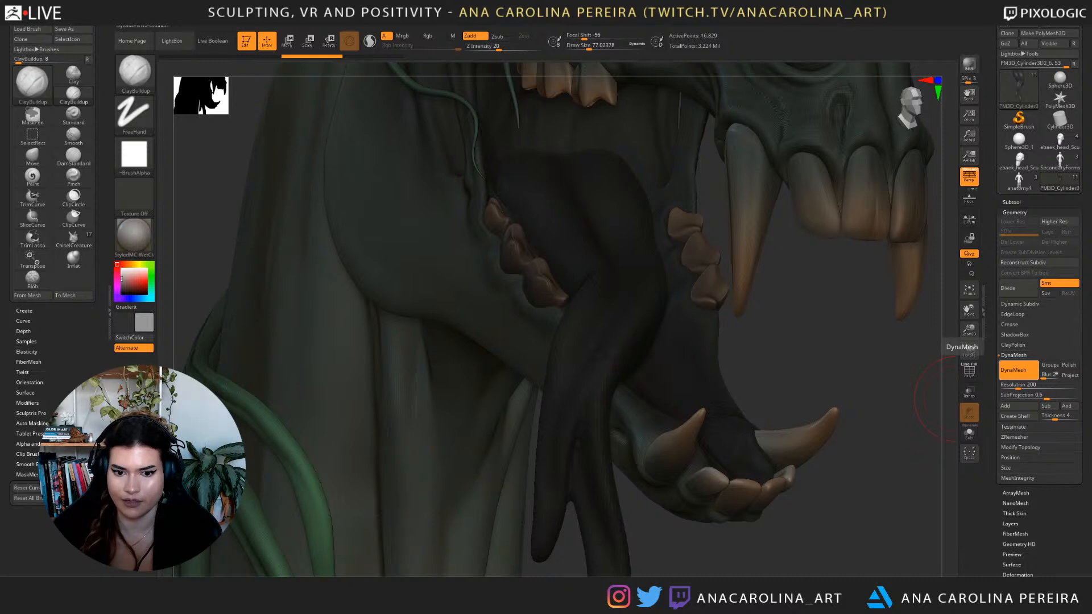
pyautogui.hotkey('ctrl', 'z')
# Try DynaMesh on the tongue once more at resolution 128 and inspect its fork before undoing the remesh.
pyautogui.moveTo(854, 456); pyautogui.dragTo(887, 424)
pyautogui.moveTo(785, 529); pyautogui.dragTo(802, 471)
pyautogui.moveTo(763, 364); pyautogui.dragTo(808, 489)
pyautogui.click(1015, 370)
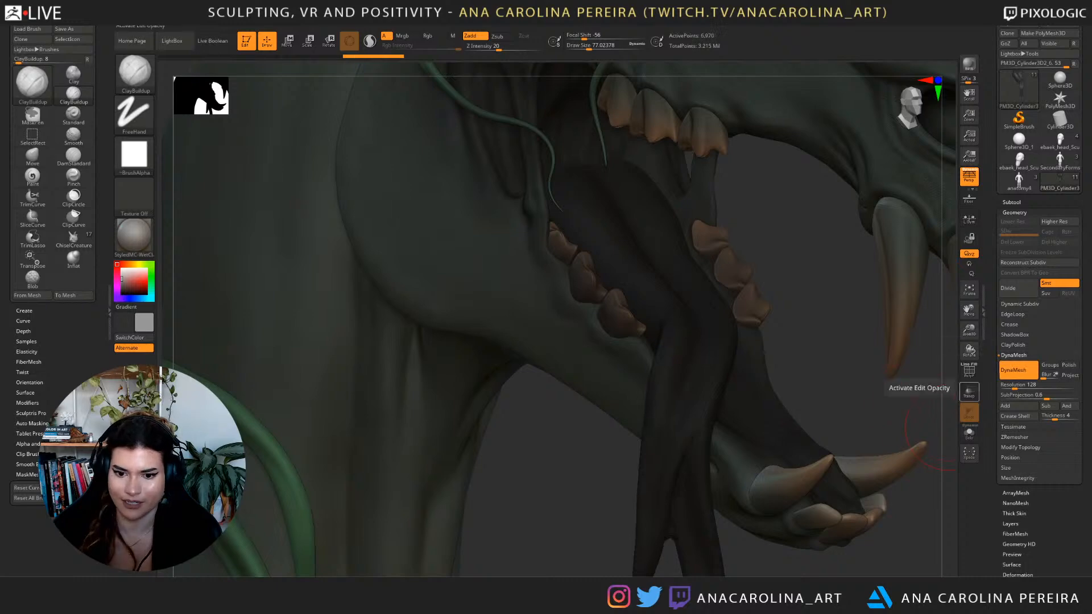
pyautogui.moveTo(842, 421)
pyautogui.mouseDown()
pyautogui.moveTo(813, 335)
pyautogui.moveTo(808, 438)
pyautogui.moveTo(788, 319)
pyautogui.moveTo(776, 449)
pyautogui.moveTo(768, 393)
pyautogui.mouseUp()
pyautogui.moveTo(768, 432); pyautogui.dragTo(739, 496)
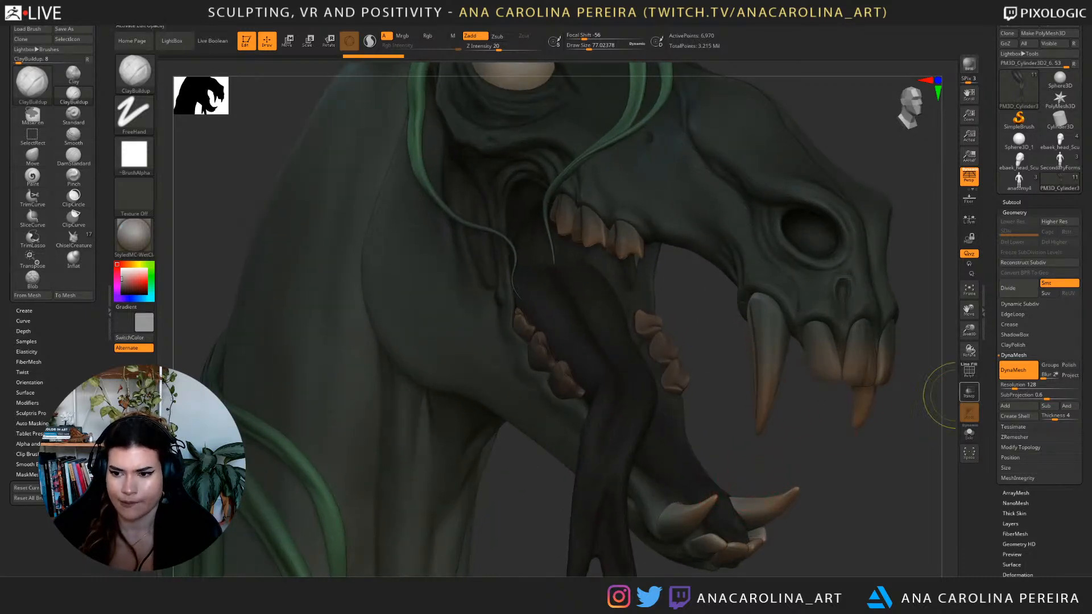
pyautogui.hotkey('ctrl', 'z')
# Remesh the merged tongue with DynaMesh at resolution 232 and frame it.
pyautogui.moveTo(1050, 375); pyautogui.dragTo(1020, 387)
pyautogui.click(1018, 370)
pyautogui.press('f')
# Smooth the tongue where its strands join and bend, isolating it for inspection and restoring the full bust.
pyautogui.moveTo(785, 352)
pyautogui.mouseDown()
pyautogui.moveTo(825, 356)
pyautogui.moveTo(824, 421)
pyautogui.mouseUp()
pyautogui.press('shift')
pyautogui.moveTo(617, 421)
pyautogui.keyDown('shift'); pyautogui.mouseDown()
pyautogui.moveTo(600, 506)
pyautogui.moveTo(620, 435)
pyautogui.moveTo(618, 484)
pyautogui.mouseUp(); pyautogui.keyUp('shift')
pyautogui.moveTo(757, 432)
pyautogui.mouseDown()
pyautogui.moveTo(399, 439)
pyautogui.moveTo(353, 444)
pyautogui.moveTo(328, 476)
pyautogui.moveTo(488, 530)
pyautogui.mouseUp()
pyautogui.click(969, 434)
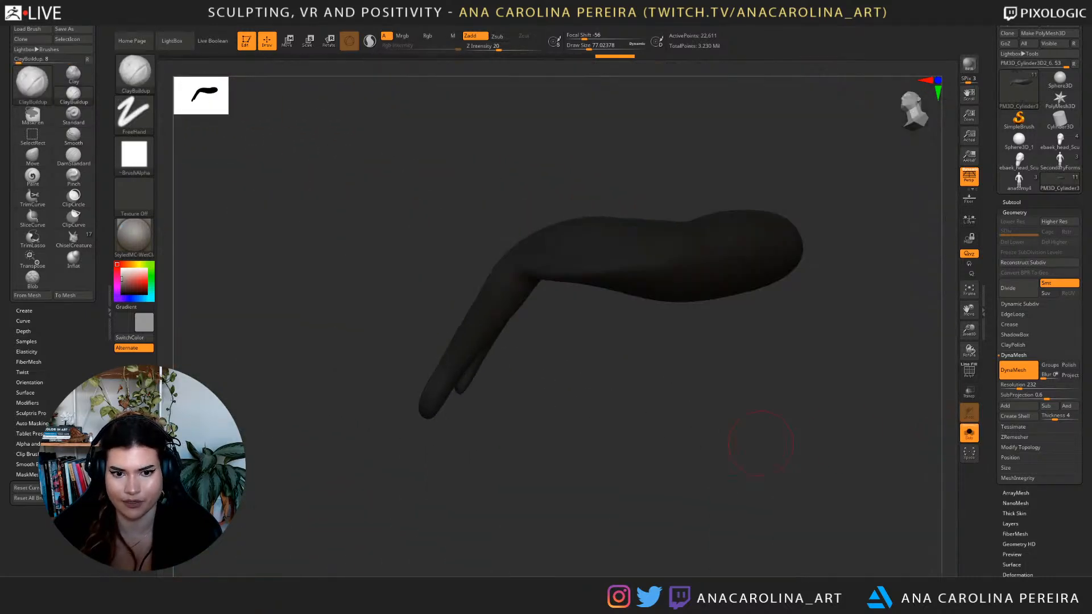
pyautogui.moveTo(829, 459); pyautogui.dragTo(757, 444)
pyautogui.press('shift')
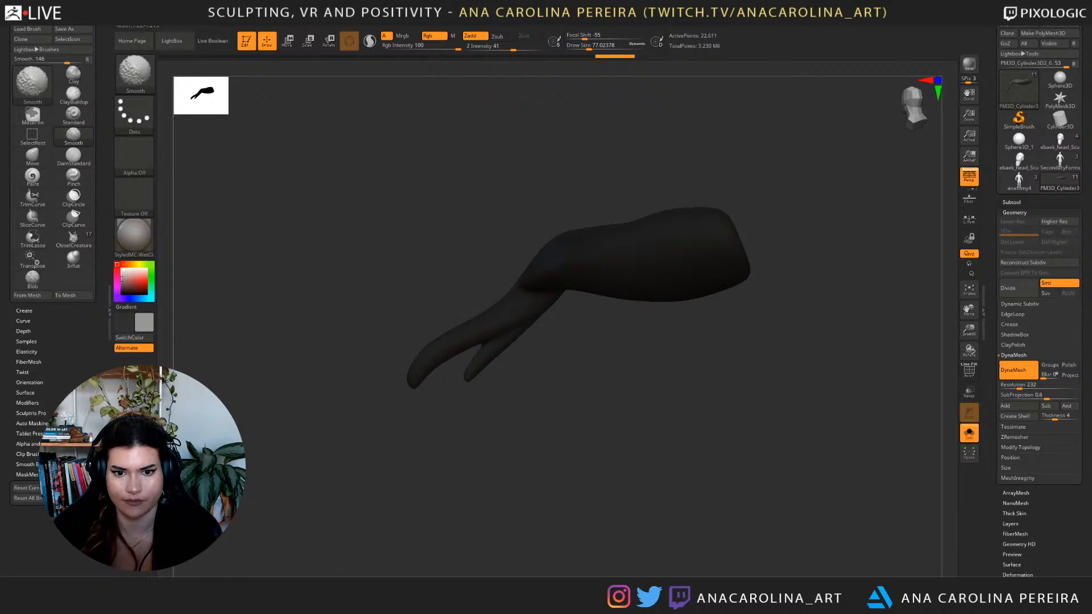
pyautogui.keyDown('shift'); pyautogui.moveTo(535, 285); pyautogui.dragTo(520, 302); pyautogui.keyUp('shift')
pyautogui.moveTo(455, 455); pyautogui.dragTo(732, 480)
pyautogui.keyDown('alt'); pyautogui.moveTo(910, 467); pyautogui.dragTo(627, 434); pyautogui.keyUp('alt')
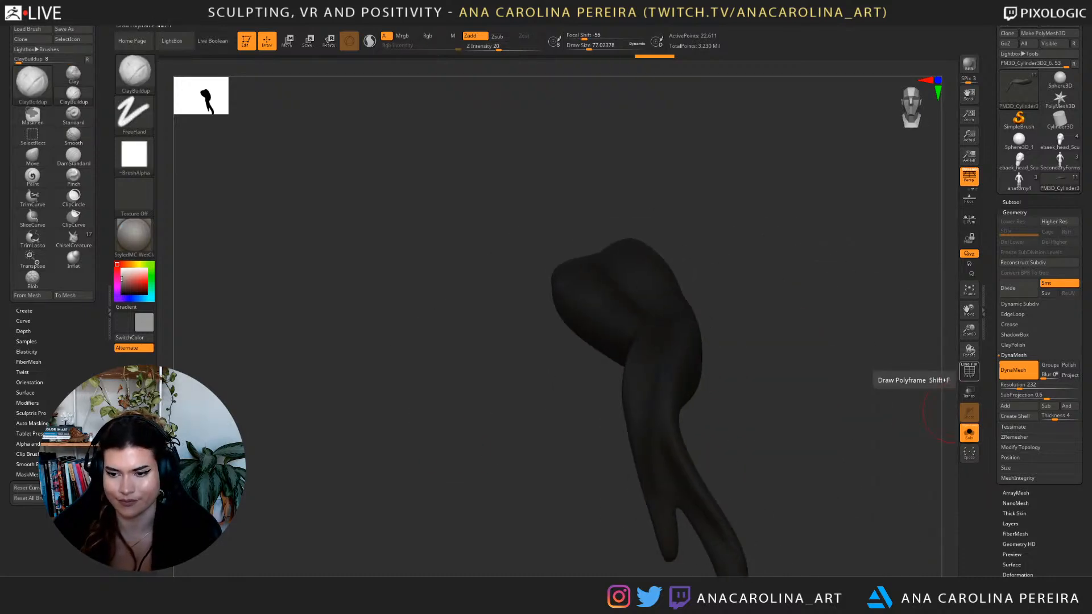
pyautogui.click(969, 434)
# Restore the full bust to view and inspect the remeshed tongue inside the open mouth from several angles.
pyautogui.moveTo(902, 415); pyautogui.dragTo(740, 341)
pyautogui.moveTo(677, 478); pyautogui.dragTo(819, 487)
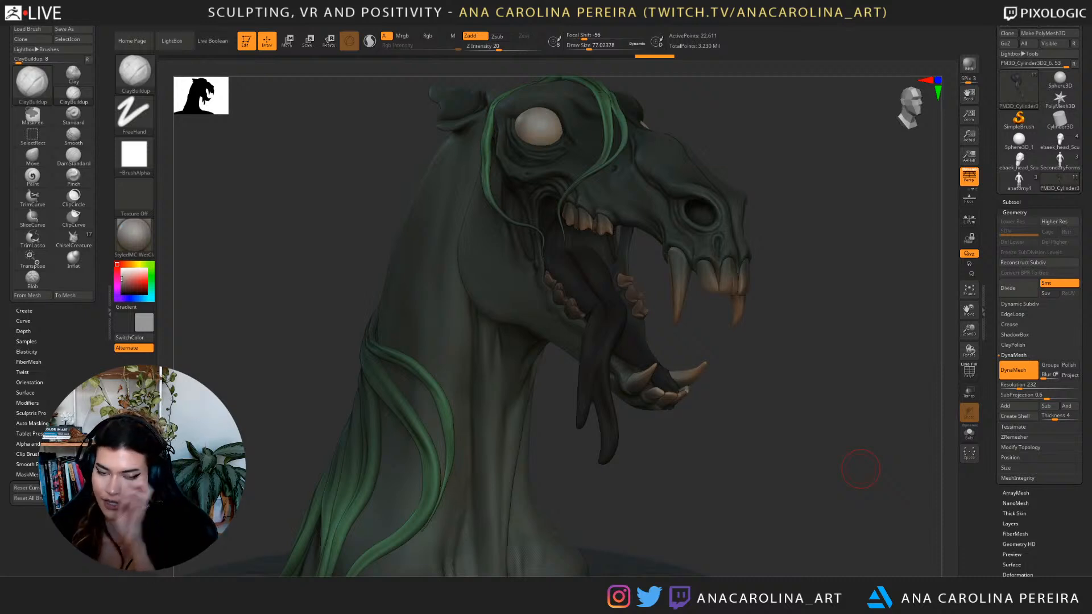
pyautogui.moveTo(860, 469); pyautogui.dragTo(810, 367)
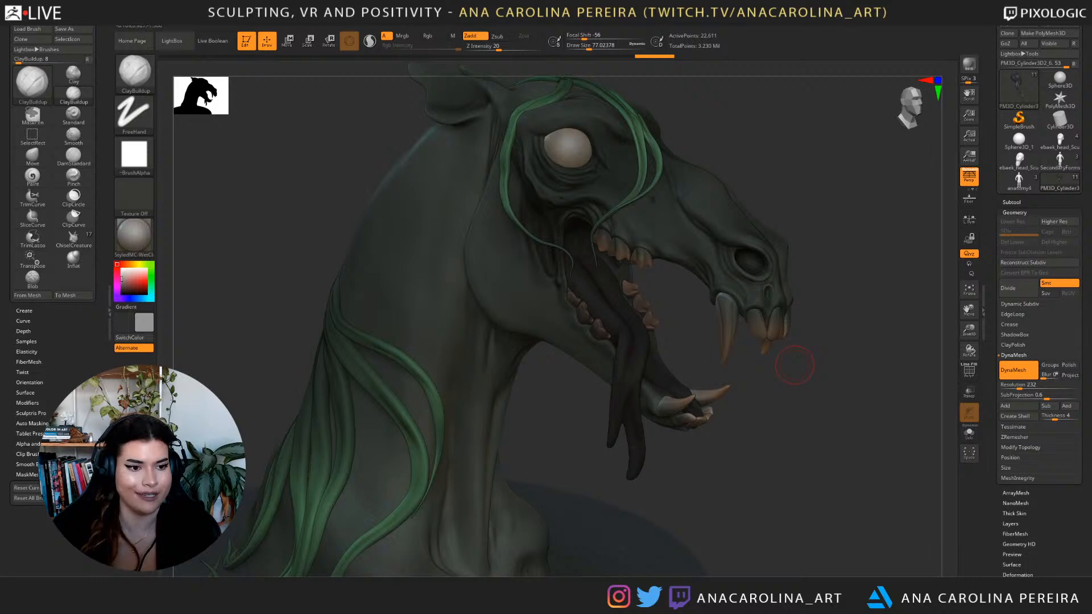
pyautogui.press('b')
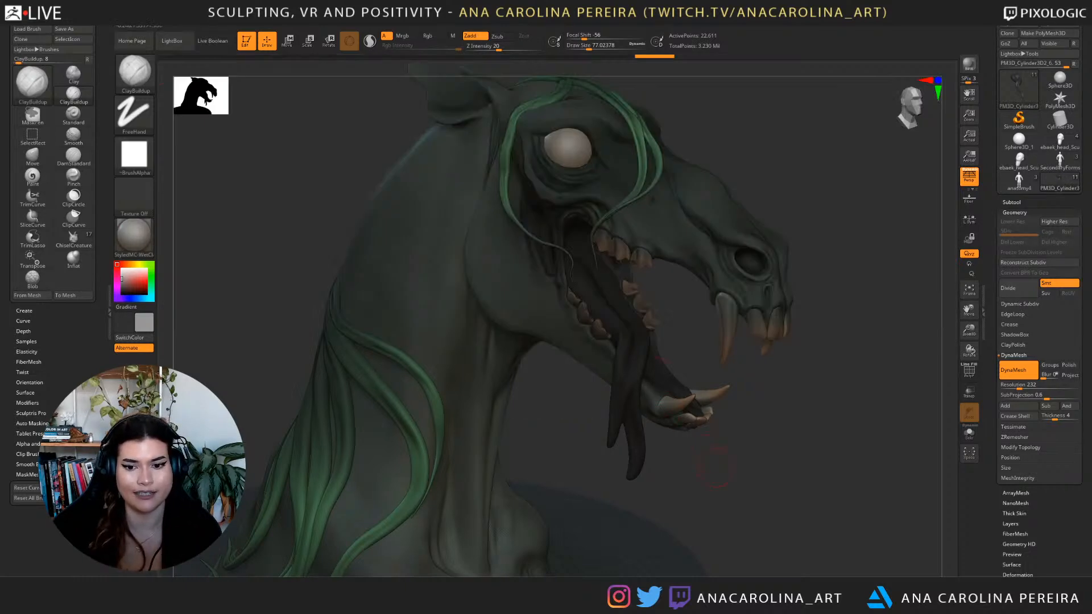
pyautogui.moveTo(737, 479); pyautogui.dragTo(704, 461)
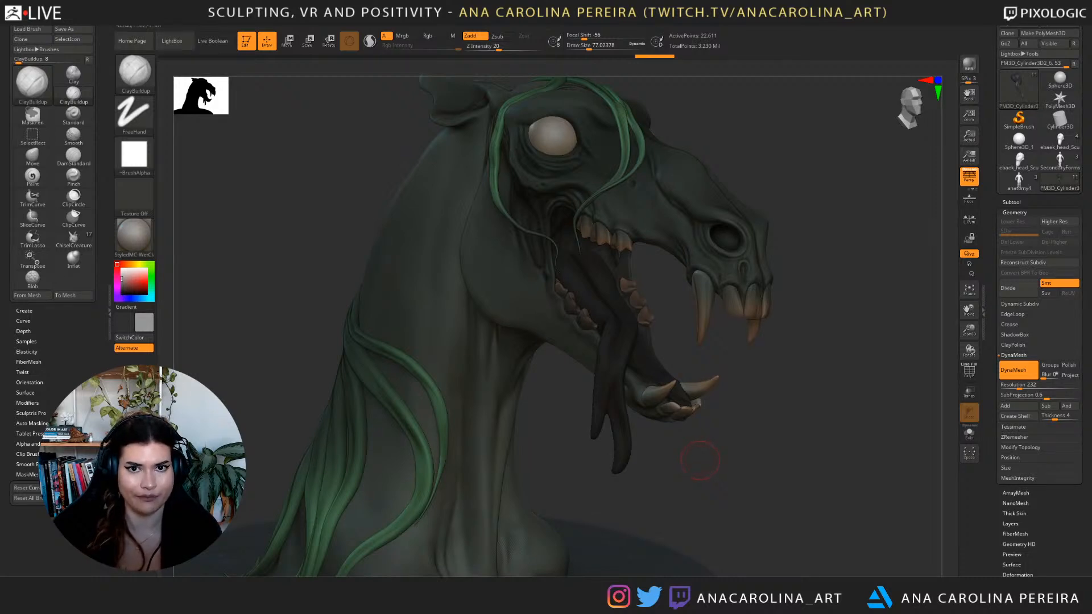
pyautogui.moveTo(699, 456)
pyautogui.mouseDown()
pyautogui.moveTo(734, 368)
pyautogui.moveTo(697, 341)
pyautogui.mouseUp()
# Try to shift the tongue with the Move gizmo, checking it from the other side, and undo the change.
pyautogui.press('w')
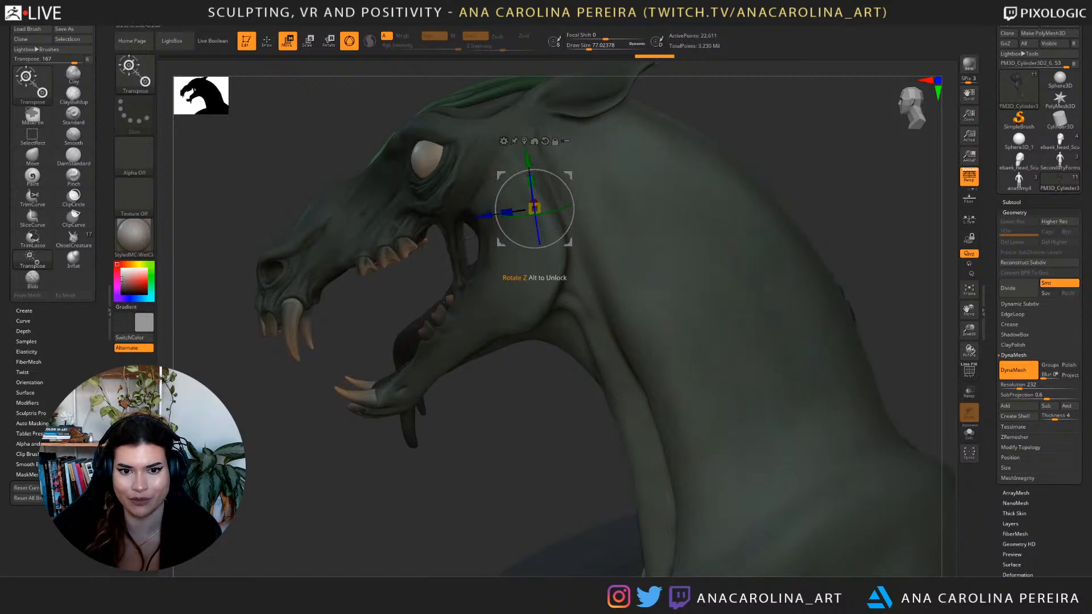
pyautogui.moveTo(528, 159)
pyautogui.mouseDown()
pyautogui.moveTo(527, 145)
pyautogui.moveTo(529, 169)
pyautogui.mouseUp()
pyautogui.moveTo(341, 148); pyautogui.dragTo(500, 149)
pyautogui.hotkey('ctrl', 'z')
pyautogui.moveTo(808, 342); pyautogui.dragTo(803, 359)
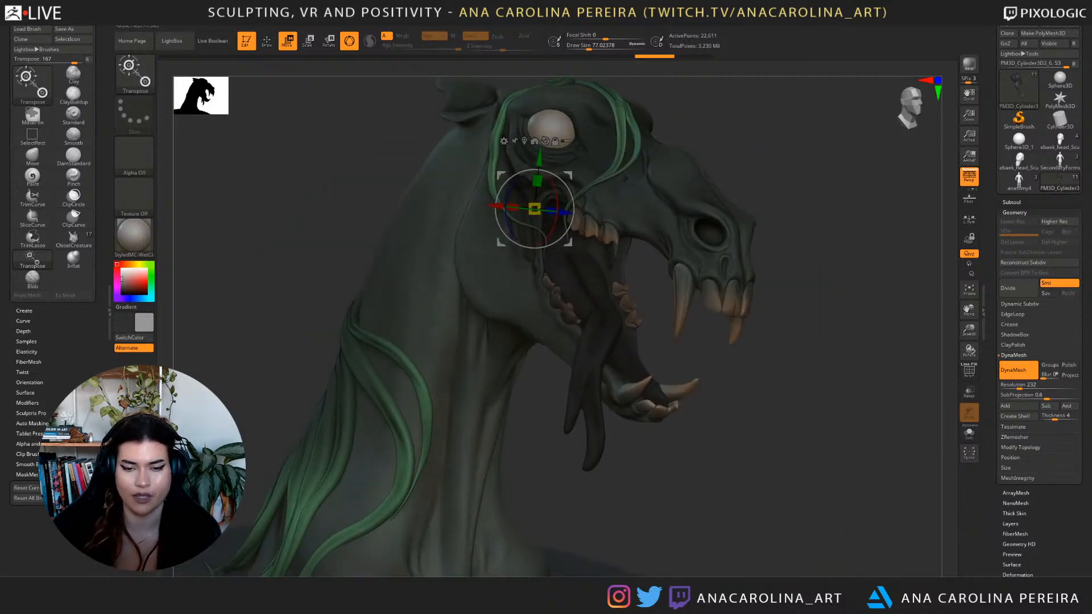
# Examine the tongue's entry in the subtool list and its Polypaint settings.
pyautogui.click(1011, 202)
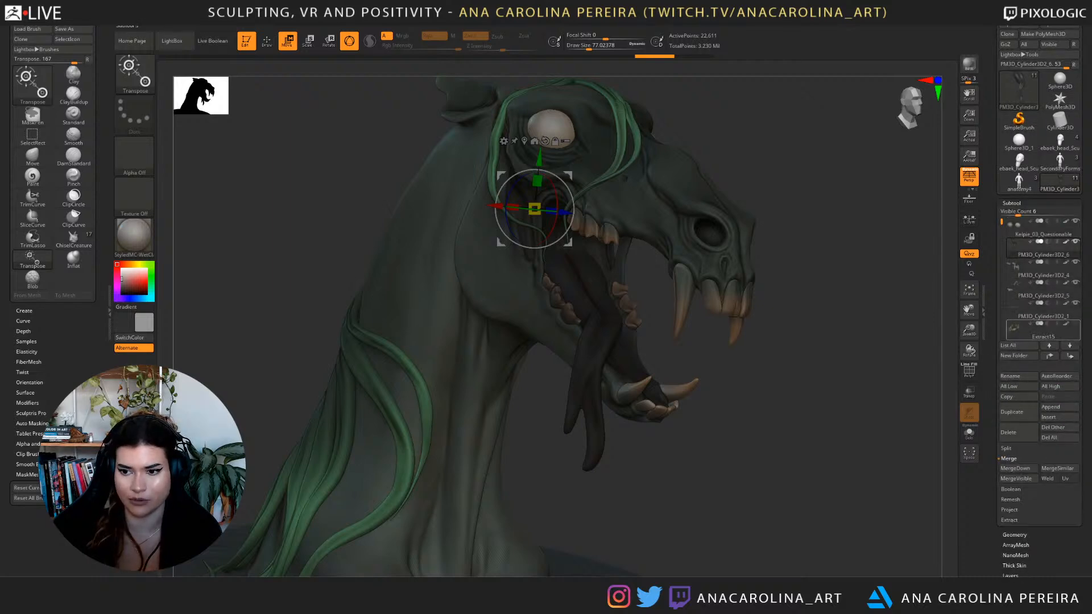
pyautogui.moveTo(842, 341); pyautogui.dragTo(802, 341)
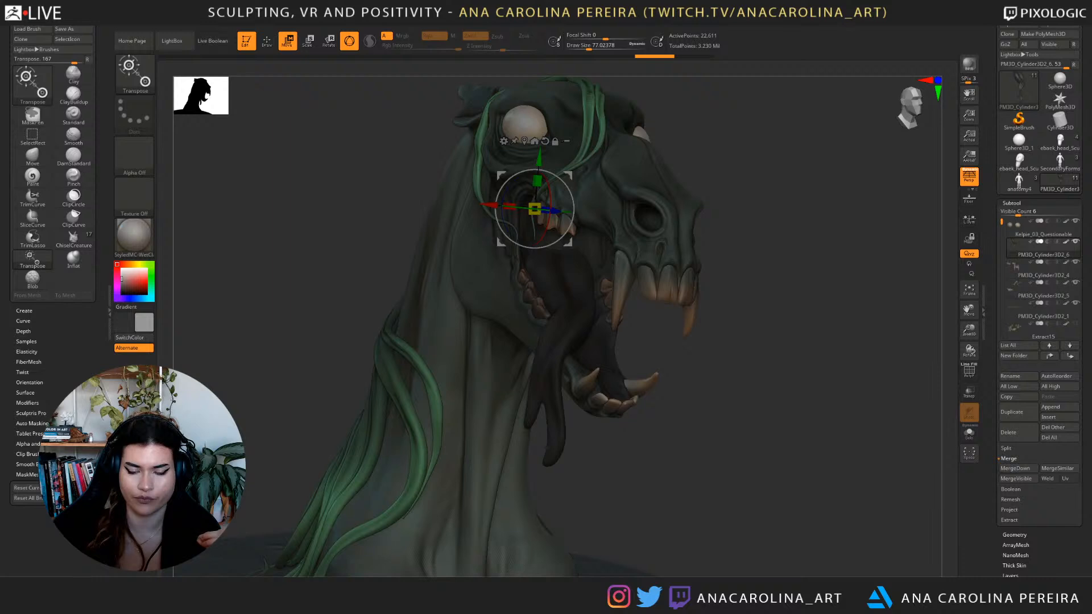
pyautogui.moveTo(997, 429); pyautogui.dragTo(1001, 289)
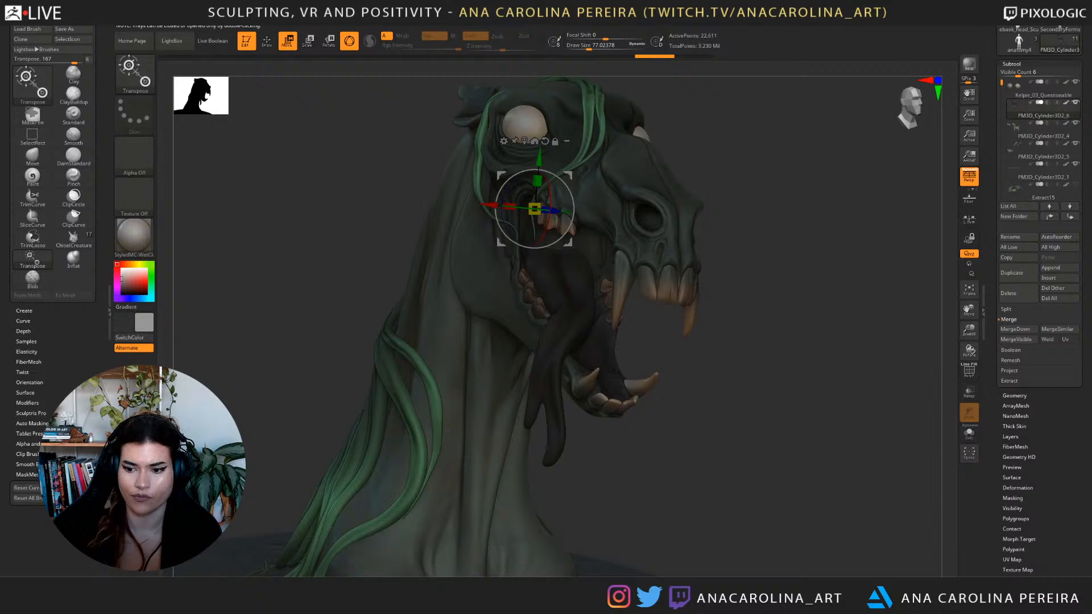
pyautogui.click(1014, 549)
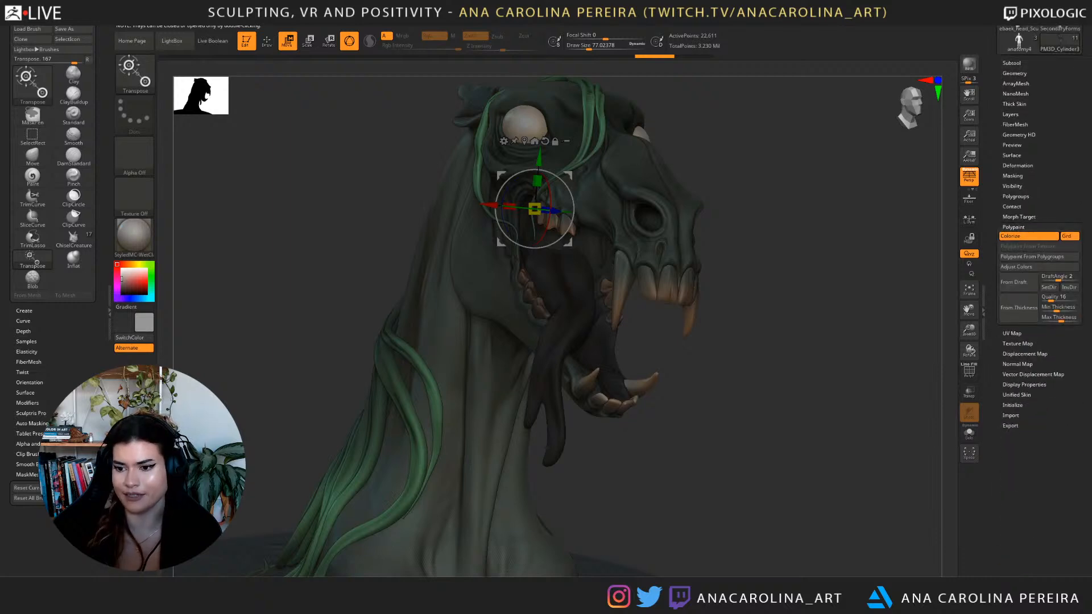
pyautogui.moveTo(797, 296); pyautogui.dragTo(848, 330)
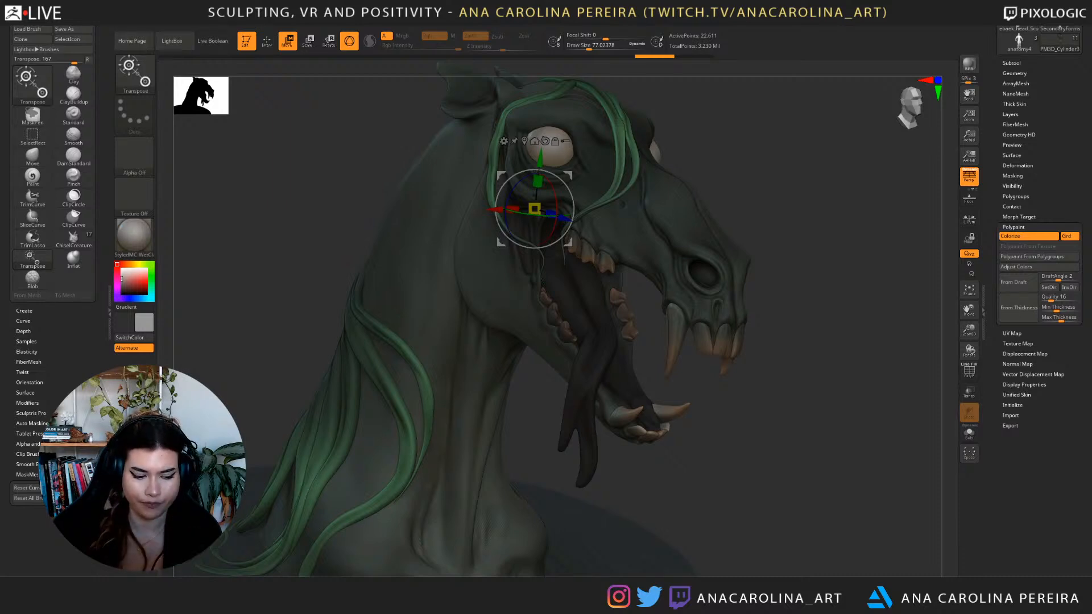
pyautogui.moveTo(825, 364); pyautogui.dragTo(721, 356)
pyautogui.moveTo(996, 114); pyautogui.dragTo(996, 290)
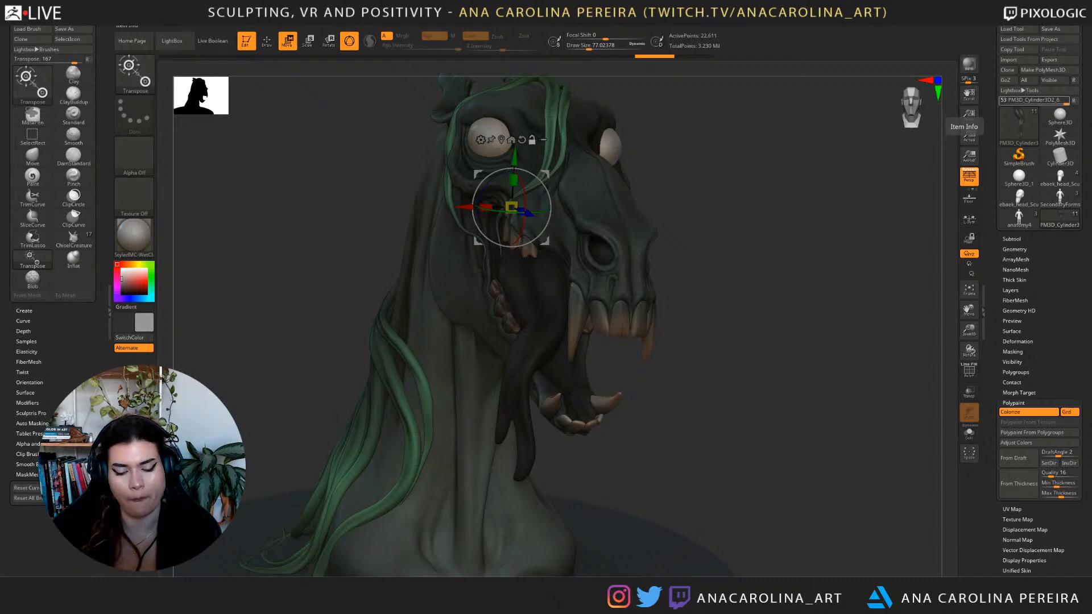
# Leave the gizmo for the ClayBuildup brush and retopologize the tongue with ZRemesher at a target polygon count of 5.
pyautogui.moveTo(685, 478)
pyautogui.mouseDown()
pyautogui.moveTo(744, 472)
pyautogui.moveTo(748, 499)
pyautogui.mouseUp()
pyautogui.press('b')
pyautogui.press('c')
pyautogui.press('b')
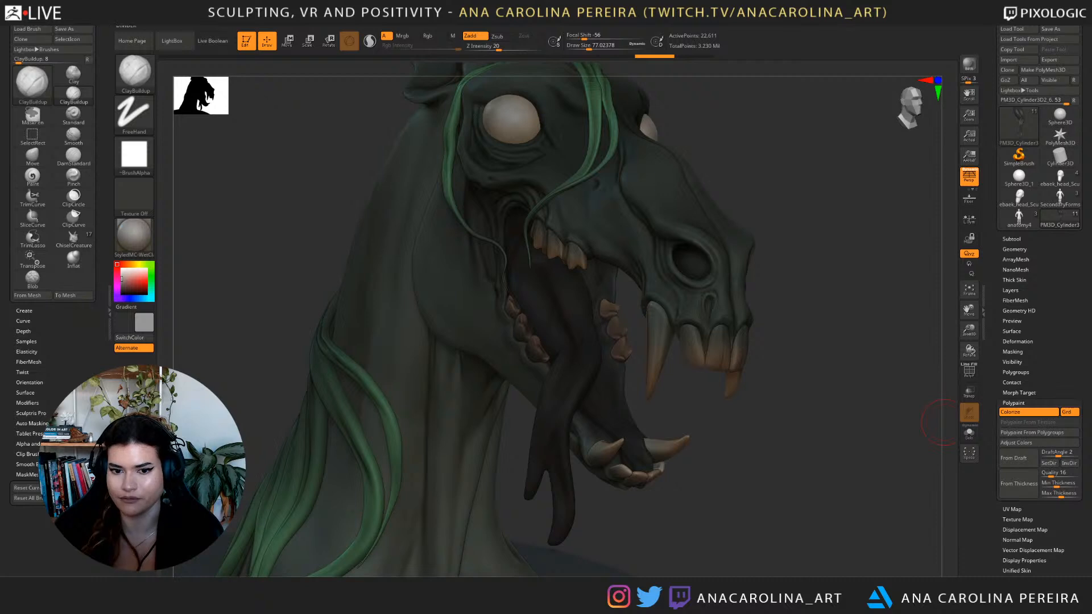
pyautogui.keyDown('alt'); pyautogui.moveTo(933, 424); pyautogui.dragTo(965, 340); pyautogui.keyUp('alt')
pyautogui.moveTo(820, 415)
pyautogui.mouseDown()
pyautogui.moveTo(873, 413)
pyautogui.moveTo(812, 409)
pyautogui.mouseUp()
pyautogui.click(1015, 249)
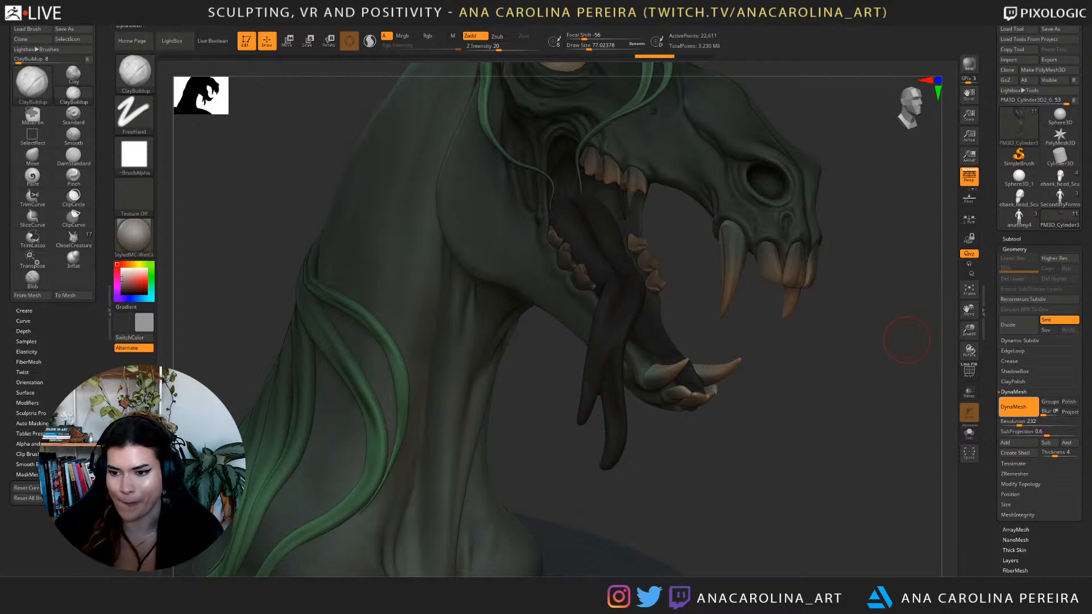
pyautogui.click(1014, 392)
pyautogui.click(1014, 412)
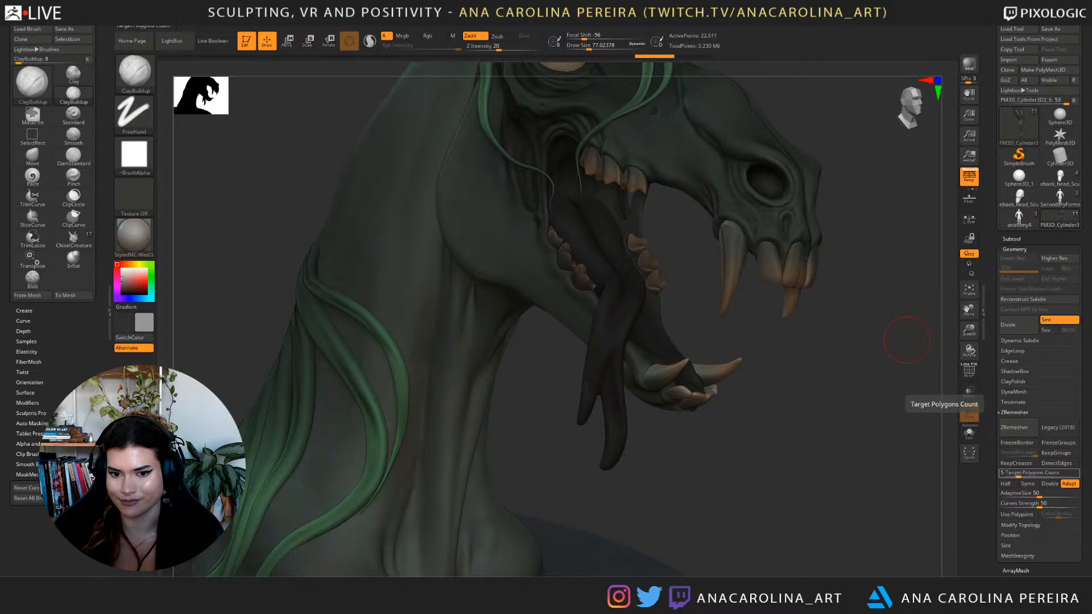
pyautogui.click(1019, 427)
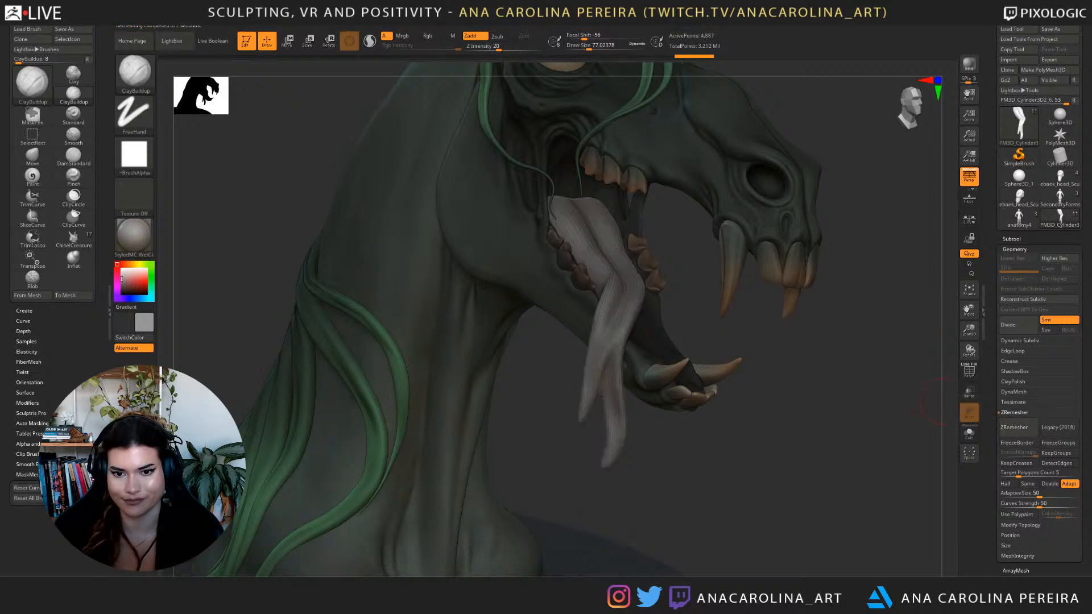
# Smooth the retopologized tongue around the fork and its two hanging tips.
pyautogui.moveTo(933, 401)
pyautogui.mouseDown()
pyautogui.moveTo(871, 390)
pyautogui.moveTo(904, 380)
pyautogui.mouseUp()
pyautogui.press('shift')
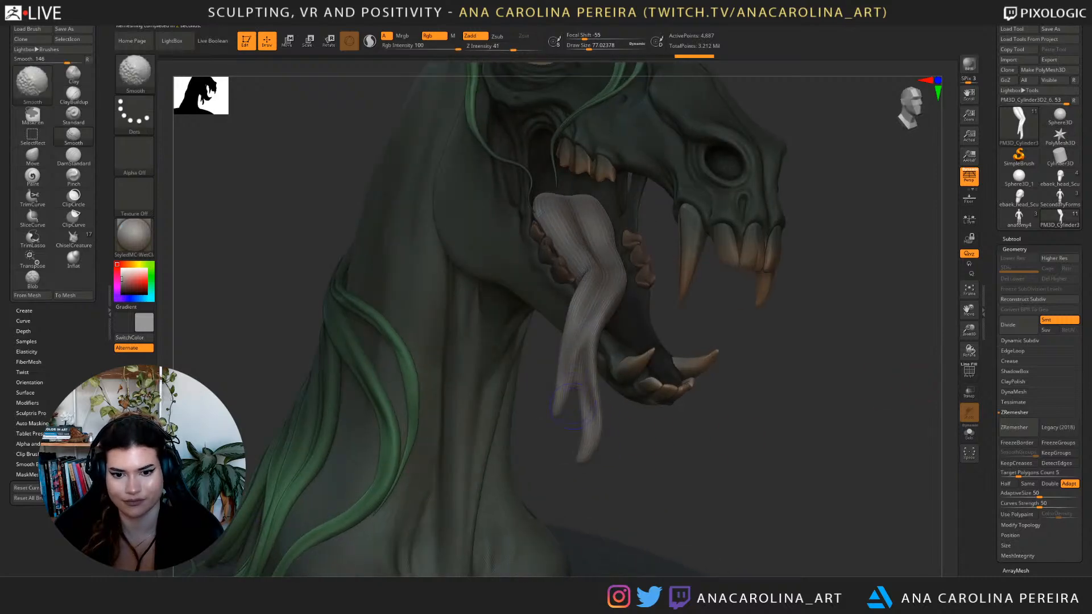
pyautogui.moveTo(757, 398); pyautogui.dragTo(772, 390)
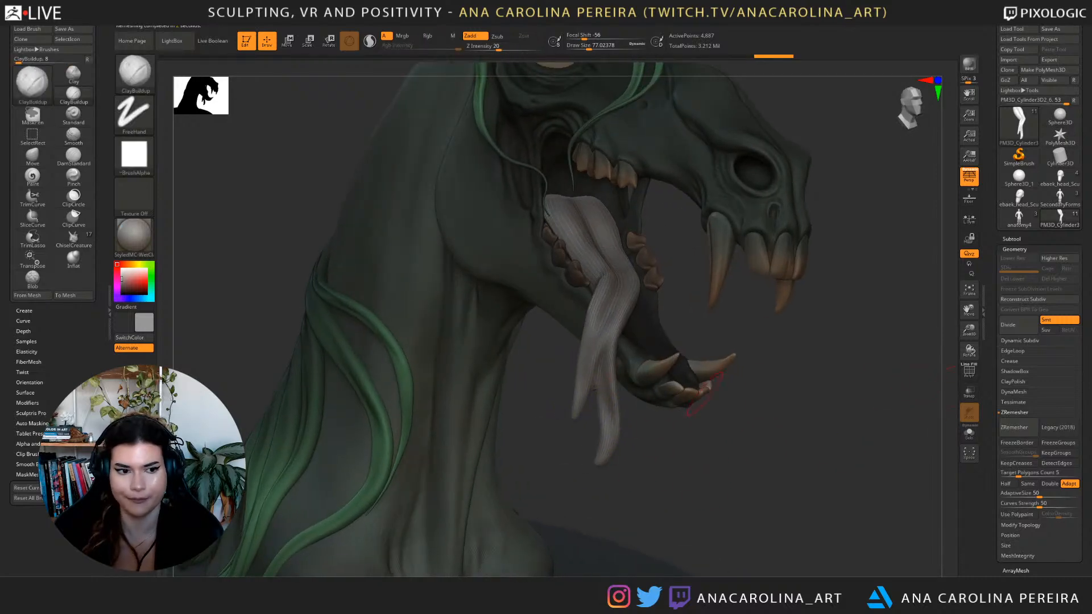
pyautogui.moveTo(887, 321); pyautogui.dragTo(942, 353)
pyautogui.press('shift')
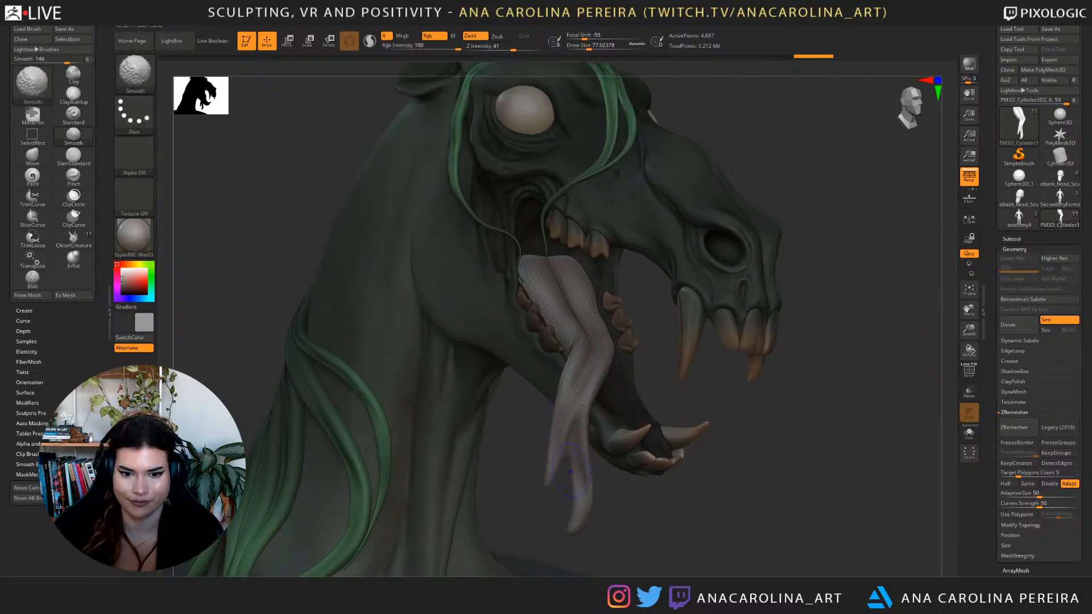
pyautogui.moveTo(872, 395); pyautogui.dragTo(882, 394)
# Carve lengthwise creases along the tongue with the DamStandard brush and smooth them.
pyautogui.press('b')
pyautogui.press('d')
pyautogui.press('s')
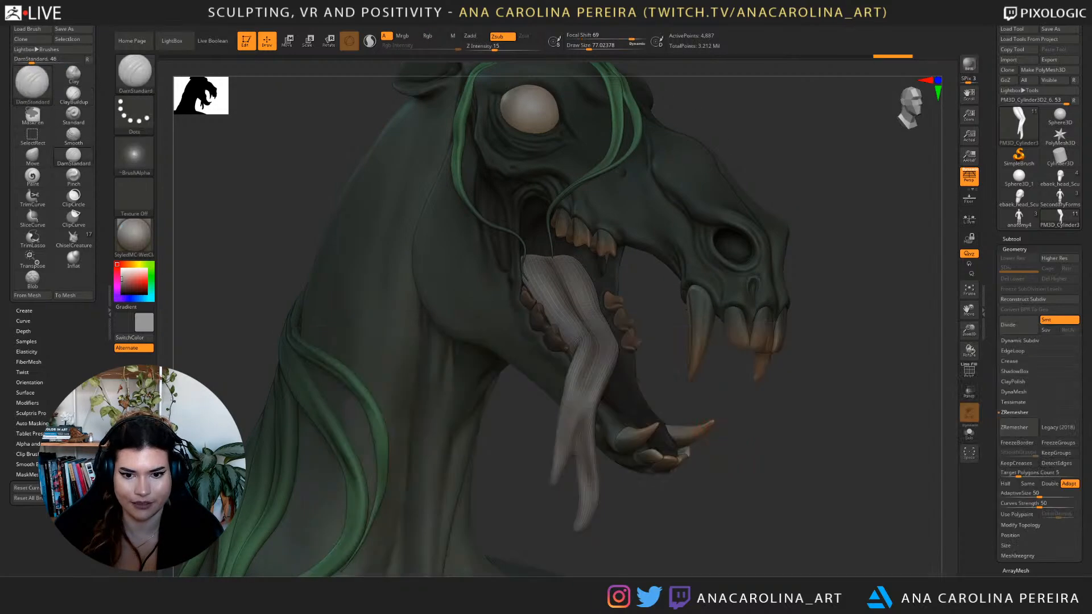
pyautogui.keyDown('alt'); pyautogui.moveTo(593, 391); pyautogui.dragTo(615, 353, button='right'); pyautogui.keyUp('alt')
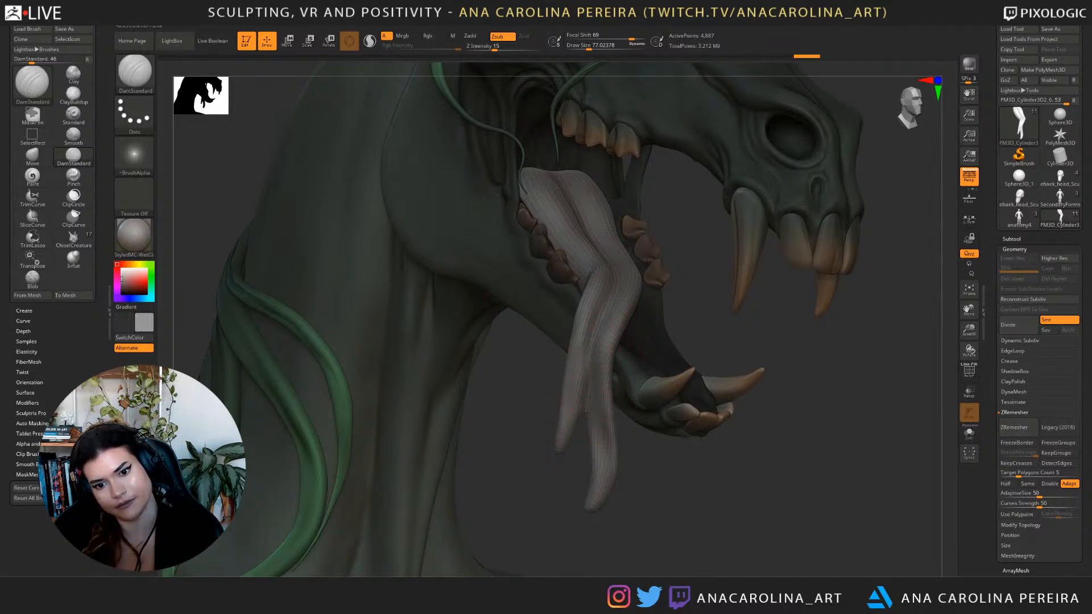
pyautogui.press('shift')
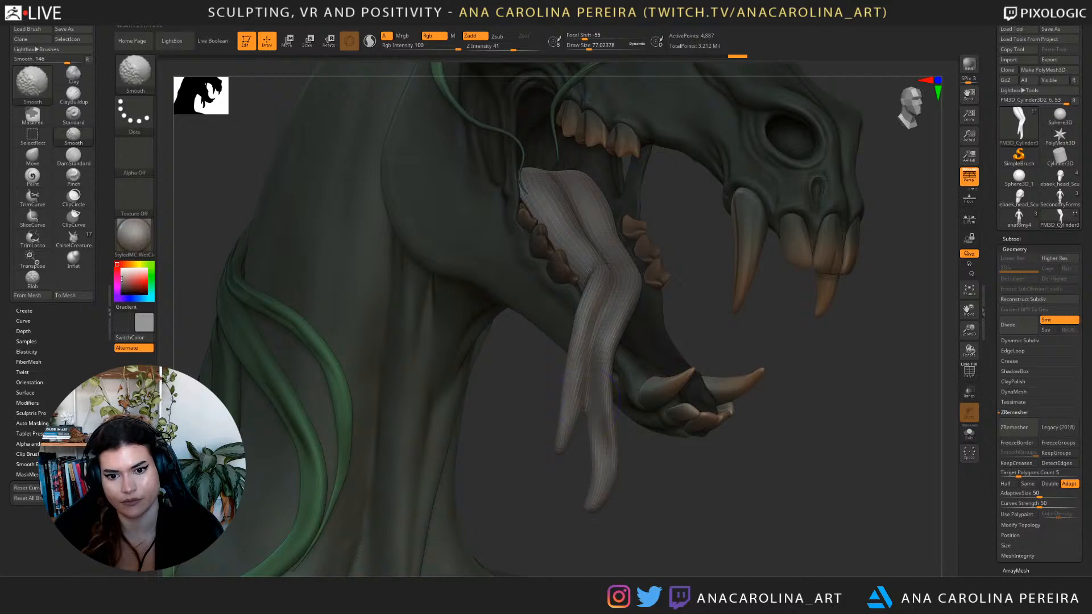
# Reshape the tongue's overall curve with the Move brush, adjusting the draw size and checking other angles.
pyautogui.moveTo(797, 489)
pyautogui.mouseDown()
pyautogui.moveTo(643, 489)
pyautogui.moveTo(685, 440)
pyautogui.moveTo(674, 439)
pyautogui.mouseUp()
pyautogui.press('b')
pyautogui.press('m')
pyautogui.press('v')
pyautogui.press('space')
pyautogui.click(496, 334)
pyautogui.moveTo(487, 370); pyautogui.dragTo(494, 314)
pyautogui.moveTo(643, 458)
pyautogui.mouseDown()
pyautogui.moveTo(773, 468)
pyautogui.moveTo(780, 440)
pyautogui.moveTo(723, 463)
pyautogui.mouseUp()
# Set the Move brush's draw size to about 338 and pull the tongue closer over the side of the lower jaw.
pyautogui.press('space')
pyautogui.click(776, 400)
pyautogui.moveTo(744, 354)
pyautogui.mouseDown()
pyautogui.moveTo(752, 388)
pyautogui.moveTo(749, 317)
pyautogui.moveTo(711, 392)
pyautogui.moveTo(668, 386)
pyautogui.moveTo(659, 396)
pyautogui.mouseUp()
pyautogui.press('space')
pyautogui.click(720, 351)
pyautogui.keyDown('alt'); pyautogui.moveTo(754, 373); pyautogui.dragTo(706, 348); pyautogui.keyUp('alt')
pyautogui.moveTo(785, 386)
pyautogui.mouseDown()
pyautogui.moveTo(631, 393)
pyautogui.moveTo(677, 393)
pyautogui.moveTo(779, 352)
pyautogui.moveTo(740, 370)
pyautogui.moveTo(797, 364)
pyautogui.moveTo(768, 410)
pyautogui.mouseUp()
pyautogui.moveTo(547, 335); pyautogui.dragTo(537, 343)
pyautogui.moveTo(785, 387)
pyautogui.mouseDown()
pyautogui.moveTo(887, 382)
pyautogui.moveTo(899, 370)
pyautogui.mouseUp()
pyautogui.moveTo(820, 500)
pyautogui.keyDown('alt'); pyautogui.mouseDown()
pyautogui.moveTo(817, 421)
pyautogui.moveTo(815, 464)
pyautogui.mouseUp(); pyautogui.keyUp('alt')
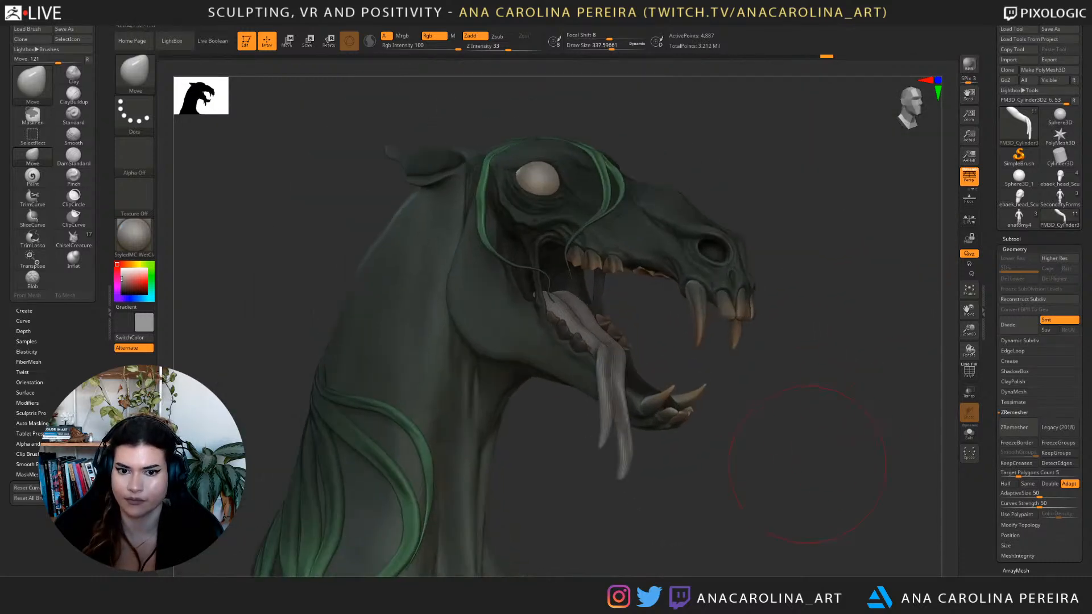
# Look through the subtool list and examine the tongue's position in the mouth from several angles.
pyautogui.click(1012, 239)
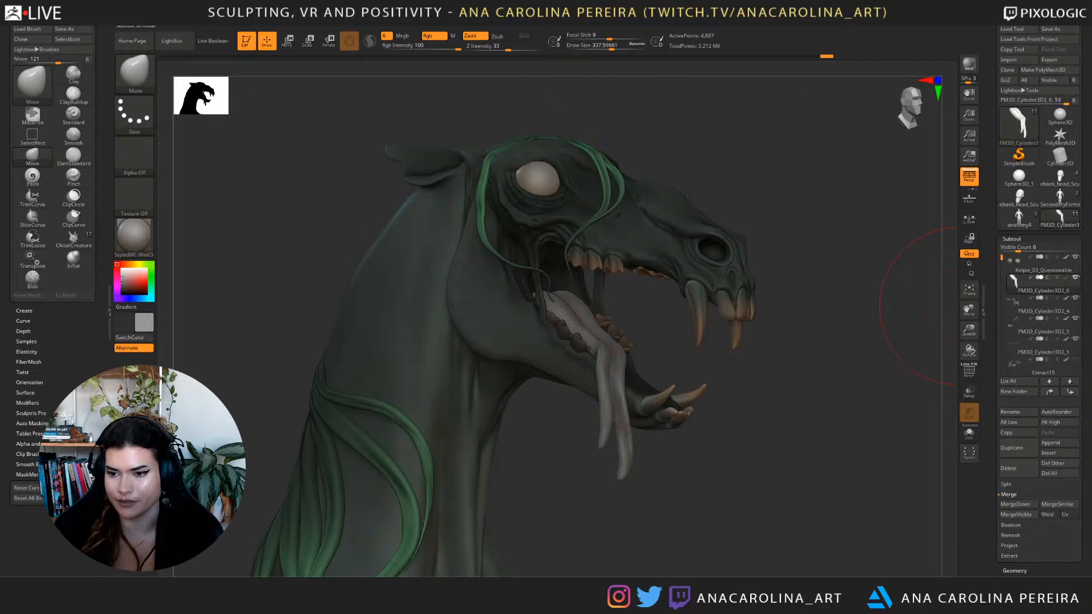
pyautogui.scroll(-3, 1042, 313)
pyautogui.scroll(3, 1041, 284)
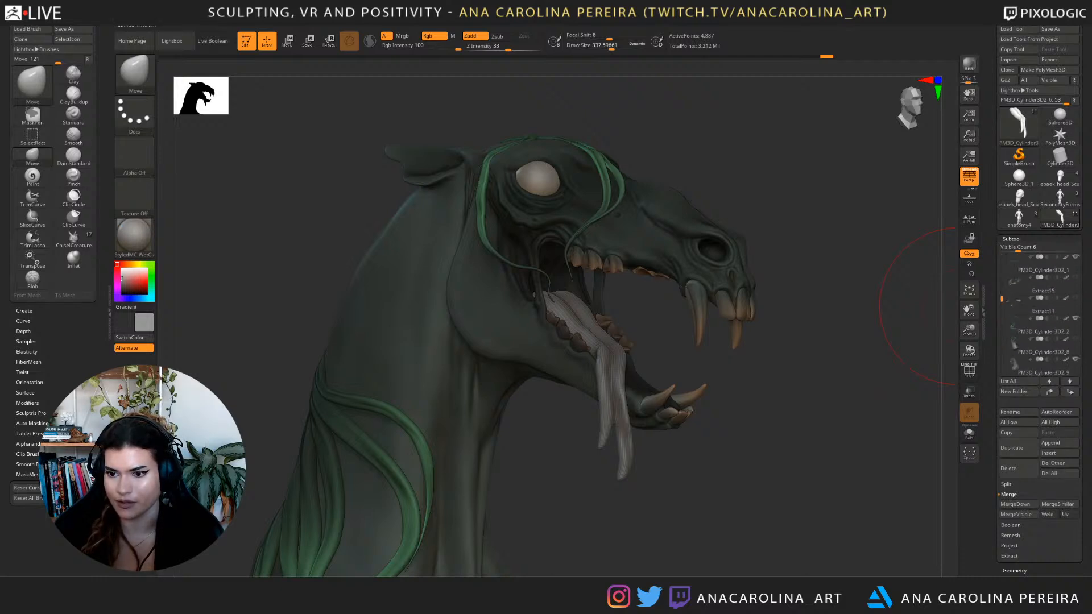
pyautogui.keyDown('alt'); pyautogui.moveTo(910, 364); pyautogui.dragTo(871, 338); pyautogui.keyUp('alt')
pyautogui.moveTo(796, 364)
pyautogui.mouseDown()
pyautogui.moveTo(825, 375)
pyautogui.moveTo(813, 364)
pyautogui.mouseUp()
pyautogui.keyDown('alt'); pyautogui.moveTo(802, 410); pyautogui.dragTo(799, 501); pyautogui.keyUp('alt')
pyautogui.moveTo(871, 467); pyautogui.dragTo(825, 483)
pyautogui.moveTo(796, 455)
pyautogui.mouseDown()
pyautogui.moveTo(825, 450)
pyautogui.moveTo(809, 444)
pyautogui.mouseUp()
# Build up volume along the tongue's bend and hanging strands with the ClayBuildup brush at a draw size of about 108.
pyautogui.press('b')
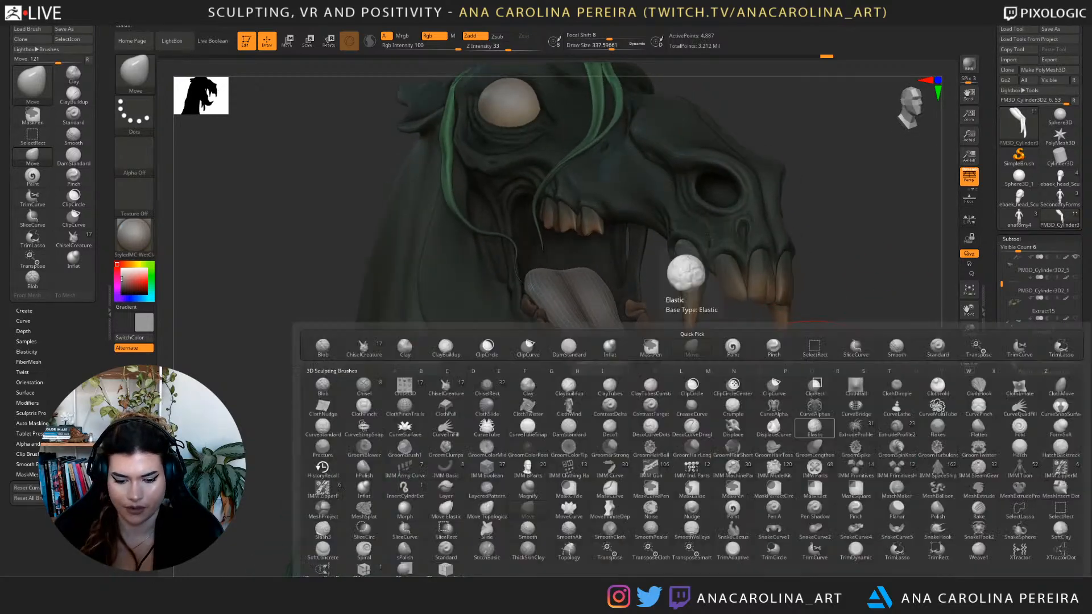
pyautogui.press('c')
pyautogui.press('b')
pyautogui.press('space')
pyautogui.moveTo(605, 361); pyautogui.dragTo(585, 361)
pyautogui.moveTo(596, 405); pyautogui.dragTo(608, 471)
pyautogui.moveTo(604, 377); pyautogui.dragTo(607, 415)
pyautogui.moveTo(695, 398); pyautogui.dragTo(732, 405)
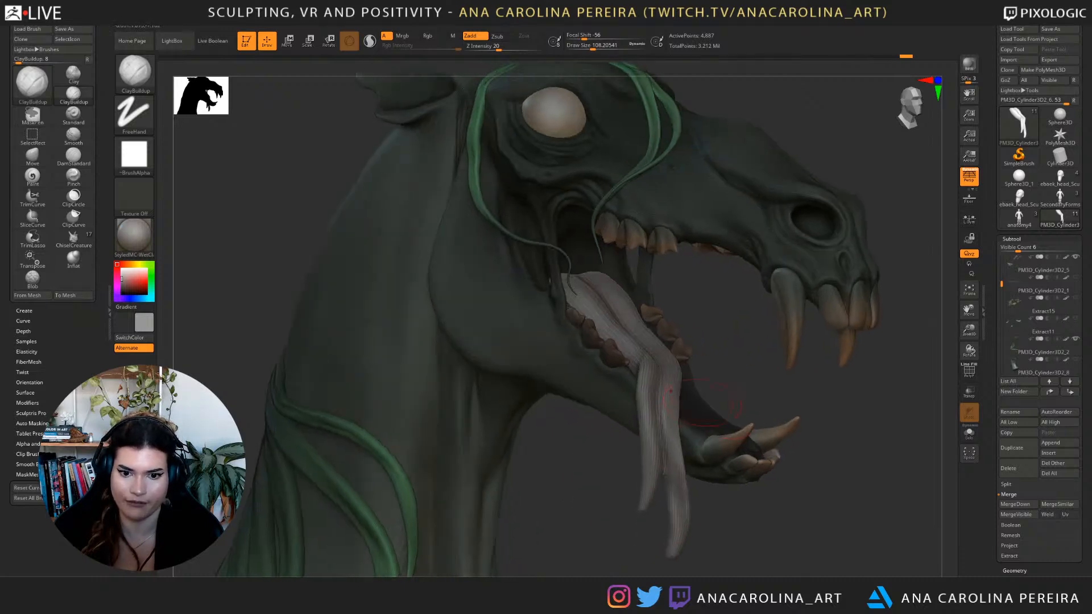
pyautogui.moveTo(647, 359); pyautogui.dragTo(642, 375)
pyautogui.moveTo(655, 418); pyautogui.dragTo(652, 471)
pyautogui.moveTo(757, 393); pyautogui.dragTo(711, 394)
# Undo the unwanted clay strokes on the tongue and build up its hanging part again.
pyautogui.moveTo(797, 478)
pyautogui.mouseDown()
pyautogui.moveTo(546, 495)
pyautogui.moveTo(503, 509)
pyautogui.mouseUp()
pyautogui.hotkey('ctrl', 'z')
pyautogui.moveTo(409, 546)
pyautogui.keyDown('alt'); pyautogui.mouseDown()
pyautogui.moveTo(614, 455)
pyautogui.moveTo(609, 364)
pyautogui.mouseUp(); pyautogui.keyUp('alt')
pyautogui.hotkey('ctrl', 'z')
pyautogui.moveTo(489, 364); pyautogui.dragTo(581, 373)
pyautogui.moveTo(644, 311); pyautogui.dragTo(667, 385)
pyautogui.moveTo(722, 421)
pyautogui.mouseDown()
pyautogui.moveTo(566, 439)
pyautogui.moveTo(343, 525)
pyautogui.mouseUp()
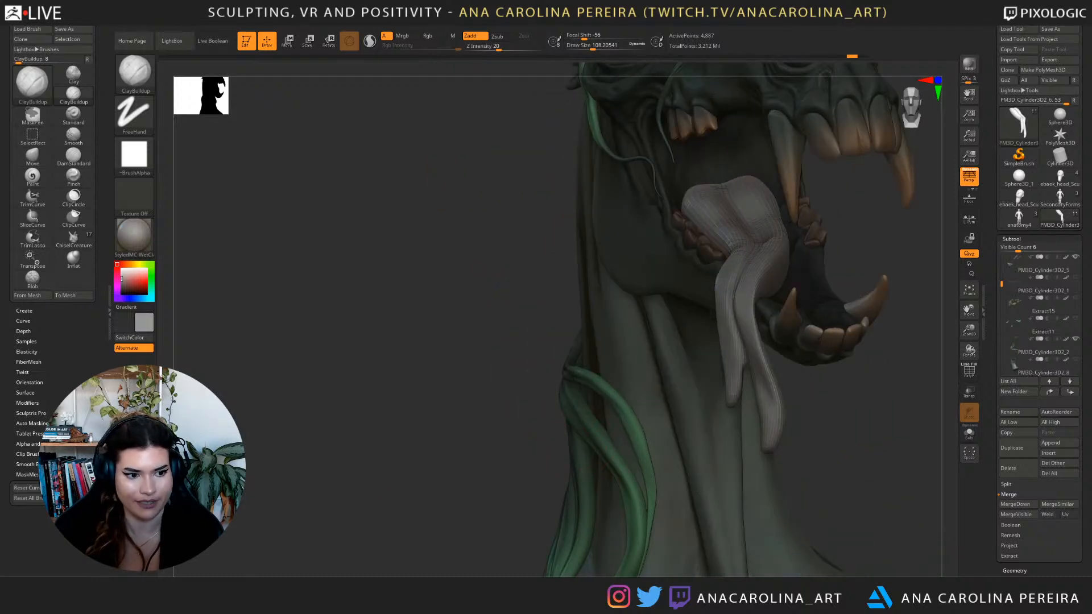
# Enable BackfaceMask for the ClayBuildup brush and add clay to the tongue's hanging strands.
pyautogui.click(33, 423)
pyautogui.moveTo(101, 489); pyautogui.dragTo(101, 221)
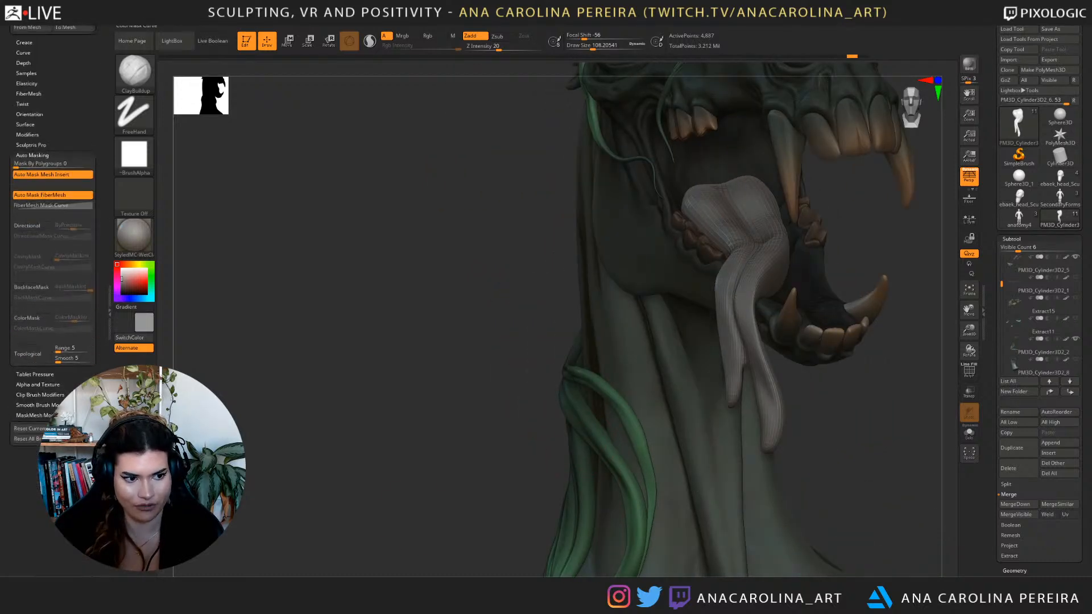
pyautogui.click(32, 287)
pyautogui.moveTo(535, 387); pyautogui.dragTo(398, 379)
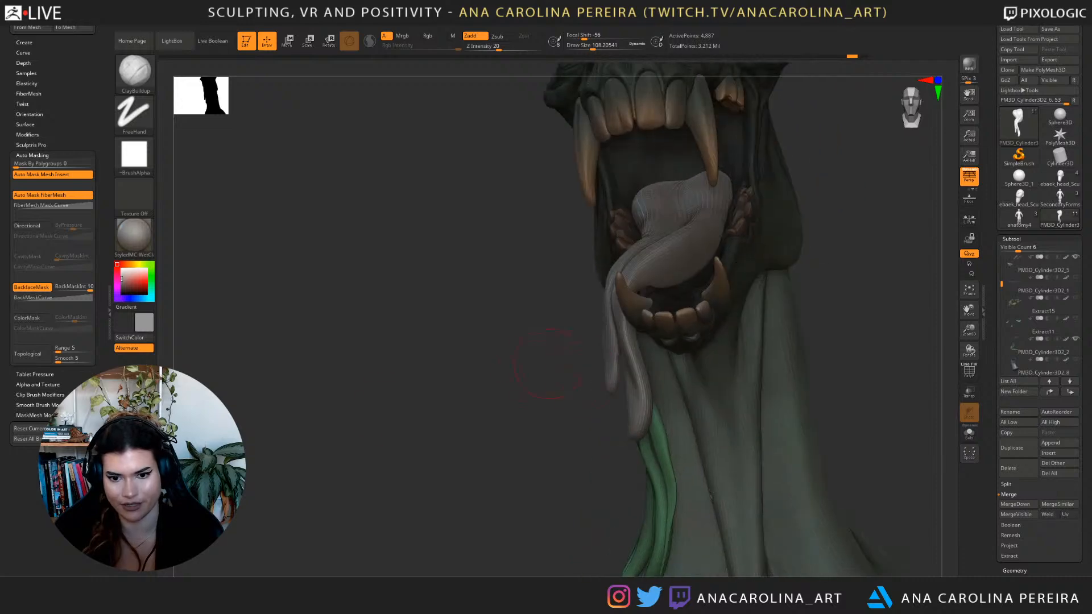
pyautogui.moveTo(624, 375)
pyautogui.mouseDown()
pyautogui.moveTo(636, 393)
pyautogui.moveTo(630, 364)
pyautogui.moveTo(626, 401)
pyautogui.mouseUp()
pyautogui.moveTo(535, 386); pyautogui.dragTo(500, 386)
# Build up the tongue between its bend and fork, then smooth the hanging strands.
pyautogui.moveTo(712, 499)
pyautogui.mouseDown()
pyautogui.moveTo(757, 472)
pyautogui.moveTo(804, 392)
pyautogui.moveTo(739, 346)
pyautogui.mouseUp()
pyautogui.moveTo(752, 293)
pyautogui.mouseDown()
pyautogui.moveTo(751, 342)
pyautogui.moveTo(777, 420)
pyautogui.moveTo(916, 402)
pyautogui.mouseUp()
pyautogui.moveTo(915, 458)
pyautogui.keyDown('alt'); pyautogui.mouseDown()
pyautogui.moveTo(675, 463)
pyautogui.moveTo(717, 458)
pyautogui.mouseUp(); pyautogui.keyUp('alt')
pyautogui.moveTo(649, 384); pyautogui.dragTo(645, 409)
pyautogui.press('shift')
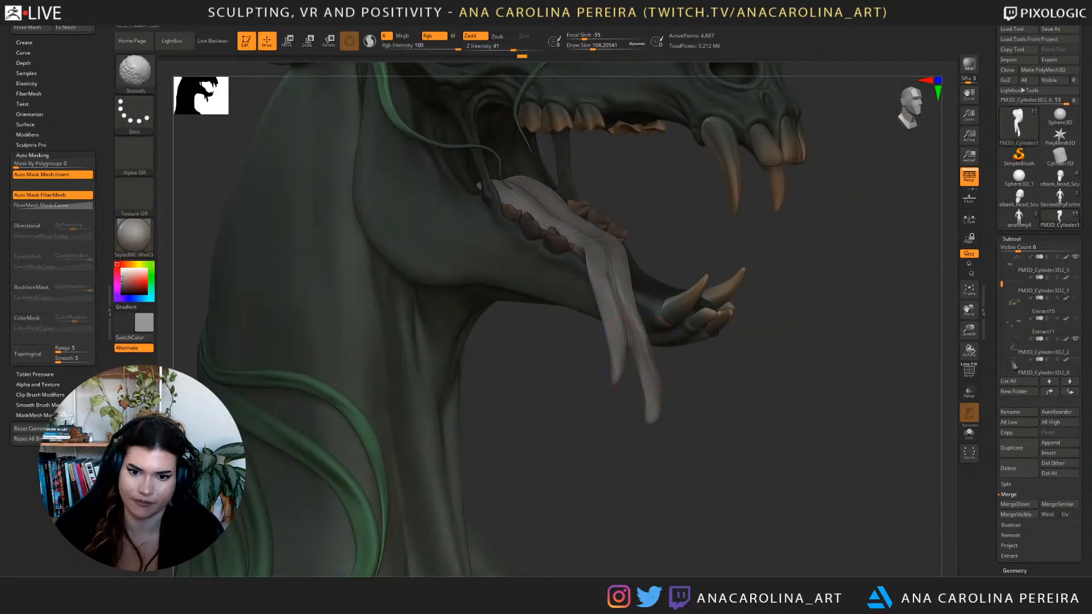
# Add clay along the strands beside the lower jaw and undo the last stroke near the fork.
pyautogui.moveTo(717, 418); pyautogui.dragTo(700, 433)
pyautogui.moveTo(632, 265); pyautogui.dragTo(662, 354)
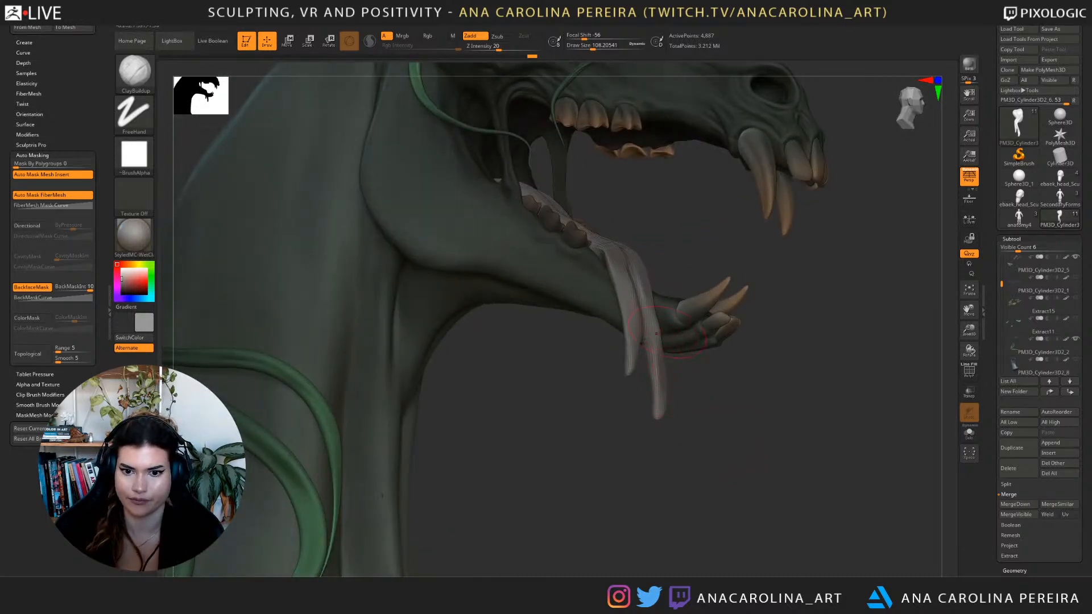
pyautogui.moveTo(649, 303); pyautogui.dragTo(657, 344)
pyautogui.moveTo(725, 365); pyautogui.dragTo(655, 347)
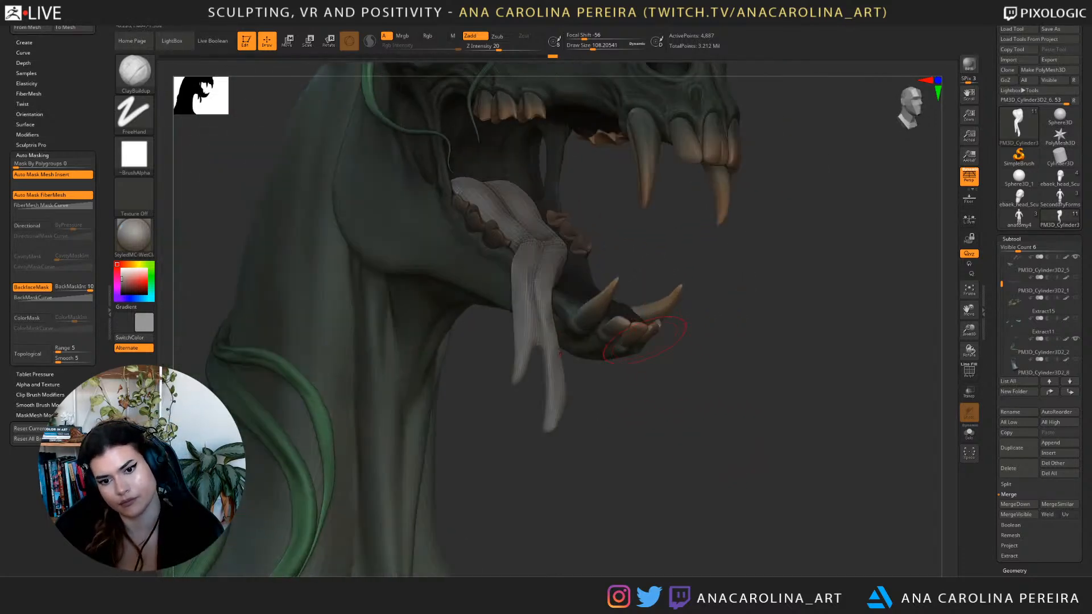
pyautogui.moveTo(549, 313)
pyautogui.mouseDown()
pyautogui.moveTo(572, 432)
pyautogui.moveTo(591, 374)
pyautogui.mouseUp()
pyautogui.hotkey('ctrl', 'z')
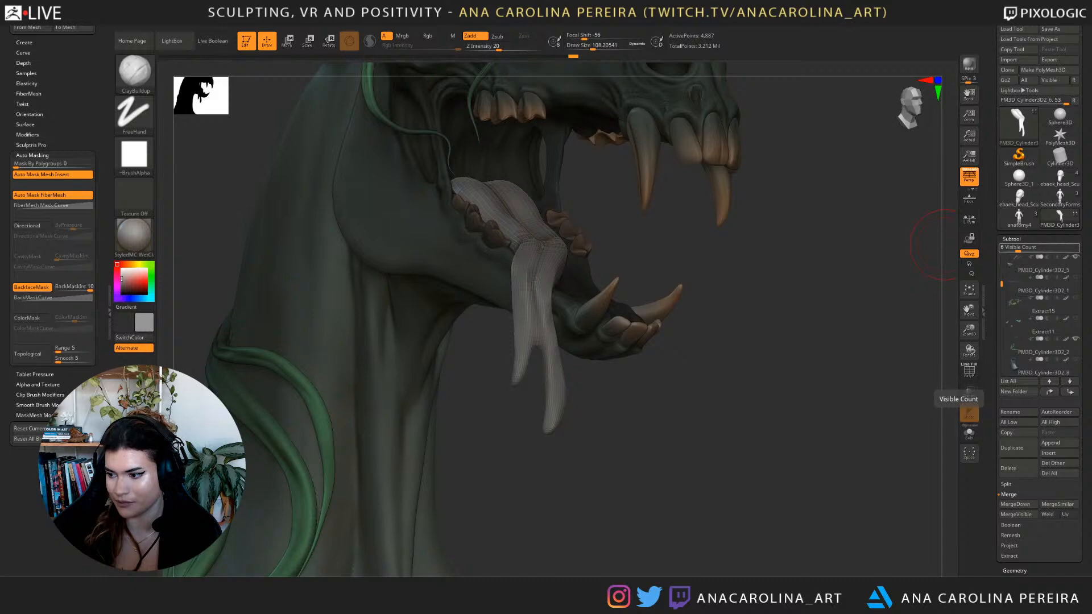
# Carve creases along the edge and bend of the tongue with the DamStandard brush, undoing the unwanted stroke.
pyautogui.moveTo(933, 245)
pyautogui.mouseDown()
pyautogui.moveTo(822, 401)
pyautogui.moveTo(779, 407)
pyautogui.mouseUp()
pyautogui.press('b')
pyautogui.press('s')
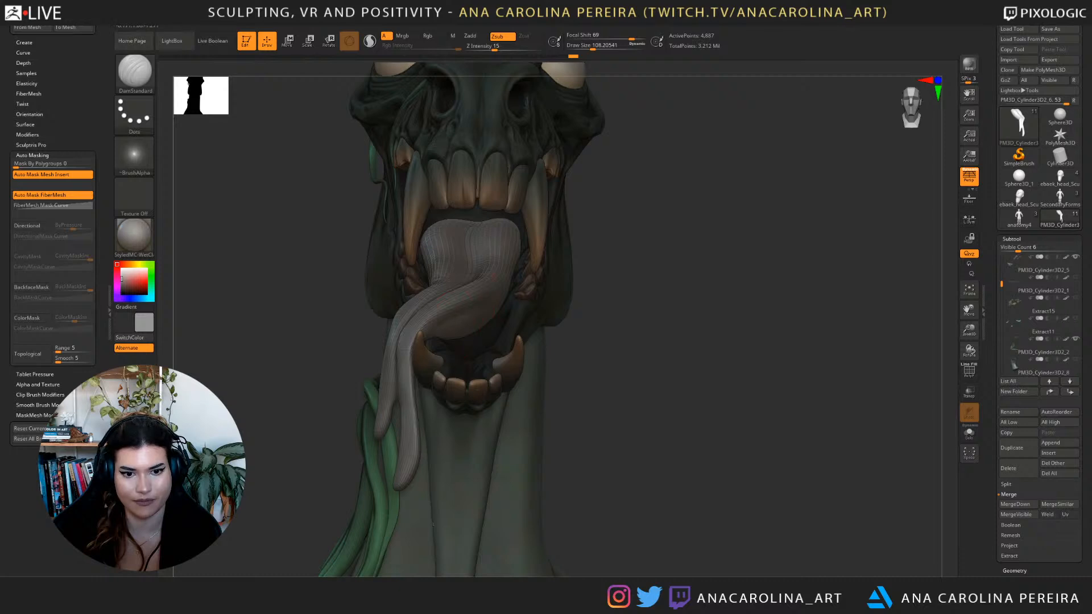
pyautogui.moveTo(513, 280); pyautogui.dragTo(487, 305)
pyautogui.press(']')
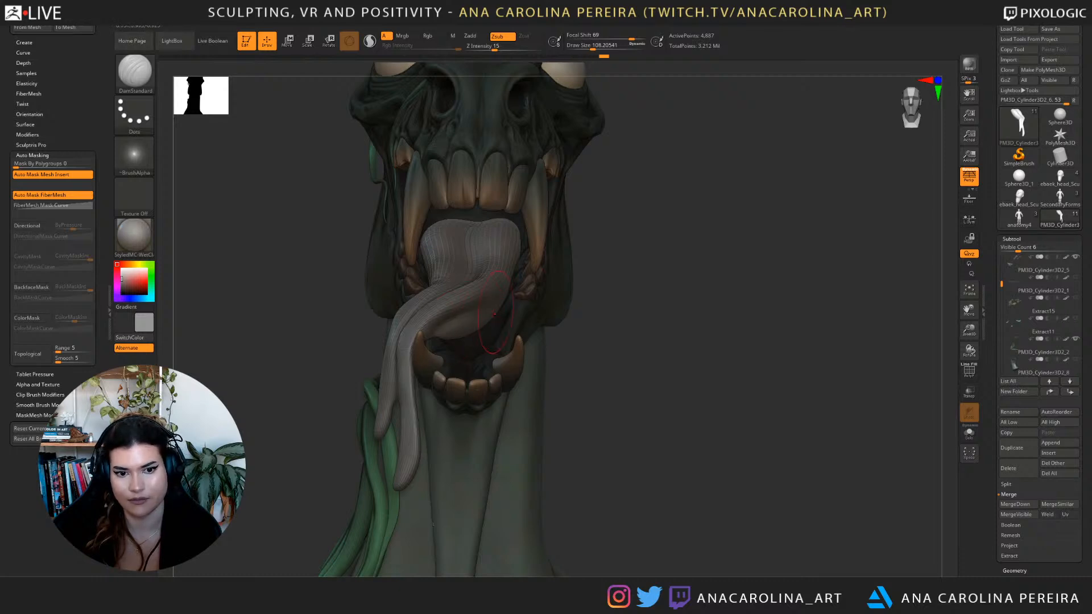
pyautogui.moveTo(501, 341); pyautogui.dragTo(410, 347, button='right')
pyautogui.press('space')
pyautogui.moveTo(400, 358); pyautogui.dragTo(403, 359)
pyautogui.hotkey('ctrl', 'z')
pyautogui.moveTo(421, 279); pyautogui.dragTo(406, 298)
pyautogui.moveTo(500, 319)
pyautogui.mouseDown(button='right')
pyautogui.moveTo(734, 295)
pyautogui.moveTo(768, 313)
pyautogui.mouseUp(button='right')
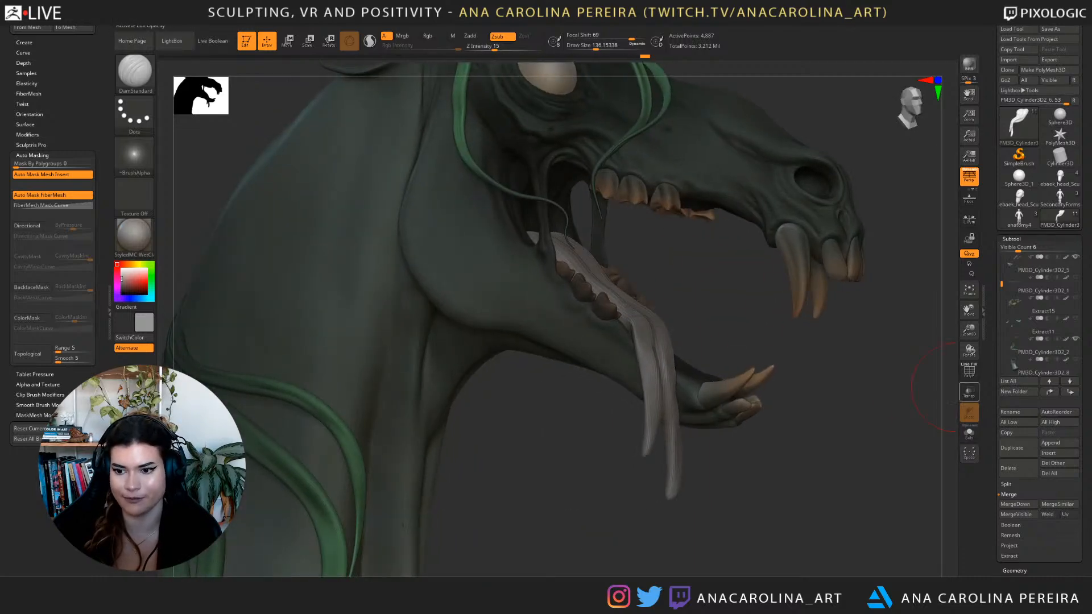
# Turn on transparency and reshape the underside of the tongue's bend above the lower jaw with the Move brush.
pyautogui.click(969, 391)
pyautogui.moveTo(846, 390); pyautogui.dragTo(876, 380)
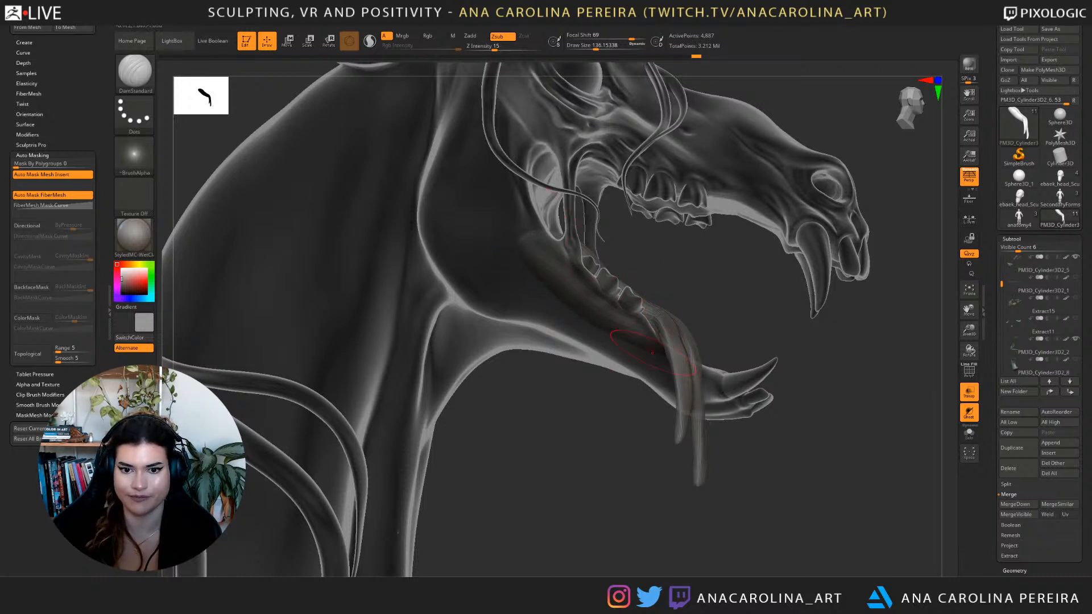
pyautogui.moveTo(785, 330)
pyautogui.mouseDown()
pyautogui.moveTo(546, 341)
pyautogui.moveTo(677, 341)
pyautogui.moveTo(782, 302)
pyautogui.mouseUp()
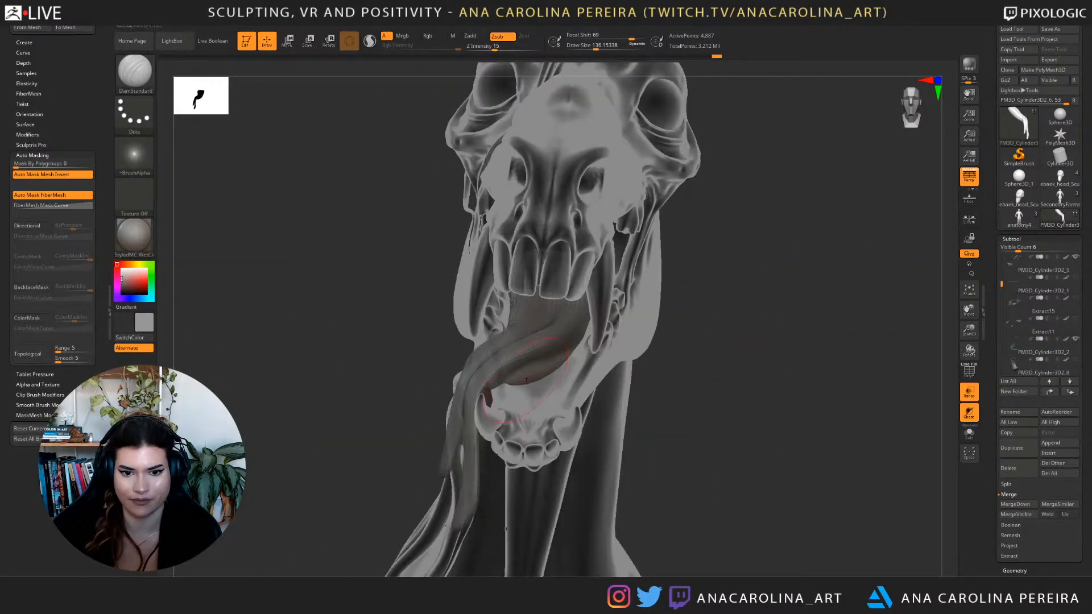
pyautogui.press('b')
pyautogui.press('m')
pyautogui.press('v')
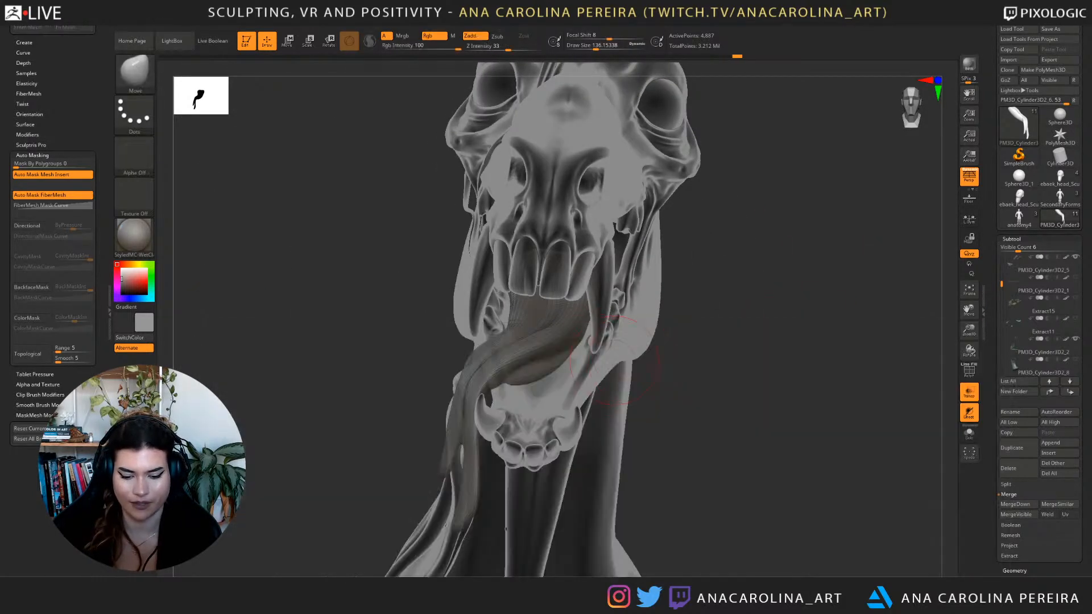
pyautogui.moveTo(634, 387); pyautogui.dragTo(650, 424)
pyautogui.press('space')
pyautogui.moveTo(695, 369)
pyautogui.mouseDown()
pyautogui.moveTo(676, 370)
pyautogui.moveTo(757, 372)
pyautogui.moveTo(711, 370)
pyautogui.moveTo(708, 389)
pyautogui.moveTo(725, 382)
pyautogui.mouseUp()
pyautogui.press(']')
pyautogui.moveTo(549, 420); pyautogui.dragTo(570, 409)
pyautogui.moveTo(714, 424)
pyautogui.mouseDown()
pyautogui.moveTo(652, 398)
pyautogui.moveTo(731, 392)
pyautogui.mouseUp()
pyautogui.moveTo(586, 393); pyautogui.dragTo(596, 386)
pyautogui.moveTo(569, 403); pyautogui.dragTo(568, 407)
# Pull the hanging part of the tongue closer to the lower jaw and turn transparency off.
pyautogui.moveTo(663, 390)
pyautogui.mouseDown()
pyautogui.moveTo(441, 396)
pyautogui.moveTo(477, 391)
pyautogui.mouseUp()
pyautogui.press('s')
pyautogui.moveTo(446, 393); pyautogui.dragTo(460, 402)
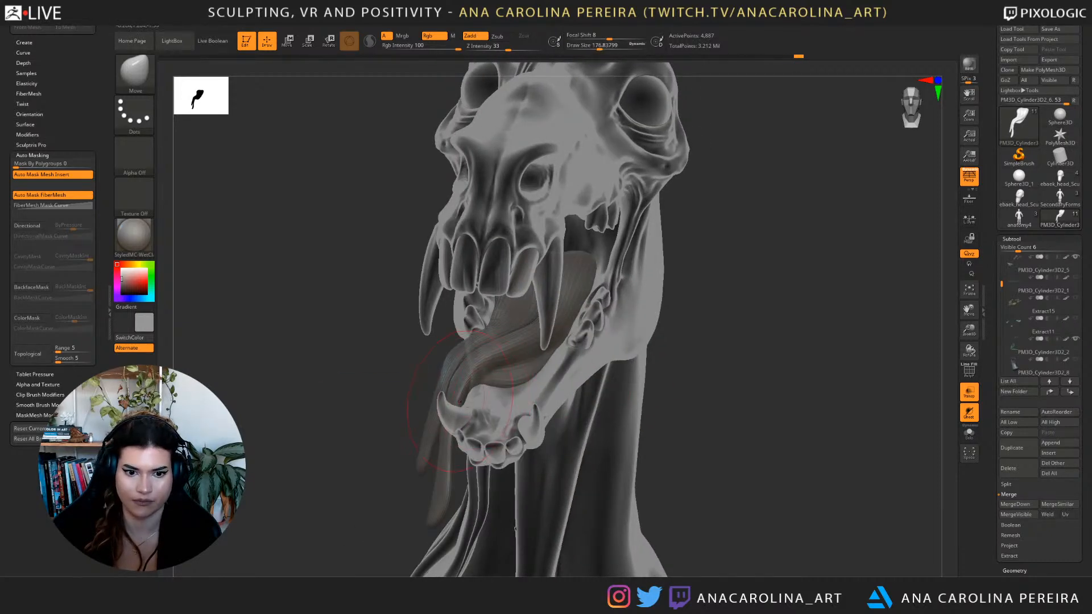
pyautogui.moveTo(387, 432); pyautogui.dragTo(683, 450)
pyautogui.moveTo(738, 375); pyautogui.dragTo(728, 373)
pyautogui.moveTo(859, 381); pyautogui.dragTo(746, 383)
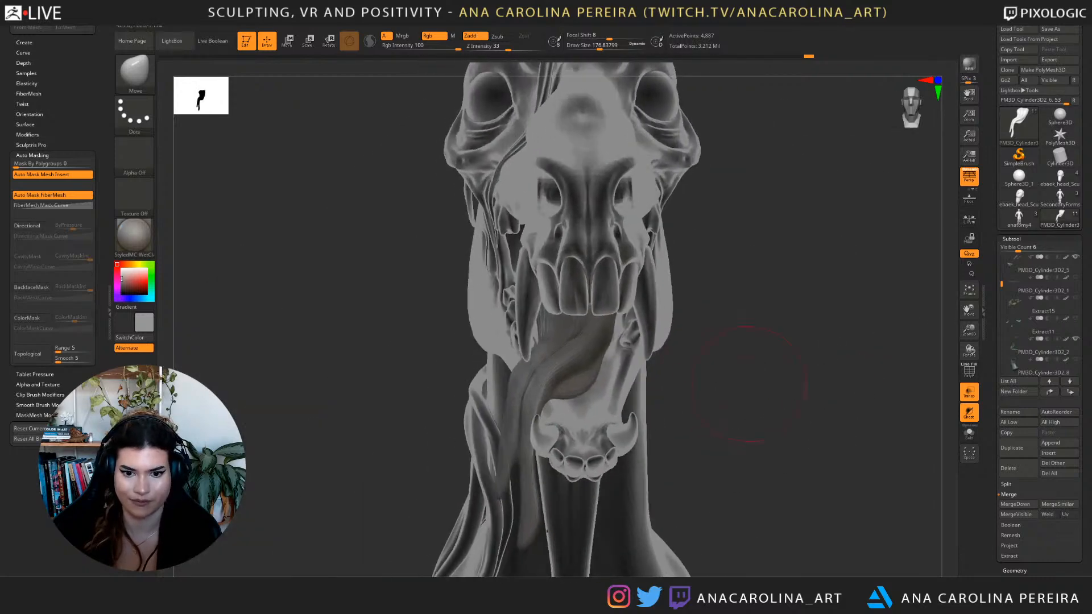
pyautogui.click(969, 392)
# Carve lengthwise grooves along the tongue from its root to the bend with the DamStandard brush.
pyautogui.moveTo(888, 427)
pyautogui.keyDown('alt'); pyautogui.mouseDown()
pyautogui.moveTo(764, 422)
pyautogui.moveTo(787, 414)
pyautogui.moveTo(796, 393)
pyautogui.moveTo(751, 390)
pyautogui.moveTo(828, 405)
pyautogui.mouseUp(); pyautogui.keyUp('alt')
pyautogui.press('b')
pyautogui.press('d')
pyautogui.press('s')
pyautogui.moveTo(571, 347); pyautogui.dragTo(554, 338)
pyautogui.moveTo(530, 398); pyautogui.dragTo(503, 422)
pyautogui.moveTo(810, 337); pyautogui.dragTo(758, 320)
pyautogui.moveTo(527, 347)
pyautogui.mouseDown()
pyautogui.moveTo(518, 370)
pyautogui.moveTo(465, 389)
pyautogui.mouseUp()
pyautogui.moveTo(508, 357); pyautogui.dragTo(467, 393)
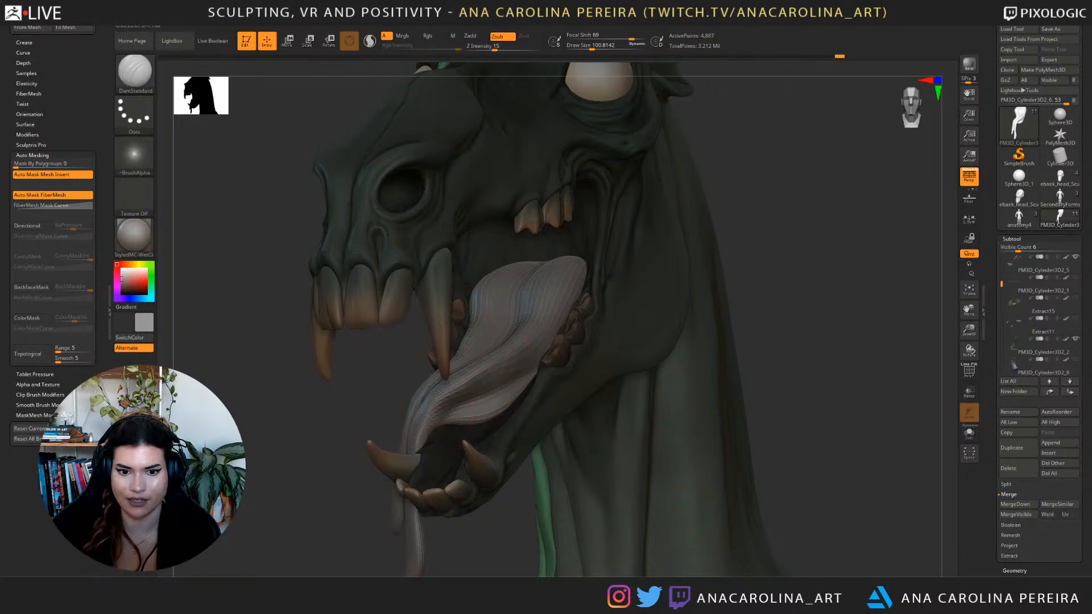
pyautogui.moveTo(588, 271); pyautogui.dragTo(567, 297)
pyautogui.moveTo(544, 338); pyautogui.dragTo(509, 367)
pyautogui.moveTo(256, 319); pyautogui.dragTo(608, 318)
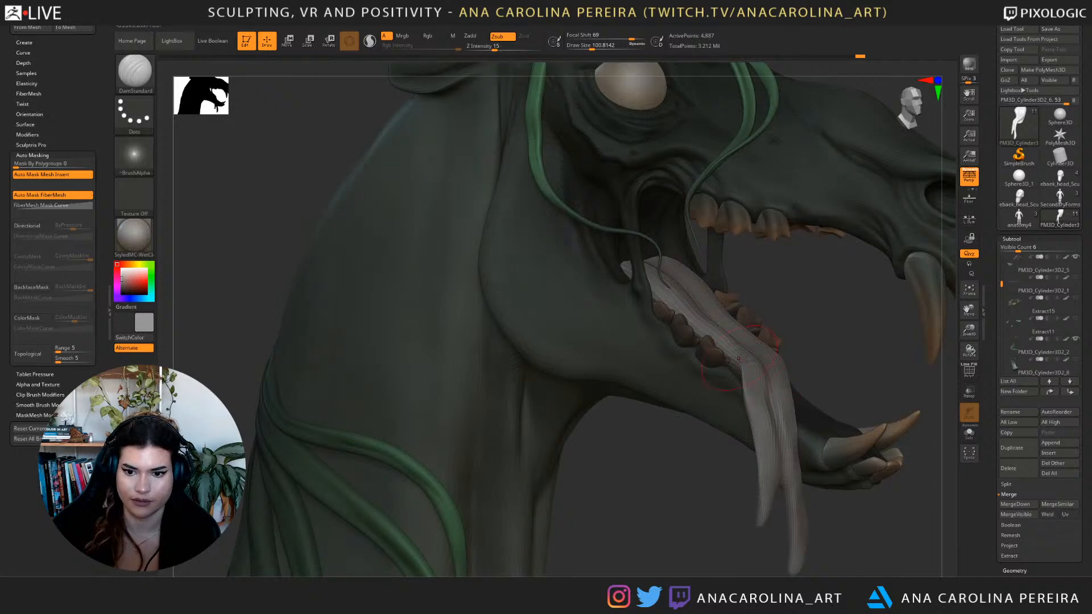
pyautogui.moveTo(771, 369)
pyautogui.mouseDown()
pyautogui.moveTo(746, 337)
pyautogui.moveTo(801, 328)
pyautogui.moveTo(736, 337)
pyautogui.moveTo(760, 352)
pyautogui.moveTo(820, 325)
pyautogui.moveTo(765, 378)
pyautogui.moveTo(810, 397)
pyautogui.mouseUp()
# Build up clay on the upper surface and bend of the tongue with a smaller ClayBuildup brush.
pyautogui.press('b')
pyautogui.press('m')
pyautogui.press('v')
pyautogui.press('space')
pyautogui.press('space')
pyautogui.moveTo(887, 347); pyautogui.dragTo(783, 359)
pyautogui.press('b')
pyautogui.press('c')
pyautogui.press('b')
pyautogui.moveTo(560, 396)
pyautogui.mouseDown()
pyautogui.moveTo(532, 386)
pyautogui.moveTo(537, 395)
pyautogui.mouseUp()
pyautogui.moveTo(723, 356)
pyautogui.mouseDown()
pyautogui.moveTo(776, 349)
pyautogui.moveTo(768, 324)
pyautogui.moveTo(739, 342)
pyautogui.moveTo(750, 343)
pyautogui.mouseUp()
pyautogui.press('space')
pyautogui.moveTo(569, 324); pyautogui.dragTo(526, 335)
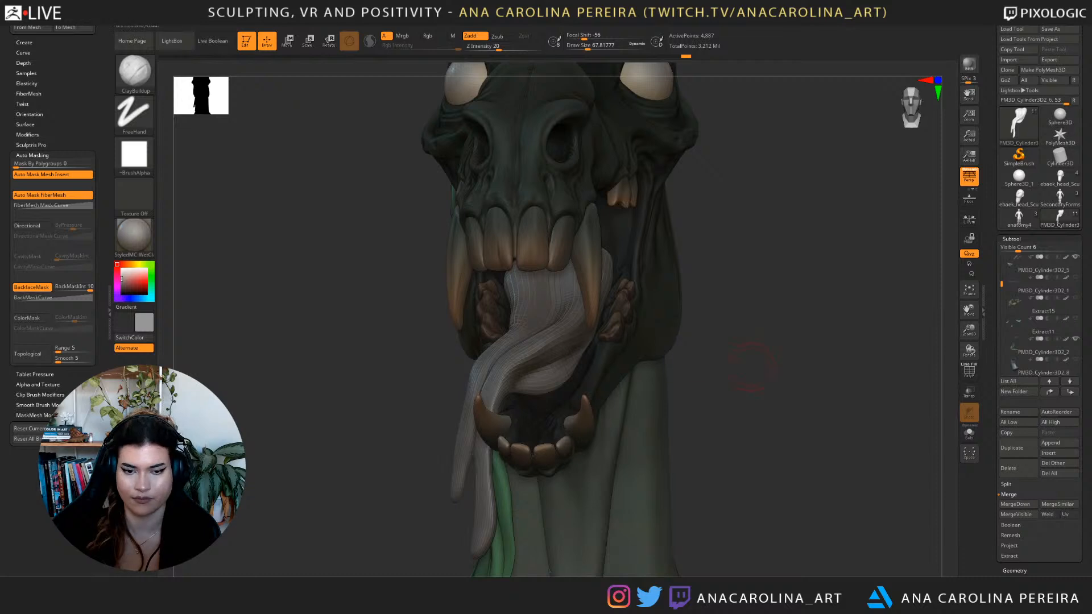
# Examine the tongue's shape inside the open mouth from the front and both sides.
pyautogui.moveTo(739, 344); pyautogui.dragTo(714, 368)
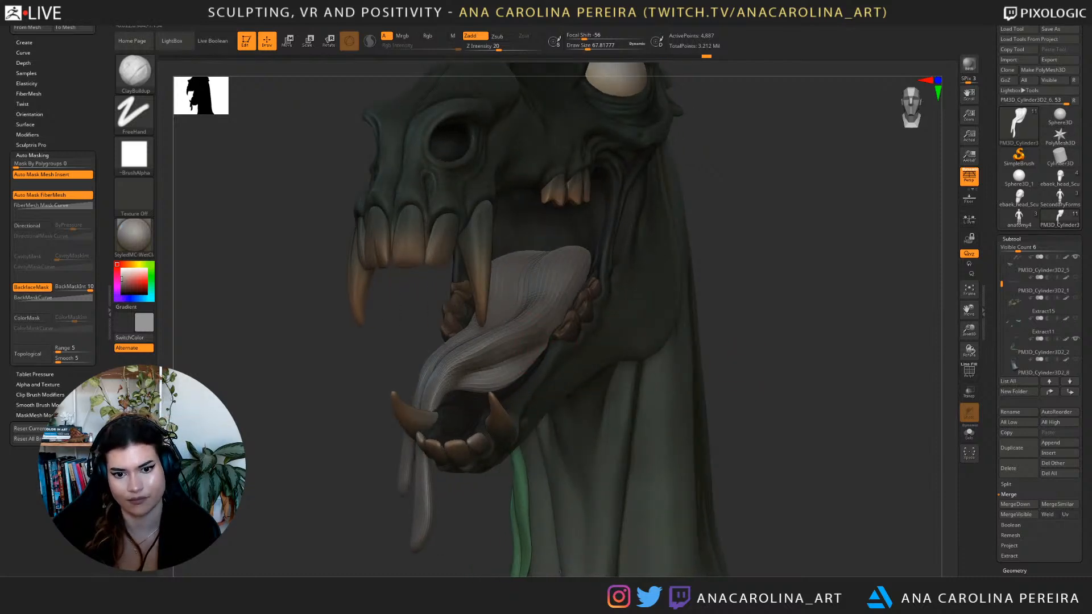
pyautogui.moveTo(538, 287); pyautogui.dragTo(559, 344, button='right')
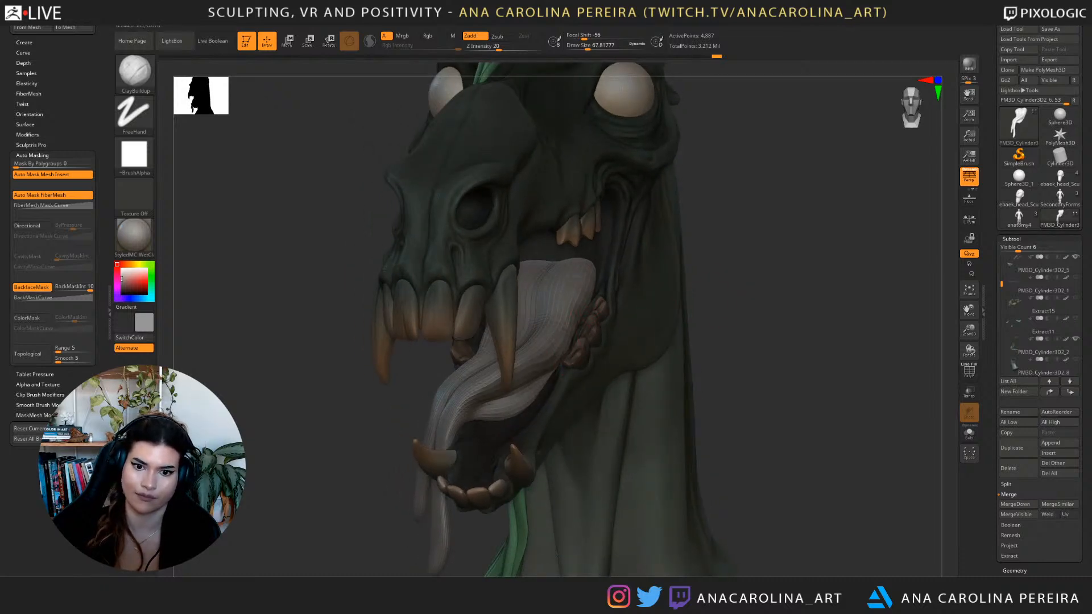
pyautogui.moveTo(731, 264); pyautogui.dragTo(852, 275, button='right')
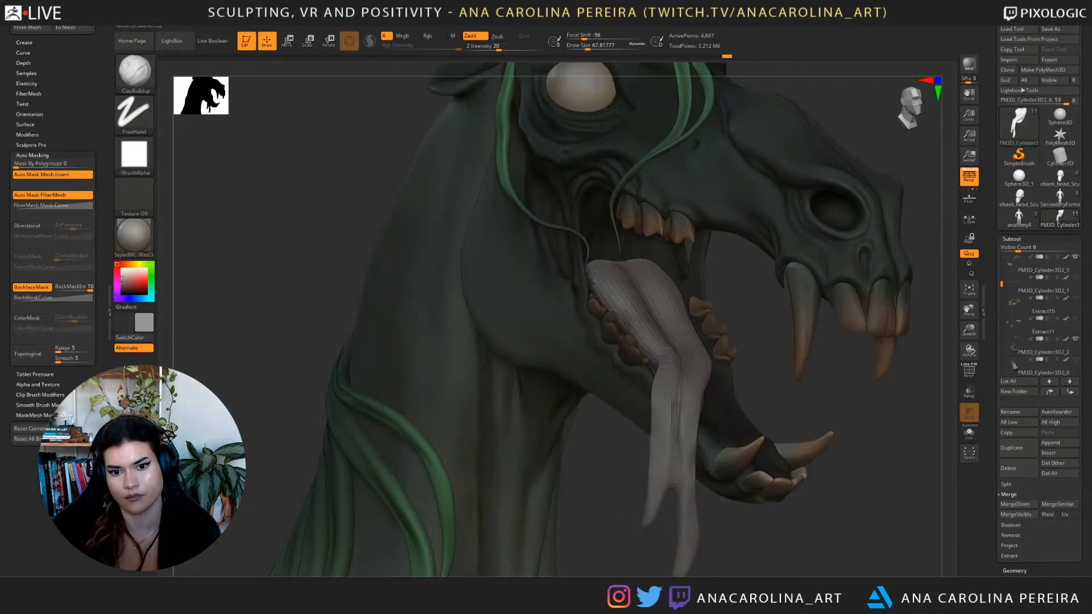
pyautogui.moveTo(876, 276); pyautogui.dragTo(794, 292, button='right')
pyautogui.moveTo(793, 292); pyautogui.dragTo(792, 224)
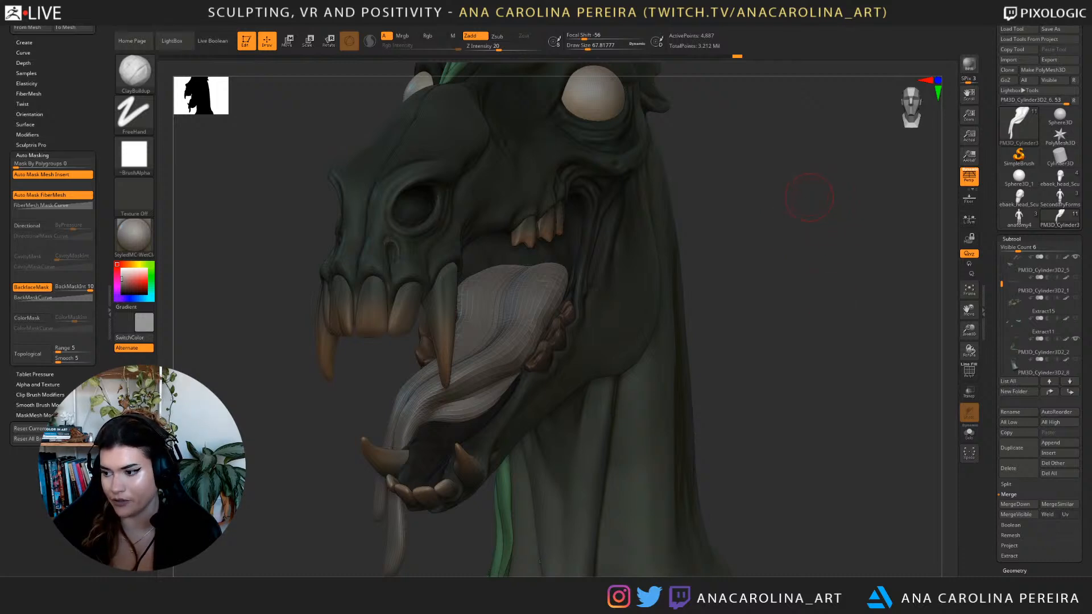
pyautogui.moveTo(808, 199)
pyautogui.mouseDown()
pyautogui.moveTo(853, 329)
pyautogui.moveTo(841, 324)
pyautogui.moveTo(734, 401)
pyautogui.mouseUp()
# Nudge the tongue outward where it hangs over the lower jaw with the Move brush.
pyautogui.press('b')
pyautogui.press('m')
pyautogui.press('v')
pyautogui.moveTo(740, 365); pyautogui.dragTo(620, 377)
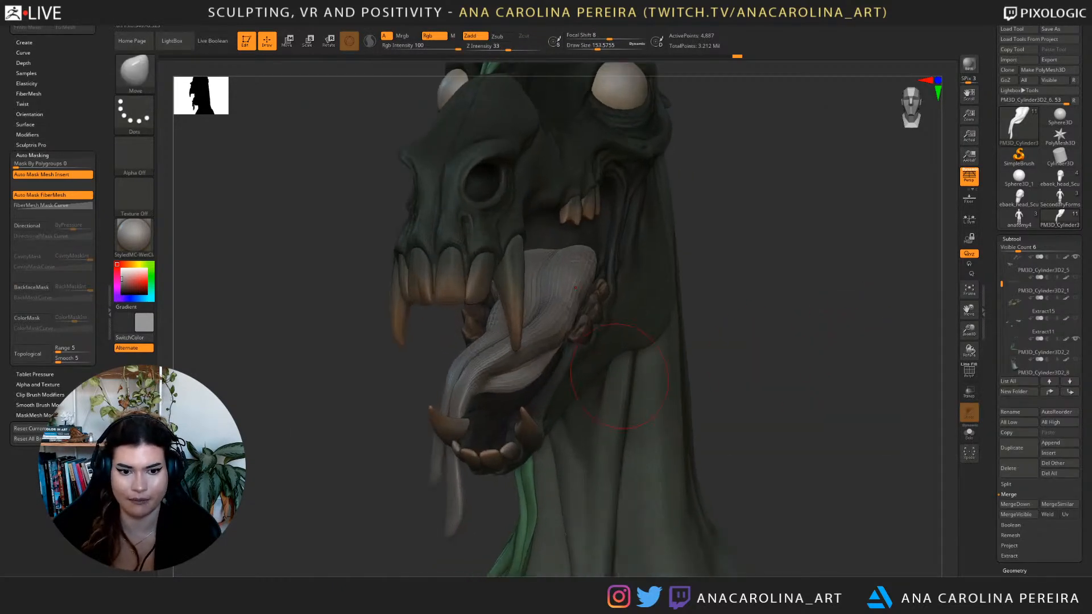
pyautogui.moveTo(452, 388); pyautogui.dragTo(444, 387)
pyautogui.moveTo(385, 360); pyautogui.dragTo(706, 378)
pyautogui.moveTo(825, 382); pyautogui.dragTo(751, 382)
pyautogui.press('s')
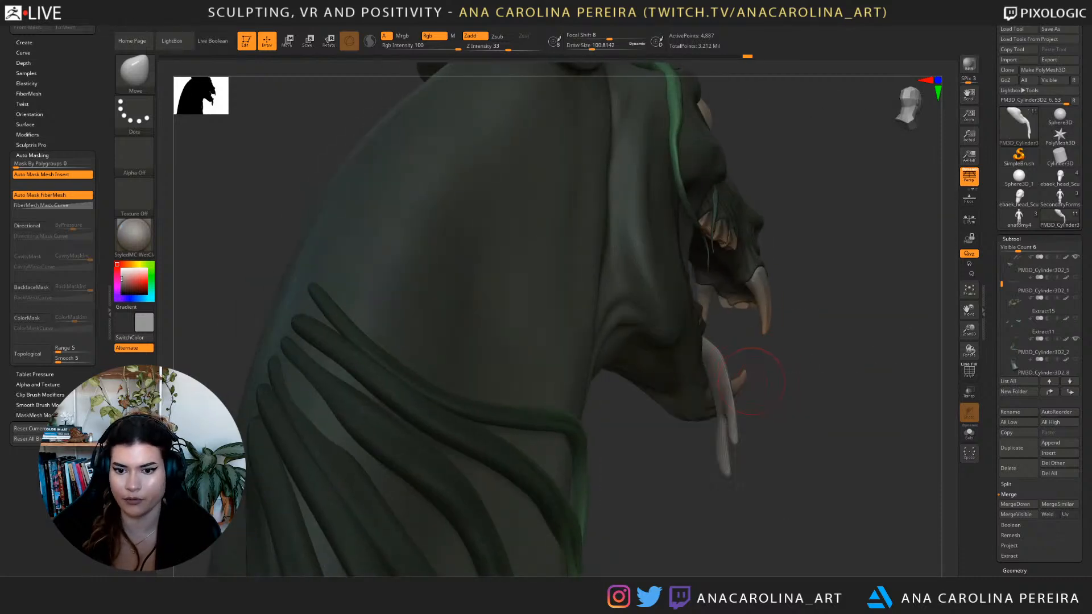
pyautogui.moveTo(842, 371); pyautogui.dragTo(788, 372)
pyautogui.click(786, 372)
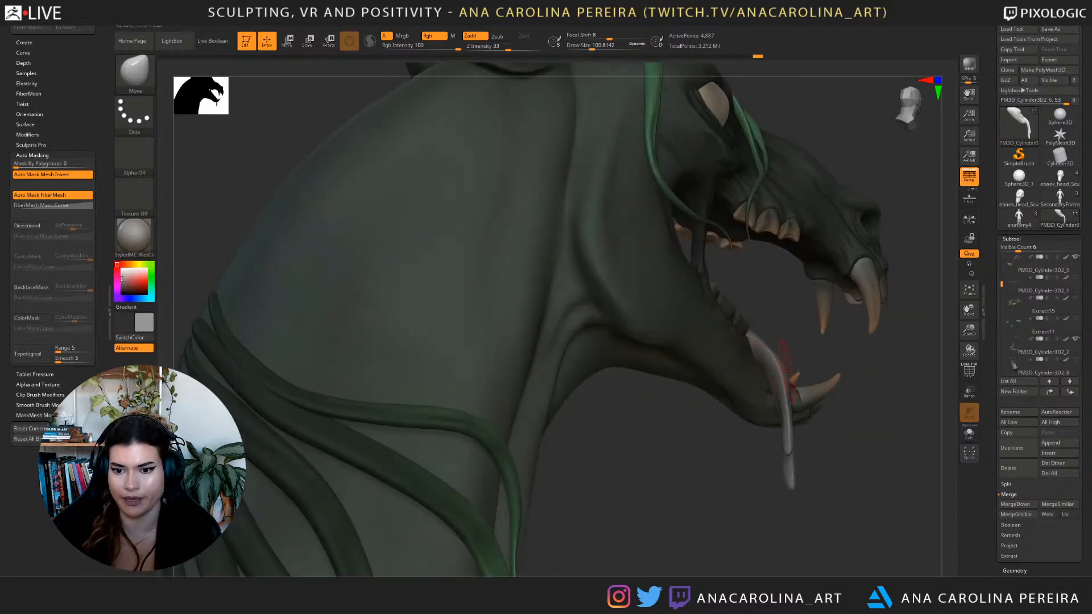
pyautogui.moveTo(870, 371); pyautogui.dragTo(703, 377)
pyautogui.press('s')
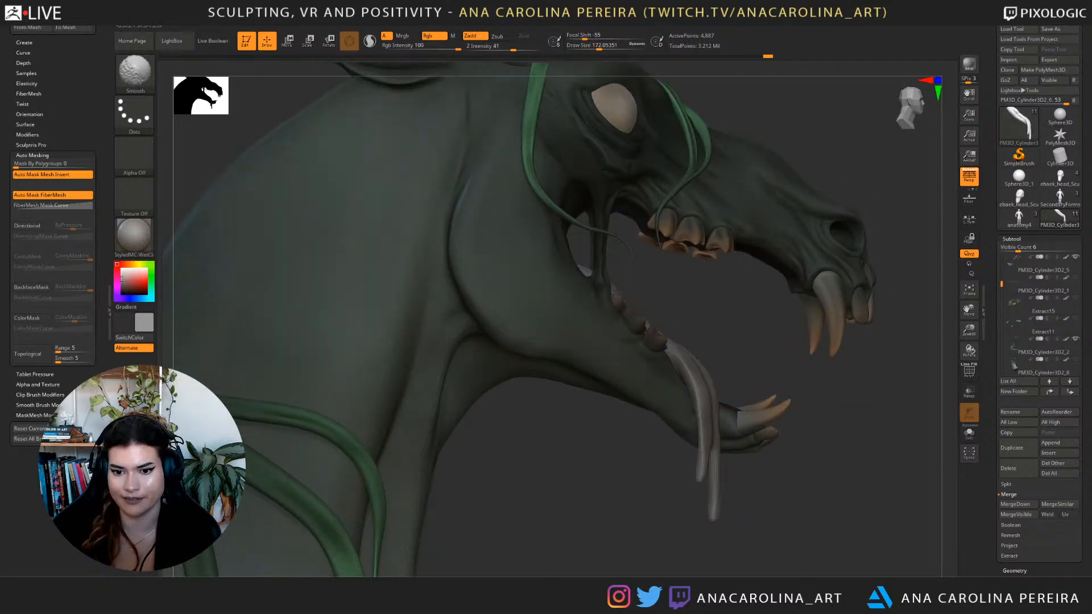
# Bend the tongue's hanging strands in side view with the SnakeHook brush, undoing the unwanted pulls.
pyautogui.press('b')
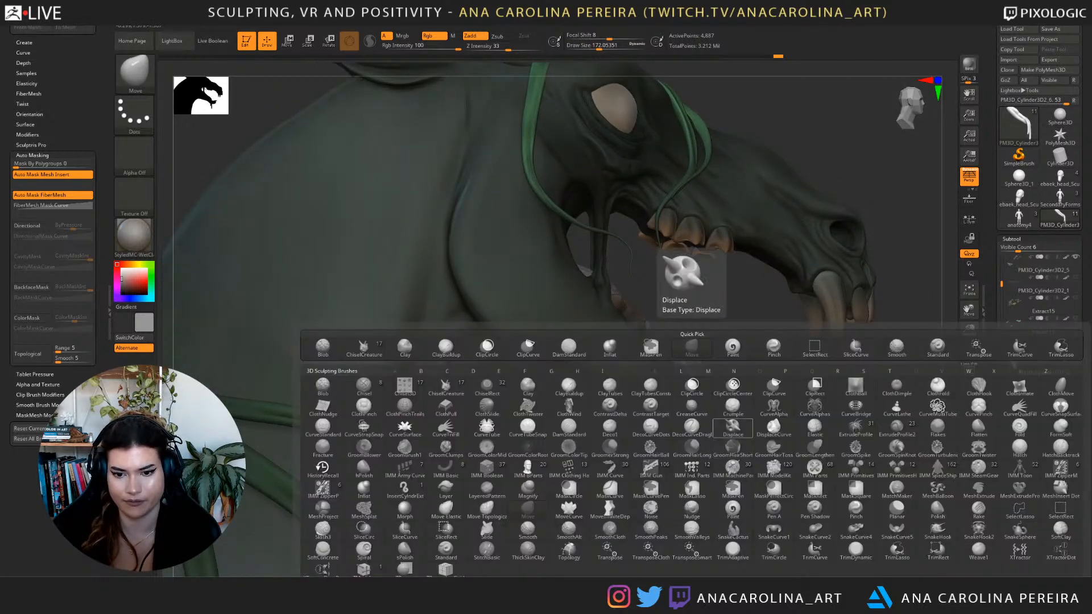
pyautogui.press('s')
pyautogui.press('h')
pyautogui.press('space')
pyautogui.moveTo(728, 403); pyautogui.dragTo(737, 403)
pyautogui.moveTo(705, 444); pyautogui.dragTo(690, 447)
pyautogui.moveTo(790, 490)
pyautogui.mouseDown()
pyautogui.moveTo(673, 485)
pyautogui.moveTo(701, 474)
pyautogui.moveTo(713, 498)
pyautogui.mouseUp()
pyautogui.hotkey('ctrl', 'z')
pyautogui.press('space')
pyautogui.moveTo(711, 427); pyautogui.dragTo(723, 429)
pyautogui.press('space')
pyautogui.hotkey('ctrl', 'z')
pyautogui.hotkey('ctrl', 'z')
pyautogui.moveTo(732, 437); pyautogui.dragTo(704, 432, button='right')
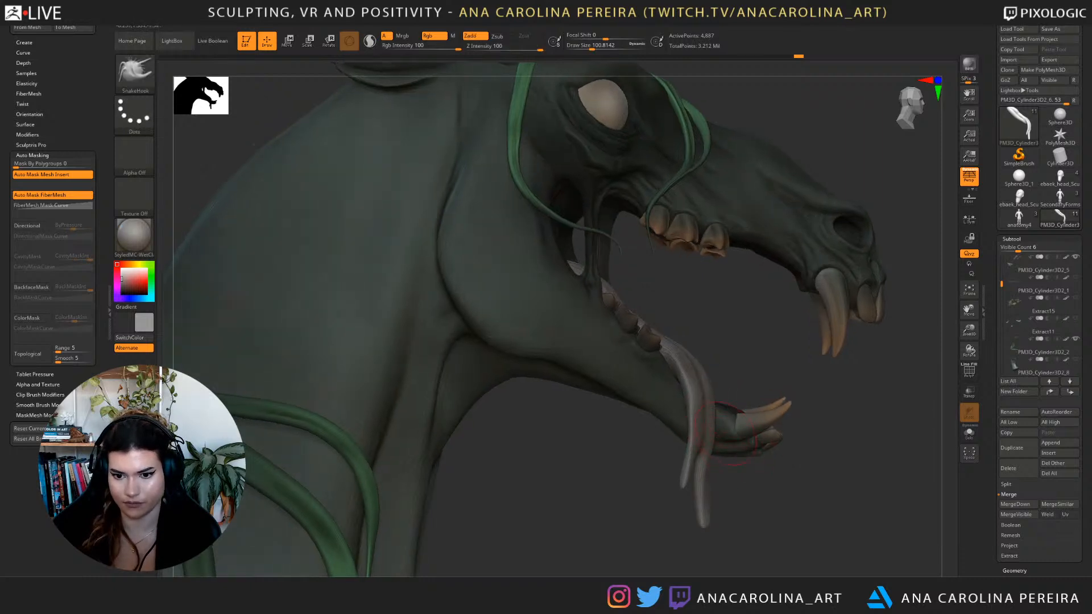
# Reshape the two prongs of the tongue's fork with the SnakeHook brush, raising the shorter tip.
pyautogui.press('shift')
pyautogui.moveTo(808, 455); pyautogui.dragTo(711, 517, button='right')
pyautogui.moveTo(655, 495); pyautogui.dragTo(687, 479, button='right')
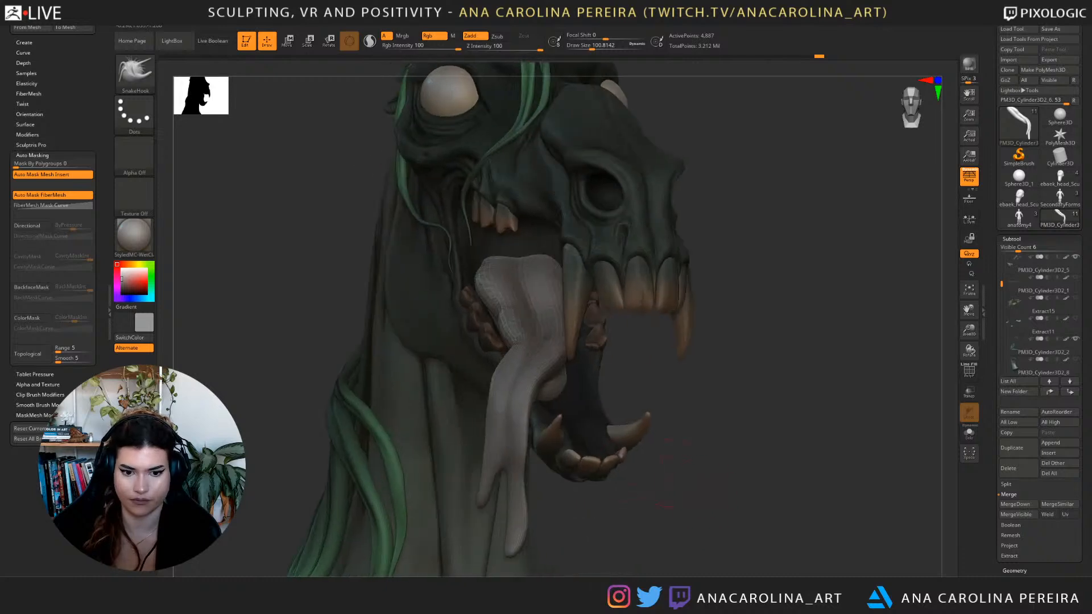
pyautogui.moveTo(517, 484)
pyautogui.mouseDown()
pyautogui.moveTo(524, 464)
pyautogui.moveTo(526, 489)
pyautogui.moveTo(529, 480)
pyautogui.mouseUp()
pyautogui.moveTo(518, 523); pyautogui.dragTo(522, 526)
pyautogui.moveTo(487, 483); pyautogui.dragTo(494, 473)
pyautogui.moveTo(486, 510); pyautogui.dragTo(491, 494)
pyautogui.moveTo(580, 541)
pyautogui.keyDown('alt'); pyautogui.mouseDown()
pyautogui.moveTo(577, 478)
pyautogui.moveTo(520, 478)
pyautogui.mouseUp(); pyautogui.keyUp('alt')
pyautogui.moveTo(597, 455); pyautogui.dragTo(669, 461)
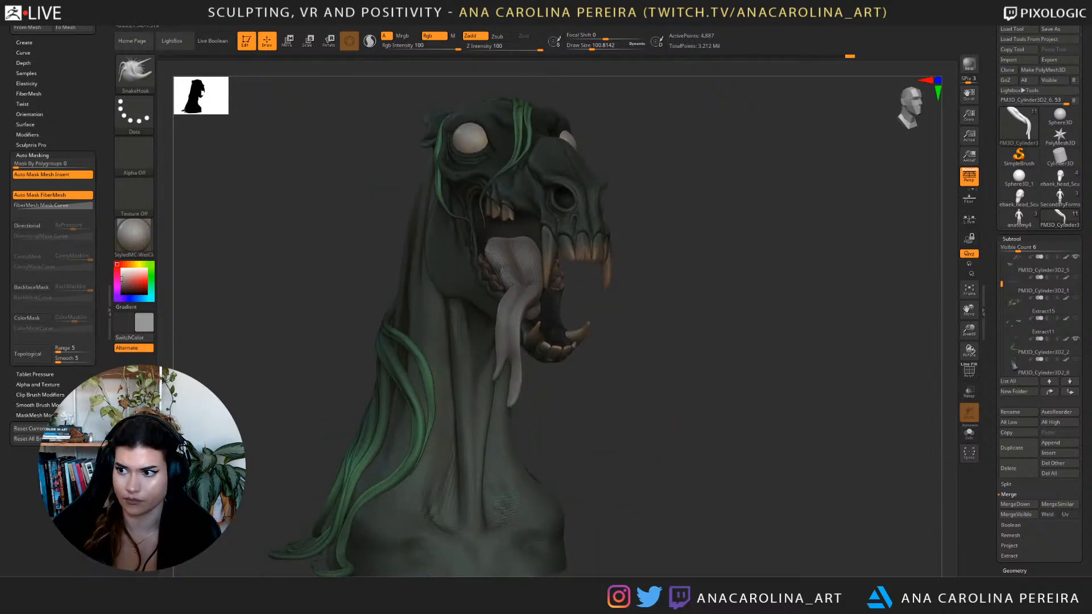
# Enlarge the SnakeHook brush to about 212 and push the tongue's root and bend closer to the lower molars.
pyautogui.keyDown('alt'); pyautogui.moveTo(656, 413); pyautogui.dragTo(659, 449); pyautogui.keyUp('alt')
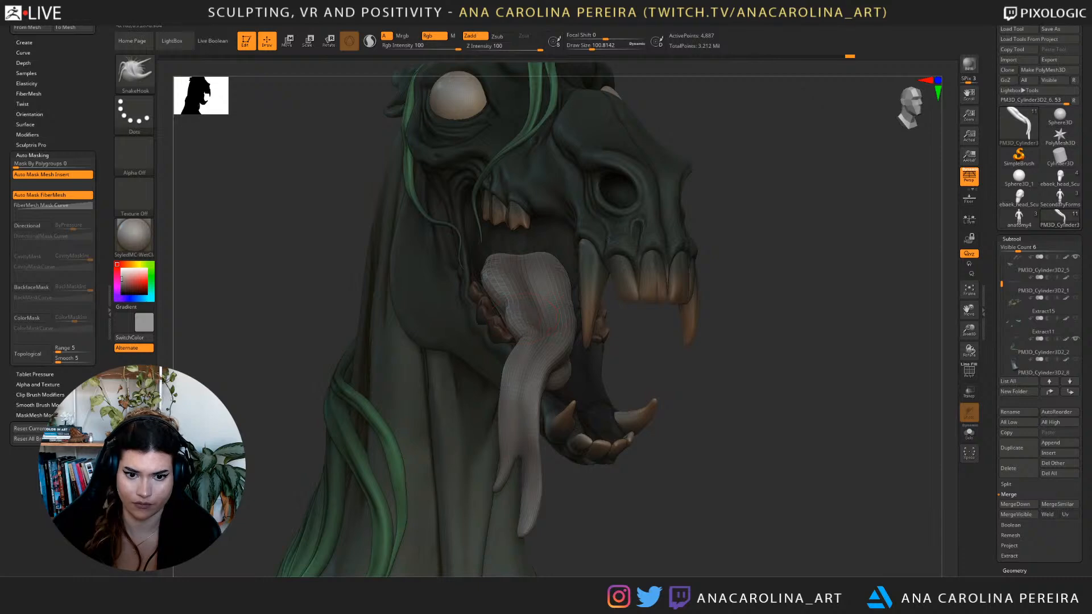
pyautogui.moveTo(509, 302); pyautogui.dragTo(508, 317)
pyautogui.moveTo(620, 364); pyautogui.dragTo(660, 399)
pyautogui.press('space')
pyautogui.click(705, 343)
pyautogui.moveTo(731, 342); pyautogui.dragTo(703, 343)
pyautogui.press('space')
pyautogui.click(701, 338)
pyautogui.moveTo(635, 319); pyautogui.dragTo(629, 327)
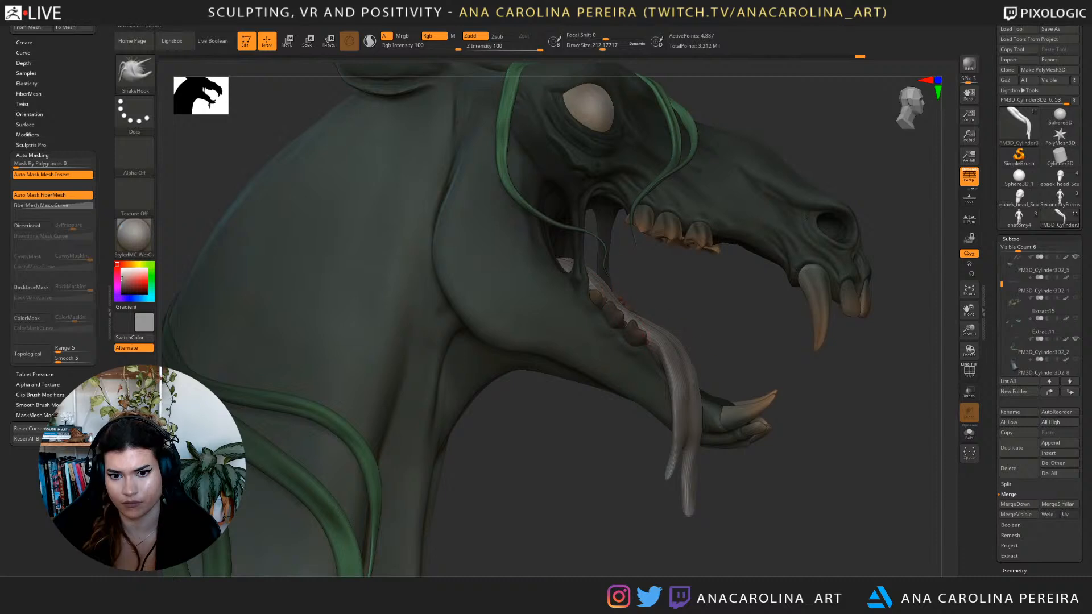
pyautogui.moveTo(751, 308)
pyautogui.keyDown('alt'); pyautogui.mouseDown()
pyautogui.moveTo(723, 372)
pyautogui.moveTo(654, 351)
pyautogui.moveTo(443, 342)
pyautogui.moveTo(415, 412)
pyautogui.mouseUp(); pyautogui.keyUp('alt')
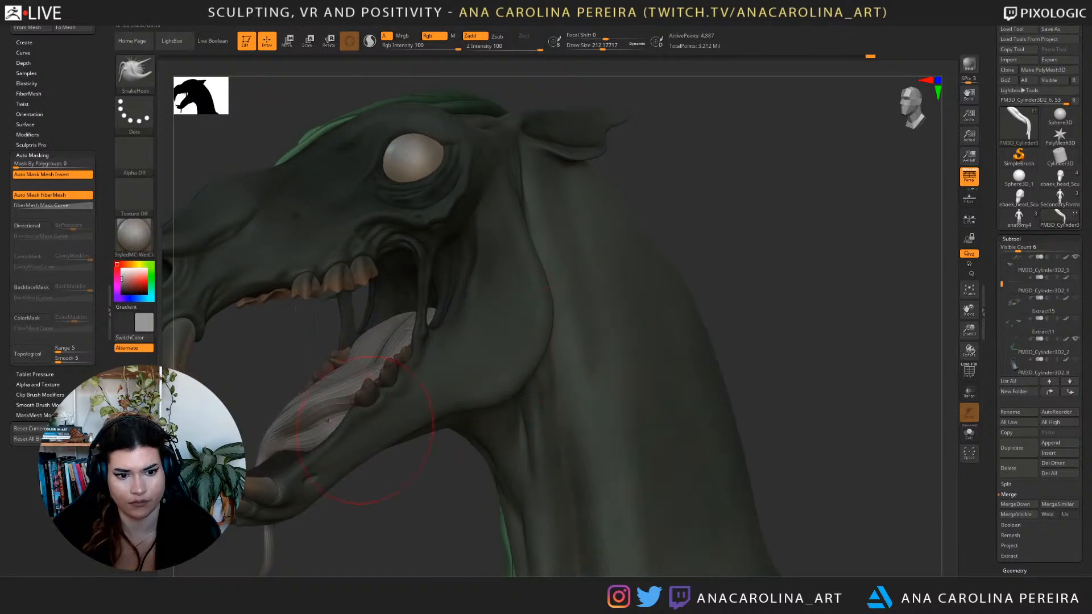
pyautogui.moveTo(328, 488)
pyautogui.mouseDown()
pyautogui.moveTo(683, 393)
pyautogui.moveTo(830, 401)
pyautogui.moveTo(835, 387)
pyautogui.mouseUp()
pyautogui.moveTo(678, 370); pyautogui.dragTo(670, 368)
# Curve the tongue's hanging strands and pull their tips back toward the neck.
pyautogui.moveTo(820, 370); pyautogui.dragTo(859, 371)
pyautogui.moveTo(695, 434); pyautogui.dragTo(685, 456)
pyautogui.moveTo(814, 410)
pyautogui.mouseDown()
pyautogui.moveTo(848, 411)
pyautogui.moveTo(791, 418)
pyautogui.mouseUp()
pyautogui.moveTo(682, 484); pyautogui.dragTo(676, 482)
pyautogui.moveTo(681, 528)
pyautogui.mouseDown()
pyautogui.moveTo(669, 498)
pyautogui.moveTo(661, 516)
pyautogui.mouseUp()
pyautogui.moveTo(785, 376)
pyautogui.mouseDown()
pyautogui.moveTo(853, 372)
pyautogui.moveTo(654, 373)
pyautogui.mouseUp()
pyautogui.moveTo(720, 465)
pyautogui.mouseDown()
pyautogui.moveTo(643, 462)
pyautogui.moveTo(768, 462)
pyautogui.mouseUp()
# Inflate the tongue's hanging part with the Inflat brush, undoing the first stroke and smoothing the strands near the fork.
pyautogui.moveTo(768, 462)
pyautogui.keyDown('alt'); pyautogui.mouseDown()
pyautogui.moveTo(775, 420)
pyautogui.moveTo(733, 506)
pyautogui.mouseUp(); pyautogui.keyUp('alt')
pyautogui.press('b')
pyautogui.press('i')
pyautogui.press('n')
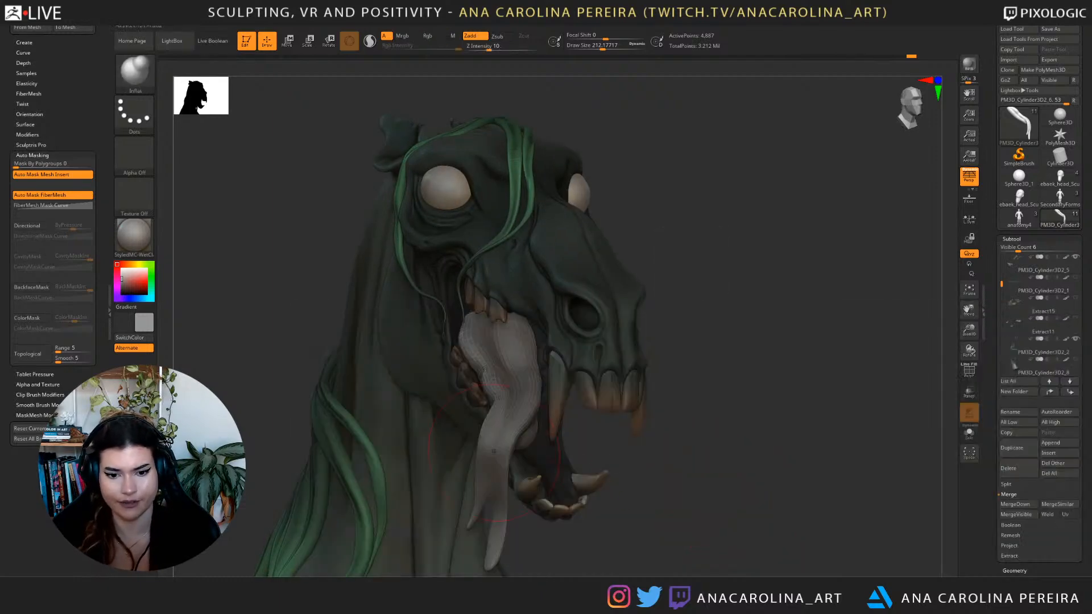
pyautogui.moveTo(493, 447)
pyautogui.mouseDown()
pyautogui.moveTo(487, 523)
pyautogui.moveTo(488, 513)
pyautogui.mouseUp()
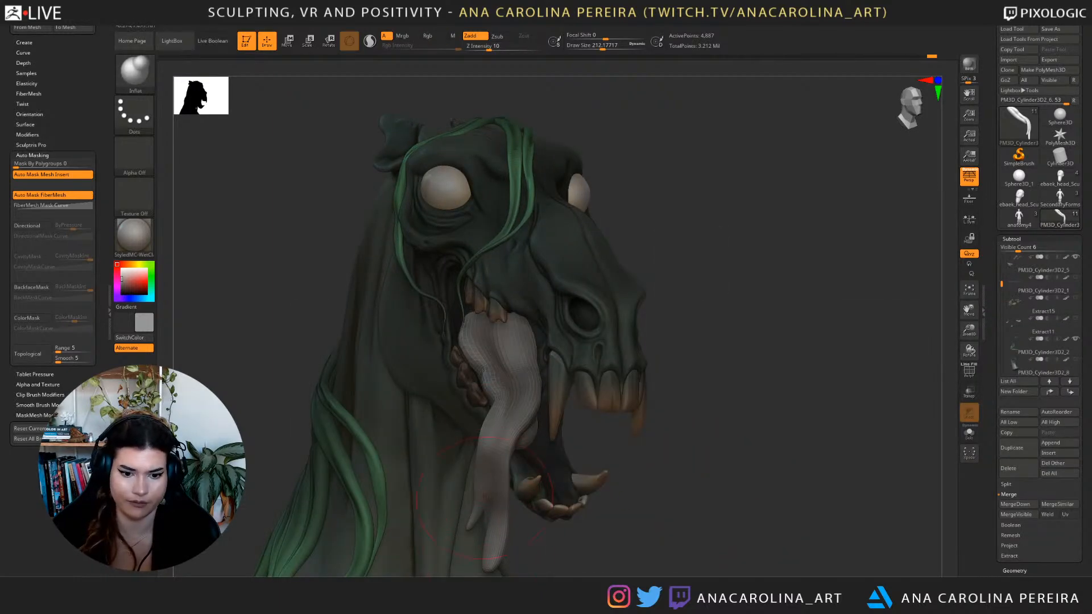
pyautogui.hotkey('ctrl', 'z')
pyautogui.moveTo(733, 455); pyautogui.dragTo(824, 456)
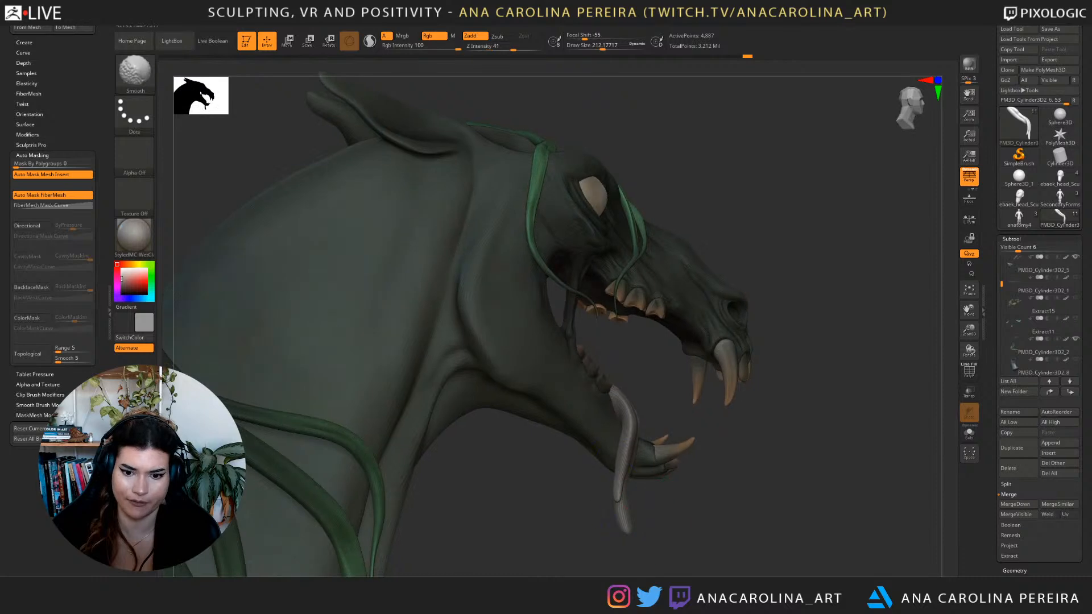
pyautogui.moveTo(628, 489)
pyautogui.keyDown('shift'); pyautogui.mouseDown()
pyautogui.moveTo(640, 529)
pyautogui.moveTo(598, 535)
pyautogui.mouseUp(); pyautogui.keyUp('shift')
pyautogui.moveTo(479, 524); pyautogui.dragTo(475, 553)
# Examine the reshaped tongue and whole bust from the front and three-quarter views.
pyautogui.moveTo(677, 489)
pyautogui.mouseDown()
pyautogui.moveTo(575, 490)
pyautogui.moveTo(575, 432)
pyautogui.moveTo(757, 427)
pyautogui.moveTo(756, 469)
pyautogui.mouseUp()
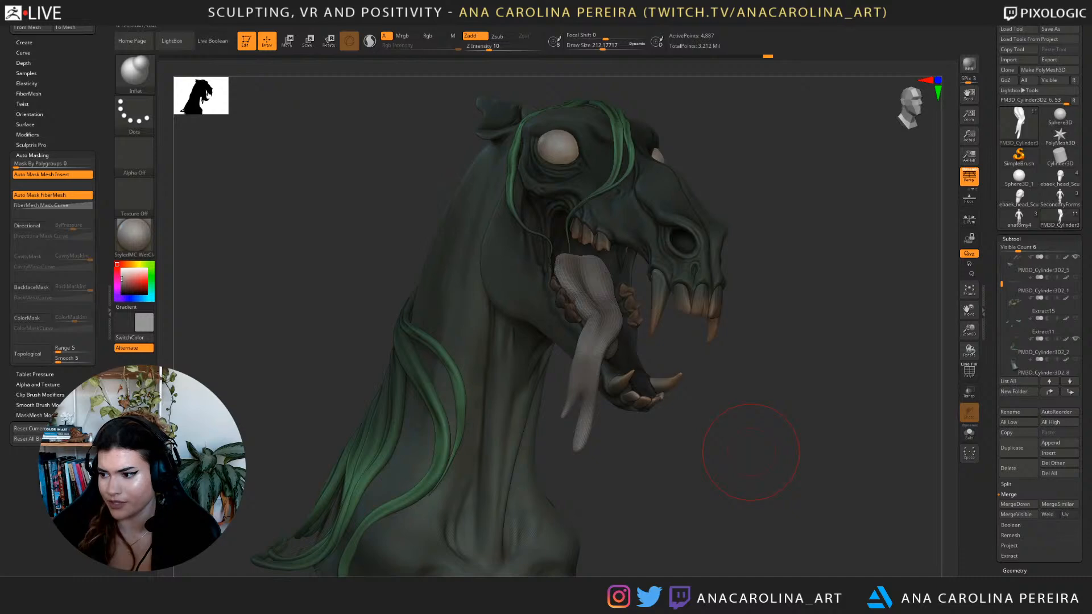
pyautogui.moveTo(751, 452); pyautogui.dragTo(818, 456)
pyautogui.moveTo(757, 385); pyautogui.dragTo(767, 424)
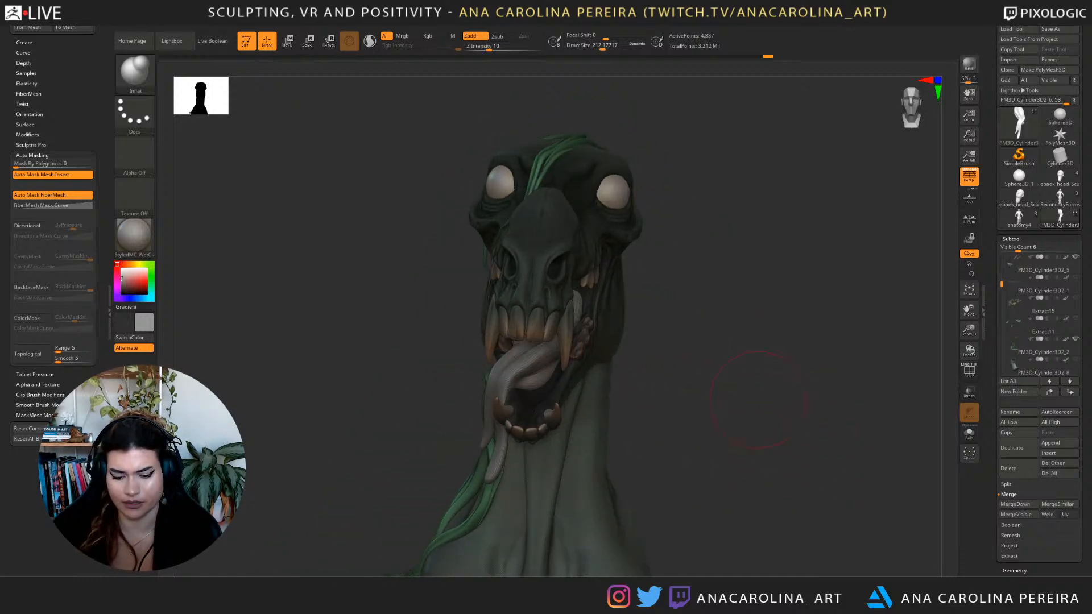
pyautogui.press('b')
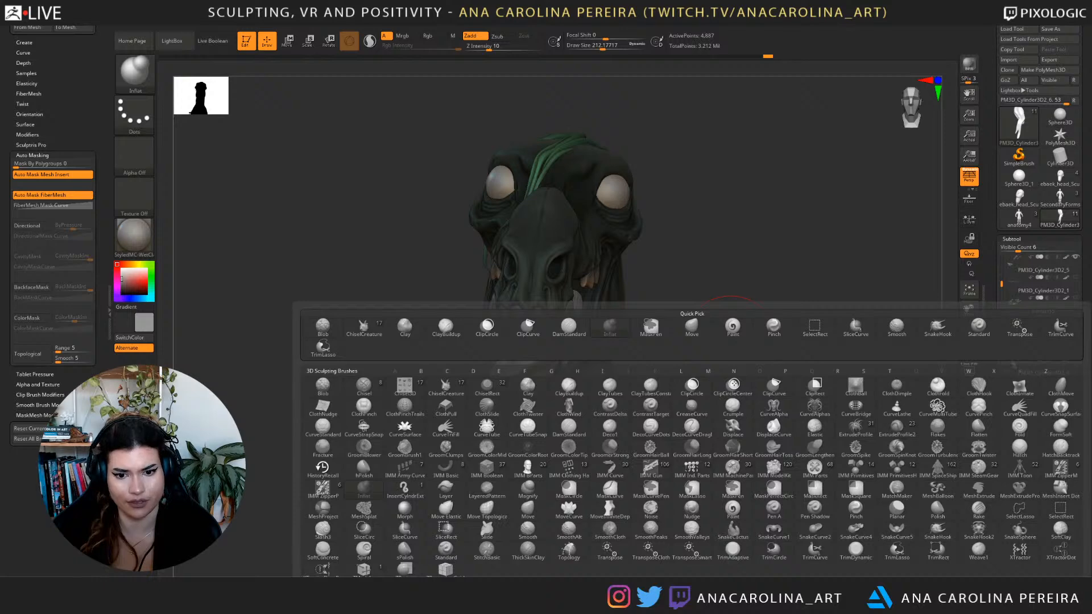
pyautogui.press('d')
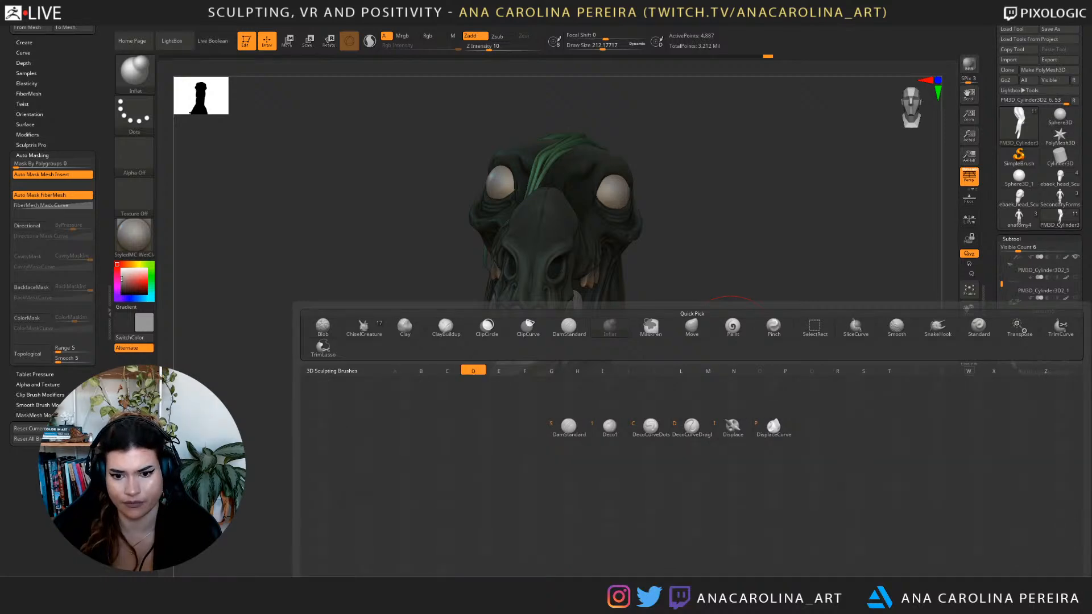
pyautogui.press('Escape')
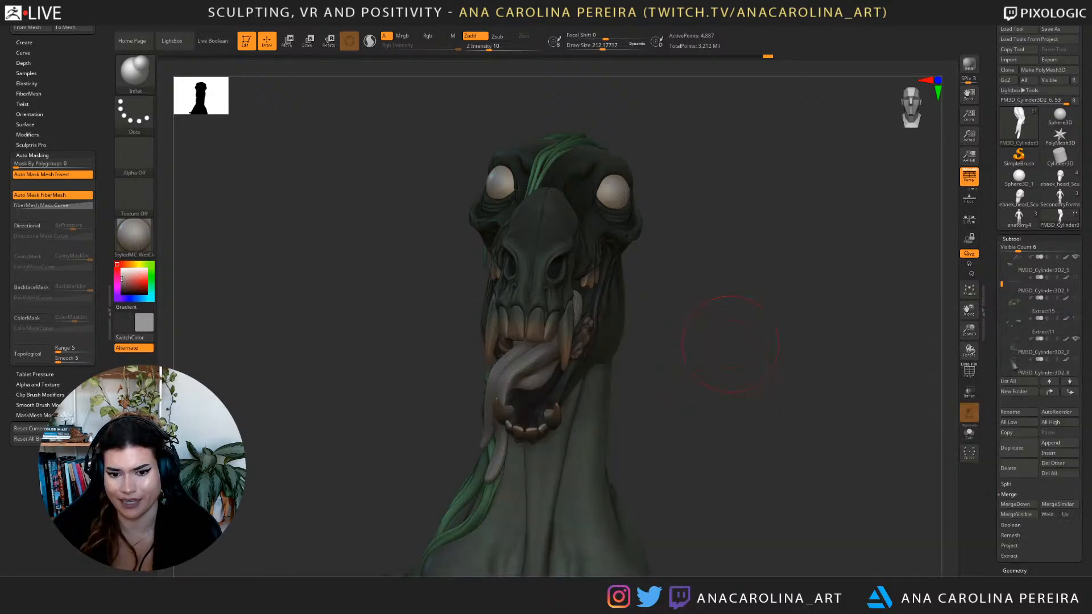
pyautogui.moveTo(791, 279); pyautogui.dragTo(836, 364)
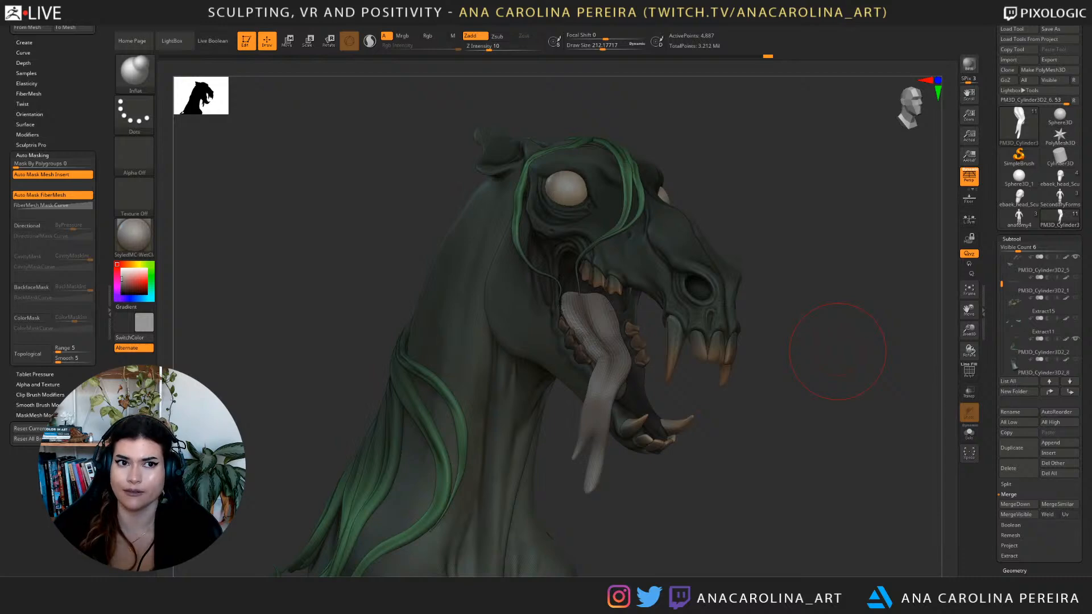
# Groove the tongue's bend with the DamStandard brush at a draw size of about 120.
pyautogui.moveTo(837, 351); pyautogui.dragTo(752, 494)
pyautogui.press('b')
pyautogui.press('d')
pyautogui.press('s')
pyautogui.press('space')
pyautogui.moveTo(743, 399); pyautogui.dragTo(733, 398)
pyautogui.moveTo(584, 362); pyautogui.dragTo(590, 363)
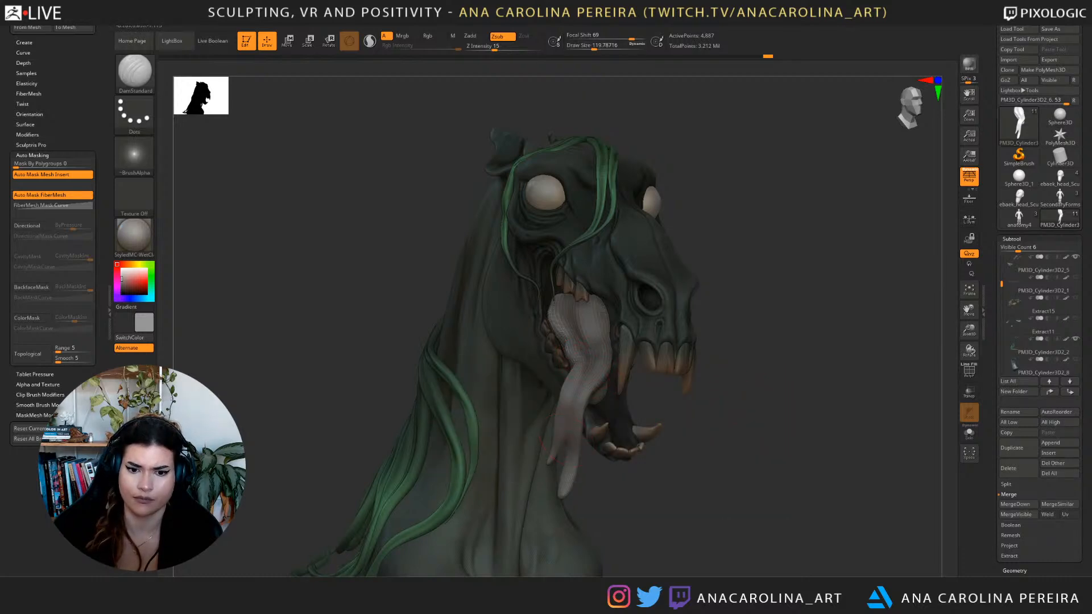
# Nudge the tongue's bend in profile near the lower molars with the Move brush.
pyautogui.moveTo(569, 453); pyautogui.dragTo(688, 429, button='right')
pyautogui.press('b')
pyautogui.press('m')
pyautogui.press('v')
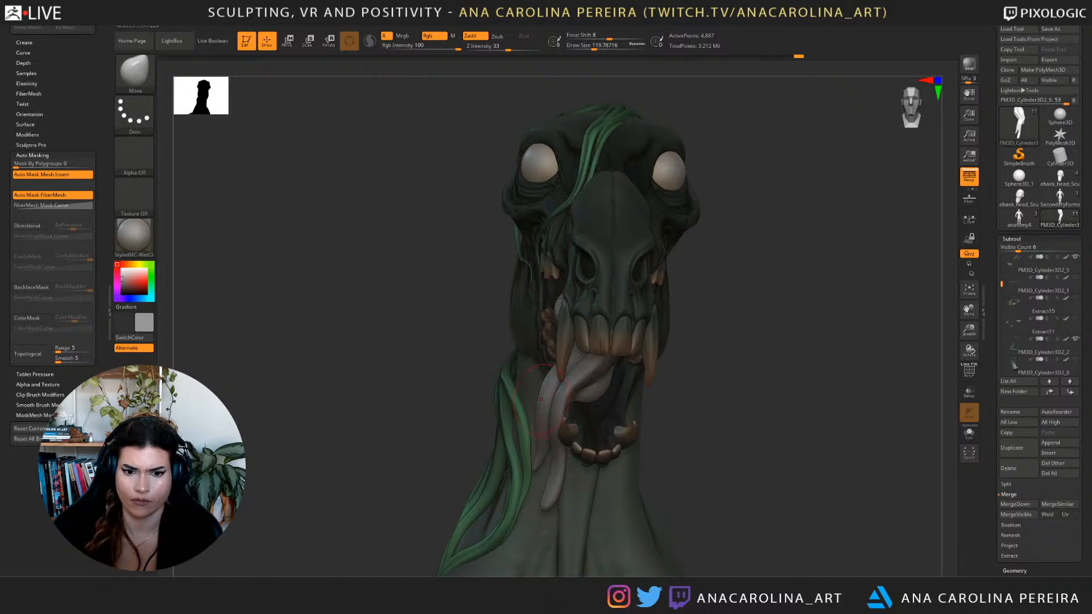
pyautogui.moveTo(470, 392); pyautogui.dragTo(734, 393, button='right')
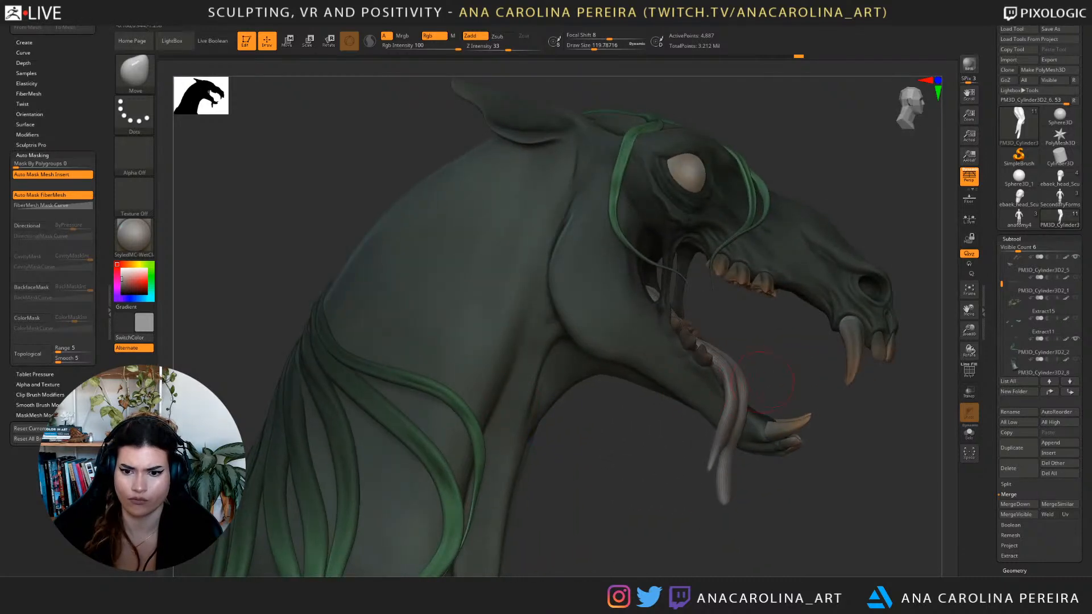
pyautogui.moveTo(724, 387); pyautogui.dragTo(729, 387)
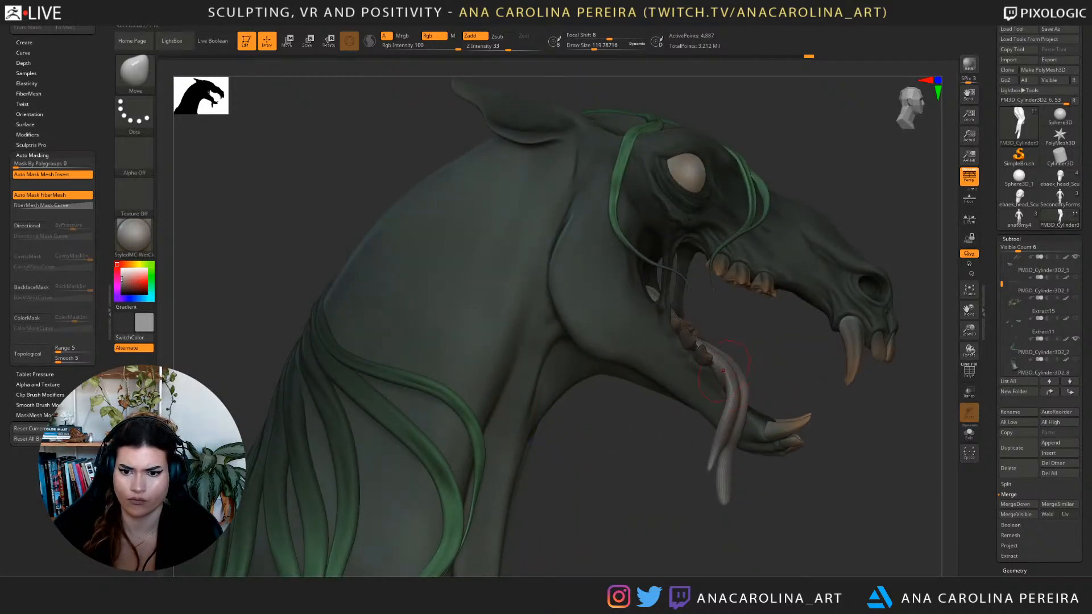
pyautogui.moveTo(737, 385); pyautogui.dragTo(472, 389, button='right')
# Resize the Move brush and adjust the tongue's hanging part from several angles, undoing the last stroke.
pyautogui.press('space')
pyautogui.moveTo(783, 380); pyautogui.dragTo(796, 380)
pyautogui.moveTo(546, 386)
pyautogui.mouseDown(button='right')
pyautogui.moveTo(825, 364)
pyautogui.moveTo(765, 359)
pyautogui.moveTo(771, 421)
pyautogui.mouseUp(button='right')
pyautogui.moveTo(788, 443); pyautogui.dragTo(779, 444)
pyautogui.moveTo(682, 432); pyautogui.dragTo(776, 438, button='right')
pyautogui.moveTo(705, 416); pyautogui.dragTo(689, 415)
pyautogui.moveTo(757, 407); pyautogui.dragTo(621, 407, button='right')
pyautogui.moveTo(797, 398); pyautogui.dragTo(654, 384, button='right')
pyautogui.hotkey('ctrl', 'z')
pyautogui.moveTo(724, 414); pyautogui.dragTo(757, 396, button='right')
# Reduce the DamStandard brush to about 97 and deepen the groove on the front of the tongue.
pyautogui.press('b')
pyautogui.press('d')
pyautogui.press('s')
pyautogui.press('space')
pyautogui.click(537, 396)
pyautogui.press('space')
pyautogui.moveTo(537, 396); pyautogui.dragTo(528, 396)
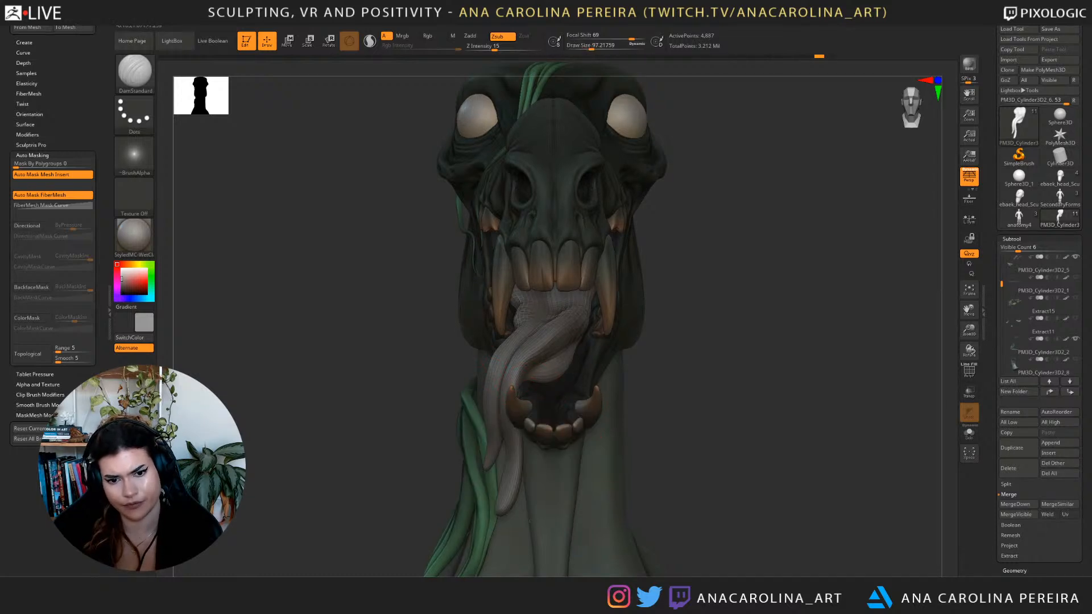
pyautogui.click(554, 357)
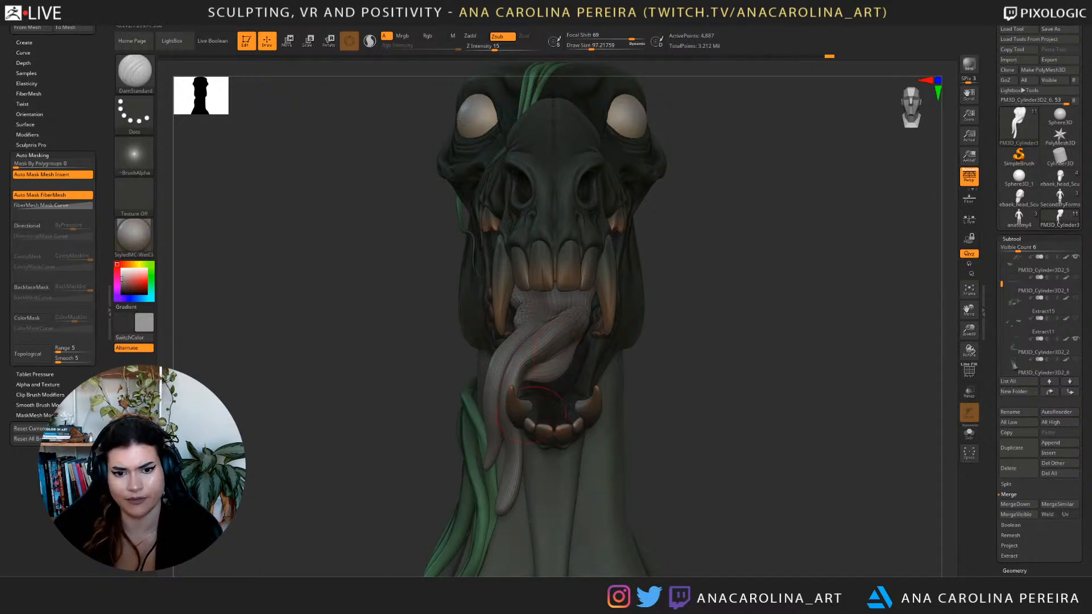
pyautogui.moveTo(538, 364); pyautogui.dragTo(561, 393, button='right')
# Add volume along the tongue's hanging strands with the ClayBuildup brush, reducing its draw size to about 56.
pyautogui.press('b')
pyautogui.press('c')
pyautogui.press('b')
pyautogui.moveTo(554, 355); pyautogui.dragTo(548, 423)
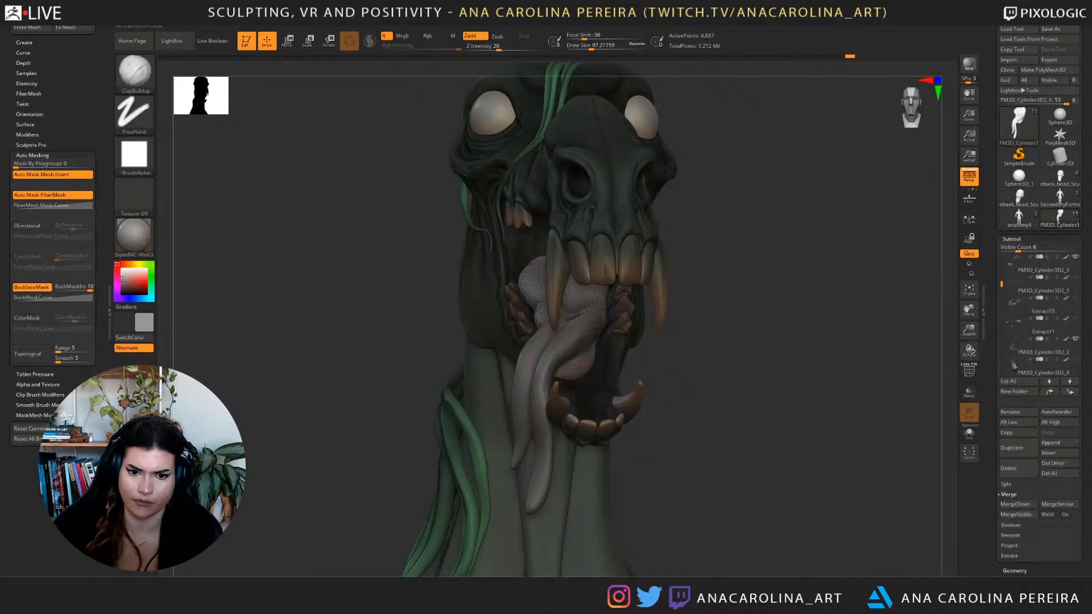
pyautogui.press('space')
pyautogui.moveTo(541, 416); pyautogui.dragTo(533, 417)
pyautogui.moveTo(540, 405); pyautogui.dragTo(584, 402, button='right')
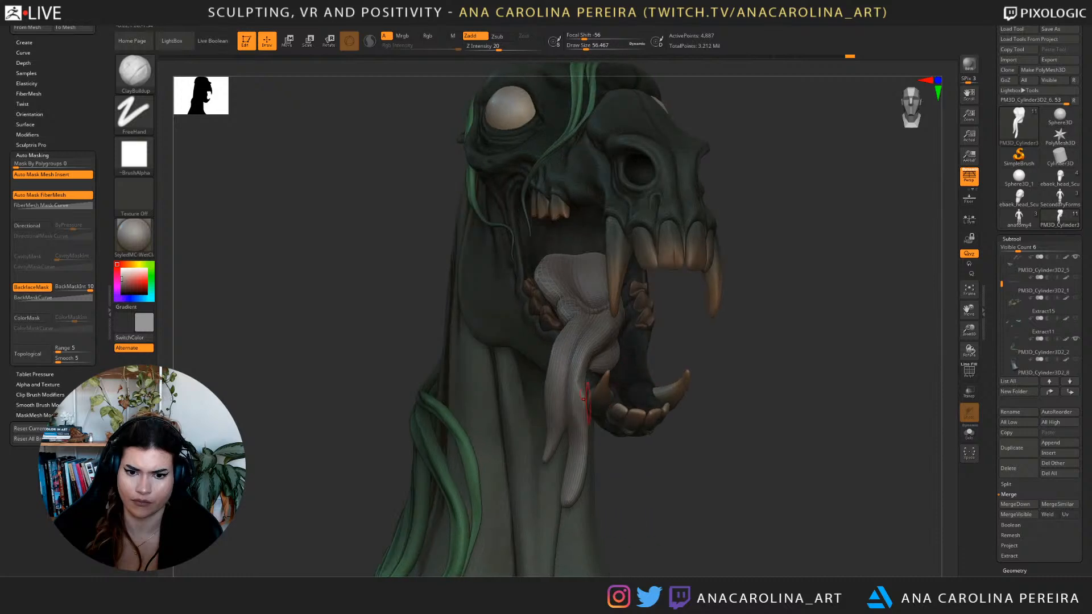
pyautogui.moveTo(583, 393); pyautogui.dragTo(578, 444)
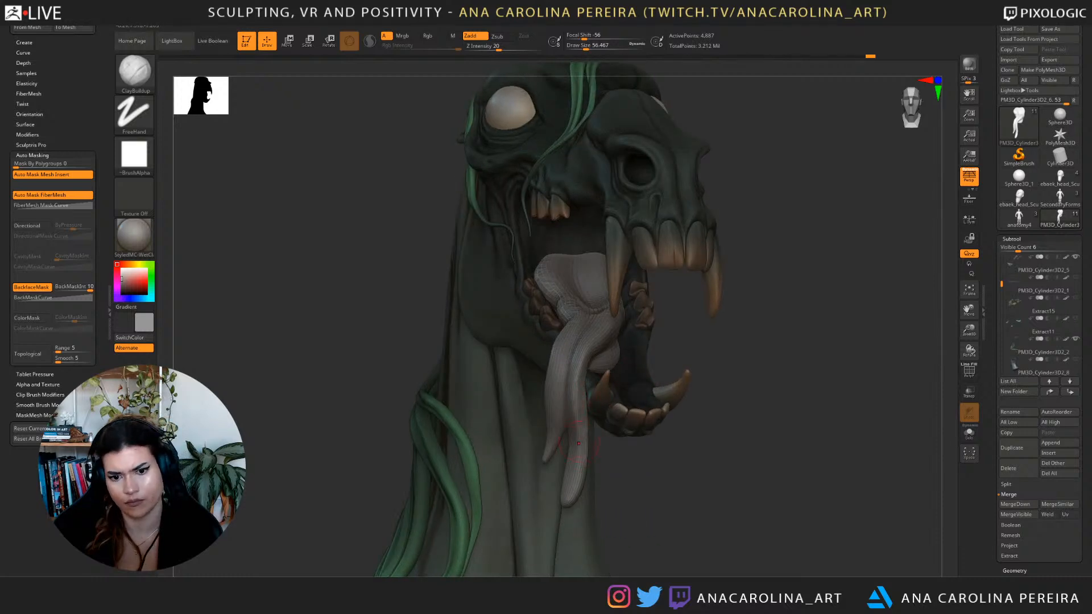
pyautogui.moveTo(572, 495)
pyautogui.mouseDown()
pyautogui.moveTo(573, 484)
pyautogui.moveTo(573, 496)
pyautogui.mouseUp()
pyautogui.moveTo(620, 501)
pyautogui.keyDown('ctrl'); pyautogui.mouseDown(button='right')
pyautogui.moveTo(612, 435)
pyautogui.moveTo(686, 441)
pyautogui.moveTo(692, 503)
pyautogui.mouseUp(button='right'); pyautogui.keyUp('ctrl')
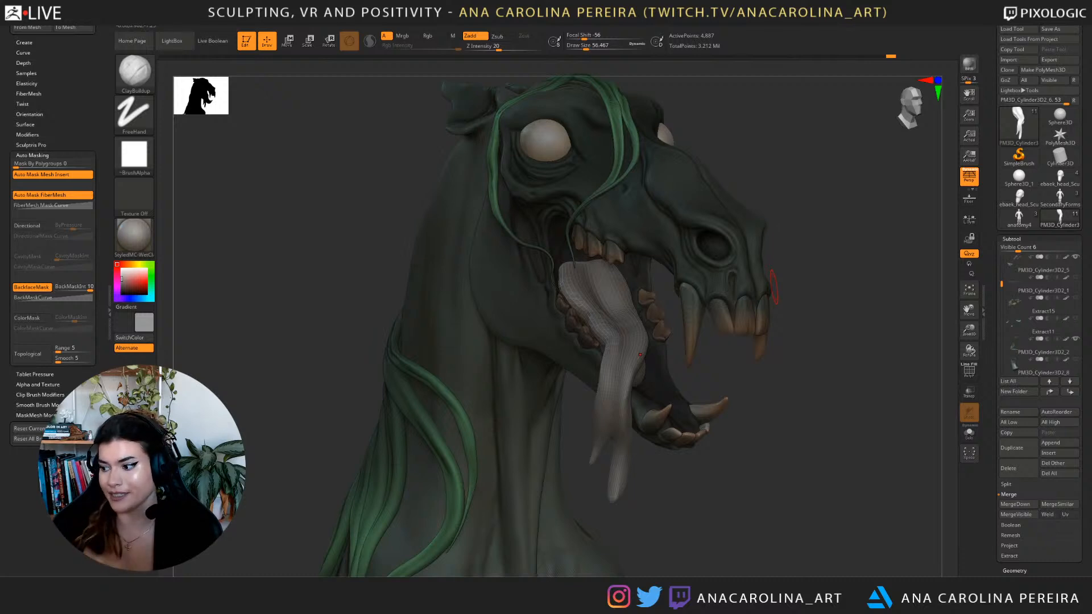
# Enlarge the Move brush to about 145 for the tongue's bend and switch to the Pinch brush for its hanging strands.
pyautogui.moveTo(1044, 325)
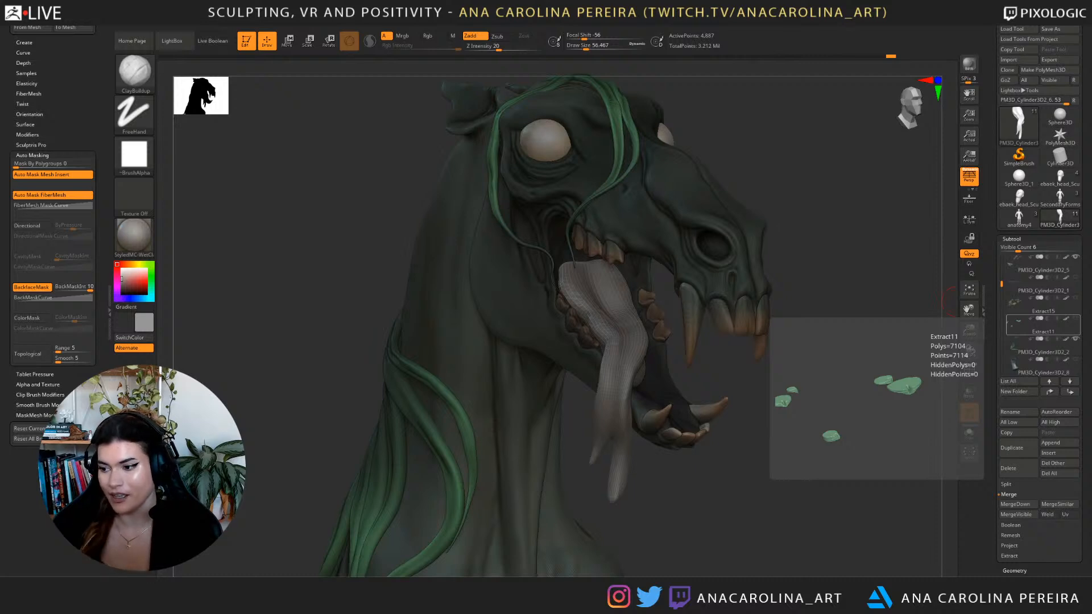
pyautogui.moveTo(947, 299); pyautogui.dragTo(784, 471)
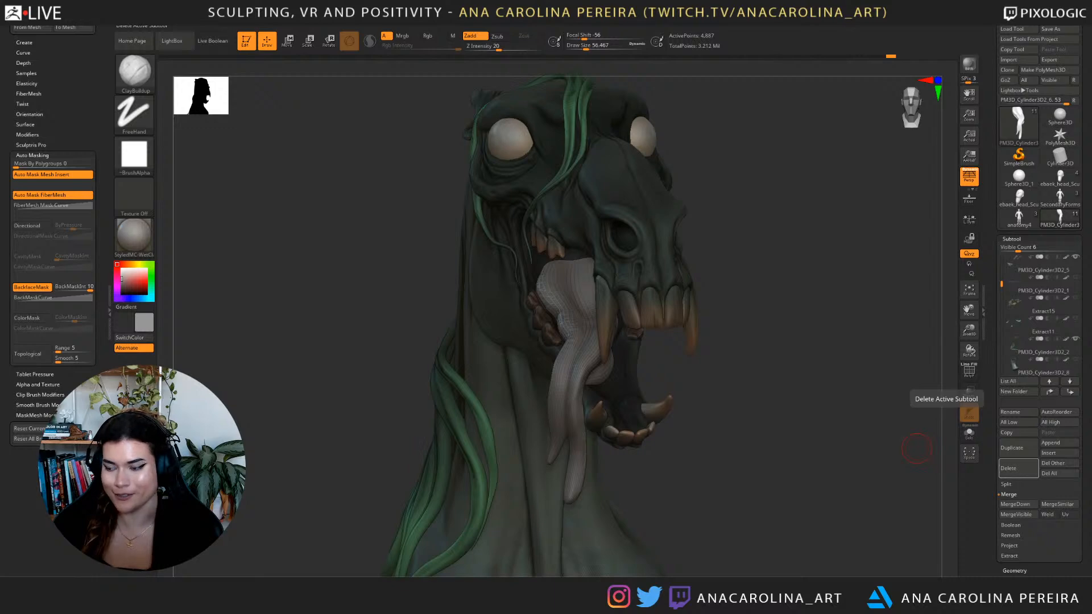
pyautogui.moveTo(917, 449); pyautogui.dragTo(858, 476)
pyautogui.moveTo(848, 412)
pyautogui.mouseDown()
pyautogui.moveTo(796, 426)
pyautogui.moveTo(819, 428)
pyautogui.mouseUp()
pyautogui.press('b')
pyautogui.press('m')
pyautogui.press('v')
pyautogui.press('space')
pyautogui.press('space')
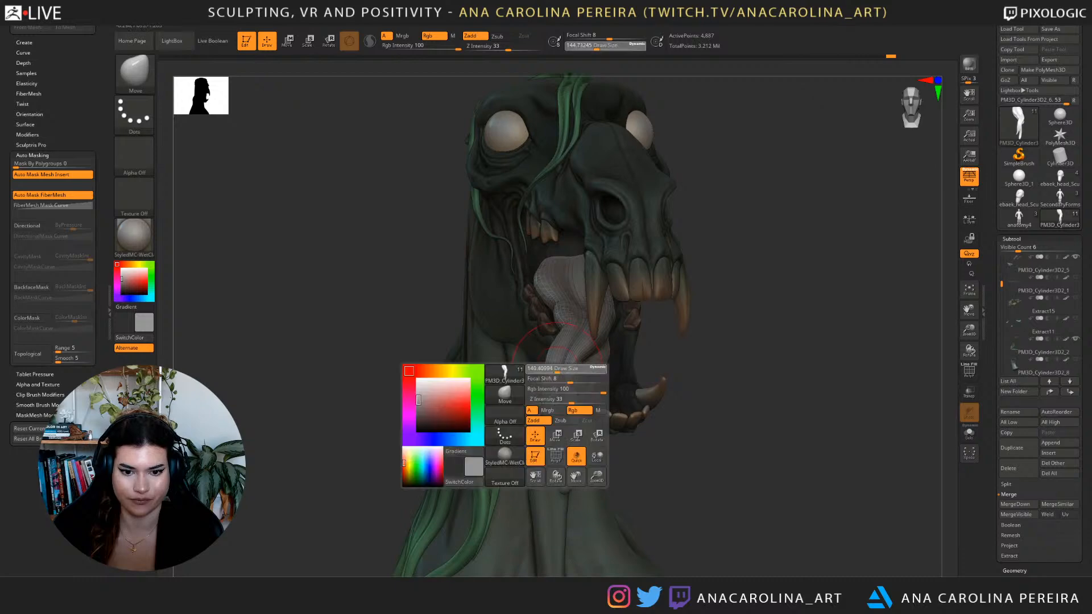
pyautogui.press('b')
pyautogui.press('p')
pyautogui.press('i')
pyautogui.moveTo(568, 407)
pyautogui.mouseDown()
pyautogui.moveTo(734, 407)
pyautogui.moveTo(725, 434)
pyautogui.moveTo(674, 468)
pyautogui.mouseUp()
# Reshape the tongue's strands with the Move brush at about 163 and tighten them with the Pinch brush.
pyautogui.press('b')
pyautogui.press('m')
pyautogui.press('v')
pyautogui.press('space')
pyautogui.moveTo(686, 423)
pyautogui.mouseDown()
pyautogui.moveTo(661, 423)
pyautogui.moveTo(671, 416)
pyautogui.mouseUp()
pyautogui.press('b')
pyautogui.press('p')
pyautogui.press('i')
pyautogui.moveTo(659, 506)
pyautogui.mouseDown()
pyautogui.moveTo(705, 421)
pyautogui.moveTo(765, 418)
pyautogui.moveTo(735, 515)
pyautogui.moveTo(437, 421)
pyautogui.mouseUp()
pyautogui.moveTo(683, 506)
pyautogui.keyDown('alt'); pyautogui.mouseDown()
pyautogui.moveTo(653, 455)
pyautogui.moveTo(712, 456)
pyautogui.mouseUp(); pyautogui.keyUp('alt')
# Adjust the hanging strands' profile beside the lower jaw with the Move brush at about 108.
pyautogui.press('b')
pyautogui.press('m')
pyautogui.press('v')
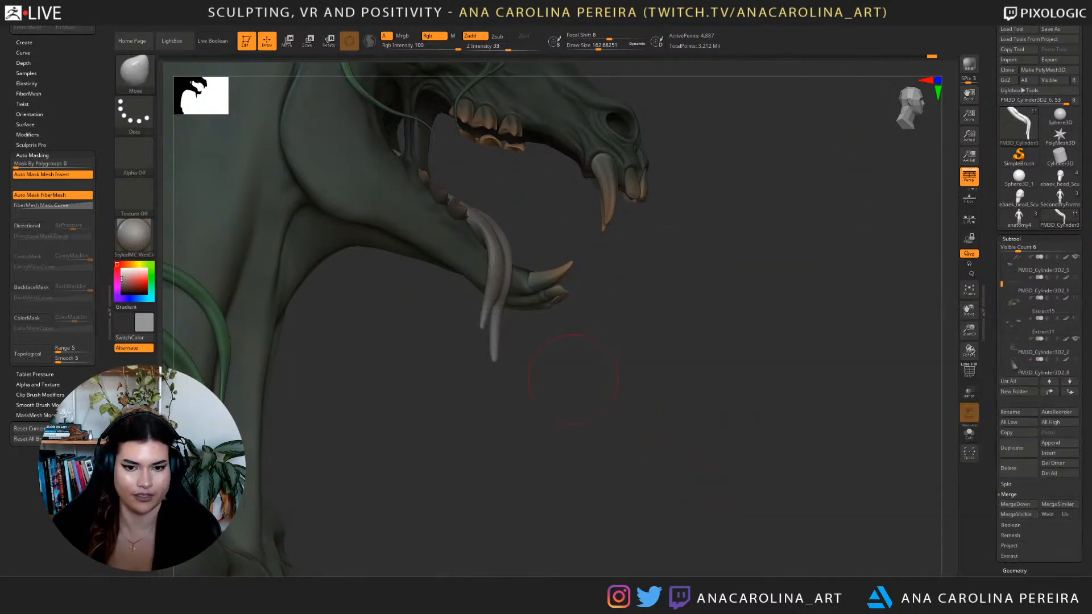
pyautogui.moveTo(604, 391)
pyautogui.keyDown('alt'); pyautogui.mouseDown()
pyautogui.moveTo(663, 447)
pyautogui.moveTo(643, 520)
pyautogui.mouseUp(); pyautogui.keyUp('alt')
pyautogui.press('b')
pyautogui.press('m')
pyautogui.press('v')
pyautogui.press('space')
pyautogui.moveTo(600, 384); pyautogui.dragTo(594, 384)
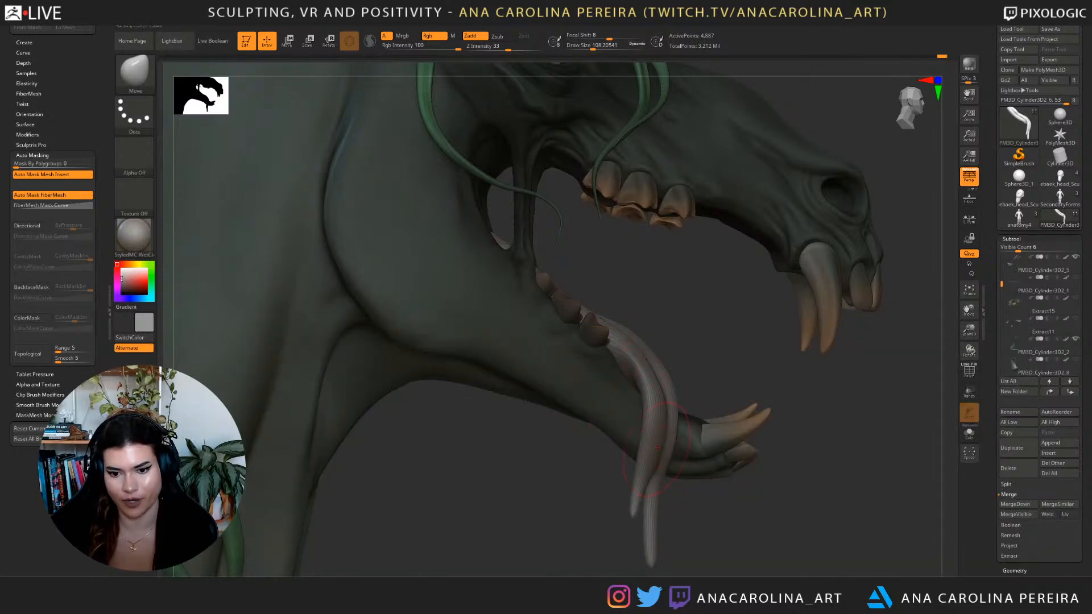
pyautogui.moveTo(658, 434); pyautogui.dragTo(662, 433)
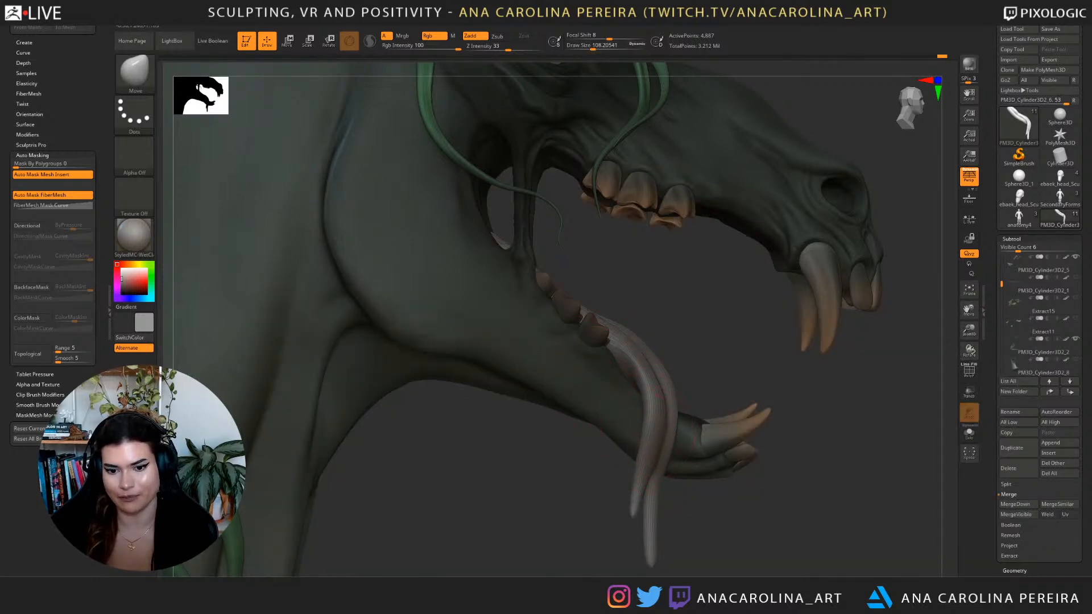
# Examine the tongue and whole bust from the three-quarter, near-front and side views.
pyautogui.moveTo(796, 433)
pyautogui.keyDown('alt'); pyautogui.mouseDown()
pyautogui.moveTo(734, 364)
pyautogui.moveTo(621, 370)
pyautogui.moveTo(663, 435)
pyautogui.moveTo(705, 398)
pyautogui.mouseUp(); pyautogui.keyUp('alt')
pyautogui.moveTo(740, 432); pyautogui.dragTo(637, 433)
pyautogui.keyDown('alt'); pyautogui.moveTo(683, 398); pyautogui.dragTo(734, 455); pyautogui.keyUp('alt')
pyautogui.moveTo(637, 506); pyautogui.dragTo(732, 520)
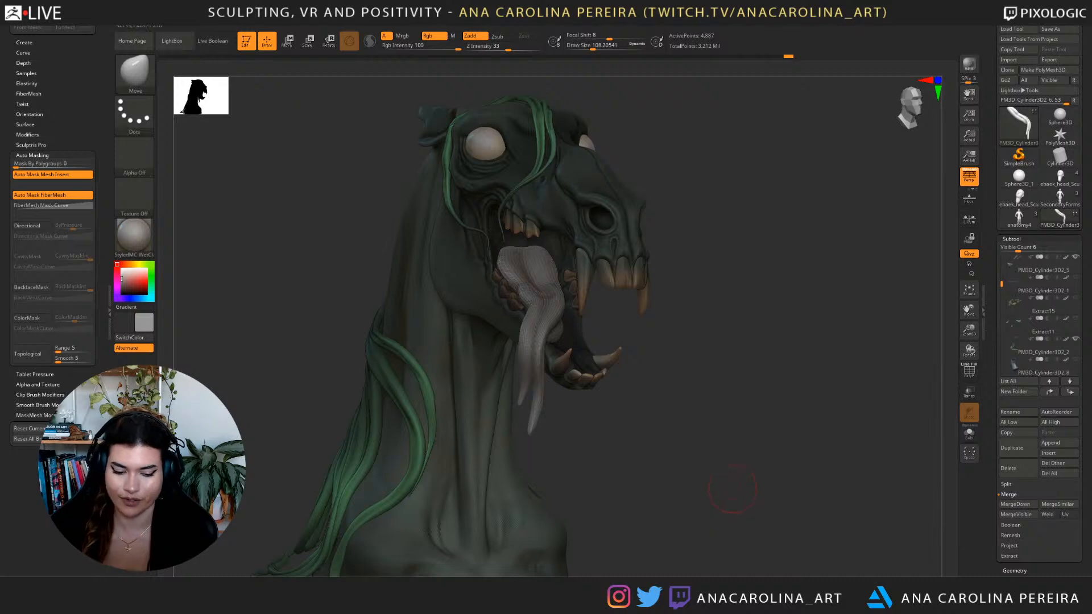
pyautogui.moveTo(700, 436); pyautogui.dragTo(660, 437)
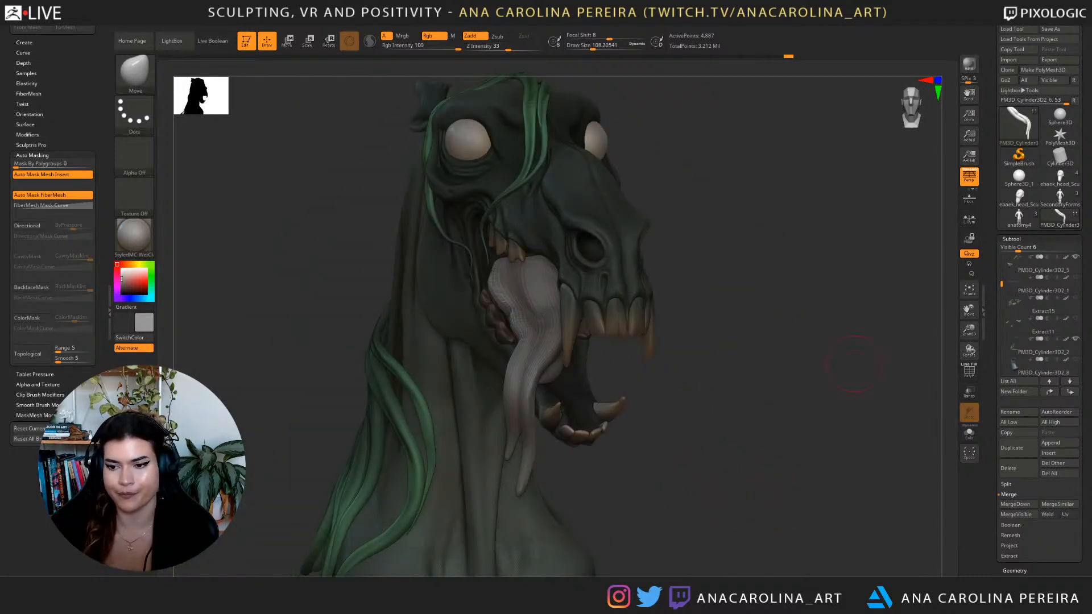
pyautogui.moveTo(723, 426); pyautogui.dragTo(826, 436)
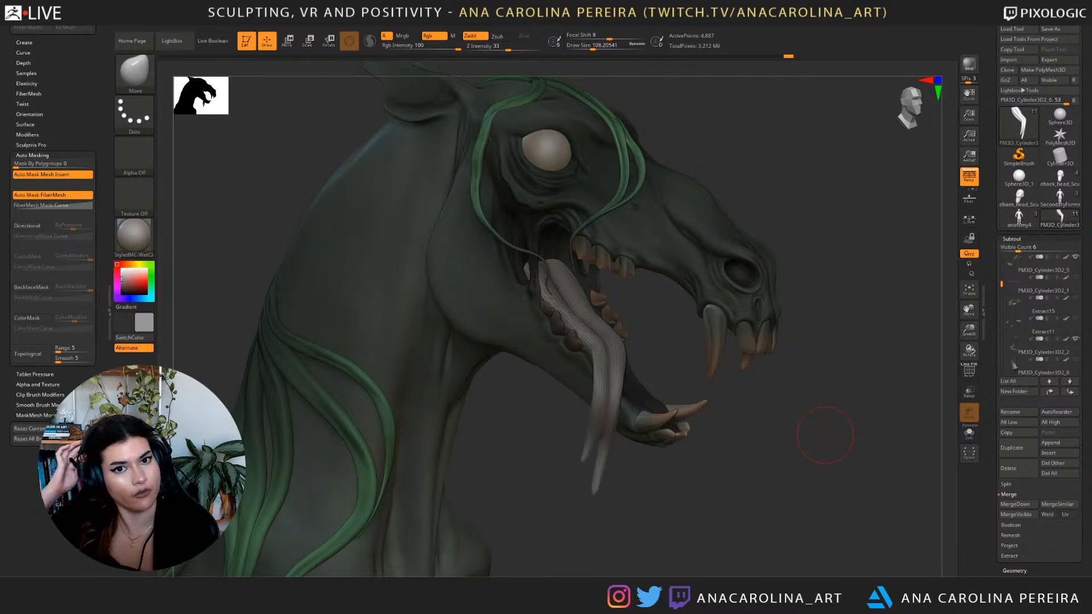
# Build up the tongue's bend and hanging part with the ClayBuildup brush at a draw size of 112.
pyautogui.moveTo(826, 436)
pyautogui.mouseDown()
pyautogui.moveTo(734, 441)
pyautogui.moveTo(725, 471)
pyautogui.moveTo(760, 434)
pyautogui.moveTo(754, 454)
pyautogui.mouseUp()
pyautogui.press('b')
pyautogui.press('c')
pyautogui.press('b')
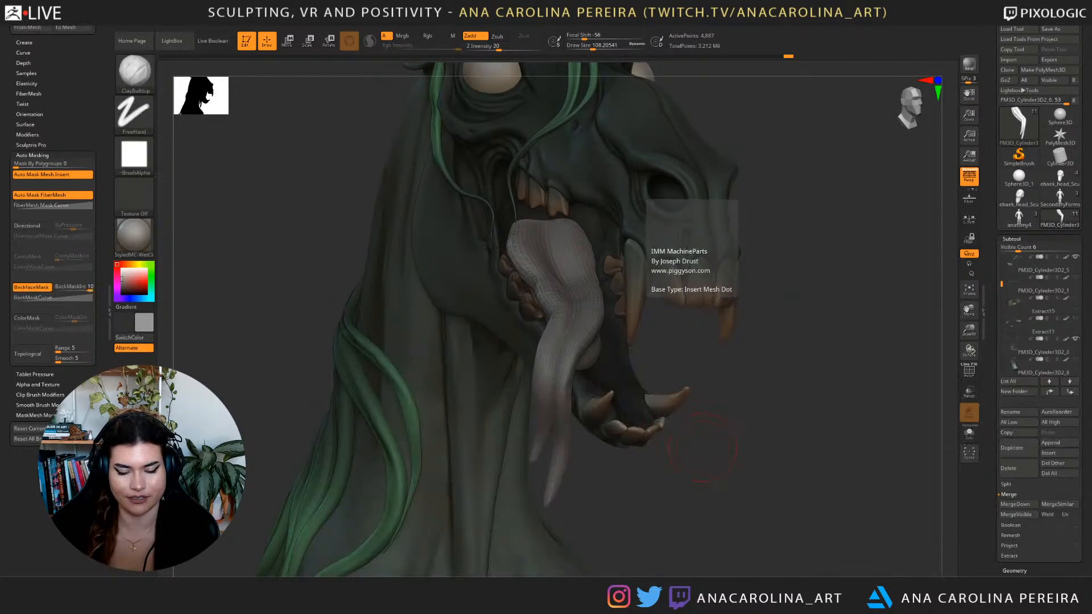
pyautogui.press('space')
pyautogui.moveTo(592, 369); pyautogui.dragTo(567, 393)
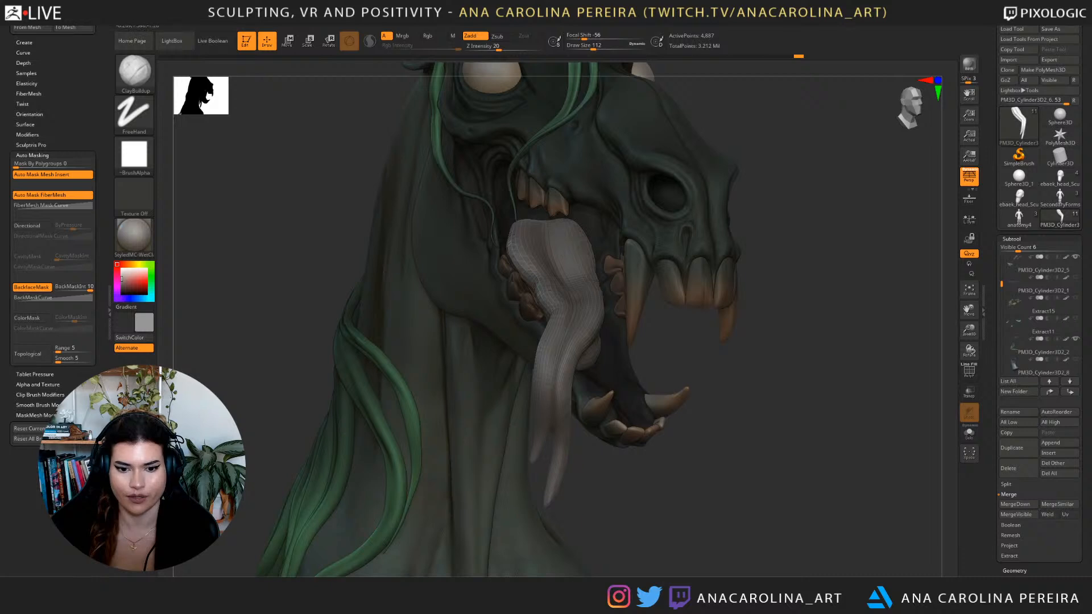
pyautogui.moveTo(598, 483); pyautogui.dragTo(675, 449)
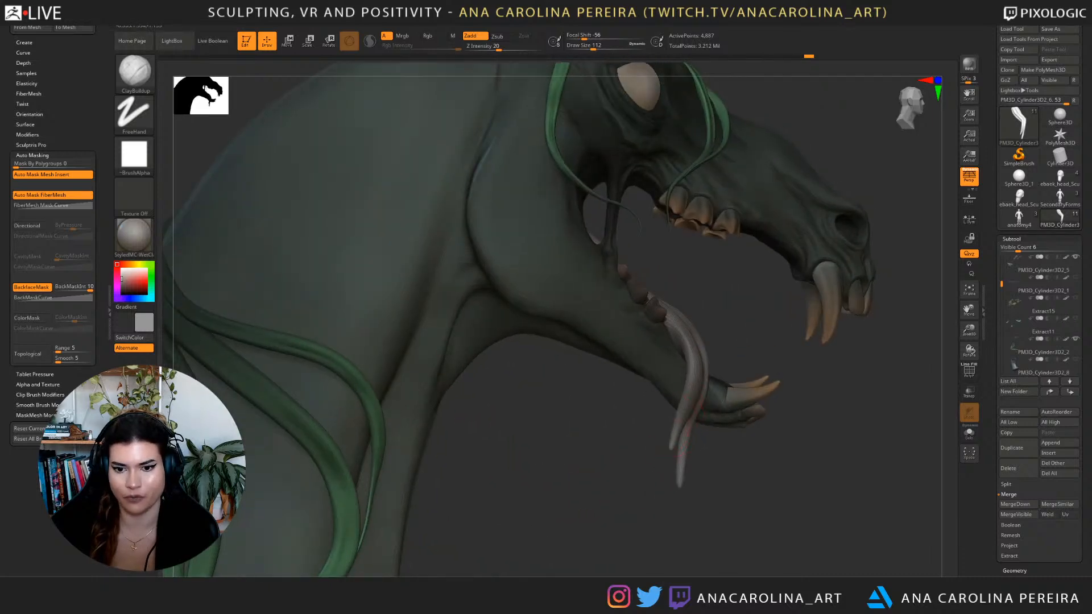
pyautogui.moveTo(785, 369); pyautogui.dragTo(754, 364)
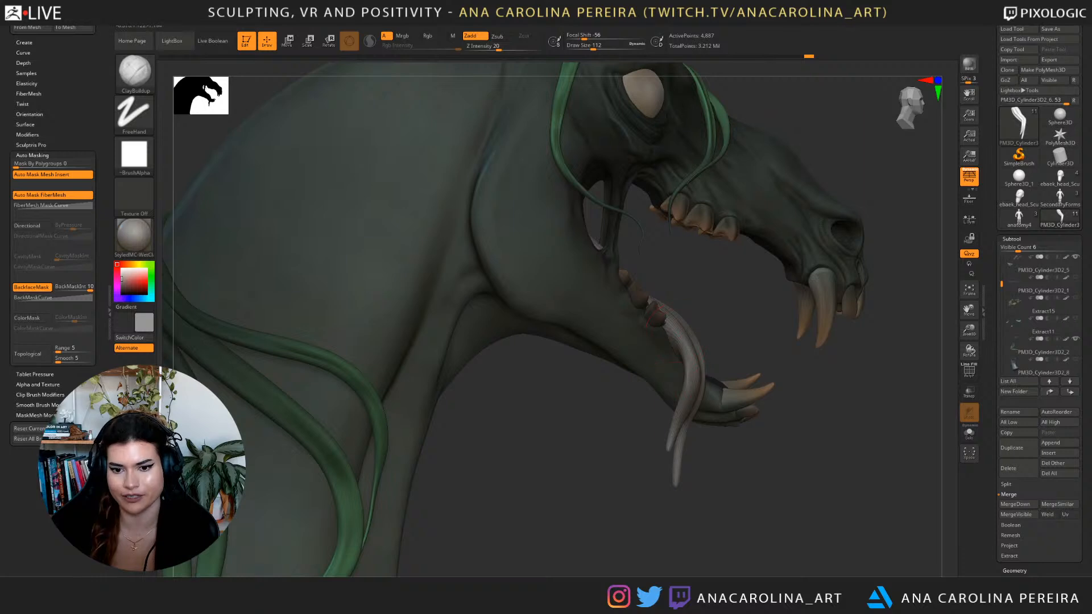
pyautogui.moveTo(678, 333); pyautogui.dragTo(683, 359)
pyautogui.moveTo(751, 325)
pyautogui.mouseDown()
pyautogui.moveTo(655, 327)
pyautogui.moveTo(682, 333)
pyautogui.mouseUp()
pyautogui.moveTo(607, 354); pyautogui.dragTo(612, 404)
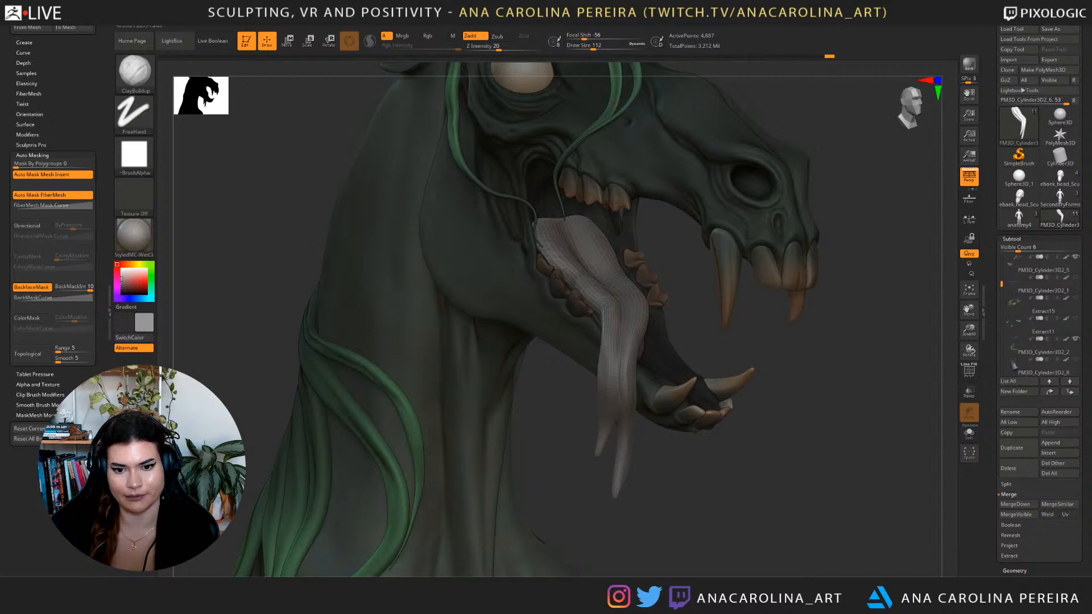
pyautogui.press('ctrl')
pyautogui.press('shift')
# Shift the tongue's bend and hanging strands with the Move brush at about 154.
pyautogui.moveTo(797, 347); pyautogui.dragTo(717, 344)
pyautogui.moveTo(733, 387)
pyautogui.keyDown('alt'); pyautogui.mouseDown()
pyautogui.moveTo(740, 353)
pyautogui.moveTo(762, 360)
pyautogui.moveTo(775, 418)
pyautogui.moveTo(757, 392)
pyautogui.mouseUp(); pyautogui.keyUp('alt')
pyautogui.moveTo(694, 324)
pyautogui.mouseDown()
pyautogui.moveTo(752, 403)
pyautogui.moveTo(777, 393)
pyautogui.moveTo(734, 364)
pyautogui.mouseUp()
pyautogui.press('b')
pyautogui.press('m')
pyautogui.press('v')
pyautogui.press('s')
pyautogui.moveTo(651, 413)
pyautogui.mouseDown()
pyautogui.moveTo(662, 414)
pyautogui.moveTo(639, 396)
pyautogui.mouseUp()
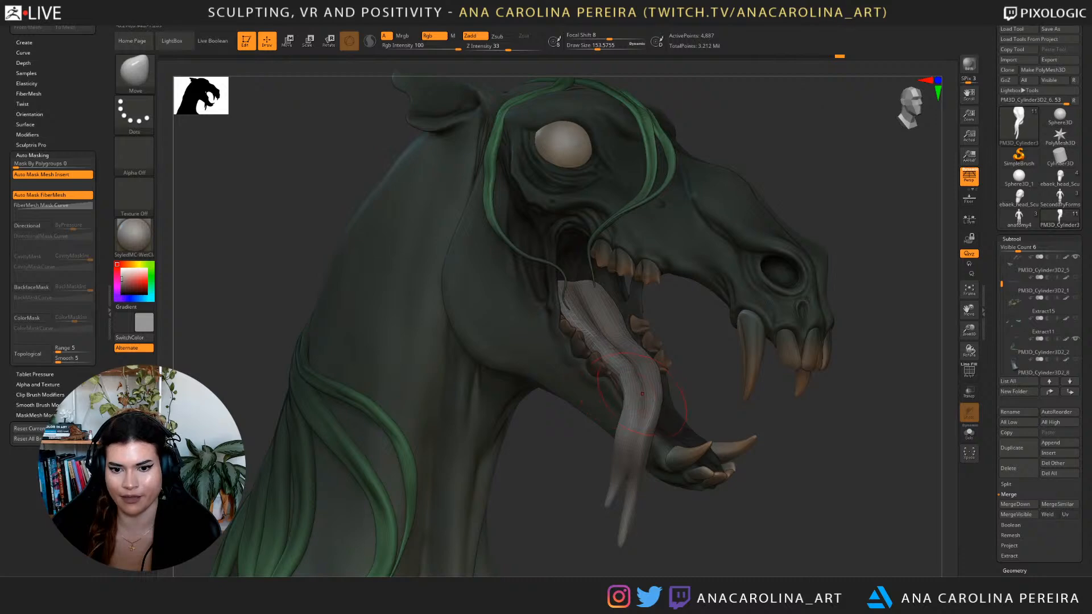
pyautogui.press('s')
pyautogui.moveTo(601, 432); pyautogui.dragTo(593, 433)
pyautogui.moveTo(711, 376)
pyautogui.mouseDown()
pyautogui.moveTo(691, 383)
pyautogui.moveTo(711, 393)
pyautogui.moveTo(746, 380)
pyautogui.moveTo(731, 393)
pyautogui.mouseUp()
# Enlarge the Move brush to about 234 and push the tongue's bend and strands toward the neck in profile.
pyautogui.press('s')
pyautogui.press('s')
pyautogui.press('space')
pyautogui.press('space')
pyautogui.moveTo(740, 484); pyautogui.dragTo(690, 469)
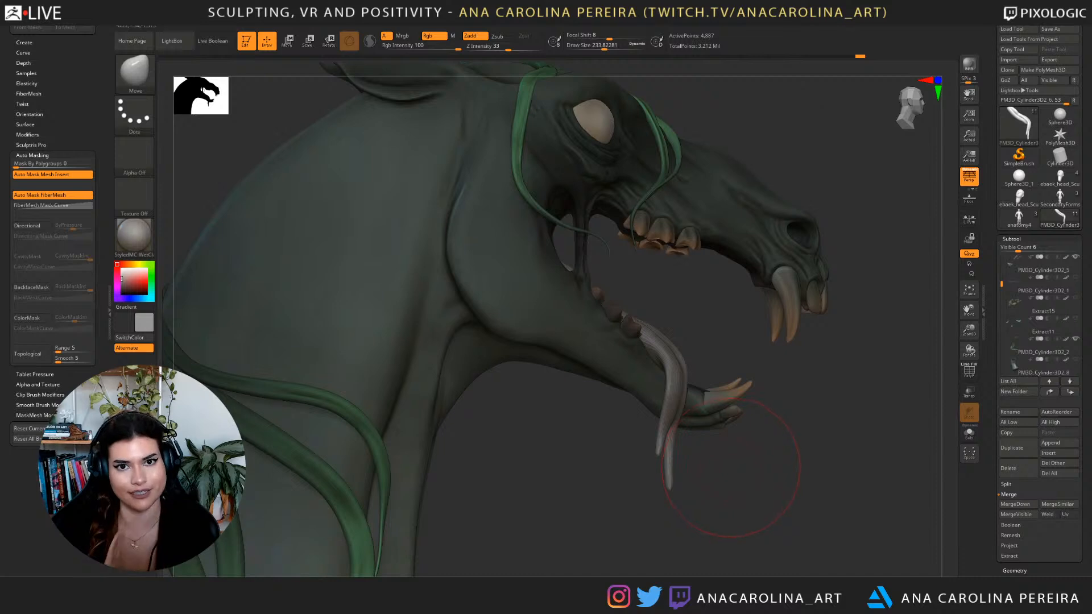
pyautogui.moveTo(674, 353); pyautogui.dragTo(670, 355)
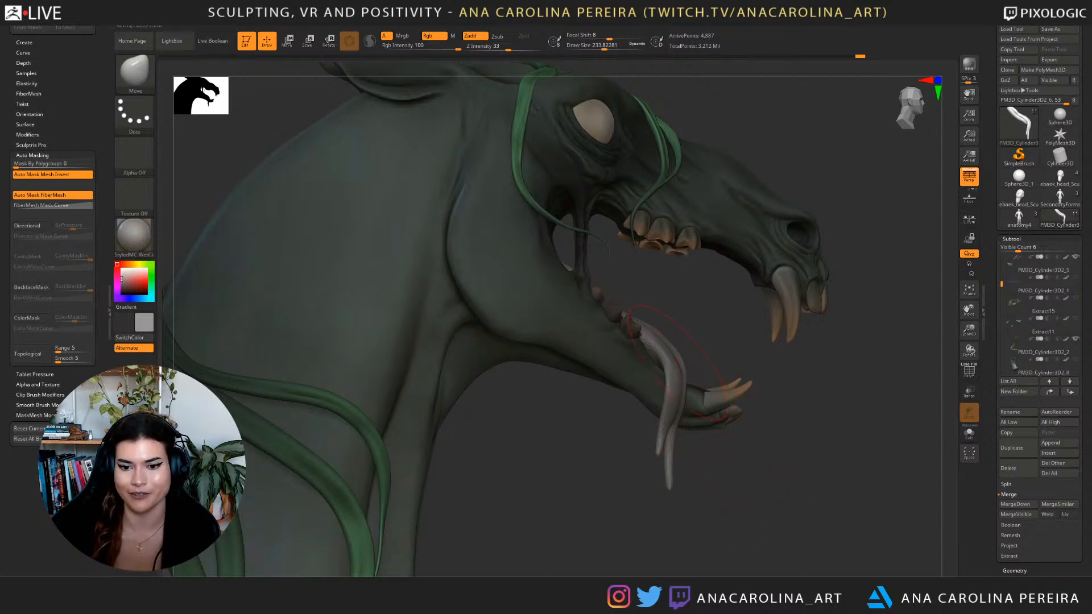
pyautogui.moveTo(669, 401); pyautogui.dragTo(665, 402)
pyautogui.moveTo(666, 460); pyautogui.dragTo(664, 461)
# Refine the tongue's curve over the lower jaw with the Move brush at about 172 and about 108.
pyautogui.moveTo(797, 455)
pyautogui.mouseDown()
pyautogui.moveTo(734, 455)
pyautogui.moveTo(796, 455)
pyautogui.mouseUp()
pyautogui.press('space')
pyautogui.moveTo(736, 389); pyautogui.dragTo(733, 389)
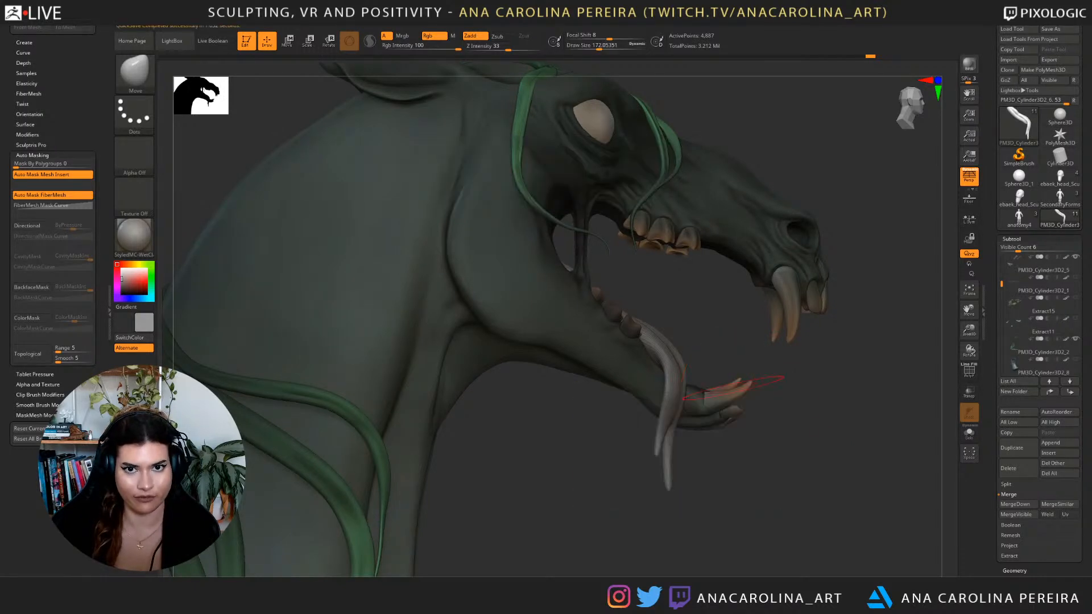
pyautogui.moveTo(682, 377); pyautogui.dragTo(666, 373)
pyautogui.moveTo(796, 489)
pyautogui.mouseDown()
pyautogui.moveTo(608, 486)
pyautogui.moveTo(802, 488)
pyautogui.mouseUp()
pyautogui.press('s')
pyautogui.moveTo(636, 432); pyautogui.dragTo(621, 432)
pyautogui.moveTo(706, 360); pyautogui.dragTo(645, 389)
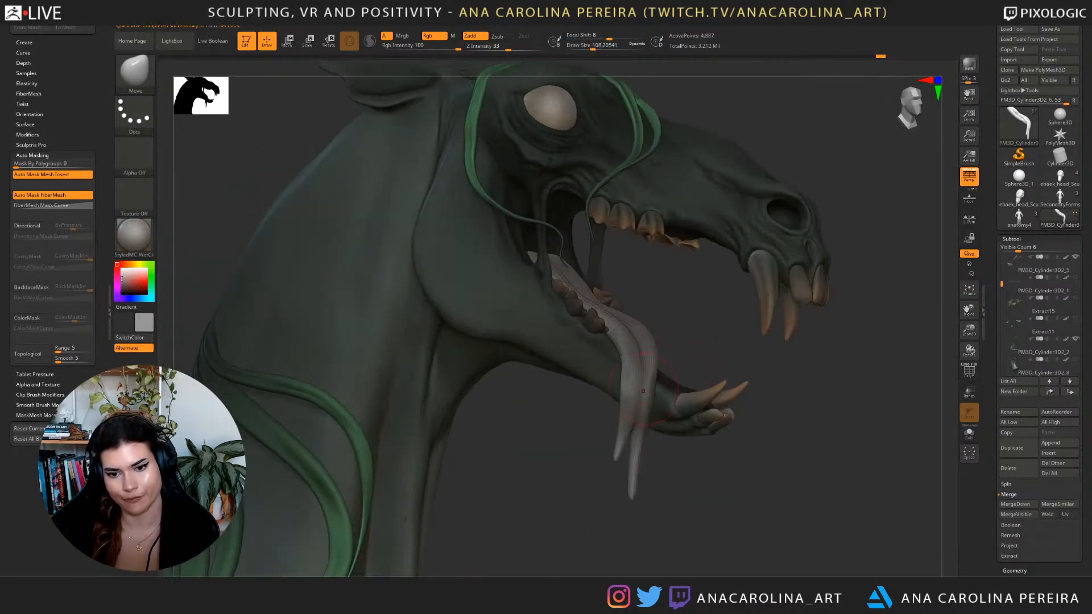
# Enlarge the Move brush to about 245 and reshape the tongue's root between the molars from the front.
pyautogui.moveTo(807, 466)
pyautogui.mouseDown()
pyautogui.moveTo(658, 475)
pyautogui.moveTo(629, 452)
pyautogui.mouseUp()
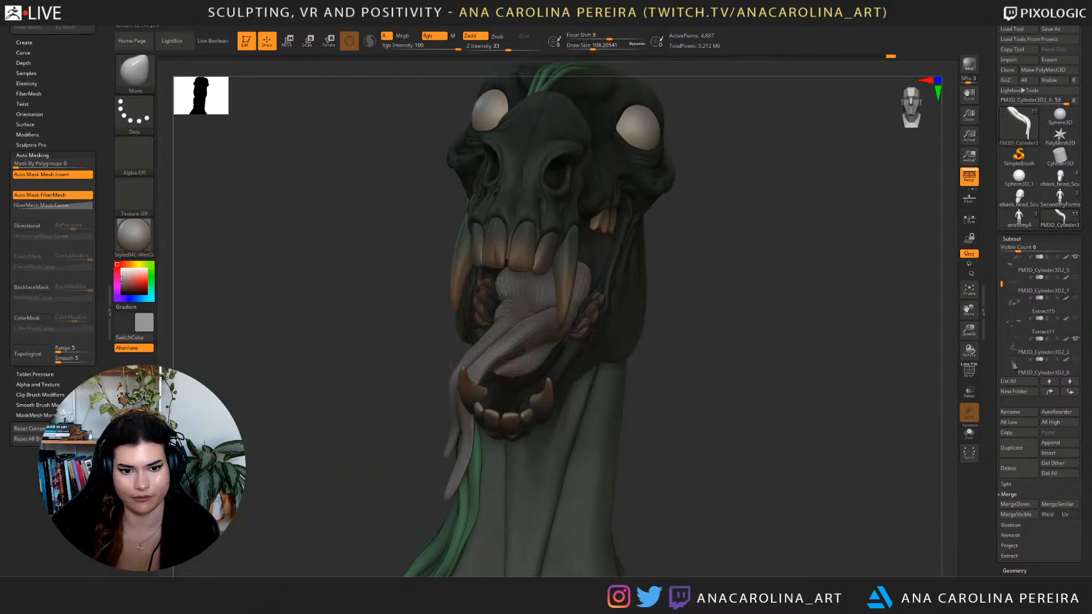
pyautogui.press(']')
pyautogui.moveTo(652, 397)
pyautogui.mouseDown()
pyautogui.moveTo(683, 396)
pyautogui.moveTo(689, 360)
pyautogui.mouseUp()
pyautogui.press('s')
pyautogui.moveTo(548, 377); pyautogui.dragTo(575, 377)
pyautogui.moveTo(575, 322); pyautogui.dragTo(587, 331)
pyautogui.moveTo(646, 353)
pyautogui.mouseDown()
pyautogui.moveTo(777, 364)
pyautogui.moveTo(753, 341)
pyautogui.moveTo(707, 360)
pyautogui.moveTo(752, 312)
pyautogui.moveTo(712, 410)
pyautogui.mouseUp()
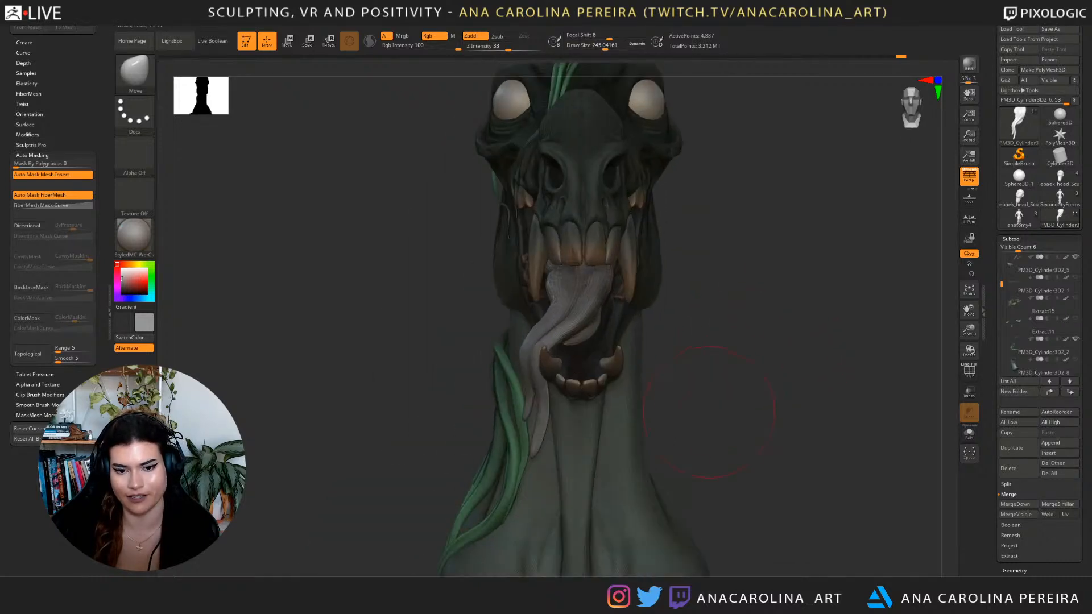
pyautogui.moveTo(710, 329); pyautogui.dragTo(648, 287)
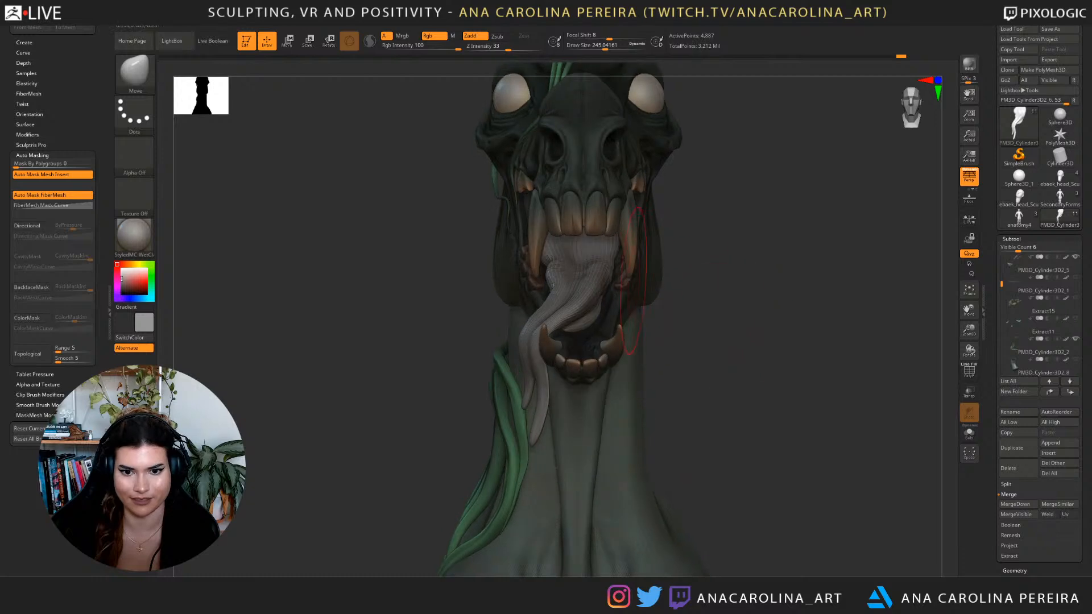
pyautogui.moveTo(553, 285); pyautogui.dragTo(560, 259, button='right')
# Reduce the Move brush to about 124, adjust the tongue's upper part and inspect the whole bust.
pyautogui.press('space')
pyautogui.moveTo(607, 215)
pyautogui.mouseDown()
pyautogui.moveTo(570, 212)
pyautogui.moveTo(590, 230)
pyautogui.mouseUp()
pyautogui.moveTo(686, 269)
pyautogui.mouseDown()
pyautogui.moveTo(659, 293)
pyautogui.moveTo(614, 284)
pyautogui.mouseUp()
pyautogui.moveTo(718, 293)
pyautogui.mouseDown()
pyautogui.moveTo(802, 287)
pyautogui.moveTo(793, 387)
pyautogui.moveTo(763, 351)
pyautogui.mouseUp()
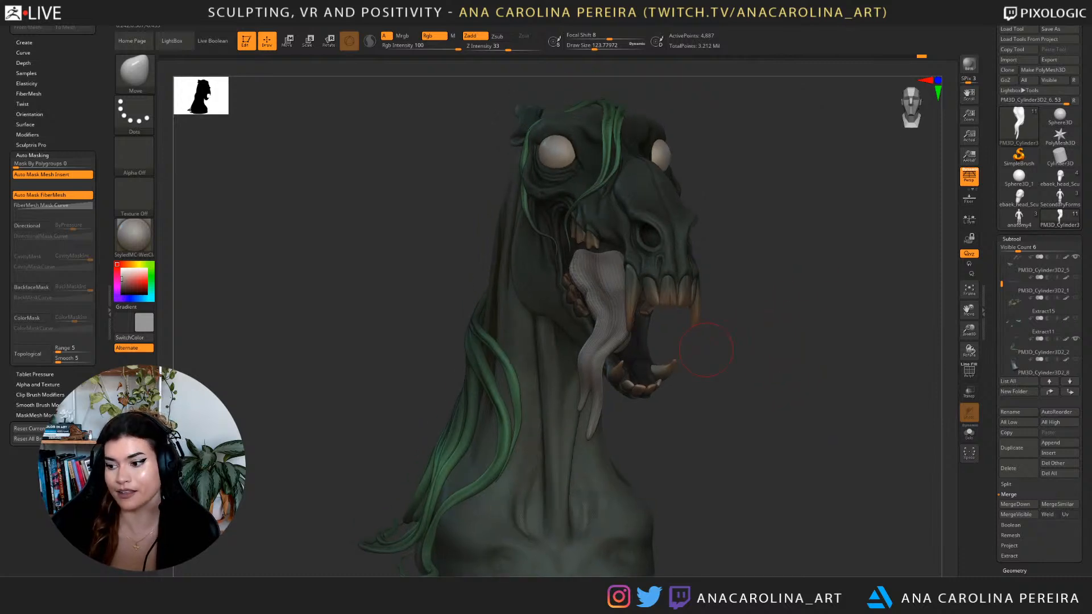
pyautogui.moveTo(772, 324)
pyautogui.mouseDown()
pyautogui.moveTo(780, 354)
pyautogui.moveTo(847, 359)
pyautogui.moveTo(793, 383)
pyautogui.moveTo(745, 381)
pyautogui.moveTo(791, 373)
pyautogui.moveTo(785, 390)
pyautogui.moveTo(803, 392)
pyautogui.moveTo(815, 462)
pyautogui.mouseUp()
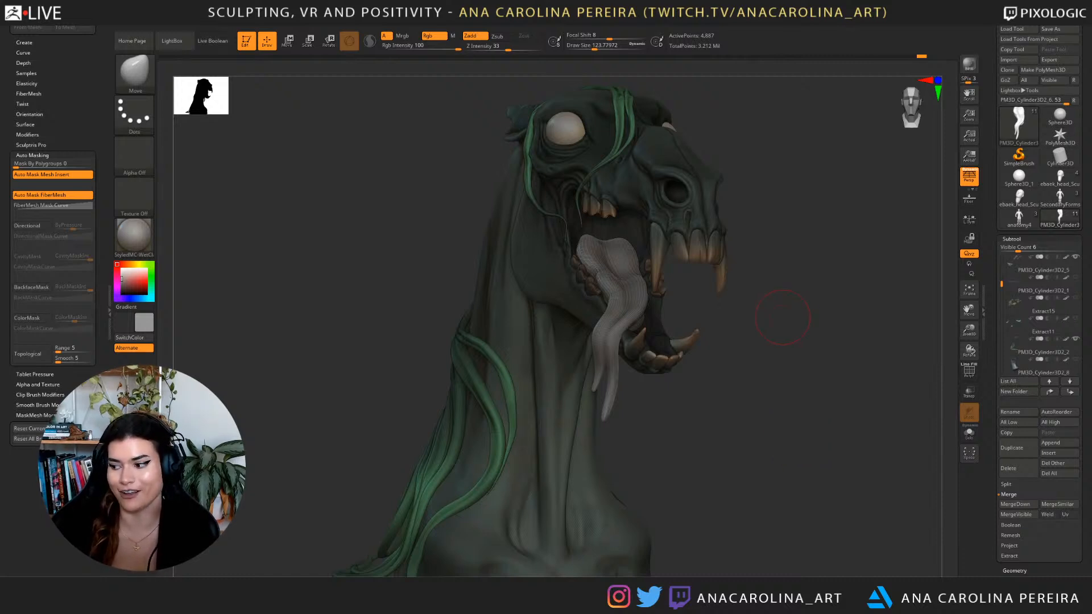
pyautogui.moveTo(1024, 366)
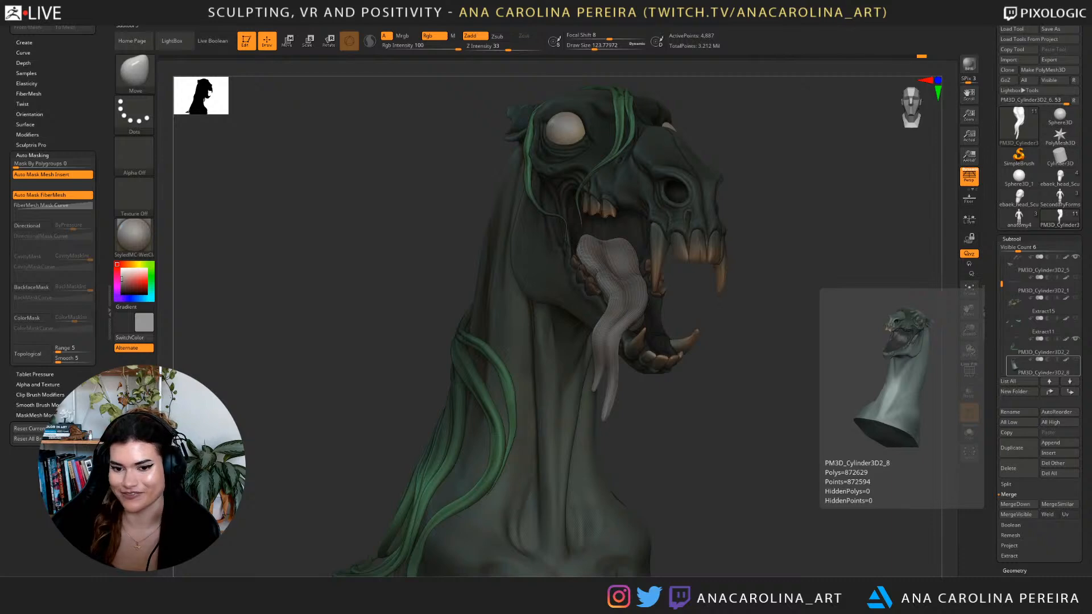
# Sample the head's dark green as the brush colour and enlarge the brush to about 422.
pyautogui.moveTo(760, 319); pyautogui.dragTo(746, 343)
pyautogui.press('b')
pyautogui.press('m')
pyautogui.press('v')
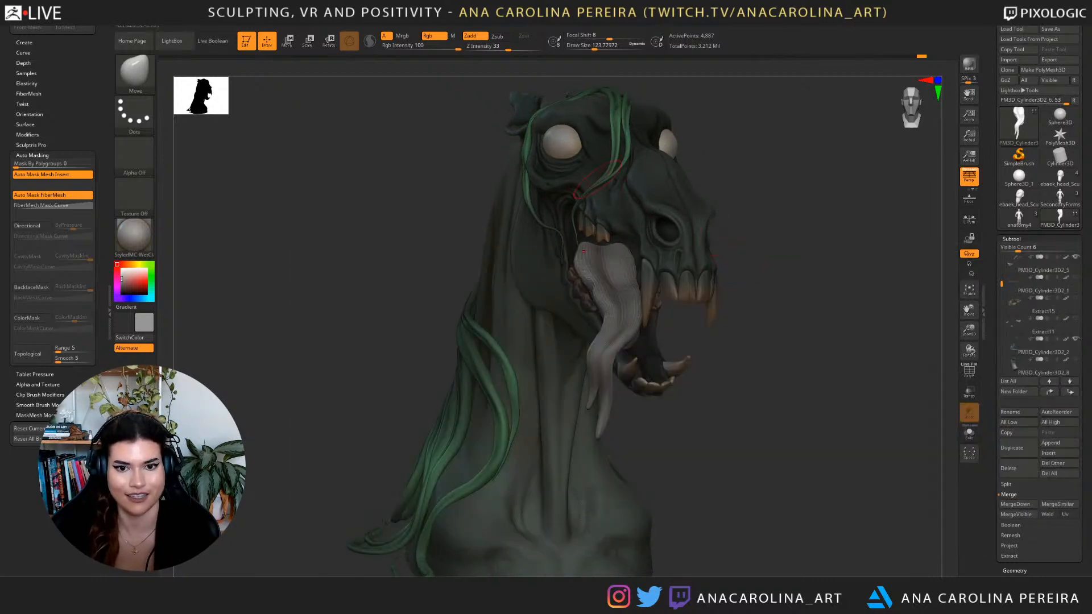
pyautogui.press('c')
pyautogui.press('space')
pyautogui.moveTo(556, 177); pyautogui.dragTo(570, 177)
pyautogui.press('space')
pyautogui.moveTo(734, 224); pyautogui.dragTo(747, 222)
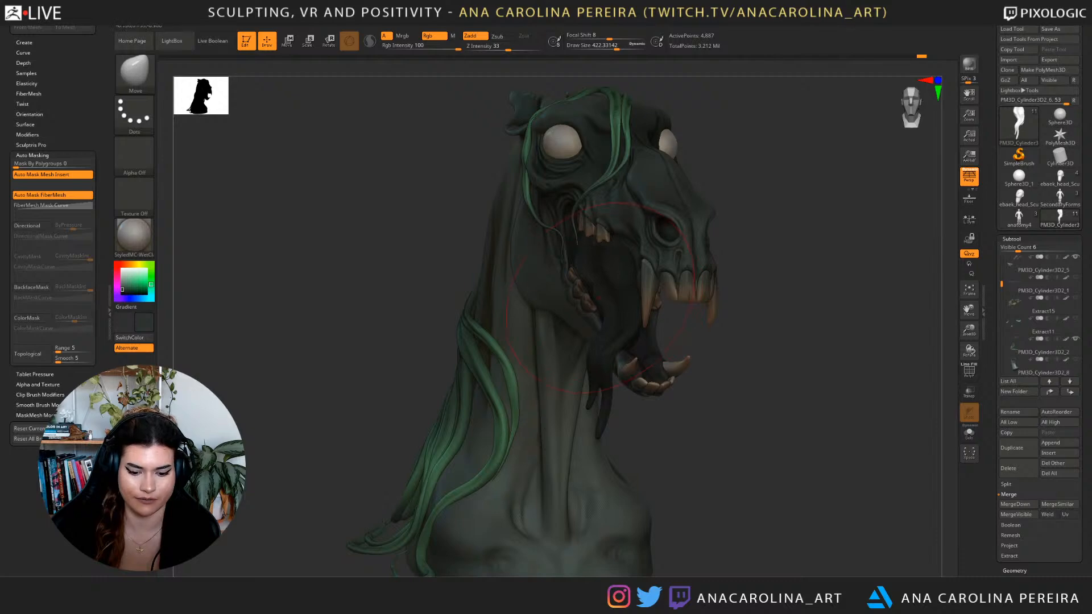
# Coat the pale forked tongue with the sampled dark green using the Paint brush and inspect it from the front and side.
pyautogui.press('b')
pyautogui.press('p')
pyautogui.press('a')
pyautogui.moveTo(602, 262)
pyautogui.mouseDown()
pyautogui.moveTo(613, 347)
pyautogui.moveTo(600, 429)
pyautogui.mouseUp()
pyautogui.moveTo(729, 446)
pyautogui.mouseDown()
pyautogui.moveTo(512, 450)
pyautogui.moveTo(364, 418)
pyautogui.moveTo(296, 353)
pyautogui.mouseUp()
pyautogui.moveTo(831, 327); pyautogui.dragTo(626, 336)
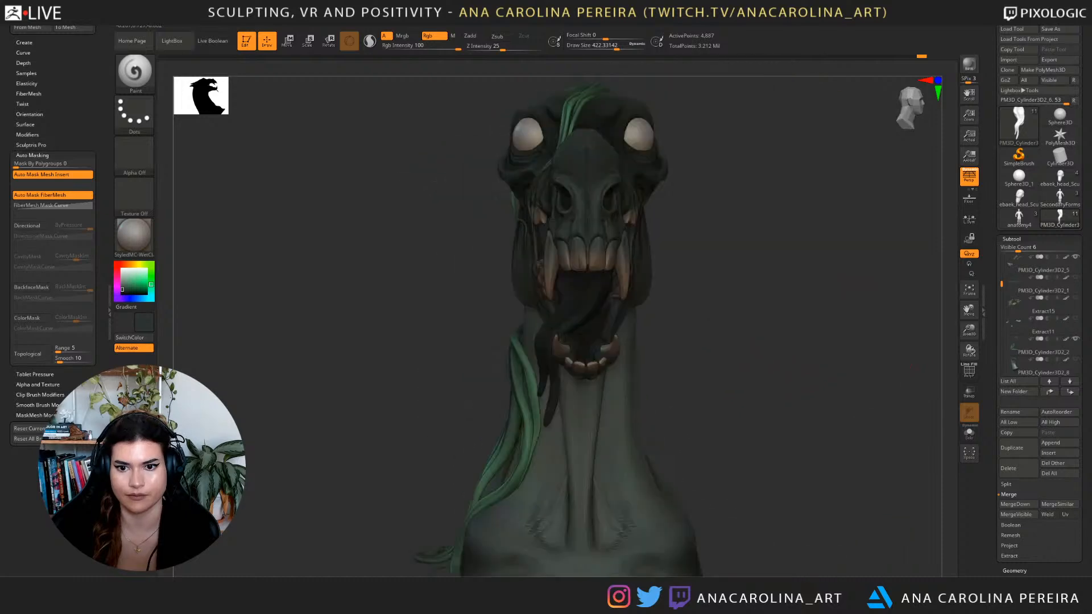
pyautogui.press('f')
pyautogui.moveTo(800, 313); pyautogui.dragTo(842, 369)
pyautogui.moveTo(796, 432)
pyautogui.keyDown('alt'); pyautogui.mouseDown()
pyautogui.moveTo(790, 392)
pyautogui.moveTo(751, 393)
pyautogui.moveTo(781, 401)
pyautogui.mouseUp(); pyautogui.keyUp('alt')
pyautogui.press('f')
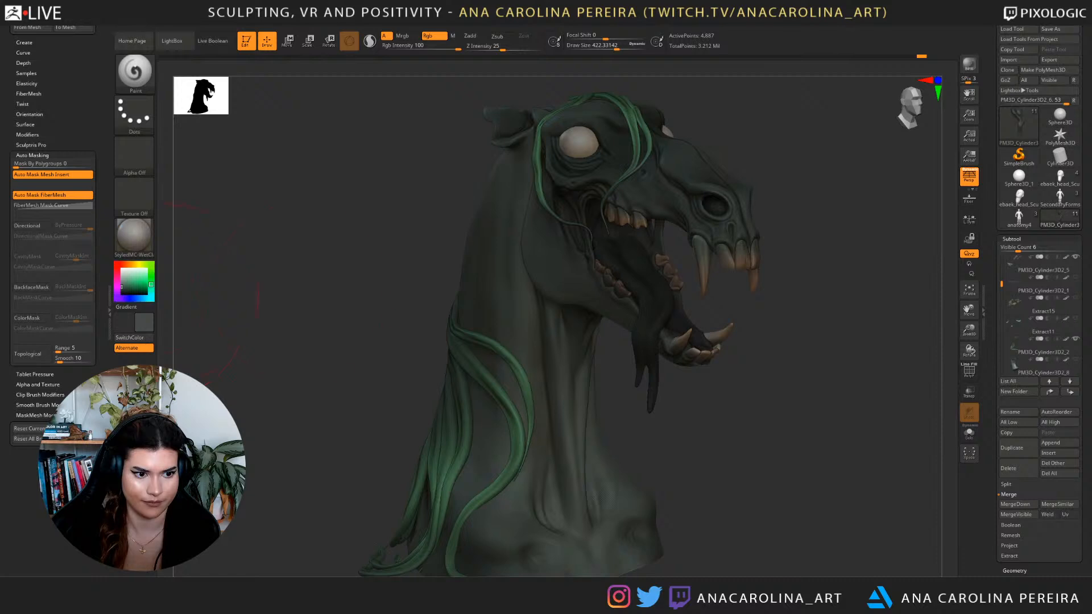
# Add more paint to the tongue and change the brush colour to a muted blue-violet.
pyautogui.moveTo(656, 349); pyautogui.dragTo(656, 300)
pyautogui.moveTo(837, 358)
pyautogui.mouseDown()
pyautogui.moveTo(856, 361)
pyautogui.moveTo(763, 365)
pyautogui.mouseUp()
pyautogui.moveTo(683, 293); pyautogui.dragTo(721, 474)
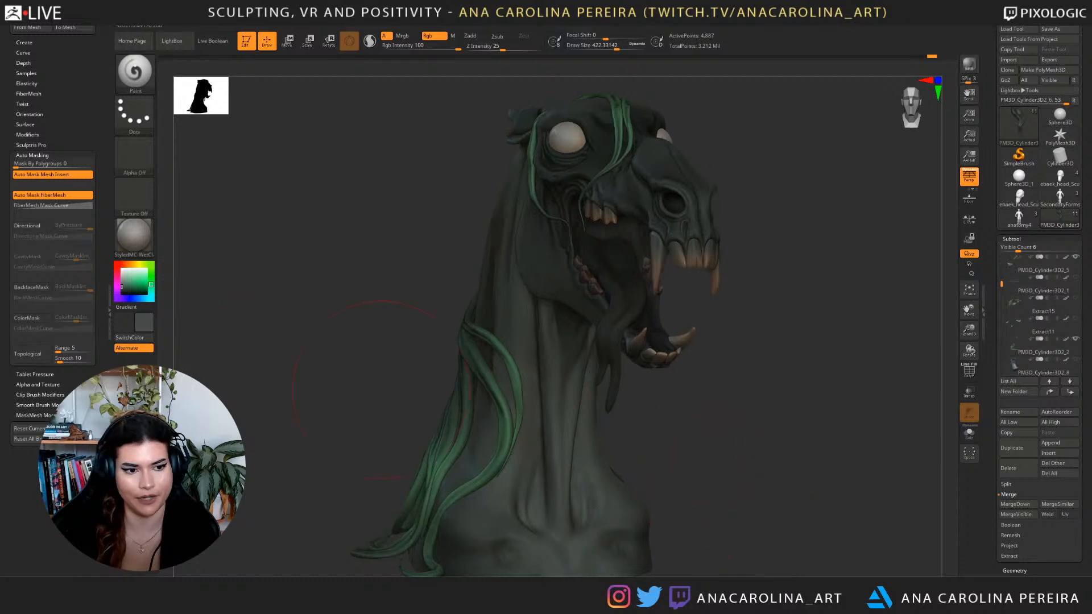
pyautogui.click(122, 286)
pyautogui.click(127, 298)
pyautogui.moveTo(128, 289); pyautogui.dragTo(125, 287)
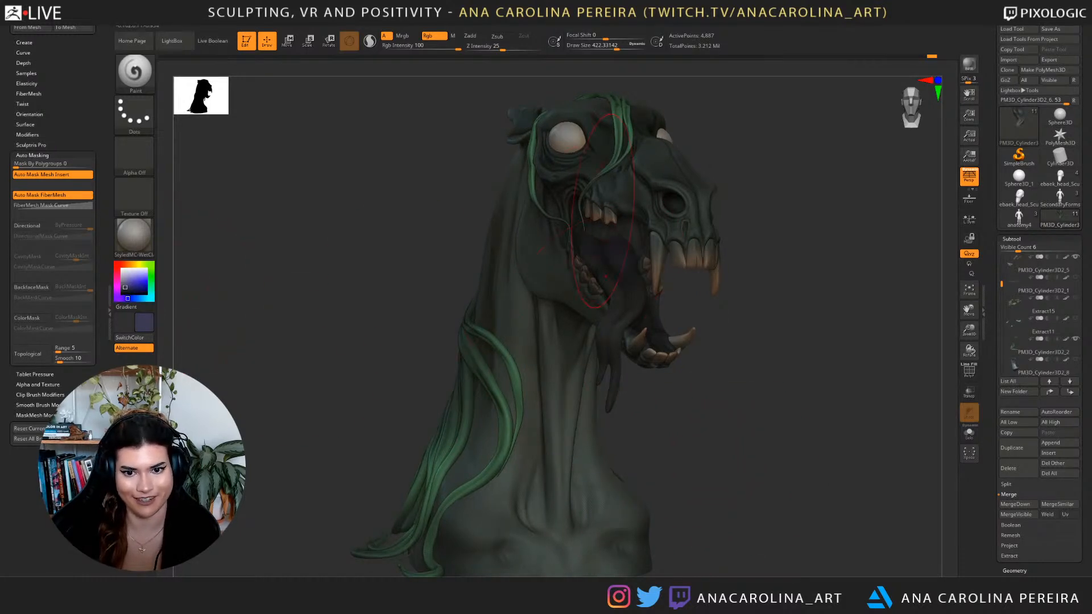
# Enlarge the Paint brush to about 525, tint the tongue blue-violet and compare the strokes by undoing and redoing them.
pyautogui.moveTo(707, 334)
pyautogui.mouseDown()
pyautogui.moveTo(718, 345)
pyautogui.moveTo(695, 318)
pyautogui.mouseUp()
pyautogui.press('space')
pyautogui.moveTo(607, 285); pyautogui.dragTo(623, 340)
pyautogui.press('space')
pyautogui.moveTo(766, 297); pyautogui.dragTo(787, 278)
pyautogui.hotkey('ctrl', 'z')
pyautogui.hotkey('ctrl', 'shift', 'z')
pyautogui.hotkey('ctrl', 'shift', 'z')
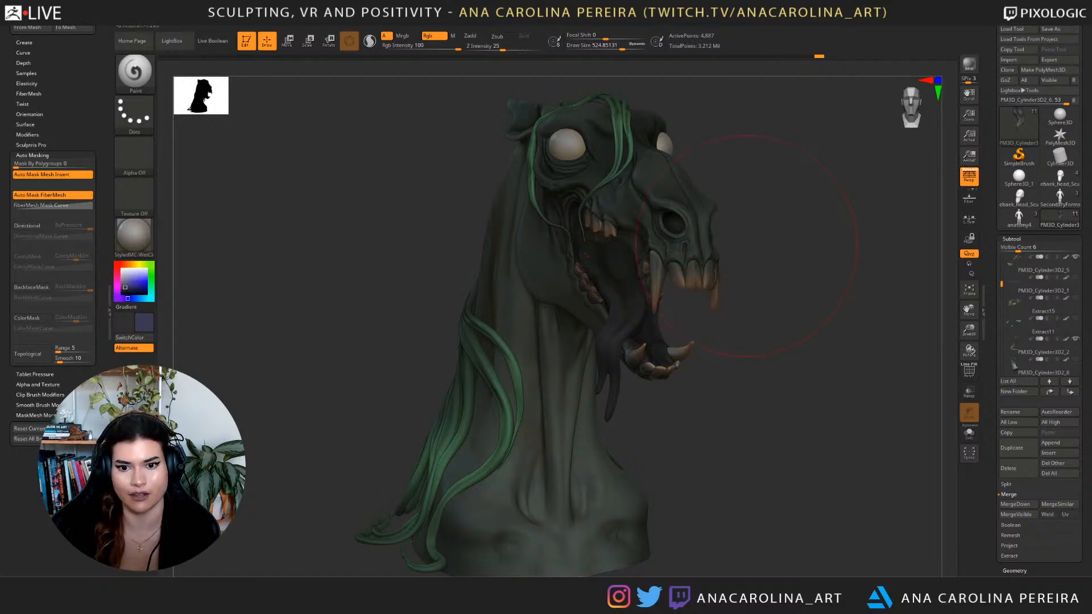
pyautogui.moveTo(742, 248); pyautogui.dragTo(566, 296)
pyautogui.hotkey('ctrl', 'shift', 'z')
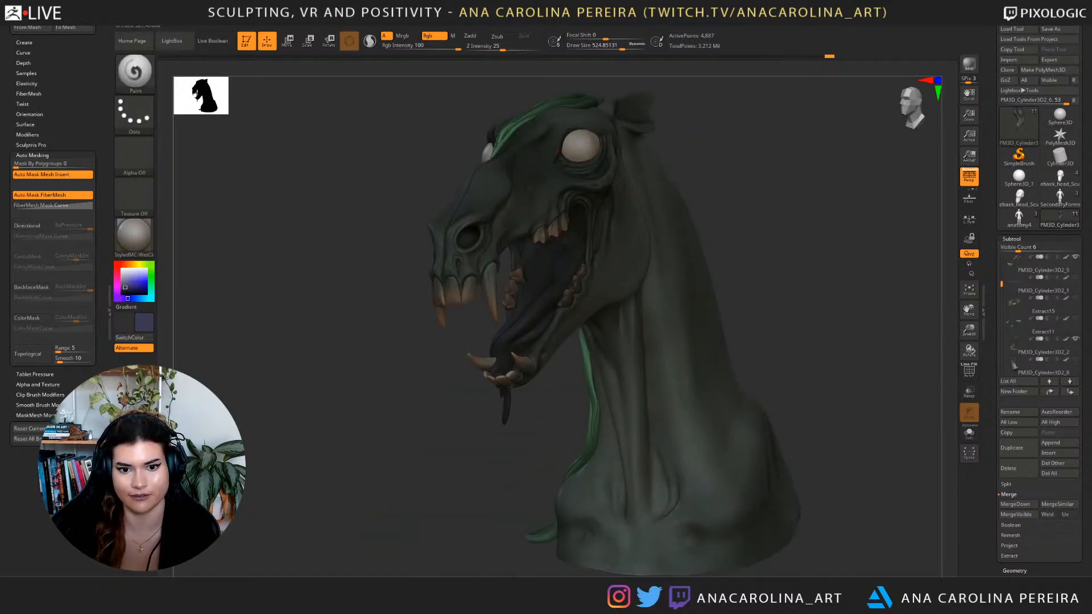
# Reduce the Paint brush to about 262, sample a grey-green from the bust and touch up the tongue over the lower jaw.
pyautogui.moveTo(781, 206)
pyautogui.mouseDown()
pyautogui.moveTo(933, 215)
pyautogui.moveTo(751, 256)
pyautogui.mouseUp()
pyautogui.press('space')
pyautogui.moveTo(578, 347); pyautogui.dragTo(562, 347)
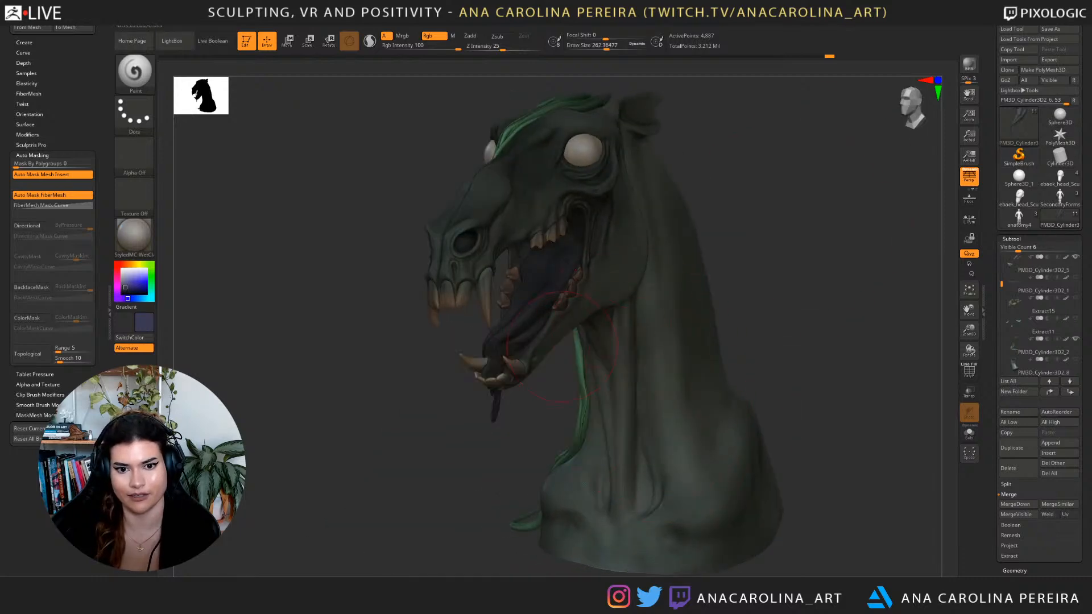
pyautogui.moveTo(364, 273); pyautogui.dragTo(569, 288)
pyautogui.press('c')
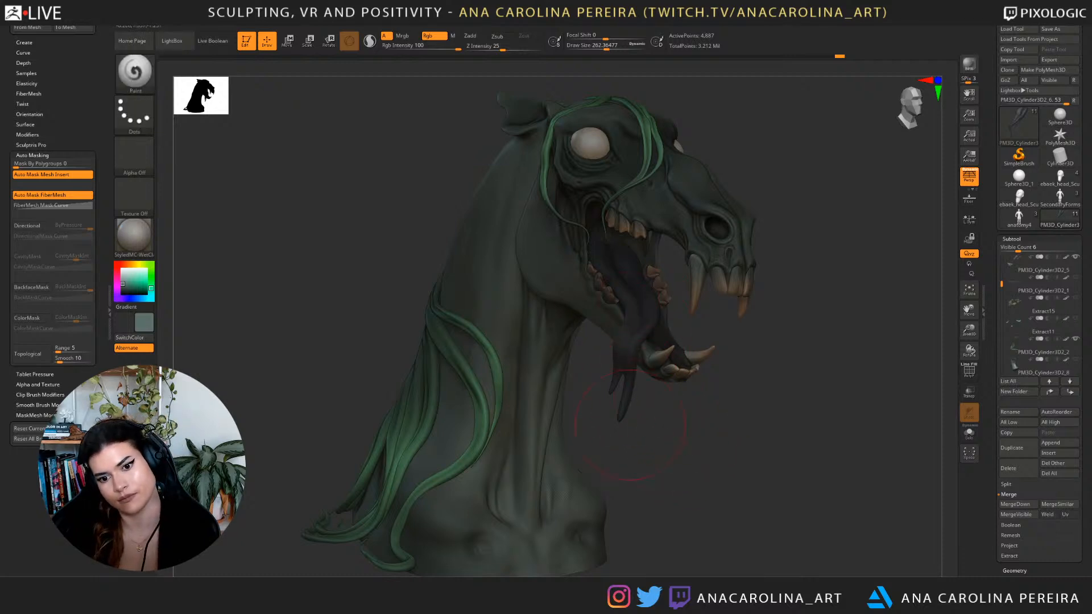
pyautogui.click(654, 356)
pyautogui.moveTo(651, 334); pyautogui.dragTo(533, 320, button='right')
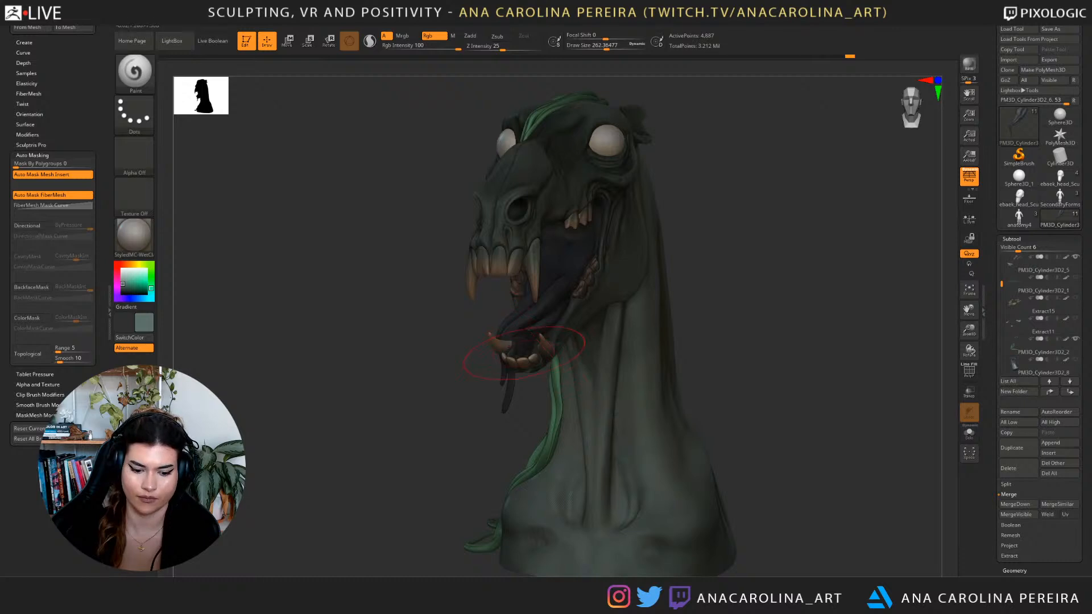
# Sample a dark tone, adjust it to a dark slate blue and paint the tongue inside the mouth.
pyautogui.press('c')
pyautogui.moveTo(617, 234); pyautogui.dragTo(558, 252)
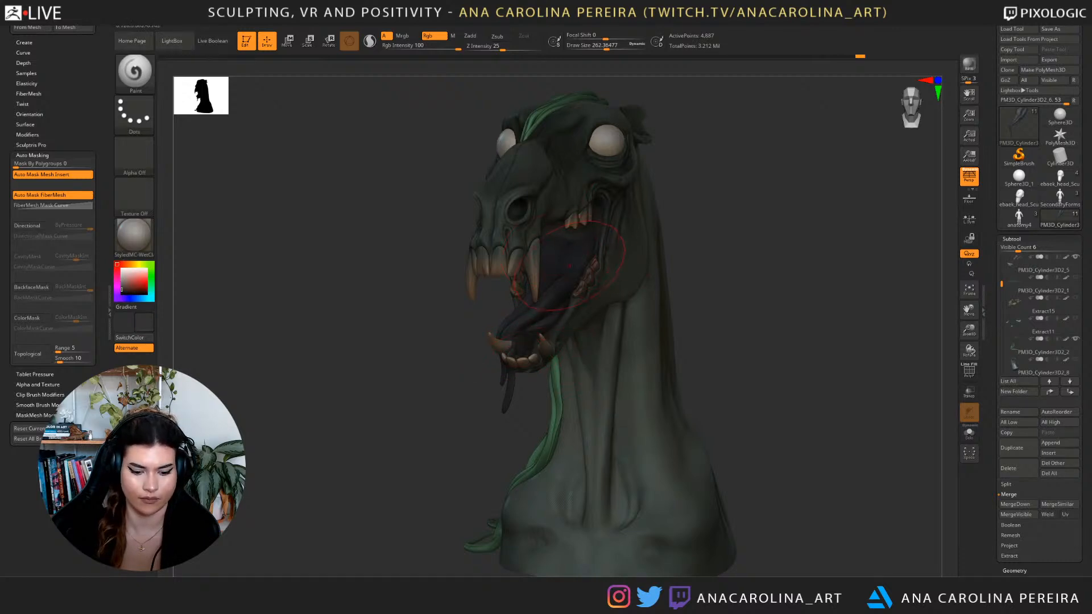
pyautogui.moveTo(123, 292); pyautogui.dragTo(124, 292)
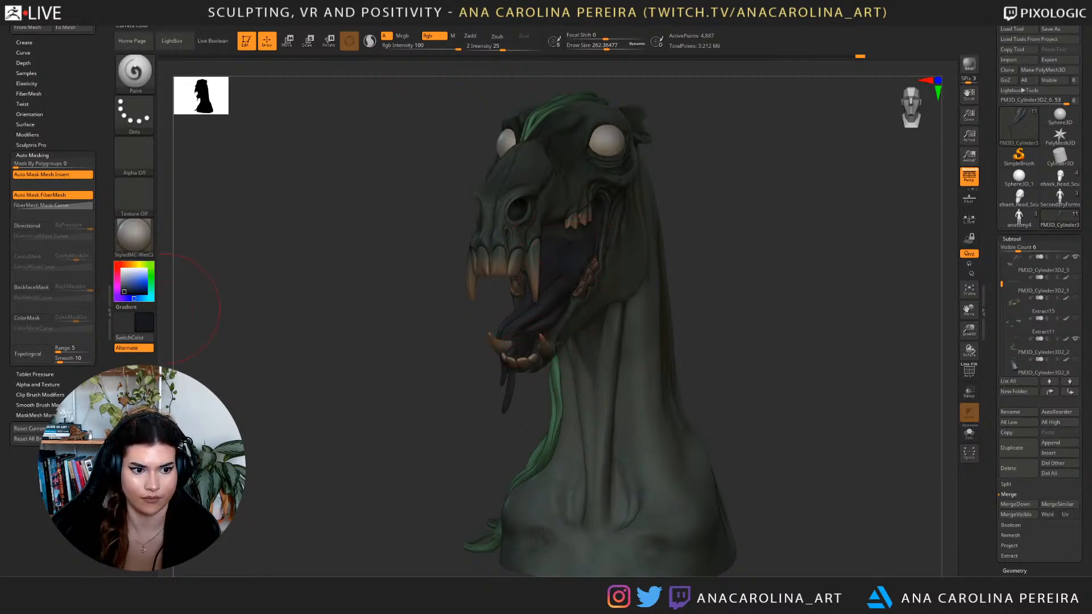
pyautogui.moveTo(723, 239); pyautogui.dragTo(868, 249)
pyautogui.moveTo(649, 235)
pyautogui.mouseDown()
pyautogui.moveTo(563, 240)
pyautogui.moveTo(657, 238)
pyautogui.mouseUp()
pyautogui.press('c')
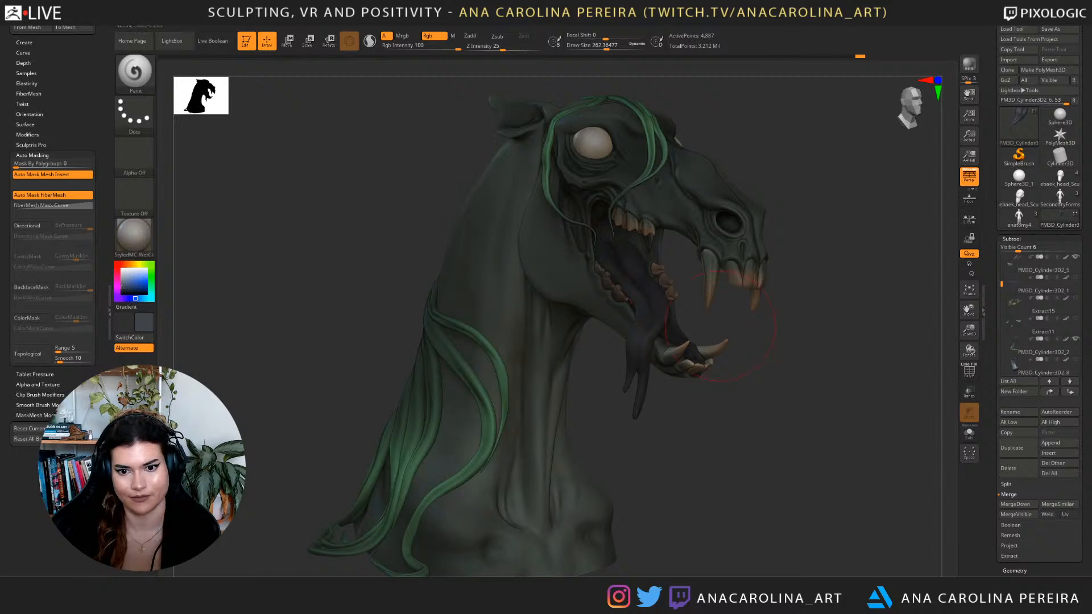
pyautogui.moveTo(714, 333); pyautogui.dragTo(646, 323)
# Inspect the bust, swap the two paint colours and tint the tongue from the front.
pyautogui.moveTo(751, 359); pyautogui.dragTo(754, 399)
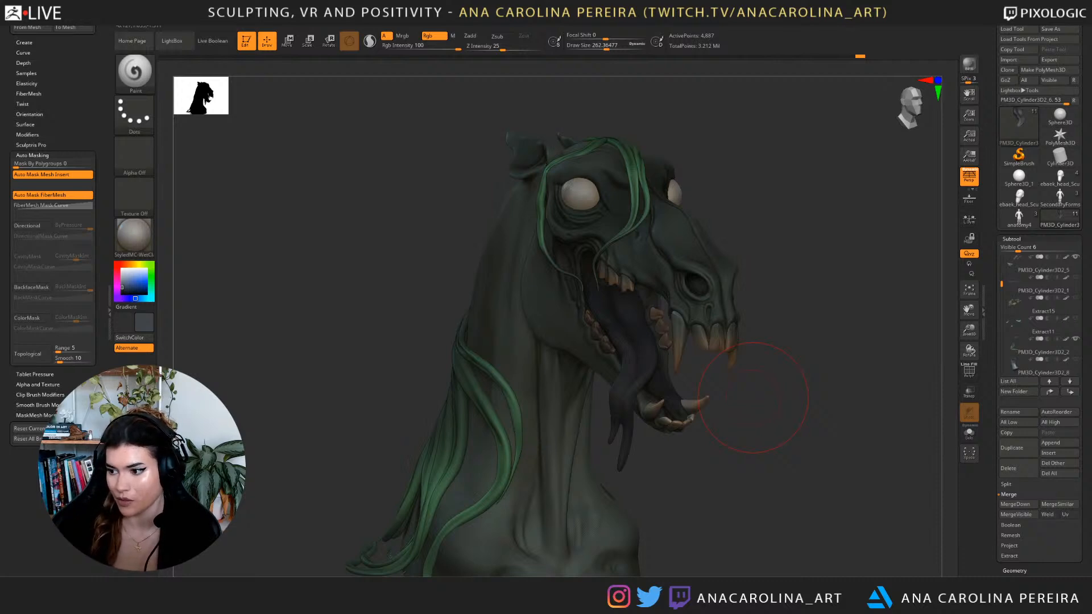
pyautogui.moveTo(782, 462); pyautogui.dragTo(756, 407)
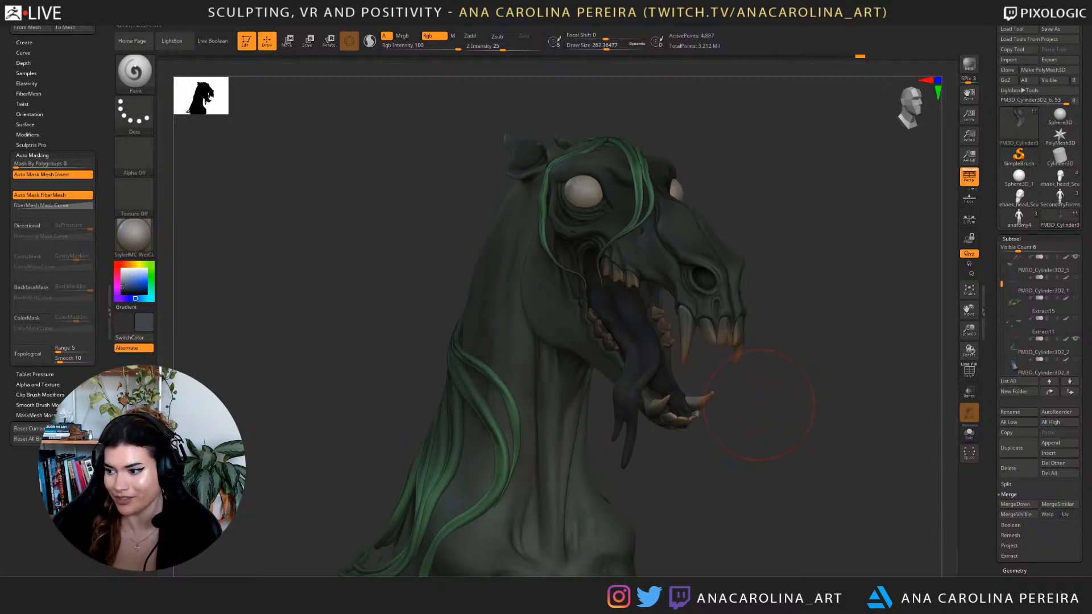
pyautogui.moveTo(768, 504)
pyautogui.mouseDown()
pyautogui.moveTo(788, 507)
pyautogui.moveTo(748, 526)
pyautogui.moveTo(758, 488)
pyautogui.moveTo(759, 512)
pyautogui.mouseUp()
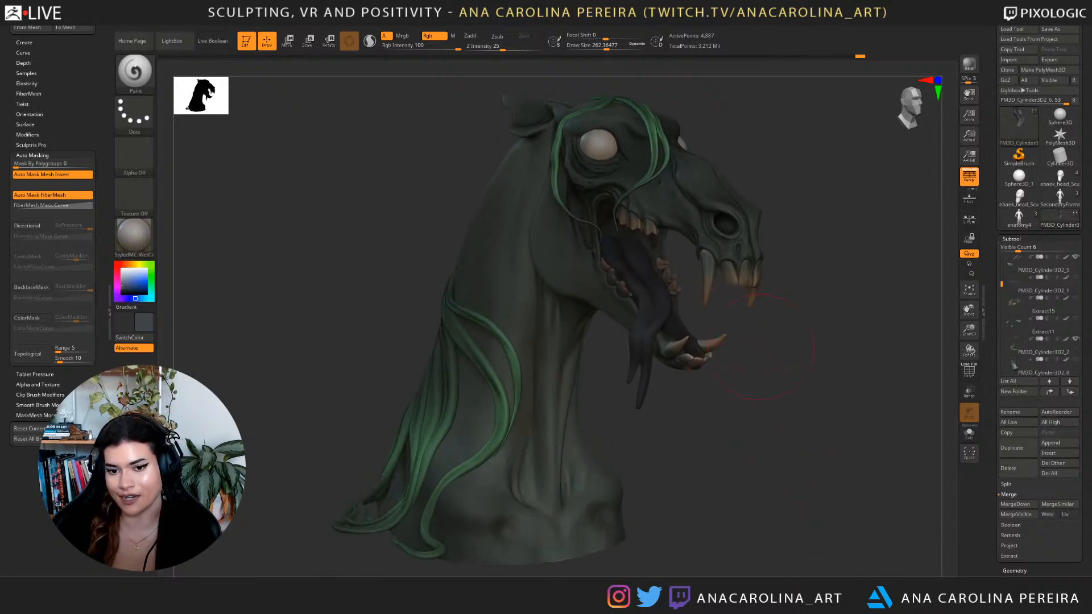
pyautogui.moveTo(792, 455); pyautogui.dragTo(769, 462)
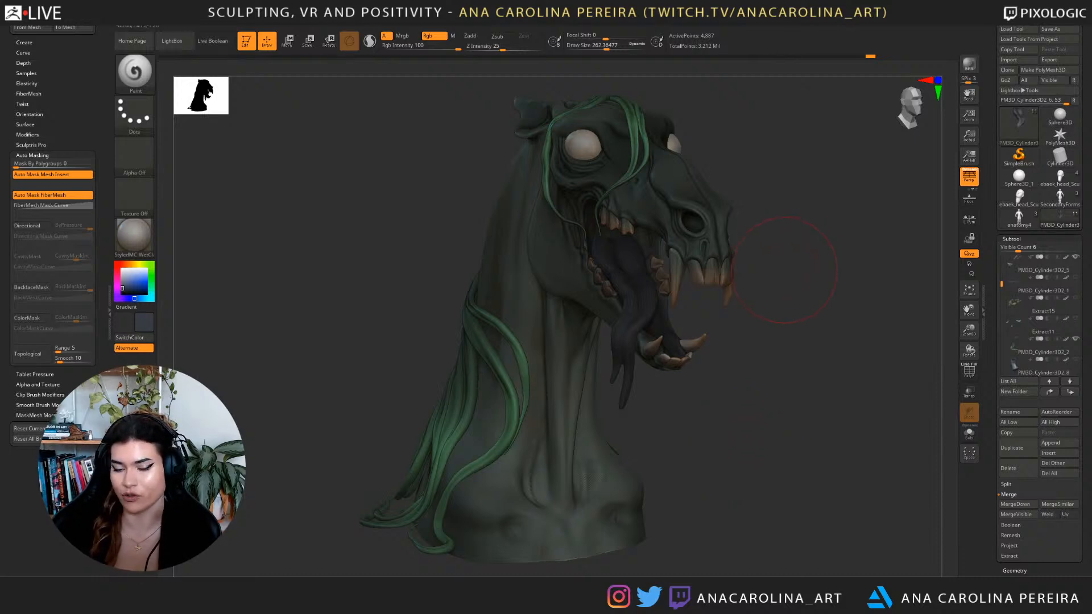
pyautogui.moveTo(774, 406); pyautogui.dragTo(732, 390)
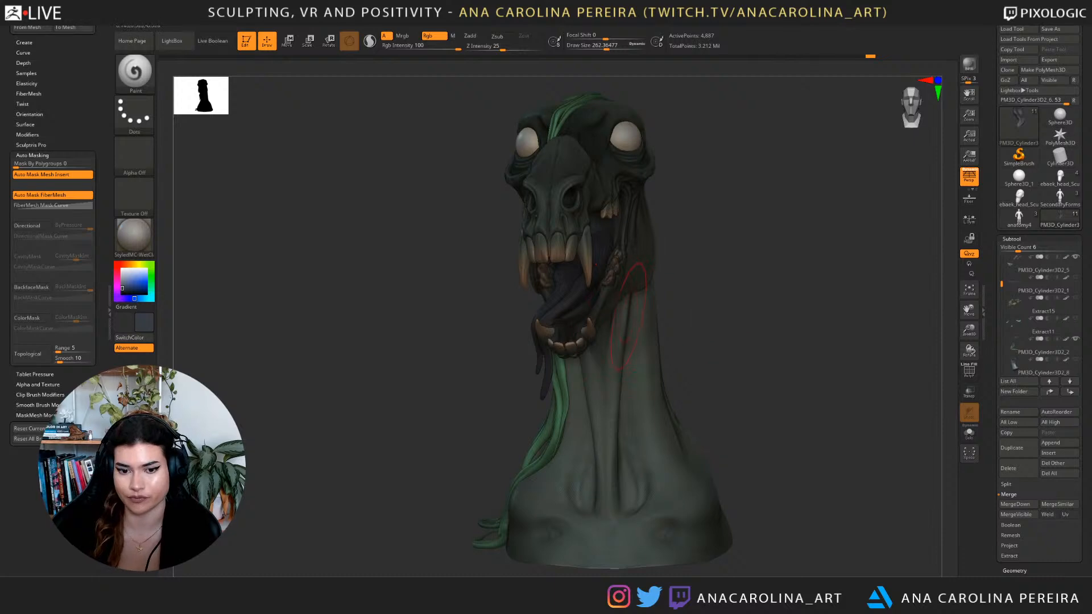
pyautogui.press('v')
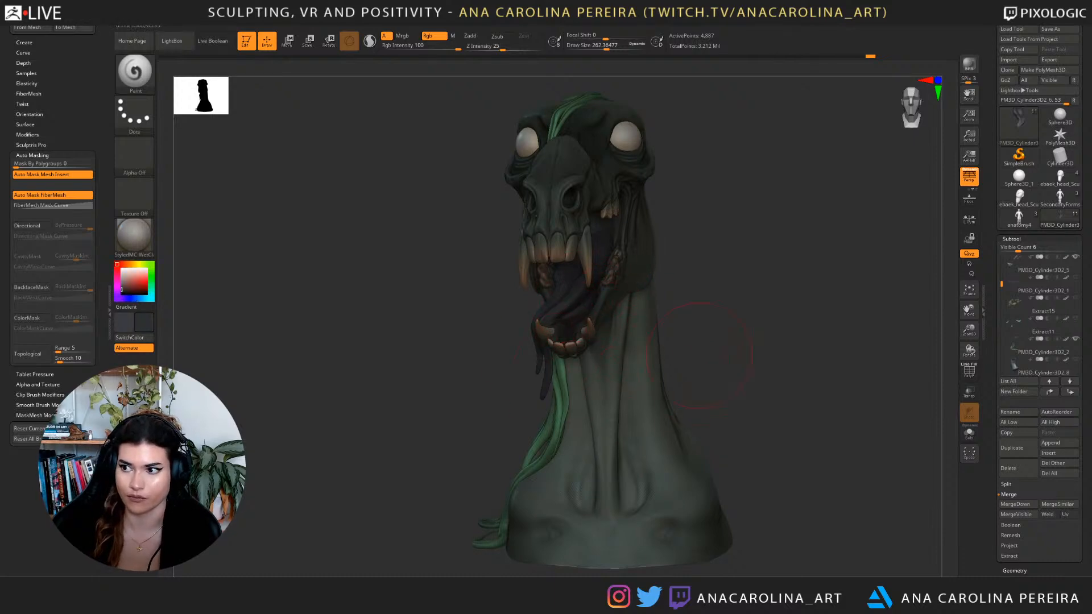
pyautogui.moveTo(691, 368); pyautogui.dragTo(562, 295)
pyautogui.moveTo(527, 343)
pyautogui.mouseDown()
pyautogui.moveTo(682, 450)
pyautogui.moveTo(724, 455)
pyautogui.mouseUp()
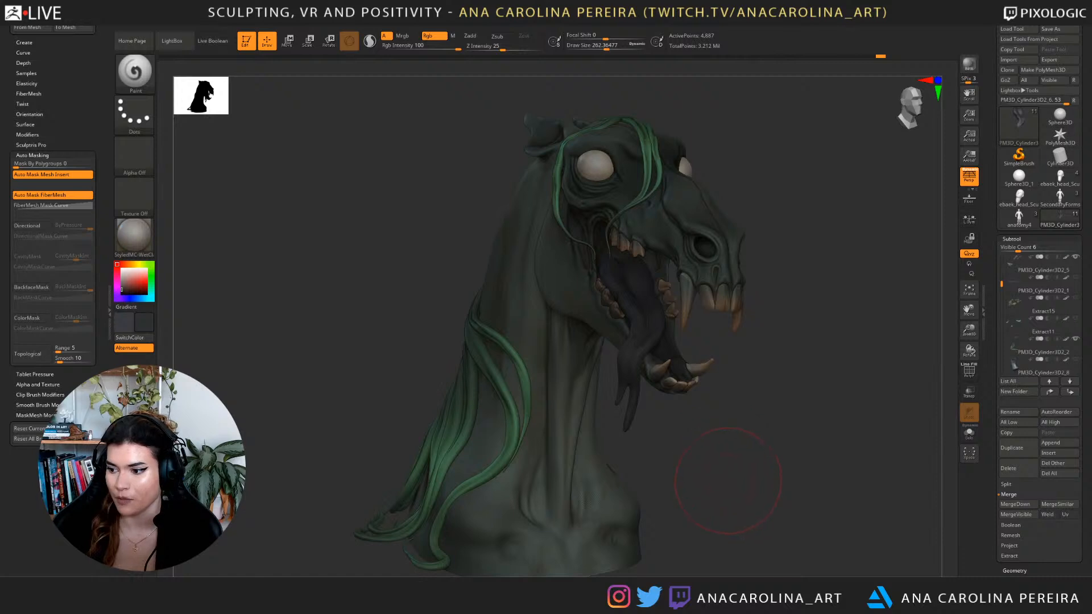
pyautogui.moveTo(721, 471); pyautogui.dragTo(736, 484)
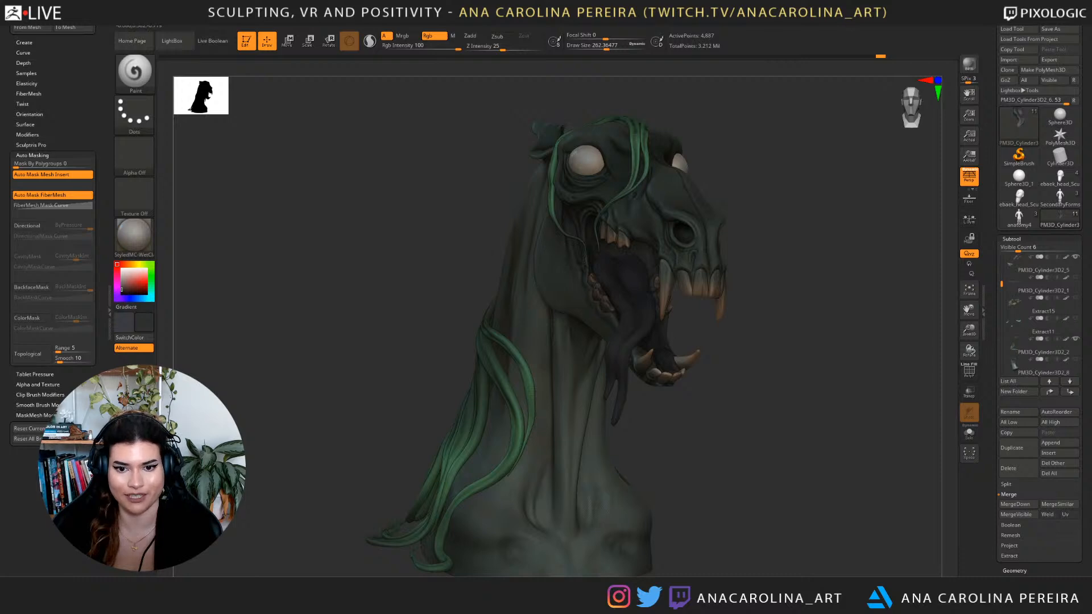
# Switch to the Move brush at about 154 and adjust the tongue's bend over the lower jaw in profile.
pyautogui.moveTo(691, 342)
pyautogui.mouseDown()
pyautogui.moveTo(708, 333)
pyautogui.moveTo(750, 352)
pyautogui.moveTo(705, 310)
pyautogui.moveTo(711, 285)
pyautogui.moveTo(792, 426)
pyautogui.moveTo(813, 410)
pyautogui.moveTo(793, 421)
pyautogui.moveTo(927, 460)
pyautogui.mouseUp()
pyautogui.press('space')
pyautogui.moveTo(910, 460); pyautogui.dragTo(742, 405, button='right')
pyautogui.press('b')
pyautogui.press('m')
pyautogui.press('v')
pyautogui.press('space')
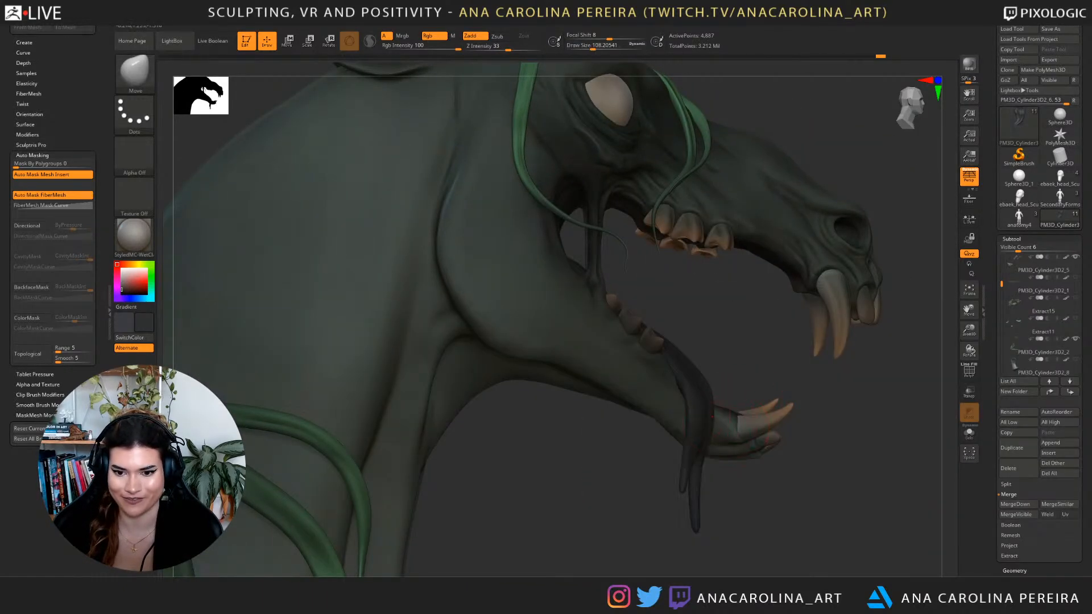
pyautogui.press('space')
pyautogui.moveTo(708, 362); pyautogui.dragTo(715, 363)
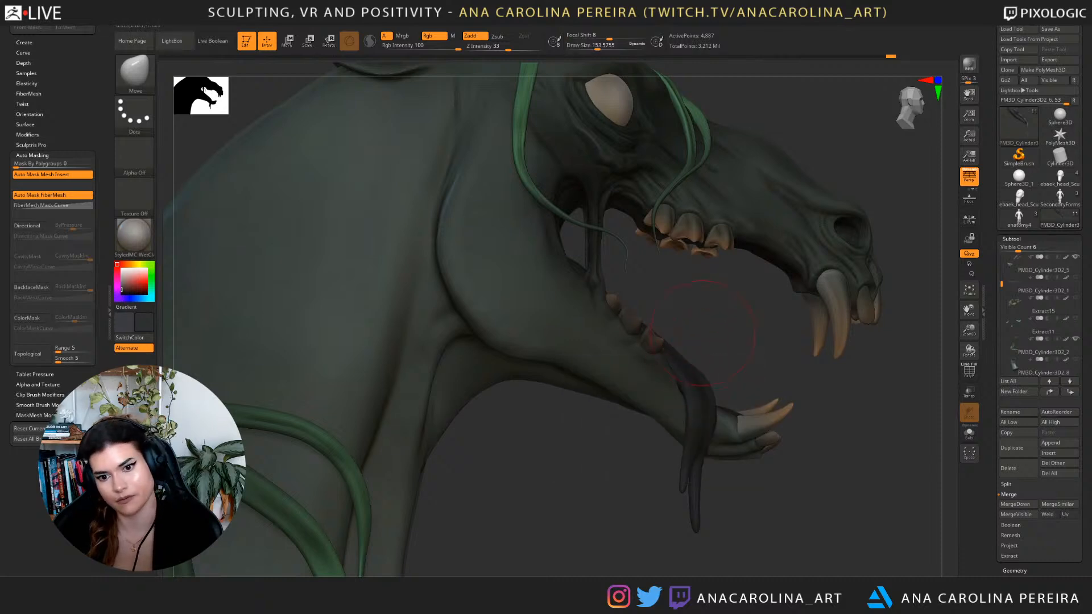
pyautogui.moveTo(699, 337); pyautogui.dragTo(704, 331, button='right')
# Enlarge the Move brush to about 324 and reposition the tongue's upper part above the lower molars.
pyautogui.press('space')
pyautogui.click(701, 332)
pyautogui.press('space')
pyautogui.moveTo(673, 304); pyautogui.dragTo(677, 304)
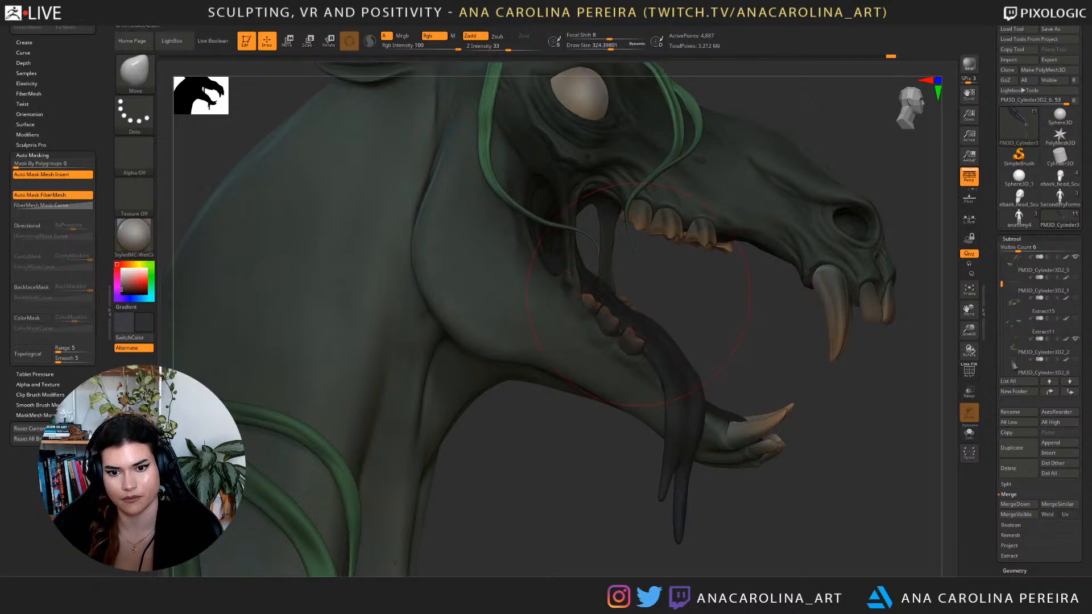
pyautogui.moveTo(630, 331); pyautogui.dragTo(654, 334, button='right')
# Reduce the Move brush to about 172 and reshape the tongue between the molars from the opposite side.
pyautogui.moveTo(865, 376); pyautogui.dragTo(512, 391, button='right')
pyautogui.press('space')
pyautogui.moveTo(361, 322); pyautogui.dragTo(353, 324)
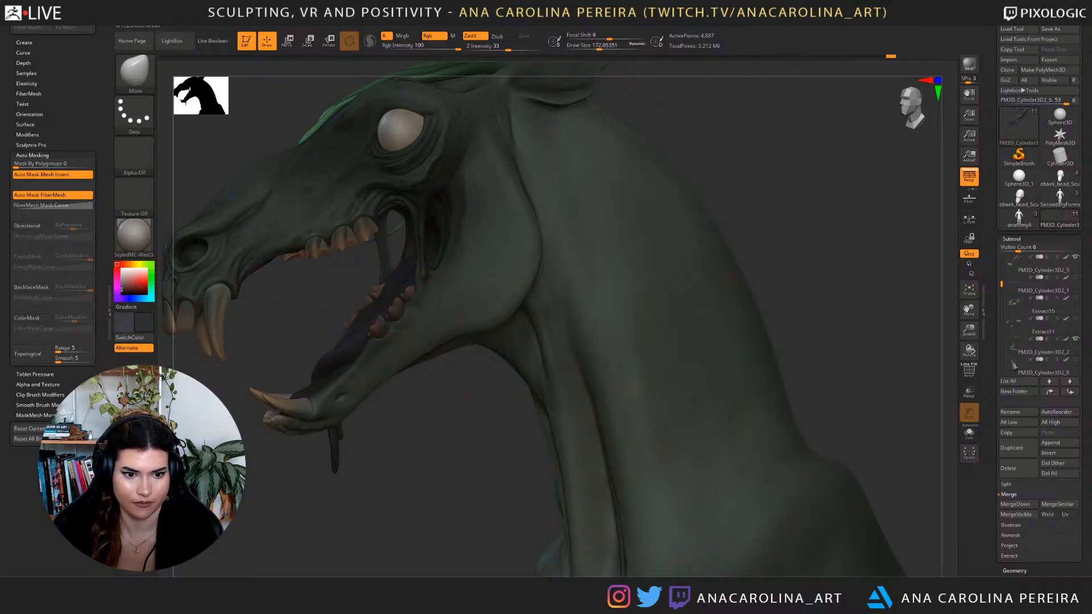
pyautogui.moveTo(403, 402); pyautogui.dragTo(472, 401, button='right')
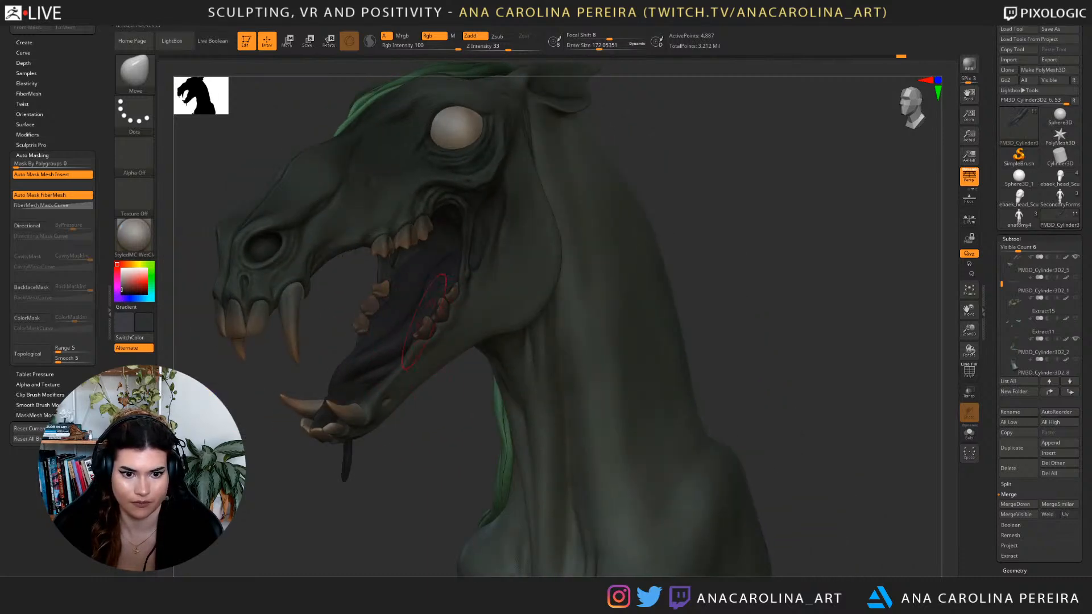
pyautogui.press('space')
pyautogui.moveTo(430, 310); pyautogui.dragTo(423, 311)
pyautogui.moveTo(456, 398)
pyautogui.mouseDown(button='right')
pyautogui.moveTo(382, 386)
pyautogui.moveTo(476, 382)
pyautogui.mouseUp(button='right')
# Set the Move brush to about 182 and adjust the tongue's root at the back of the mouth.
pyautogui.press('space')
pyautogui.moveTo(503, 326); pyautogui.dragTo(539, 310)
pyautogui.press('space')
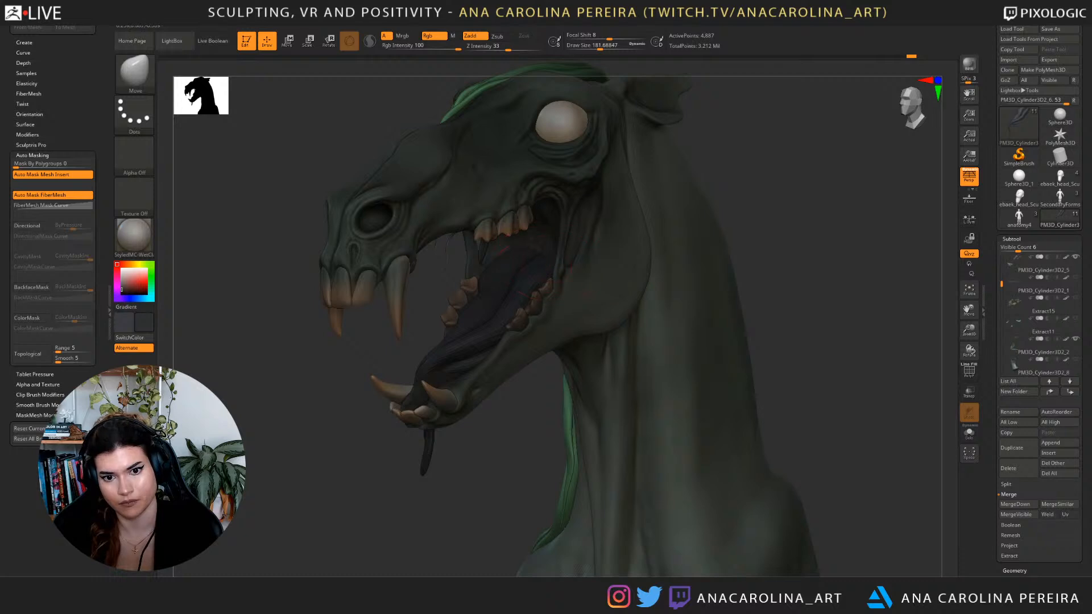
pyautogui.moveTo(484, 415)
pyautogui.mouseDown(button='right')
pyautogui.moveTo(565, 414)
pyautogui.moveTo(731, 366)
pyautogui.moveTo(703, 321)
pyautogui.mouseUp(button='right')
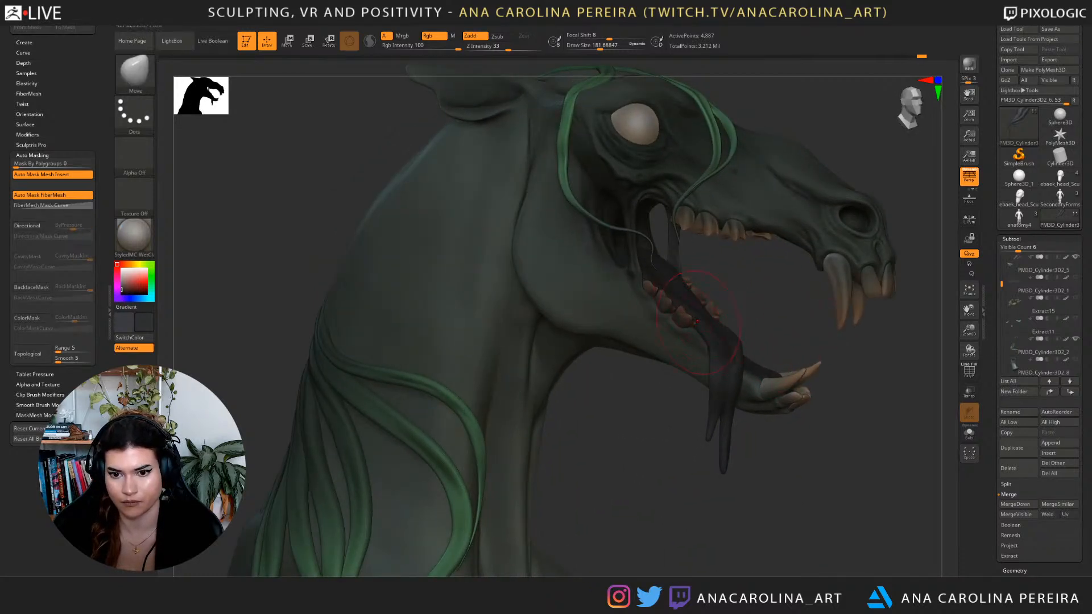
# Refine the tongue along the lower molars with the Move brush at about 172 and inspect it from both sides.
pyautogui.press('space')
pyautogui.moveTo(709, 314); pyautogui.dragTo(705, 314)
pyautogui.moveTo(706, 314)
pyautogui.mouseDown(button='right')
pyautogui.moveTo(725, 313)
pyautogui.moveTo(661, 323)
pyautogui.mouseUp(button='right')
pyautogui.press('space')
pyautogui.moveTo(627, 286); pyautogui.dragTo(631, 286)
pyautogui.moveTo(711, 307); pyautogui.dragTo(472, 307, button='right')
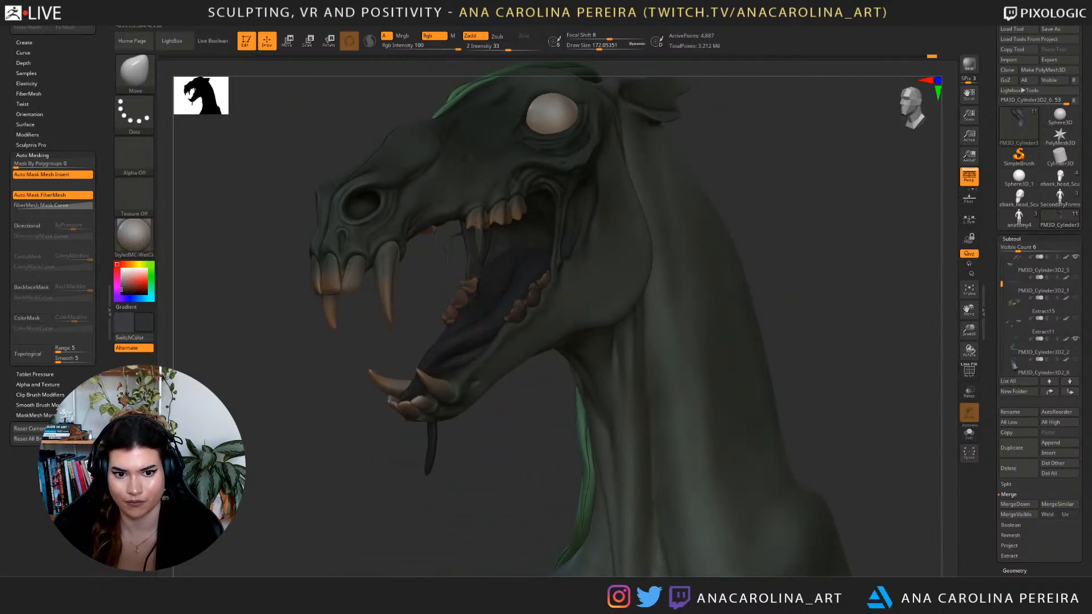
pyautogui.moveTo(481, 282)
pyautogui.mouseDown(button='right')
pyautogui.moveTo(731, 487)
pyautogui.moveTo(709, 484)
pyautogui.moveTo(768, 487)
pyautogui.moveTo(637, 483)
pyautogui.moveTo(740, 484)
pyautogui.mouseUp(button='right')
pyautogui.keyDown('alt'); pyautogui.moveTo(807, 473); pyautogui.dragTo(815, 517, button='right'); pyautogui.keyUp('alt')
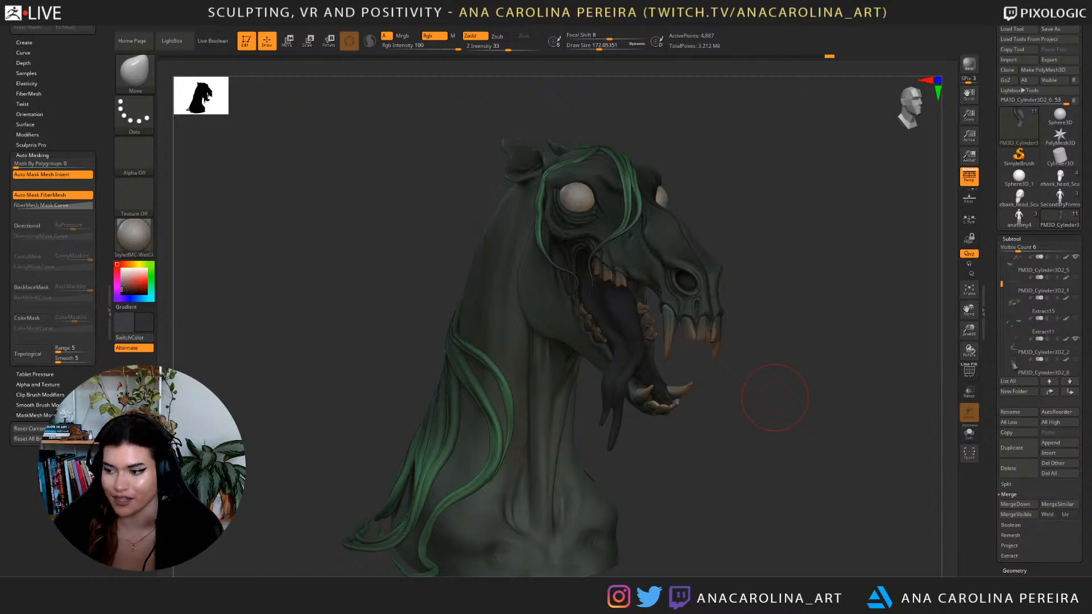
# Divide the tongue's geometry once to reach subdivision level 2.
pyautogui.moveTo(775, 398); pyautogui.dragTo(950, 329)
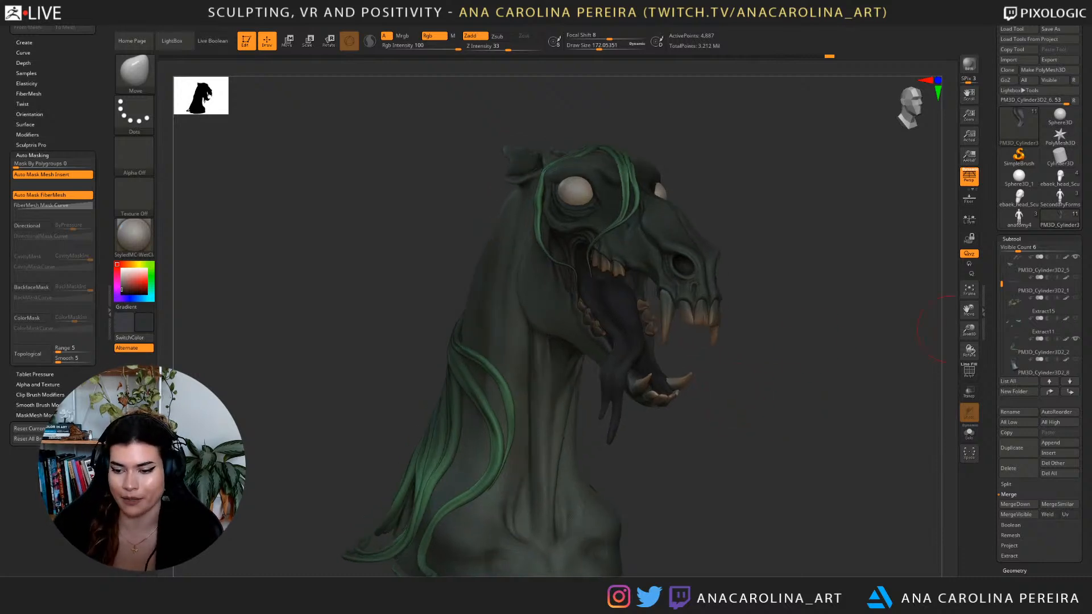
pyautogui.click(1015, 571)
pyautogui.click(1015, 325)
pyautogui.keyDown('alt'); pyautogui.moveTo(944, 433); pyautogui.dragTo(956, 505); pyautogui.keyUp('alt')
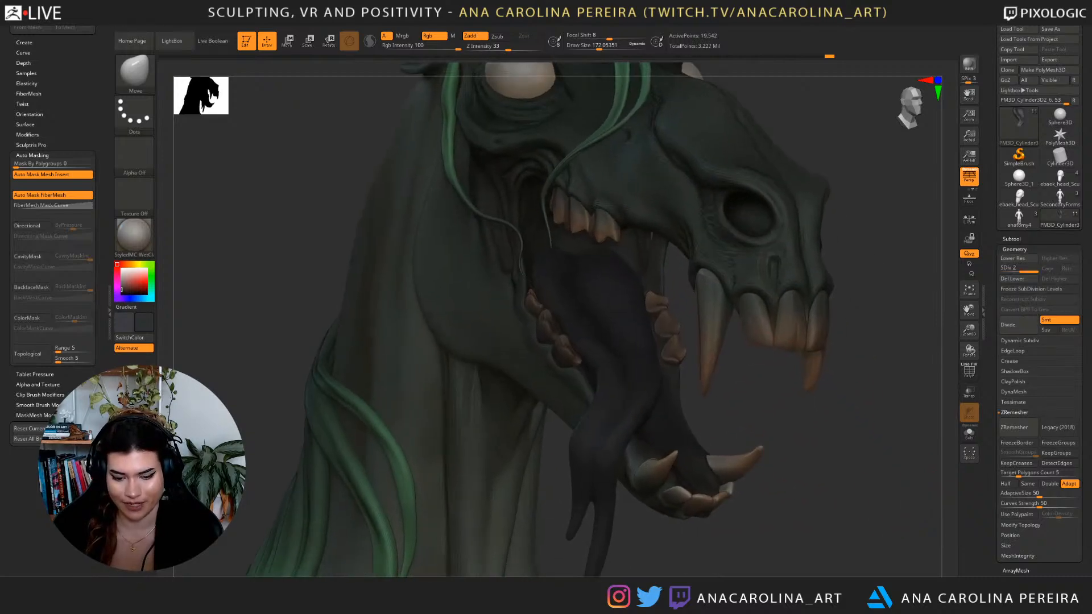
# Carve creases along the tongue's upper surface and bend with the DamStandard brush at draw size 112.
pyautogui.press('b')
pyautogui.press('d')
pyautogui.press('s')
pyautogui.press('space')
pyautogui.moveTo(606, 250); pyautogui.dragTo(599, 250)
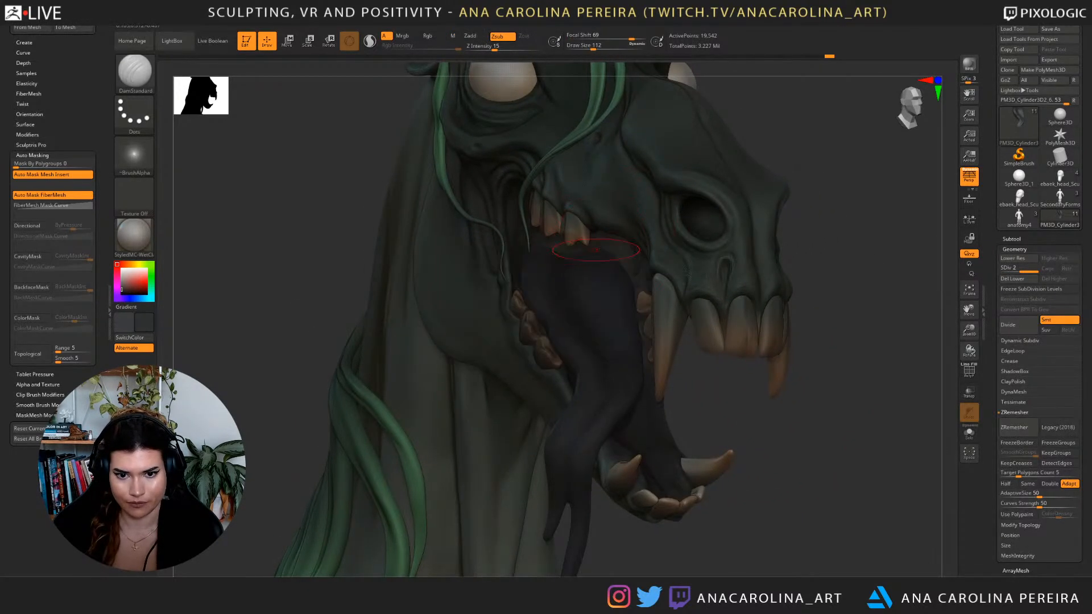
pyautogui.moveTo(575, 287); pyautogui.dragTo(589, 319)
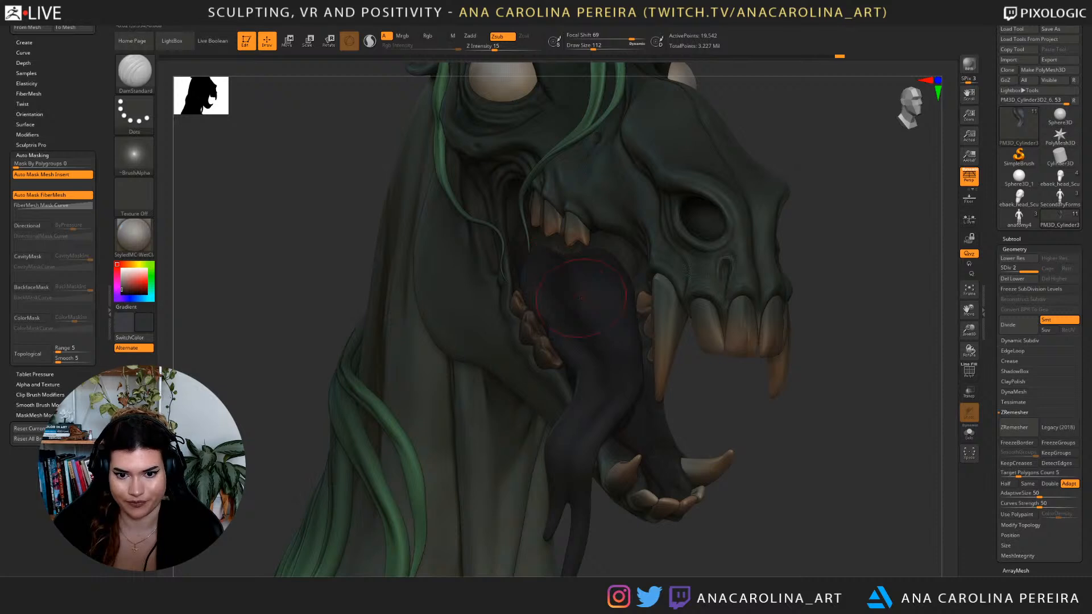
pyautogui.moveTo(580, 365); pyautogui.dragTo(684, 395, button='right')
pyautogui.moveTo(669, 397); pyautogui.dragTo(649, 445)
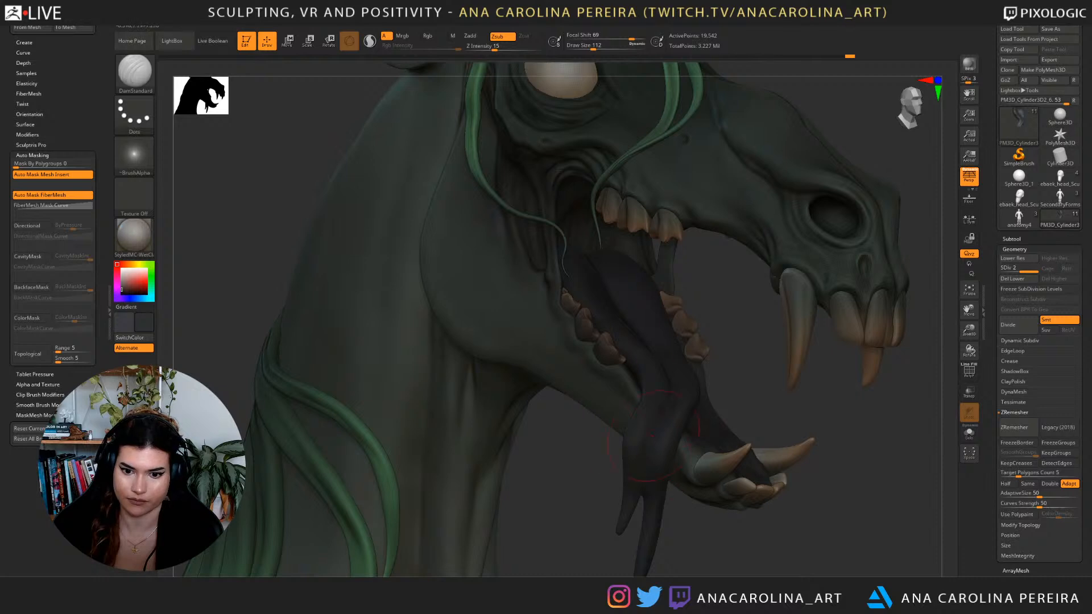
pyautogui.moveTo(654, 364); pyautogui.dragTo(663, 404)
# Carve DamStandard folds along the tongue from the opposite side, from the lower fangs up to its root.
pyautogui.moveTo(663, 404); pyautogui.dragTo(433, 394, button='right')
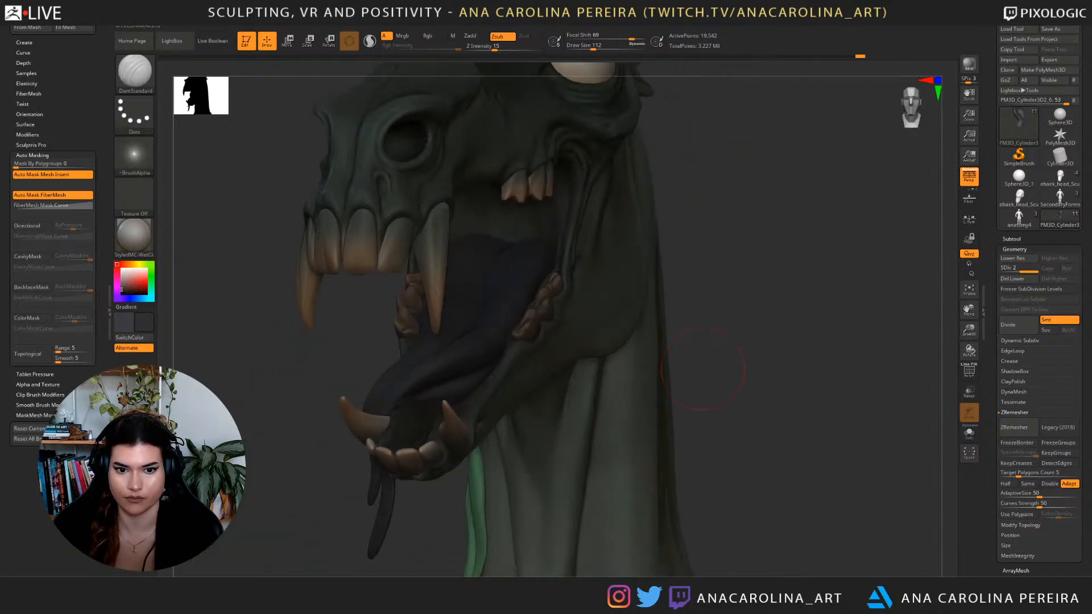
pyautogui.moveTo(744, 366); pyautogui.dragTo(738, 399, button='right')
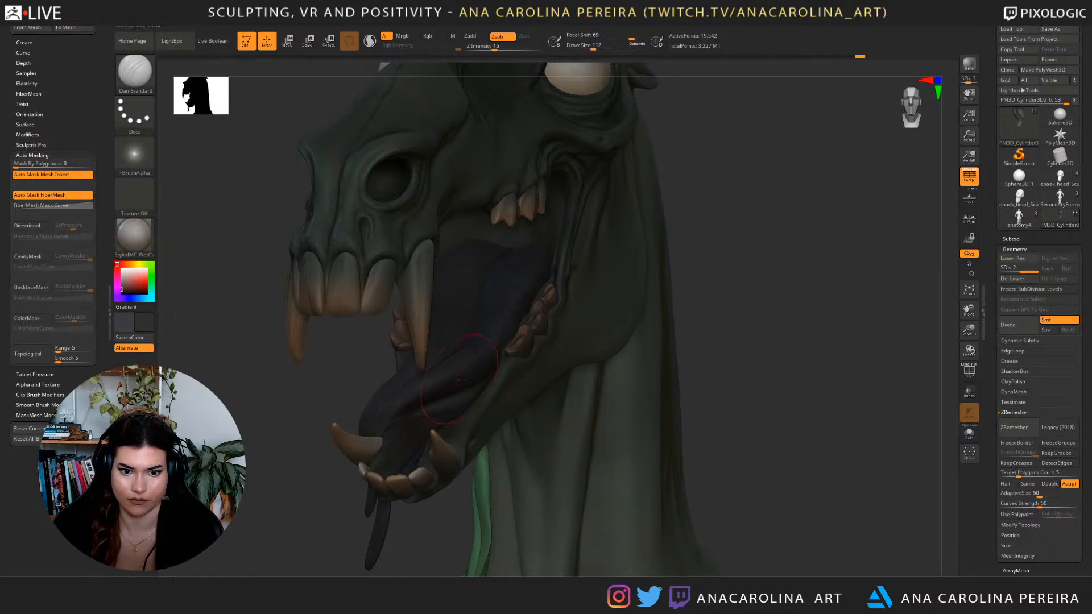
pyautogui.moveTo(433, 411); pyautogui.dragTo(389, 391)
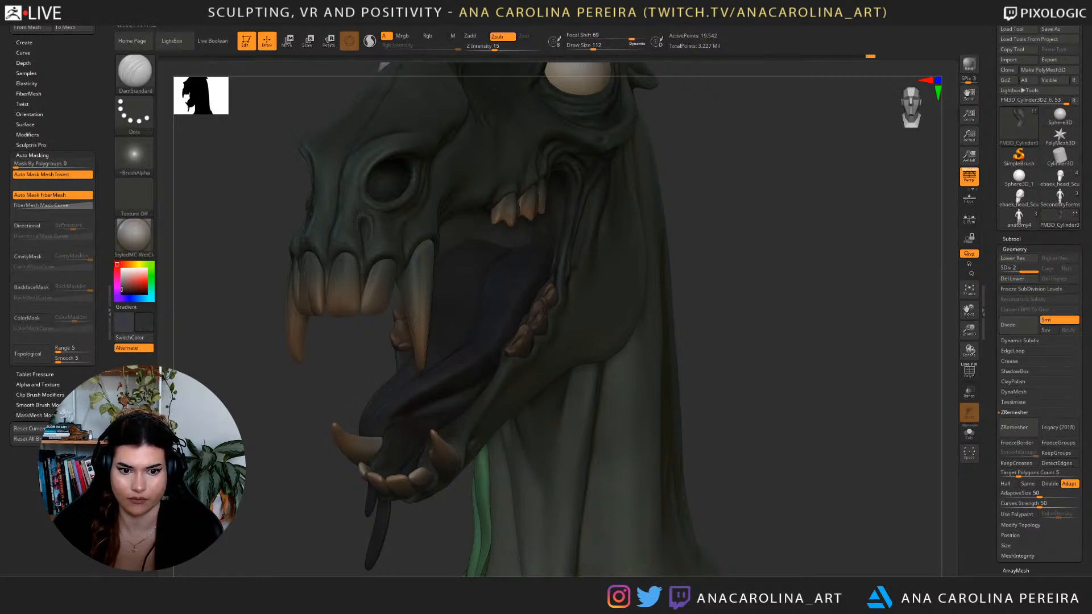
pyautogui.moveTo(380, 417); pyautogui.dragTo(467, 379, button='right')
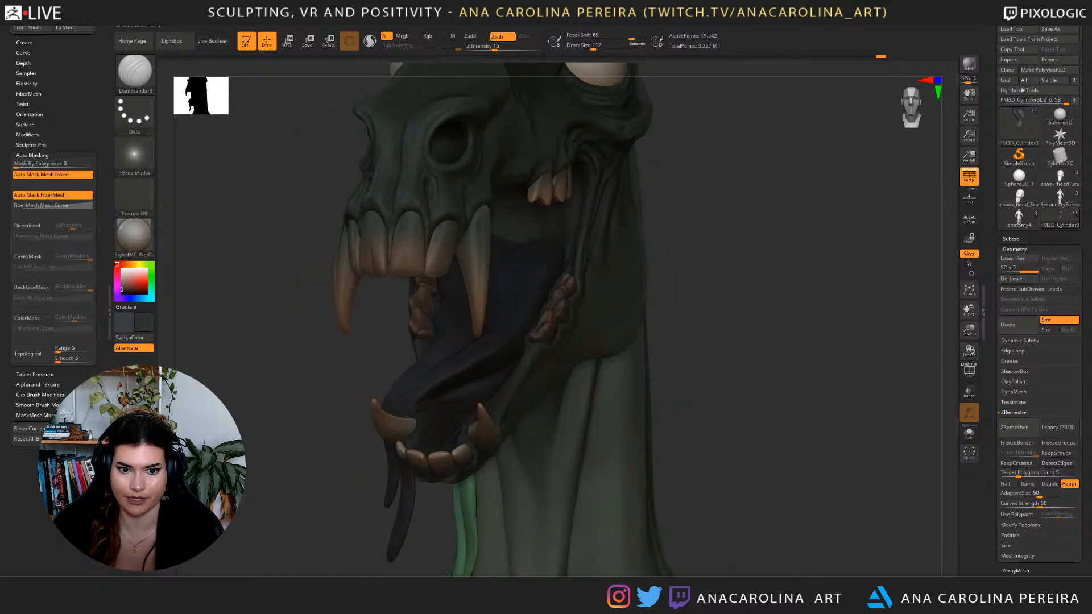
pyautogui.moveTo(529, 304); pyautogui.dragTo(497, 271, button='right')
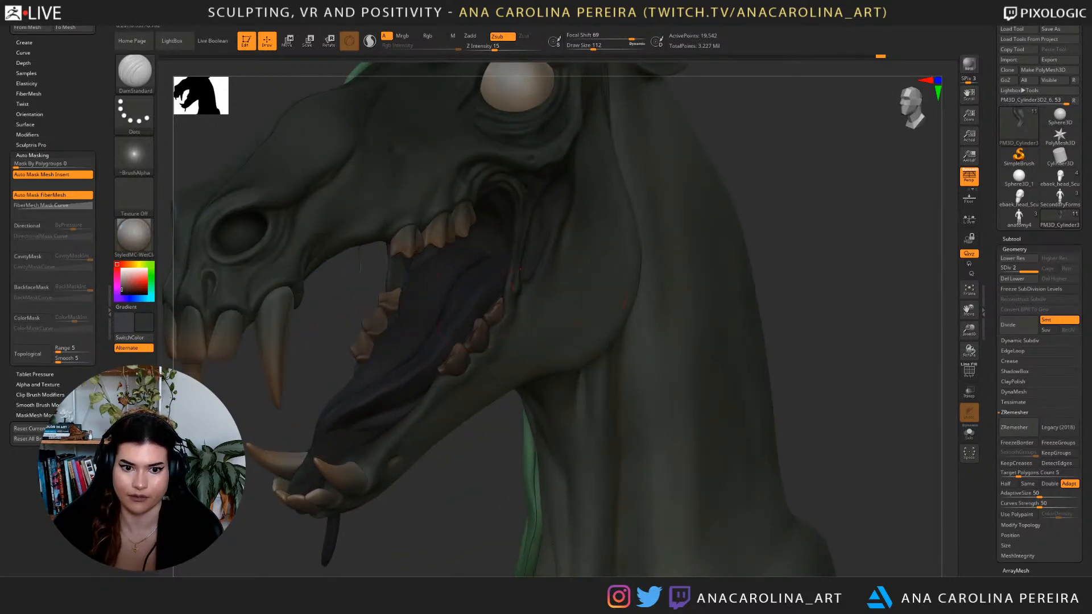
pyautogui.moveTo(497, 272); pyautogui.dragTo(508, 267)
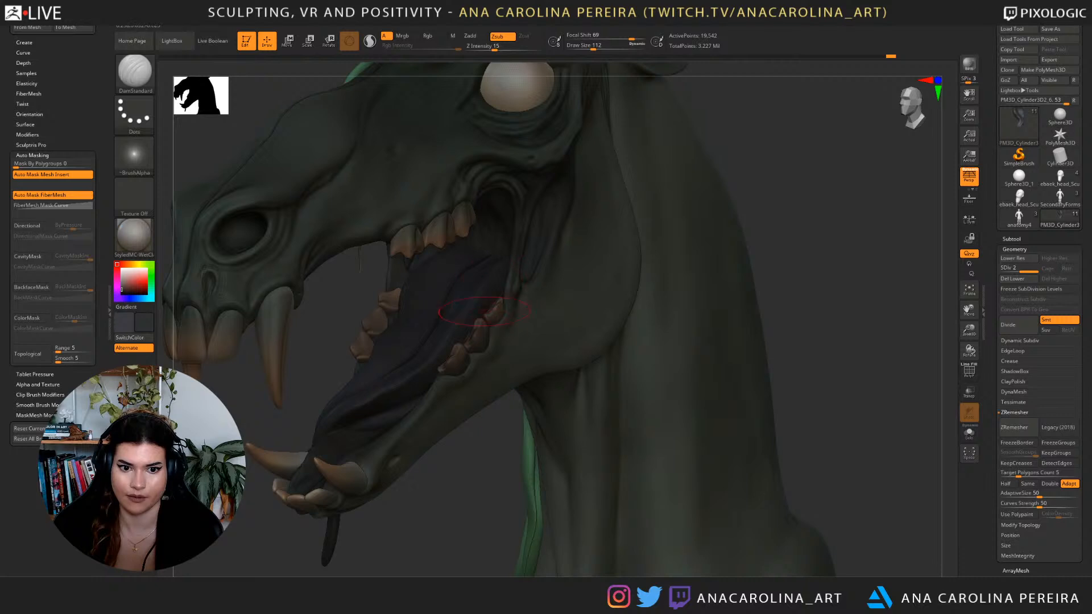
# Set DamStandard to intensity 22 and draw size about 83, and deepen the folds towards the tongue's bend.
pyautogui.press('space')
pyautogui.click(465, 357)
pyautogui.press('space')
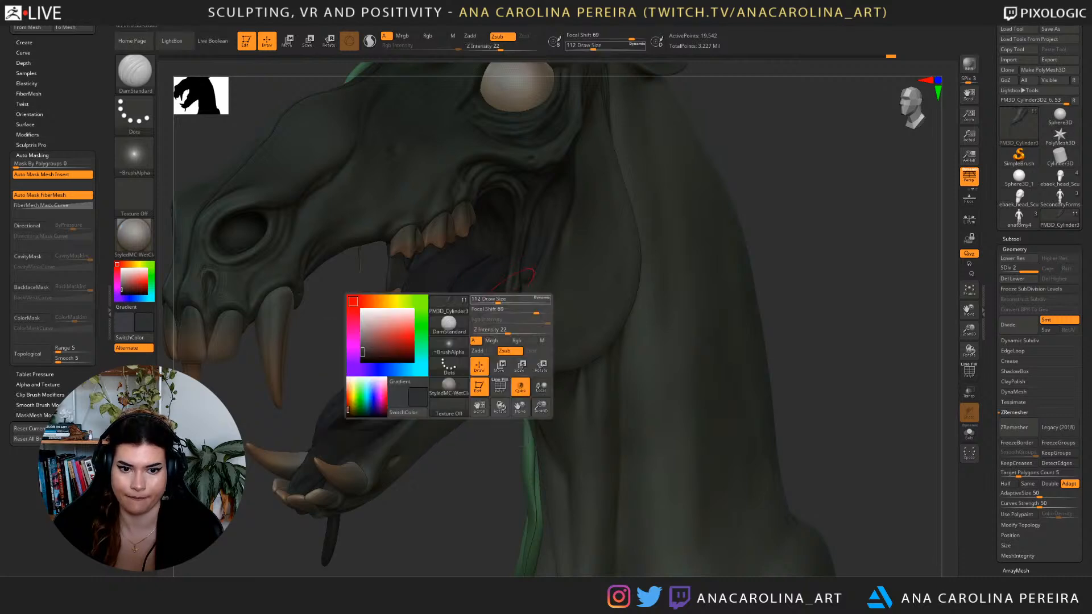
pyautogui.click(493, 308)
pyautogui.moveTo(510, 290); pyautogui.dragTo(515, 285)
pyautogui.moveTo(432, 358); pyautogui.dragTo(470, 371, button='right')
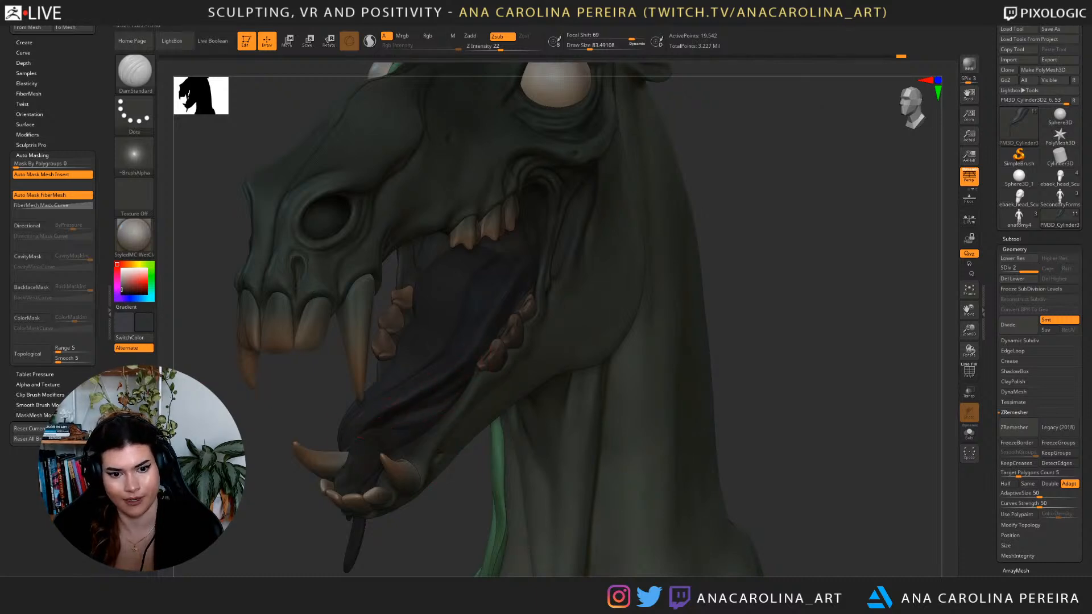
pyautogui.moveTo(367, 426); pyautogui.dragTo(360, 398)
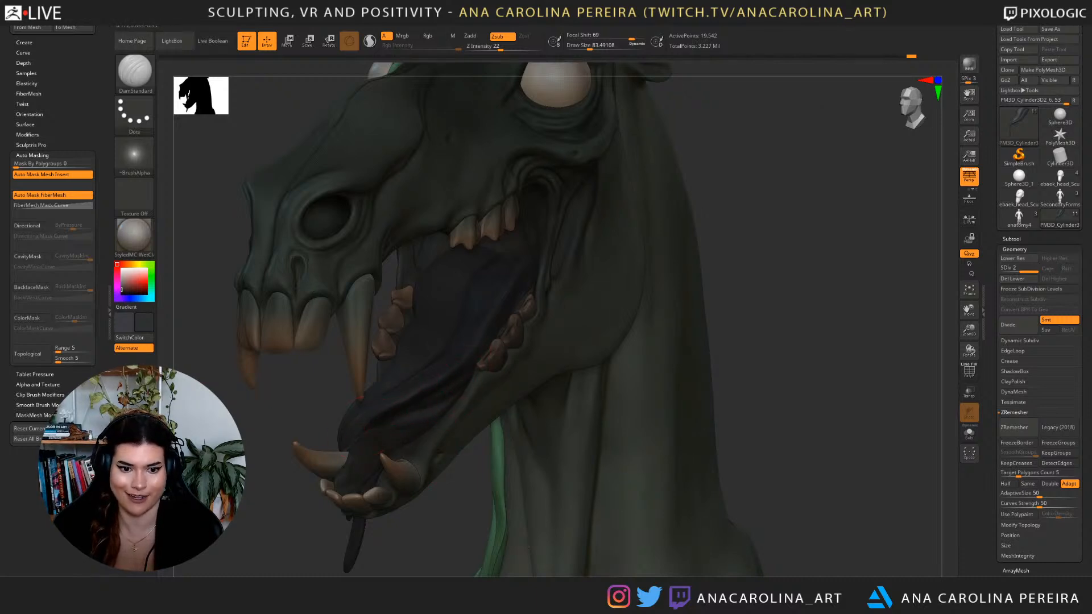
# Refine the tongue's creases between the lower molars with DamStandard, checking them from the front and both sides.
pyautogui.moveTo(448, 443); pyautogui.dragTo(495, 443, button='right')
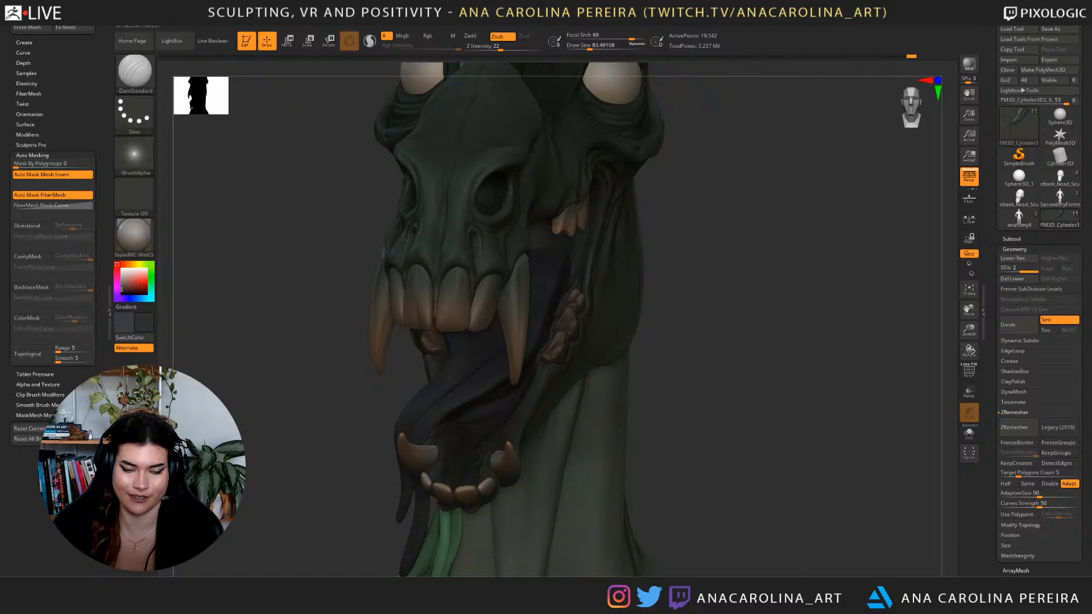
pyautogui.moveTo(657, 378); pyautogui.dragTo(622, 364, button='right')
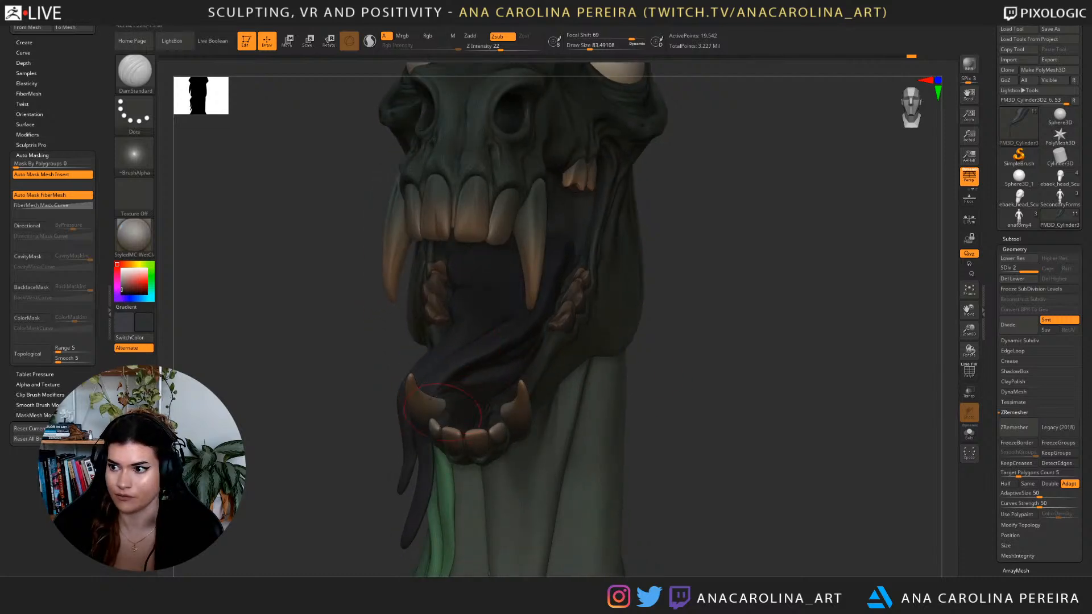
pyautogui.moveTo(692, 350); pyautogui.dragTo(626, 349, button='right')
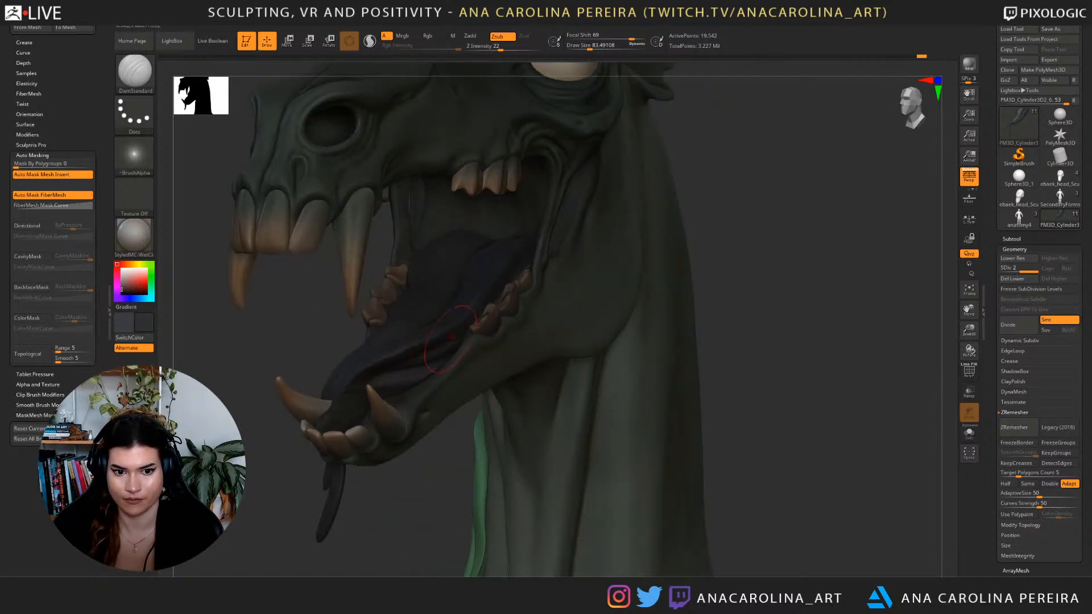
pyautogui.moveTo(506, 298); pyautogui.dragTo(693, 260, button='right')
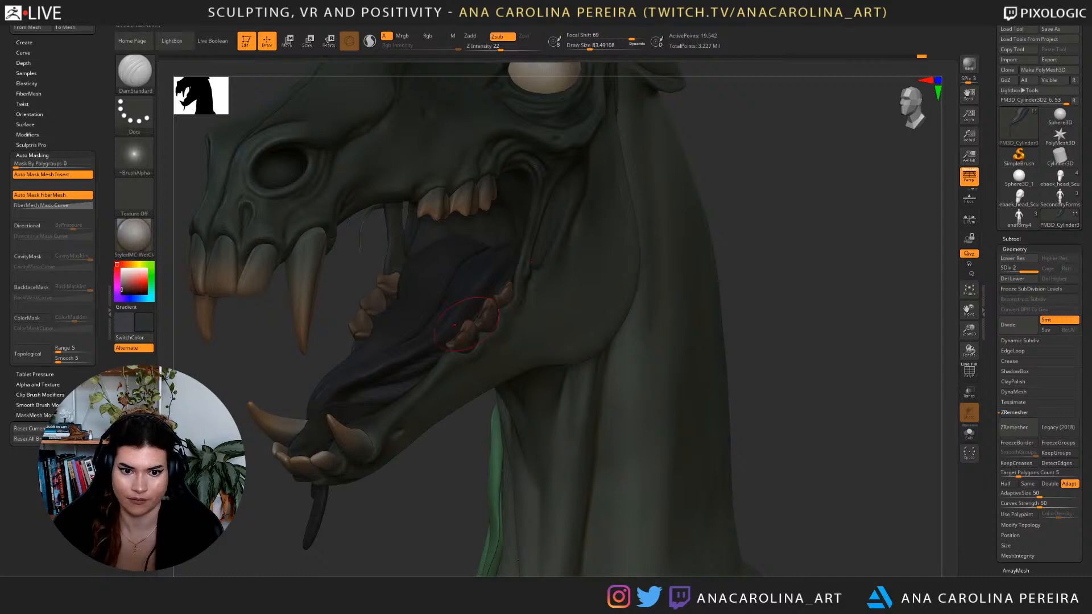
pyautogui.moveTo(561, 229); pyautogui.dragTo(779, 219, button='right')
pyautogui.moveTo(780, 219)
pyautogui.keyDown('ctrl'); pyautogui.mouseDown(button='right')
pyautogui.moveTo(785, 318)
pyautogui.moveTo(763, 341)
pyautogui.moveTo(776, 354)
pyautogui.moveTo(842, 359)
pyautogui.mouseUp(button='right'); pyautogui.keyUp('ctrl')
# Adjust the tongue's shape above the lower front teeth with the Move brush at draw size about 83.
pyautogui.press('b')
pyautogui.press('m')
pyautogui.press('v')
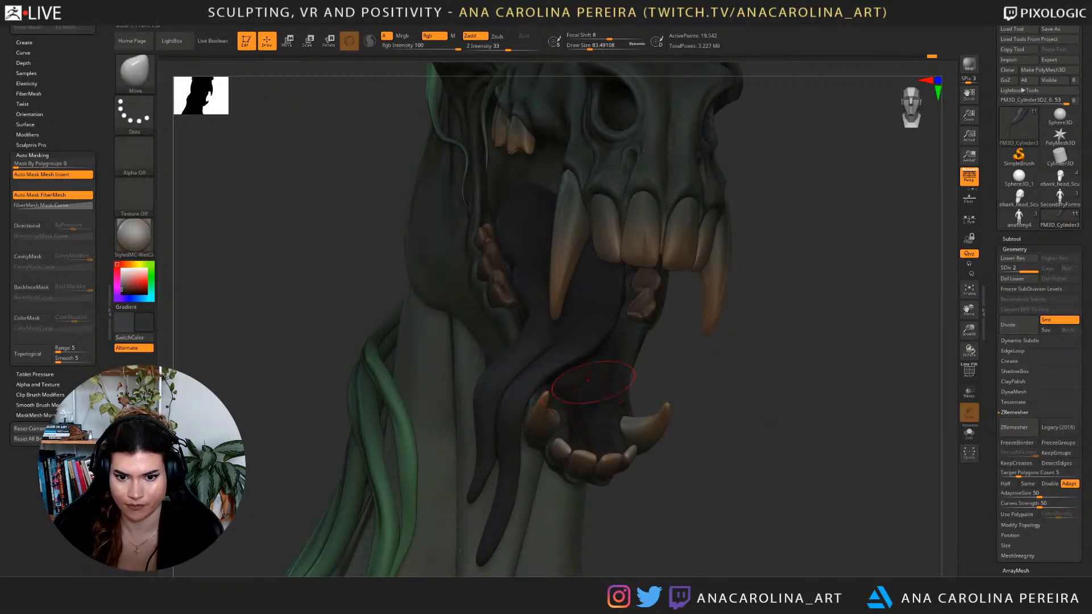
pyautogui.press('shift')
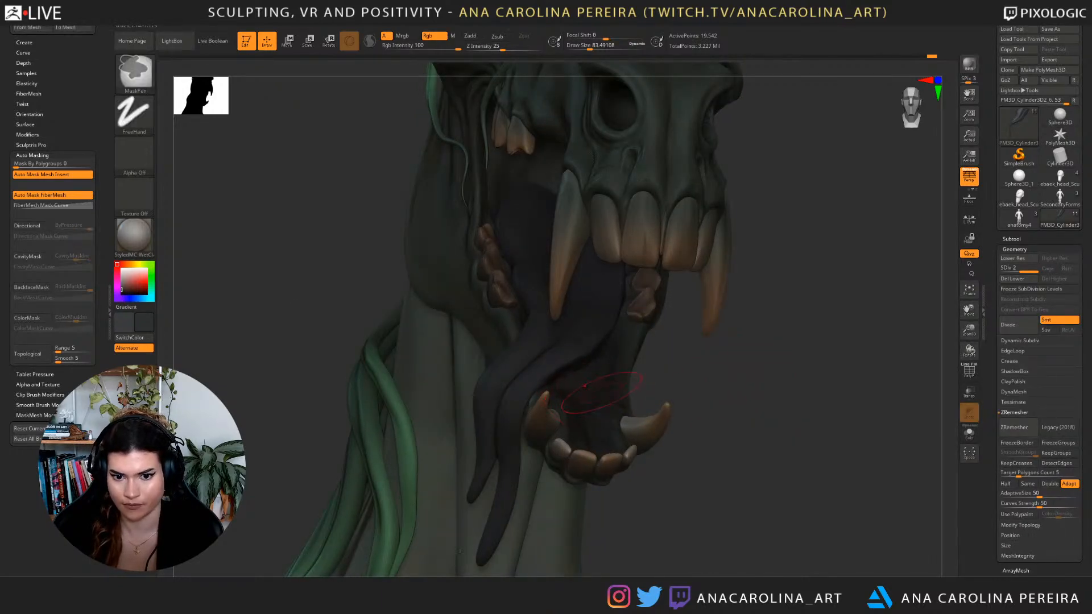
pyautogui.moveTo(810, 364)
pyautogui.mouseDown(button='right')
pyautogui.moveTo(666, 358)
pyautogui.moveTo(717, 359)
pyautogui.mouseUp(button='right')
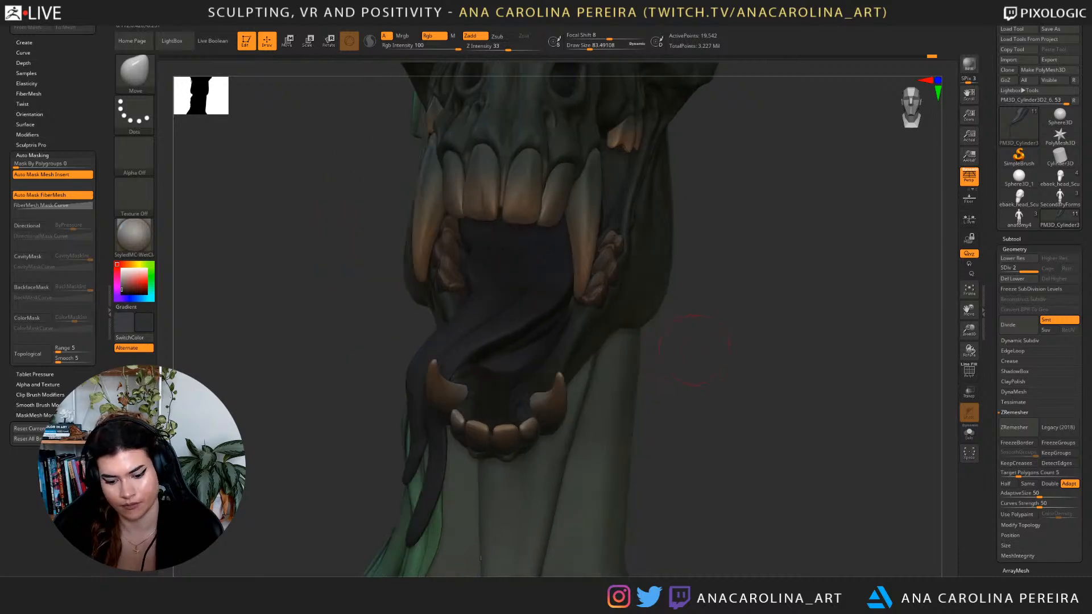
# Swell the tongue's folds behind the lower fangs with the Inflat brush at intensity 10.
pyautogui.press('b')
pyautogui.press('i')
pyautogui.press('n')
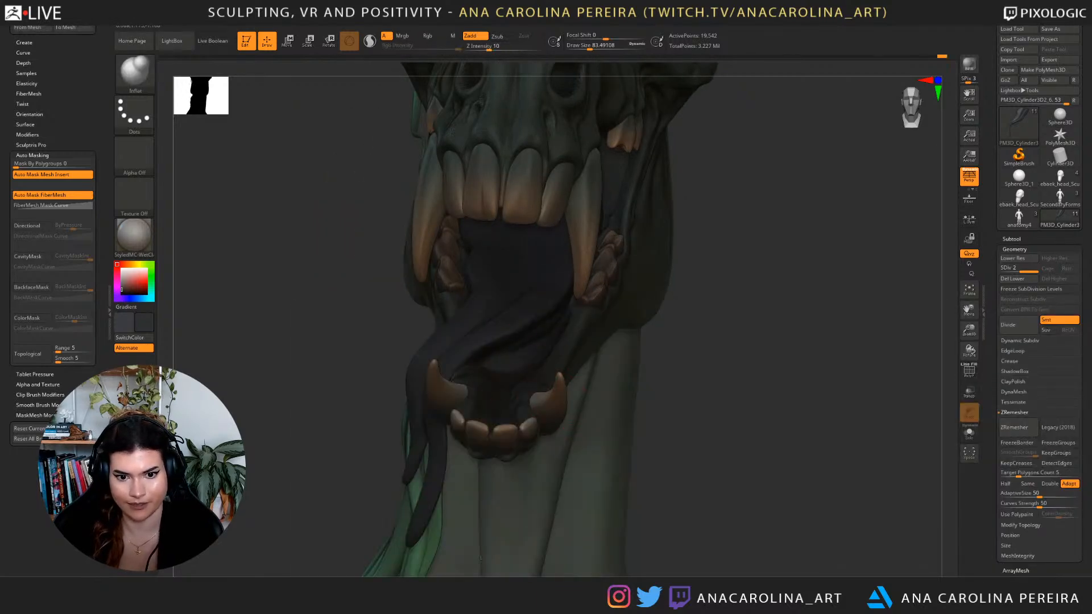
pyautogui.moveTo(723, 370); pyautogui.dragTo(703, 358, button='right')
pyautogui.keyDown('ctrl'); pyautogui.moveTo(751, 319); pyautogui.dragTo(686, 449, button='right'); pyautogui.keyUp('ctrl')
# Build up the tongue's lower folds with ClayBuildup at draw size about 49, undoing the last stroke.
pyautogui.press('b')
pyautogui.press('c')
pyautogui.press('b')
pyautogui.moveTo(432, 393)
pyautogui.mouseDown(button='right')
pyautogui.moveTo(467, 392)
pyautogui.moveTo(552, 330)
pyautogui.mouseUp(button='right')
pyautogui.press('space')
pyautogui.moveTo(552, 330); pyautogui.dragTo(544, 341)
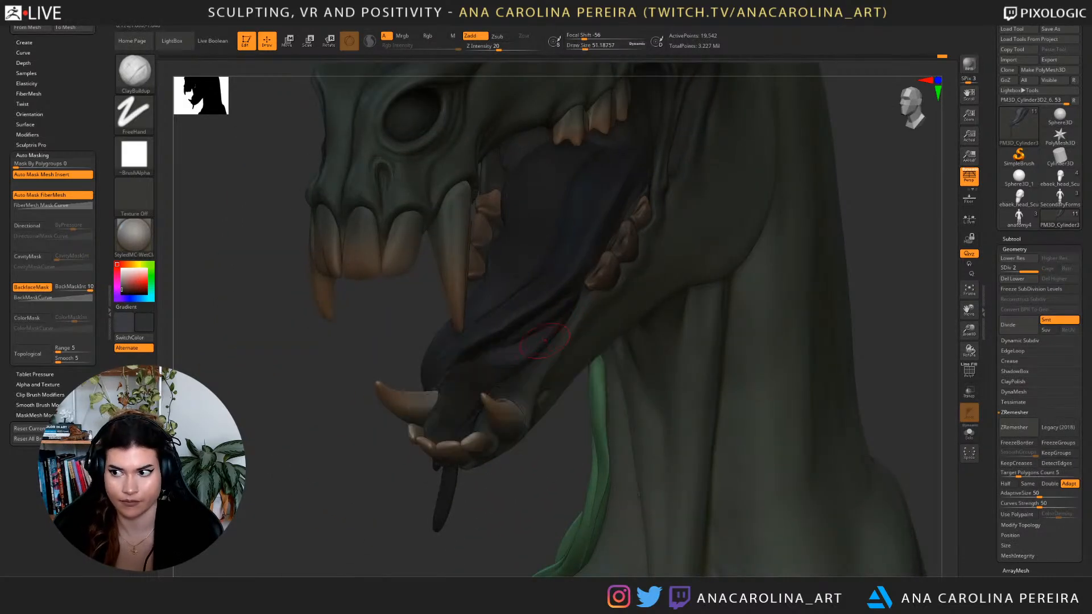
pyautogui.press('space')
pyautogui.click(525, 357)
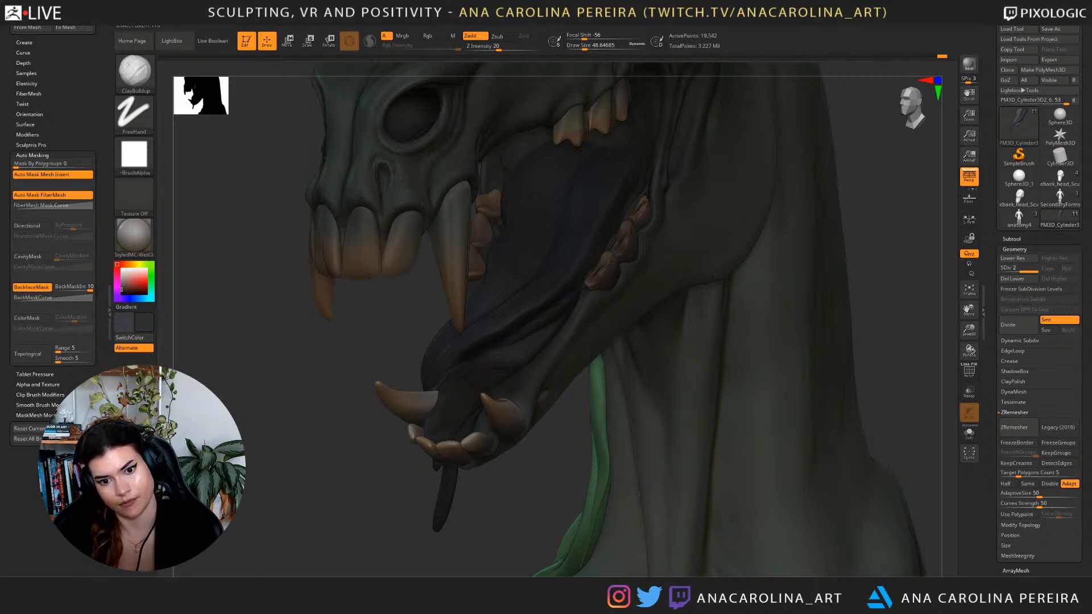
pyautogui.hotkey('ctrl', 'z')
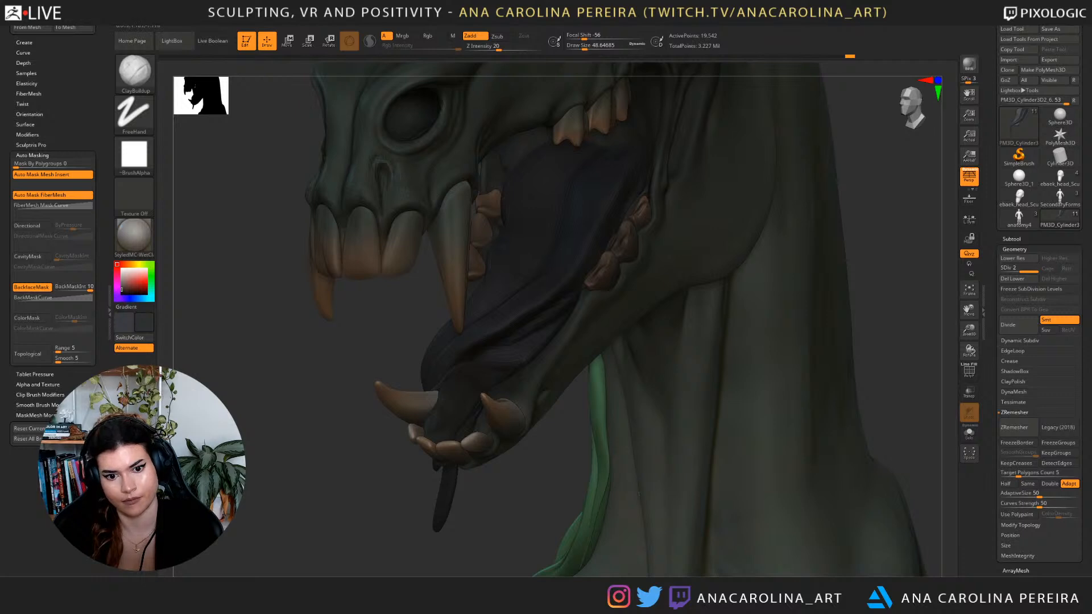
# Carve finer creases between the folds at the tongue's bend with DamStandard at draw size about 49.
pyautogui.press('b')
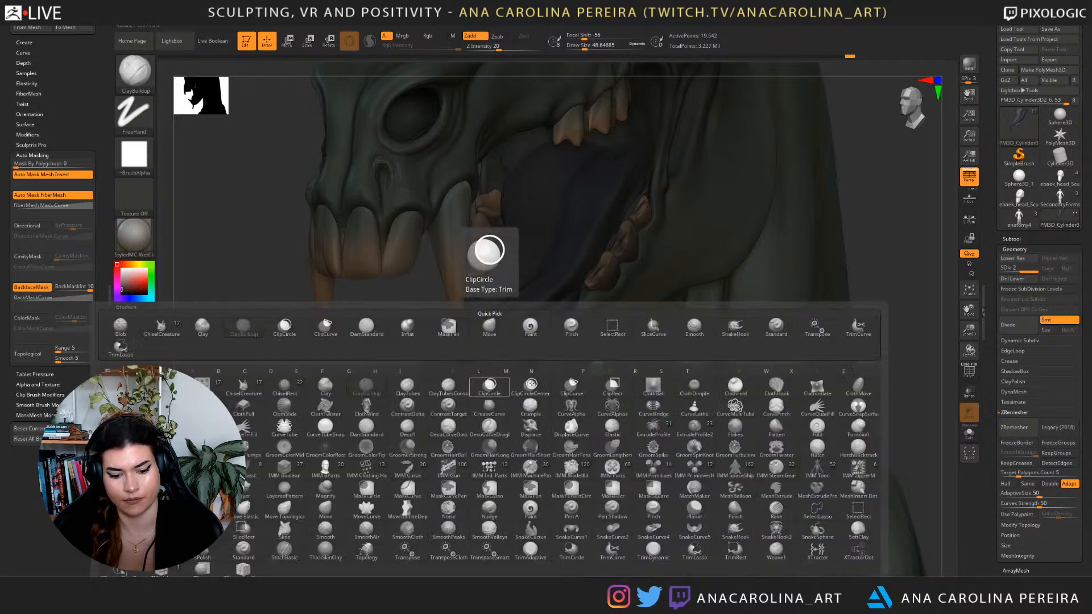
pyautogui.press('d')
pyautogui.press('s')
pyautogui.moveTo(490, 336); pyautogui.dragTo(504, 306, button='right')
pyautogui.moveTo(475, 332); pyautogui.dragTo(457, 350)
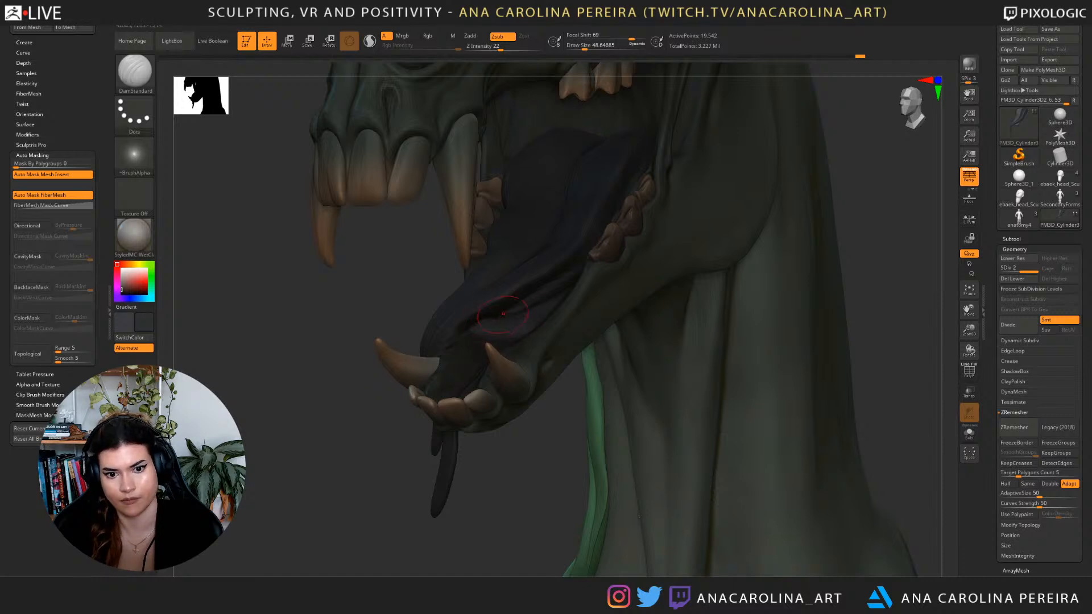
pyautogui.moveTo(509, 314); pyautogui.dragTo(515, 290)
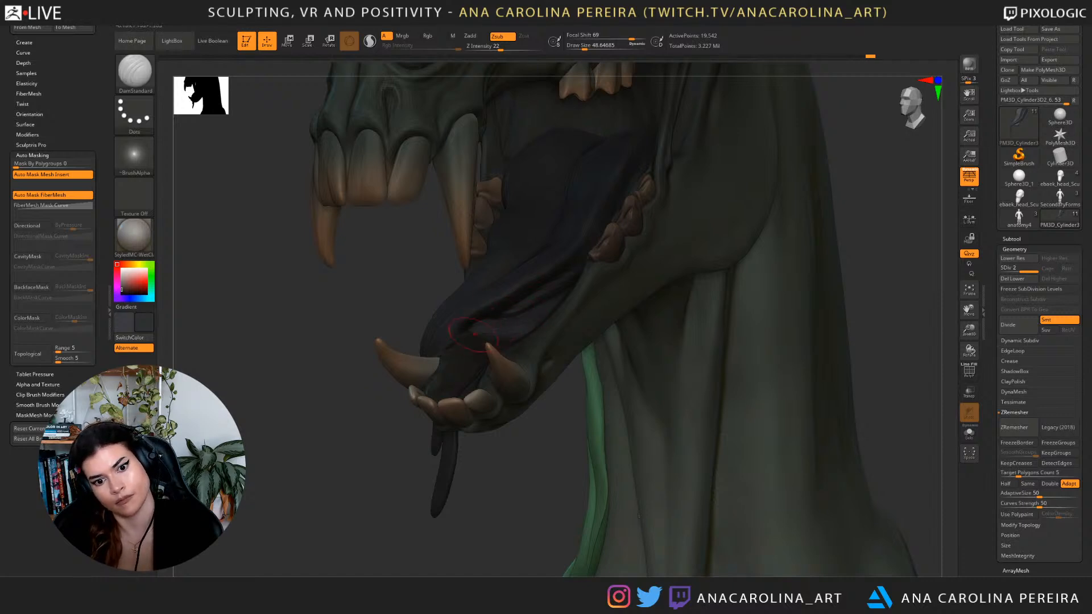
# Enlarge DamStandard to about 77 and then 108, carve the tongue's broad upper surface, and check it from the front.
pyautogui.moveTo(467, 356)
pyautogui.mouseDown(button='right')
pyautogui.moveTo(482, 488)
pyautogui.moveTo(406, 516)
pyautogui.mouseUp(button='right')
pyautogui.press('space')
pyautogui.moveTo(521, 422); pyautogui.dragTo(528, 421)
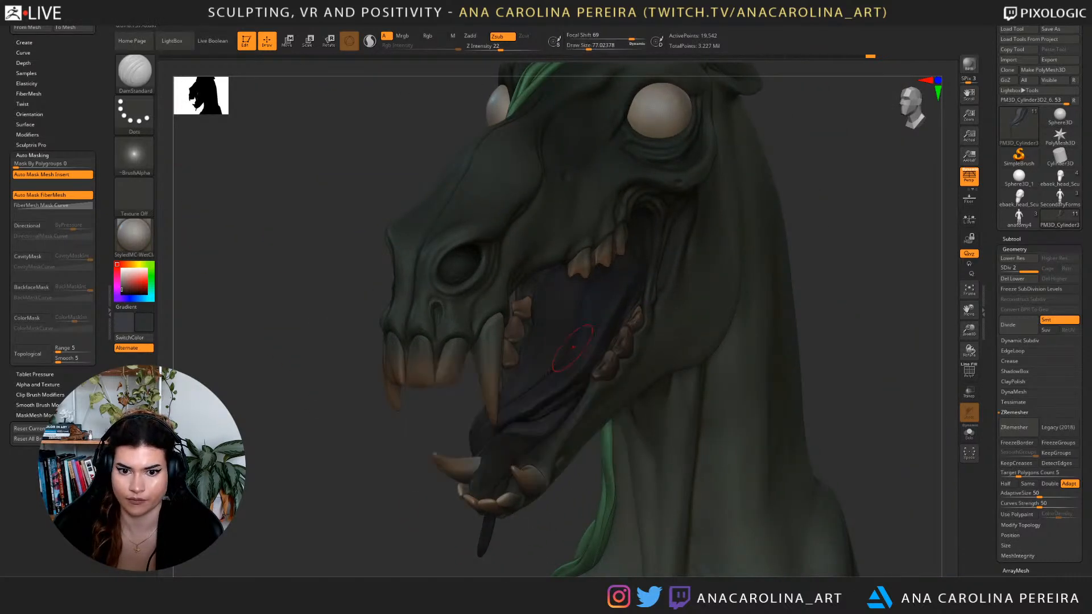
pyautogui.press('space')
pyautogui.moveTo(629, 267); pyautogui.dragTo(635, 267)
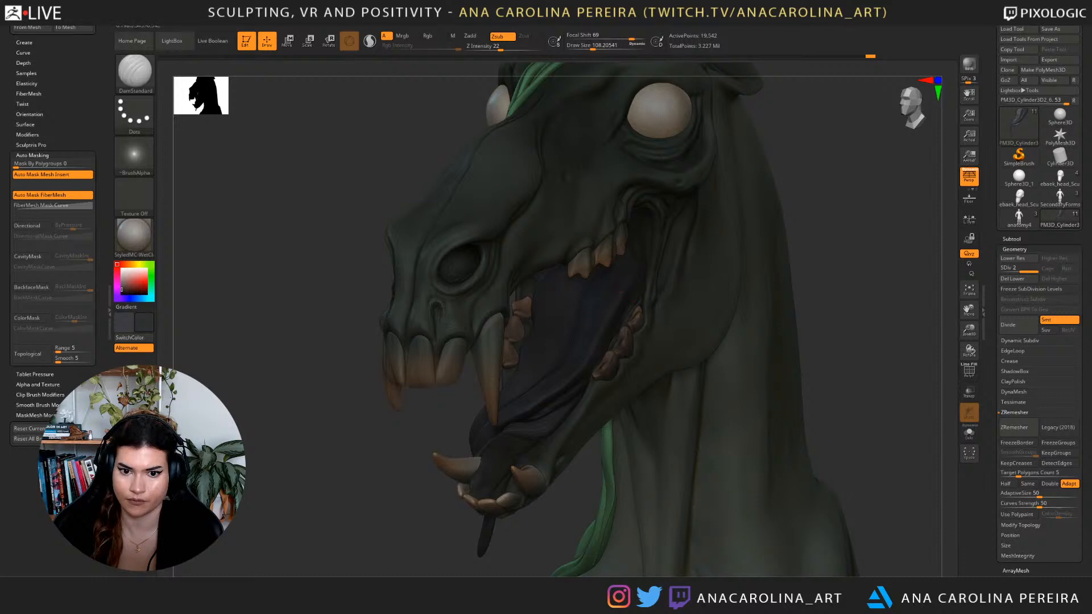
pyautogui.moveTo(341, 364); pyautogui.dragTo(377, 361, button='right')
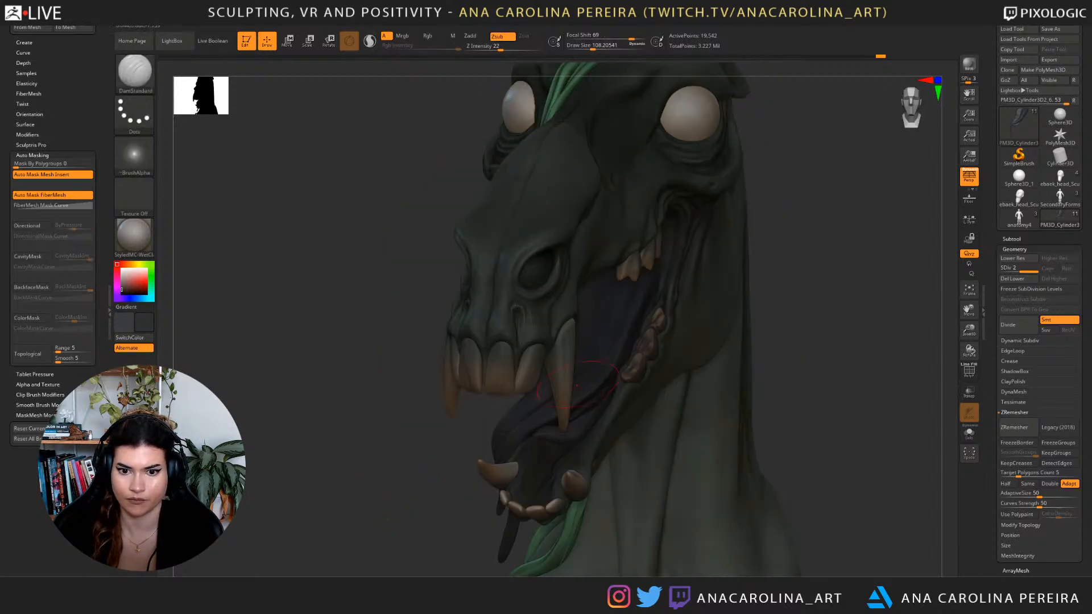
pyautogui.moveTo(386, 519); pyautogui.dragTo(442, 515, button='right')
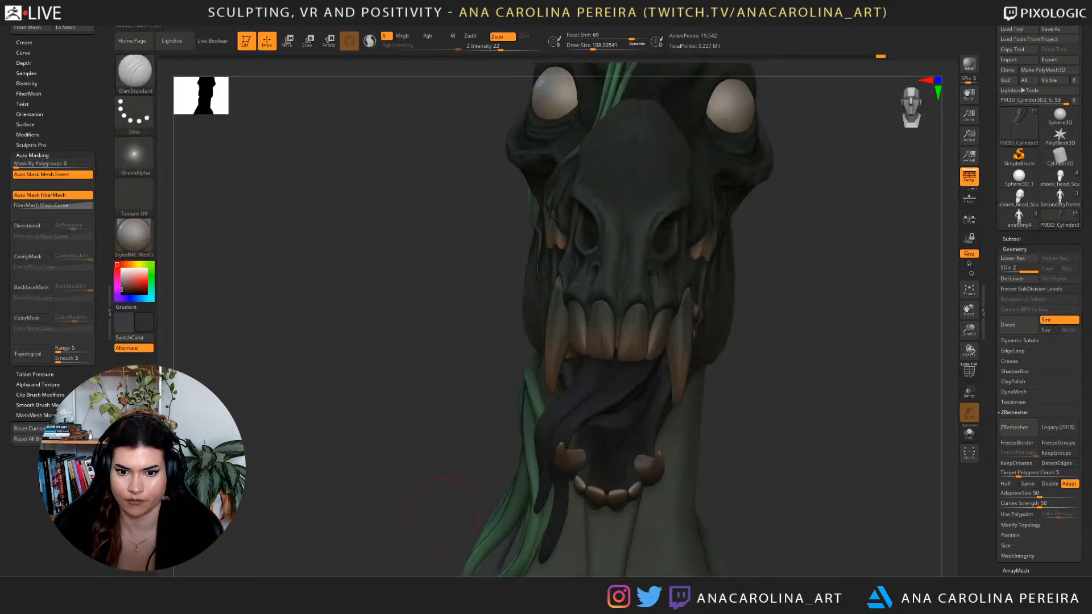
pyautogui.moveTo(717, 431); pyautogui.dragTo(738, 389, button='right')
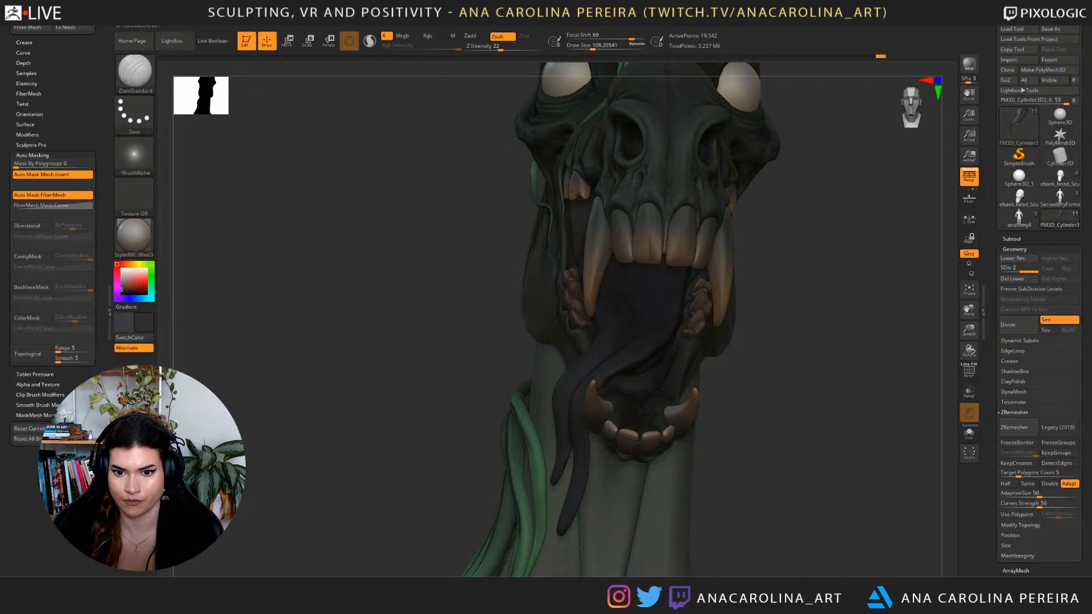
pyautogui.moveTo(772, 430); pyautogui.dragTo(776, 426, button='right')
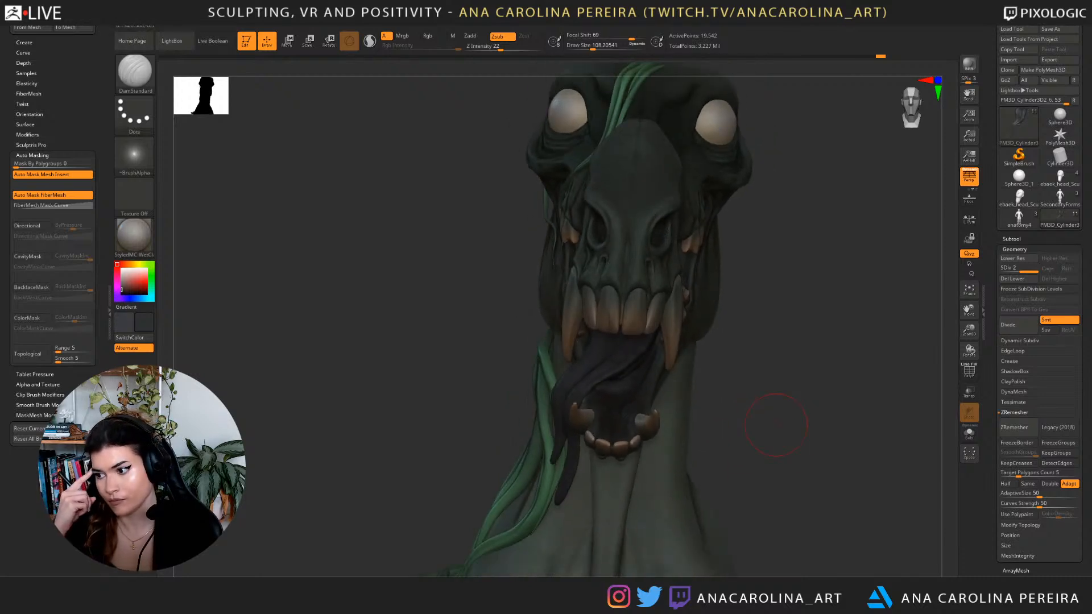
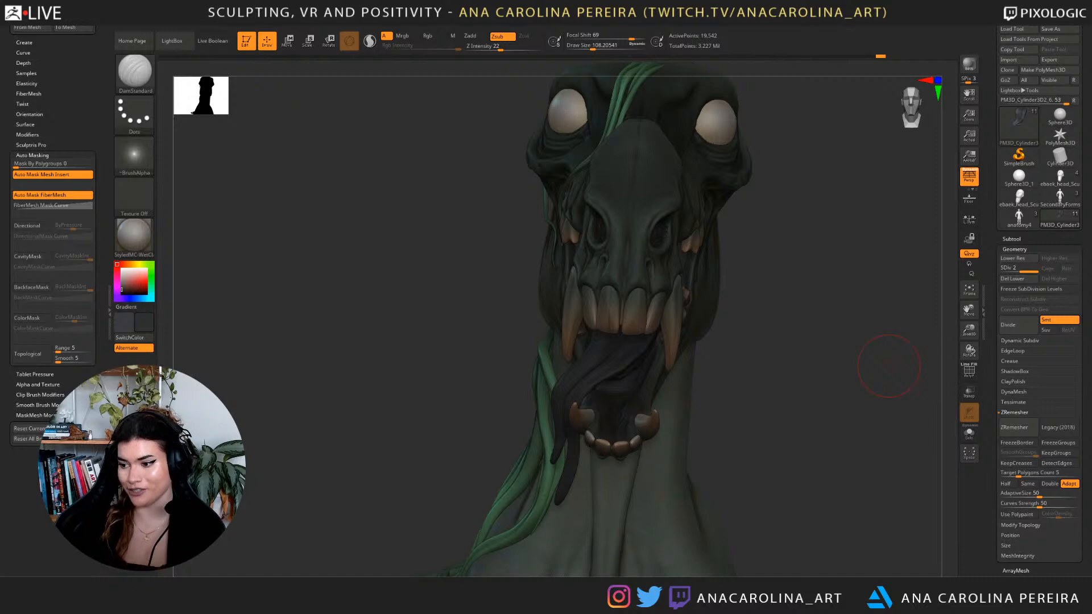
# Build up the back of the tongue between the molars with ClayBuildup at draw size about 68.
pyautogui.moveTo(809, 457)
pyautogui.mouseDown()
pyautogui.moveTo(804, 489)
pyautogui.moveTo(754, 490)
pyautogui.moveTo(856, 449)
pyautogui.mouseUp()
pyautogui.press('b')
pyautogui.press('c')
pyautogui.press('b')
pyautogui.keyDown('alt'); pyautogui.moveTo(842, 557); pyautogui.dragTo(807, 415); pyautogui.keyUp('alt')
pyautogui.press('space')
pyautogui.moveTo(656, 331); pyautogui.dragTo(651, 331)
pyautogui.moveTo(796, 387); pyautogui.dragTo(808, 320)
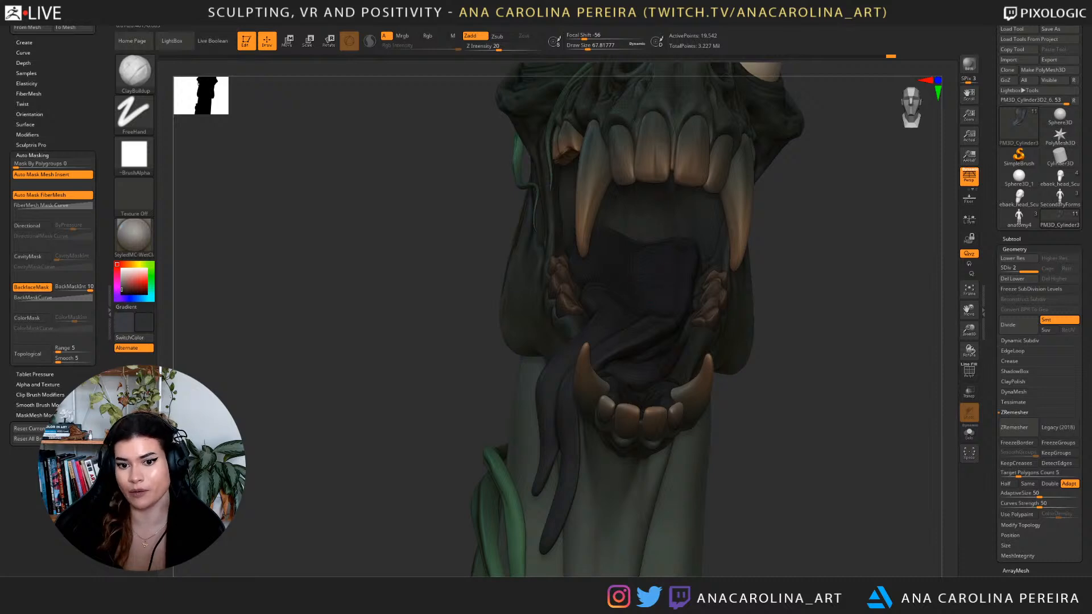
# Set ClayBuildup to draw size about 82 and add volume along the tongue's upper surface.
pyautogui.moveTo(663, 300); pyautogui.dragTo(664, 341, button='right')
pyautogui.press('space')
pyautogui.moveTo(660, 338); pyautogui.dragTo(655, 339)
pyautogui.press('space')
pyautogui.moveTo(655, 339)
pyautogui.mouseDown(button='right')
pyautogui.moveTo(614, 364)
pyautogui.moveTo(605, 399)
pyautogui.moveTo(692, 336)
pyautogui.mouseUp(button='right')
pyautogui.moveTo(760, 432)
pyautogui.mouseDown(button='right')
pyautogui.moveTo(780, 411)
pyautogui.moveTo(639, 366)
pyautogui.mouseUp(button='right')
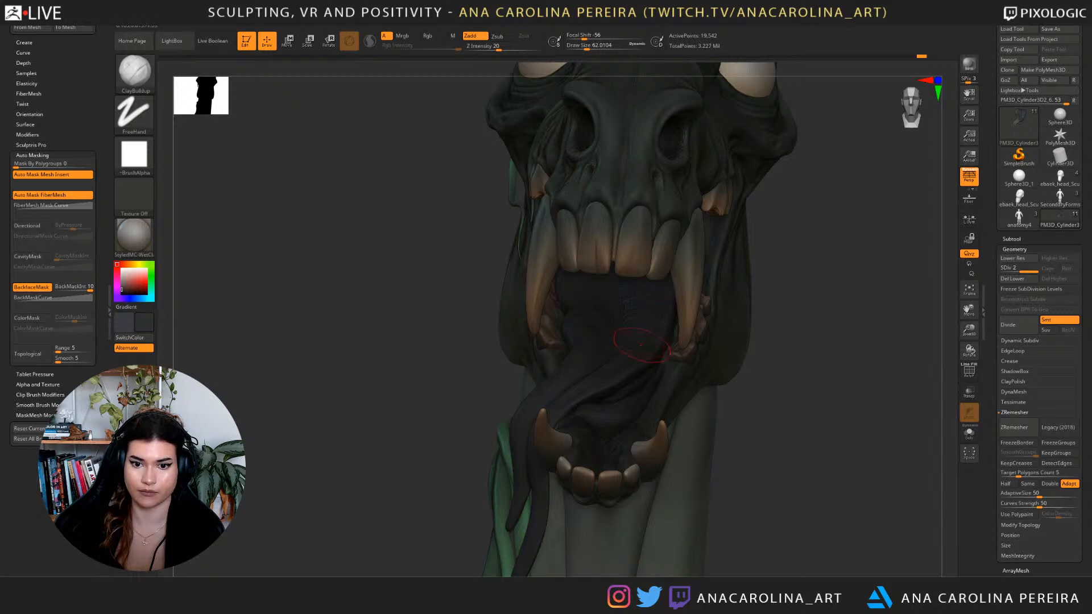
# Smooth the folds on the side of the tongue's bend with DamStandard active at draw size about 104.
pyautogui.press('shift')
pyautogui.press('f')
pyautogui.moveTo(626, 375)
pyautogui.mouseDown(button='right')
pyautogui.moveTo(743, 401)
pyautogui.moveTo(807, 393)
pyautogui.mouseUp(button='right')
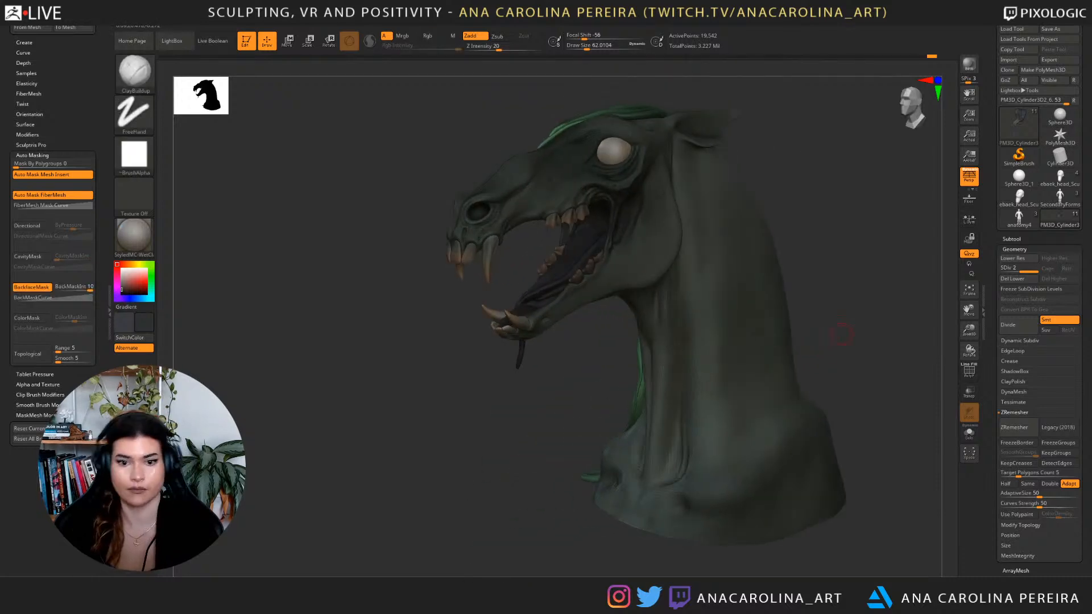
pyautogui.moveTo(569, 387)
pyautogui.mouseDown(button='right')
pyautogui.moveTo(849, 381)
pyautogui.moveTo(852, 443)
pyautogui.moveTo(711, 407)
pyautogui.moveTo(796, 435)
pyautogui.mouseUp(button='right')
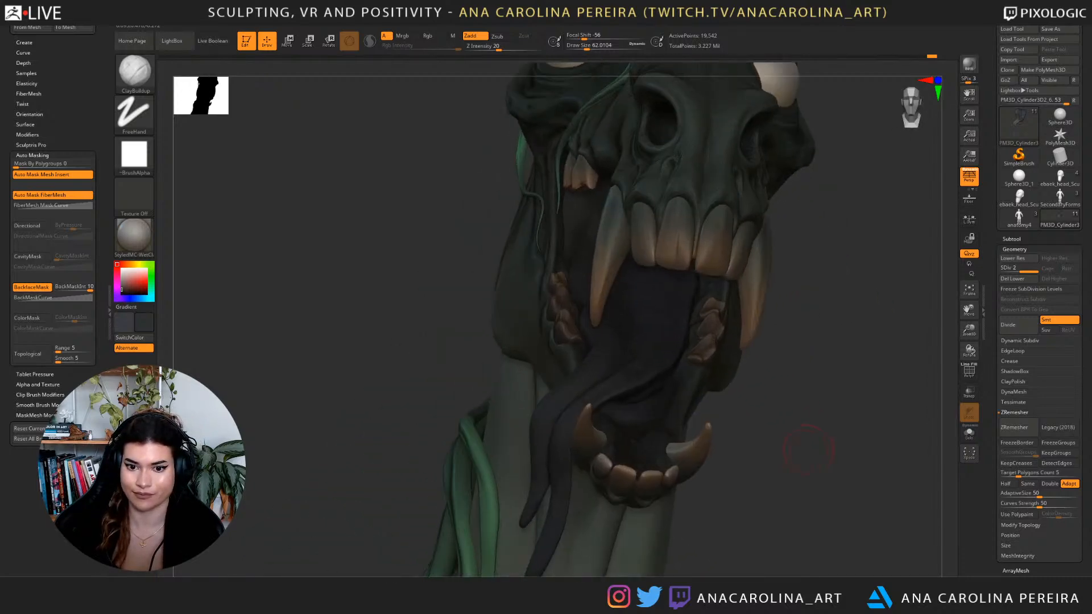
pyautogui.press('b')
pyautogui.press('d')
pyautogui.press('s')
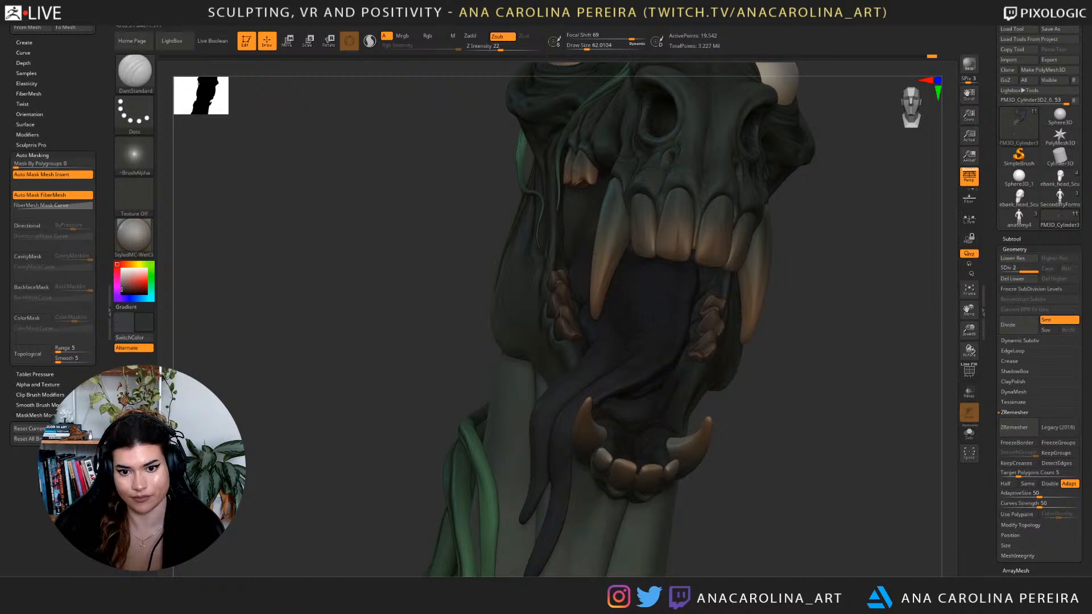
pyautogui.moveTo(745, 397); pyautogui.dragTo(738, 389, button='right')
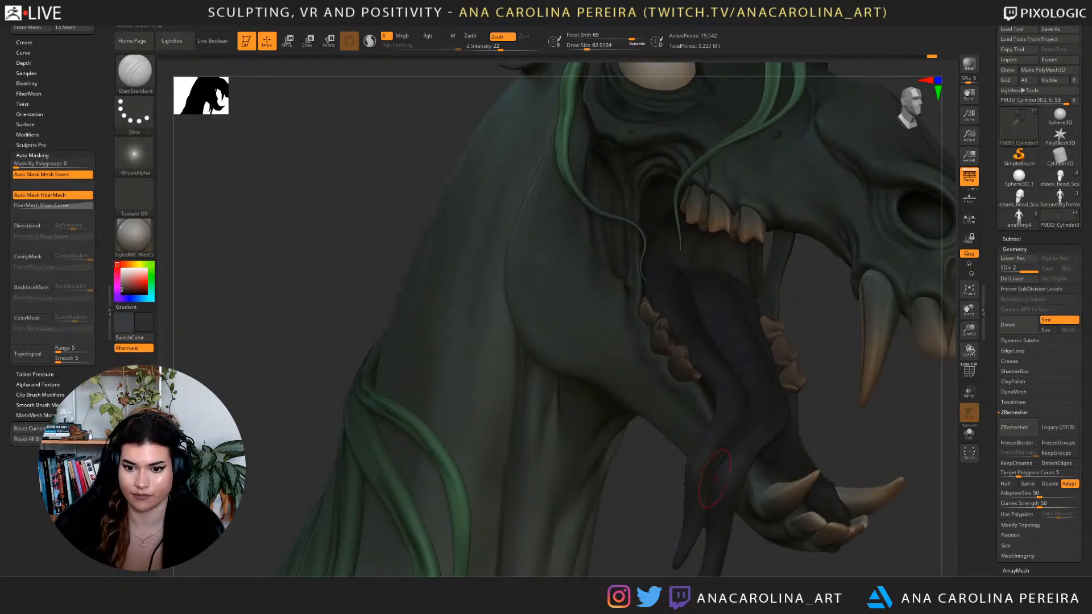
pyautogui.keyDown('alt'); pyautogui.moveTo(876, 444); pyautogui.dragTo(842, 415, button='right'); pyautogui.keyUp('alt')
pyautogui.press('space')
pyautogui.moveTo(820, 417); pyautogui.dragTo(826, 416)
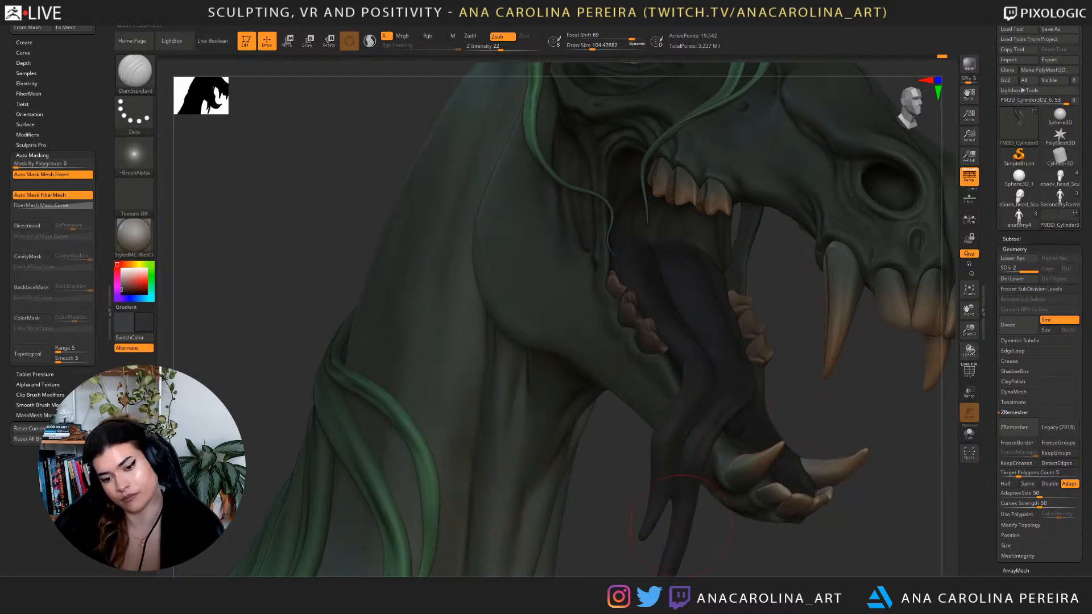
pyautogui.keyDown('alt'); pyautogui.moveTo(647, 603); pyautogui.dragTo(652, 505, button='right'); pyautogui.keyUp('alt')
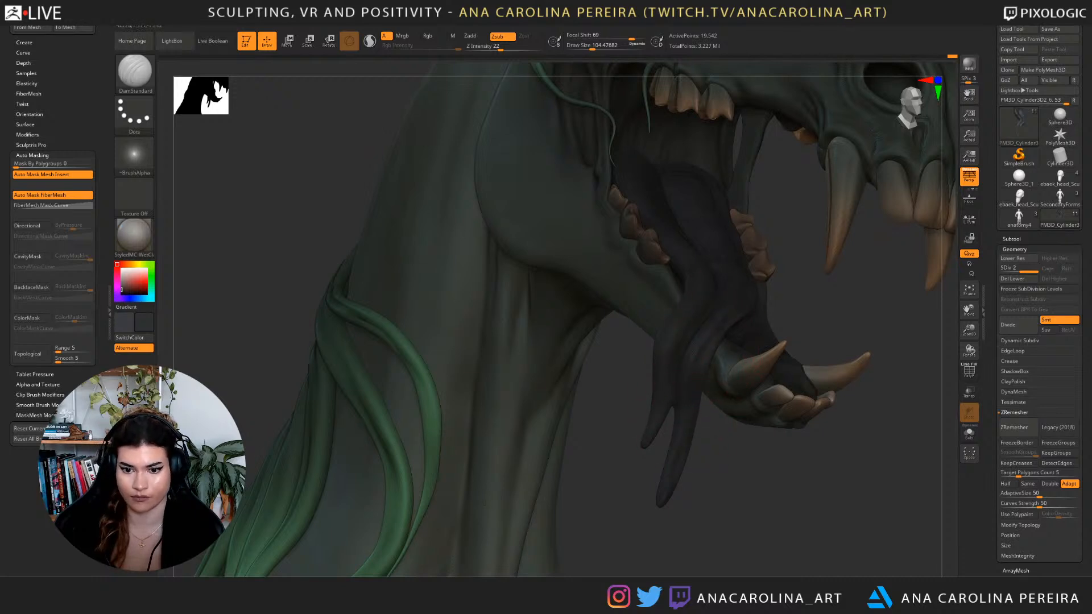
pyautogui.keyDown('shift'); pyautogui.moveTo(692, 324); pyautogui.dragTo(677, 375); pyautogui.keyUp('shift')
# Reduce DamStandard to draw size about 62 and isolate the tongue to examine its folds from several sides.
pyautogui.moveTo(876, 455)
pyautogui.mouseDown(button='right')
pyautogui.moveTo(751, 473)
pyautogui.moveTo(751, 421)
pyautogui.moveTo(793, 430)
pyautogui.moveTo(790, 404)
pyautogui.moveTo(759, 489)
pyautogui.moveTo(668, 474)
pyautogui.moveTo(685, 469)
pyautogui.mouseUp(button='right')
pyautogui.moveTo(740, 421)
pyautogui.keyDown('ctrl'); pyautogui.mouseDown(button='right')
pyautogui.moveTo(748, 481)
pyautogui.moveTo(566, 419)
pyautogui.mouseUp(button='right'); pyautogui.keyUp('ctrl')
pyautogui.press('space')
pyautogui.moveTo(527, 359); pyautogui.dragTo(520, 359)
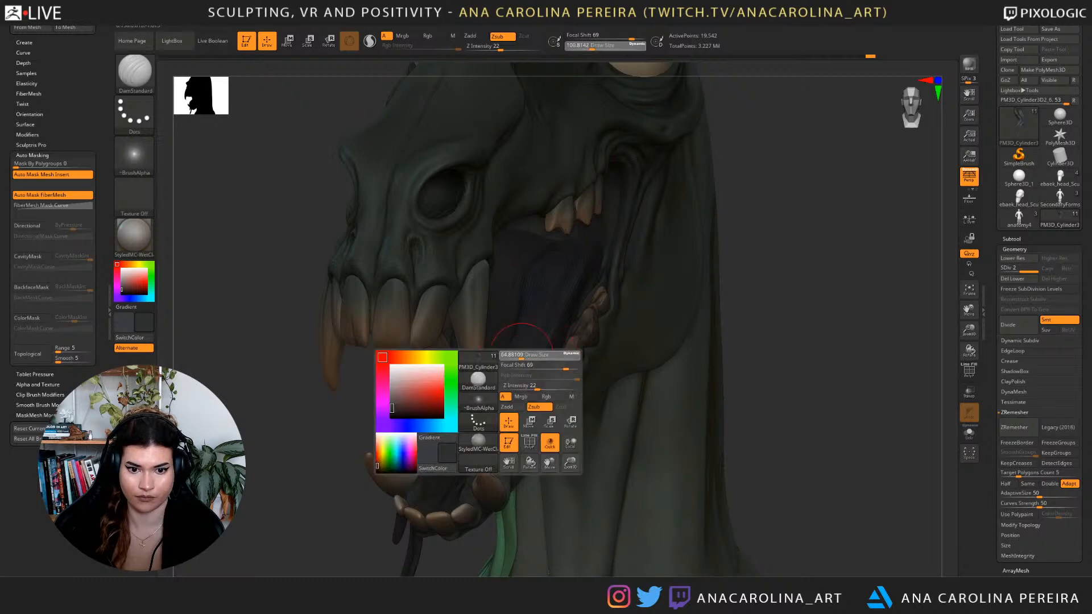
pyautogui.keyDown('ctrl'); pyautogui.moveTo(765, 321); pyautogui.dragTo(768, 378, button='right'); pyautogui.keyUp('ctrl')
pyautogui.press('space')
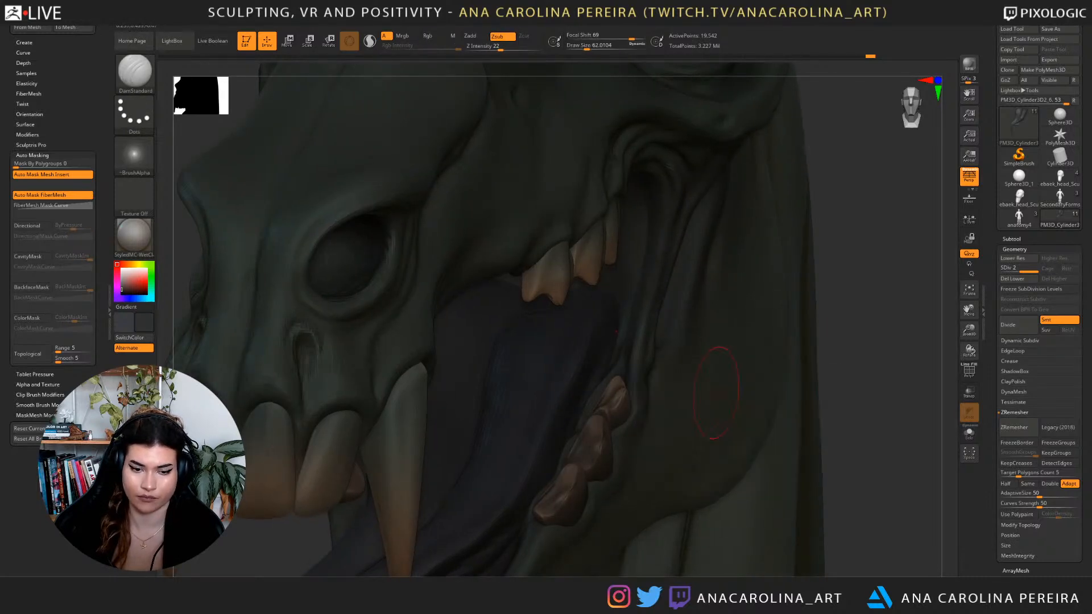
pyautogui.moveTo(899, 393); pyautogui.dragTo(730, 331, button='right')
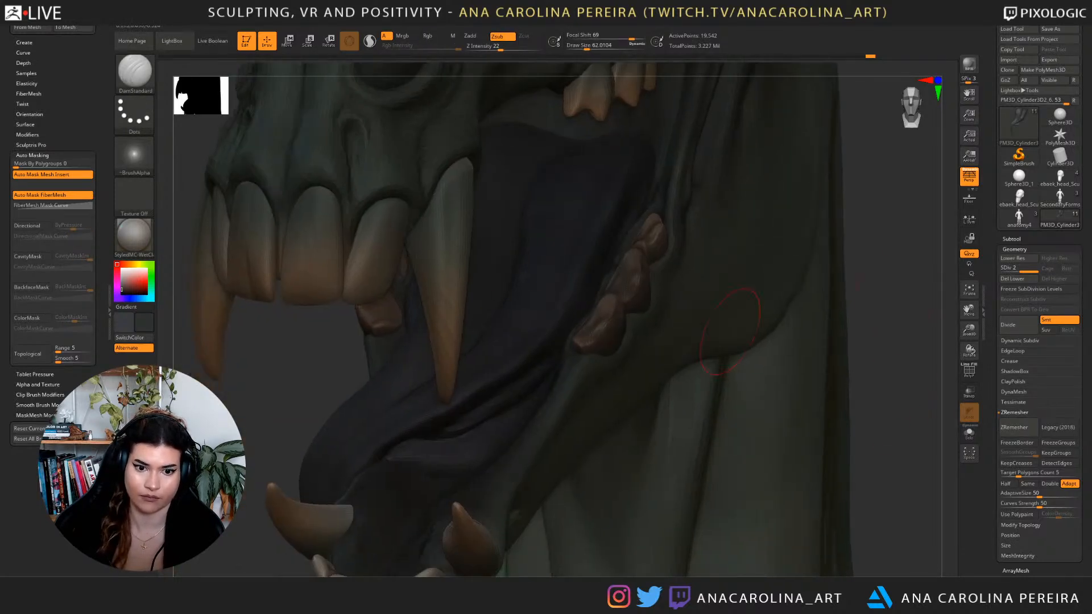
pyautogui.click(969, 434)
pyautogui.moveTo(854, 387); pyautogui.dragTo(592, 364, button='right')
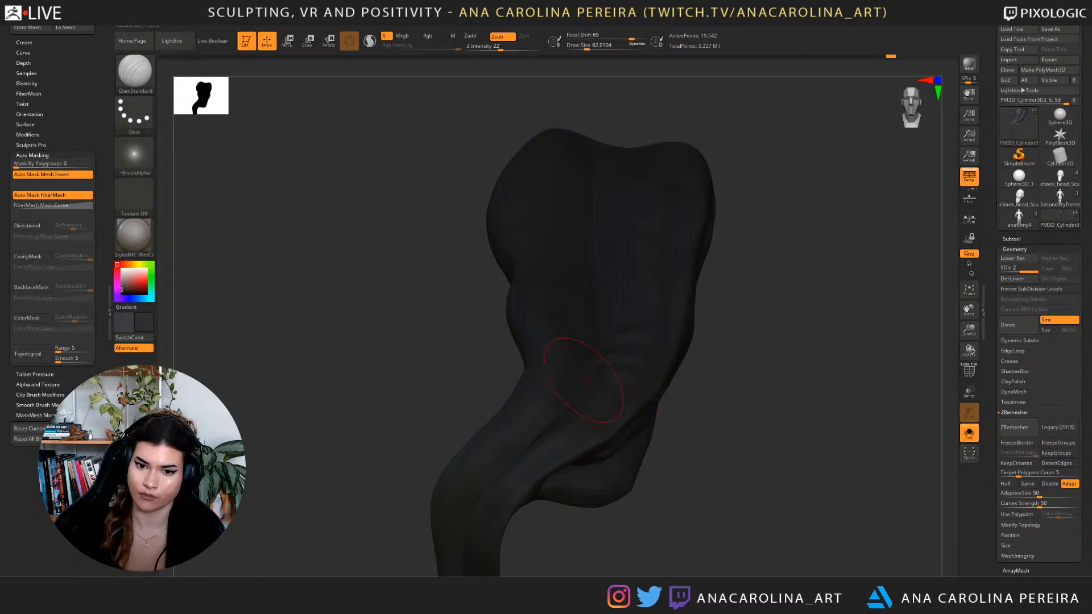
pyautogui.moveTo(729, 363)
pyautogui.mouseDown()
pyautogui.moveTo(724, 317)
pyautogui.moveTo(731, 348)
pyautogui.moveTo(716, 392)
pyautogui.mouseUp()
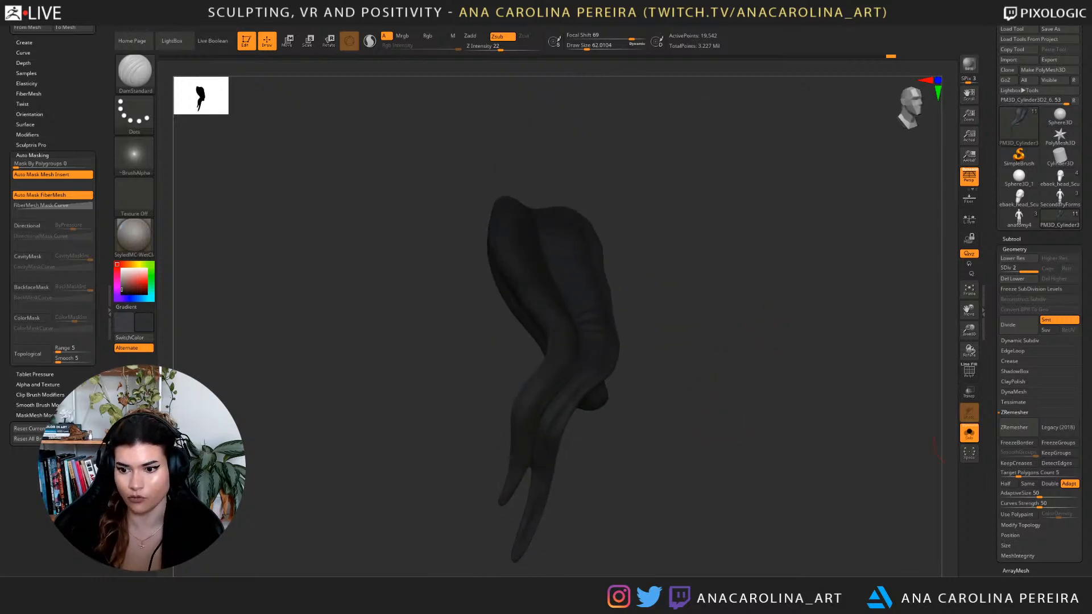
# Restore the whole bust, scale it down to one side of the canvas, and place a snapshot of it as reference.
pyautogui.click(970, 433)
pyautogui.keyDown('alt'); pyautogui.moveTo(808, 478); pyautogui.dragTo(811, 401); pyautogui.keyUp('alt')
pyautogui.keyDown('alt'); pyautogui.moveTo(604, 393); pyautogui.dragTo(847, 326); pyautogui.keyUp('alt')
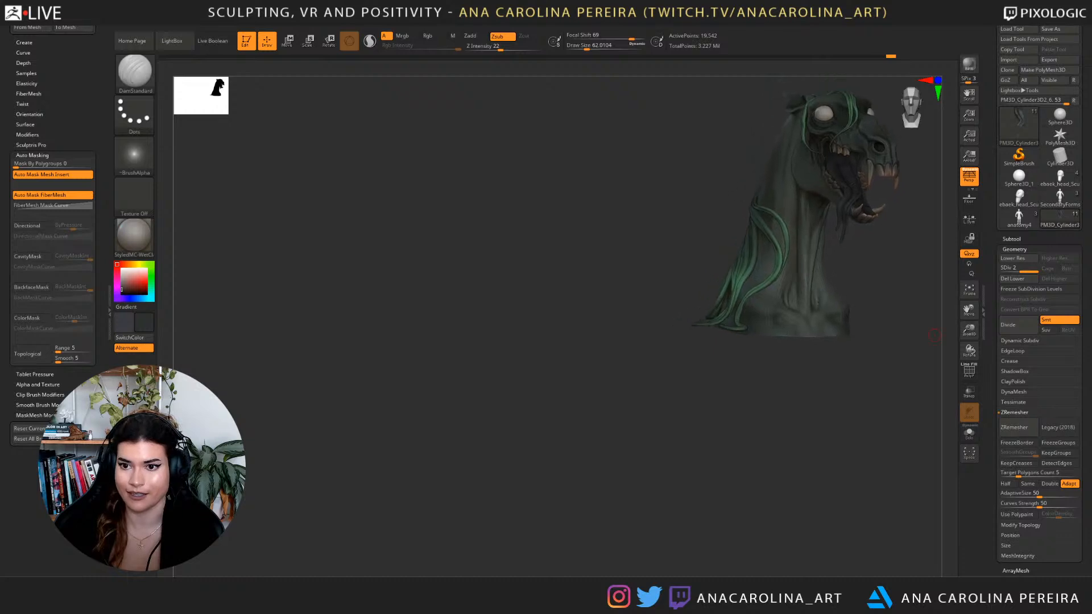
pyautogui.hotkey('shift', 's')
pyautogui.keyDown('alt'); pyautogui.moveTo(853, 370); pyautogui.dragTo(715, 458); pyautogui.keyUp('alt')
pyautogui.keyDown('alt'); pyautogui.moveTo(688, 385); pyautogui.dragTo(600, 427); pyautogui.keyUp('alt')
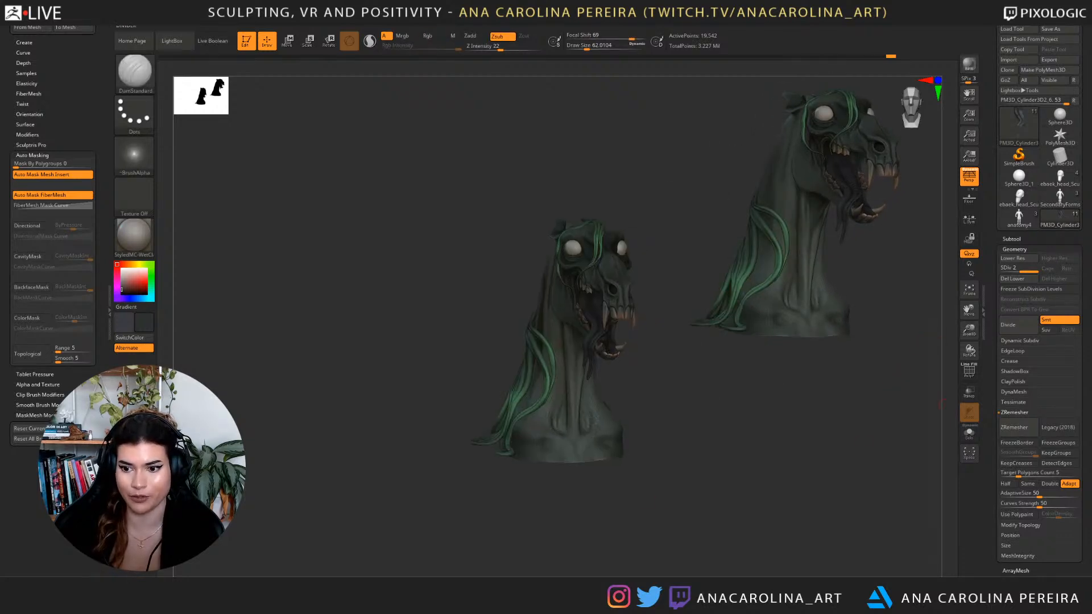
# Isolate the tongue again and enlarge it beside the bust snapshot, turned to show its side folds.
pyautogui.click(969, 433)
pyautogui.keyDown('alt'); pyautogui.moveTo(949, 398); pyautogui.dragTo(952, 445); pyautogui.keyUp('alt')
pyautogui.moveTo(779, 497)
pyautogui.keyDown('alt'); pyautogui.mouseDown()
pyautogui.moveTo(731, 475)
pyautogui.moveTo(723, 373)
pyautogui.moveTo(663, 417)
pyautogui.mouseUp(); pyautogui.keyUp('alt')
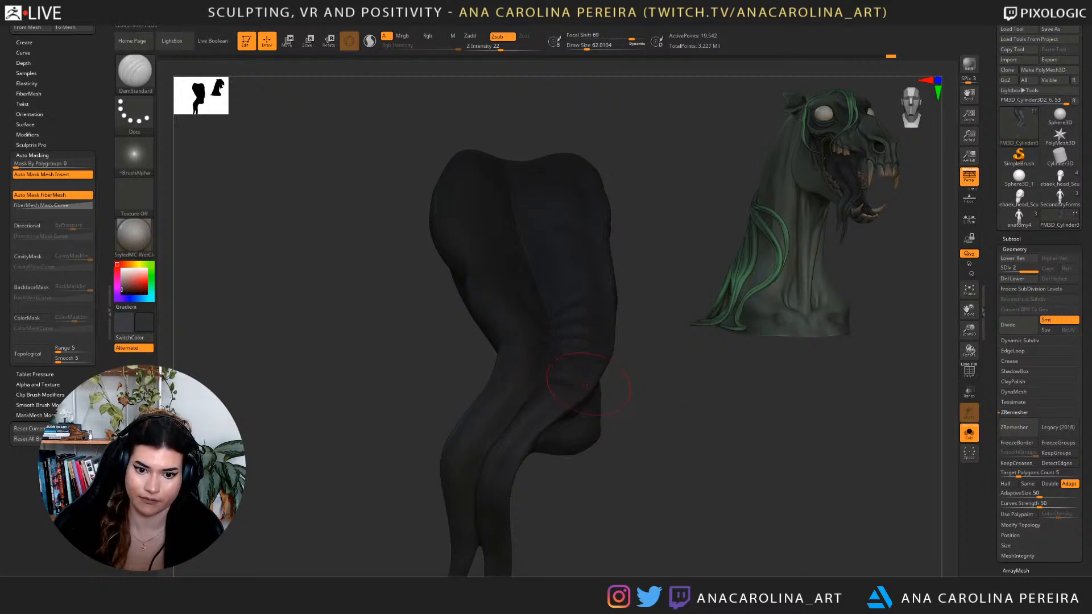
pyautogui.moveTo(646, 390)
pyautogui.keyDown('alt'); pyautogui.mouseDown()
pyautogui.moveTo(648, 342)
pyautogui.moveTo(602, 318)
pyautogui.moveTo(677, 345)
pyautogui.moveTo(521, 356)
pyautogui.moveTo(548, 351)
pyautogui.moveTo(575, 371)
pyautogui.moveTo(603, 353)
pyautogui.mouseUp(); pyautogui.keyUp('alt')
# Build up small ridges on the tongue's lower fold with ClayBuildup at draw size about 17.
pyautogui.press('b')
pyautogui.press('c')
pyautogui.press('b')
pyautogui.press('s')
pyautogui.press('space')
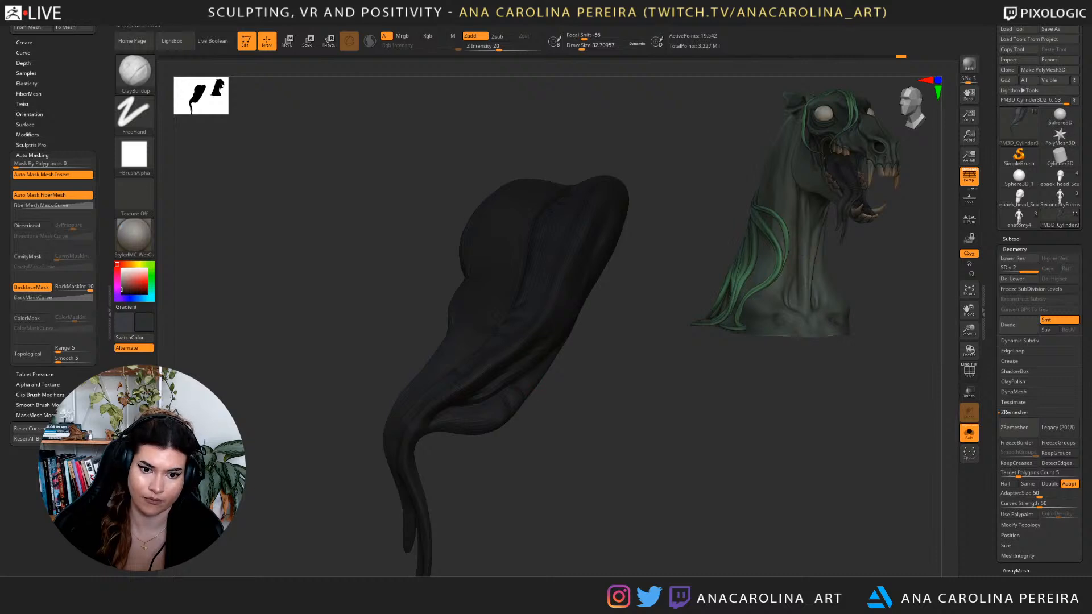
pyautogui.press('[')
pyautogui.hotkey('ctrl', 'z')
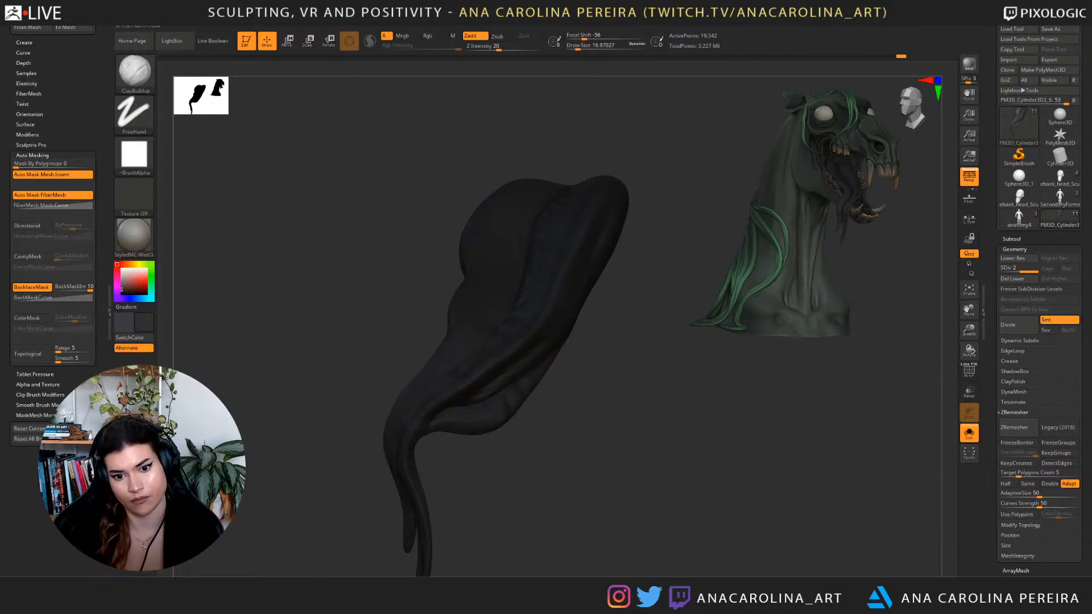
pyautogui.moveTo(571, 374); pyautogui.dragTo(577, 373)
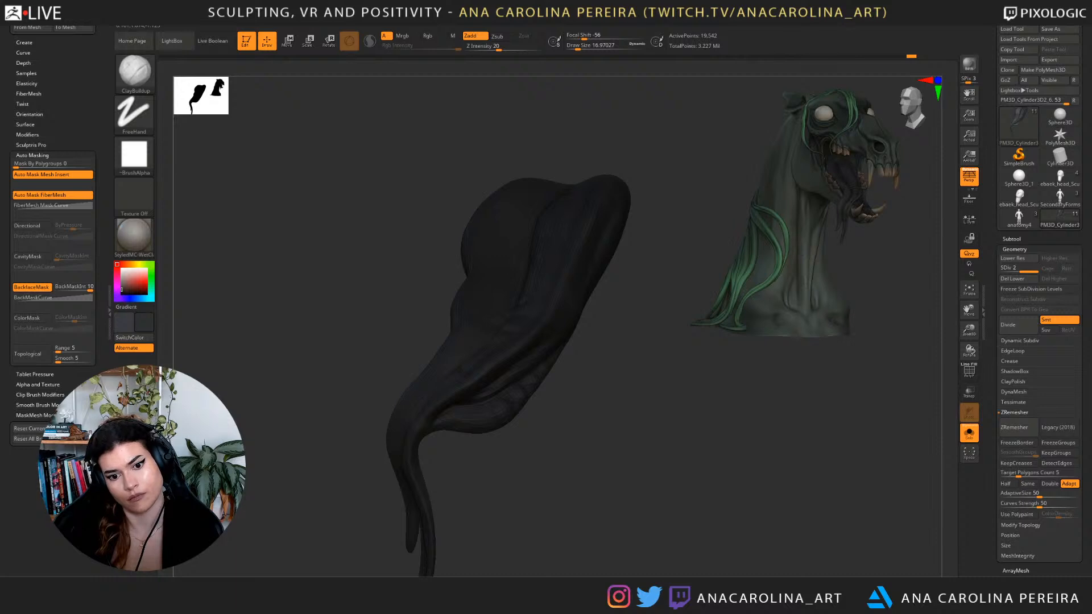
pyautogui.moveTo(561, 423); pyautogui.dragTo(481, 424)
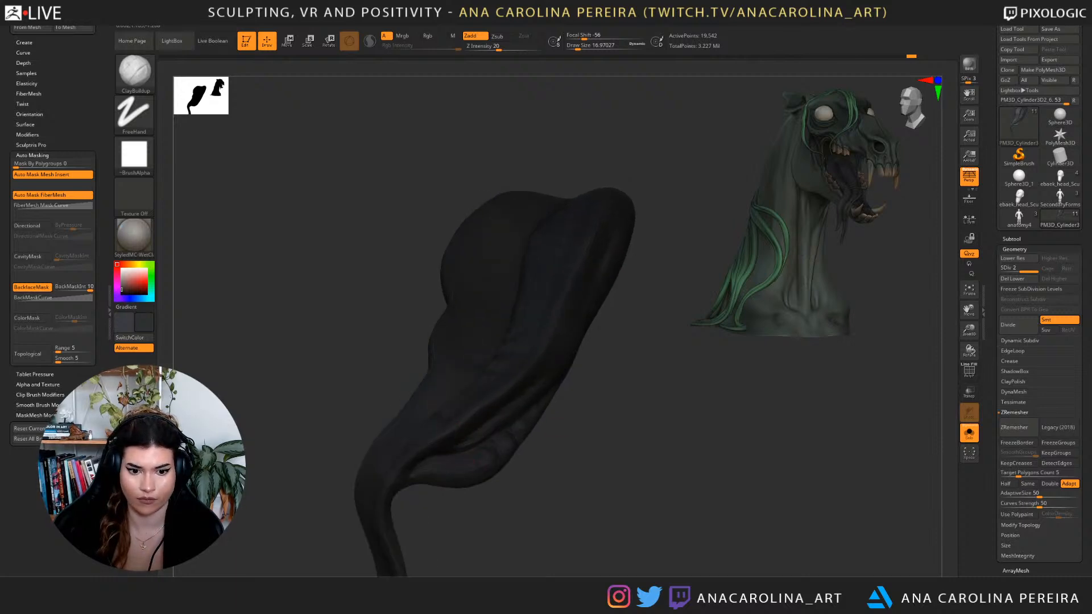
# Deepen the crease between the tongue's side folds with DamStandard at draw size about 87.
pyautogui.press('b')
pyautogui.press('d')
pyautogui.press('s')
pyautogui.press('space')
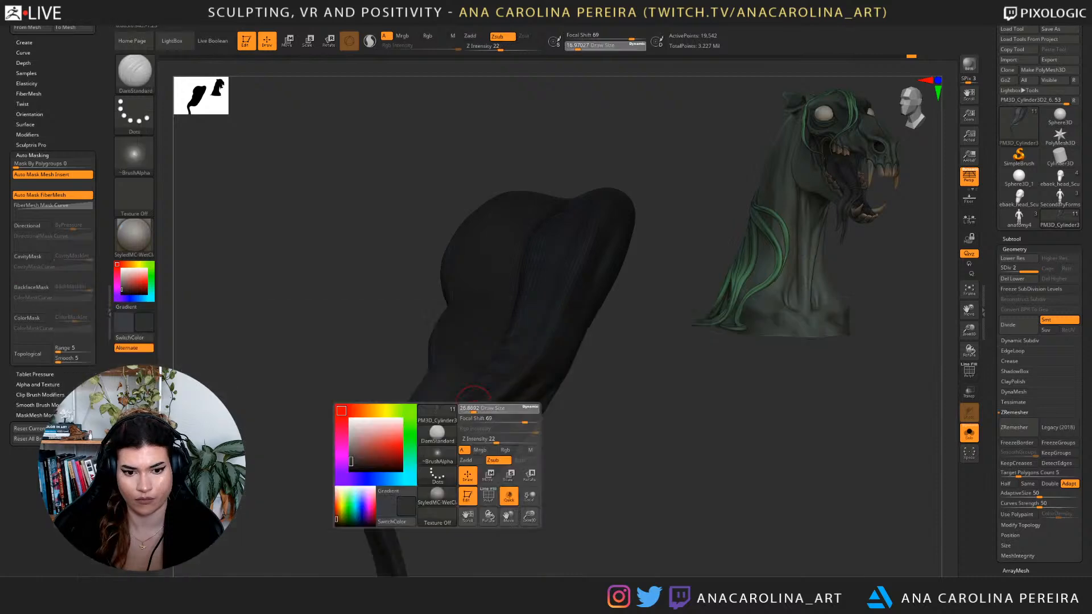
pyautogui.moveTo(470, 471); pyautogui.dragTo(458, 430, button='right')
pyautogui.moveTo(487, 449); pyautogui.dragTo(475, 429)
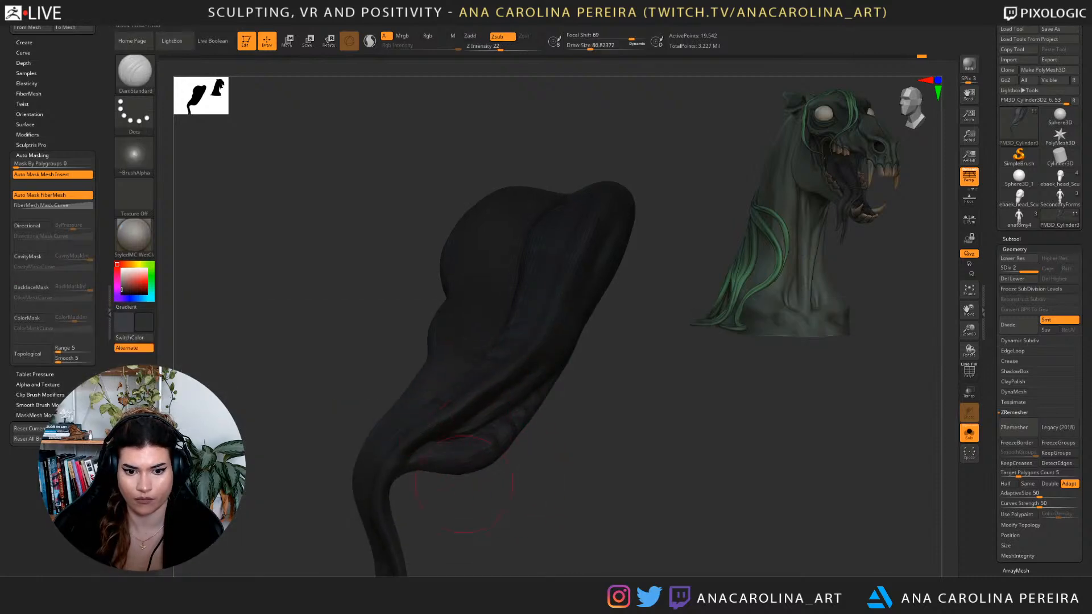
pyautogui.moveTo(501, 449); pyautogui.dragTo(601, 470, button='right')
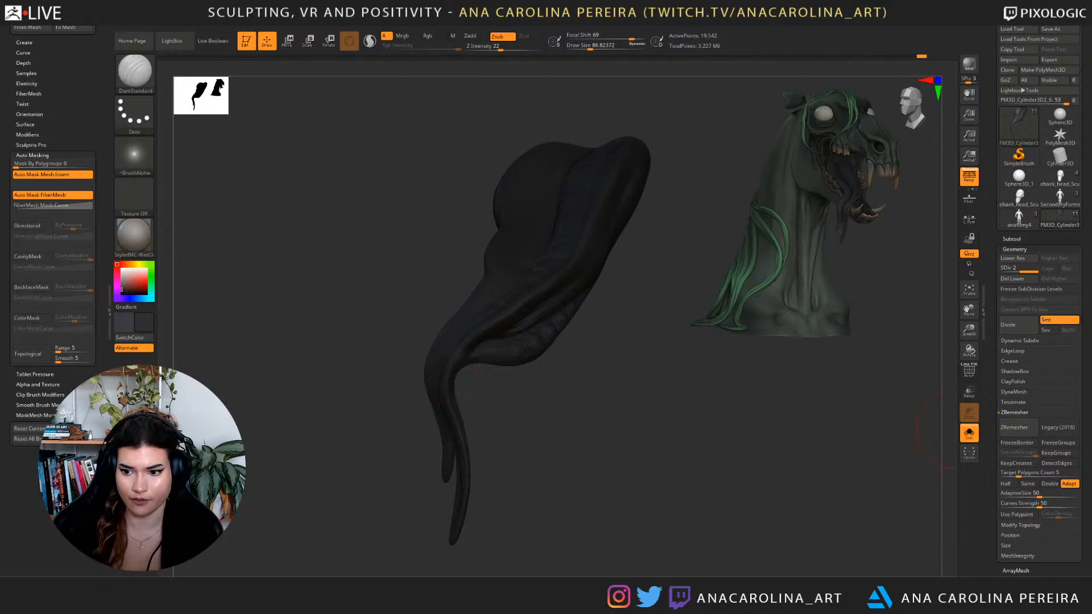
# Turn off the tongue's polypaint colouring and set the current colour to light grey (186, 186, 186).
pyautogui.moveTo(992, 348); pyautogui.dragTo(993, 345)
pyautogui.scroll(-4, 1042, 342)
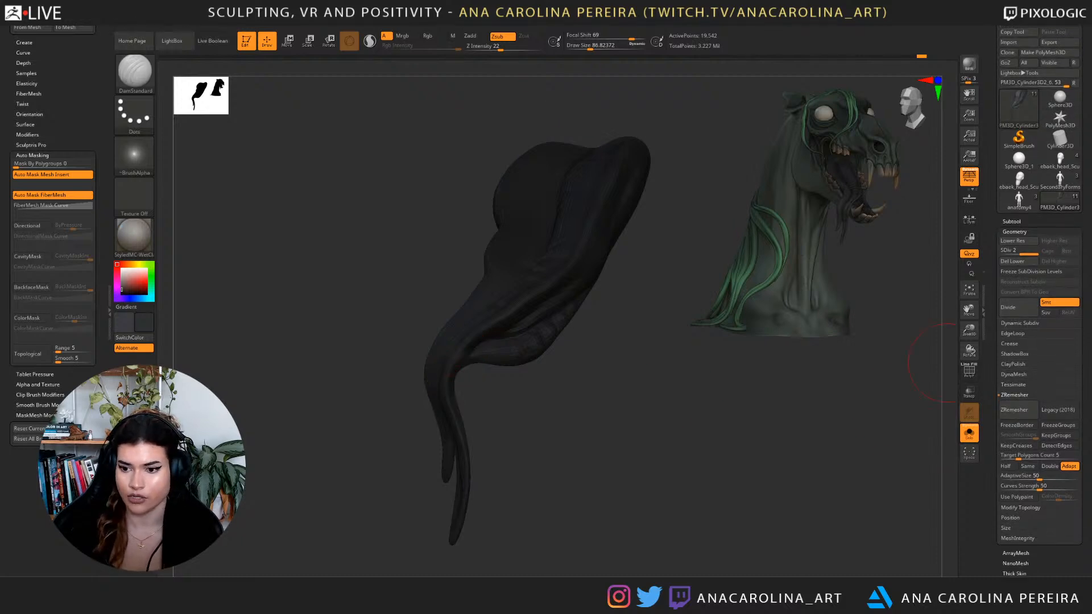
pyautogui.click(1014, 85)
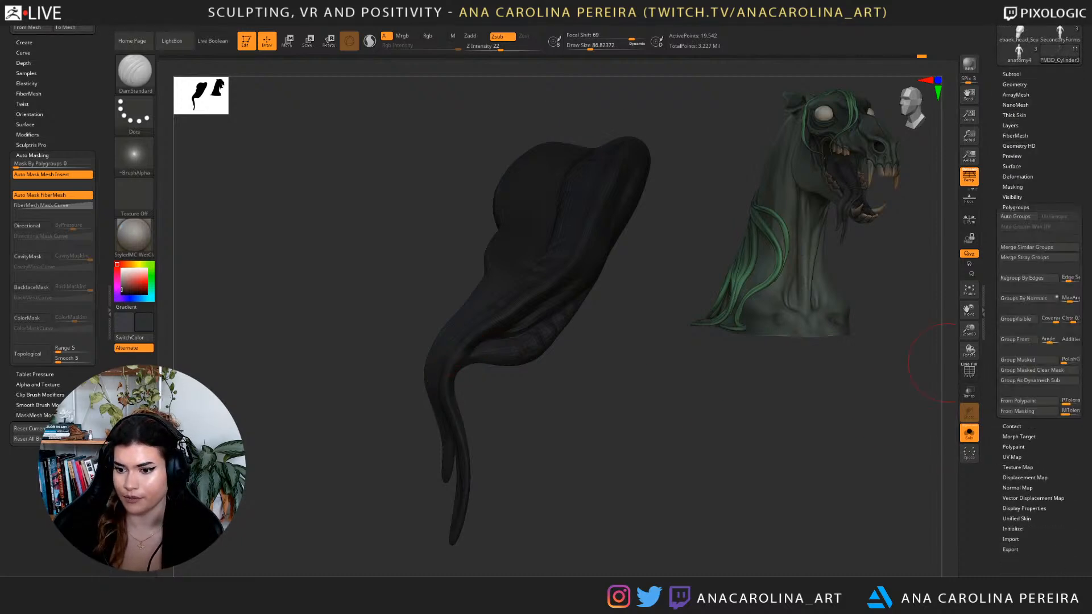
pyautogui.click(1013, 238)
pyautogui.click(1028, 247)
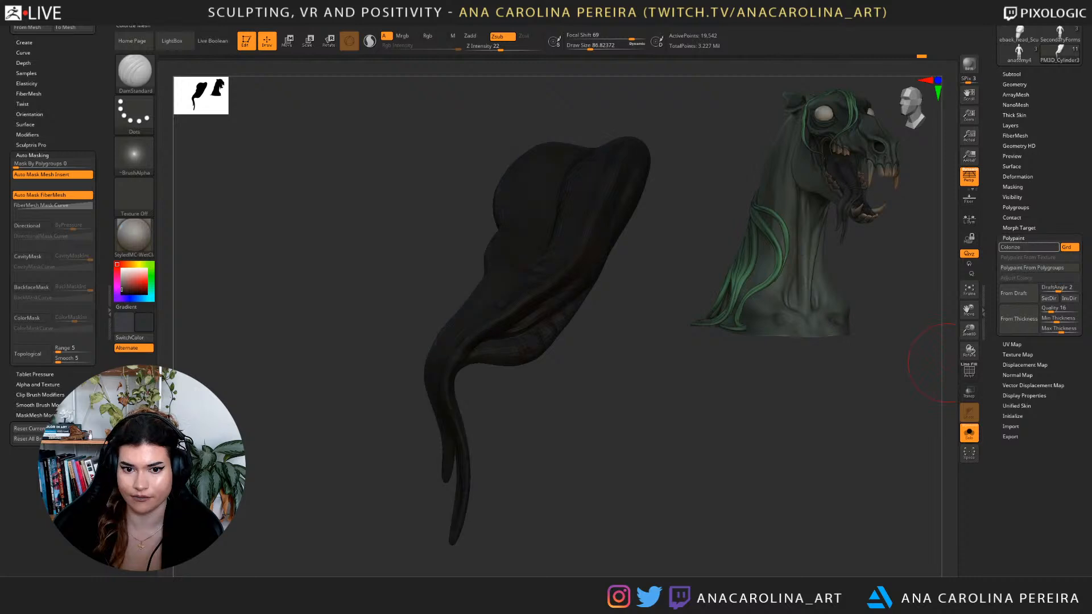
pyautogui.click(122, 275)
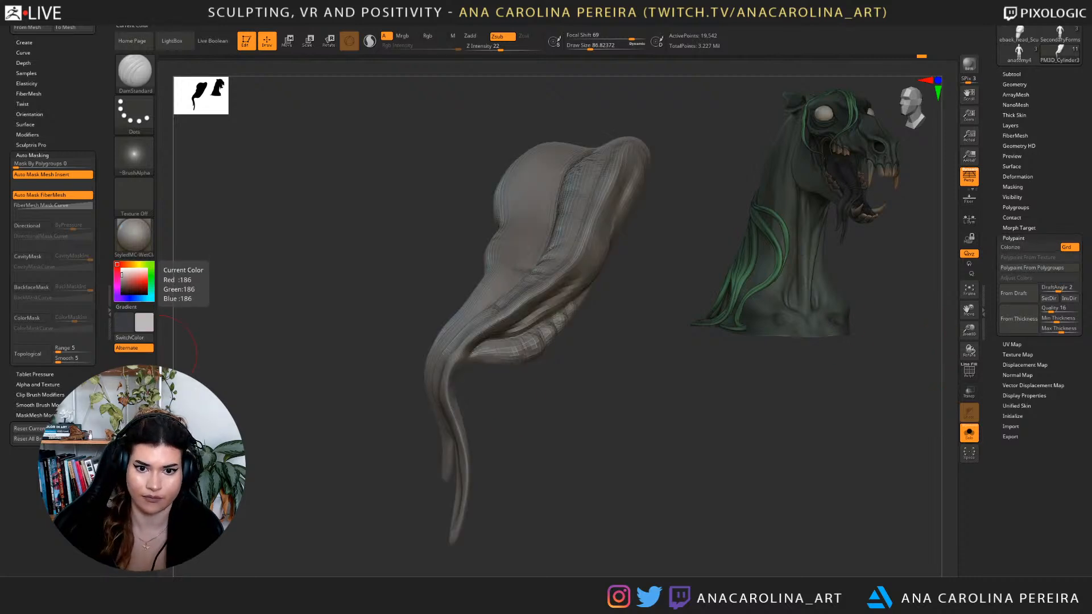
# Carve sharper creases along the tongue's side folds and bend with DamStandard at draw size about 68.
pyautogui.moveTo(632, 441)
pyautogui.keyDown('alt'); pyautogui.mouseDown()
pyautogui.moveTo(611, 453)
pyautogui.moveTo(649, 484)
pyautogui.moveTo(655, 402)
pyautogui.mouseUp(); pyautogui.keyUp('alt')
pyautogui.press('b')
pyautogui.press('d')
pyautogui.press('s')
pyautogui.moveTo(568, 339); pyautogui.dragTo(555, 337)
pyautogui.press('s')
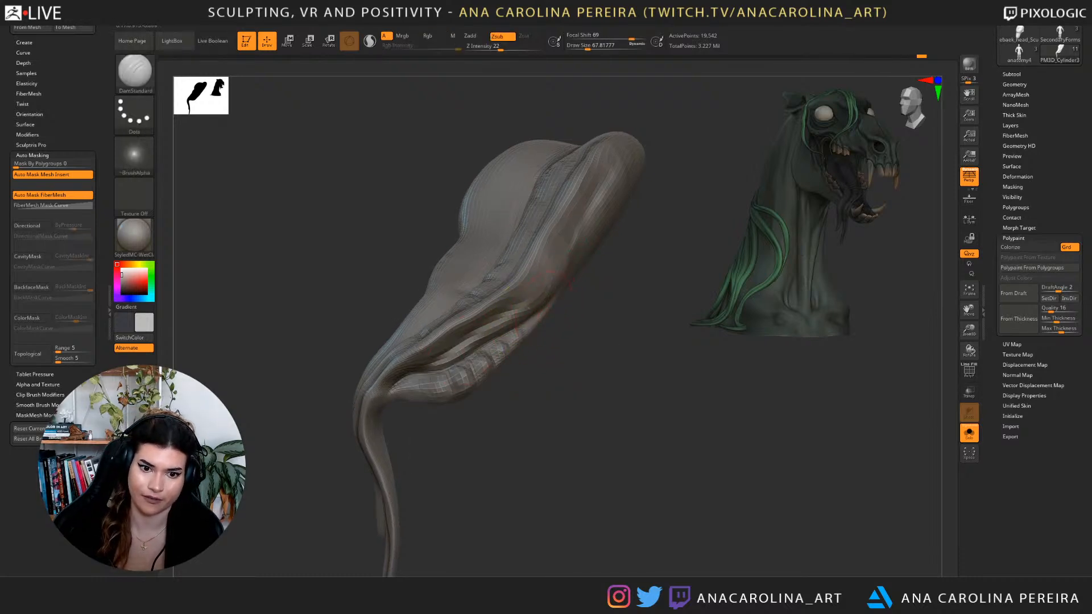
pyautogui.moveTo(458, 344); pyautogui.dragTo(377, 395)
pyautogui.moveTo(484, 441); pyautogui.dragTo(500, 416)
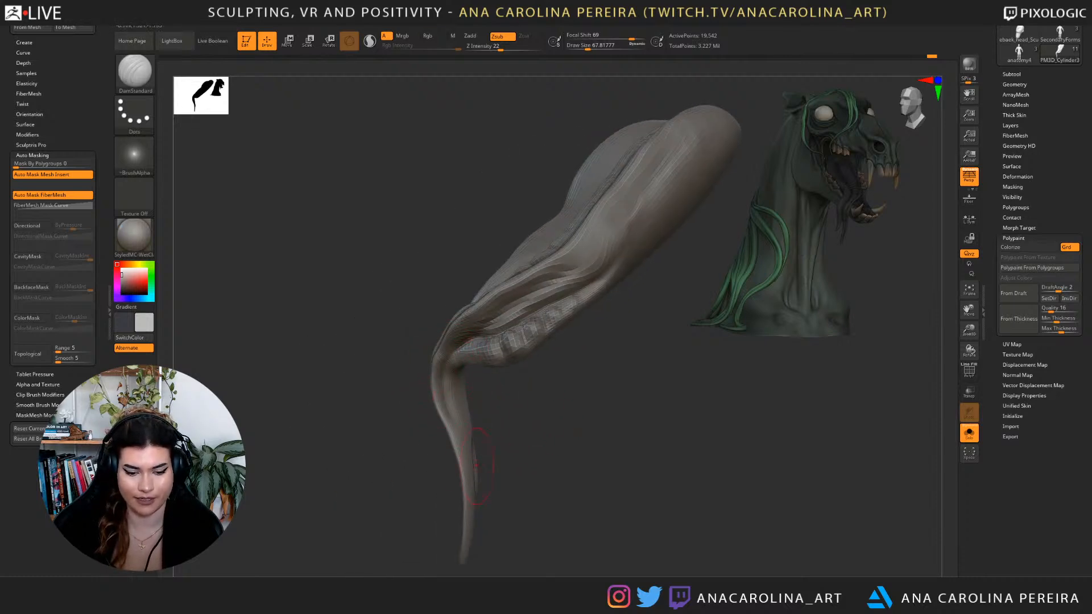
pyautogui.moveTo(459, 473); pyautogui.dragTo(539, 471)
# Build up the tongue's strands around the bend with ClayBuildup at draw size about 25 and smooth the surface.
pyautogui.press('b')
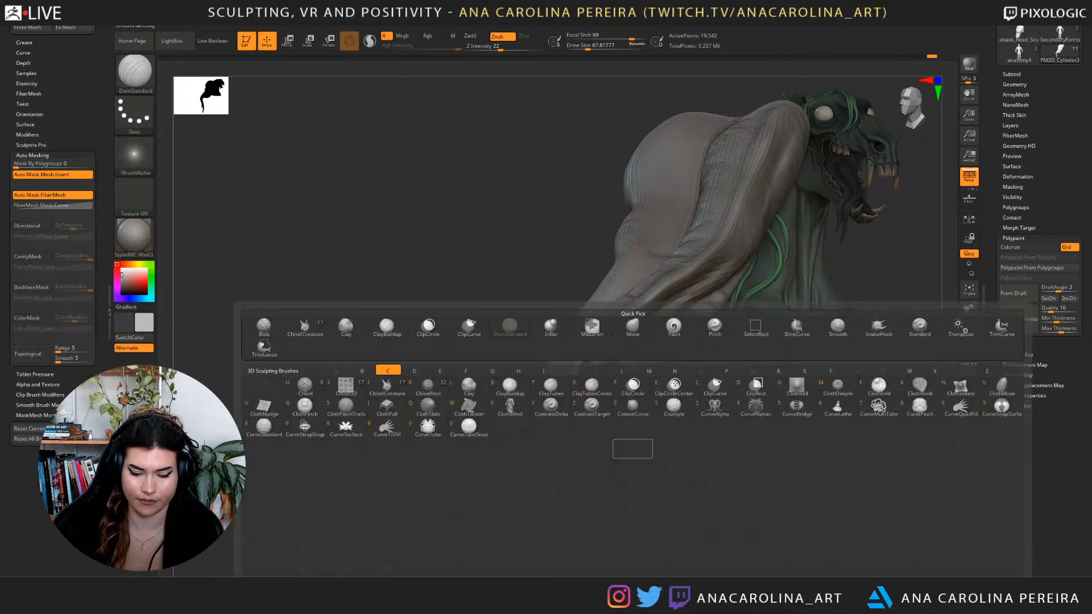
pyautogui.press('c')
pyautogui.press('b')
pyautogui.keyDown('alt'); pyautogui.moveTo(636, 444); pyautogui.dragTo(566, 432); pyautogui.keyUp('alt')
pyautogui.press('s')
pyautogui.moveTo(497, 408); pyautogui.dragTo(491, 408)
pyautogui.keyDown('alt'); pyautogui.moveTo(495, 489); pyautogui.dragTo(526, 429); pyautogui.keyUp('alt')
pyautogui.press('s')
pyautogui.moveTo(484, 353); pyautogui.dragTo(479, 354)
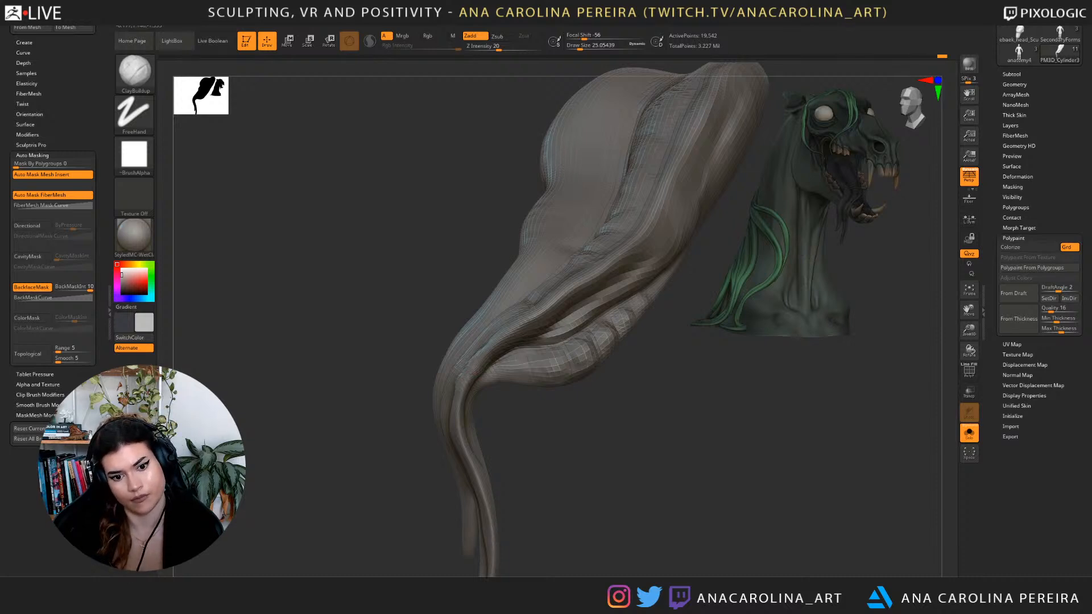
pyautogui.moveTo(470, 523); pyautogui.dragTo(491, 401)
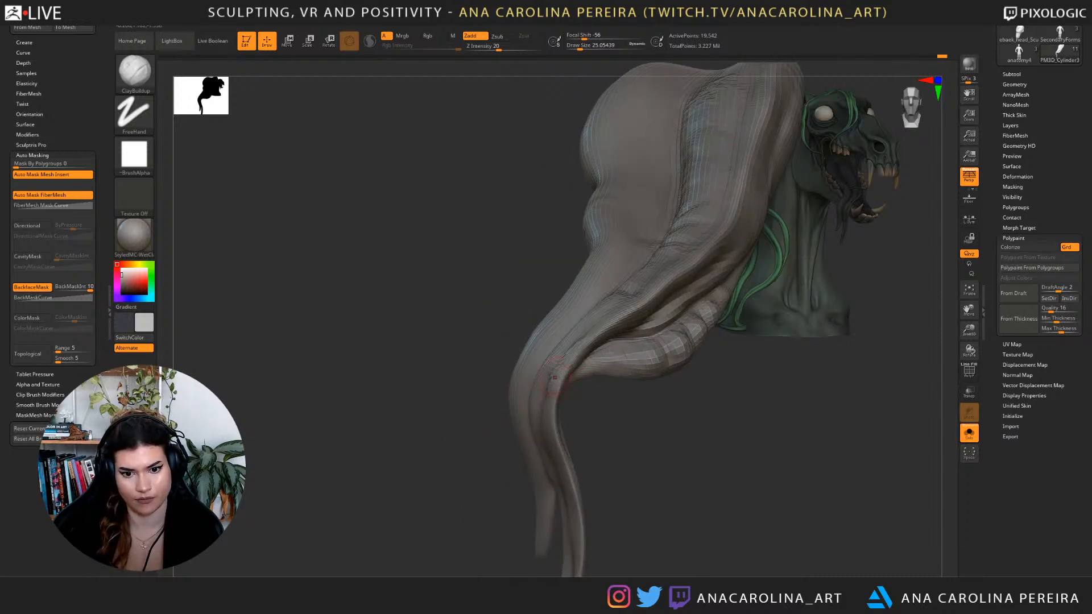
pyautogui.moveTo(606, 437); pyautogui.dragTo(695, 435)
pyautogui.keyDown('shift'); pyautogui.moveTo(713, 377); pyautogui.dragTo(720, 389); pyautogui.keyUp('shift')
pyautogui.moveTo(922, 413)
pyautogui.keyDown('alt'); pyautogui.mouseDown()
pyautogui.moveTo(691, 437)
pyautogui.moveTo(701, 412)
pyautogui.moveTo(700, 444)
pyautogui.mouseUp(); pyautogui.keyUp('alt')
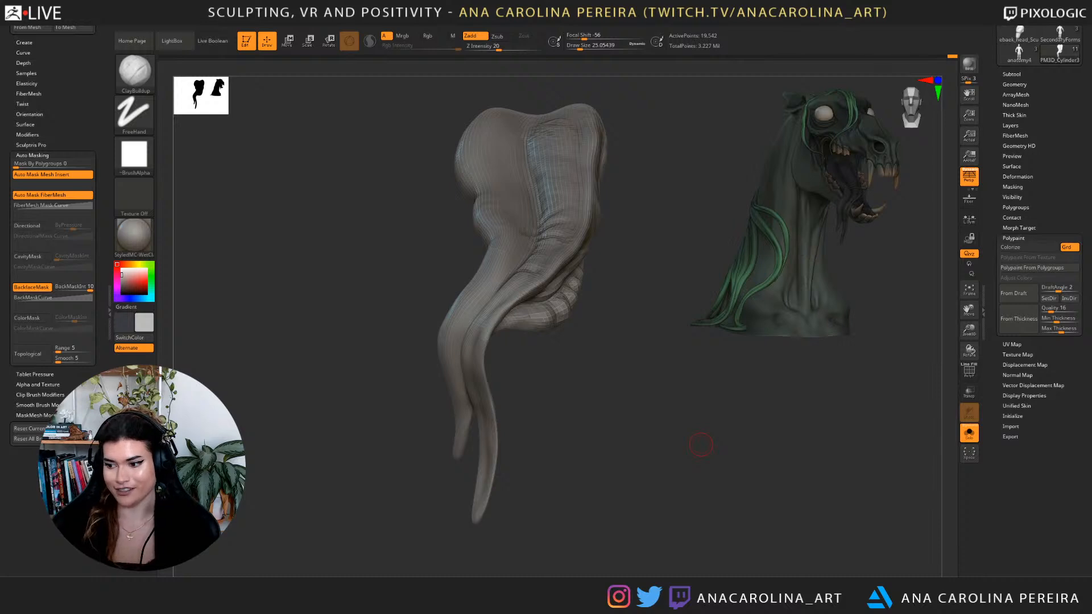
# Divide the tongue's mesh twice to reach subdivision level 4.
pyautogui.moveTo(641, 432)
pyautogui.mouseDown()
pyautogui.moveTo(639, 460)
pyautogui.moveTo(666, 503)
pyautogui.mouseUp()
pyautogui.click(1015, 84)
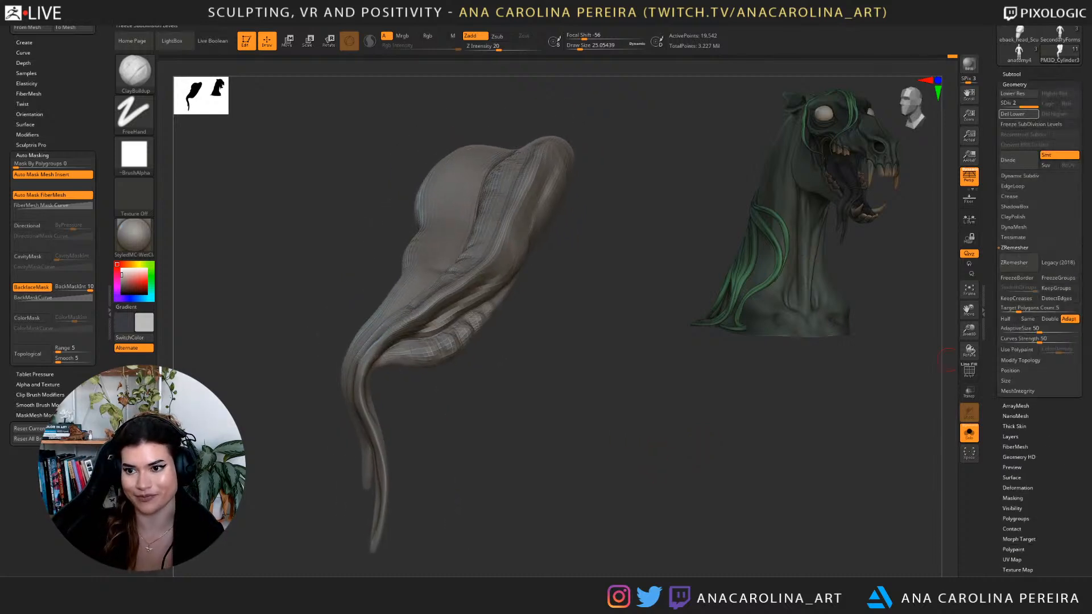
pyautogui.click(1017, 160)
pyautogui.click(1017, 160)
# Build up the small bumps on the tongue's lower side fold with ClayBuildup at draw size about 27 and smooth them.
pyautogui.moveTo(642, 398)
pyautogui.keyDown('alt'); pyautogui.mouseDown()
pyautogui.moveTo(680, 404)
pyautogui.moveTo(686, 444)
pyautogui.mouseUp(); pyautogui.keyUp('alt')
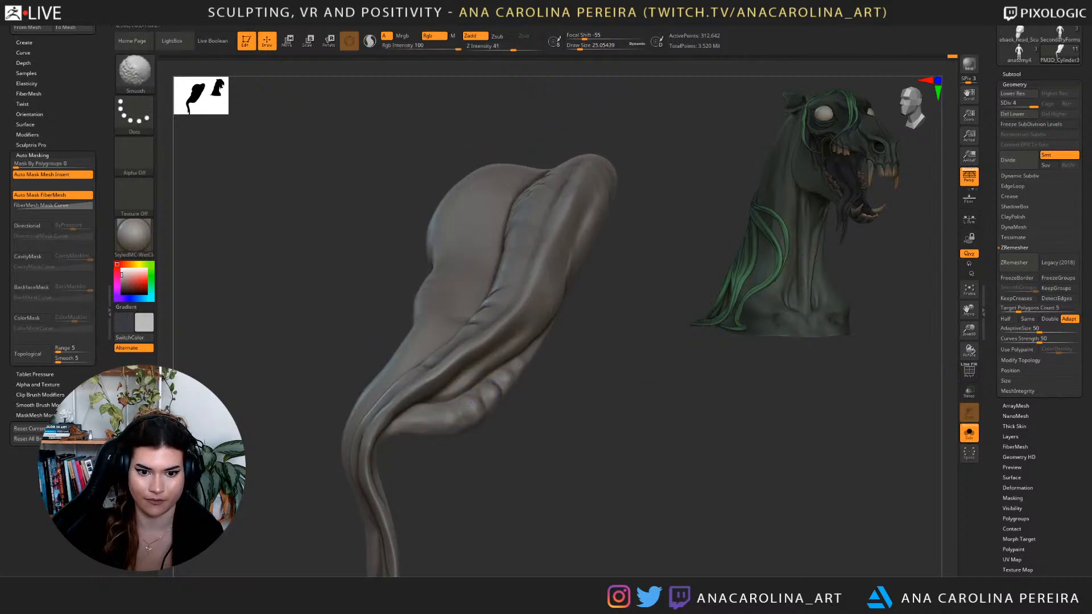
pyautogui.press('b')
pyautogui.press('c')
pyautogui.press('b')
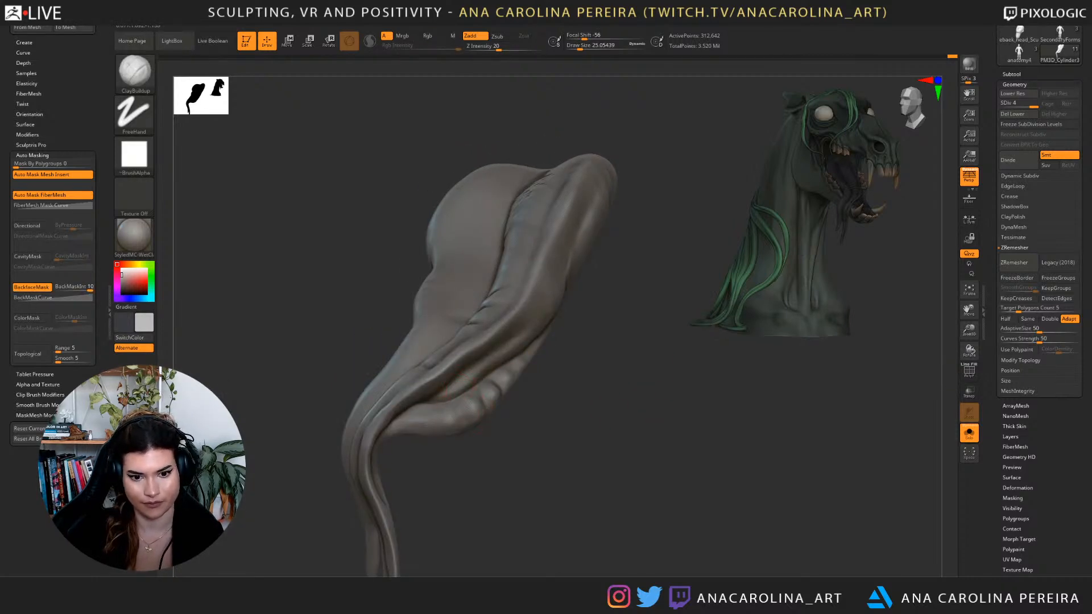
pyautogui.hotkey('ctrl', 'shift', 'z')
pyautogui.press('space')
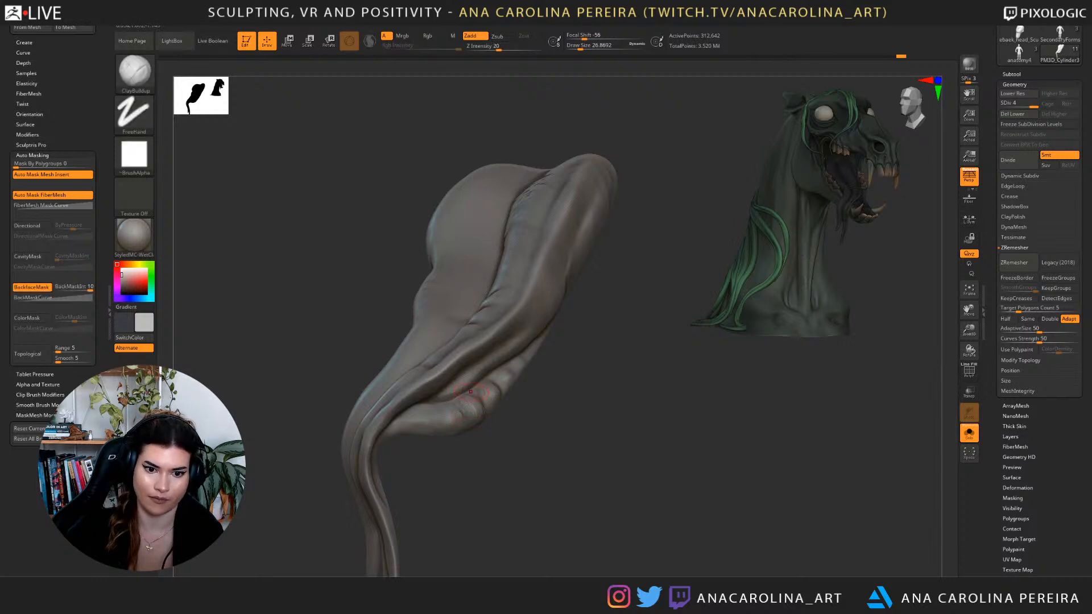
pyautogui.press('shift')
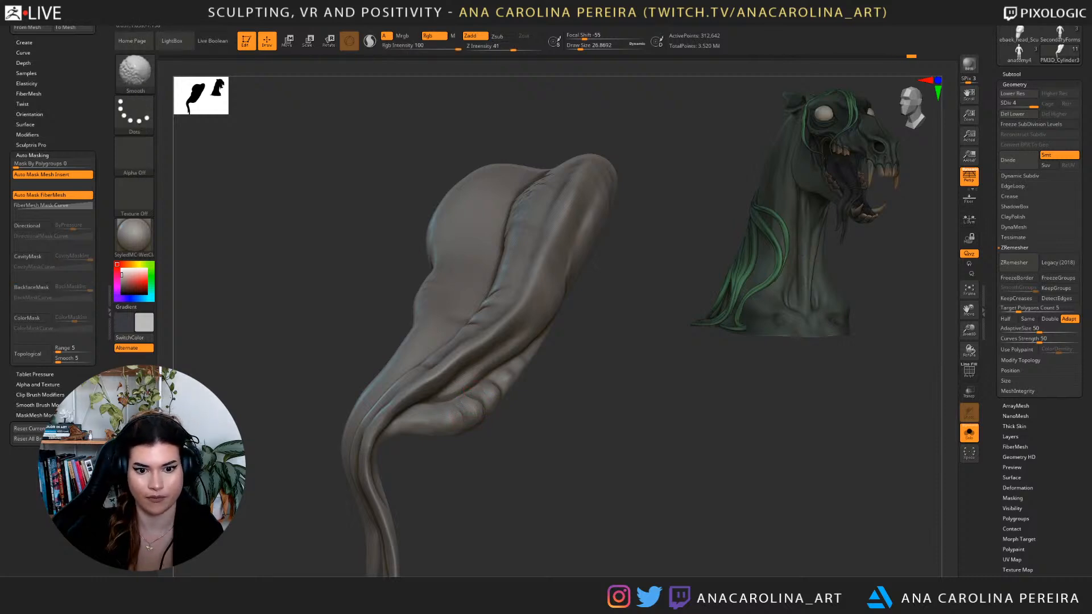
pyautogui.keyDown('shift'); pyautogui.moveTo(485, 398); pyautogui.dragTo(472, 403); pyautogui.keyUp('shift')
pyautogui.press('shift')
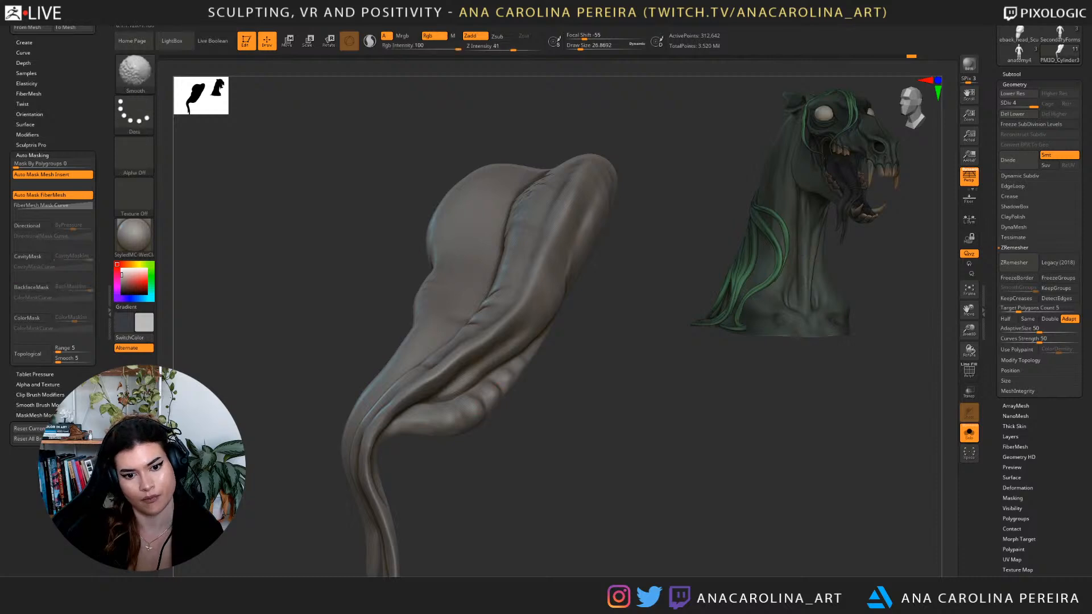
# Show the full bust to check the tongue inside the jaw, and isolate the tongue again.
pyautogui.click(969, 434)
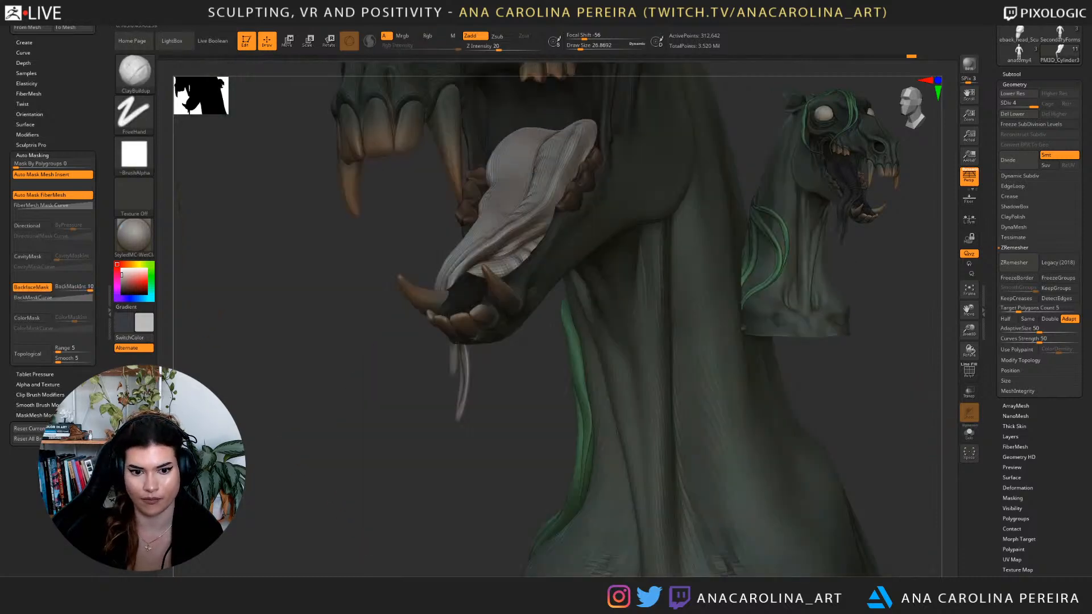
pyautogui.keyDown('alt'); pyautogui.moveTo(847, 500); pyautogui.dragTo(865, 446); pyautogui.keyUp('alt')
pyautogui.click(970, 433)
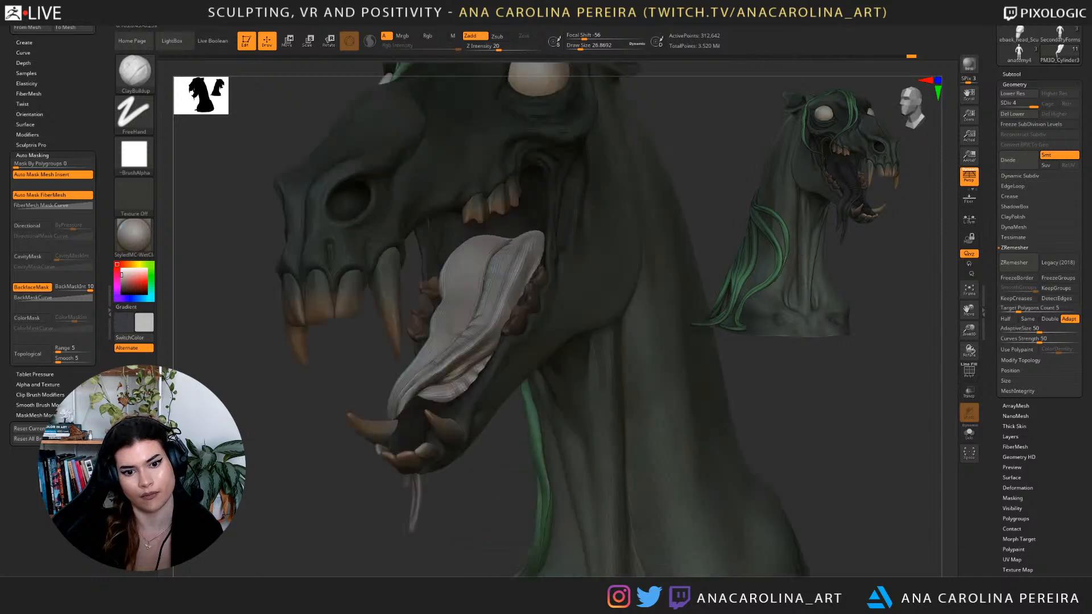
# Thicken the tongue's bumpy lower side fold with ClayBuildup at draw size about 49 and smooth the strokes.
pyautogui.moveTo(936, 453); pyautogui.dragTo(893, 453)
pyautogui.press('space')
pyautogui.moveTo(498, 448); pyautogui.dragTo(503, 449)
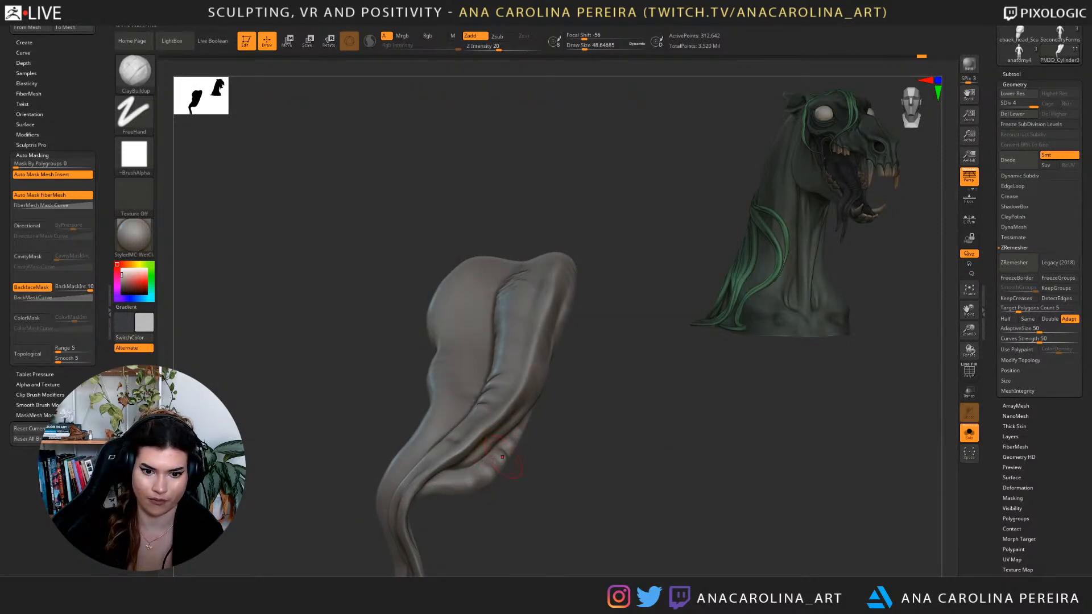
pyautogui.press('shift')
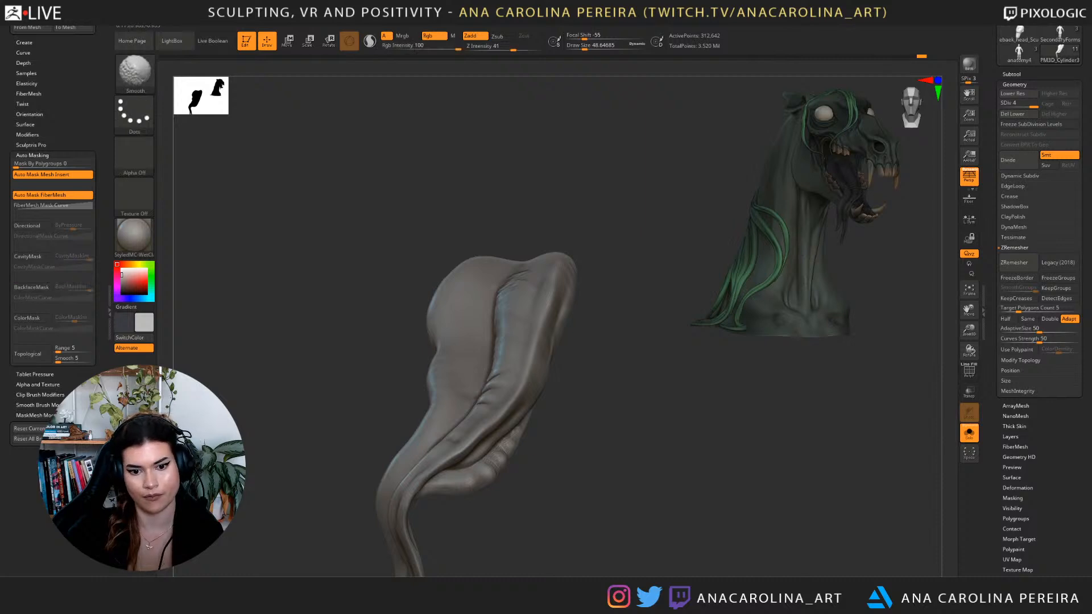
pyautogui.moveTo(553, 464); pyautogui.dragTo(516, 467)
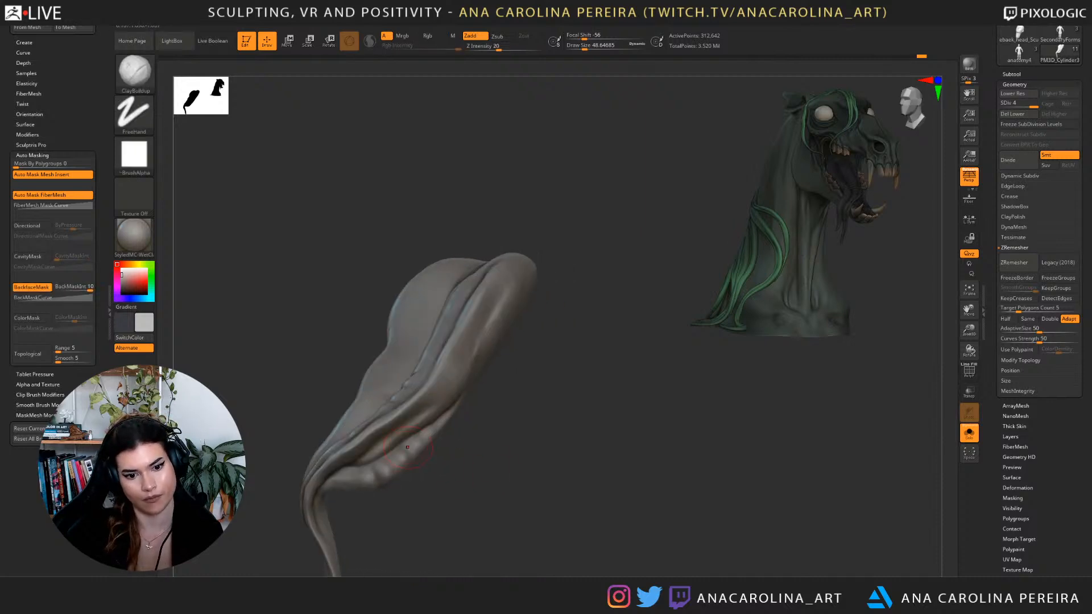
pyautogui.press('shift')
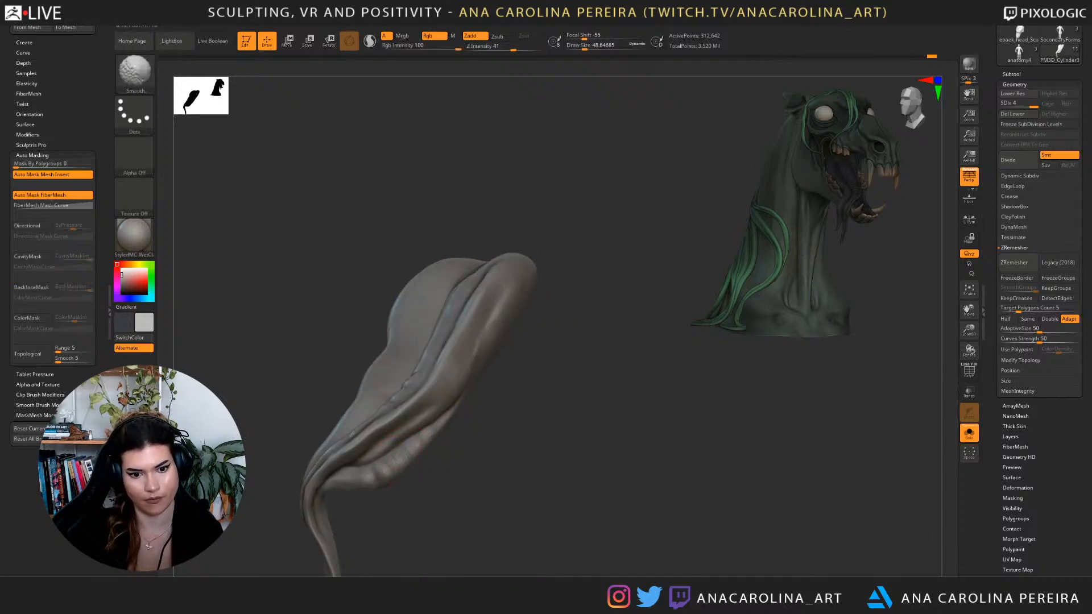
# Add short cross folds on the tongue's upper surface above the bend with ClayBuildup at draw size about 37.
pyautogui.moveTo(560, 489); pyautogui.dragTo(674, 509)
pyautogui.moveTo(674, 509)
pyautogui.keyDown('alt'); pyautogui.mouseDown()
pyautogui.moveTo(677, 414)
pyautogui.moveTo(694, 450)
pyautogui.mouseUp(); pyautogui.keyUp('alt')
pyautogui.press('[')
pyautogui.moveTo(672, 364); pyautogui.dragTo(680, 404)
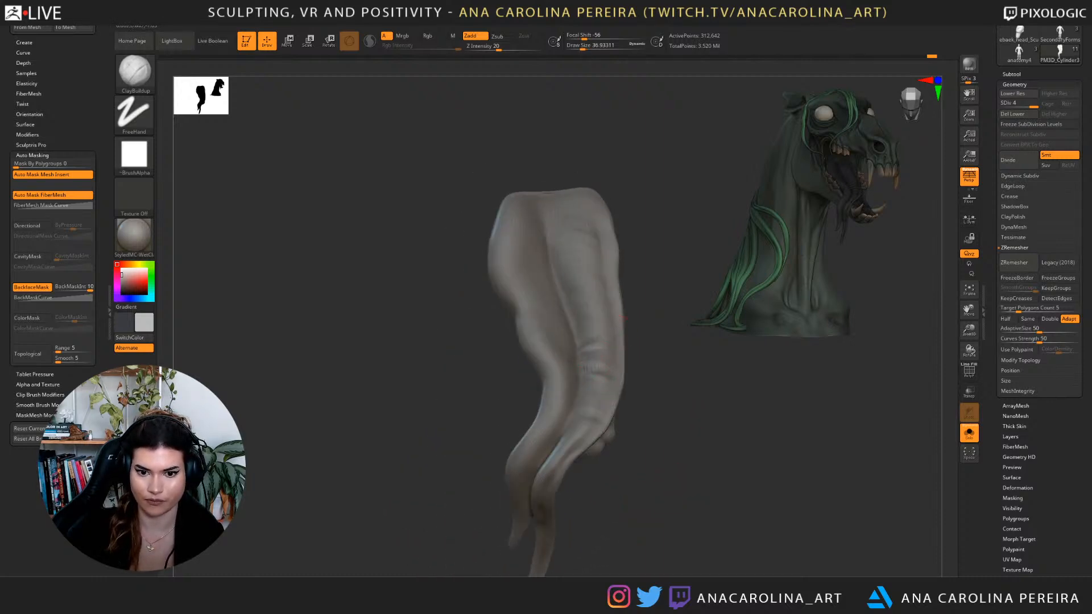
pyautogui.moveTo(584, 363); pyautogui.dragTo(609, 368)
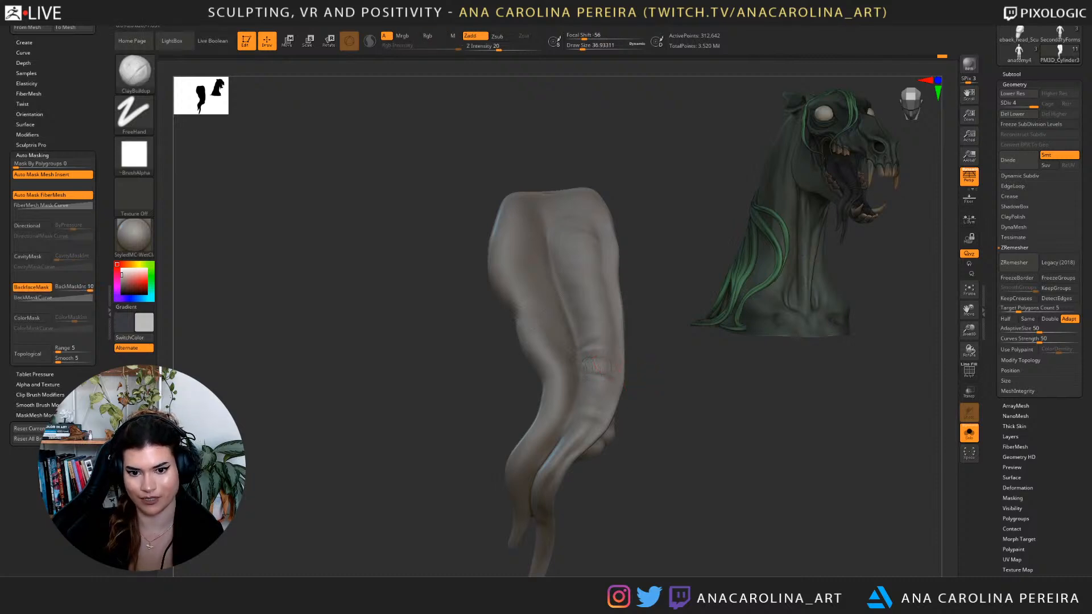
pyautogui.moveTo(609, 372); pyautogui.dragTo(610, 376)
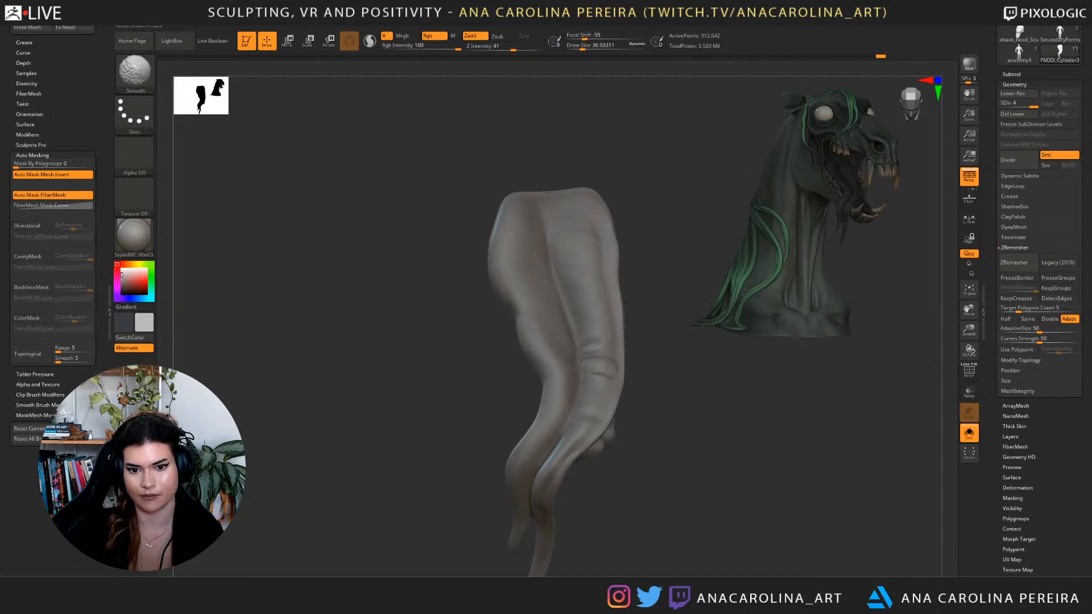
# Raise the curved folds on one half of the tongue's upper surface and smooth the built-up strokes.
pyautogui.moveTo(657, 381)
pyautogui.mouseDown()
pyautogui.moveTo(648, 327)
pyautogui.moveTo(623, 364)
pyautogui.moveTo(663, 429)
pyautogui.mouseUp()
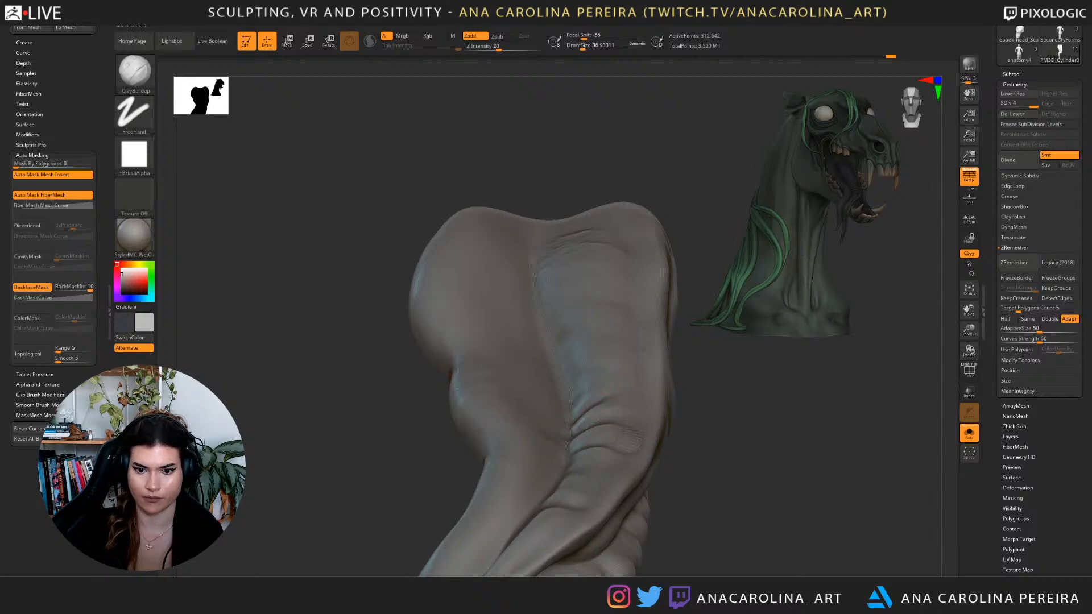
pyautogui.moveTo(602, 414); pyautogui.dragTo(619, 411)
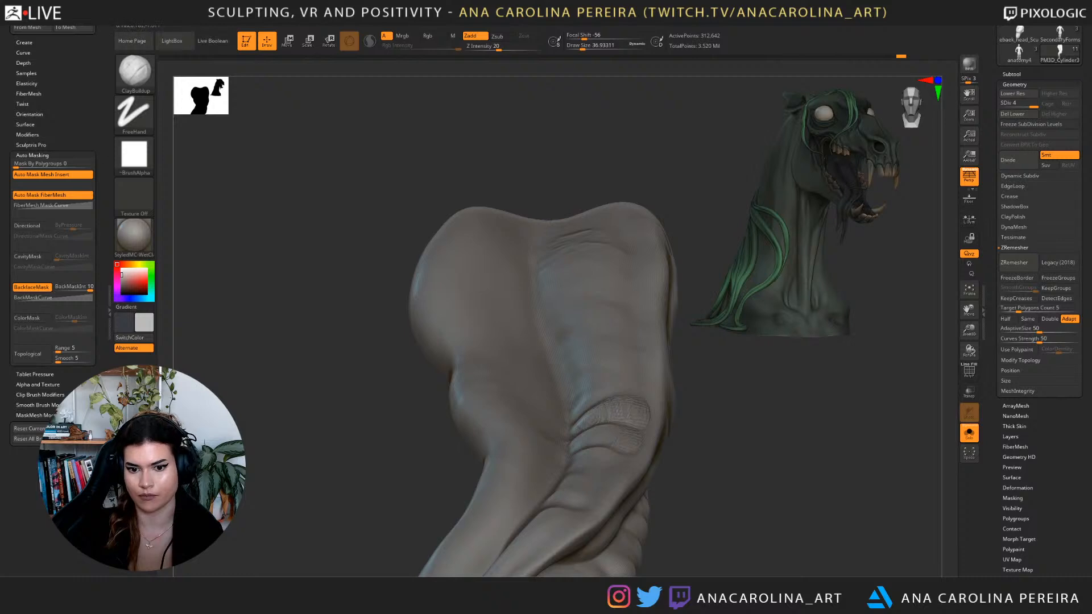
pyautogui.press('shift')
pyautogui.keyDown('shift'); pyautogui.moveTo(630, 439); pyautogui.dragTo(638, 401); pyautogui.keyUp('shift')
# Extend the rounded folds over the tongue's bend with ClayBuildup at draw size about 41 and smooth them.
pyautogui.moveTo(669, 419)
pyautogui.mouseDown(button='right')
pyautogui.moveTo(714, 439)
pyautogui.moveTo(590, 346)
pyautogui.mouseUp(button='right')
pyautogui.press('space')
pyautogui.moveTo(578, 367); pyautogui.dragTo(618, 369)
pyautogui.press('space')
pyautogui.press('shift')
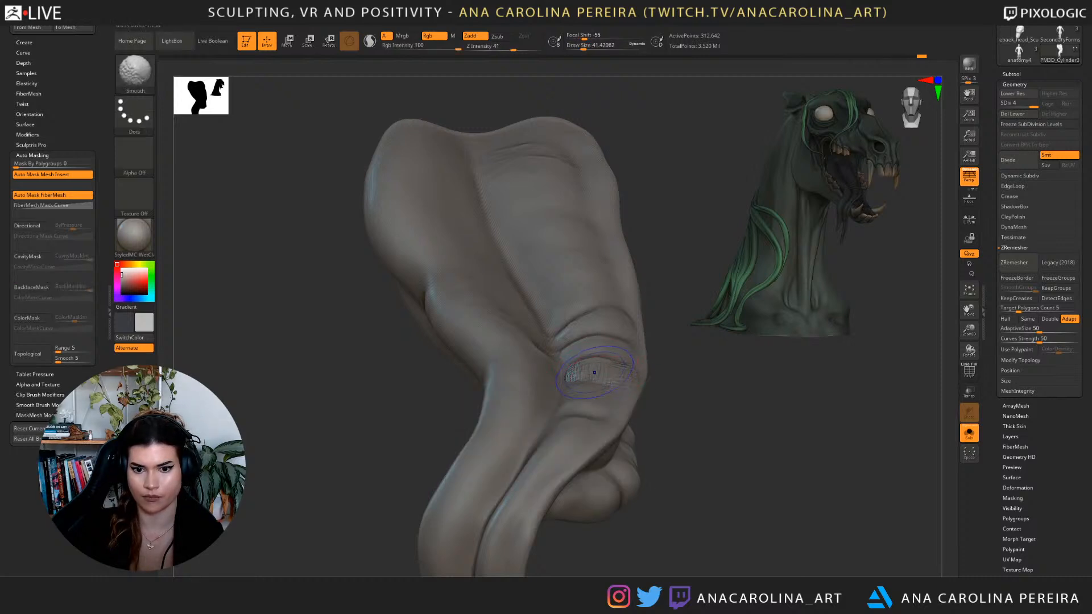
pyautogui.moveTo(674, 383)
pyautogui.mouseDown()
pyautogui.moveTo(630, 365)
pyautogui.moveTo(642, 451)
pyautogui.moveTo(624, 448)
pyautogui.mouseUp()
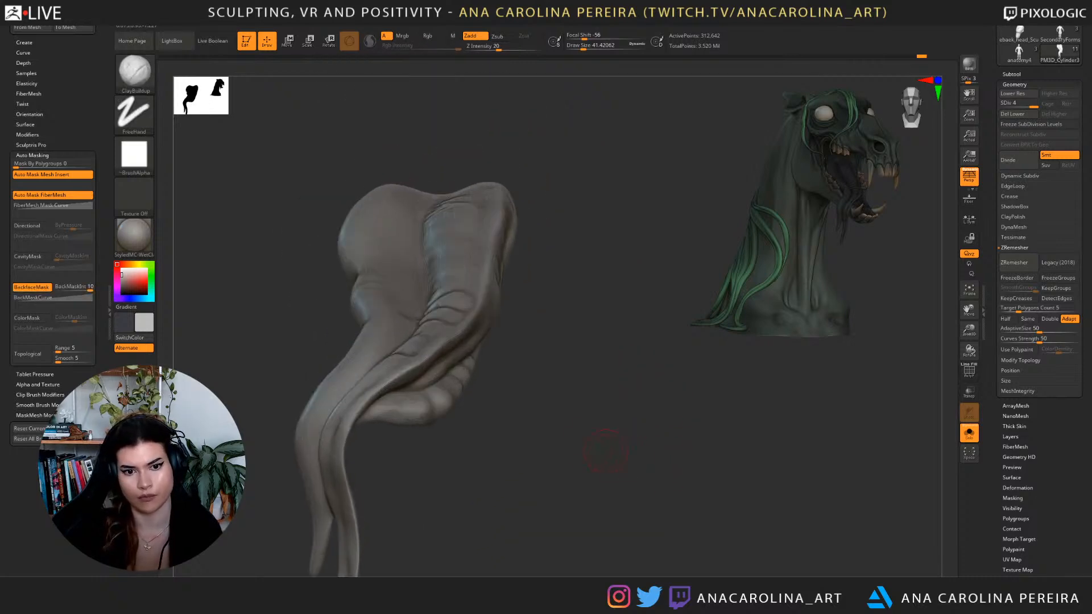
pyautogui.press('shift')
pyautogui.keyDown('shift'); pyautogui.moveTo(466, 290); pyautogui.dragTo(479, 294); pyautogui.keyUp('shift')
# Switch to the DamStandard brush and lower the tongue to subdivision level 3.
pyautogui.moveTo(624, 393)
pyautogui.keyDown('alt'); pyautogui.mouseDown()
pyautogui.moveTo(614, 347)
pyautogui.moveTo(697, 345)
pyautogui.moveTo(609, 410)
pyautogui.mouseUp(); pyautogui.keyUp('alt')
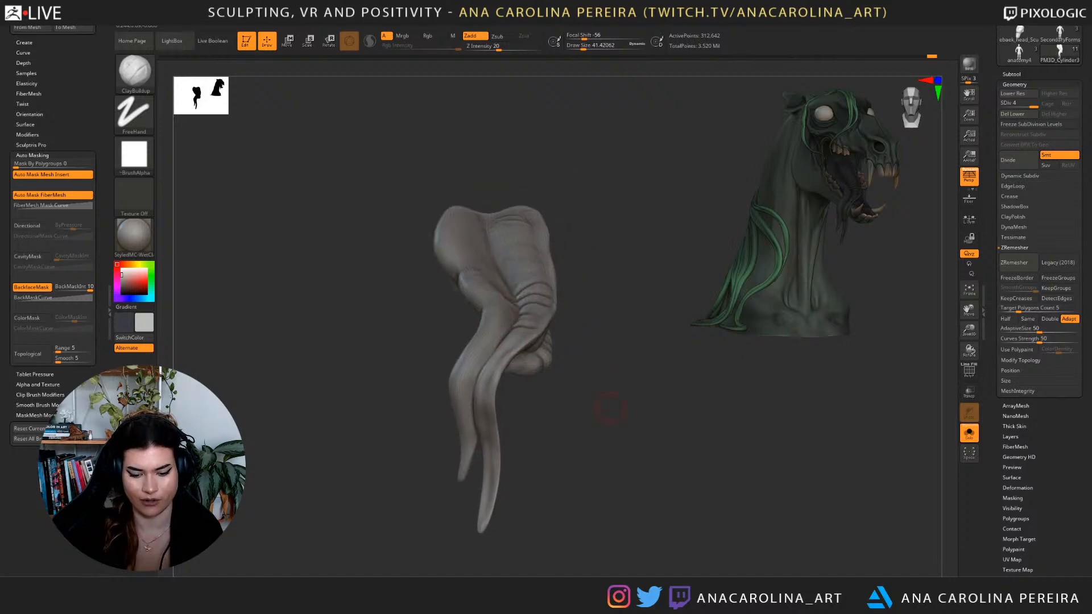
pyautogui.press('b')
pyautogui.press('b')
pyautogui.press('l')
pyautogui.press('s')
pyautogui.press('b')
pyautogui.press('d')
pyautogui.press('s')
pyautogui.hotkey('shift', 'd')
# Shape the tongue's side creases around the bend and fork with DamStandard at draw size about 128.
pyautogui.press('b')
pyautogui.press('m')
pyautogui.press('space')
pyautogui.moveTo(635, 318); pyautogui.dragTo(650, 316)
pyautogui.moveTo(650, 364)
pyautogui.mouseDown()
pyautogui.moveTo(649, 381)
pyautogui.moveTo(677, 316)
pyautogui.moveTo(711, 318)
pyautogui.moveTo(734, 335)
pyautogui.moveTo(698, 368)
pyautogui.mouseUp()
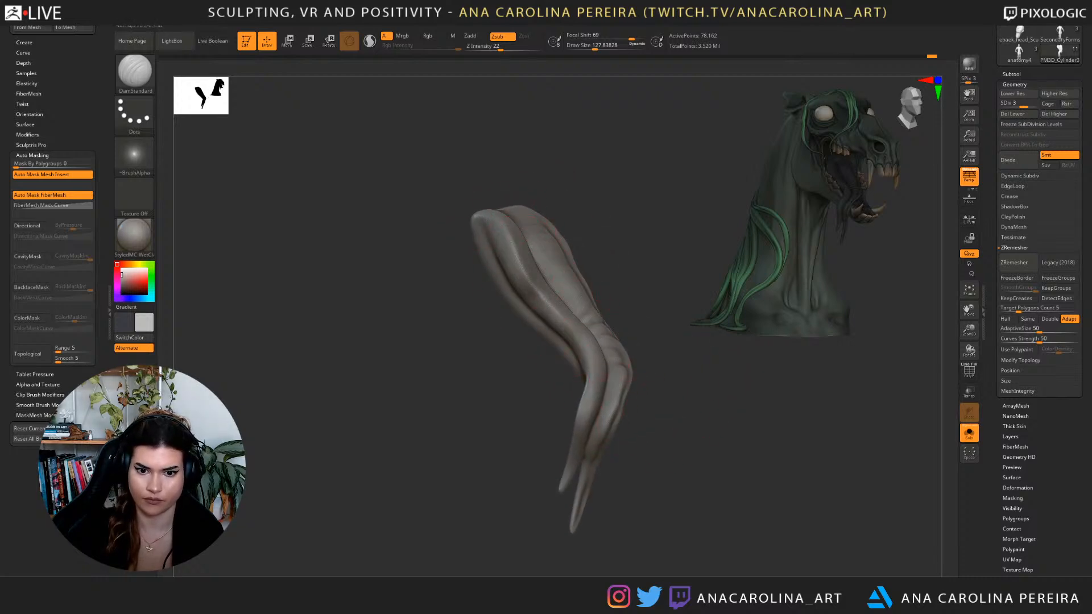
pyautogui.moveTo(641, 410); pyautogui.dragTo(674, 415)
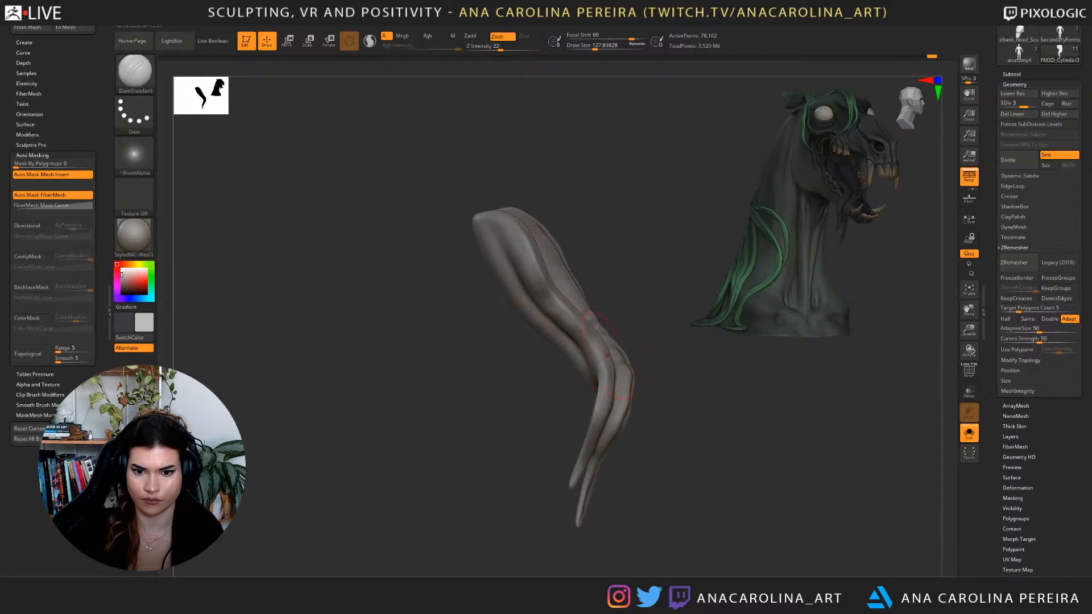
pyautogui.hotkey('ctrl', 'shift', 'z')
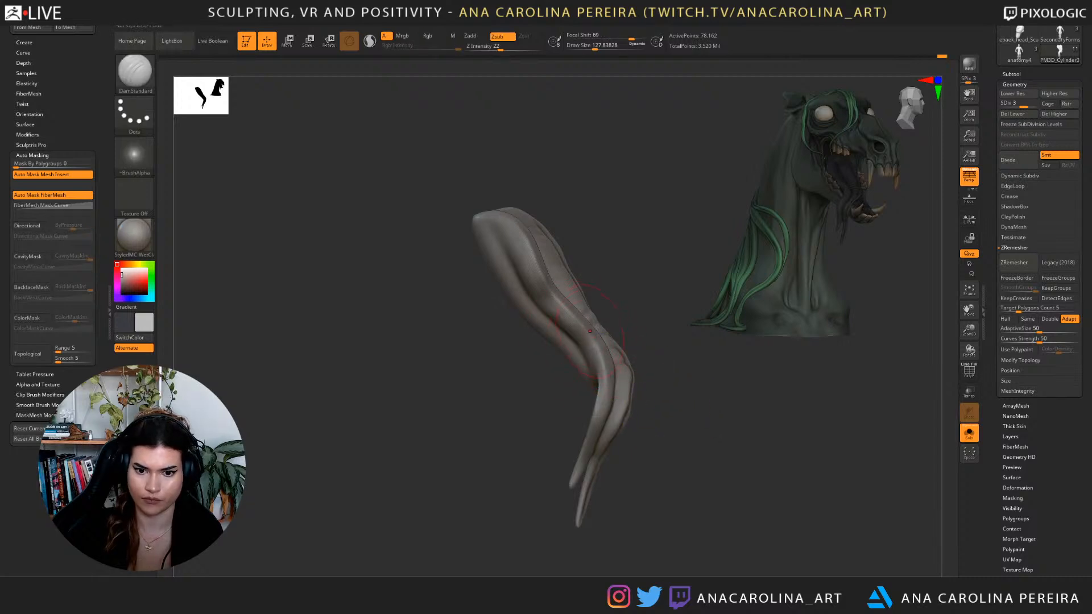
pyautogui.moveTo(575, 422)
pyautogui.mouseDown()
pyautogui.moveTo(526, 421)
pyautogui.moveTo(552, 420)
pyautogui.mouseUp()
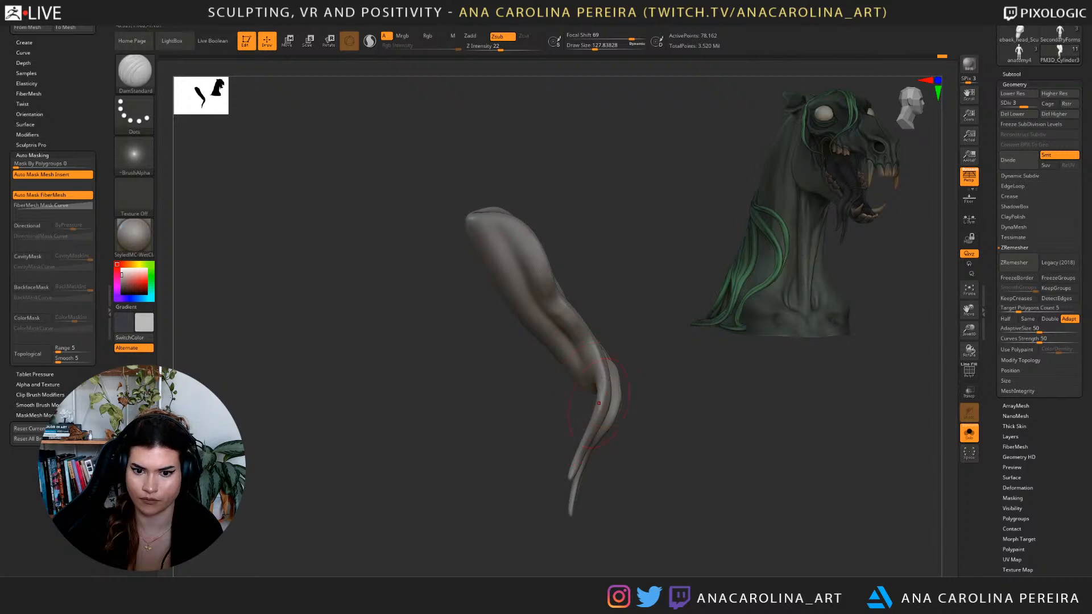
# Deepen the long groove along the upper side of the tongue with DamStandard.
pyautogui.moveTo(725, 399)
pyautogui.mouseDown()
pyautogui.moveTo(667, 387)
pyautogui.moveTo(524, 292)
pyautogui.mouseUp()
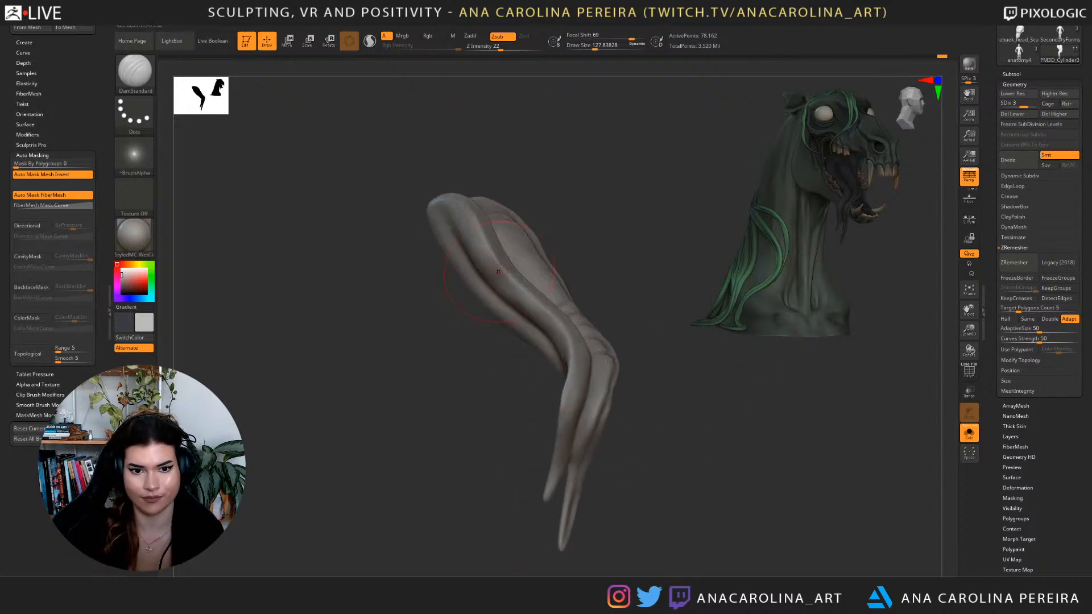
pyautogui.moveTo(466, 241); pyautogui.dragTo(498, 282)
pyautogui.hotkey('ctrl', 'z')
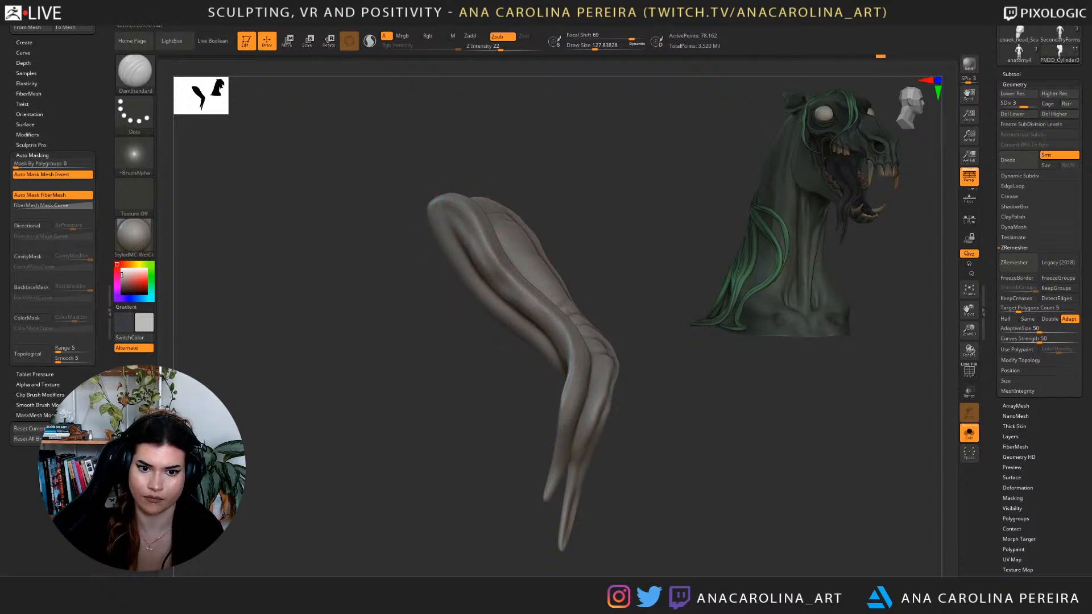
pyautogui.moveTo(558, 357); pyautogui.dragTo(545, 297, button='right')
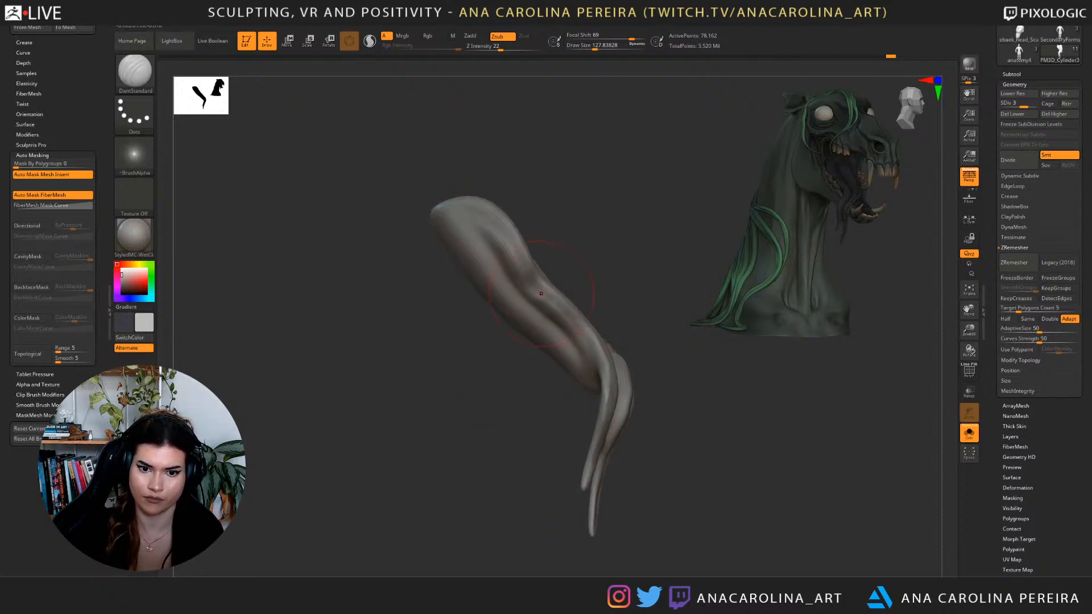
# Rework the tongue's thick upper end and side groove with DamStandard at draw size about 163, undoing a stray stroke.
pyautogui.moveTo(654, 273)
pyautogui.mouseDown()
pyautogui.moveTo(526, 262)
pyautogui.moveTo(547, 259)
pyautogui.mouseUp()
pyautogui.press('space')
pyautogui.moveTo(415, 215); pyautogui.dragTo(461, 248)
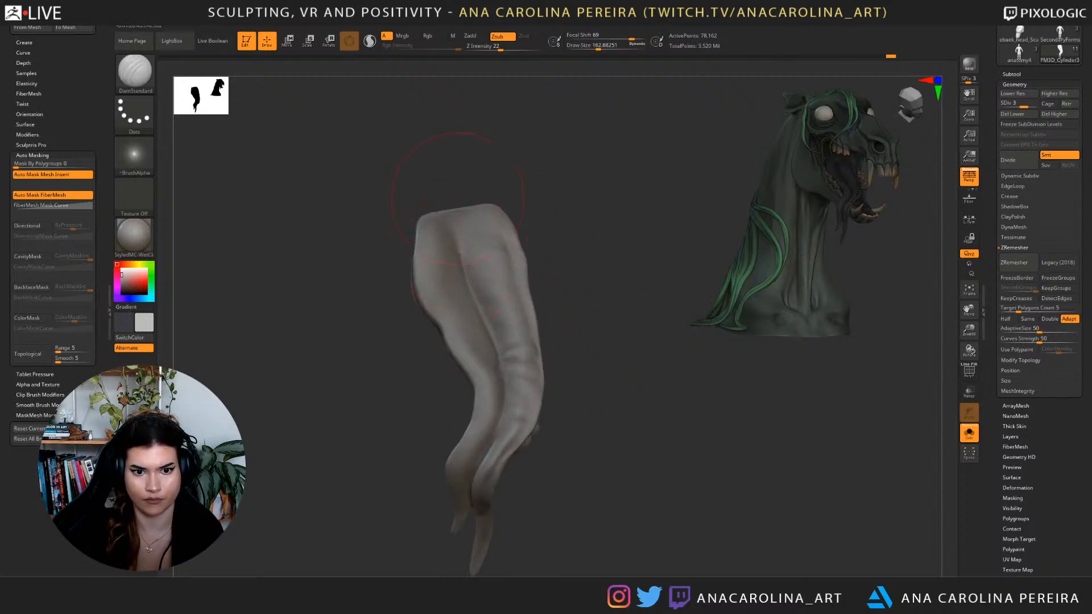
pyautogui.moveTo(463, 245); pyautogui.dragTo(470, 285, button='right')
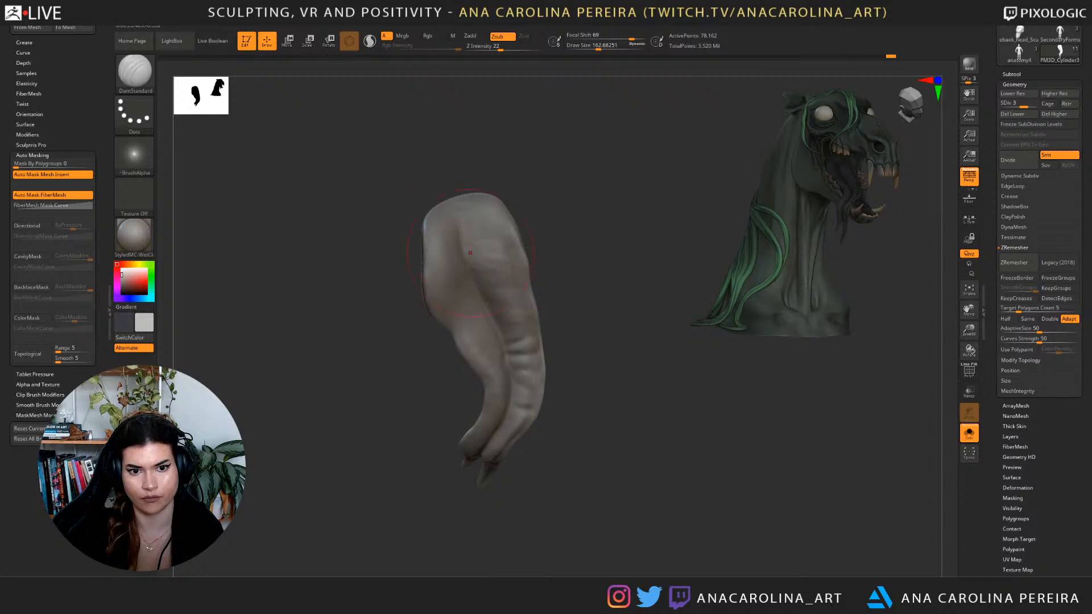
pyautogui.moveTo(475, 212)
pyautogui.mouseDown(button='right')
pyautogui.moveTo(444, 247)
pyautogui.moveTo(442, 285)
pyautogui.mouseUp(button='right')
pyautogui.press('ctrl')
pyautogui.hotkey('ctrl', 'z')
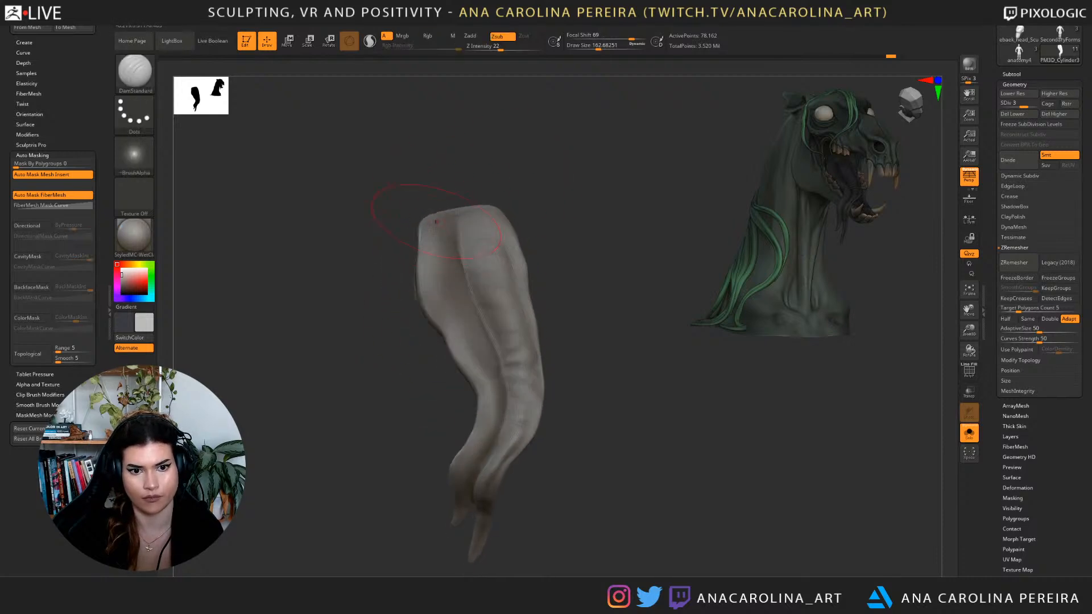
pyautogui.moveTo(437, 268); pyautogui.dragTo(442, 313)
pyautogui.moveTo(481, 389)
pyautogui.mouseDown(button='right')
pyautogui.moveTo(468, 347)
pyautogui.moveTo(490, 398)
pyautogui.moveTo(471, 327)
pyautogui.mouseUp(button='right')
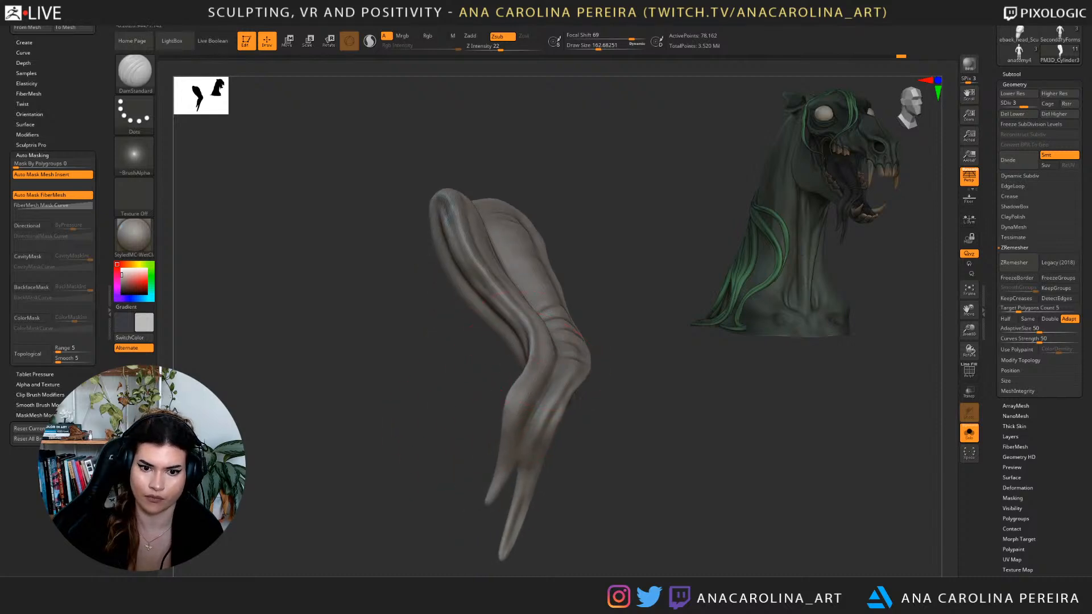
pyautogui.moveTo(490, 501)
pyautogui.mouseDown(button='right')
pyautogui.moveTo(364, 488)
pyautogui.moveTo(387, 488)
pyautogui.mouseUp(button='right')
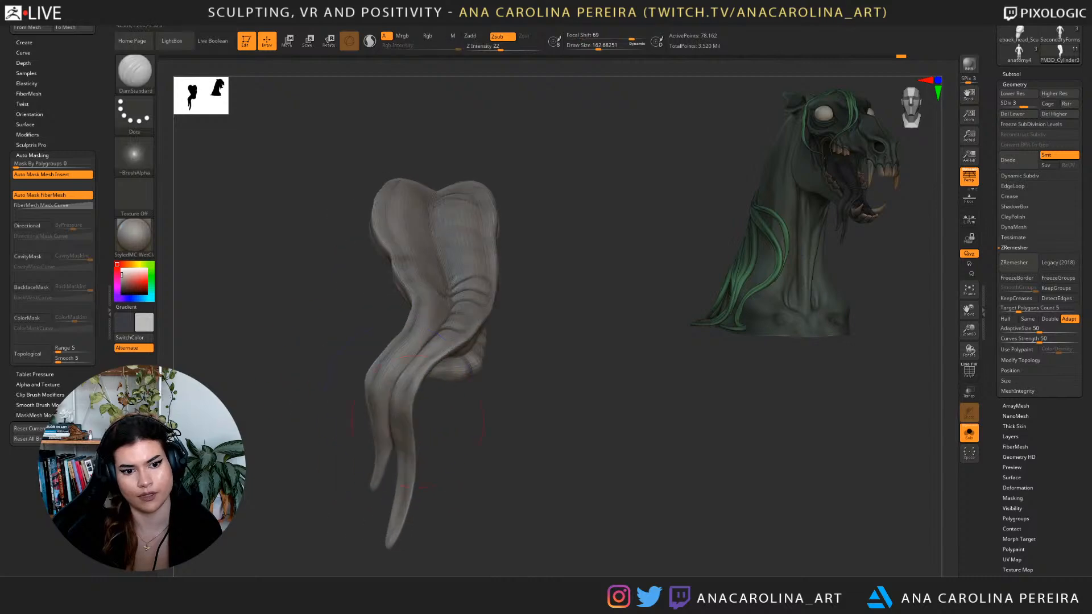
# Build up fine cross folds on the tongue's plain upper lobe with ClayBuildup at draw size about 80.
pyautogui.keyDown('alt'); pyautogui.moveTo(625, 347); pyautogui.dragTo(643, 383, button='right'); pyautogui.keyUp('alt')
pyautogui.press('b')
pyautogui.press('c')
pyautogui.press('b')
pyautogui.rightClick(597, 323)
pyautogui.keyDown('ctrl'); pyautogui.moveTo(598, 327); pyautogui.dragTo(595, 373, button='right'); pyautogui.keyUp('ctrl')
pyautogui.press('s')
pyautogui.moveTo(404, 446); pyautogui.dragTo(392, 446)
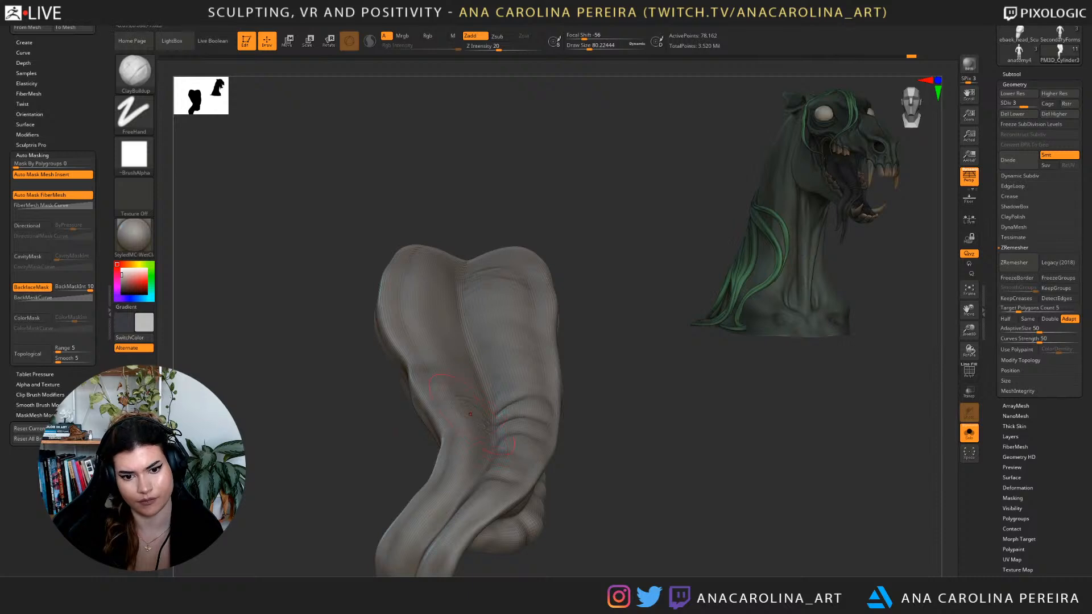
pyautogui.moveTo(467, 404); pyautogui.dragTo(452, 394)
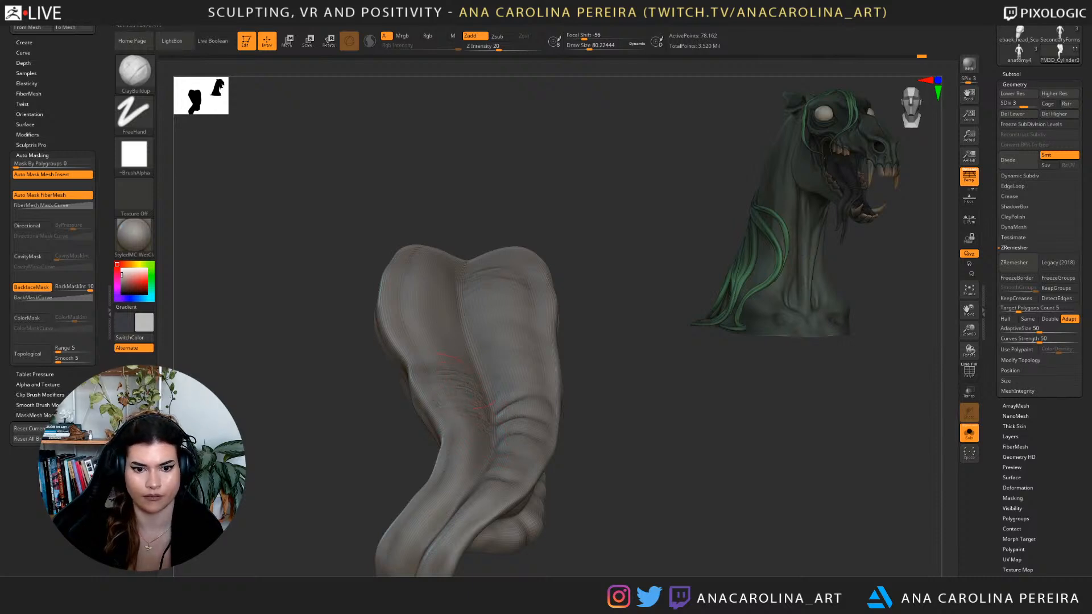
pyautogui.moveTo(473, 389); pyautogui.dragTo(495, 426)
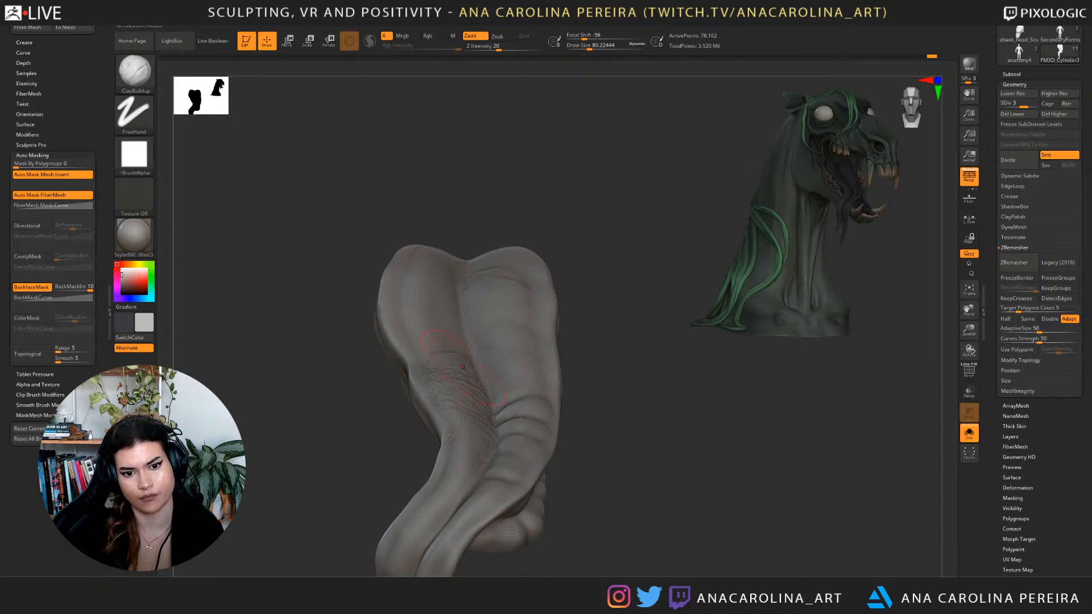
pyautogui.moveTo(438, 347); pyautogui.dragTo(443, 314)
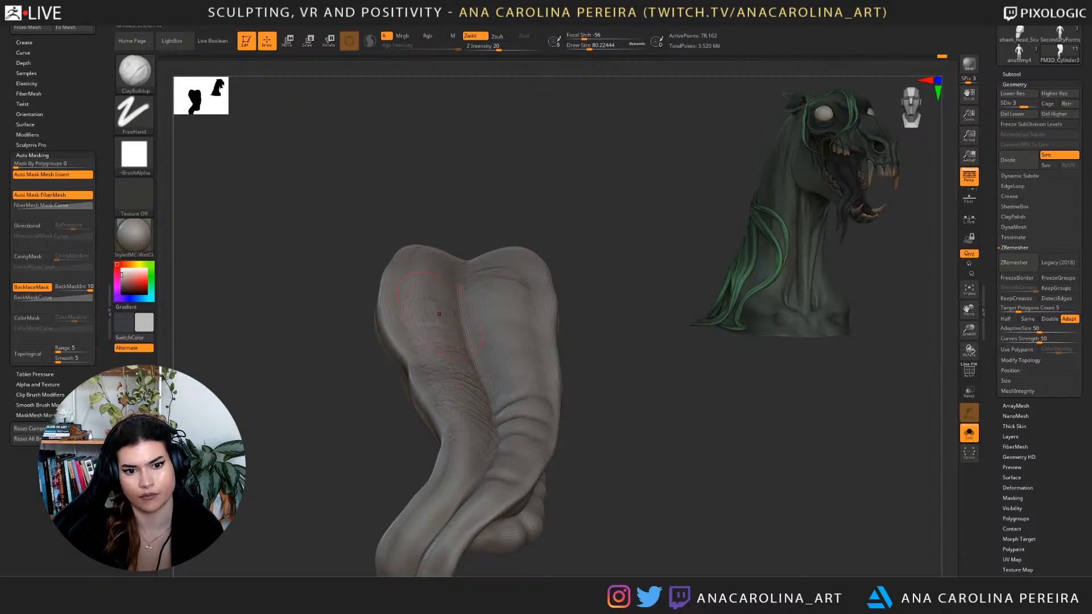
# Smooth the new cross folds and extend them toward the bend with ClayBuildup at draw size about 65.
pyautogui.moveTo(614, 421)
pyautogui.keyDown('alt'); pyautogui.mouseDown()
pyautogui.moveTo(635, 355)
pyautogui.moveTo(586, 347)
pyautogui.mouseUp(); pyautogui.keyUp('alt')
pyautogui.press('shift')
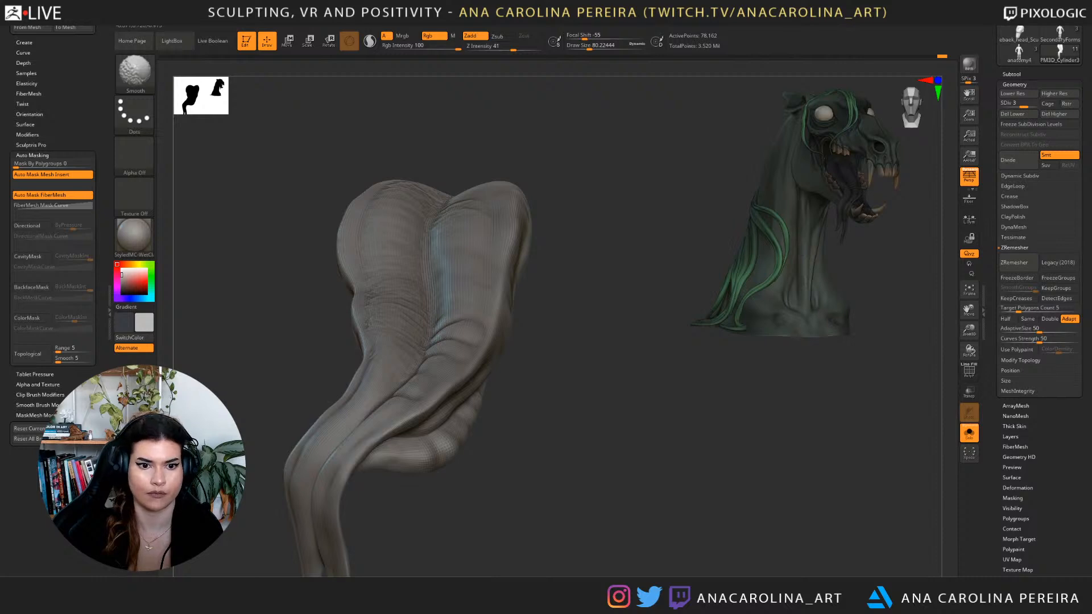
pyautogui.moveTo(561, 237); pyautogui.dragTo(588, 247)
pyautogui.press('space')
pyautogui.press('space')
pyautogui.press('space')
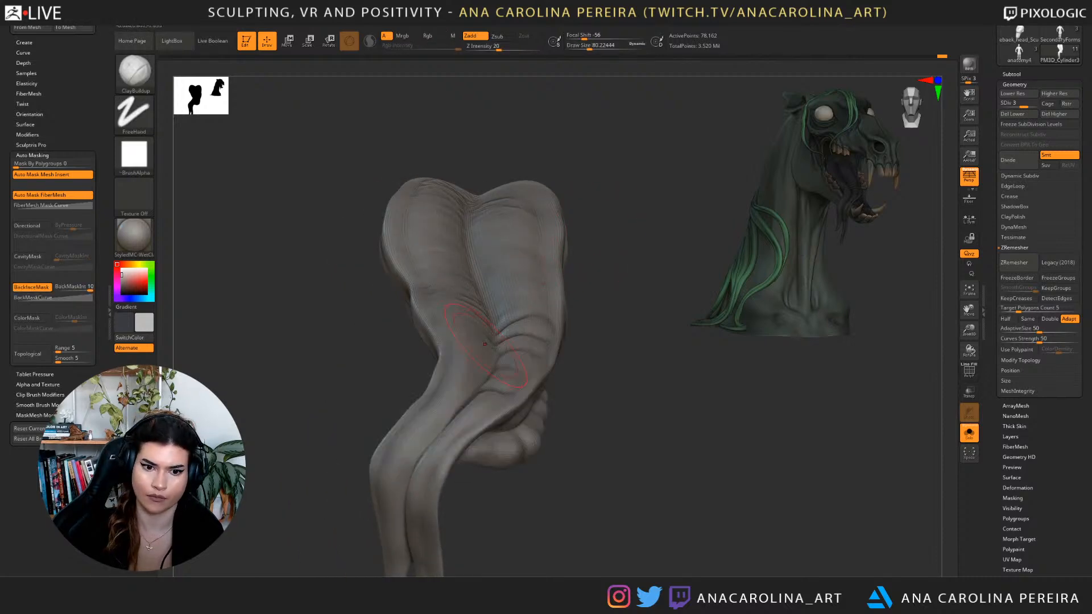
pyautogui.moveTo(469, 358); pyautogui.dragTo(466, 359)
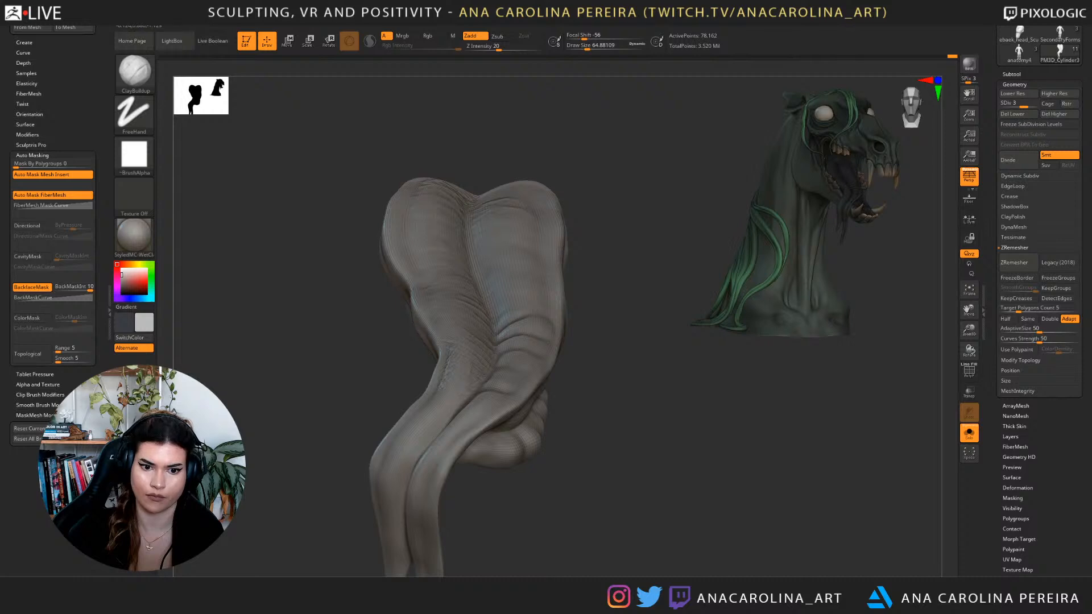
pyautogui.keyDown('shift'); pyautogui.moveTo(454, 344); pyautogui.dragTo(441, 388); pyautogui.keyUp('shift')
pyautogui.keyDown('alt'); pyautogui.moveTo(603, 364); pyautogui.dragTo(618, 312); pyautogui.keyUp('alt')
# Show the whole bust to examine the tongue in the open mouth from several angles, and isolate the tongue again.
pyautogui.click(970, 433)
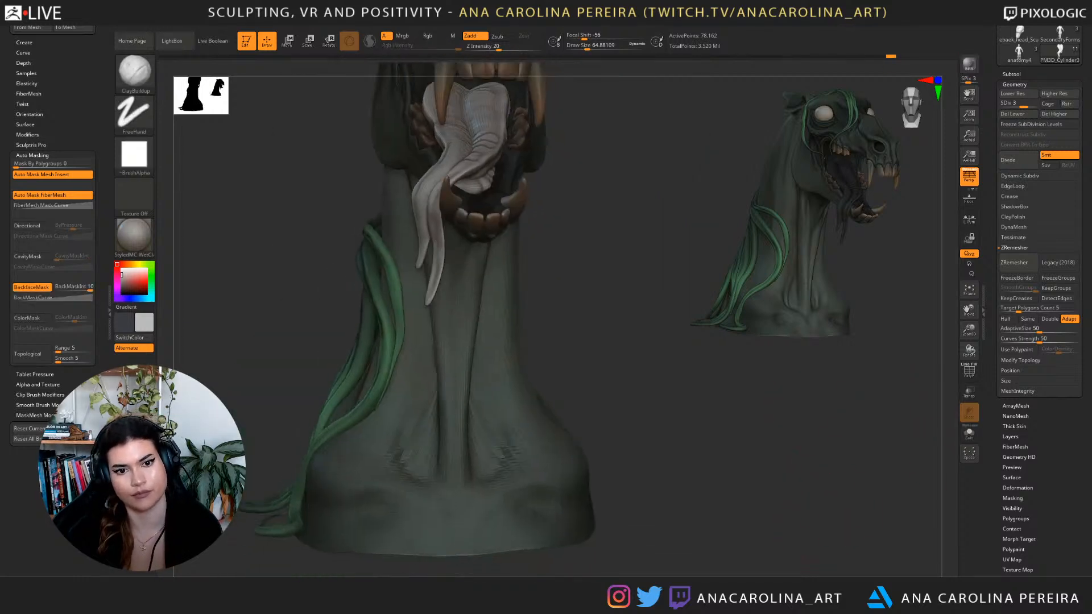
pyautogui.moveTo(643, 365); pyautogui.dragTo(745, 376)
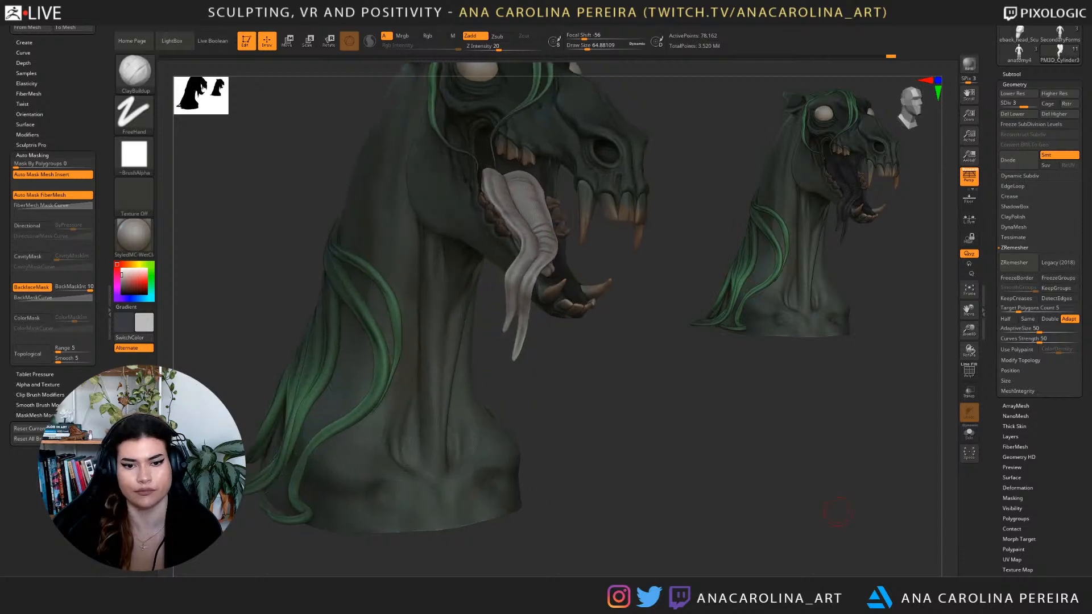
pyautogui.keyDown('alt'); pyautogui.moveTo(682, 399); pyautogui.dragTo(689, 449); pyautogui.keyUp('alt')
pyautogui.moveTo(632, 327)
pyautogui.keyDown('alt'); pyautogui.mouseDown()
pyautogui.moveTo(651, 421)
pyautogui.moveTo(629, 376)
pyautogui.mouseUp(); pyautogui.keyUp('alt')
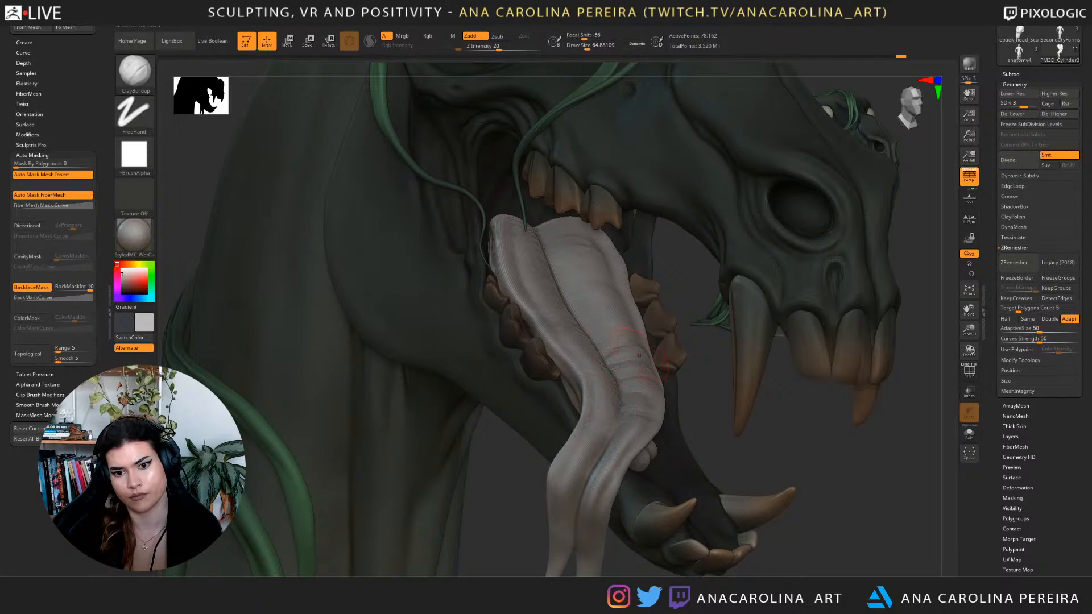
pyautogui.press('shift')
pyautogui.moveTo(702, 421)
pyautogui.keyDown('alt'); pyautogui.mouseDown()
pyautogui.moveTo(658, 349)
pyautogui.moveTo(515, 354)
pyautogui.moveTo(575, 387)
pyautogui.moveTo(762, 418)
pyautogui.moveTo(741, 410)
pyautogui.mouseUp(); pyautogui.keyUp('alt')
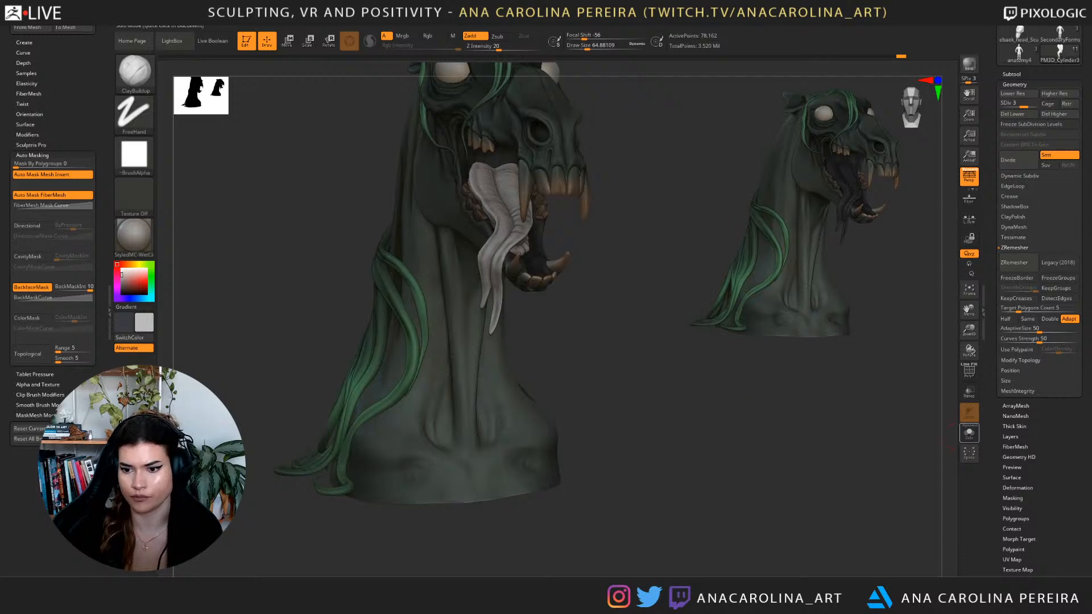
pyautogui.click(969, 434)
pyautogui.keyDown('alt'); pyautogui.moveTo(810, 392); pyautogui.dragTo(797, 465); pyautogui.keyUp('alt')
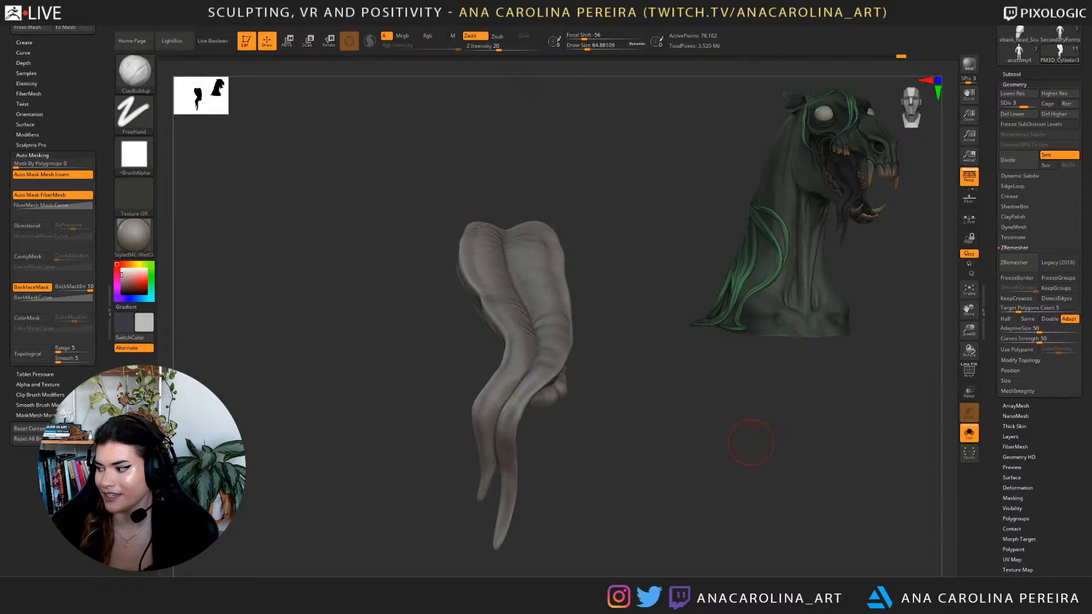
# Deepen the crease along the tongue's side toward the fork with DamStandard at draw size about 65.
pyautogui.moveTo(751, 443); pyautogui.dragTo(833, 397)
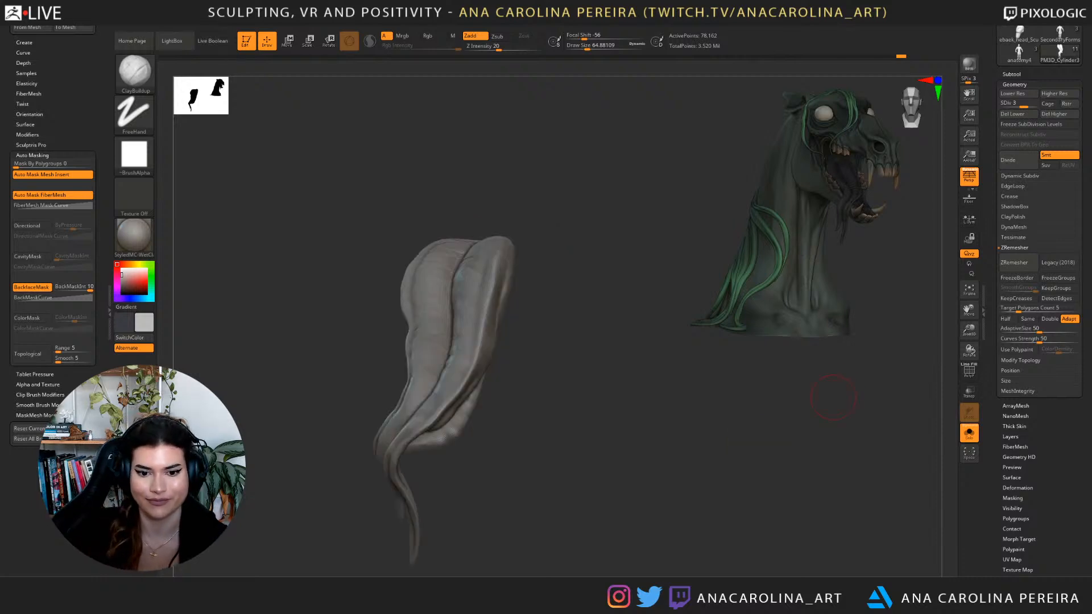
pyautogui.moveTo(660, 424)
pyautogui.mouseDown()
pyautogui.moveTo(731, 392)
pyautogui.moveTo(757, 392)
pyautogui.moveTo(755, 407)
pyautogui.mouseUp()
pyautogui.press('b')
pyautogui.press('d')
pyautogui.press('s')
pyautogui.moveTo(853, 427)
pyautogui.keyDown('alt'); pyautogui.mouseDown()
pyautogui.moveTo(737, 398)
pyautogui.moveTo(761, 501)
pyautogui.mouseUp(); pyautogui.keyUp('alt')
pyautogui.moveTo(728, 432); pyautogui.dragTo(682, 365)
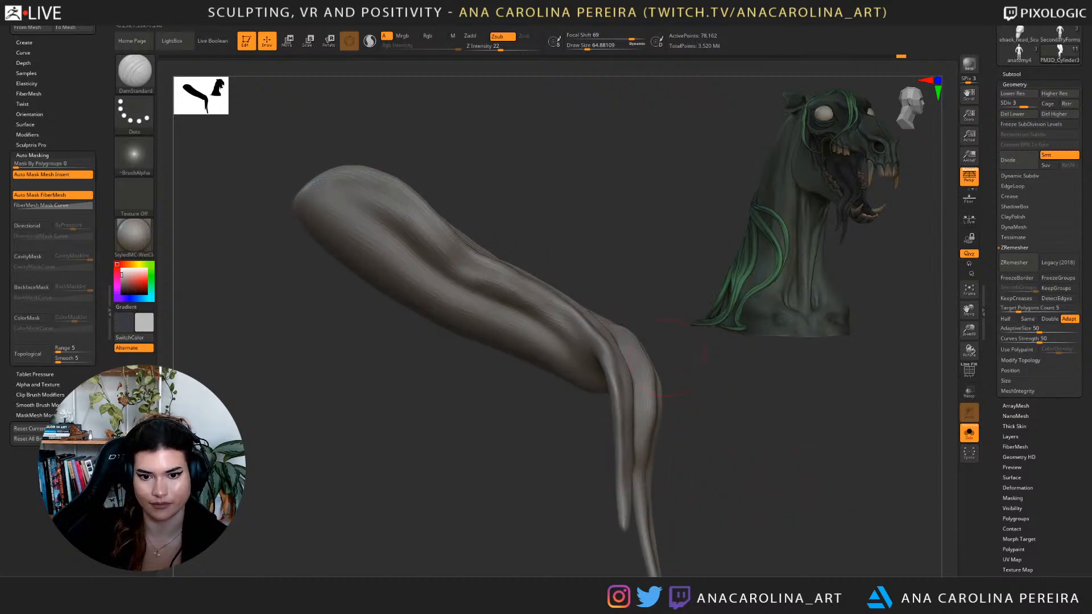
pyautogui.moveTo(576, 332); pyautogui.dragTo(584, 343)
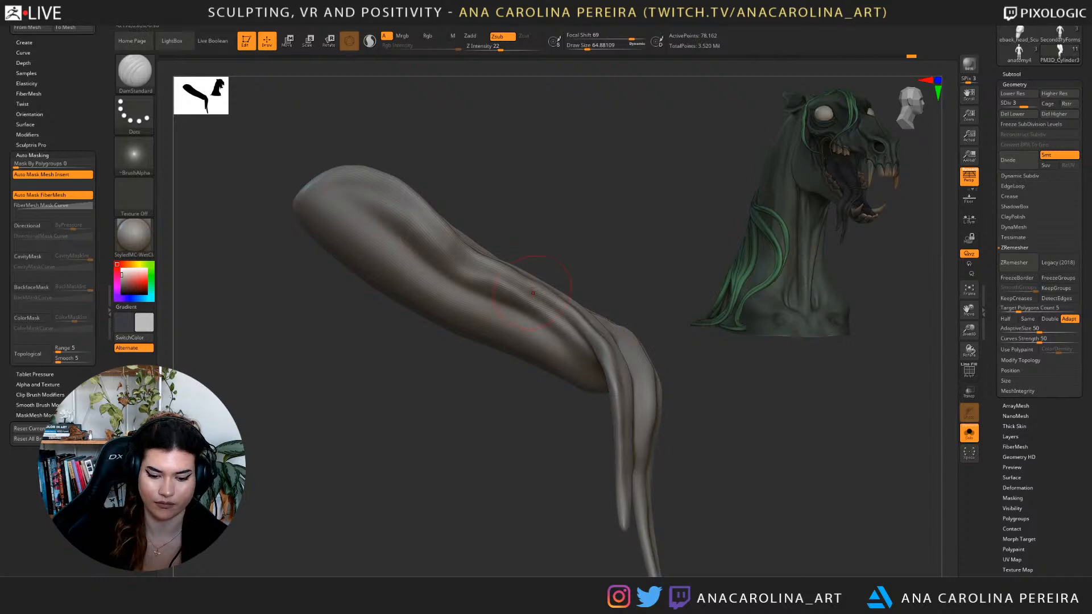
# Add volume around the start of the tongue's fork, switching from ClayBuildup to Inflate at draw size about 74.
pyautogui.press('b')
pyautogui.press('c')
pyautogui.press('b')
pyautogui.press('s')
pyautogui.moveTo(595, 285); pyautogui.dragTo(599, 279)
pyautogui.moveTo(586, 529); pyautogui.dragTo(599, 549)
pyautogui.press('space')
pyautogui.press('b')
pyautogui.press('i')
pyautogui.press('n')
pyautogui.press('space')
pyautogui.moveTo(604, 354); pyautogui.dragTo(608, 354)
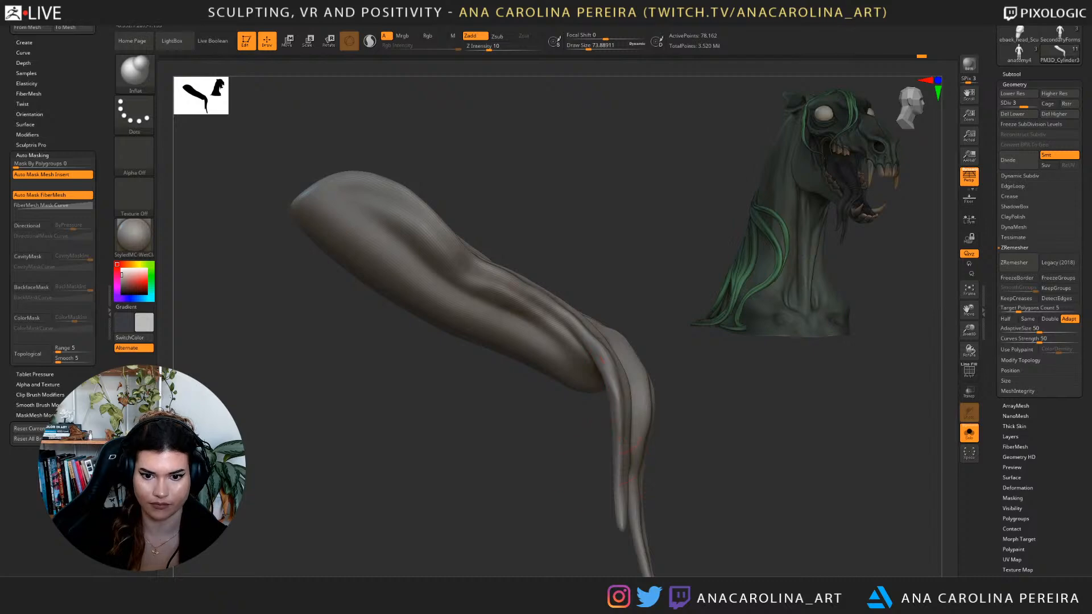
# Build up small folds over the bend and fork prongs with ClayBuildup at draw size about 36, and smooth them.
pyautogui.press('b')
pyautogui.press('c')
pyautogui.press('b')
pyautogui.moveTo(703, 437); pyautogui.dragTo(686, 452)
pyautogui.moveTo(640, 330)
pyautogui.mouseDown()
pyautogui.moveTo(631, 343)
pyautogui.moveTo(643, 364)
pyautogui.mouseUp()
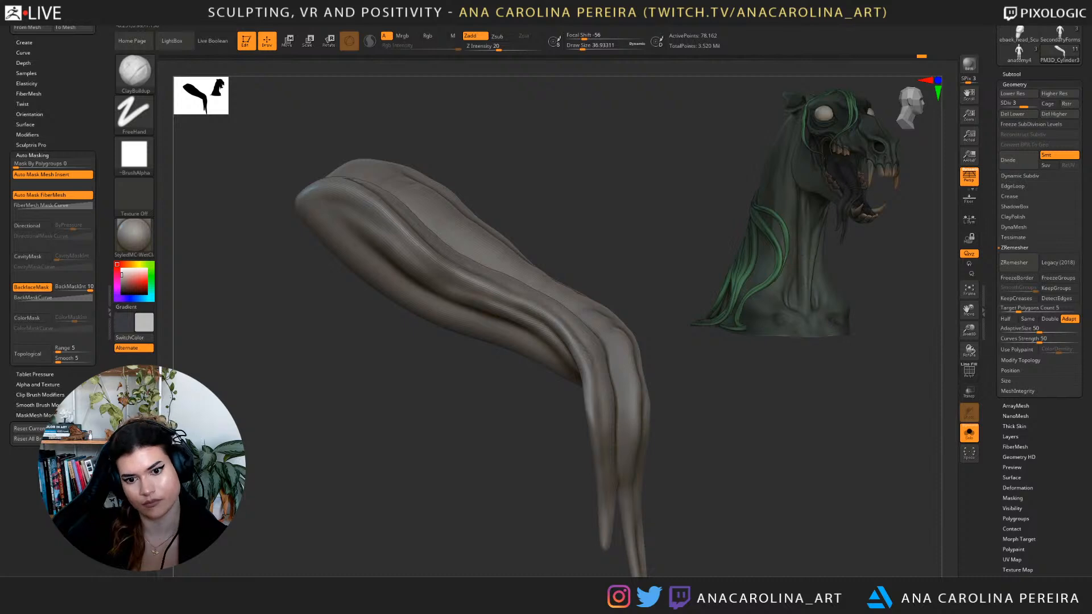
pyautogui.moveTo(568, 332)
pyautogui.mouseDown(button='right')
pyautogui.moveTo(610, 354)
pyautogui.moveTo(610, 333)
pyautogui.moveTo(658, 347)
pyautogui.mouseUp(button='right')
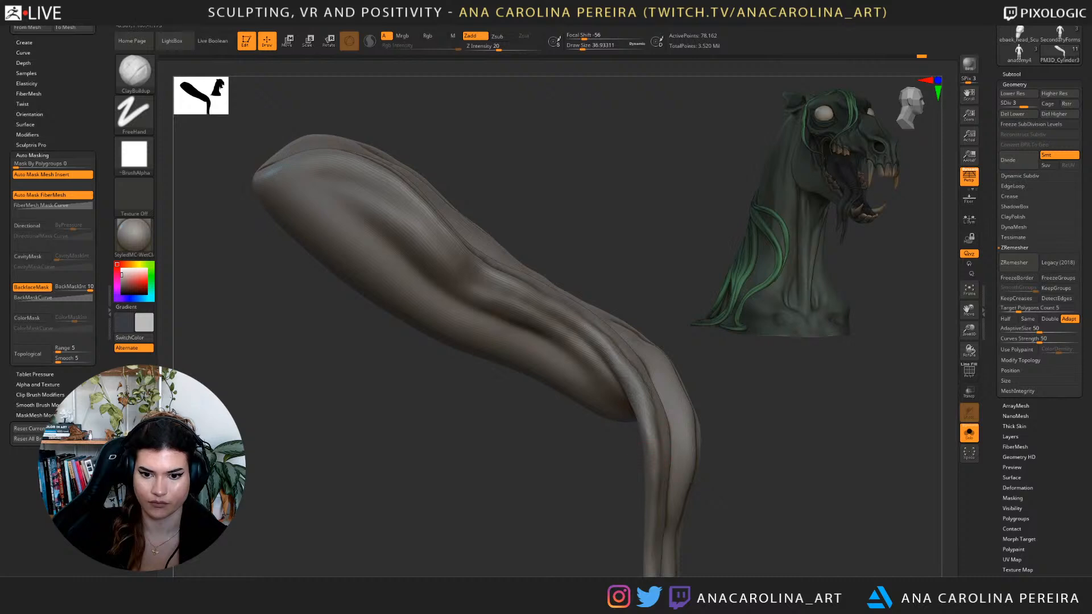
pyautogui.moveTo(637, 441)
pyautogui.mouseDown()
pyautogui.moveTo(561, 393)
pyautogui.moveTo(473, 370)
pyautogui.mouseUp()
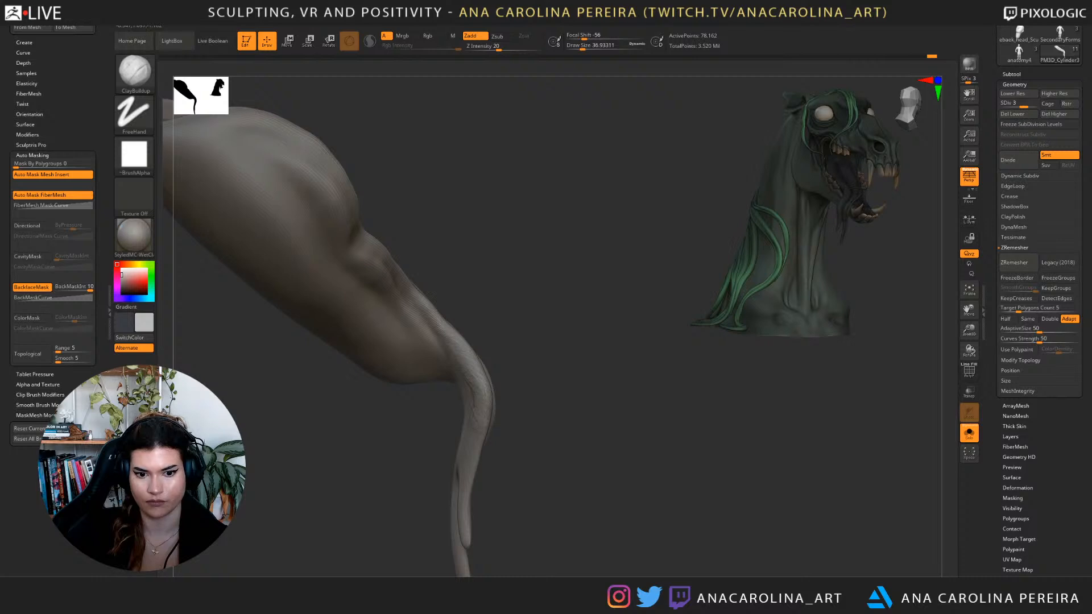
pyautogui.moveTo(441, 417); pyautogui.dragTo(577, 423)
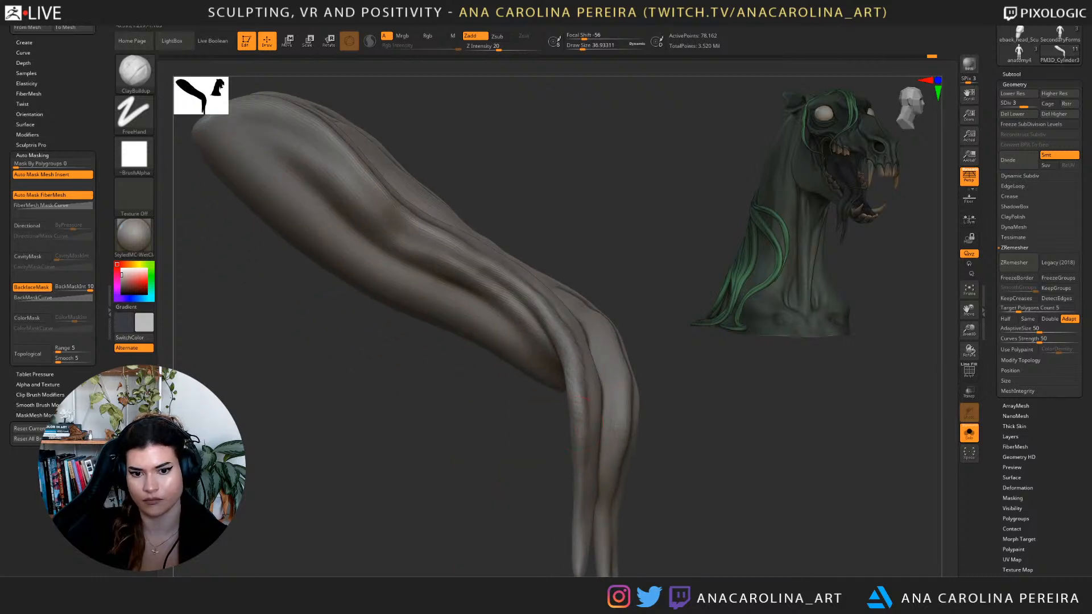
pyautogui.moveTo(660, 427)
pyautogui.mouseDown()
pyautogui.moveTo(594, 401)
pyautogui.moveTo(606, 396)
pyautogui.mouseUp()
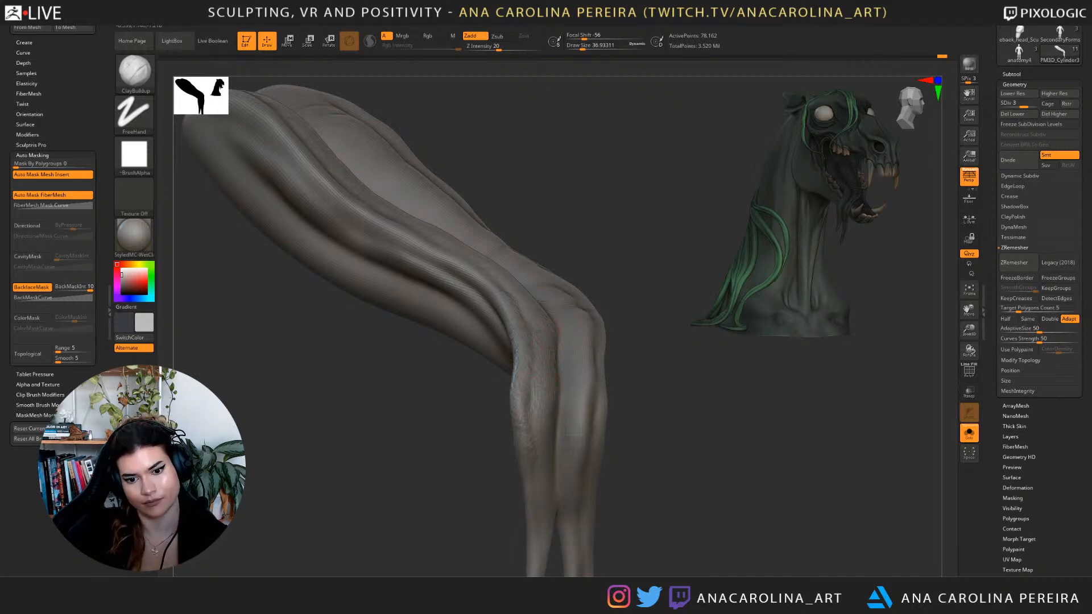
pyautogui.press('shift')
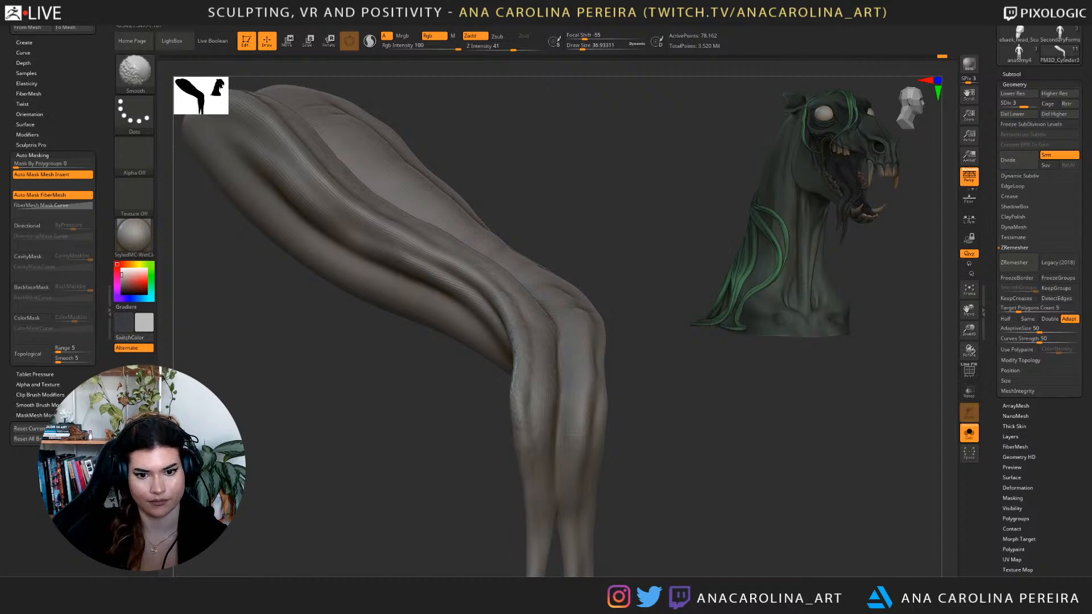
# Bring back the full bust to check the reworked tongue inside the mouth, and isolate the tongue again.
pyautogui.click(970, 433)
pyautogui.moveTo(902, 475)
pyautogui.keyDown('alt'); pyautogui.mouseDown()
pyautogui.moveTo(851, 377)
pyautogui.moveTo(767, 467)
pyautogui.moveTo(784, 490)
pyautogui.mouseUp(); pyautogui.keyUp('alt')
pyautogui.click(970, 432)
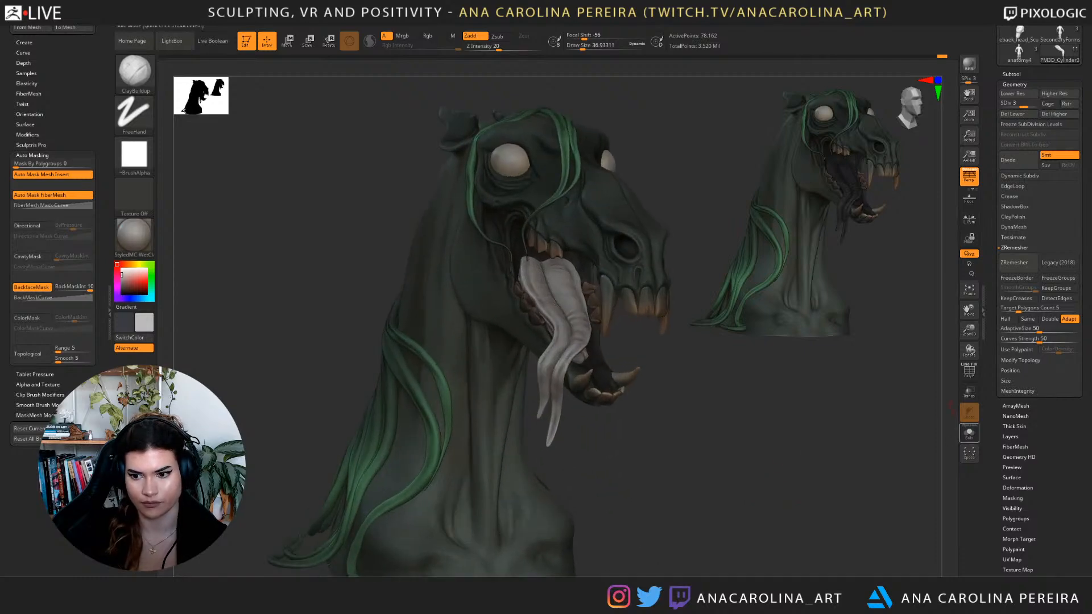
pyautogui.keyDown('alt'); pyautogui.moveTo(734, 410); pyautogui.dragTo(688, 455); pyautogui.keyUp('alt')
# Raise the tongue to subdivision level 4 and refine its upper side edge with DamStandard at draw size about 41, smoothing it.
pyautogui.press('b')
pyautogui.press('d')
pyautogui.press('s')
pyautogui.moveTo(865, 481)
pyautogui.keyDown('alt'); pyautogui.mouseDown()
pyautogui.moveTo(814, 444)
pyautogui.moveTo(793, 471)
pyautogui.moveTo(820, 471)
pyautogui.mouseUp(); pyautogui.keyUp('alt')
pyautogui.press('d')
pyautogui.press('space')
pyautogui.click(533, 371)
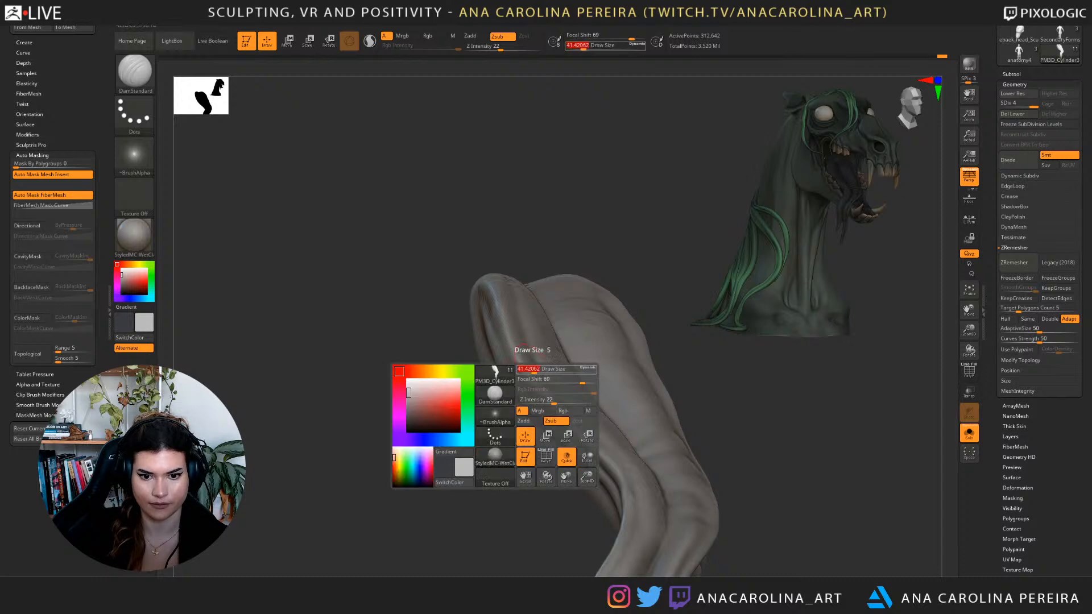
pyautogui.keyDown('shift'); pyautogui.moveTo(507, 325); pyautogui.dragTo(535, 378); pyautogui.keyUp('shift')
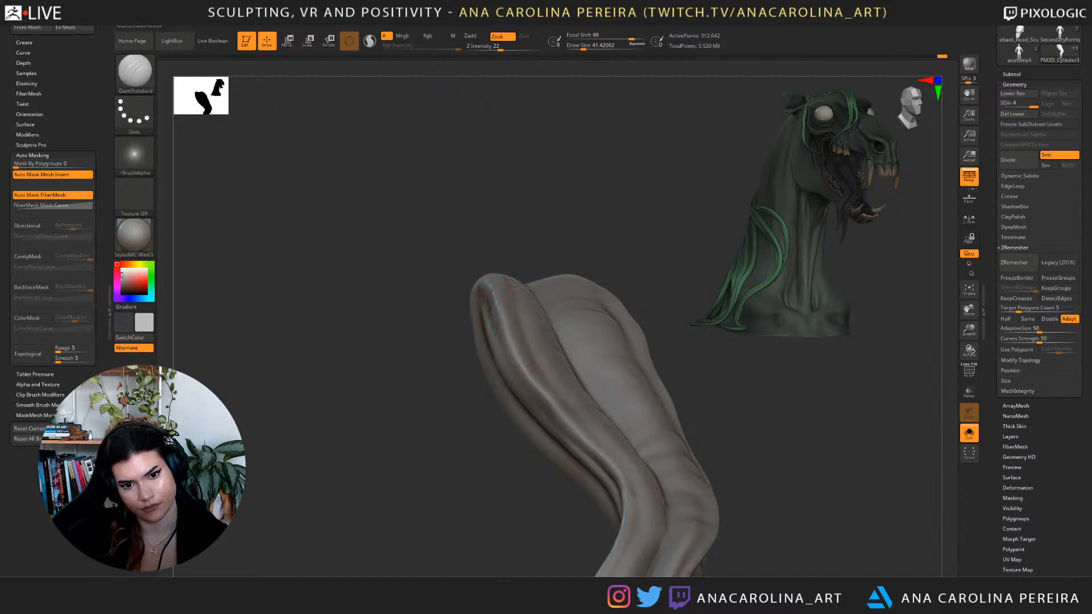
pyautogui.moveTo(501, 325)
pyautogui.keyDown('shift'); pyautogui.mouseDown()
pyautogui.moveTo(505, 341)
pyautogui.moveTo(483, 369)
pyautogui.moveTo(455, 373)
pyautogui.mouseUp(); pyautogui.keyUp('shift')
# Carve an uneven ridge along the tongue's side edge with DamStandard at draw size about 77, undoing the last stroke.
pyautogui.press('s')
pyautogui.moveTo(539, 333); pyautogui.dragTo(578, 408)
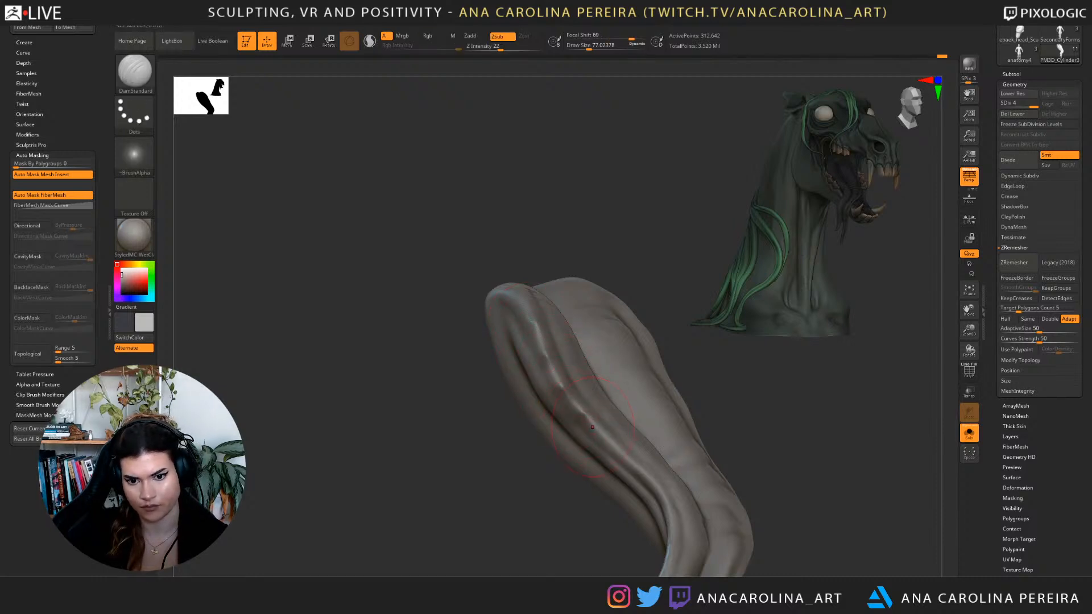
pyautogui.moveTo(596, 430); pyautogui.dragTo(605, 444)
pyautogui.moveTo(785, 432)
pyautogui.mouseDown()
pyautogui.moveTo(679, 427)
pyautogui.moveTo(697, 427)
pyautogui.mouseUp()
pyautogui.moveTo(442, 461); pyautogui.dragTo(504, 465)
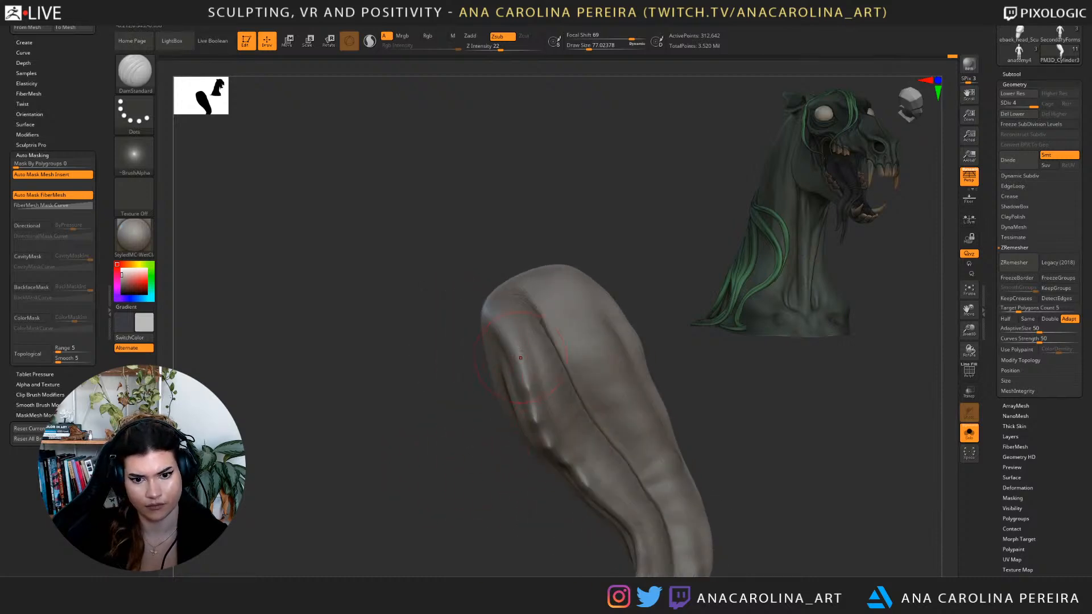
pyautogui.press('[')
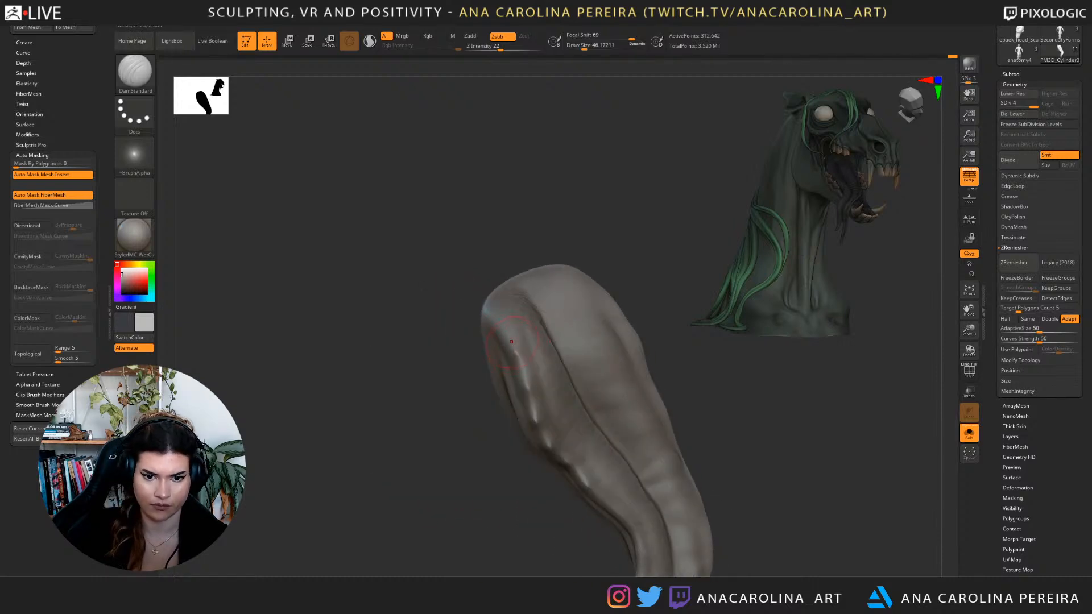
pyautogui.hotkey('ctrl', 'z')
# Sharpen the wavy side ridge from the tongue's upper end toward the bend with DamStandard at draw size about 46.
pyautogui.moveTo(455, 432); pyautogui.dragTo(513, 438)
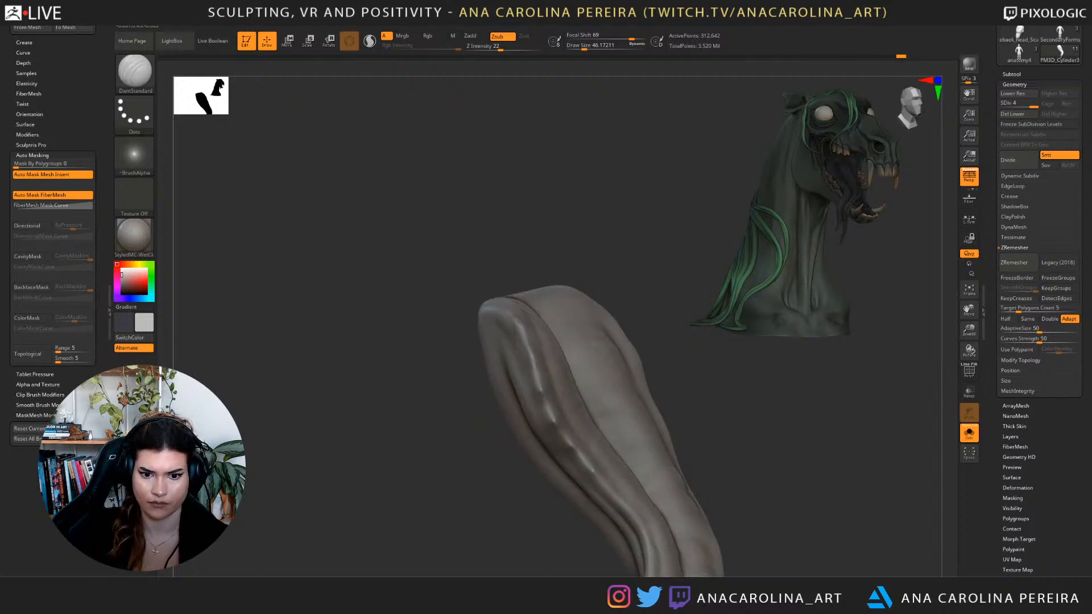
pyautogui.moveTo(538, 390); pyautogui.dragTo(646, 569)
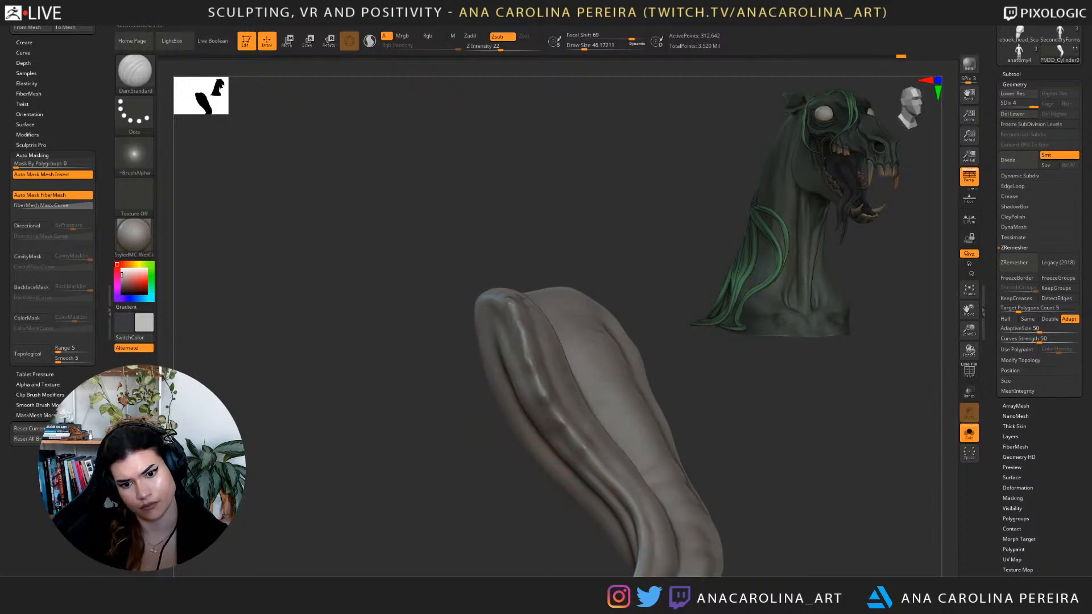
pyautogui.moveTo(548, 462)
pyautogui.mouseDown(button='right')
pyautogui.moveTo(558, 470)
pyautogui.moveTo(545, 466)
pyautogui.mouseUp(button='right')
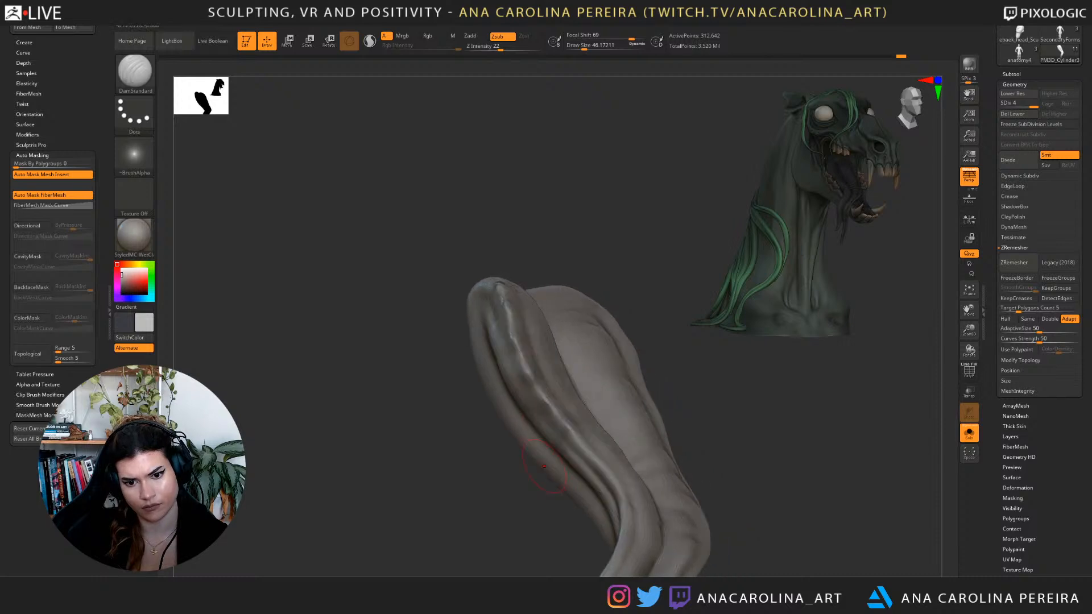
pyautogui.moveTo(539, 390); pyautogui.dragTo(544, 400)
pyautogui.moveTo(538, 479); pyautogui.dragTo(545, 424, button='right')
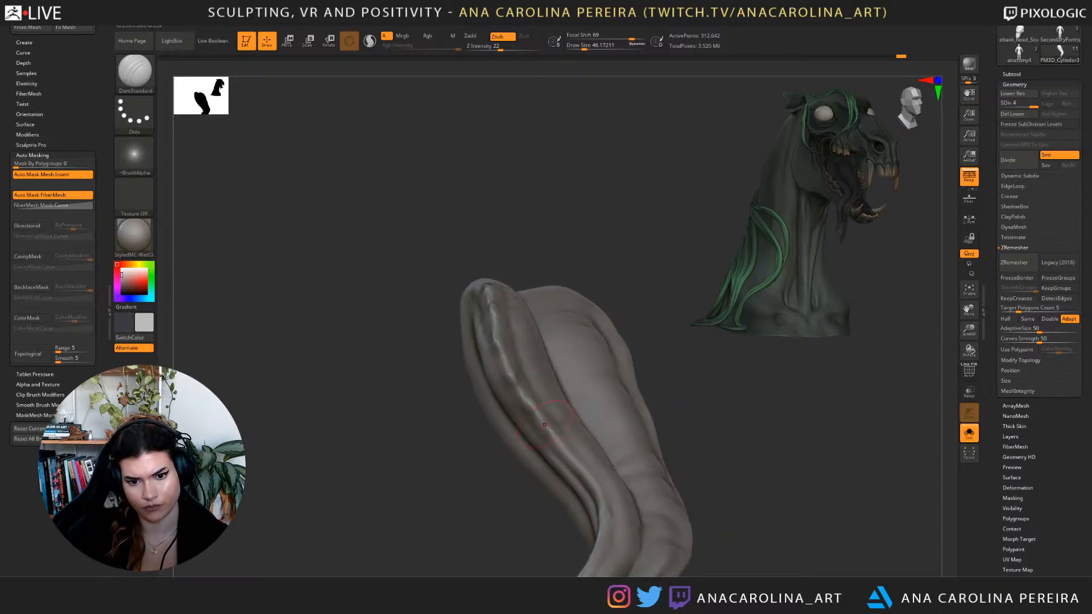
# Deepen the wavy ridge along the tongue's side edge above the bend with DamStandard at draw size about 56.
pyautogui.press('space')
pyautogui.press('space')
pyautogui.moveTo(555, 433); pyautogui.dragTo(564, 433)
pyautogui.moveTo(572, 457)
pyautogui.keyDown('alt'); pyautogui.mouseDown(button='right')
pyautogui.moveTo(556, 378)
pyautogui.moveTo(522, 457)
pyautogui.mouseUp(button='right'); pyautogui.keyUp('alt')
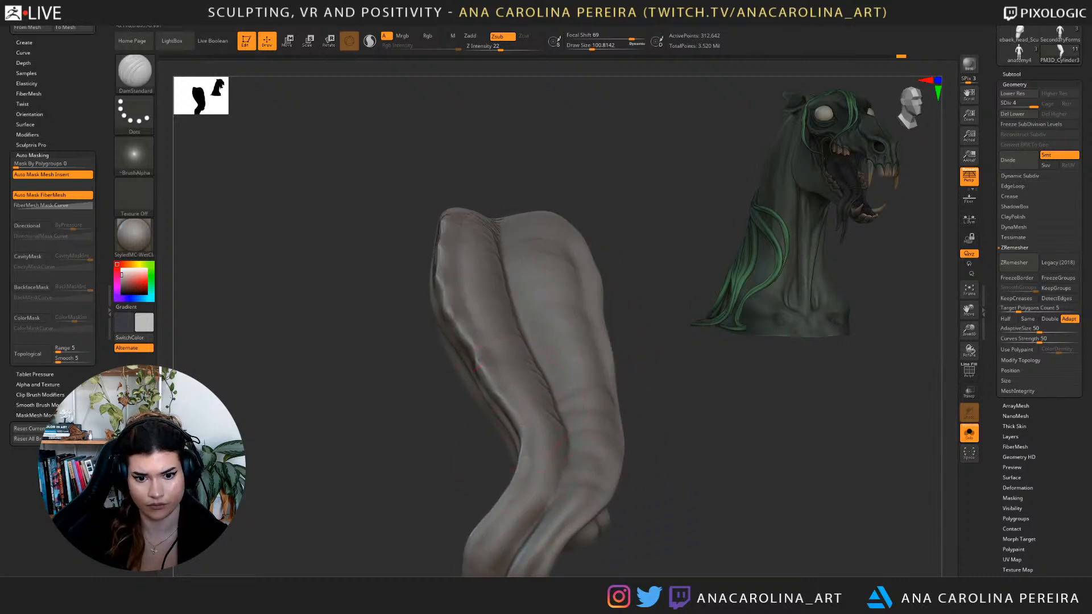
pyautogui.moveTo(517, 412); pyautogui.dragTo(535, 425, button='right')
pyautogui.press('space')
pyautogui.moveTo(537, 430); pyautogui.dragTo(530, 430)
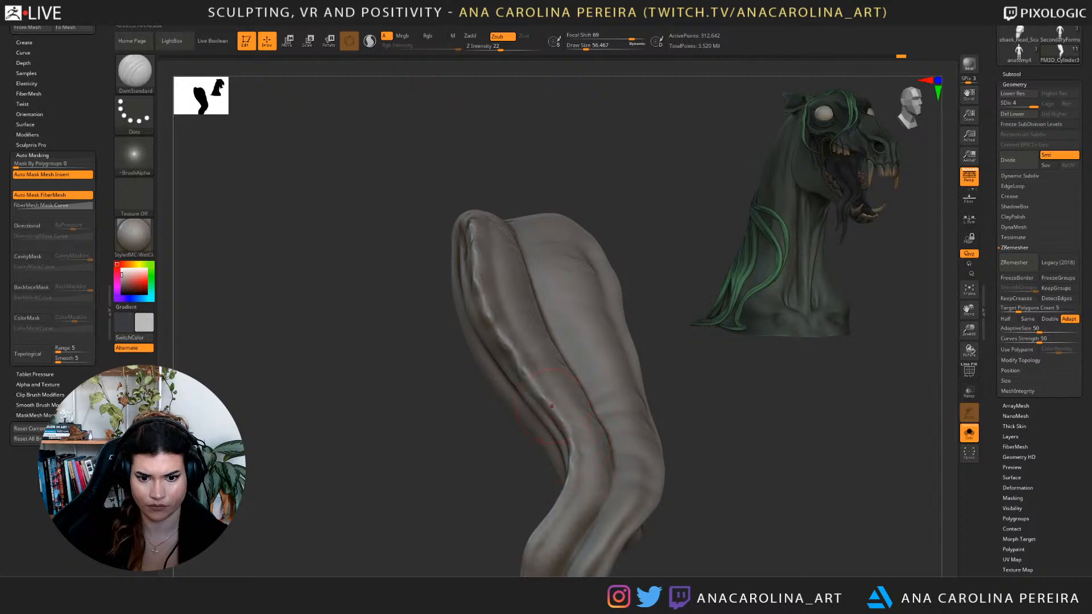
pyautogui.moveTo(501, 372); pyautogui.dragTo(530, 401)
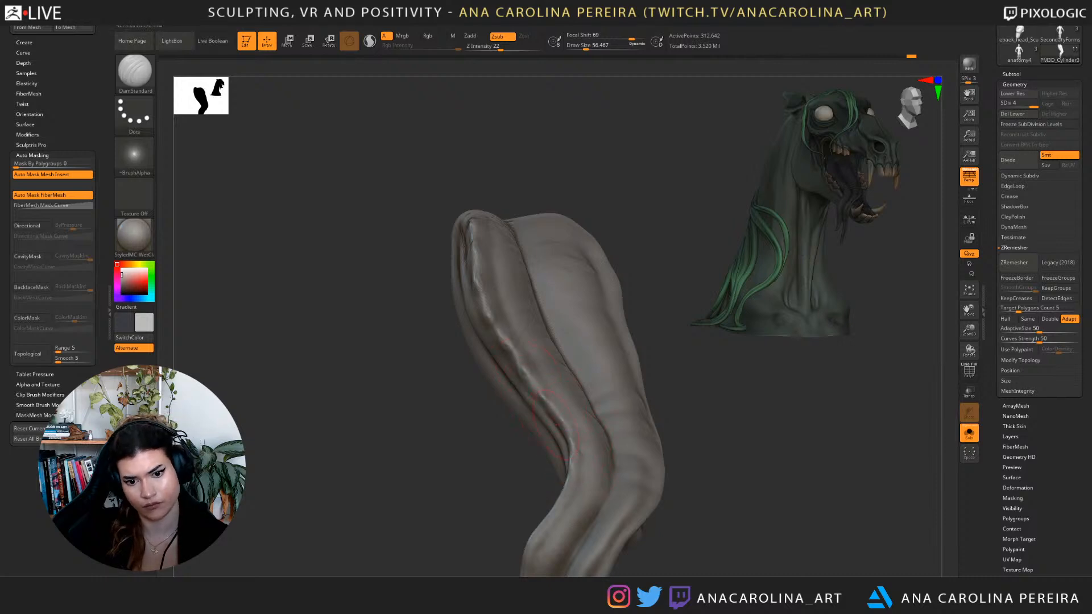
# Refine the side ridge down to the tongue's bend with DamStandard at draw size about 33.
pyautogui.moveTo(559, 419); pyautogui.dragTo(582, 419, button='right')
pyautogui.press('space')
pyautogui.moveTo(582, 414); pyautogui.dragTo(575, 415)
pyautogui.moveTo(646, 402); pyautogui.dragTo(590, 384, button='right')
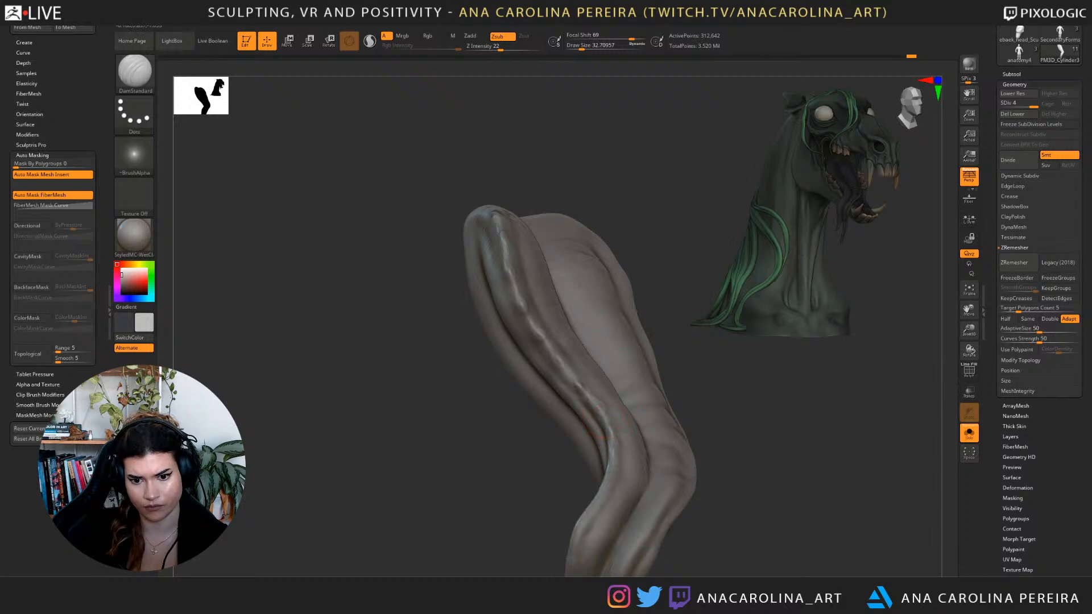
pyautogui.moveTo(616, 428); pyautogui.dragTo(643, 387, button='right')
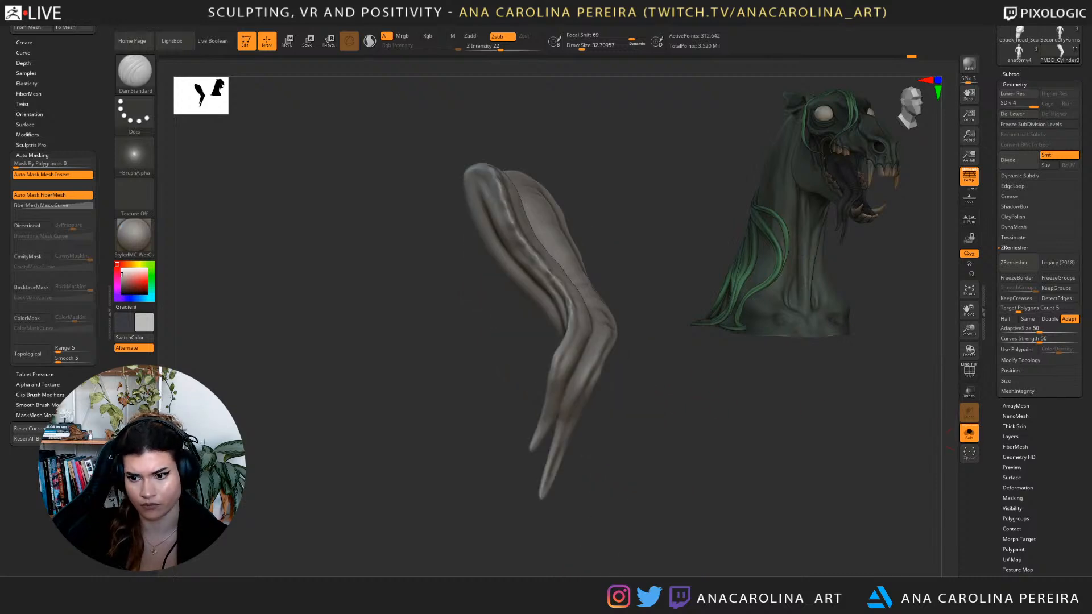
# Bring back the full bust and turn on Colorize for the tongue.
pyautogui.click(970, 435)
pyautogui.moveTo(825, 449)
pyautogui.mouseDown(button='right')
pyautogui.moveTo(745, 512)
pyautogui.moveTo(754, 449)
pyautogui.moveTo(734, 475)
pyautogui.moveTo(643, 472)
pyautogui.moveTo(723, 466)
pyautogui.moveTo(819, 486)
pyautogui.mouseUp(button='right')
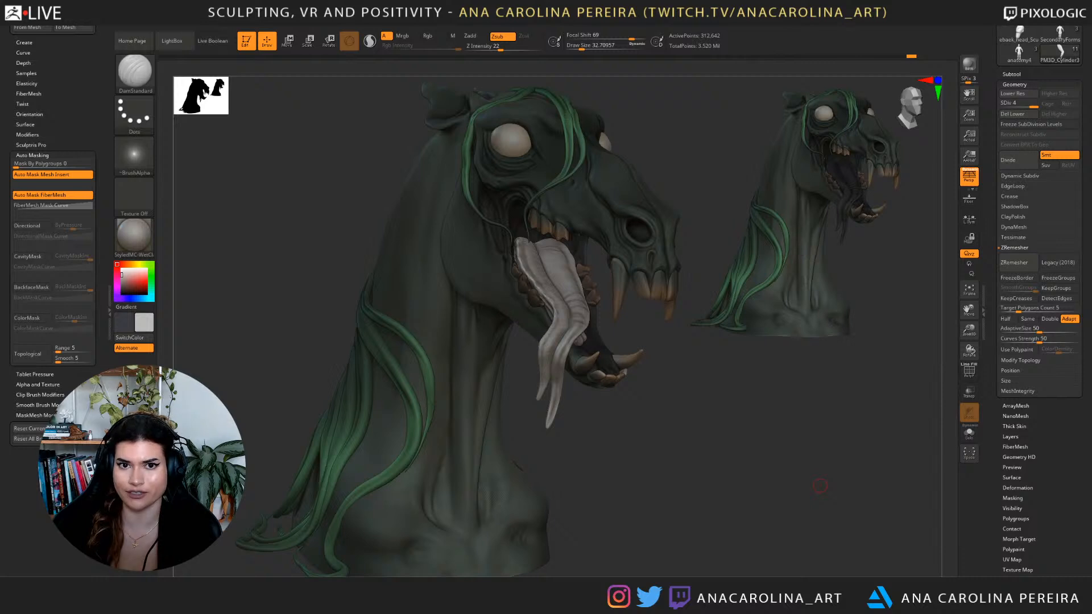
pyautogui.moveTo(819, 485); pyautogui.dragTo(746, 485)
pyautogui.moveTo(992, 399); pyautogui.dragTo(992, 360)
pyautogui.click(1014, 511)
pyautogui.click(1028, 208)
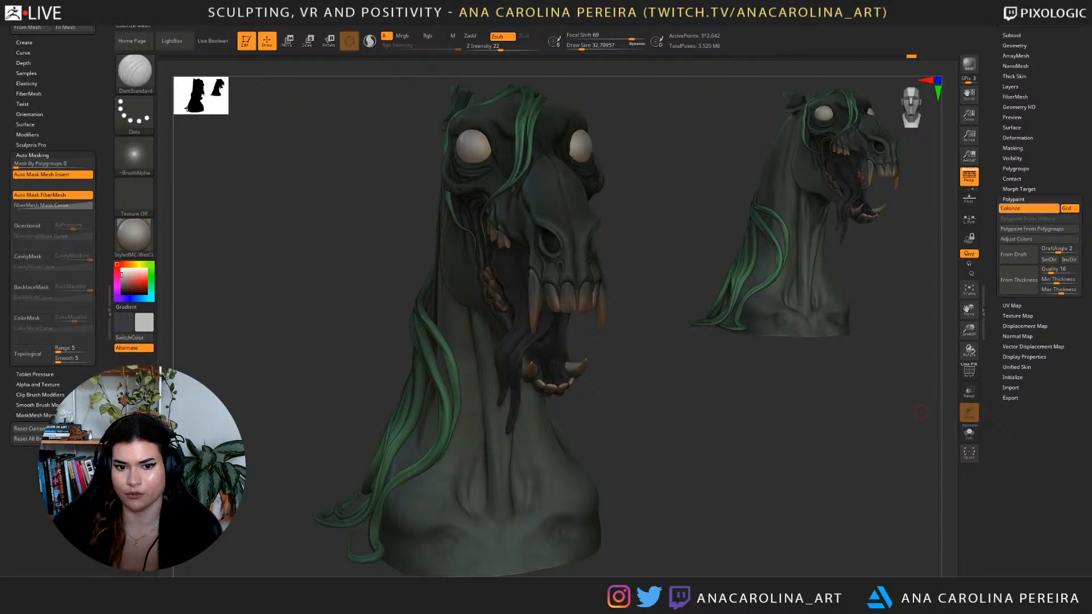
# Carve and smooth the tongue's creases inside the open mouth with DamStandard at draw size about 33.
pyautogui.moveTo(921, 411)
pyautogui.mouseDown()
pyautogui.moveTo(782, 432)
pyautogui.moveTo(759, 418)
pyautogui.moveTo(705, 423)
pyautogui.moveTo(777, 433)
pyautogui.moveTo(779, 501)
pyautogui.moveTo(828, 439)
pyautogui.moveTo(821, 446)
pyautogui.mouseUp()
pyautogui.press('b')
pyautogui.press('d')
pyautogui.press('s')
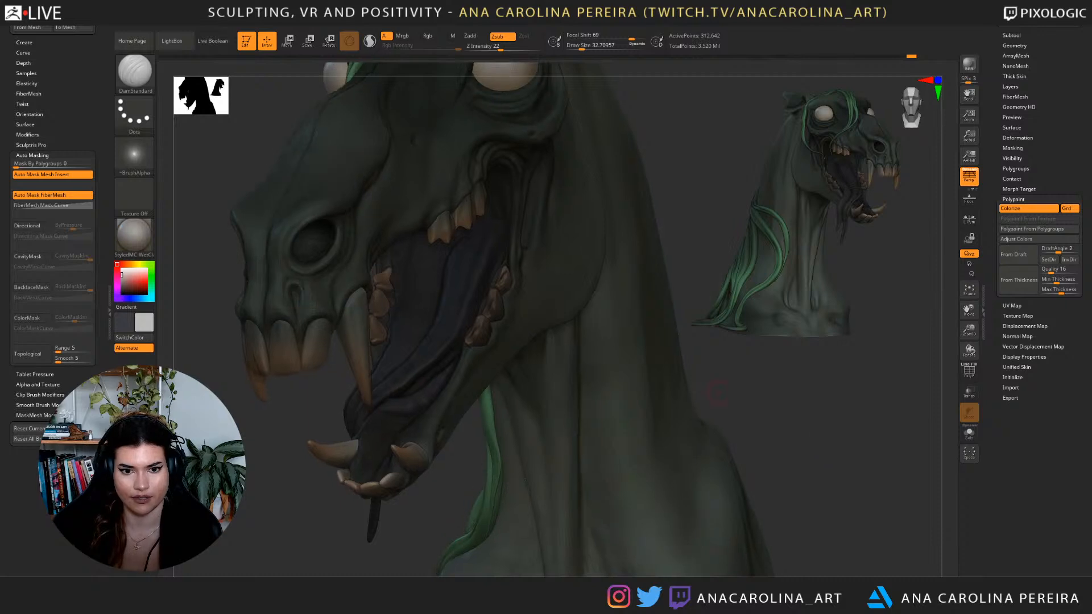
pyautogui.keyDown('alt'); pyautogui.moveTo(756, 403); pyautogui.dragTo(759, 455); pyautogui.keyUp('alt')
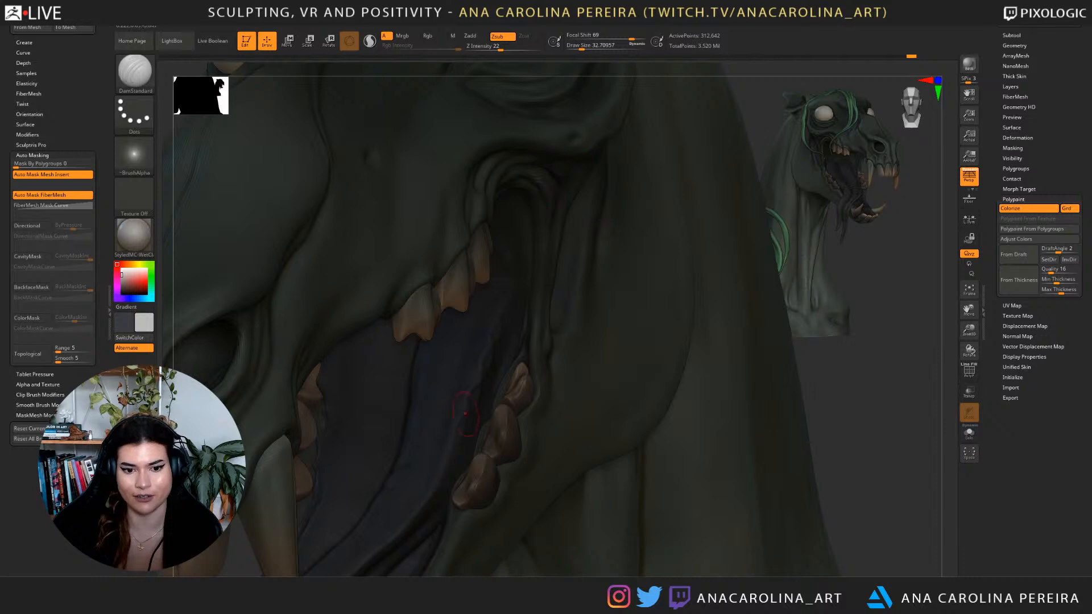
pyautogui.moveTo(820, 441)
pyautogui.keyDown('alt'); pyautogui.mouseDown()
pyautogui.moveTo(799, 380)
pyautogui.moveTo(754, 392)
pyautogui.moveTo(810, 392)
pyautogui.moveTo(805, 361)
pyautogui.moveTo(800, 501)
pyautogui.moveTo(798, 449)
pyautogui.moveTo(799, 472)
pyautogui.mouseUp(); pyautogui.keyUp('alt')
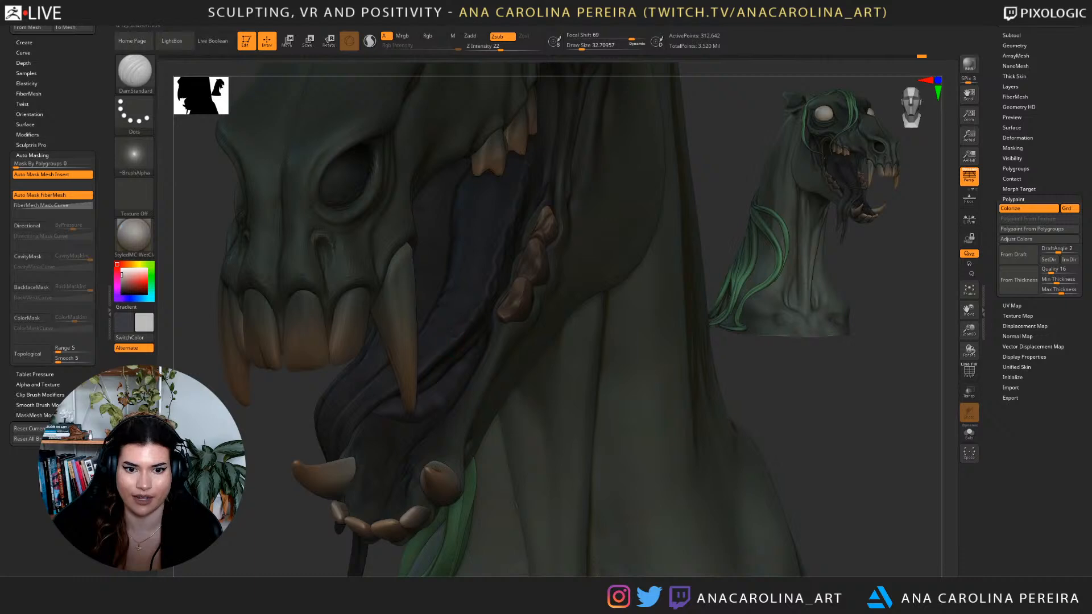
pyautogui.moveTo(275, 451); pyautogui.dragTo(334, 413)
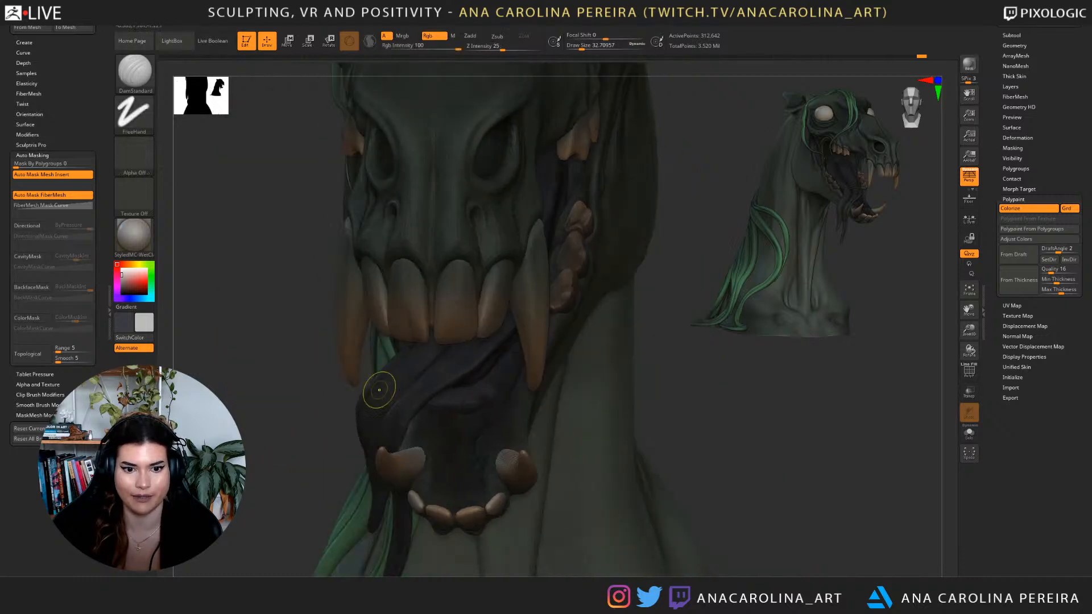
pyautogui.moveTo(664, 337); pyautogui.dragTo(470, 325)
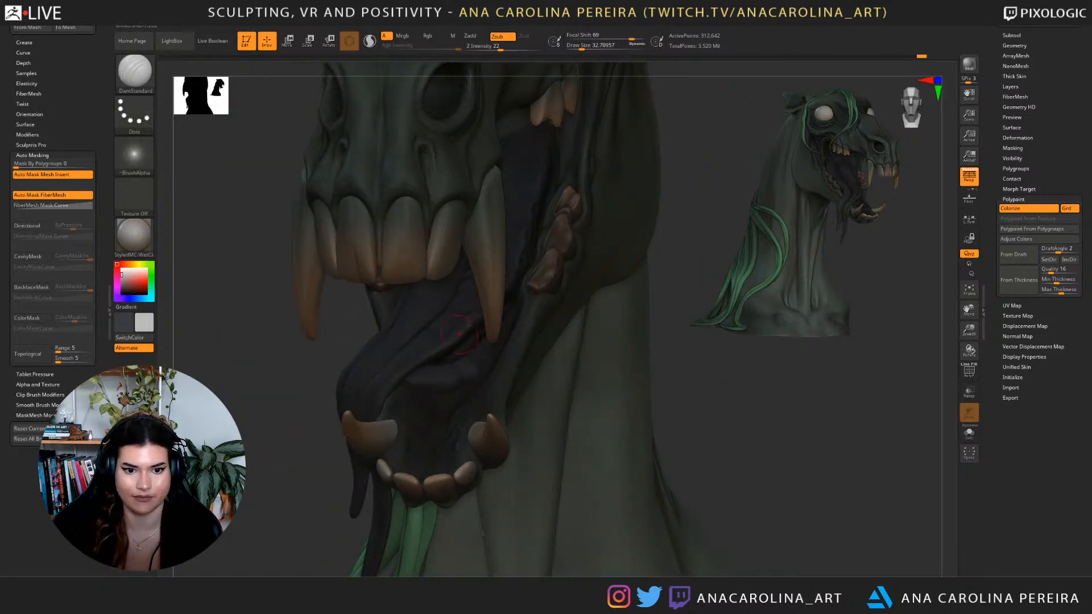
pyautogui.keyDown('alt'); pyautogui.moveTo(691, 364); pyautogui.dragTo(647, 322); pyautogui.keyUp('alt')
pyautogui.moveTo(472, 432)
pyautogui.keyDown('alt'); pyautogui.mouseDown()
pyautogui.moveTo(488, 505)
pyautogui.moveTo(515, 506)
pyautogui.moveTo(483, 502)
pyautogui.moveTo(515, 479)
pyautogui.moveTo(505, 469)
pyautogui.mouseUp(); pyautogui.keyUp('alt')
# Build up small uneven bumps along the tongue's edge beside the back teeth with ClayBuildup at draw size about 22.
pyautogui.press('b')
pyautogui.press('c')
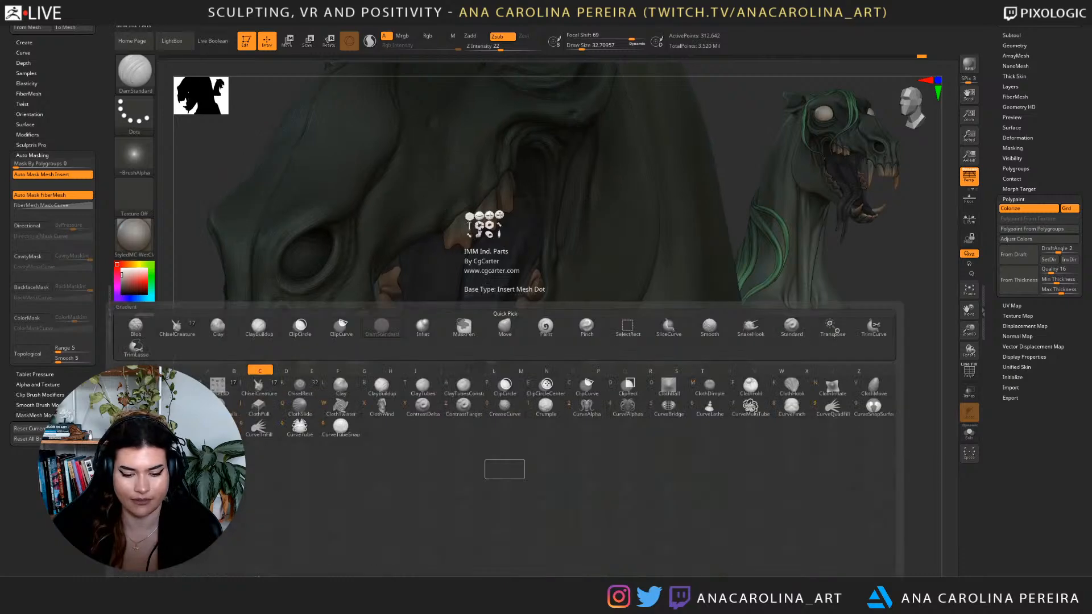
pyautogui.press('b')
pyautogui.press('space')
pyautogui.moveTo(488, 322); pyautogui.dragTo(481, 322)
pyautogui.keyDown('alt'); pyautogui.moveTo(837, 308); pyautogui.dragTo(833, 337); pyautogui.keyUp('alt')
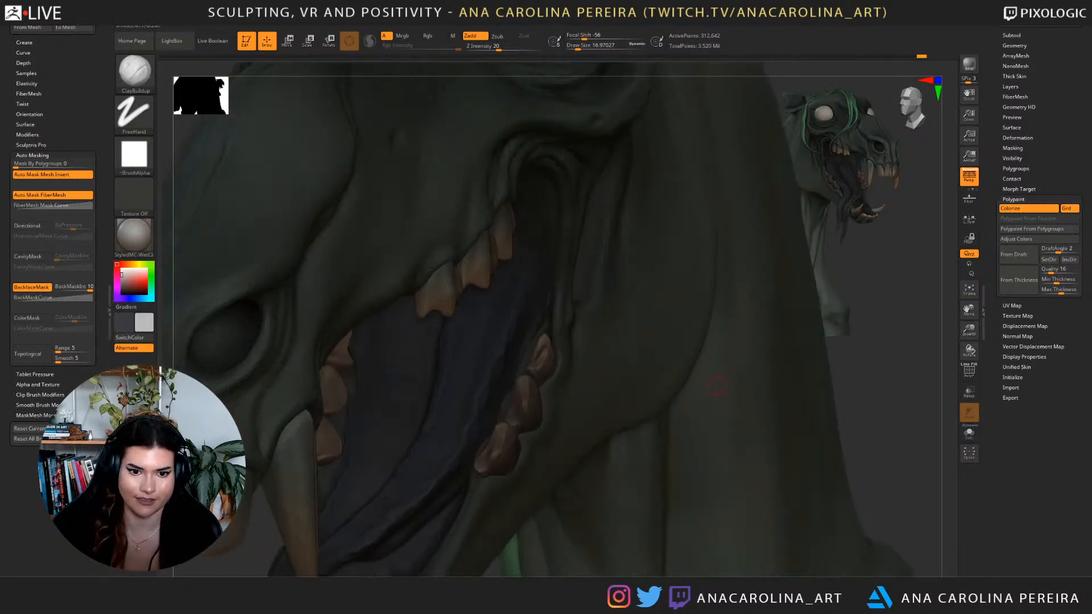
pyautogui.press('space')
pyautogui.moveTo(482, 397); pyautogui.dragTo(485, 396)
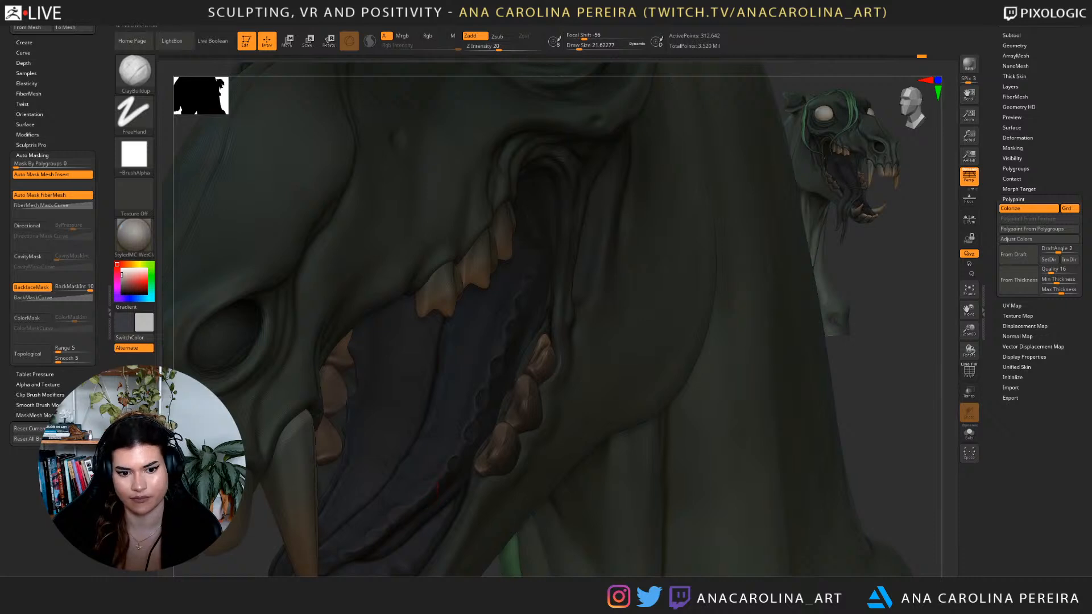
# Add finer bumps along the tongue's edge behind the upper front teeth with ClayBuildup at draw size about 14.
pyautogui.keyDown('alt'); pyautogui.moveTo(889, 472); pyautogui.dragTo(841, 390); pyautogui.keyUp('alt')
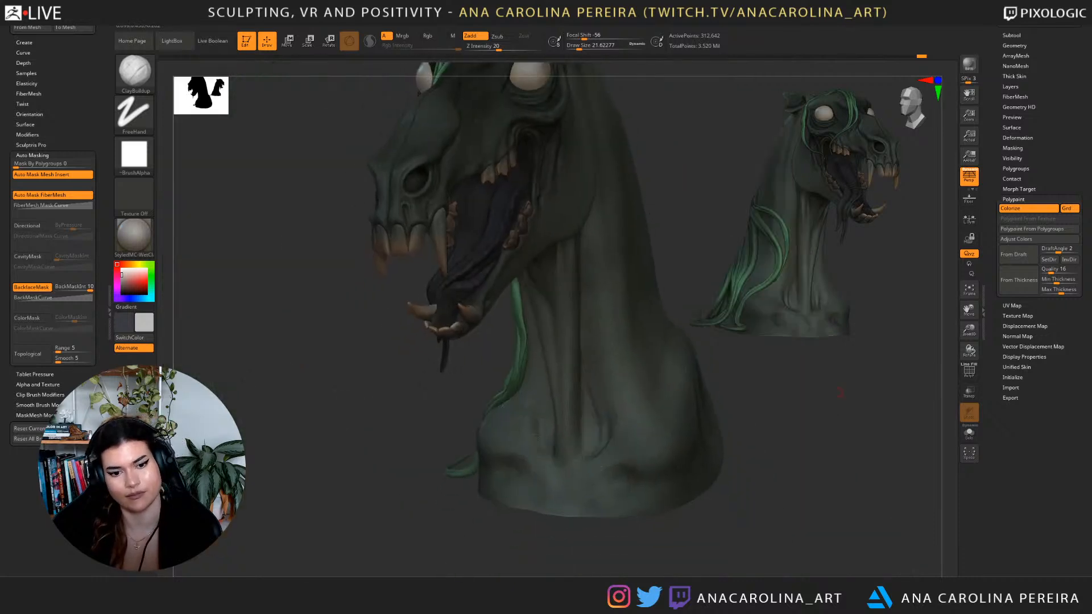
pyautogui.keyDown('alt'); pyautogui.moveTo(833, 451); pyautogui.dragTo(836, 546); pyautogui.keyUp('alt')
pyautogui.moveTo(768, 495); pyautogui.dragTo(871, 493)
pyautogui.moveTo(745, 518); pyautogui.dragTo(671, 409)
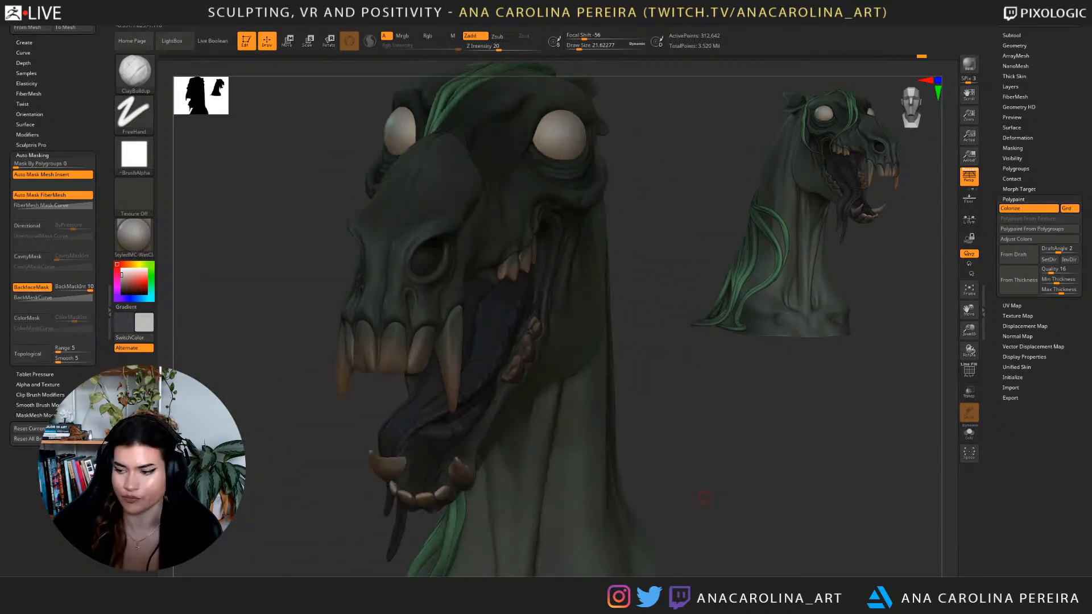
pyautogui.moveTo(695, 336); pyautogui.dragTo(761, 310)
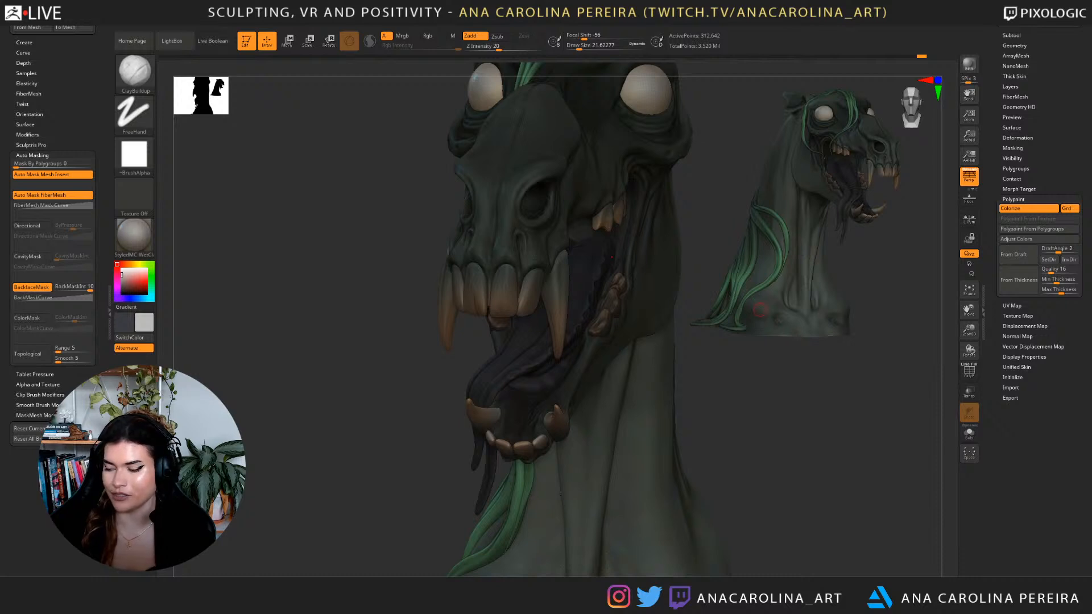
pyautogui.moveTo(727, 408)
pyautogui.mouseDown()
pyautogui.moveTo(758, 406)
pyautogui.moveTo(760, 449)
pyautogui.moveTo(751, 322)
pyautogui.mouseUp()
pyautogui.press('space')
pyautogui.moveTo(616, 322); pyautogui.dragTo(609, 316)
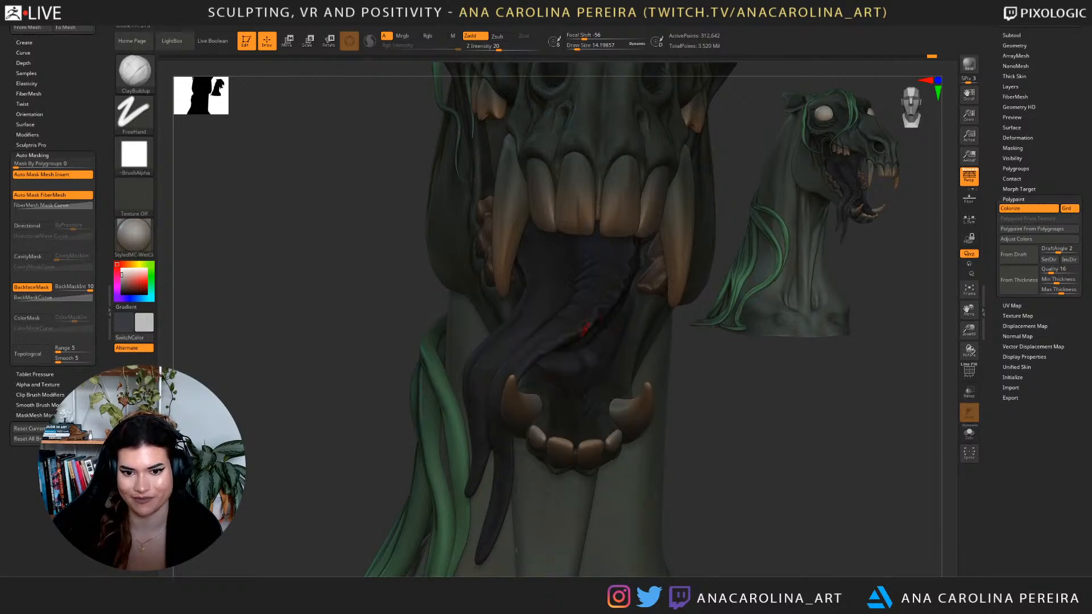
# Switch to DamStandard at draw size about 65 and isolate the tongue.
pyautogui.moveTo(739, 393)
pyautogui.mouseDown()
pyautogui.moveTo(728, 318)
pyautogui.moveTo(725, 446)
pyautogui.moveTo(660, 446)
pyautogui.moveTo(731, 449)
pyautogui.moveTo(750, 509)
pyautogui.moveTo(717, 389)
pyautogui.moveTo(740, 405)
pyautogui.mouseUp()
pyautogui.press('b')
pyautogui.press('d')
pyautogui.press('s')
pyautogui.press('space')
pyautogui.moveTo(553, 337); pyautogui.dragTo(564, 337)
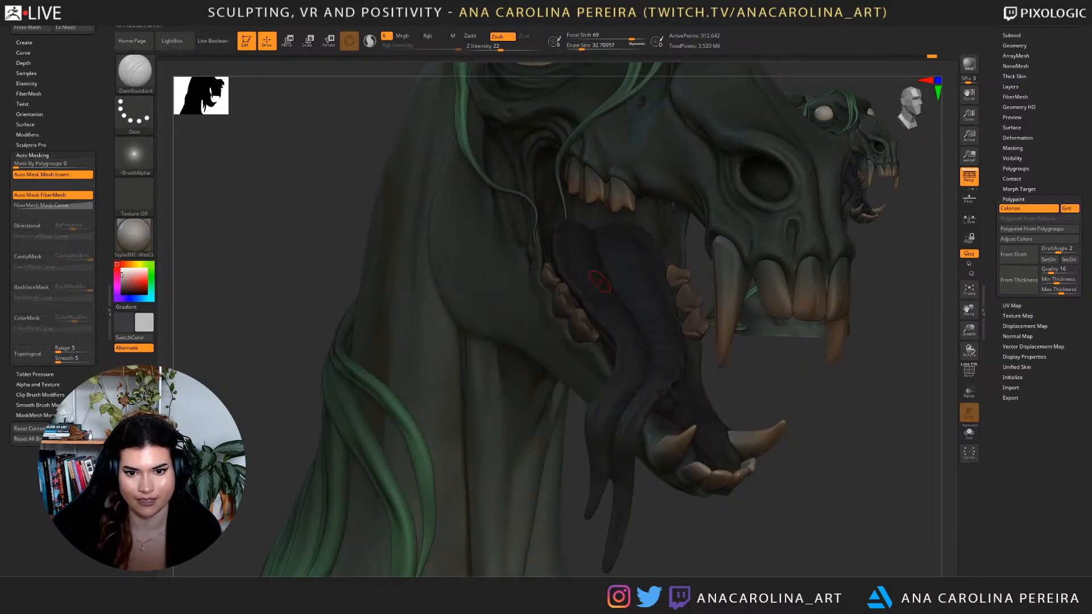
pyautogui.moveTo(630, 241); pyautogui.dragTo(577, 239, button='right')
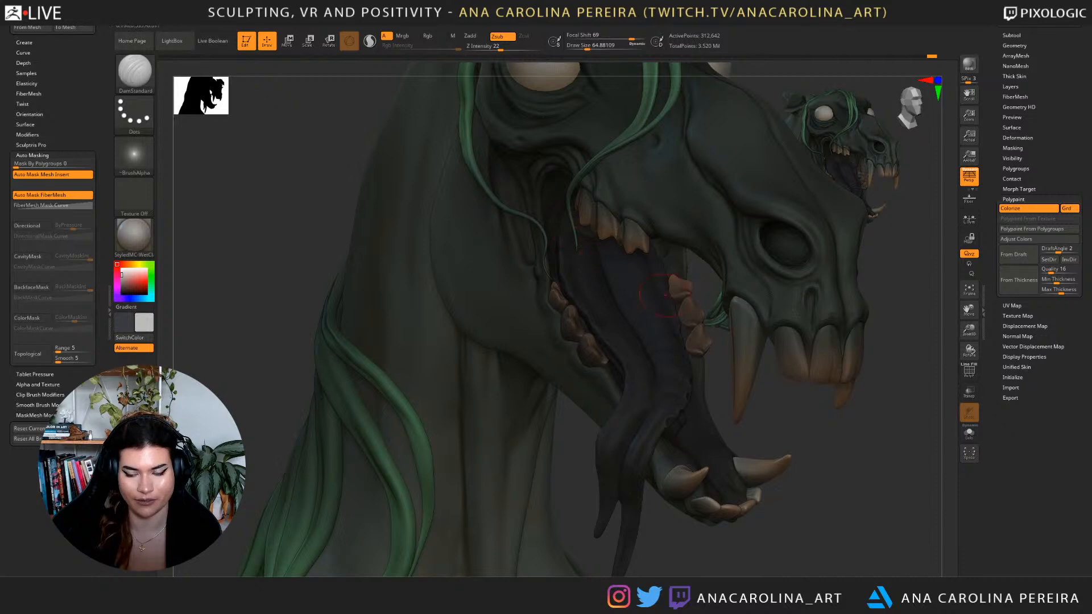
pyautogui.click(969, 433)
pyautogui.moveTo(740, 398); pyautogui.dragTo(717, 398, button='right')
pyautogui.moveTo(501, 273)
pyautogui.mouseDown(button='right')
pyautogui.moveTo(531, 244)
pyautogui.moveTo(570, 242)
pyautogui.mouseUp(button='right')
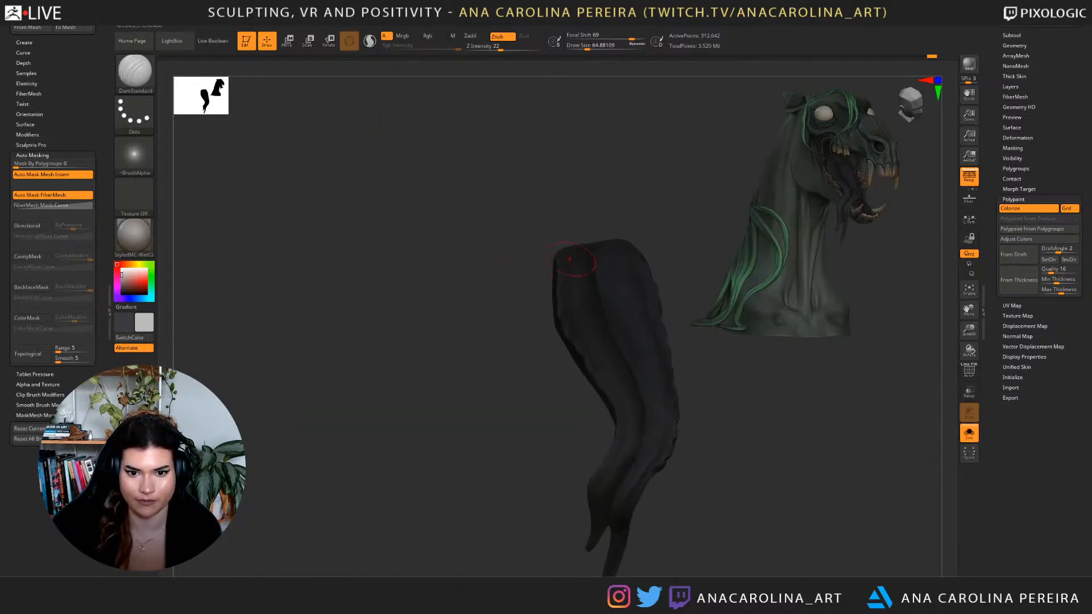
# Carve irregular grooves down the isolated tongue's side from its upper end toward the bend with DamStandard at draw size about 49.
pyautogui.press('space')
pyautogui.moveTo(580, 275); pyautogui.dragTo(577, 276)
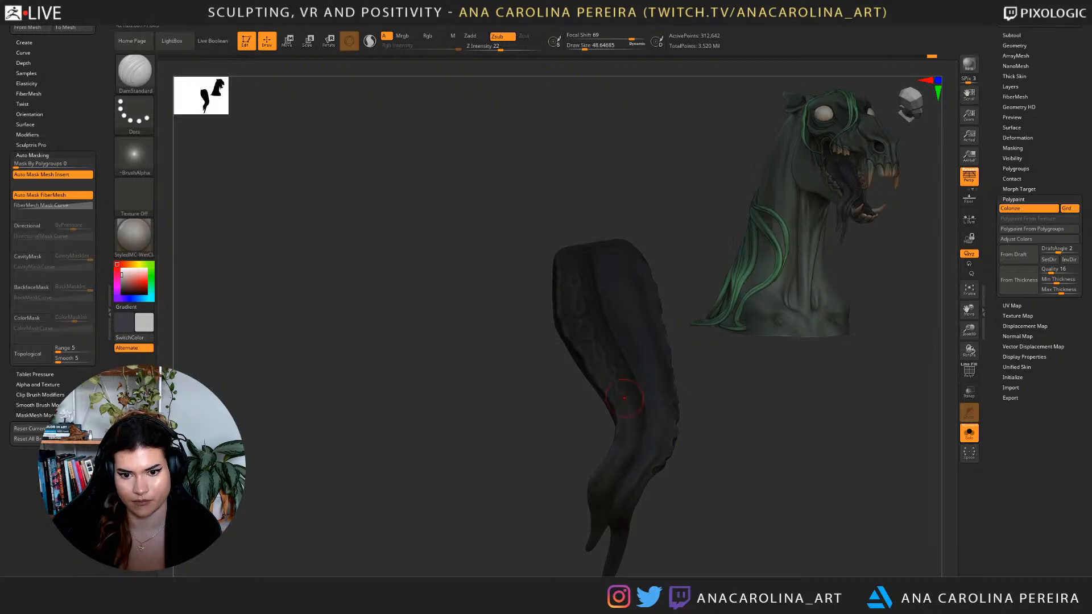
pyautogui.moveTo(501, 409); pyautogui.dragTo(526, 410)
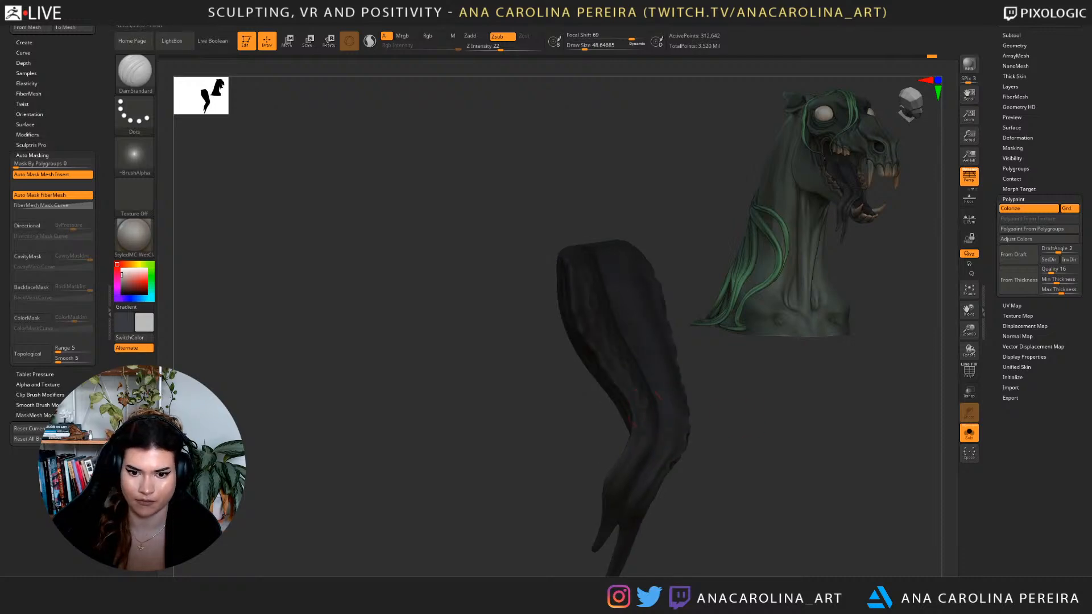
# Sculpt round sucker shapes along the edge of the isolated tongue with the ClayBuildup brush at draw size about 18.
pyautogui.moveTo(698, 413); pyautogui.dragTo(691, 407)
pyautogui.press('b')
pyautogui.press('c')
pyautogui.press('b')
pyautogui.keyDown('alt'); pyautogui.moveTo(768, 365); pyautogui.dragTo(768, 421); pyautogui.keyUp('alt')
pyautogui.press('s')
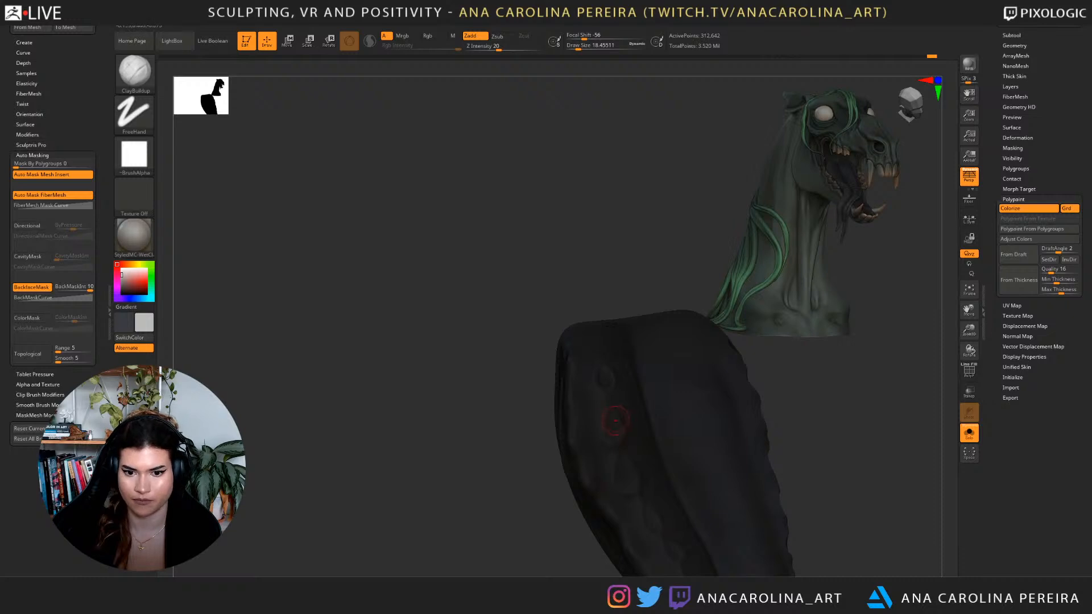
pyautogui.keyDown('alt'); pyautogui.moveTo(808, 461); pyautogui.dragTo(681, 441); pyautogui.keyUp('alt')
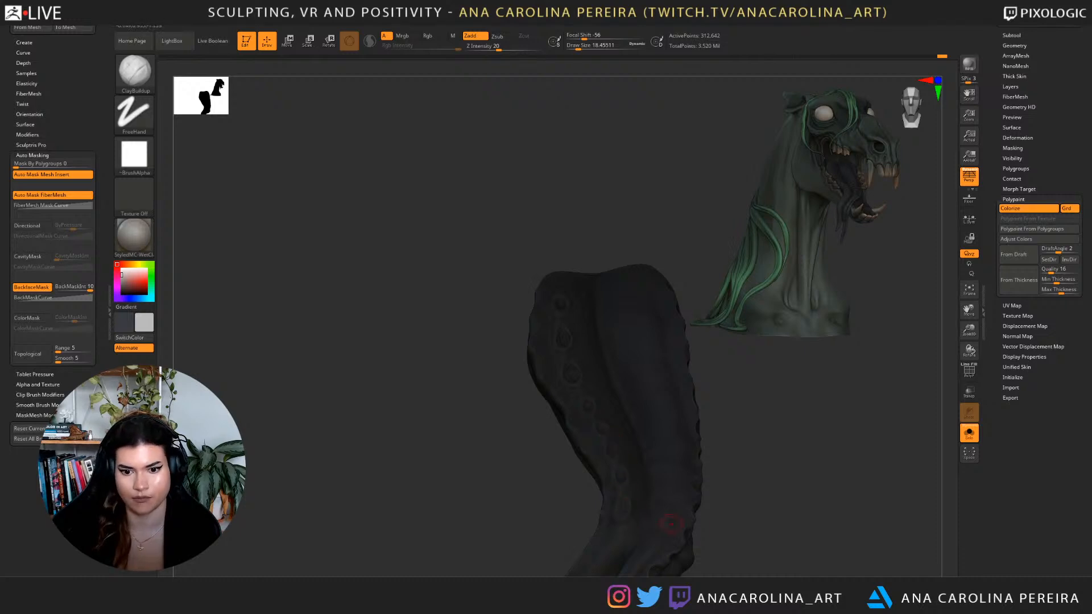
# Leave the isolated display to show the full bust and inspect the tongue inside the open mouth.
pyautogui.click(969, 432)
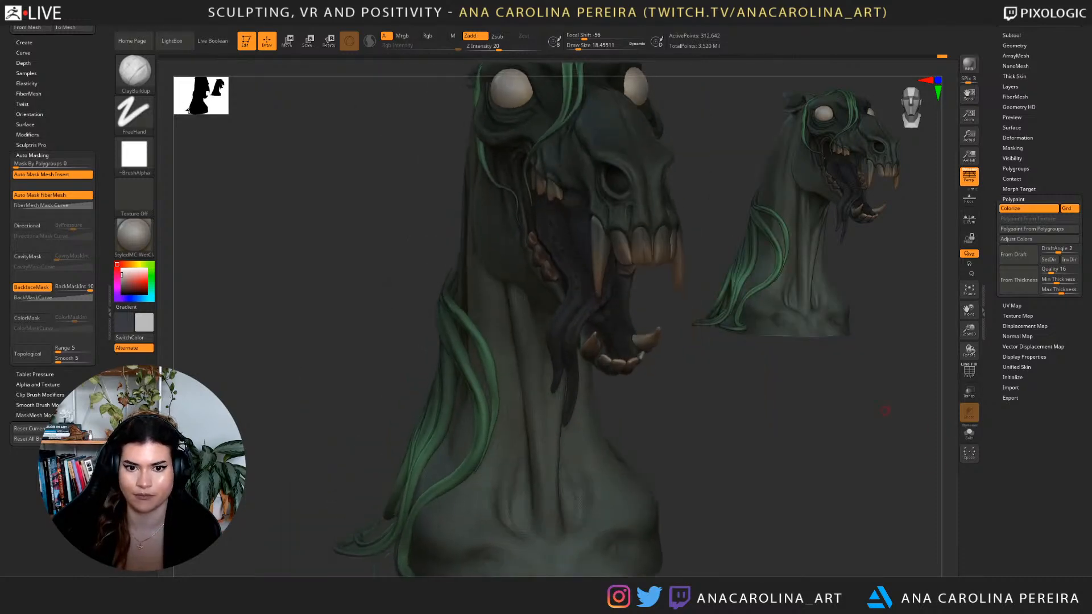
pyautogui.keyDown('alt'); pyautogui.moveTo(887, 429); pyautogui.dragTo(891, 478); pyautogui.keyUp('alt')
pyautogui.keyDown('alt'); pyautogui.moveTo(790, 493); pyautogui.dragTo(787, 505); pyautogui.keyUp('alt')
pyautogui.keyDown('alt'); pyautogui.moveTo(787, 438); pyautogui.dragTo(758, 485); pyautogui.keyUp('alt')
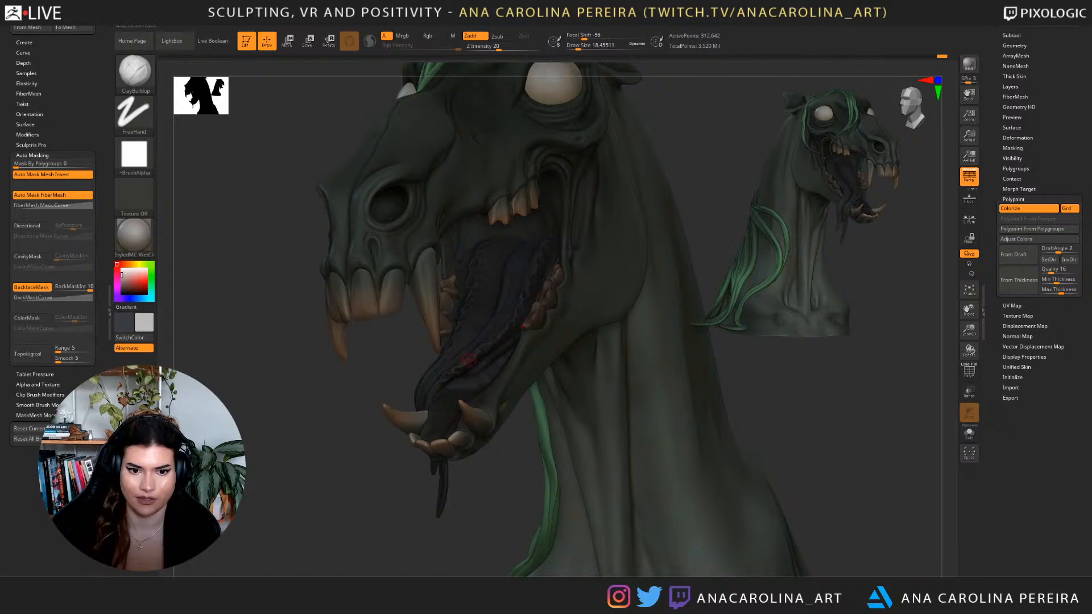
pyautogui.moveTo(766, 411)
pyautogui.mouseDown()
pyautogui.moveTo(840, 414)
pyautogui.moveTo(831, 347)
pyautogui.mouseUp()
pyautogui.moveTo(739, 392); pyautogui.dragTo(796, 389)
pyautogui.moveTo(675, 359)
pyautogui.mouseDown()
pyautogui.moveTo(808, 359)
pyautogui.moveTo(745, 369)
pyautogui.mouseUp()
pyautogui.moveTo(819, 381)
pyautogui.keyDown('alt'); pyautogui.mouseDown()
pyautogui.moveTo(828, 439)
pyautogui.moveTo(791, 413)
pyautogui.moveTo(815, 397)
pyautogui.moveTo(792, 481)
pyautogui.moveTo(769, 387)
pyautogui.moveTo(748, 354)
pyautogui.mouseUp(); pyautogui.keyUp('alt')
# Set the draw size to about 51 and smooth the tongue's surface beside the lower back teeth.
pyautogui.press('space')
pyautogui.moveTo(534, 284); pyautogui.dragTo(541, 284)
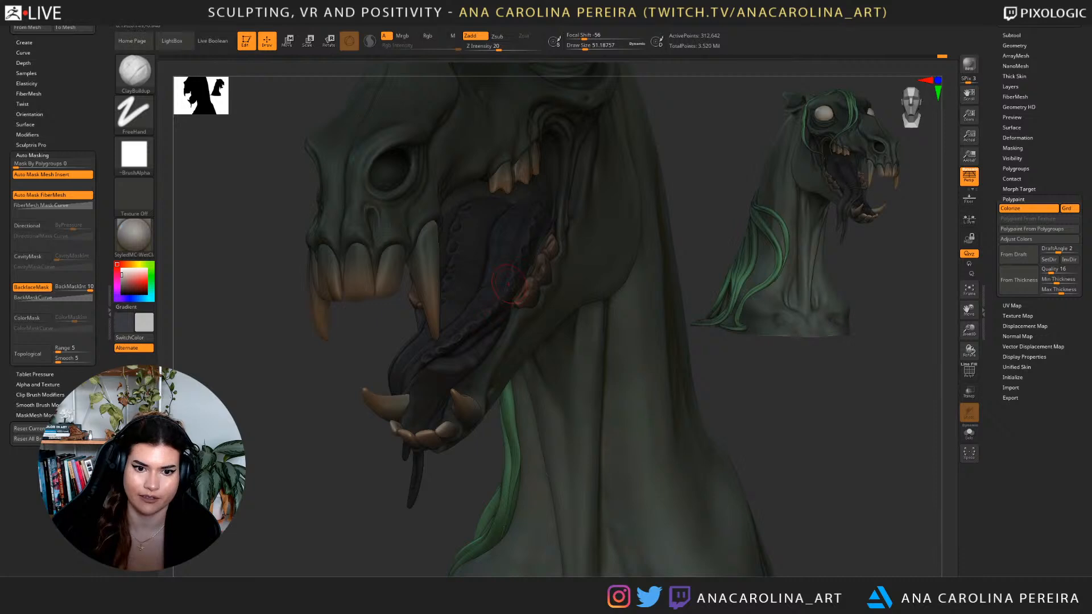
pyautogui.press('shift')
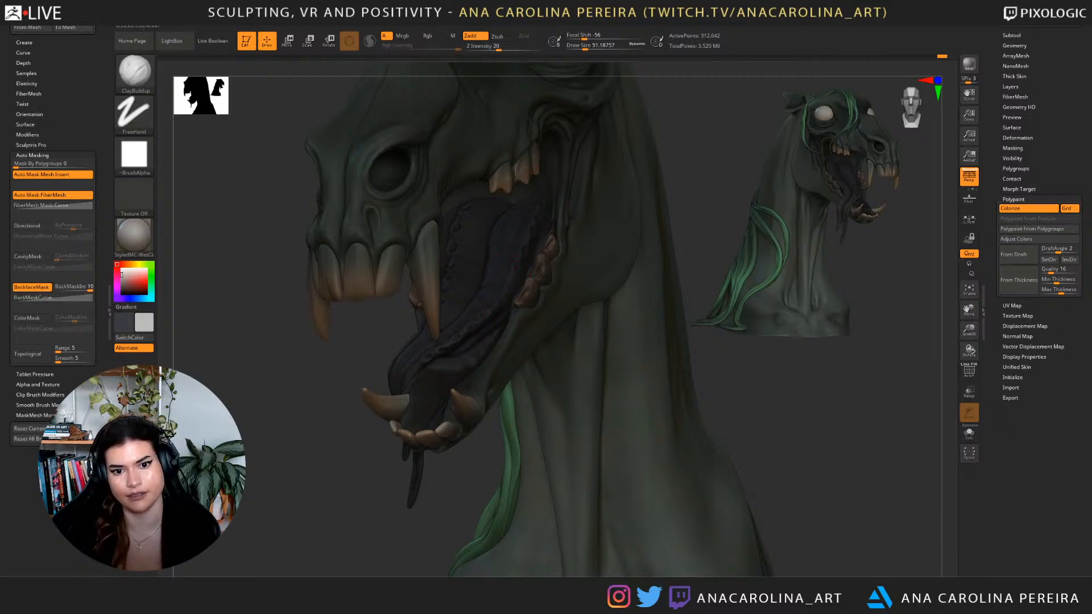
pyautogui.press('shift')
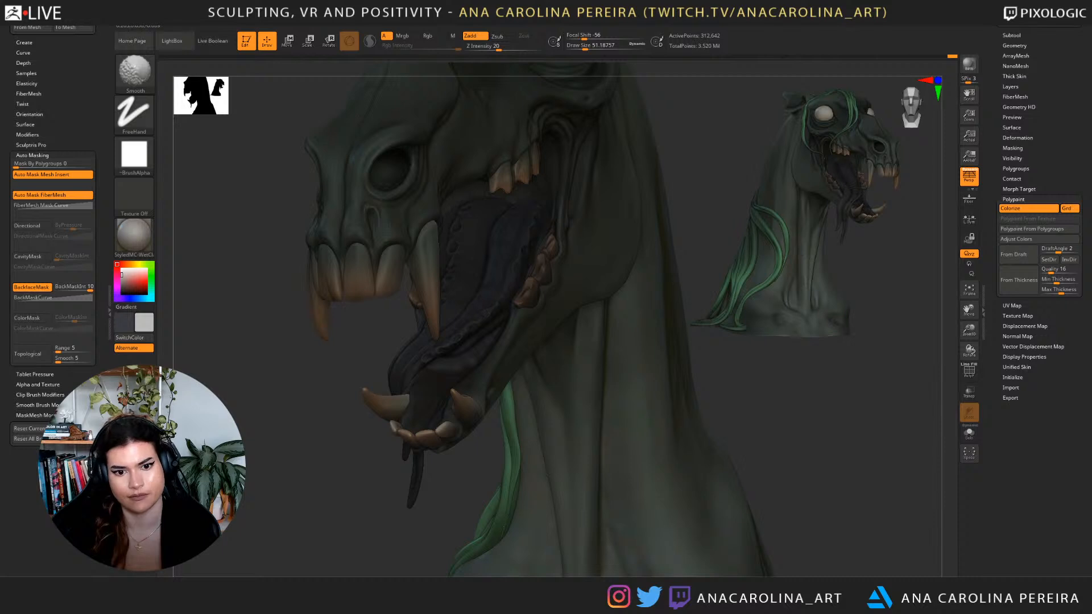
# Carve the tongue's outer side toward the forked tip with the DamStandard brush at draw size about 33, smoothing where needed.
pyautogui.moveTo(765, 483)
pyautogui.keyDown('alt'); pyautogui.mouseDown()
pyautogui.moveTo(693, 445)
pyautogui.moveTo(706, 455)
pyautogui.moveTo(752, 424)
pyautogui.moveTo(717, 435)
pyautogui.moveTo(751, 369)
pyautogui.moveTo(745, 375)
pyautogui.mouseUp(); pyautogui.keyUp('alt')
pyautogui.press('f')
pyautogui.press('f')
pyautogui.moveTo(515, 292); pyautogui.dragTo(492, 307, button='right')
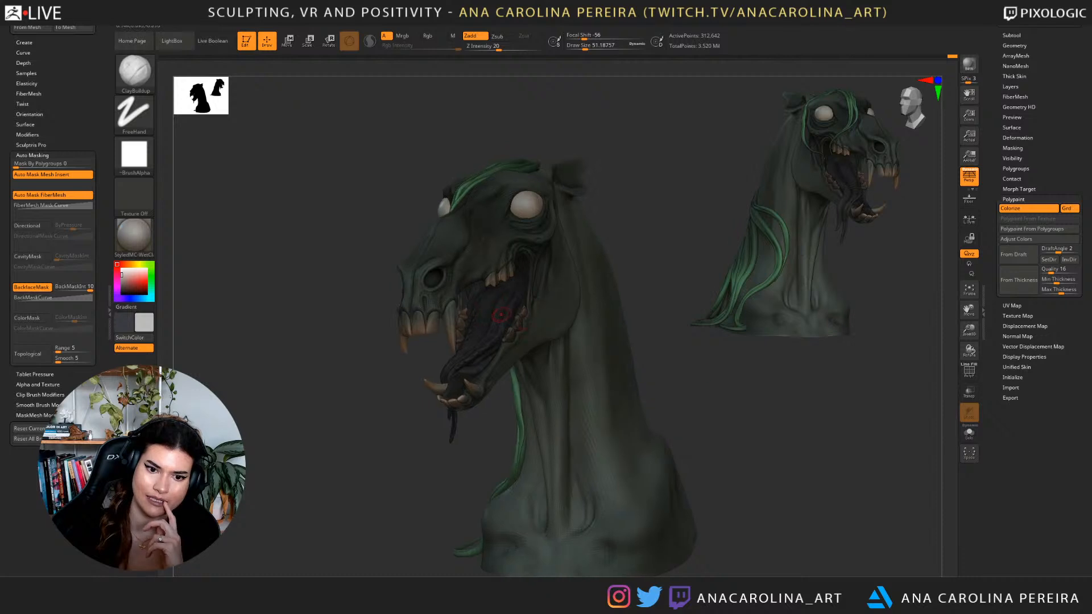
pyautogui.moveTo(626, 317)
pyautogui.mouseDown(button='right')
pyautogui.moveTo(567, 356)
pyautogui.moveTo(572, 373)
pyautogui.mouseUp(button='right')
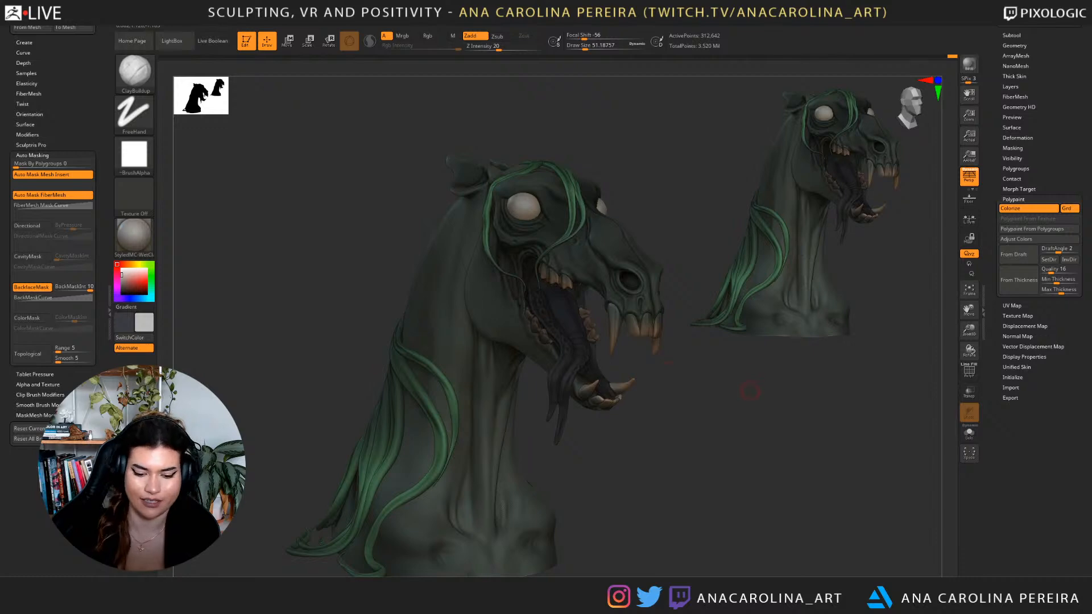
pyautogui.press('b')
pyautogui.press('d')
pyautogui.press('s')
pyautogui.moveTo(671, 318)
pyautogui.keyDown('ctrl'); pyautogui.mouseDown(button='right')
pyautogui.moveTo(734, 472)
pyautogui.moveTo(737, 364)
pyautogui.mouseUp(button='right'); pyautogui.keyUp('ctrl')
pyautogui.press('space')
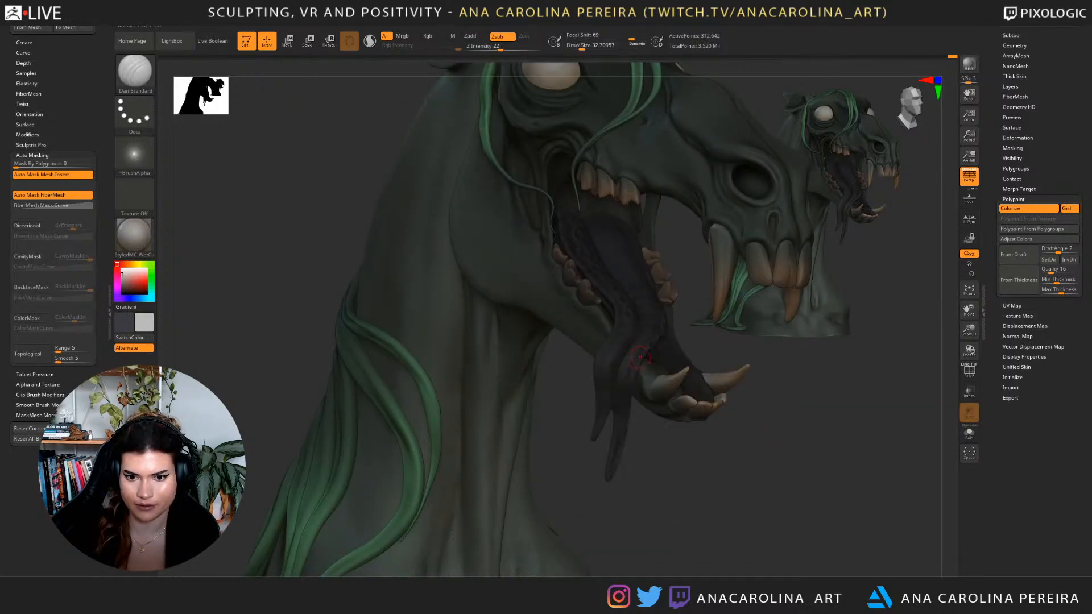
pyautogui.keyDown('shift'); pyautogui.moveTo(635, 370); pyautogui.dragTo(636, 361); pyautogui.keyUp('shift')
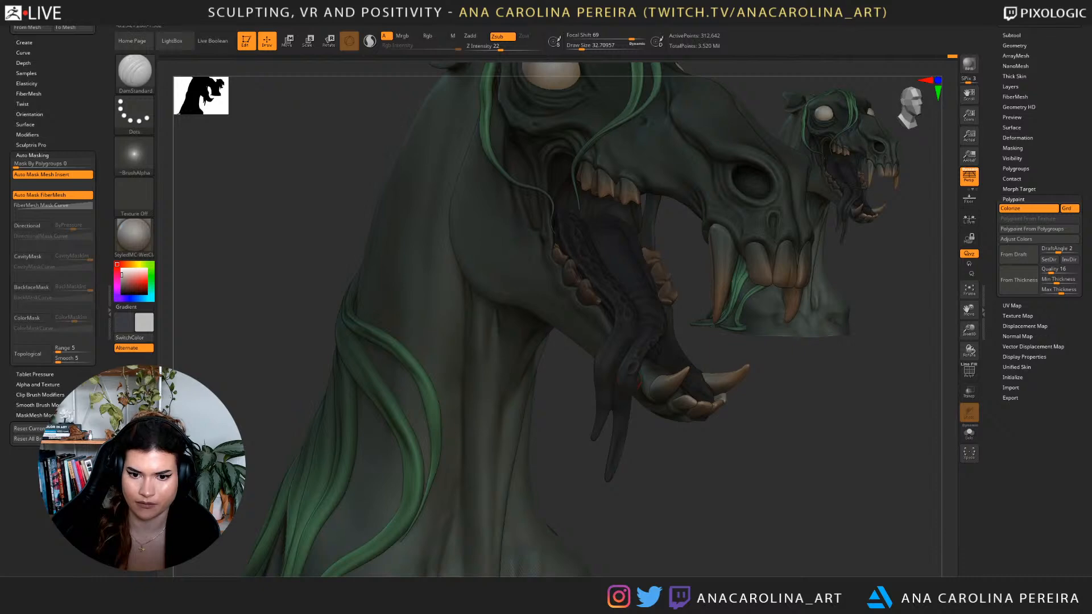
# Build up suckers along the tongue's outer edge with the ClayBuildup brush at draw size about 25.
pyautogui.moveTo(667, 430)
pyautogui.mouseDown(button='right')
pyautogui.moveTo(640, 341)
pyautogui.moveTo(652, 439)
pyautogui.mouseUp(button='right')
pyautogui.press('b')
pyautogui.press('c')
pyautogui.press('b')
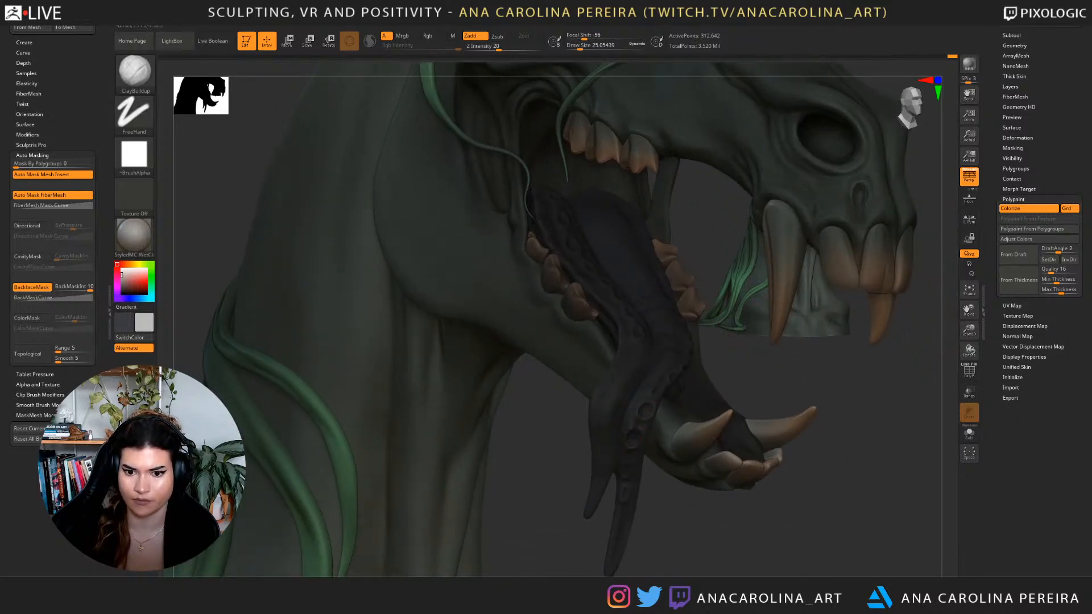
pyautogui.keyDown('ctrl'); pyautogui.moveTo(670, 529); pyautogui.dragTo(678, 495, button='right'); pyautogui.keyUp('ctrl')
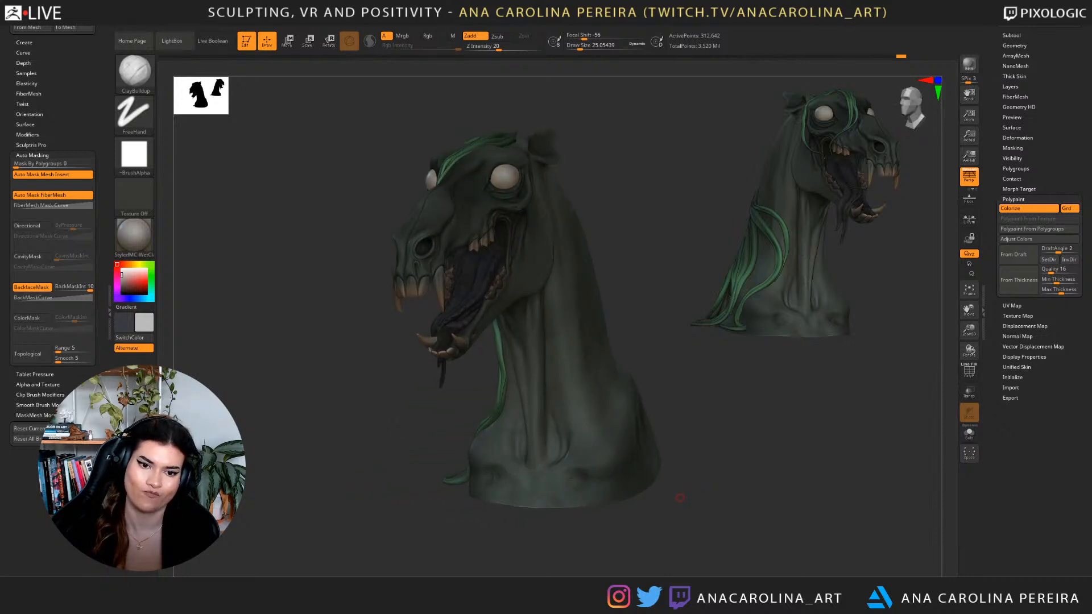
pyautogui.moveTo(679, 499); pyautogui.dragTo(702, 501, button='right')
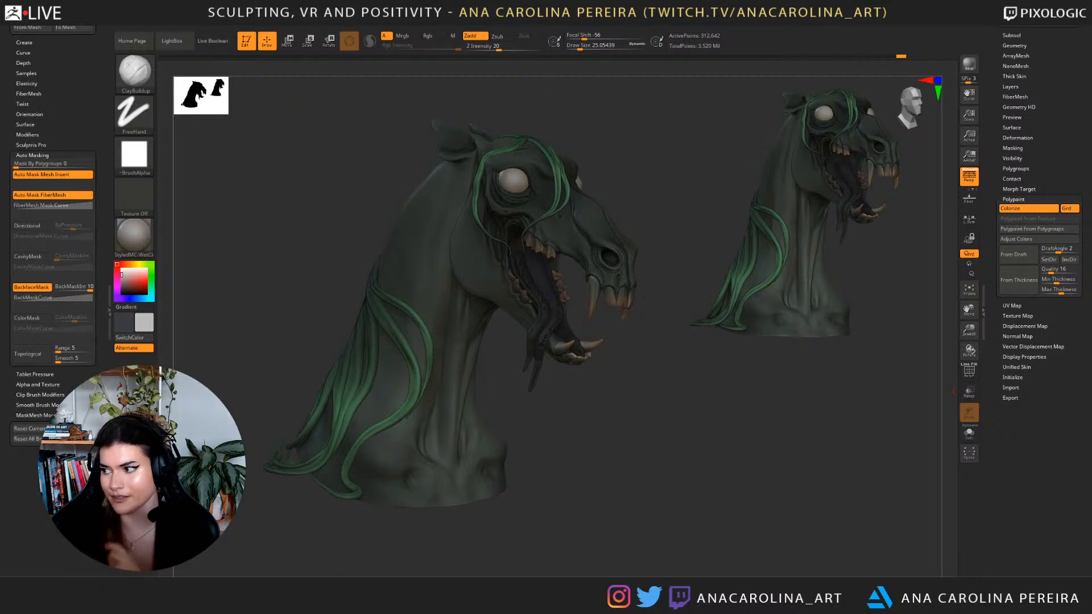
# Carve creases into the tongue between the back teeth with the DamStandard brush at draw size about 25.
pyautogui.moveTo(954, 392)
pyautogui.mouseDown()
pyautogui.moveTo(881, 431)
pyautogui.moveTo(947, 480)
pyautogui.mouseUp()
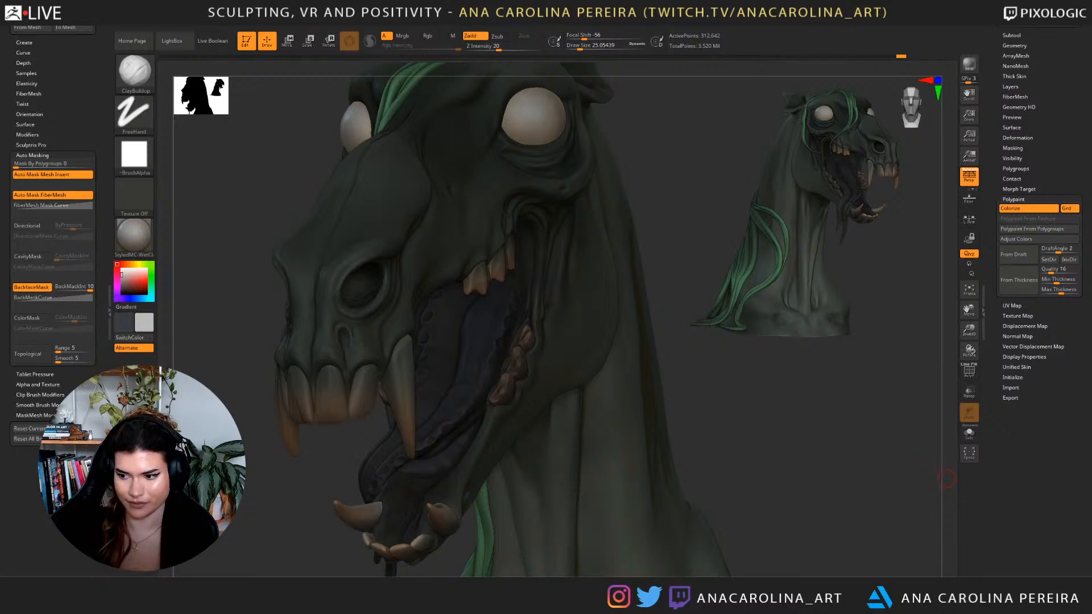
pyautogui.moveTo(803, 491); pyautogui.dragTo(721, 426)
pyautogui.press('b')
pyautogui.press('d')
pyautogui.press('s')
pyautogui.moveTo(504, 345)
pyautogui.mouseDown(button='right')
pyautogui.moveTo(441, 350)
pyautogui.moveTo(535, 376)
pyautogui.moveTo(543, 390)
pyautogui.mouseUp(button='right')
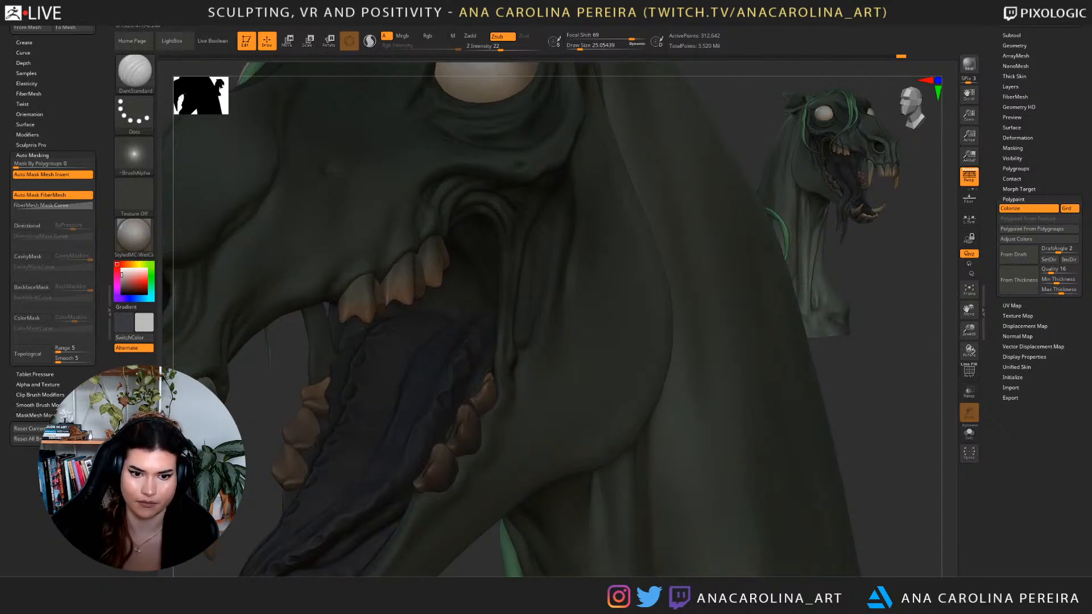
pyautogui.press('f')
pyautogui.moveTo(842, 359); pyautogui.dragTo(756, 402)
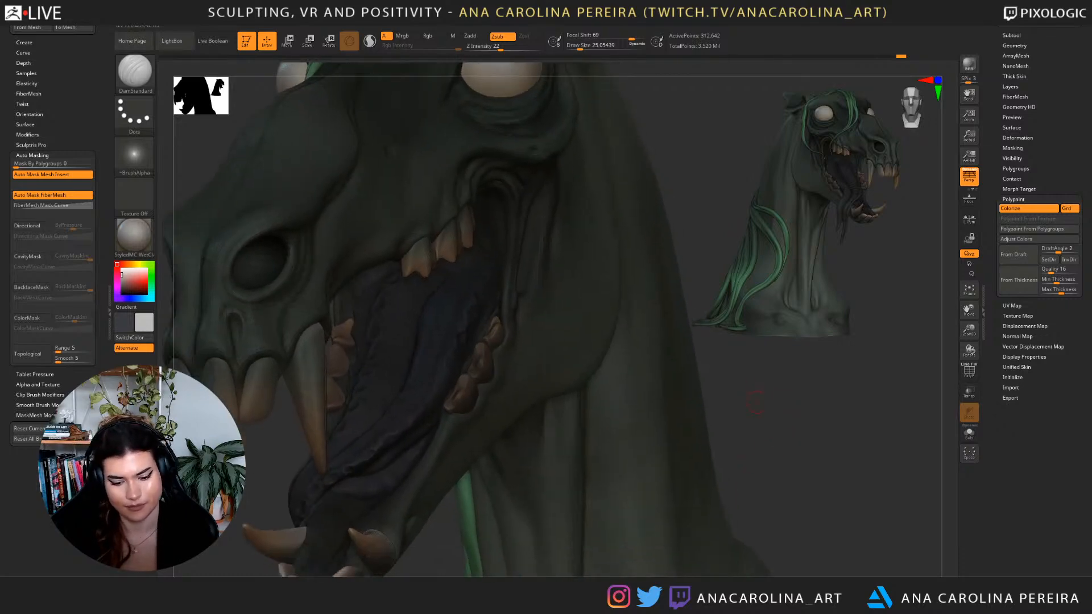
# Build up the tongue's ridges inside the mouth with the ClayBuildup brush at draw size about 25 and review the full bust.
pyautogui.press('b')
pyautogui.press('c')
pyautogui.press('b')
pyautogui.moveTo(461, 336); pyautogui.dragTo(454, 340)
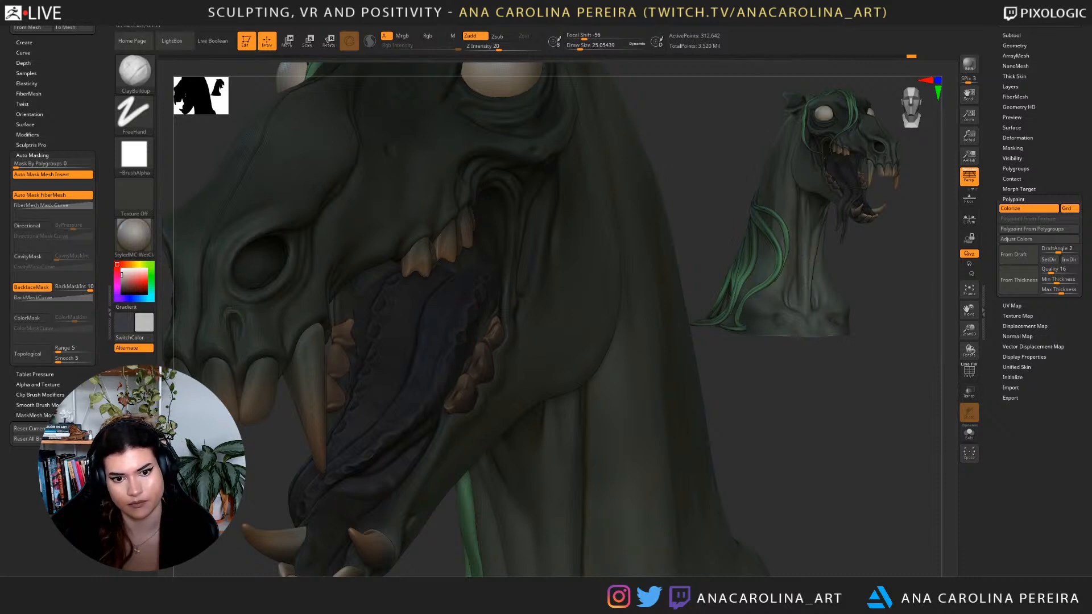
pyautogui.press('f')
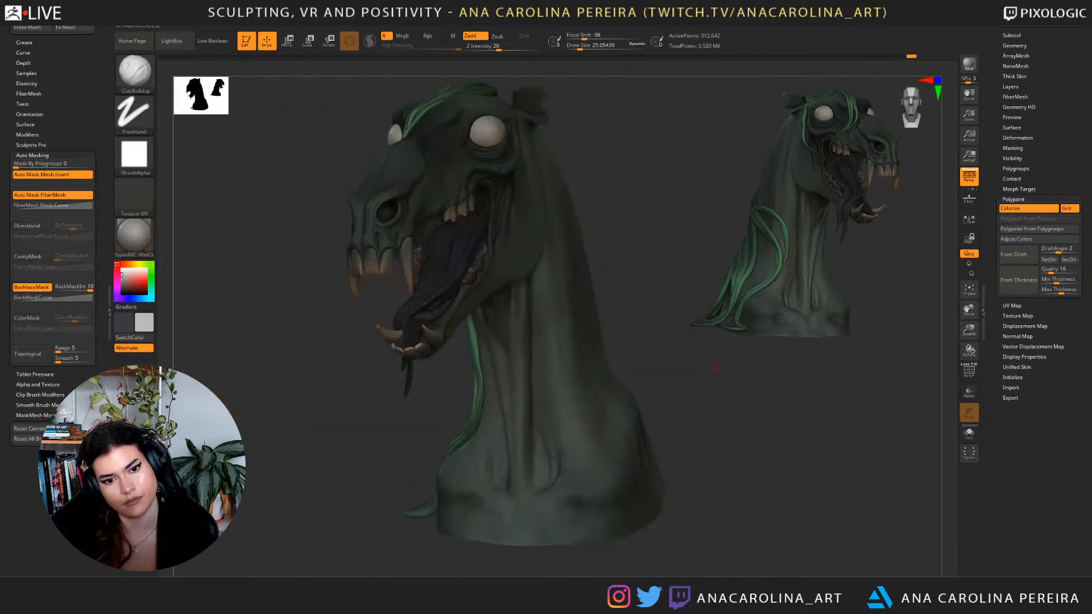
pyautogui.moveTo(715, 381); pyautogui.dragTo(745, 410)
# Roll the tongue's undo history back to the smooth, unpainted version without suckers.
pyautogui.moveTo(851, 57)
pyautogui.mouseDown()
pyautogui.moveTo(757, 56)
pyautogui.moveTo(768, 56)
pyautogui.mouseUp()
pyautogui.moveTo(809, 57)
pyautogui.mouseDown()
pyautogui.moveTo(870, 56)
pyautogui.moveTo(850, 56)
pyautogui.mouseUp()
pyautogui.hotkey('ctrl', 'z')
pyautogui.hotkey('ctrl', 'z')
pyautogui.hotkey('ctrl', 'z')
pyautogui.hotkey('ctrl', 'z')
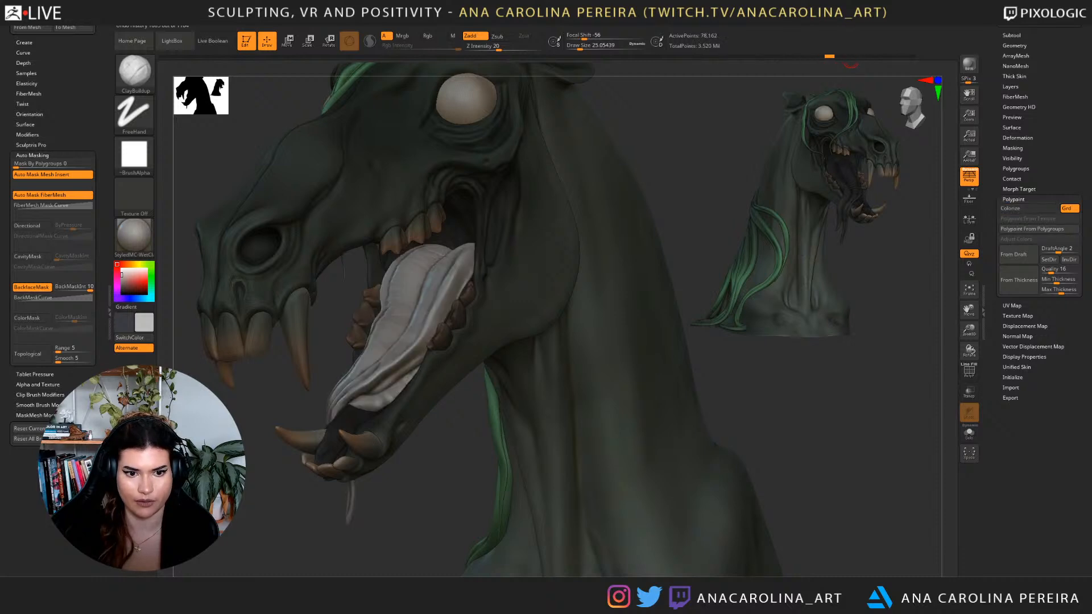
pyautogui.hotkey('ctrl', 'shift', 'z')
pyautogui.hotkey('ctrl', 'shift', 'z')
pyautogui.moveTo(904, 296); pyautogui.dragTo(936, 301)
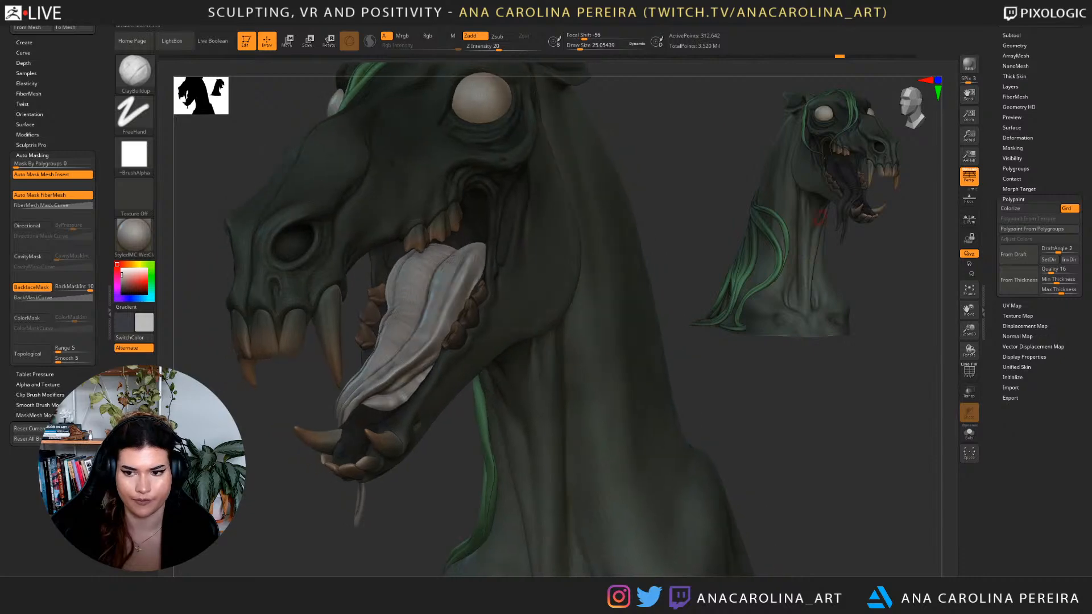
# Turn on Colorize for the tongue and set the ClayBuildup draw size to about 90.
pyautogui.click(1028, 208)
pyautogui.moveTo(819, 478)
pyautogui.mouseDown()
pyautogui.moveTo(873, 487)
pyautogui.moveTo(855, 434)
pyautogui.moveTo(802, 441)
pyautogui.moveTo(847, 501)
pyautogui.moveTo(856, 494)
pyautogui.moveTo(861, 549)
pyautogui.mouseUp()
pyautogui.keyDown('alt'); pyautogui.moveTo(854, 503); pyautogui.dragTo(849, 535); pyautogui.keyUp('alt')
pyautogui.press('s')
pyautogui.click(410, 336)
pyautogui.keyDown('alt'); pyautogui.click(487, 296); pyautogui.keyUp('alt')
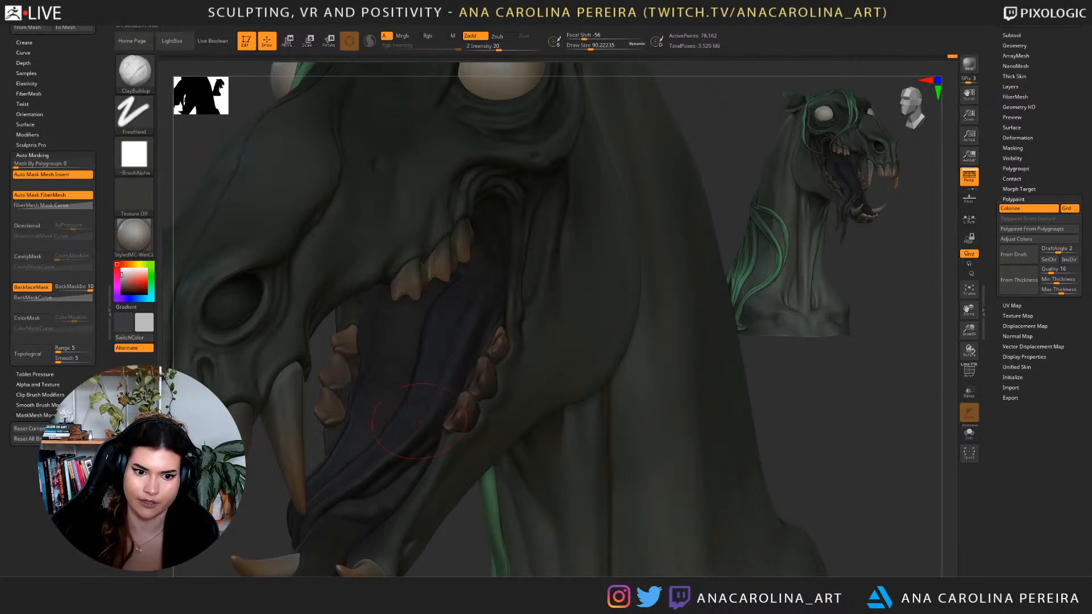
# Build up the tongue's surface beside the back teeth with ClayBuildup at draw size about 44.
pyautogui.press('space')
pyautogui.click(495, 290)
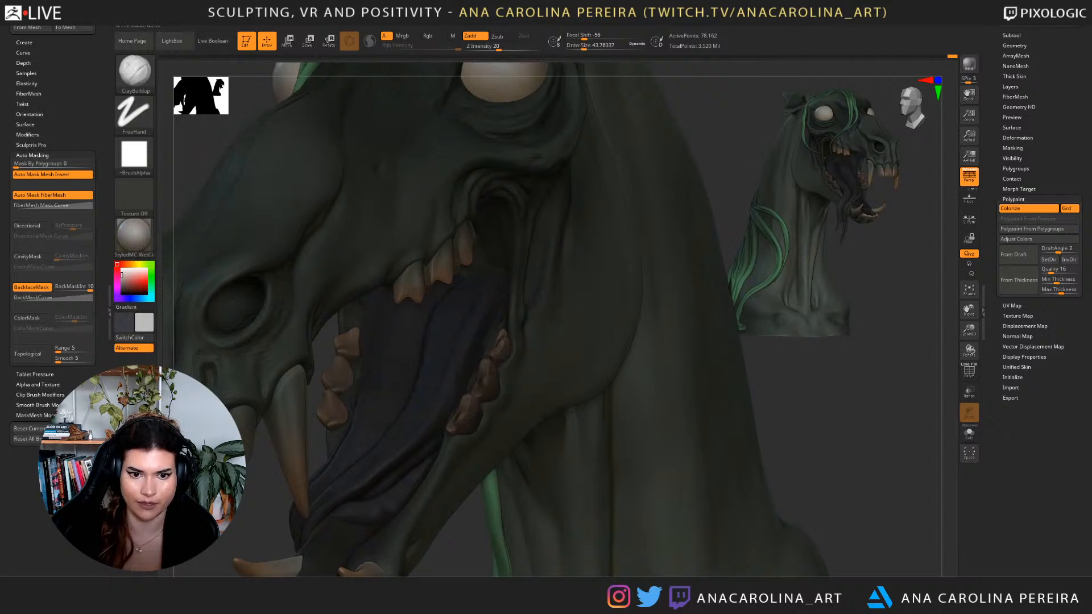
pyautogui.keyDown('alt'); pyautogui.moveTo(854, 489); pyautogui.dragTo(853, 529); pyautogui.keyUp('alt')
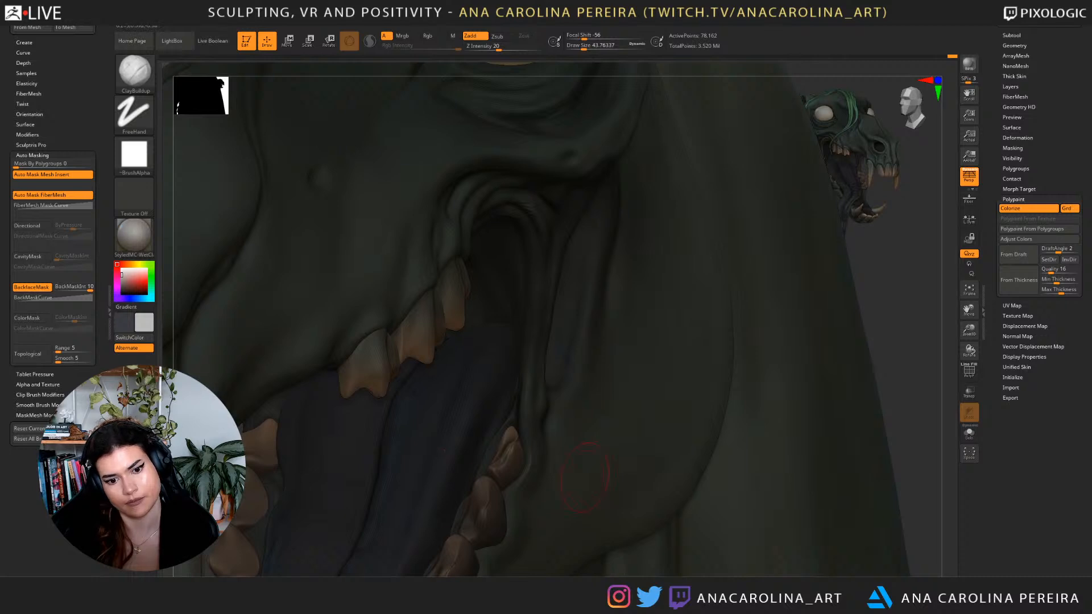
pyautogui.moveTo(910, 352); pyautogui.dragTo(917, 330)
pyautogui.keyDown('alt'); pyautogui.moveTo(887, 279); pyautogui.dragTo(945, 172); pyautogui.keyUp('alt')
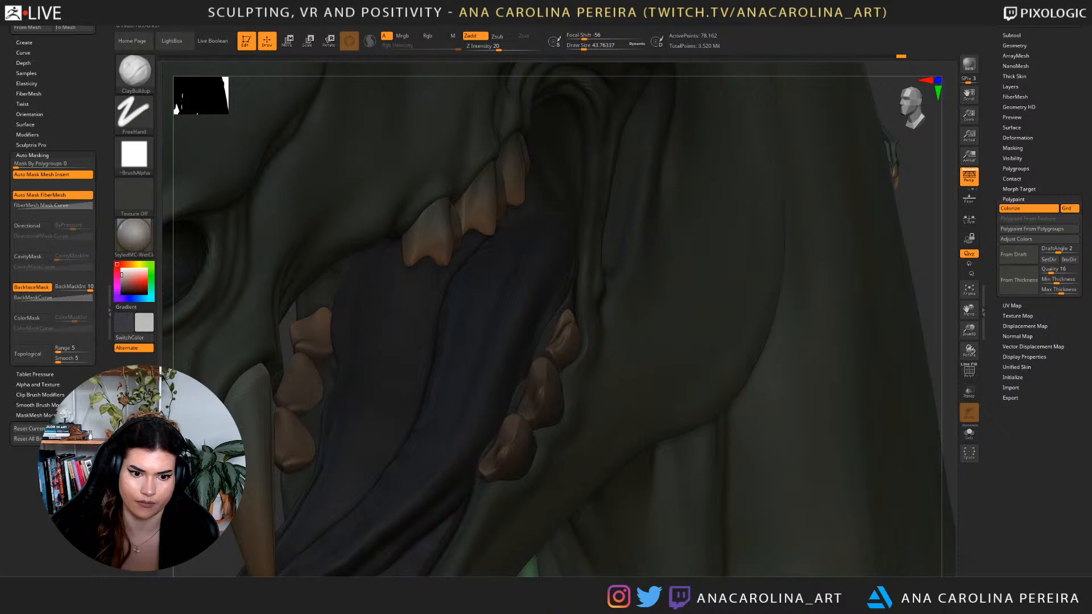
# Carve the tongue's folds with the DamStandard brush, raising the draw size to about 68 and Z Intensity to 24.
pyautogui.moveTo(771, 382)
pyautogui.keyDown('ctrl'); pyautogui.mouseDown(button='right')
pyautogui.moveTo(794, 282)
pyautogui.moveTo(817, 497)
pyautogui.moveTo(846, 391)
pyautogui.moveTo(841, 403)
pyautogui.mouseUp(button='right'); pyautogui.keyUp('ctrl')
pyautogui.press('b')
pyautogui.press('d')
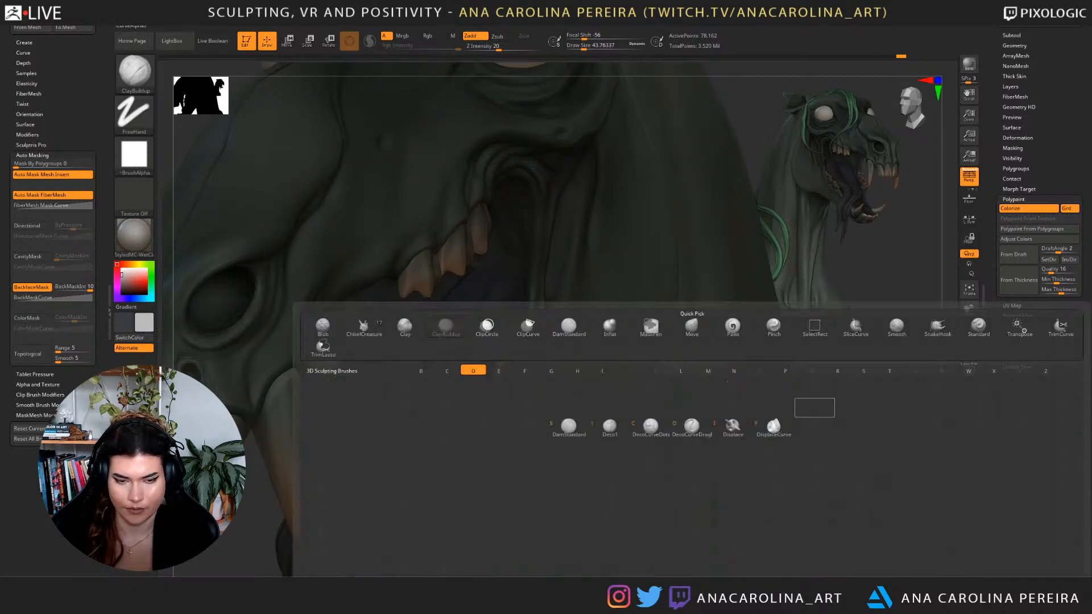
pyautogui.press('s')
pyautogui.press('s')
pyautogui.moveTo(526, 275); pyautogui.dragTo(536, 274)
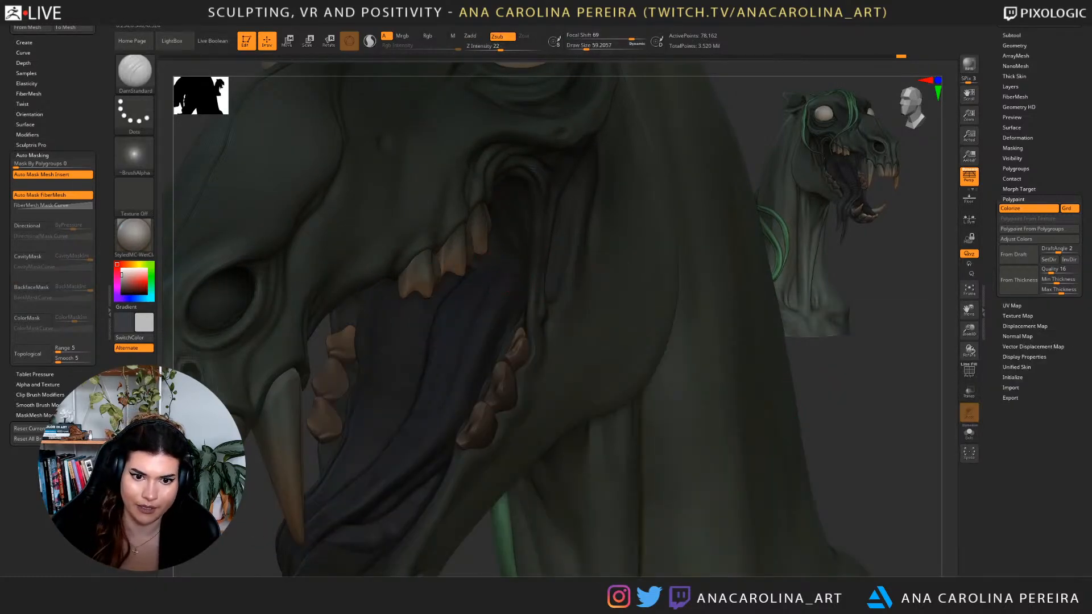
pyautogui.press('space')
pyautogui.click(513, 279)
pyautogui.click(511, 312)
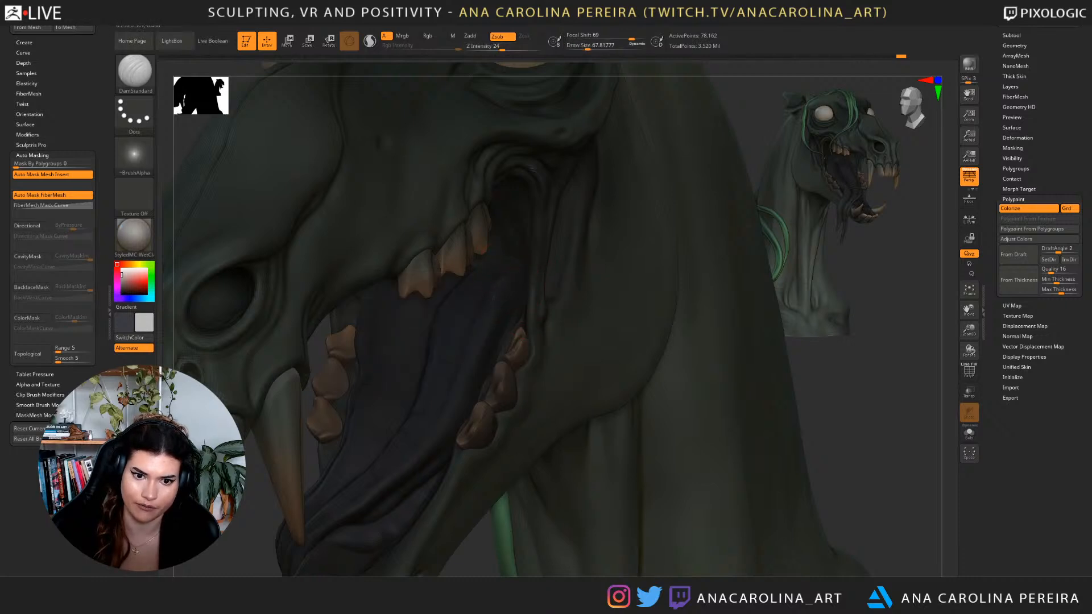
# Carve a row of round sucker outlines along the tongue's edge by the back teeth with DamStandard at draw size about 39.
pyautogui.keyDown('ctrl'); pyautogui.moveTo(840, 375); pyautogui.dragTo(859, 279, button='right'); pyautogui.keyUp('ctrl')
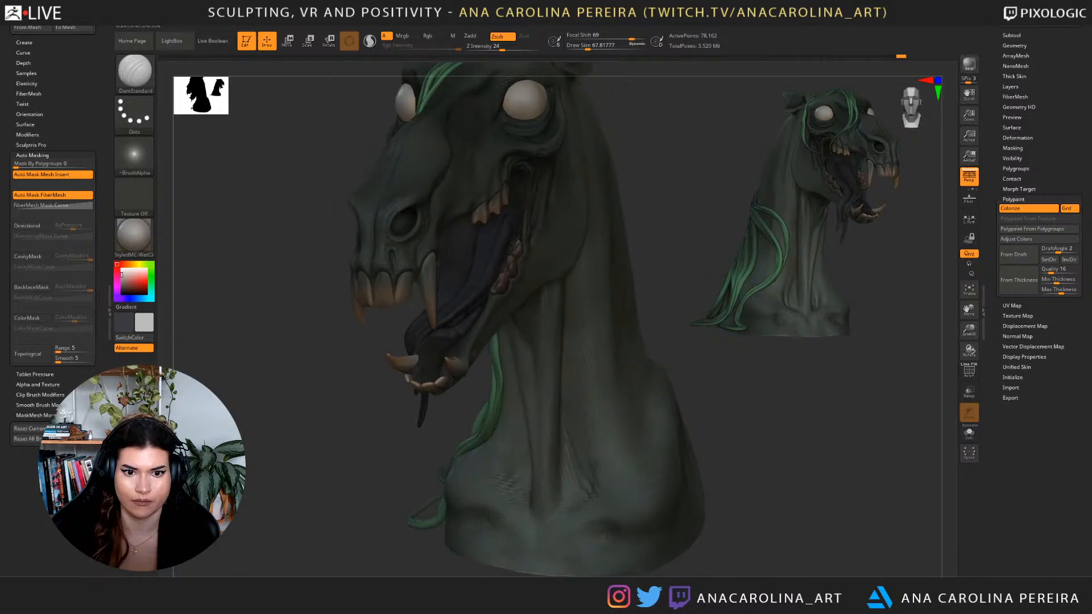
pyautogui.keyDown('ctrl'); pyautogui.moveTo(740, 302); pyautogui.dragTo(652, 417, button='right'); pyautogui.keyUp('ctrl')
pyautogui.keyDown('ctrl'); pyautogui.moveTo(686, 224); pyautogui.dragTo(537, 366, button='right'); pyautogui.keyUp('ctrl')
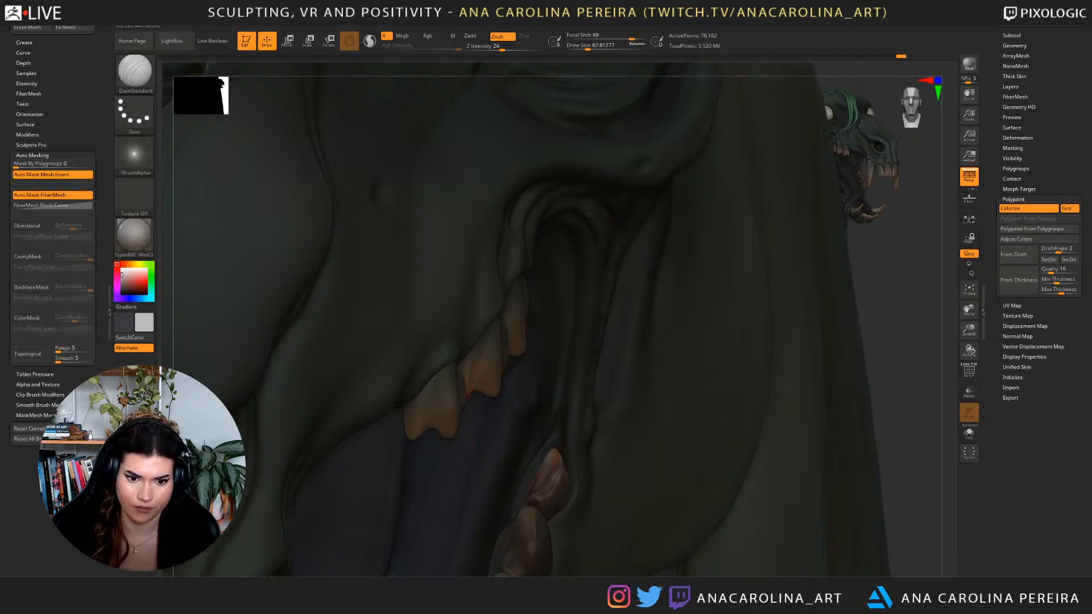
pyautogui.press('space')
pyautogui.moveTo(518, 429); pyautogui.dragTo(512, 431)
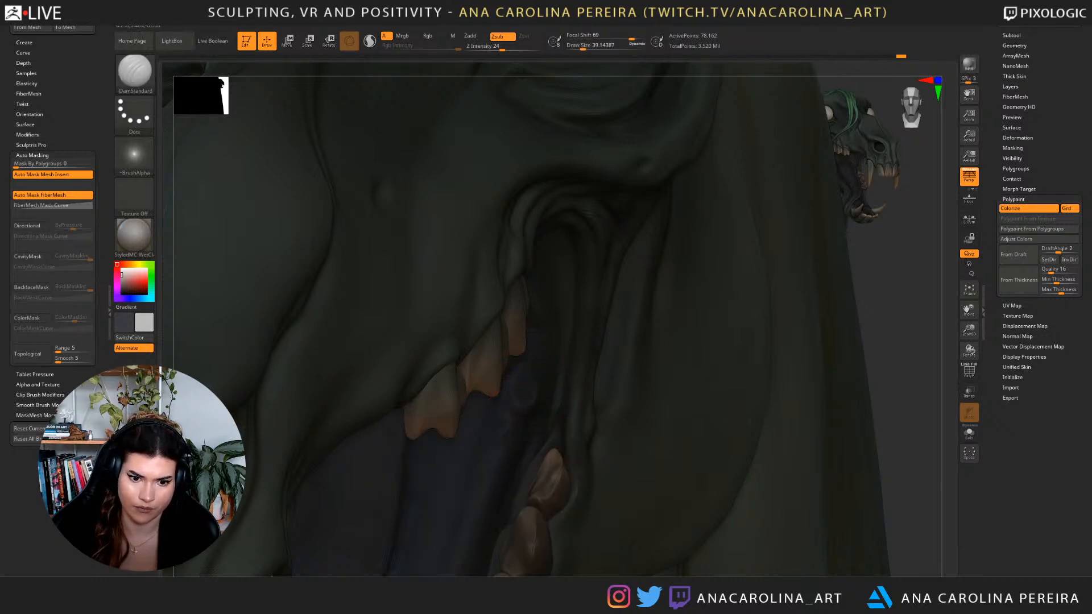
pyautogui.keyDown('alt'); pyautogui.moveTo(896, 324); pyautogui.dragTo(702, 546); pyautogui.keyUp('alt')
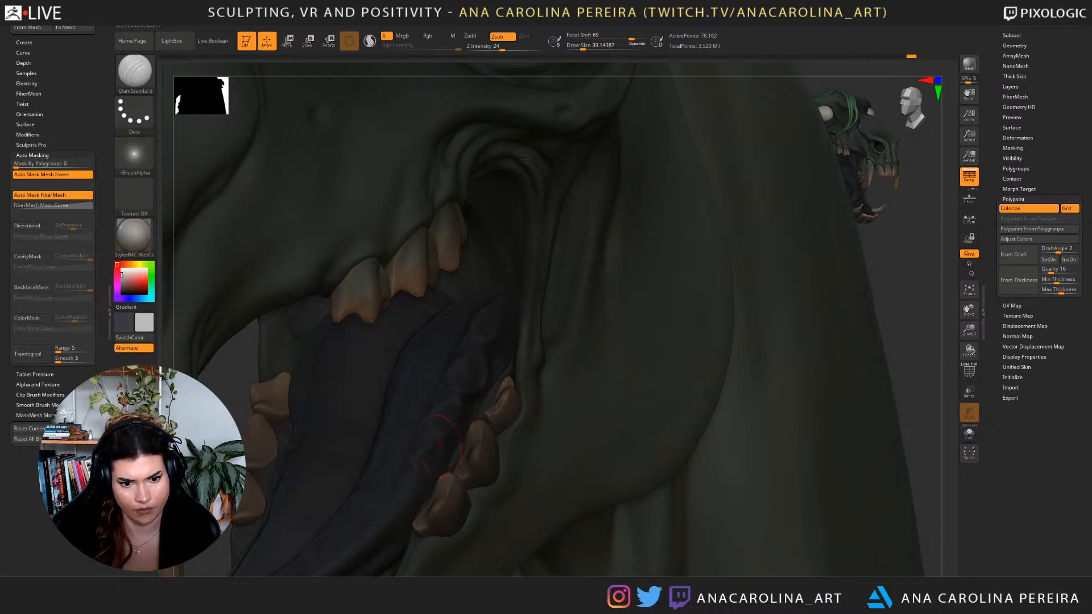
# Build up a raised sucker rim on the tongue beside the back teeth with ClayBuildup, reducing the draw size to about 22.
pyautogui.keyDown('alt'); pyautogui.moveTo(910, 410); pyautogui.dragTo(904, 318); pyautogui.keyUp('alt')
pyautogui.moveTo(762, 328)
pyautogui.mouseDown()
pyautogui.moveTo(868, 310)
pyautogui.moveTo(814, 323)
pyautogui.moveTo(796, 387)
pyautogui.moveTo(746, 370)
pyautogui.mouseUp()
pyautogui.press('b')
pyautogui.press('c')
pyautogui.press('b')
pyautogui.moveTo(745, 256); pyautogui.dragTo(744, 361)
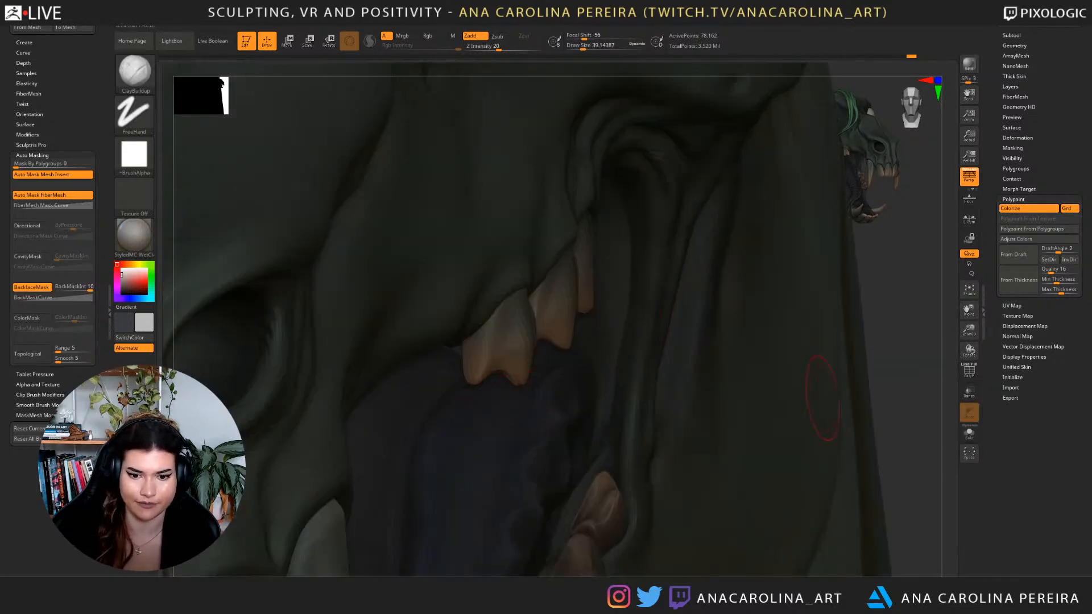
pyautogui.keyDown('alt'); pyautogui.moveTo(744, 360); pyautogui.dragTo(744, 259, button='right'); pyautogui.keyUp('alt')
pyautogui.press('space')
pyautogui.moveTo(571, 373); pyautogui.dragTo(567, 372)
pyautogui.press('space')
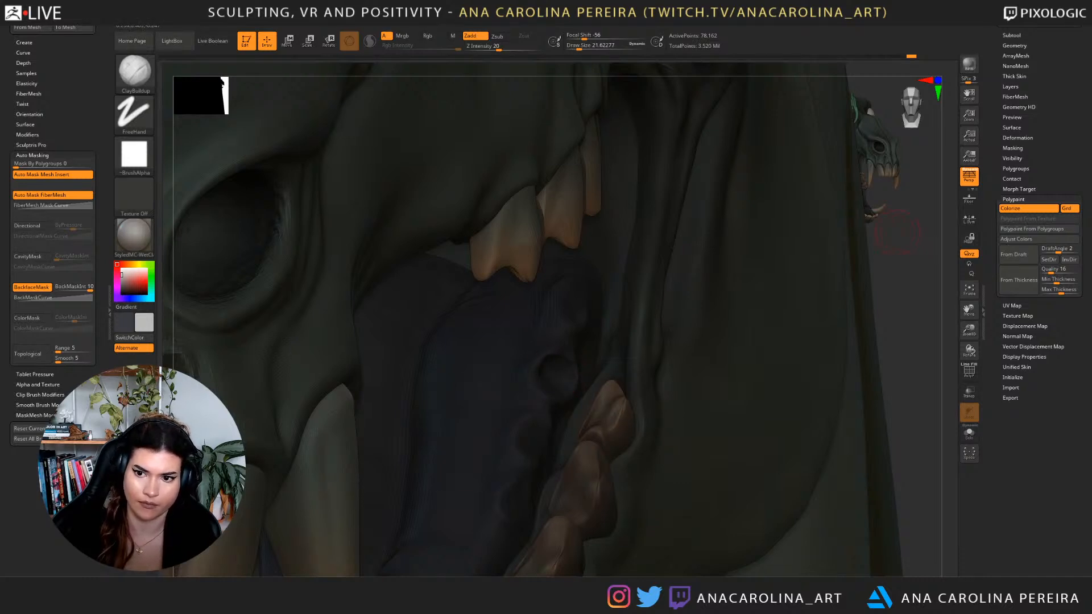
pyautogui.moveTo(894, 231); pyautogui.dragTo(779, 253)
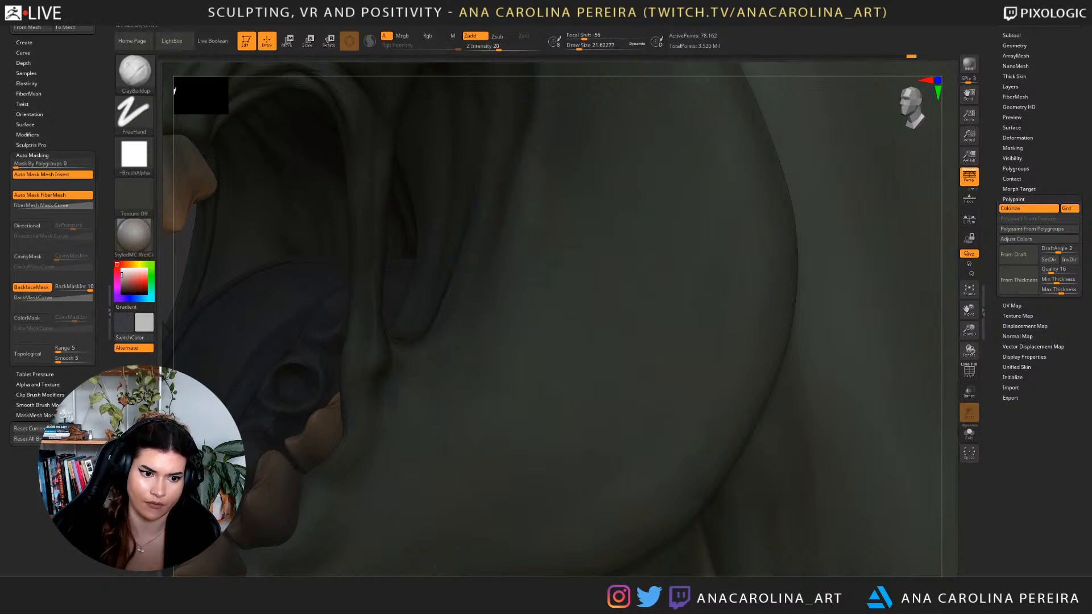
# Build up the remaining sucker rims along the tongue's edge by the back teeth with ClayBuildup, reducing the draw size to about 16.
pyautogui.keyDown('alt'); pyautogui.click(936, 297); pyautogui.keyUp('alt')
pyautogui.keyDown('alt'); pyautogui.moveTo(950, 298); pyautogui.dragTo(910, 296); pyautogui.keyUp('alt')
pyautogui.keyDown('alt'); pyautogui.moveTo(796, 364); pyautogui.dragTo(842, 398); pyautogui.keyUp('alt')
pyautogui.moveTo(836, 521); pyautogui.dragTo(791, 501)
pyautogui.moveTo(760, 411); pyautogui.dragTo(698, 402)
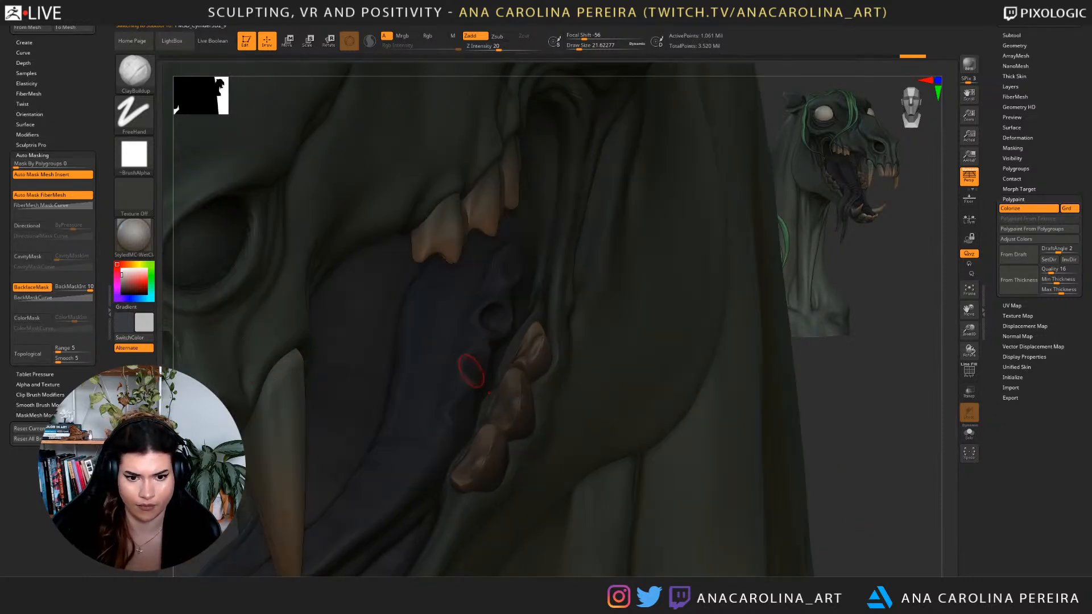
pyautogui.moveTo(812, 380)
pyautogui.mouseDown()
pyautogui.moveTo(519, 344)
pyautogui.moveTo(388, 353)
pyautogui.mouseUp()
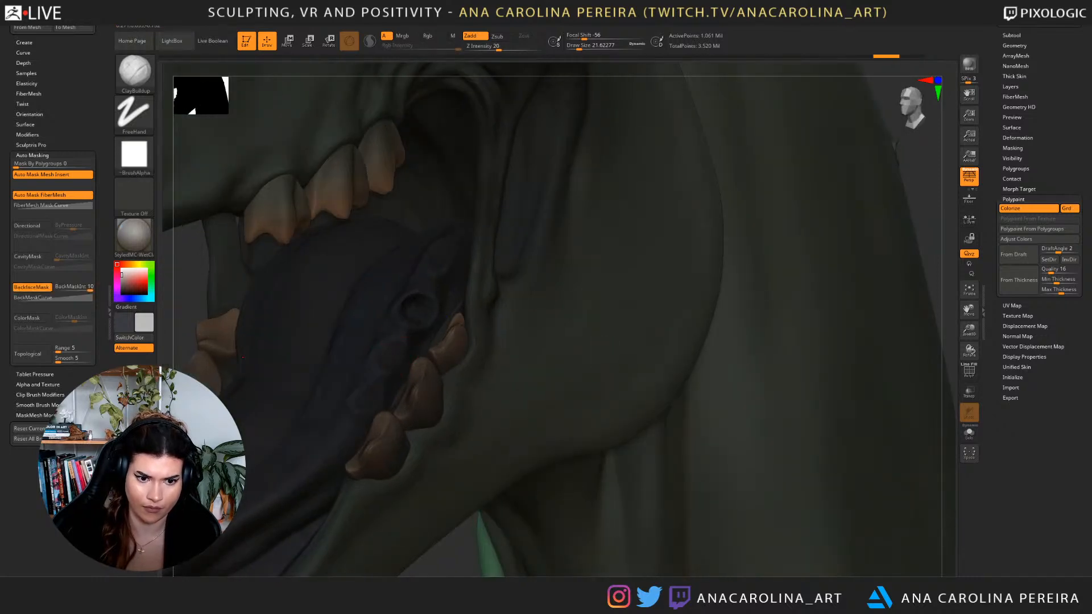
pyautogui.press('space')
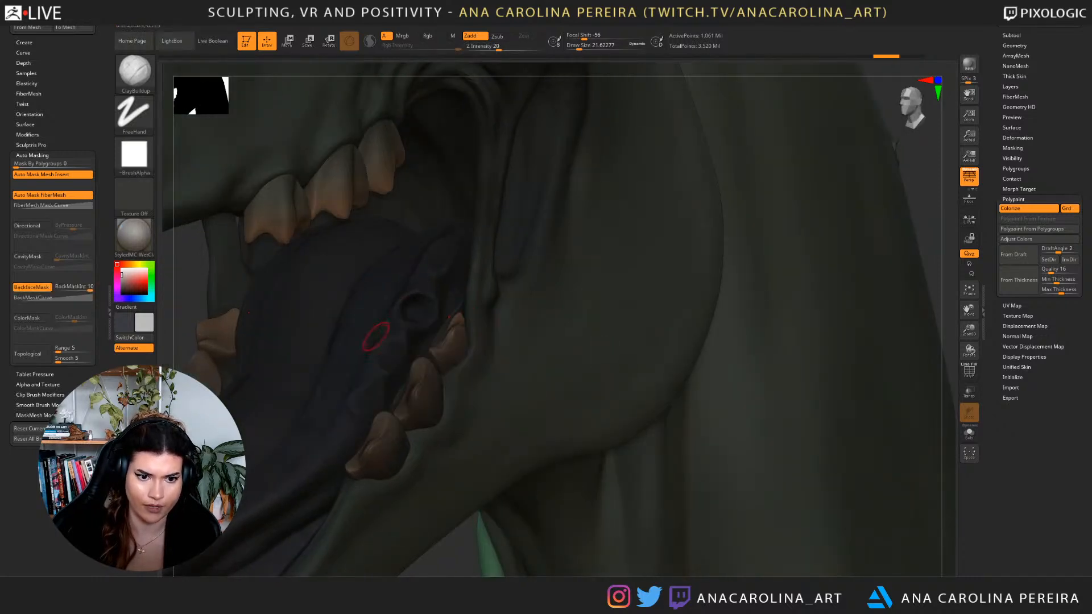
pyautogui.keyDown('alt'); pyautogui.click(417, 365); pyautogui.keyUp('alt')
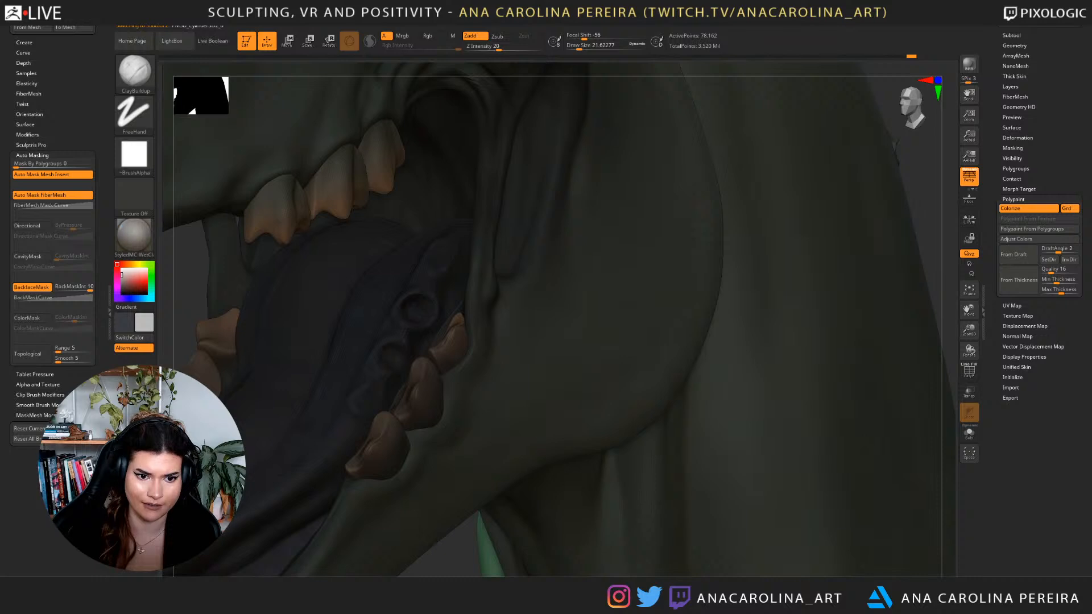
pyautogui.press('space')
pyautogui.moveTo(394, 358); pyautogui.dragTo(390, 357)
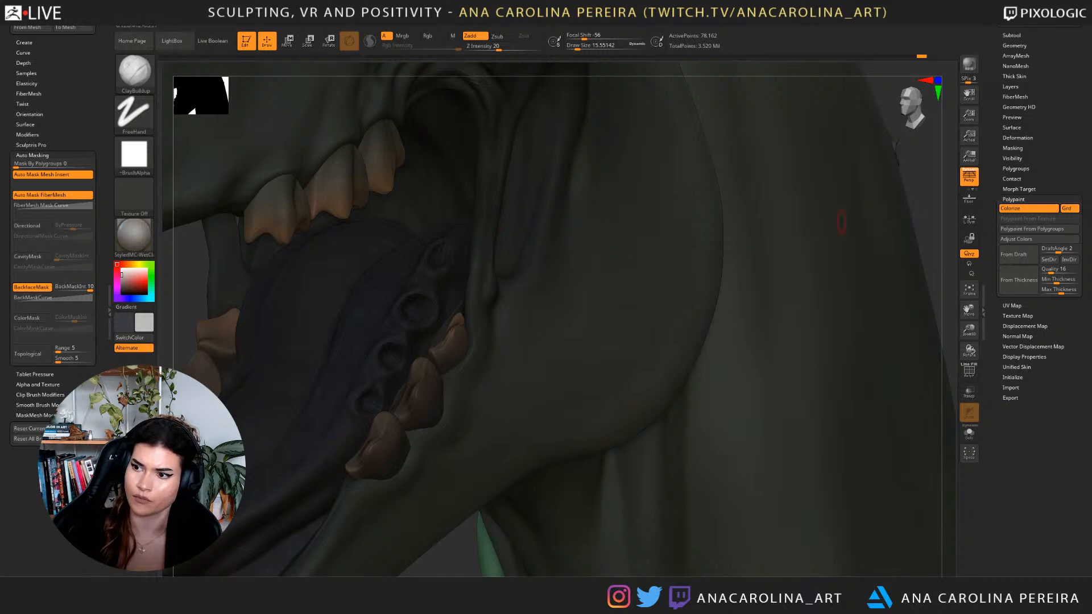
# Reinforce the tongue's sucker edge beside the lower back teeth with ClayBuildup at draw sizes of about 39 and 27.
pyautogui.keyDown('alt'); pyautogui.moveTo(941, 191); pyautogui.dragTo(911, 114); pyautogui.keyUp('alt')
pyautogui.moveTo(796, 421)
pyautogui.mouseDown()
pyautogui.moveTo(867, 404)
pyautogui.moveTo(853, 523)
pyautogui.moveTo(833, 512)
pyautogui.moveTo(848, 515)
pyautogui.moveTo(849, 484)
pyautogui.moveTo(859, 538)
pyautogui.moveTo(825, 532)
pyautogui.moveTo(811, 489)
pyautogui.mouseUp()
pyautogui.moveTo(811, 489)
pyautogui.keyDown('alt'); pyautogui.mouseDown()
pyautogui.moveTo(807, 531)
pyautogui.moveTo(826, 527)
pyautogui.mouseUp(); pyautogui.keyUp('alt')
pyautogui.press('space')
pyautogui.moveTo(469, 345); pyautogui.dragTo(475, 345)
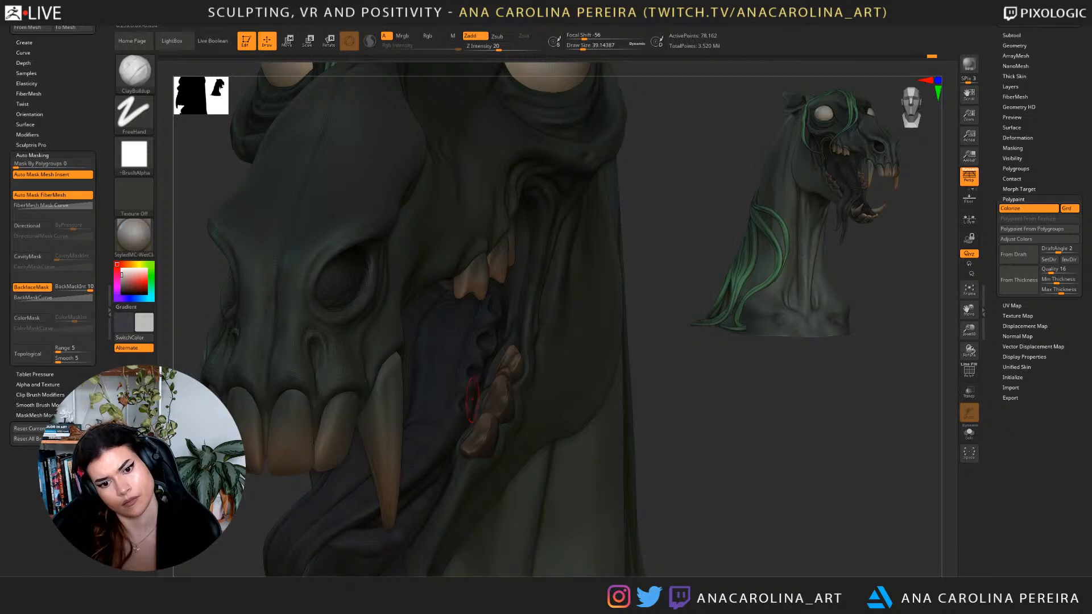
pyautogui.moveTo(508, 367)
pyautogui.mouseDown()
pyautogui.moveTo(500, 380)
pyautogui.moveTo(485, 372)
pyautogui.mouseUp()
pyautogui.press('space')
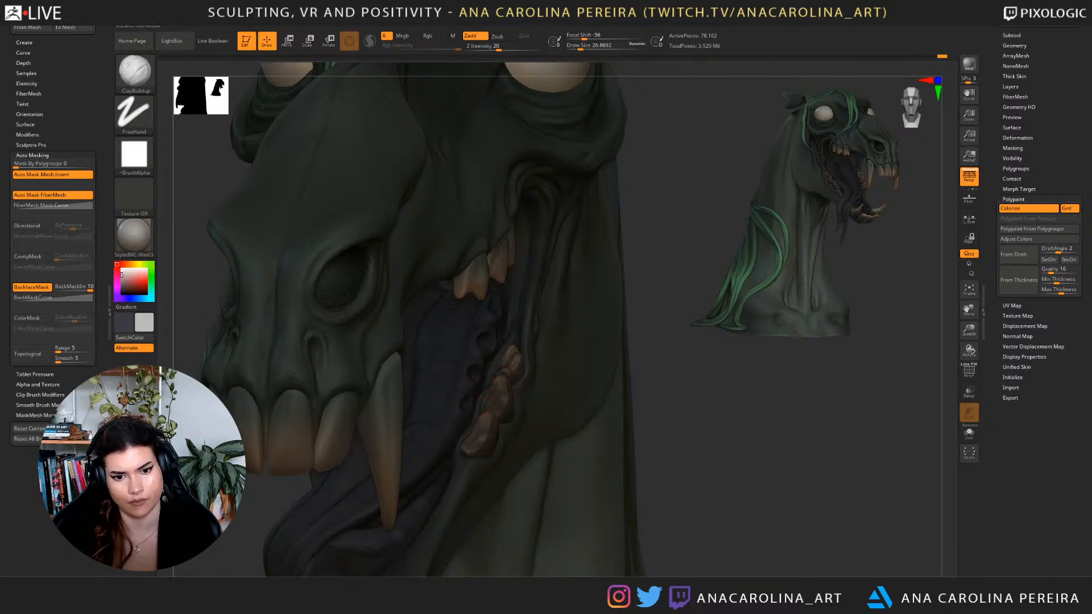
# Adjust the shape of the suckered tongue edge with the Move brush, raising the draw size to about 65.
pyautogui.keyDown('alt'); pyautogui.moveTo(677, 466); pyautogui.dragTo(677, 419); pyautogui.keyUp('alt')
pyautogui.moveTo(677, 419)
pyautogui.mouseDown()
pyautogui.moveTo(824, 419)
pyautogui.moveTo(666, 420)
pyautogui.moveTo(671, 393)
pyautogui.moveTo(700, 430)
pyautogui.mouseUp()
pyautogui.press('b')
pyautogui.press('m')
pyautogui.press('v')
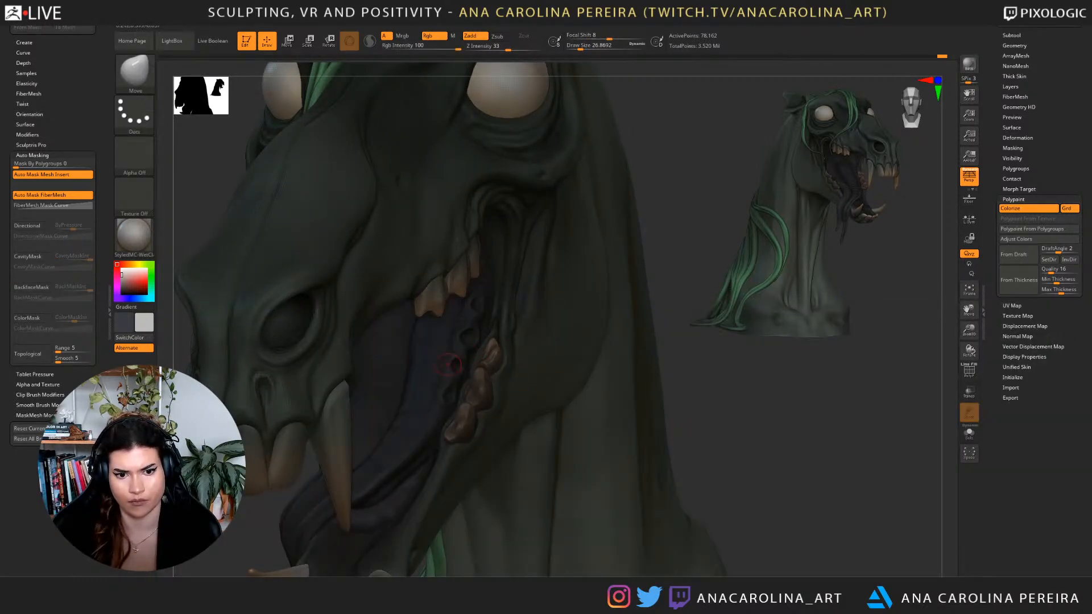
pyautogui.moveTo(751, 379); pyautogui.dragTo(707, 385)
pyautogui.press('space')
pyautogui.moveTo(462, 313); pyautogui.dragTo(471, 313)
pyautogui.press('shift')
pyautogui.keyDown('alt'); pyautogui.moveTo(398, 526); pyautogui.dragTo(546, 273); pyautogui.keyUp('alt')
pyautogui.press('shift')
pyautogui.moveTo(745, 384)
pyautogui.mouseDown()
pyautogui.moveTo(839, 380)
pyautogui.moveTo(700, 384)
pyautogui.moveTo(728, 370)
pyautogui.mouseUp()
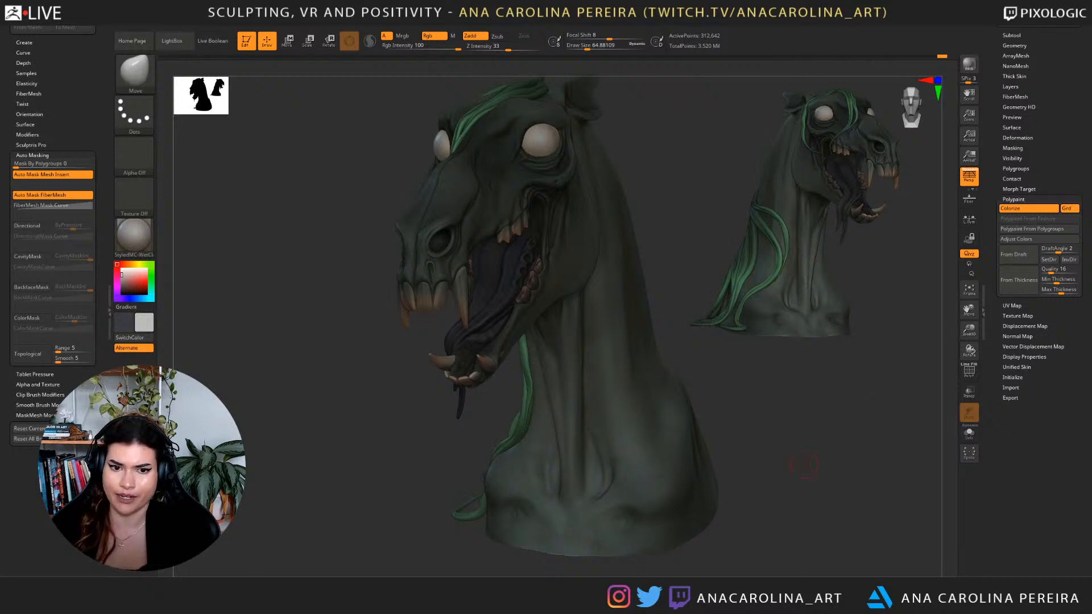
# Compare the tongue with its Colorize display off and on to inspect the sculpted suckers.
pyautogui.moveTo(830, 386); pyautogui.dragTo(938, 336)
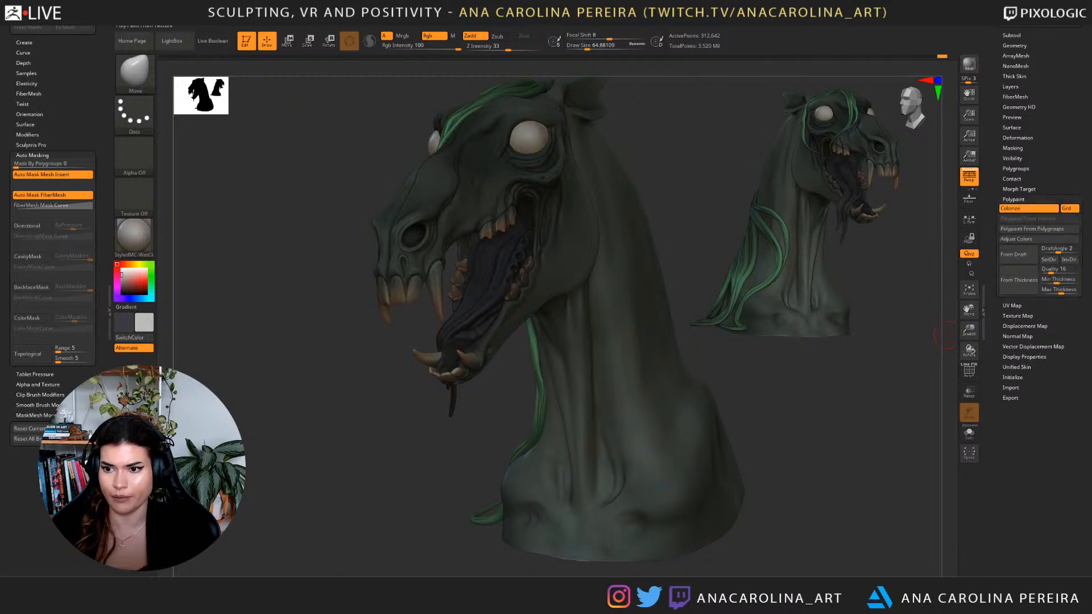
pyautogui.click(1028, 209)
pyautogui.click(1028, 209)
pyautogui.click(1028, 208)
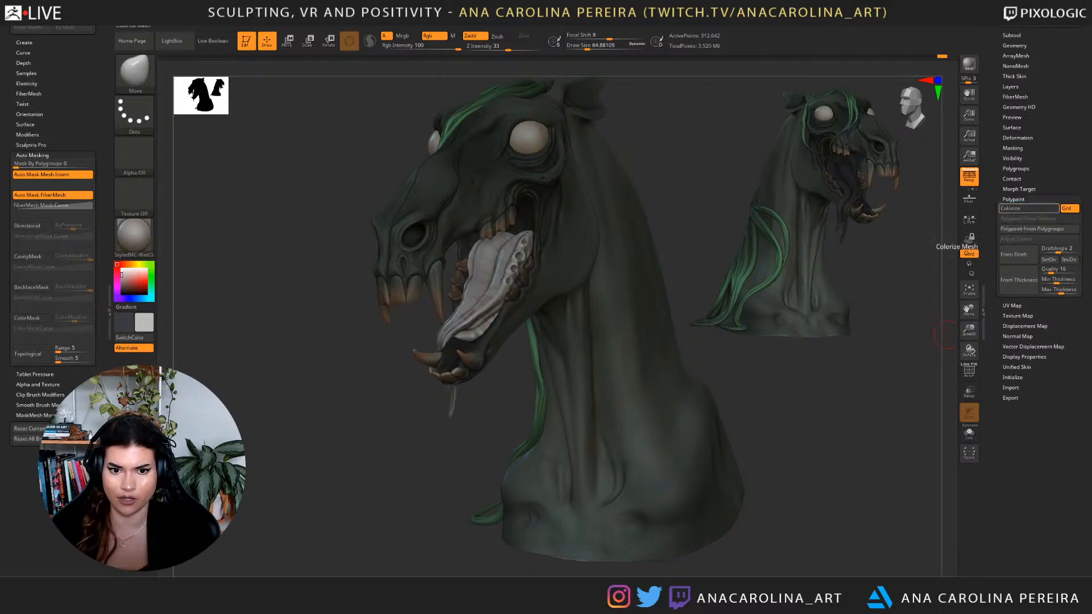
pyautogui.click(969, 254)
pyautogui.click(970, 253)
pyautogui.click(969, 253)
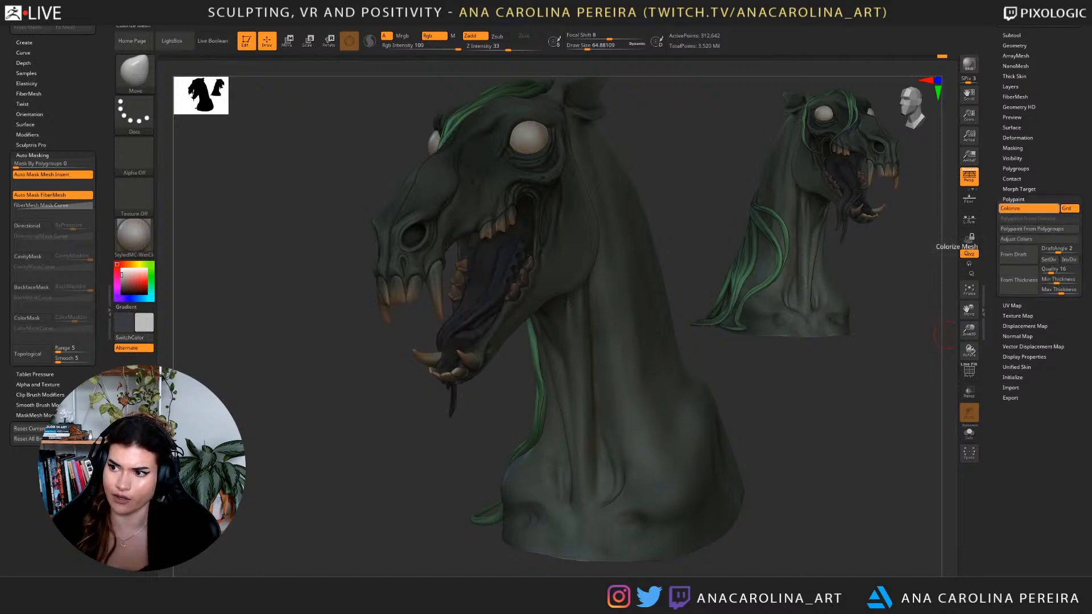
pyautogui.click(970, 253)
pyautogui.click(1028, 208)
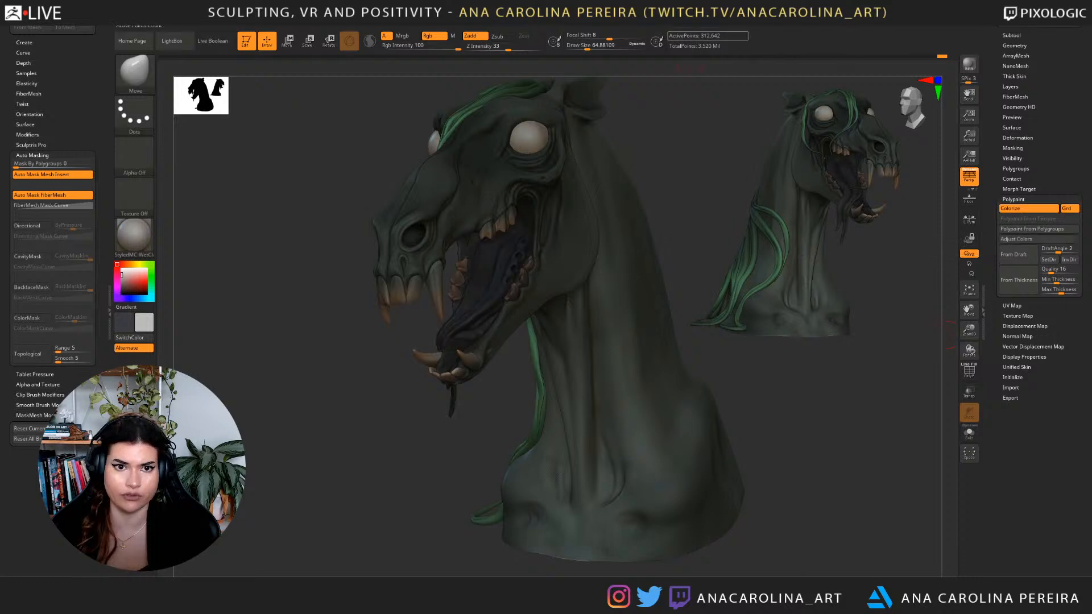
# Review the whole bust from several angles to judge how the tongue reads in the open mouth.
pyautogui.moveTo(706, 101); pyautogui.dragTo(669, 100)
pyautogui.click(533, 19)
pyautogui.moveTo(497, 113)
pyautogui.mouseDown()
pyautogui.moveTo(530, 113)
pyautogui.moveTo(493, 113)
pyautogui.mouseUp()
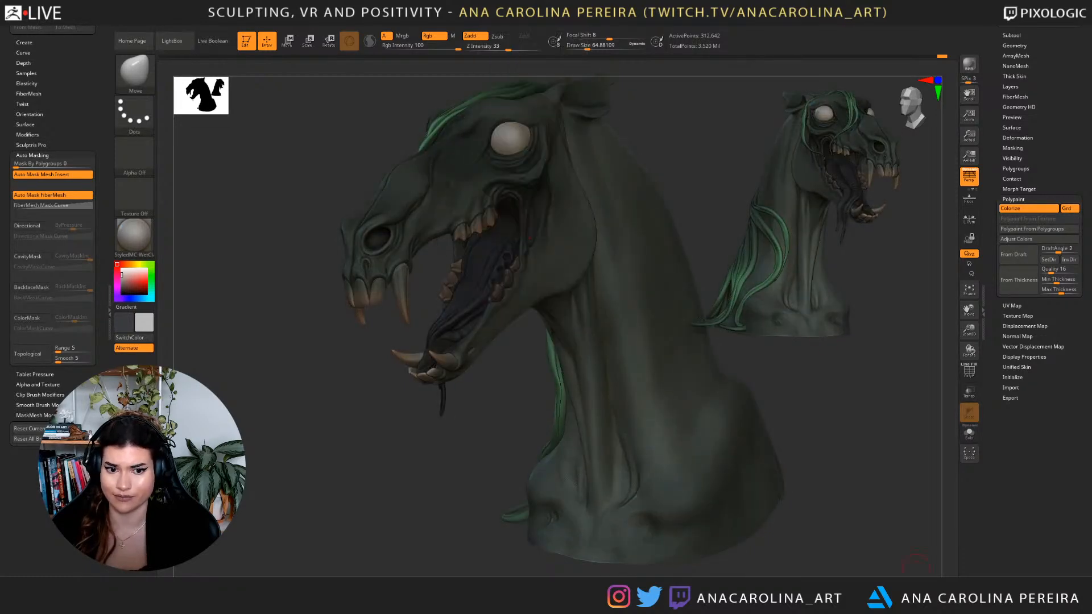
pyautogui.moveTo(797, 546); pyautogui.dragTo(915, 559)
pyautogui.moveTo(846, 527)
pyautogui.keyDown('alt'); pyautogui.mouseDown()
pyautogui.moveTo(825, 483)
pyautogui.moveTo(846, 514)
pyautogui.mouseUp(); pyautogui.keyUp('alt')
pyautogui.moveTo(833, 516); pyautogui.dragTo(789, 547)
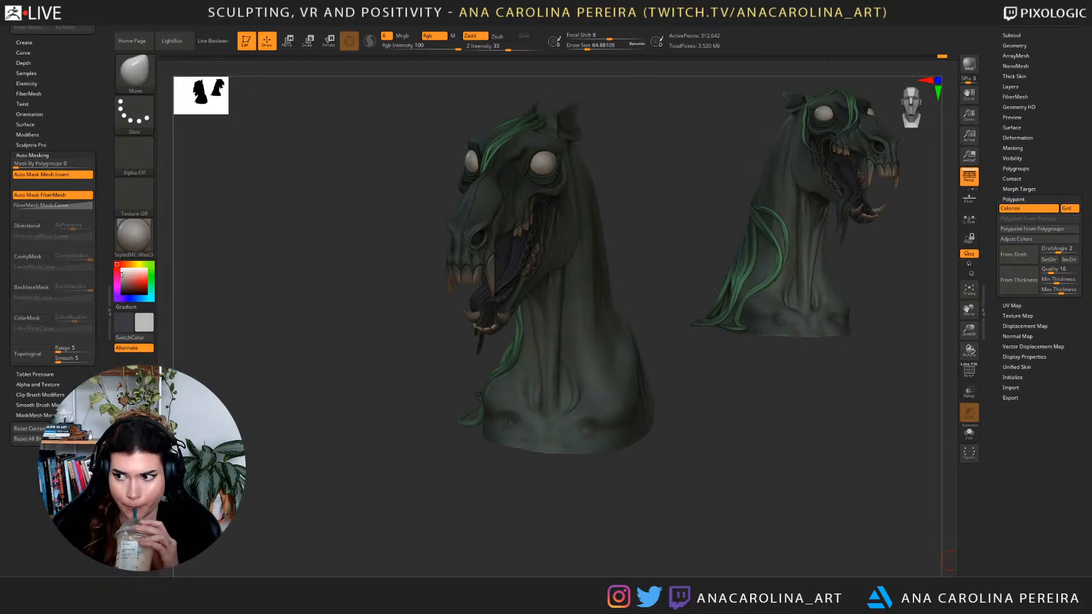
pyautogui.moveTo(716, 532)
pyautogui.mouseDown()
pyautogui.moveTo(772, 506)
pyautogui.moveTo(755, 529)
pyautogui.moveTo(775, 526)
pyautogui.moveTo(754, 505)
pyautogui.moveTo(777, 485)
pyautogui.moveTo(771, 514)
pyautogui.moveTo(756, 500)
pyautogui.moveTo(773, 502)
pyautogui.moveTo(777, 483)
pyautogui.moveTo(777, 541)
pyautogui.mouseUp()
pyautogui.press('b')
pyautogui.press('c')
pyautogui.press('b')
pyautogui.moveTo(616, 408)
pyautogui.keyDown('alt'); pyautogui.mouseDown()
pyautogui.moveTo(616, 438)
pyautogui.moveTo(616, 387)
pyautogui.mouseUp(); pyautogui.keyUp('alt')
pyautogui.moveTo(779, 435)
pyautogui.mouseDown()
pyautogui.moveTo(638, 439)
pyautogui.moveTo(637, 467)
pyautogui.moveTo(665, 407)
pyautogui.mouseUp()
# Switch to the Move brush at draw size about 108 and hide the upper and lower teeth subtools.
pyautogui.press('b')
pyautogui.press('m')
pyautogui.press('v')
pyautogui.rightClick(393, 346)
pyautogui.moveTo(273, 364)
pyautogui.keyDown('alt'); pyautogui.mouseDown()
pyautogui.moveTo(273, 401)
pyautogui.moveTo(322, 404)
pyautogui.mouseUp(); pyautogui.keyUp('alt')
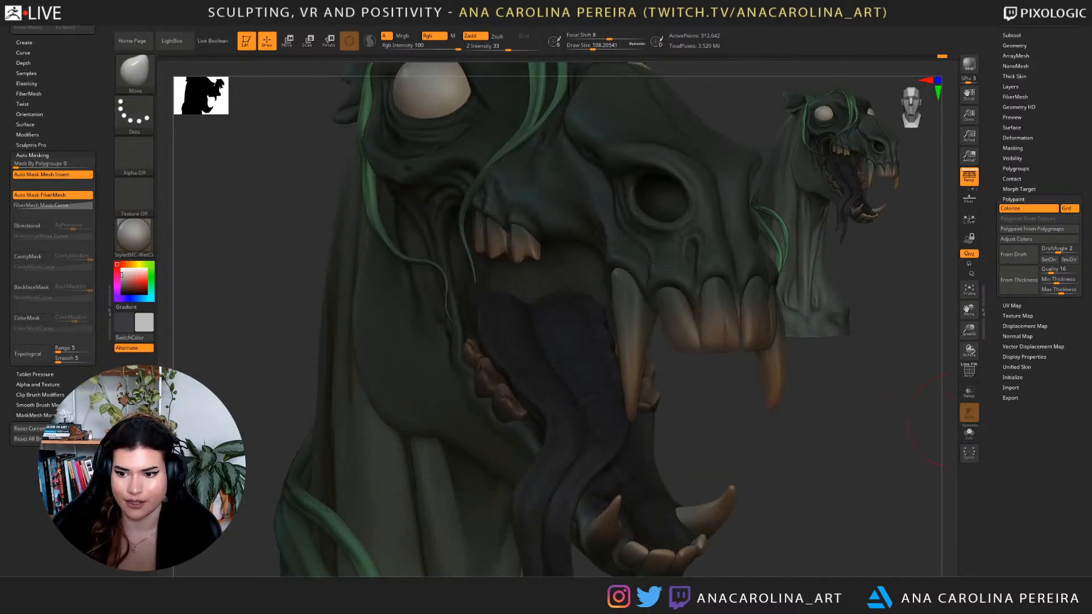
pyautogui.moveTo(1085, 273); pyautogui.dragTo(1086, 350)
pyautogui.click(1011, 112)
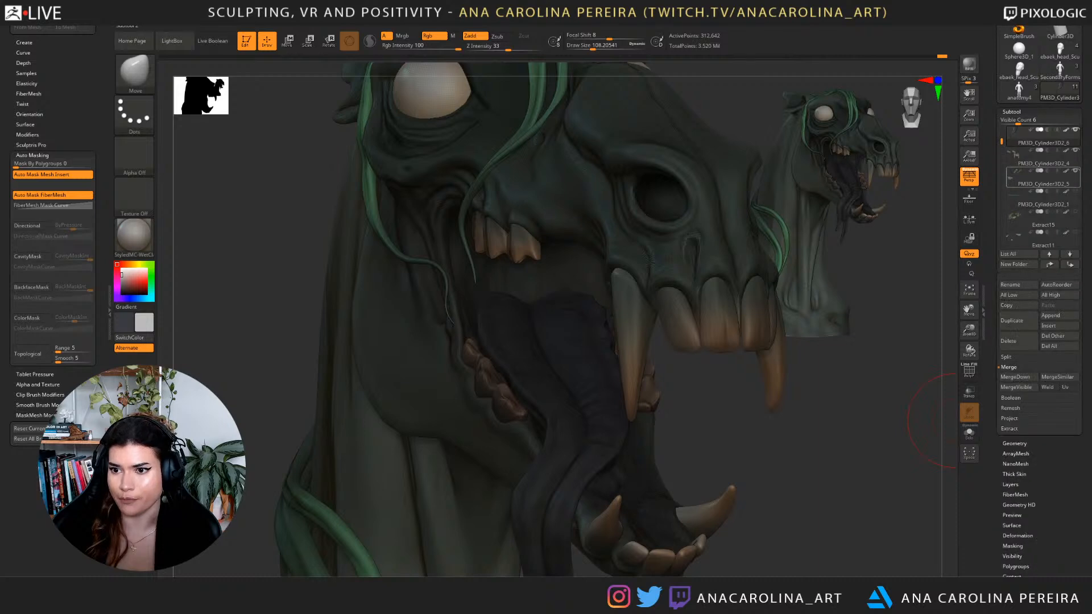
pyautogui.moveTo(1002, 141); pyautogui.dragTo(1002, 131)
pyautogui.click(1075, 171)
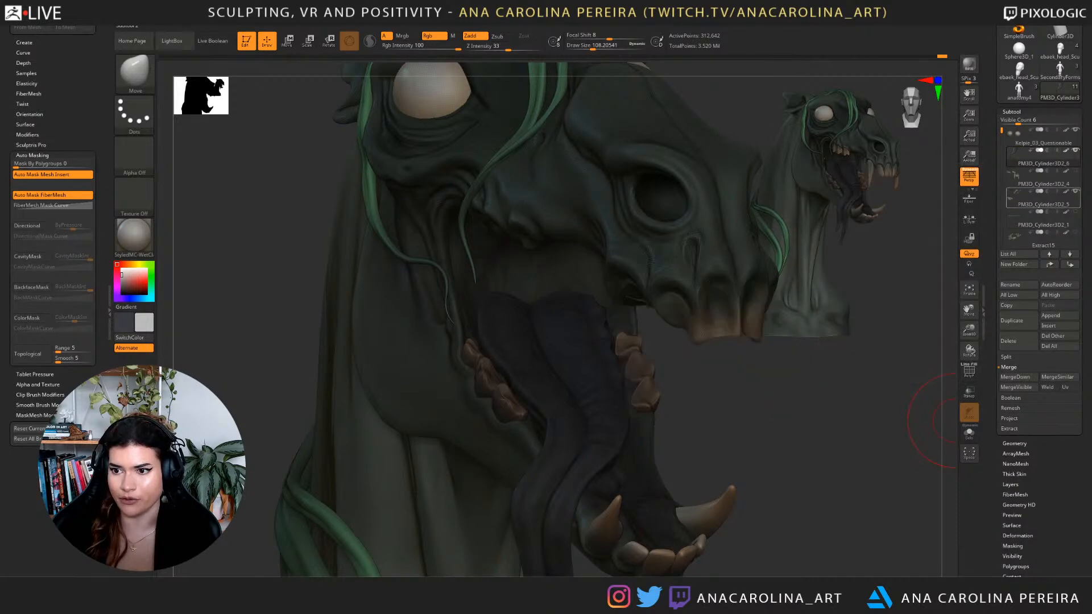
pyautogui.moveTo(922, 409); pyautogui.dragTo(744, 393)
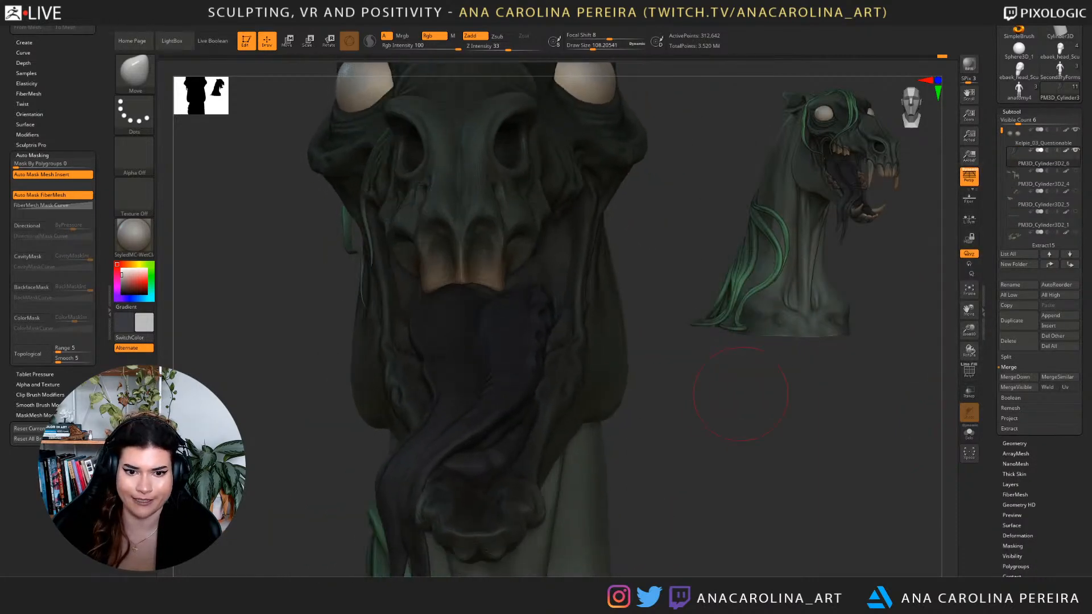
# Lower the tongue by two subdivision levels and reshape its side with the Move brush, raising the draw size to about 112.
pyautogui.press('space')
pyautogui.moveTo(431, 365); pyautogui.dragTo(425, 365)
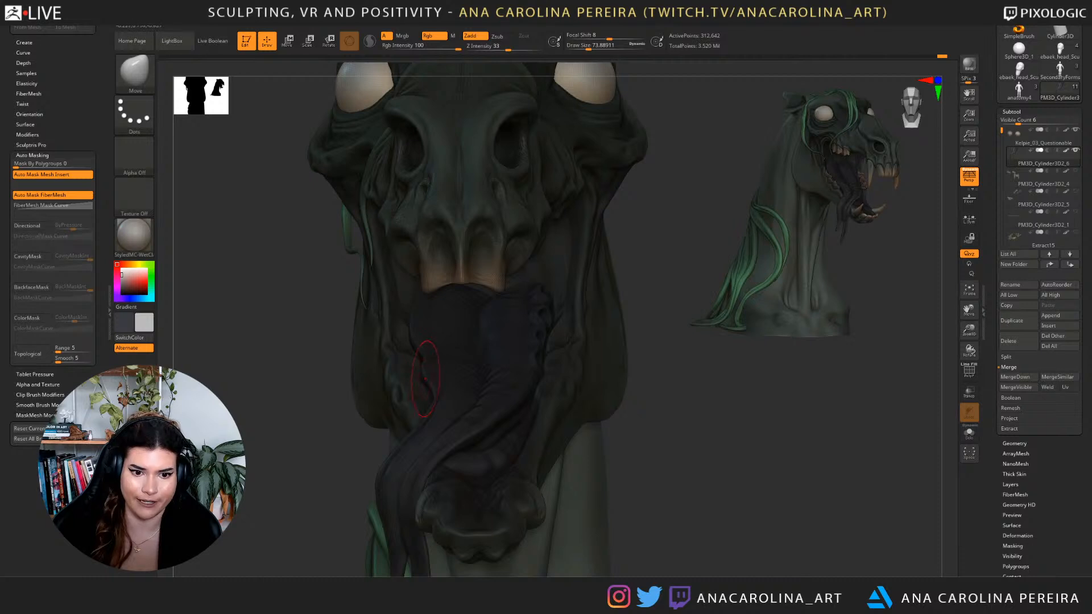
pyautogui.hotkey('shift', 'd')
pyautogui.hotkey('shift', 'd')
pyautogui.moveTo(672, 369); pyautogui.dragTo(660, 401)
pyautogui.press('space')
pyautogui.moveTo(424, 382); pyautogui.dragTo(417, 379)
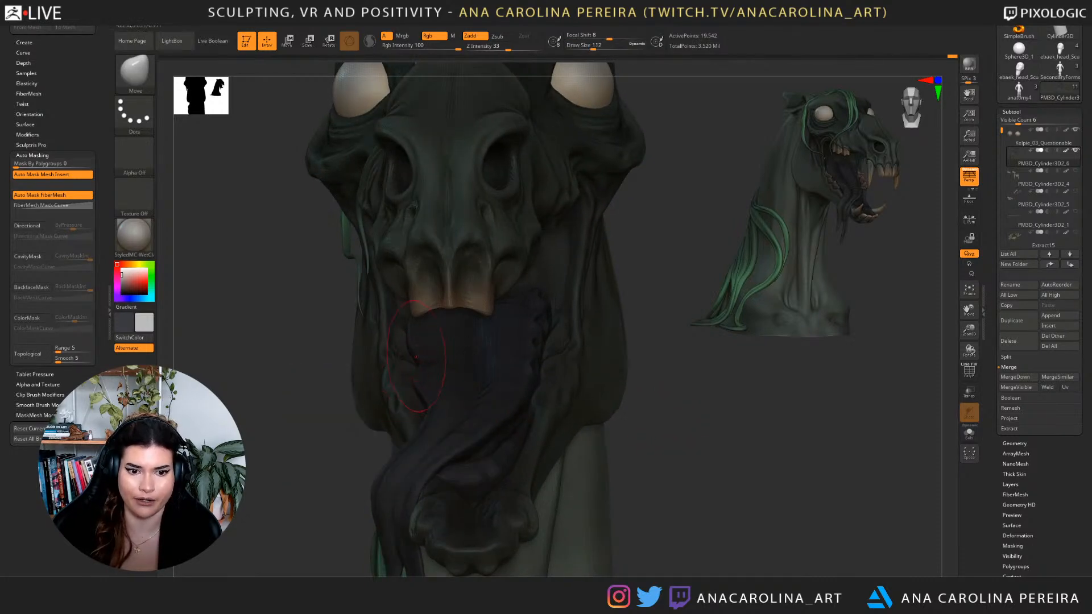
pyautogui.moveTo(336, 364); pyautogui.dragTo(318, 335)
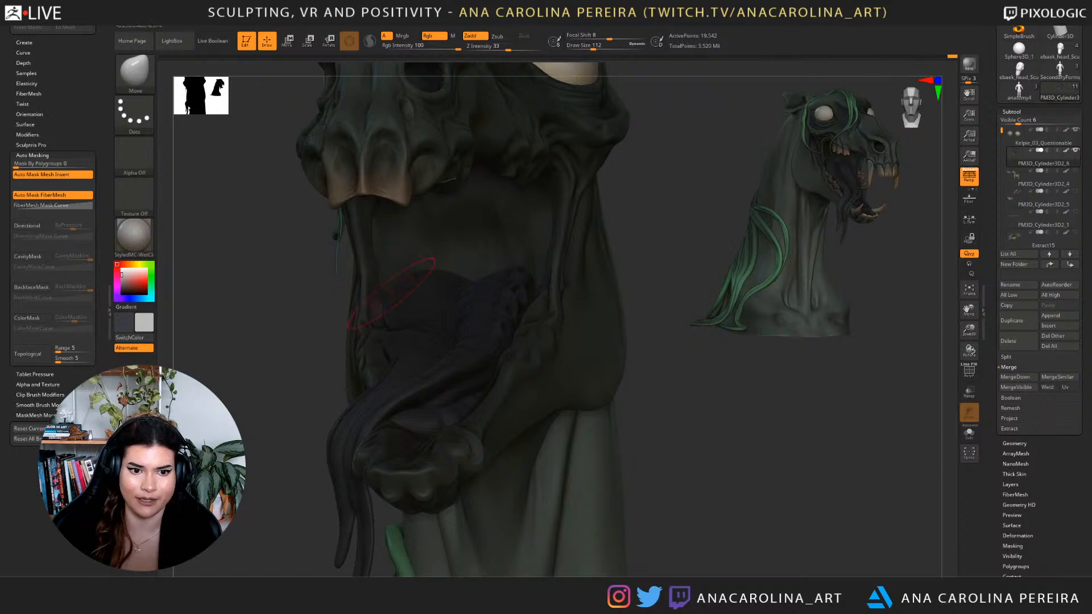
# Try reshaping the lower tongue near the fork with the Move brush at draw size about 87, and undo it.
pyautogui.moveTo(312, 349)
pyautogui.mouseDown(button='right')
pyautogui.moveTo(385, 386)
pyautogui.moveTo(523, 429)
pyautogui.mouseUp(button='right')
pyautogui.press('s')
pyautogui.moveTo(593, 467); pyautogui.dragTo(585, 467)
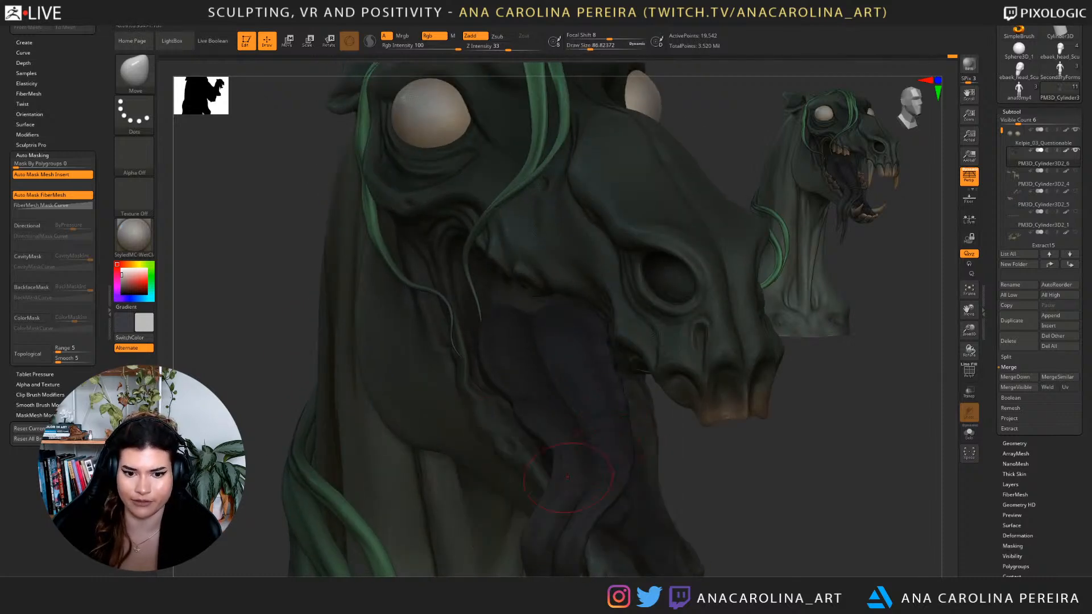
pyautogui.hotkey('ctrl', 'z')
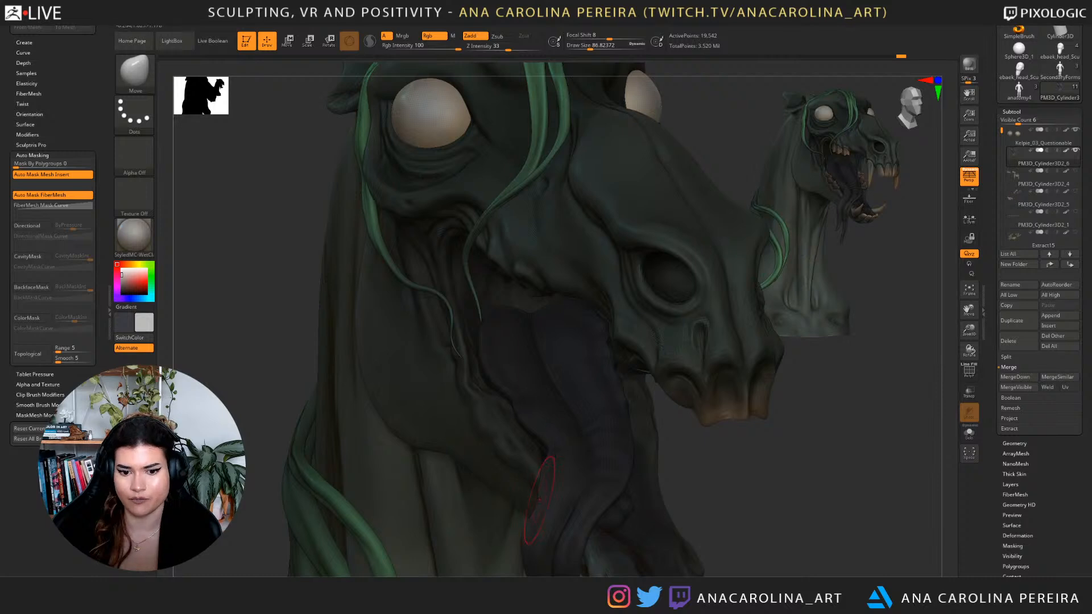
# Reshape the upper part of the tongue inside the mouth with the Move brush at draw size about 120.
pyautogui.moveTo(540, 501)
pyautogui.mouseDown(button='right')
pyautogui.moveTo(711, 466)
pyautogui.moveTo(711, 441)
pyautogui.moveTo(739, 427)
pyautogui.mouseUp(button='right')
pyautogui.keyDown('ctrl'); pyautogui.moveTo(740, 427); pyautogui.dragTo(740, 410, button='right'); pyautogui.keyUp('ctrl')
pyautogui.press('space')
pyautogui.moveTo(645, 320); pyautogui.dragTo(649, 320)
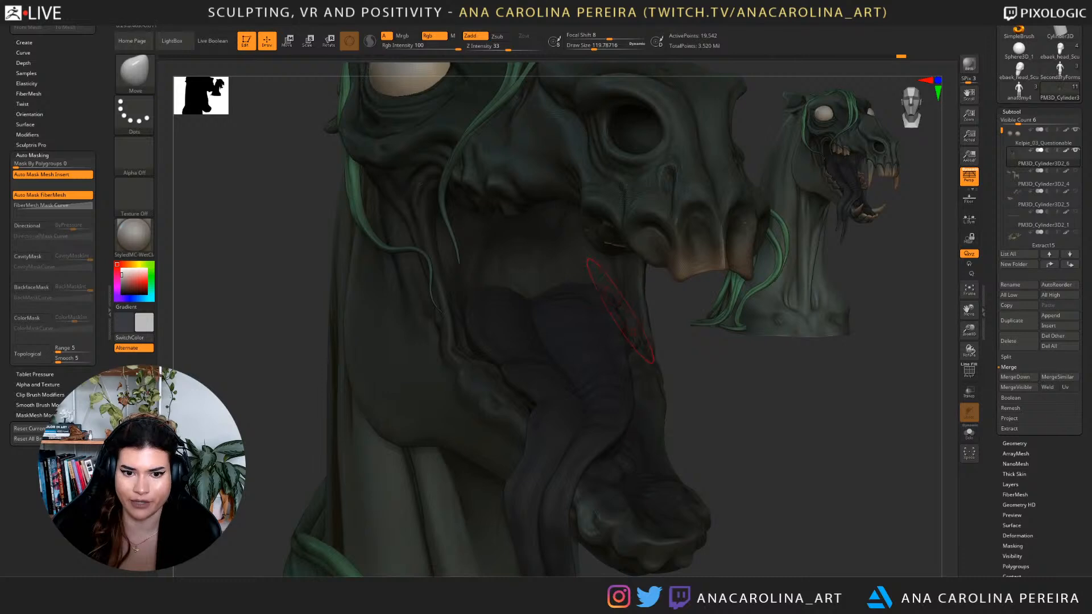
pyautogui.moveTo(611, 301)
pyautogui.mouseDown(button='right')
pyautogui.moveTo(569, 267)
pyautogui.moveTo(635, 383)
pyautogui.moveTo(592, 360)
pyautogui.mouseUp(button='right')
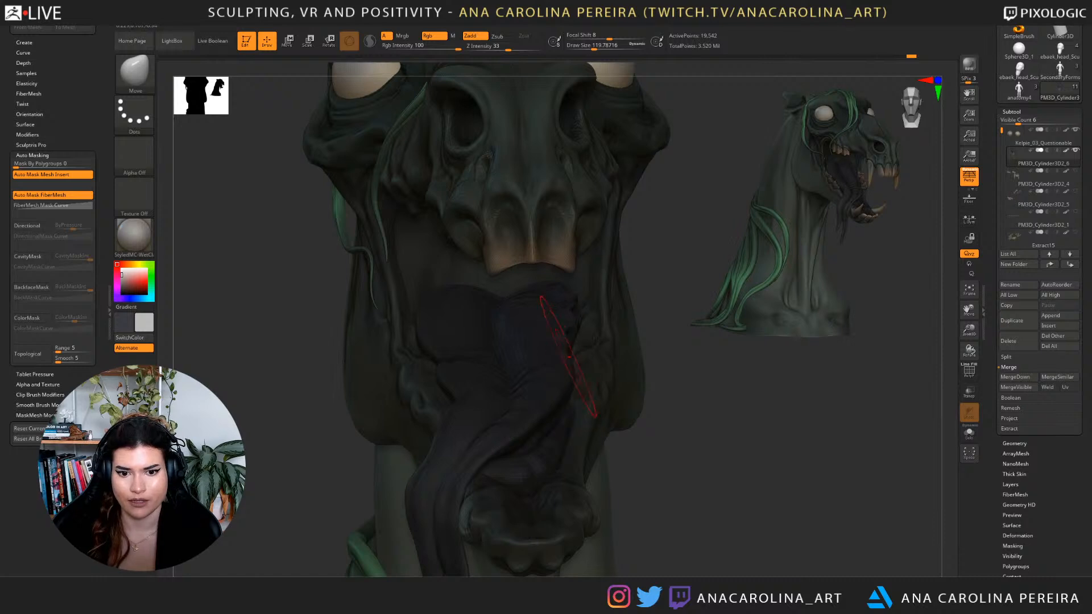
pyautogui.moveTo(578, 331); pyautogui.dragTo(645, 401, button='right')
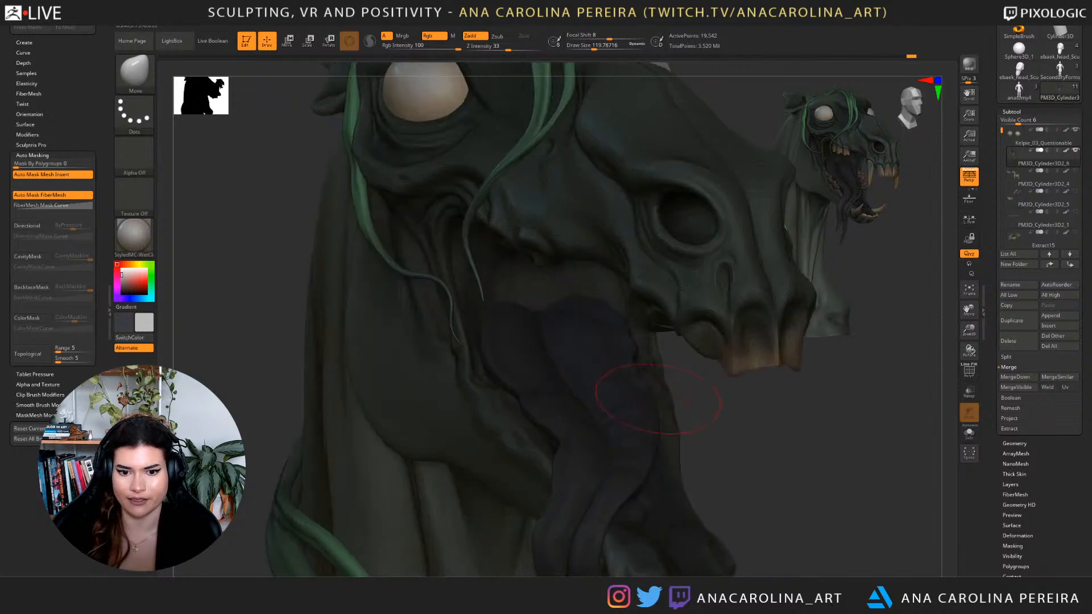
# Refine the tongue's broad form from the side and front with the Move brush at draw sizes of about 138, 251 and 182.
pyautogui.moveTo(732, 484)
pyautogui.mouseDown(button='right')
pyautogui.moveTo(654, 409)
pyautogui.moveTo(686, 419)
pyautogui.moveTo(700, 441)
pyautogui.moveTo(674, 398)
pyautogui.mouseUp(button='right')
pyautogui.moveTo(674, 398); pyautogui.dragTo(709, 433, button='right')
pyautogui.moveTo(576, 289)
pyautogui.mouseDown(button='right')
pyautogui.moveTo(571, 311)
pyautogui.moveTo(623, 296)
pyautogui.mouseUp(button='right')
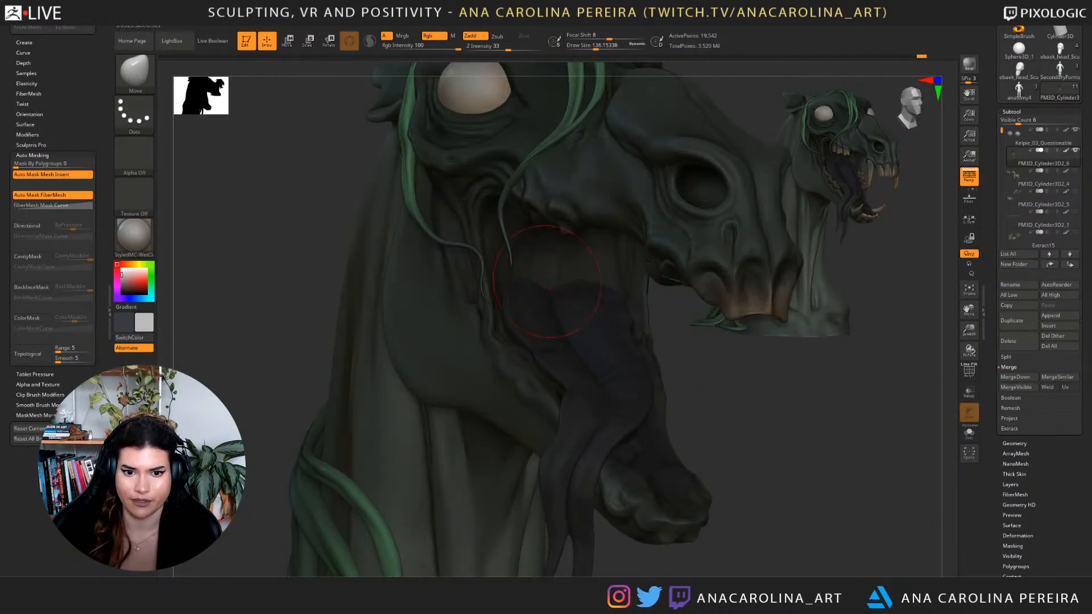
pyautogui.moveTo(711, 381); pyautogui.dragTo(489, 267, button='right')
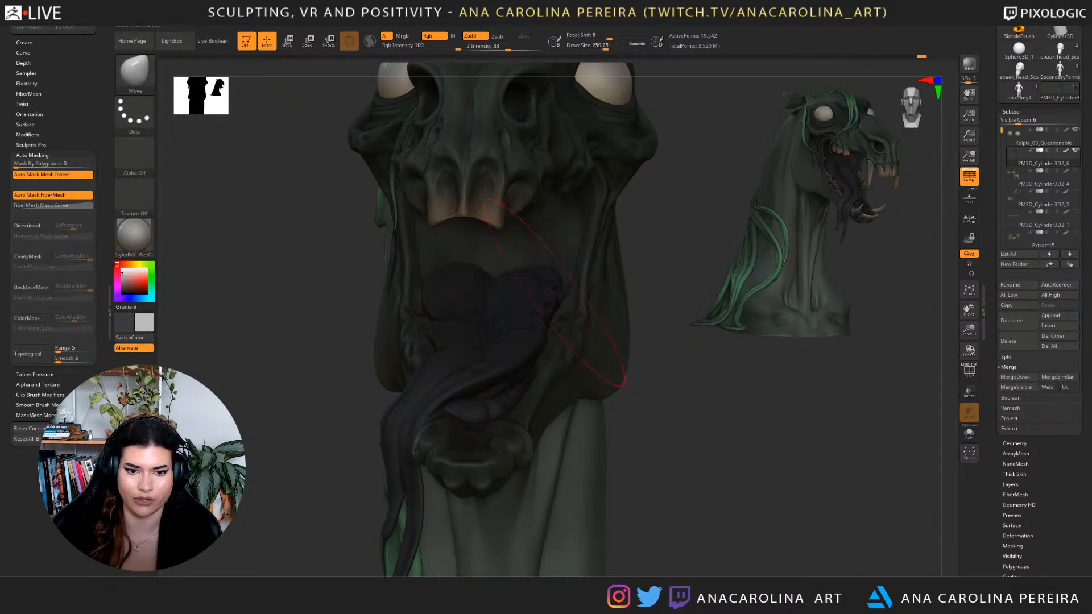
pyautogui.moveTo(656, 296); pyautogui.dragTo(697, 392)
pyautogui.moveTo(723, 438)
pyautogui.mouseDown()
pyautogui.moveTo(701, 451)
pyautogui.moveTo(704, 424)
pyautogui.moveTo(708, 495)
pyautogui.mouseUp()
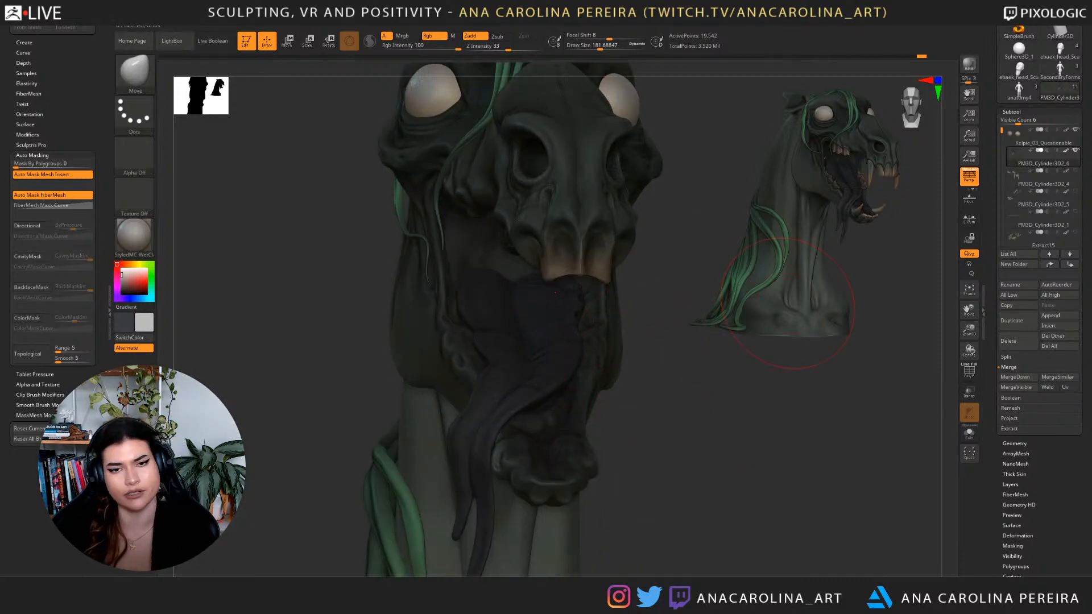
pyautogui.moveTo(745, 500); pyautogui.dragTo(870, 422)
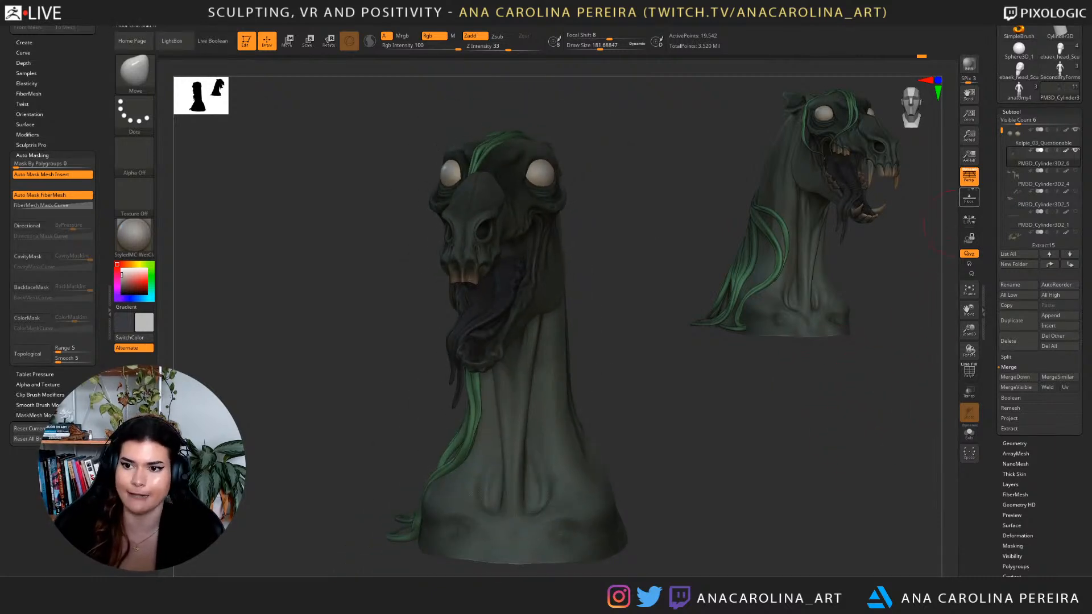
# Show the upper and lower teeth subtools again and check the tongue's fit between them from the front and side.
pyautogui.click(1076, 171)
pyautogui.click(1076, 191)
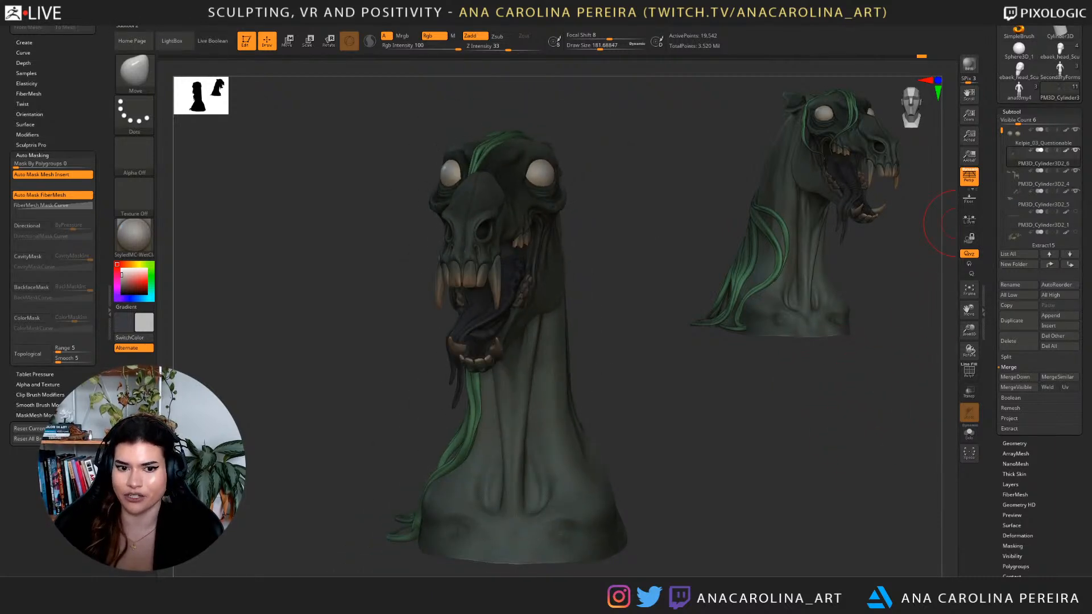
pyautogui.moveTo(746, 398); pyautogui.dragTo(876, 401)
pyautogui.moveTo(876, 449)
pyautogui.mouseDown()
pyautogui.moveTo(761, 448)
pyautogui.moveTo(784, 493)
pyautogui.moveTo(798, 495)
pyautogui.moveTo(782, 500)
pyautogui.moveTo(792, 537)
pyautogui.moveTo(792, 431)
pyautogui.moveTo(782, 419)
pyautogui.mouseUp()
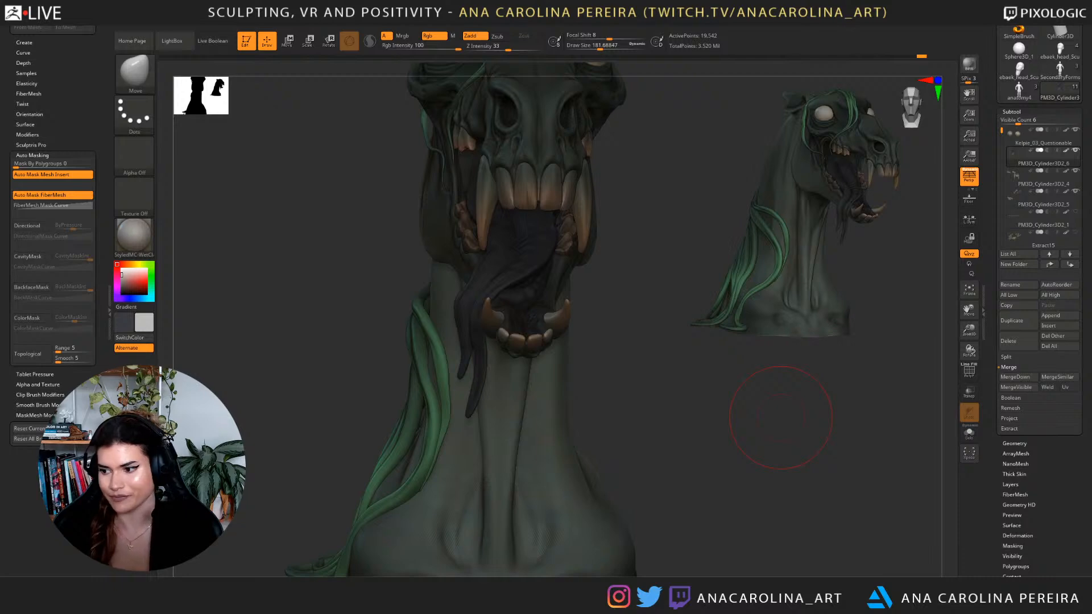
pyautogui.moveTo(781, 419)
pyautogui.mouseDown()
pyautogui.moveTo(737, 454)
pyautogui.moveTo(729, 482)
pyautogui.moveTo(774, 437)
pyautogui.mouseUp()
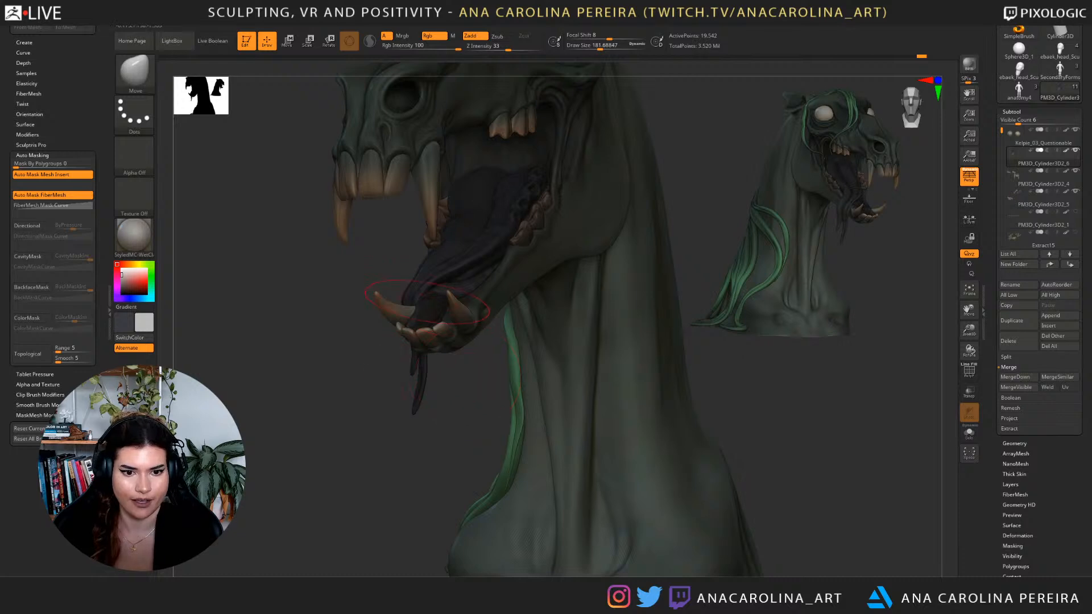
pyautogui.moveTo(426, 302); pyautogui.dragTo(397, 282, button='right')
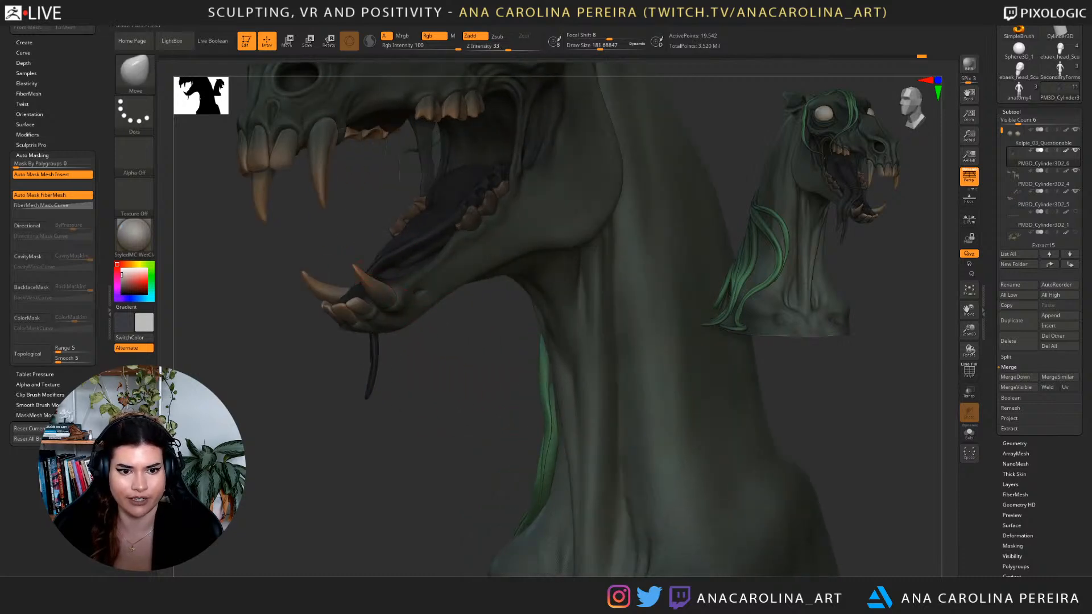
# Adjust the tongue's shape inside the mouth with the Move brush at draw size about 120, checking it from the front and sides.
pyautogui.moveTo(428, 375)
pyautogui.mouseDown()
pyautogui.moveTo(677, 430)
pyautogui.moveTo(680, 468)
pyautogui.moveTo(699, 462)
pyautogui.mouseUp()
pyautogui.press('space')
pyautogui.press('space')
pyautogui.moveTo(670, 410); pyautogui.dragTo(661, 410)
pyautogui.moveTo(626, 358)
pyautogui.mouseDown()
pyautogui.moveTo(675, 401)
pyautogui.moveTo(711, 412)
pyautogui.moveTo(674, 449)
pyautogui.moveTo(682, 420)
pyautogui.moveTo(725, 419)
pyautogui.moveTo(611, 412)
pyautogui.moveTo(666, 405)
pyautogui.moveTo(677, 428)
pyautogui.mouseUp()
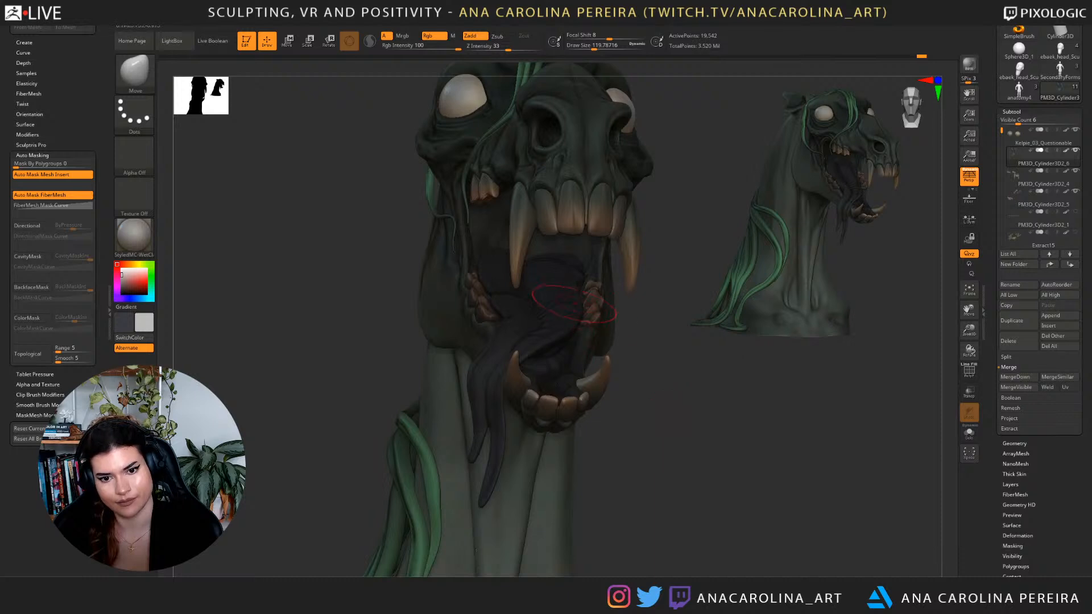
pyautogui.moveTo(593, 319)
pyautogui.mouseDown()
pyautogui.moveTo(644, 354)
pyautogui.moveTo(594, 367)
pyautogui.moveTo(614, 368)
pyautogui.moveTo(654, 341)
pyautogui.moveTo(683, 398)
pyautogui.moveTo(569, 399)
pyautogui.mouseUp()
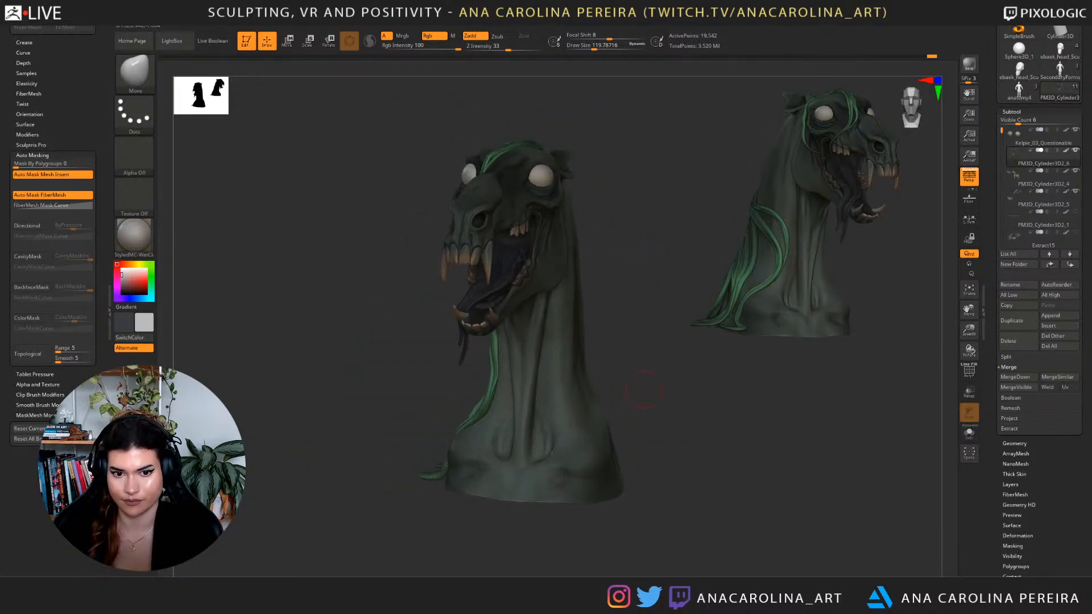
pyautogui.moveTo(653, 371)
pyautogui.keyDown('alt'); pyautogui.mouseDown()
pyautogui.moveTo(670, 443)
pyautogui.moveTo(705, 455)
pyautogui.mouseUp(); pyautogui.keyUp('alt')
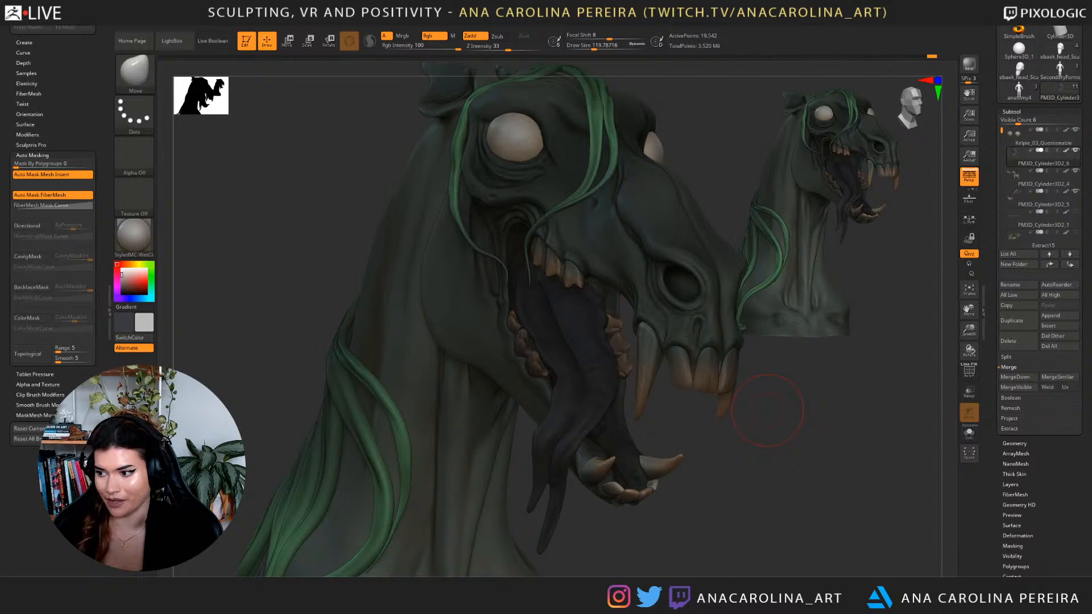
pyautogui.moveTo(767, 410); pyautogui.dragTo(728, 487)
pyautogui.moveTo(734, 424)
pyautogui.mouseDown()
pyautogui.moveTo(784, 448)
pyautogui.moveTo(745, 472)
pyautogui.mouseUp()
pyautogui.press('b')
pyautogui.press('d')
pyautogui.press('s')
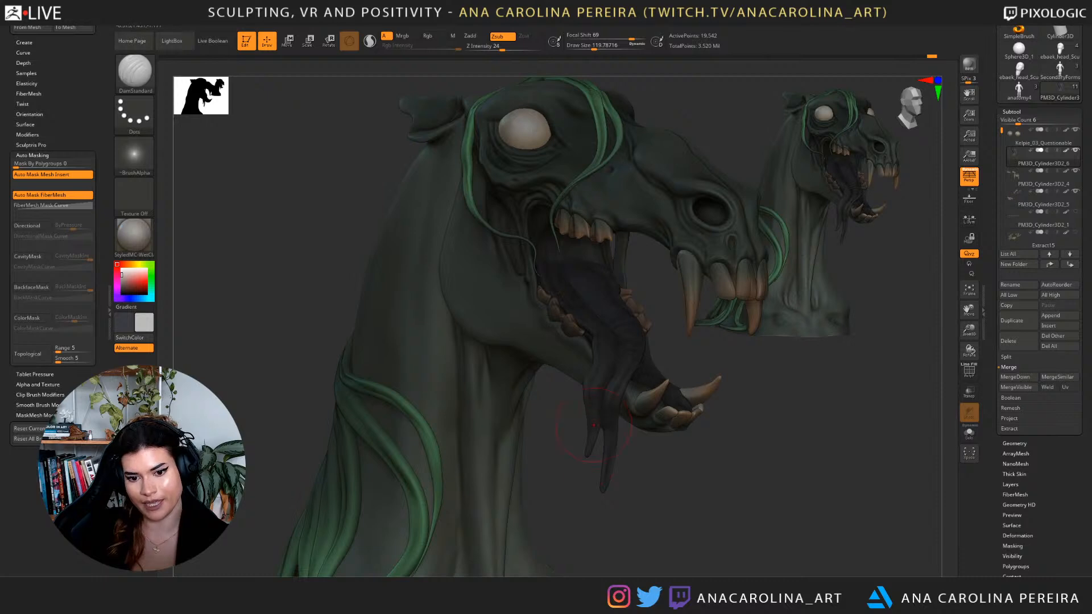
pyautogui.moveTo(594, 415)
pyautogui.mouseDown(button='right')
pyautogui.moveTo(540, 420)
pyautogui.moveTo(570, 421)
pyautogui.mouseUp(button='right')
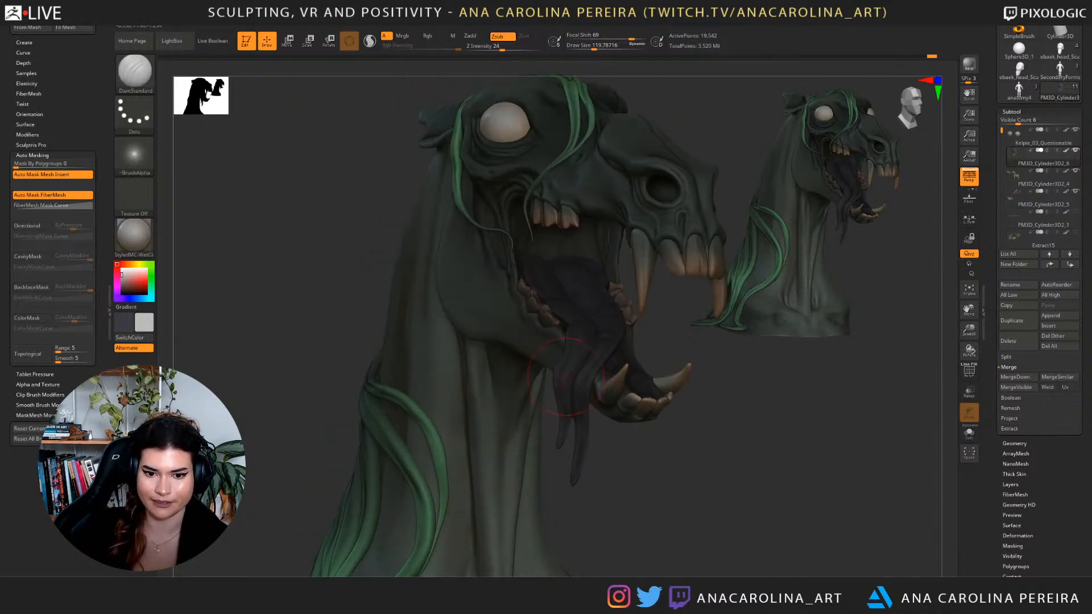
pyautogui.moveTo(587, 412); pyautogui.dragTo(709, 418)
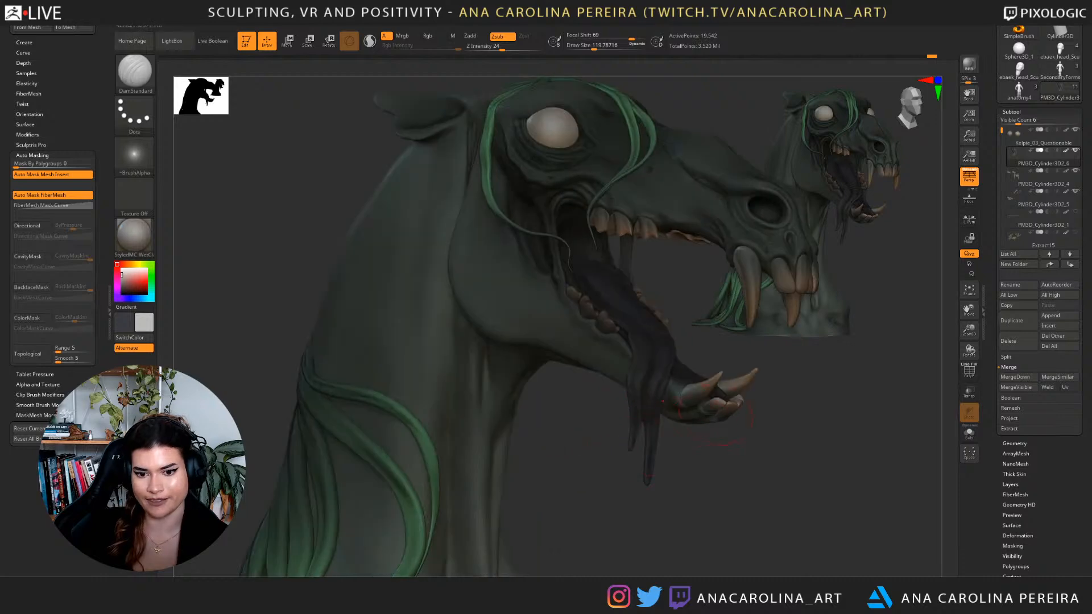
pyautogui.moveTo(731, 484)
pyautogui.mouseDown()
pyautogui.moveTo(683, 488)
pyautogui.moveTo(677, 438)
pyautogui.moveTo(634, 441)
pyautogui.moveTo(697, 479)
pyautogui.mouseUp()
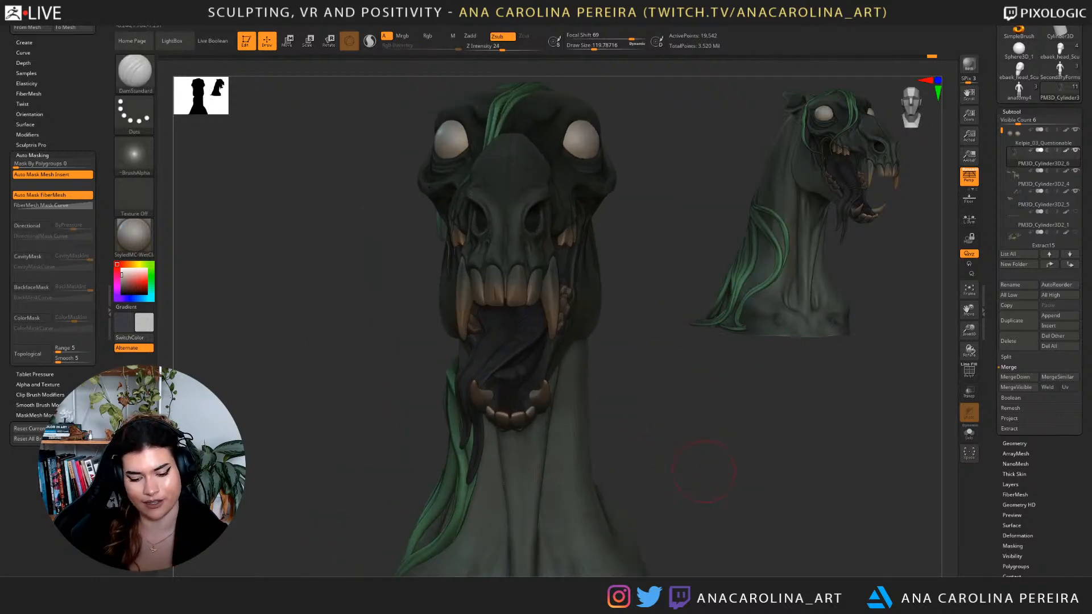
# Return to the Move brush and examine the tongue's silhouette against the whole bust from the front and three-quarter views.
pyautogui.press('b')
pyautogui.press('m')
pyautogui.press('v')
pyautogui.moveTo(589, 364); pyautogui.dragTo(513, 313)
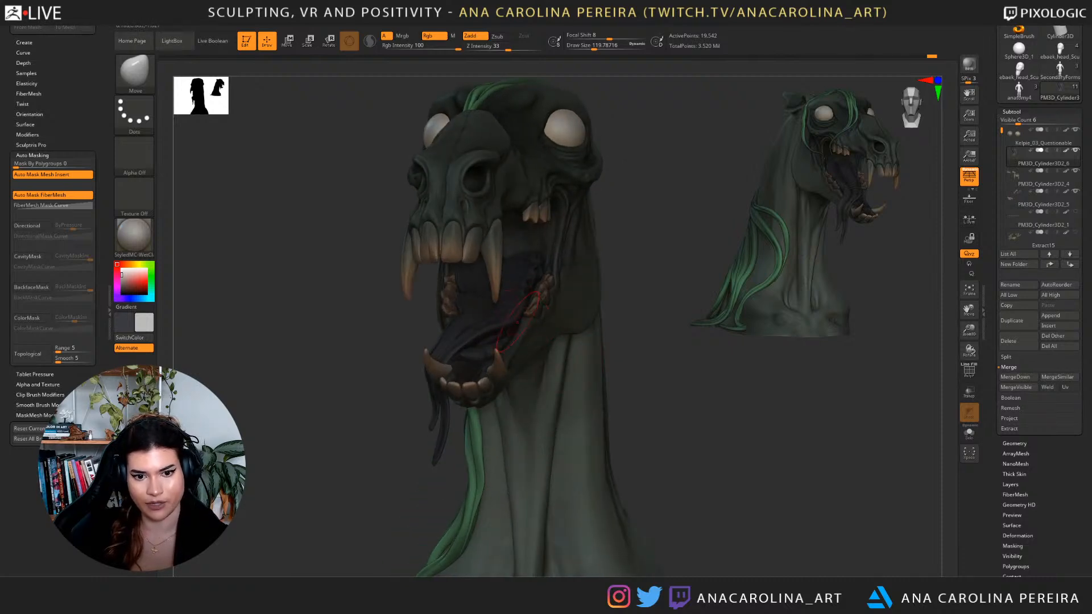
pyautogui.moveTo(620, 372); pyautogui.dragTo(722, 417)
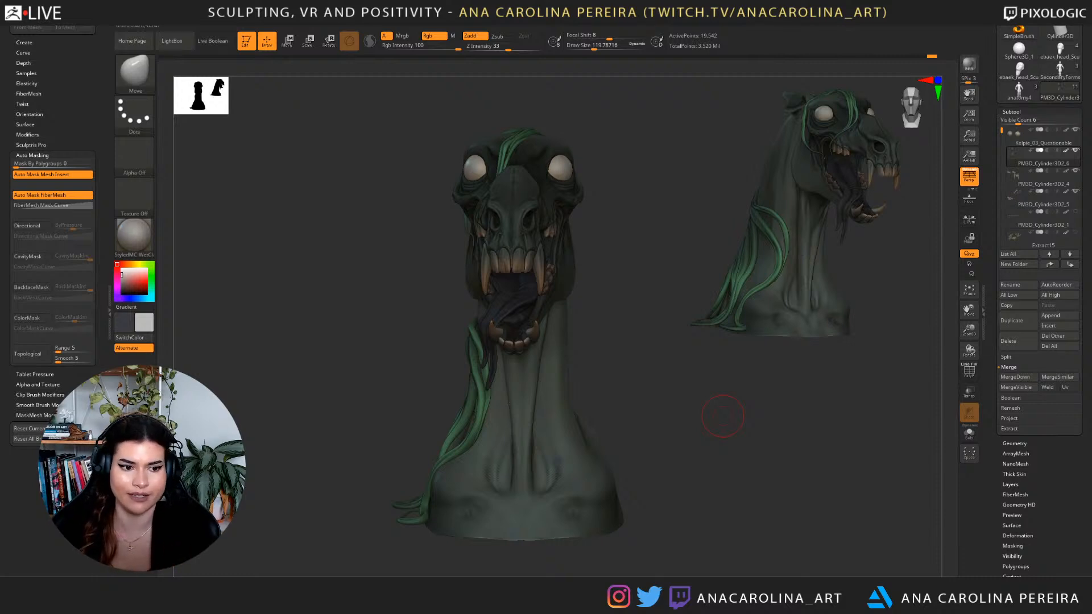
pyautogui.moveTo(722, 416); pyautogui.dragTo(788, 545)
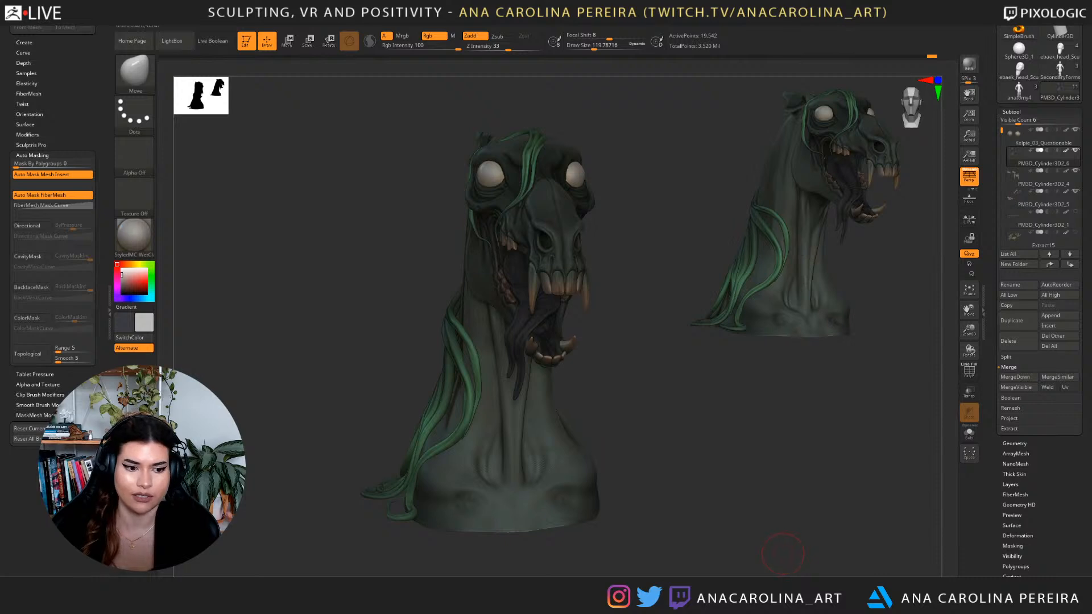
pyautogui.moveTo(775, 551); pyautogui.dragTo(784, 553)
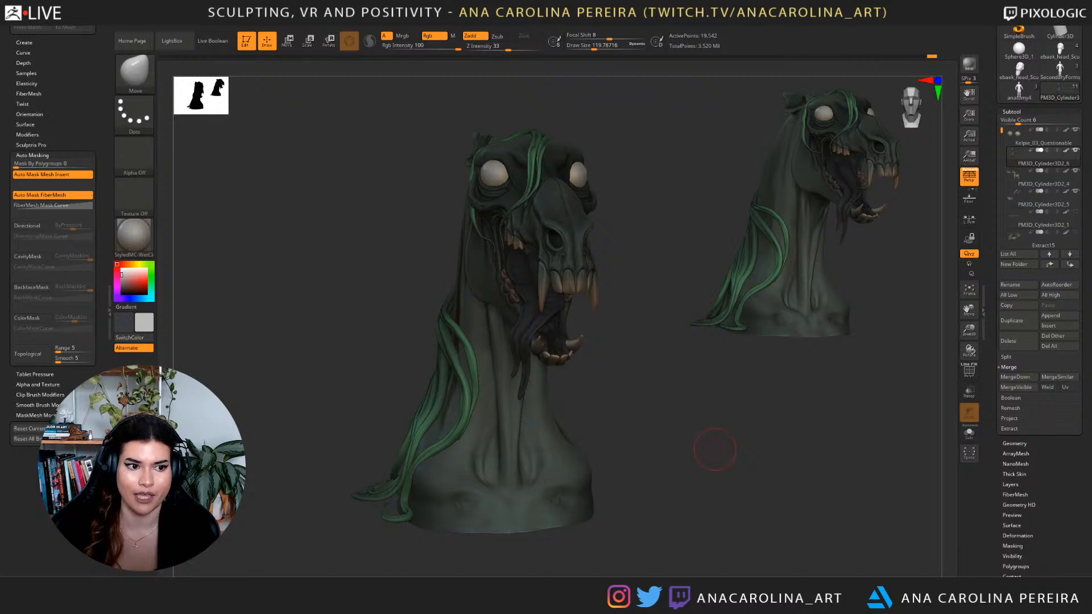
pyautogui.moveTo(715, 463); pyautogui.dragTo(720, 438)
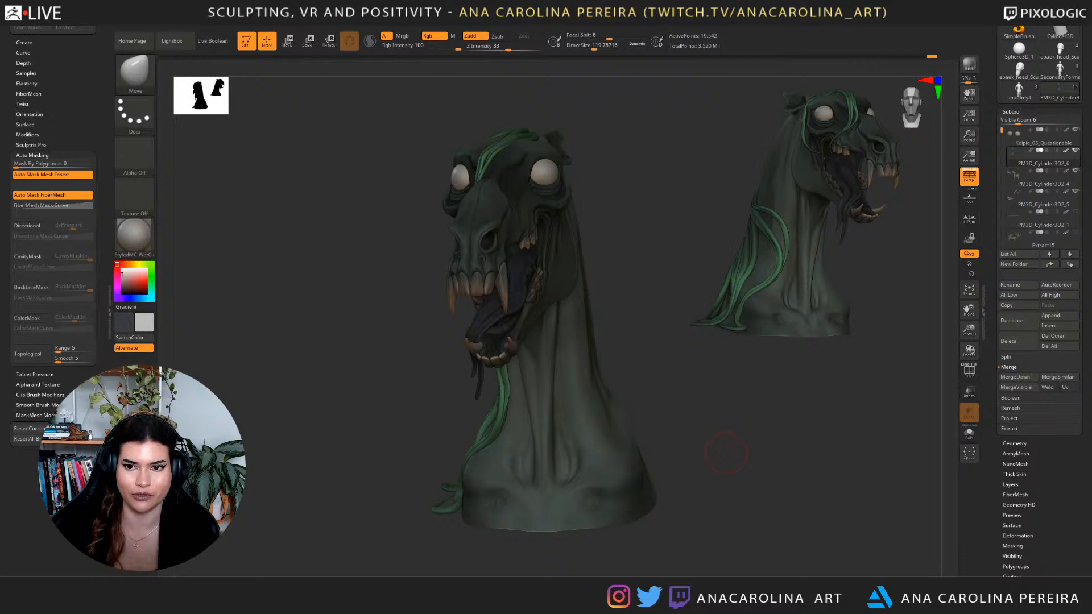
pyautogui.moveTo(794, 467); pyautogui.dragTo(816, 459)
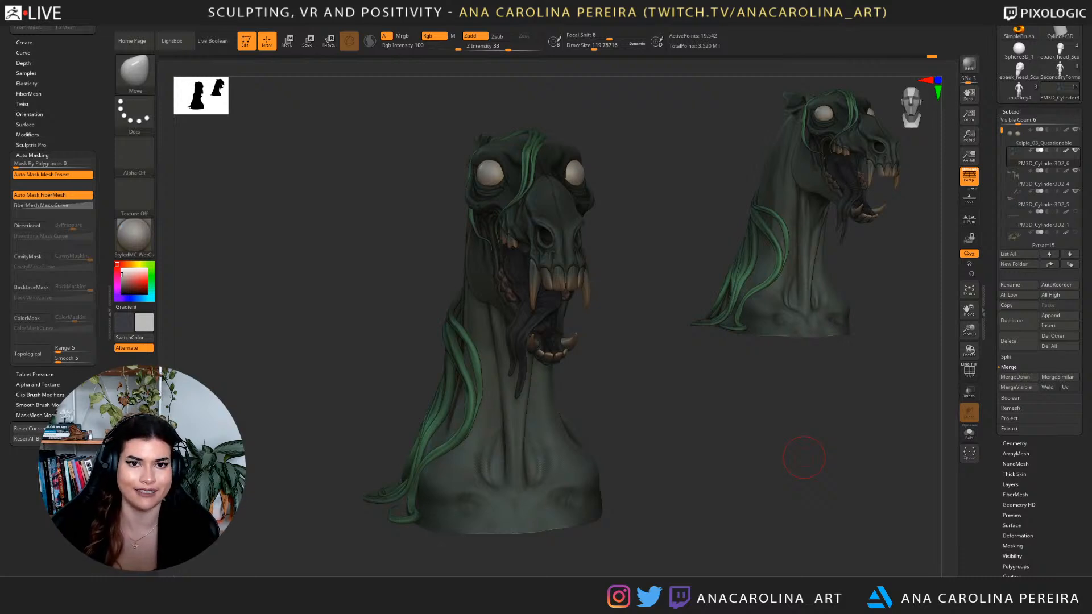
pyautogui.moveTo(804, 457); pyautogui.dragTo(842, 525)
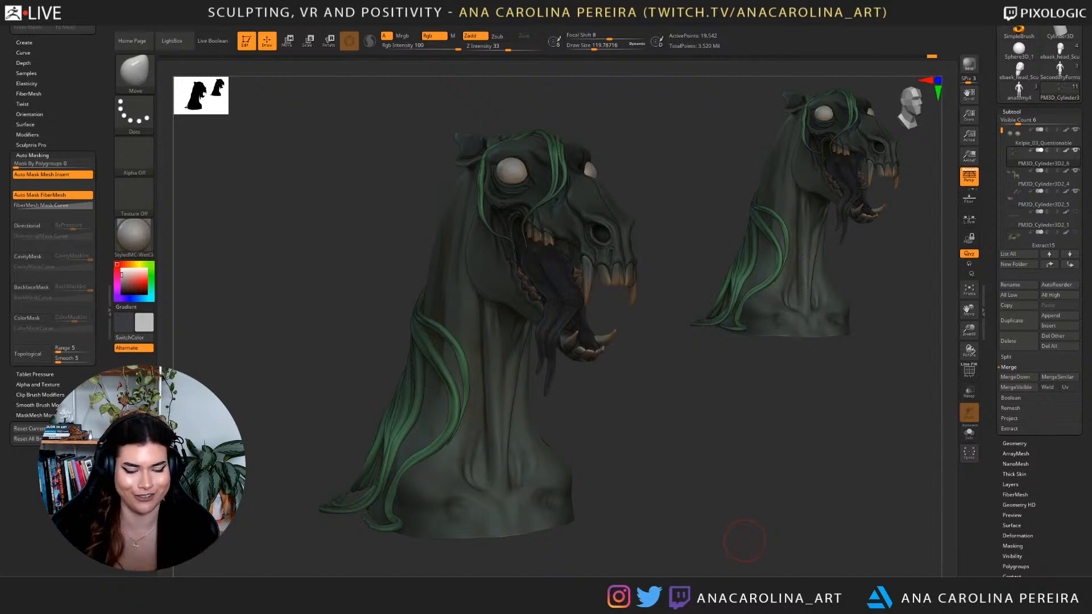
pyautogui.moveTo(733, 542); pyautogui.dragTo(732, 535)
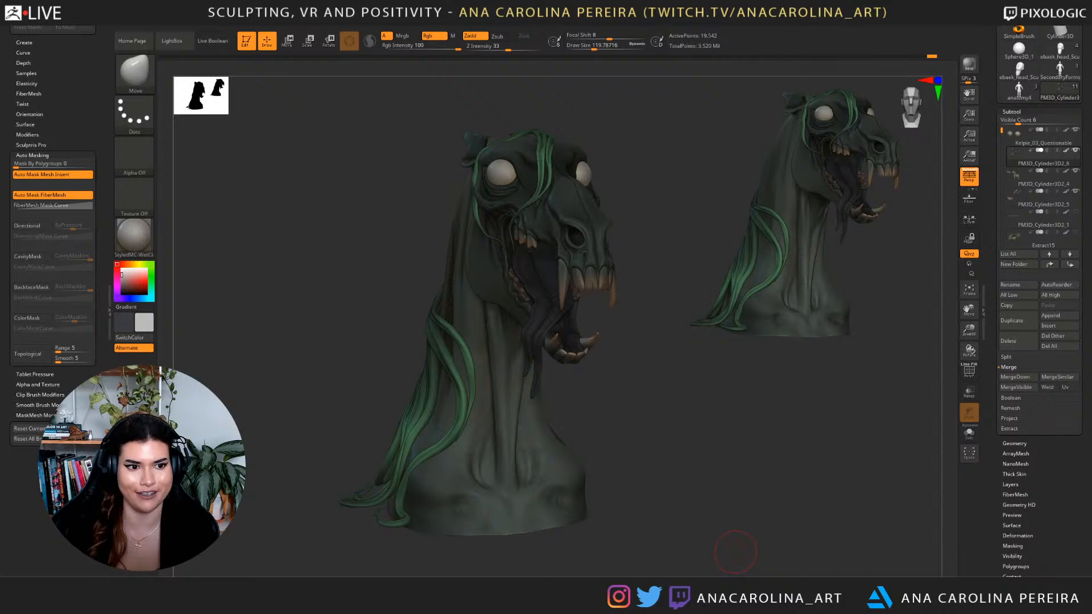
pyautogui.moveTo(754, 544)
pyautogui.mouseDown()
pyautogui.moveTo(683, 540)
pyautogui.moveTo(820, 538)
pyautogui.moveTo(764, 532)
pyautogui.mouseUp()
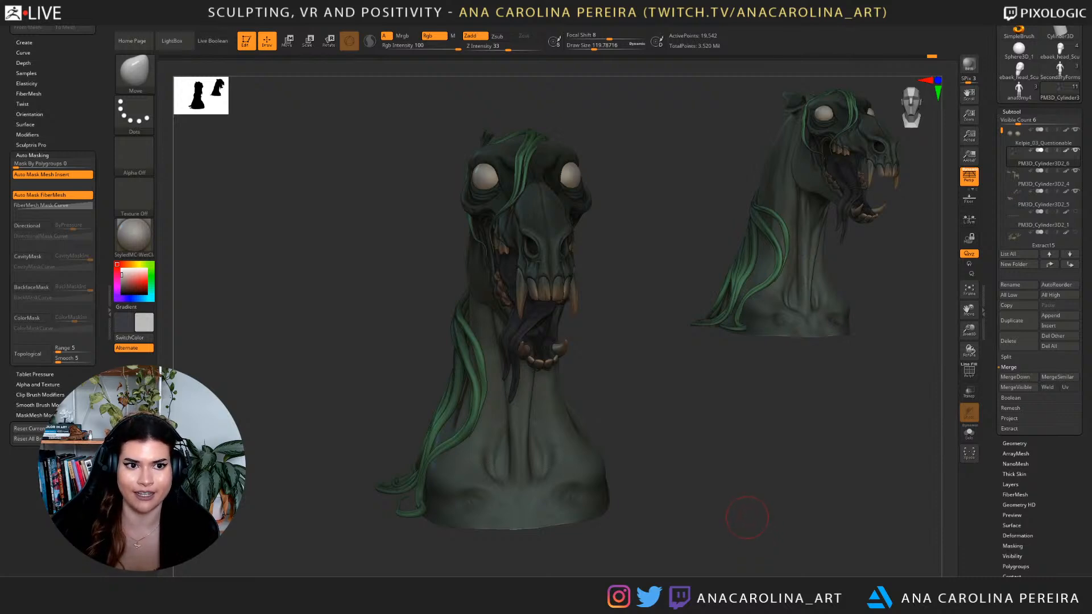
pyautogui.moveTo(749, 515); pyautogui.dragTo(762, 549)
pyautogui.moveTo(702, 510); pyautogui.dragTo(701, 483)
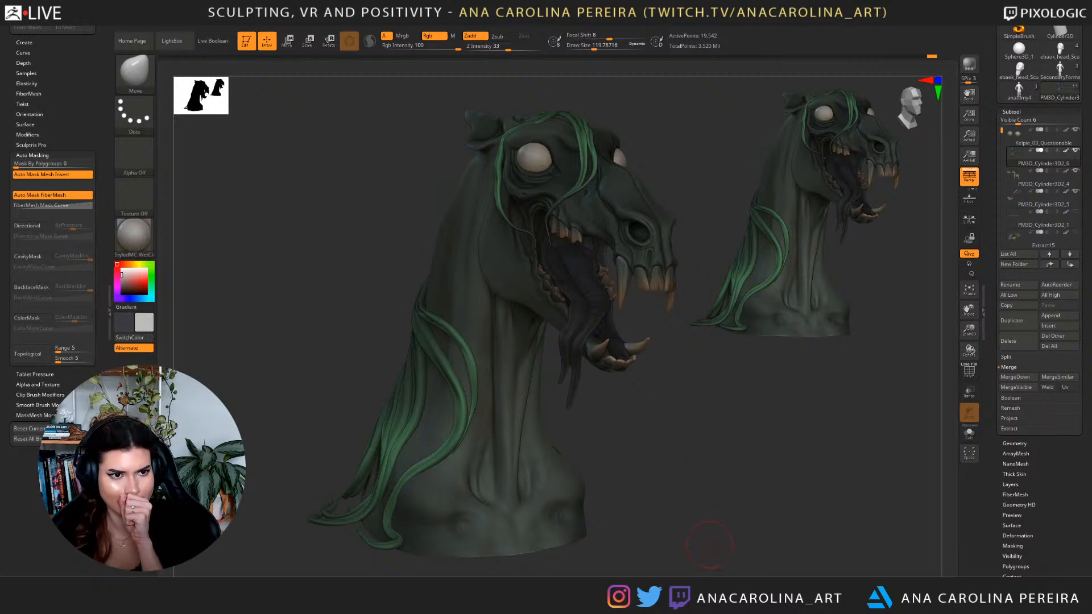
pyautogui.click(172, 18)
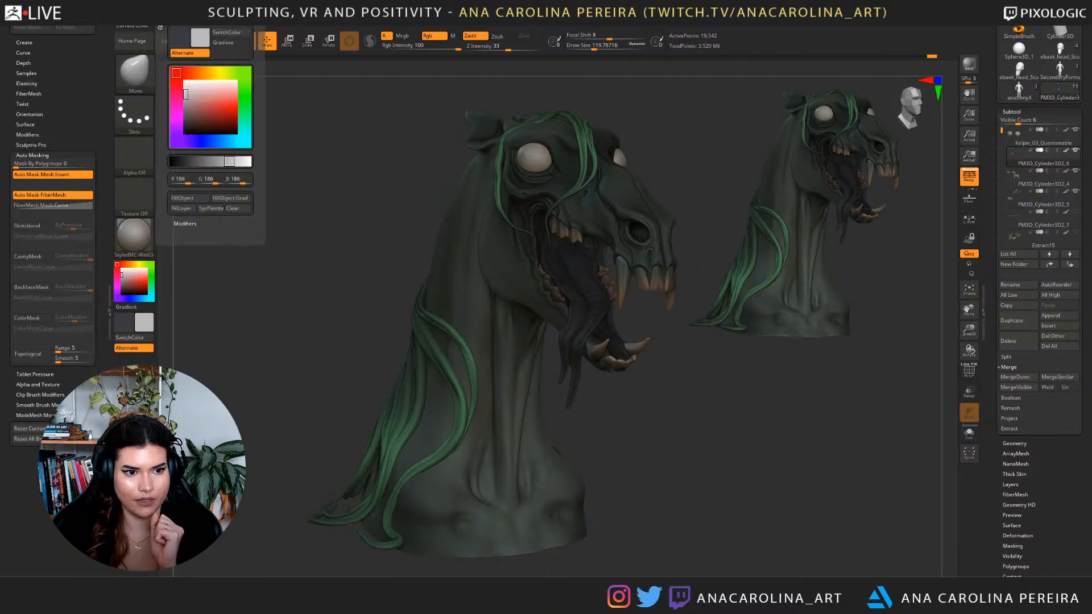
pyautogui.moveTo(732, 455)
pyautogui.mouseDown()
pyautogui.moveTo(669, 456)
pyautogui.moveTo(721, 456)
pyautogui.mouseUp()
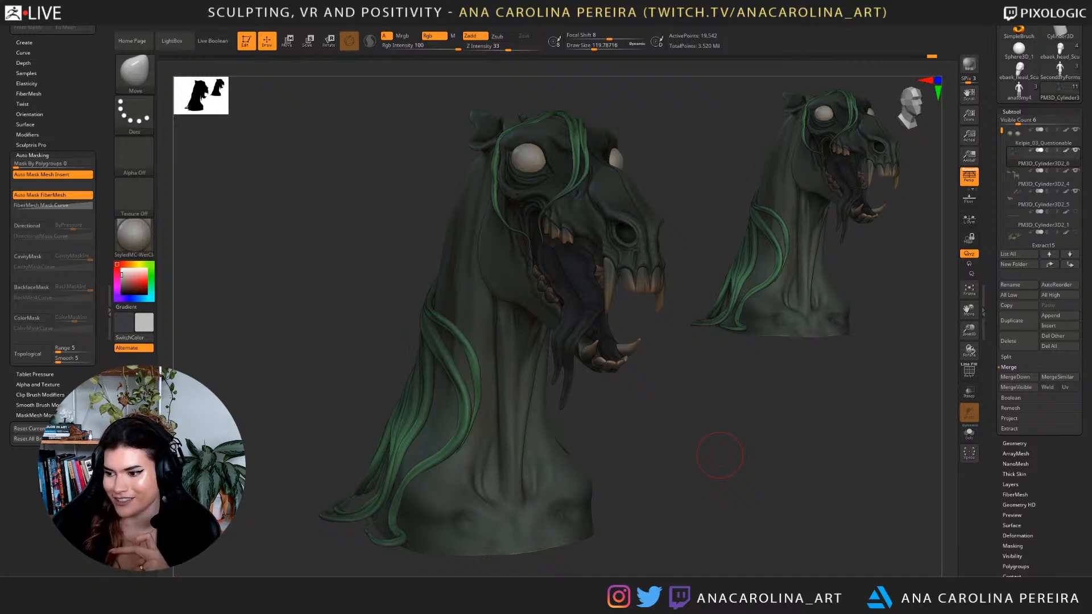
pyautogui.moveTo(751, 507); pyautogui.dragTo(726, 488)
# Build up the tongue's upper surface with the ClayBuildup brush at draw size about 120, one subdivision level higher, and smooth the strokes.
pyautogui.press('b')
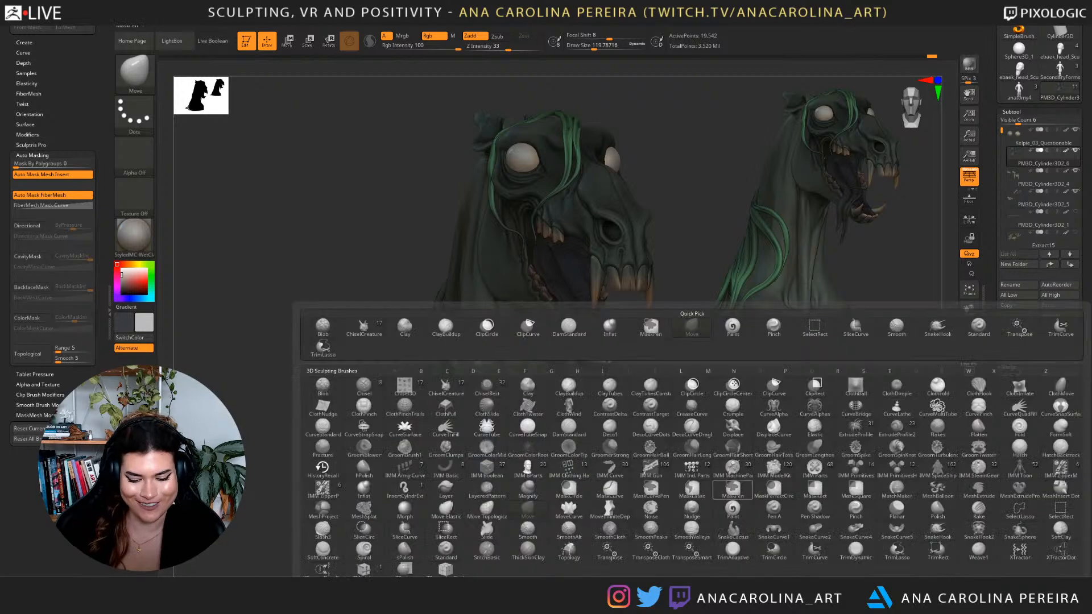
pyautogui.press('c')
pyautogui.press('b')
pyautogui.moveTo(731, 402)
pyautogui.keyDown('alt'); pyautogui.mouseDown()
pyautogui.moveTo(748, 501)
pyautogui.moveTo(714, 485)
pyautogui.moveTo(799, 486)
pyautogui.moveTo(695, 500)
pyautogui.moveTo(670, 446)
pyautogui.mouseUp(); pyautogui.keyUp('alt')
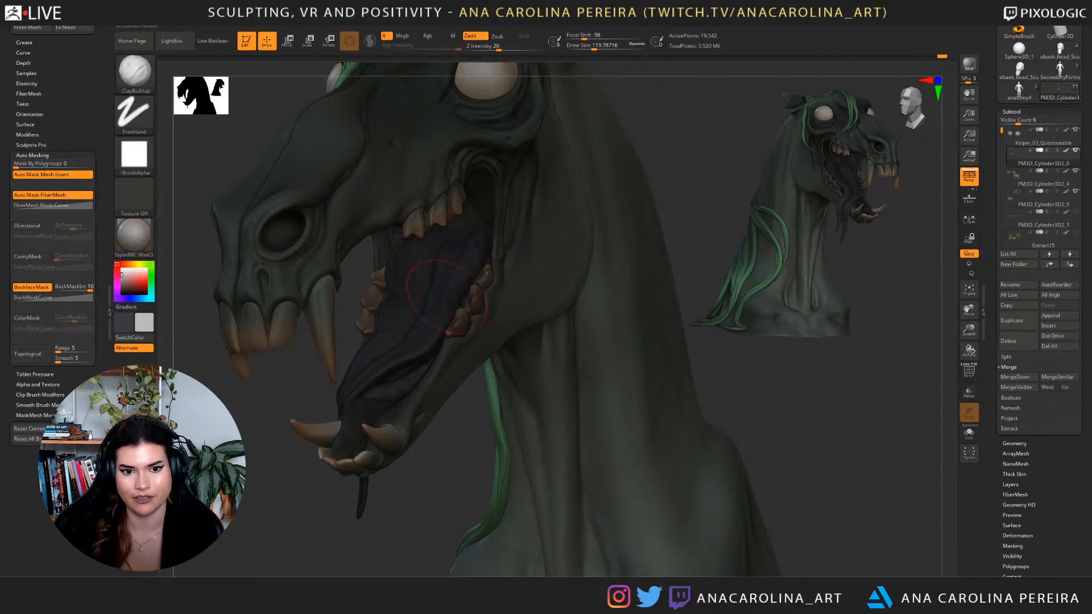
pyautogui.press('shift')
pyautogui.press('shift')
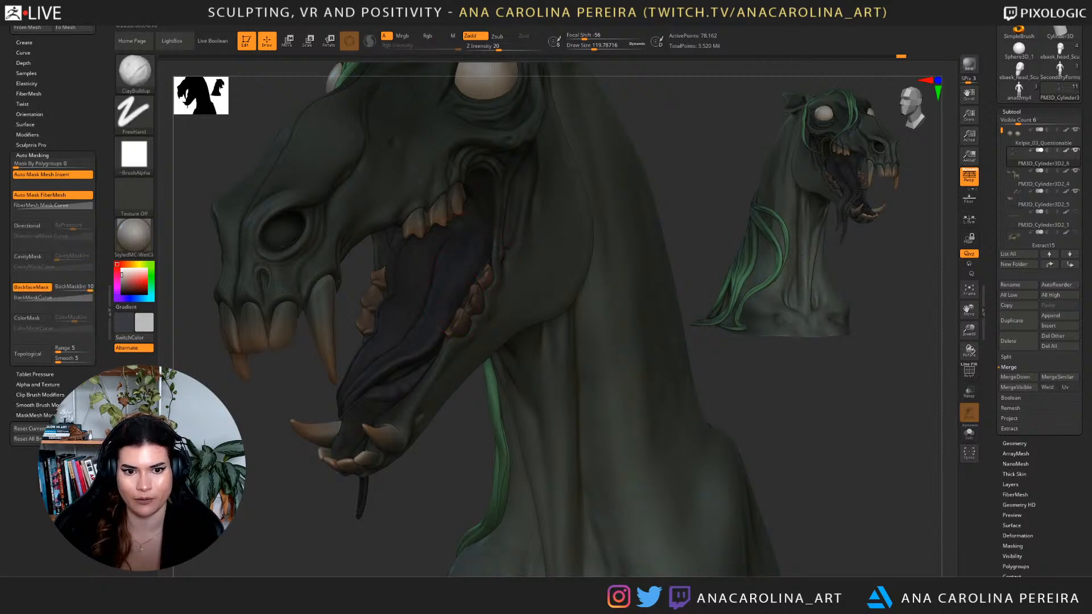
pyautogui.press('shift')
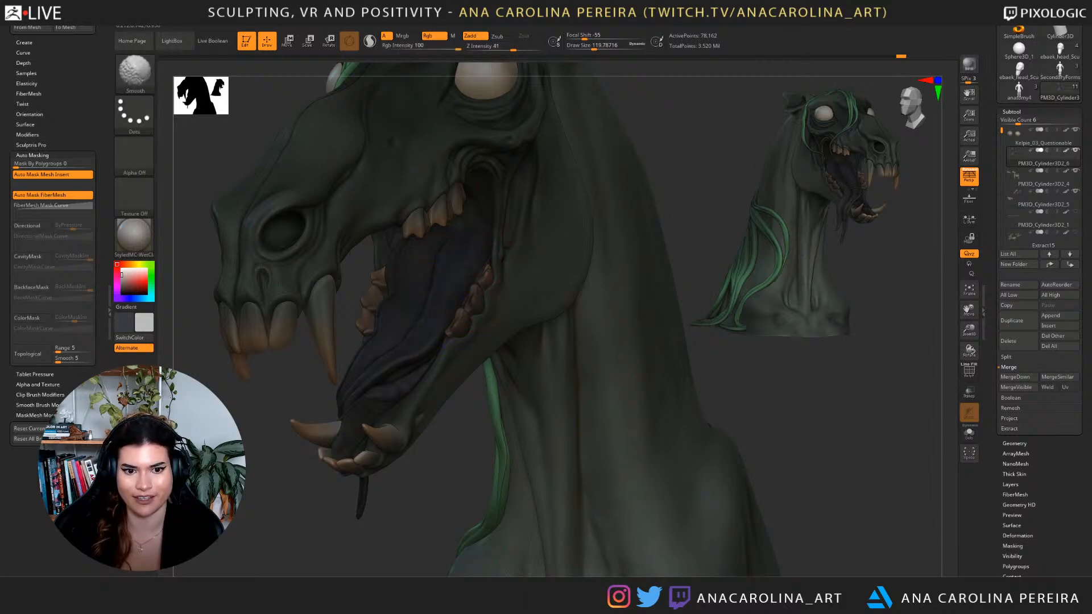
# Raise the tongue by another subdivision level and smooth its surface.
pyautogui.press('d')
pyautogui.keyDown('ctrl'); pyautogui.moveTo(514, 342); pyautogui.dragTo(515, 239, button='right'); pyautogui.keyUp('ctrl')
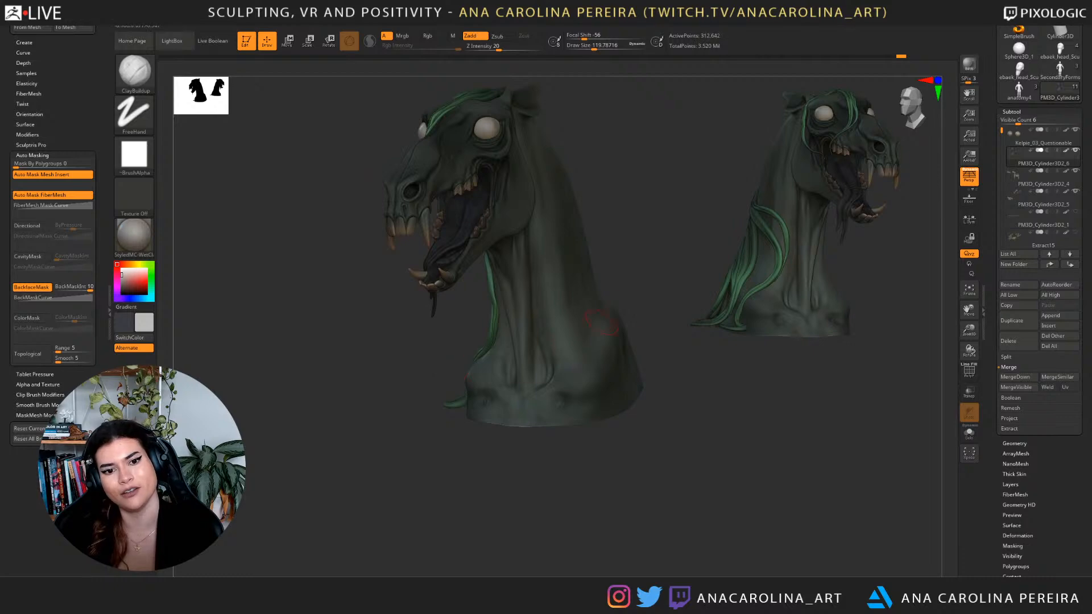
pyautogui.moveTo(563, 318); pyautogui.dragTo(529, 318, button='right')
pyautogui.keyDown('ctrl'); pyautogui.moveTo(515, 239); pyautogui.dragTo(514, 341, button='right'); pyautogui.keyUp('ctrl')
pyautogui.press('shift')
pyautogui.moveTo(444, 490); pyautogui.dragTo(756, 487)
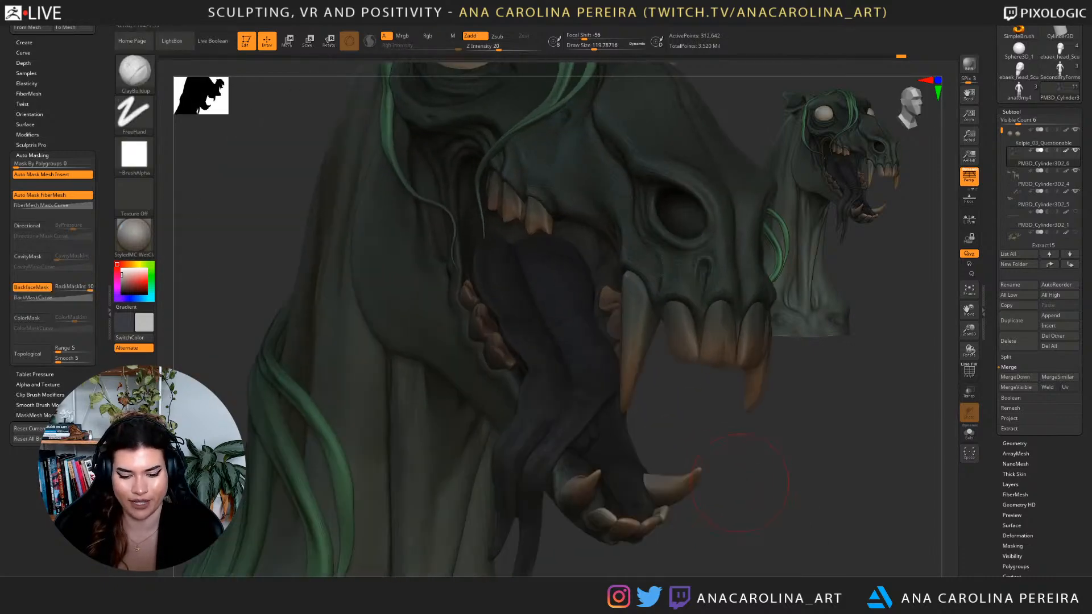
# Try carving a sucker outline near the tongue's base with the DamStandard brush at draw size about 68, and undo it.
pyautogui.press('b')
pyautogui.press('d')
pyautogui.press('s')
pyautogui.moveTo(711, 421); pyautogui.dragTo(746, 422)
pyautogui.press('space')
pyautogui.moveTo(571, 287); pyautogui.dragTo(561, 287)
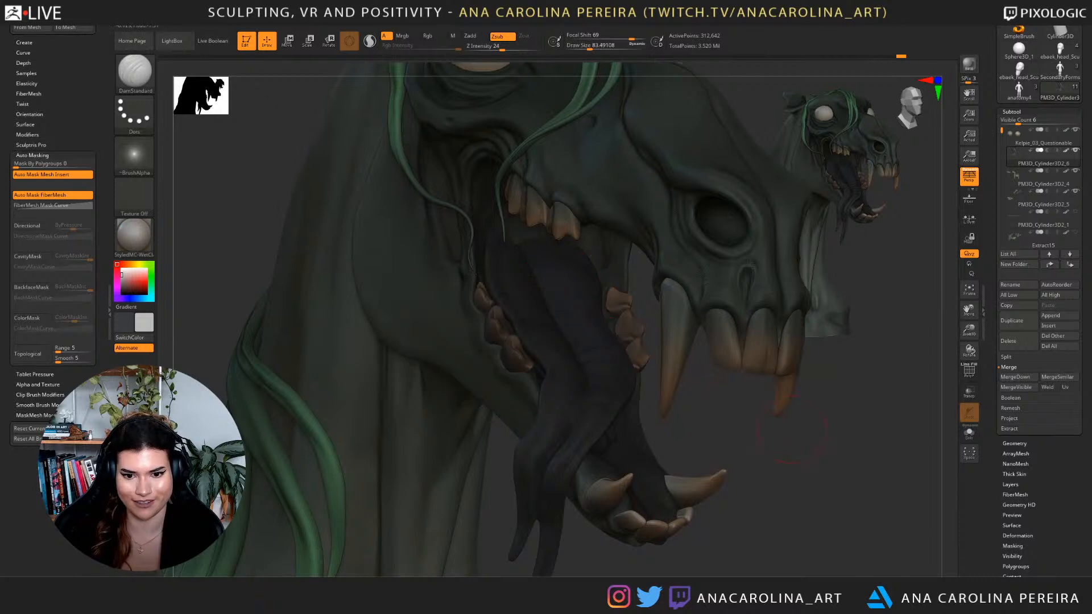
pyautogui.keyDown('alt'); pyautogui.moveTo(780, 421); pyautogui.dragTo(796, 455); pyautogui.keyUp('alt')
pyautogui.press('space')
pyautogui.moveTo(560, 277); pyautogui.dragTo(555, 276)
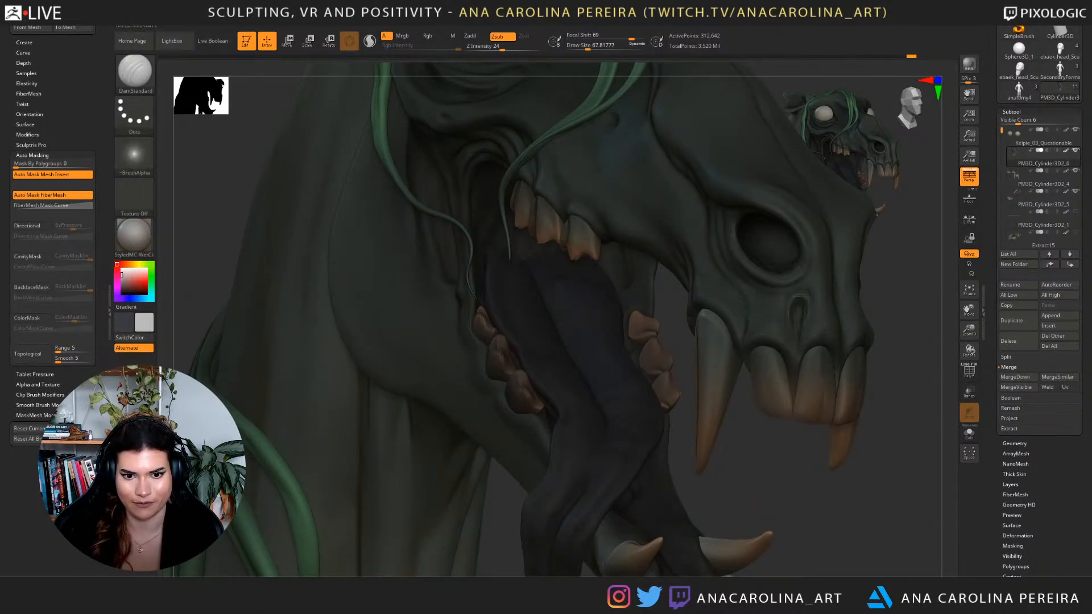
pyautogui.moveTo(555, 274); pyautogui.dragTo(549, 274)
pyautogui.hotkey('ctrl', 'z')
# Carve a row of sucker outlines from the tongue's base downward with the DamStandard brush at draw size about 46 and Z intensity 37.
pyautogui.press('space')
pyautogui.moveTo(576, 321); pyautogui.dragTo(586, 321)
pyautogui.moveTo(546, 278); pyautogui.dragTo(551, 298)
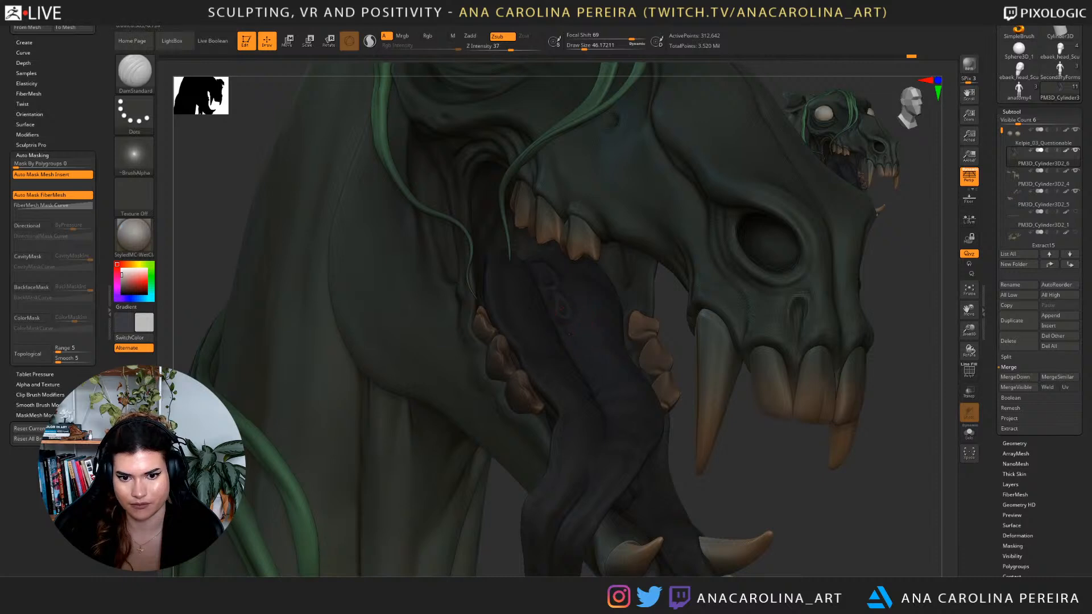
pyautogui.keyDown('alt'); pyautogui.moveTo(793, 523); pyautogui.dragTo(683, 400); pyautogui.keyUp('alt')
pyautogui.keyDown('alt'); pyautogui.moveTo(728, 460); pyautogui.dragTo(755, 419); pyautogui.keyUp('alt')
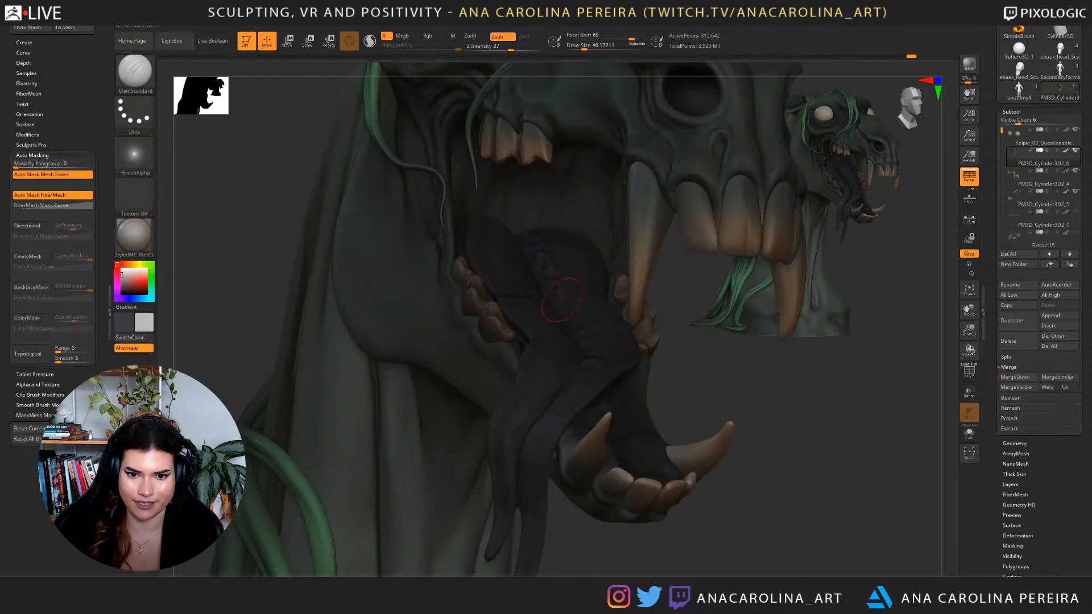
pyautogui.moveTo(700, 363); pyautogui.dragTo(637, 348)
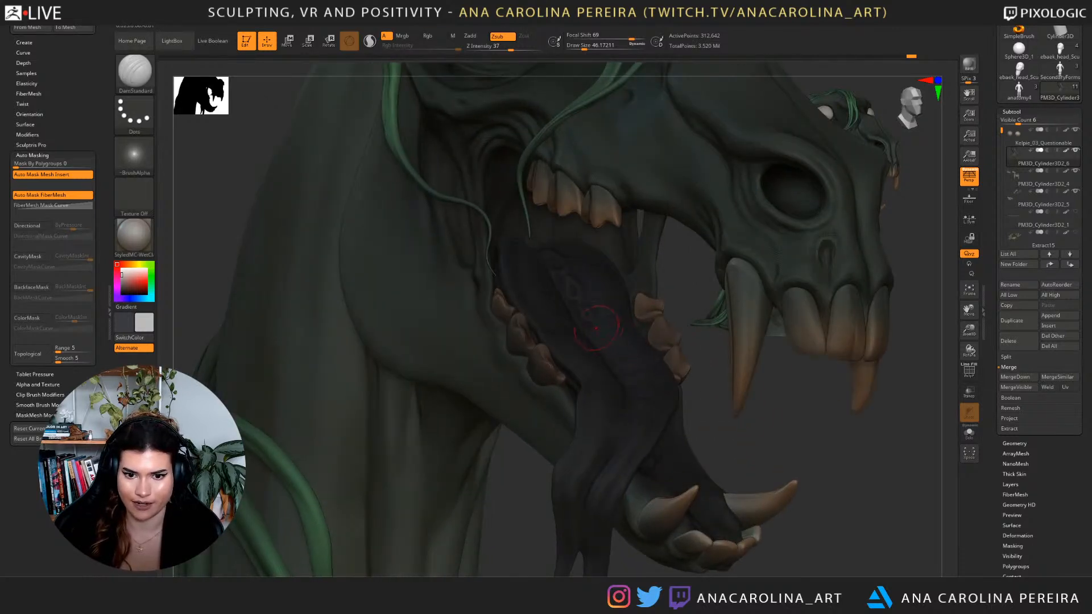
pyautogui.moveTo(775, 416)
pyautogui.mouseDown()
pyautogui.moveTo(738, 441)
pyautogui.moveTo(725, 385)
pyautogui.moveTo(734, 435)
pyautogui.moveTo(728, 455)
pyautogui.moveTo(721, 417)
pyautogui.moveTo(714, 472)
pyautogui.mouseUp()
# Build up the raised sucker rims near the tongue's base with the ClayBuildup brush at draw sizes of about 27 and 20.
pyautogui.press('b')
pyautogui.press('c')
pyautogui.press('b')
pyautogui.rightClick(540, 421)
pyautogui.moveTo(699, 410); pyautogui.dragTo(760, 426)
pyautogui.press('space')
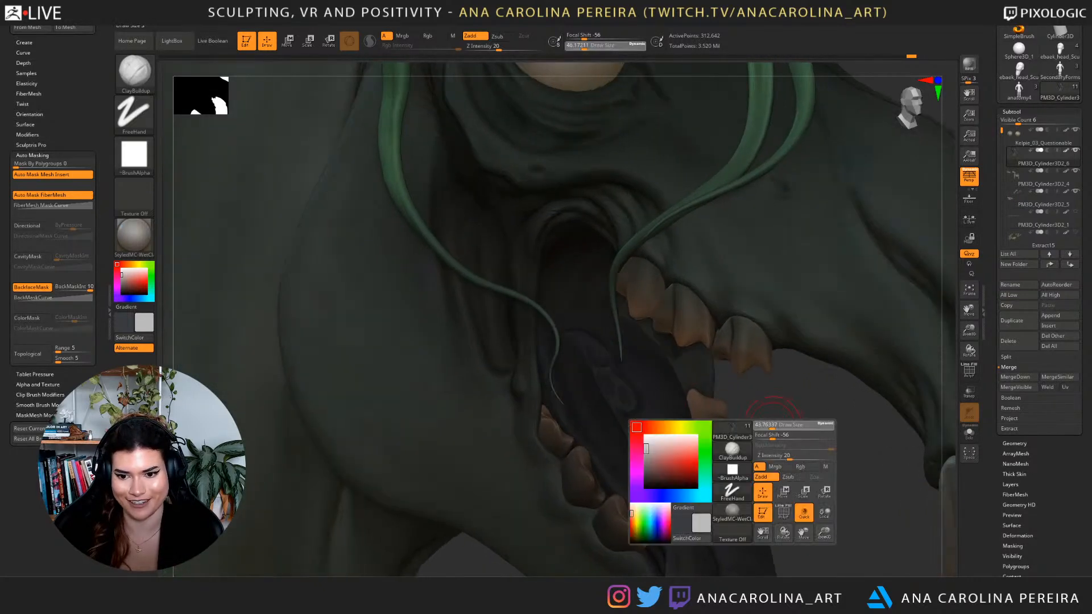
pyautogui.press('space')
pyautogui.moveTo(608, 353); pyautogui.dragTo(598, 353)
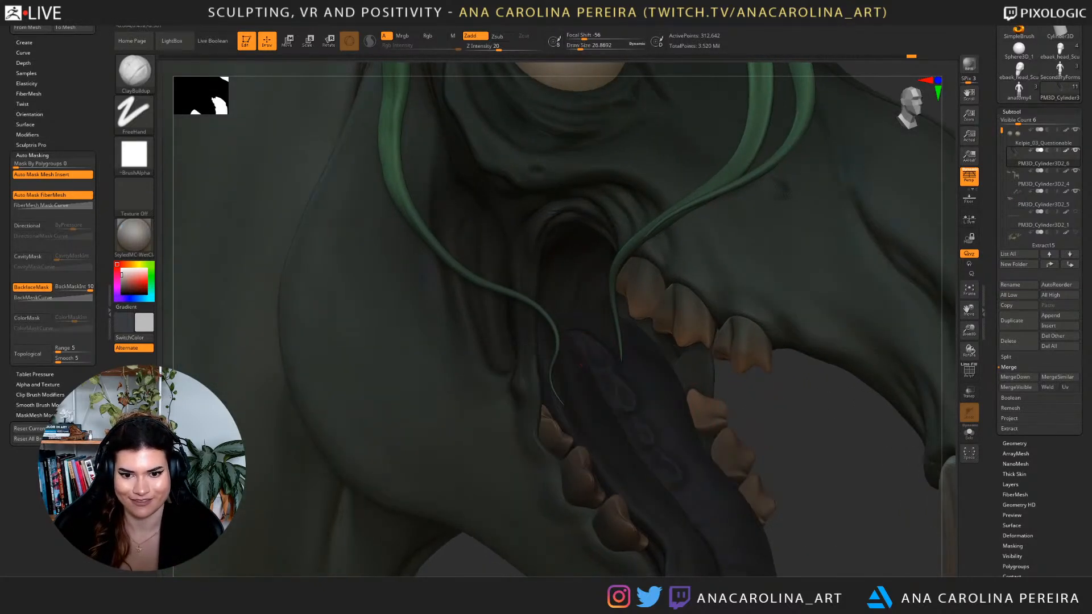
pyautogui.press('space')
pyautogui.moveTo(660, 434); pyautogui.dragTo(648, 434)
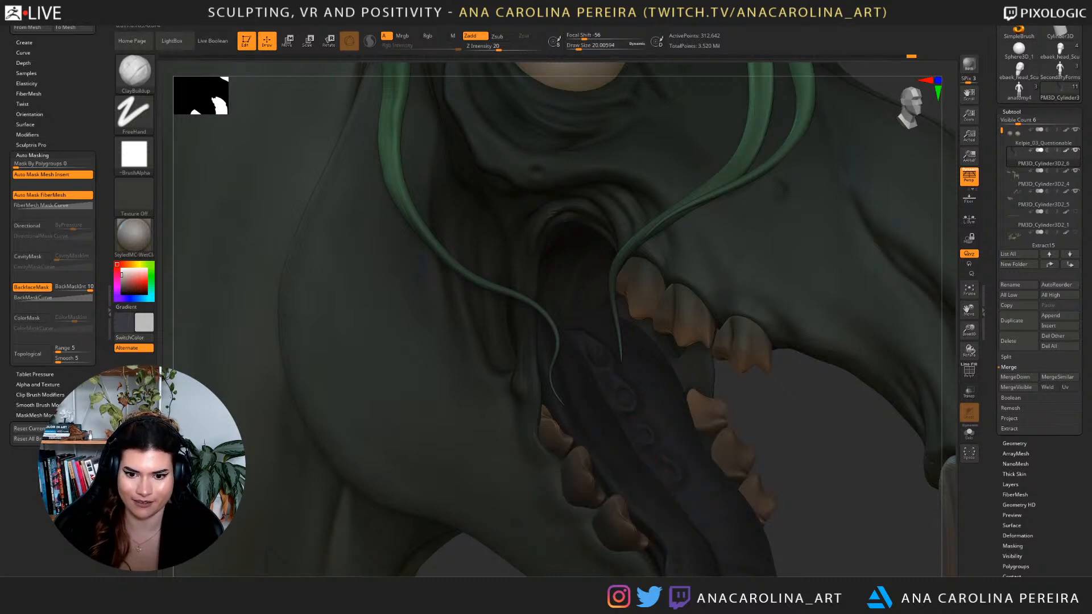
# Try refining the small sucker row along the tongue with the DamStandard and ClayBuildup brushes at draw size about 29.
pyautogui.press('f')
pyautogui.moveTo(757, 462)
pyautogui.mouseDown()
pyautogui.moveTo(774, 464)
pyautogui.moveTo(768, 451)
pyautogui.moveTo(736, 469)
pyautogui.moveTo(779, 424)
pyautogui.moveTo(773, 446)
pyautogui.mouseUp()
pyautogui.press('b')
pyautogui.press('d')
pyautogui.press('s')
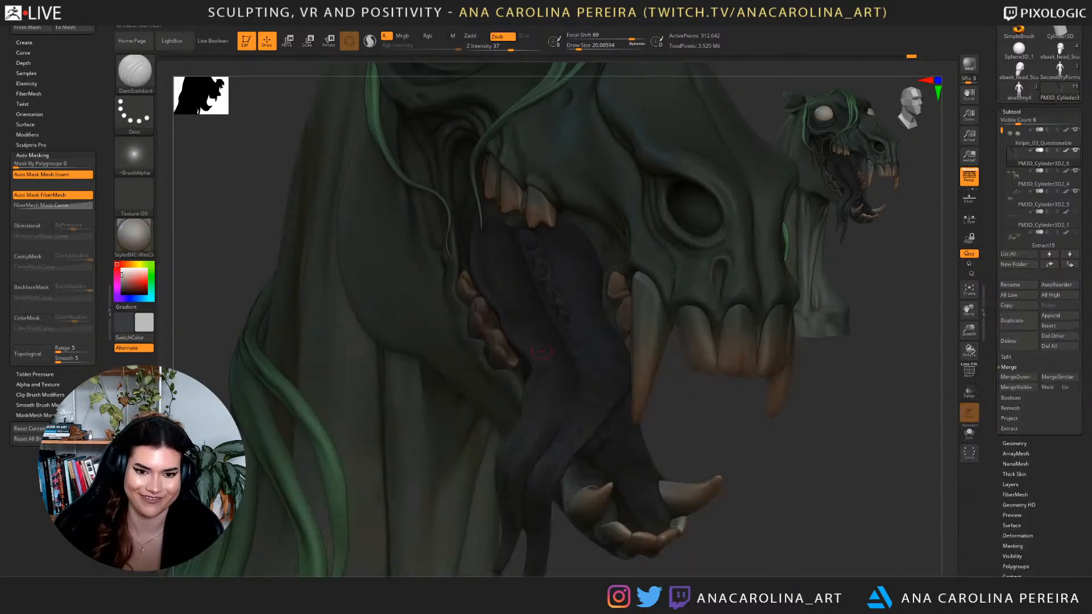
pyautogui.press('space')
pyautogui.moveTo(591, 340); pyautogui.dragTo(603, 341)
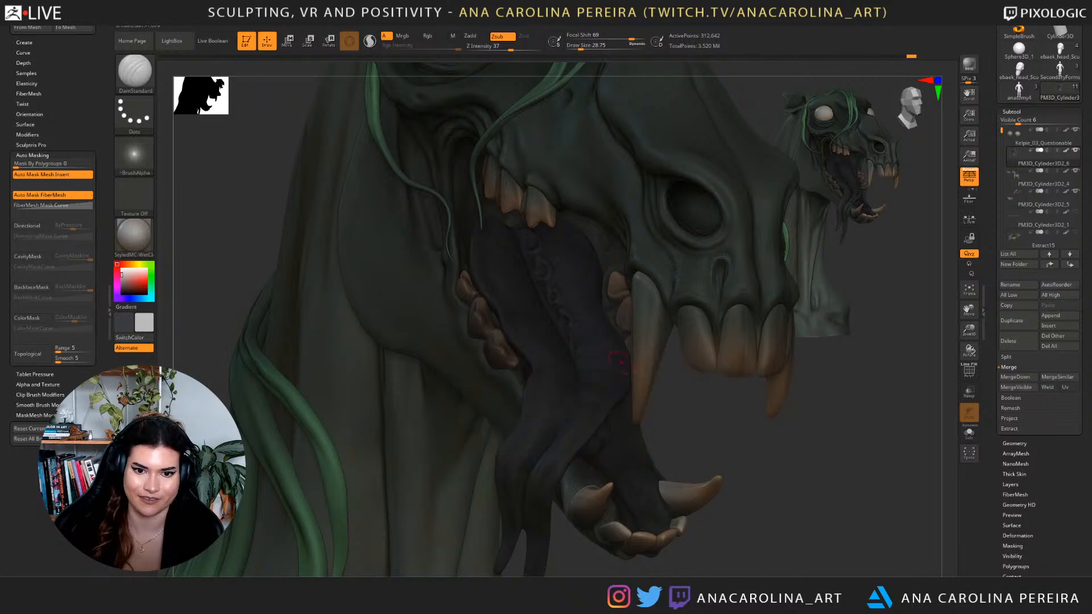
pyautogui.press('b')
pyautogui.press('c')
pyautogui.press('b')
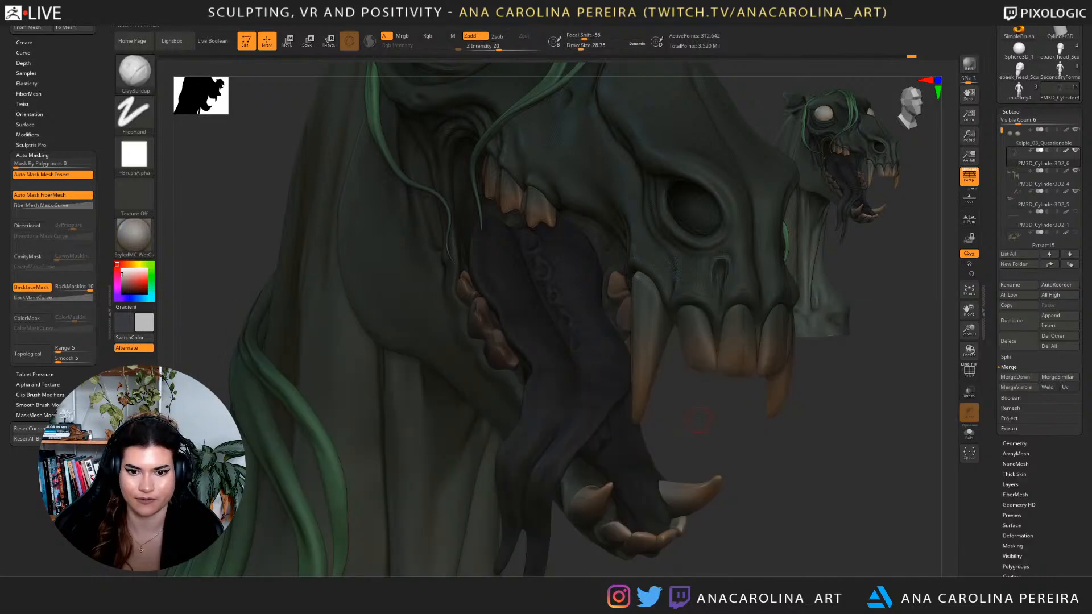
pyautogui.press('b')
pyautogui.press('d')
pyautogui.press('s')
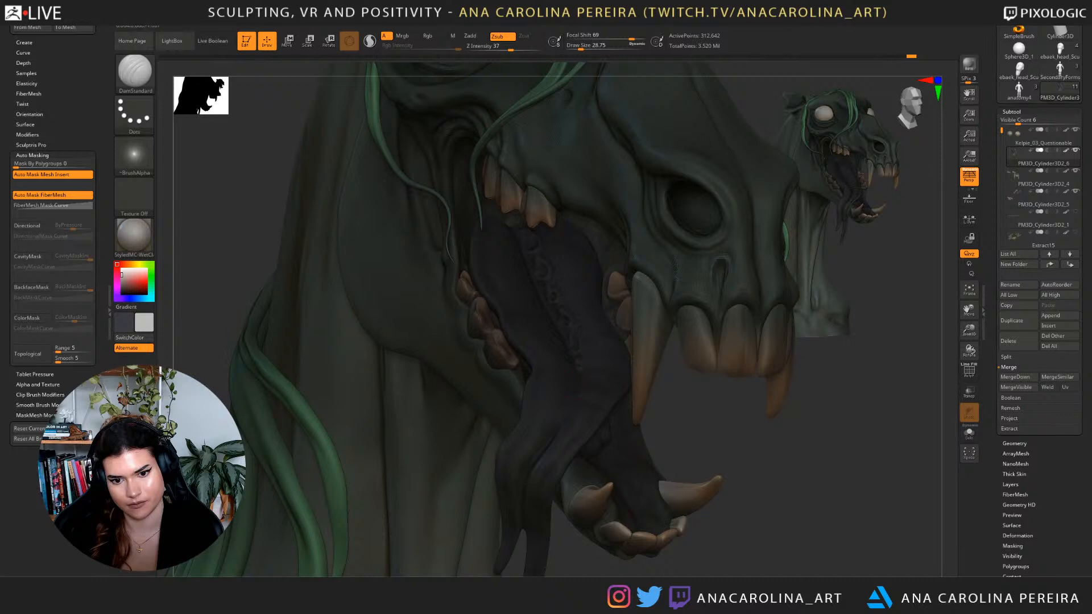
# Remove the small sucker row from the tongue and set the DamStandard draw size to about 65 for larger details.
pyautogui.keyDown('alt'); pyautogui.moveTo(656, 413); pyautogui.dragTo(660, 347); pyautogui.keyUp('alt')
pyautogui.moveTo(706, 375); pyautogui.dragTo(680, 501)
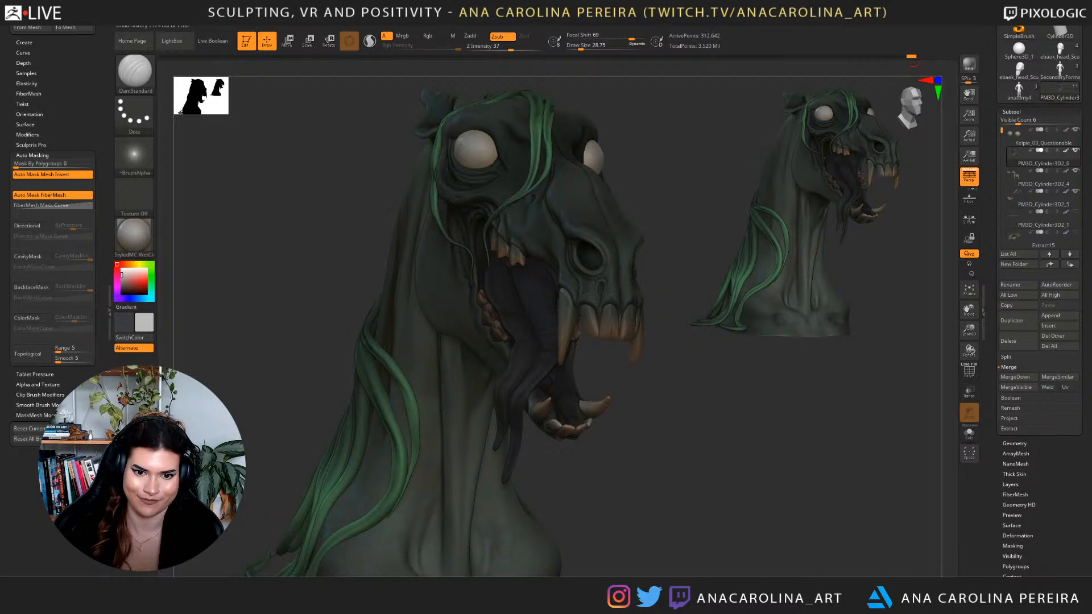
pyautogui.keyDown('alt'); pyautogui.moveTo(701, 356); pyautogui.dragTo(703, 407); pyautogui.keyUp('alt')
pyautogui.press('space')
pyautogui.moveTo(587, 295); pyautogui.dragTo(583, 296)
pyautogui.press('space')
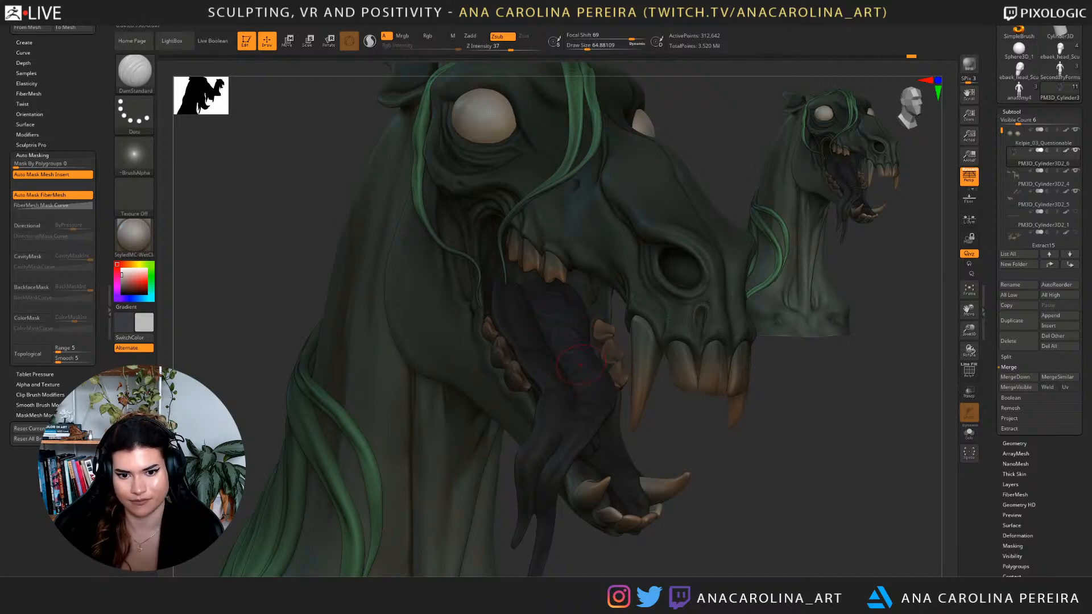
pyautogui.moveTo(675, 455)
pyautogui.keyDown('alt'); pyautogui.mouseDown()
pyautogui.moveTo(671, 387)
pyautogui.moveTo(634, 419)
pyautogui.moveTo(670, 421)
pyautogui.moveTo(669, 488)
pyautogui.mouseUp(); pyautogui.keyUp('alt')
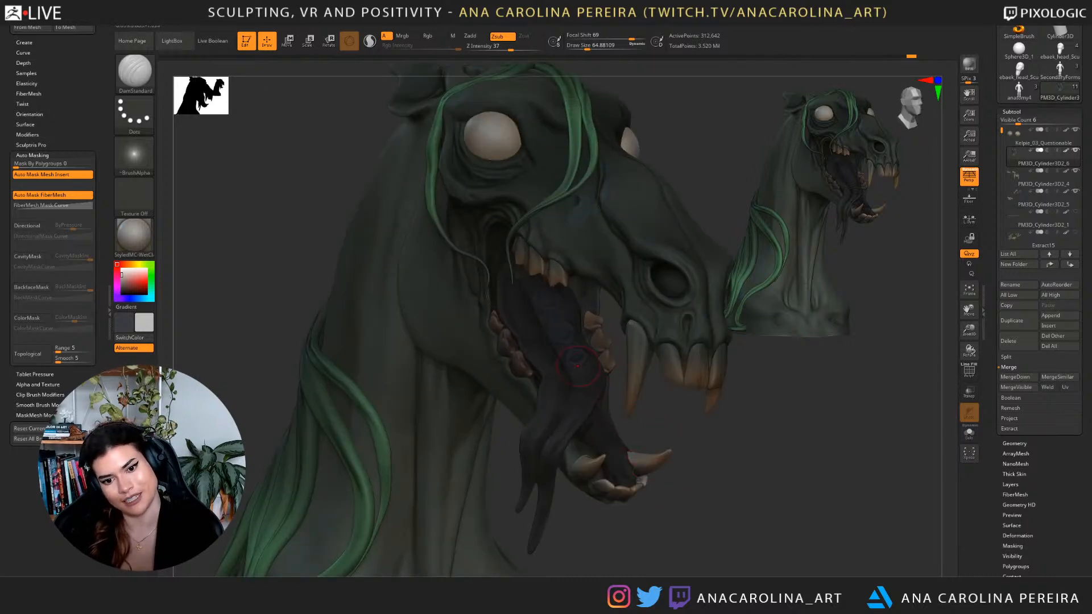
# Form larger round suckers along the upper and middle tongue, using the ClayBuildup brush at draw size about 39.
pyautogui.press('b')
pyautogui.press('c')
pyautogui.press('b')
pyautogui.press('space')
pyautogui.press('space')
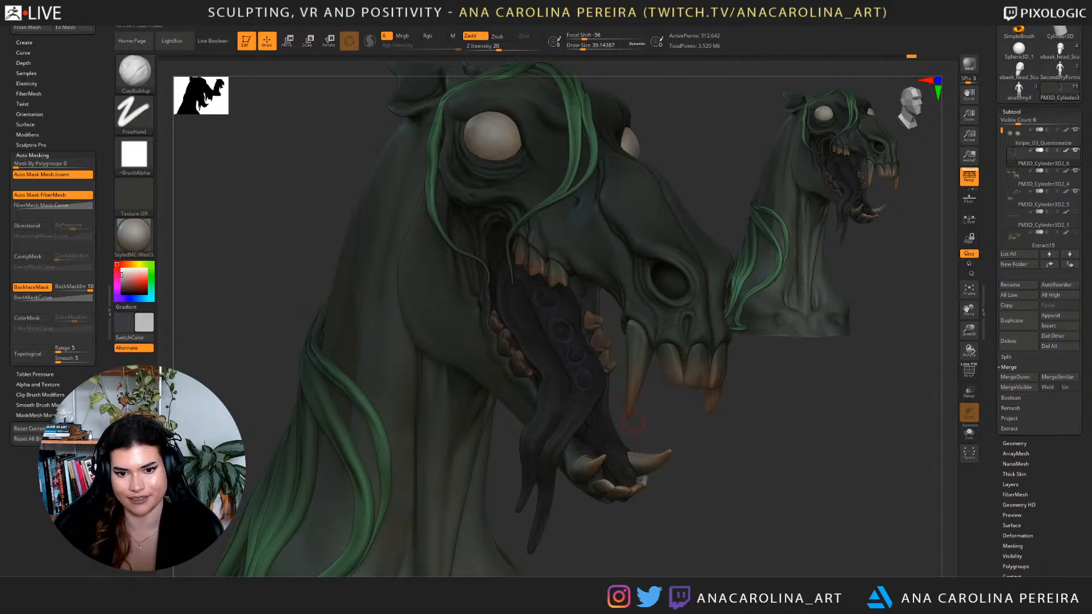
pyautogui.keyDown('alt'); pyautogui.moveTo(619, 410); pyautogui.dragTo(620, 285); pyautogui.keyUp('alt')
pyautogui.moveTo(655, 370)
pyautogui.mouseDown()
pyautogui.moveTo(614, 370)
pyautogui.moveTo(663, 370)
pyautogui.mouseUp()
pyautogui.keyDown('alt'); pyautogui.moveTo(637, 319); pyautogui.dragTo(638, 432); pyautogui.keyUp('alt')
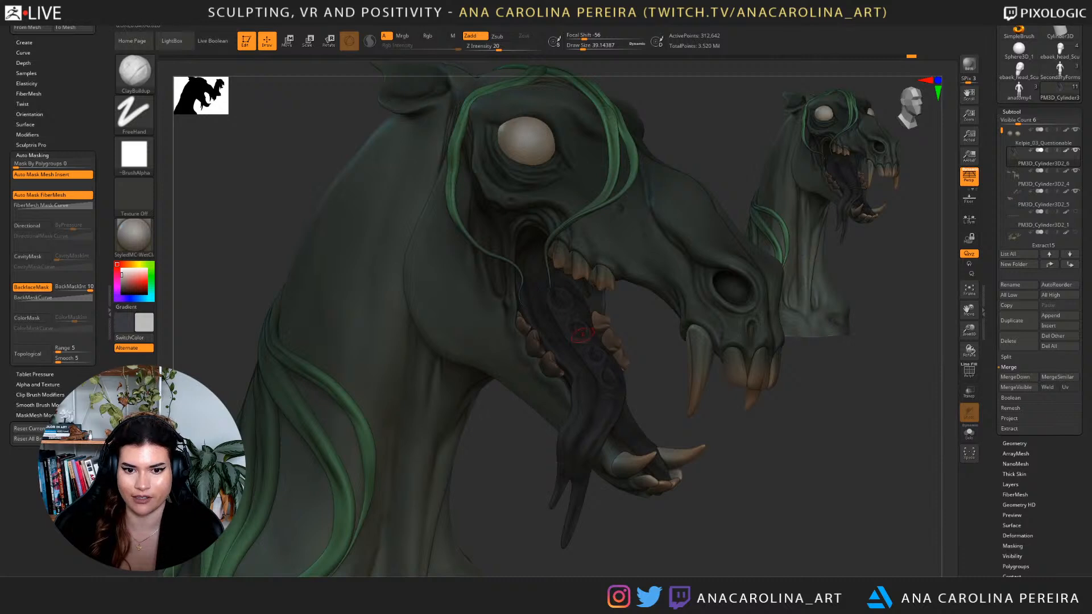
pyautogui.moveTo(706, 455); pyautogui.dragTo(677, 455)
pyautogui.moveTo(677, 512)
pyautogui.keyDown('alt'); pyautogui.mouseDown()
pyautogui.moveTo(676, 425)
pyautogui.moveTo(697, 447)
pyautogui.moveTo(677, 441)
pyautogui.moveTo(715, 439)
pyautogui.mouseUp(); pyautogui.keyUp('alt')
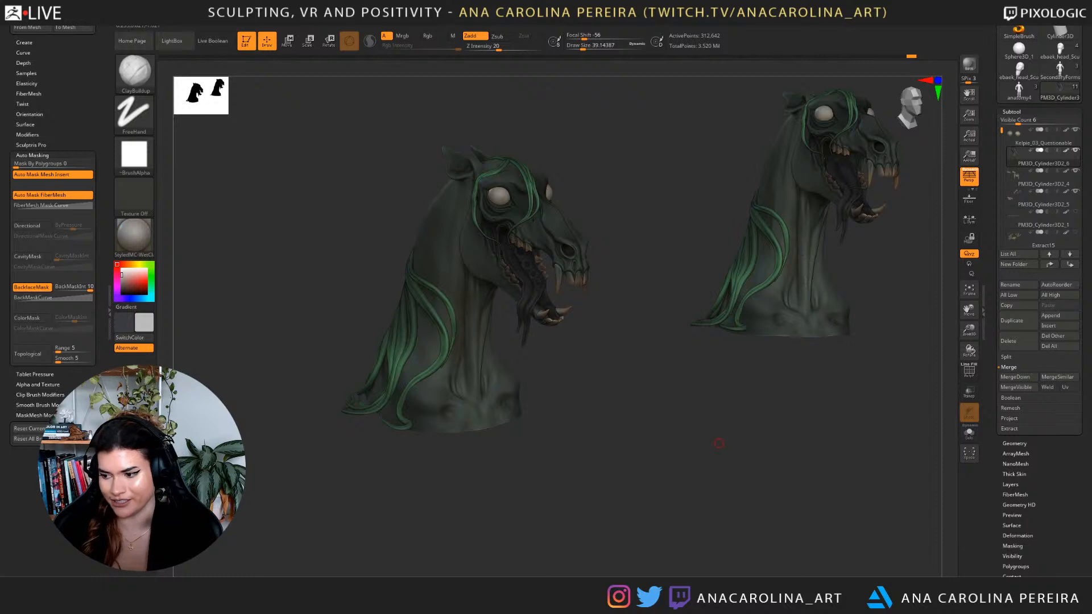
pyautogui.keyDown('alt'); pyautogui.moveTo(690, 392); pyautogui.dragTo(689, 450); pyautogui.keyUp('alt')
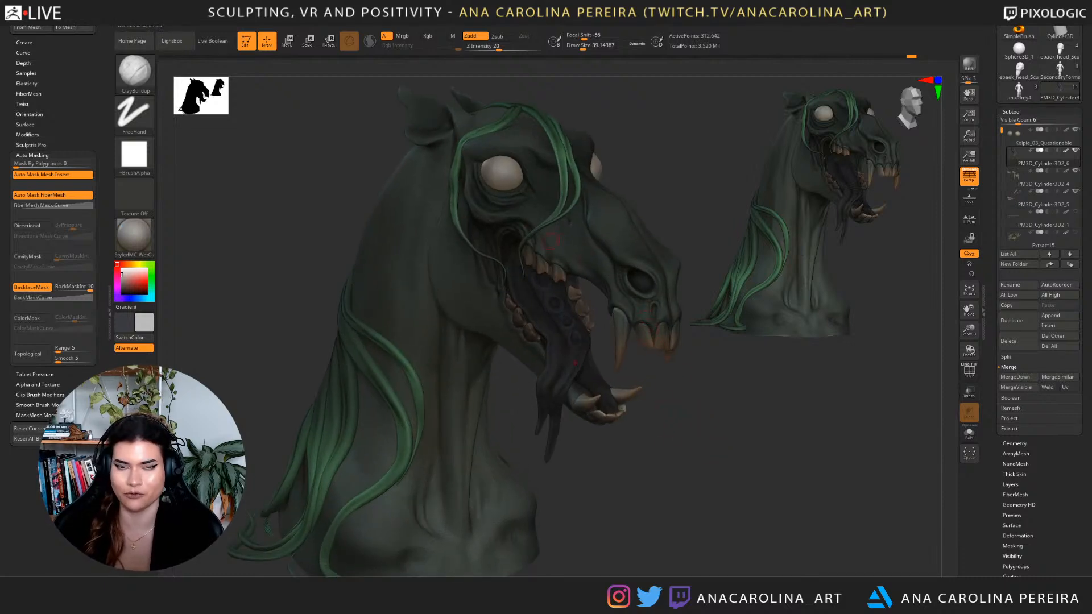
# Build up the larger suckers near the tongue's base with the ClayBuildup brush at draw size about 56.
pyautogui.moveTo(606, 455)
pyautogui.mouseDown()
pyautogui.moveTo(568, 450)
pyautogui.moveTo(576, 426)
pyautogui.moveTo(626, 387)
pyautogui.moveTo(598, 323)
pyautogui.mouseUp()
pyautogui.moveTo(614, 367); pyautogui.dragTo(636, 380)
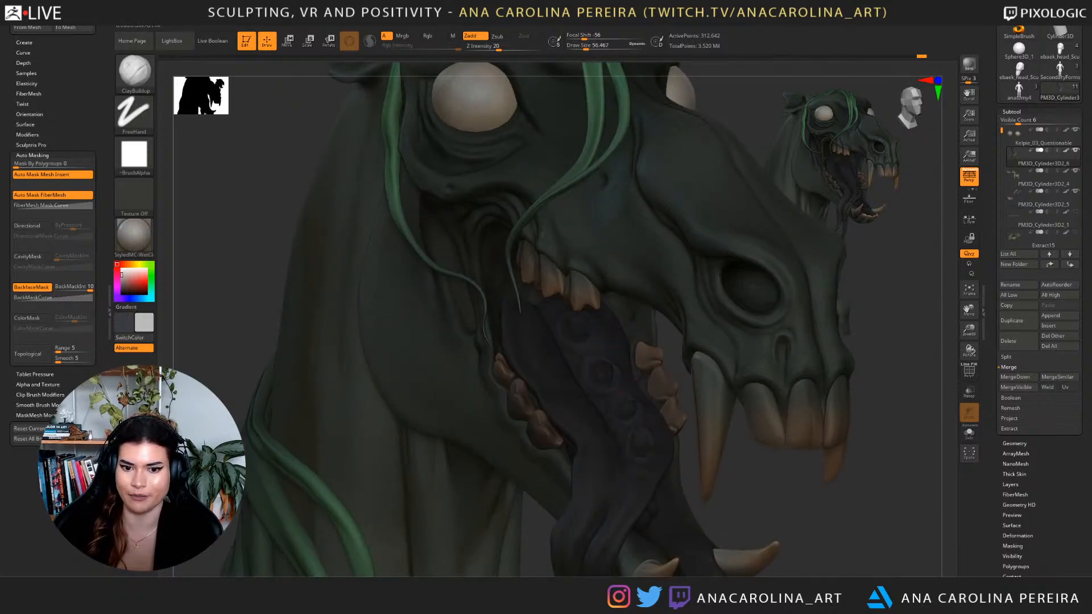
pyautogui.keyDown('alt'); pyautogui.moveTo(690, 411); pyautogui.dragTo(713, 442); pyautogui.keyUp('alt')
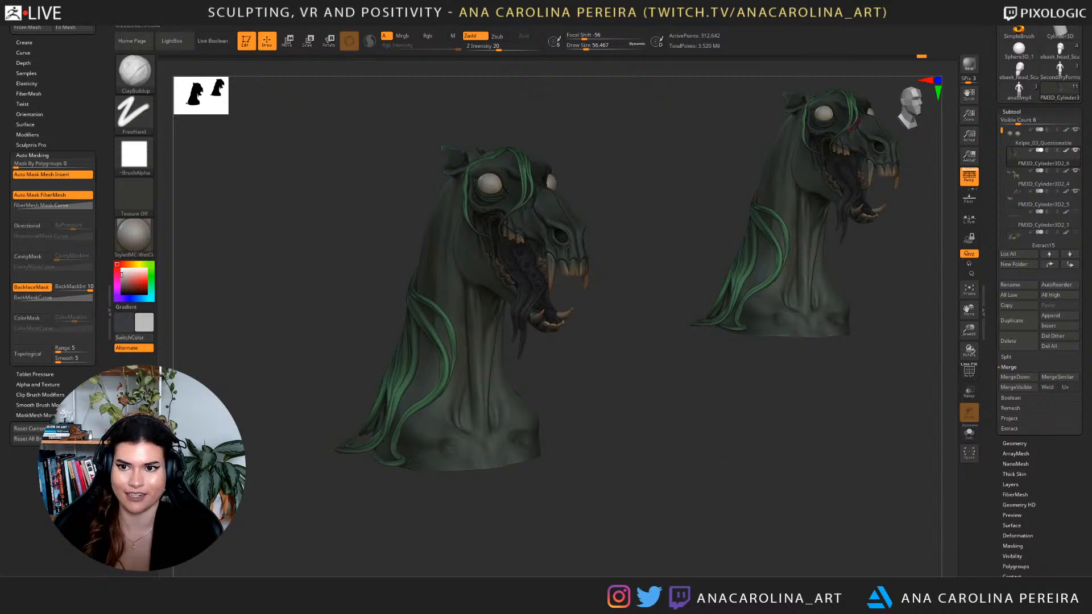
pyautogui.keyDown('alt'); pyautogui.moveTo(814, 372); pyautogui.dragTo(808, 415); pyautogui.keyUp('alt')
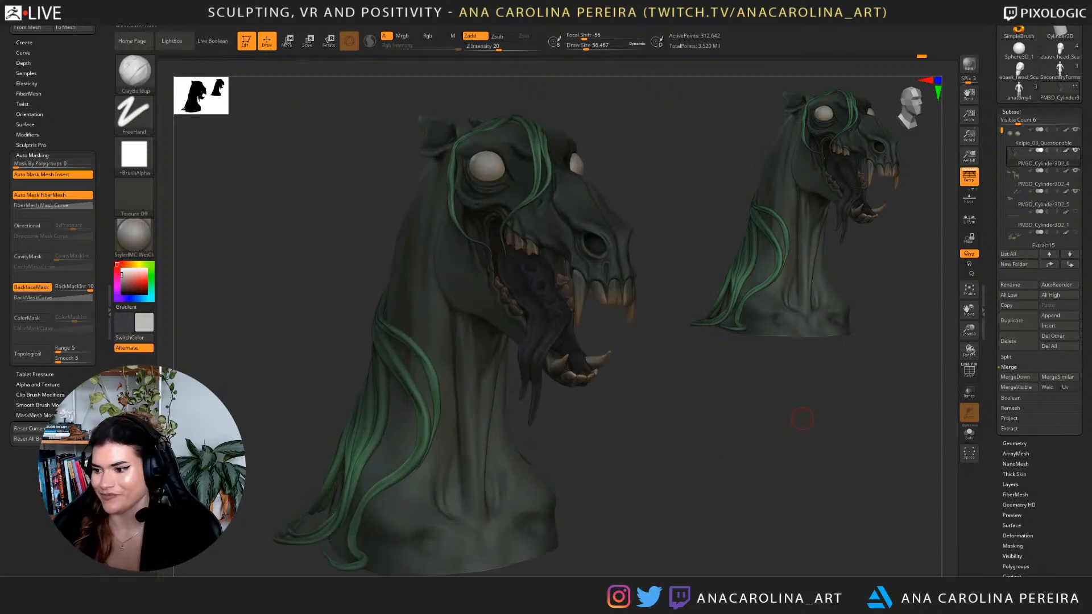
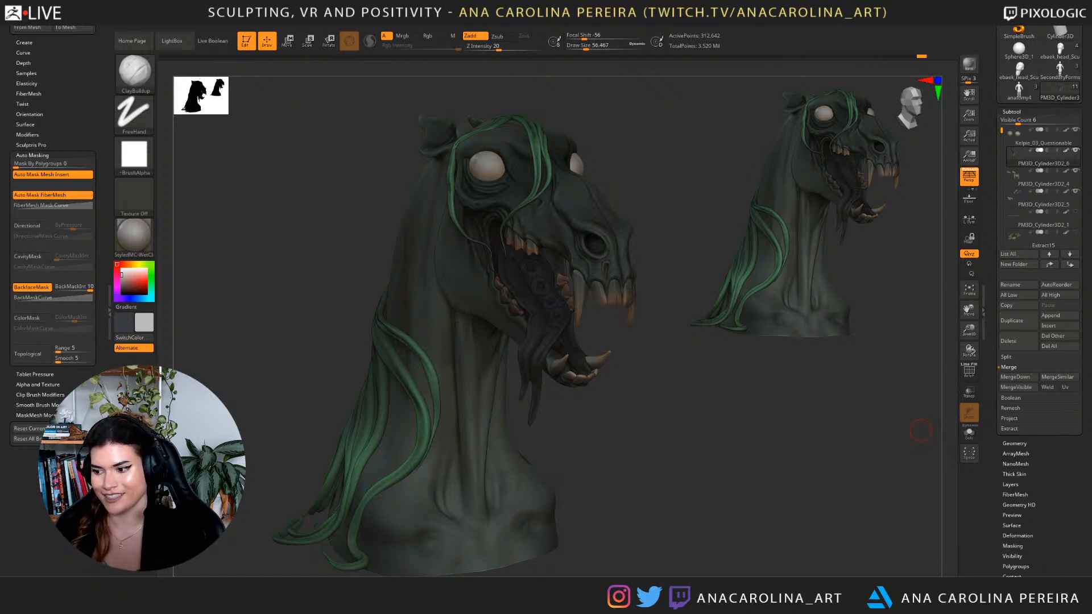
# Carve progressively smaller suckers down the tongue toward its fork with the DamStandard brush at draw size about 56 and Z intensity 37.
pyautogui.moveTo(738, 414)
pyautogui.mouseDown()
pyautogui.moveTo(751, 442)
pyautogui.moveTo(782, 441)
pyautogui.moveTo(742, 400)
pyautogui.mouseUp()
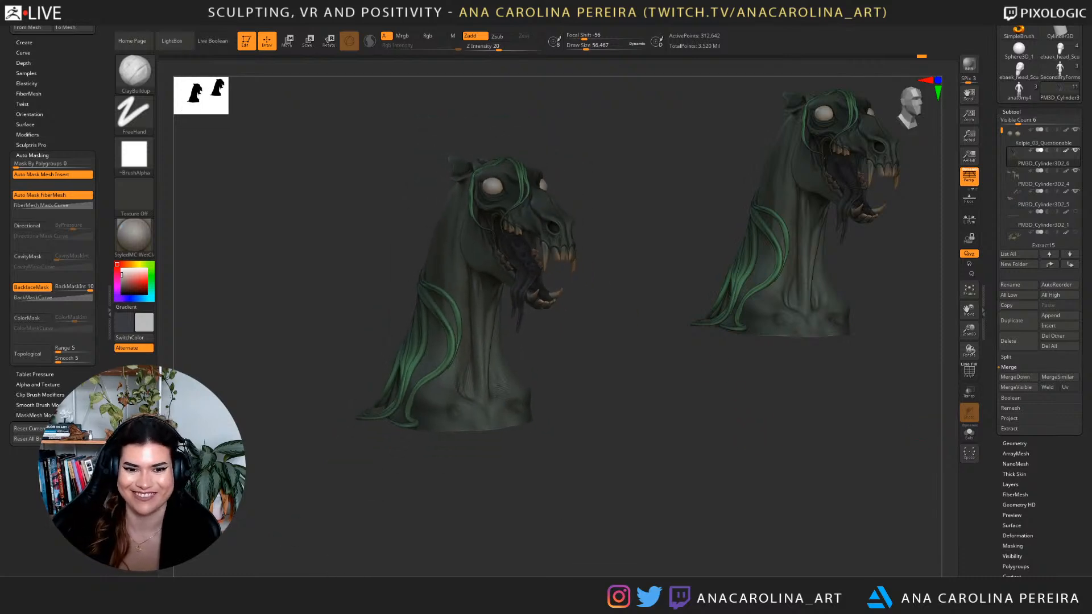
pyautogui.keyDown('alt'); pyautogui.moveTo(752, 436); pyautogui.dragTo(737, 414); pyautogui.keyUp('alt')
pyautogui.moveTo(757, 451)
pyautogui.mouseDown()
pyautogui.moveTo(695, 451)
pyautogui.moveTo(731, 455)
pyautogui.moveTo(731, 527)
pyautogui.moveTo(762, 560)
pyautogui.moveTo(766, 407)
pyautogui.moveTo(775, 455)
pyautogui.mouseUp()
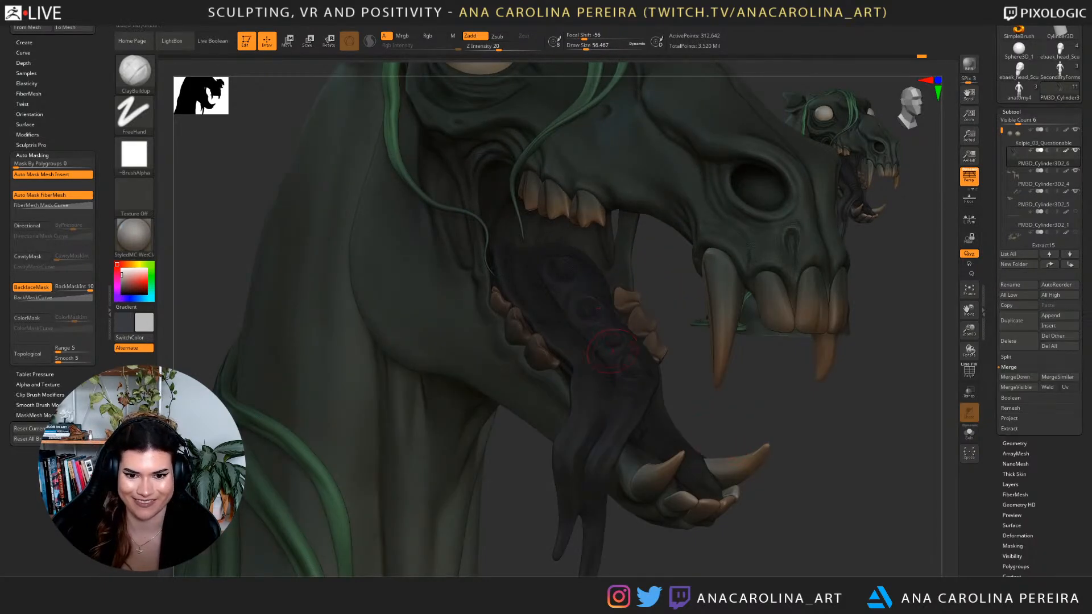
pyautogui.moveTo(796, 430)
pyautogui.mouseDown()
pyautogui.moveTo(722, 435)
pyautogui.moveTo(796, 435)
pyautogui.mouseUp()
pyautogui.press('b')
pyautogui.press('d')
pyautogui.press('s')
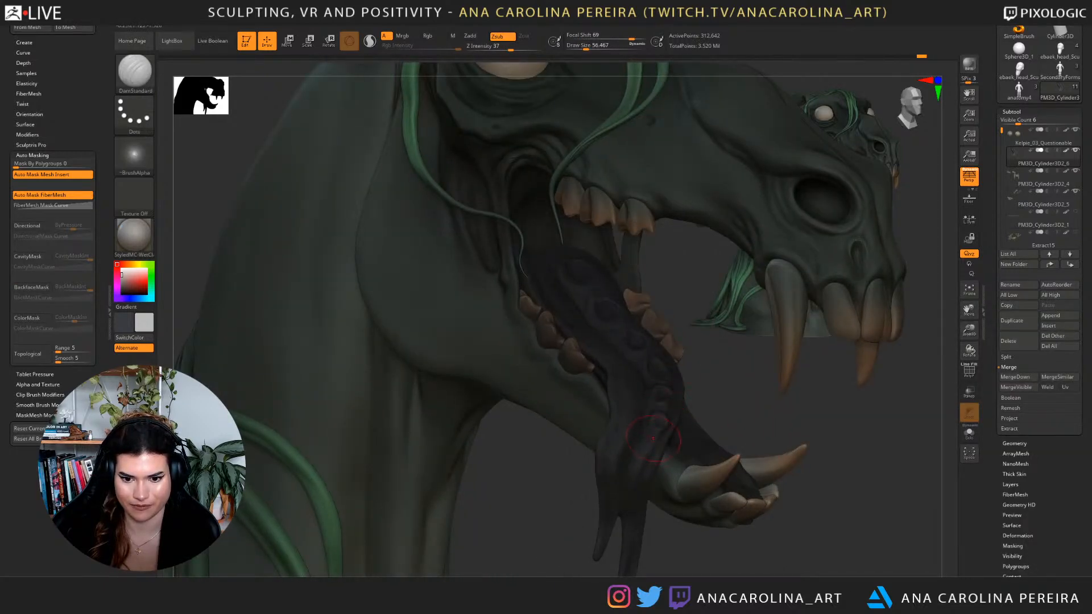
pyautogui.keyDown('alt'); pyautogui.moveTo(703, 539); pyautogui.dragTo(660, 513); pyautogui.keyUp('alt')
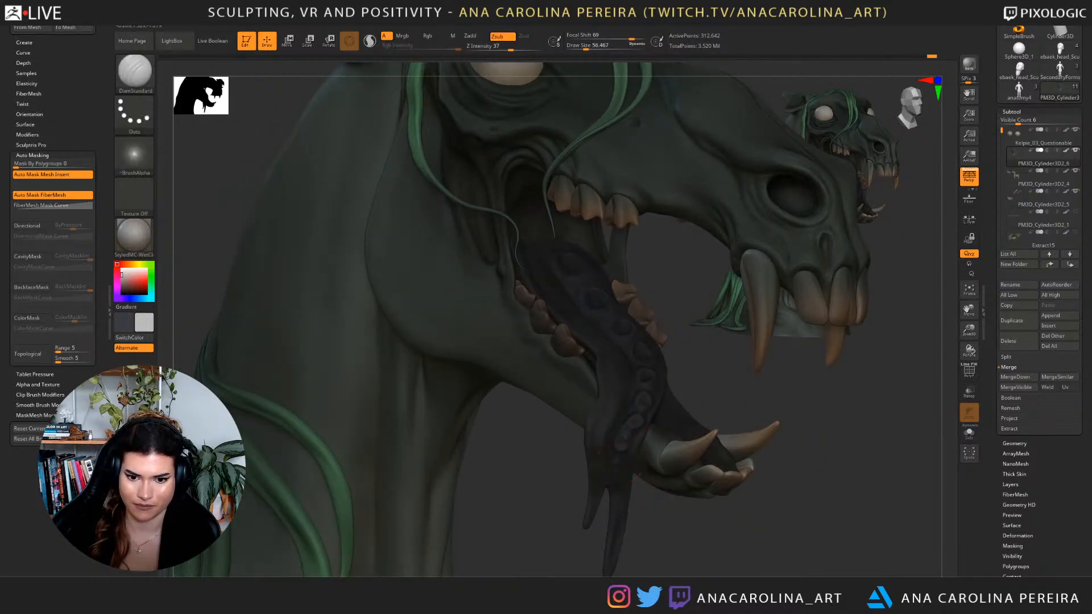
pyautogui.keyDown('alt'); pyautogui.moveTo(654, 512); pyautogui.dragTo(630, 481); pyautogui.keyUp('alt')
pyautogui.moveTo(705, 514)
pyautogui.mouseDown()
pyautogui.moveTo(668, 513)
pyautogui.moveTo(678, 501)
pyautogui.moveTo(709, 503)
pyautogui.moveTo(694, 527)
pyautogui.mouseUp()
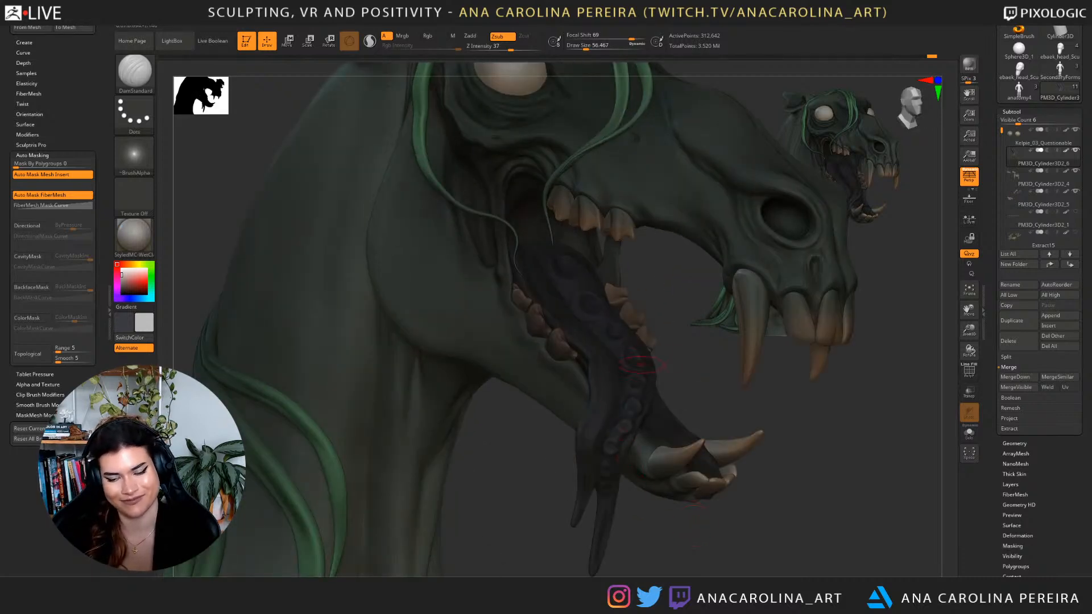
# Define the sucker outlines along the tongue from several angles with the DamStandard brush at draw size about 59.
pyautogui.moveTo(641, 364); pyautogui.dragTo(666, 358)
pyautogui.moveTo(634, 312); pyautogui.dragTo(493, 245)
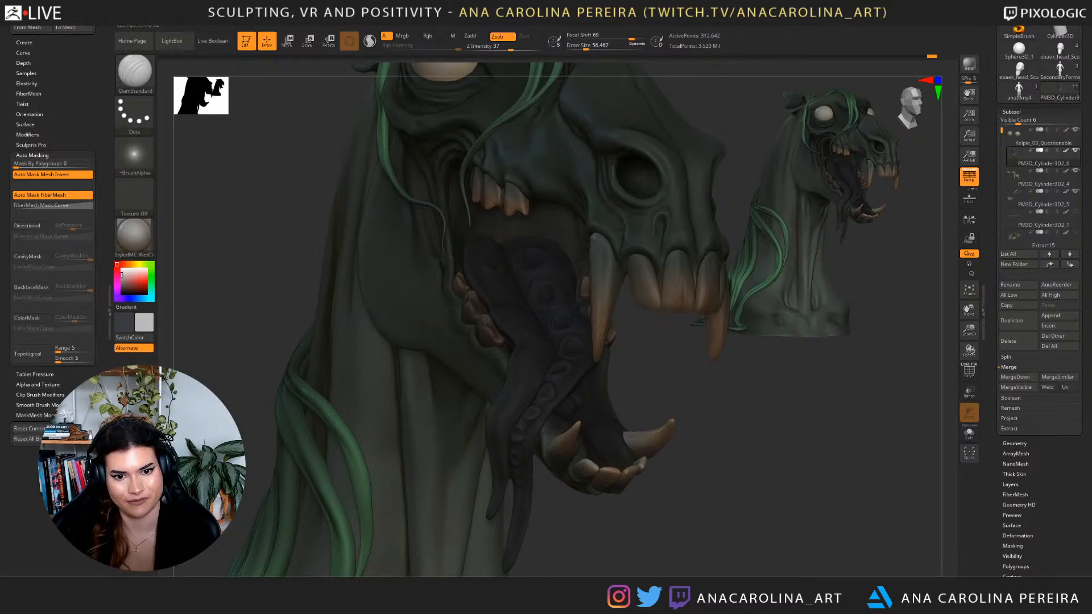
pyautogui.moveTo(570, 325); pyautogui.dragTo(463, 262)
pyautogui.press('space')
pyautogui.moveTo(637, 341); pyautogui.dragTo(563, 358)
pyautogui.press('space')
pyautogui.moveTo(563, 359); pyautogui.dragTo(606, 348)
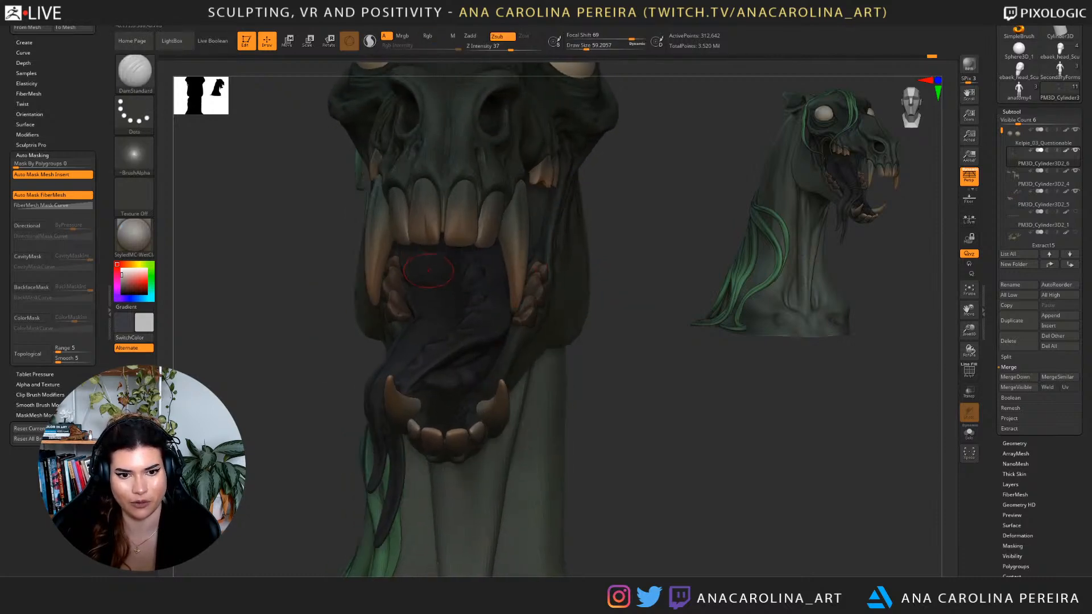
pyautogui.moveTo(608, 286); pyautogui.dragTo(589, 304)
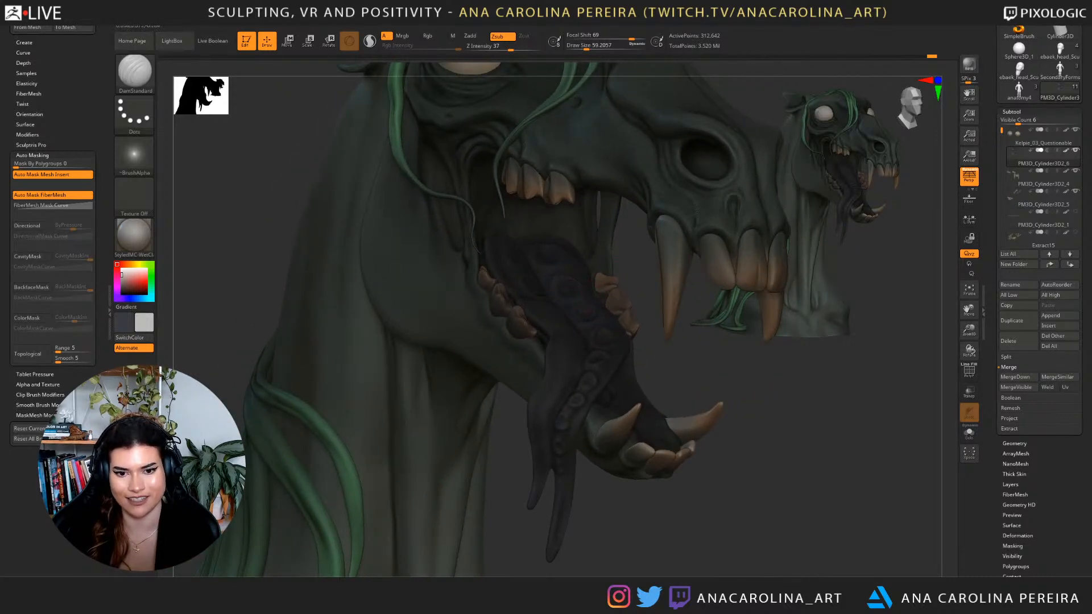
pyautogui.moveTo(697, 212); pyautogui.dragTo(707, 242, button='right')
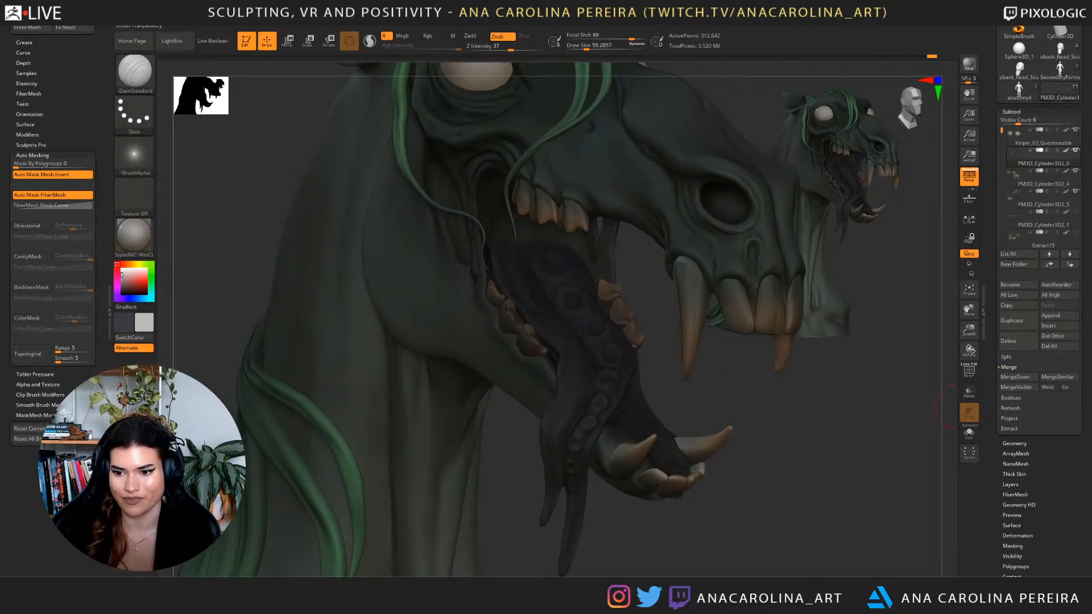
# Isolate the tongue, carve a second row of suckers beside the first down to the fork, and show the whole bust again.
pyautogui.click(969, 433)
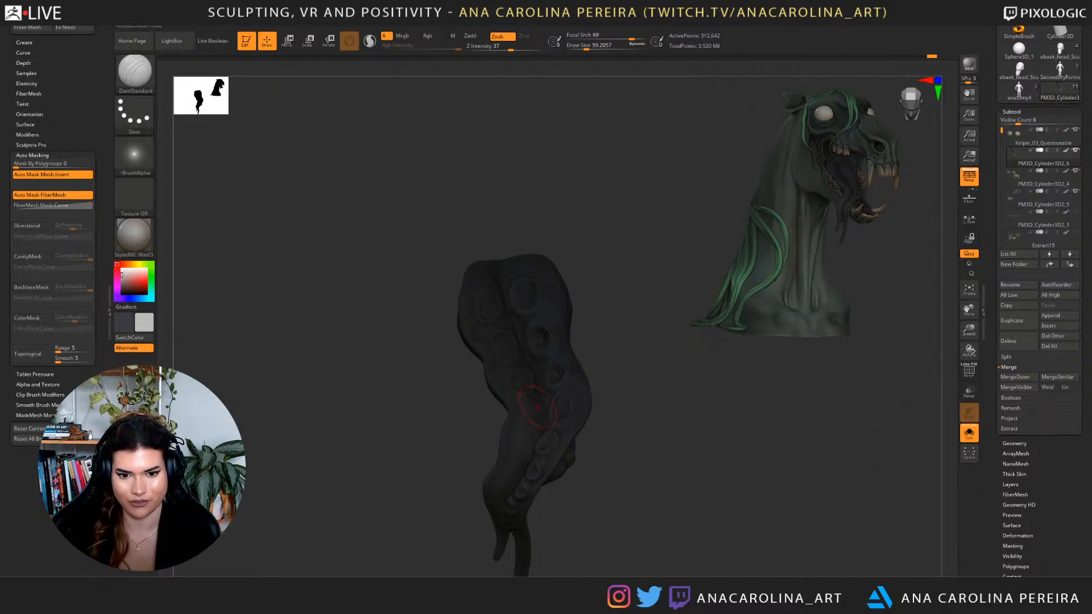
pyautogui.moveTo(614, 437)
pyautogui.mouseDown()
pyautogui.moveTo(565, 430)
pyautogui.moveTo(618, 417)
pyautogui.moveTo(616, 393)
pyautogui.moveTo(642, 380)
pyautogui.moveTo(629, 435)
pyautogui.moveTo(617, 411)
pyautogui.mouseUp()
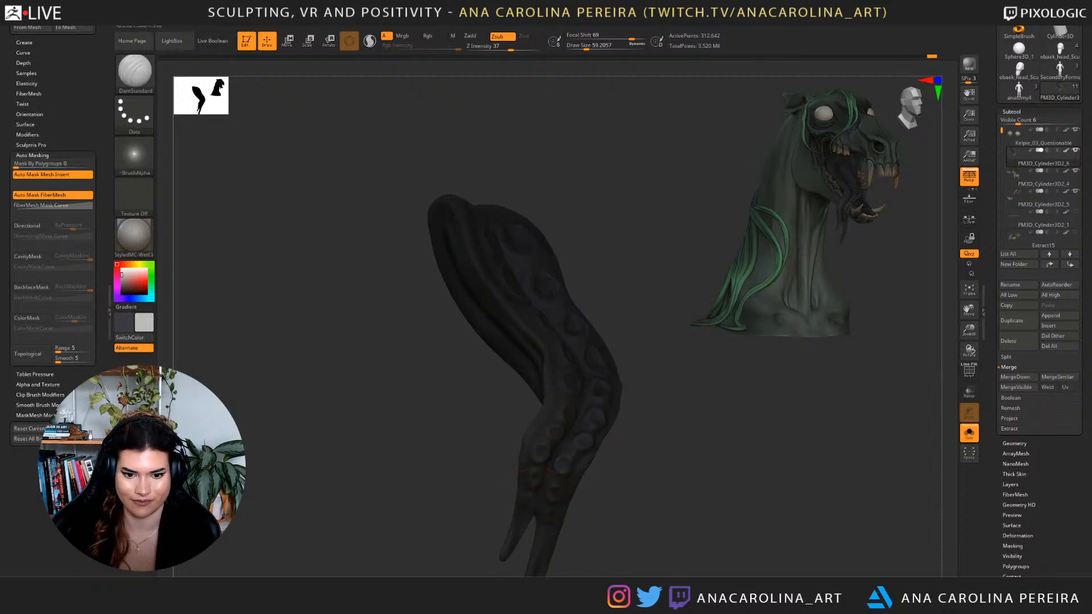
pyautogui.click(969, 432)
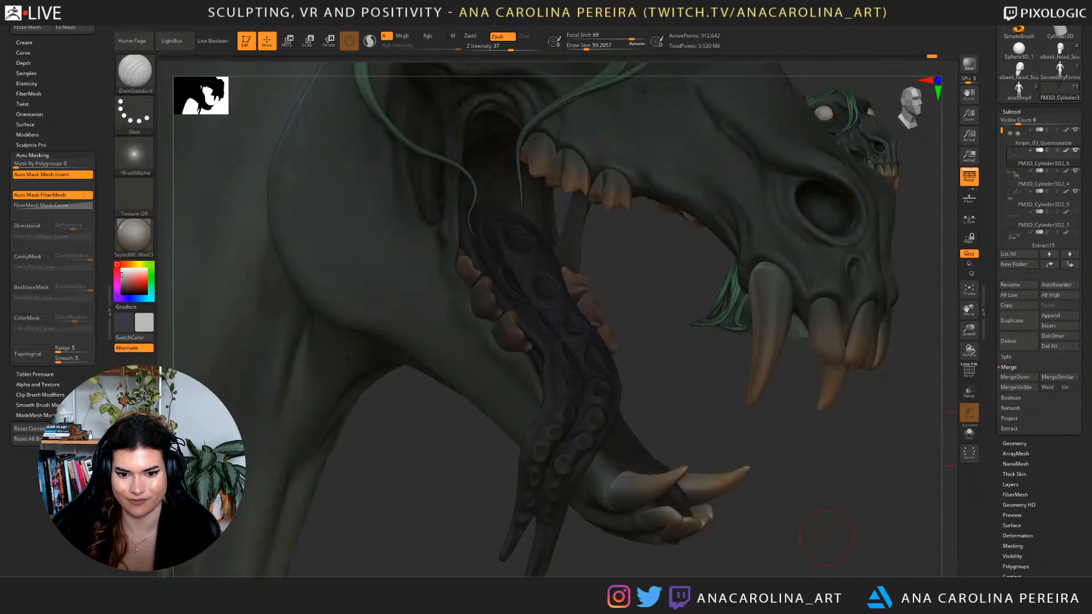
pyautogui.moveTo(810, 454)
pyautogui.mouseDown()
pyautogui.moveTo(857, 553)
pyautogui.moveTo(850, 488)
pyautogui.mouseUp()
pyautogui.moveTo(864, 419)
pyautogui.keyDown('alt'); pyautogui.mouseDown()
pyautogui.moveTo(850, 493)
pyautogui.moveTo(846, 482)
pyautogui.mouseUp(); pyautogui.keyUp('alt')
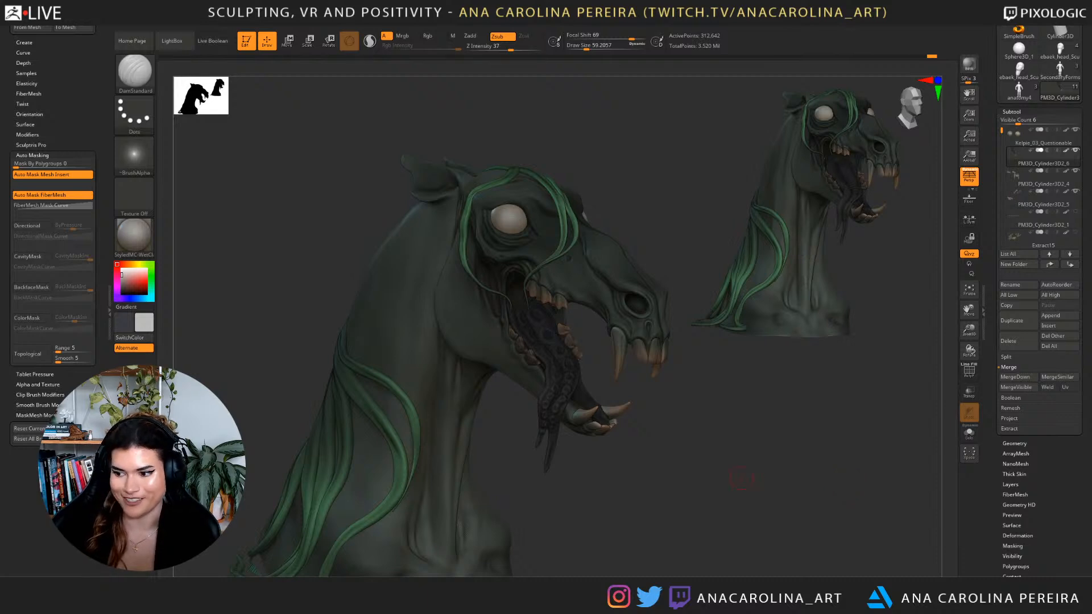
# Swap the active colours and build up the suckers on the middle and lower tongue with the ClayBuildup brush at draw size about 59.
pyautogui.keyDown('alt'); pyautogui.moveTo(747, 513); pyautogui.dragTo(649, 472); pyautogui.keyUp('alt')
pyautogui.moveTo(623, 515)
pyautogui.mouseDown()
pyautogui.moveTo(524, 515)
pyautogui.moveTo(634, 515)
pyautogui.moveTo(634, 569)
pyautogui.mouseUp()
pyautogui.press('v')
pyautogui.press('b')
pyautogui.press('c')
pyautogui.press('b')
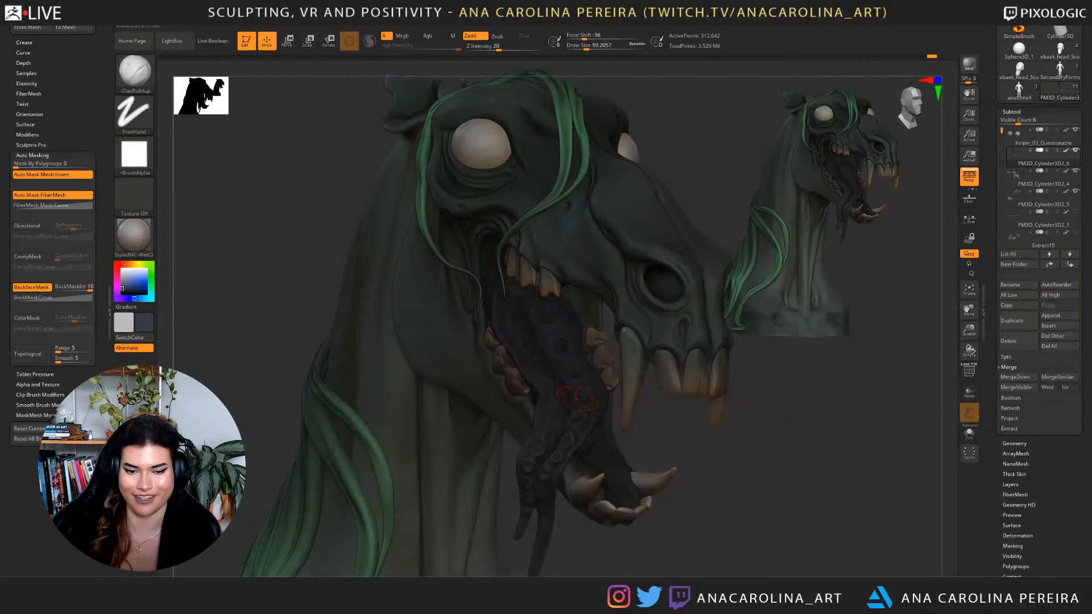
pyautogui.moveTo(532, 333); pyautogui.dragTo(541, 347)
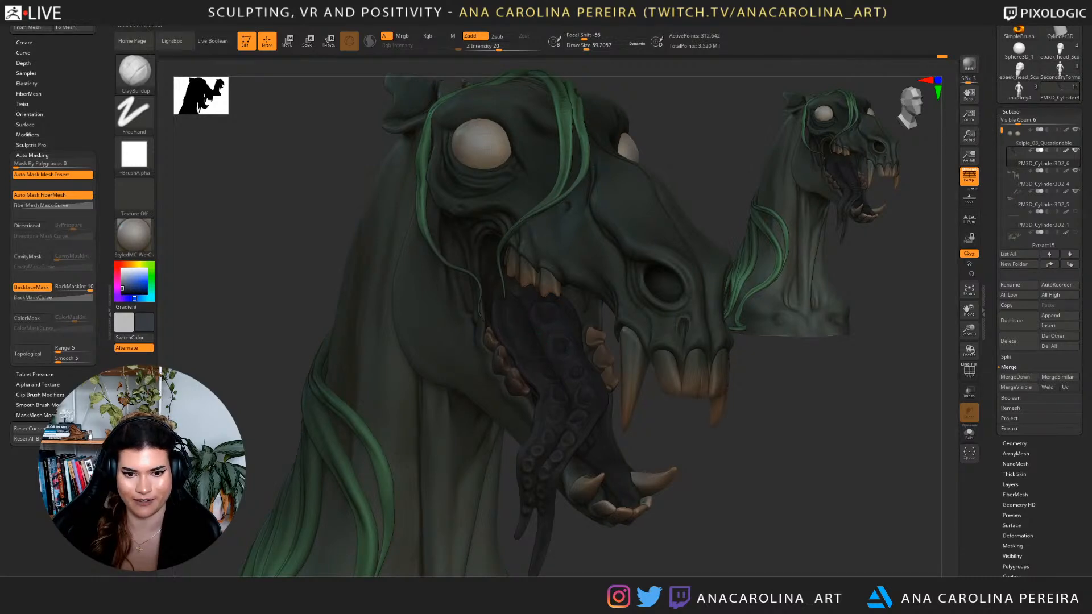
# Refine the surface around the suckers near the tongue's base with the ClayBuildup brush at draw size about 37.
pyautogui.moveTo(654, 478); pyautogui.dragTo(714, 518)
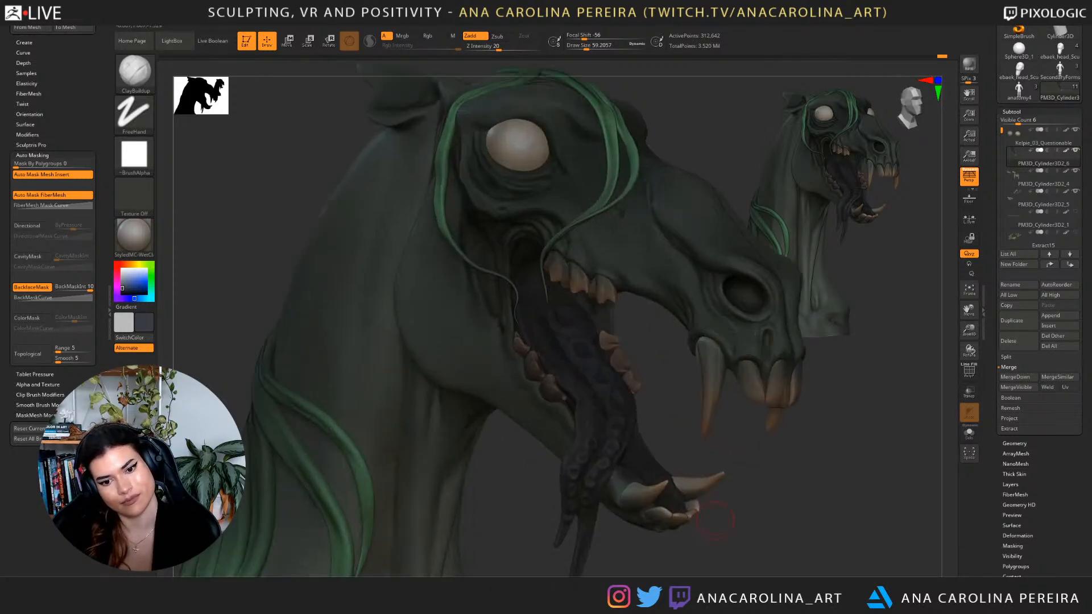
pyautogui.moveTo(649, 449)
pyautogui.keyDown('alt'); pyautogui.mouseDown()
pyautogui.moveTo(647, 387)
pyautogui.moveTo(651, 432)
pyautogui.moveTo(688, 424)
pyautogui.moveTo(674, 422)
pyautogui.mouseUp(); pyautogui.keyUp('alt')
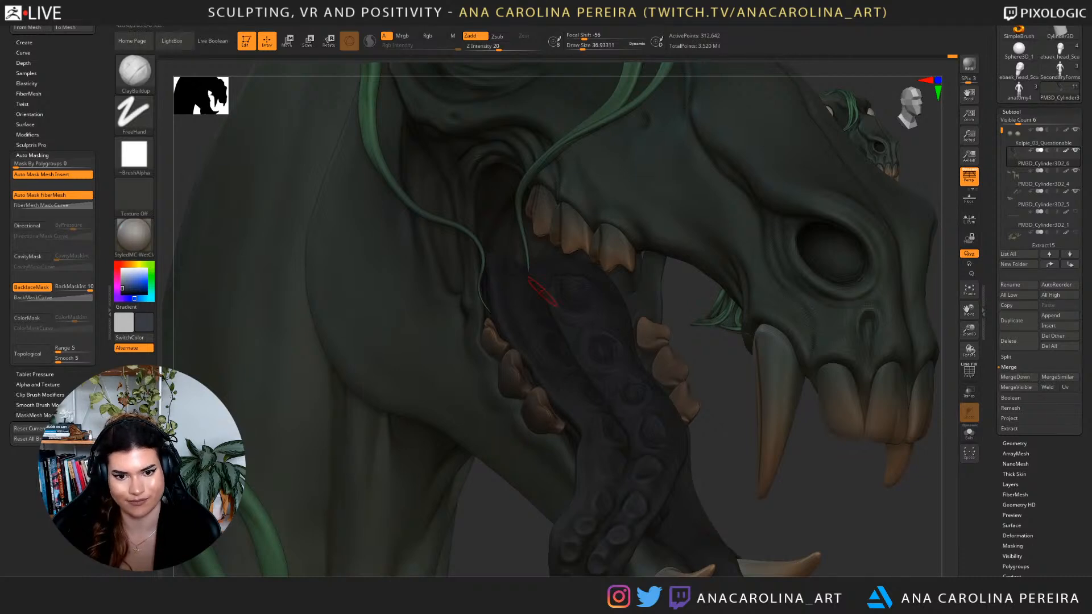
pyautogui.keyDown('alt'); pyautogui.moveTo(718, 438); pyautogui.dragTo(630, 318); pyautogui.keyUp('alt')
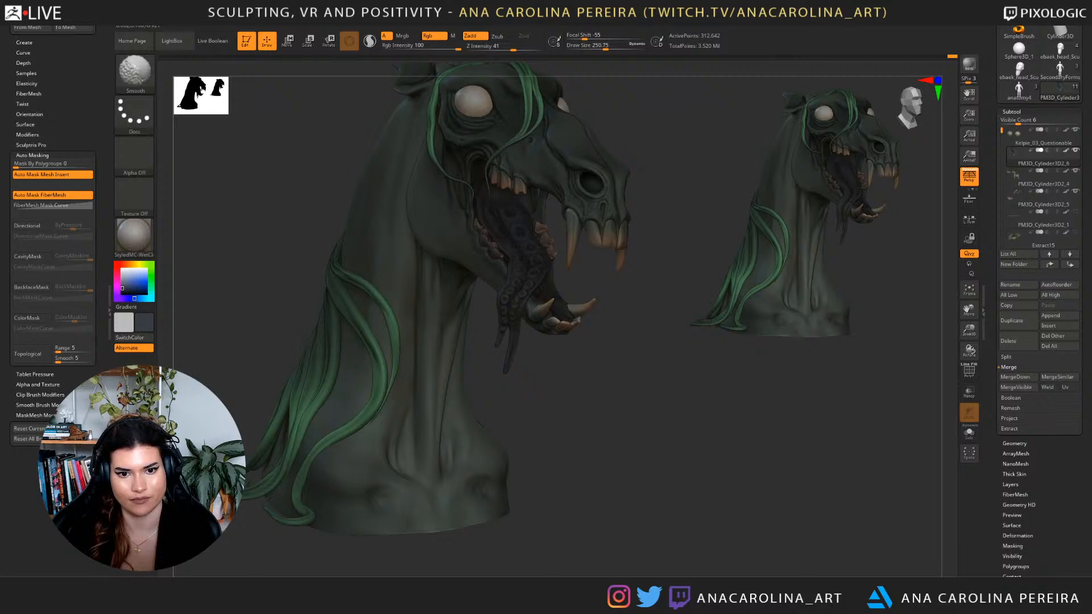
pyautogui.moveTo(561, 443)
pyautogui.keyDown('alt'); pyautogui.mouseDown()
pyautogui.moveTo(569, 529)
pyautogui.moveTo(552, 466)
pyautogui.moveTo(404, 464)
pyautogui.moveTo(552, 467)
pyautogui.mouseUp(); pyautogui.keyUp('alt')
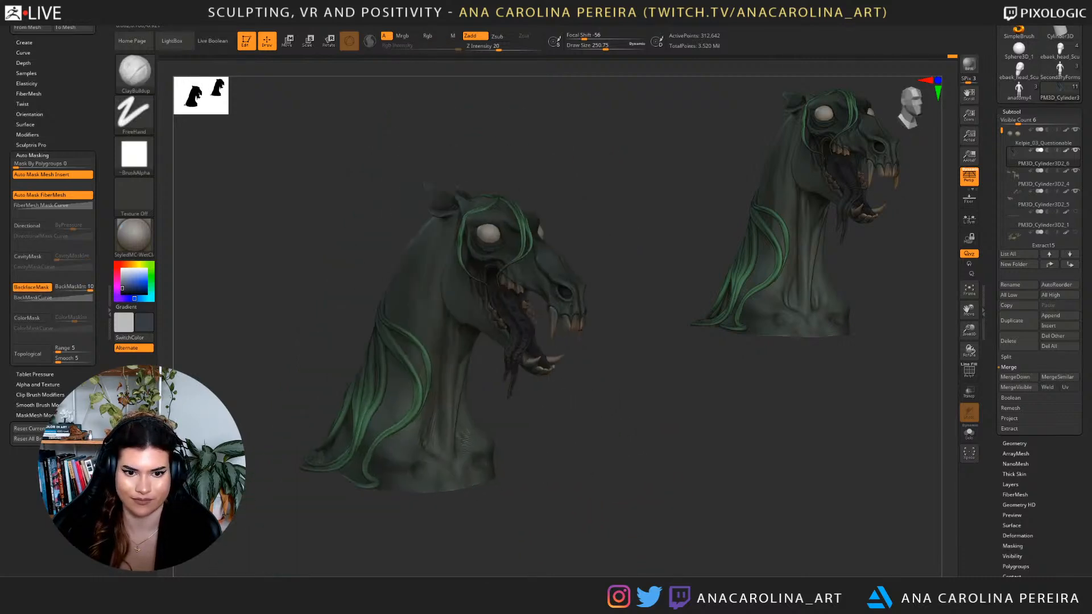
pyautogui.moveTo(666, 469)
pyautogui.mouseDown()
pyautogui.moveTo(652, 469)
pyautogui.moveTo(661, 443)
pyautogui.moveTo(663, 478)
pyautogui.mouseUp()
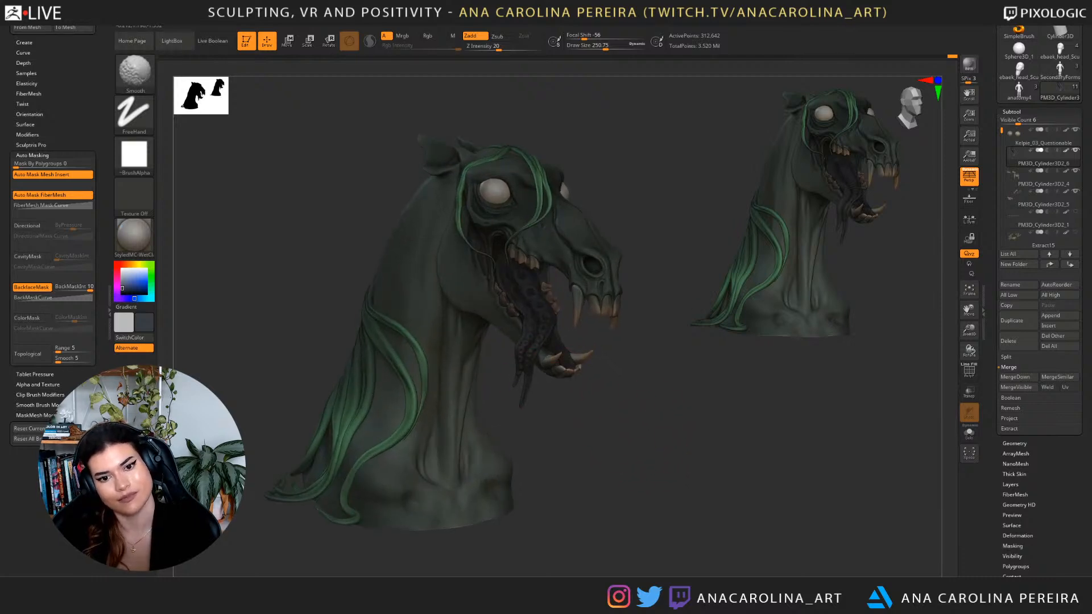
# Select the horse's head and neck subtool, frame the ear closely, and lower the mesh's subdivision level.
pyautogui.moveTo(639, 394)
pyautogui.keyDown('alt'); pyautogui.mouseDown()
pyautogui.moveTo(671, 394)
pyautogui.moveTo(560, 403)
pyautogui.moveTo(668, 414)
pyautogui.moveTo(649, 436)
pyautogui.moveTo(651, 455)
pyautogui.moveTo(721, 429)
pyautogui.mouseUp(); pyautogui.keyUp('alt')
pyautogui.keyDown('alt'); pyautogui.click(470, 441); pyautogui.keyUp('alt')
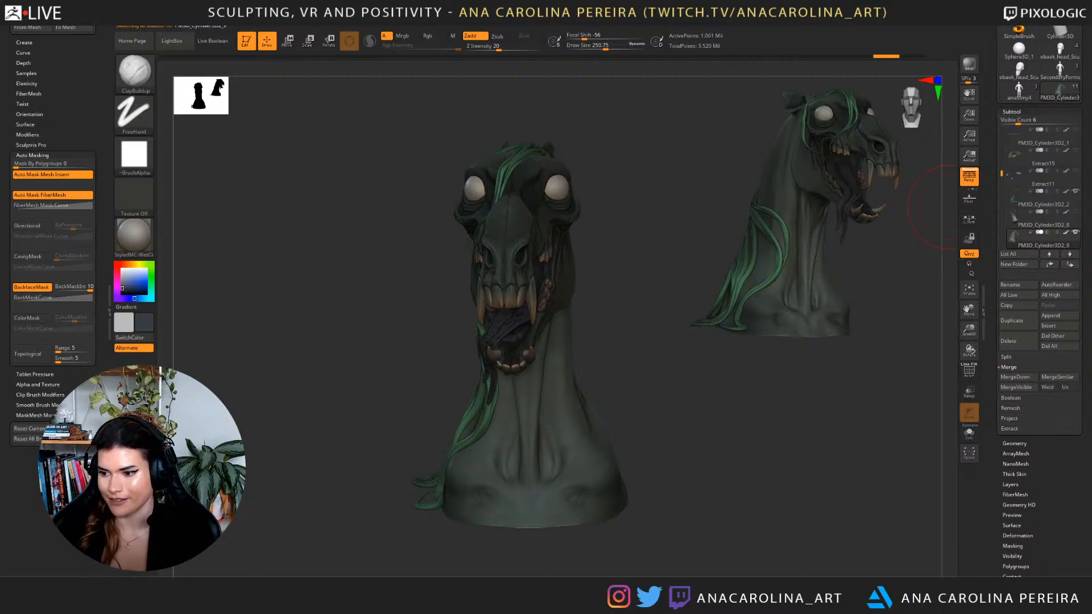
pyautogui.moveTo(691, 376); pyautogui.dragTo(592, 401)
pyautogui.keyDown('alt'); pyautogui.moveTo(913, 429); pyautogui.dragTo(896, 521); pyautogui.keyUp('alt')
pyautogui.moveTo(896, 455); pyautogui.dragTo(822, 452)
pyautogui.moveTo(887, 455); pyautogui.dragTo(909, 474)
pyautogui.hotkey('shift', 'd')
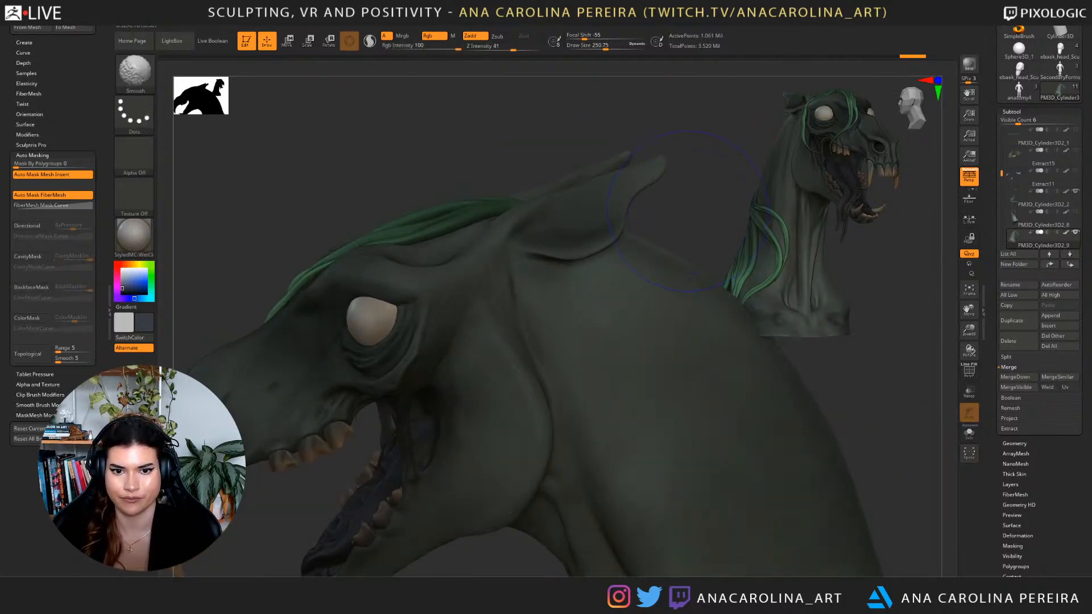
# Smooth the ear's surface and drop the head mesh two subdivision levels below its highest one.
pyautogui.press('shift')
pyautogui.hotkey('shift', 'd')
pyautogui.moveTo(569, 223)
pyautogui.keyDown('shift'); pyautogui.mouseDown()
pyautogui.moveTo(698, 235)
pyautogui.moveTo(667, 243)
pyautogui.moveTo(693, 183)
pyautogui.mouseUp(); pyautogui.keyUp('shift')
pyautogui.hotkey('ctrl', 'n')
pyautogui.press('d')
pyautogui.press('d')
pyautogui.moveTo(690, 307); pyautogui.dragTo(717, 261)
pyautogui.moveTo(697, 348); pyautogui.dragTo(512, 546)
pyautogui.hotkey('shift', 'd')
pyautogui.hotkey('shift', 's')
pyautogui.keyDown('alt'); pyautogui.moveTo(825, 302); pyautogui.dragTo(802, 293); pyautogui.keyUp('alt')
pyautogui.keyDown('alt'); pyautogui.moveTo(734, 318); pyautogui.dragTo(744, 279); pyautogui.keyUp('alt')
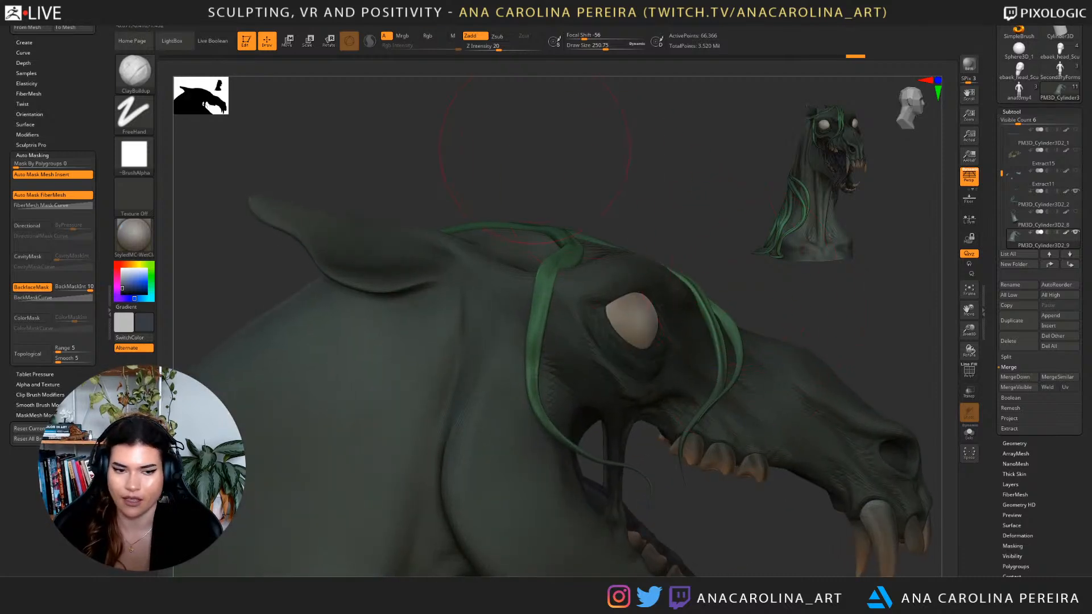
# Start hollowing out the inner ear with the ClayBuildup brush at draw size about 74.
pyautogui.moveTo(395, 215); pyautogui.dragTo(509, 188)
pyautogui.moveTo(459, 244)
pyautogui.mouseDown()
pyautogui.moveTo(645, 157)
pyautogui.moveTo(608, 162)
pyautogui.moveTo(632, 151)
pyautogui.moveTo(581, 185)
pyautogui.mouseUp()
pyautogui.press('b')
pyautogui.press('c')
pyautogui.press('b')
pyautogui.press('s')
pyautogui.moveTo(633, 304)
pyautogui.keyDown('alt'); pyautogui.mouseDown()
pyautogui.moveTo(617, 290)
pyautogui.moveTo(603, 307)
pyautogui.moveTo(586, 298)
pyautogui.mouseUp(); pyautogui.keyUp('alt')
pyautogui.press('s')
pyautogui.moveTo(637, 185); pyautogui.dragTo(660, 181)
pyautogui.moveTo(702, 248)
pyautogui.keyDown('alt'); pyautogui.mouseDown()
pyautogui.moveTo(666, 267)
pyautogui.moveTo(691, 259)
pyautogui.mouseUp(); pyautogui.keyUp('alt')
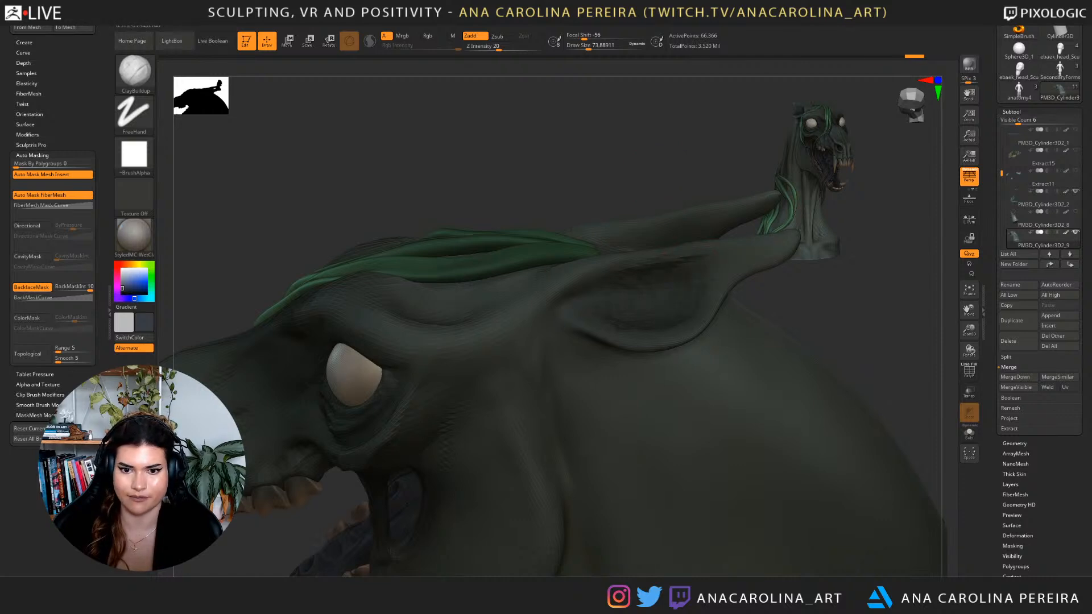
# Undo the last three strokes and carve the inner ear cavity with the ClayBuildup brush at draw size about 46.
pyautogui.hotkey('ctrl', 'z')
pyautogui.hotkey('ctrl', 'z')
pyautogui.hotkey('ctrl', 'z')
pyautogui.press('space')
pyautogui.moveTo(593, 256); pyautogui.dragTo(546, 259)
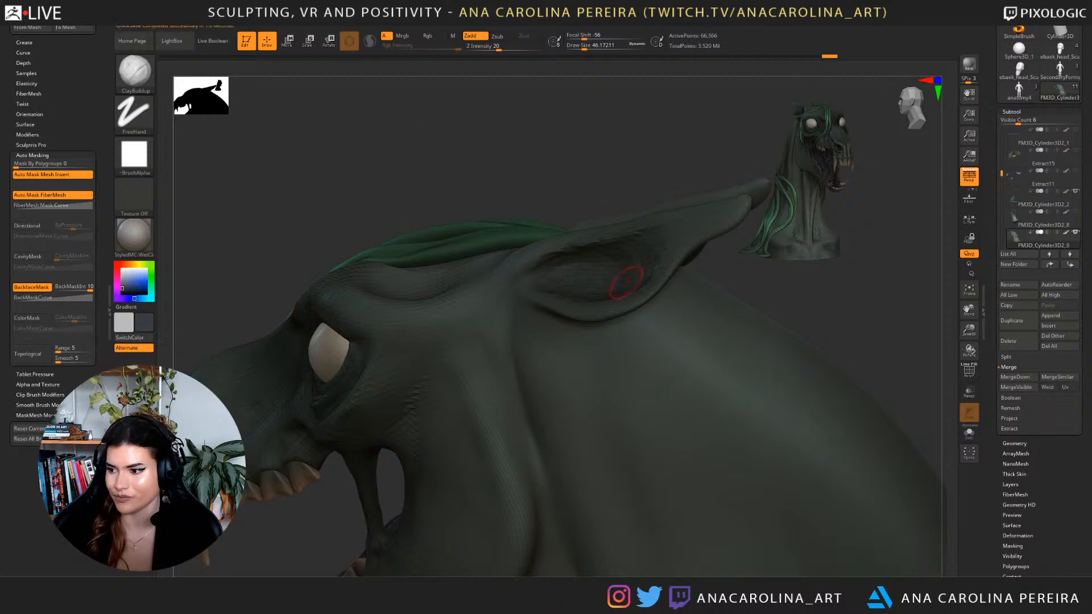
pyautogui.moveTo(619, 196); pyautogui.dragTo(630, 213)
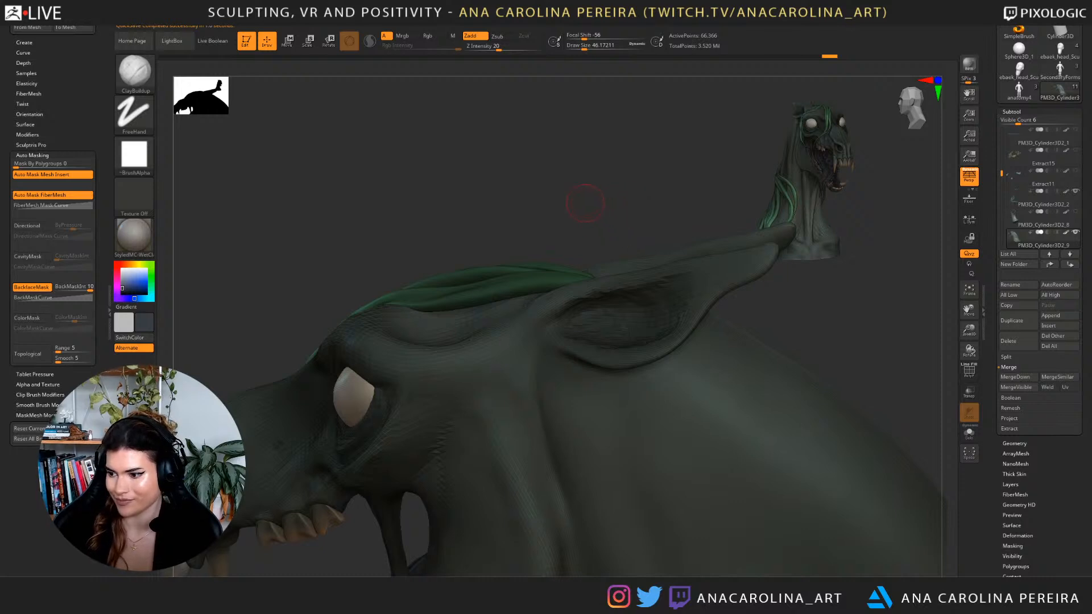
pyautogui.moveTo(626, 190)
pyautogui.mouseDown()
pyautogui.moveTo(614, 204)
pyautogui.moveTo(627, 180)
pyautogui.moveTo(617, 206)
pyautogui.moveTo(606, 192)
pyautogui.moveTo(630, 173)
pyautogui.moveTo(636, 254)
pyautogui.mouseUp()
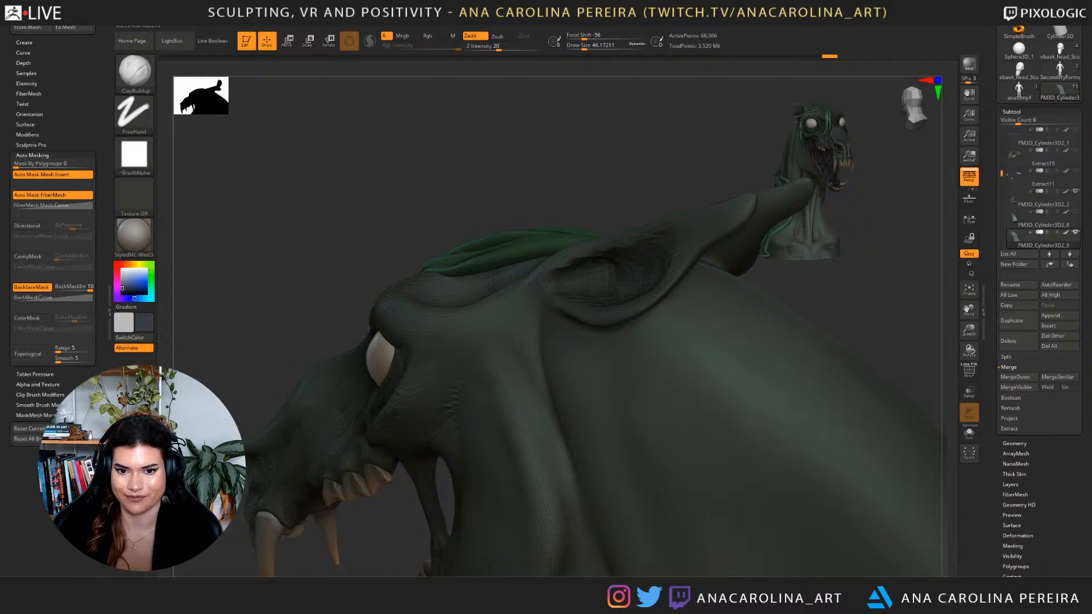
# Deepen the ear cavity with the ClayBuildup brush at draw size about 59 and smooth its rim toward the tip.
pyautogui.press('space')
pyautogui.press('space')
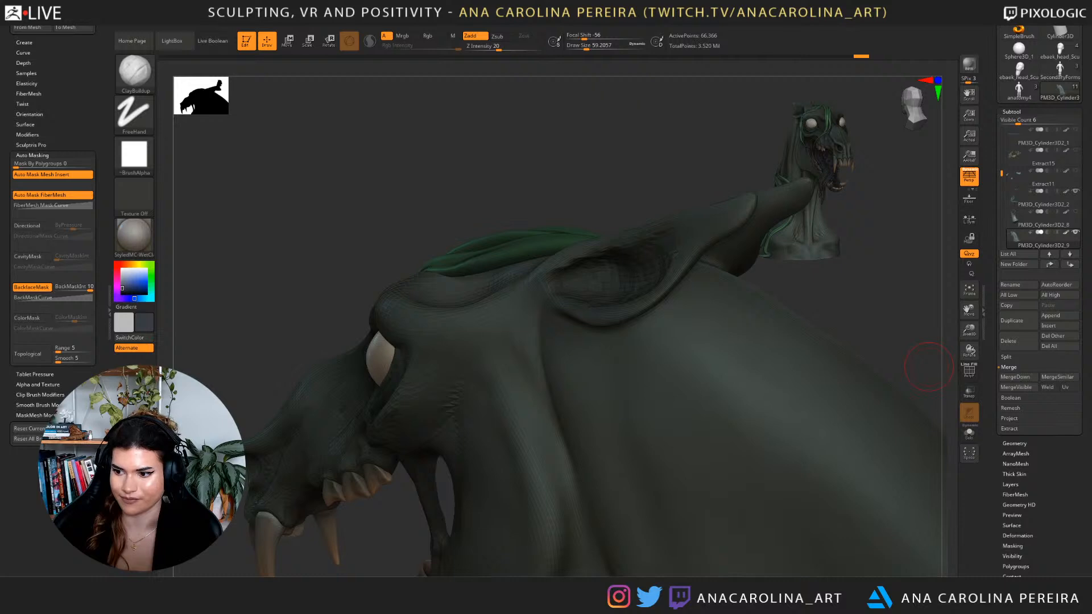
pyautogui.moveTo(930, 367); pyautogui.dragTo(946, 365)
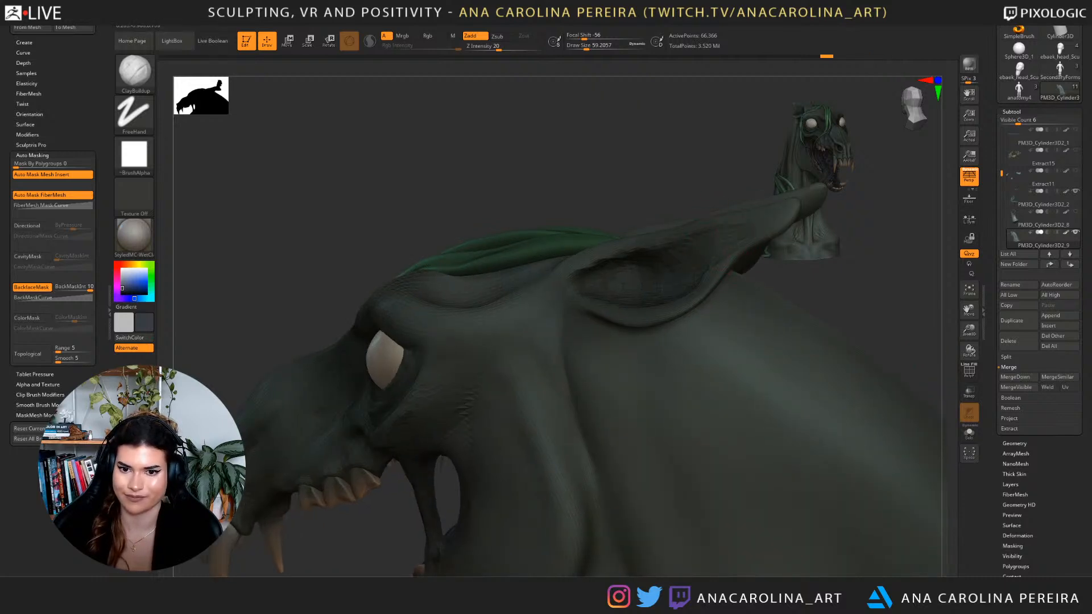
pyautogui.keyDown('shift'); pyautogui.moveTo(805, 228); pyautogui.dragTo(791, 211); pyautogui.keyUp('shift')
pyautogui.press('space')
pyautogui.moveTo(795, 214); pyautogui.dragTo(784, 217)
pyautogui.hotkey('ctrl', 'shift', 'z')
pyautogui.keyDown('alt'); pyautogui.moveTo(853, 308); pyautogui.dragTo(848, 227); pyautogui.keyUp('alt')
pyautogui.moveTo(654, 244)
pyautogui.mouseDown()
pyautogui.moveTo(860, 250)
pyautogui.moveTo(839, 253)
pyautogui.moveTo(825, 211)
pyautogui.mouseUp()
pyautogui.keyDown('alt'); pyautogui.moveTo(825, 285); pyautogui.dragTo(813, 347); pyautogui.keyUp('alt')
pyautogui.keyDown('alt'); pyautogui.moveTo(719, 219); pyautogui.dragTo(734, 307); pyautogui.keyUp('alt')
# Shape the inner ear opening near the forehead with the ClayBuildup brush at draw sizes about 80 and 71, smoothing its inner corner.
pyautogui.press('space')
pyautogui.moveTo(610, 202); pyautogui.dragTo(620, 202)
pyautogui.keyDown('alt'); pyautogui.moveTo(862, 86); pyautogui.dragTo(923, 336); pyautogui.keyUp('alt')
pyautogui.moveTo(580, 227); pyautogui.dragTo(711, 245)
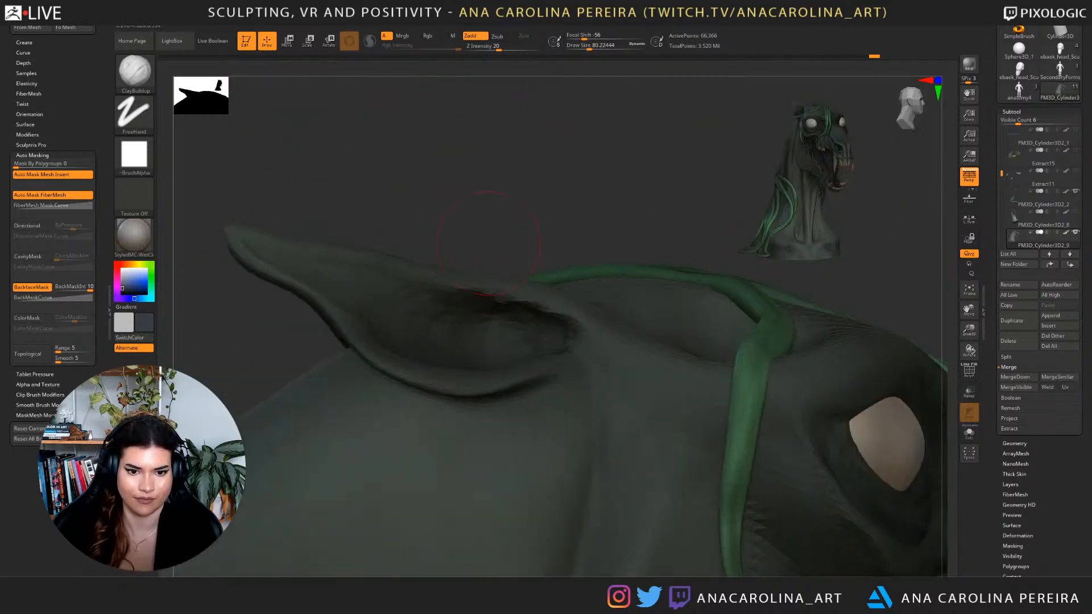
pyautogui.keyDown('shift'); pyautogui.moveTo(549, 326); pyautogui.dragTo(554, 338); pyautogui.keyUp('shift')
pyautogui.moveTo(569, 228); pyautogui.dragTo(541, 227)
pyautogui.press('space')
pyautogui.moveTo(538, 278); pyautogui.dragTo(537, 278)
pyautogui.keyDown('shift'); pyautogui.moveTo(546, 336); pyautogui.dragTo(555, 346); pyautogui.keyUp('shift')
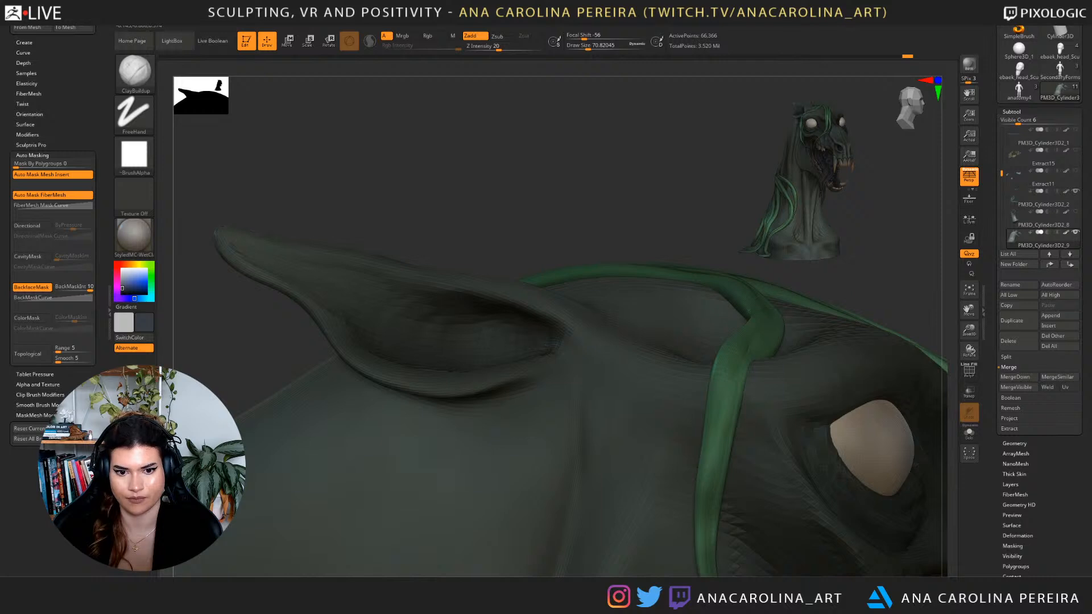
# Smooth the back of the ear and refine the cavity's inner end, enlarging the ClayBuildup brush to draw size about 104.
pyautogui.moveTo(399, 171)
pyautogui.mouseDown()
pyautogui.moveTo(557, 177)
pyautogui.moveTo(438, 173)
pyautogui.moveTo(529, 193)
pyautogui.mouseUp()
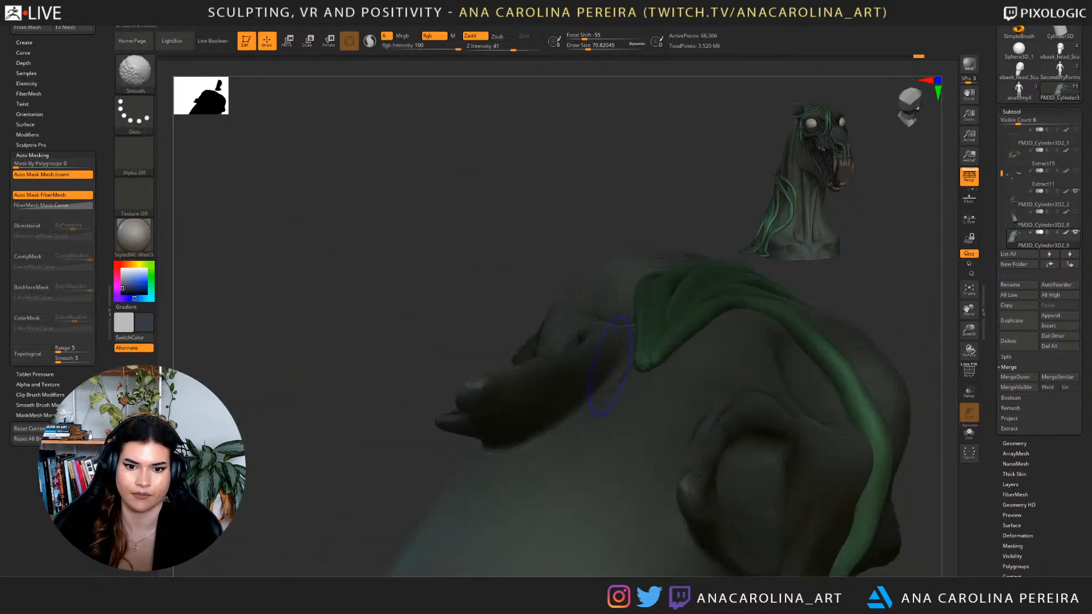
pyautogui.moveTo(700, 204)
pyautogui.mouseDown()
pyautogui.moveTo(586, 233)
pyautogui.moveTo(613, 243)
pyautogui.mouseUp()
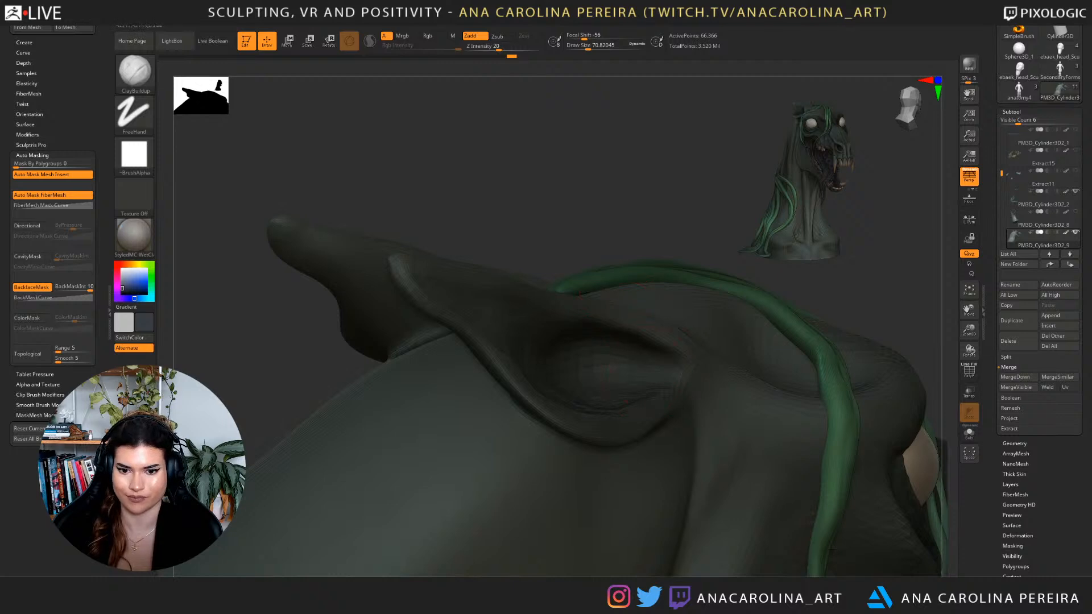
pyautogui.moveTo(668, 373); pyautogui.dragTo(651, 366)
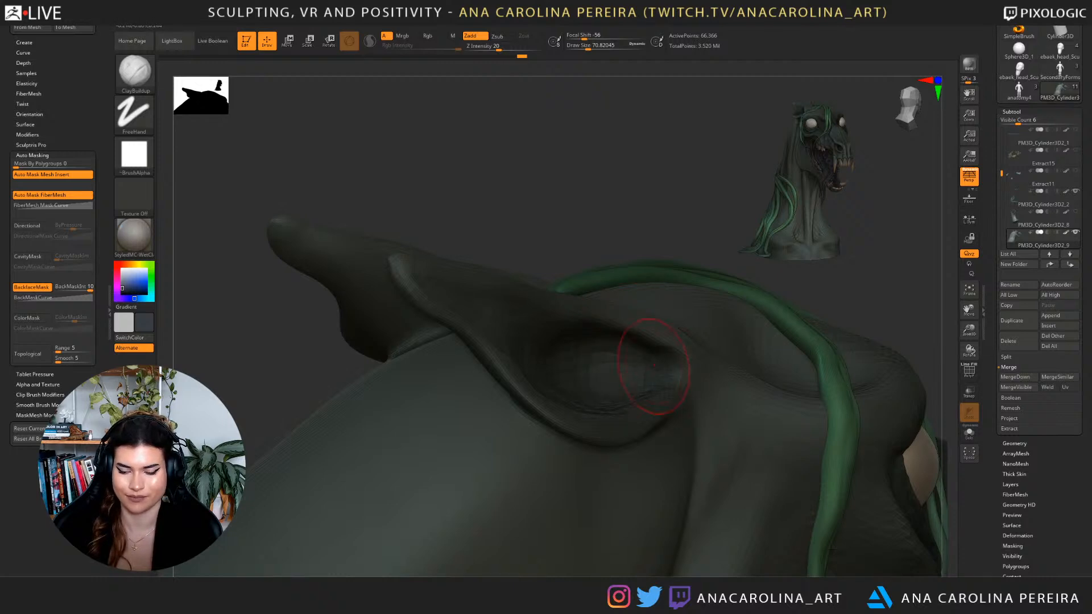
pyautogui.keyDown('alt'); pyautogui.moveTo(651, 366); pyautogui.dragTo(607, 326, button='right'); pyautogui.keyUp('alt')
pyautogui.press('space')
pyautogui.click(640, 316)
pyautogui.moveTo(630, 342)
pyautogui.mouseDown()
pyautogui.moveTo(643, 316)
pyautogui.moveTo(652, 353)
pyautogui.moveTo(619, 375)
pyautogui.moveTo(613, 310)
pyautogui.mouseUp()
pyautogui.press(']')
pyautogui.press('space')
pyautogui.click(635, 399)
pyautogui.moveTo(670, 251)
pyautogui.mouseDown(button='right')
pyautogui.moveTo(626, 281)
pyautogui.moveTo(664, 140)
pyautogui.mouseUp(button='right')
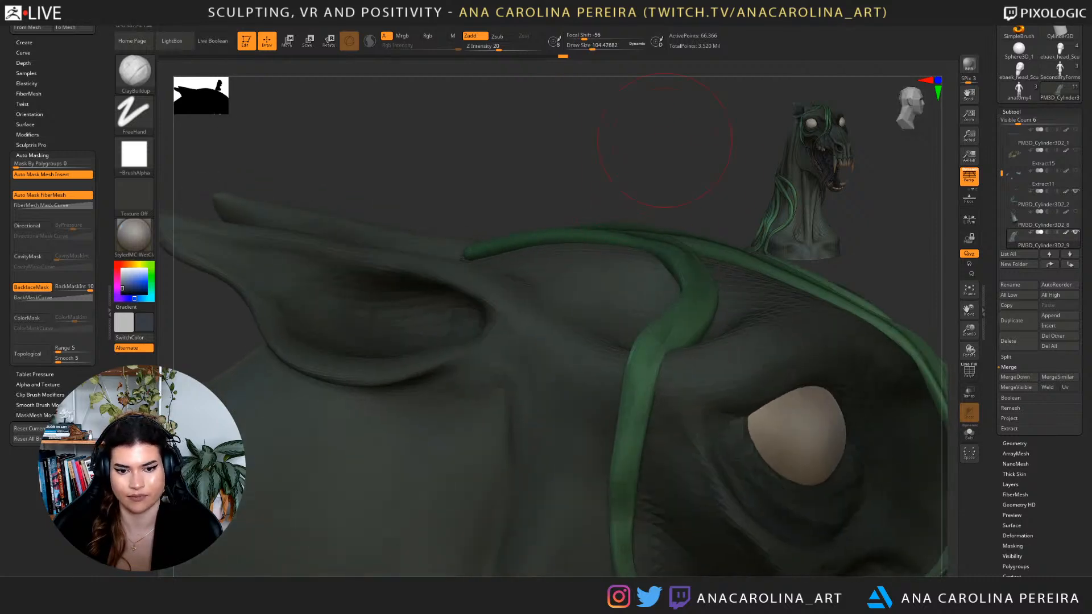
# Raise the head mesh one subdivision level and shape the area around the ear's base with ClayBuildup at draw size about 87.
pyautogui.moveTo(518, 428); pyautogui.dragTo(519, 472)
pyautogui.moveTo(592, 120)
pyautogui.keyDown('ctrl'); pyautogui.mouseDown(button='right')
pyautogui.moveTo(613, 319)
pyautogui.moveTo(598, 156)
pyautogui.moveTo(495, 165)
pyautogui.moveTo(604, 159)
pyautogui.moveTo(612, 398)
pyautogui.moveTo(648, 151)
pyautogui.moveTo(555, 159)
pyautogui.mouseUp(button='right'); pyautogui.keyUp('ctrl')
pyautogui.hotkey('ctrl', 'd')
pyautogui.moveTo(736, 519); pyautogui.dragTo(809, 561)
pyautogui.keyDown('alt'); pyautogui.moveTo(667, 74); pyautogui.dragTo(628, 250); pyautogui.keyUp('alt')
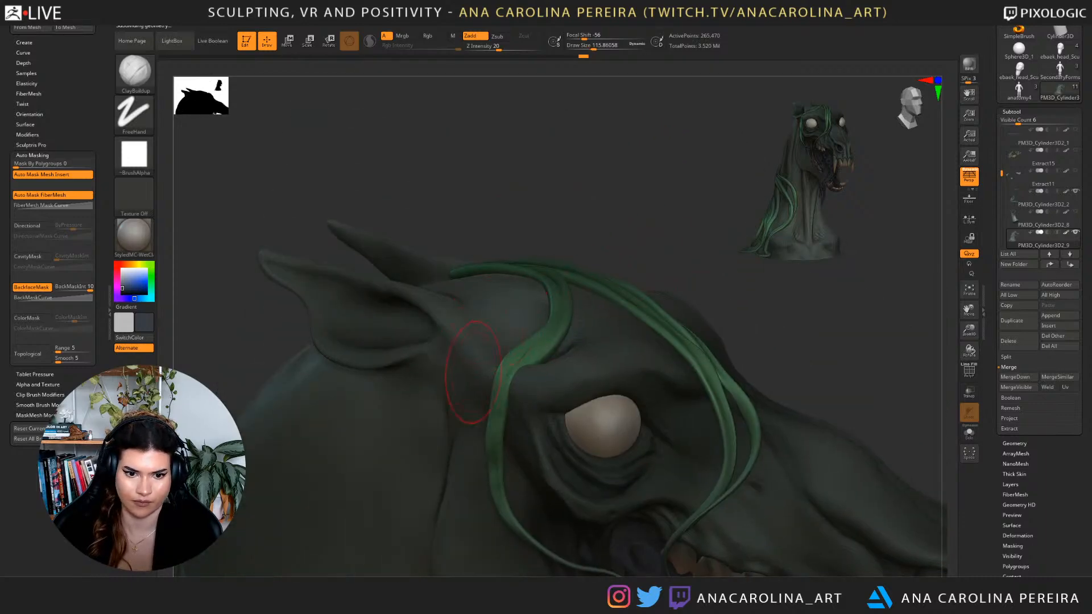
pyautogui.press('space')
pyautogui.press('space')
pyautogui.moveTo(472, 350); pyautogui.dragTo(460, 331)
pyautogui.moveTo(484, 170); pyautogui.dragTo(432, 378)
pyautogui.hotkey('ctrl', 'shift', 'z')
pyautogui.hotkey('ctrl', 'shift', 'z')
pyautogui.hotkey('ctrl', 'shift', 'z')
pyautogui.moveTo(441, 397); pyautogui.dragTo(507, 329, button='right')
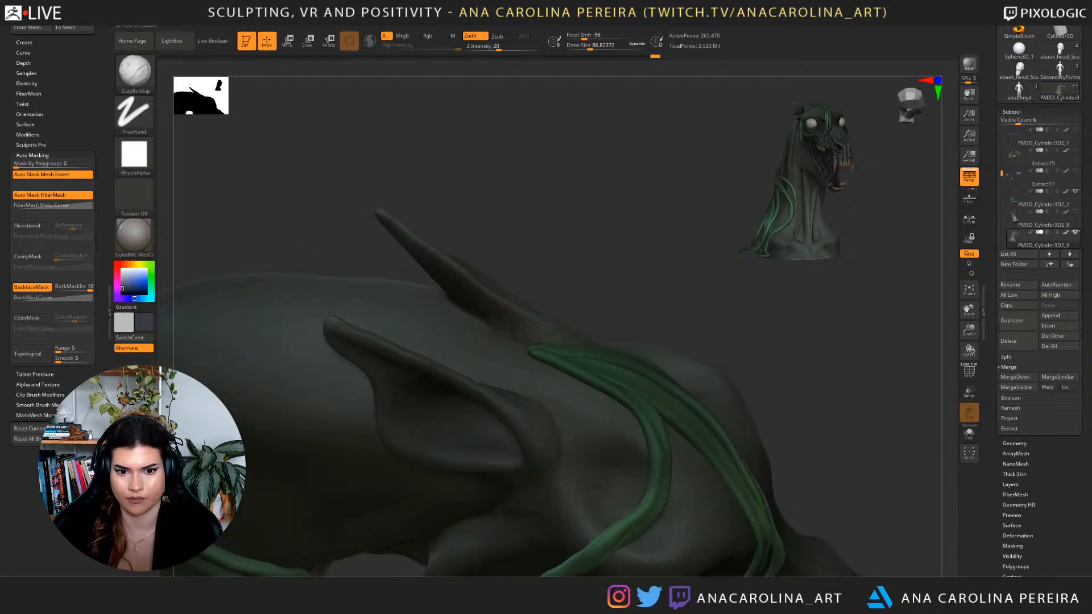
# Build up a small fold beneath the ear's base with ClayBuildup at draw size about 49 and smooth it.
pyautogui.keyDown('shift'); pyautogui.moveTo(524, 317); pyautogui.dragTo(515, 325); pyautogui.keyUp('shift')
pyautogui.moveTo(521, 321); pyautogui.dragTo(620, 230, button='right')
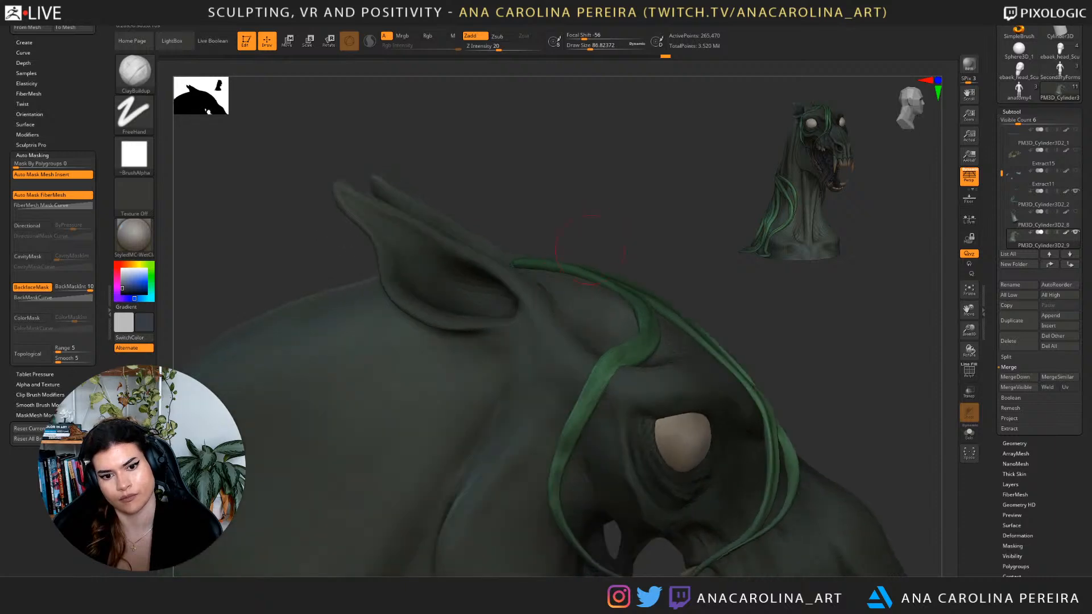
pyautogui.press('s')
pyautogui.moveTo(509, 329); pyautogui.dragTo(497, 329)
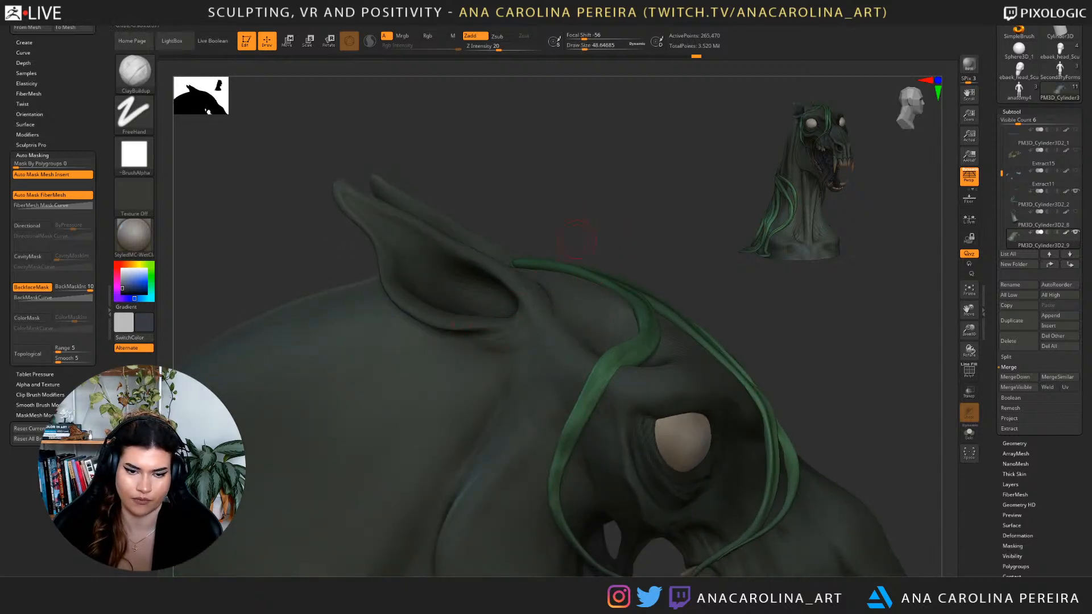
pyautogui.moveTo(552, 278); pyautogui.dragTo(538, 268, button='right')
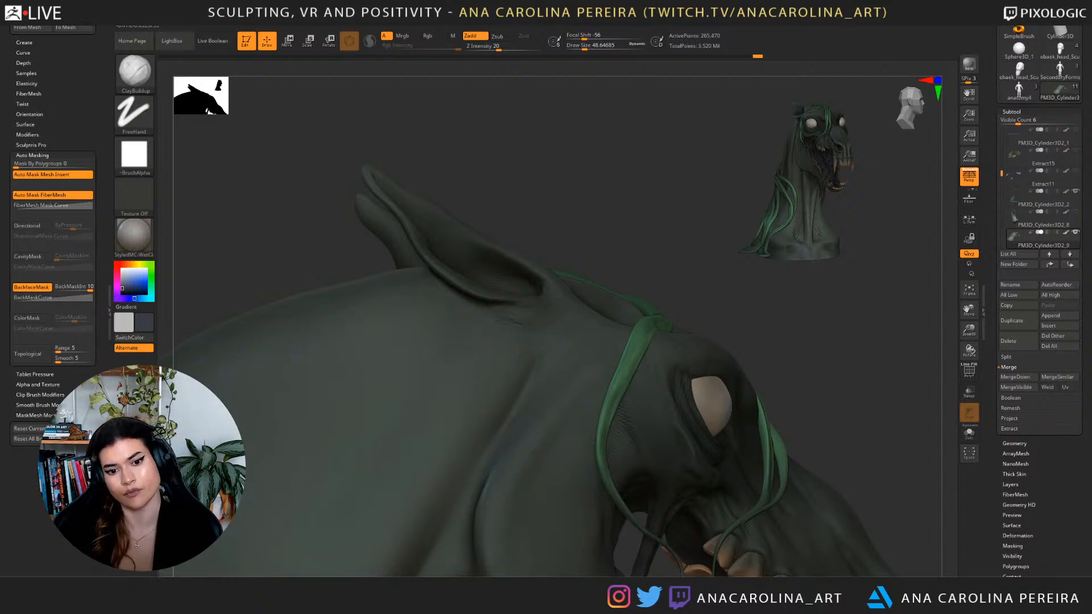
pyautogui.press('shift')
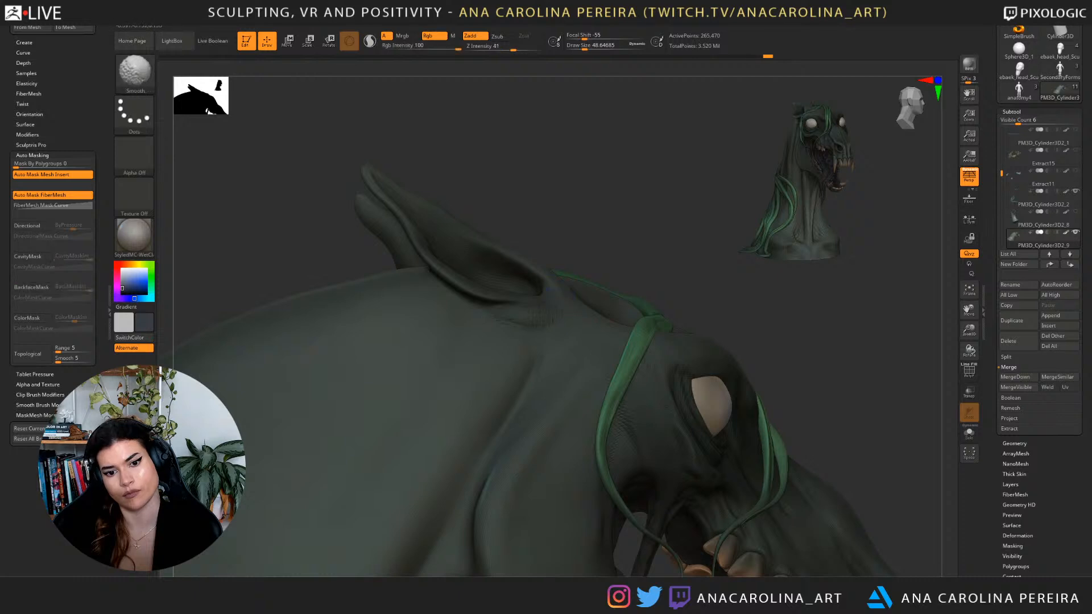
pyautogui.moveTo(609, 215)
pyautogui.mouseDown()
pyautogui.moveTo(557, 275)
pyautogui.moveTo(593, 195)
pyautogui.moveTo(631, 170)
pyautogui.moveTo(588, 215)
pyautogui.moveTo(617, 251)
pyautogui.moveTo(560, 196)
pyautogui.moveTo(526, 301)
pyautogui.moveTo(540, 318)
pyautogui.mouseUp()
pyautogui.press('shift')
# Carve skin creases beneath the ear's base with the DamStandard brush at draw size about 94 and set its Z Intensity to 21.
pyautogui.press('b')
pyautogui.click(550, 275)
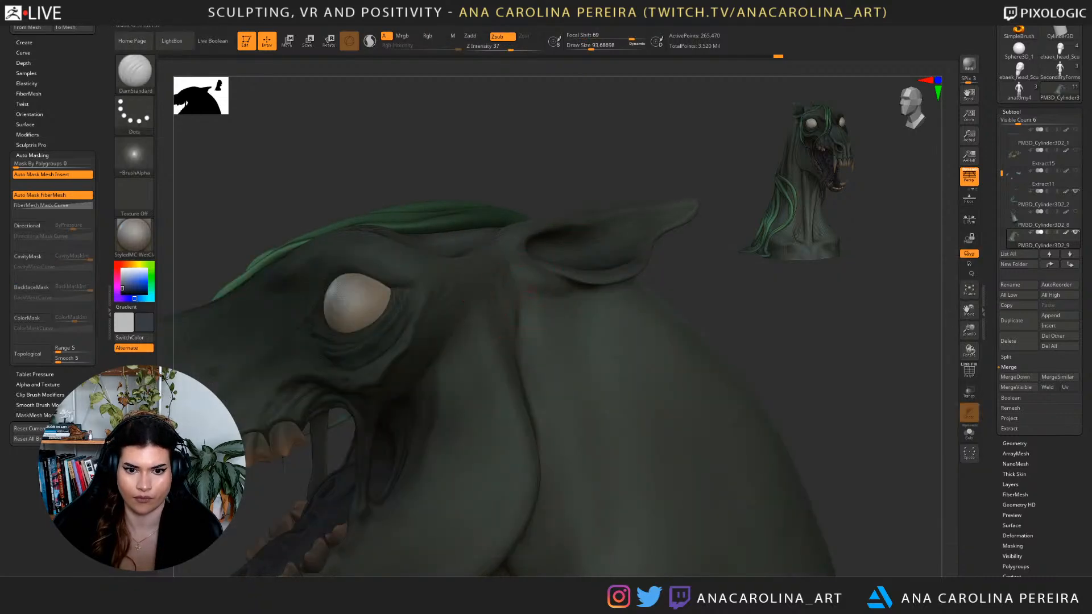
pyautogui.moveTo(544, 291)
pyautogui.mouseDown()
pyautogui.moveTo(543, 321)
pyautogui.moveTo(517, 284)
pyautogui.mouseUp()
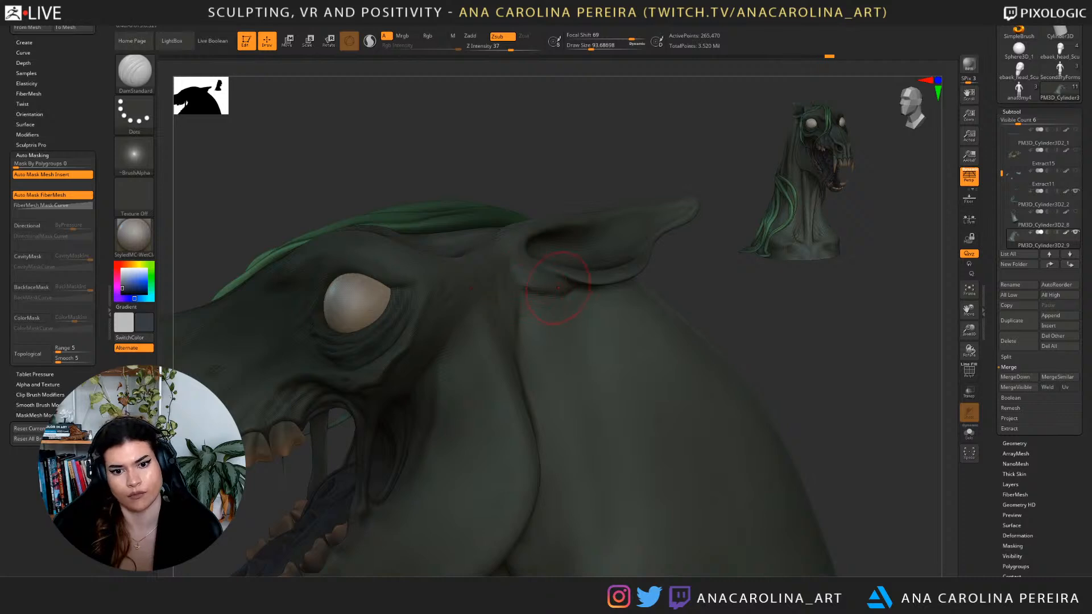
pyautogui.moveTo(598, 182)
pyautogui.keyDown('alt'); pyautogui.mouseDown()
pyautogui.moveTo(541, 143)
pyautogui.moveTo(580, 183)
pyautogui.moveTo(541, 244)
pyautogui.mouseUp(); pyautogui.keyUp('alt')
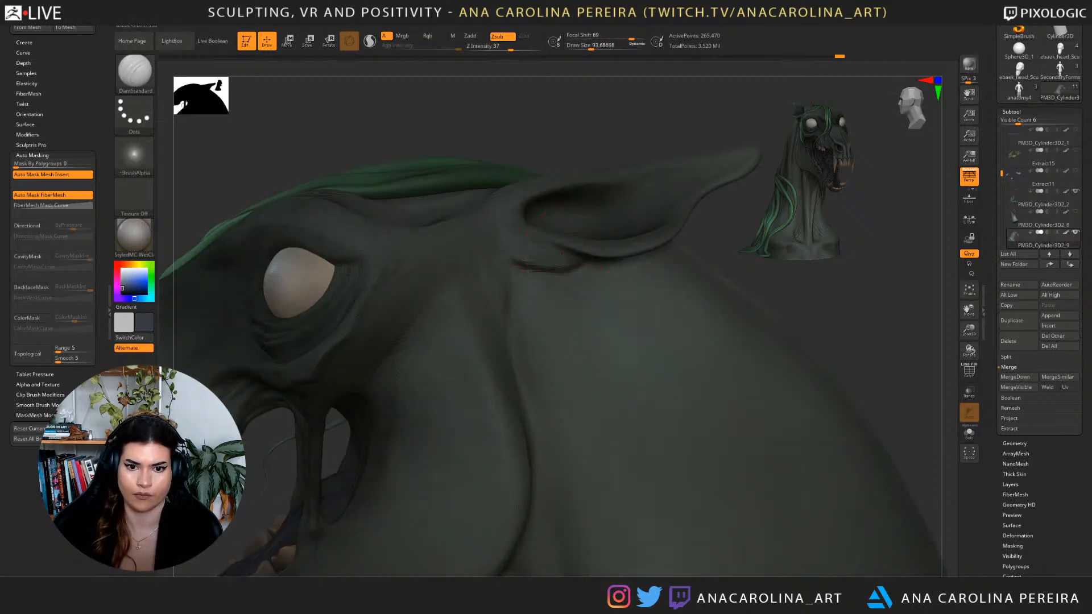
pyautogui.moveTo(455, 133); pyautogui.dragTo(603, 140)
pyautogui.moveTo(501, 128); pyautogui.dragTo(643, 139)
pyautogui.hotkey('ctrl', 'z')
pyautogui.keyDown('shift'); pyautogui.moveTo(563, 231); pyautogui.dragTo(580, 214); pyautogui.keyUp('shift')
pyautogui.moveTo(512, 131); pyautogui.dragTo(543, 136)
pyautogui.press('space')
pyautogui.moveTo(603, 180); pyautogui.dragTo(633, 123)
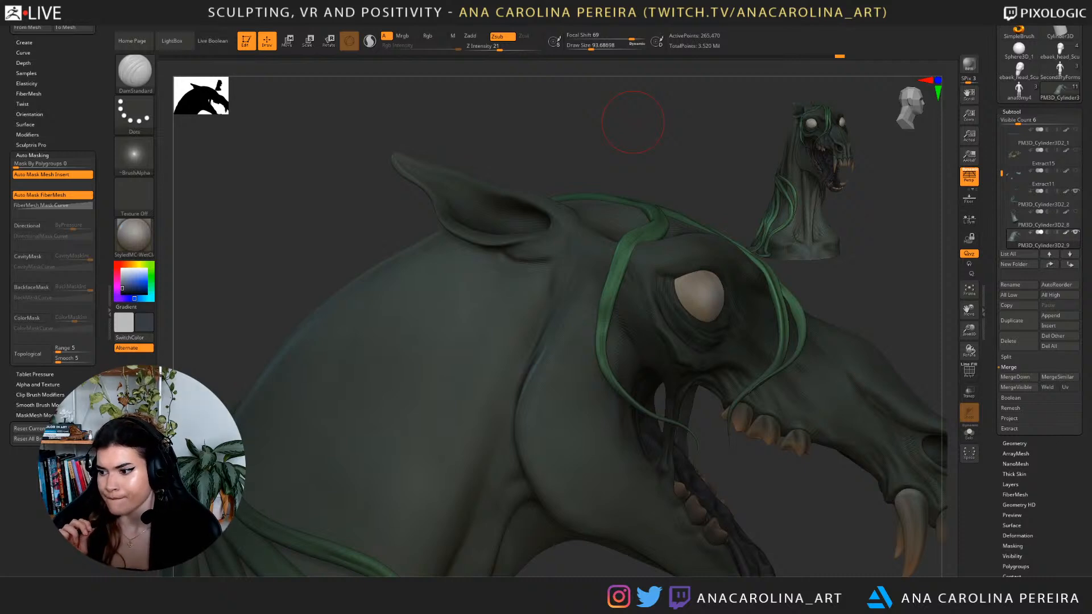
# Build up the skin fold under the ear's base with the ClayBuildup brush at draw size about 59.
pyautogui.moveTo(633, 123)
pyautogui.mouseDown()
pyautogui.moveTo(586, 143)
pyautogui.moveTo(603, 148)
pyautogui.mouseUp()
pyautogui.press('b')
pyautogui.press('c')
pyautogui.press('b')
pyautogui.moveTo(691, 168)
pyautogui.mouseDown()
pyautogui.moveTo(710, 170)
pyautogui.moveTo(711, 94)
pyautogui.moveTo(739, 171)
pyautogui.moveTo(738, 200)
pyautogui.mouseUp()
pyautogui.press('space')
pyautogui.press('space')
pyautogui.moveTo(543, 317)
pyautogui.mouseDown()
pyautogui.moveTo(533, 316)
pyautogui.moveTo(569, 316)
pyautogui.mouseUp()
pyautogui.press('space')
pyautogui.moveTo(568, 317)
pyautogui.mouseDown(button='right')
pyautogui.moveTo(563, 250)
pyautogui.moveTo(493, 263)
pyautogui.moveTo(690, 268)
pyautogui.moveTo(630, 183)
pyautogui.moveTo(651, 317)
pyautogui.mouseUp(button='right')
pyautogui.moveTo(609, 312)
pyautogui.mouseDown()
pyautogui.moveTo(579, 318)
pyautogui.moveTo(586, 290)
pyautogui.moveTo(609, 289)
pyautogui.moveTo(586, 319)
pyautogui.mouseUp()
pyautogui.press('space')
pyautogui.press('shift')
pyautogui.moveTo(586, 319)
pyautogui.mouseDown(button='right')
pyautogui.moveTo(476, 330)
pyautogui.moveTo(469, 307)
pyautogui.mouseUp(button='right')
pyautogui.press('space')
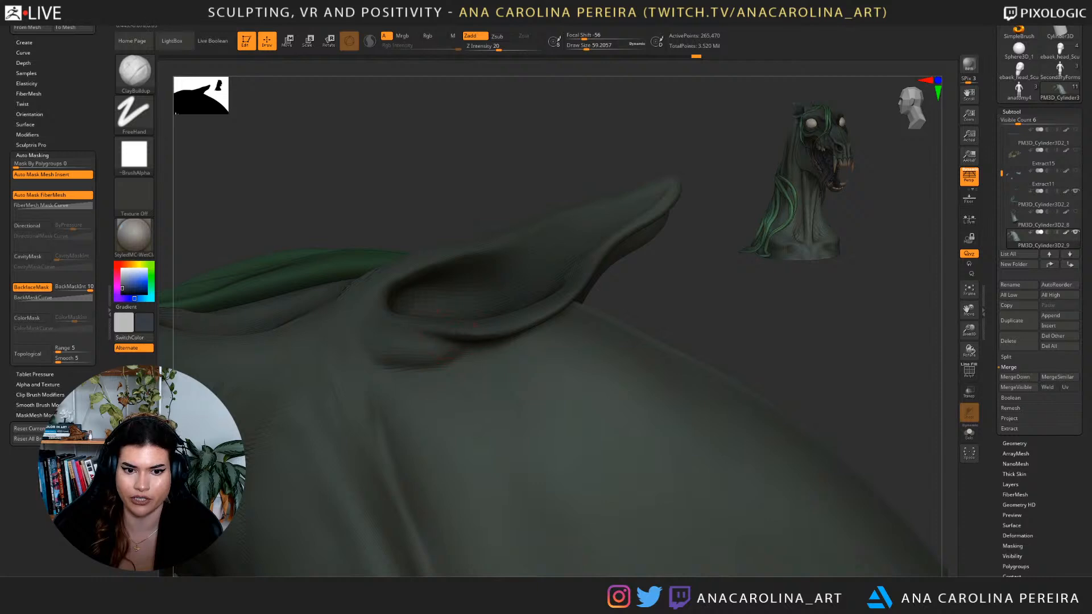
# Thicken the ear's lower outer rim toward the tip with the ClayBuildup brush and smooth the edge.
pyautogui.moveTo(561, 322); pyautogui.dragTo(556, 314)
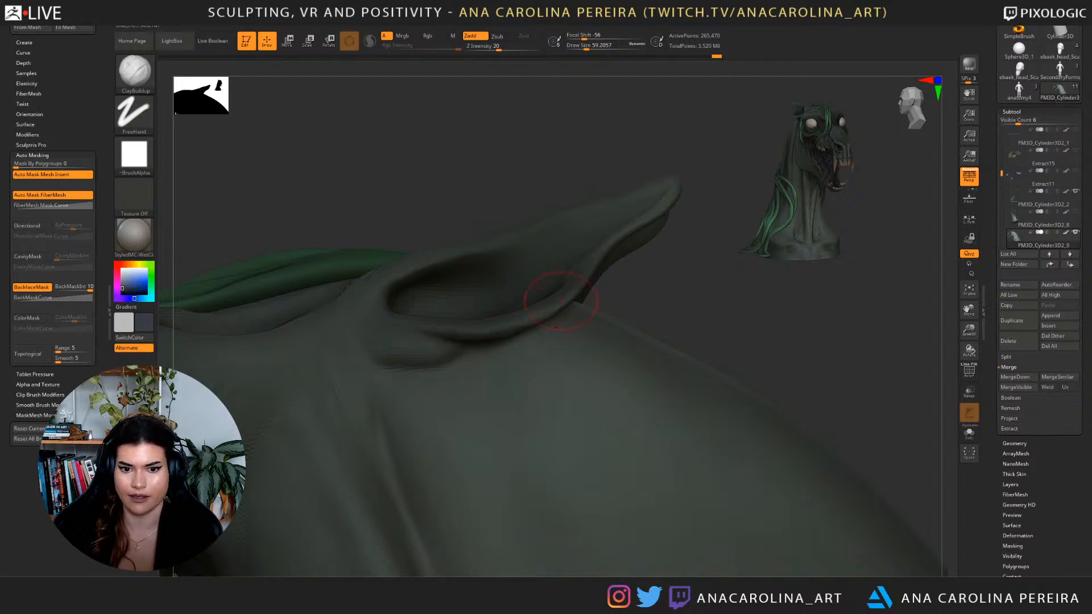
pyautogui.moveTo(571, 296); pyautogui.dragTo(600, 287, button='right')
pyautogui.moveTo(532, 293); pyautogui.dragTo(589, 243)
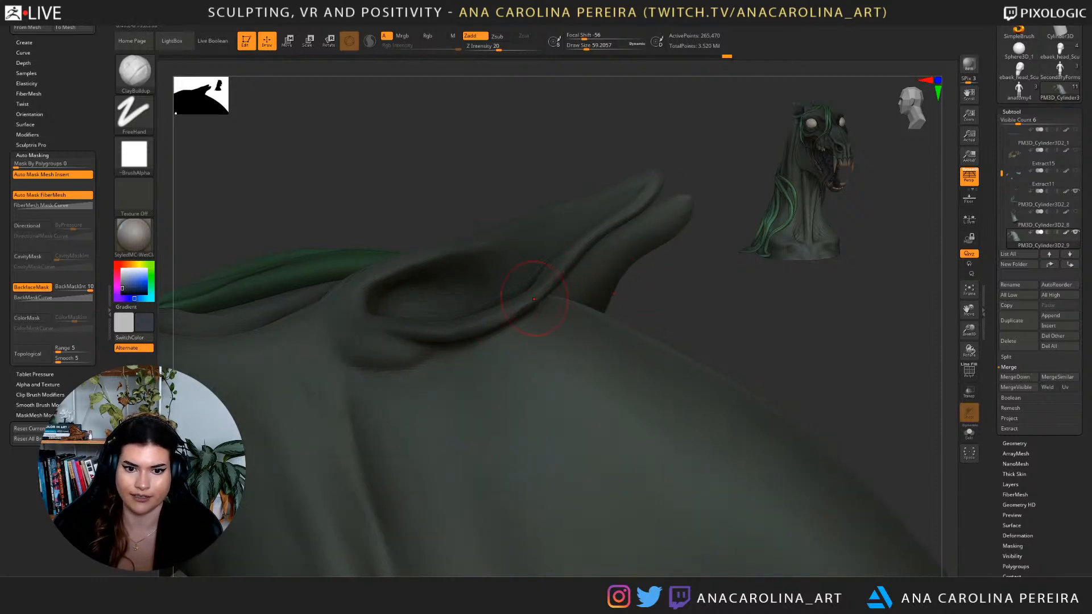
pyautogui.moveTo(560, 284); pyautogui.dragTo(599, 229)
pyautogui.moveTo(714, 262)
pyautogui.keyDown('ctrl'); pyautogui.mouseDown(button='right')
pyautogui.moveTo(631, 245)
pyautogui.moveTo(550, 272)
pyautogui.mouseUp(button='right'); pyautogui.keyUp('ctrl')
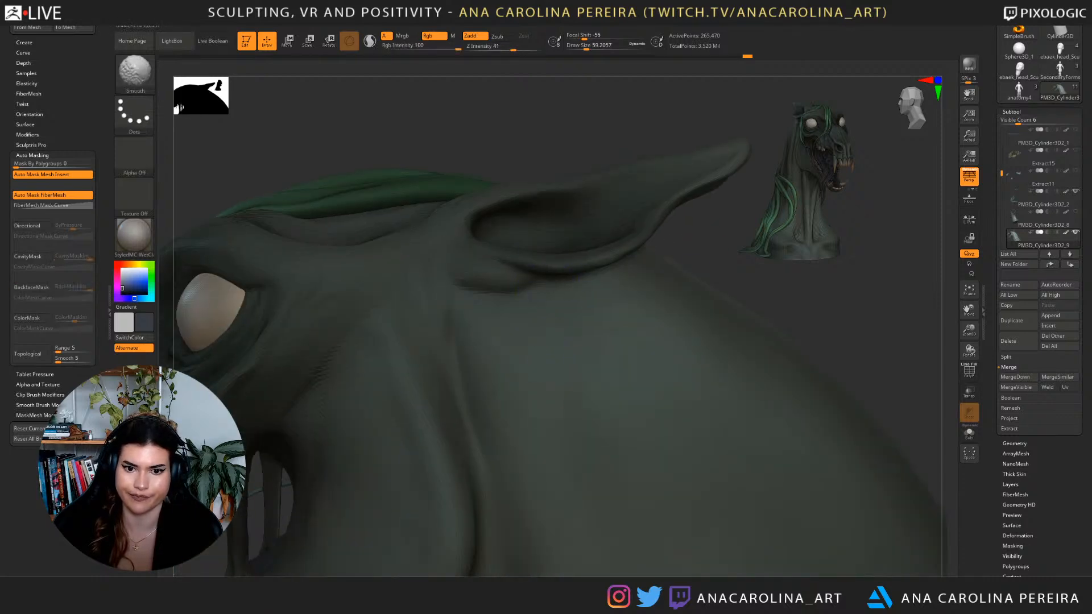
pyautogui.keyDown('shift'); pyautogui.moveTo(578, 256); pyautogui.dragTo(595, 248); pyautogui.keyUp('shift')
# Raise the head mesh one subdivision level and carve creases beside the ear's base with DamStandard, enlarging the draw size to about 90.
pyautogui.moveTo(731, 242)
pyautogui.mouseDown(button='right')
pyautogui.moveTo(768, 253)
pyautogui.moveTo(763, 210)
pyautogui.mouseUp(button='right')
pyautogui.moveTo(318, 227); pyautogui.dragTo(484, 393, button='right')
pyautogui.press('d')
pyautogui.moveTo(569, 215)
pyautogui.keyDown('alt'); pyautogui.mouseDown(button='right')
pyautogui.moveTo(631, 217)
pyautogui.moveTo(519, 224)
pyautogui.moveTo(490, 292)
pyautogui.mouseUp(button='right'); pyautogui.keyUp('alt')
pyautogui.press('b')
pyautogui.press('d')
pyautogui.press('s')
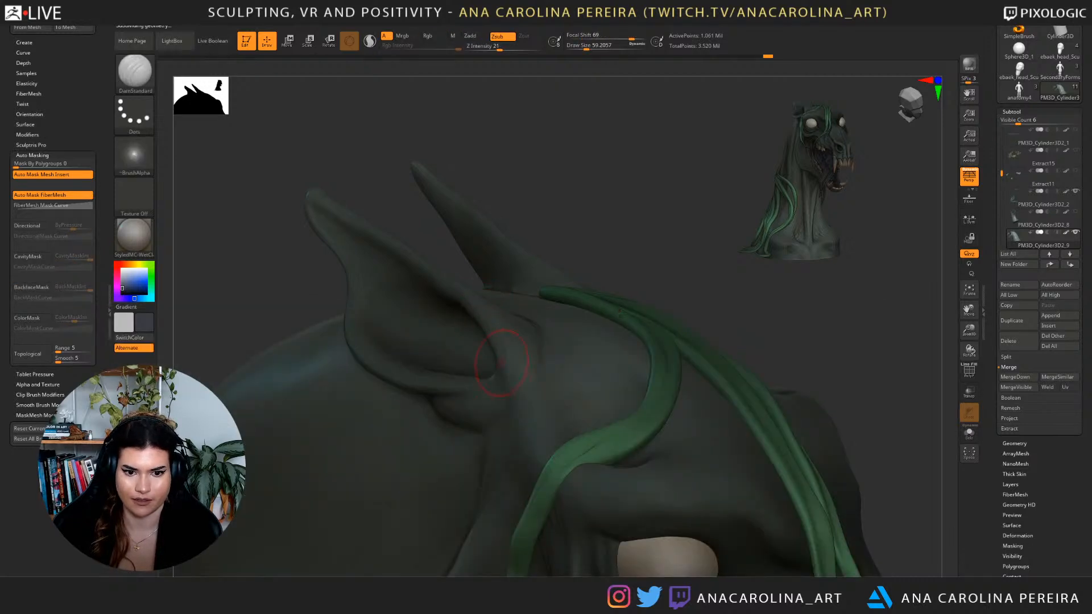
pyautogui.press('space')
pyautogui.click(509, 327)
pyautogui.keyDown('ctrl'); pyautogui.moveTo(512, 352); pyautogui.dragTo(512, 284, button='right'); pyautogui.keyUp('ctrl')
pyautogui.moveTo(512, 285)
pyautogui.mouseDown(button='right')
pyautogui.moveTo(535, 250)
pyautogui.moveTo(560, 244)
pyautogui.moveTo(561, 199)
pyautogui.moveTo(580, 251)
pyautogui.moveTo(575, 221)
pyautogui.moveTo(647, 305)
pyautogui.moveTo(654, 353)
pyautogui.mouseUp(button='right')
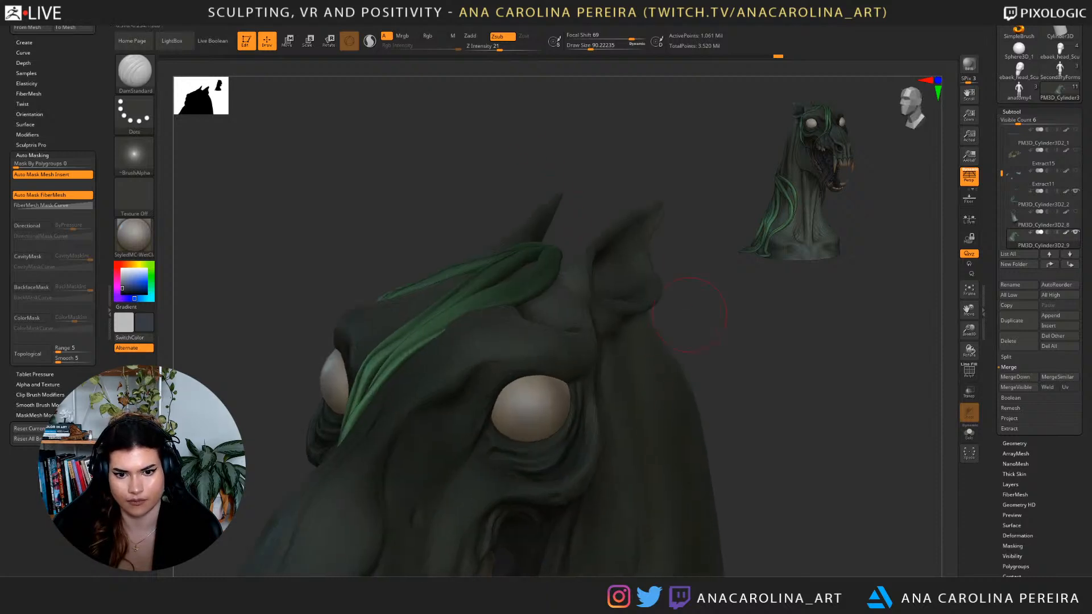
# Lower the head mesh one subdivision level and sharpen the ear's rim and the creases below it with the DamStandard brush.
pyautogui.press('shift')
pyautogui.hotkey('shift', 'd')
pyautogui.moveTo(623, 294); pyautogui.dragTo(593, 260, button='right')
pyautogui.moveTo(650, 236); pyautogui.dragTo(598, 260, button='right')
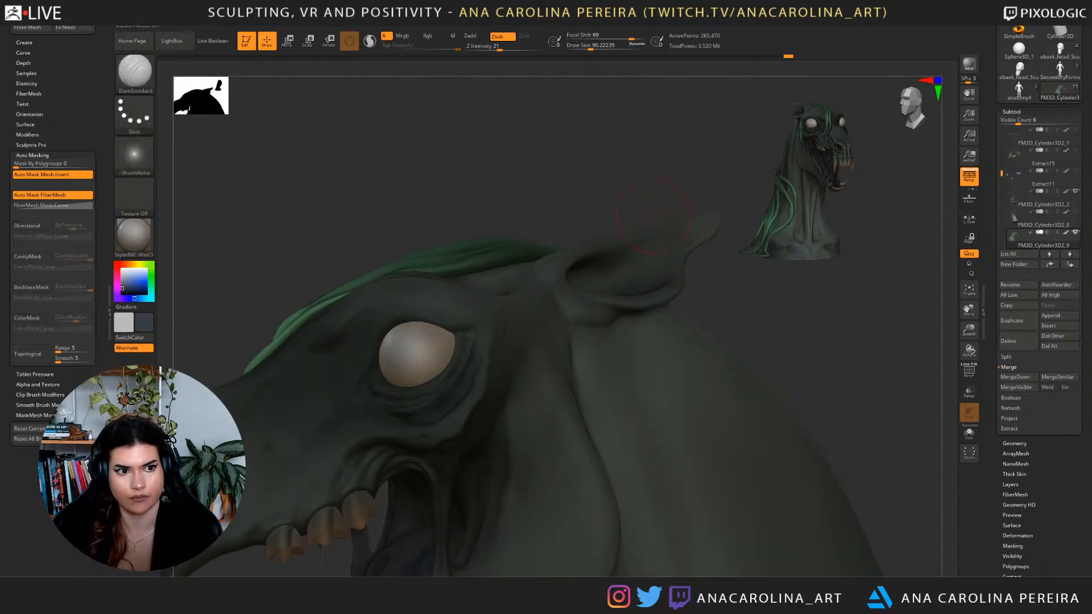
pyautogui.moveTo(671, 231); pyautogui.dragTo(698, 208)
pyautogui.moveTo(698, 208); pyautogui.dragTo(669, 170, button='right')
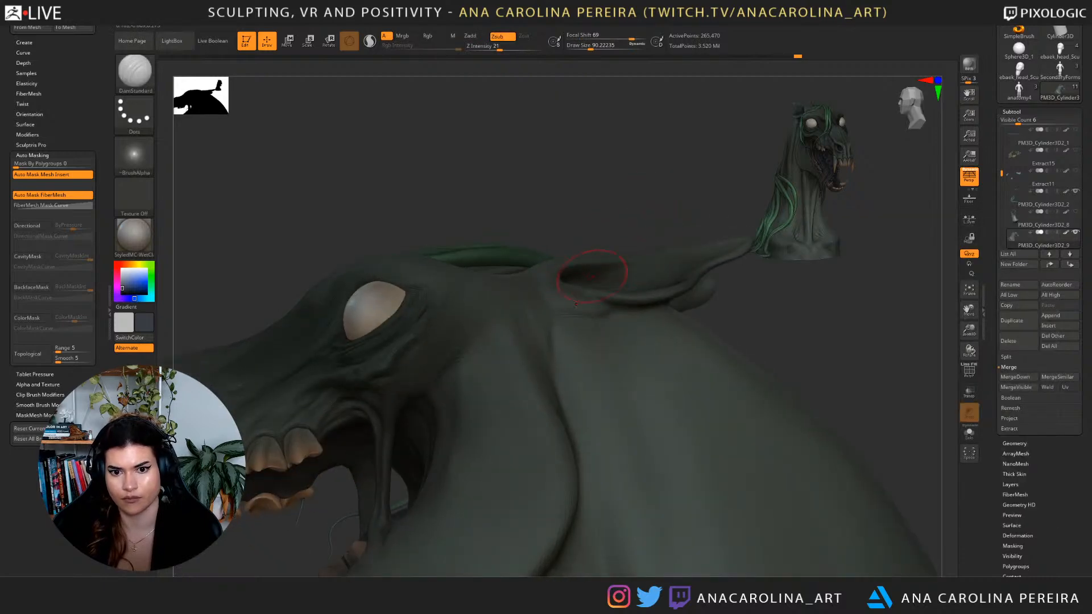
pyautogui.moveTo(649, 284); pyautogui.dragTo(619, 284, button='right')
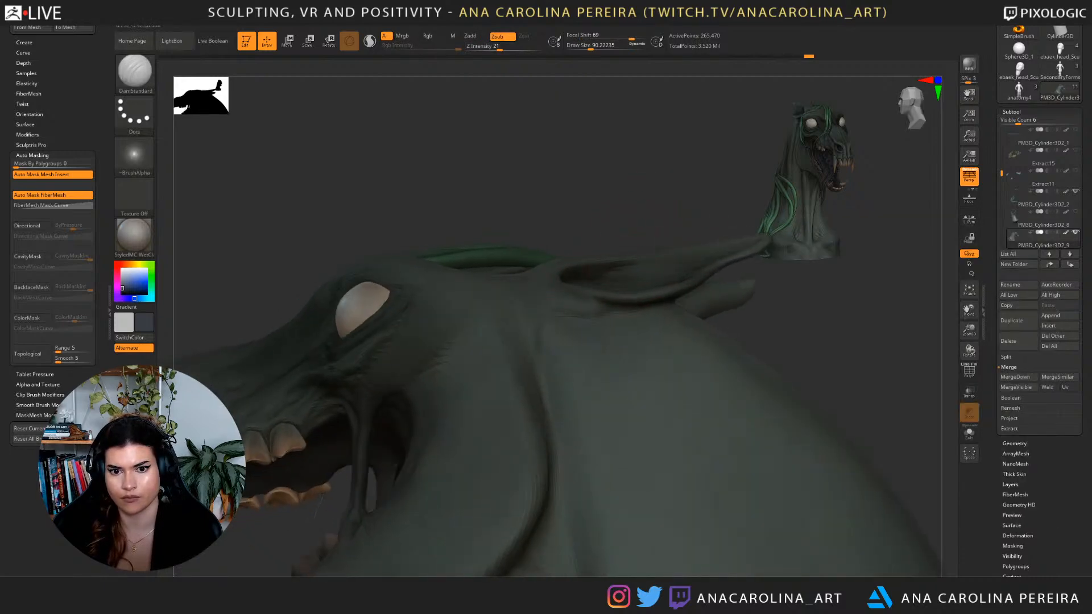
pyautogui.moveTo(594, 300); pyautogui.dragTo(585, 298)
pyautogui.moveTo(586, 298)
pyautogui.mouseDown(button='right')
pyautogui.moveTo(677, 304)
pyautogui.moveTo(671, 274)
pyautogui.moveTo(671, 298)
pyautogui.moveTo(697, 301)
pyautogui.moveTo(667, 282)
pyautogui.moveTo(670, 327)
pyautogui.moveTo(643, 227)
pyautogui.moveTo(720, 321)
pyautogui.mouseUp(button='right')
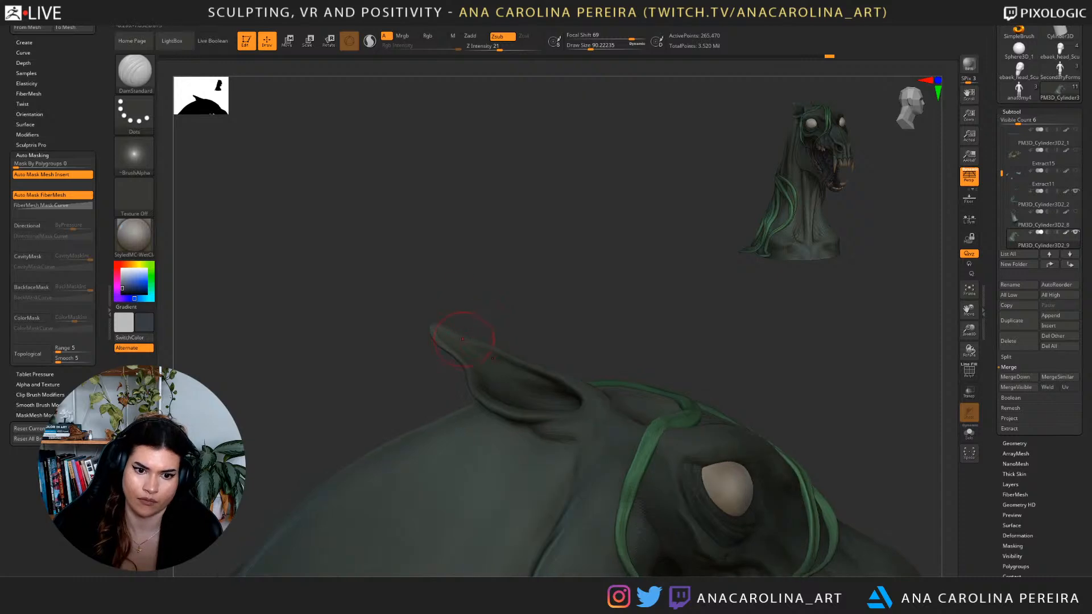
# Carve the inside of the ear along its lower rim with the DamStandard brush.
pyautogui.keyDown('ctrl'); pyautogui.moveTo(474, 307); pyautogui.dragTo(481, 329, button='right'); pyautogui.keyUp('ctrl')
pyautogui.keyDown('alt'); pyautogui.moveTo(483, 239); pyautogui.dragTo(557, 395, button='right'); pyautogui.keyUp('alt')
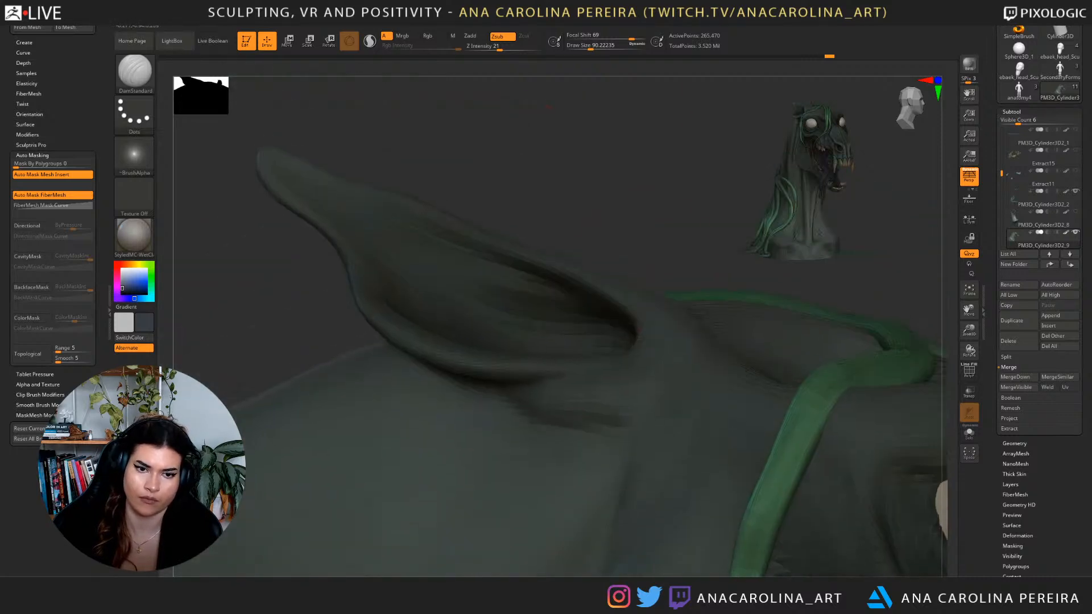
pyautogui.moveTo(663, 239); pyautogui.dragTo(646, 240, button='right')
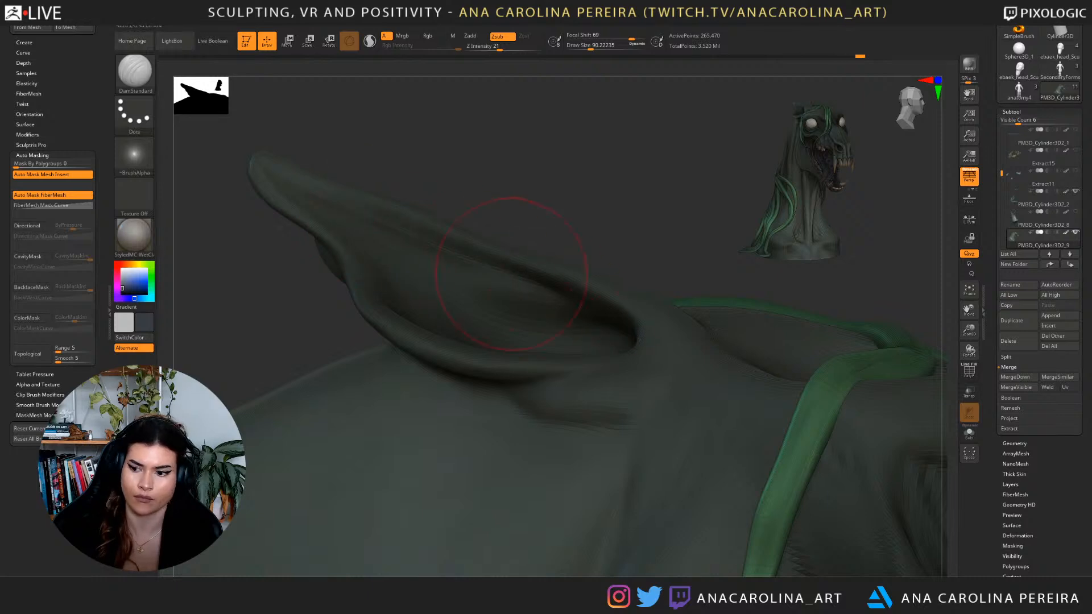
pyautogui.moveTo(638, 340)
pyautogui.mouseDown(button='right')
pyautogui.moveTo(618, 384)
pyautogui.moveTo(640, 398)
pyautogui.mouseUp(button='right')
pyautogui.moveTo(638, 319)
pyautogui.keyDown('alt'); pyautogui.mouseDown(button='right')
pyautogui.moveTo(687, 85)
pyautogui.moveTo(714, 136)
pyautogui.mouseUp(button='right'); pyautogui.keyUp('alt')
pyautogui.moveTo(512, 323)
pyautogui.mouseDown()
pyautogui.moveTo(593, 481)
pyautogui.moveTo(519, 444)
pyautogui.moveTo(410, 424)
pyautogui.moveTo(393, 384)
pyautogui.mouseUp()
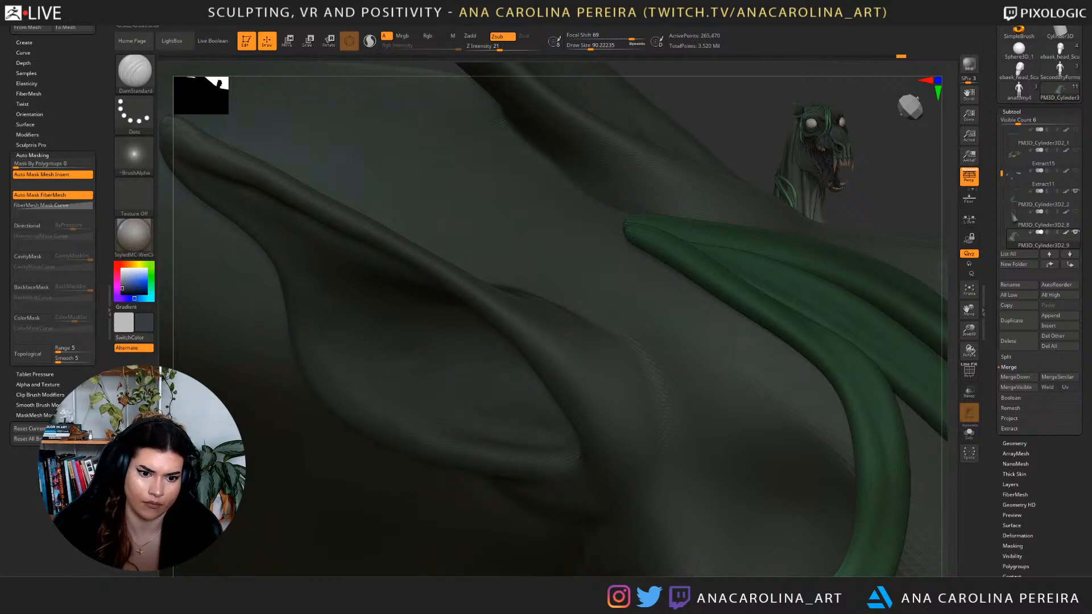
pyautogui.moveTo(477, 441); pyautogui.dragTo(398, 409)
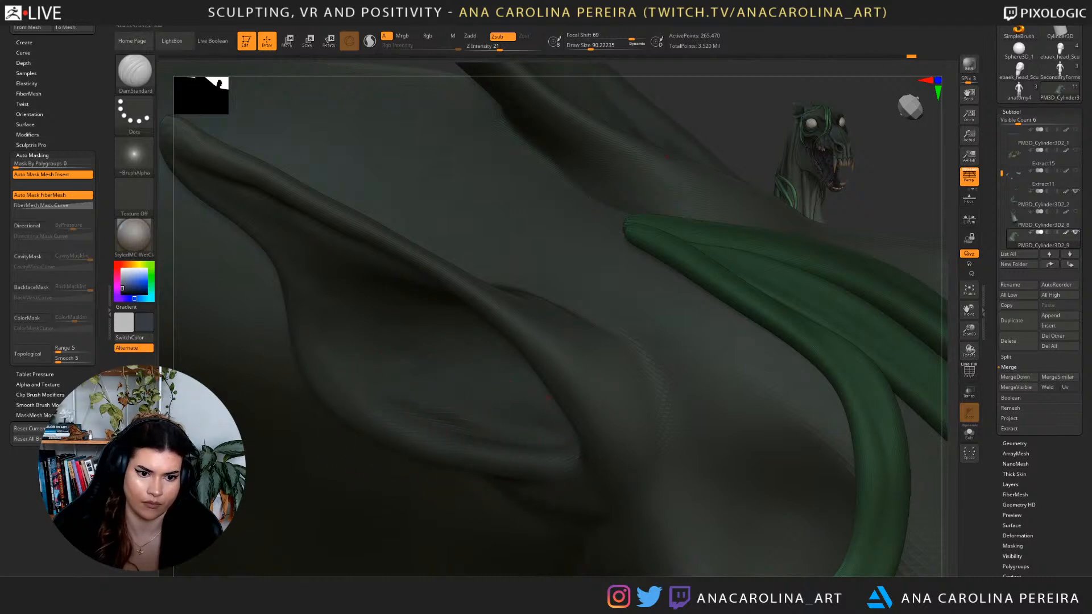
pyautogui.moveTo(548, 399); pyautogui.dragTo(405, 441)
pyautogui.moveTo(312, 287); pyautogui.dragTo(339, 345)
# Build up the inner ear beside the lower rim with the ClayBuildup brush at draw size about 37 and smooth it.
pyautogui.press('b')
pyautogui.press('c')
pyautogui.press('b')
pyautogui.press('space')
pyautogui.moveTo(414, 367)
pyautogui.mouseDown()
pyautogui.moveTo(398, 365)
pyautogui.moveTo(457, 420)
pyautogui.moveTo(393, 383)
pyautogui.mouseUp()
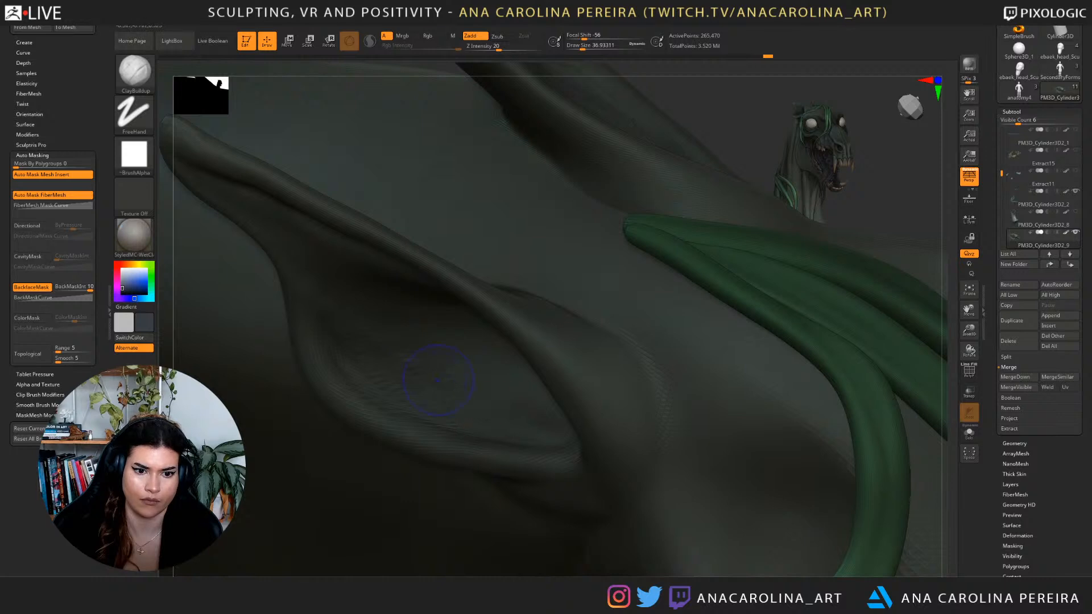
pyautogui.press('shift')
pyautogui.keyDown('ctrl'); pyautogui.moveTo(700, 146); pyautogui.dragTo(694, 195, button='right'); pyautogui.keyUp('ctrl')
pyautogui.moveTo(694, 195); pyautogui.dragTo(847, 472)
# Fill out the ear's rim with the ClayBuildup brush at draw size about 65 and smooth the surface.
pyautogui.keyDown('alt'); pyautogui.moveTo(630, 123); pyautogui.dragTo(685, 280); pyautogui.keyUp('alt')
pyautogui.press('space')
pyautogui.moveTo(440, 356); pyautogui.dragTo(449, 357)
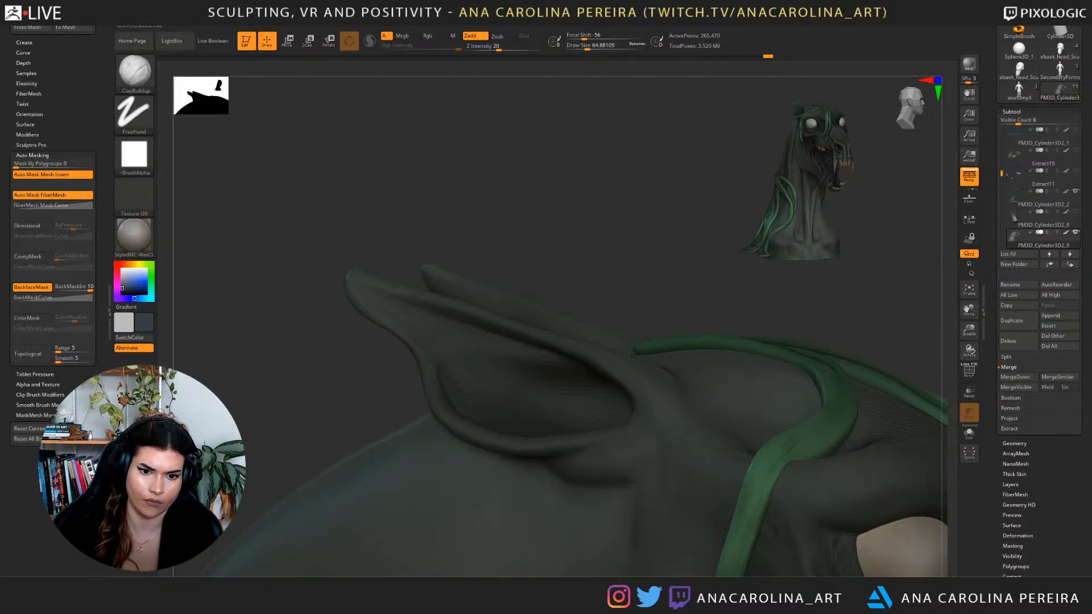
pyautogui.press('shift')
pyautogui.moveTo(515, 242)
pyautogui.mouseDown()
pyautogui.moveTo(455, 276)
pyautogui.moveTo(494, 240)
pyautogui.mouseUp()
# Refine the rim near the ear's tip with the ClayBuildup brush at draw size about 37 and smooth it.
pyautogui.press('space')
pyautogui.moveTo(450, 362); pyautogui.dragTo(435, 363)
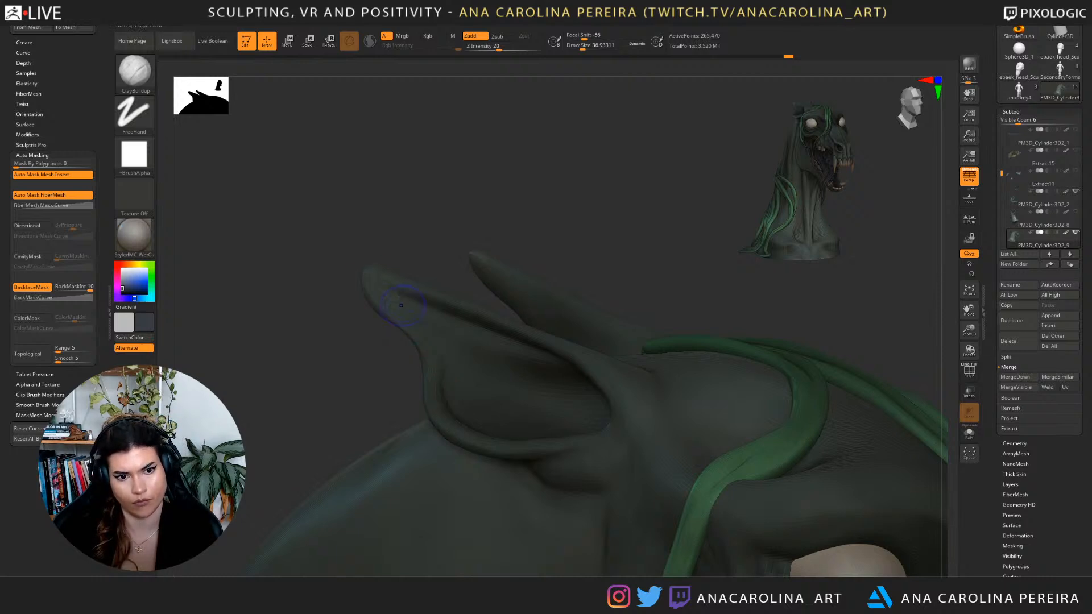
pyautogui.press('shift')
pyautogui.keyDown('alt'); pyautogui.moveTo(520, 226); pyautogui.dragTo(494, 113); pyautogui.keyUp('alt')
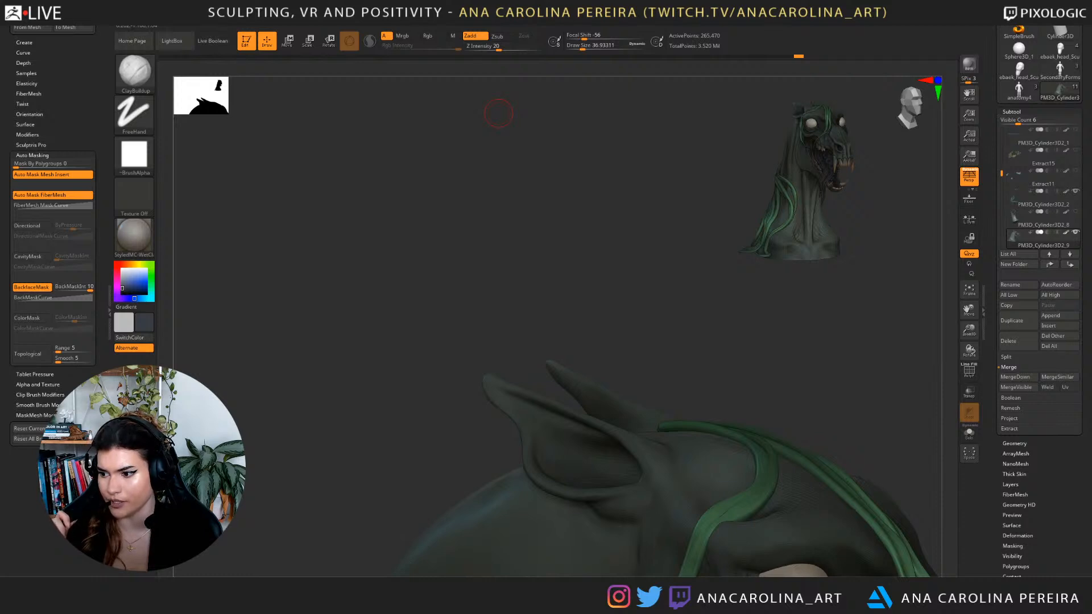
pyautogui.keyDown('alt'); pyautogui.moveTo(825, 312); pyautogui.dragTo(754, 233); pyautogui.keyUp('alt')
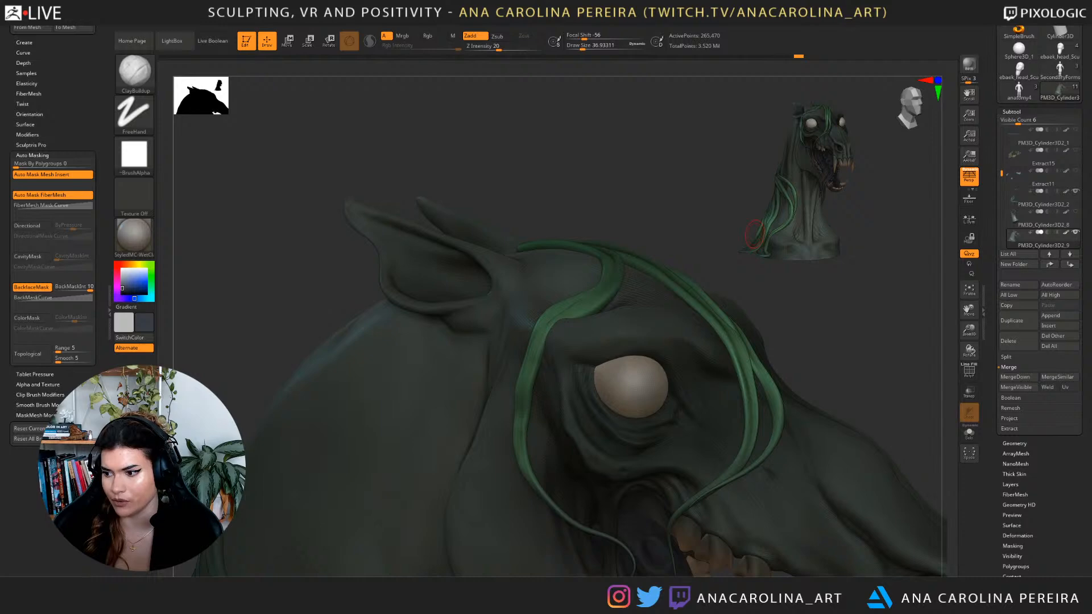
# Shape the inner surface of the opposite ear with the ClayBuildup brush at draw size about 54 and smooth it.
pyautogui.moveTo(754, 233)
pyautogui.mouseDown()
pyautogui.moveTo(784, 298)
pyautogui.moveTo(813, 293)
pyautogui.moveTo(797, 293)
pyautogui.moveTo(723, 372)
pyautogui.moveTo(728, 401)
pyautogui.mouseUp()
pyautogui.keyDown('alt'); pyautogui.moveTo(289, 257); pyautogui.dragTo(234, 395); pyautogui.keyUp('alt')
pyautogui.moveTo(817, 367)
pyautogui.mouseDown()
pyautogui.moveTo(805, 402)
pyautogui.moveTo(671, 391)
pyautogui.moveTo(785, 381)
pyautogui.moveTo(547, 358)
pyautogui.mouseUp()
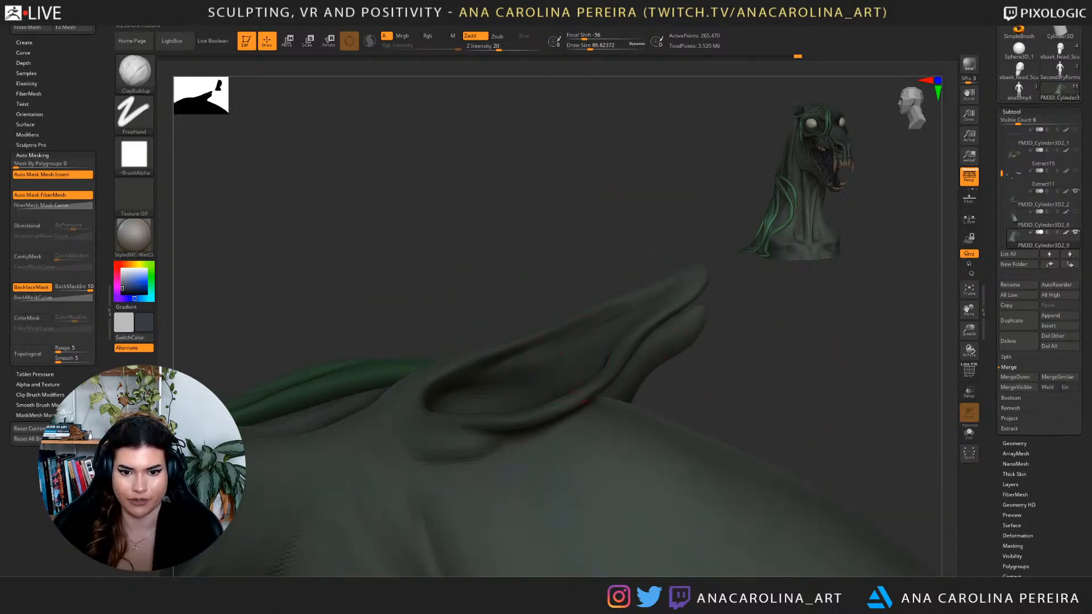
pyautogui.press('Return')
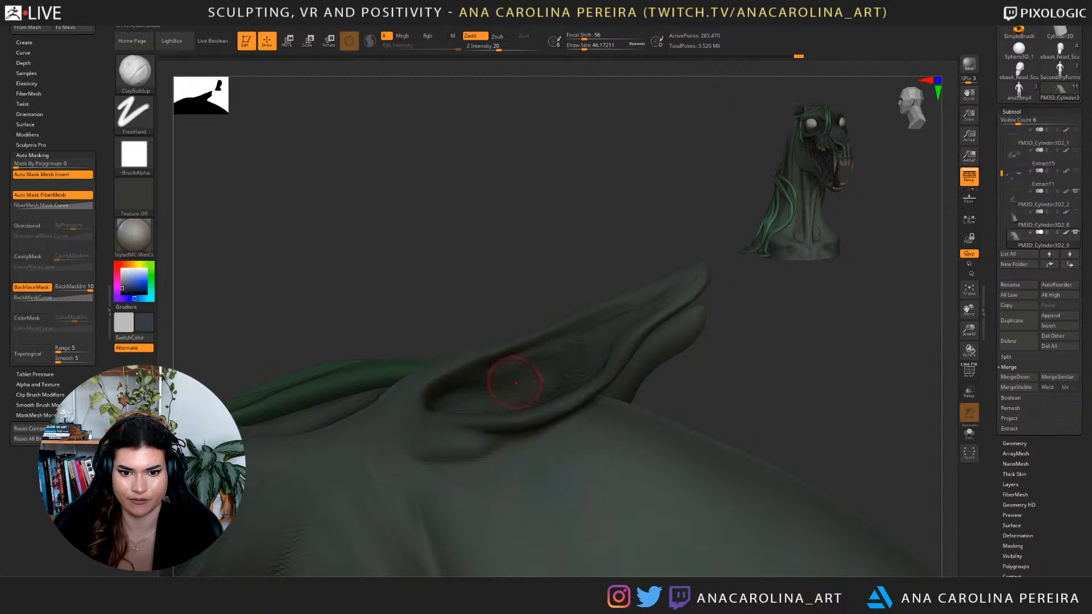
pyautogui.moveTo(561, 364); pyautogui.dragTo(598, 342)
pyautogui.moveTo(609, 263); pyautogui.dragTo(623, 289)
pyautogui.press('space')
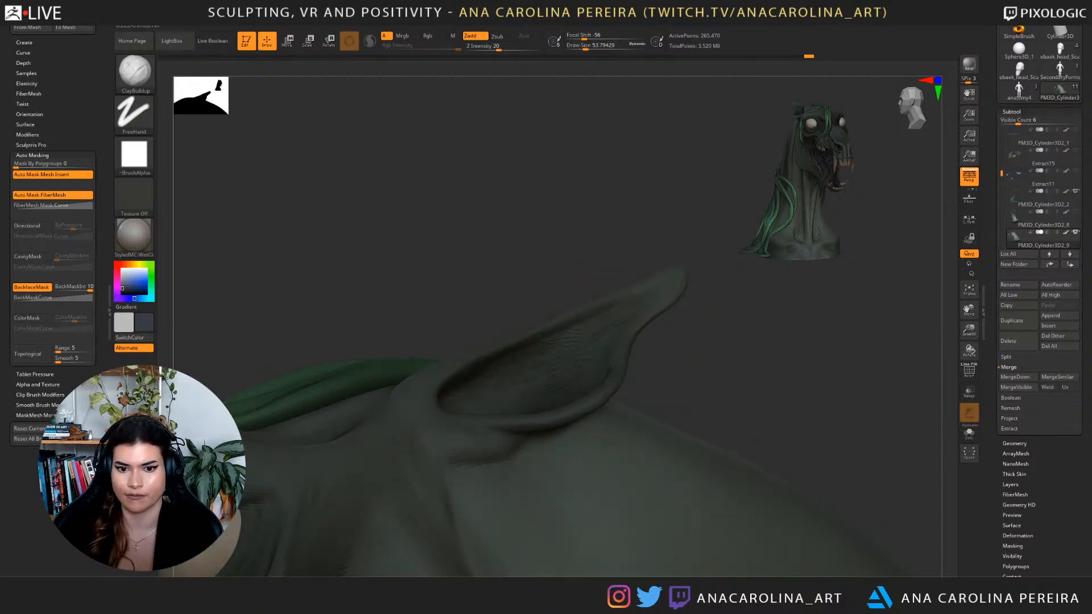
pyautogui.moveTo(554, 364)
pyautogui.mouseDown()
pyautogui.moveTo(611, 326)
pyautogui.moveTo(494, 378)
pyautogui.mouseUp()
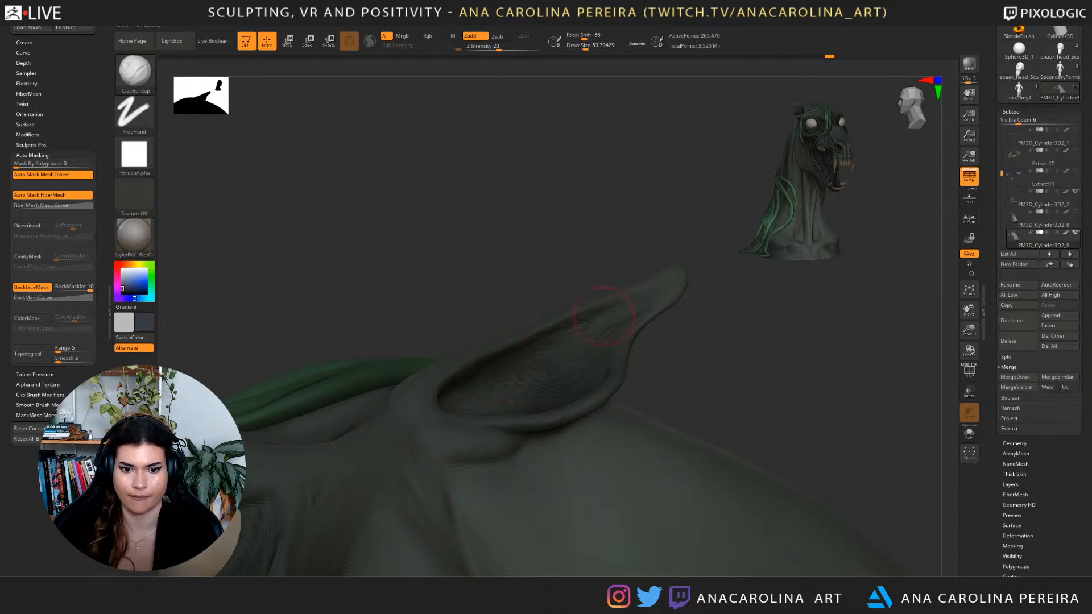
pyautogui.press('shift')
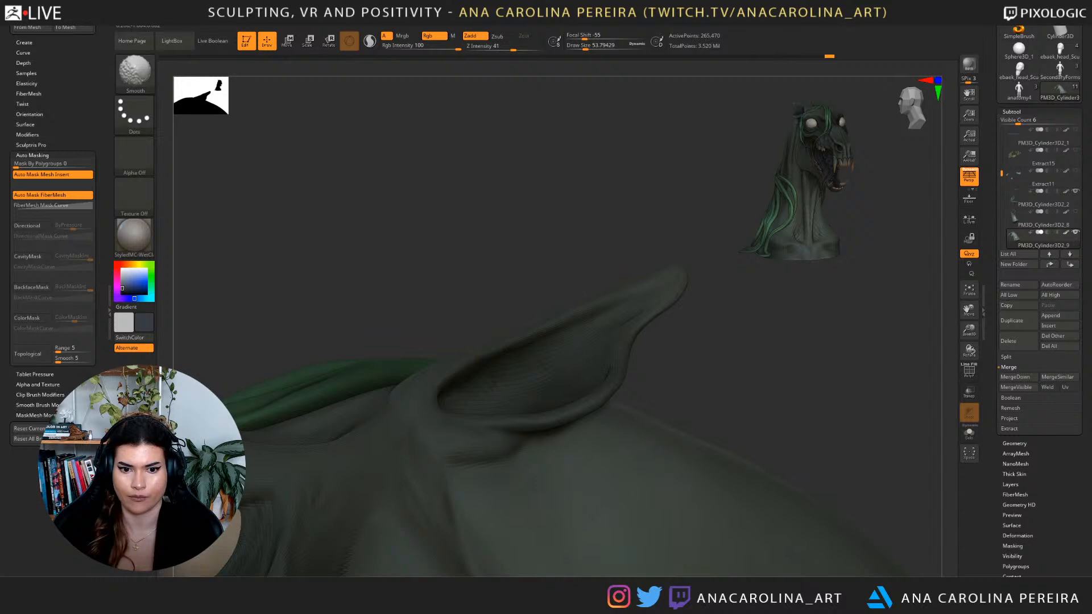
# Work the deep hollow of the ear from behind and above with the ClayBuildup brush.
pyautogui.moveTo(560, 236); pyautogui.dragTo(521, 250)
pyautogui.press('s')
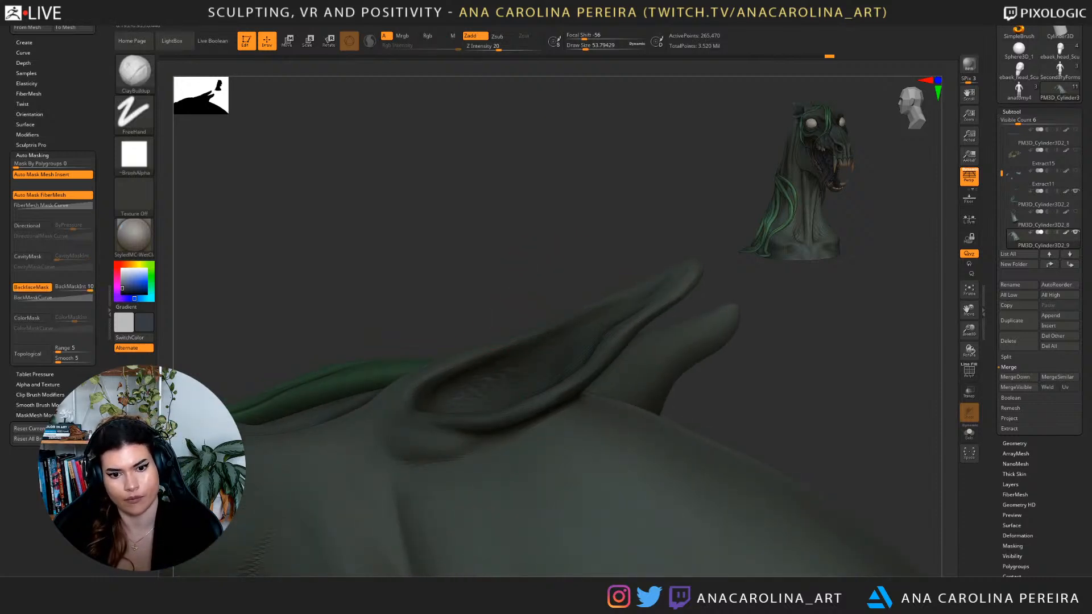
pyautogui.moveTo(554, 239); pyautogui.dragTo(521, 256)
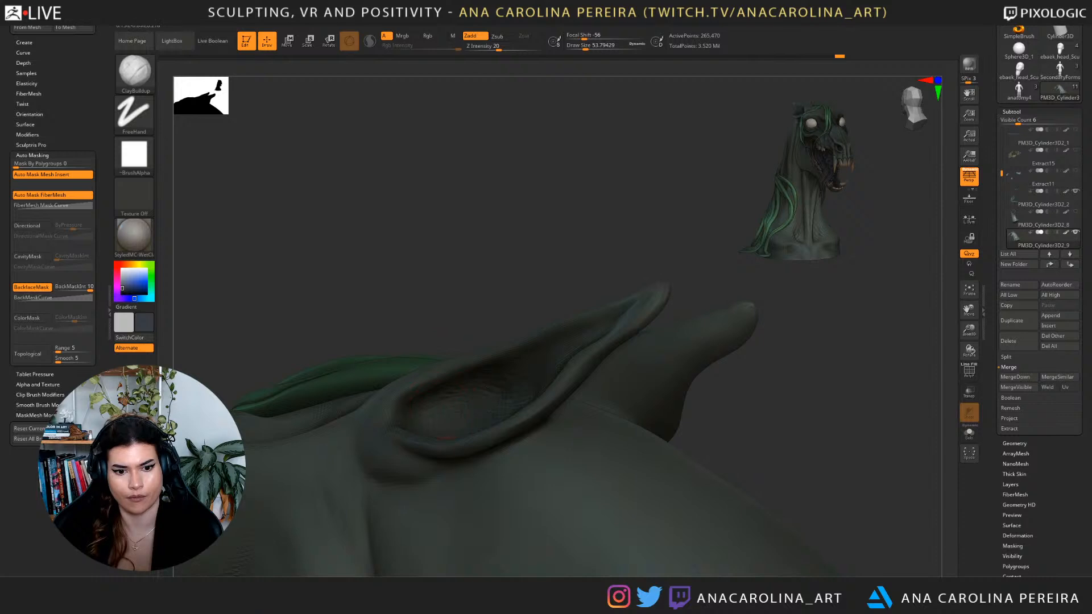
pyautogui.moveTo(468, 330); pyautogui.dragTo(388, 403)
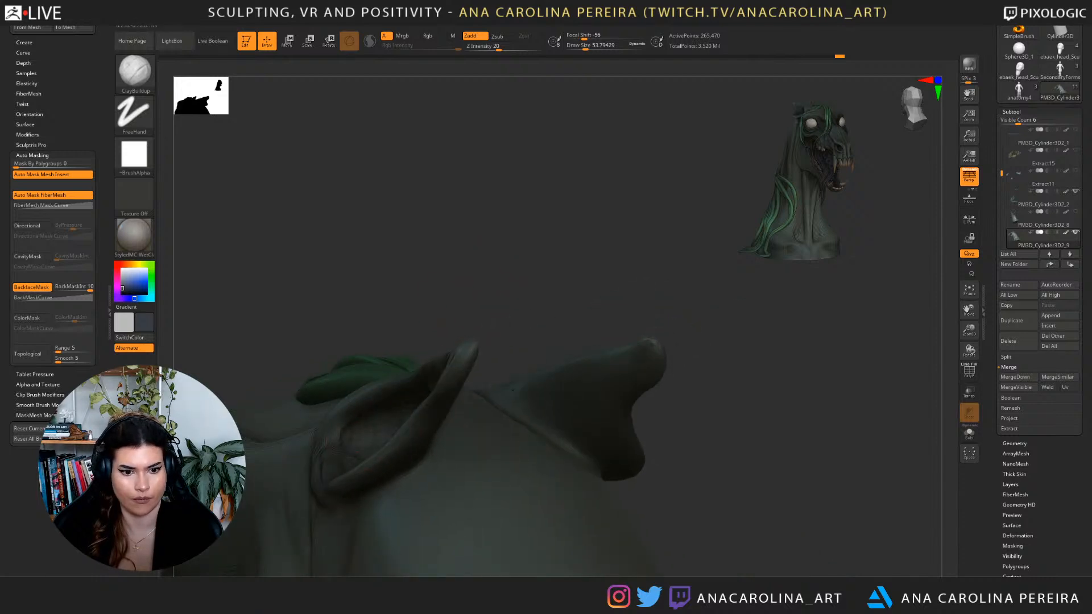
pyautogui.moveTo(501, 336); pyautogui.dragTo(563, 381)
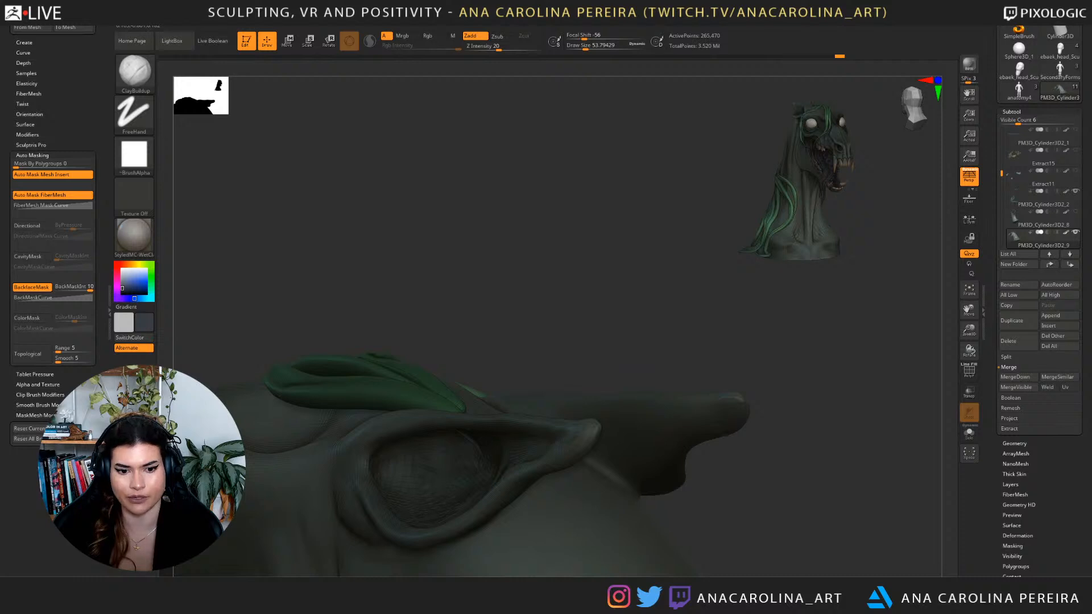
pyautogui.moveTo(446, 421); pyautogui.dragTo(510, 272)
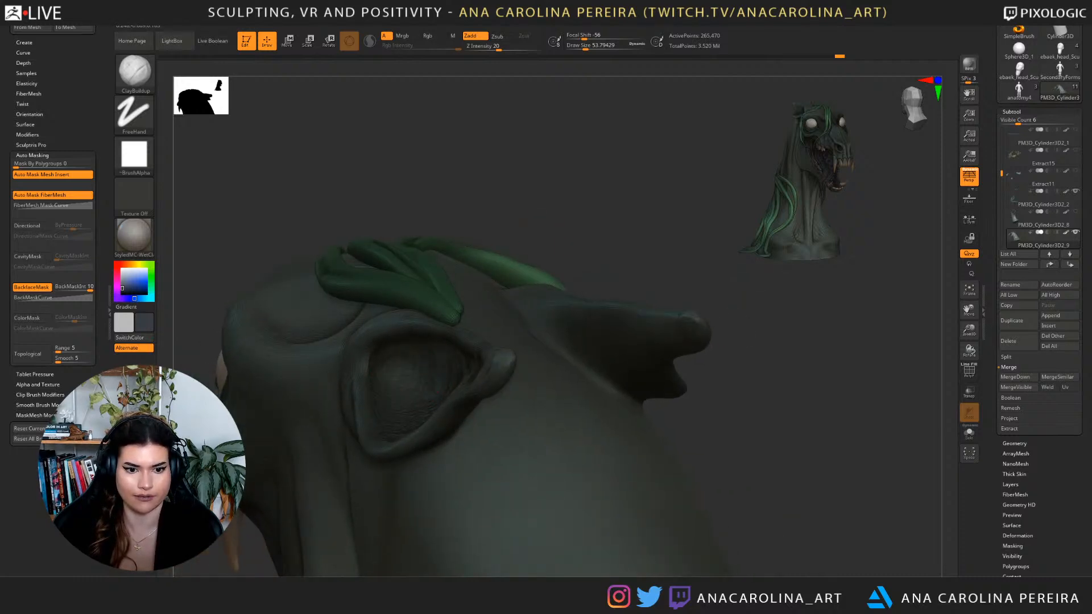
pyautogui.moveTo(426, 407); pyautogui.dragTo(421, 358)
# Add skin folds between the ear's base and the cheek with the ClayBuildup brush at draw size about 54.
pyautogui.moveTo(421, 358)
pyautogui.mouseDown(button='right')
pyautogui.moveTo(484, 347)
pyautogui.moveTo(495, 227)
pyautogui.moveTo(620, 222)
pyautogui.mouseUp(button='right')
pyautogui.keyDown('alt'); pyautogui.moveTo(517, 190); pyautogui.dragTo(514, 108, button='right'); pyautogui.keyUp('alt')
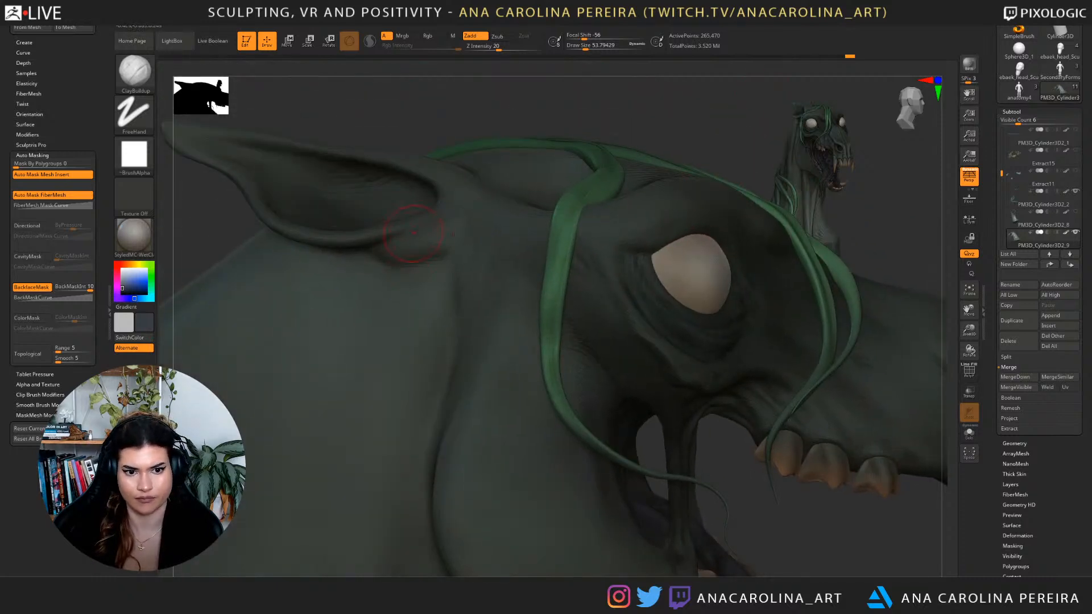
pyautogui.moveTo(426, 225); pyautogui.dragTo(446, 223)
pyautogui.moveTo(398, 263); pyautogui.dragTo(431, 272)
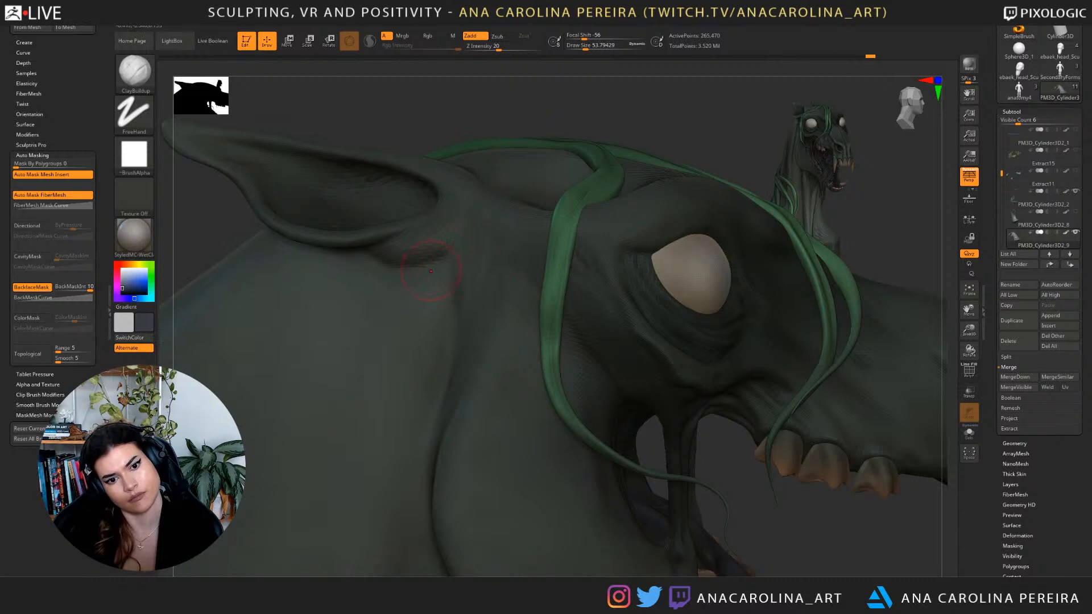
pyautogui.moveTo(455, 230); pyautogui.dragTo(478, 233)
pyautogui.moveTo(618, 123)
pyautogui.keyDown('alt'); pyautogui.mouseDown()
pyautogui.moveTo(626, 102)
pyautogui.moveTo(581, 122)
pyautogui.mouseUp(); pyautogui.keyUp('alt')
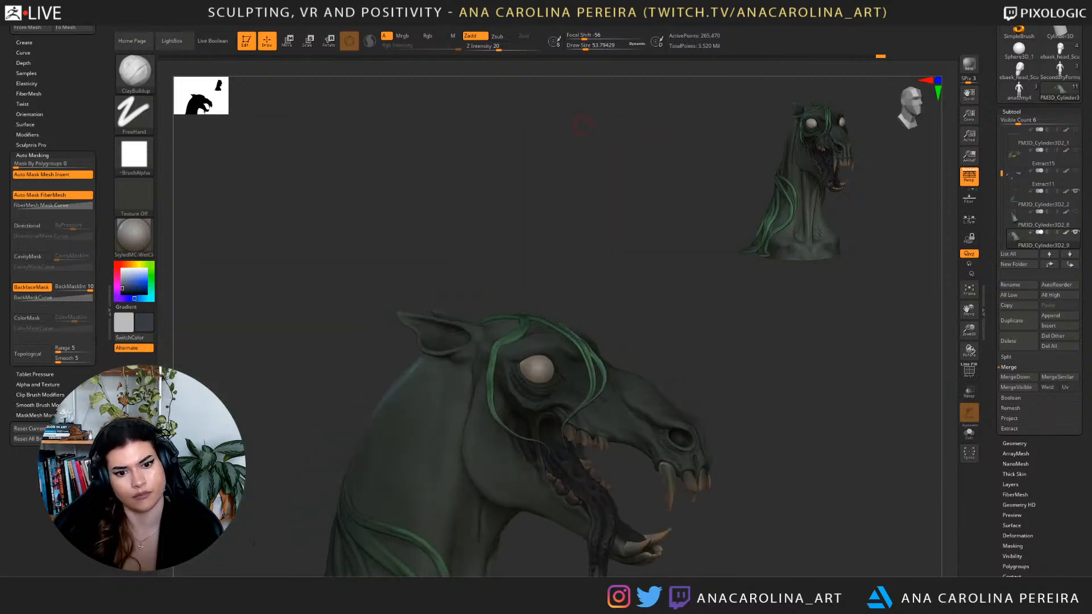
pyautogui.moveTo(540, 224)
pyautogui.keyDown('shift'); pyautogui.mouseDown()
pyautogui.moveTo(558, 232)
pyautogui.moveTo(523, 345)
pyautogui.mouseUp(); pyautogui.keyUp('shift')
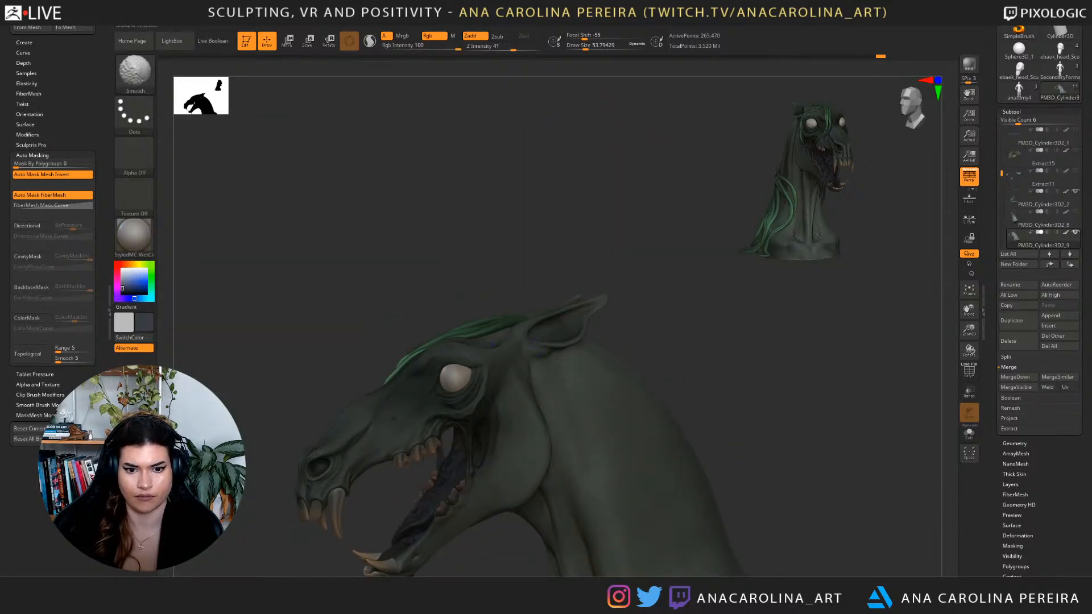
# Reshape the ear's base and upper rim with the Move brush at draw size about 140.
pyautogui.moveTo(707, 353)
pyautogui.keyDown('alt'); pyautogui.mouseDown()
pyautogui.moveTo(711, 406)
pyautogui.moveTo(671, 404)
pyautogui.mouseUp(); pyautogui.keyUp('alt')
pyautogui.keyDown('alt'); pyautogui.moveTo(734, 284); pyautogui.dragTo(749, 325); pyautogui.keyUp('alt')
pyautogui.press('b')
pyautogui.press('m')
pyautogui.press('v')
pyautogui.press('space')
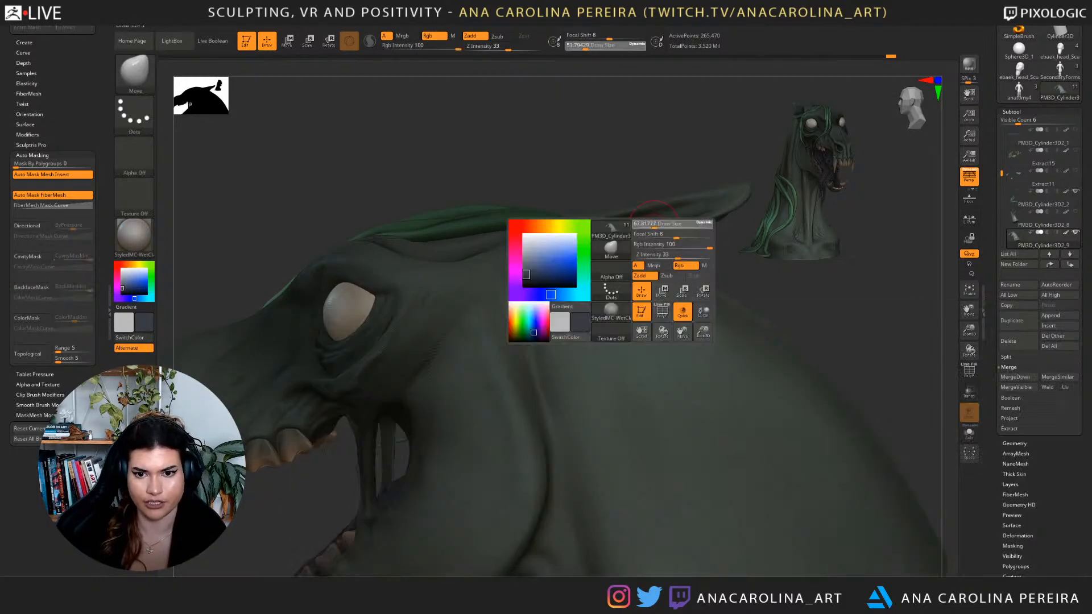
pyautogui.moveTo(648, 256); pyautogui.dragTo(661, 256)
pyautogui.press(']')
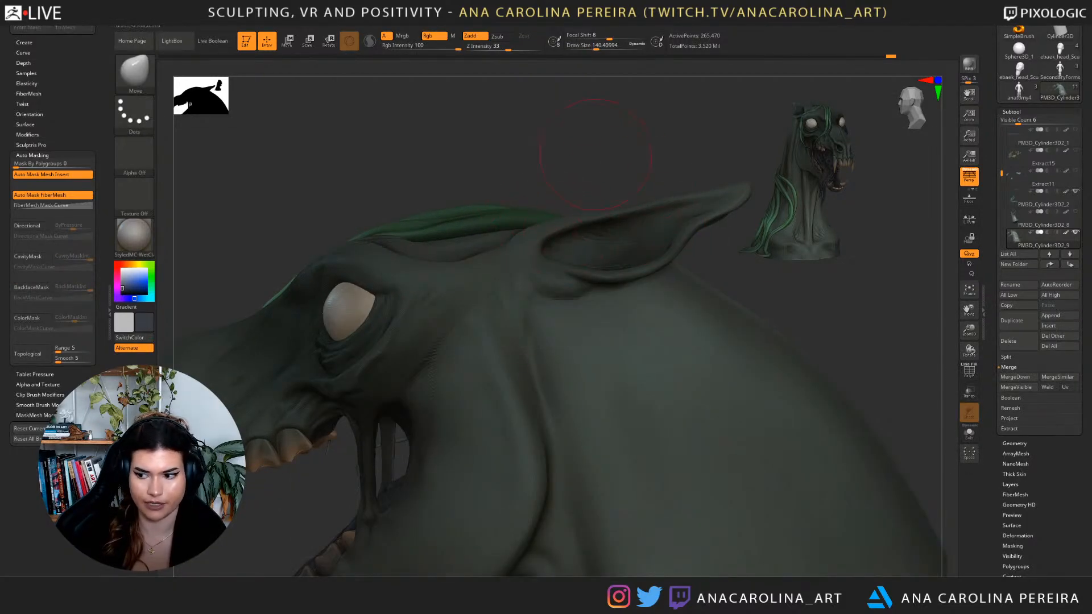
pyautogui.moveTo(534, 237); pyautogui.dragTo(544, 239)
pyautogui.moveTo(607, 224); pyautogui.dragTo(624, 211)
# Adjust the ears' silhouette from the front and side with the Move brush, enlarging the draw size to about 197.
pyautogui.moveTo(643, 154); pyautogui.dragTo(549, 267)
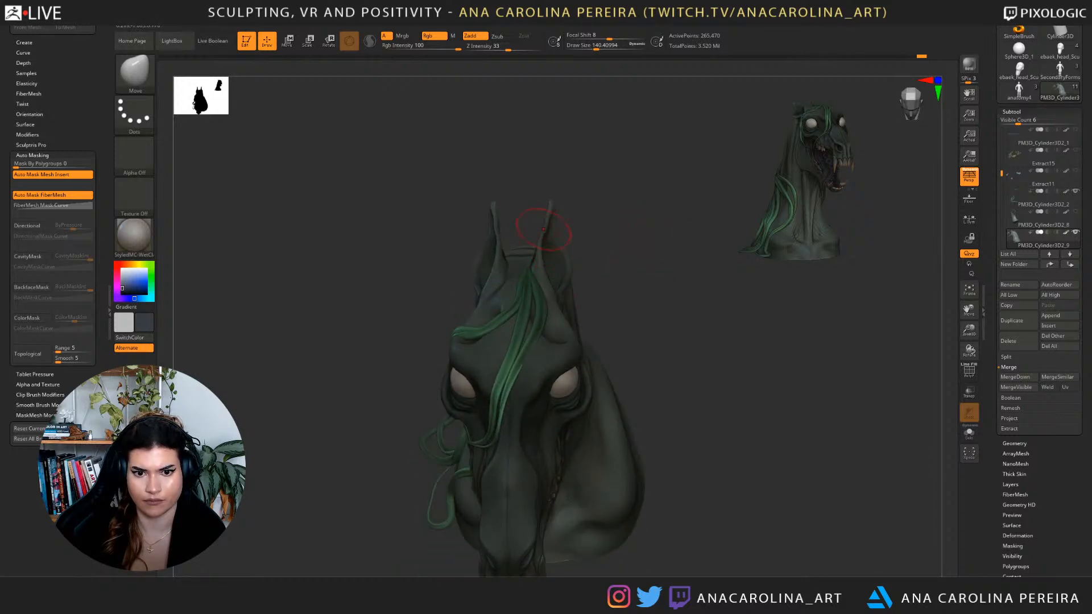
pyautogui.moveTo(545, 226); pyautogui.dragTo(603, 185)
pyautogui.moveTo(603, 185)
pyautogui.mouseDown(button='right')
pyautogui.moveTo(633, 197)
pyautogui.moveTo(636, 221)
pyautogui.moveTo(554, 213)
pyautogui.moveTo(489, 239)
pyautogui.mouseUp(button='right')
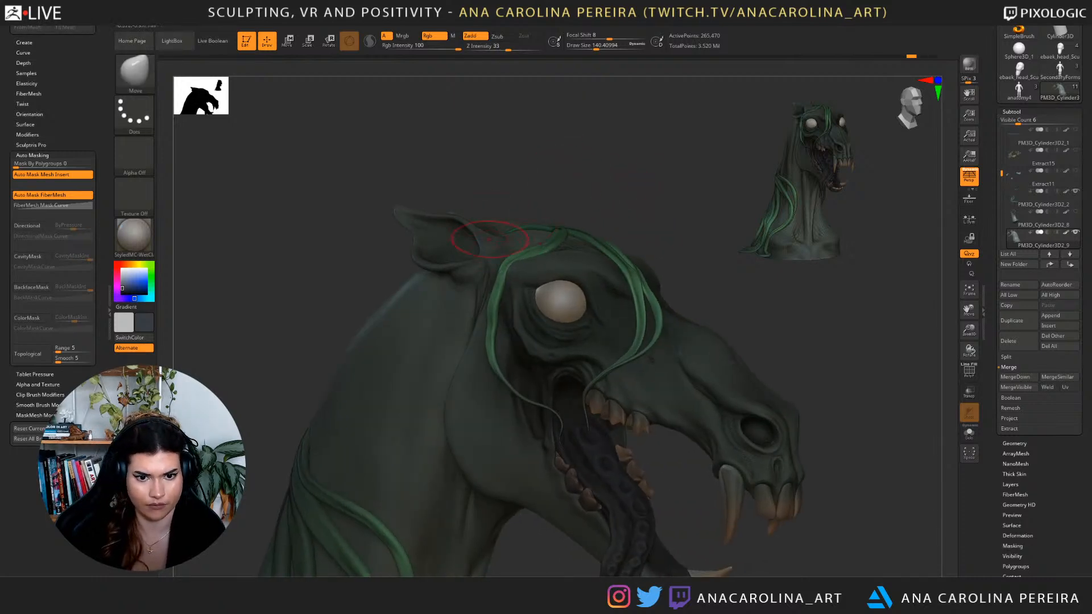
pyautogui.press('space')
pyautogui.moveTo(456, 269); pyautogui.dragTo(433, 250)
pyautogui.moveTo(444, 244); pyautogui.dragTo(239, 252, button='right')
pyautogui.moveTo(640, 255)
pyautogui.mouseDown(button='right')
pyautogui.moveTo(626, 257)
pyautogui.moveTo(678, 237)
pyautogui.moveTo(639, 207)
pyautogui.moveTo(677, 264)
pyautogui.moveTo(711, 264)
pyautogui.moveTo(591, 264)
pyautogui.moveTo(632, 264)
pyautogui.moveTo(665, 330)
pyautogui.moveTo(603, 458)
pyautogui.moveTo(656, 346)
pyautogui.moveTo(654, 398)
pyautogui.mouseUp(button='right')
# Crease the ears' inner edges near the base with the DamStandard brush, reducing the draw size to about 112.
pyautogui.press('b')
pyautogui.press('d')
pyautogui.press('s')
pyautogui.press('space')
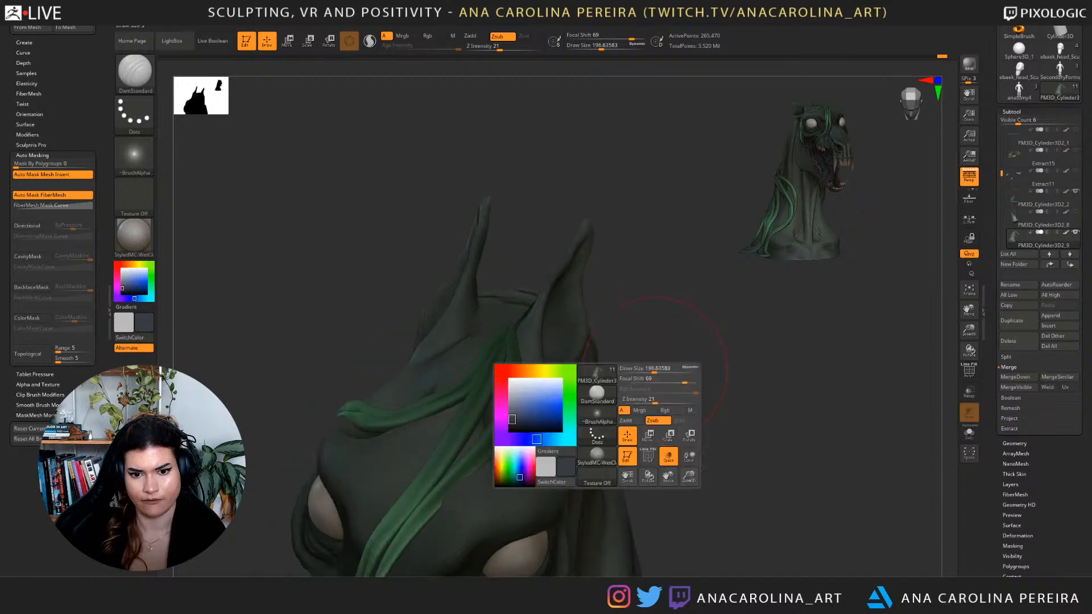
pyautogui.moveTo(651, 370); pyautogui.dragTo(638, 370)
pyautogui.moveTo(646, 372); pyautogui.dragTo(697, 375, button='right')
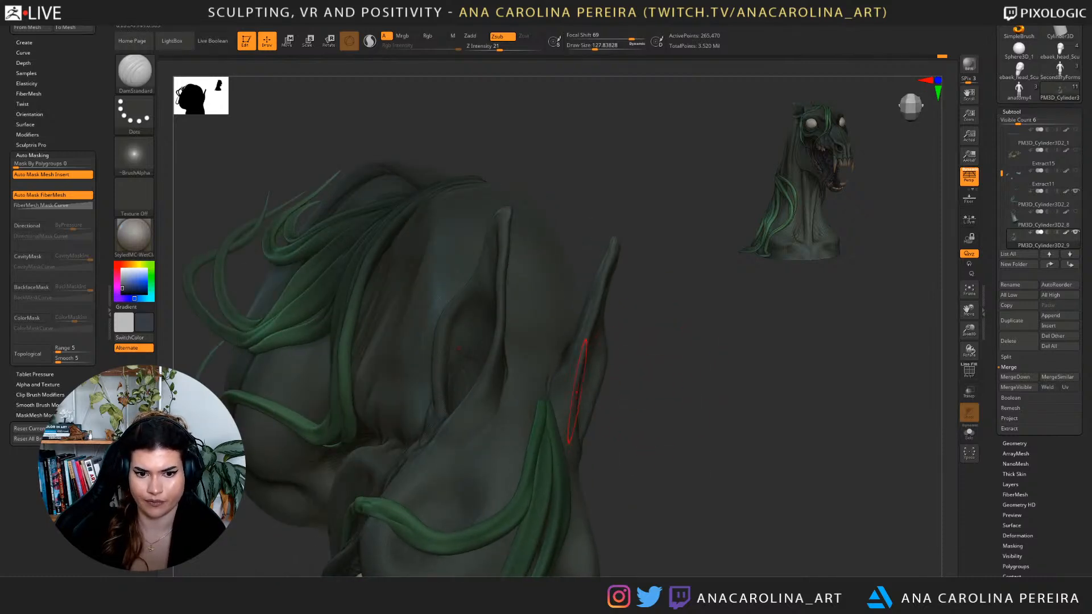
pyautogui.press('shift')
pyautogui.moveTo(592, 336); pyautogui.dragTo(592, 393, button='right')
pyautogui.press('space')
pyautogui.moveTo(589, 392); pyautogui.dragTo(578, 393)
pyautogui.moveTo(590, 390); pyautogui.dragTo(579, 365, button='right')
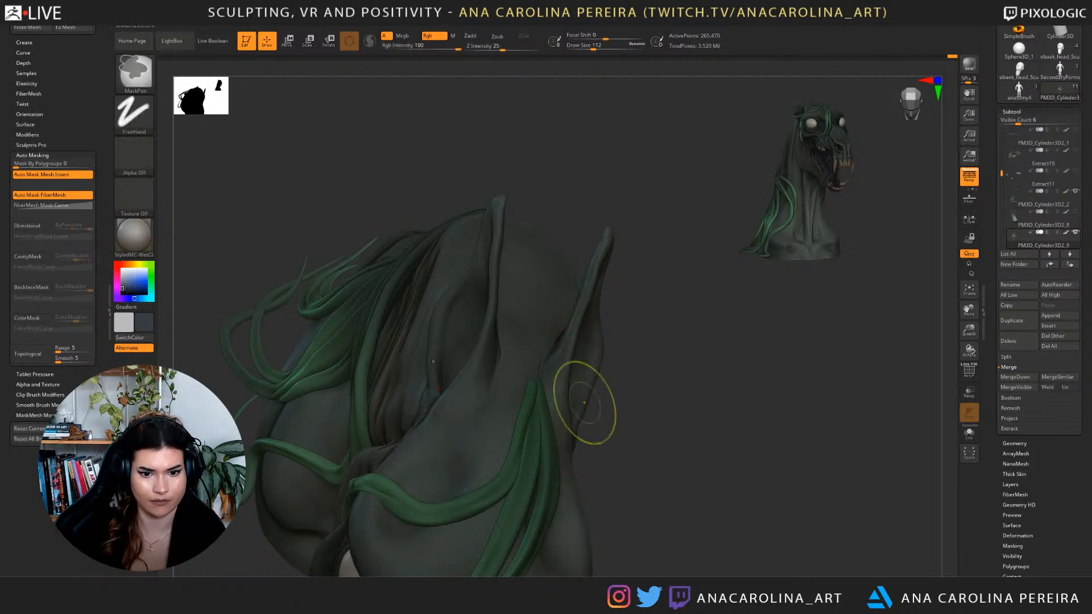
# Reduce the DamStandard draw size to about 83 and turn on BackfaceMask for the brush.
pyautogui.press('space')
pyautogui.moveTo(613, 364); pyautogui.dragTo(610, 364)
pyautogui.press('ctrl')
pyautogui.press('shift')
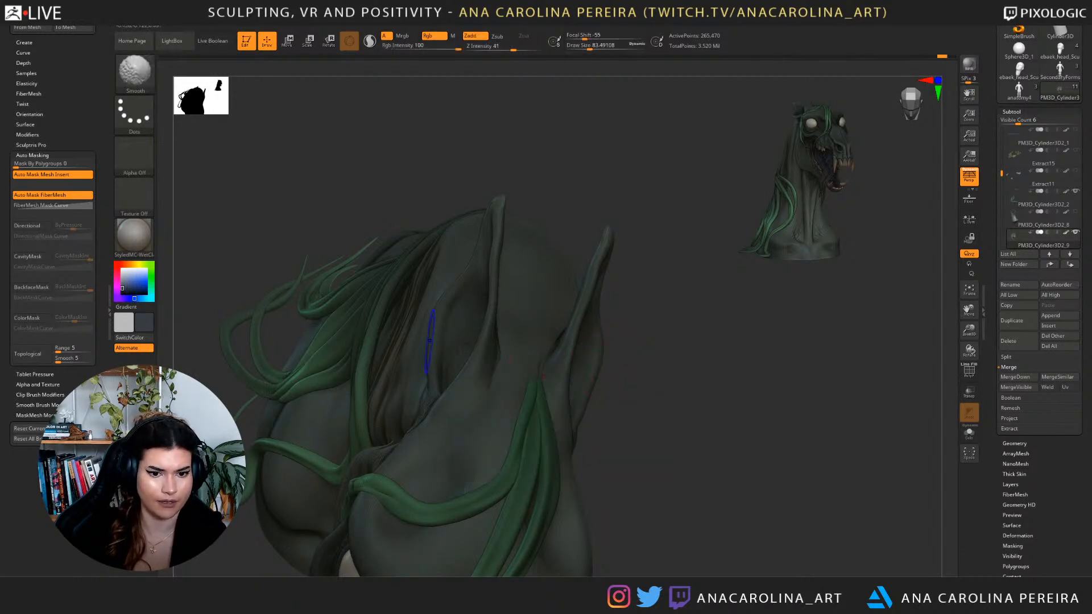
pyautogui.click(31, 287)
pyautogui.press('shift')
# Define the ears' front edges down to the base with the backface-masked DamStandard brush.
pyautogui.moveTo(465, 364); pyautogui.dragTo(596, 348, button='right')
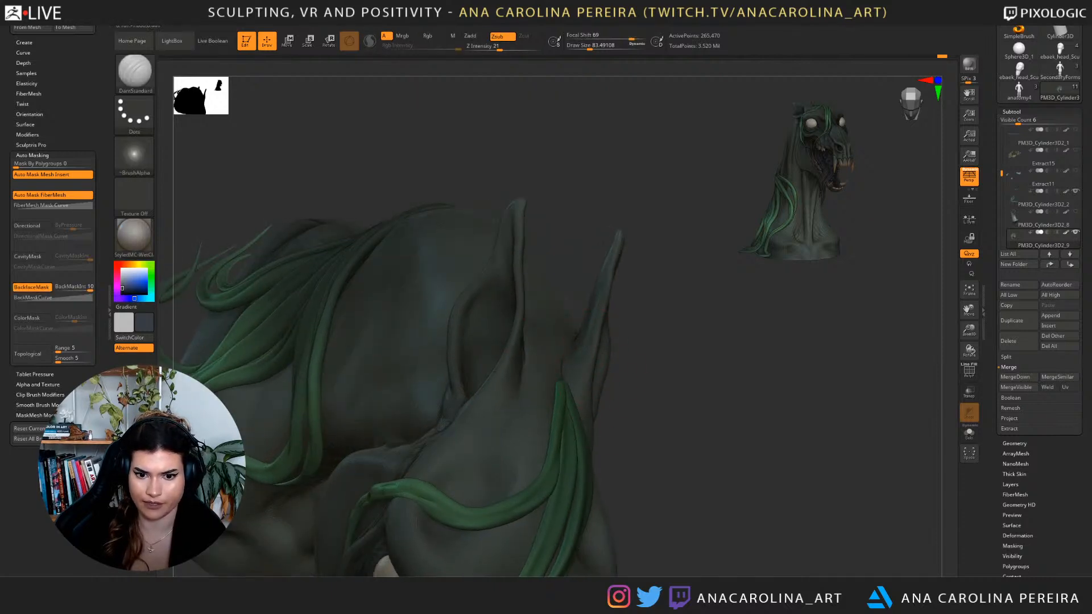
pyautogui.moveTo(643, 393); pyautogui.dragTo(537, 400, button='right')
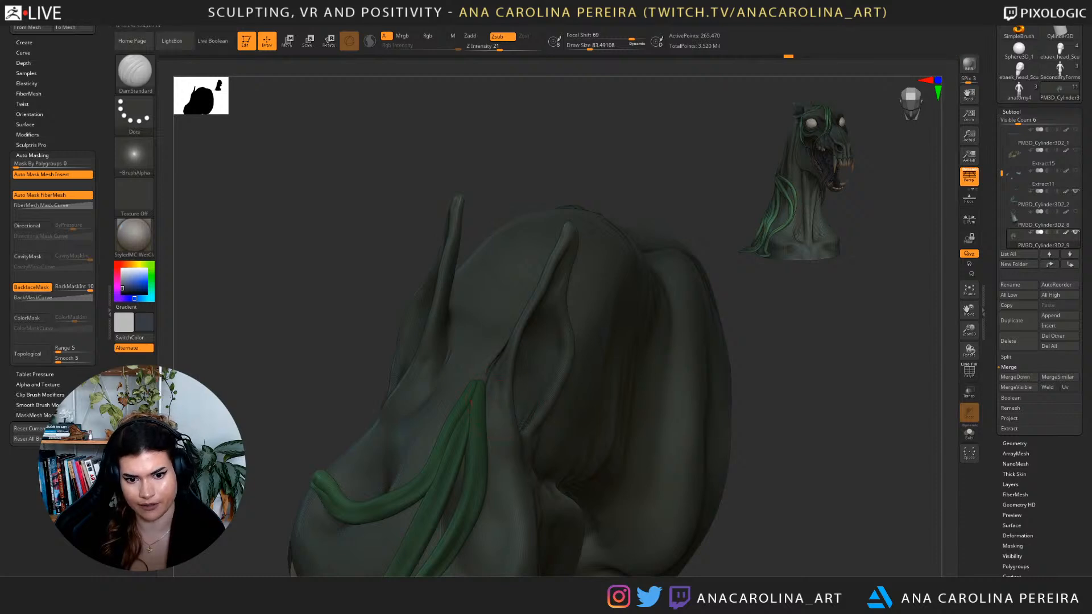
pyautogui.moveTo(498, 391); pyautogui.dragTo(526, 347, button='right')
pyautogui.moveTo(776, 339)
pyautogui.mouseDown()
pyautogui.moveTo(745, 356)
pyautogui.moveTo(742, 339)
pyautogui.moveTo(871, 310)
pyautogui.mouseUp()
pyautogui.moveTo(706, 341)
pyautogui.keyDown('alt'); pyautogui.mouseDown()
pyautogui.moveTo(734, 301)
pyautogui.moveTo(727, 343)
pyautogui.moveTo(671, 353)
pyautogui.moveTo(643, 404)
pyautogui.moveTo(649, 449)
pyautogui.moveTo(666, 455)
pyautogui.moveTo(711, 432)
pyautogui.mouseUp(); pyautogui.keyUp('alt')
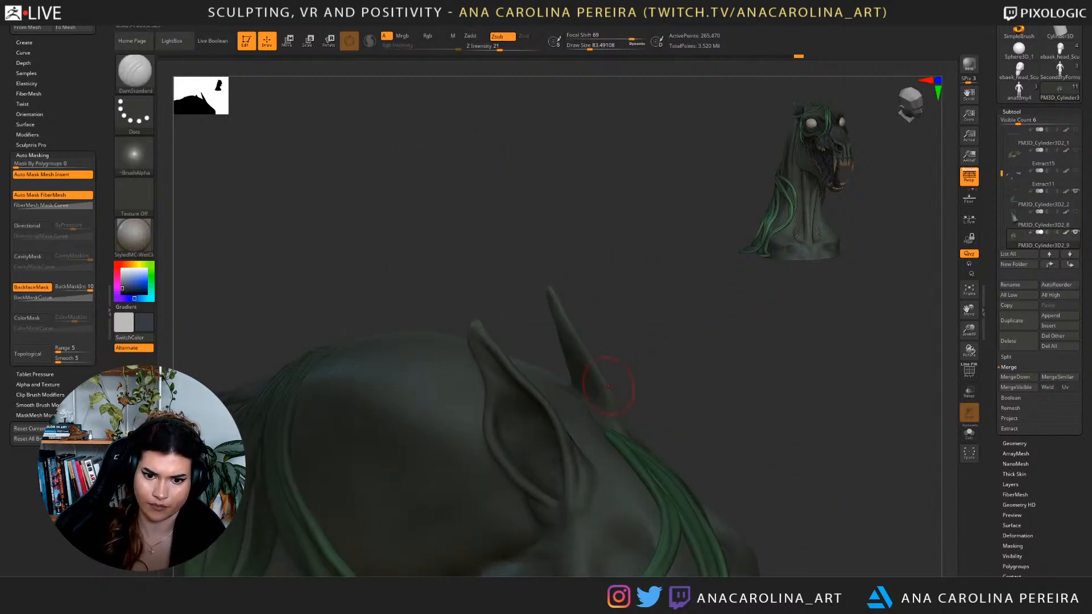
pyautogui.moveTo(585, 407); pyautogui.dragTo(617, 434)
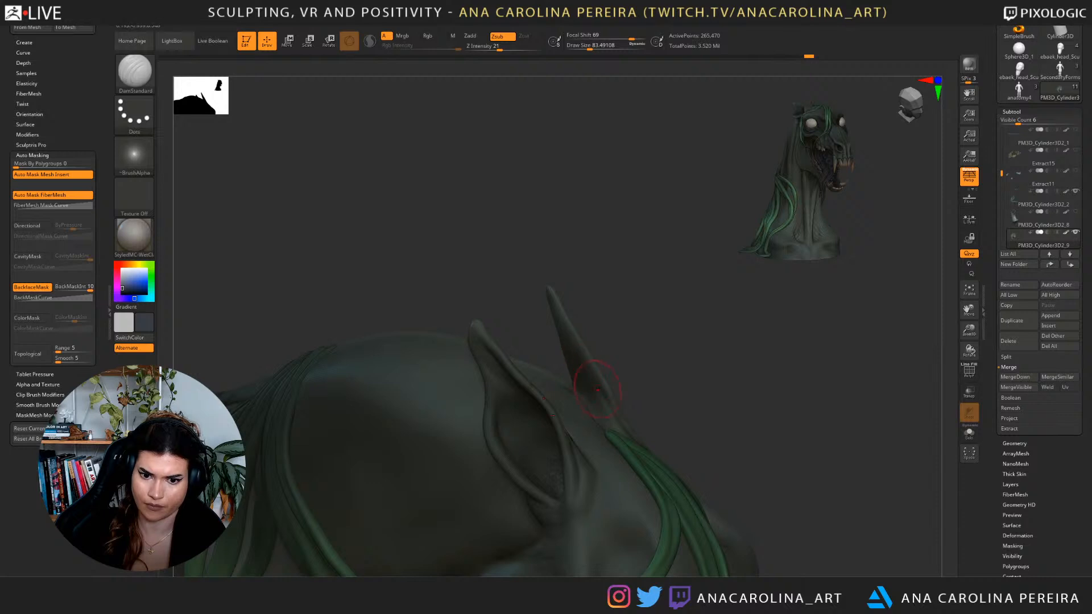
# Refine the ears' outer edges with the DamStandard brush and smooth the surface around the near ear's base.
pyautogui.moveTo(556, 329); pyautogui.dragTo(571, 351)
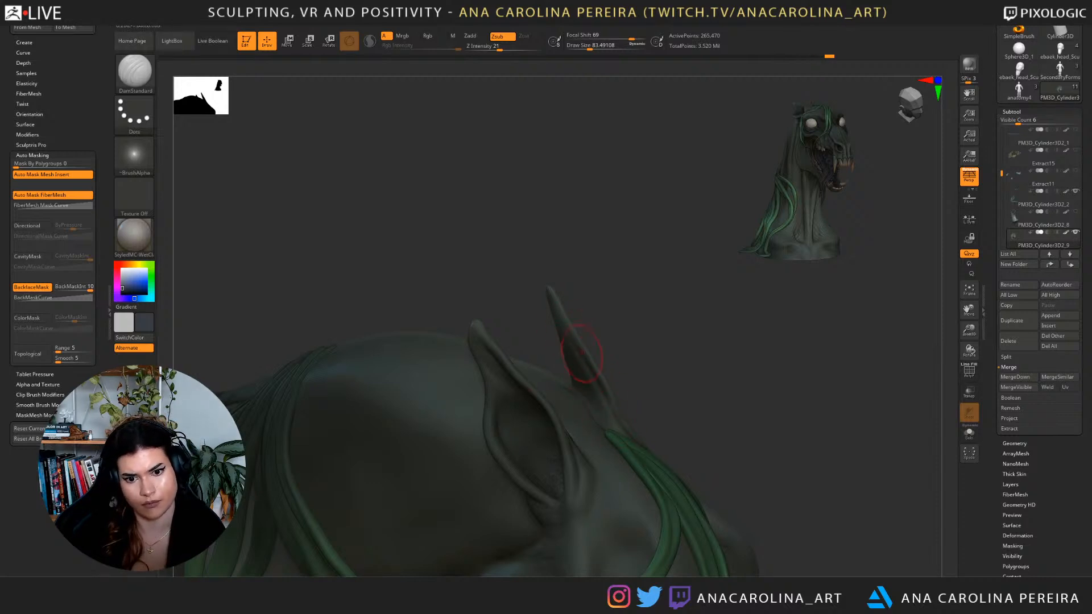
pyautogui.press('shift')
pyautogui.keyDown('shift'); pyautogui.moveTo(548, 464); pyautogui.dragTo(553, 483); pyautogui.keyUp('shift')
pyautogui.moveTo(682, 381)
pyautogui.mouseDown()
pyautogui.moveTo(605, 391)
pyautogui.moveTo(640, 396)
pyautogui.mouseUp()
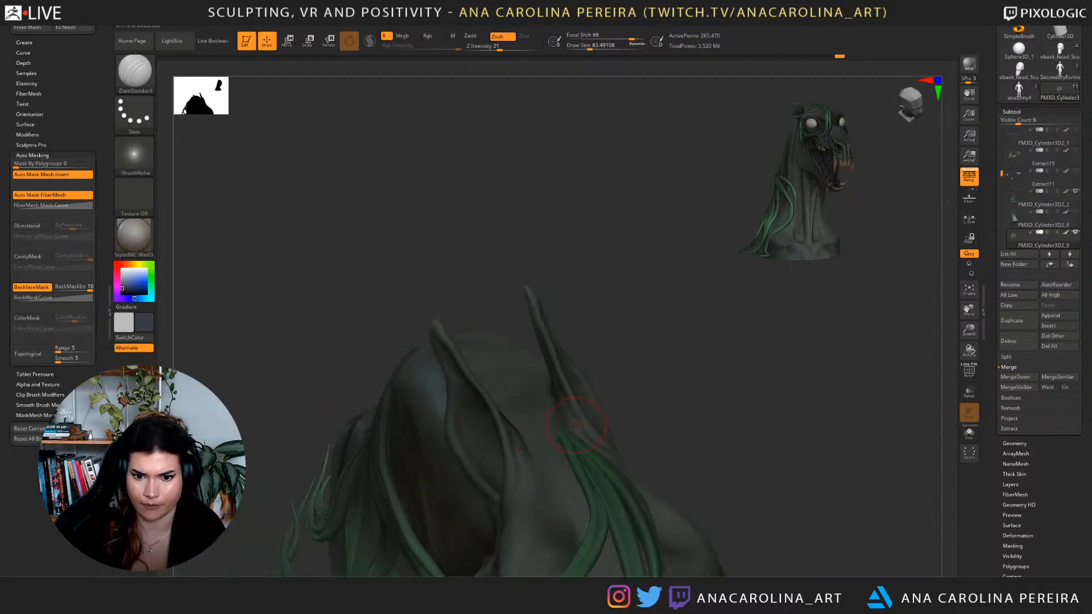
pyautogui.moveTo(640, 438); pyautogui.dragTo(604, 439)
# Adjust the shape of the ears and their bases with the Move brush.
pyautogui.press('b')
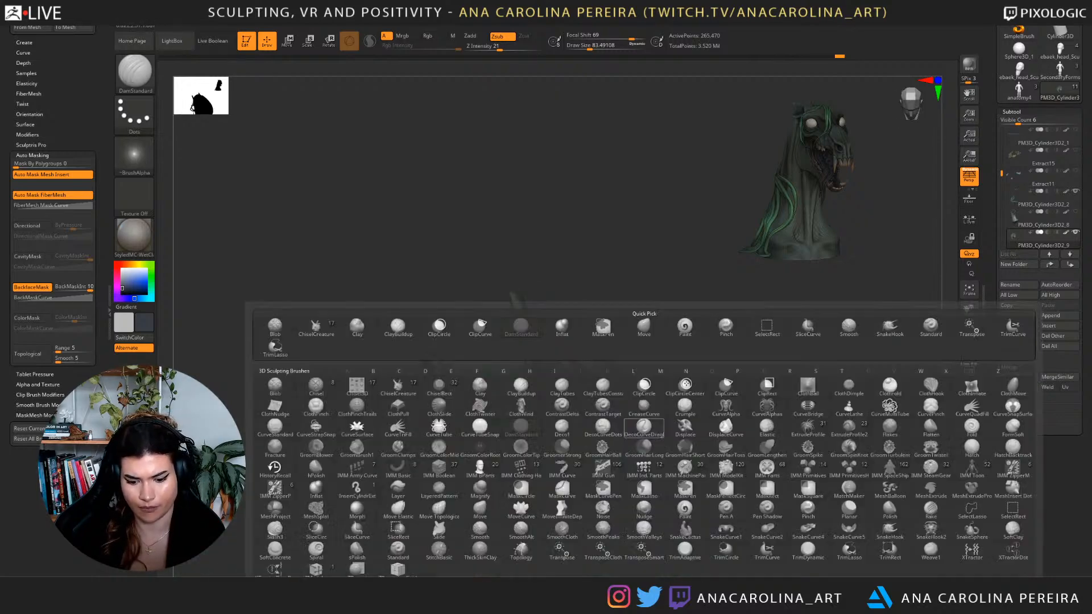
pyautogui.press('m')
pyautogui.press('v')
pyautogui.press('s')
pyautogui.keyDown('alt'); pyautogui.moveTo(669, 354); pyautogui.dragTo(819, 336); pyautogui.keyUp('alt')
pyautogui.press('space')
pyautogui.moveTo(579, 354); pyautogui.dragTo(571, 353)
pyautogui.moveTo(739, 319)
pyautogui.mouseDown()
pyautogui.moveTo(726, 279)
pyautogui.moveTo(744, 292)
pyautogui.mouseUp()
# Build up and smooth the transition from the ears into the head with the ClayBuildup brush at draw size about 44.
pyautogui.press('b')
pyautogui.press('c')
pyautogui.press('b')
pyautogui.moveTo(630, 223); pyautogui.dragTo(609, 270)
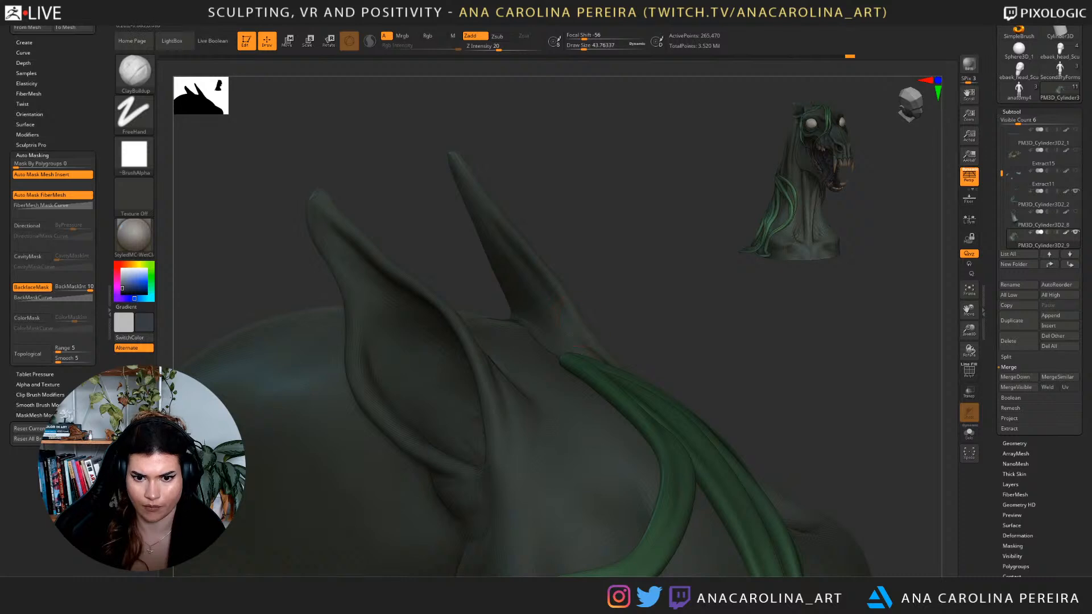
pyautogui.moveTo(612, 351); pyautogui.dragTo(594, 346)
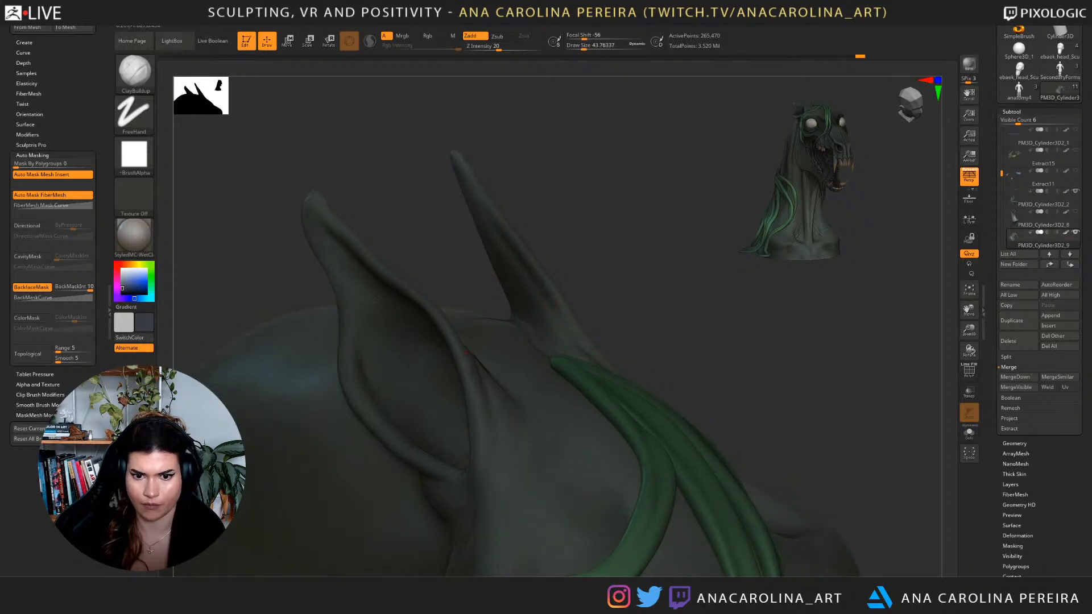
pyautogui.moveTo(580, 297); pyautogui.dragTo(572, 358)
pyautogui.press('shift')
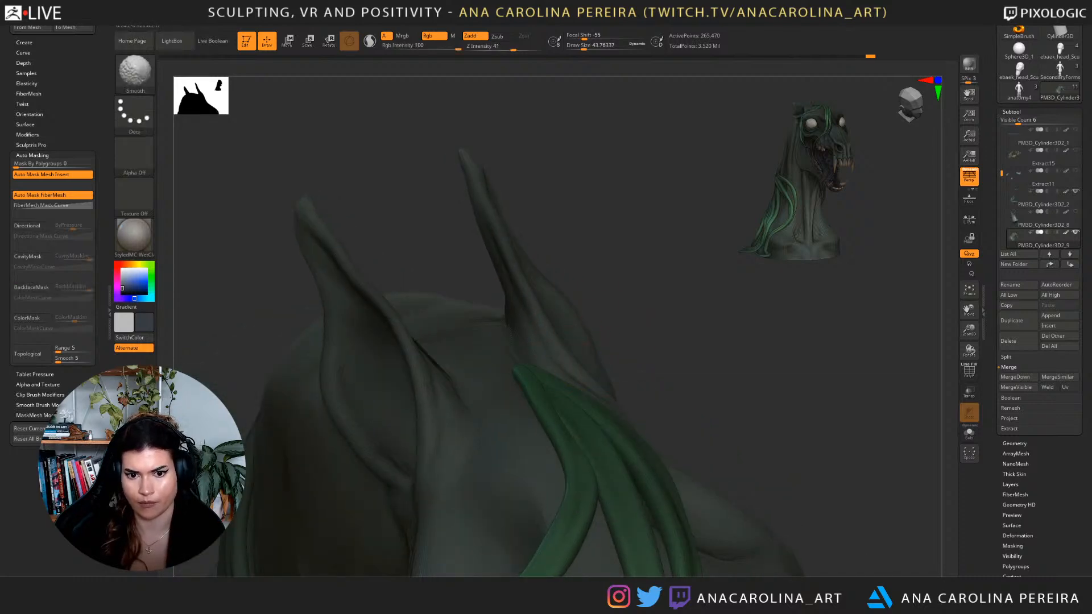
pyautogui.keyDown('alt'); pyautogui.moveTo(660, 335); pyautogui.dragTo(623, 239); pyautogui.keyUp('alt')
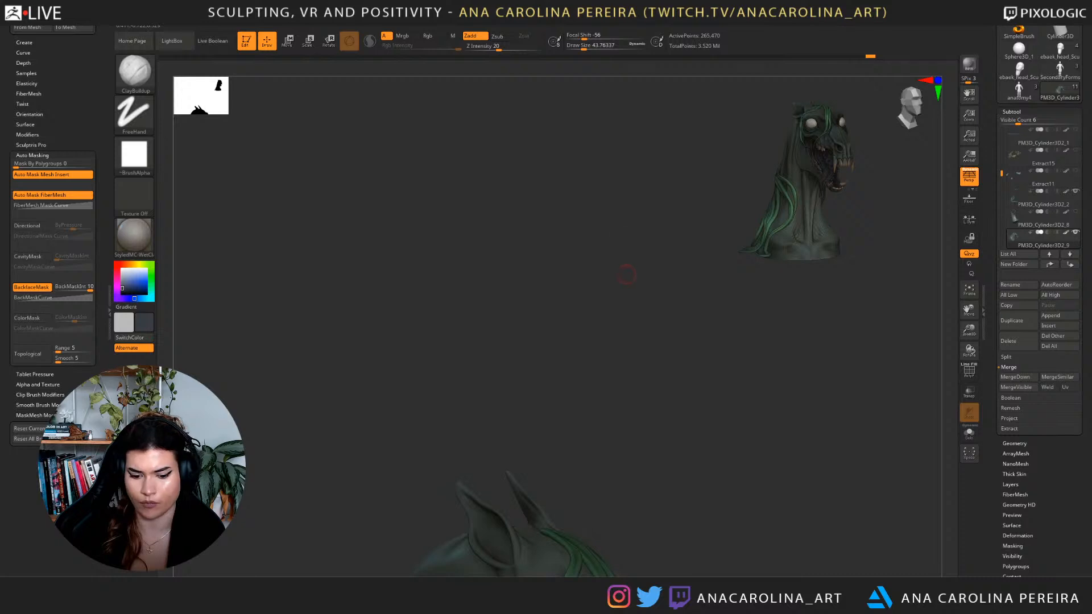
# Enlarge the ClayBuildup draw size to about 68 and blend the forms around the ears with smoothing.
pyautogui.press('f')
pyautogui.moveTo(853, 341); pyautogui.dragTo(559, 365)
pyautogui.press(']')
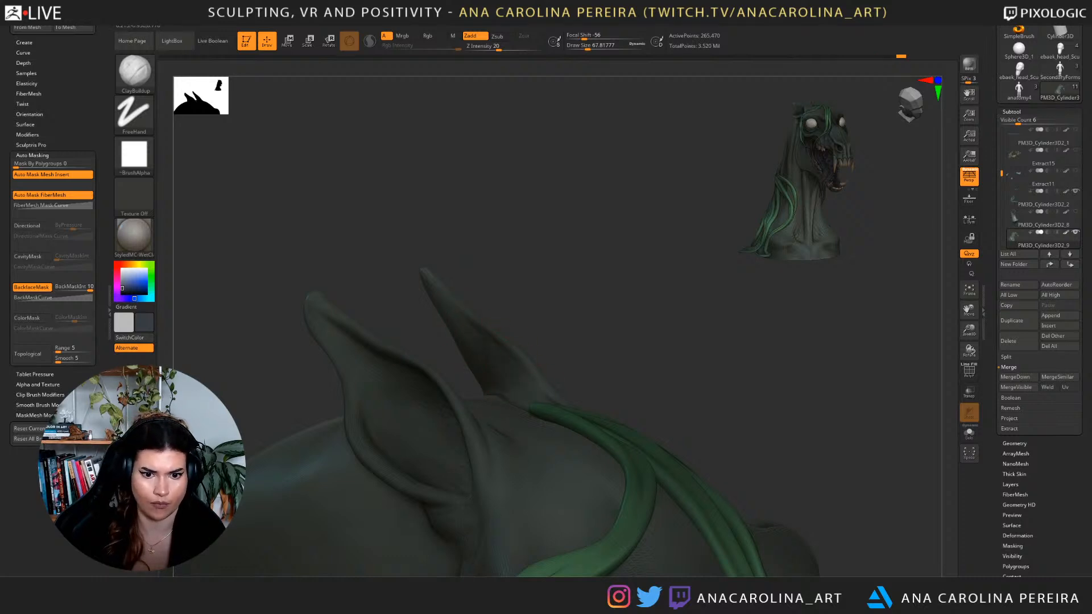
pyautogui.press('shift')
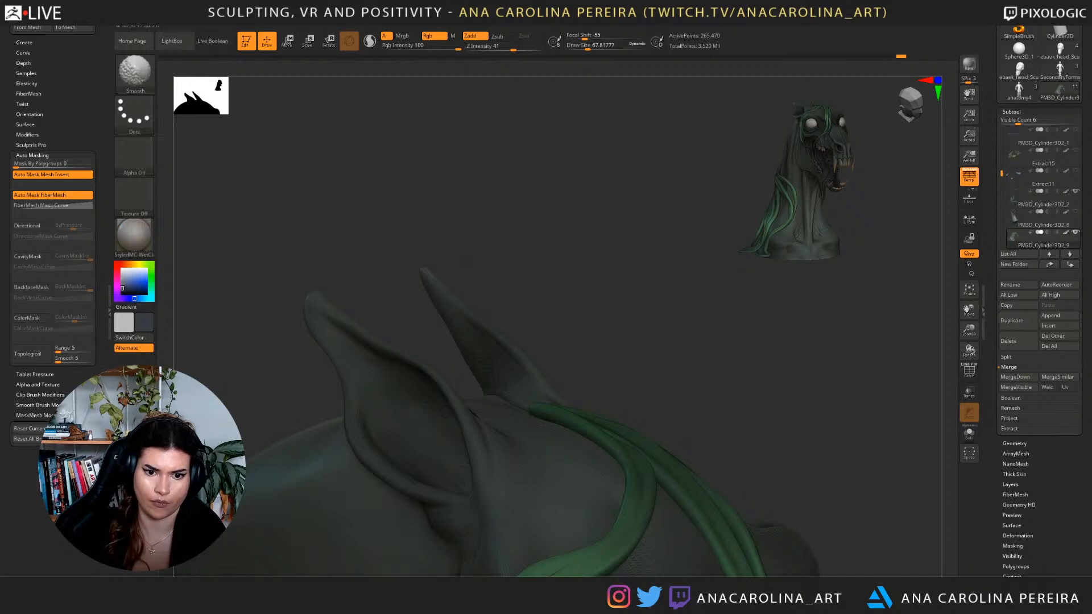
pyautogui.moveTo(365, 239); pyautogui.dragTo(533, 392)
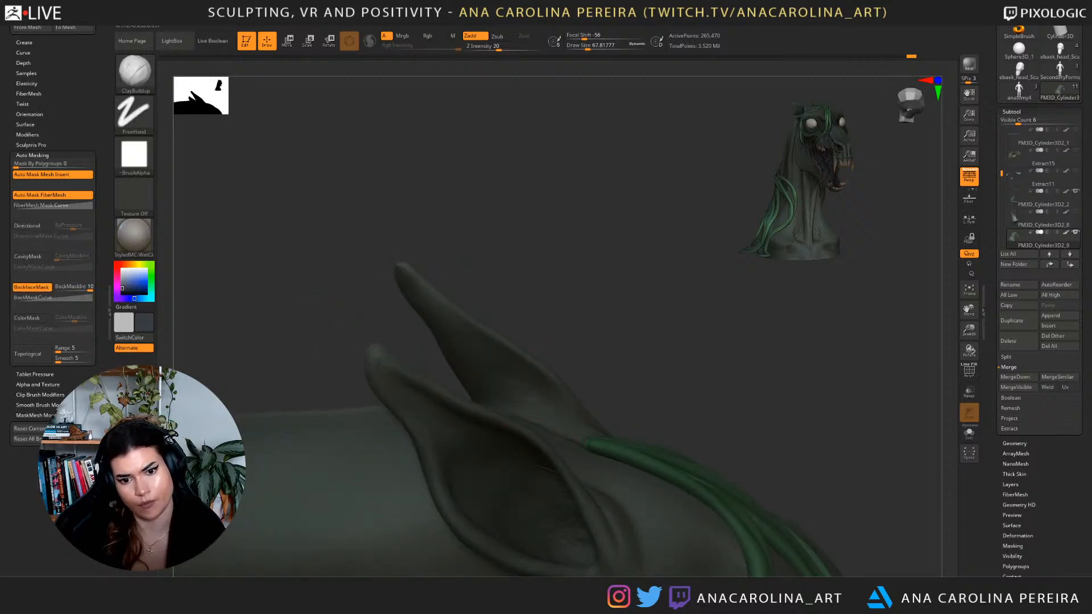
# Add volume to the back of the ears near their base with ClayBuildup and smooth it.
pyautogui.moveTo(536, 341); pyautogui.dragTo(586, 348)
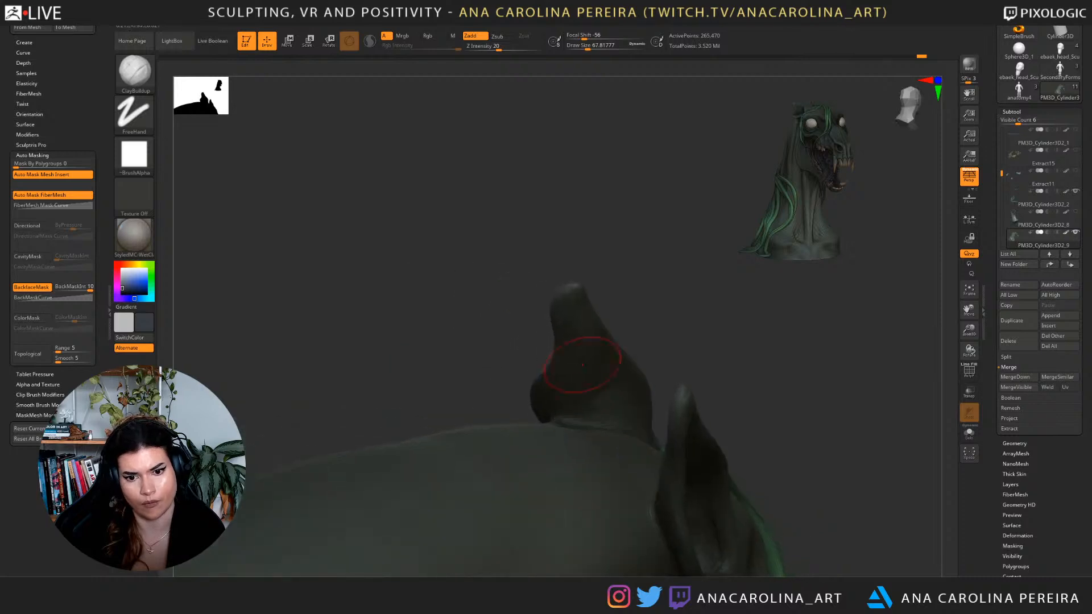
pyautogui.moveTo(606, 401); pyautogui.dragTo(564, 420)
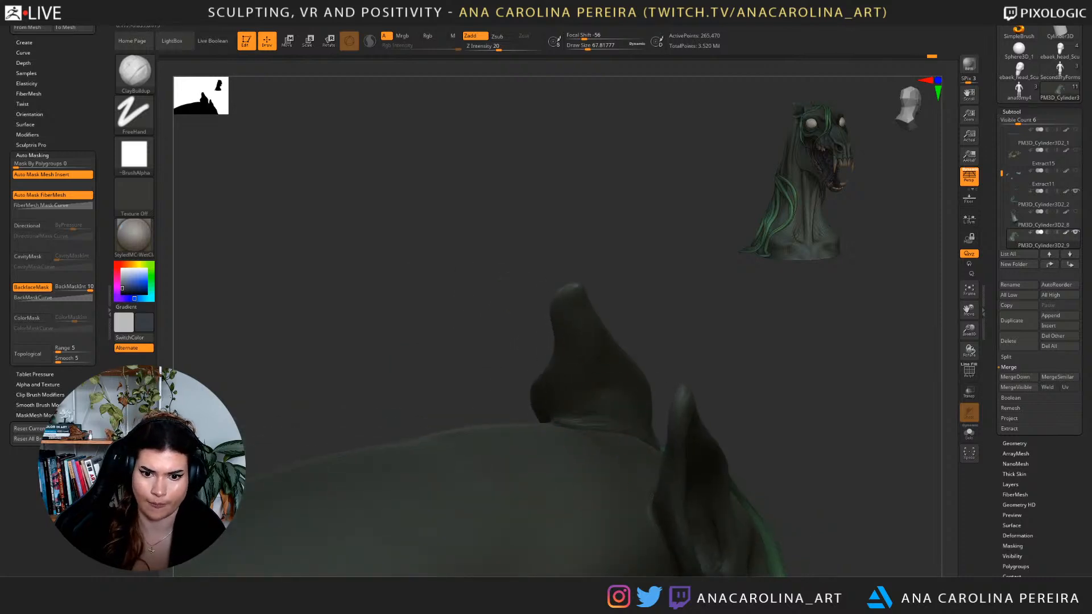
pyautogui.press('shift')
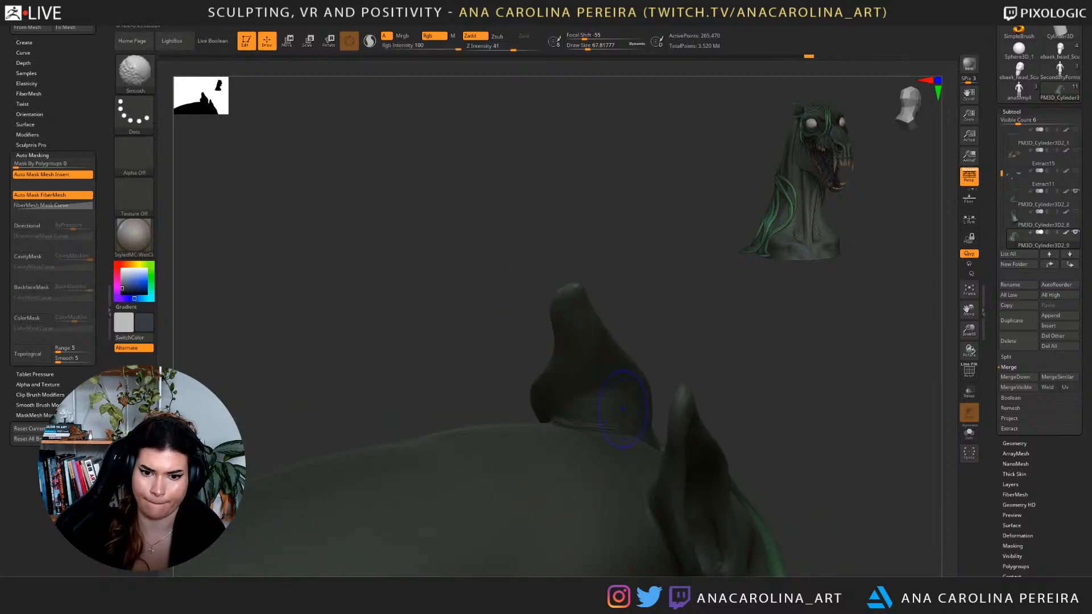
pyautogui.press('ctrl')
# Examine the whole bust from the front and side to judge the ears' proportions.
pyautogui.moveTo(674, 330)
pyautogui.mouseDown()
pyautogui.moveTo(637, 393)
pyautogui.moveTo(623, 484)
pyautogui.mouseUp()
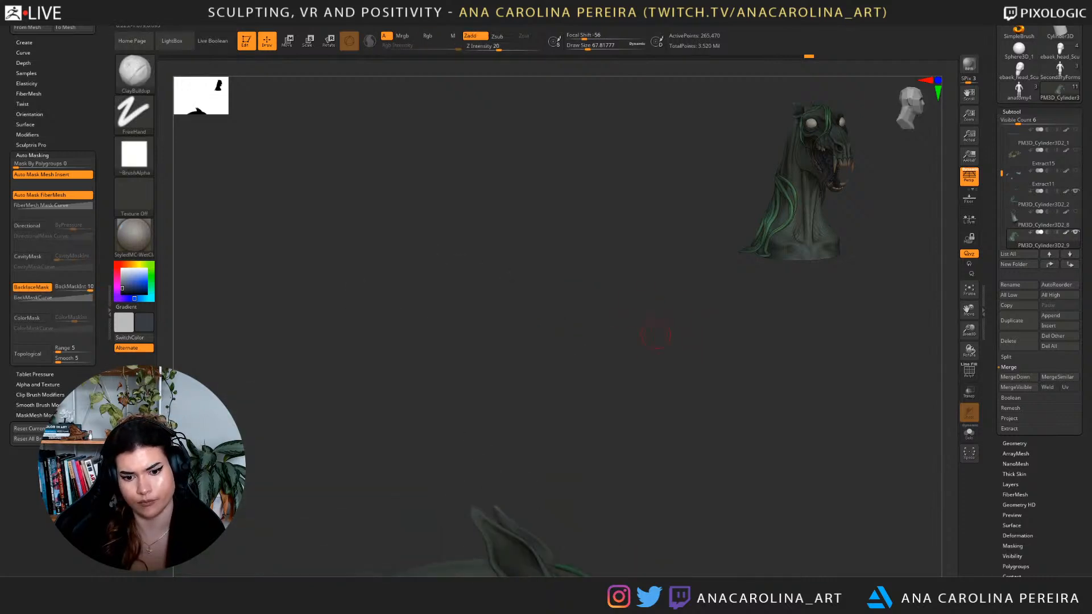
pyautogui.press('f')
pyautogui.moveTo(825, 552); pyautogui.dragTo(722, 427)
pyautogui.moveTo(797, 444); pyautogui.dragTo(751, 444)
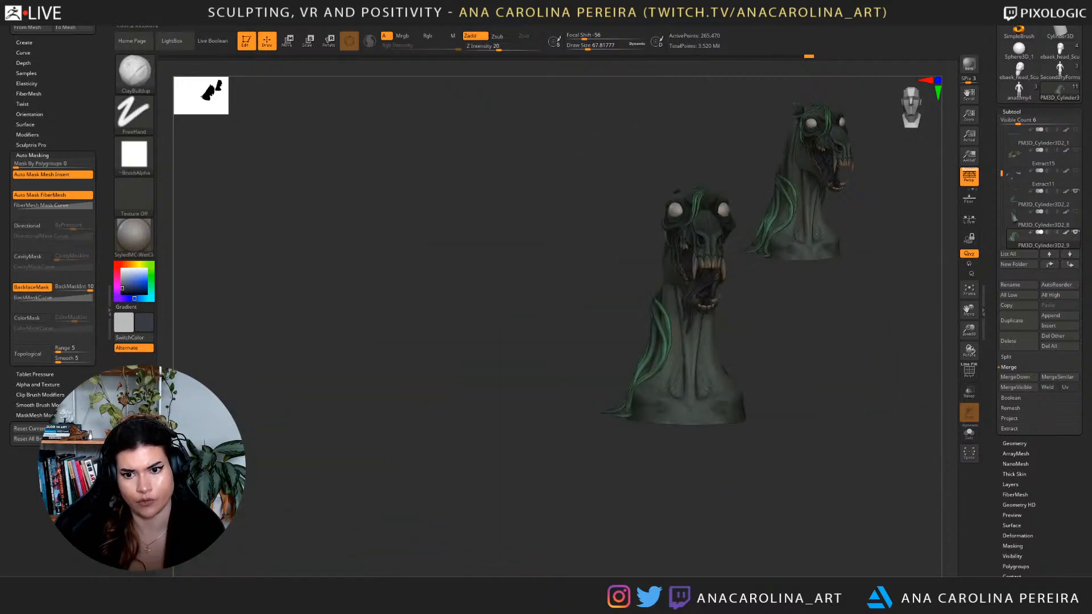
pyautogui.keyDown('alt'); pyautogui.moveTo(854, 401); pyautogui.dragTo(709, 488); pyautogui.keyUp('alt')
pyautogui.moveTo(796, 487); pyautogui.dragTo(731, 464)
pyautogui.keyDown('alt'); pyautogui.moveTo(780, 330); pyautogui.dragTo(785, 410); pyautogui.keyUp('alt')
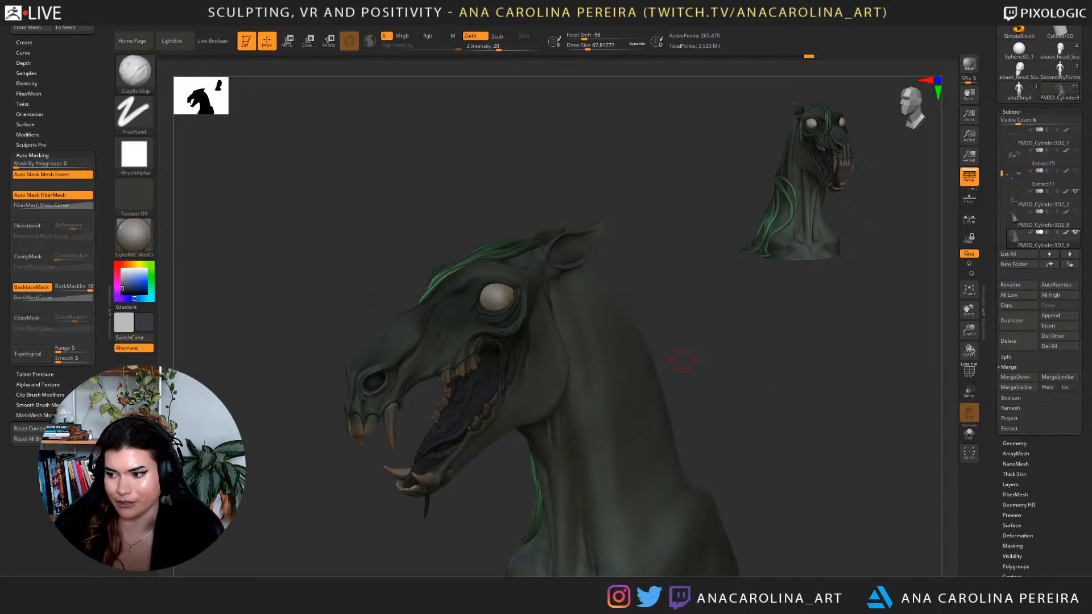
# Sculpt the ears' inner cavity with the ClayBuildup brush at draw size about 94.
pyautogui.moveTo(779, 405)
pyautogui.mouseDown()
pyautogui.moveTo(764, 386)
pyautogui.moveTo(812, 329)
pyautogui.moveTo(797, 336)
pyautogui.moveTo(819, 432)
pyautogui.moveTo(780, 438)
pyautogui.mouseUp()
pyautogui.press('b')
pyautogui.press('c')
pyautogui.press('b')
pyautogui.press('space')
pyautogui.moveTo(512, 296); pyautogui.dragTo(517, 296)
pyautogui.press('space')
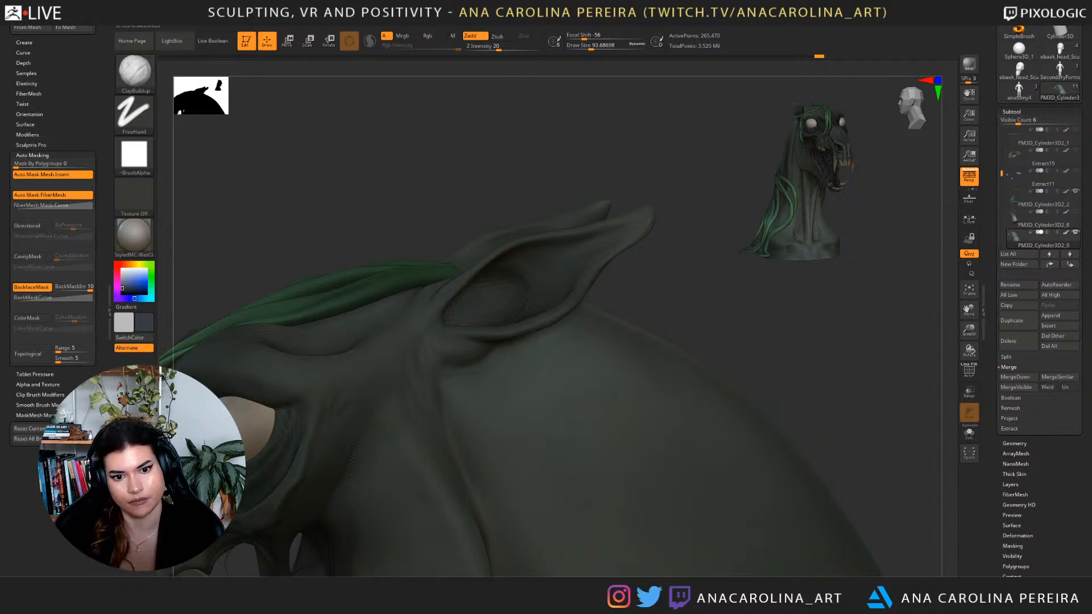
pyautogui.moveTo(542, 272); pyautogui.dragTo(535, 278)
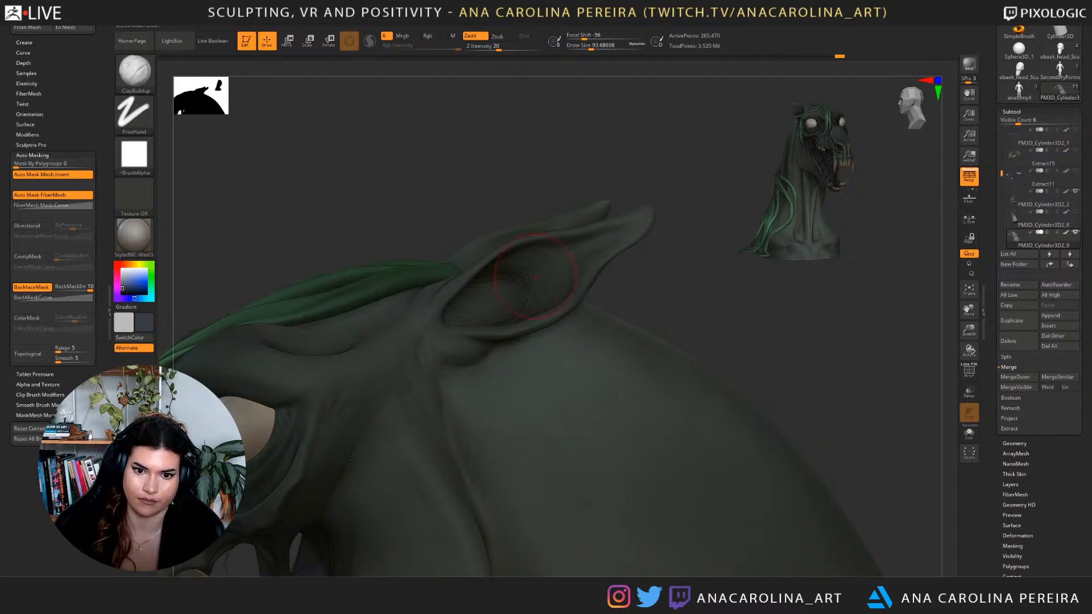
pyautogui.moveTo(654, 273); pyautogui.dragTo(697, 259)
# Reduce the ClayBuildup draw size to about 46, shape the deeper part of the inner ear and smooth it.
pyautogui.press('space')
pyautogui.moveTo(618, 254)
pyautogui.mouseDown()
pyautogui.moveTo(597, 267)
pyautogui.moveTo(601, 333)
pyautogui.moveTo(636, 274)
pyautogui.moveTo(644, 298)
pyautogui.moveTo(615, 319)
pyautogui.moveTo(640, 191)
pyautogui.moveTo(626, 207)
pyautogui.moveTo(637, 224)
pyautogui.mouseUp()
pyautogui.press('space')
pyautogui.moveTo(391, 282)
pyautogui.mouseDown()
pyautogui.moveTo(402, 314)
pyautogui.moveTo(416, 312)
pyautogui.mouseUp()
pyautogui.moveTo(422, 271); pyautogui.dragTo(451, 286)
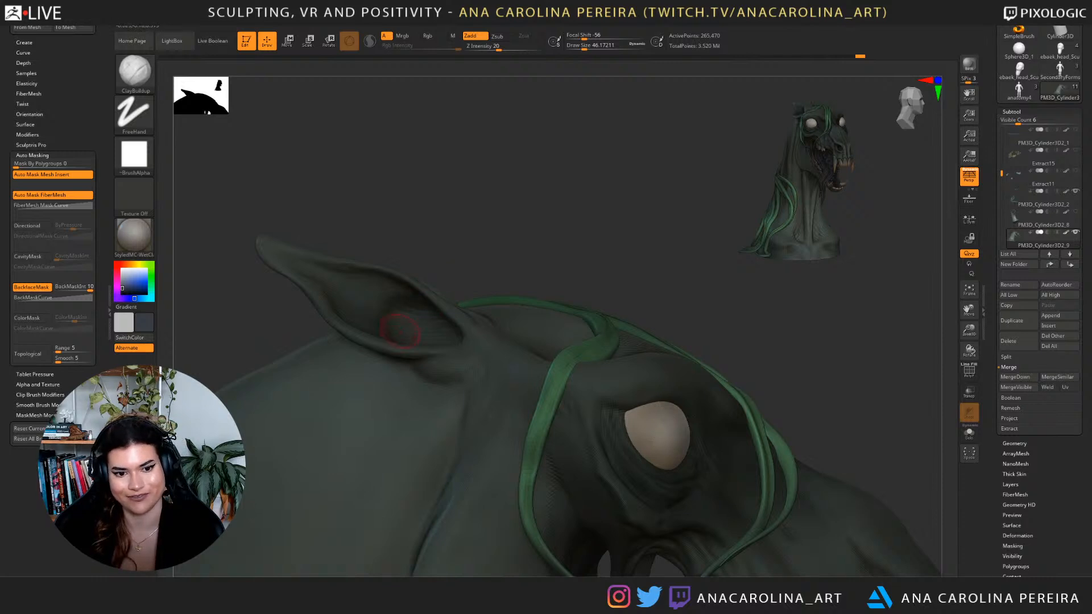
pyautogui.moveTo(450, 285); pyautogui.dragTo(439, 252, button='right')
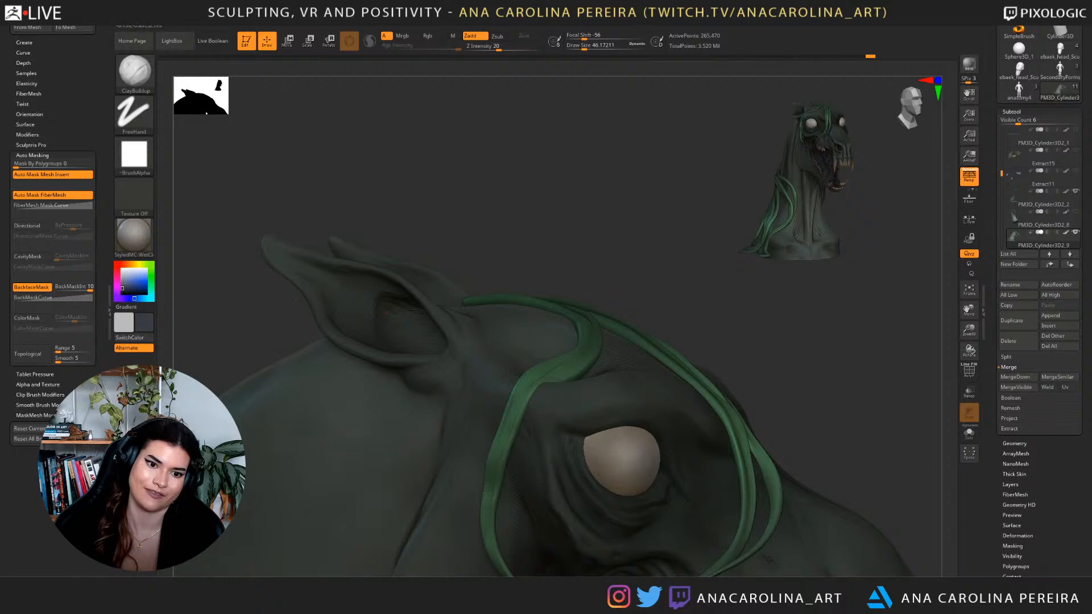
pyautogui.keyDown('shift'); pyautogui.moveTo(392, 313); pyautogui.dragTo(396, 293); pyautogui.keyUp('shift')
# Crease the inside of the ear opening along its rim with the DamStandard brush at draw size about 87.
pyautogui.press('b')
pyautogui.press('d')
pyautogui.press('s')
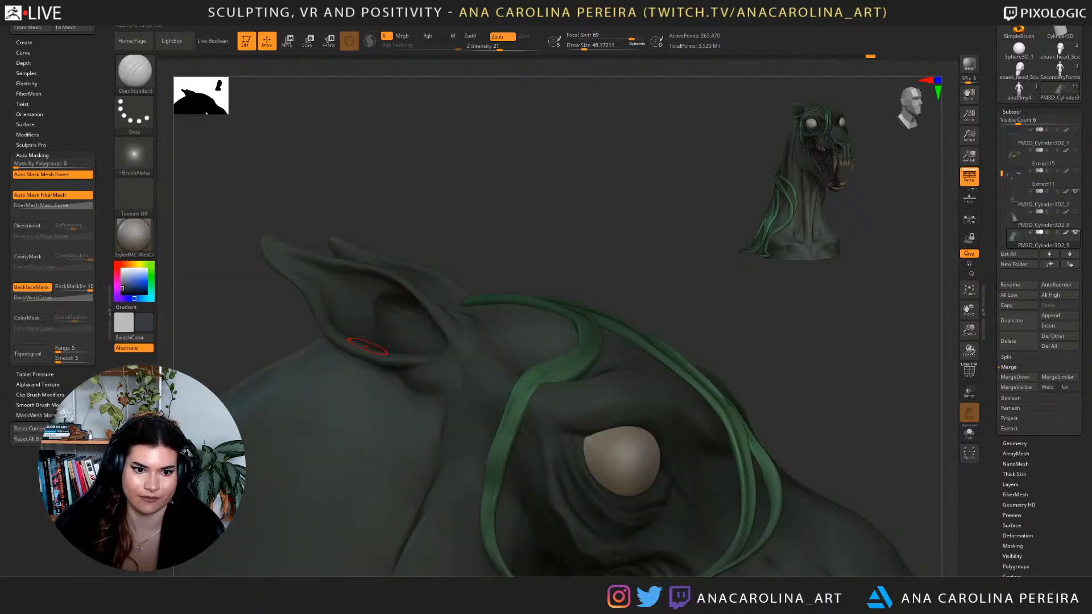
pyautogui.moveTo(398, 307)
pyautogui.mouseDown()
pyautogui.moveTo(376, 290)
pyautogui.moveTo(390, 291)
pyautogui.mouseUp()
pyautogui.moveTo(495, 244)
pyautogui.keyDown('alt'); pyautogui.mouseDown()
pyautogui.moveTo(488, 199)
pyautogui.moveTo(466, 215)
pyautogui.moveTo(478, 225)
pyautogui.moveTo(472, 253)
pyautogui.moveTo(444, 250)
pyautogui.mouseUp(); pyautogui.keyUp('alt')
pyautogui.press('space')
pyautogui.click(427, 273)
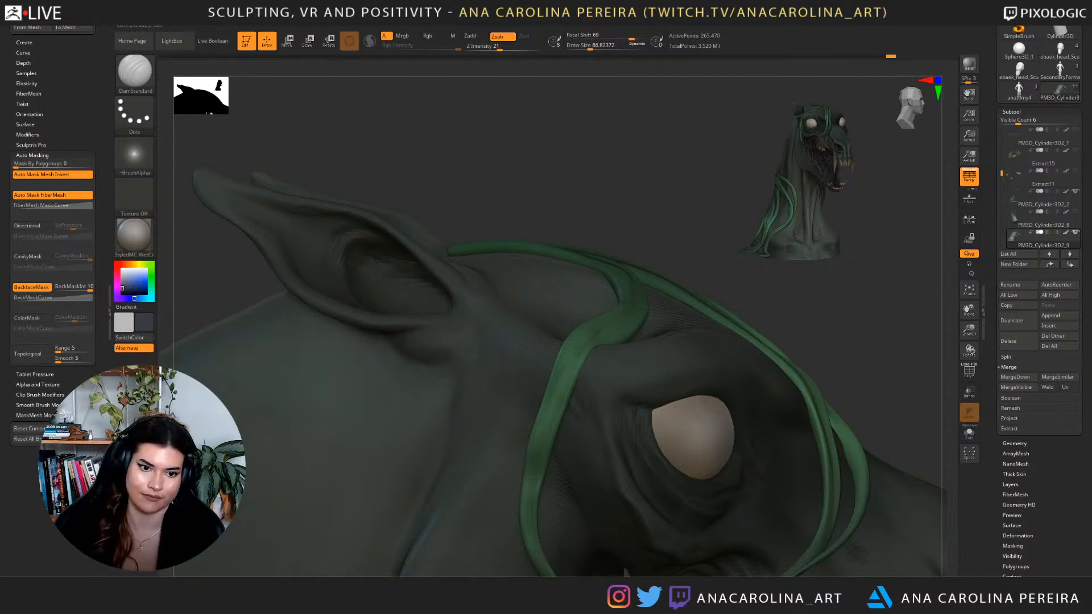
pyautogui.moveTo(461, 226)
pyautogui.mouseDown()
pyautogui.moveTo(454, 219)
pyautogui.moveTo(560, 233)
pyautogui.moveTo(694, 227)
pyautogui.moveTo(512, 187)
pyautogui.moveTo(496, 217)
pyautogui.mouseUp()
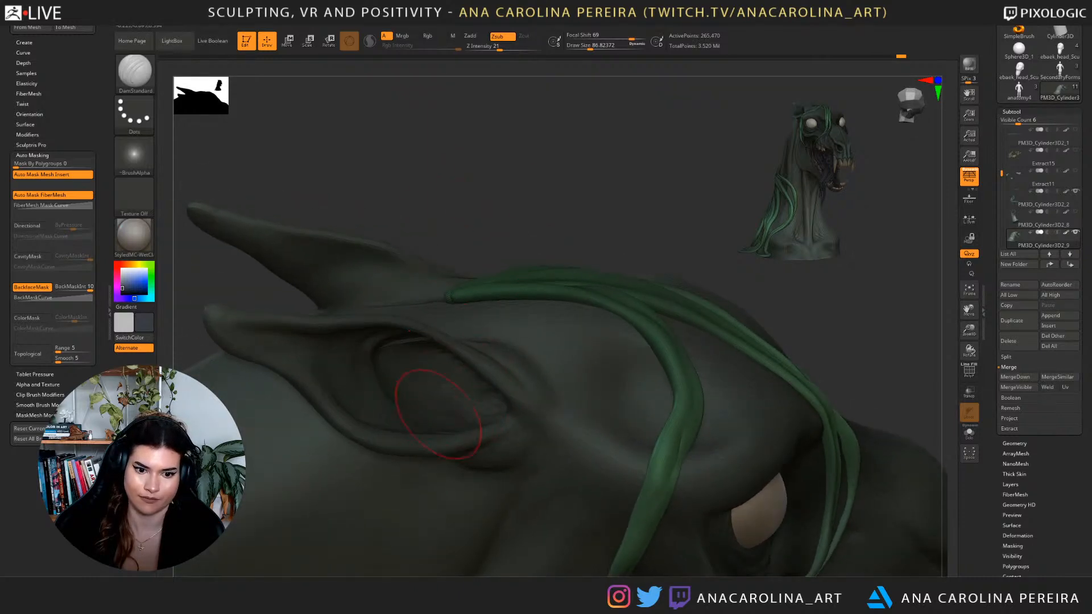
pyautogui.moveTo(512, 272); pyautogui.dragTo(463, 463)
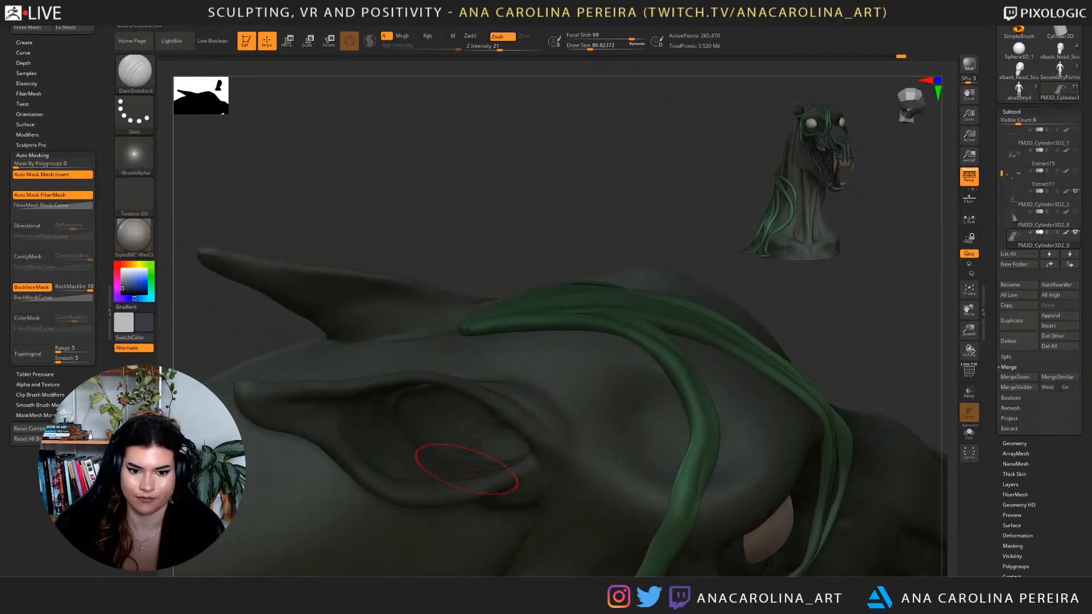
pyautogui.moveTo(512, 213)
pyautogui.mouseDown()
pyautogui.moveTo(556, 200)
pyautogui.moveTo(560, 173)
pyautogui.moveTo(538, 171)
pyautogui.moveTo(501, 212)
pyautogui.moveTo(472, 279)
pyautogui.mouseUp()
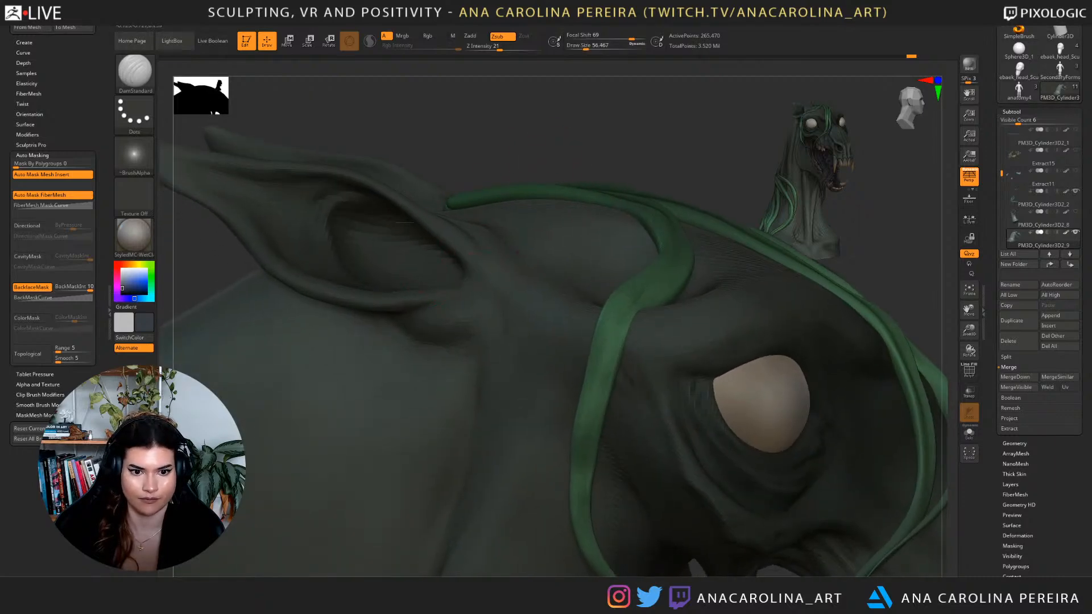
# Add fine clay strokes at the ear's front corner with the ClayBuildup brush, reducing the draw size to about 17.
pyautogui.press('b')
pyautogui.press('c')
pyautogui.press('b')
pyautogui.moveTo(575, 154); pyautogui.dragTo(592, 187)
pyautogui.press('s')
pyautogui.moveTo(451, 264); pyautogui.dragTo(443, 264)
pyautogui.moveTo(483, 176)
pyautogui.keyDown('alt'); pyautogui.mouseDown()
pyautogui.moveTo(569, 201)
pyautogui.moveTo(574, 148)
pyautogui.moveTo(573, 160)
pyautogui.mouseUp(); pyautogui.keyUp('alt')
pyautogui.press('space')
pyautogui.moveTo(543, 317); pyautogui.dragTo(541, 317)
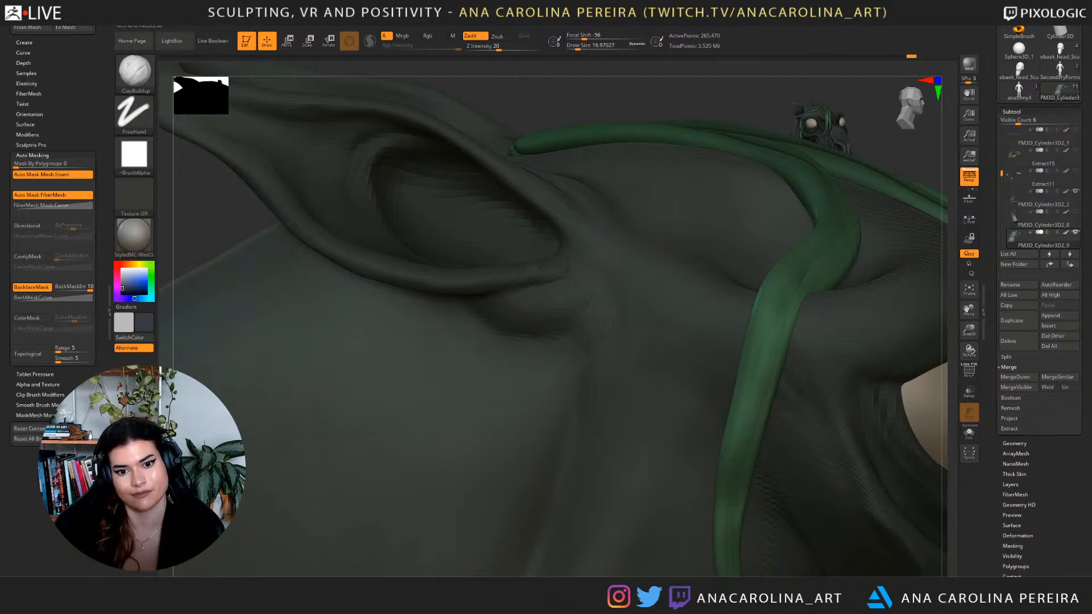
# Smooth the ear's front corner into the head and set the ClayBuildup draw size to about 31.
pyautogui.press('shift')
pyautogui.moveTo(600, 313)
pyautogui.keyDown('shift'); pyautogui.mouseDown()
pyautogui.moveTo(572, 282)
pyautogui.moveTo(543, 285)
pyautogui.mouseUp(); pyautogui.keyUp('shift')
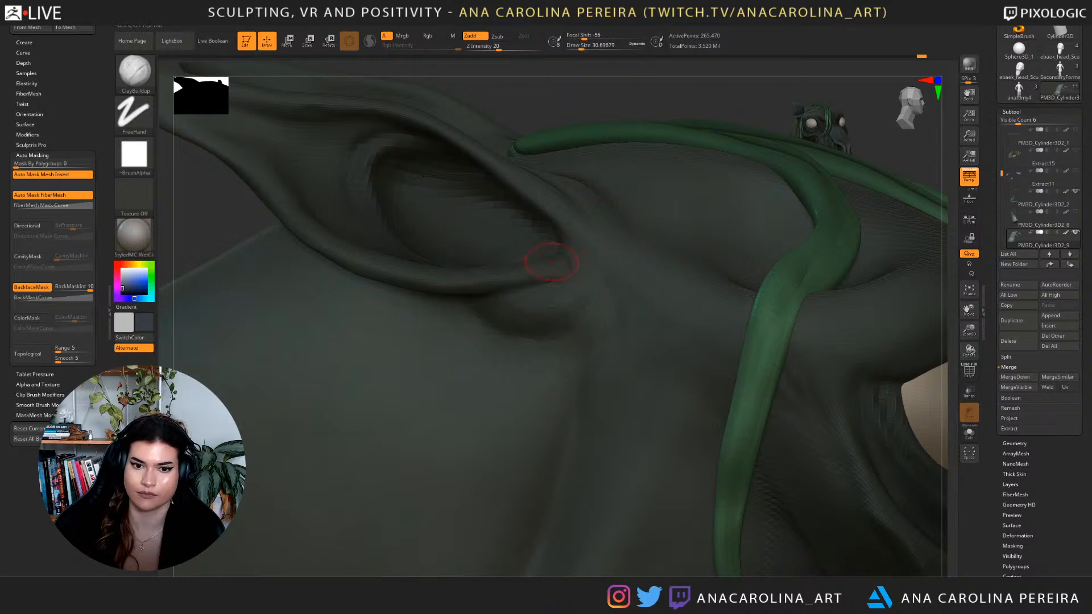
pyautogui.press('shift')
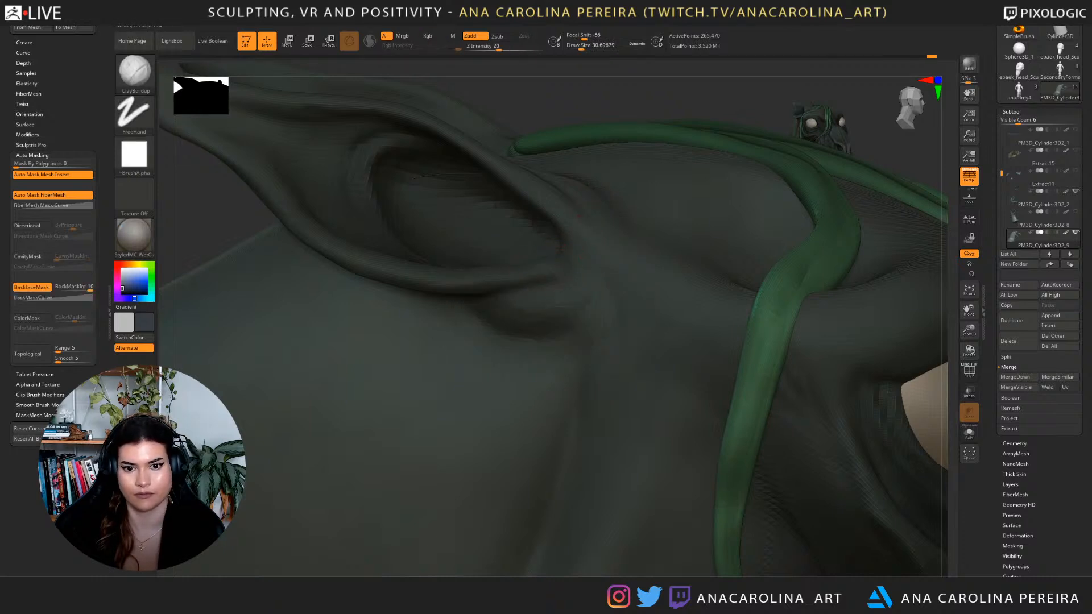
pyautogui.moveTo(549, 285)
pyautogui.keyDown('shift'); pyautogui.mouseDown()
pyautogui.moveTo(488, 293)
pyautogui.moveTo(561, 279)
pyautogui.mouseUp(); pyautogui.keyUp('shift')
pyautogui.moveTo(614, 214)
pyautogui.keyDown('alt'); pyautogui.mouseDown(button='right')
pyautogui.moveTo(610, 192)
pyautogui.moveTo(636, 147)
pyautogui.moveTo(634, 190)
pyautogui.moveTo(620, 199)
pyautogui.moveTo(617, 174)
pyautogui.moveTo(563, 185)
pyautogui.mouseUp(button='right'); pyautogui.keyUp('alt')
# Refine the skin folds around the ear's base from several angles with ClayBuildup at draw size about 39.
pyautogui.moveTo(708, 225)
pyautogui.mouseDown(button='right')
pyautogui.moveTo(546, 199)
pyautogui.moveTo(568, 313)
pyautogui.mouseUp(button='right')
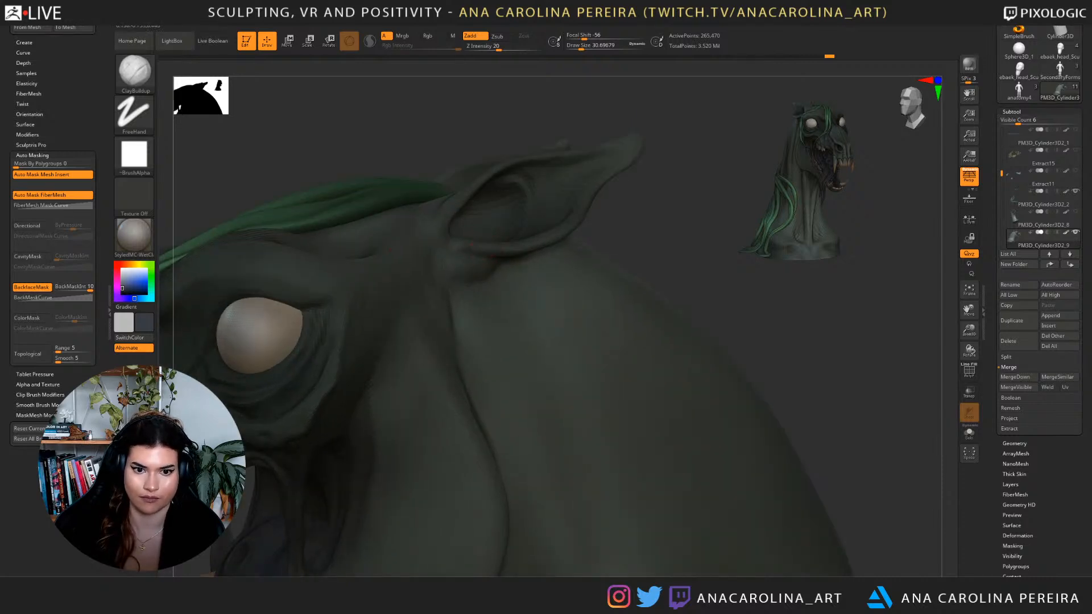
pyautogui.rightClick(482, 251)
pyautogui.moveTo(488, 232)
pyautogui.mouseDown(button='right')
pyautogui.moveTo(463, 176)
pyautogui.moveTo(463, 210)
pyautogui.mouseUp(button='right')
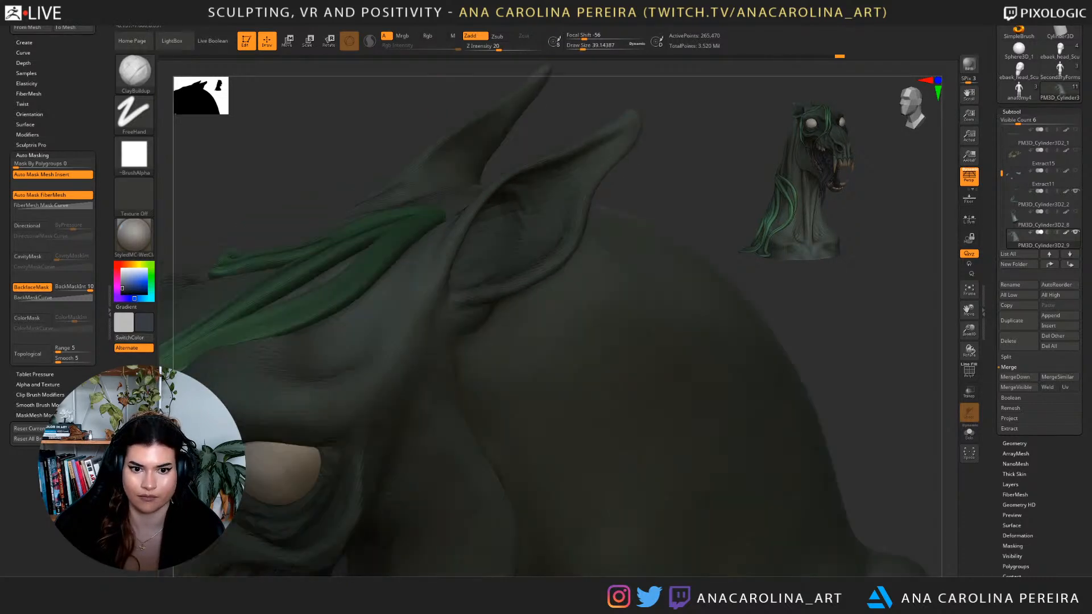
pyautogui.moveTo(572, 399); pyautogui.dragTo(489, 295, button='right')
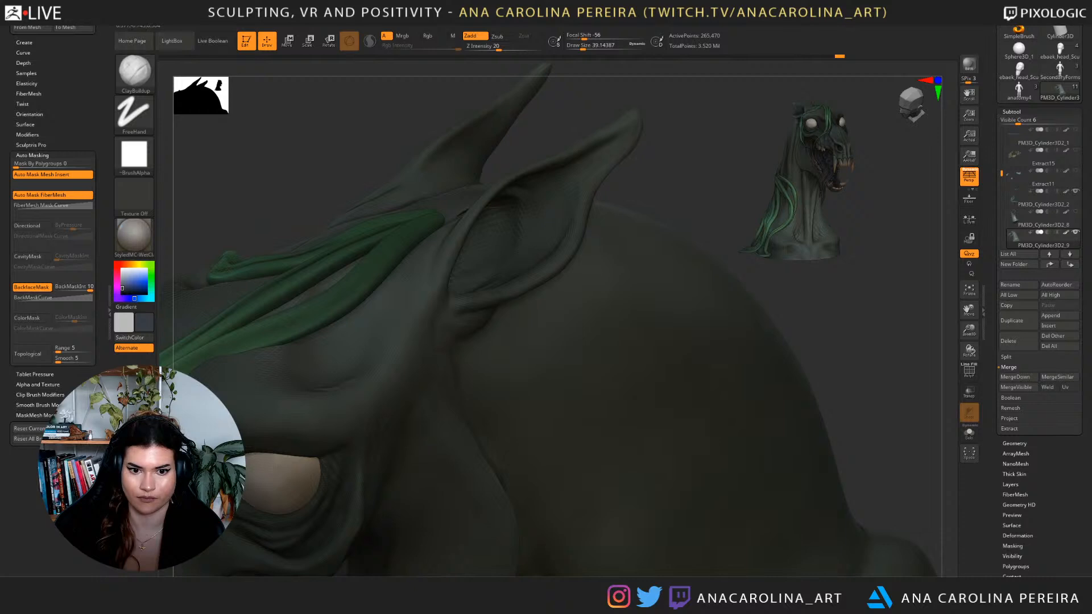
pyautogui.moveTo(655, 319); pyautogui.dragTo(683, 222, button='right')
pyautogui.moveTo(512, 273)
pyautogui.mouseDown(button='right')
pyautogui.moveTo(605, 261)
pyautogui.moveTo(654, 224)
pyautogui.moveTo(626, 273)
pyautogui.moveTo(653, 148)
pyautogui.moveTo(575, 262)
pyautogui.moveTo(612, 203)
pyautogui.moveTo(611, 216)
pyautogui.moveTo(592, 136)
pyautogui.mouseUp(button='right')
# Deepen the front corner of the ear opening with the DamStandard brush at draw size about 56.
pyautogui.press('b')
pyautogui.press('d')
pyautogui.press('s')
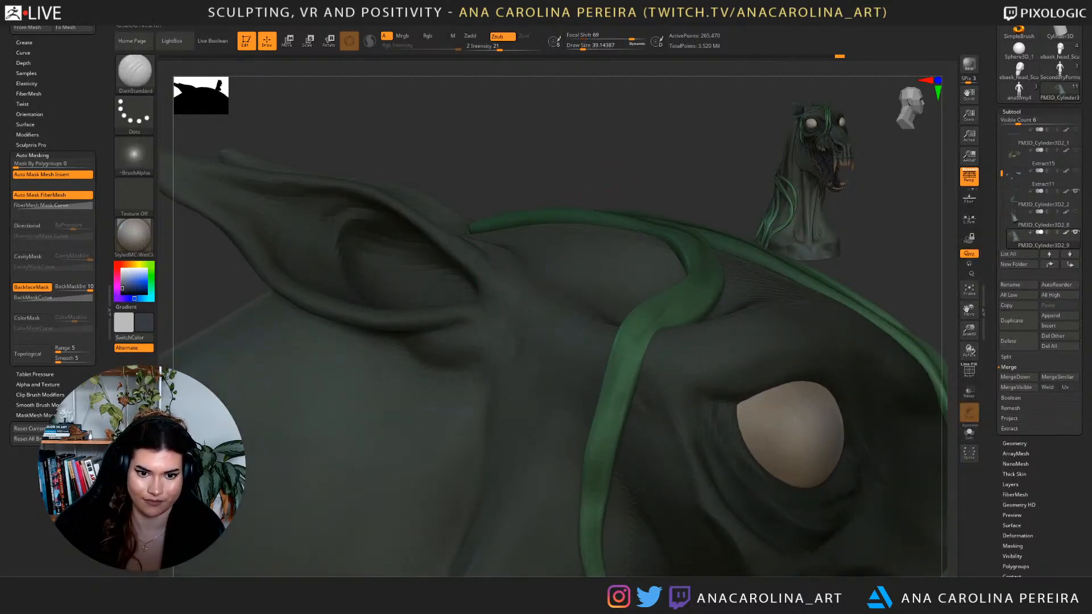
pyautogui.moveTo(526, 211); pyautogui.dragTo(483, 254, button='right')
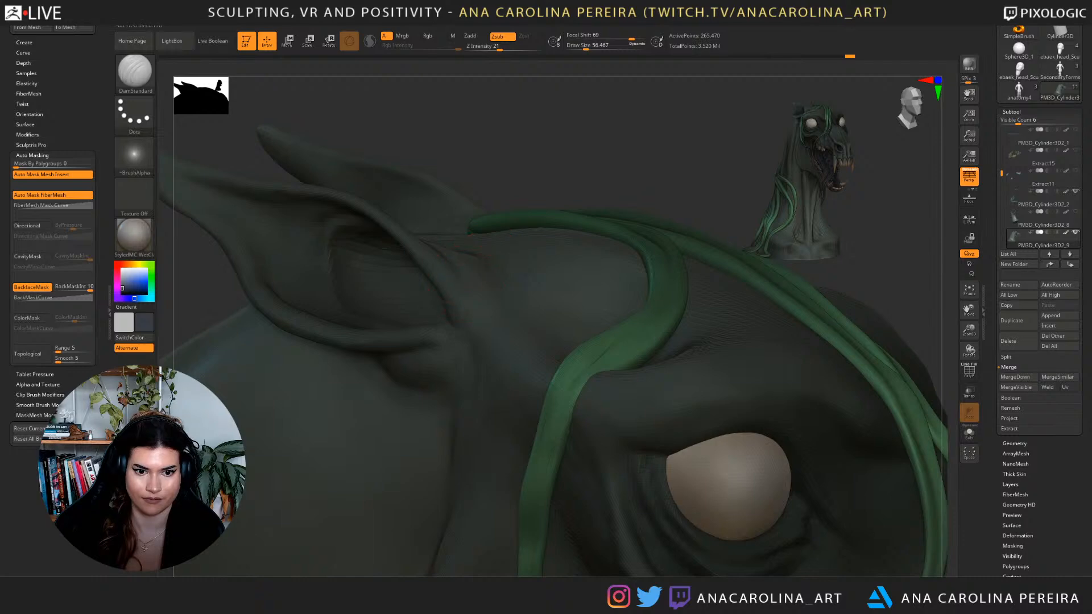
pyautogui.click(451, 326)
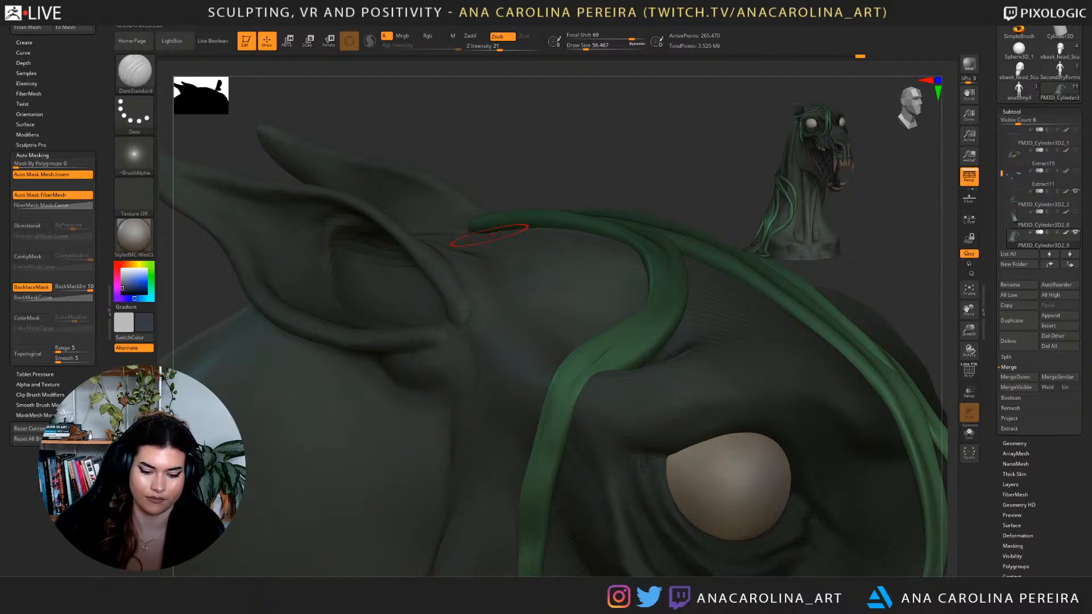
# Sculpt the front corner of the ear opening with the Blob brush at draw size about 33.
pyautogui.press('b')
pyautogui.press('b')
pyautogui.press('l')
pyautogui.moveTo(489, 179); pyautogui.dragTo(512, 139, button='right')
pyautogui.press('b')
pyautogui.press('b')
pyautogui.press('l')
pyautogui.press('space')
pyautogui.moveTo(509, 153); pyautogui.dragTo(503, 154)
pyautogui.moveTo(504, 153); pyautogui.dragTo(529, 134, button='right')
pyautogui.moveTo(473, 268); pyautogui.dragTo(479, 279)
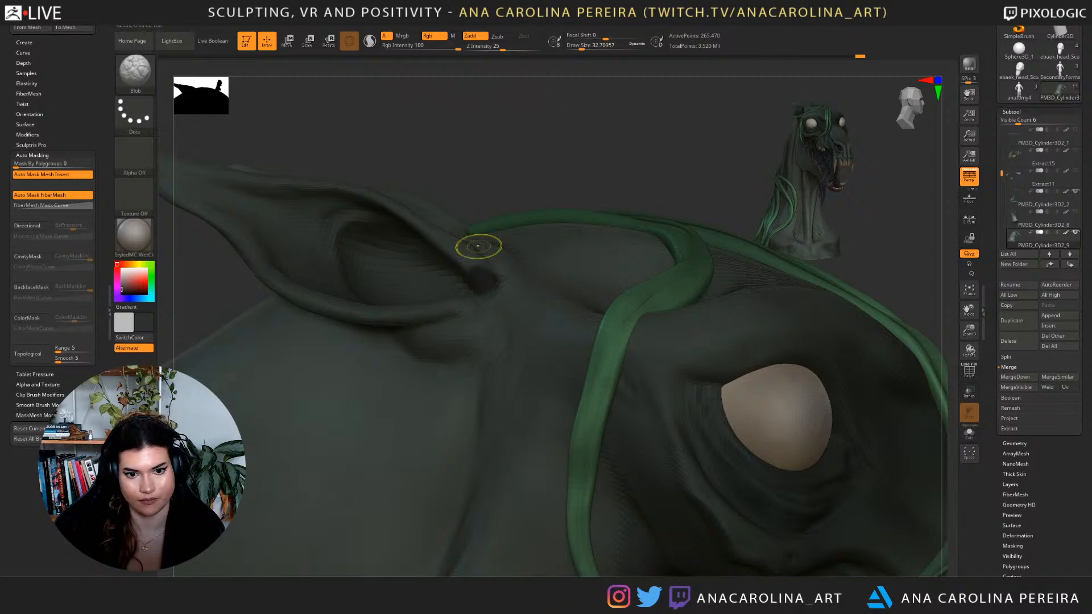
# Soften the deep front corner of the ear opening and switch to the ClayBuildup brush.
pyautogui.press('b')
pyautogui.press('c')
pyautogui.press('b')
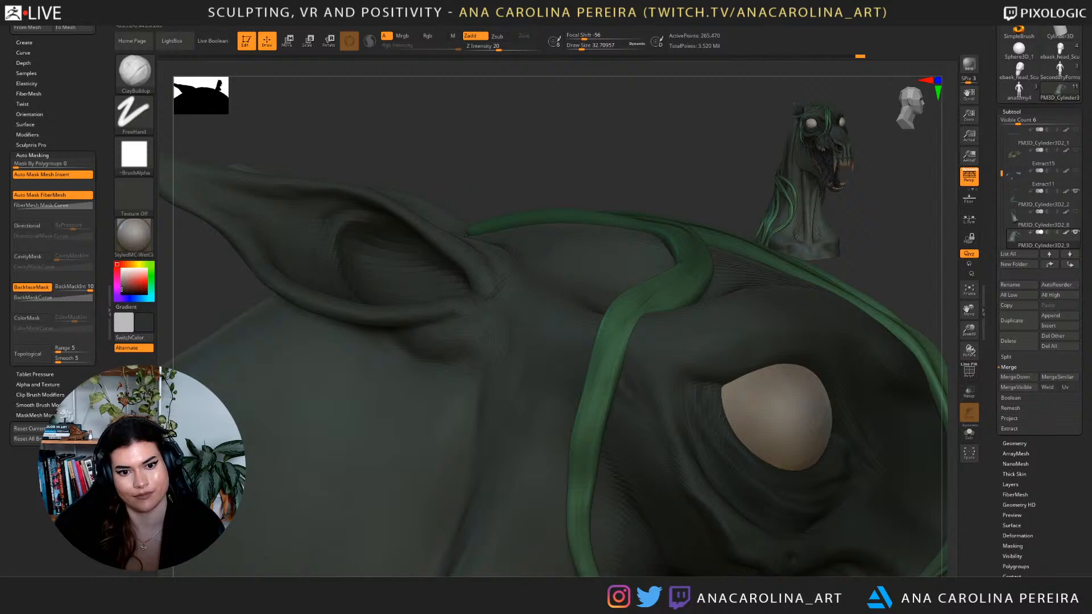
pyautogui.moveTo(512, 292); pyautogui.dragTo(469, 239, button='right')
pyautogui.moveTo(677, 264)
pyautogui.mouseDown(button='right')
pyautogui.moveTo(614, 264)
pyautogui.moveTo(637, 215)
pyautogui.moveTo(607, 215)
pyautogui.moveTo(600, 285)
pyautogui.mouseUp(button='right')
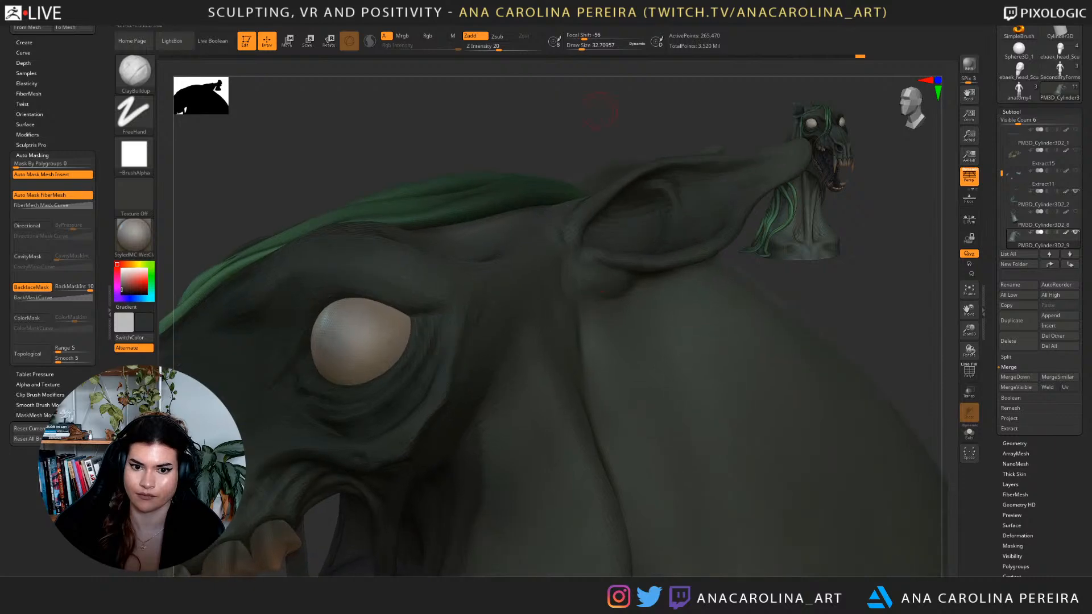
pyautogui.keyDown('alt'); pyautogui.moveTo(590, 103); pyautogui.dragTo(566, 207, button='right'); pyautogui.keyUp('alt')
# Reshape the front corner of the ear's base with the Move brush at draw size about 56.
pyautogui.press('b')
pyautogui.press('m')
pyautogui.press('v')
pyautogui.press('space')
pyautogui.moveTo(530, 277); pyautogui.dragTo(534, 277)
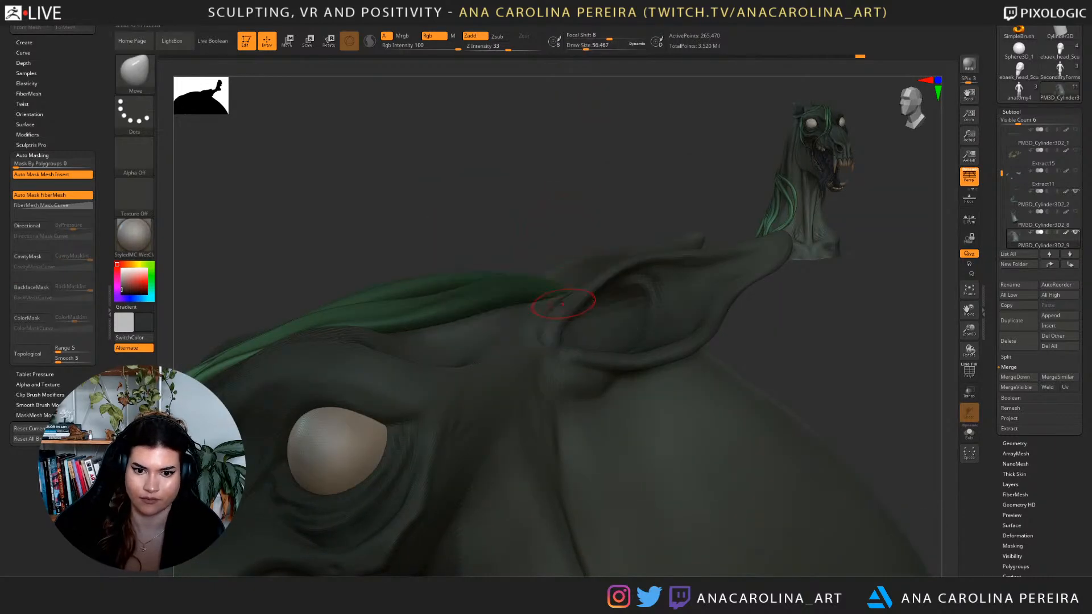
pyautogui.press('space')
pyautogui.moveTo(565, 316); pyautogui.dragTo(572, 310)
# Adjust the ear's overall shape against the head with the Move brush at draw size about 71.
pyautogui.keyDown('alt'); pyautogui.moveTo(571, 239); pyautogui.dragTo(571, 171); pyautogui.keyUp('alt')
pyautogui.keyDown('alt'); pyautogui.moveTo(603, 318); pyautogui.dragTo(622, 206); pyautogui.keyUp('alt')
pyautogui.moveTo(618, 162)
pyautogui.mouseDown()
pyautogui.moveTo(677, 165)
pyautogui.moveTo(667, 164)
pyautogui.moveTo(654, 228)
pyautogui.mouseUp()
pyautogui.press('s')
pyautogui.moveTo(562, 314); pyautogui.dragTo(558, 314)
pyautogui.moveTo(569, 153); pyautogui.dragTo(569, 128)
pyautogui.keyDown('alt'); pyautogui.moveTo(569, 193); pyautogui.dragTo(606, 179); pyautogui.keyUp('alt')
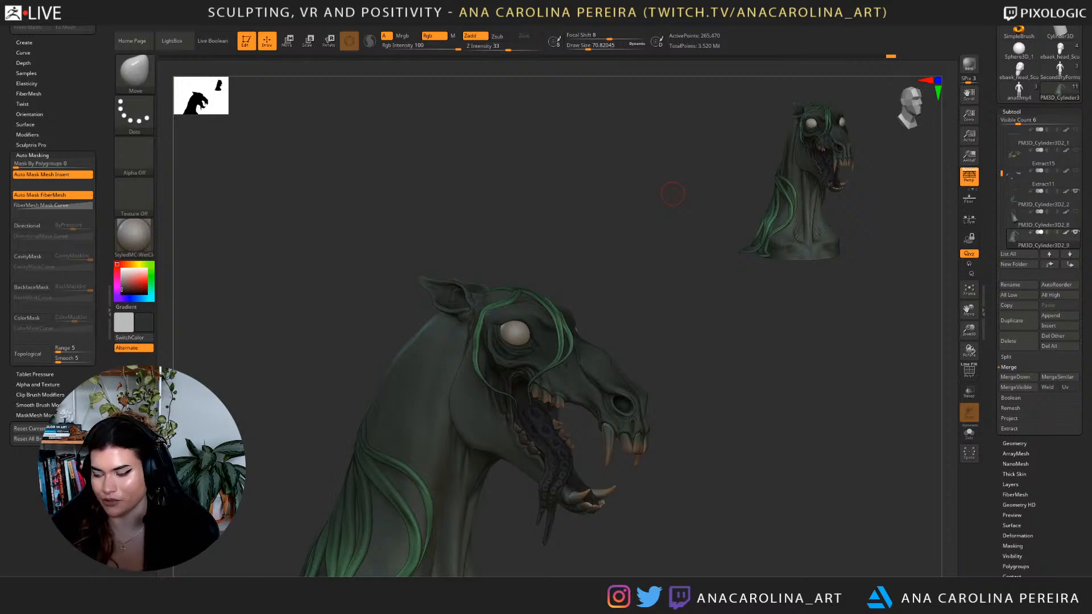
# Build up the skin at the inner front base of the ear with ClayBuildup at draw size about 71.
pyautogui.moveTo(796, 319); pyautogui.dragTo(665, 341)
pyautogui.moveTo(779, 393)
pyautogui.keyDown('alt'); pyautogui.mouseDown()
pyautogui.moveTo(788, 491)
pyautogui.moveTo(771, 489)
pyautogui.moveTo(762, 540)
pyautogui.mouseUp(); pyautogui.keyUp('alt')
pyautogui.press('b')
pyautogui.press('c')
pyautogui.press('b')
pyautogui.keyDown('alt'); pyautogui.moveTo(796, 313); pyautogui.dragTo(731, 455); pyautogui.keyUp('alt')
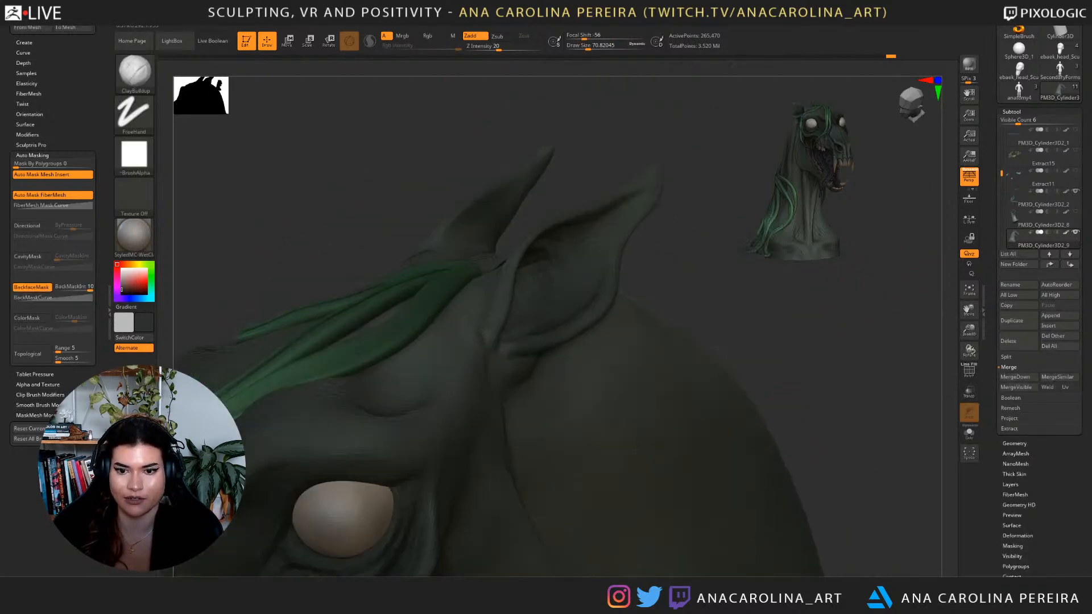
pyautogui.moveTo(490, 294); pyautogui.dragTo(516, 408)
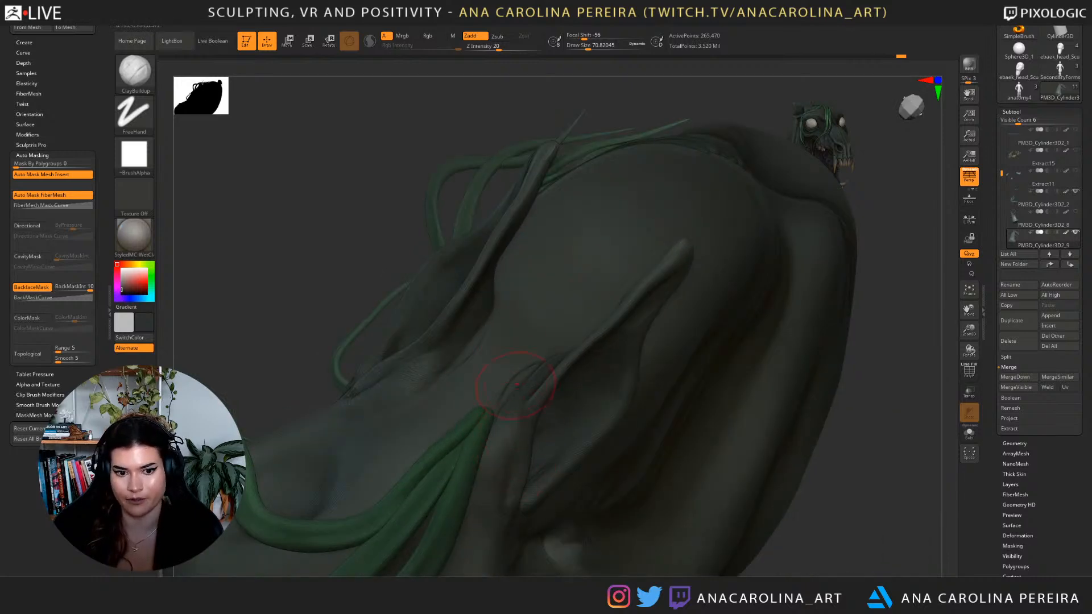
pyautogui.moveTo(513, 450); pyautogui.dragTo(496, 411)
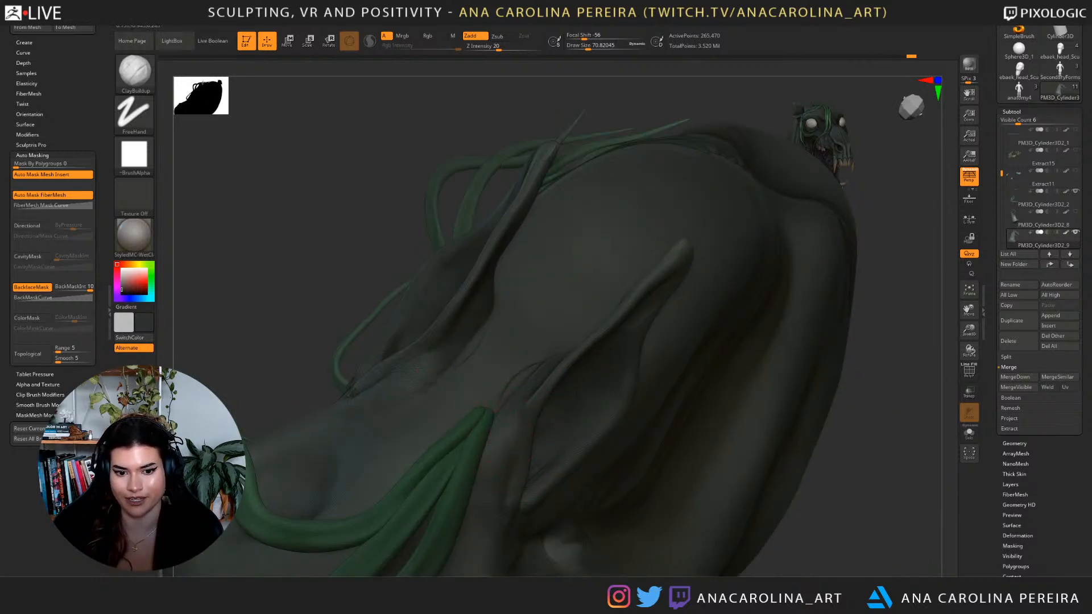
pyautogui.moveTo(496, 478); pyautogui.dragTo(500, 468)
# Try to add volume beside the ear's outer edge near its tip with the ClayBuildup brush.
pyautogui.moveTo(819, 478)
pyautogui.mouseDown()
pyautogui.moveTo(842, 476)
pyautogui.moveTo(808, 467)
pyautogui.mouseUp()
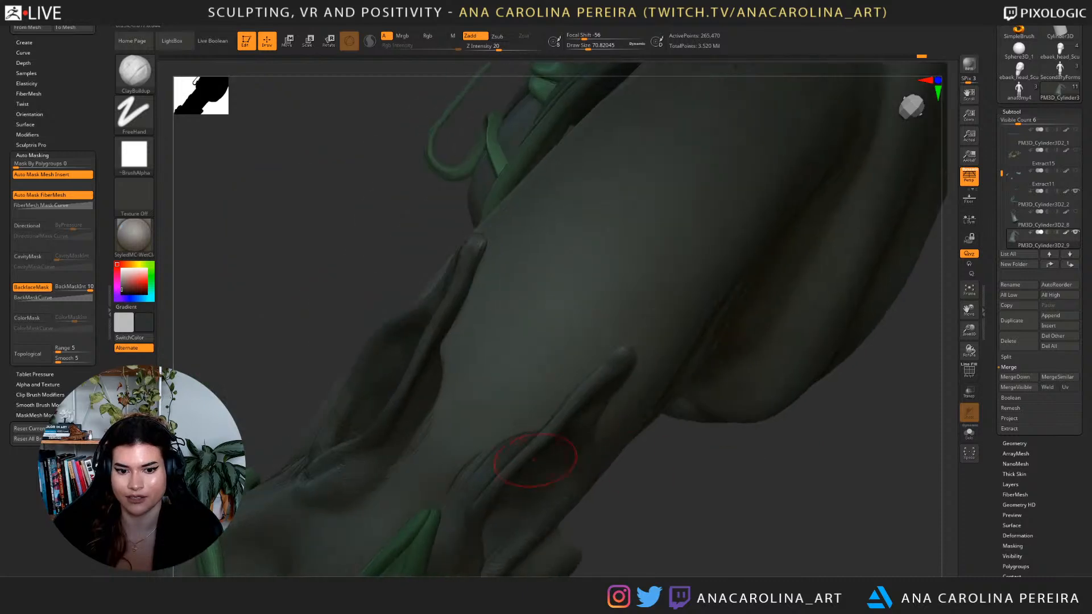
pyautogui.moveTo(648, 484)
pyautogui.mouseDown()
pyautogui.moveTo(654, 505)
pyautogui.moveTo(683, 515)
pyautogui.mouseUp()
pyautogui.moveTo(631, 490); pyautogui.dragTo(588, 508)
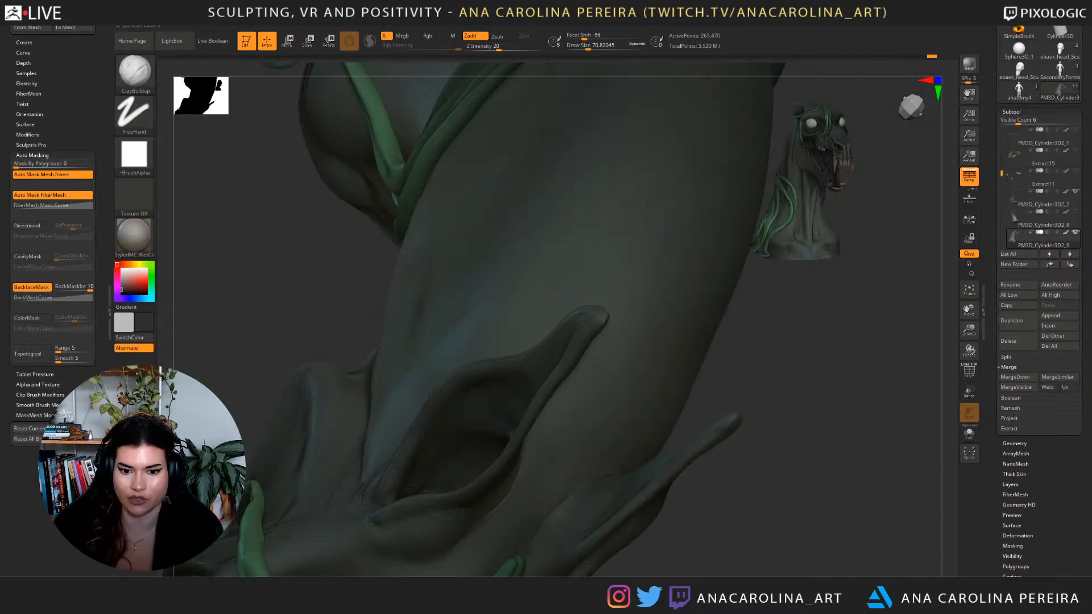
pyautogui.moveTo(560, 455)
pyautogui.mouseDown()
pyautogui.moveTo(608, 387)
pyautogui.moveTo(597, 381)
pyautogui.mouseUp()
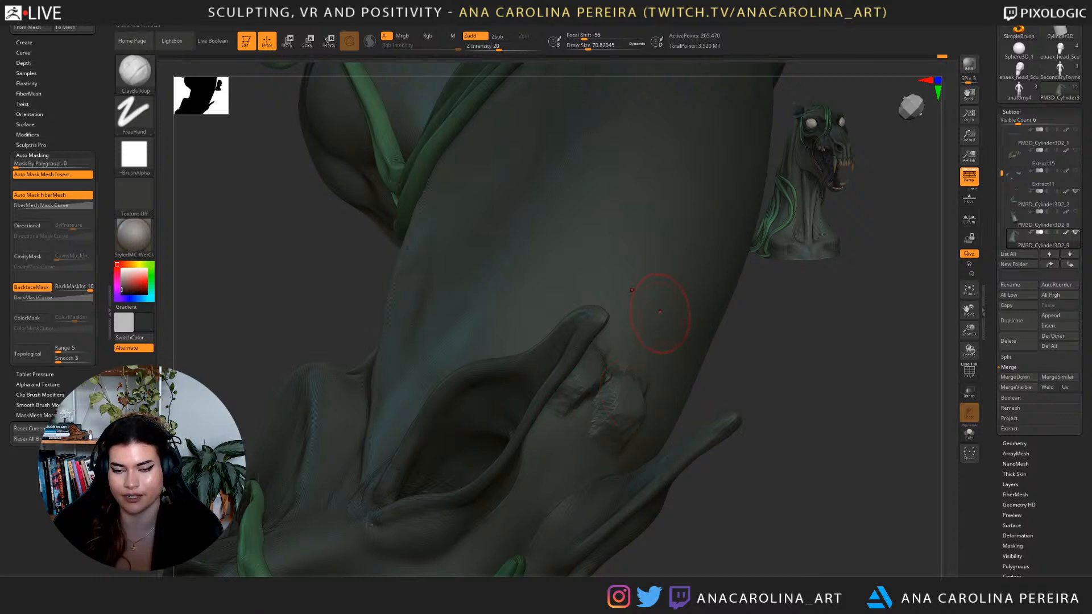
pyautogui.hotkey('ctrl', 'z')
# Refine the skin around the ear's rim and front base with ClayBuildup at draw size about 46.
pyautogui.moveTo(717, 467); pyautogui.dragTo(726, 353)
pyautogui.moveTo(699, 526)
pyautogui.mouseDown()
pyautogui.moveTo(711, 455)
pyautogui.moveTo(797, 341)
pyautogui.mouseUp()
pyautogui.moveTo(853, 187)
pyautogui.keyDown('alt'); pyautogui.mouseDown()
pyautogui.moveTo(779, 347)
pyautogui.moveTo(796, 466)
pyautogui.mouseUp(); pyautogui.keyUp('alt')
pyautogui.press('space')
pyautogui.moveTo(705, 377); pyautogui.dragTo(700, 375)
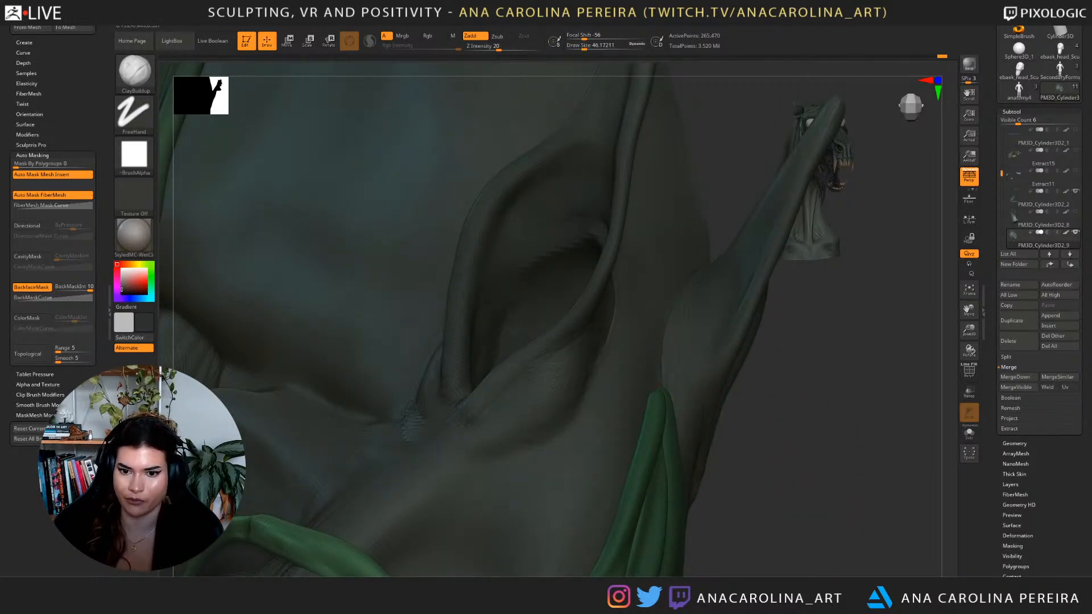
pyautogui.moveTo(605, 212); pyautogui.dragTo(595, 232)
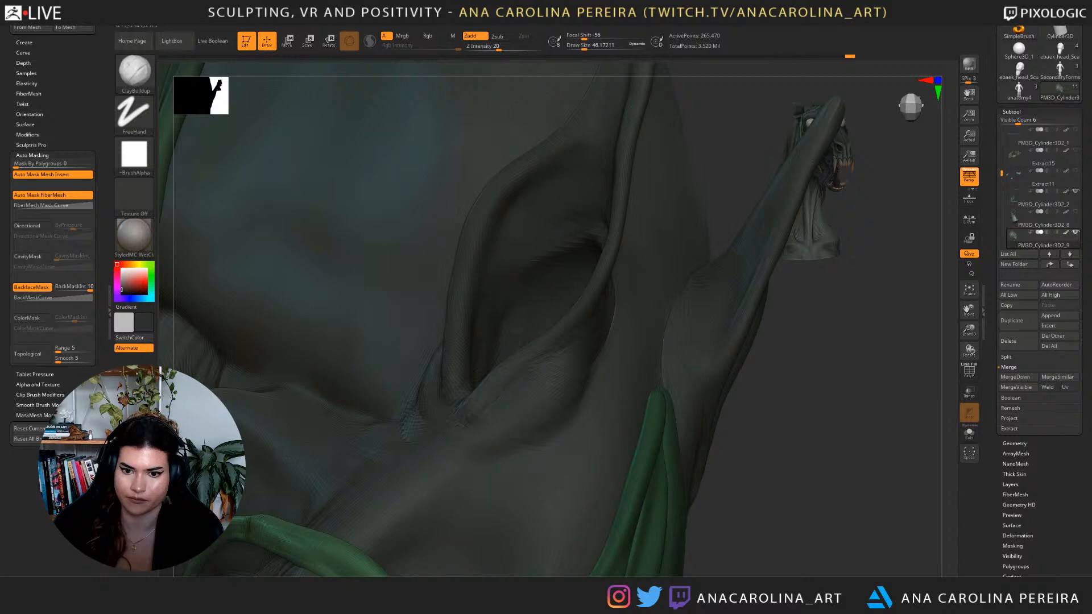
# Try to sculpt long ridges along the back of the neck behind the ears with ClayBuildup.
pyautogui.moveTo(853, 256); pyautogui.dragTo(825, 375)
pyautogui.moveTo(512, 444); pyautogui.dragTo(506, 446, button='right')
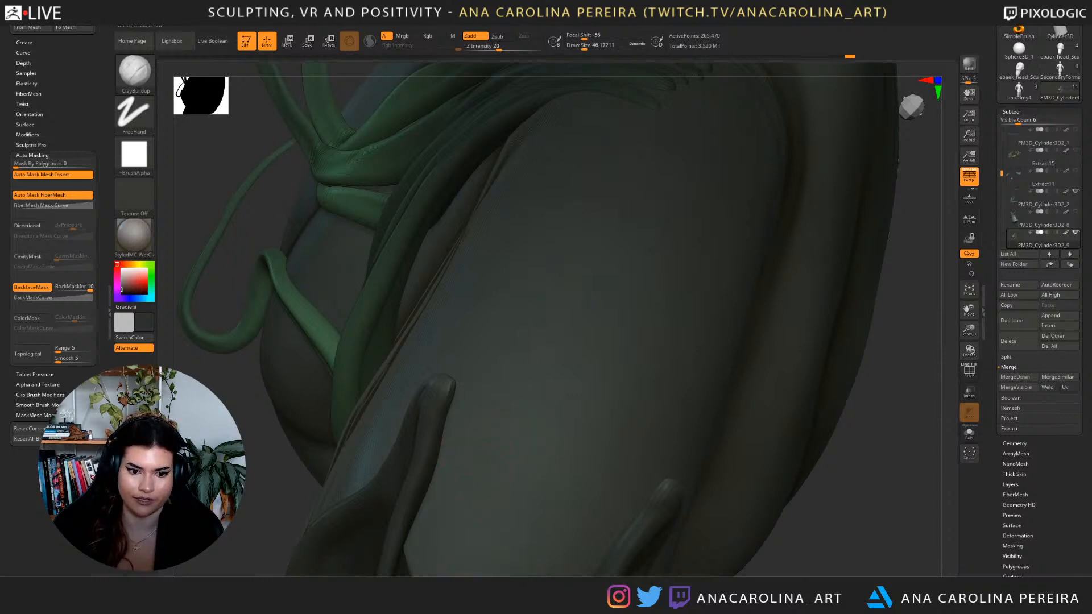
pyautogui.moveTo(513, 380); pyautogui.dragTo(554, 246)
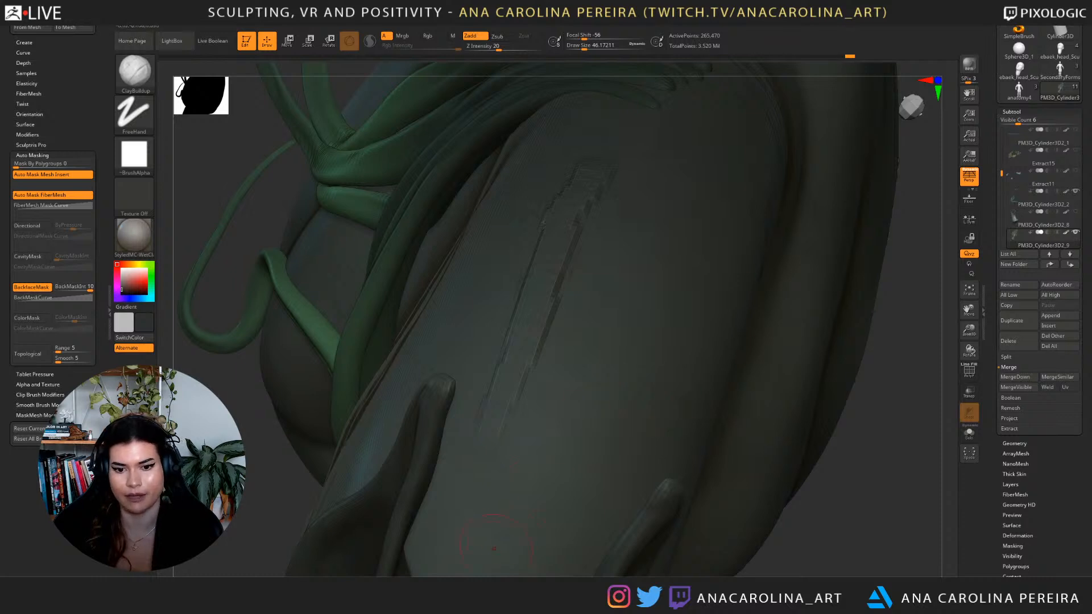
pyautogui.moveTo(632, 330)
pyautogui.mouseDown()
pyautogui.moveTo(579, 456)
pyautogui.moveTo(691, 257)
pyautogui.mouseUp()
pyautogui.hotkey('ctrl', 'z')
pyautogui.moveTo(870, 555); pyautogui.dragTo(834, 553)
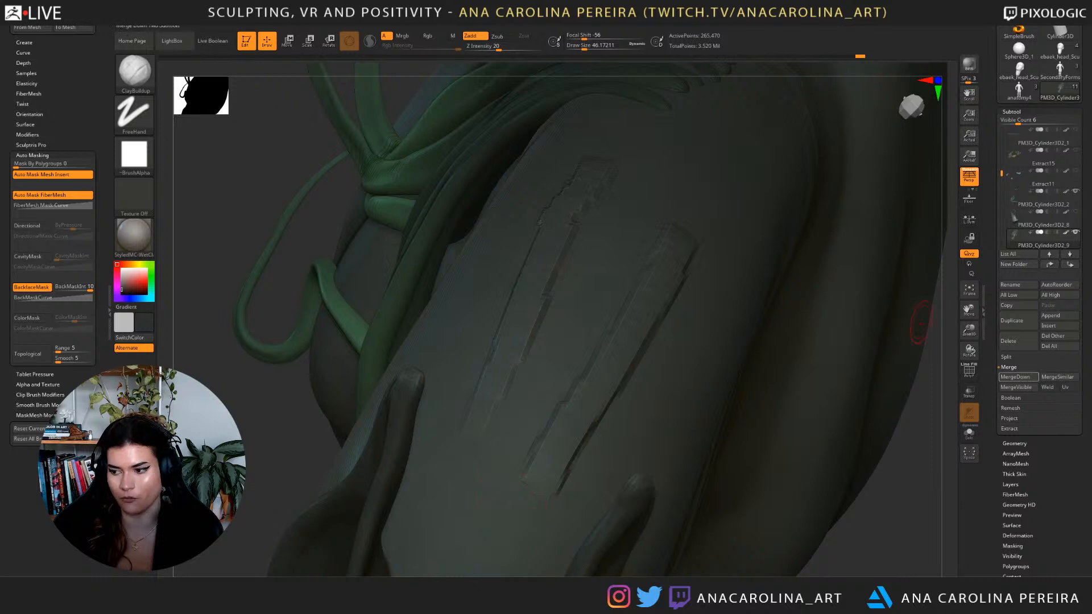
pyautogui.hotkey('ctrl', 'z')
pyautogui.hotkey('ctrl', 'z')
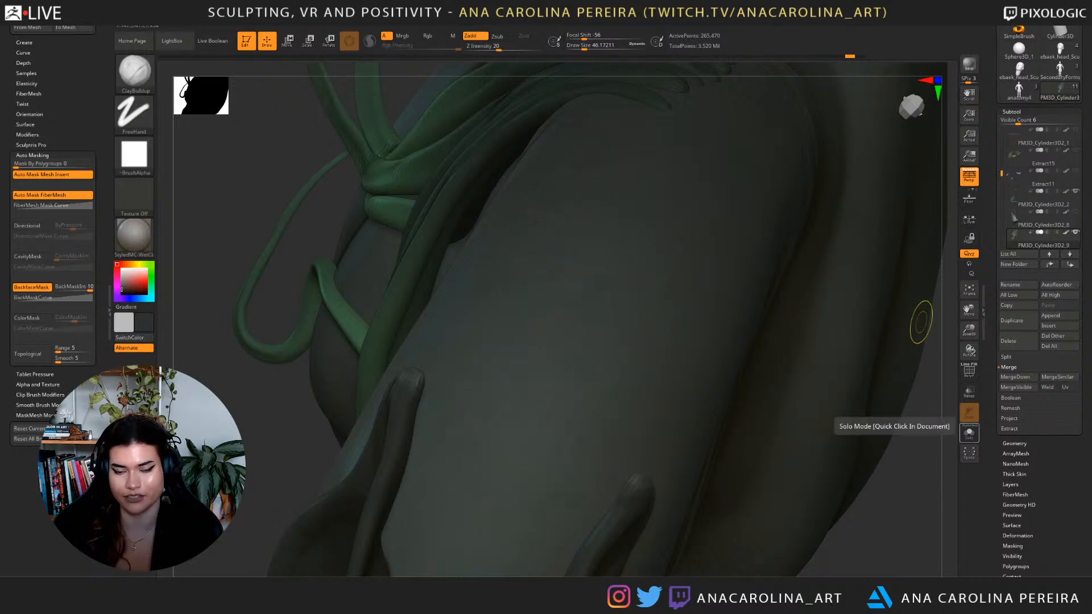
# Raise the bust's mesh by one subdivision level for finer ear detail.
pyautogui.moveTo(734, 459); pyautogui.dragTo(842, 473, button='right')
pyautogui.moveTo(842, 227)
pyautogui.keyDown('alt'); pyautogui.mouseDown(button='right')
pyautogui.moveTo(725, 478)
pyautogui.moveTo(717, 464)
pyautogui.mouseUp(button='right'); pyautogui.keyUp('alt')
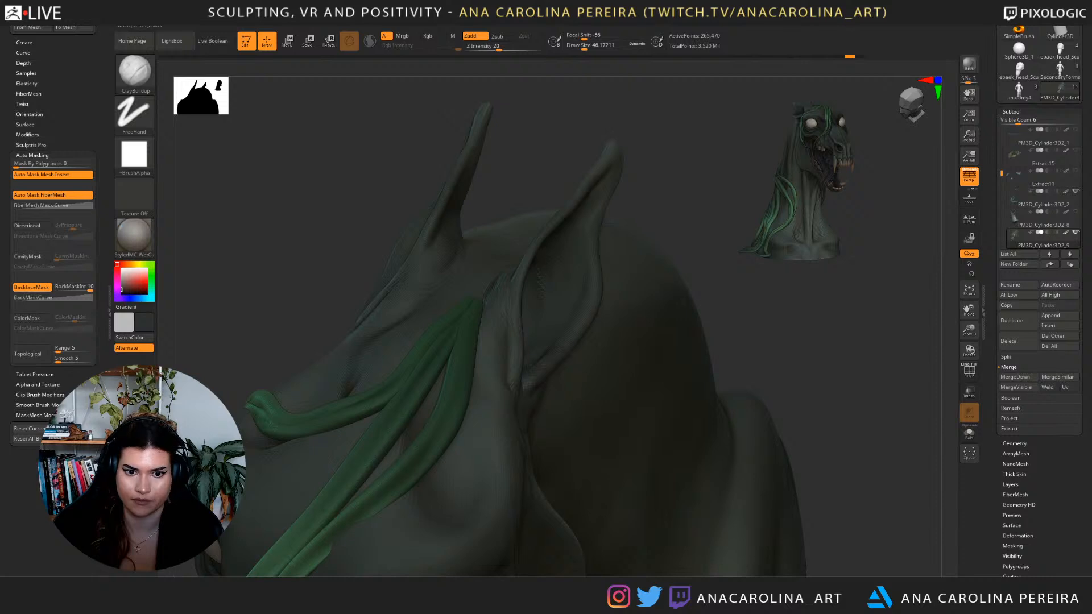
pyautogui.moveTo(532, 187)
pyautogui.mouseDown(button='right')
pyautogui.moveTo(524, 134)
pyautogui.moveTo(478, 142)
pyautogui.mouseUp(button='right')
pyautogui.moveTo(512, 259); pyautogui.dragTo(534, 322, button='right')
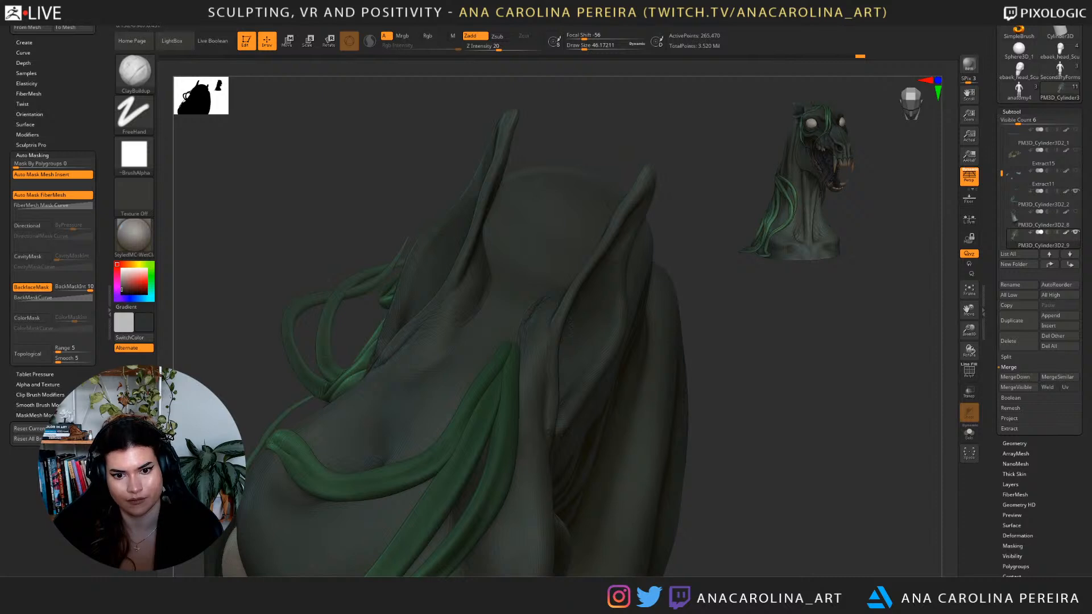
pyautogui.press('shift')
pyautogui.moveTo(610, 270)
pyautogui.mouseDown(button='right')
pyautogui.moveTo(529, 242)
pyautogui.moveTo(676, 285)
pyautogui.moveTo(681, 223)
pyautogui.moveTo(687, 256)
pyautogui.moveTo(715, 271)
pyautogui.mouseUp(button='right')
pyautogui.press('b')
pyautogui.keyDown('alt'); pyautogui.moveTo(617, 148); pyautogui.dragTo(585, 337, button='right'); pyautogui.keyUp('alt')
pyautogui.press('d')
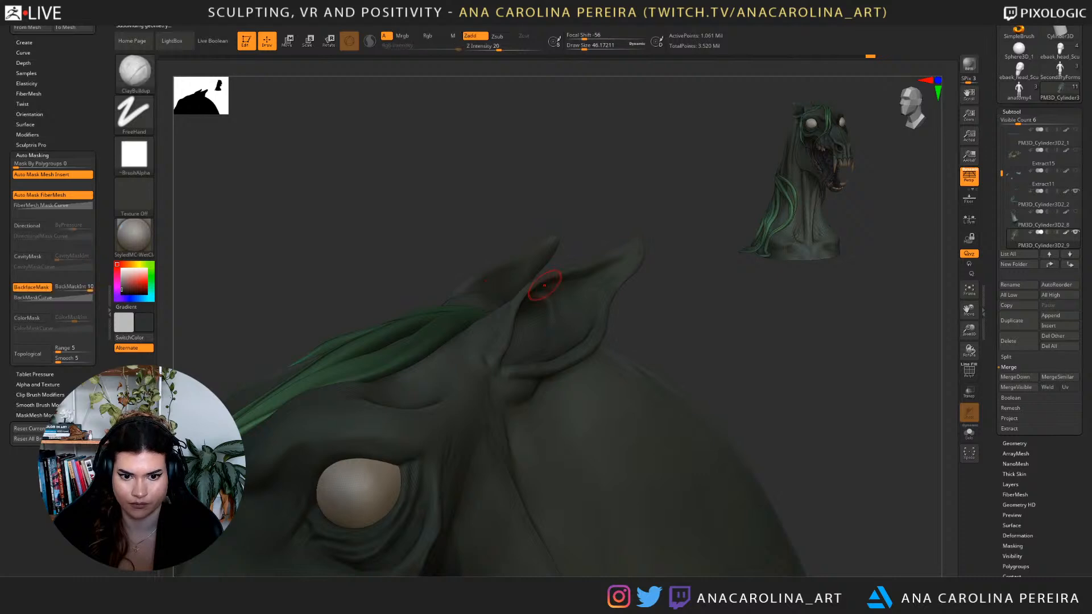
# Define the creases around the ear's opening and base with DamStandard at draw size about 116.
pyautogui.press('b')
pyautogui.press('d')
pyautogui.press('s')
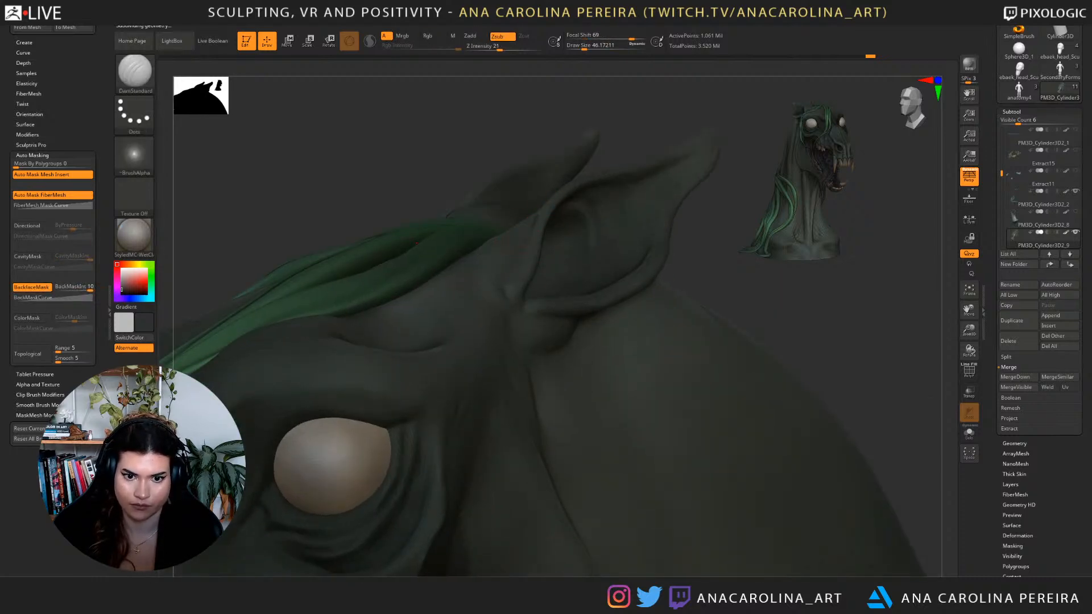
pyautogui.moveTo(603, 212); pyautogui.dragTo(552, 221, button='right')
pyautogui.press('shift')
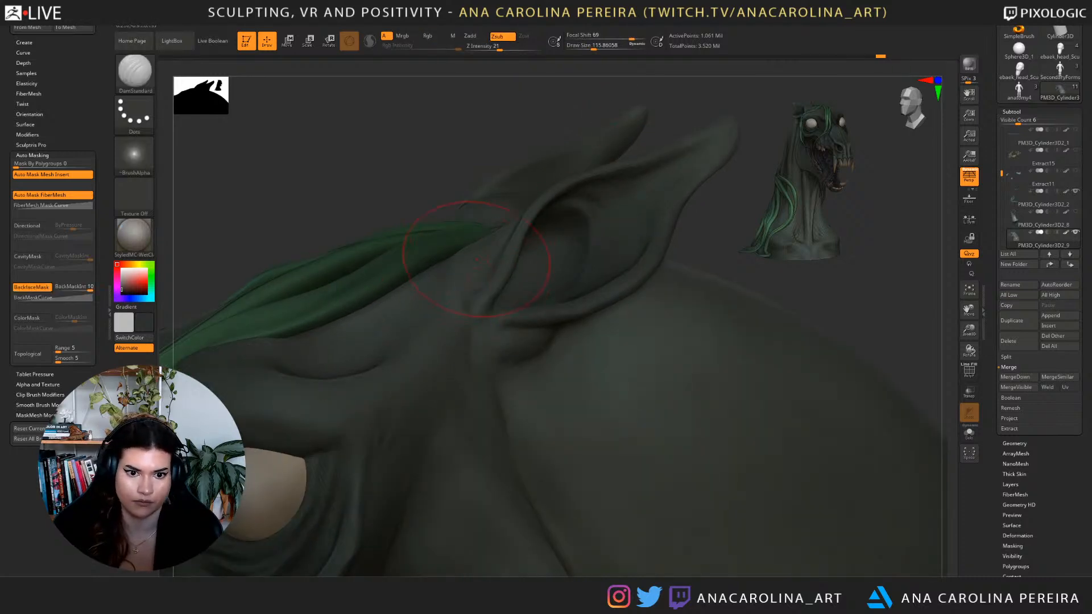
pyautogui.moveTo(483, 332)
pyautogui.keyDown('ctrl'); pyautogui.mouseDown(button='right')
pyautogui.moveTo(597, 267)
pyautogui.moveTo(664, 252)
pyautogui.moveTo(660, 292)
pyautogui.moveTo(675, 282)
pyautogui.moveTo(666, 300)
pyautogui.moveTo(542, 261)
pyautogui.mouseUp(button='right'); pyautogui.keyUp('ctrl')
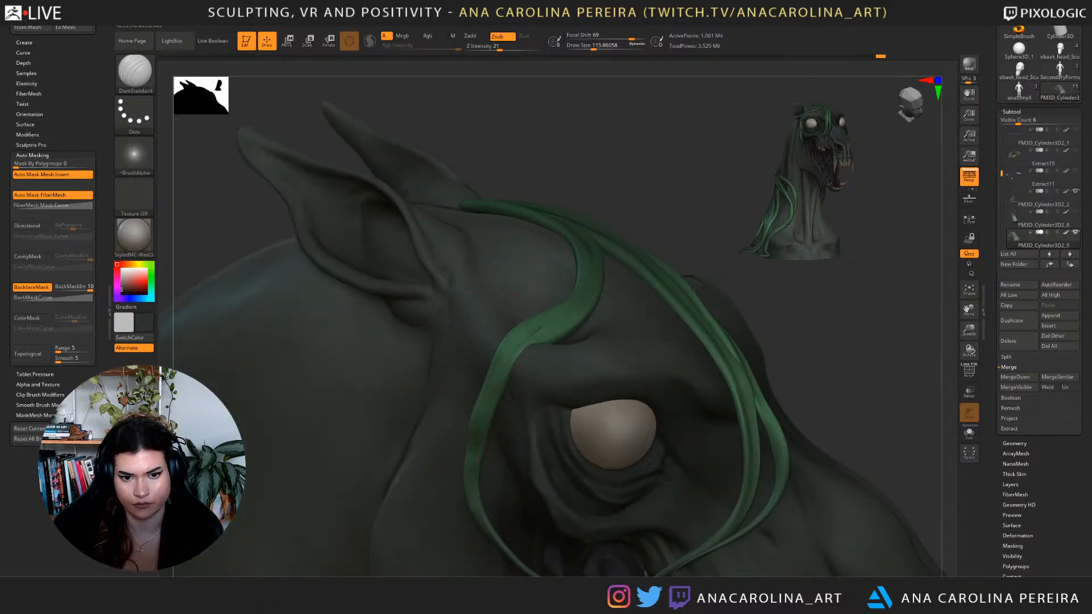
pyautogui.moveTo(529, 186)
pyautogui.mouseDown(button='right')
pyautogui.moveTo(551, 104)
pyautogui.moveTo(657, 285)
pyautogui.moveTo(645, 356)
pyautogui.moveTo(590, 472)
pyautogui.mouseUp(button='right')
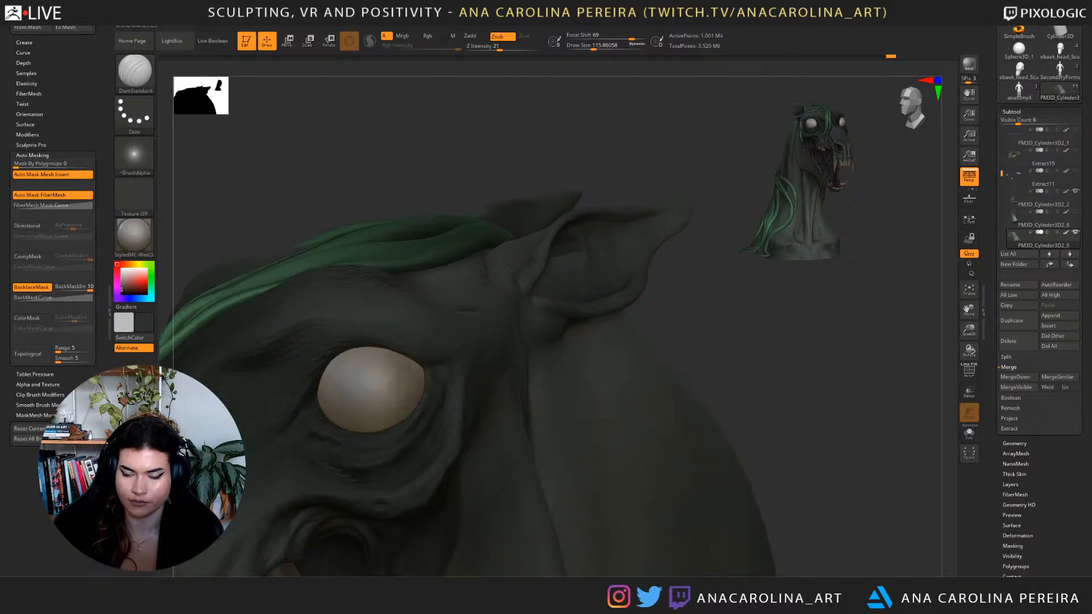
# Try to deepen the ear's front corner with the DamStandard brush at draw size about 49.
pyautogui.press('space')
pyautogui.moveTo(534, 288); pyautogui.dragTo(528, 288)
pyautogui.moveTo(528, 287); pyautogui.dragTo(501, 299, button='right')
pyautogui.press('space')
pyautogui.moveTo(501, 299); pyautogui.dragTo(496, 299)
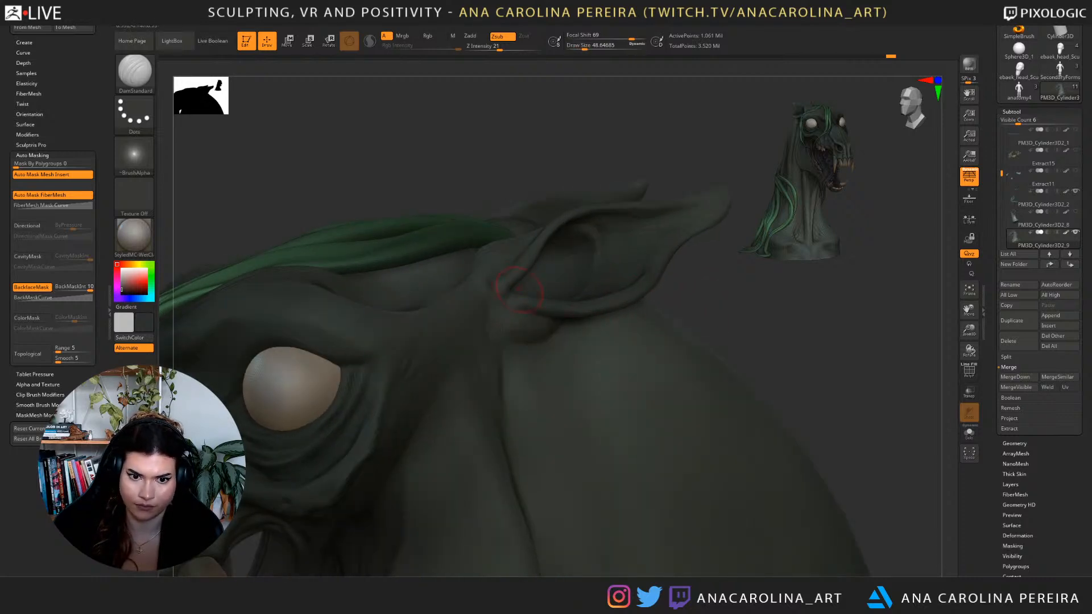
pyautogui.moveTo(522, 289); pyautogui.dragTo(506, 297)
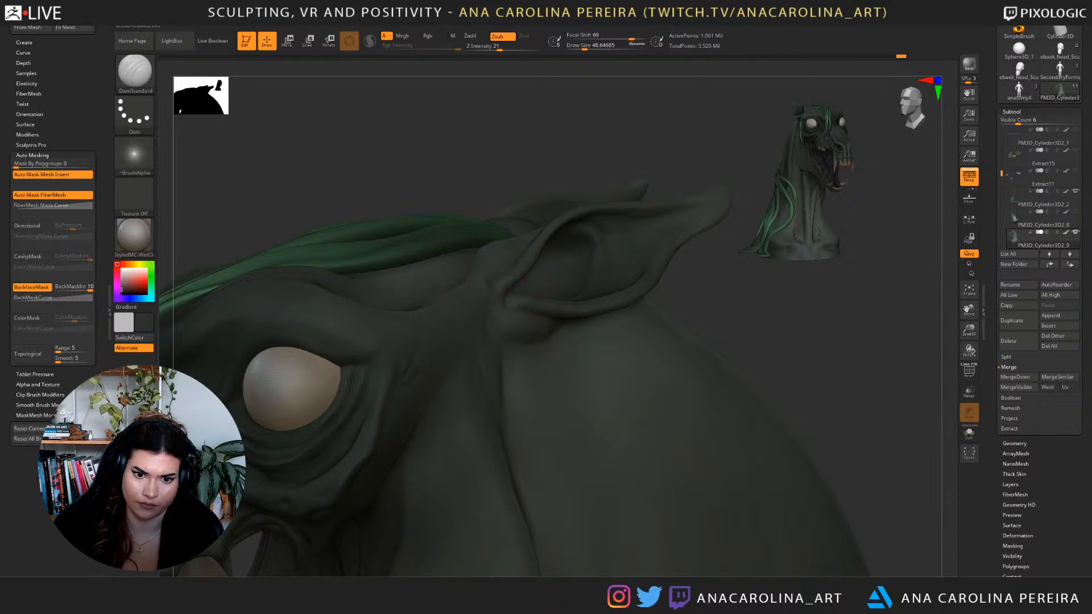
# Try to carve the ear's base with DamStandard at draw size about 65 and smooth the fold below it.
pyautogui.keyDown('alt'); pyautogui.moveTo(605, 298); pyautogui.dragTo(635, 204, button='right'); pyautogui.keyUp('alt')
pyautogui.moveTo(660, 353); pyautogui.dragTo(491, 216, button='right')
pyautogui.press('space')
pyautogui.moveTo(473, 259); pyautogui.dragTo(479, 259)
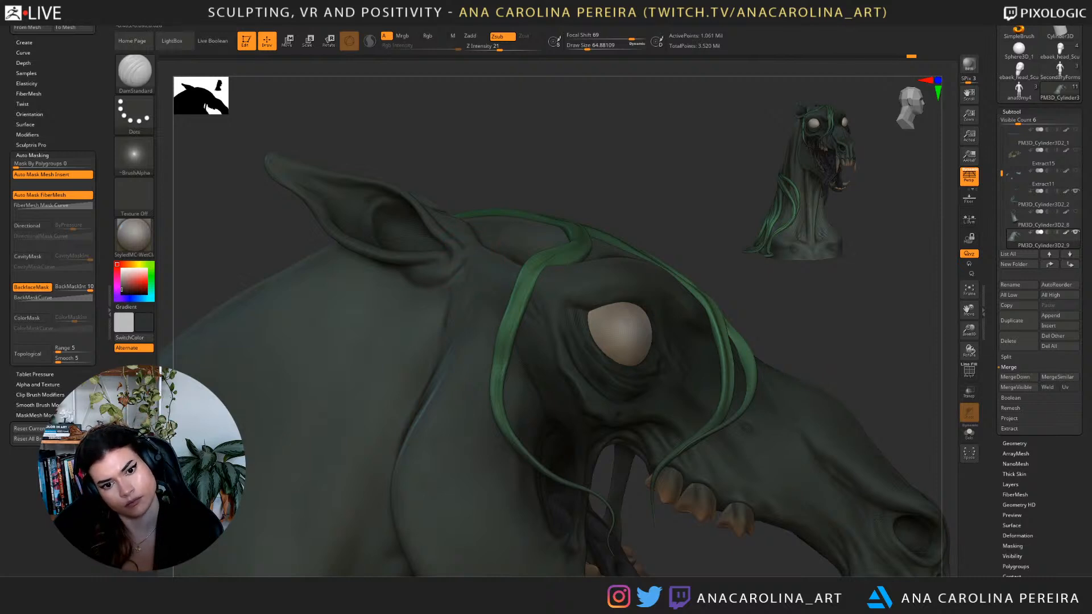
pyautogui.keyDown('alt'); pyautogui.moveTo(472, 260); pyautogui.dragTo(583, 312, button='right'); pyautogui.keyUp('alt')
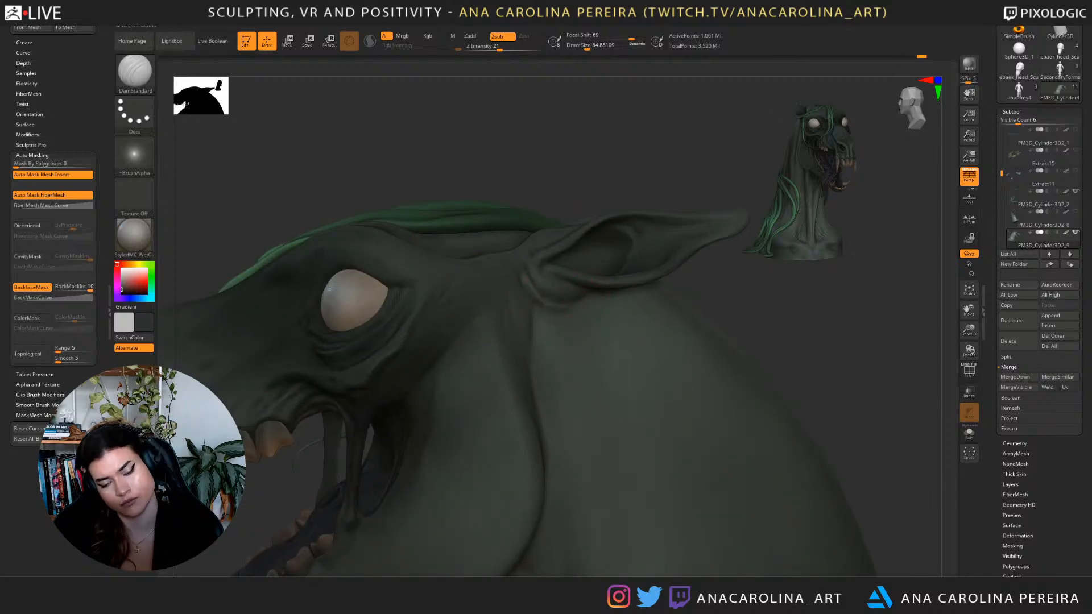
pyautogui.keyDown('shift'); pyautogui.moveTo(556, 301); pyautogui.dragTo(541, 267); pyautogui.keyUp('shift')
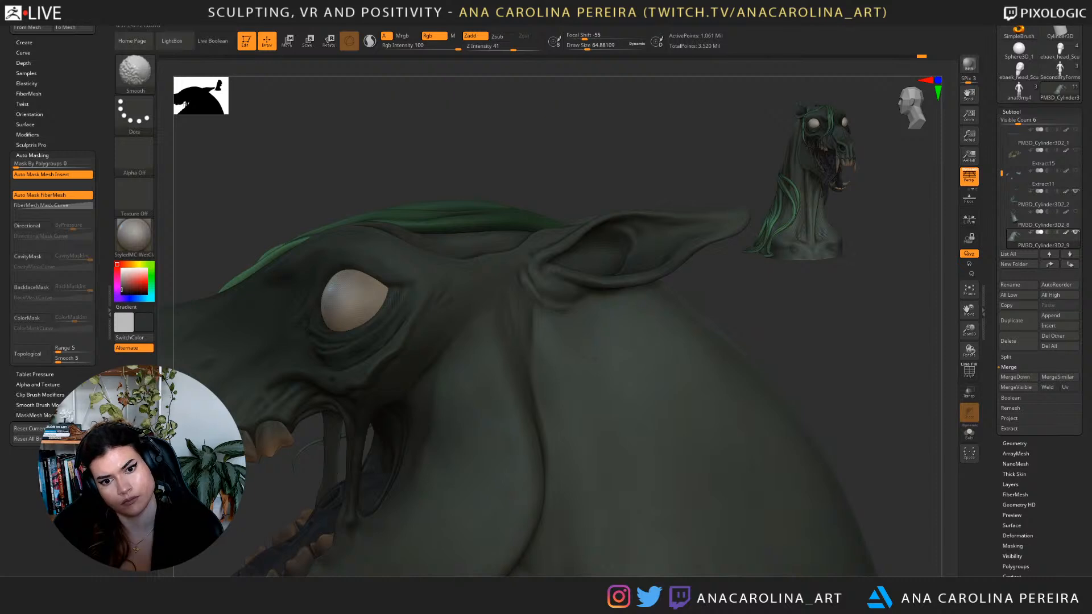
# Undo the last carving and smoothing strokes around the ear's base.
pyautogui.keyDown('ctrl'); pyautogui.moveTo(541, 267); pyautogui.dragTo(512, 216, button='right'); pyautogui.keyUp('ctrl')
pyautogui.moveTo(643, 318)
pyautogui.keyDown('alt'); pyautogui.mouseDown(button='right')
pyautogui.moveTo(632, 256)
pyautogui.moveTo(765, 259)
pyautogui.mouseUp(button='right'); pyautogui.keyUp('alt')
pyautogui.moveTo(631, 234); pyautogui.dragTo(614, 236, button='right')
pyautogui.hotkey('ctrl', 'z')
pyautogui.hotkey('ctrl', 'z')
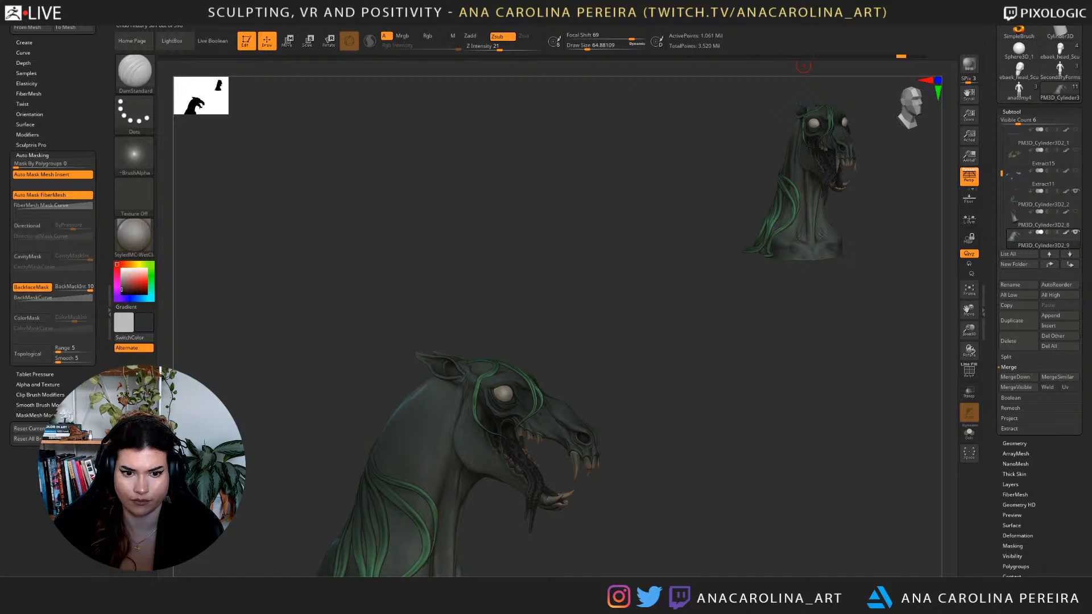
pyautogui.hotkey('ctrl', 'z')
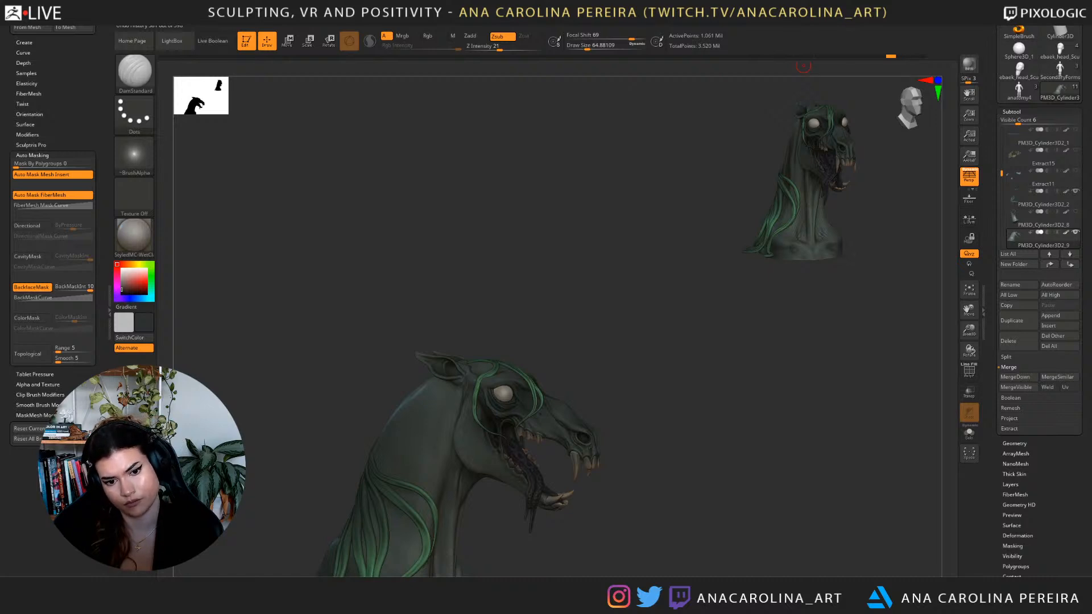
pyautogui.keyDown('ctrl'); pyautogui.moveTo(779, 129); pyautogui.dragTo(743, 194, button='right'); pyautogui.keyUp('ctrl')
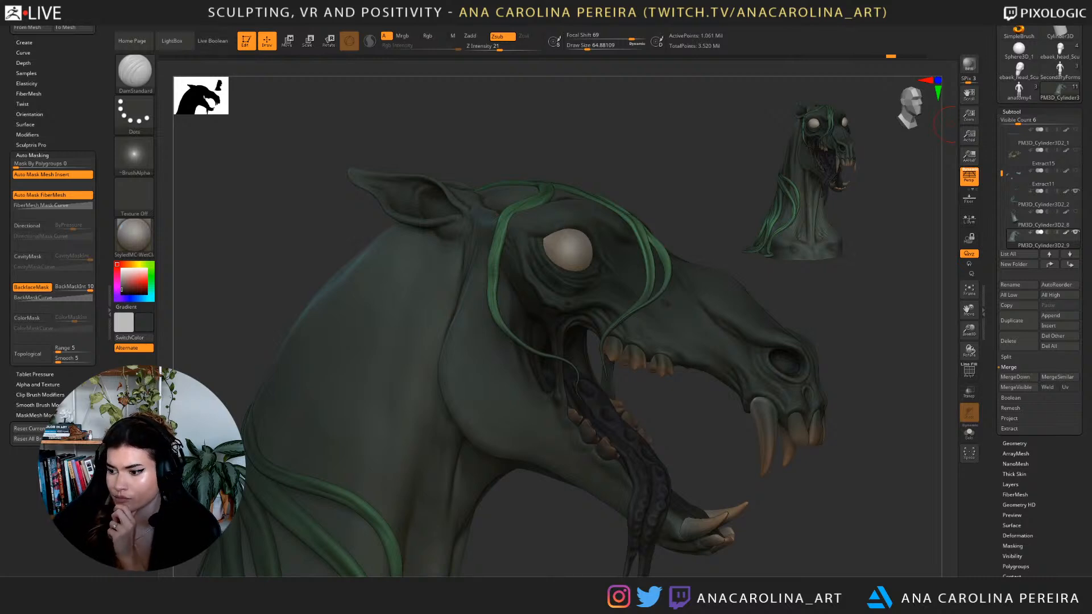
# Work on the inside of the ear cavity with ClayBuildup at draw size about 54.
pyautogui.moveTo(871, 452)
pyautogui.mouseDown()
pyautogui.moveTo(819, 458)
pyautogui.moveTo(831, 387)
pyautogui.moveTo(834, 419)
pyautogui.mouseUp()
pyautogui.press('b')
pyautogui.press('c')
pyautogui.press('b')
pyautogui.moveTo(814, 245)
pyautogui.keyDown('alt'); pyautogui.mouseDown()
pyautogui.moveTo(754, 392)
pyautogui.moveTo(737, 378)
pyautogui.mouseUp(); pyautogui.keyUp('alt')
pyautogui.press('space')
pyautogui.moveTo(601, 175); pyautogui.dragTo(593, 185)
pyautogui.press('space')
pyautogui.press('space')
pyautogui.click(568, 215)
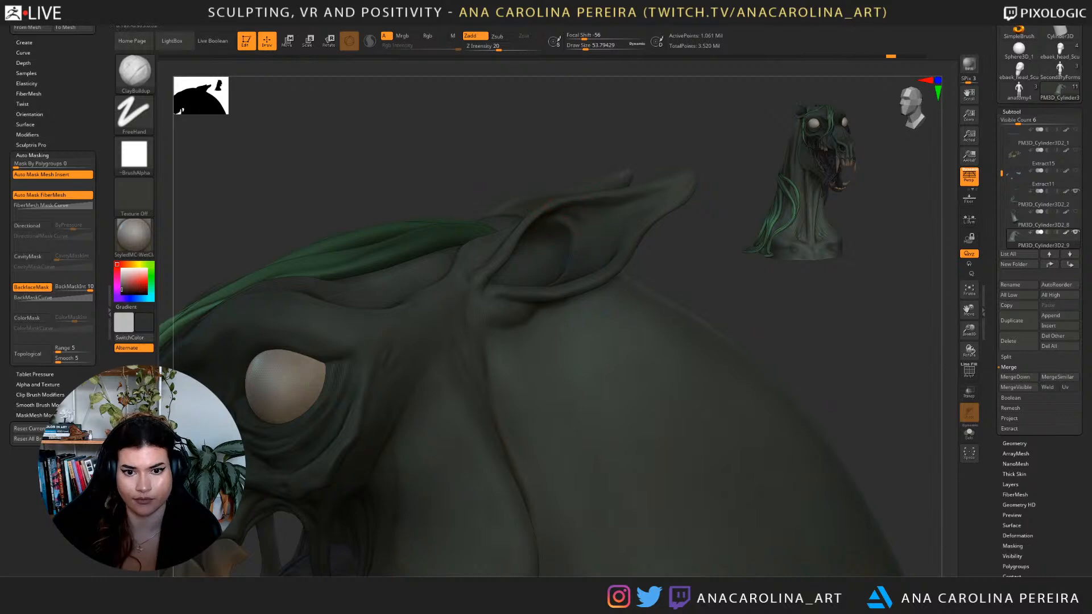
pyautogui.click(565, 224)
pyautogui.click(568, 258)
# Refine the skin fold beneath the ear's lower rim with ClayBuildup at draw size about 33.
pyautogui.moveTo(741, 392)
pyautogui.keyDown('alt'); pyautogui.mouseDown()
pyautogui.moveTo(644, 281)
pyautogui.moveTo(689, 162)
pyautogui.moveTo(638, 167)
pyautogui.moveTo(678, 210)
pyautogui.moveTo(685, 243)
pyautogui.mouseUp(); pyautogui.keyUp('alt')
pyautogui.press('b')
pyautogui.press('c')
pyautogui.press('b')
pyautogui.press('b')
pyautogui.press('c')
pyautogui.press('b')
pyautogui.keyDown('alt'); pyautogui.moveTo(720, 102); pyautogui.dragTo(703, 160); pyautogui.keyUp('alt')
pyautogui.moveTo(454, 267); pyautogui.dragTo(457, 280, button='right')
pyautogui.press('[')
pyautogui.press('[')
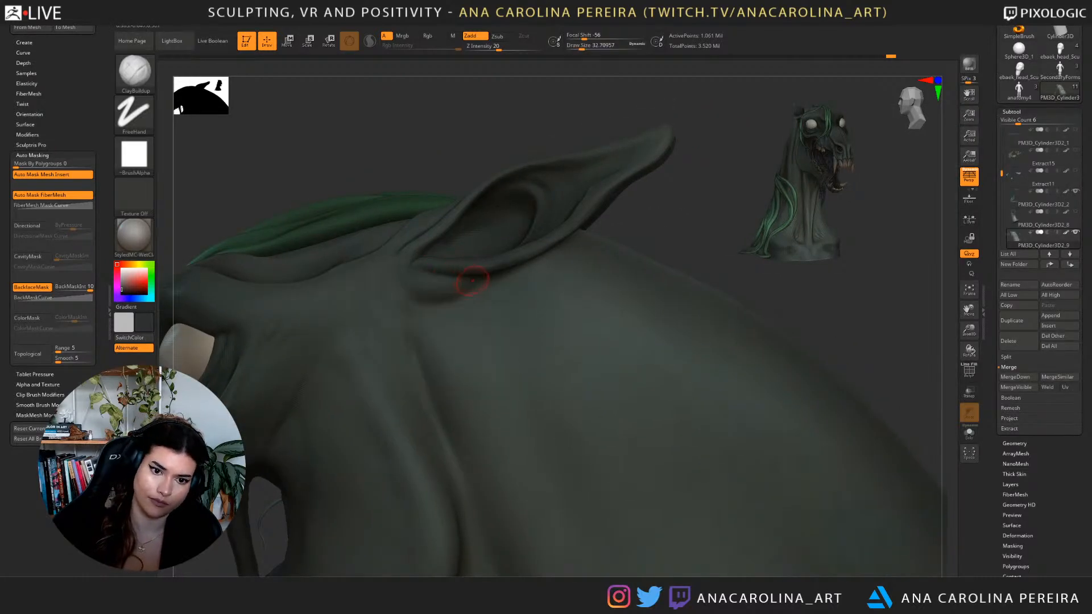
pyautogui.moveTo(482, 278); pyautogui.dragTo(453, 293)
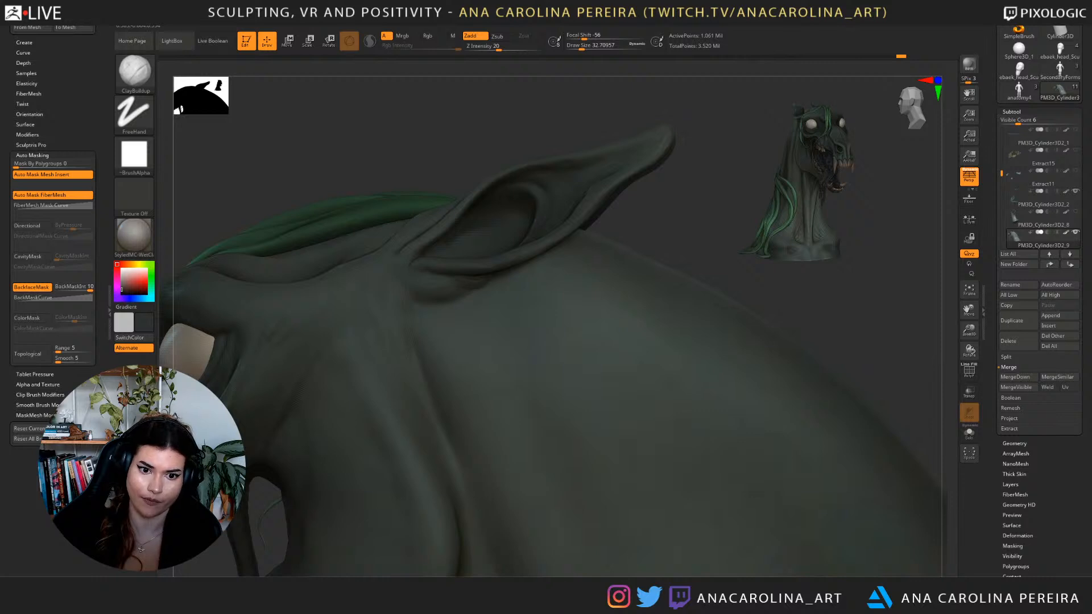
pyautogui.moveTo(464, 287)
pyautogui.mouseDown()
pyautogui.moveTo(490, 280)
pyautogui.moveTo(439, 300)
pyautogui.mouseUp()
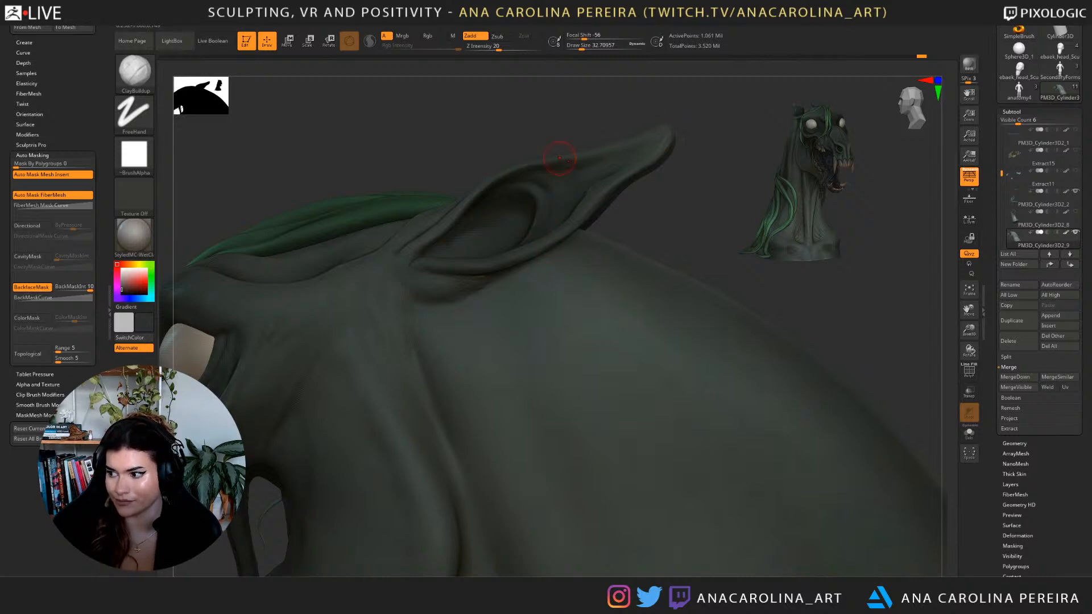
# Show the hidden PM3D_Cylinder3D2_2 subtool beside the head.
pyautogui.moveTo(1044, 219)
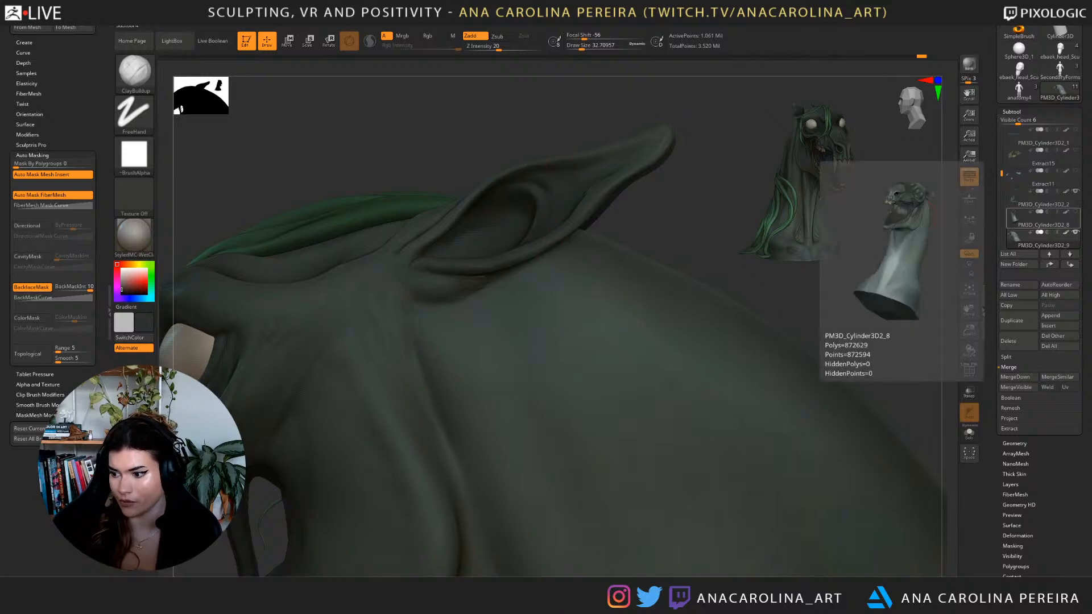
pyautogui.click(1076, 192)
pyautogui.moveTo(702, 185)
pyautogui.keyDown('alt'); pyautogui.mouseDown()
pyautogui.moveTo(677, 293)
pyautogui.moveTo(737, 299)
pyautogui.moveTo(738, 273)
pyautogui.moveTo(754, 373)
pyautogui.mouseUp(); pyautogui.keyUp('alt')
# Smooth the skin at the ear's front base at draw size about 71 on a lower subdivision level and return to the higher level.
pyautogui.press('space')
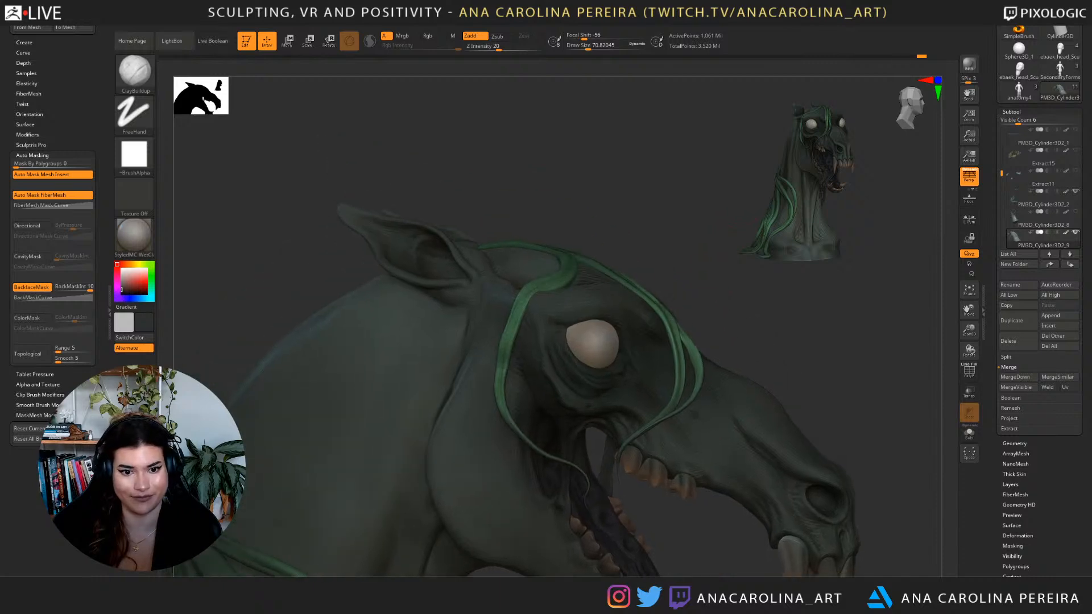
pyautogui.hotkey('shift', 'd')
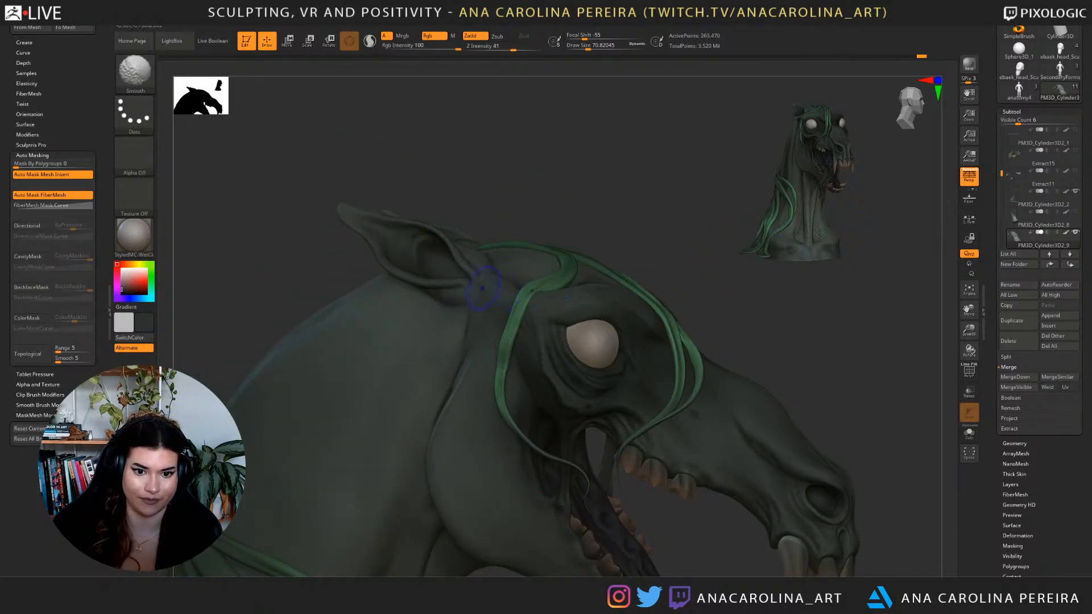
pyautogui.keyDown('alt'); pyautogui.moveTo(740, 341); pyautogui.dragTo(703, 279); pyautogui.keyUp('alt')
pyautogui.press('d')
pyautogui.moveTo(740, 399); pyautogui.dragTo(631, 398)
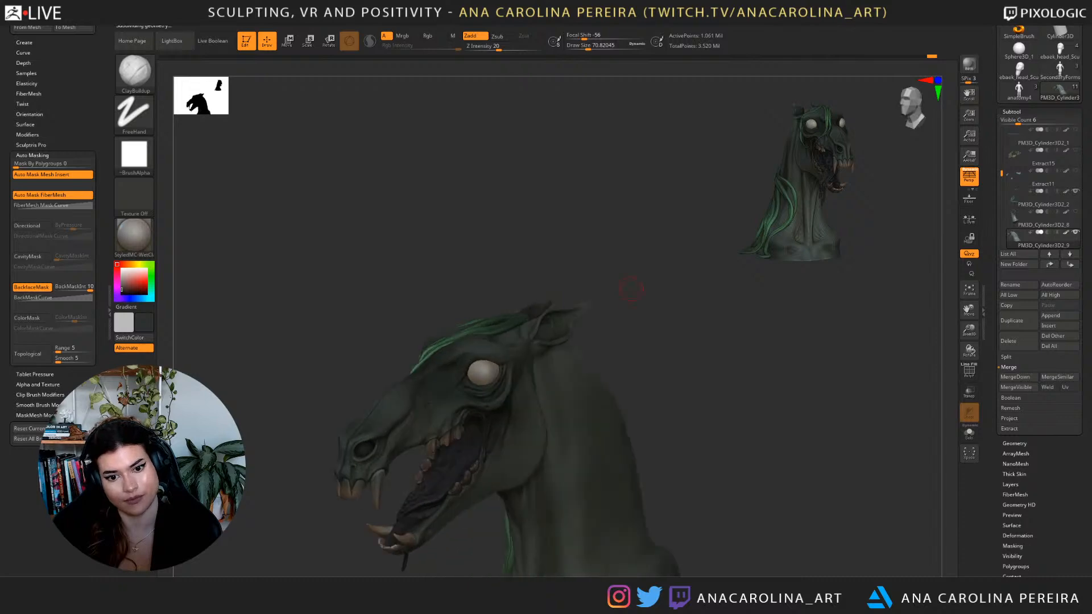
# Adjust the shape and angle of the ears with the Move brush at draw sizes up to about 116.
pyautogui.moveTo(664, 295)
pyautogui.mouseDown()
pyautogui.moveTo(723, 333)
pyautogui.moveTo(700, 398)
pyautogui.moveTo(711, 387)
pyautogui.moveTo(711, 432)
pyautogui.mouseUp()
pyautogui.press('b')
pyautogui.press('m')
pyautogui.press('v')
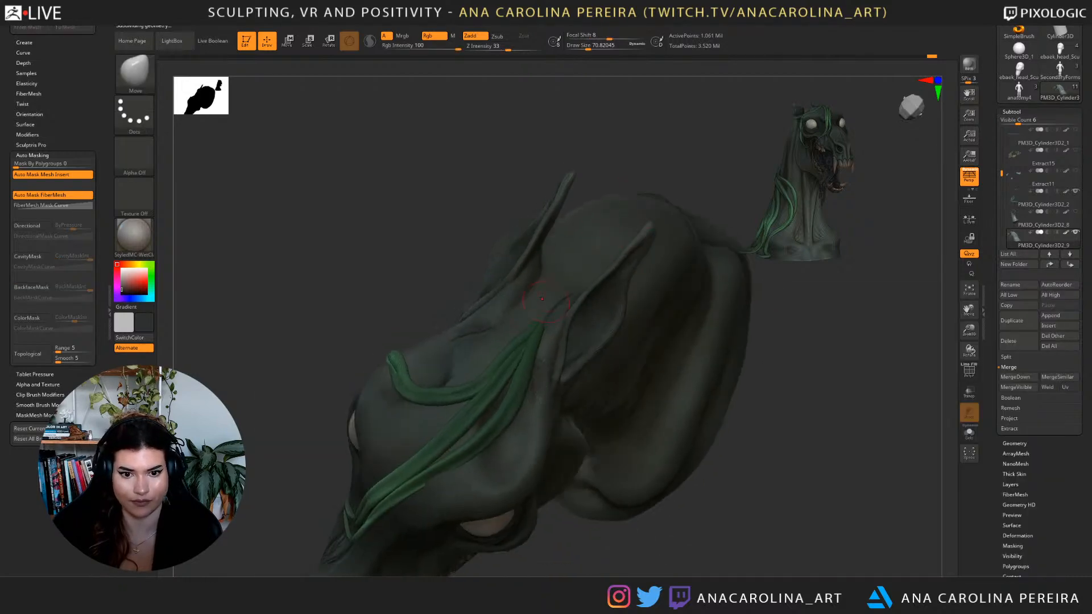
pyautogui.moveTo(711, 398); pyautogui.dragTo(808, 399)
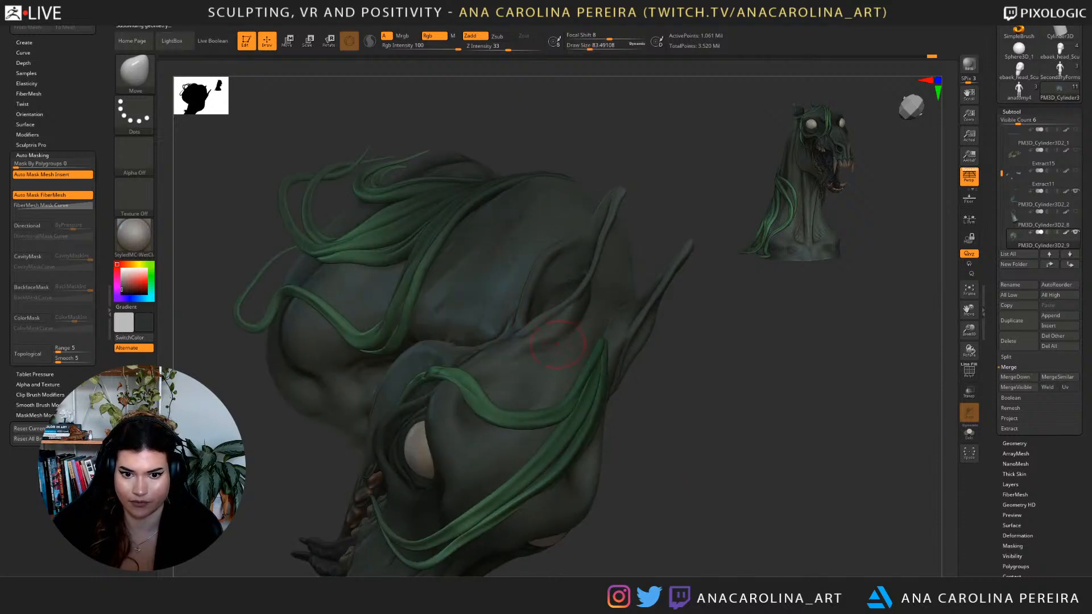
pyautogui.moveTo(673, 384)
pyautogui.mouseDown()
pyautogui.moveTo(692, 245)
pyautogui.moveTo(691, 318)
pyautogui.mouseUp()
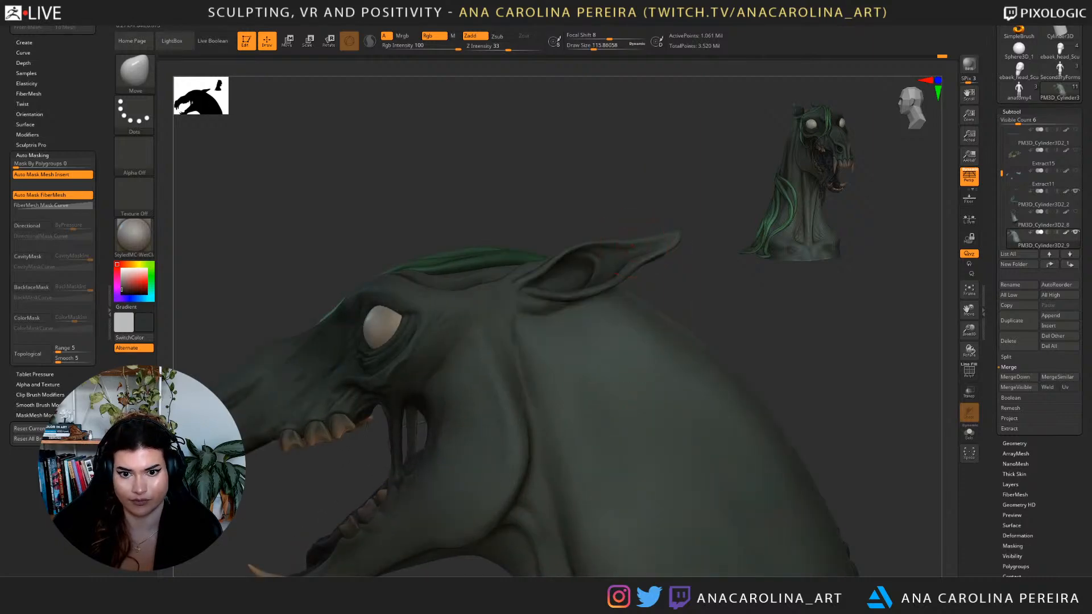
pyautogui.moveTo(667, 217)
pyautogui.mouseDown()
pyautogui.moveTo(685, 223)
pyautogui.moveTo(660, 244)
pyautogui.moveTo(669, 228)
pyautogui.moveTo(679, 255)
pyautogui.mouseUp()
# Try ClayBuildup strokes between and around the ears at draw size about 87 and undo the last two.
pyautogui.press('b')
pyautogui.press('c')
pyautogui.press('b')
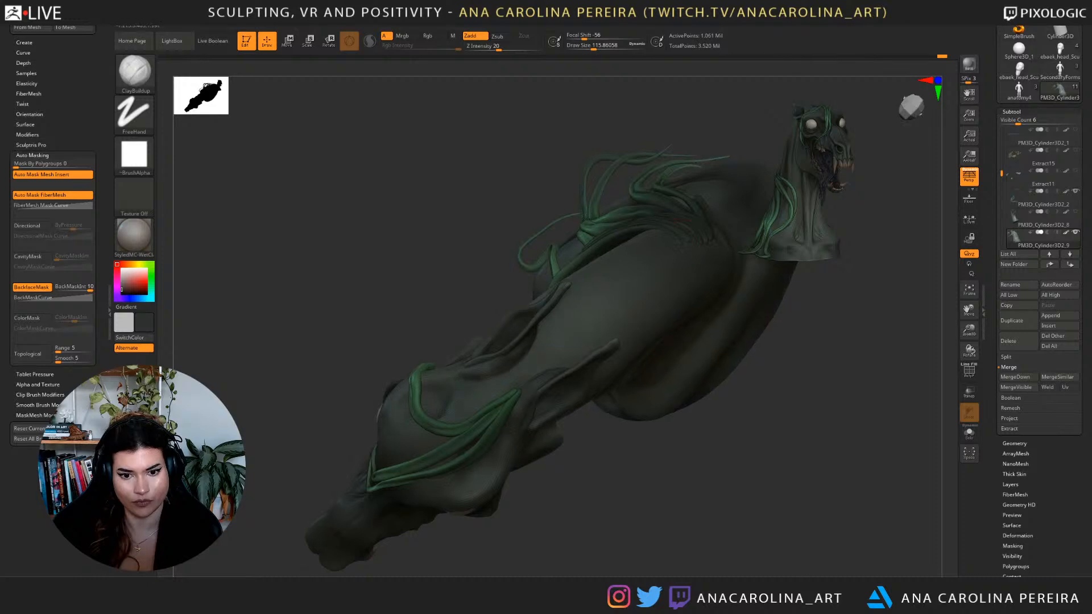
pyautogui.keyDown('ctrl'); pyautogui.moveTo(515, 335); pyautogui.dragTo(546, 378, button='right'); pyautogui.keyUp('ctrl')
pyautogui.press('s')
pyautogui.moveTo(555, 383); pyautogui.dragTo(551, 383)
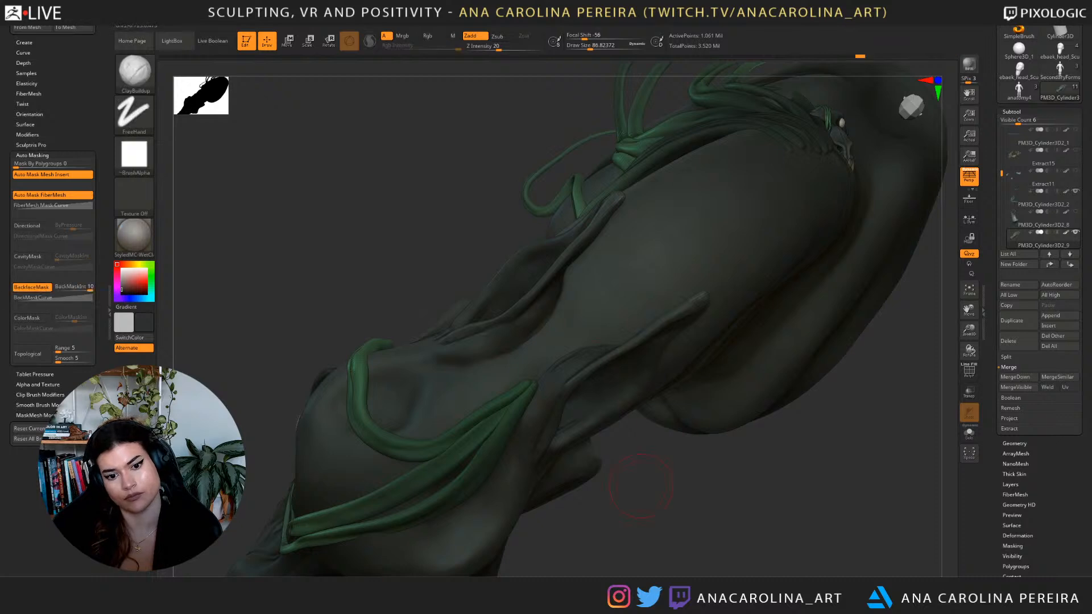
pyautogui.hotkey('ctrl', 'z')
pyautogui.hotkey('ctrl', 'z')
# Show the round water base, the duckweed (Extract15) and the lily pads (Extract11) around the whole bust.
pyautogui.moveTo(530, 239); pyautogui.dragTo(697, 159, button='right')
pyautogui.moveTo(672, 415); pyautogui.dragTo(717, 385, button='right')
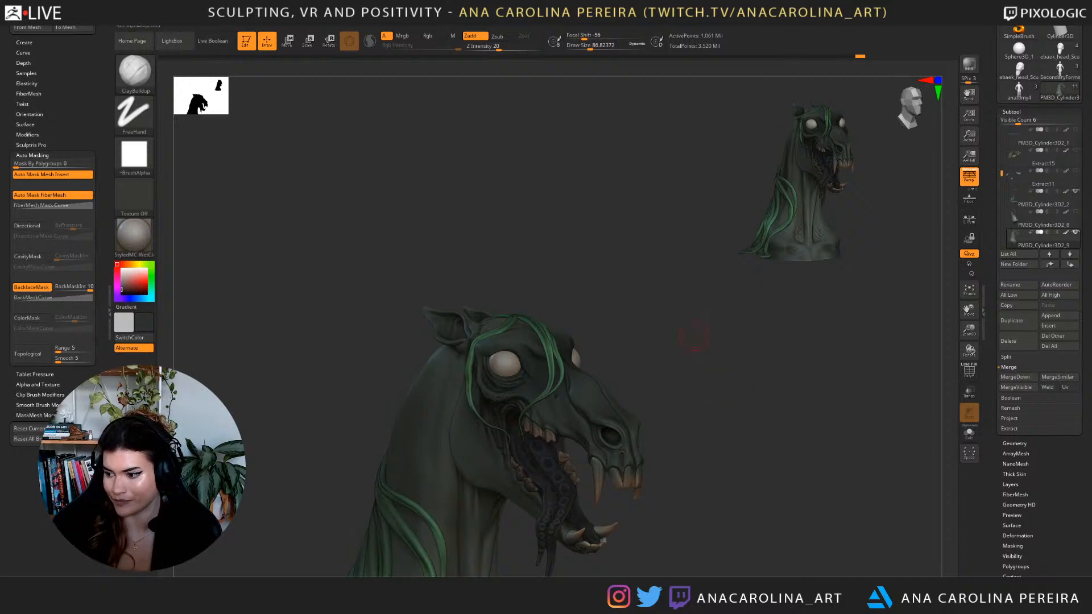
pyautogui.keyDown('alt'); pyautogui.moveTo(687, 380); pyautogui.dragTo(722, 293, button='right'); pyautogui.keyUp('alt')
pyautogui.keyDown('ctrl'); pyautogui.moveTo(736, 369); pyautogui.dragTo(736, 344, button='right'); pyautogui.keyUp('ctrl')
pyautogui.keyDown('alt'); pyautogui.moveTo(737, 344); pyautogui.dragTo(744, 276, button='right'); pyautogui.keyUp('alt')
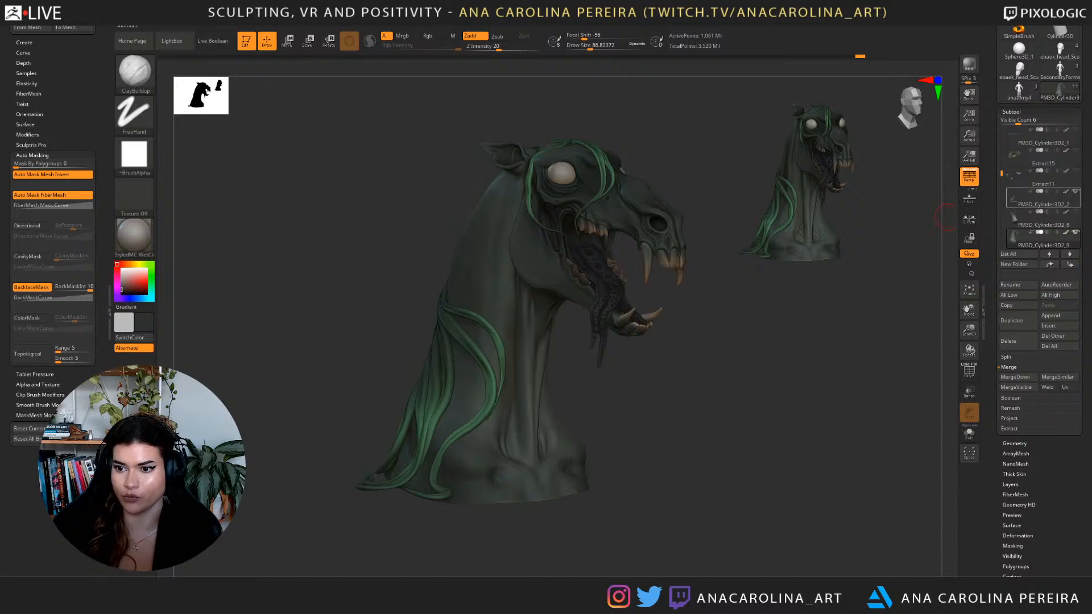
pyautogui.click(1075, 130)
pyautogui.moveTo(808, 319)
pyautogui.mouseDown(button='right')
pyautogui.moveTo(722, 322)
pyautogui.moveTo(819, 318)
pyautogui.mouseUp(button='right')
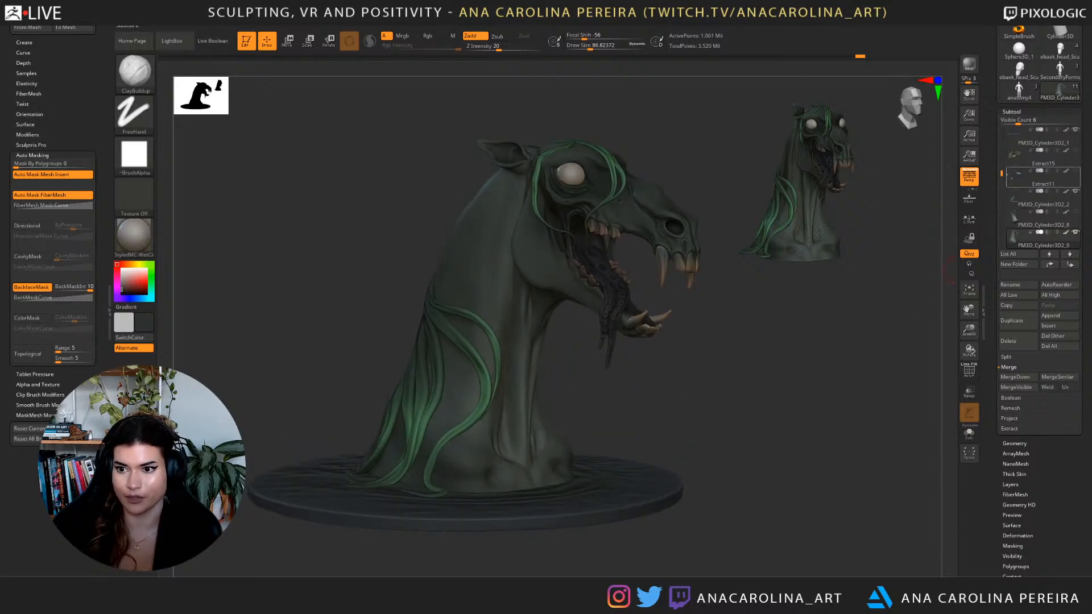
pyautogui.click(1075, 151)
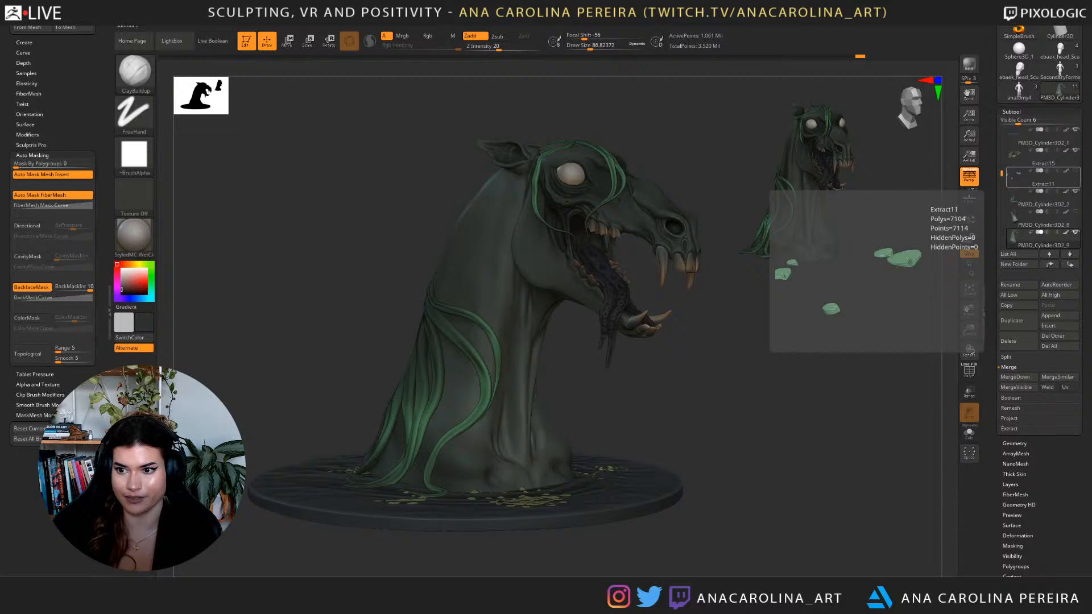
pyautogui.click(1075, 172)
pyautogui.moveTo(808, 341)
pyautogui.mouseDown()
pyautogui.moveTo(654, 367)
pyautogui.moveTo(717, 364)
pyautogui.mouseUp()
# Select the lily pads subtool and nudge it vertically with the move gizmo, undoing the accidental transform of the head.
pyautogui.press('w')
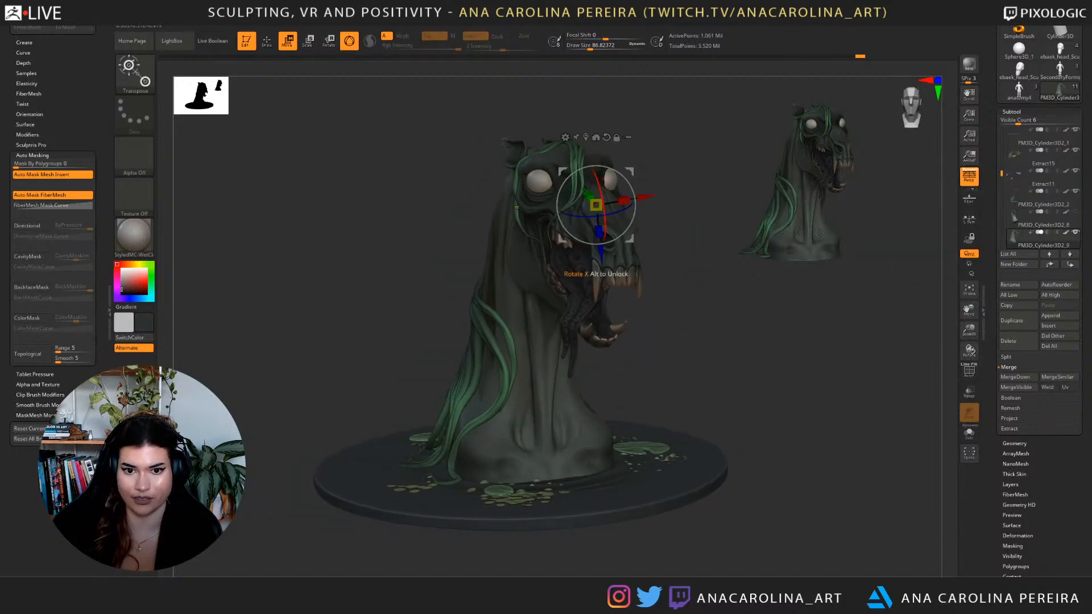
pyautogui.moveTo(600, 251); pyautogui.dragTo(600, 254)
pyautogui.hotkey('ctrl', 'z')
pyautogui.keyDown('alt'); pyautogui.click(641, 443); pyautogui.keyUp('alt')
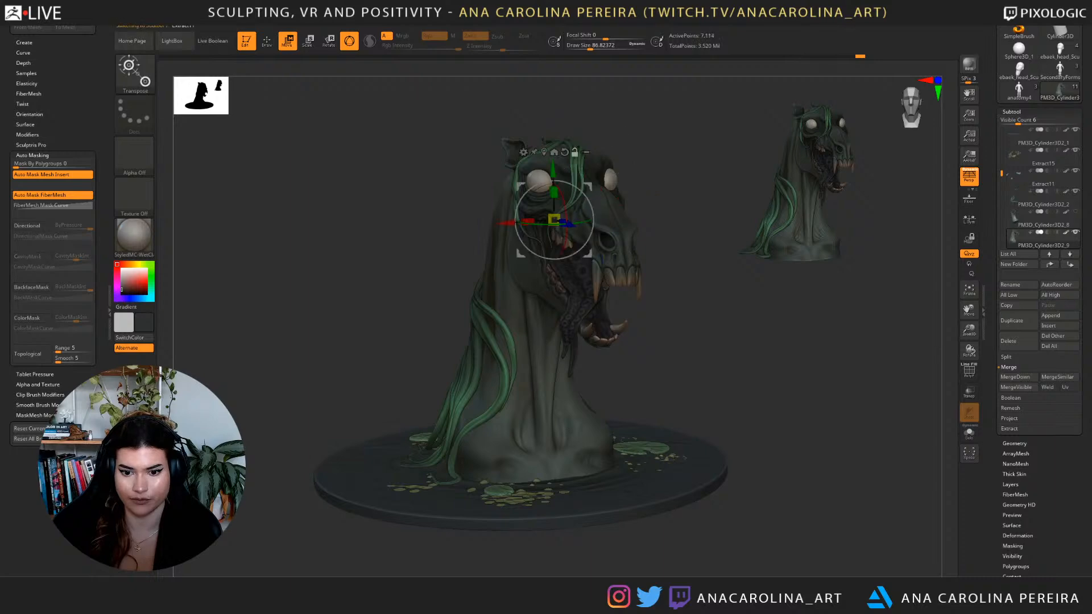
pyautogui.moveTo(553, 169); pyautogui.dragTo(553, 171)
pyautogui.press('b')
pyautogui.moveTo(705, 421)
pyautogui.mouseDown()
pyautogui.moveTo(734, 423)
pyautogui.moveTo(677, 424)
pyautogui.moveTo(785, 418)
pyautogui.mouseUp()
pyautogui.press('m')
pyautogui.press('v')
pyautogui.keyDown('alt'); pyautogui.moveTo(777, 367); pyautogui.dragTo(795, 447); pyautogui.keyUp('alt')
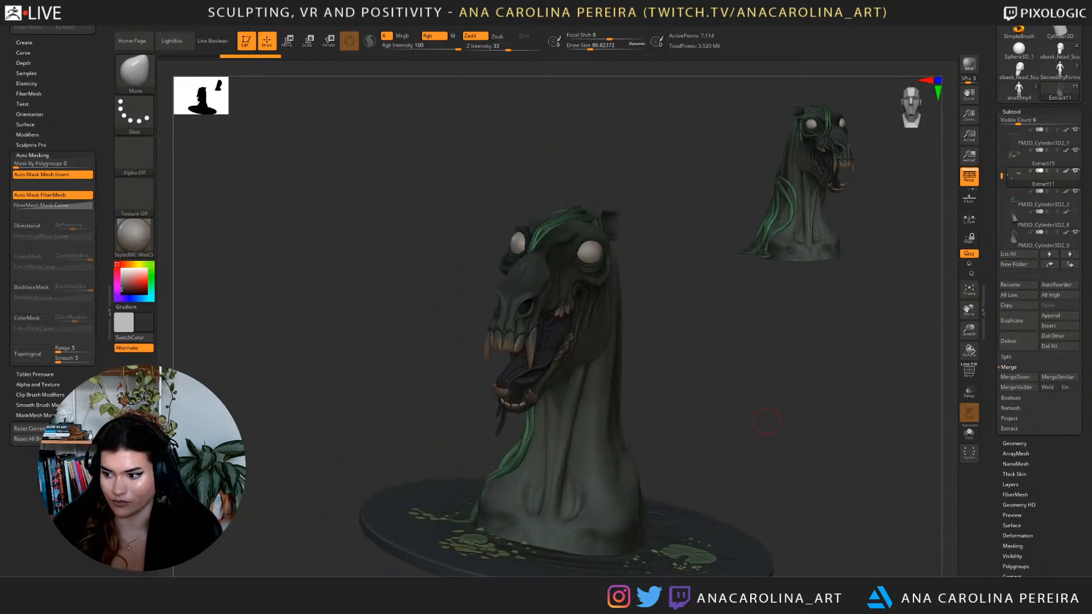
# Select the head subtool and sharpen the ear's creases with DamStandard at draw size about 97.
pyautogui.moveTo(771, 411); pyautogui.dragTo(816, 430)
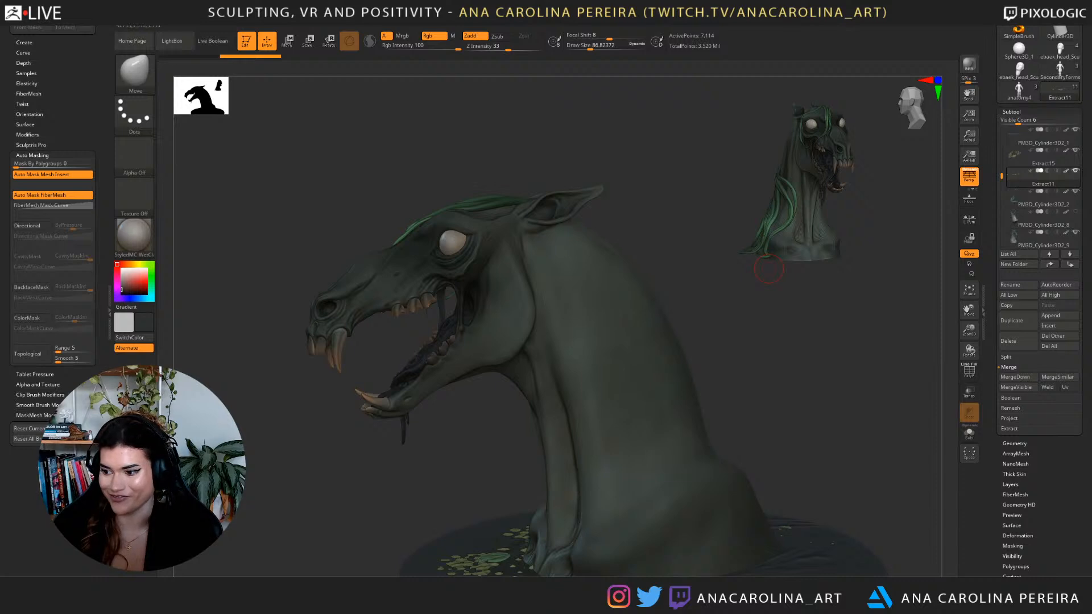
pyautogui.moveTo(779, 340); pyautogui.dragTo(841, 479)
pyautogui.keyDown('alt'); pyautogui.click(619, 369); pyautogui.keyUp('alt')
pyautogui.keyDown('alt'); pyautogui.moveTo(572, 176); pyautogui.dragTo(582, 241); pyautogui.keyUp('alt')
pyautogui.press('b')
pyautogui.press('d')
pyautogui.press('s')
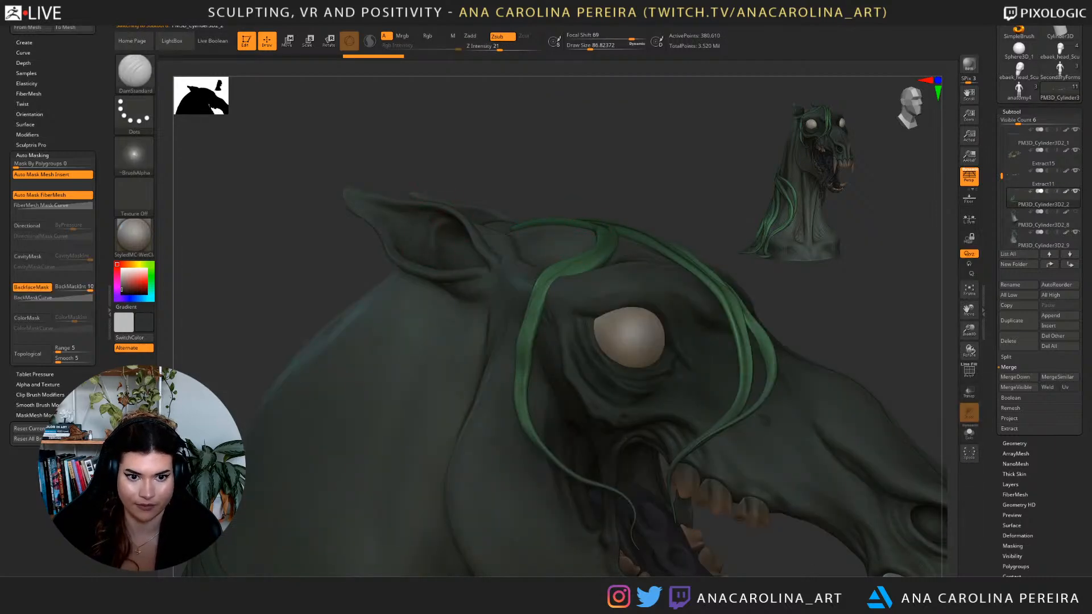
pyautogui.press('space')
pyautogui.moveTo(439, 223); pyautogui.dragTo(441, 224)
pyautogui.keyDown('alt'); pyautogui.click(440, 221); pyautogui.keyUp('alt')
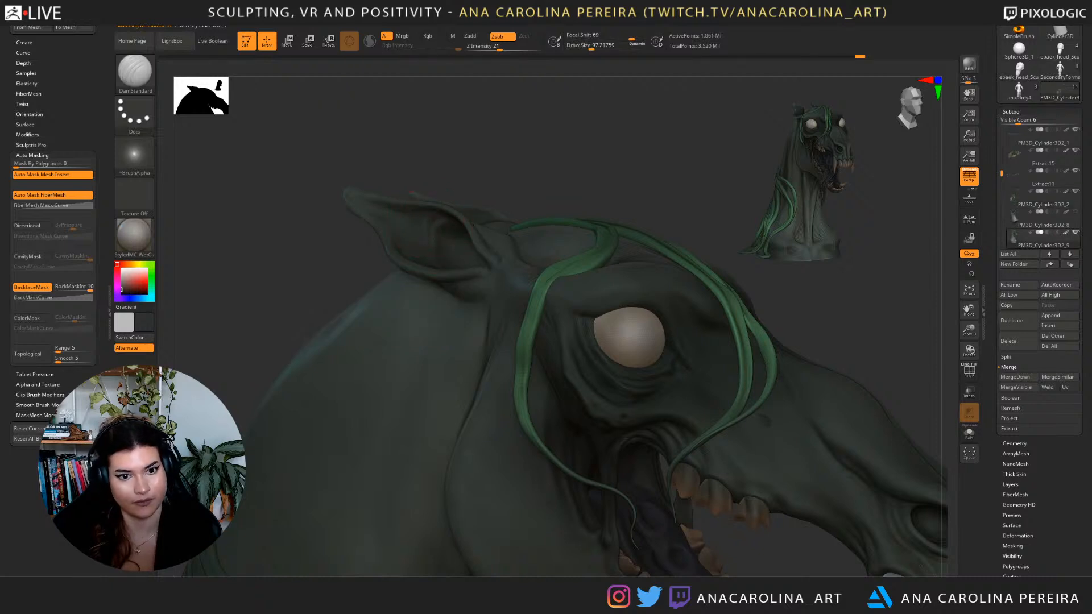
# Carve the ear's cavity and base creases from both sides with DamStandard at draw sizes about 136 and 108.
pyautogui.moveTo(480, 179)
pyautogui.keyDown('alt'); pyautogui.mouseDown()
pyautogui.moveTo(496, 241)
pyautogui.moveTo(560, 284)
pyautogui.moveTo(598, 330)
pyautogui.moveTo(684, 344)
pyautogui.moveTo(654, 355)
pyautogui.moveTo(609, 267)
pyautogui.mouseUp(); pyautogui.keyUp('alt')
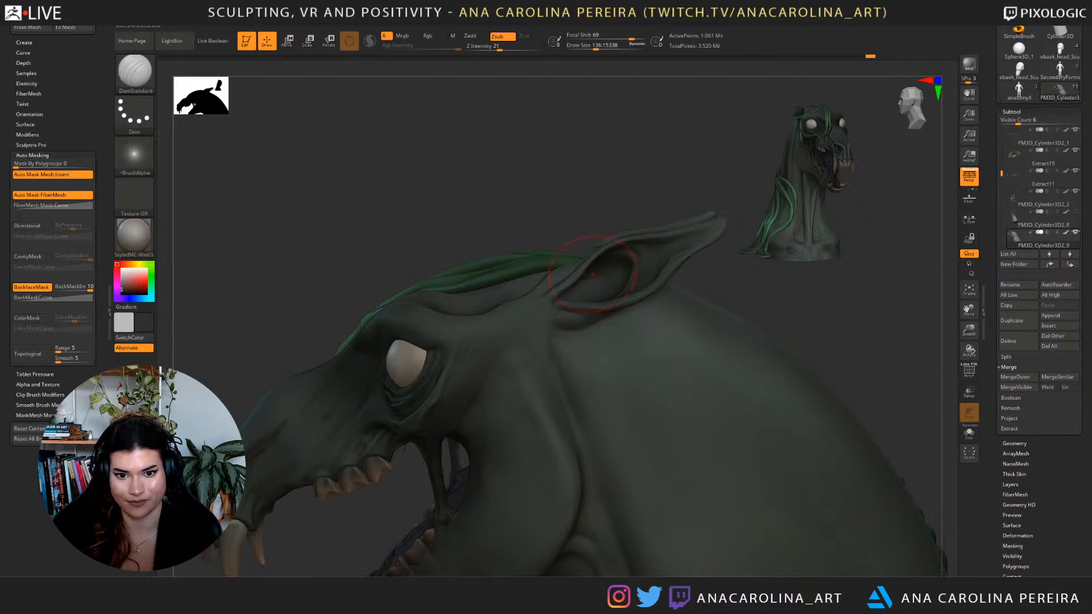
pyautogui.moveTo(570, 290)
pyautogui.mouseDown(button='right')
pyautogui.moveTo(693, 251)
pyautogui.moveTo(682, 302)
pyautogui.moveTo(654, 177)
pyautogui.moveTo(651, 187)
pyautogui.moveTo(723, 196)
pyautogui.moveTo(672, 202)
pyautogui.moveTo(722, 191)
pyautogui.moveTo(705, 256)
pyautogui.mouseUp(button='right')
pyautogui.press('space')
pyautogui.moveTo(450, 181); pyautogui.dragTo(446, 180)
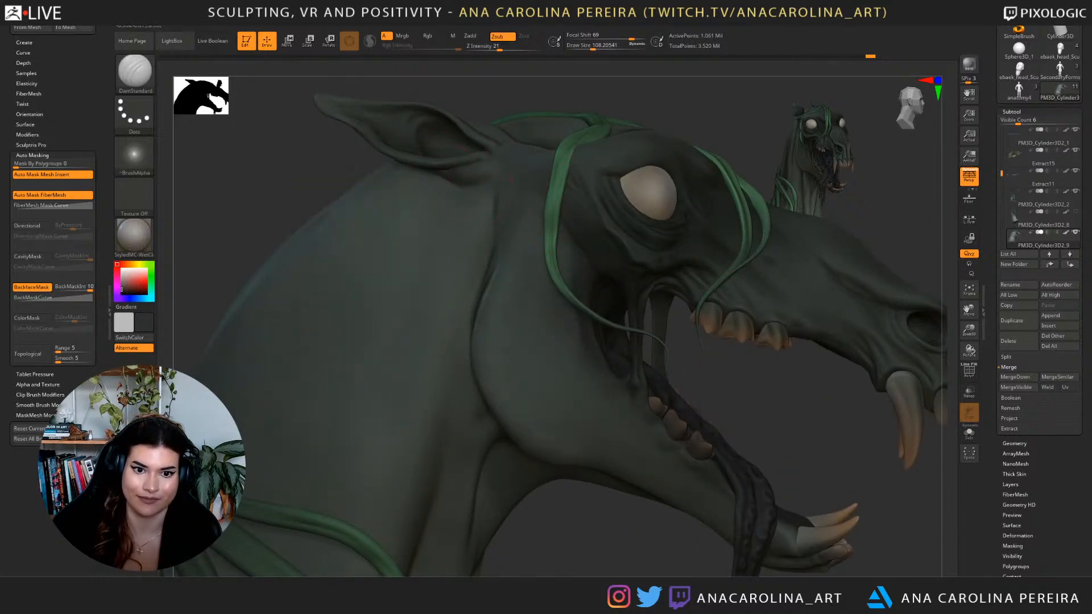
# Build up and smooth the form in front of the ear's base with ClayBuildup at draw size about 74, undoing one stroke.
pyautogui.keyDown('alt'); pyautogui.moveTo(740, 188); pyautogui.dragTo(554, 228, button='right'); pyautogui.keyUp('alt')
pyautogui.keyDown('alt'); pyautogui.moveTo(614, 108); pyautogui.dragTo(586, 189, button='right'); pyautogui.keyUp('alt')
pyautogui.moveTo(562, 239)
pyautogui.mouseDown(button='right')
pyautogui.moveTo(549, 196)
pyautogui.moveTo(555, 215)
pyautogui.mouseUp(button='right')
pyautogui.press('b')
pyautogui.press('c')
pyautogui.press('b')
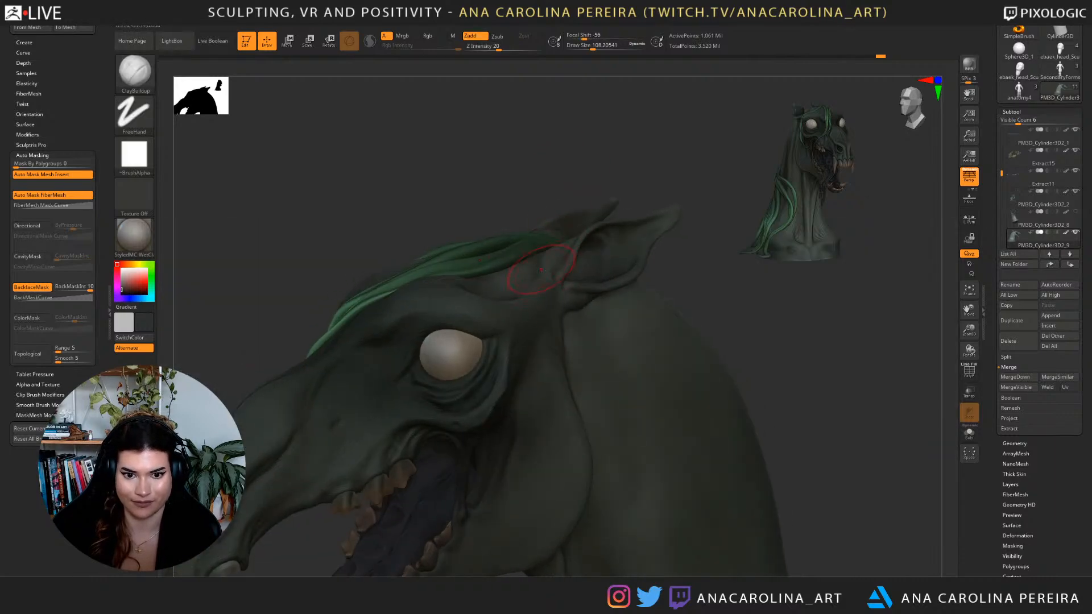
pyautogui.press('space')
pyautogui.moveTo(530, 278); pyautogui.dragTo(524, 278)
pyautogui.hotkey('ctrl', 'z')
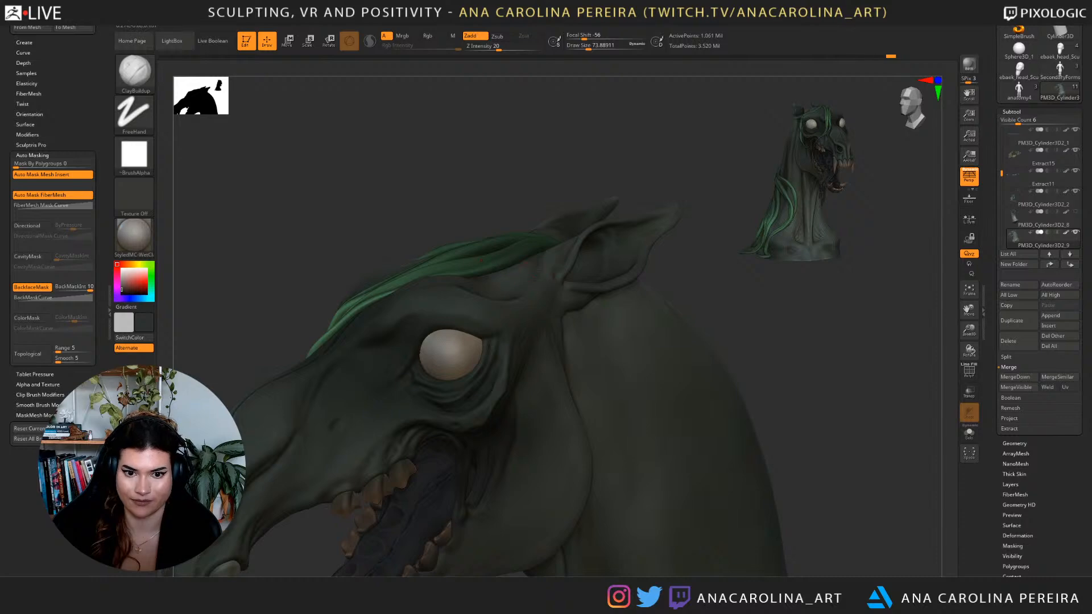
pyautogui.press('shift')
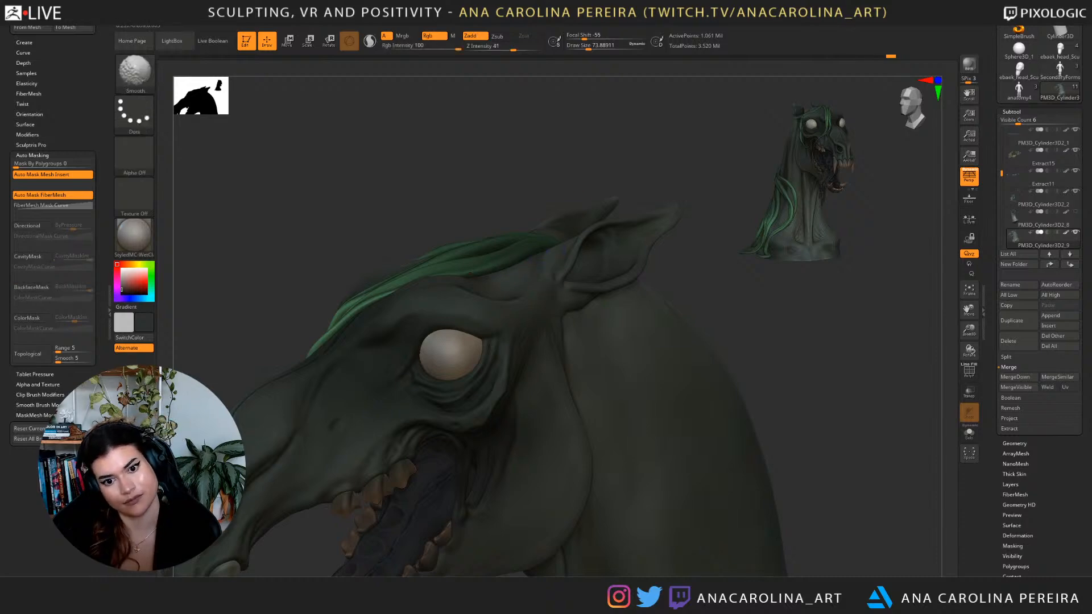
# Shape the area between the eye and the ear with Move and ClayBuildup at draw size about 74, smoothing the transition.
pyautogui.moveTo(551, 257); pyautogui.dragTo(526, 256, button='right')
pyautogui.press('b')
pyautogui.click(537, 261)
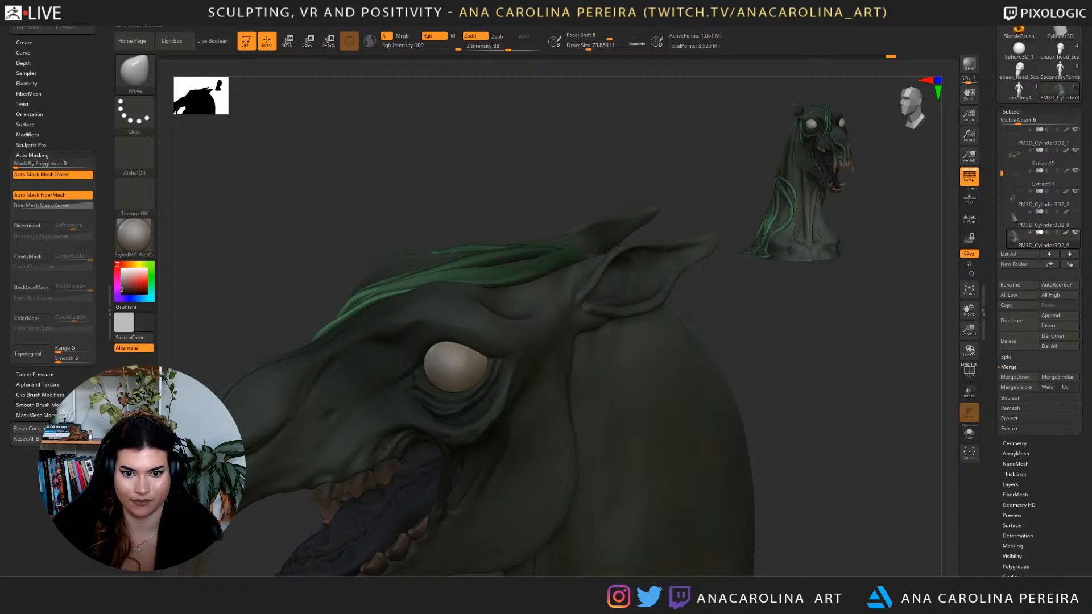
pyautogui.press('n')
pyautogui.press('b')
pyautogui.click(589, 157)
pyautogui.moveTo(575, 217); pyautogui.dragTo(541, 260, button='right')
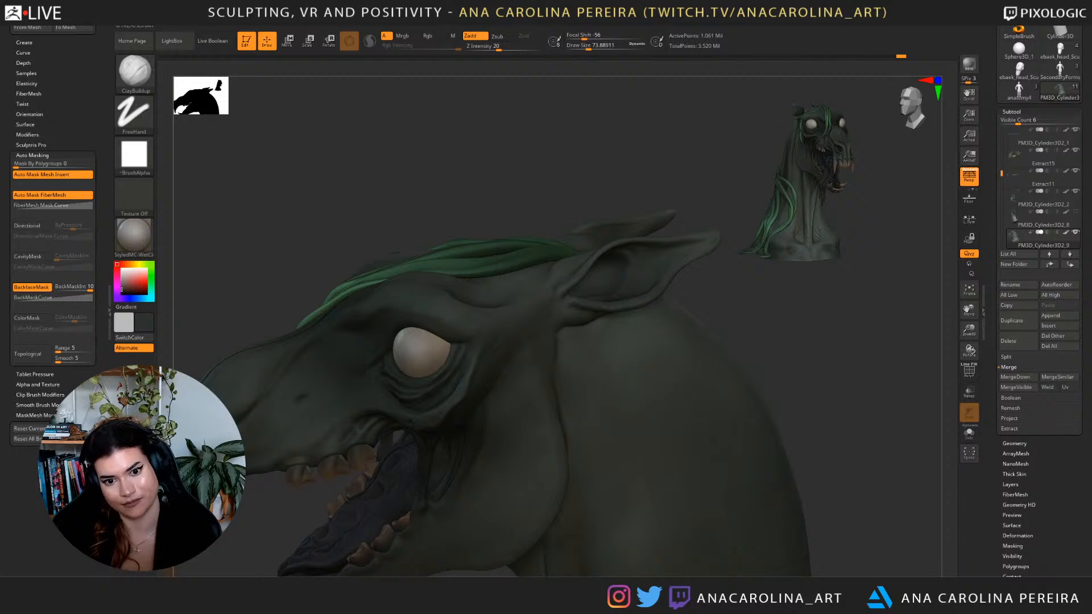
pyautogui.press('shift')
# Add skin folds between the brow and the ear with ClayBuildup at draw size about 97 and smooth them.
pyautogui.moveTo(592, 216)
pyautogui.mouseDown(button='right')
pyautogui.moveTo(549, 191)
pyautogui.moveTo(556, 176)
pyautogui.moveTo(549, 185)
pyautogui.mouseUp(button='right')
pyautogui.moveTo(491, 244); pyautogui.dragTo(484, 286, button='right')
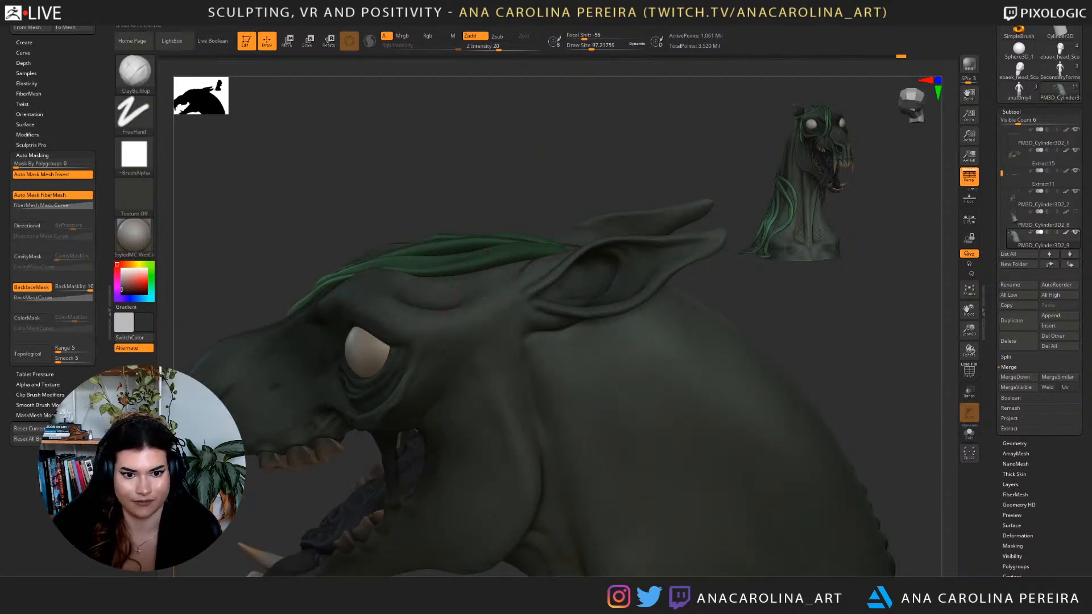
pyautogui.moveTo(476, 221); pyautogui.dragTo(492, 335, button='right')
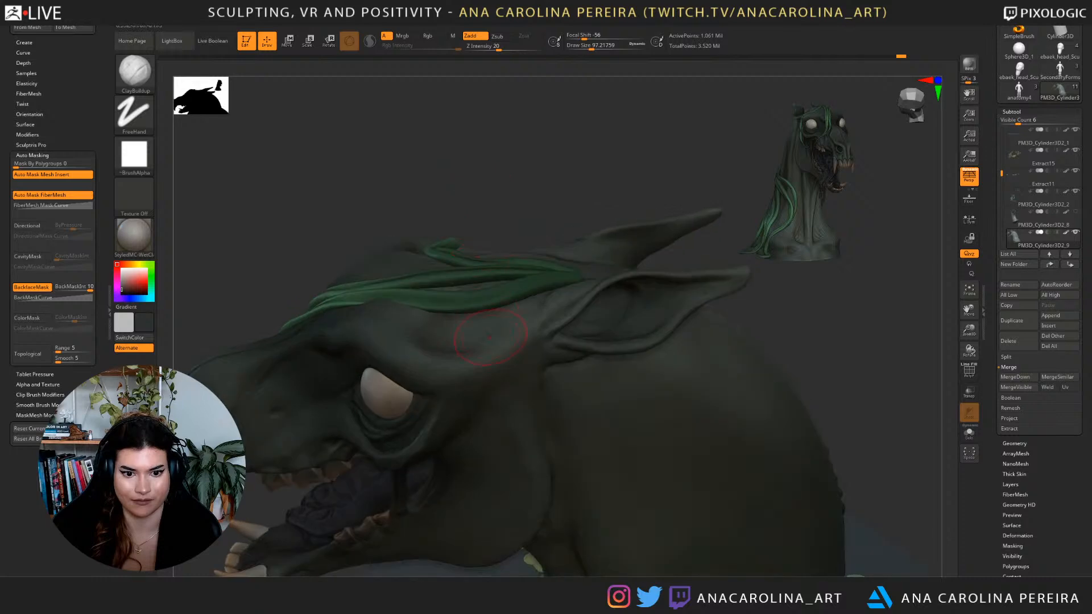
pyautogui.press('shift')
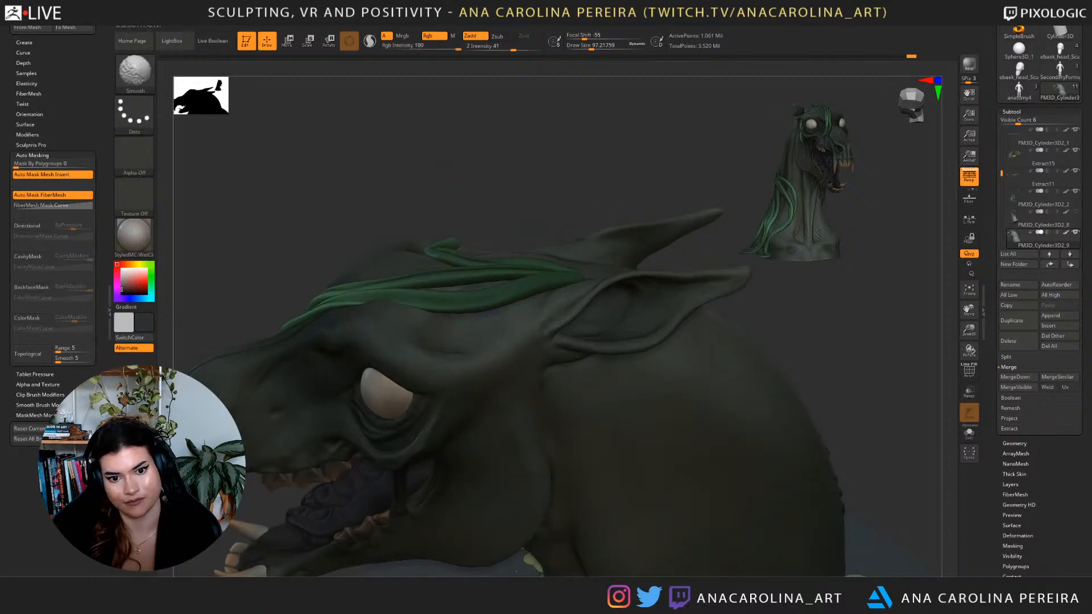
pyautogui.moveTo(512, 336)
pyautogui.mouseDown(button='right')
pyautogui.moveTo(518, 267)
pyautogui.moveTo(495, 250)
pyautogui.moveTo(549, 276)
pyautogui.mouseUp(button='right')
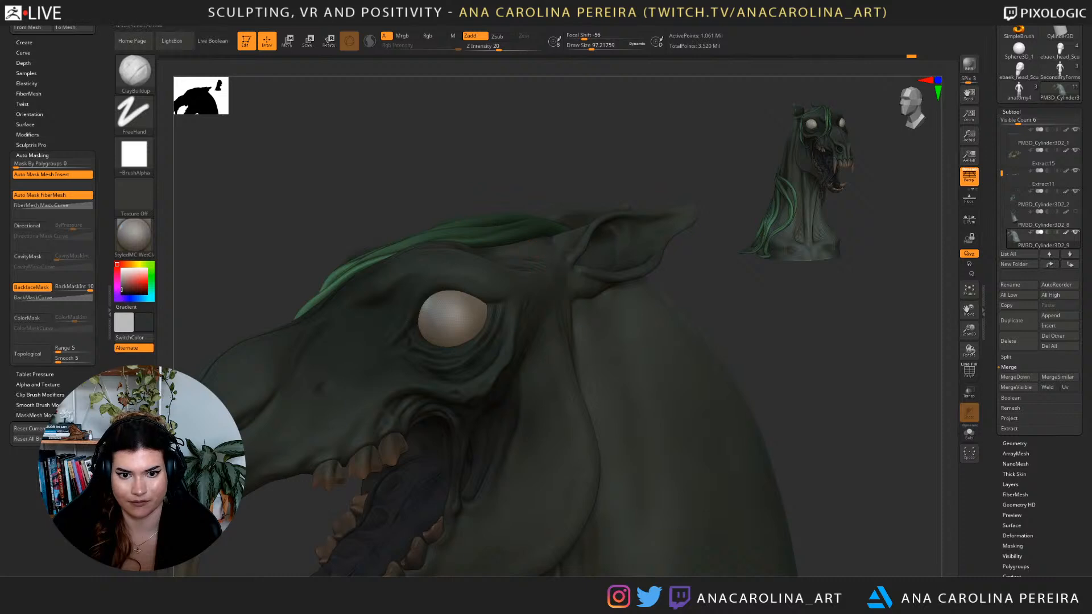
pyautogui.press('shift')
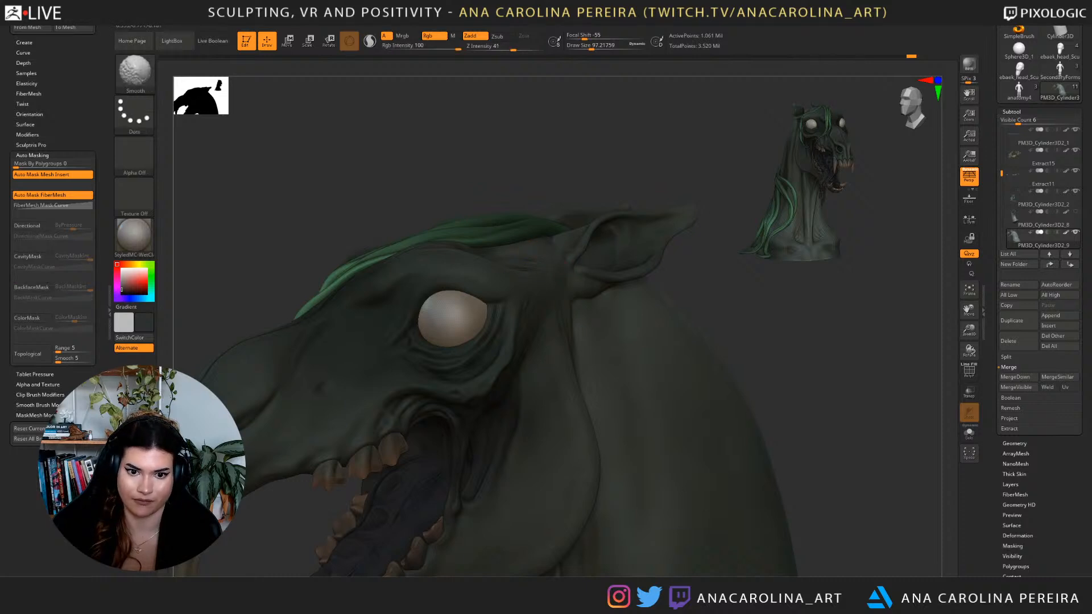
pyautogui.moveTo(558, 251)
pyautogui.mouseDown(button='right')
pyautogui.moveTo(671, 244)
pyautogui.moveTo(631, 187)
pyautogui.mouseUp(button='right')
pyautogui.press('shift')
pyautogui.moveTo(561, 210)
pyautogui.mouseDown(button='right')
pyautogui.moveTo(604, 223)
pyautogui.moveTo(547, 222)
pyautogui.moveTo(569, 182)
pyautogui.mouseUp(button='right')
# Lower the head's subdivision level and work on the ear's outer rim with ClayBuildup at draw size about 51.
pyautogui.press('shift')
pyautogui.press('d')
pyautogui.moveTo(648, 199)
pyautogui.mouseDown(button='right')
pyautogui.moveTo(569, 203)
pyautogui.moveTo(624, 216)
pyautogui.moveTo(618, 168)
pyautogui.moveTo(627, 249)
pyautogui.moveTo(608, 212)
pyautogui.moveTo(675, 219)
pyautogui.moveTo(685, 206)
pyautogui.moveTo(707, 213)
pyautogui.moveTo(694, 227)
pyautogui.mouseUp(button='right')
pyautogui.moveTo(694, 227)
pyautogui.keyDown('alt'); pyautogui.mouseDown(button='right')
pyautogui.moveTo(654, 273)
pyautogui.moveTo(677, 285)
pyautogui.mouseUp(button='right'); pyautogui.keyUp('alt')
pyautogui.press('s')
pyautogui.moveTo(689, 262); pyautogui.dragTo(675, 260)
pyautogui.moveTo(677, 260); pyautogui.dragTo(690, 253, button='right')
# Set MaskLasso as the masking brush and lasso a mask across the ear's outer edge.
pyautogui.press('ctrl')
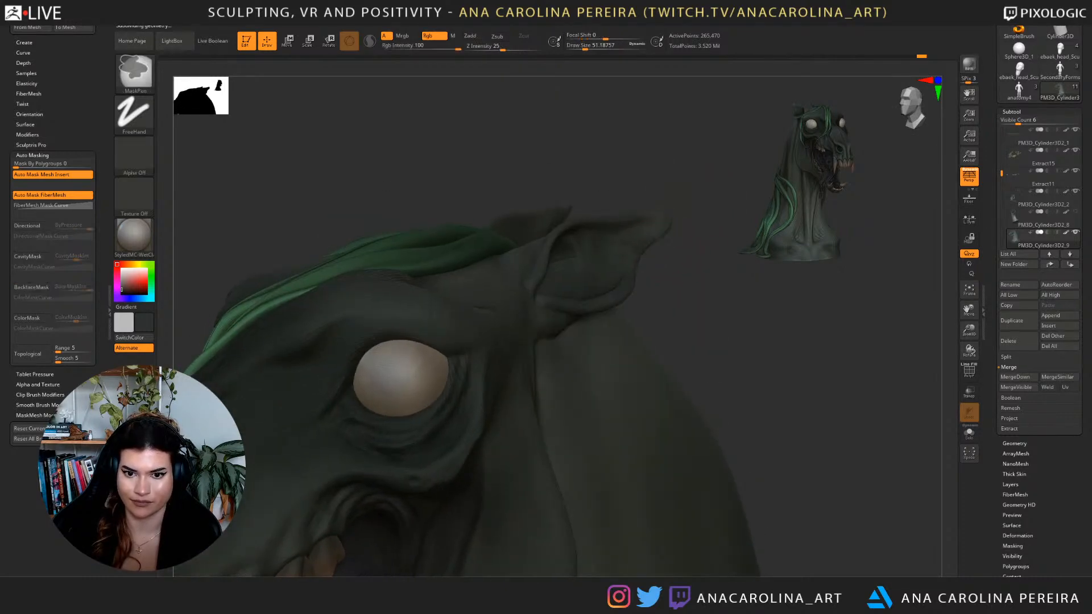
pyautogui.press('b')
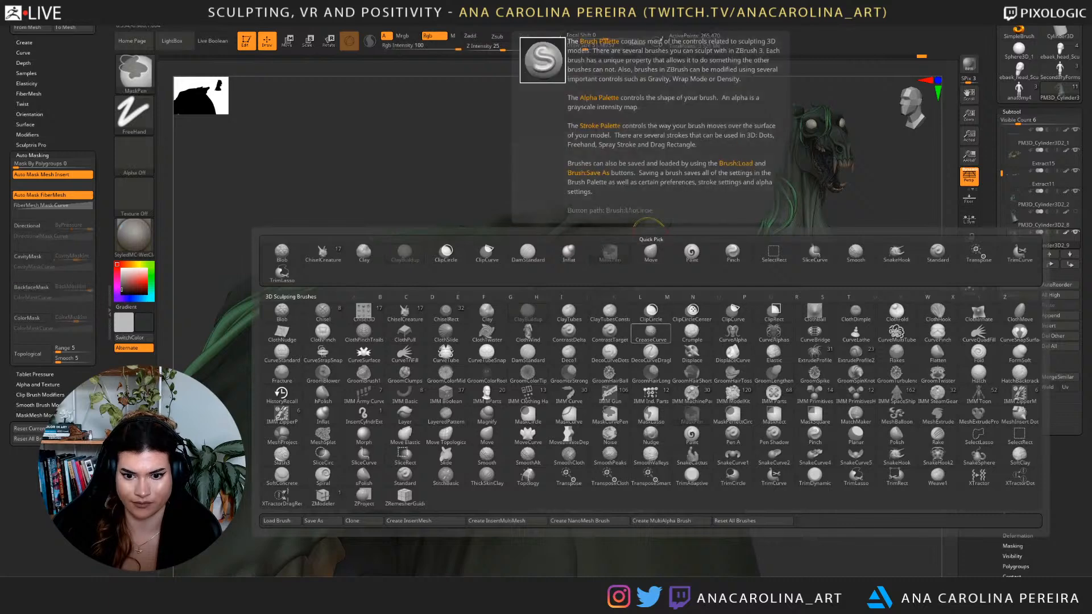
pyautogui.click(651, 417)
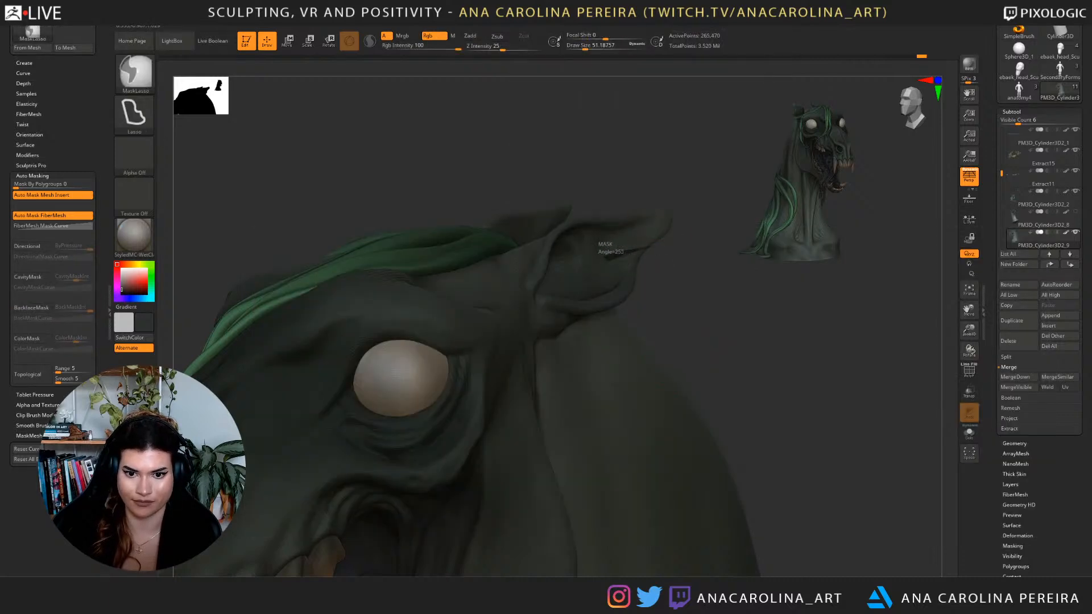
pyautogui.moveTo(605, 258)
pyautogui.keyDown('ctrl'); pyautogui.mouseDown()
pyautogui.moveTo(651, 248)
pyautogui.moveTo(697, 256)
pyautogui.mouseUp(); pyautogui.keyUp('ctrl')
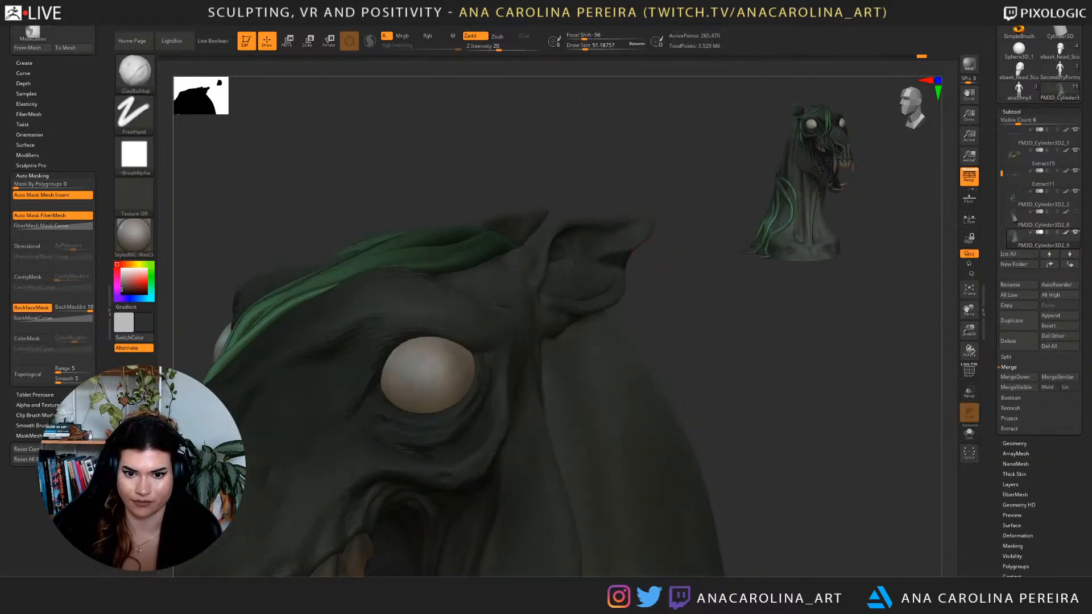
# Lasso a mask around the ear's outer edge and invert it so only a small section stays editable.
pyautogui.moveTo(661, 224)
pyautogui.keyDown('ctrl'); pyautogui.mouseDown()
pyautogui.moveTo(618, 234)
pyautogui.moveTo(632, 277)
pyautogui.moveTo(664, 278)
pyautogui.mouseUp(); pyautogui.keyUp('ctrl')
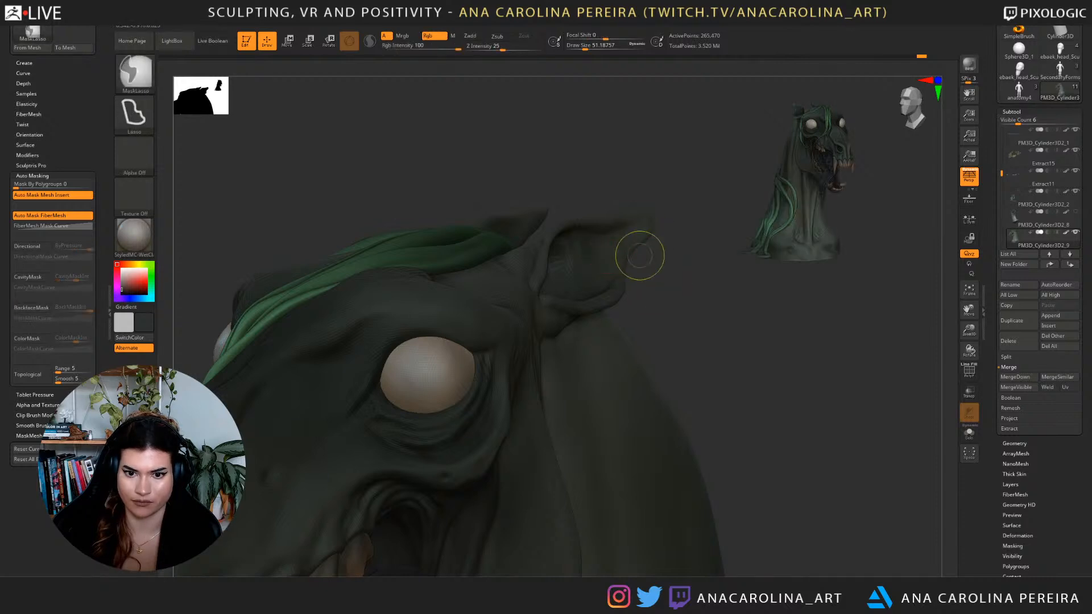
pyautogui.keyDown('ctrl'); pyautogui.moveTo(591, 263); pyautogui.dragTo(595, 256); pyautogui.keyUp('ctrl')
pyautogui.moveTo(660, 228)
pyautogui.keyDown('ctrl'); pyautogui.mouseDown()
pyautogui.moveTo(636, 257)
pyautogui.moveTo(649, 282)
pyautogui.moveTo(667, 271)
pyautogui.moveTo(630, 257)
pyautogui.moveTo(685, 257)
pyautogui.mouseUp(); pyautogui.keyUp('ctrl')
pyautogui.keyDown('ctrl'); pyautogui.click(658, 273); pyautogui.keyUp('ctrl')
# Lower the subdivision level and pull out the unmasked ear edge with Move at draw size about 80 to form a notch.
pyautogui.press('b')
pyautogui.press('m')
pyautogui.press('v')
pyautogui.press('space')
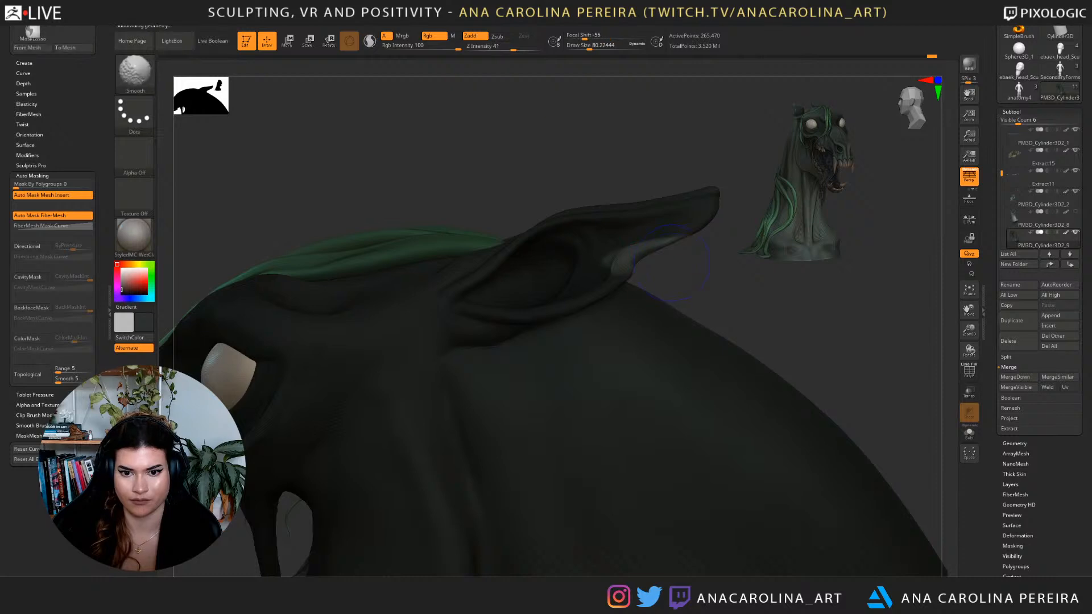
pyautogui.hotkey('shift', 'd')
pyautogui.press('shift')
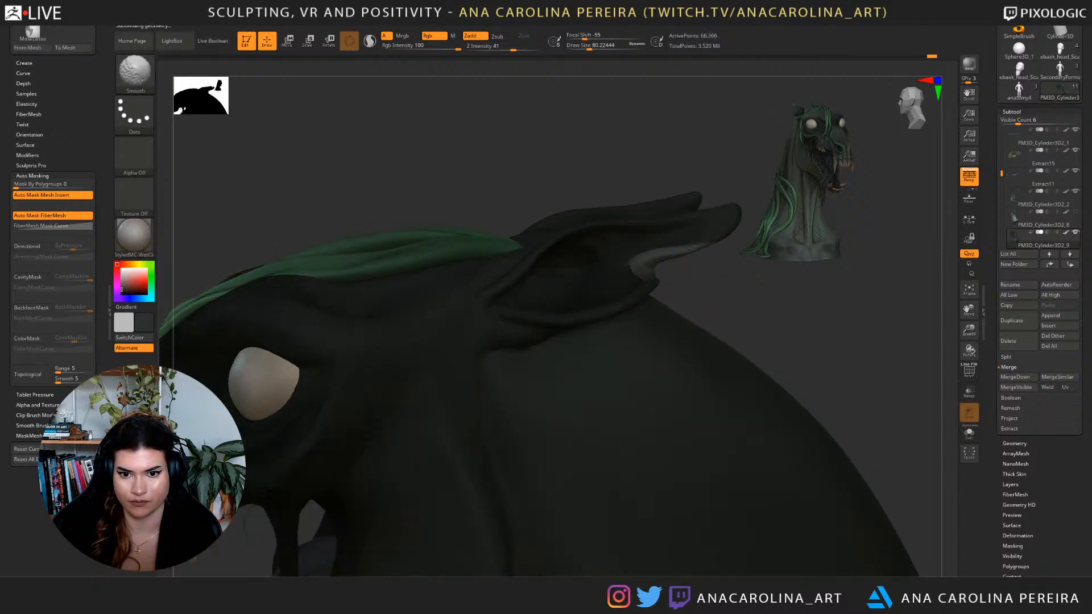
pyautogui.moveTo(674, 251)
pyautogui.mouseDown()
pyautogui.moveTo(701, 227)
pyautogui.moveTo(646, 234)
pyautogui.moveTo(653, 268)
pyautogui.moveTo(671, 254)
pyautogui.mouseUp()
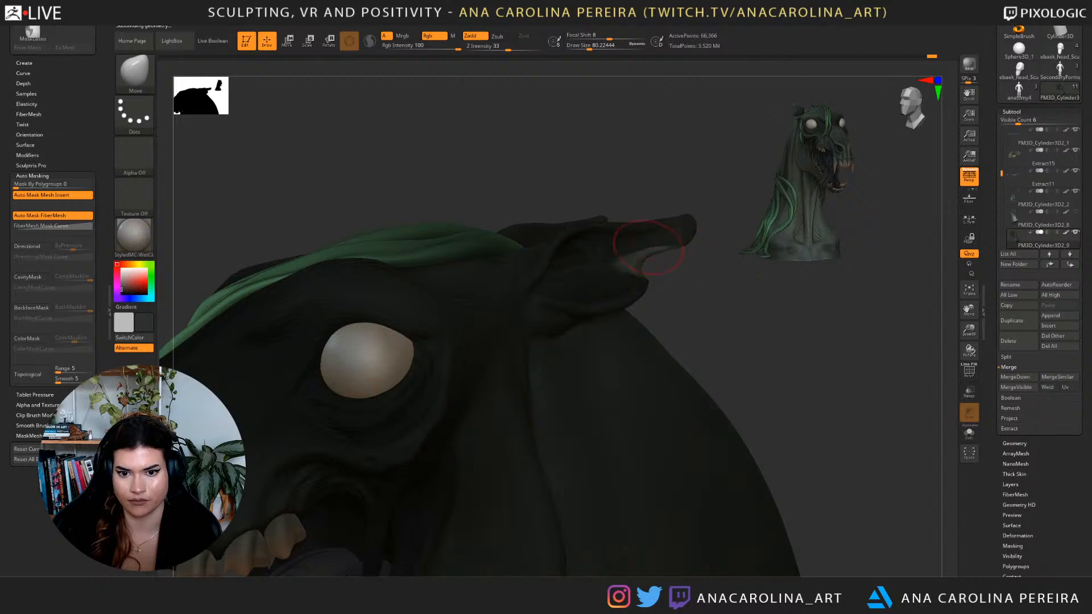
pyautogui.moveTo(626, 264); pyautogui.dragTo(453, 236)
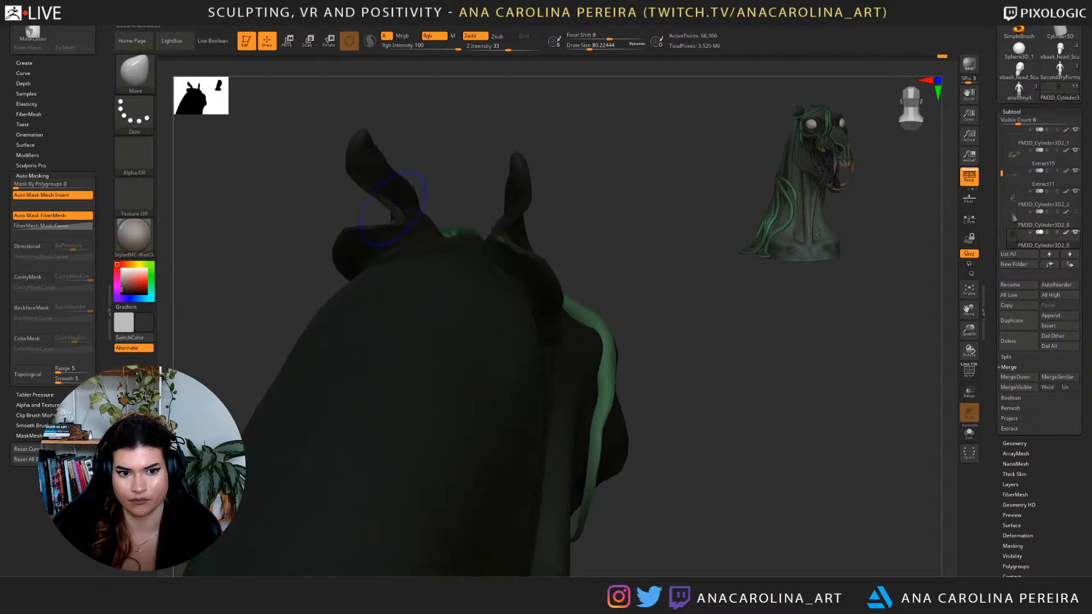
pyautogui.moveTo(411, 207); pyautogui.dragTo(683, 284)
pyautogui.moveTo(654, 236); pyautogui.dragTo(642, 241)
pyautogui.moveTo(714, 182)
pyautogui.mouseDown()
pyautogui.moveTo(807, 196)
pyautogui.moveTo(816, 287)
pyautogui.mouseUp()
# Build up the ear's notched edge with ClayBuildup at draw size about 80, smooth it and clear the mask.
pyautogui.press('b')
pyautogui.press('m')
pyautogui.press('v')
pyautogui.moveTo(500, 292); pyautogui.dragTo(438, 309, button='right')
pyautogui.press('b')
pyautogui.press('c')
pyautogui.press('b')
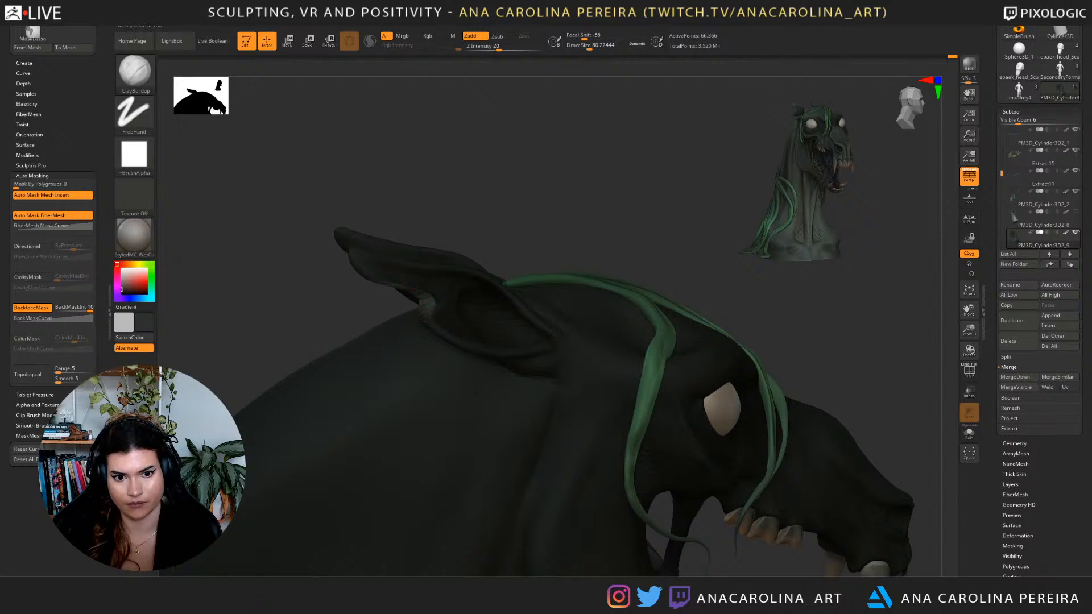
pyautogui.press('shift')
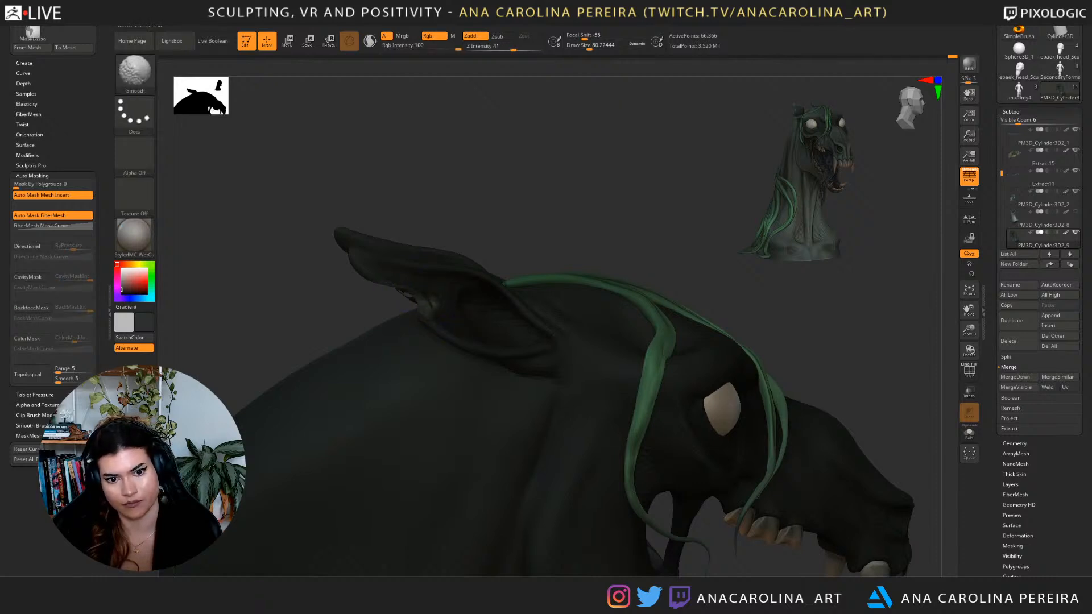
pyautogui.keyDown('ctrl'); pyautogui.moveTo(538, 209); pyautogui.dragTo(556, 224); pyautogui.keyUp('ctrl')
pyautogui.moveTo(555, 224)
pyautogui.mouseDown(button='right')
pyautogui.moveTo(492, 230)
pyautogui.moveTo(490, 182)
pyautogui.mouseUp(button='right')
pyautogui.keyDown('alt'); pyautogui.moveTo(717, 356); pyautogui.dragTo(629, 222, button='right'); pyautogui.keyUp('alt')
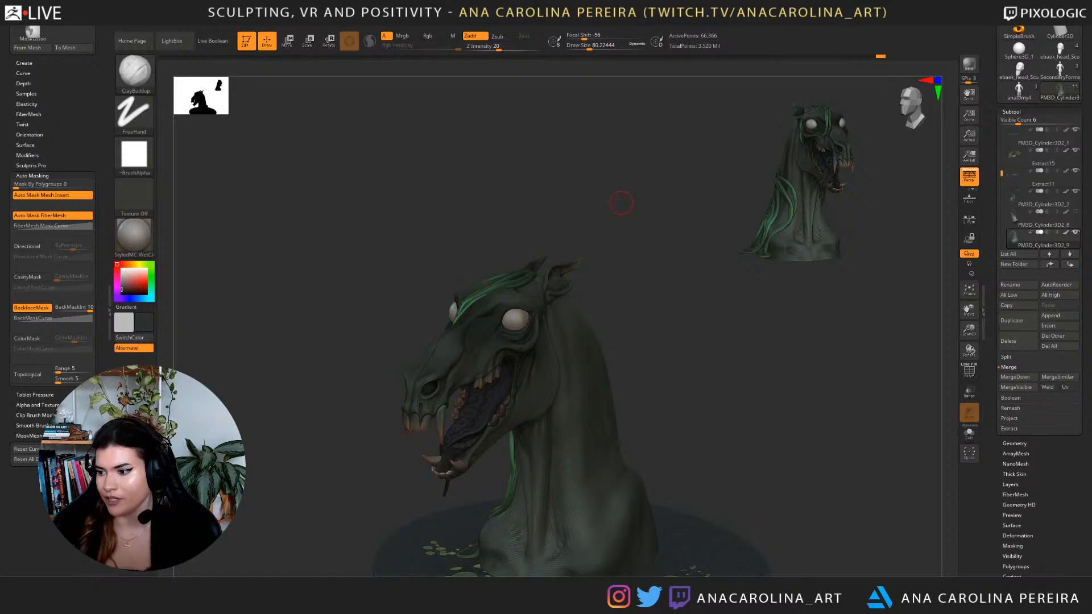
# Reshape the ear's notched lower edge with the Move brush and smooth the transition.
pyautogui.moveTo(666, 385)
pyautogui.mouseDown()
pyautogui.moveTo(739, 388)
pyautogui.moveTo(886, 314)
pyautogui.moveTo(757, 450)
pyautogui.mouseUp()
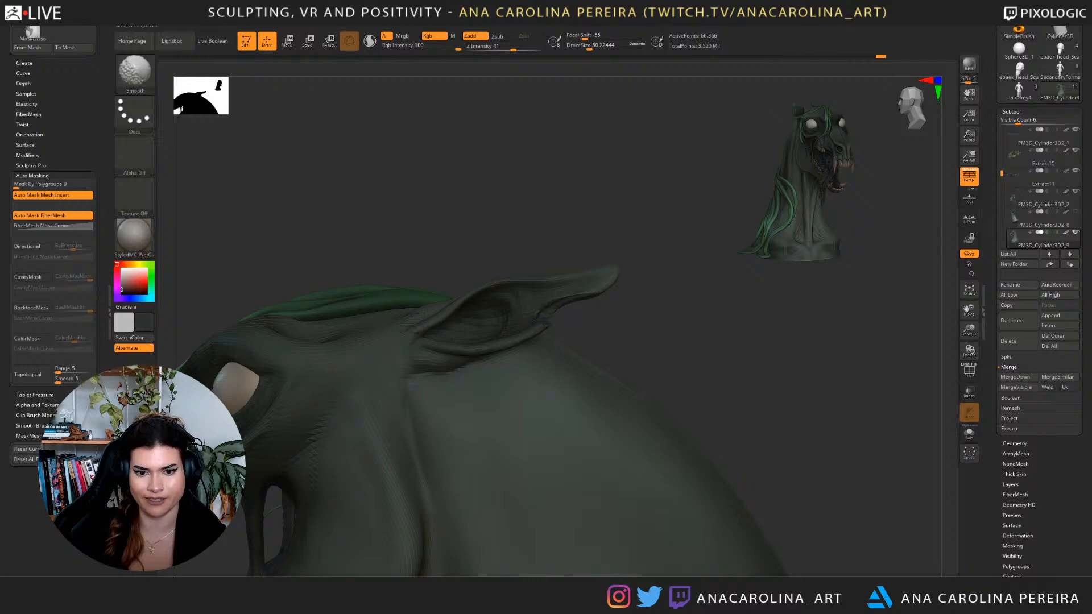
pyautogui.moveTo(603, 319)
pyautogui.mouseDown()
pyautogui.moveTo(592, 341)
pyautogui.moveTo(587, 328)
pyautogui.moveTo(546, 341)
pyautogui.moveTo(577, 344)
pyautogui.moveTo(591, 333)
pyautogui.moveTo(562, 331)
pyautogui.mouseUp()
pyautogui.press('b')
pyautogui.press('m')
pyautogui.press('v')
pyautogui.press('space')
pyautogui.press('shift')
pyautogui.moveTo(638, 319)
pyautogui.keyDown('alt'); pyautogui.mouseDown()
pyautogui.moveTo(602, 342)
pyautogui.moveTo(634, 374)
pyautogui.moveTo(677, 342)
pyautogui.moveTo(631, 335)
pyautogui.moveTo(705, 335)
pyautogui.moveTo(734, 541)
pyautogui.mouseUp(); pyautogui.keyUp('alt')
pyautogui.press('s')
pyautogui.moveTo(368, 290); pyautogui.dragTo(377, 290)
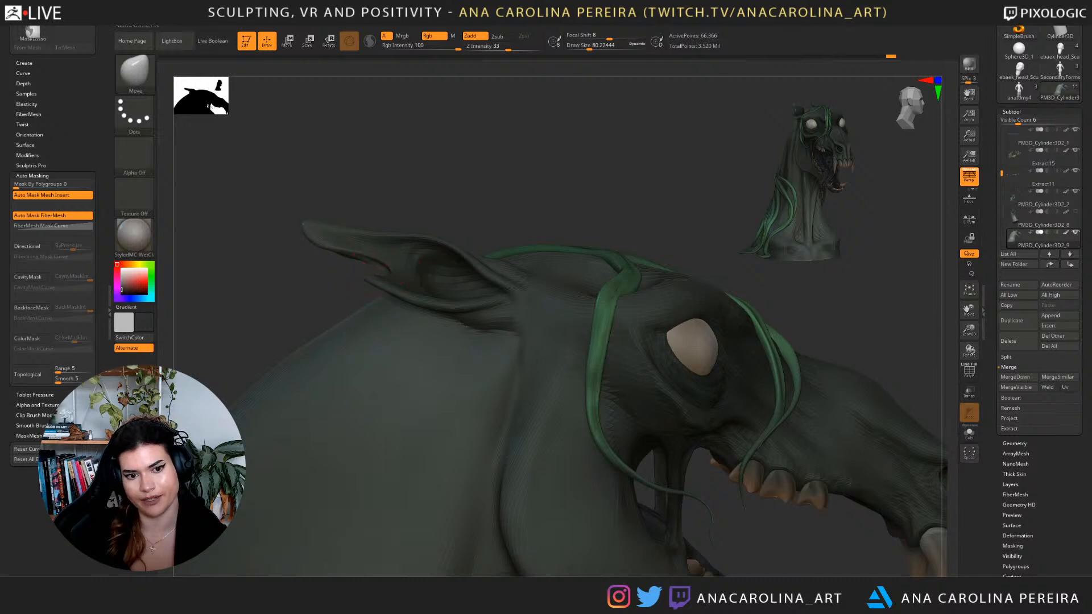
pyautogui.moveTo(364, 260); pyautogui.dragTo(357, 264)
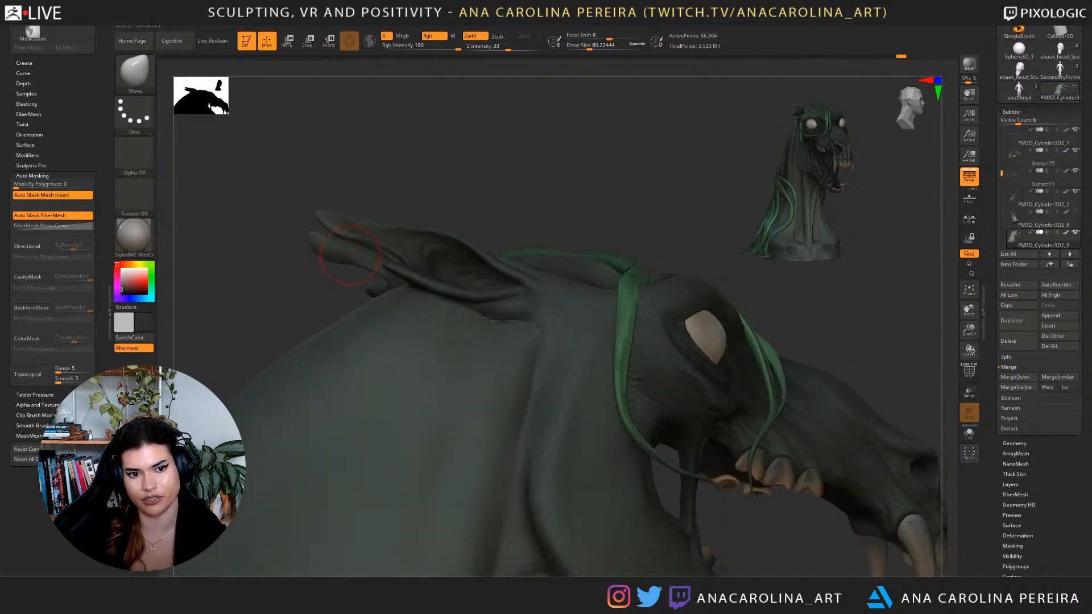
# Adjust the ear's tip and lower lobe from the side and front with Move at draw size about 97.
pyautogui.keyDown('alt'); pyautogui.moveTo(574, 217); pyautogui.dragTo(341, 191); pyautogui.keyUp('alt')
pyautogui.moveTo(691, 293); pyautogui.dragTo(645, 253)
pyautogui.moveTo(645, 253)
pyautogui.mouseDown()
pyautogui.moveTo(677, 253)
pyautogui.moveTo(631, 251)
pyautogui.moveTo(649, 234)
pyautogui.moveTo(680, 413)
pyautogui.mouseUp()
pyautogui.moveTo(351, 297)
pyautogui.mouseDown()
pyautogui.moveTo(366, 305)
pyautogui.moveTo(362, 283)
pyautogui.mouseUp()
pyautogui.press('space')
pyautogui.moveTo(495, 233)
pyautogui.mouseDown()
pyautogui.moveTo(424, 244)
pyautogui.moveTo(421, 210)
pyautogui.moveTo(495, 213)
pyautogui.mouseUp()
pyautogui.keyDown('alt'); pyautogui.moveTo(451, 251); pyautogui.dragTo(413, 323); pyautogui.keyUp('alt')
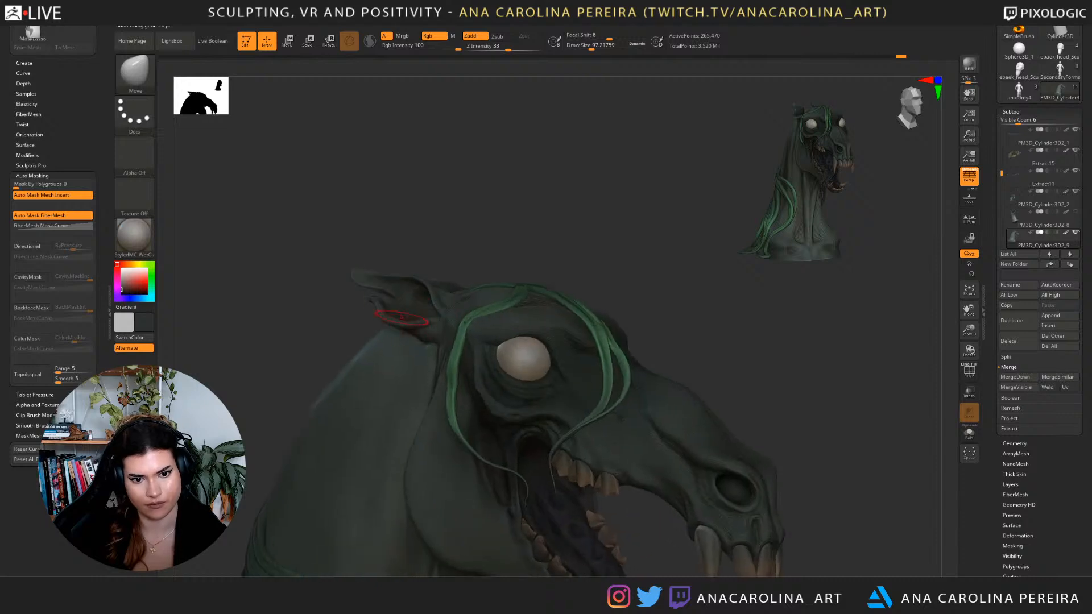
pyautogui.moveTo(366, 273); pyautogui.dragTo(395, 282)
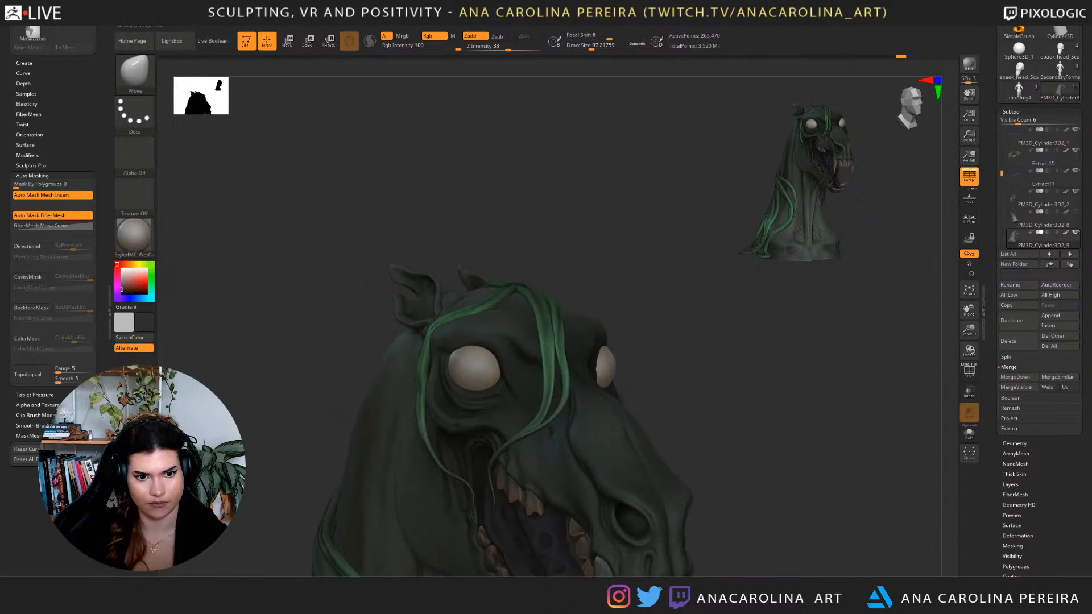
# Refine the shape of both ears from behind with Move at draw size about 97 and review the whole bust.
pyautogui.moveTo(484, 227)
pyautogui.mouseDown()
pyautogui.moveTo(422, 242)
pyautogui.moveTo(458, 264)
pyautogui.moveTo(411, 223)
pyautogui.moveTo(407, 213)
pyautogui.moveTo(447, 185)
pyautogui.moveTo(418, 200)
pyautogui.moveTo(418, 170)
pyautogui.mouseUp()
pyautogui.keyDown('alt'); pyautogui.moveTo(429, 247); pyautogui.dragTo(548, 317); pyautogui.keyUp('alt')
pyautogui.moveTo(547, 317); pyautogui.dragTo(526, 364, button='right')
pyautogui.moveTo(523, 341); pyautogui.dragTo(533, 292)
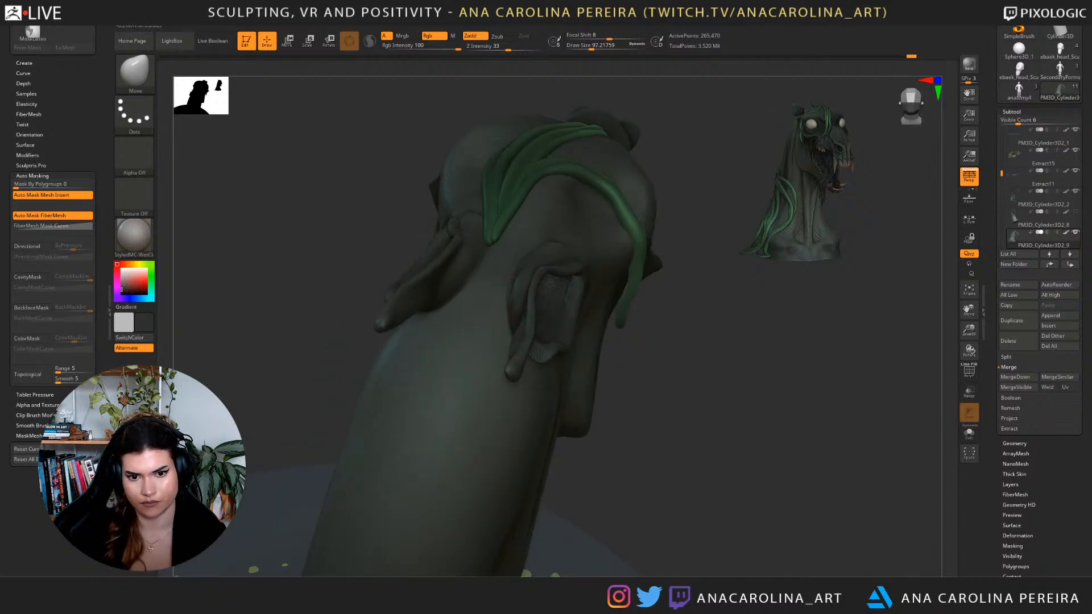
pyautogui.press('shift')
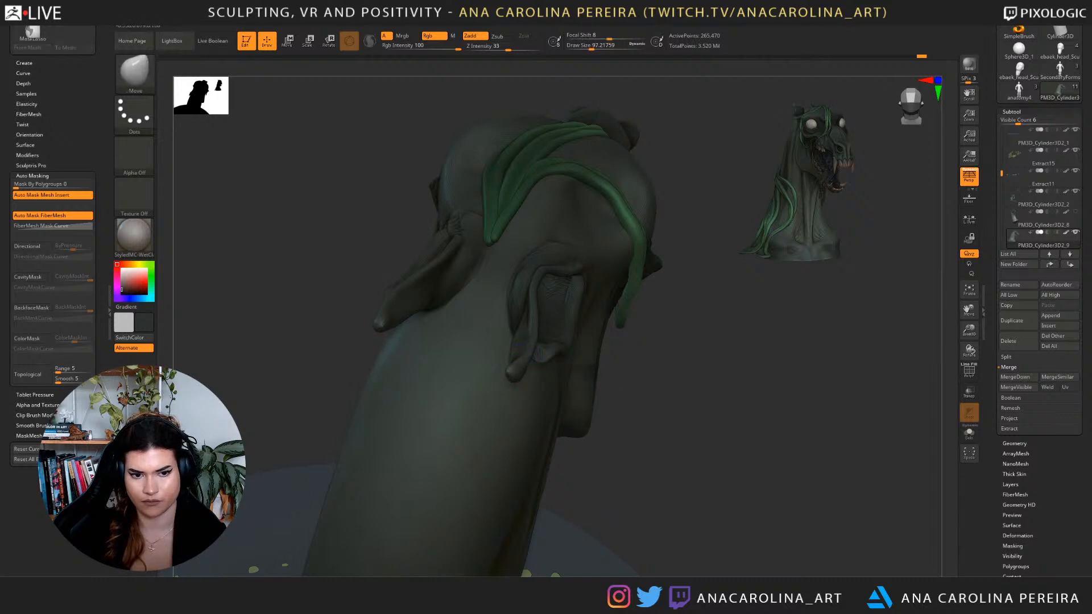
pyautogui.moveTo(664, 378)
pyautogui.mouseDown(button='right')
pyautogui.moveTo(694, 403)
pyautogui.moveTo(661, 303)
pyautogui.moveTo(626, 347)
pyautogui.moveTo(706, 421)
pyautogui.moveTo(646, 401)
pyautogui.mouseUp(button='right')
pyautogui.keyDown('ctrl'); pyautogui.moveTo(706, 489); pyautogui.dragTo(546, 477, button='right'); pyautogui.keyUp('ctrl')
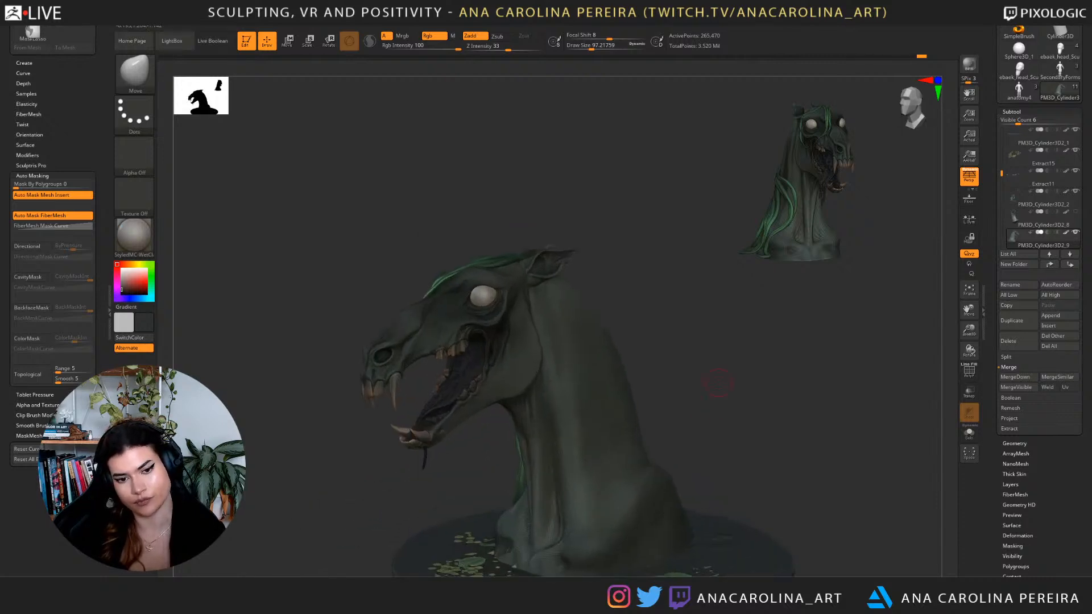
# Enlarge the draw size to about 268 and check the Smooth brush's Rgb option.
pyautogui.click(842, 5)
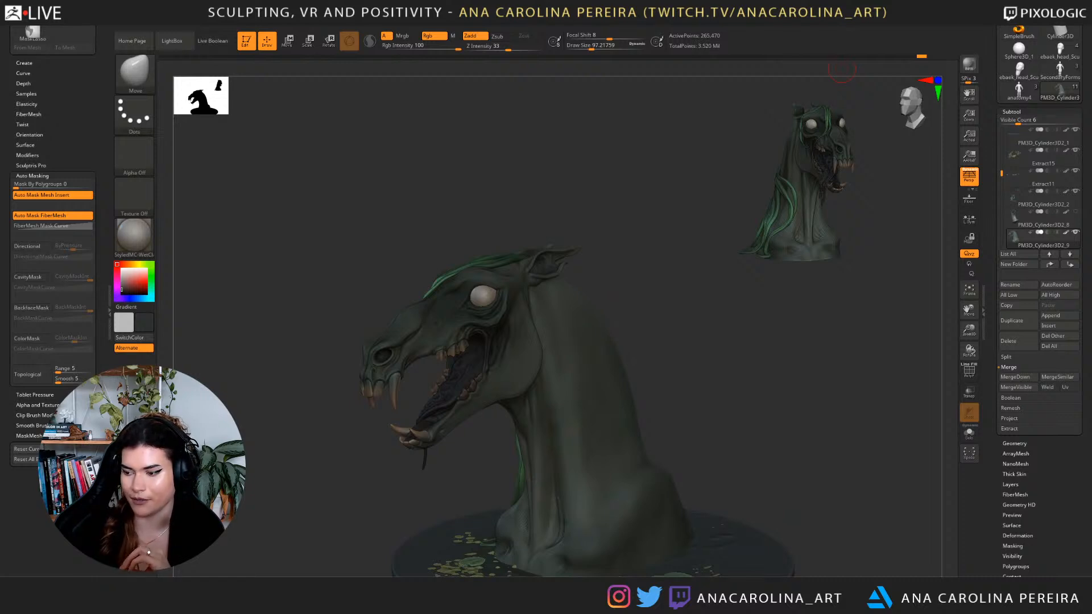
pyautogui.moveTo(842, 68); pyautogui.dragTo(910, 105)
pyautogui.moveTo(796, 341); pyautogui.dragTo(788, 353)
pyautogui.press('space')
pyautogui.moveTo(667, 346); pyautogui.dragTo(673, 347)
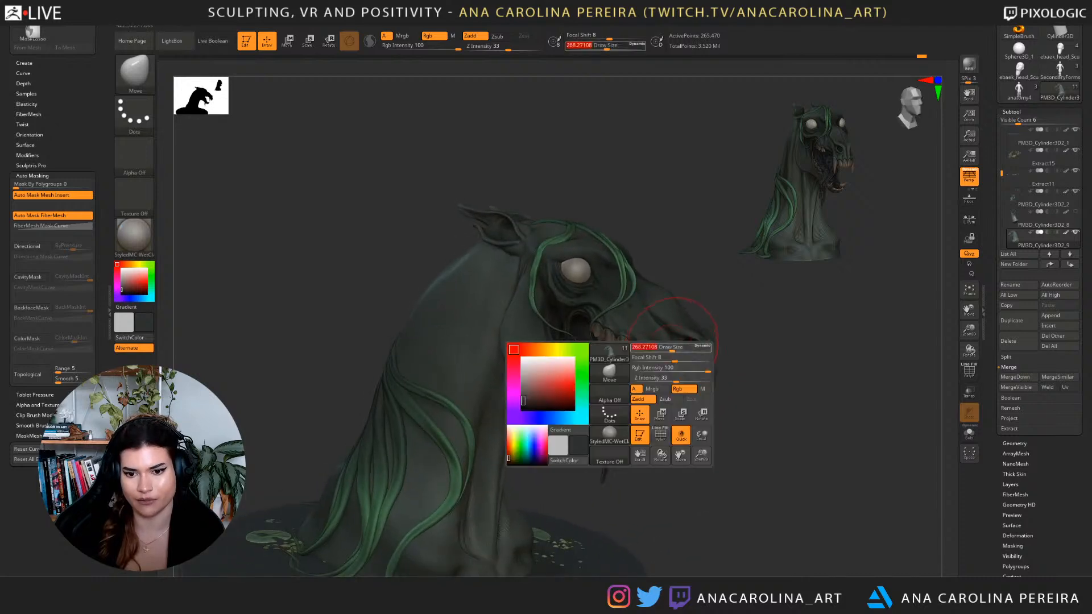
pyautogui.press('space')
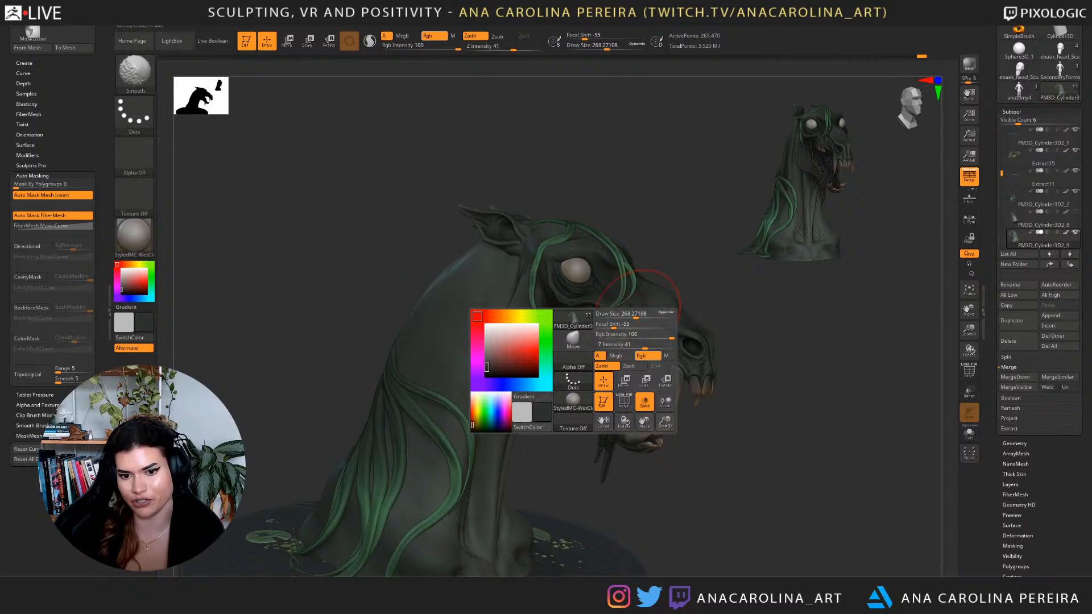
pyautogui.click(648, 356)
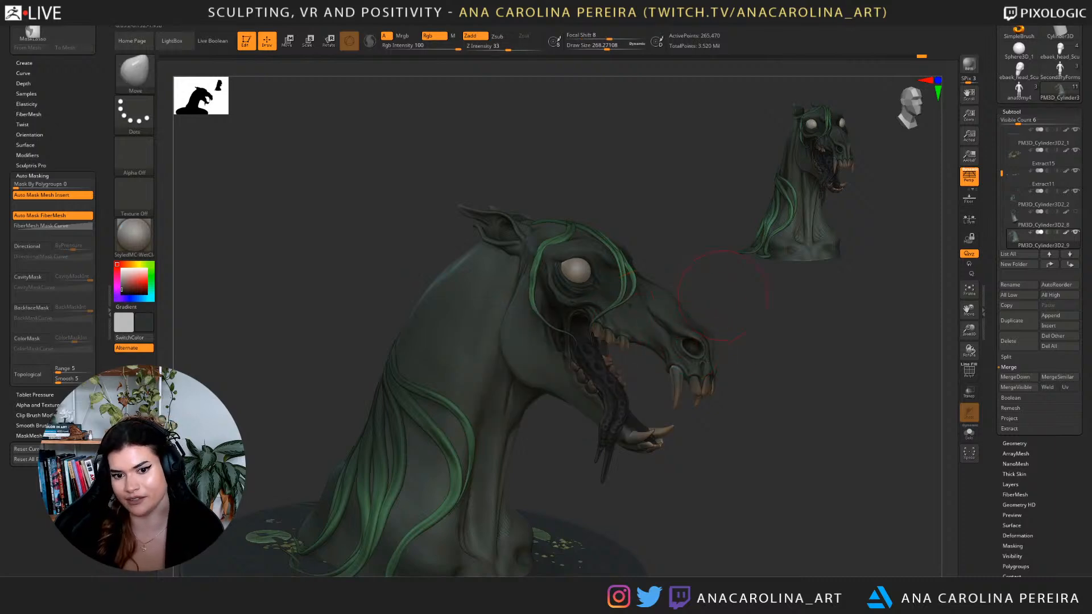
pyautogui.keyDown('alt'); pyautogui.moveTo(718, 299); pyautogui.dragTo(720, 353); pyautogui.keyUp('alt')
pyautogui.keyDown('alt'); pyautogui.moveTo(699, 450); pyautogui.dragTo(722, 382); pyautogui.keyUp('alt')
# Paint adjoining red and yellow test strokes on the neck with the Paint brush at draw size about 108.
pyautogui.press('b')
pyautogui.press('p')
pyautogui.press('a')
pyautogui.click(147, 281)
pyautogui.press('space')
pyautogui.moveTo(330, 281); pyautogui.dragTo(322, 281)
pyautogui.press('space')
pyautogui.moveTo(411, 301)
pyautogui.mouseDown()
pyautogui.moveTo(402, 345)
pyautogui.moveTo(435, 388)
pyautogui.moveTo(387, 269)
pyautogui.mouseUp()
pyautogui.hotkey('ctrl', 'z')
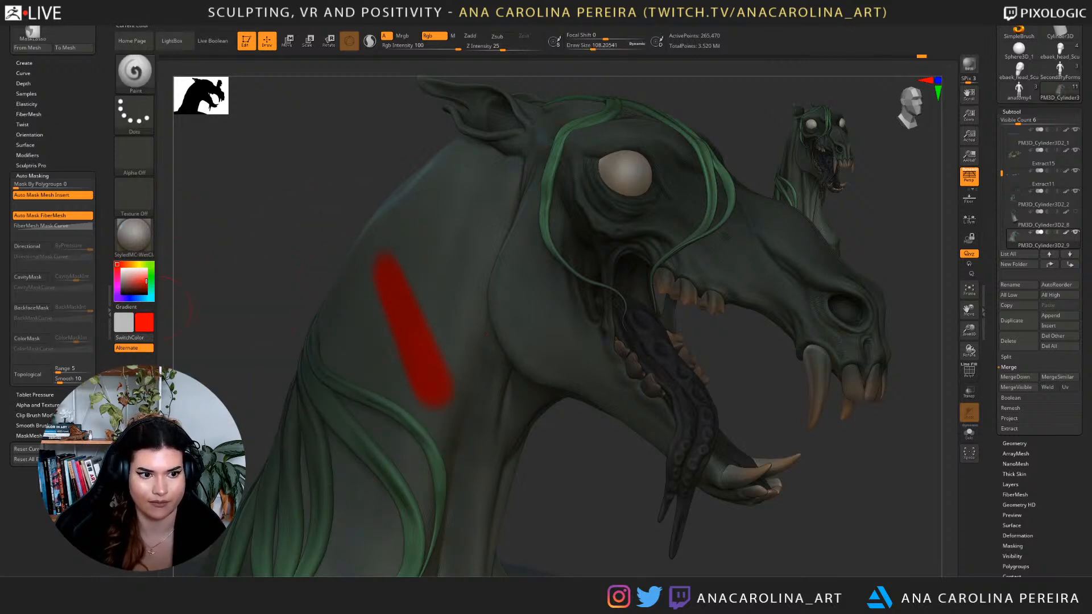
pyautogui.click(141, 264)
pyautogui.moveTo(405, 250)
pyautogui.mouseDown()
pyautogui.moveTo(458, 359)
pyautogui.moveTo(435, 335)
pyautogui.moveTo(392, 239)
pyautogui.mouseUp()
pyautogui.moveTo(285, 228); pyautogui.dragTo(318, 227)
# Try blending the red and yellow strokes using Smooth with Rgb on and Zadd off at draw size about 145, then remove the test paint.
pyautogui.press('space')
pyautogui.moveTo(417, 287); pyautogui.dragTo(414, 286)
pyautogui.press('space')
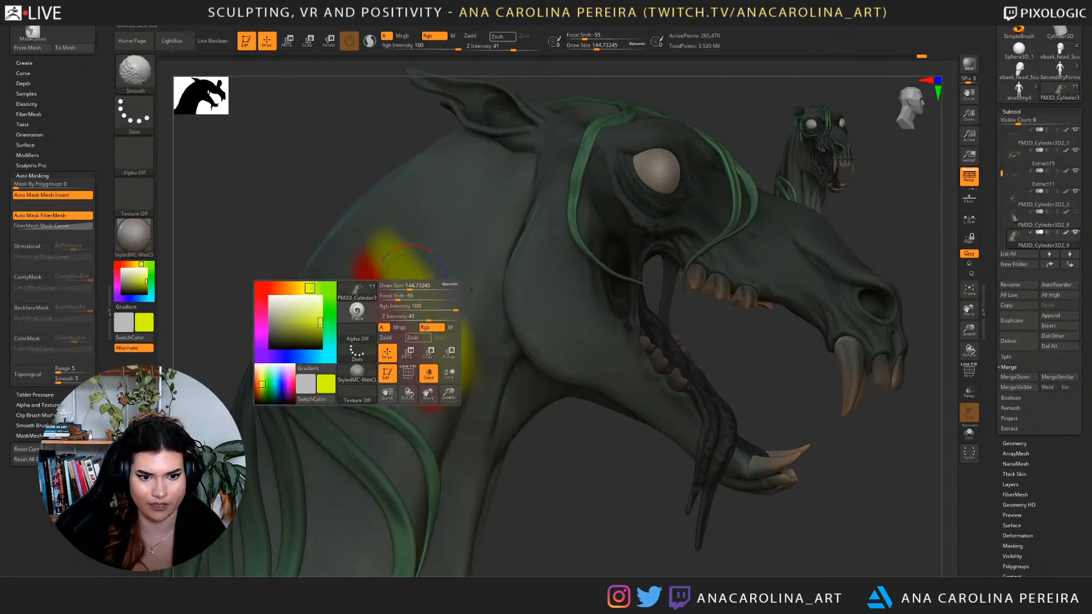
pyautogui.press('shift')
pyautogui.keyDown('shift'); pyautogui.moveTo(452, 373); pyautogui.dragTo(431, 398); pyautogui.keyUp('shift')
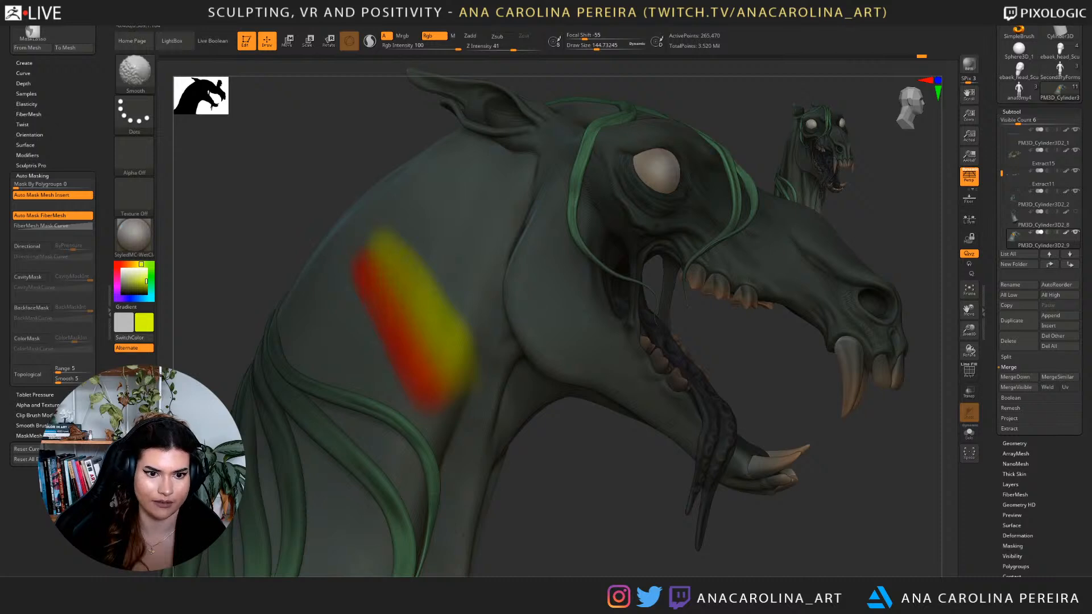
pyautogui.moveTo(273, 227)
pyautogui.mouseDown()
pyautogui.moveTo(319, 230)
pyautogui.moveTo(318, 142)
pyautogui.moveTo(296, 177)
pyautogui.mouseUp()
pyautogui.moveTo(580, 387); pyautogui.dragTo(554, 392)
pyautogui.press('space')
pyautogui.keyDown('shift'); pyautogui.click(597, 388); pyautogui.keyUp('shift')
pyautogui.keyDown('shift'); pyautogui.click(554, 398); pyautogui.keyUp('shift')
pyautogui.moveTo(581, 336)
pyautogui.mouseDown()
pyautogui.moveTo(387, 347)
pyautogui.moveTo(399, 381)
pyautogui.moveTo(592, 407)
pyautogui.moveTo(604, 391)
pyautogui.mouseUp()
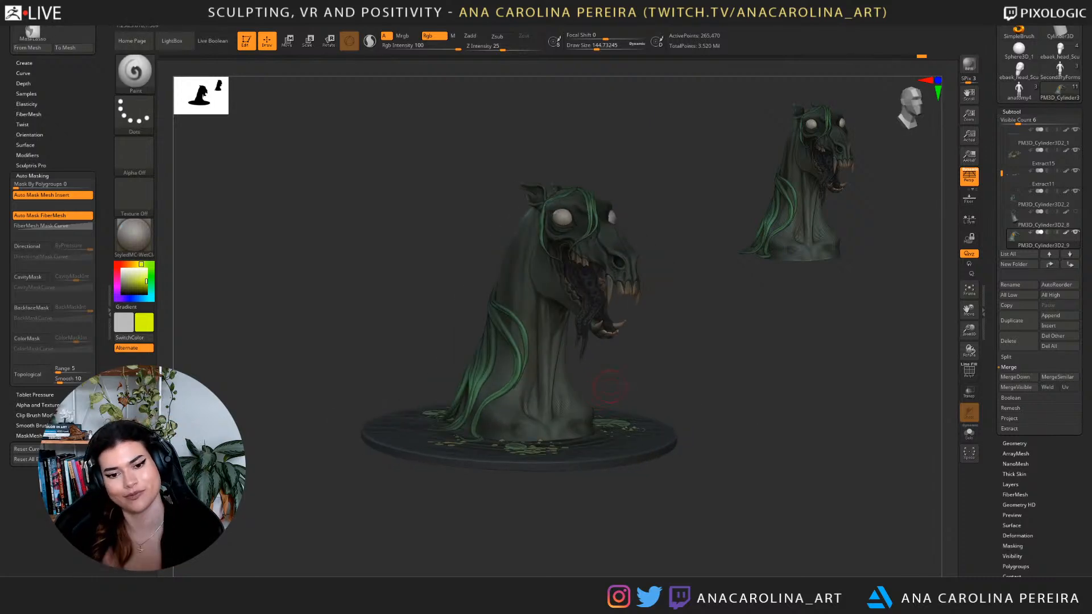
pyautogui.moveTo(605, 391); pyautogui.dragTo(512, 387)
pyautogui.keyDown('alt'); pyautogui.moveTo(643, 364); pyautogui.dragTo(764, 340); pyautogui.keyUp('alt')
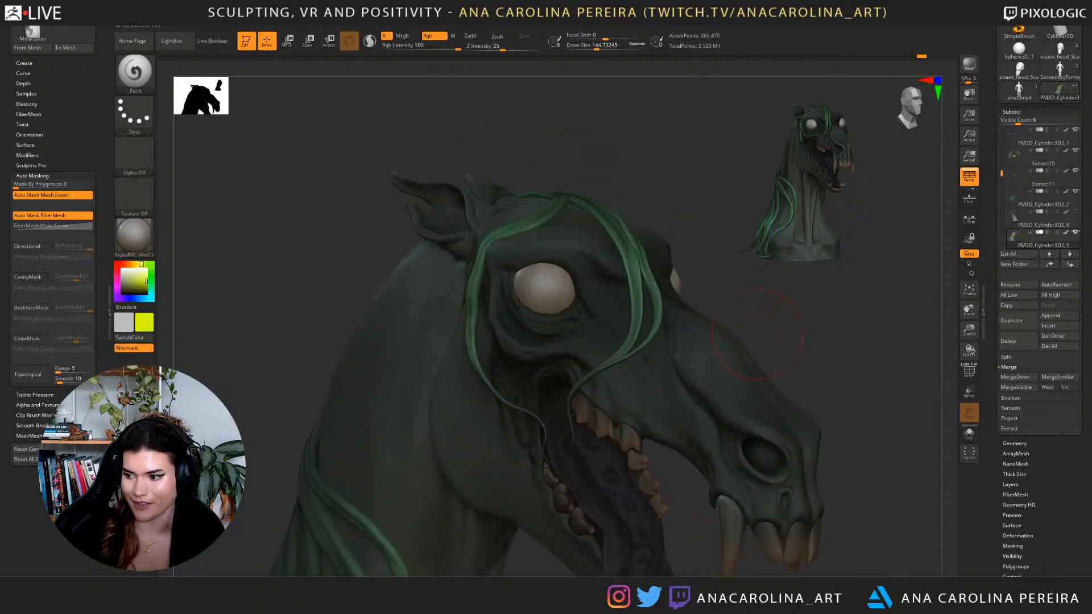
# Raise the head's subdivision level and refine the ear with ClayBuildup at draw size about 59, smoothing its surface.
pyautogui.press('b')
pyautogui.press('c')
pyautogui.press('b')
pyautogui.press('space')
pyautogui.moveTo(484, 171); pyautogui.dragTo(546, 166)
pyautogui.press('d')
pyautogui.press('space')
pyautogui.moveTo(479, 195); pyautogui.dragTo(468, 195)
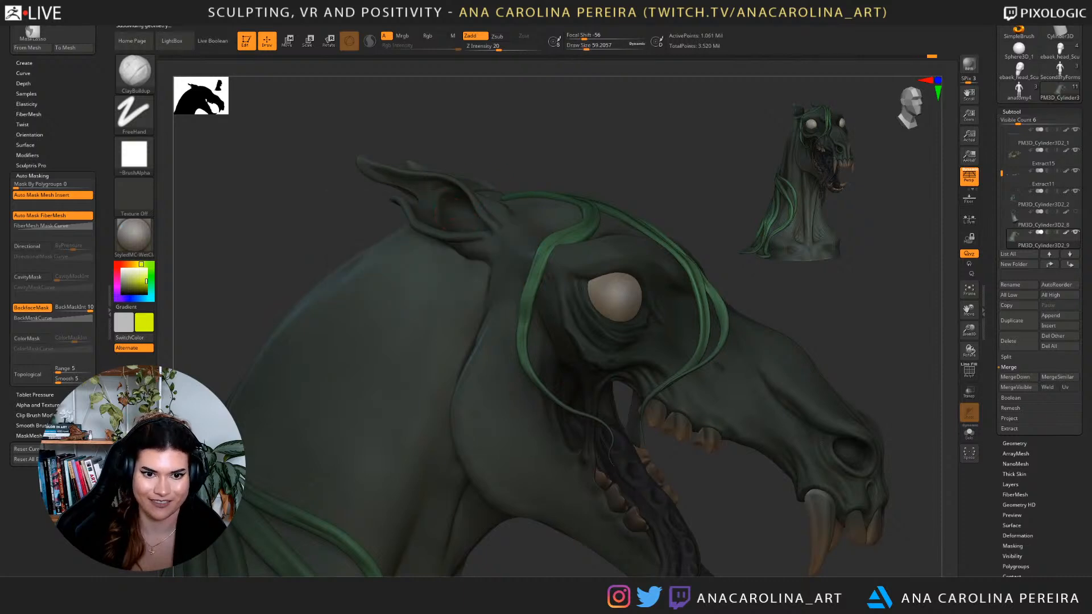
pyautogui.moveTo(465, 220)
pyautogui.keyDown('shift'); pyautogui.mouseDown()
pyautogui.moveTo(455, 230)
pyautogui.moveTo(422, 180)
pyautogui.moveTo(421, 204)
pyautogui.moveTo(420, 167)
pyautogui.mouseUp(); pyautogui.keyUp('shift')
pyautogui.press('space')
pyautogui.moveTo(724, 231)
pyautogui.keyDown('alt'); pyautogui.mouseDown()
pyautogui.moveTo(719, 181)
pyautogui.moveTo(754, 245)
pyautogui.mouseUp(); pyautogui.keyUp('alt')
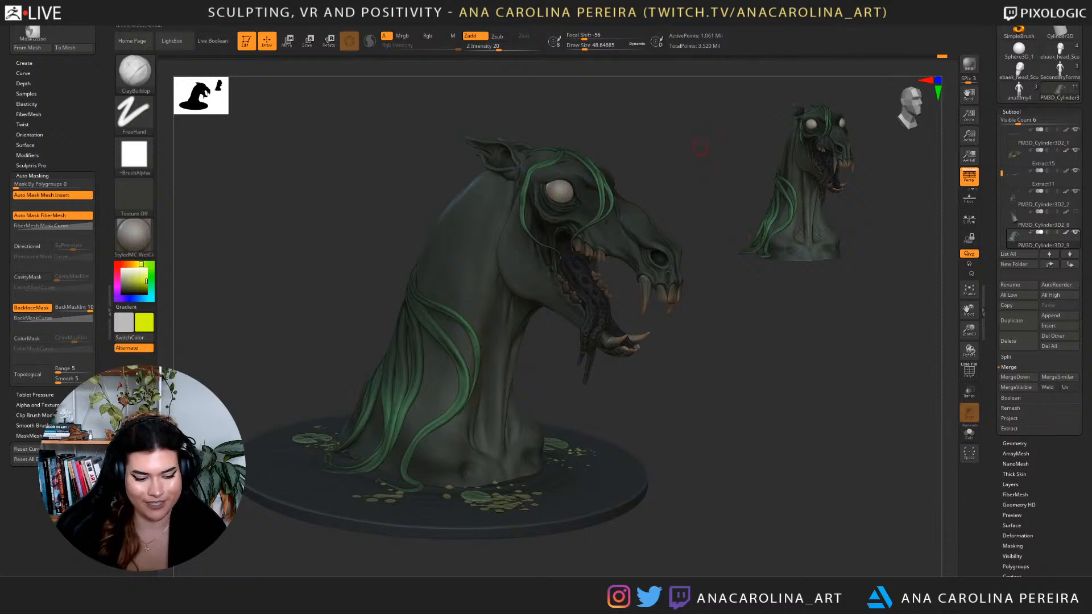
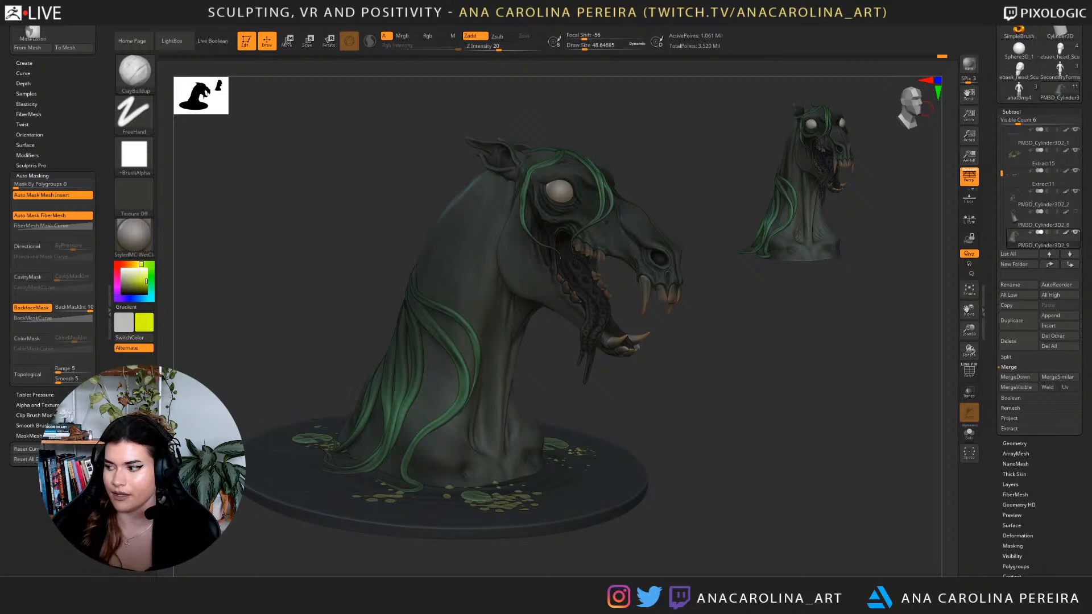
# Adjust the ear's contour and lower rim with Move at draw size about 65, smoothing around its base.
pyautogui.moveTo(734, 398); pyautogui.dragTo(703, 400)
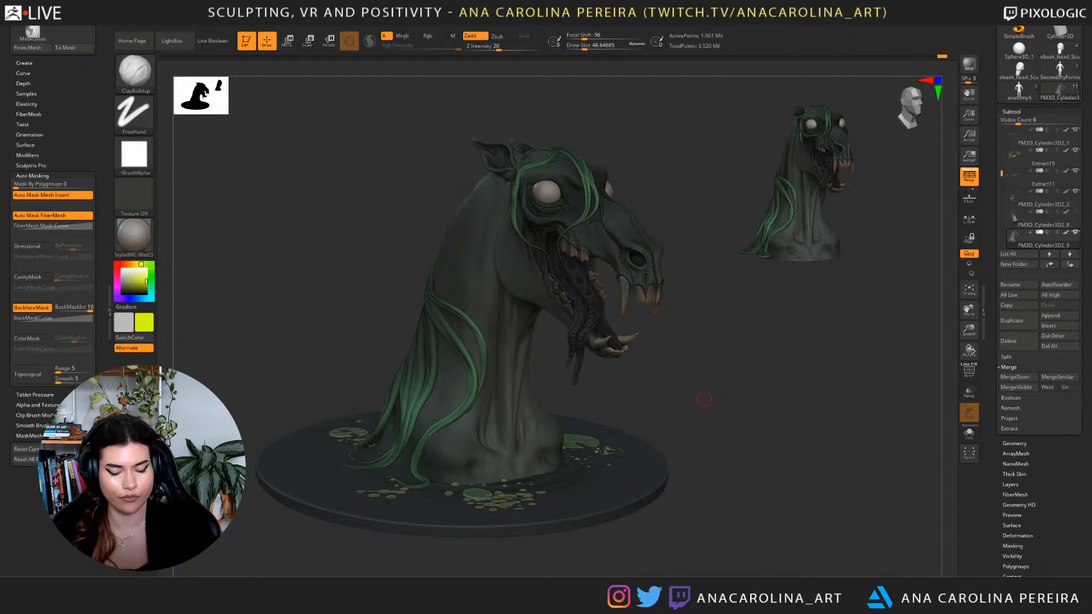
pyautogui.moveTo(704, 399); pyautogui.dragTo(734, 354)
pyautogui.moveTo(805, 348)
pyautogui.mouseDown()
pyautogui.moveTo(834, 347)
pyautogui.moveTo(819, 348)
pyautogui.mouseUp()
pyautogui.moveTo(792, 396); pyautogui.dragTo(758, 450)
pyautogui.press('b')
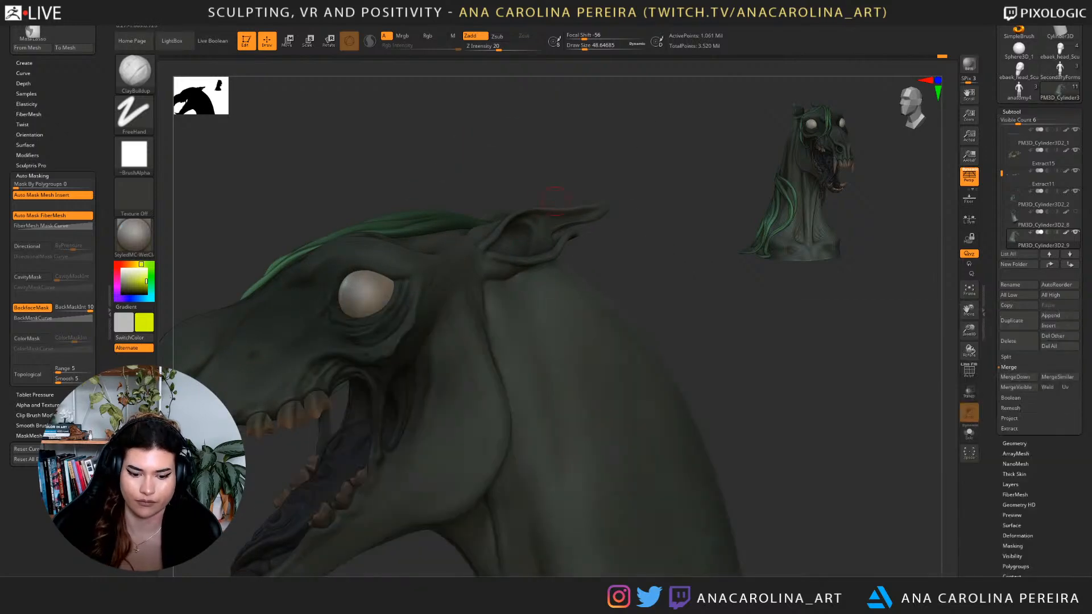
pyautogui.press('b')
pyautogui.press('m')
pyautogui.press('v')
pyautogui.press('s')
pyautogui.click(543, 231)
pyautogui.moveTo(555, 228); pyautogui.dragTo(543, 218, button='right')
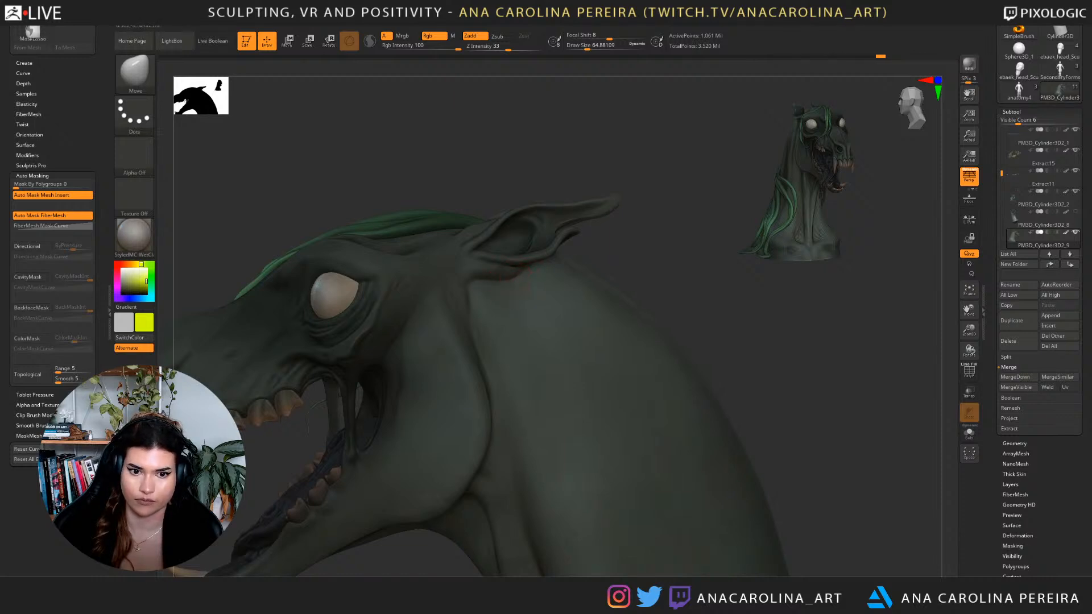
pyautogui.moveTo(516, 277); pyautogui.dragTo(519, 269)
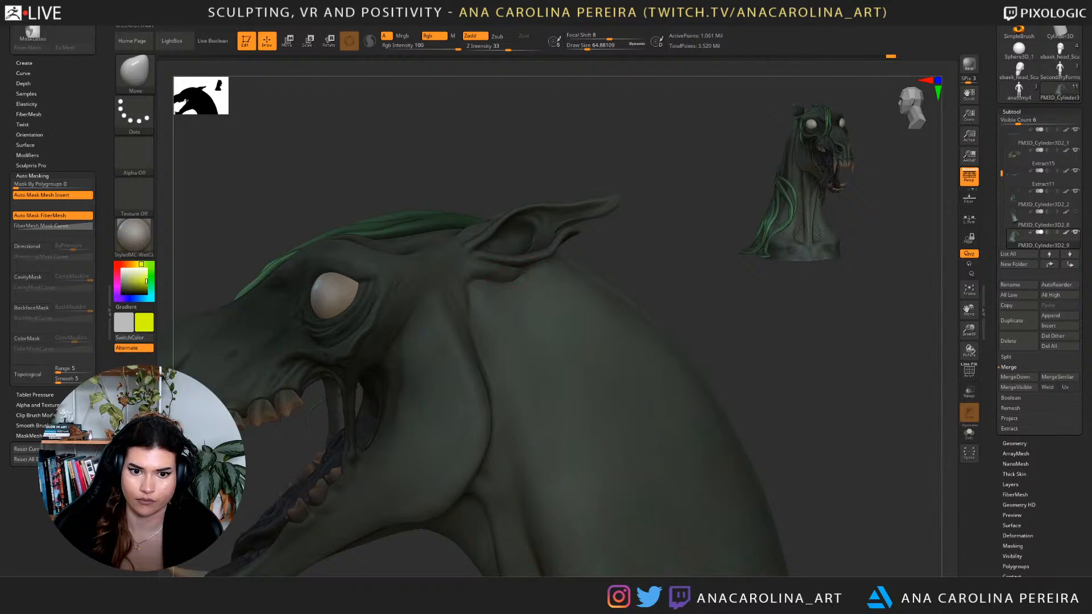
pyautogui.moveTo(654, 262)
pyautogui.keyDown('alt'); pyautogui.mouseDown()
pyautogui.moveTo(592, 219)
pyautogui.moveTo(692, 222)
pyautogui.moveTo(621, 214)
pyautogui.moveTo(483, 292)
pyautogui.mouseUp(); pyautogui.keyUp('alt')
pyautogui.press('shift')
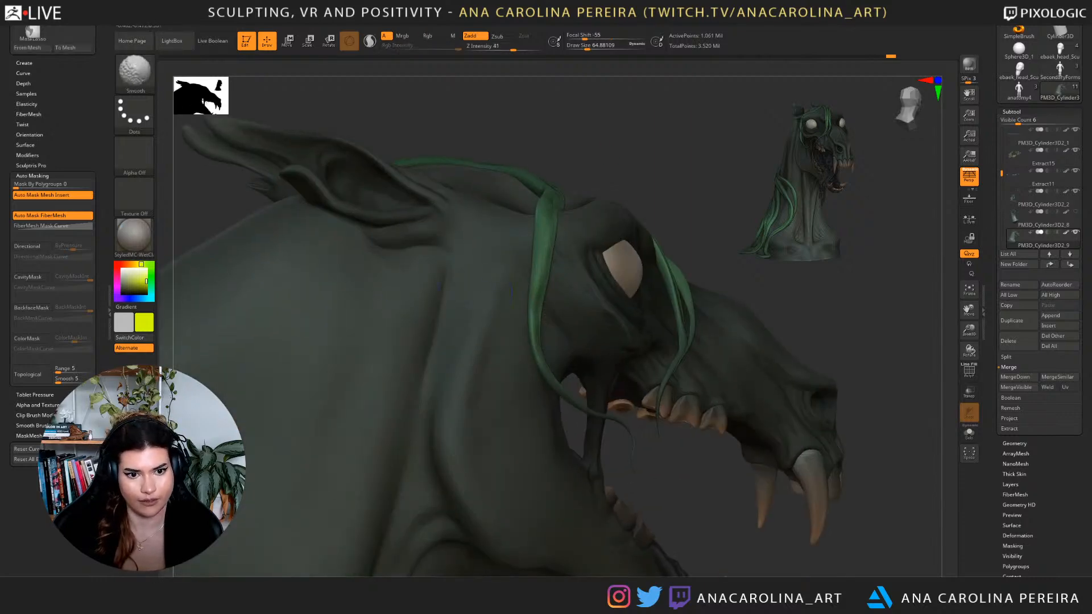
# Build up the area around the ear's base with ClayBuildup at draw size about 65 and smooth the surface.
pyautogui.press('b')
pyautogui.press('c')
pyautogui.press('b')
pyautogui.moveTo(484, 136); pyautogui.dragTo(310, 257)
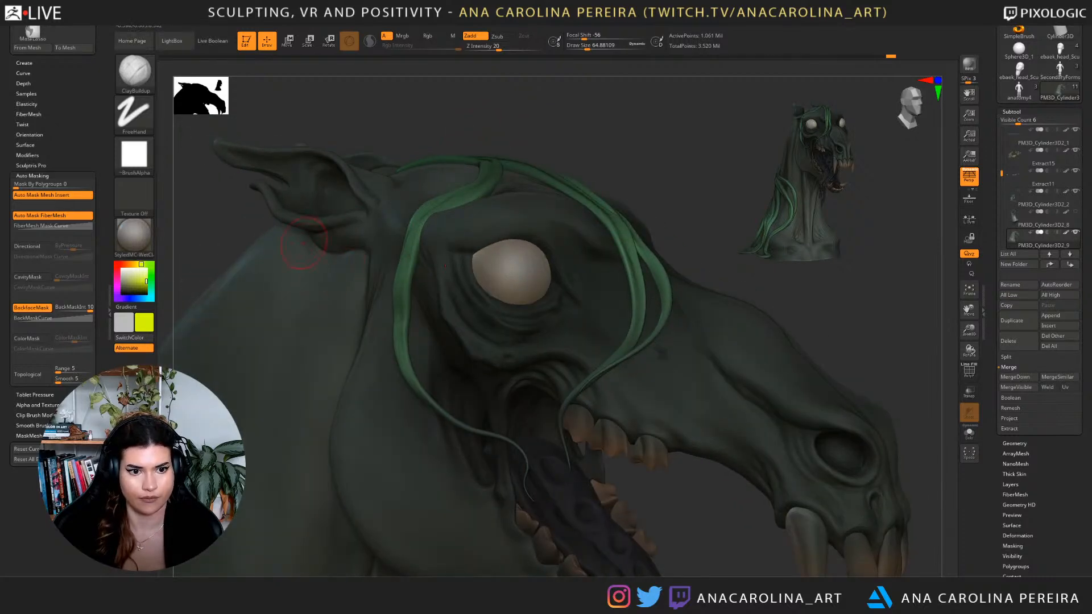
pyautogui.press('shift')
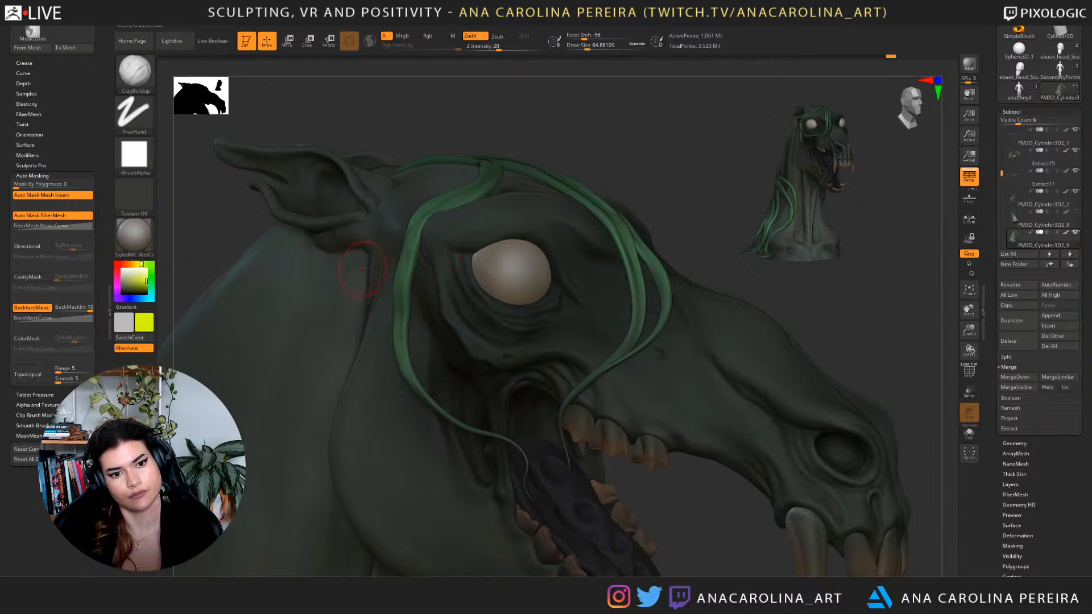
pyautogui.press('shift')
# Adjust the ear's outer contour from above the head with Move at draw size about 83.
pyautogui.moveTo(723, 239)
pyautogui.keyDown('alt'); pyautogui.mouseDown()
pyautogui.moveTo(706, 188)
pyautogui.moveTo(550, 199)
pyautogui.mouseUp(); pyautogui.keyUp('alt')
pyautogui.moveTo(592, 285)
pyautogui.keyDown('ctrl'); pyautogui.mouseDown(button='right')
pyautogui.moveTo(612, 222)
pyautogui.moveTo(614, 322)
pyautogui.moveTo(660, 342)
pyautogui.moveTo(705, 427)
pyautogui.mouseUp(button='right'); pyautogui.keyUp('ctrl')
pyautogui.press('b')
pyautogui.press('m')
pyautogui.press('v')
pyautogui.moveTo(565, 199); pyautogui.dragTo(565, 242, button='right')
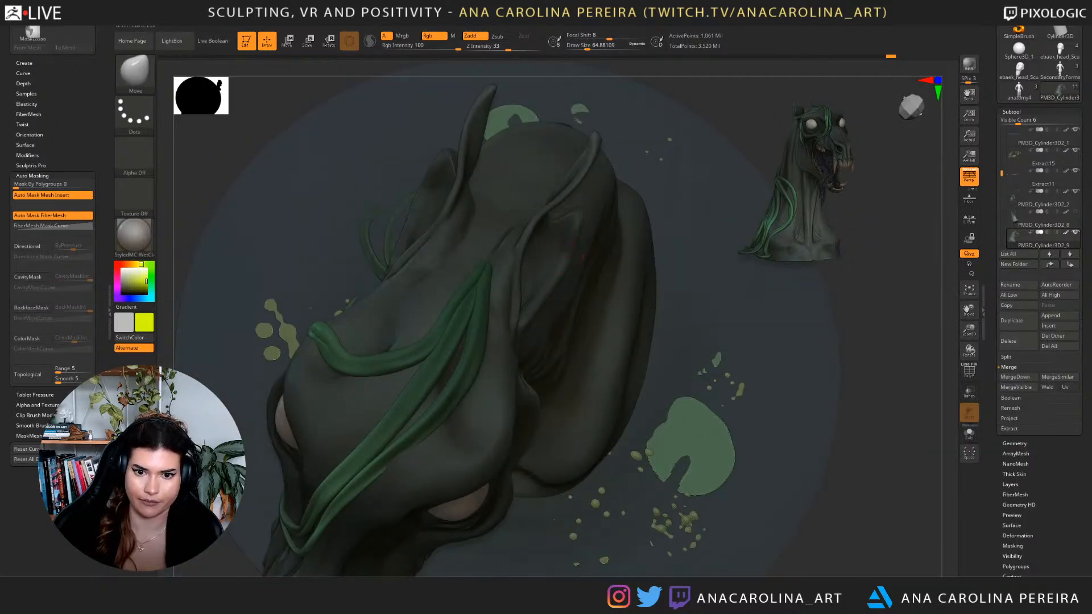
pyautogui.moveTo(707, 133); pyautogui.dragTo(536, 280, button='right')
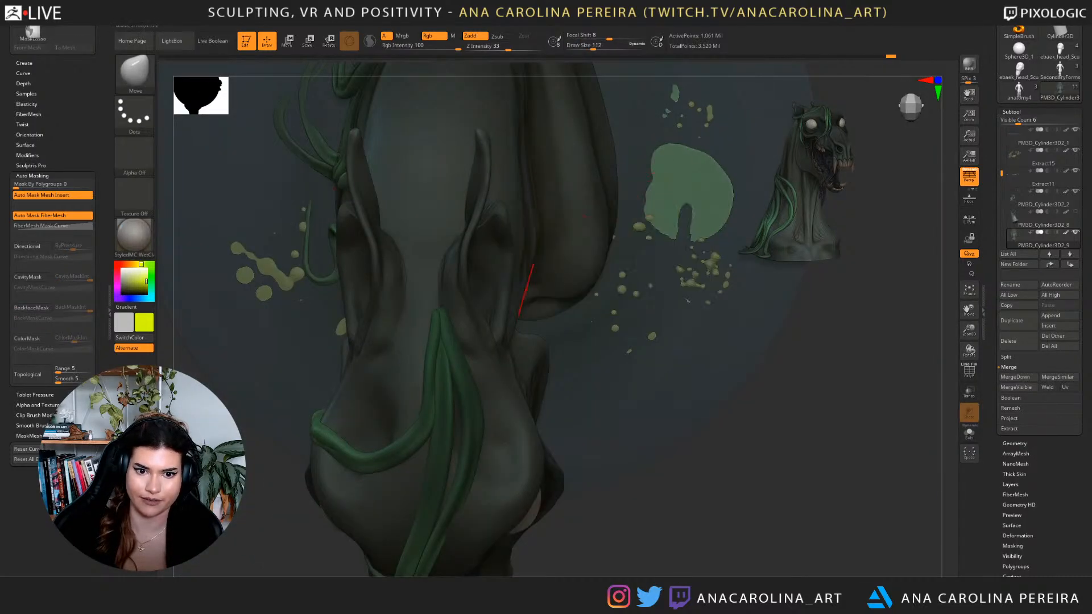
pyautogui.press('space')
pyautogui.moveTo(506, 290); pyautogui.dragTo(519, 238)
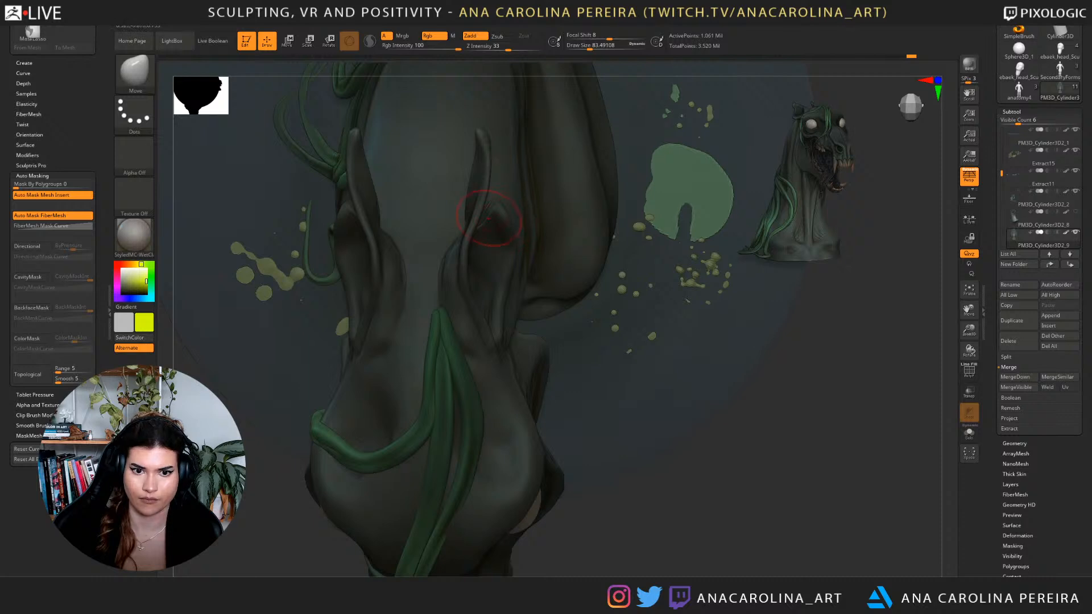
# Refine the ear's lower rim with ClayBuildup at draw size about 35 and smooth its surface.
pyautogui.moveTo(569, 315)
pyautogui.mouseDown(button='right')
pyautogui.moveTo(591, 256)
pyautogui.moveTo(609, 142)
pyautogui.moveTo(694, 148)
pyautogui.moveTo(603, 148)
pyautogui.moveTo(603, 227)
pyautogui.mouseUp(button='right')
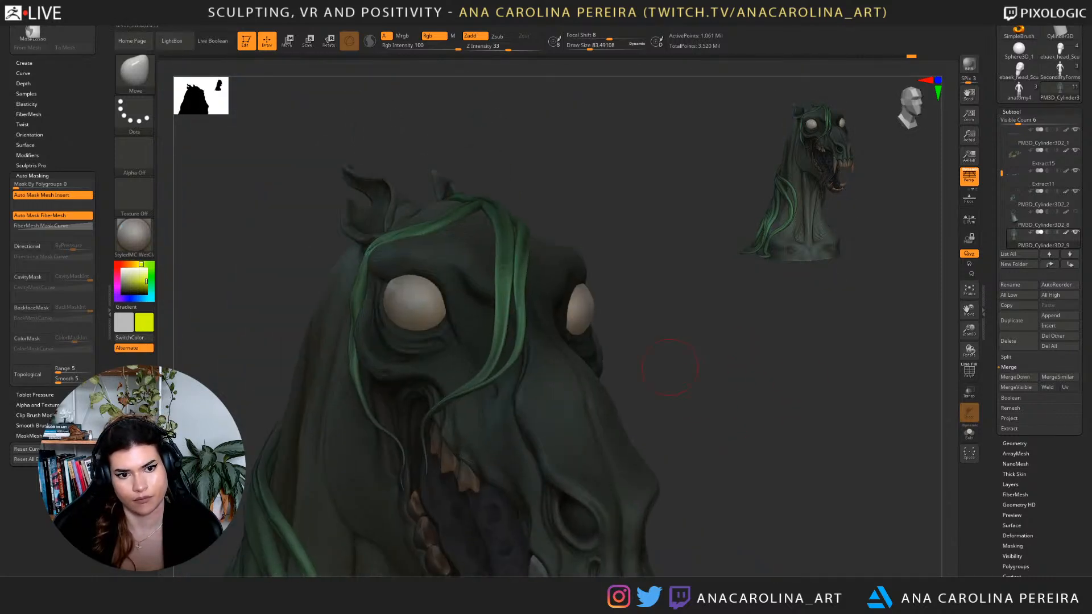
pyautogui.moveTo(219, 190)
pyautogui.mouseDown(button='right')
pyautogui.moveTo(304, 191)
pyautogui.moveTo(319, 256)
pyautogui.moveTo(368, 307)
pyautogui.mouseUp(button='right')
pyautogui.press('b')
pyautogui.press('c')
pyautogui.press('b')
pyautogui.keyDown('alt'); pyautogui.moveTo(322, 79); pyautogui.dragTo(450, 364, button='right'); pyautogui.keyUp('alt')
pyautogui.press('space')
pyautogui.moveTo(349, 341); pyautogui.dragTo(342, 342)
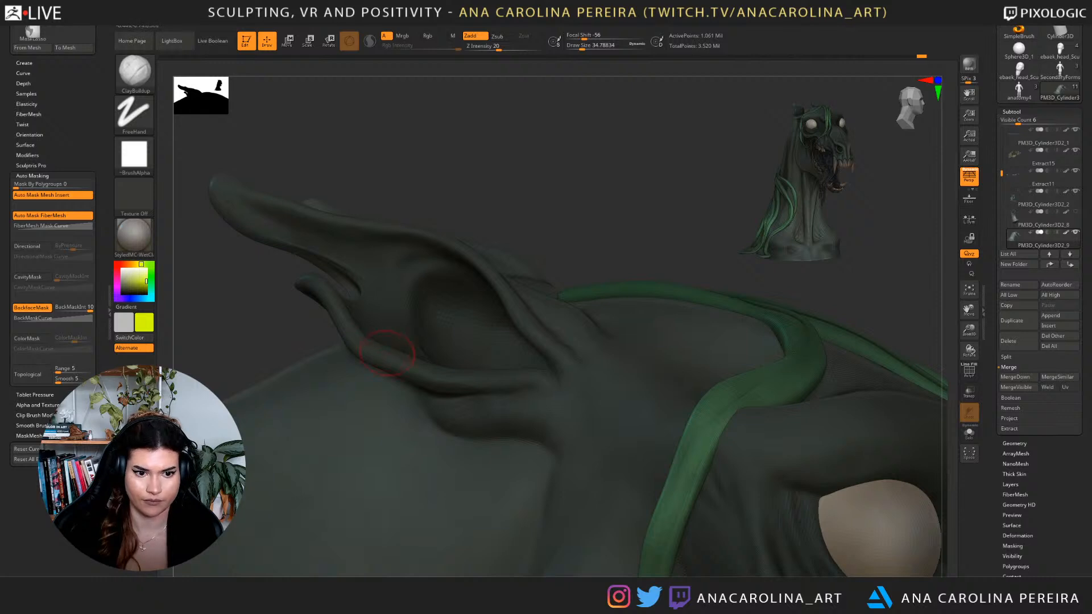
pyautogui.press('shift')
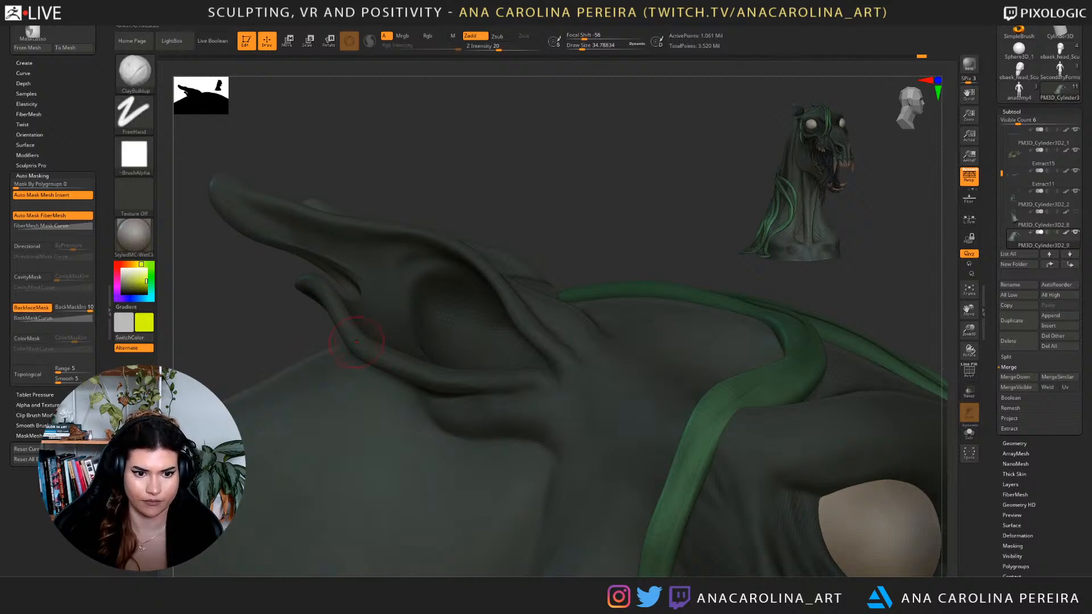
pyautogui.press('shift')
pyautogui.moveTo(455, 154); pyautogui.dragTo(299, 170)
pyautogui.keyDown('alt'); pyautogui.moveTo(370, 357); pyautogui.dragTo(308, 273); pyautogui.keyUp('alt')
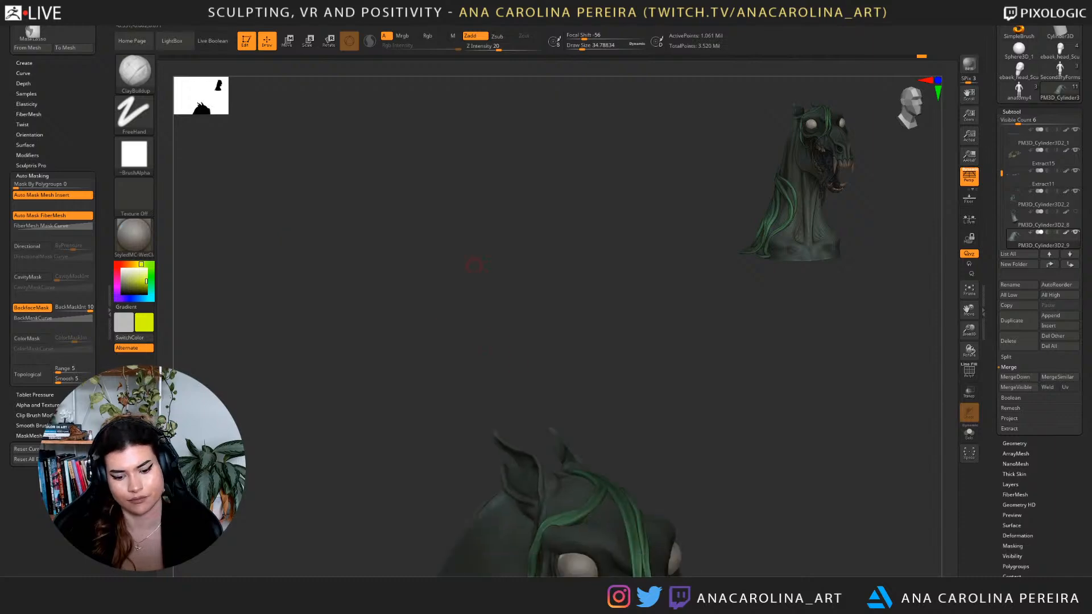
# Frame the whole bust, turn to the other side of the head and set the ClayBuildup draw size to about 94.
pyautogui.press('f')
pyautogui.press('f')
pyautogui.moveTo(705, 364); pyautogui.dragTo(432, 347)
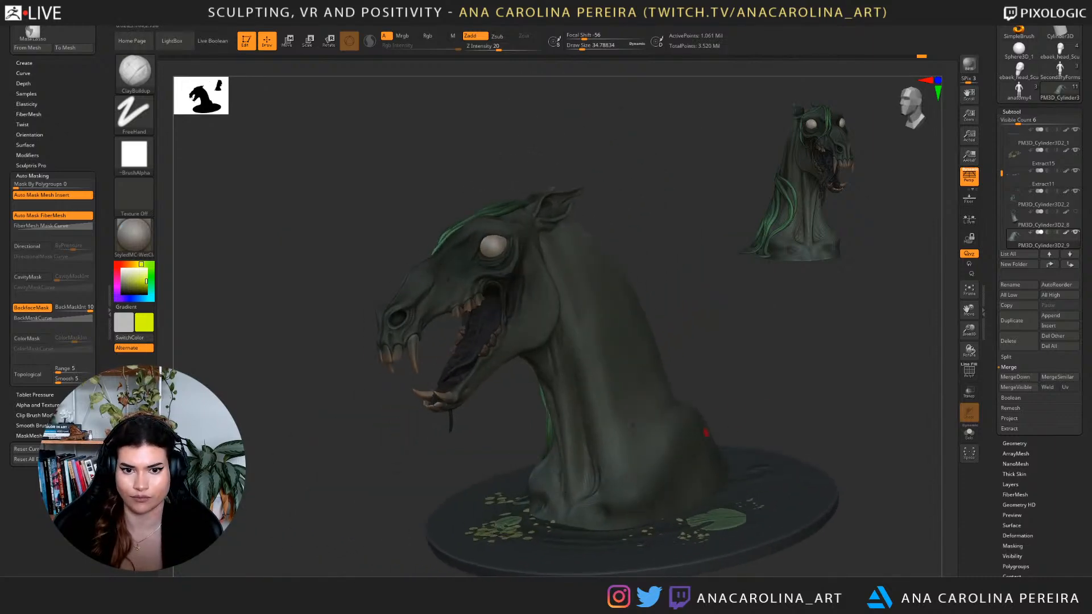
pyautogui.keyDown('alt'); pyautogui.moveTo(706, 435); pyautogui.dragTo(705, 478); pyautogui.keyUp('alt')
pyautogui.press('space')
pyautogui.moveTo(583, 183); pyautogui.dragTo(617, 180)
pyautogui.press('space')
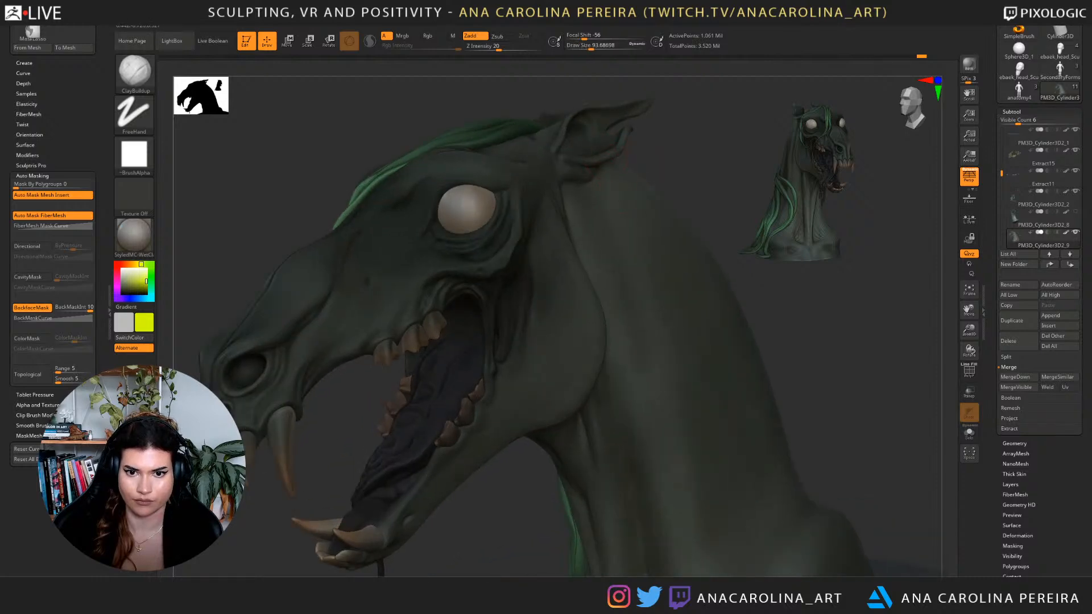
# Reshape the base of the horse's ear with the Move brush at draw size about 77.
pyautogui.press('b')
pyautogui.press('m')
pyautogui.press('v')
pyautogui.press('space')
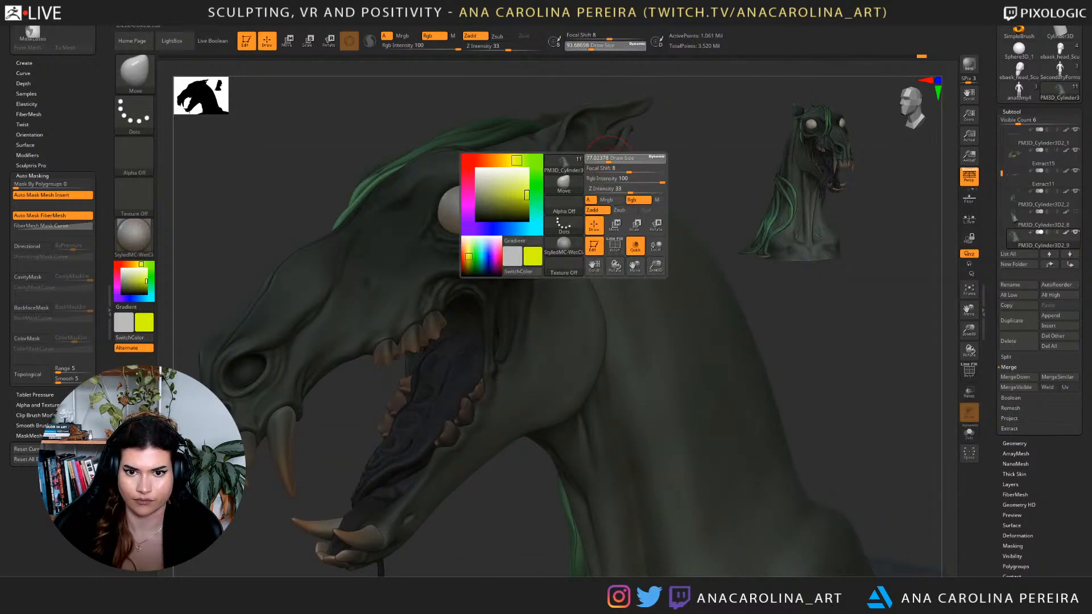
pyautogui.moveTo(653, 142); pyautogui.dragTo(575, 165)
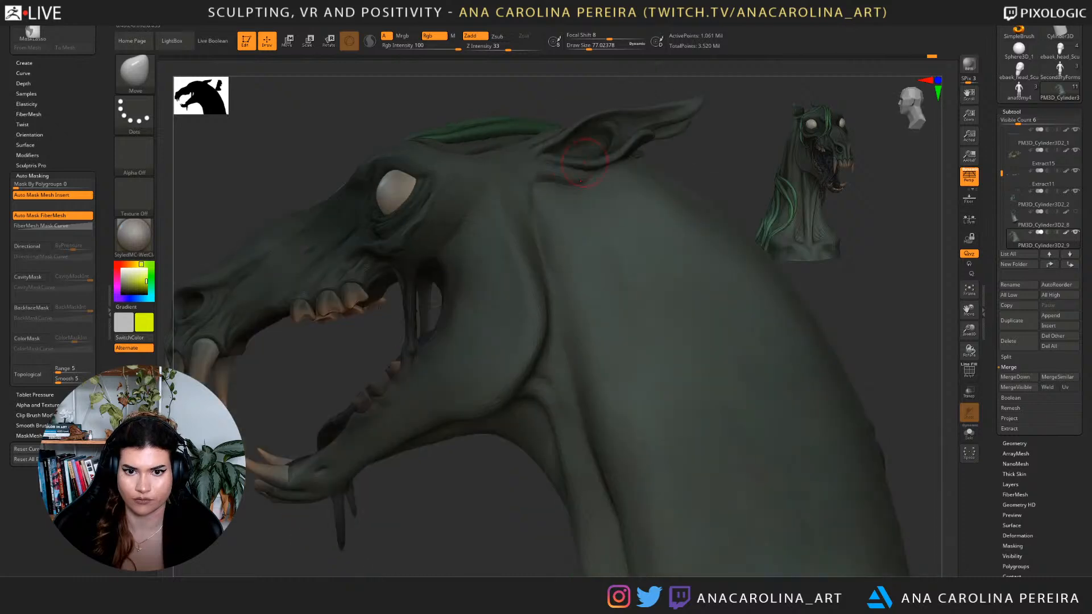
pyautogui.press('f')
pyautogui.moveTo(642, 166); pyautogui.dragTo(743, 183)
pyautogui.moveTo(660, 190); pyautogui.dragTo(859, 185)
pyautogui.moveTo(739, 227)
pyautogui.mouseDown()
pyautogui.moveTo(808, 228)
pyautogui.moveTo(740, 221)
pyautogui.mouseUp()
pyautogui.keyDown('alt'); pyautogui.moveTo(740, 285); pyautogui.dragTo(740, 364); pyautogui.keyUp('alt')
pyautogui.moveTo(740, 364); pyautogui.dragTo(762, 371)
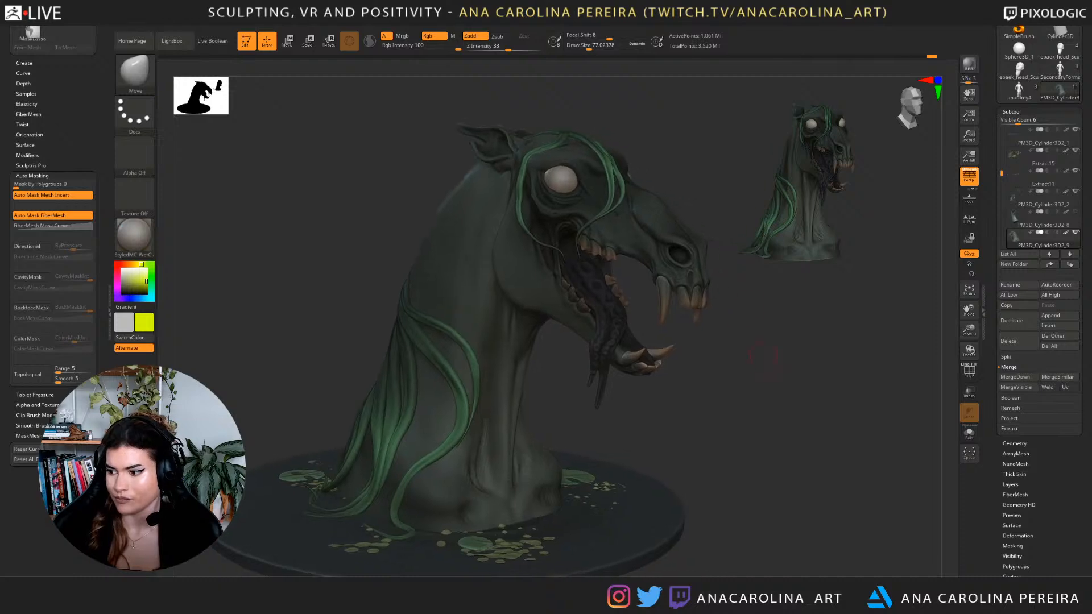
pyautogui.moveTo(747, 308); pyautogui.dragTo(711, 282)
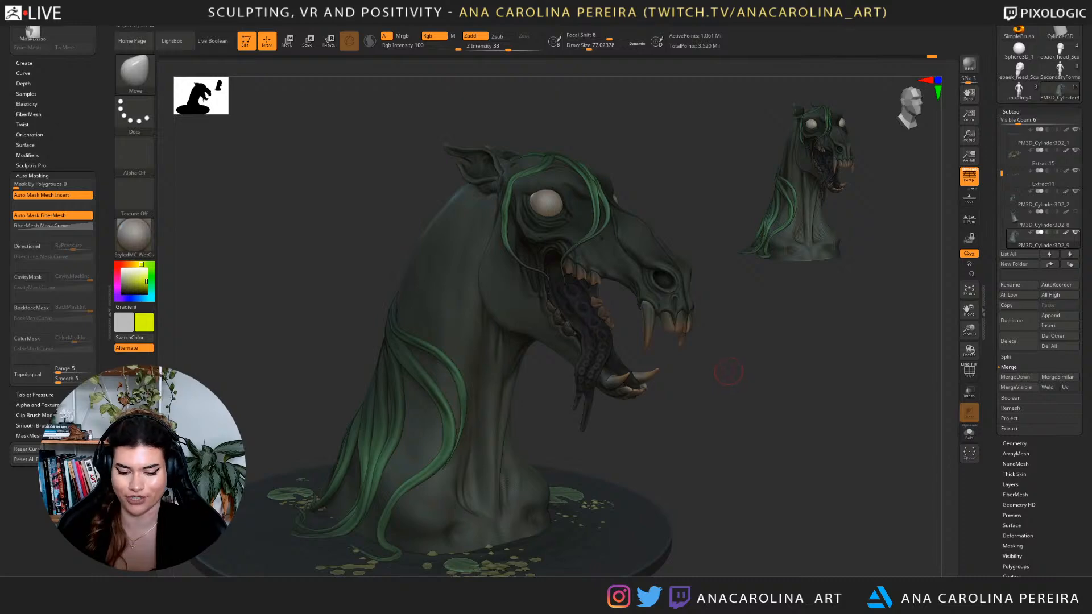
# Build up volume where the ear meets the head with ClayBuildup at draw size about 62.
pyautogui.press('b')
pyautogui.press('c')
pyautogui.press('b')
pyautogui.moveTo(731, 386)
pyautogui.mouseDown()
pyautogui.moveTo(763, 378)
pyautogui.moveTo(737, 364)
pyautogui.moveTo(755, 474)
pyautogui.moveTo(767, 474)
pyautogui.mouseUp()
pyautogui.press('space')
pyautogui.moveTo(503, 174); pyautogui.dragTo(566, 181)
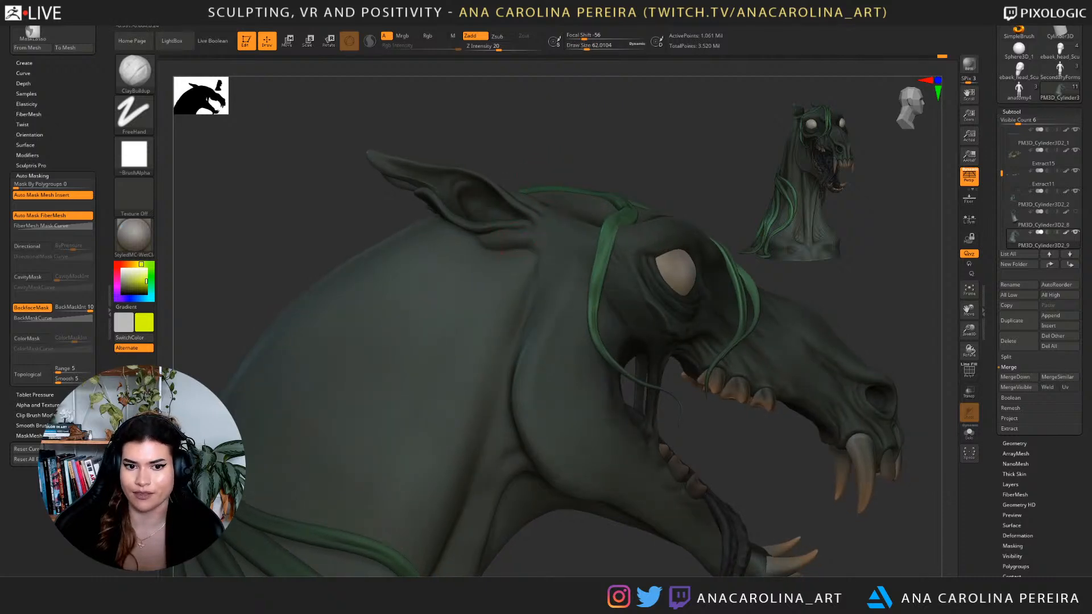
pyautogui.moveTo(569, 165); pyautogui.dragTo(518, 173)
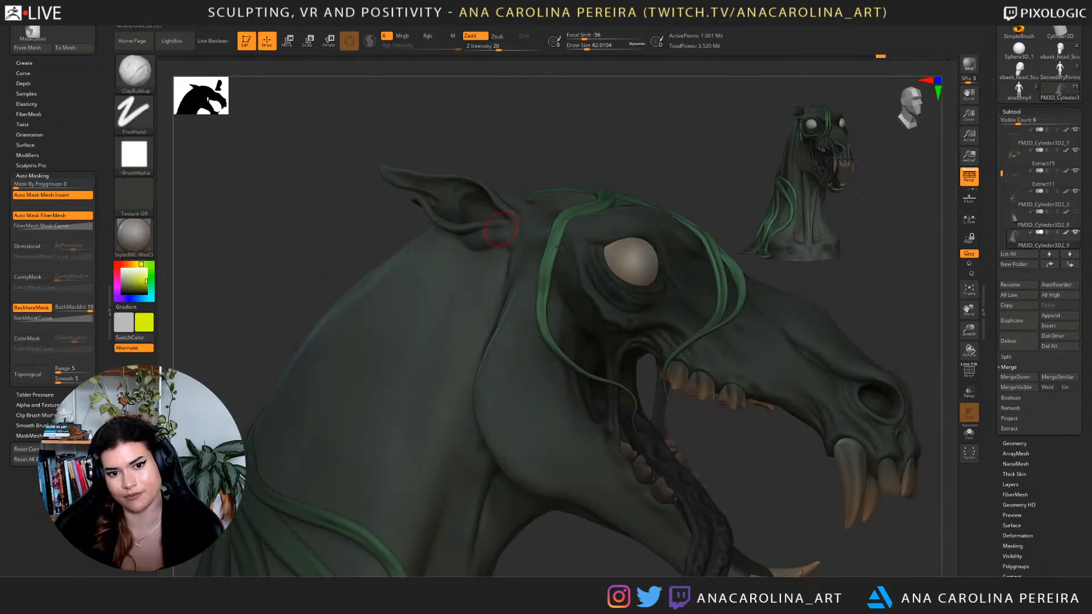
pyautogui.moveTo(497, 230); pyautogui.dragTo(474, 232)
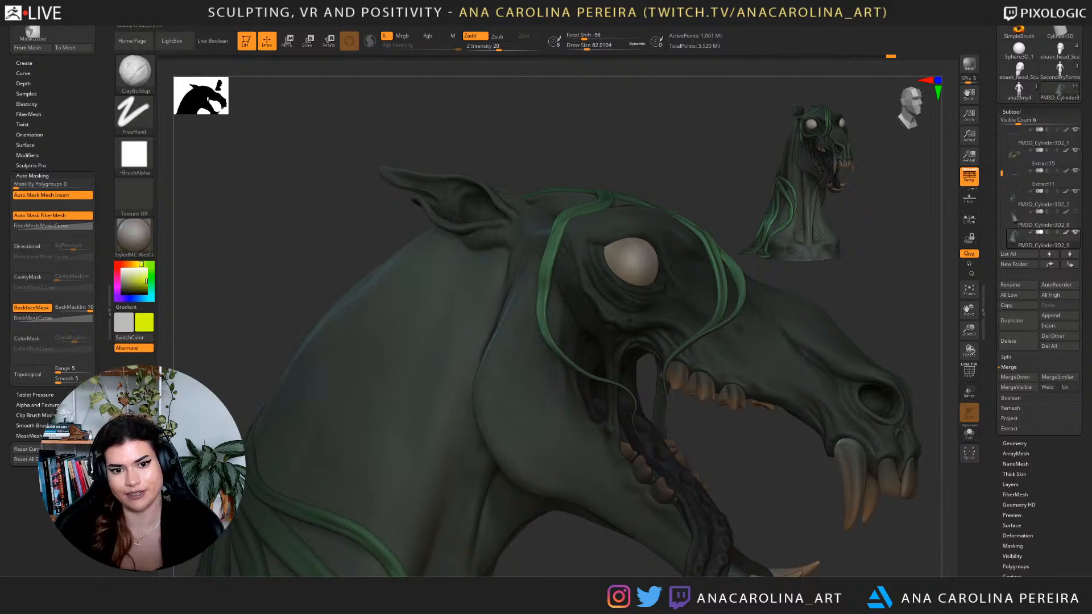
# Sculpt and smooth the fold beneath the ear opening with ClayBuildup at draw size about 35.
pyautogui.moveTo(542, 173)
pyautogui.mouseDown()
pyautogui.moveTo(619, 236)
pyautogui.moveTo(604, 171)
pyautogui.moveTo(617, 254)
pyautogui.mouseUp()
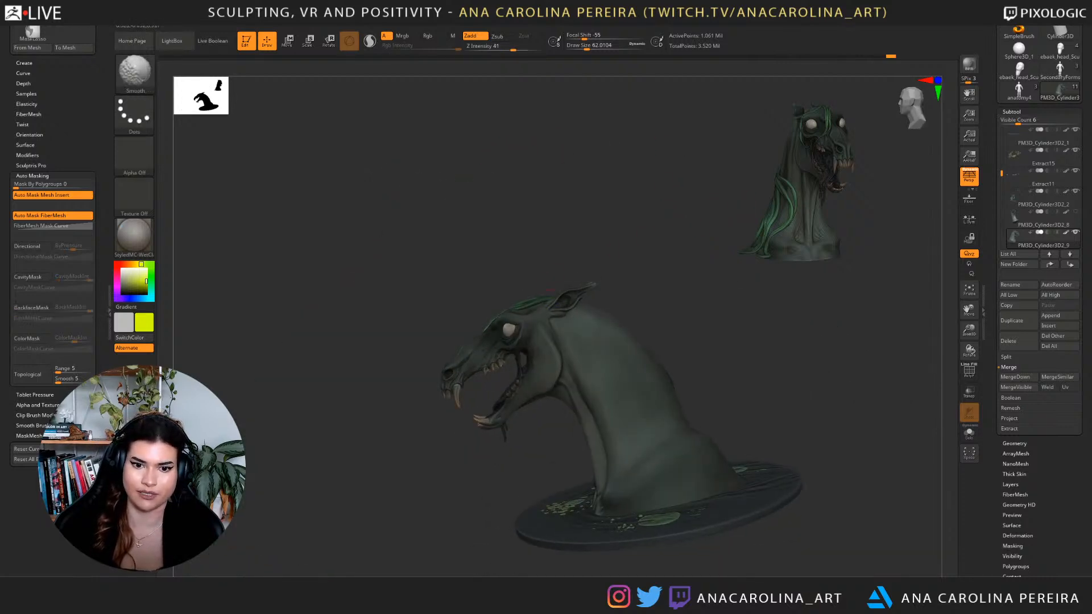
pyautogui.keyDown('alt'); pyautogui.moveTo(353, 239); pyautogui.dragTo(364, 296); pyautogui.keyUp('alt')
pyautogui.moveTo(625, 131)
pyautogui.mouseDown()
pyautogui.moveTo(592, 133)
pyautogui.moveTo(592, 182)
pyautogui.mouseUp()
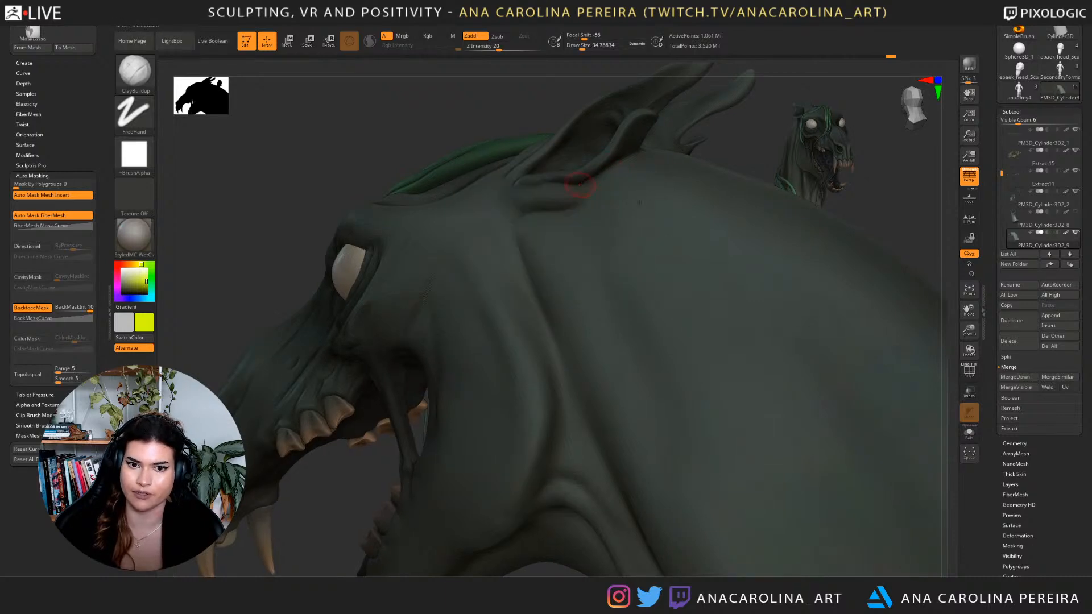
pyautogui.moveTo(553, 183); pyautogui.dragTo(579, 192)
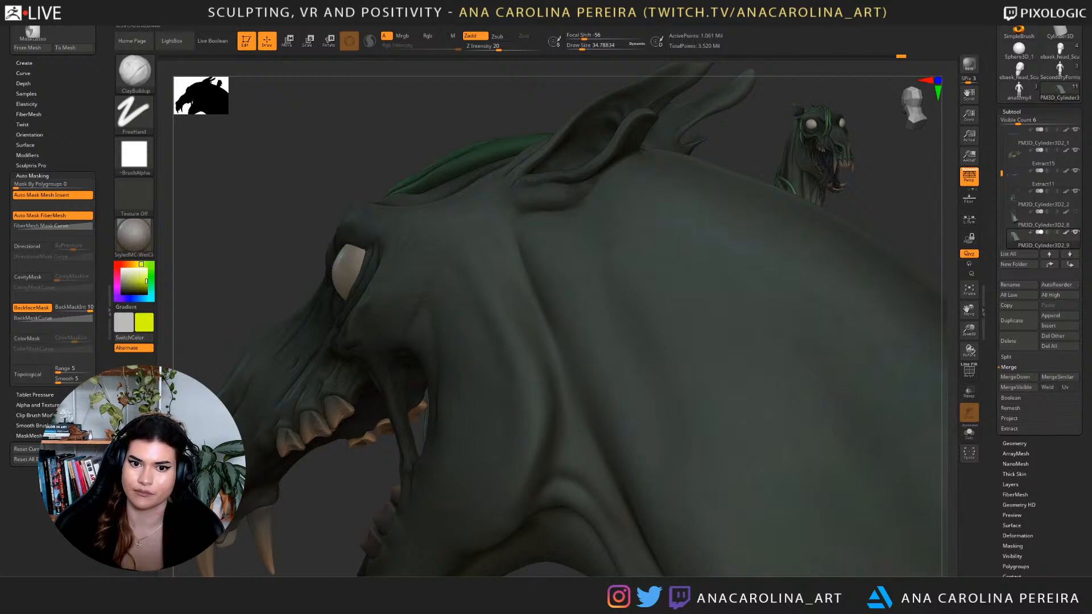
pyautogui.press('shift')
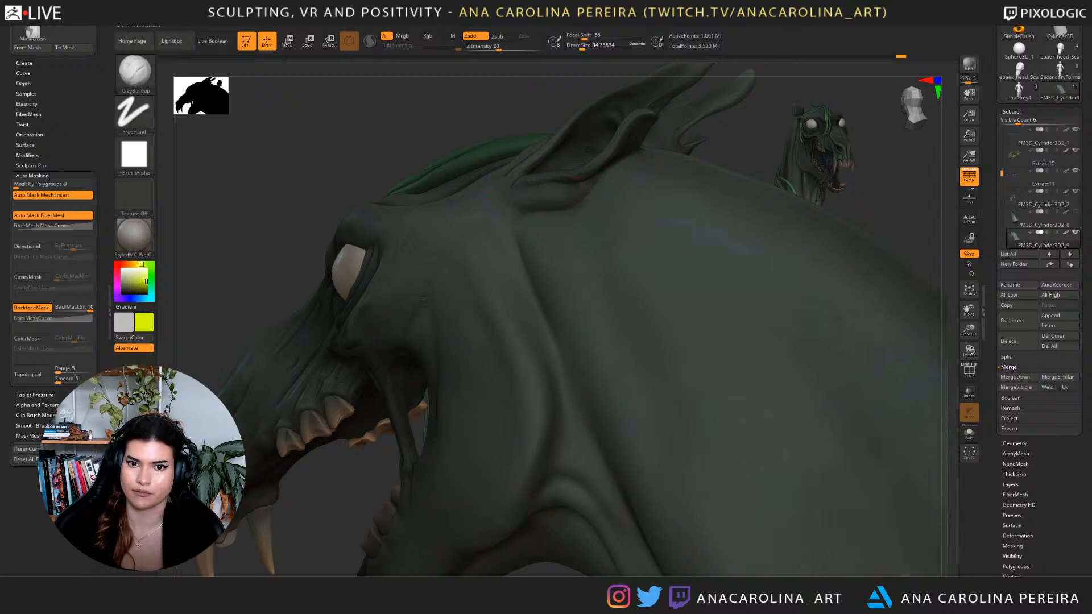
pyautogui.press('shift')
# Hide the green hair strands subtool on the horse's head.
pyautogui.moveTo(593, 190)
pyautogui.mouseDown(button='right')
pyautogui.moveTo(683, 196)
pyautogui.moveTo(685, 140)
pyautogui.moveTo(810, 410)
pyautogui.mouseUp(button='right')
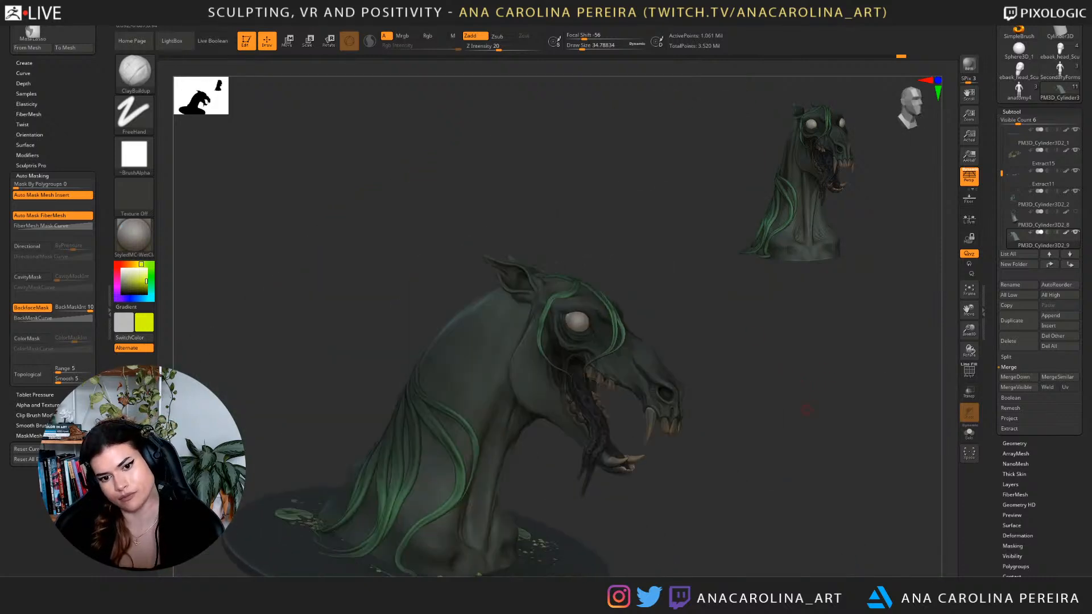
pyautogui.moveTo(784, 344); pyautogui.dragTo(771, 358, button='right')
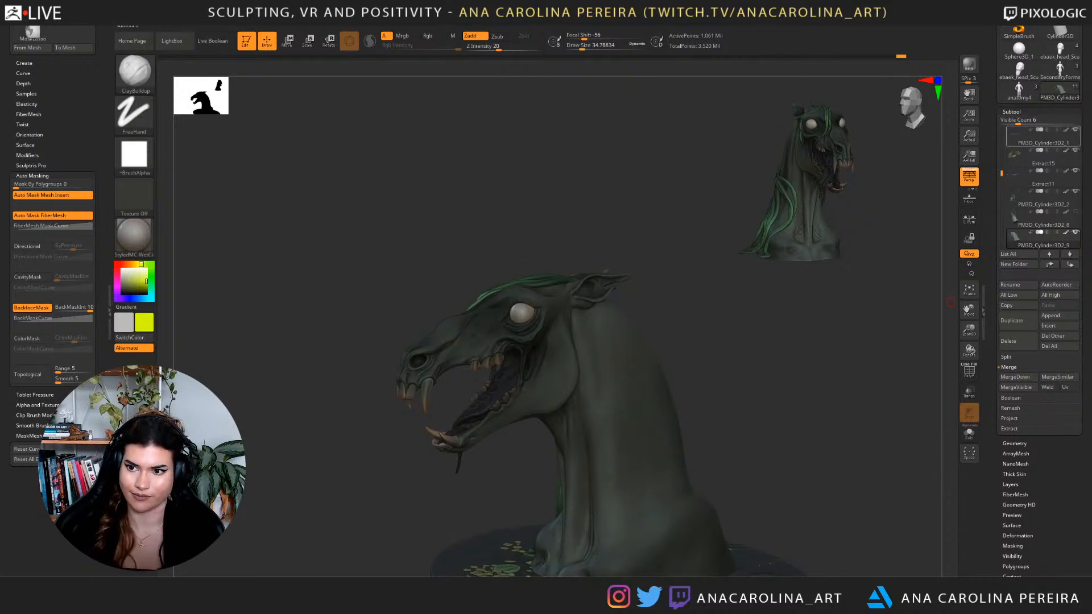
pyautogui.click(1075, 191)
pyautogui.moveTo(922, 303); pyautogui.dragTo(899, 391, button='right')
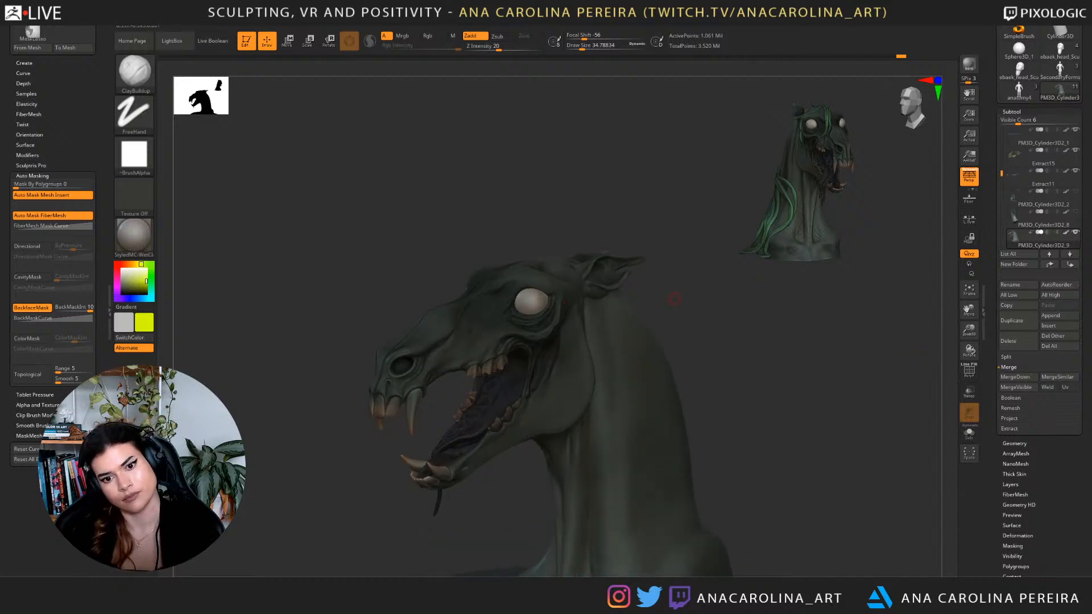
pyautogui.moveTo(707, 288); pyautogui.dragTo(736, 339, button='right')
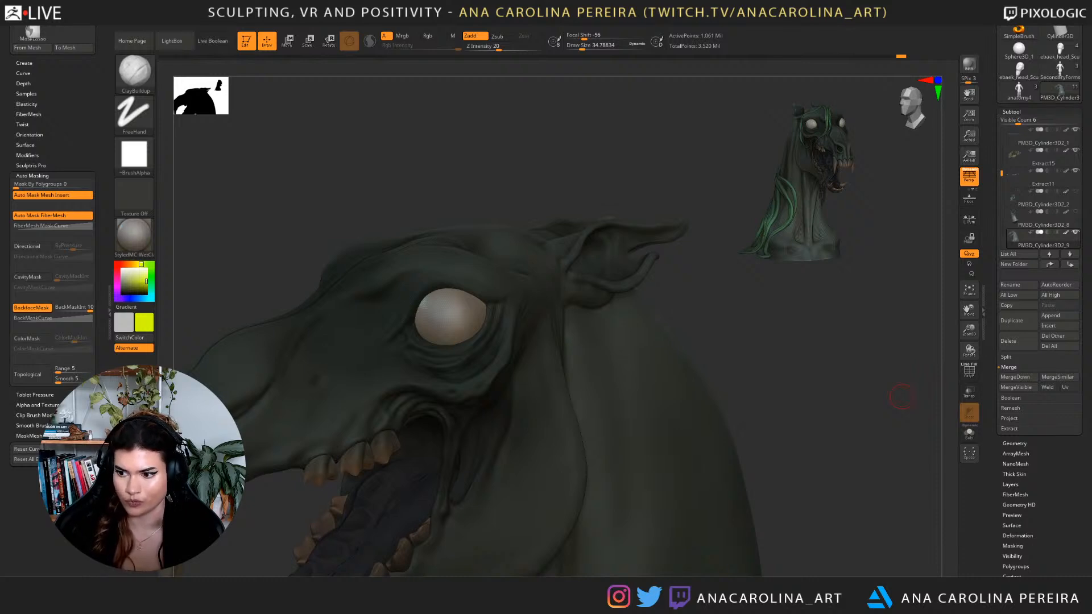
pyautogui.moveTo(914, 405)
pyautogui.mouseDown(button='right')
pyautogui.moveTo(756, 360)
pyautogui.moveTo(772, 320)
pyautogui.moveTo(755, 333)
pyautogui.moveTo(759, 366)
pyautogui.mouseUp(button='right')
pyautogui.keyDown('alt'); pyautogui.moveTo(760, 366); pyautogui.dragTo(768, 343, button='right'); pyautogui.keyUp('alt')
# Lower the head mesh two subdivision levels and carve an oval temple hollow above the eye with ClayBuildup at draw size about 94.
pyautogui.hotkey('shift', 'd')
pyautogui.press('space')
pyautogui.moveTo(564, 230); pyautogui.dragTo(580, 228)
pyautogui.hotkey('shift', 'd')
pyautogui.moveTo(586, 181); pyautogui.dragTo(593, 195, button='right')
pyautogui.press('space')
pyautogui.moveTo(519, 252); pyautogui.dragTo(524, 251)
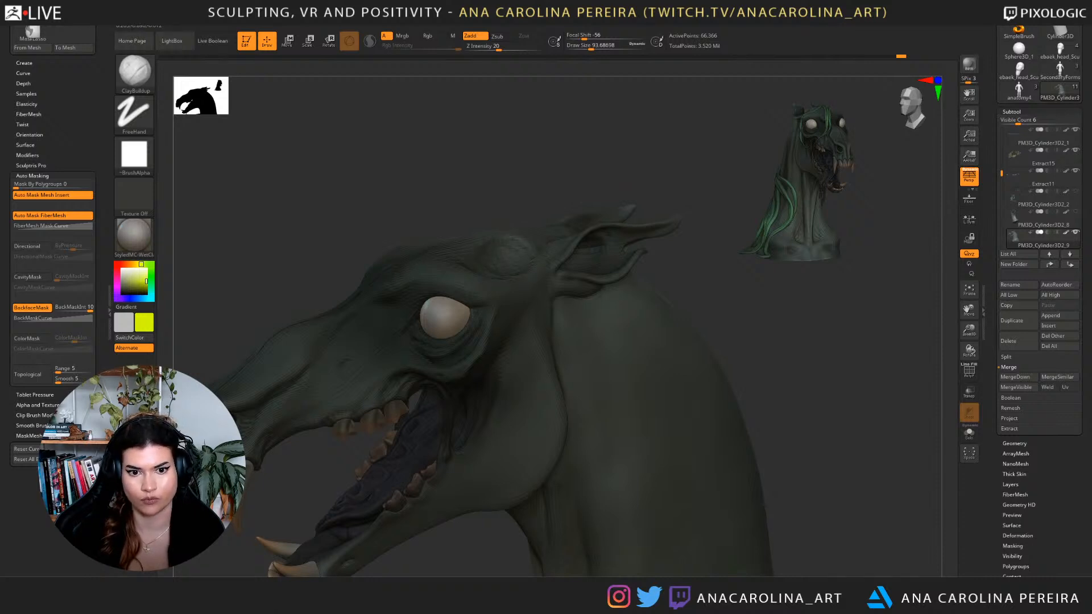
pyautogui.moveTo(537, 187); pyautogui.dragTo(541, 230, button='right')
pyautogui.moveTo(541, 188); pyautogui.dragTo(541, 252, button='right')
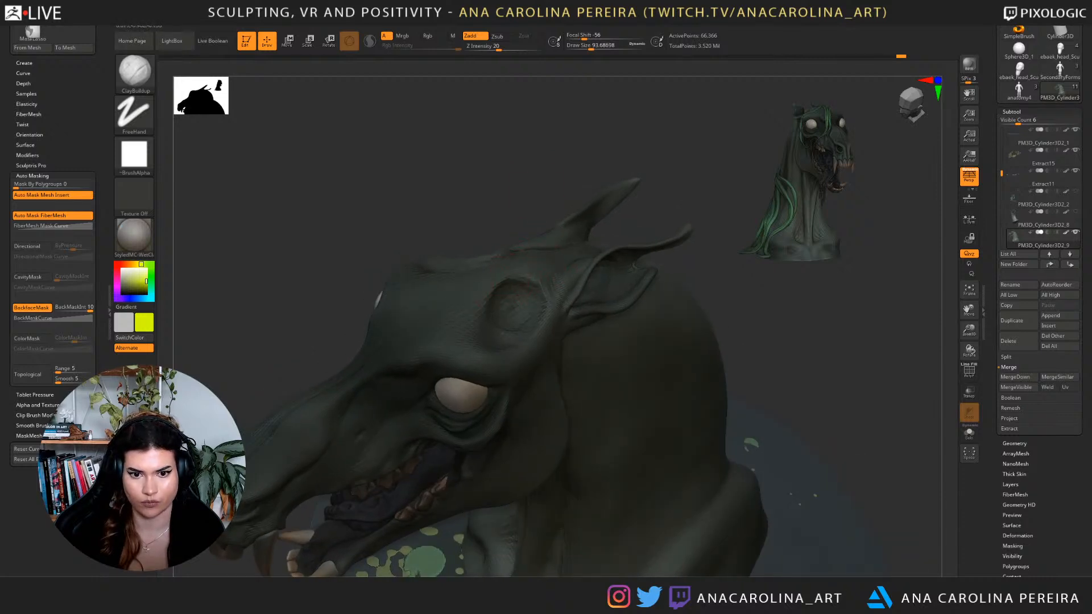
# Smooth the surface of the temple hollow between the eye and the ear.
pyautogui.moveTo(514, 165); pyautogui.dragTo(544, 220)
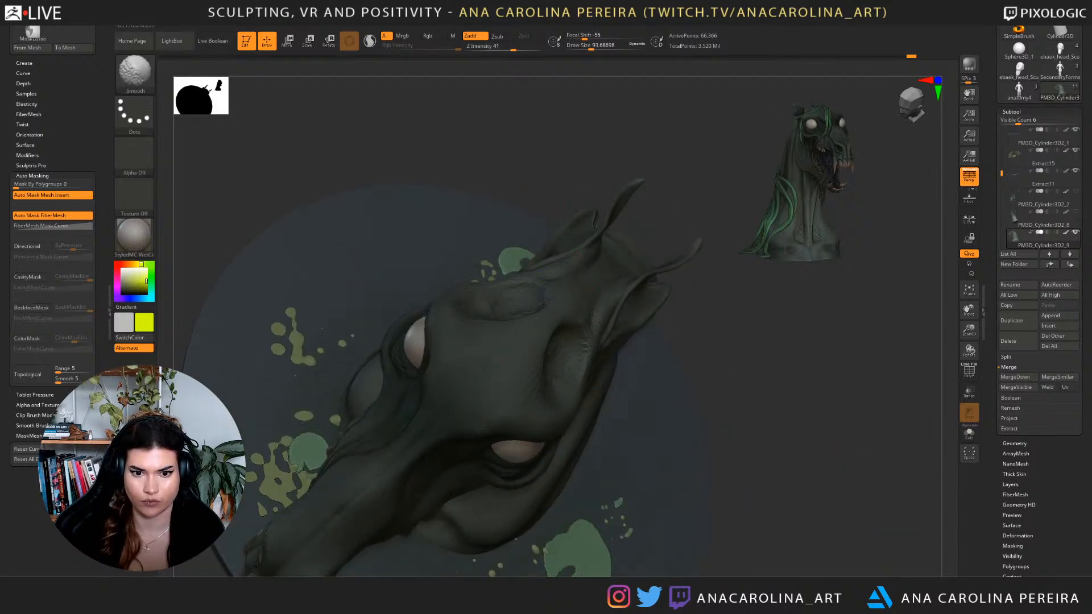
pyautogui.moveTo(722, 375)
pyautogui.mouseDown(button='right')
pyautogui.moveTo(731, 310)
pyautogui.moveTo(681, 258)
pyautogui.mouseUp(button='right')
pyautogui.press('d')
pyautogui.moveTo(637, 296)
pyautogui.mouseDown(button='right')
pyautogui.moveTo(714, 322)
pyautogui.moveTo(705, 320)
pyautogui.moveTo(731, 282)
pyautogui.moveTo(639, 256)
pyautogui.mouseUp(button='right')
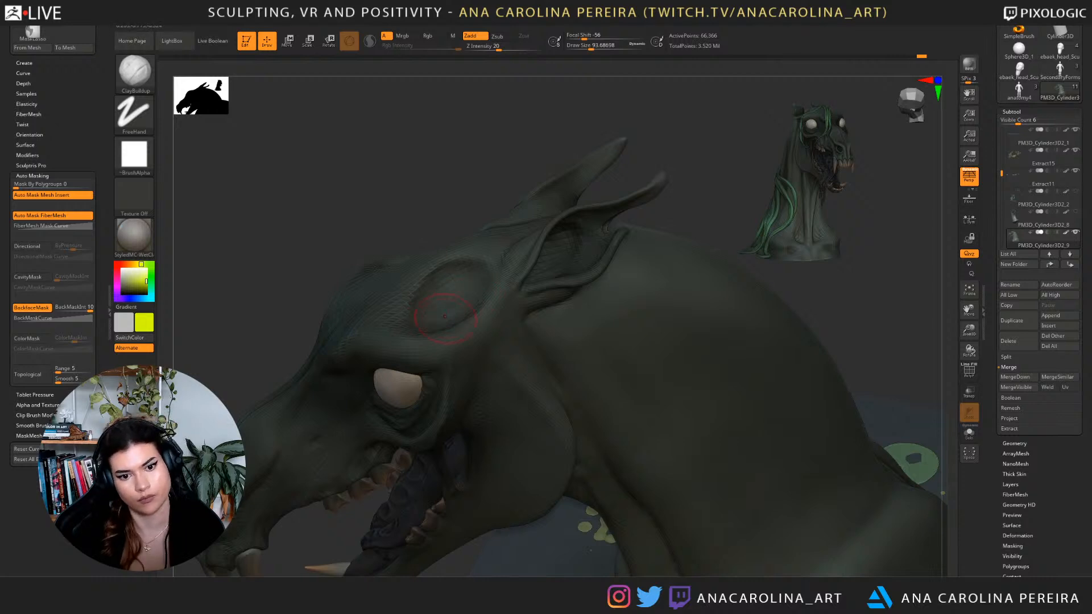
# Refine the rim of the temple hollow toward the brow, setting the ClayBuildup draw size to about 97.
pyautogui.keyDown('shift'); pyautogui.moveTo(442, 313); pyautogui.dragTo(455, 295); pyautogui.keyUp('shift')
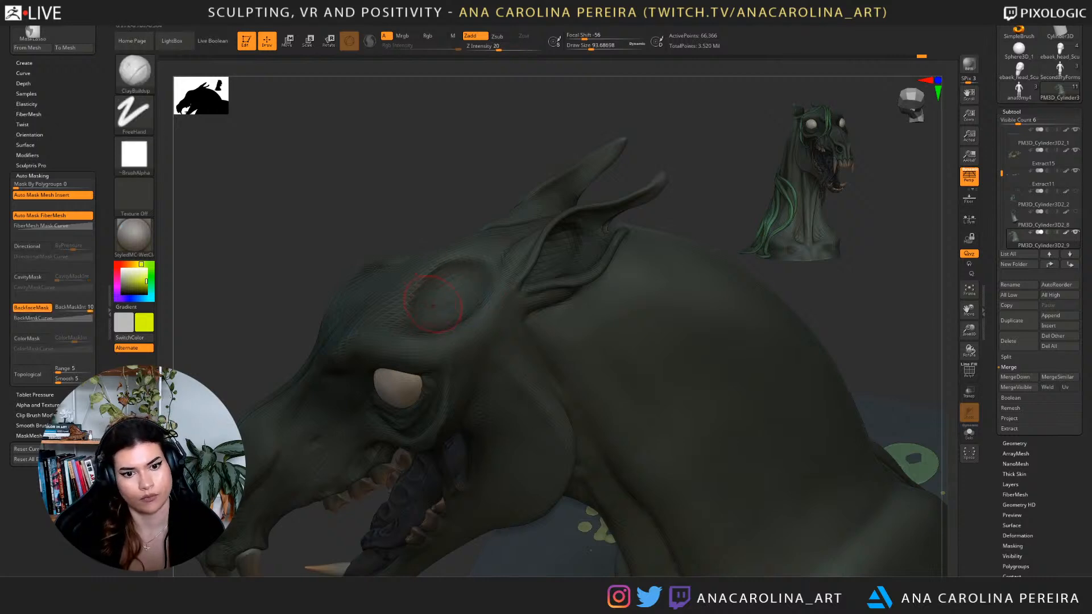
pyautogui.press('[')
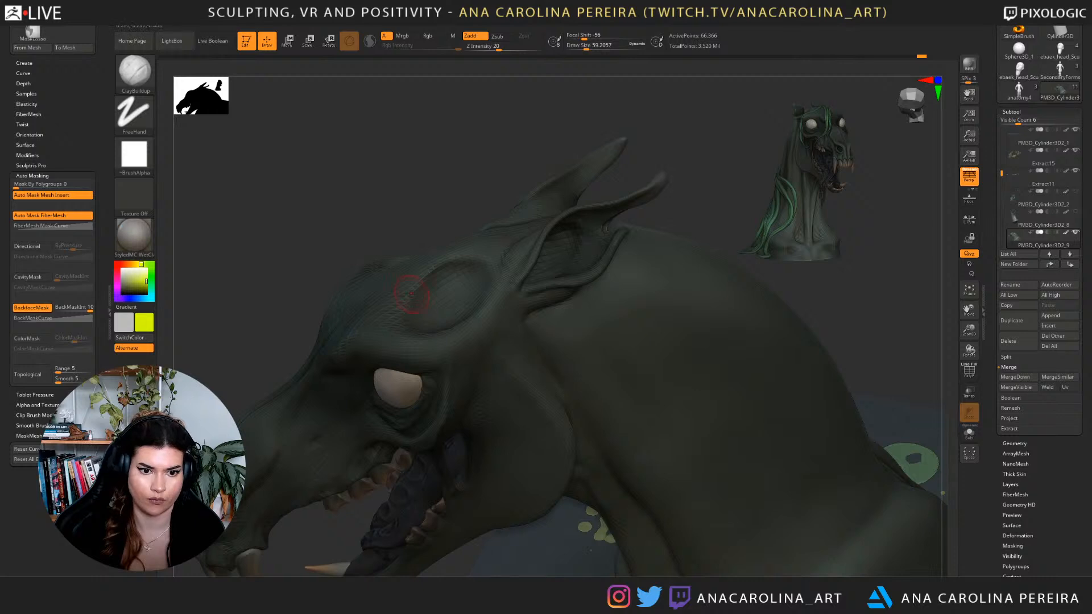
pyautogui.press('space')
pyautogui.moveTo(388, 325); pyautogui.dragTo(403, 323)
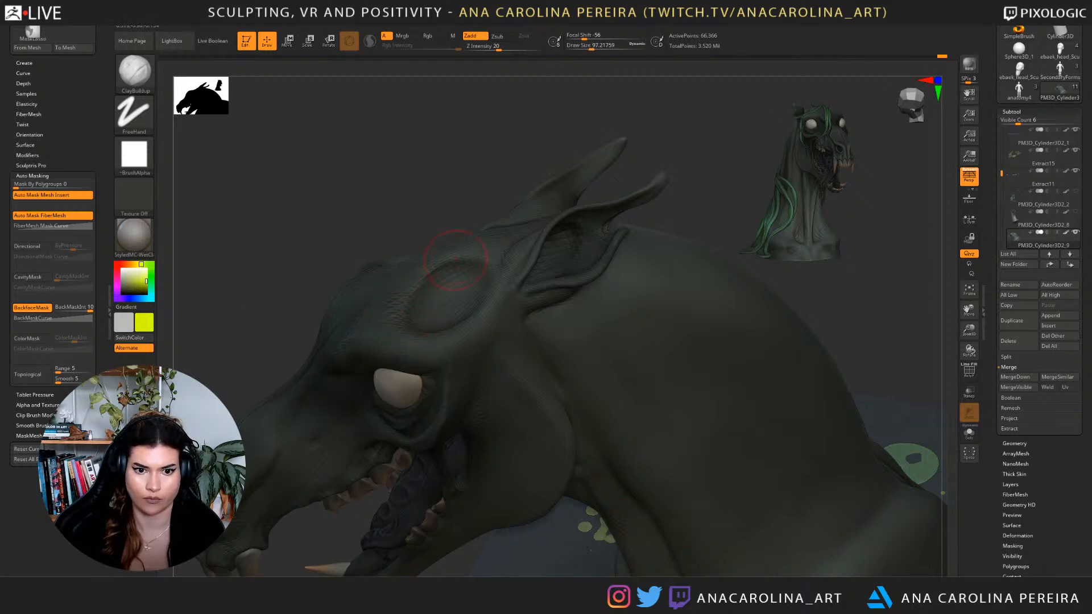
# Sharpen the edge around the temple hollow with the DamStandard brush.
pyautogui.moveTo(492, 261)
pyautogui.mouseDown(button='right')
pyautogui.moveTo(494, 168)
pyautogui.moveTo(534, 206)
pyautogui.moveTo(502, 253)
pyautogui.mouseUp(button='right')
pyautogui.press('b')
pyautogui.press('d')
pyautogui.press('s')
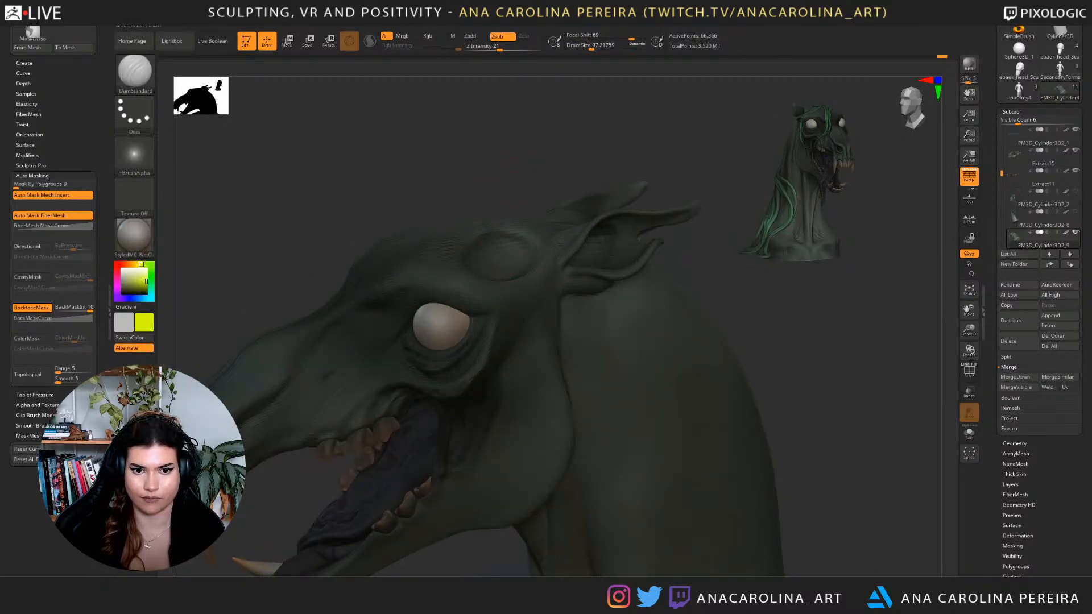
pyautogui.moveTo(502, 253); pyautogui.dragTo(575, 292, button='right')
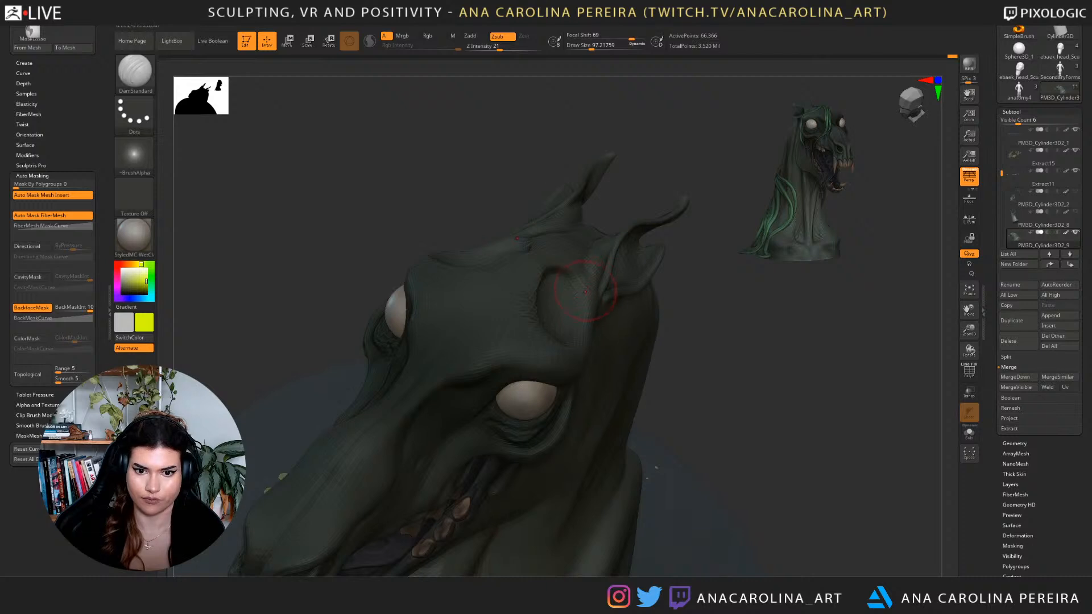
pyautogui.moveTo(621, 330); pyautogui.dragTo(562, 369, button='right')
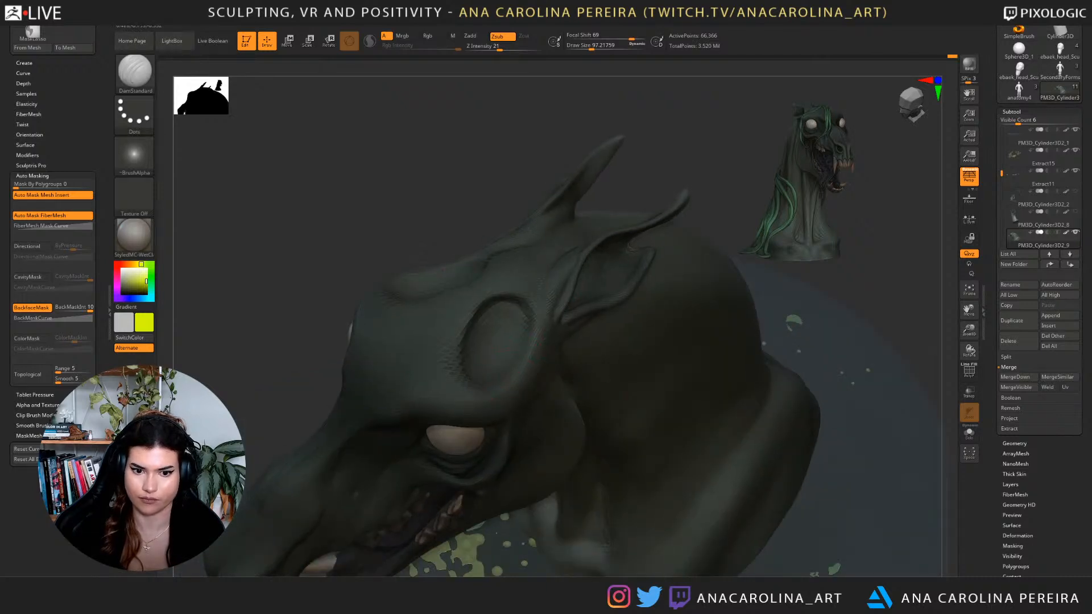
pyautogui.hotkey('ctrl', 'd')
pyautogui.moveTo(501, 353); pyautogui.dragTo(618, 191, button='right')
pyautogui.hotkey('ctrl', 'd')
pyautogui.moveTo(552, 251)
pyautogui.keyDown('ctrl'); pyautogui.mouseDown(button='right')
pyautogui.moveTo(633, 245)
pyautogui.moveTo(575, 276)
pyautogui.moveTo(495, 279)
pyautogui.moveTo(464, 268)
pyautogui.moveTo(656, 320)
pyautogui.moveTo(646, 410)
pyautogui.moveTo(643, 307)
pyautogui.moveTo(666, 347)
pyautogui.moveTo(797, 370)
pyautogui.moveTo(705, 384)
pyautogui.moveTo(723, 369)
pyautogui.mouseUp(button='right'); pyautogui.keyUp('ctrl')
pyautogui.moveTo(846, 337)
pyautogui.mouseDown(button='right')
pyautogui.moveTo(812, 404)
pyautogui.moveTo(819, 330)
pyautogui.moveTo(810, 320)
pyautogui.mouseUp(button='right')
# Adjust the shape of the temple hollow with the Move brush.
pyautogui.press('b')
pyautogui.press('m')
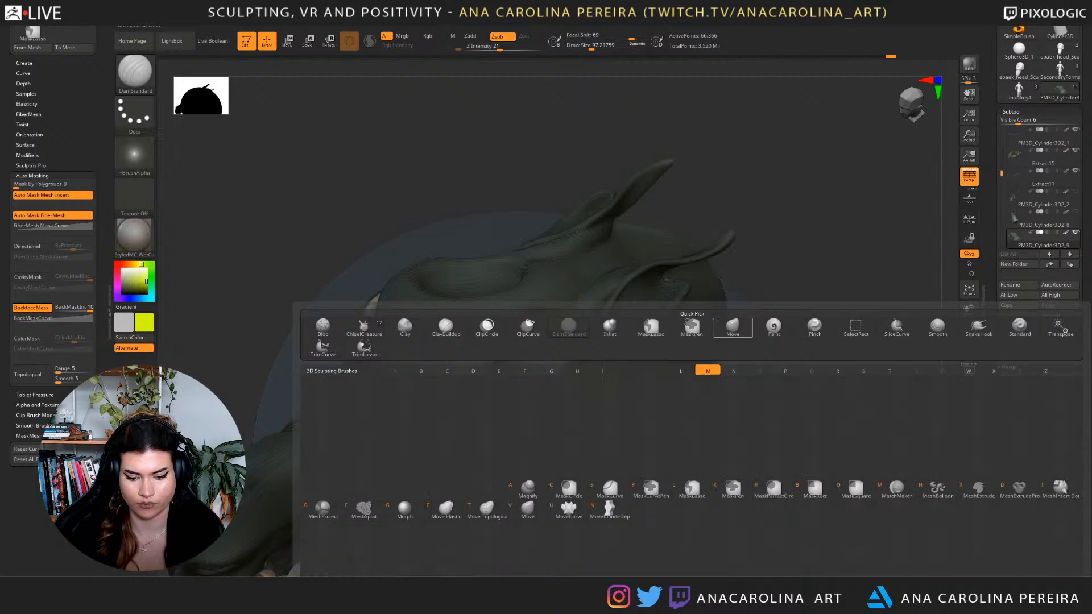
pyautogui.press('v')
pyautogui.moveTo(526, 314); pyautogui.dragTo(536, 323)
pyautogui.moveTo(808, 318)
pyautogui.mouseDown(button='right')
pyautogui.moveTo(767, 175)
pyautogui.moveTo(754, 199)
pyautogui.moveTo(802, 191)
pyautogui.moveTo(802, 222)
pyautogui.mouseUp(button='right')
# Raise the head mesh one subdivision level and refine the temple hollow with ClayBuildup at draw size about 68.
pyautogui.press('b')
pyautogui.press('d')
pyautogui.press('s')
pyautogui.hotkey('ctrl', 'd')
pyautogui.press('b')
pyautogui.press('c')
pyautogui.press('b')
pyautogui.press('space')
pyautogui.click(552, 223)
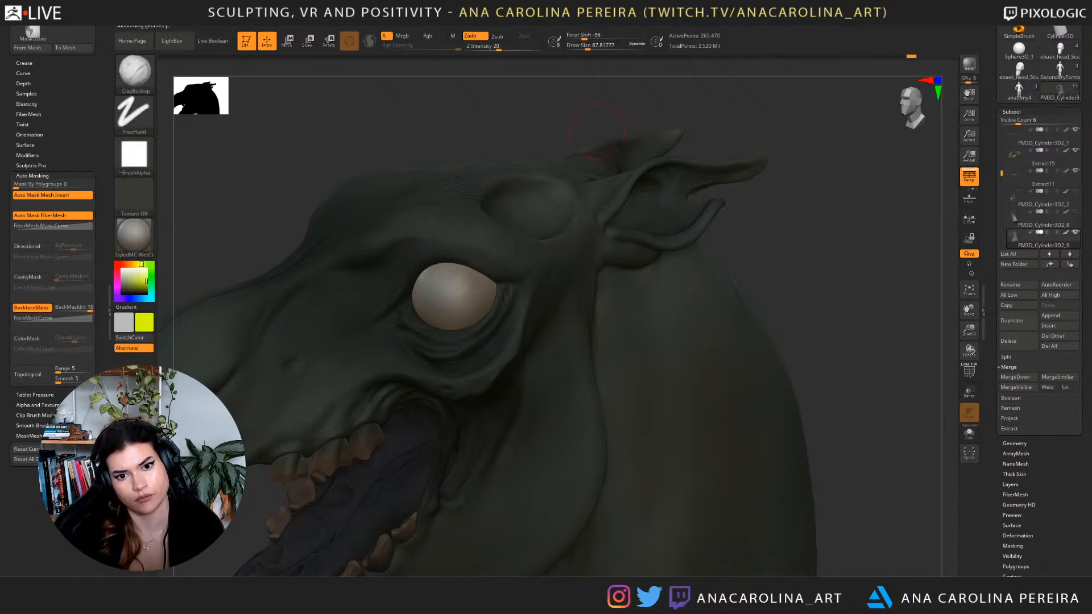
pyautogui.moveTo(580, 146); pyautogui.dragTo(500, 198, button='right')
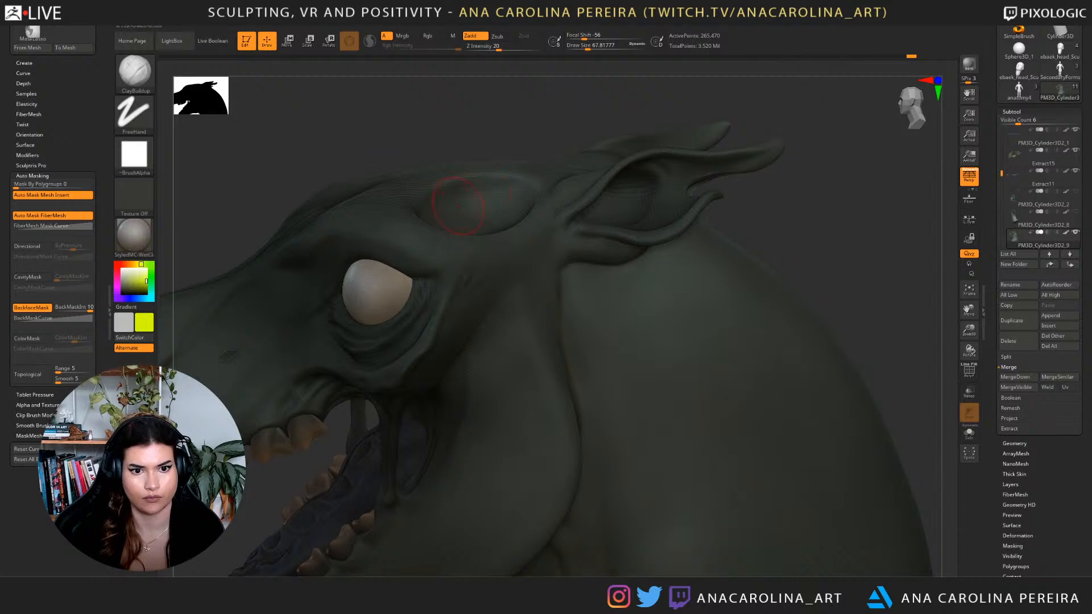
pyautogui.moveTo(477, 219); pyautogui.dragTo(446, 195, button='right')
pyautogui.moveTo(446, 195); pyautogui.dragTo(488, 195)
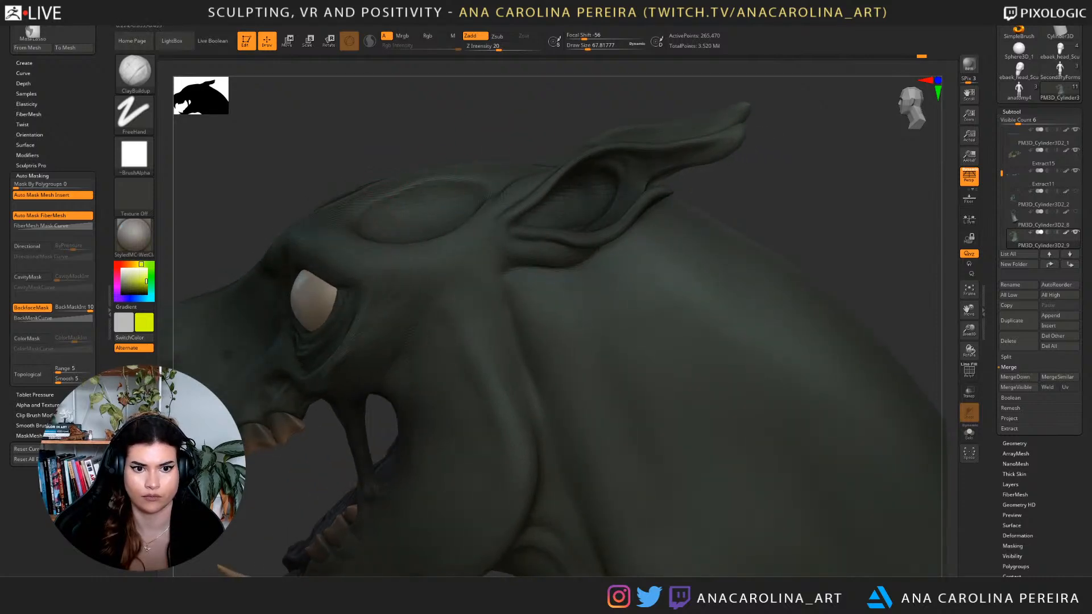
# Smooth the sculpted forms around the temple hollow and the ear.
pyautogui.moveTo(488, 194); pyautogui.dragTo(336, 245, button='right')
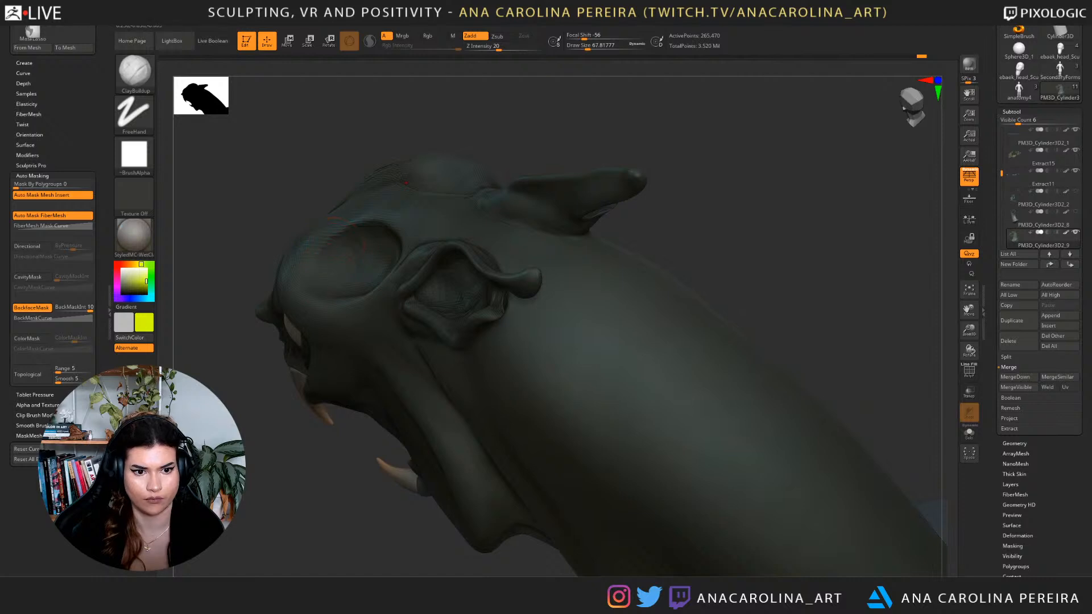
pyautogui.moveTo(406, 183); pyautogui.dragTo(304, 296, button='right')
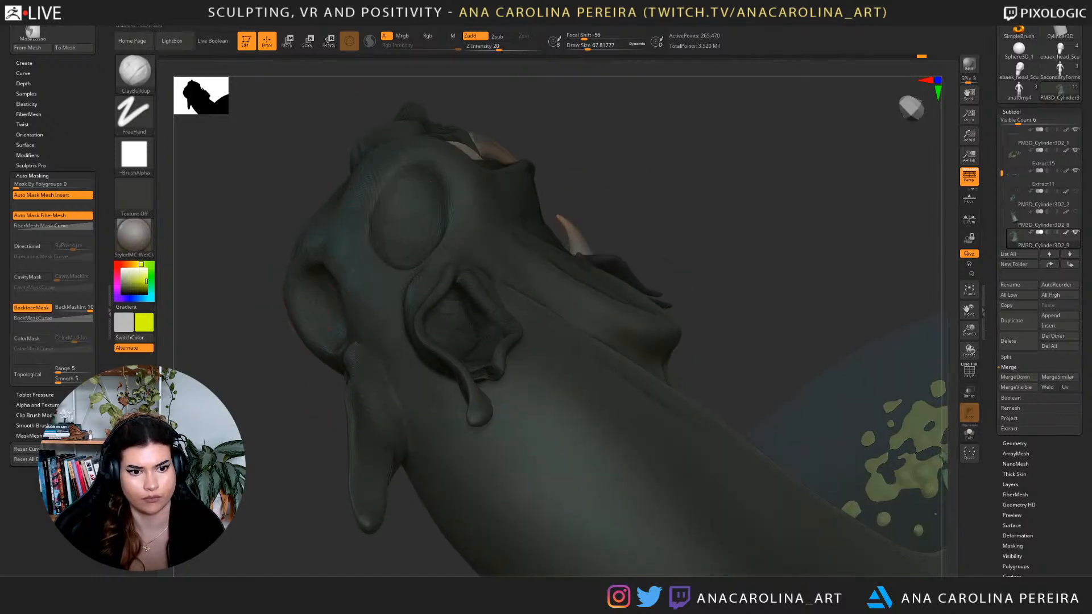
pyautogui.press('shift')
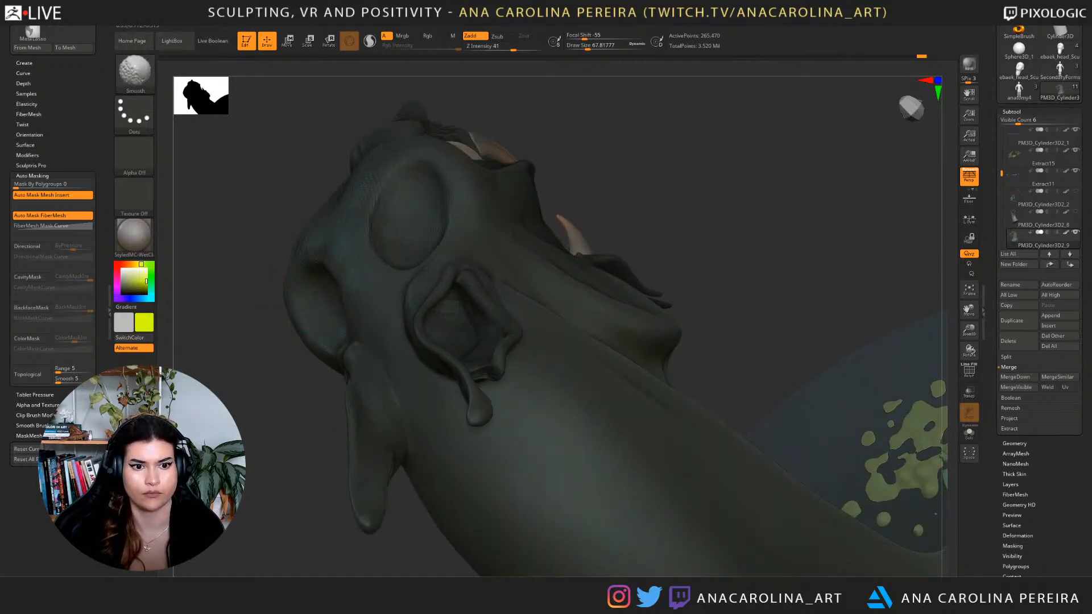
pyautogui.moveTo(481, 310); pyautogui.dragTo(631, 91, button='right')
pyautogui.moveTo(512, 170)
pyautogui.mouseDown(button='right')
pyautogui.moveTo(756, 177)
pyautogui.moveTo(529, 171)
pyautogui.moveTo(586, 219)
pyautogui.moveTo(583, 256)
pyautogui.mouseUp(button='right')
pyautogui.moveTo(453, 77)
pyautogui.keyDown('alt'); pyautogui.mouseDown(button='right')
pyautogui.moveTo(462, 146)
pyautogui.moveTo(537, 195)
pyautogui.mouseUp(button='right'); pyautogui.keyUp('alt')
# Cut creases along the ear-side rim of the temple hollow with DamStandard at draw size about 94.
pyautogui.press('b')
pyautogui.press('d')
pyautogui.press('s')
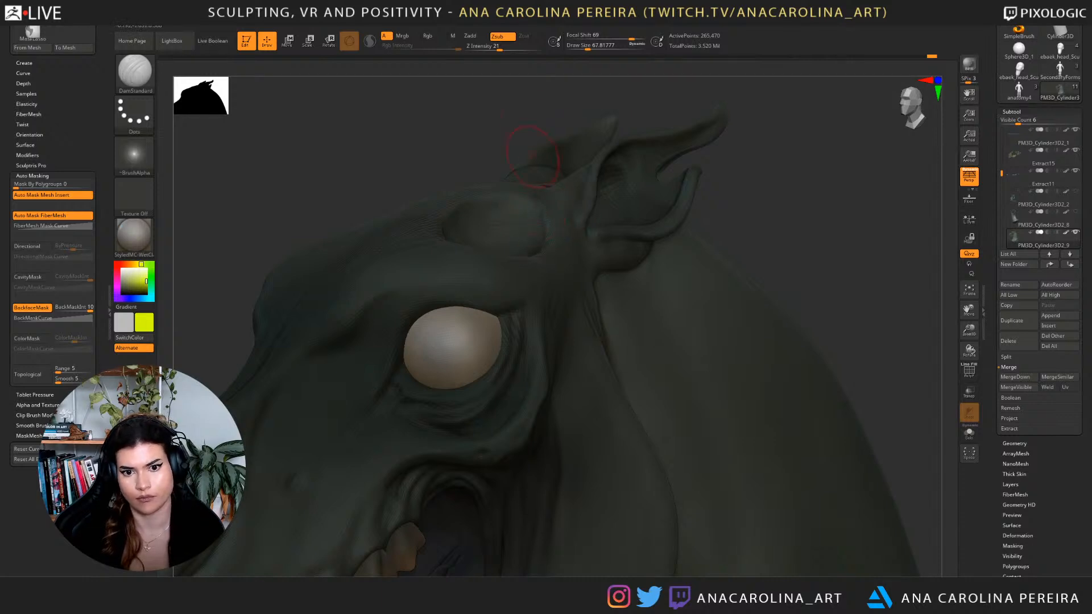
pyautogui.moveTo(533, 154); pyautogui.dragTo(560, 208, button='right')
pyautogui.press('space')
pyautogui.moveTo(537, 139); pyautogui.dragTo(542, 139)
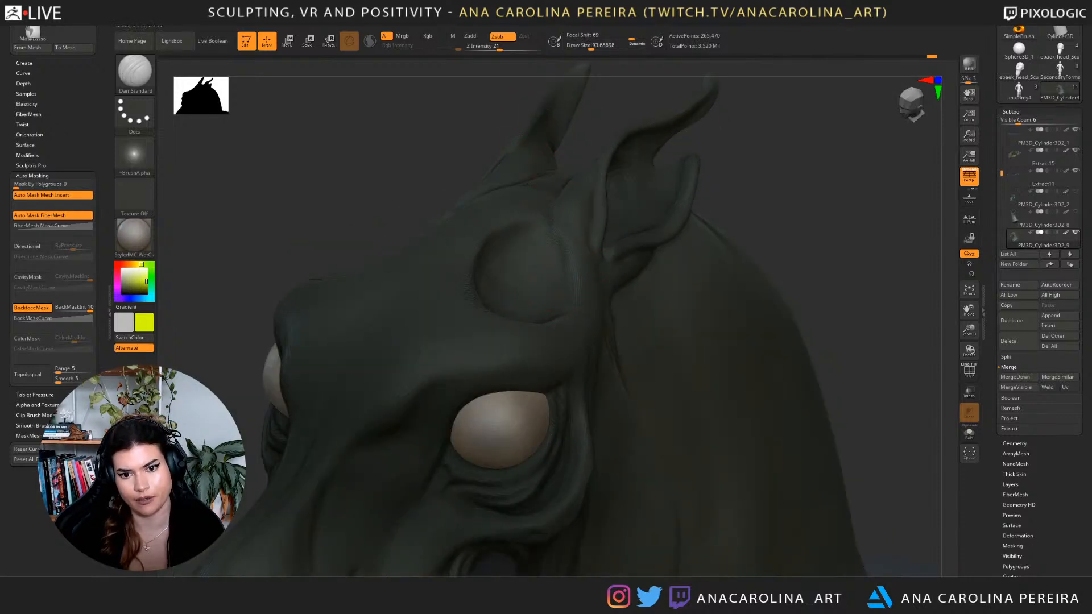
pyautogui.moveTo(569, 295); pyautogui.dragTo(498, 348, button='right')
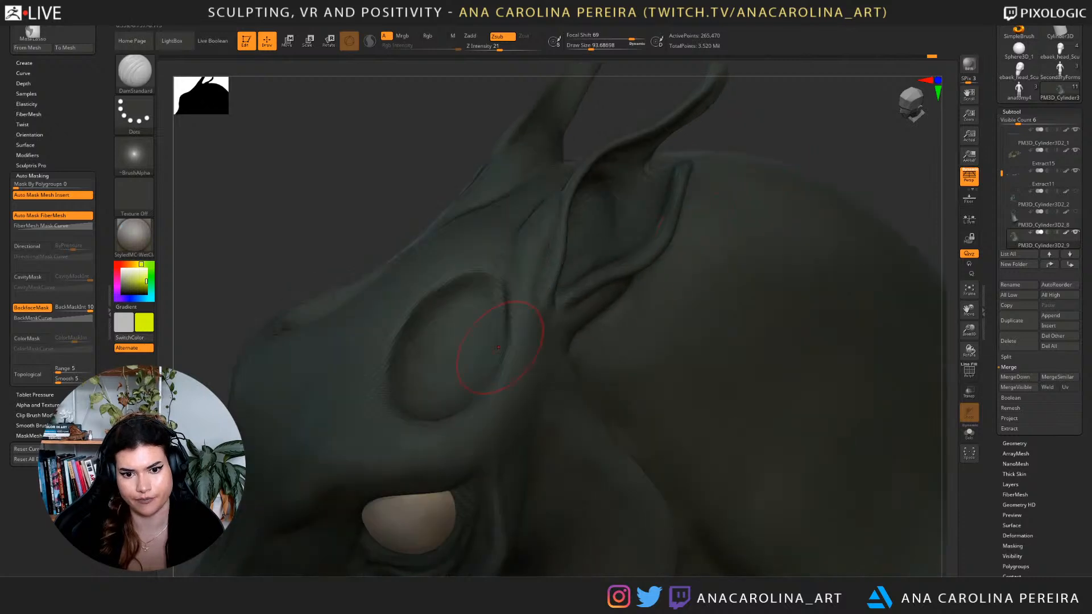
# Undo the last DamStandard crease stroke on the temple hollow's rim.
pyautogui.hotkey('ctrl', 'z')
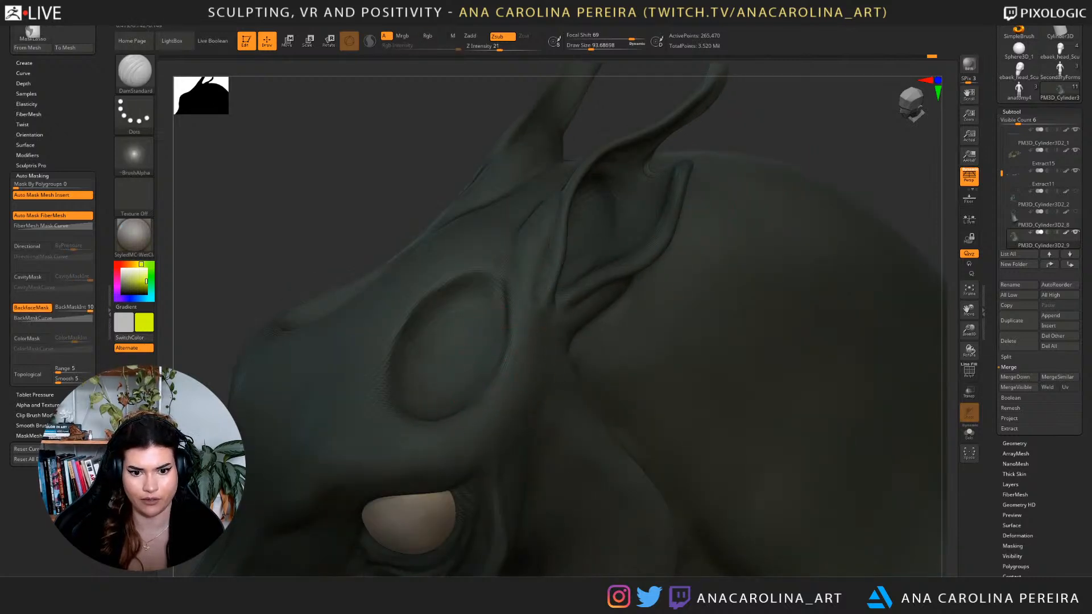
pyautogui.moveTo(427, 271)
pyautogui.keyDown('ctrl'); pyautogui.mouseDown(button='right')
pyautogui.moveTo(335, 176)
pyautogui.moveTo(371, 166)
pyautogui.moveTo(580, 250)
pyautogui.moveTo(632, 226)
pyautogui.mouseUp(button='right'); pyautogui.keyUp('ctrl')
pyautogui.moveTo(642, 283)
pyautogui.keyDown('alt'); pyautogui.mouseDown(button='right')
pyautogui.moveTo(641, 224)
pyautogui.moveTo(740, 256)
pyautogui.moveTo(630, 249)
pyautogui.moveTo(737, 254)
pyautogui.mouseUp(button='right'); pyautogui.keyUp('alt')
pyautogui.press('[')
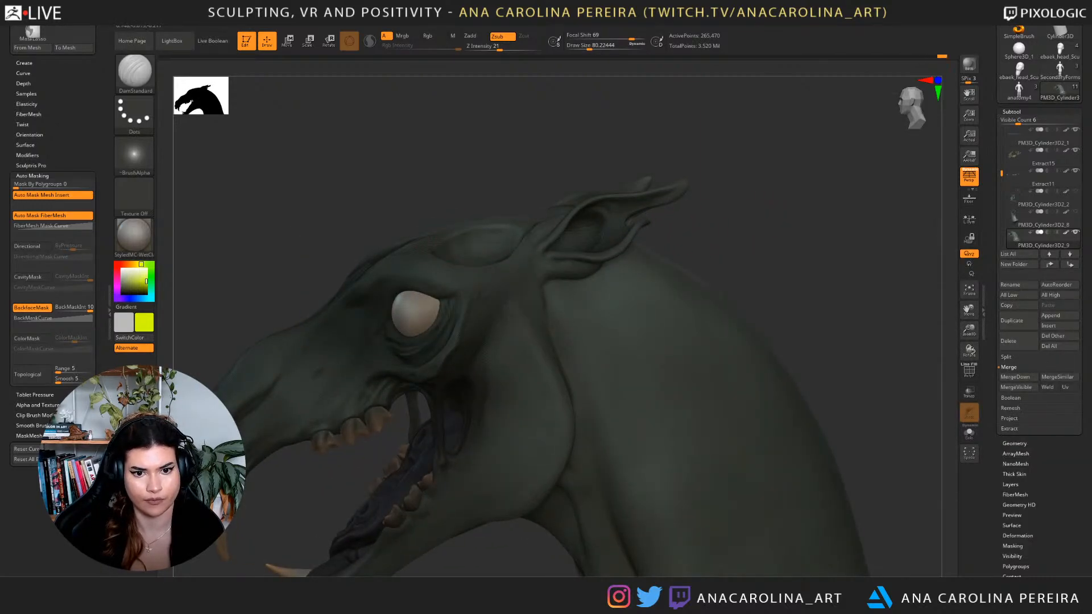
pyautogui.moveTo(474, 249)
pyautogui.mouseDown(button='right')
pyautogui.moveTo(433, 258)
pyautogui.moveTo(452, 182)
pyautogui.moveTo(485, 202)
pyautogui.moveTo(509, 157)
pyautogui.moveTo(484, 193)
pyautogui.mouseUp(button='right')
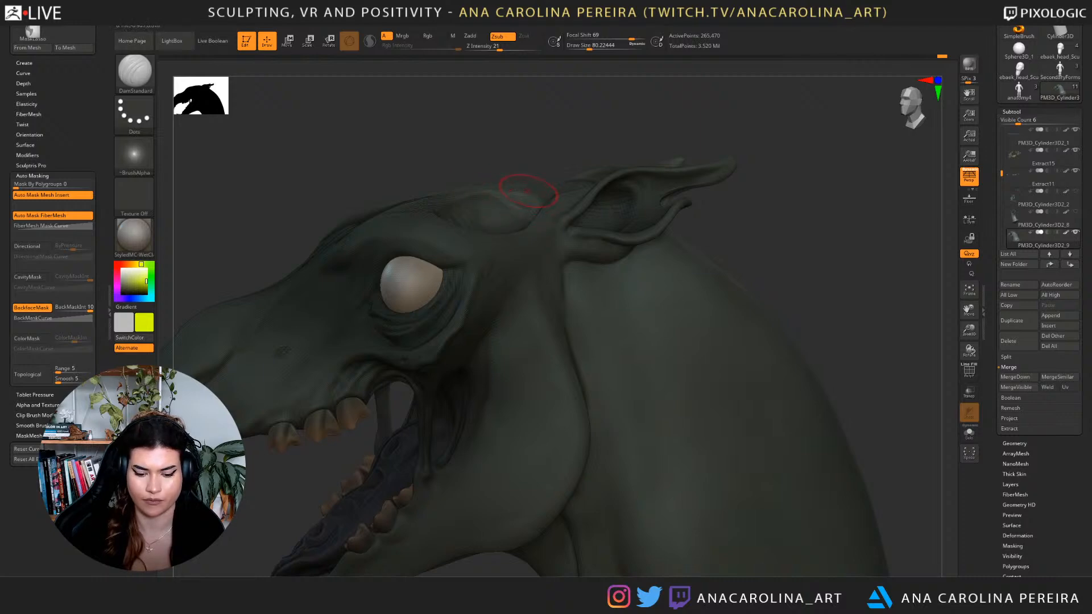
# Refine the surface between the temple hollow and the ear with ClayBuildup at draw size about 68 and smooth it.
pyautogui.press('b')
pyautogui.press('c')
pyautogui.press('b')
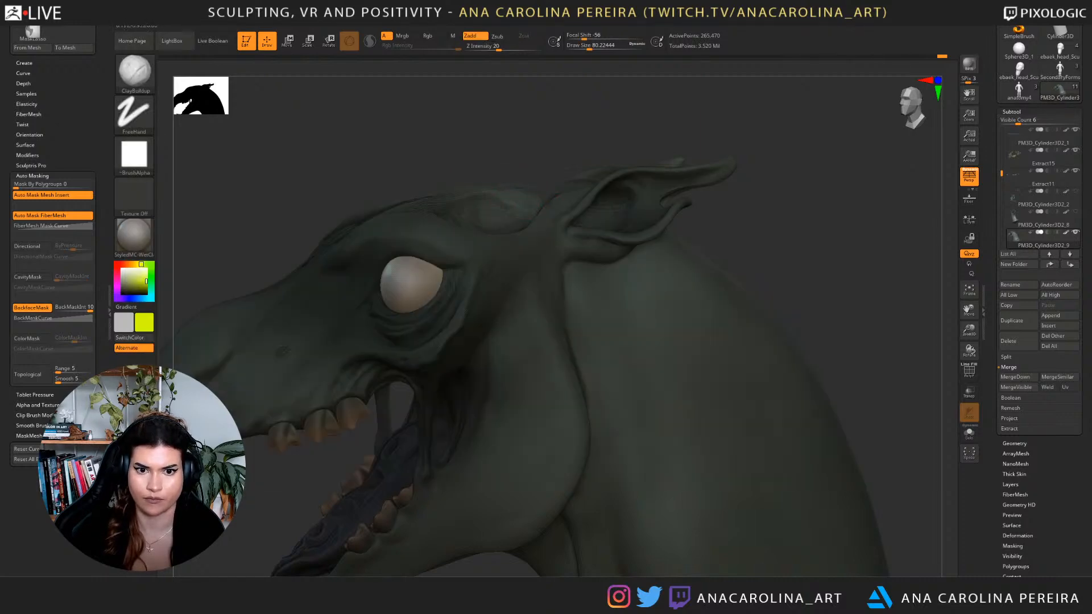
pyautogui.moveTo(484, 192); pyautogui.dragTo(485, 244, button='right')
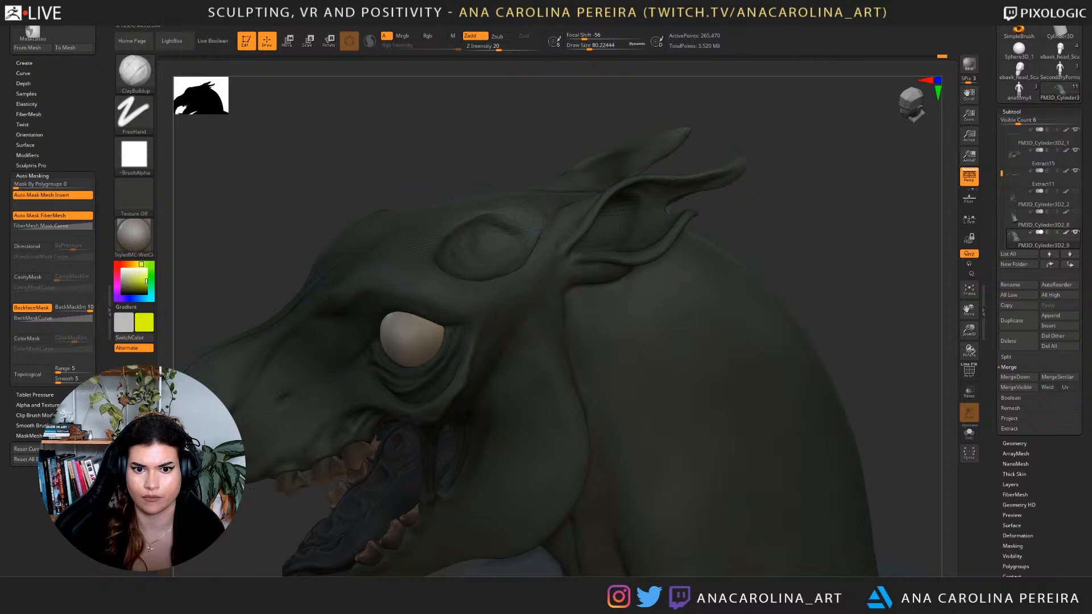
pyautogui.press('shift')
pyautogui.moveTo(523, 235)
pyautogui.mouseDown(button='right')
pyautogui.moveTo(535, 170)
pyautogui.moveTo(478, 151)
pyautogui.moveTo(515, 162)
pyautogui.moveTo(488, 162)
pyautogui.moveTo(519, 217)
pyautogui.mouseUp(button='right')
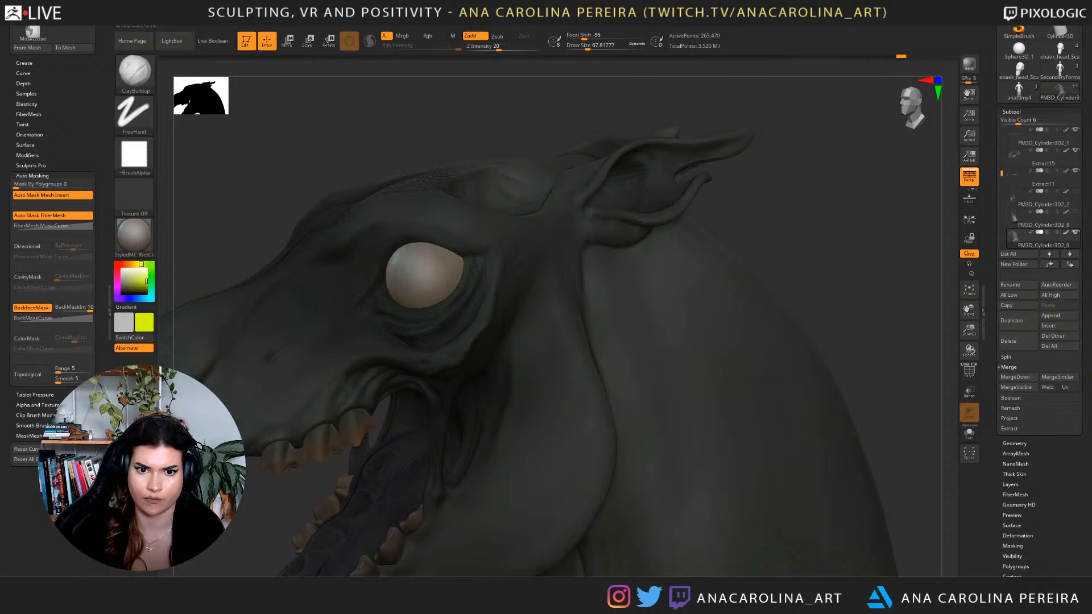
pyautogui.press('shift')
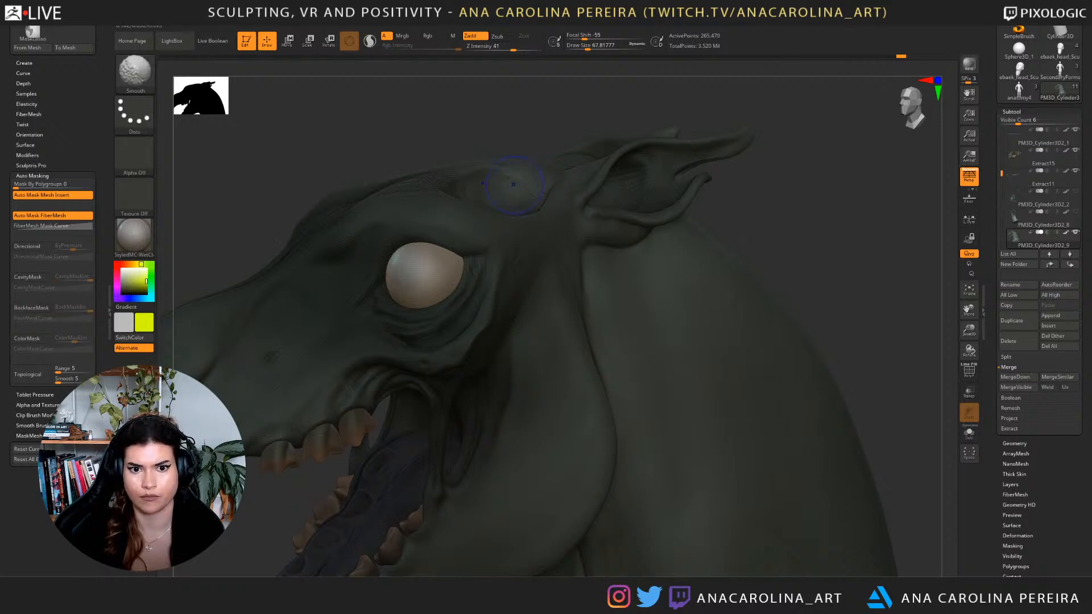
pyautogui.keyDown('ctrl'); pyautogui.moveTo(527, 165); pyautogui.dragTo(483, 108, button='right'); pyautogui.keyUp('ctrl')
# Examine the horse bust's head and neck from both sides and at a three-quarter angle.
pyautogui.moveTo(421, 128); pyautogui.dragTo(584, 175, button='right')
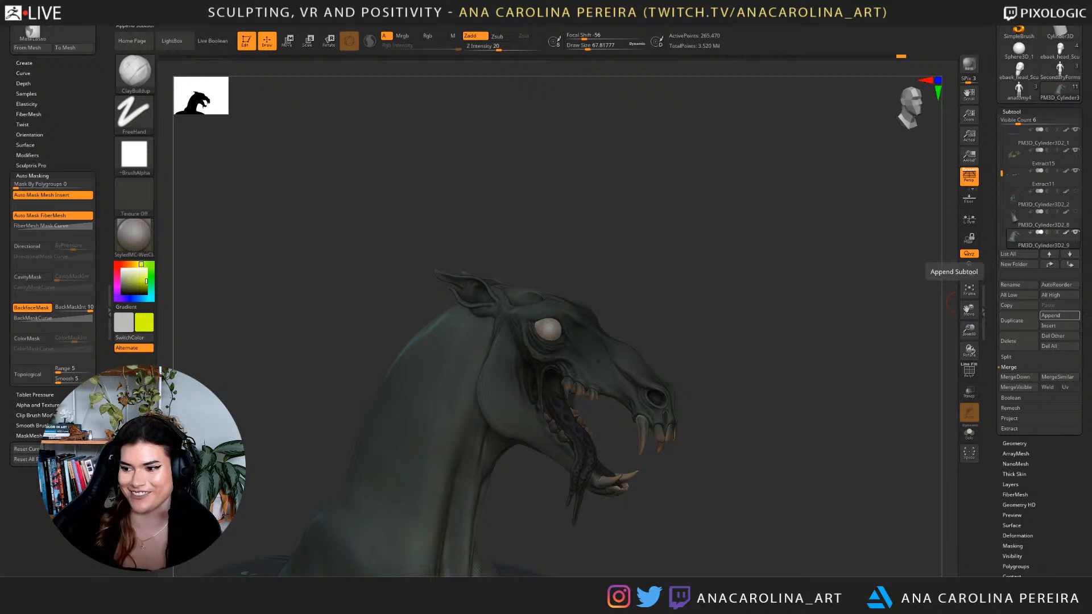
pyautogui.moveTo(853, 313); pyautogui.dragTo(597, 316)
pyautogui.keyDown('ctrl'); pyautogui.moveTo(717, 310); pyautogui.dragTo(759, 316, button='right'); pyautogui.keyUp('ctrl')
pyautogui.moveTo(759, 316)
pyautogui.keyDown('alt'); pyautogui.mouseDown()
pyautogui.moveTo(771, 271)
pyautogui.moveTo(837, 249)
pyautogui.moveTo(841, 181)
pyautogui.mouseUp(); pyautogui.keyUp('alt')
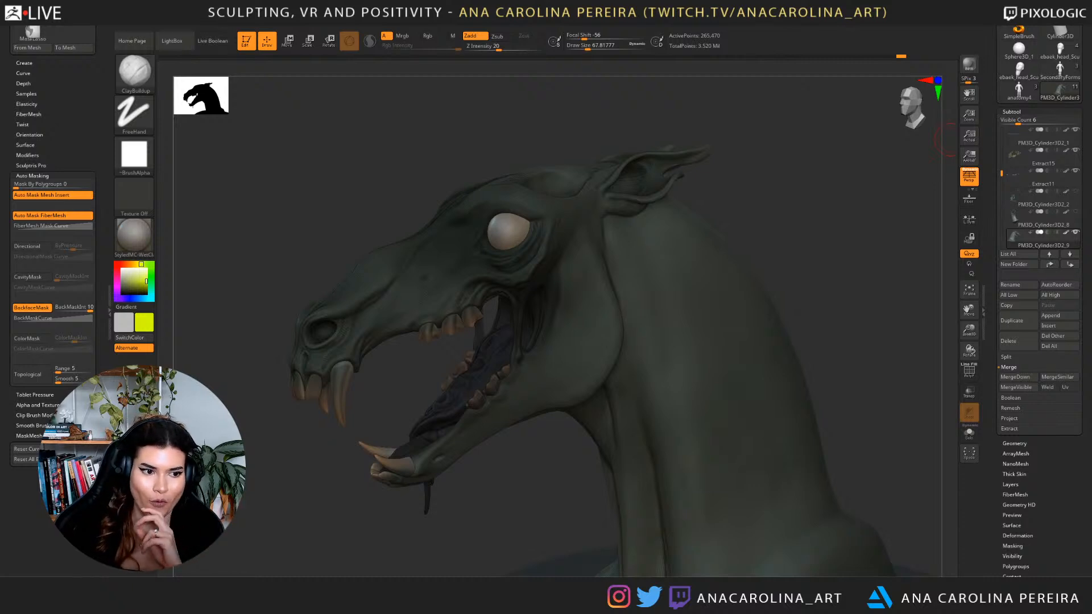
pyautogui.moveTo(948, 139); pyautogui.dragTo(908, 324)
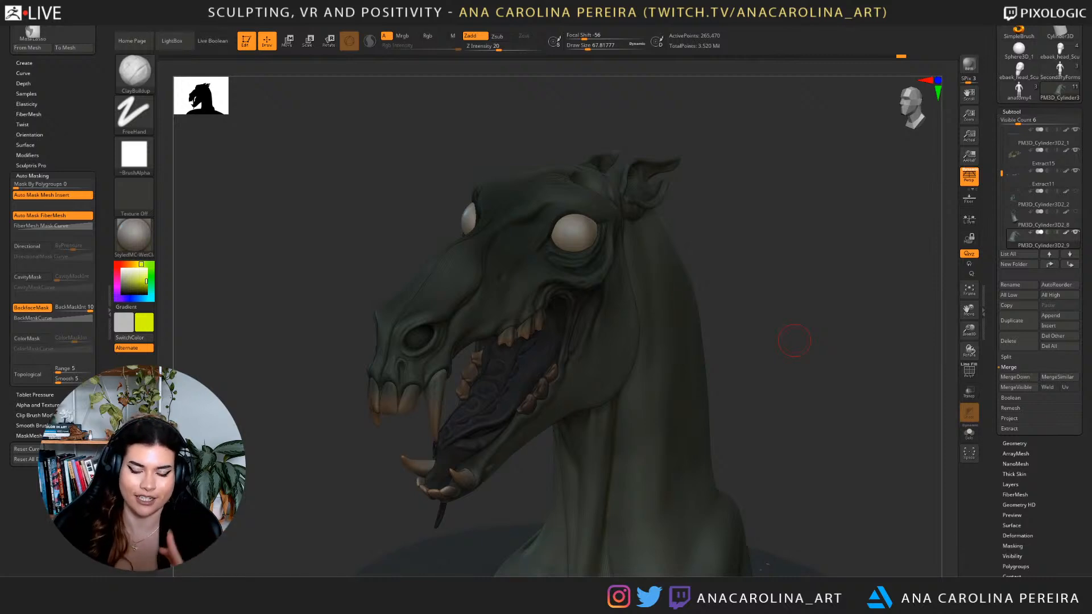
pyautogui.moveTo(814, 293); pyautogui.dragTo(771, 292)
pyautogui.moveTo(853, 338); pyautogui.dragTo(845, 330)
pyautogui.moveTo(854, 273)
pyautogui.keyDown('alt'); pyautogui.mouseDown()
pyautogui.moveTo(887, 208)
pyautogui.moveTo(848, 290)
pyautogui.mouseUp(); pyautogui.keyUp('alt')
# Adjust the shape of the lower ear base with the Move brush at draw size about 46.
pyautogui.press('b')
pyautogui.press('v')
pyautogui.moveTo(721, 216); pyautogui.dragTo(756, 228)
pyautogui.press('space')
pyautogui.moveTo(746, 221); pyautogui.dragTo(739, 220)
pyautogui.moveTo(820, 273); pyautogui.dragTo(814, 319)
pyautogui.moveTo(808, 250); pyautogui.dragTo(803, 216)
pyautogui.press('b')
pyautogui.press('m')
pyautogui.press('v')
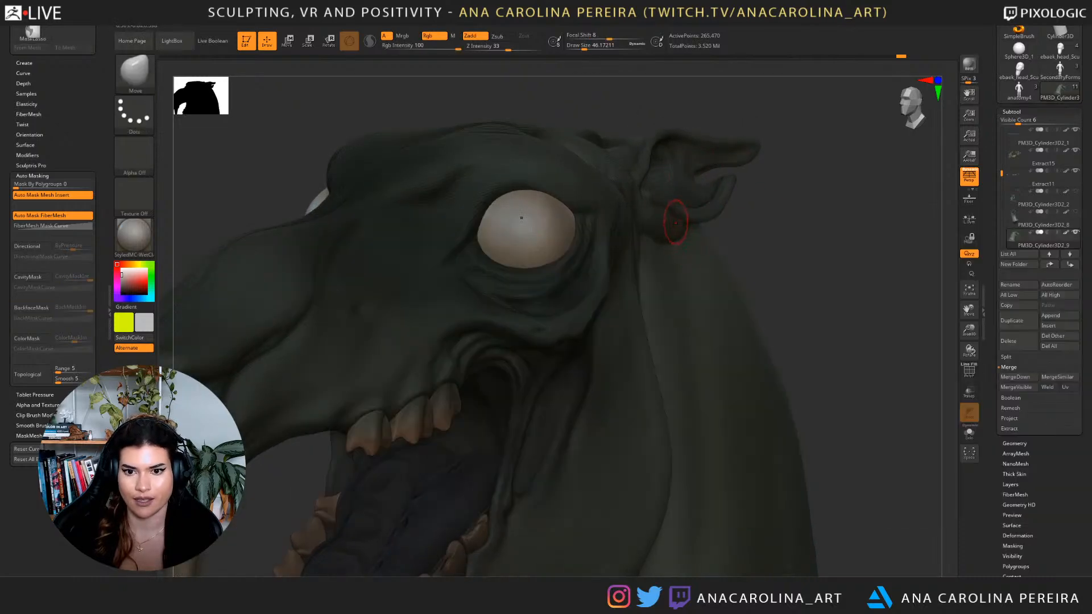
pyautogui.moveTo(731, 227); pyautogui.dragTo(698, 231)
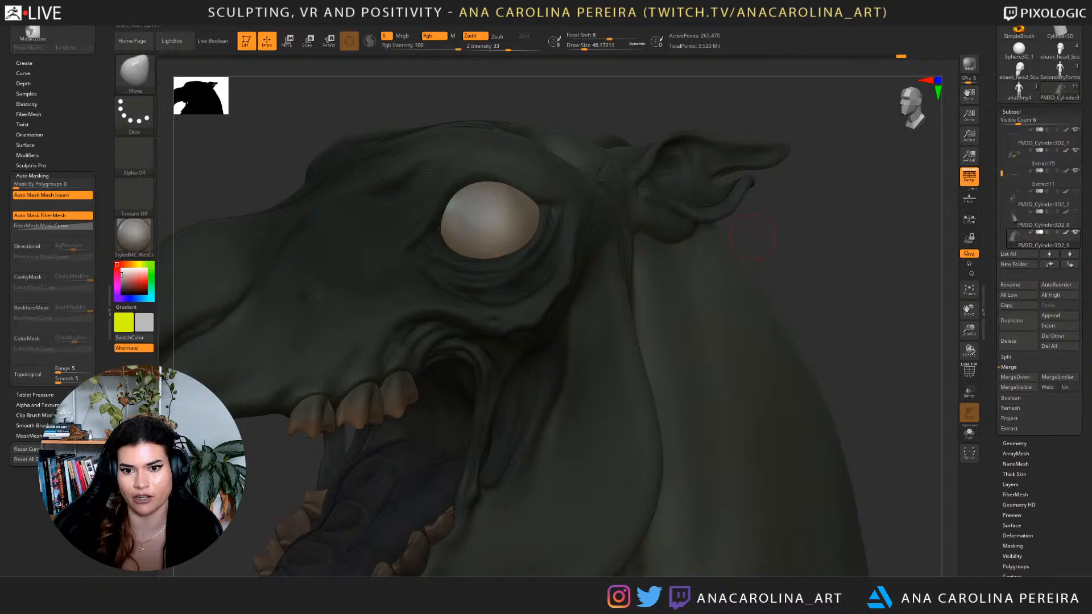
# Build up the area around the temple hollow with ClayBuildup at draw size about 81 and smooth the strokes.
pyautogui.keyDown('alt'); pyautogui.moveTo(759, 256); pyautogui.dragTo(743, 205); pyautogui.keyUp('alt')
pyautogui.moveTo(825, 250)
pyautogui.mouseDown()
pyautogui.moveTo(788, 258)
pyautogui.moveTo(746, 291)
pyautogui.mouseUp()
pyautogui.moveTo(765, 179)
pyautogui.keyDown('alt'); pyautogui.mouseDown()
pyautogui.moveTo(751, 245)
pyautogui.moveTo(760, 256)
pyautogui.mouseUp(); pyautogui.keyUp('alt')
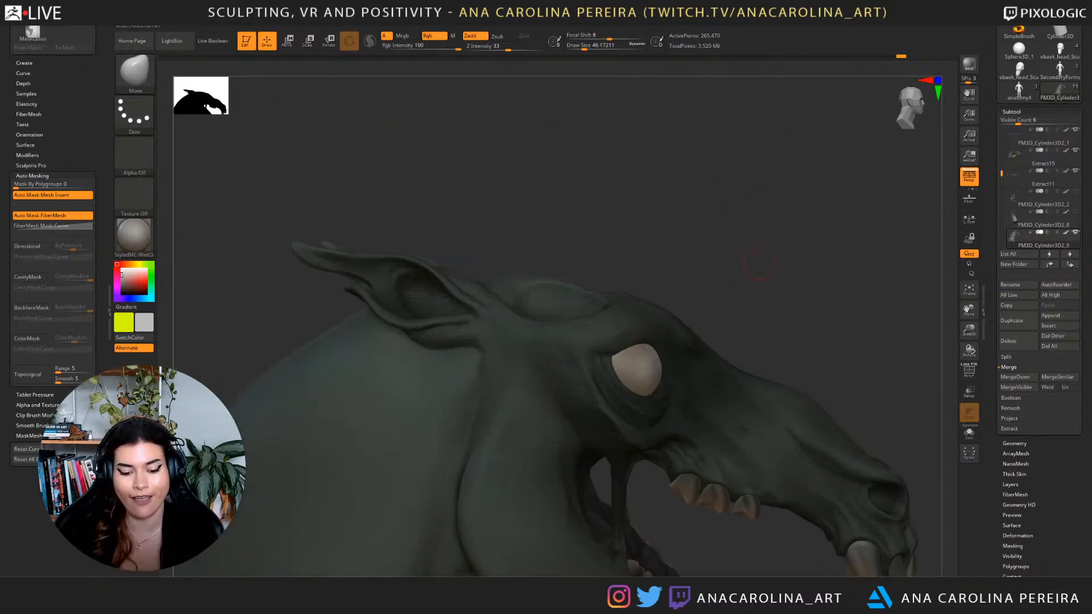
pyautogui.press('b')
pyautogui.press('c')
pyautogui.press('b')
pyautogui.moveTo(705, 200)
pyautogui.mouseDown()
pyautogui.moveTo(683, 198)
pyautogui.moveTo(694, 195)
pyautogui.mouseUp()
pyautogui.press('space')
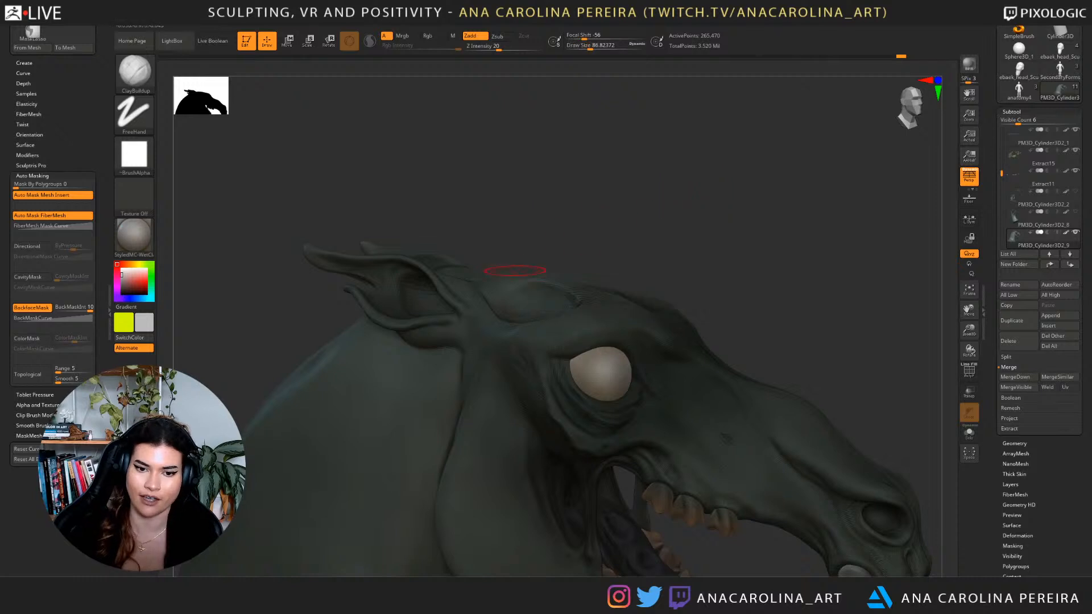
pyautogui.moveTo(526, 311); pyautogui.dragTo(505, 320)
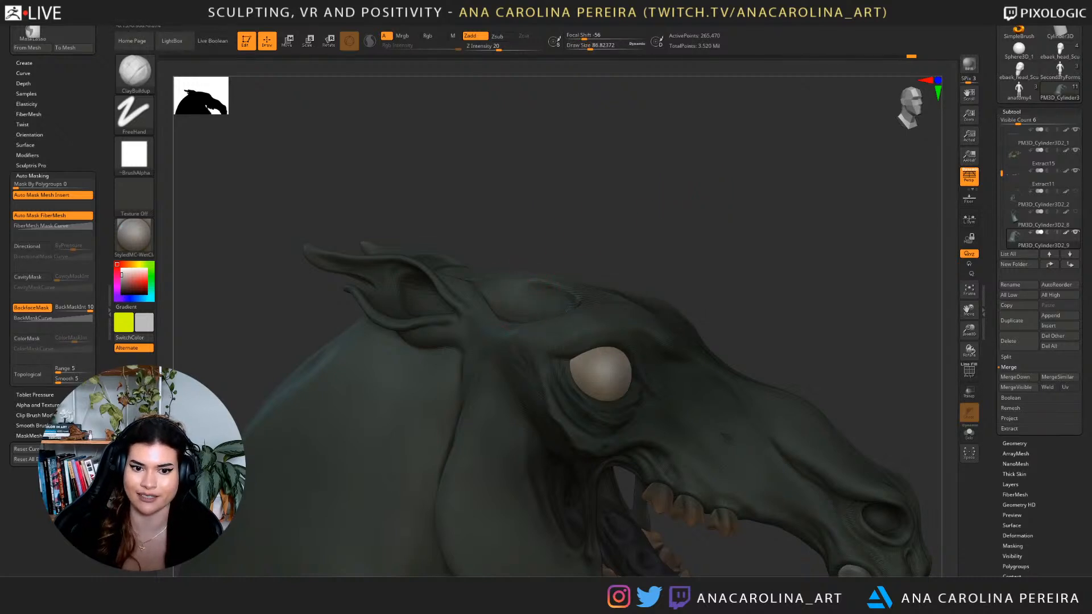
pyautogui.moveTo(578, 255); pyautogui.dragTo(555, 254)
pyautogui.keyDown('shift'); pyautogui.moveTo(527, 288); pyautogui.dragTo(504, 288); pyautogui.keyUp('shift')
# Refine the form between the ear base and the temple hollow with ClayBuildup at draw size about 35.
pyautogui.moveTo(689, 188)
pyautogui.mouseDown()
pyautogui.moveTo(654, 197)
pyautogui.moveTo(662, 239)
pyautogui.mouseUp()
pyautogui.moveTo(662, 153); pyautogui.dragTo(709, 200)
pyautogui.press('space')
pyautogui.moveTo(462, 211); pyautogui.dragTo(434, 201)
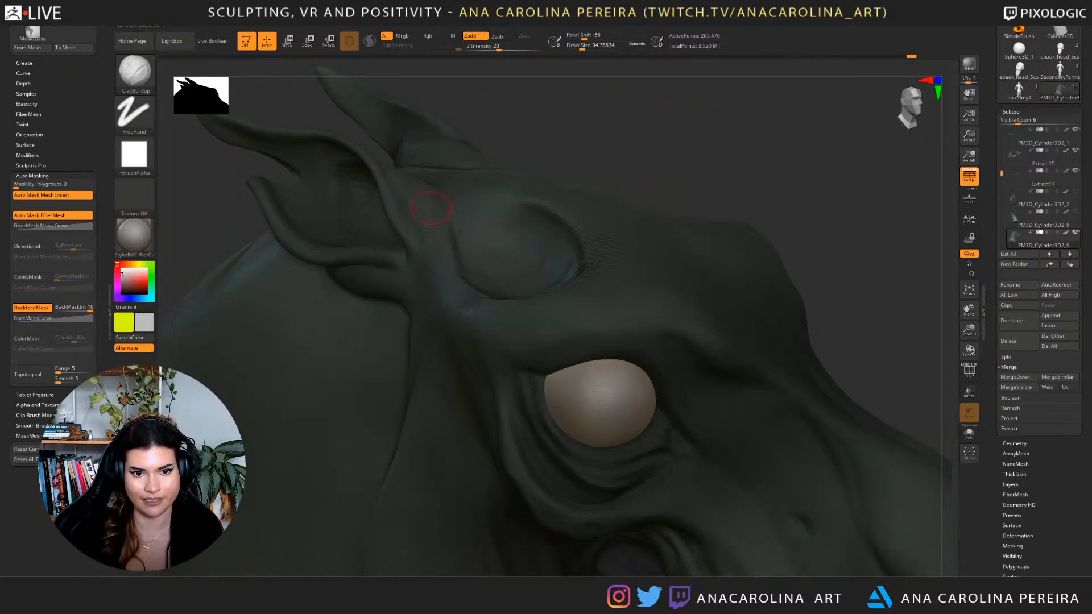
# Examine the whole bust from both sides to judge the head, jaw and neck forms.
pyautogui.keyDown('alt'); pyautogui.moveTo(569, 165); pyautogui.dragTo(592, 139); pyautogui.keyUp('alt')
pyautogui.moveTo(728, 227); pyautogui.dragTo(581, 256)
pyautogui.moveTo(688, 305)
pyautogui.mouseDown()
pyautogui.moveTo(709, 334)
pyautogui.moveTo(715, 302)
pyautogui.moveTo(733, 307)
pyautogui.moveTo(656, 266)
pyautogui.mouseUp()
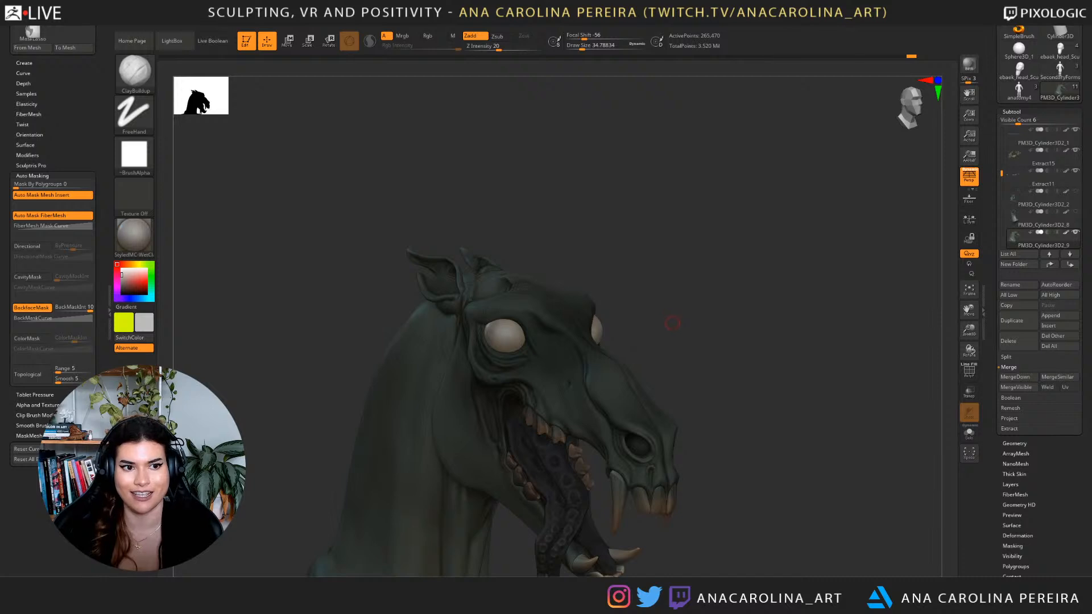
pyautogui.moveTo(654, 314); pyautogui.dragTo(683, 190)
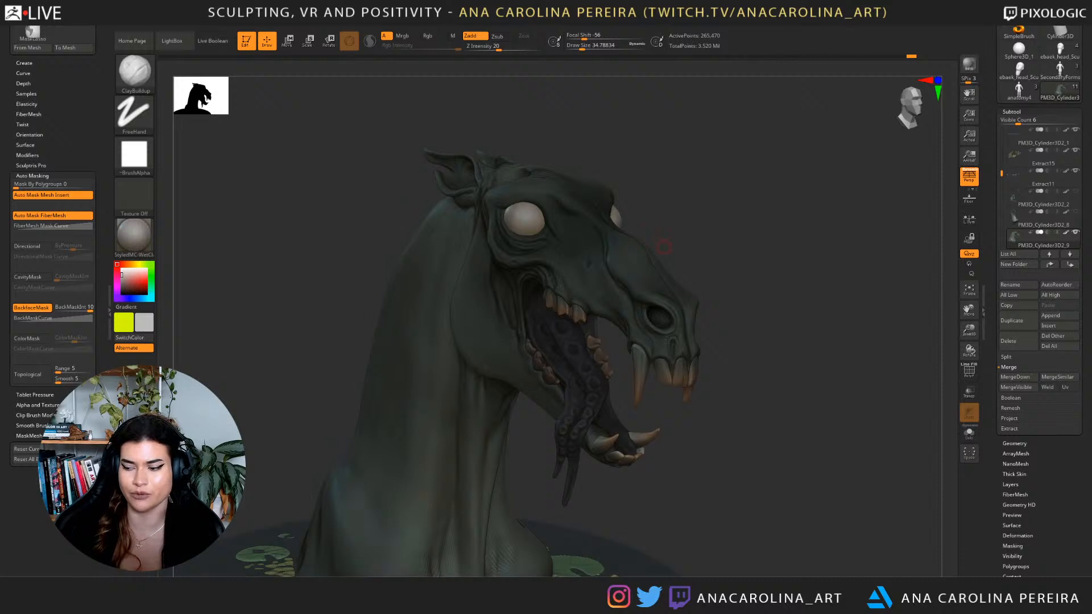
pyautogui.moveTo(682, 257)
pyautogui.mouseDown()
pyautogui.moveTo(713, 281)
pyautogui.moveTo(715, 262)
pyautogui.mouseUp()
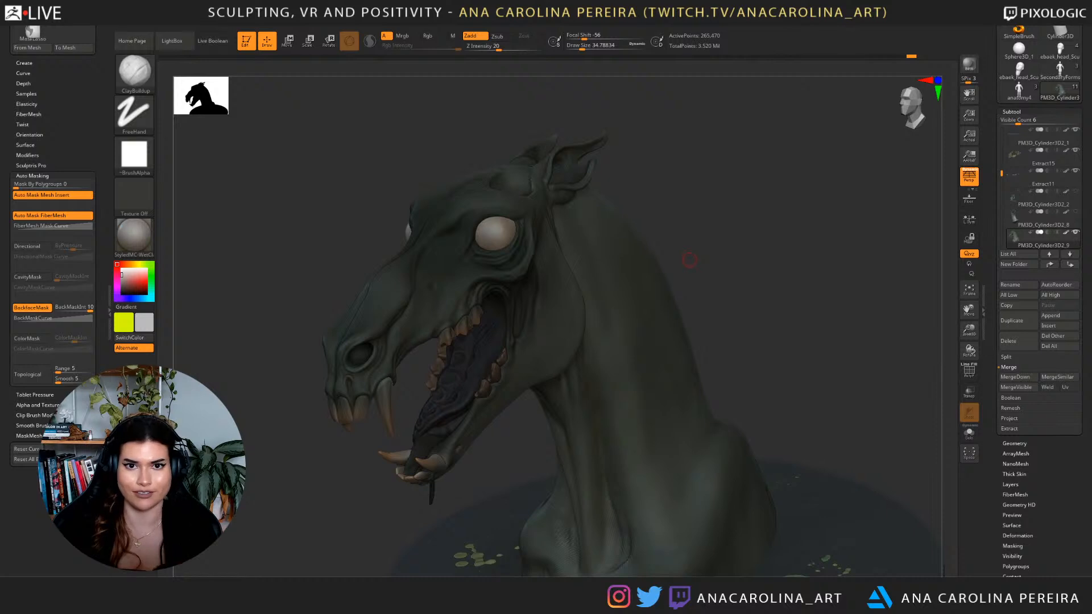
pyautogui.moveTo(690, 261)
pyautogui.mouseDown()
pyautogui.moveTo(735, 245)
pyautogui.moveTo(750, 261)
pyautogui.moveTo(765, 243)
pyautogui.moveTo(754, 258)
pyautogui.mouseUp()
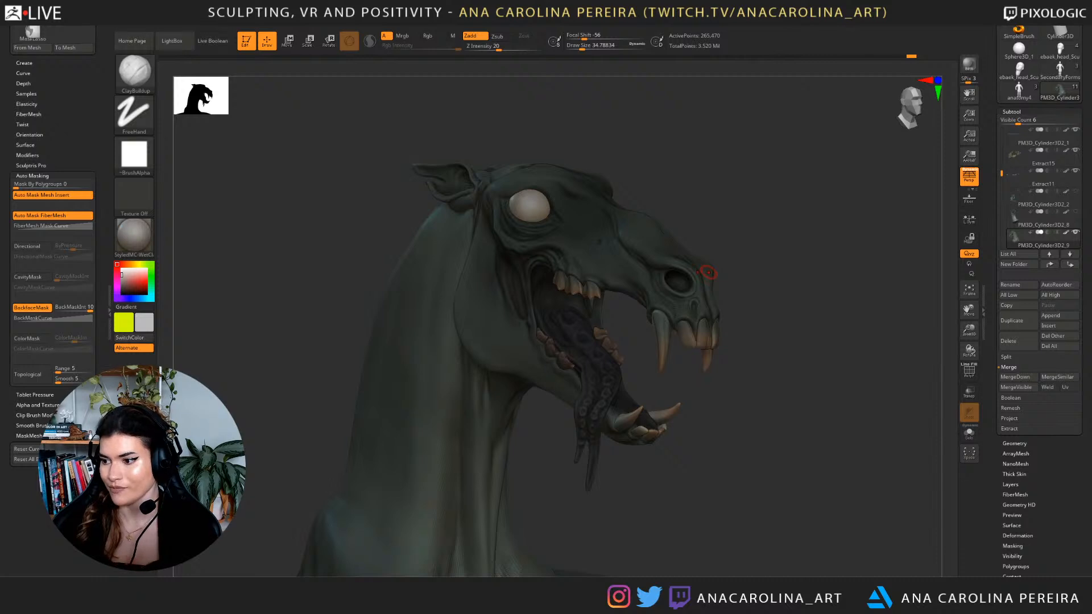
pyautogui.moveTo(1018, 156)
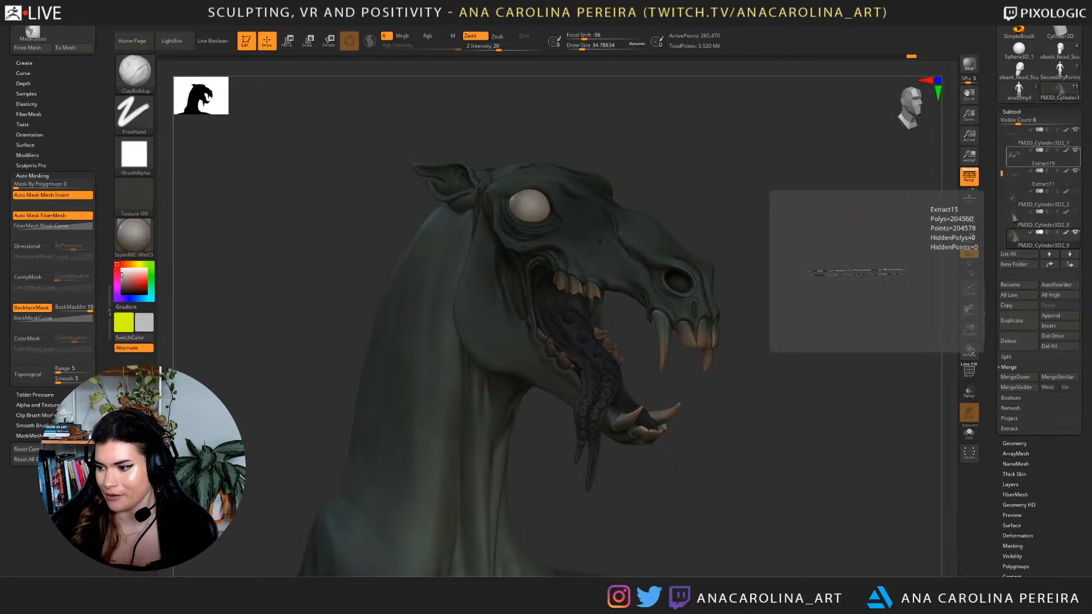
pyautogui.moveTo(763, 409)
pyautogui.mouseDown()
pyautogui.moveTo(749, 412)
pyautogui.moveTo(764, 428)
pyautogui.mouseUp()
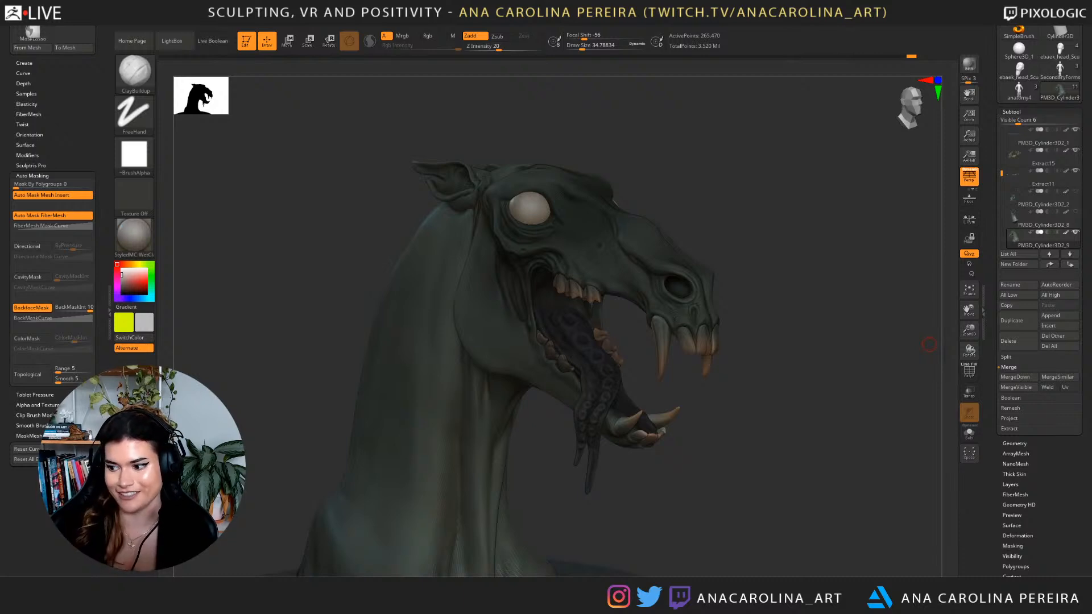
pyautogui.moveTo(779, 468)
pyautogui.keyDown('shift'); pyautogui.mouseDown()
pyautogui.moveTo(640, 436)
pyautogui.moveTo(727, 411)
pyautogui.mouseUp(); pyautogui.keyUp('shift')
# Refine the ear base and inner ear rim with ClayBuildup at draw size about 59 and smooth the area between the ears.
pyautogui.press('b')
pyautogui.press('c')
pyautogui.press('b')
pyautogui.moveTo(904, 365); pyautogui.dragTo(771, 392)
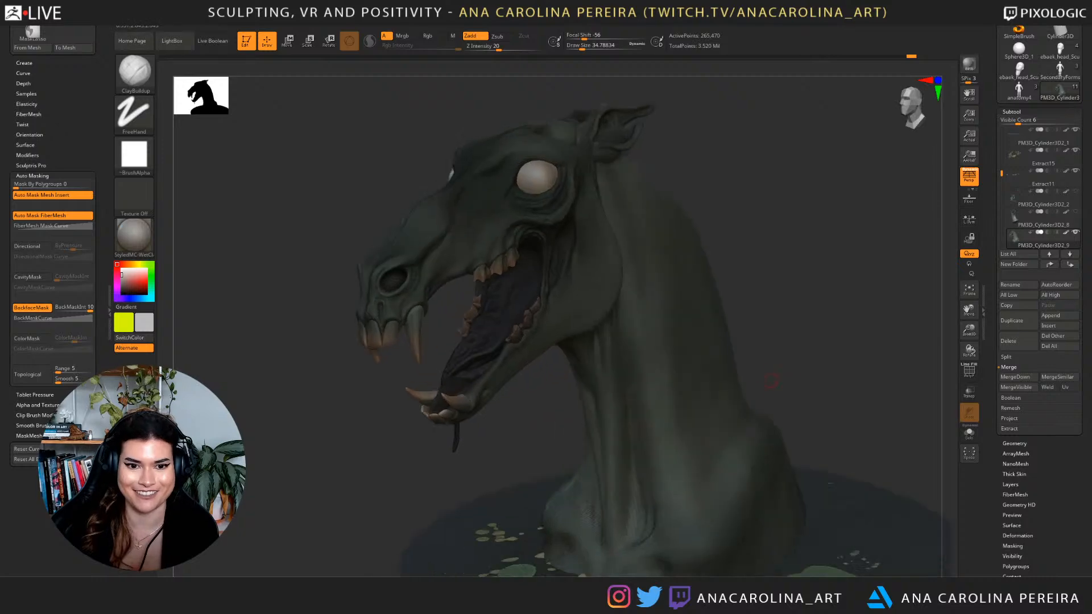
pyautogui.moveTo(739, 148)
pyautogui.mouseDown()
pyautogui.moveTo(775, 266)
pyautogui.moveTo(732, 301)
pyautogui.mouseUp()
pyautogui.press('space')
pyautogui.moveTo(772, 242); pyautogui.dragTo(780, 242)
pyautogui.moveTo(807, 244)
pyautogui.mouseDown()
pyautogui.moveTo(711, 227)
pyautogui.moveTo(637, 188)
pyautogui.moveTo(605, 190)
pyautogui.moveTo(622, 176)
pyautogui.mouseUp()
pyautogui.press('space')
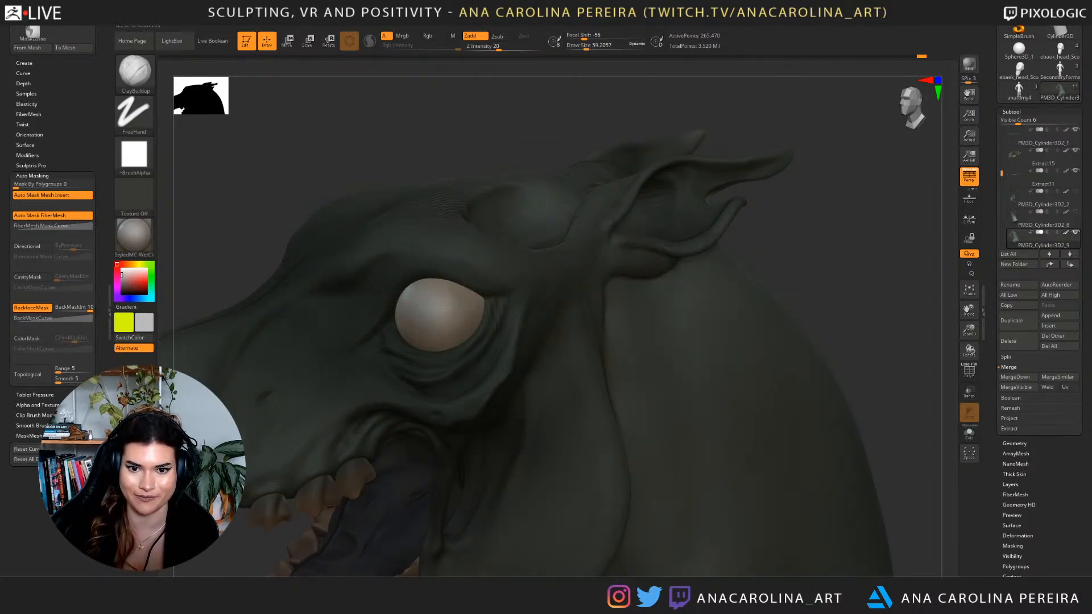
pyautogui.moveTo(719, 84); pyautogui.dragTo(656, 209)
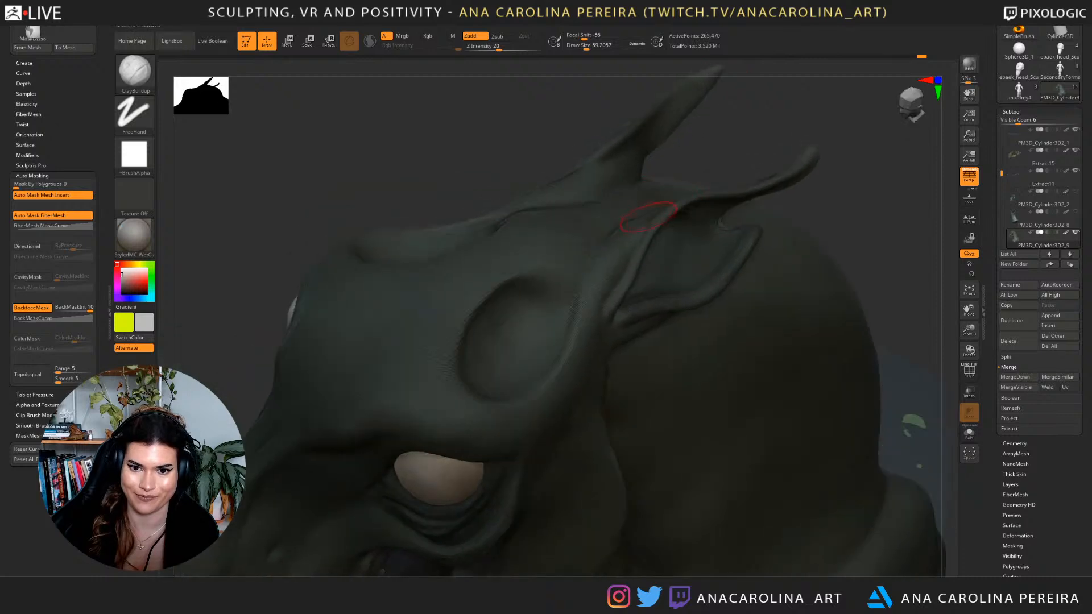
pyautogui.moveTo(652, 200); pyautogui.dragTo(609, 196, button='right')
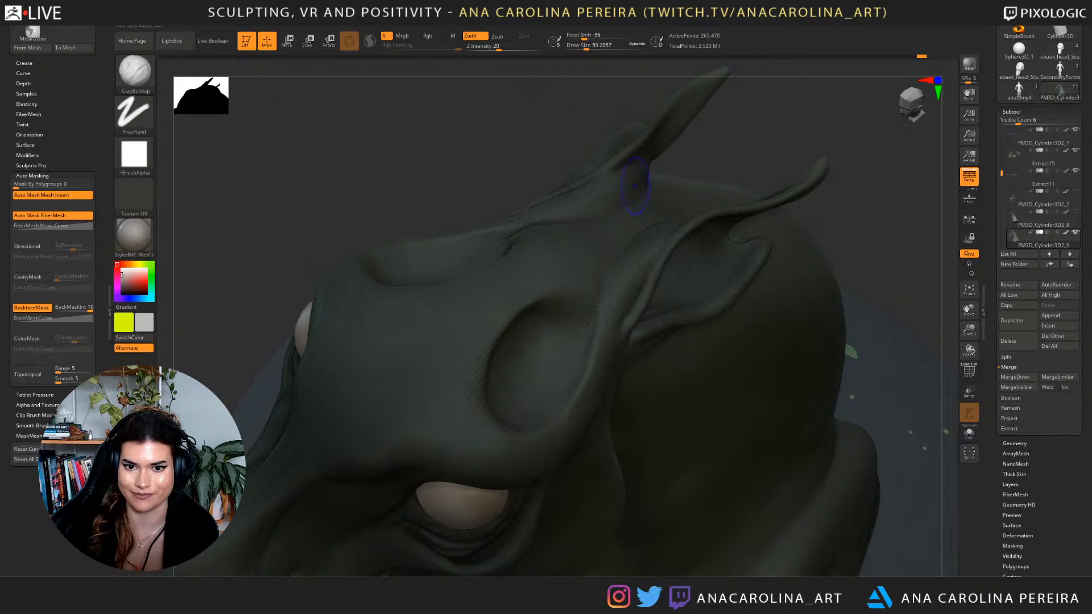
pyautogui.moveTo(592, 237)
pyautogui.mouseDown(button='right')
pyautogui.moveTo(732, 91)
pyautogui.moveTo(676, 116)
pyautogui.moveTo(751, 220)
pyautogui.moveTo(746, 206)
pyautogui.moveTo(735, 259)
pyautogui.moveTo(723, 211)
pyautogui.moveTo(602, 268)
pyautogui.moveTo(595, 318)
pyautogui.mouseUp(button='right')
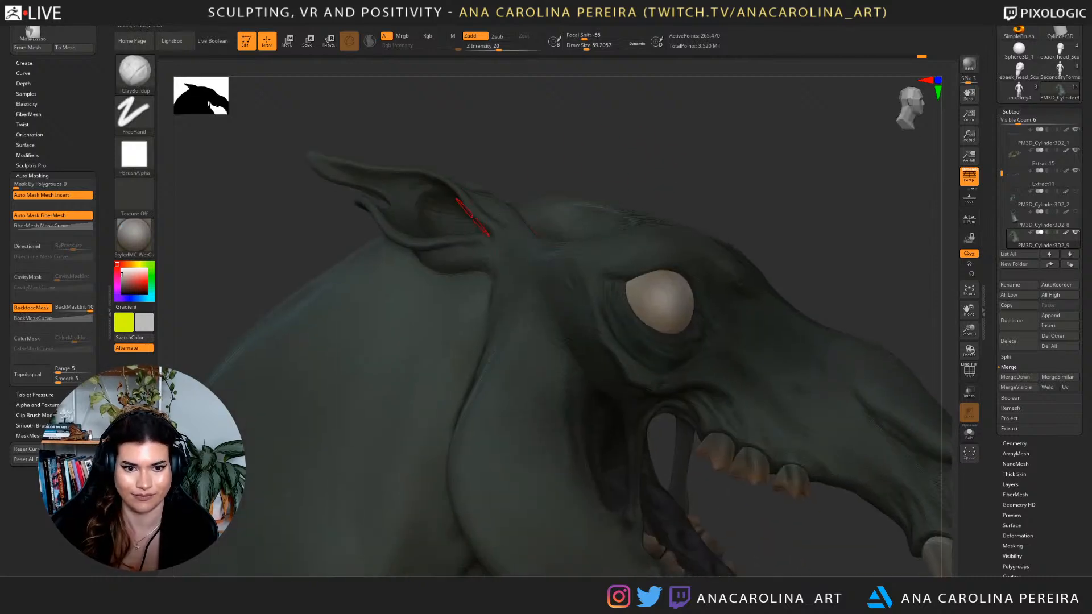
pyautogui.moveTo(445, 212); pyautogui.dragTo(412, 202)
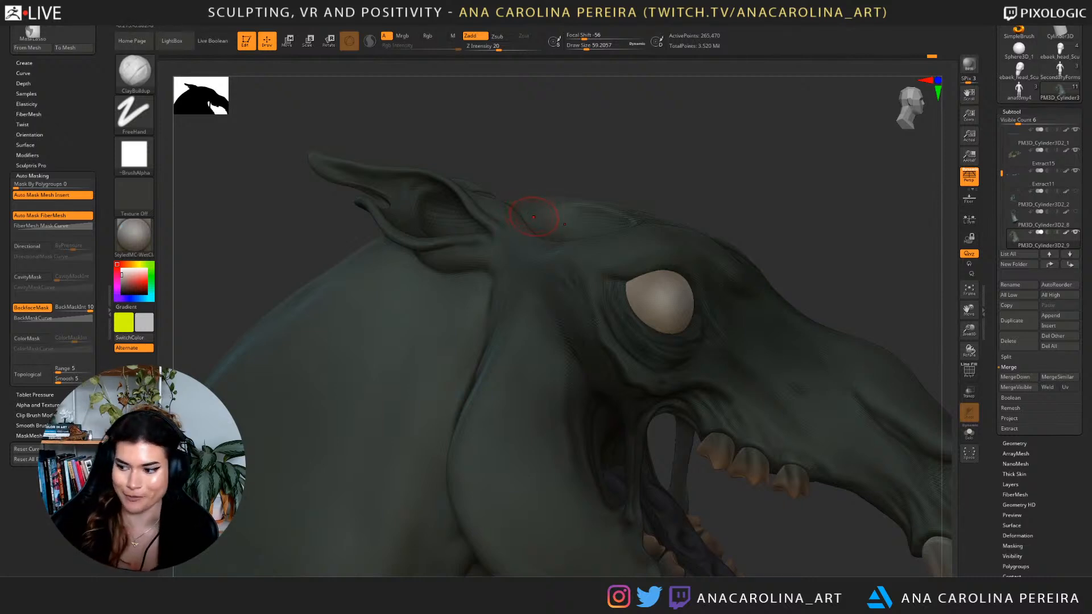
# Lower the head mesh one subdivision level and adjust the neck shape with the Move brush at draw size about 159.
pyautogui.moveTo(784, 170)
pyautogui.mouseDown()
pyautogui.moveTo(770, 174)
pyautogui.moveTo(797, 122)
pyautogui.mouseUp()
pyautogui.moveTo(905, 364); pyautogui.dragTo(785, 367)
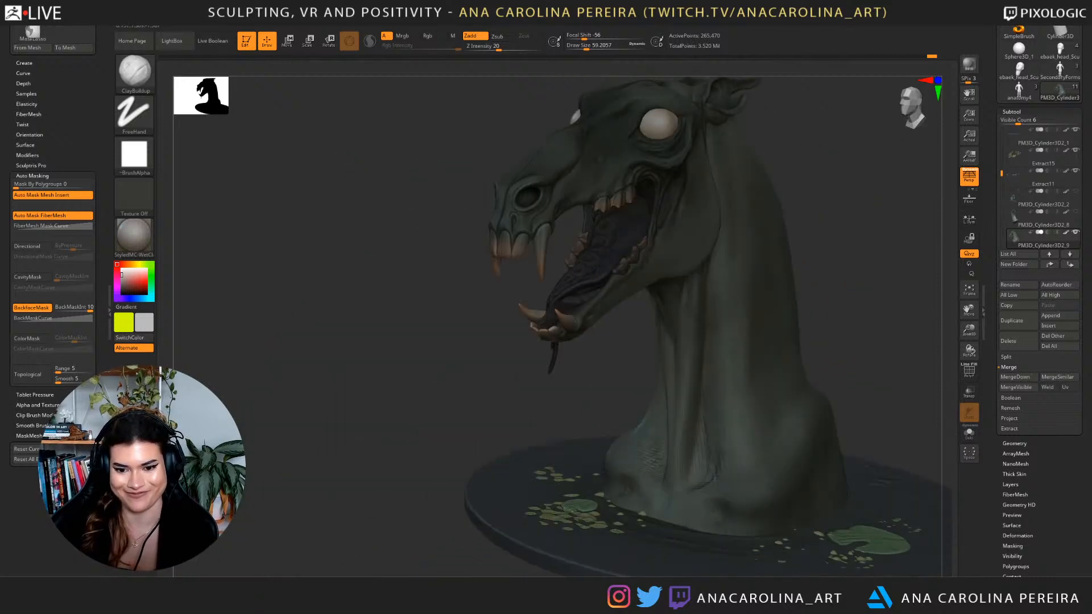
pyautogui.keyDown('alt'); pyautogui.moveTo(910, 319); pyautogui.dragTo(800, 317); pyautogui.keyUp('alt')
pyautogui.moveTo(870, 310)
pyautogui.mouseDown()
pyautogui.moveTo(807, 302)
pyautogui.moveTo(879, 299)
pyautogui.moveTo(851, 294)
pyautogui.moveTo(843, 269)
pyautogui.mouseUp()
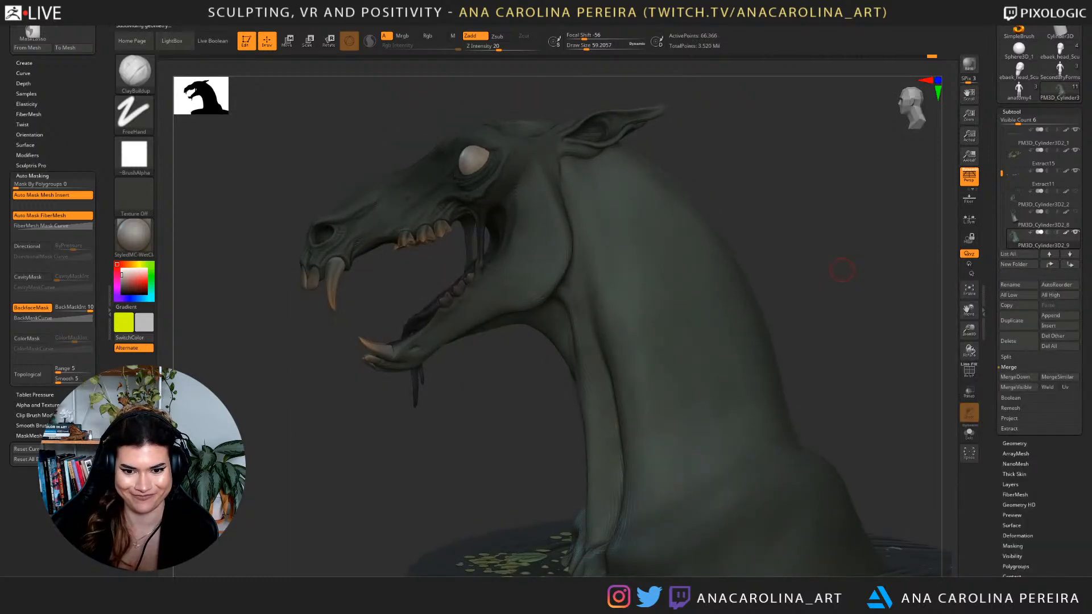
pyautogui.press('b')
pyautogui.press('m')
pyautogui.press('v')
pyautogui.press('space')
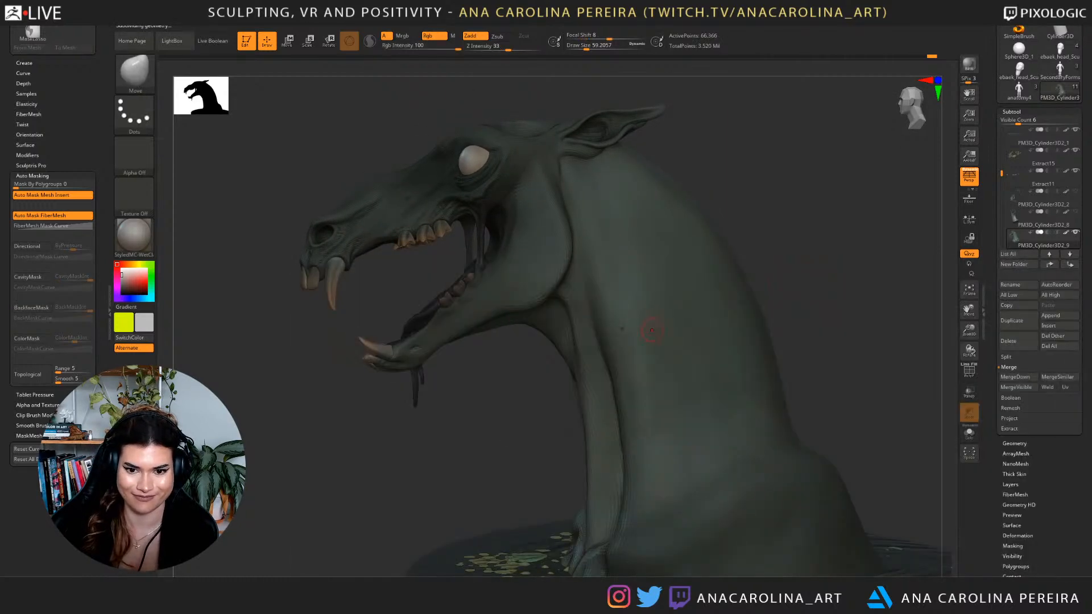
pyautogui.press(']')
pyautogui.press(']')
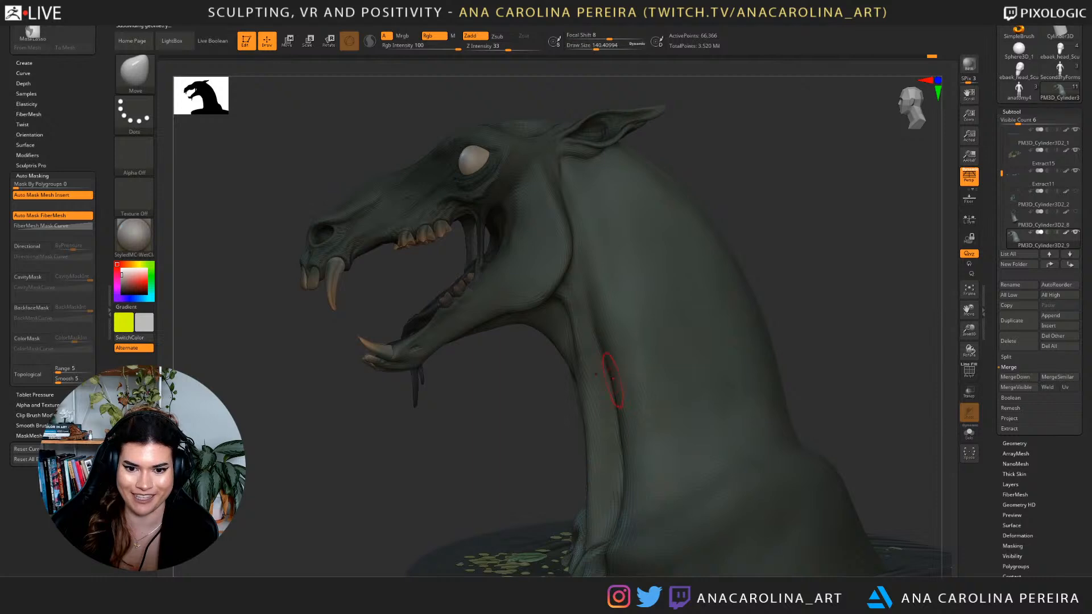
pyautogui.press(']')
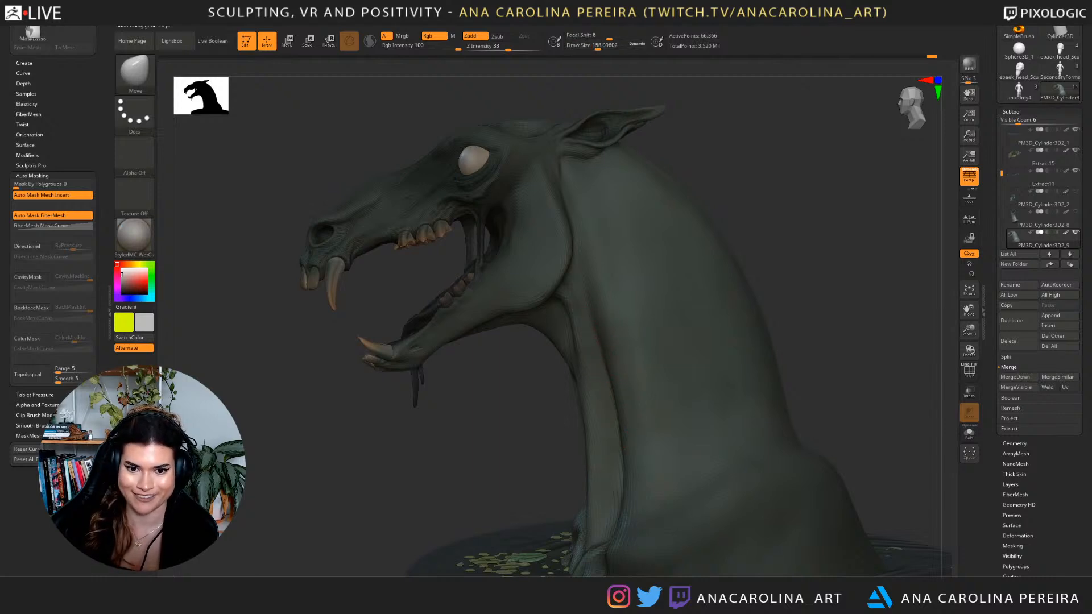
# Raise the head mesh two subdivision levels and carve creases on the forehead between the temple hollows with DamStandard at draw size about 74.
pyautogui.moveTo(512, 399); pyautogui.dragTo(757, 308)
pyautogui.keyDown('alt'); pyautogui.moveTo(593, 376); pyautogui.dragTo(398, 421); pyautogui.keyUp('alt')
pyautogui.moveTo(543, 376); pyautogui.dragTo(535, 375, button='right')
pyautogui.press('d')
pyautogui.press('f')
pyautogui.moveTo(714, 282)
pyautogui.mouseDown(button='right')
pyautogui.moveTo(759, 297)
pyautogui.moveTo(757, 448)
pyautogui.moveTo(756, 360)
pyautogui.moveTo(803, 270)
pyautogui.moveTo(788, 319)
pyautogui.mouseUp(button='right')
pyautogui.press('b')
pyautogui.press('d')
pyautogui.press('s')
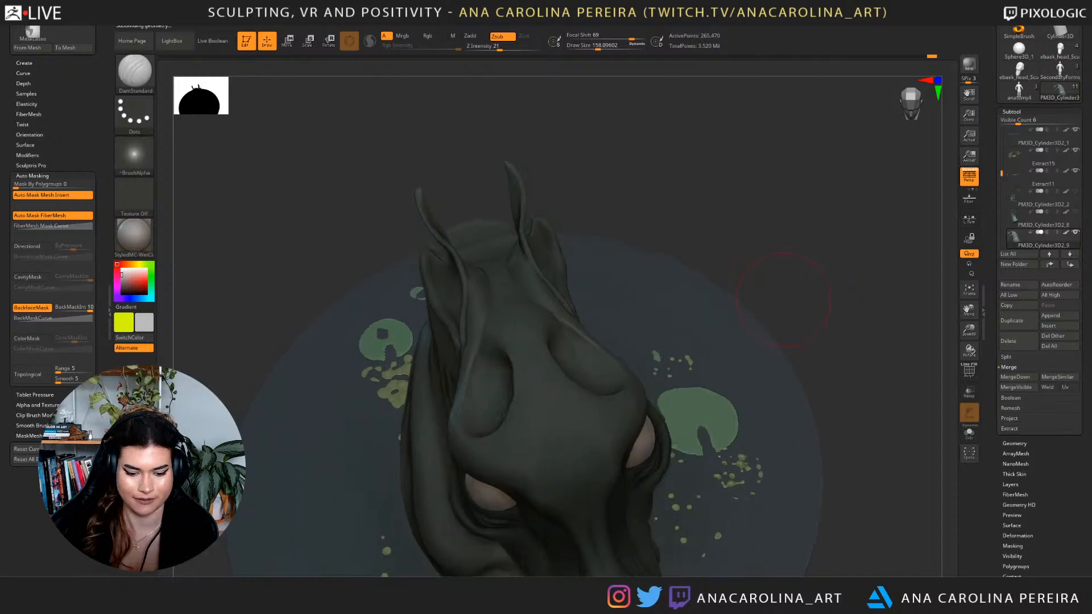
pyautogui.press('space')
pyautogui.moveTo(712, 274); pyautogui.dragTo(703, 275)
pyautogui.keyDown('alt'); pyautogui.moveTo(639, 390); pyautogui.dragTo(654, 274, button='right'); pyautogui.keyUp('alt')
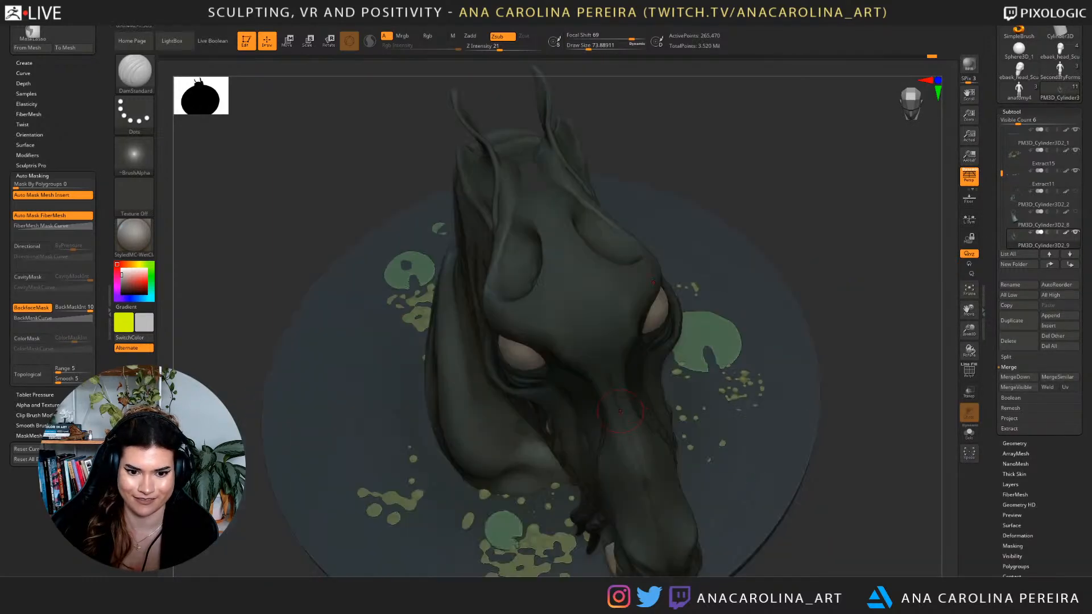
pyautogui.press('d')
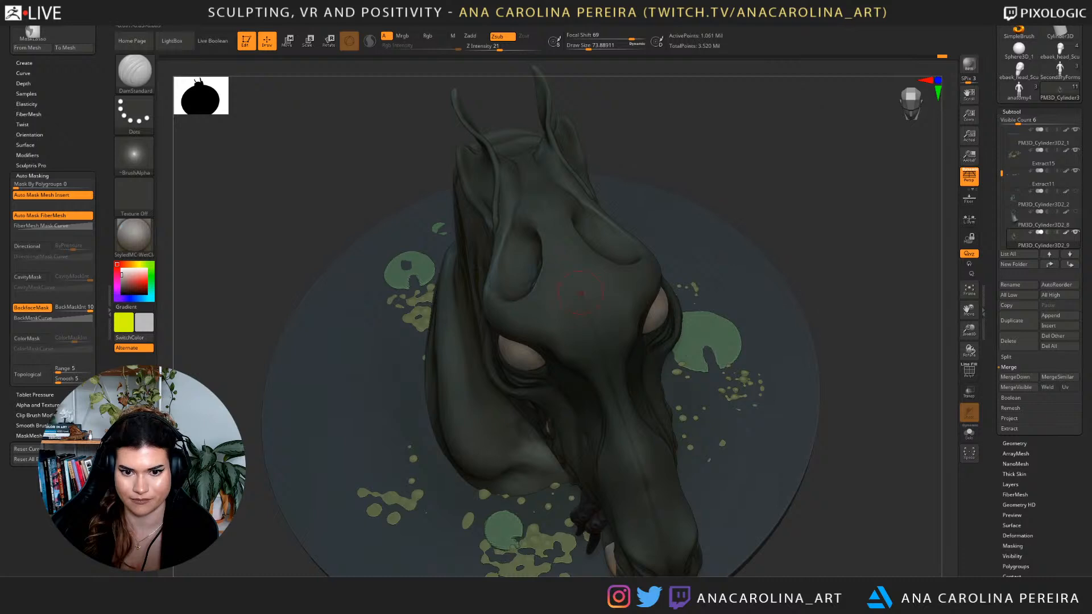
pyautogui.moveTo(569, 261); pyautogui.dragTo(590, 281, button='right')
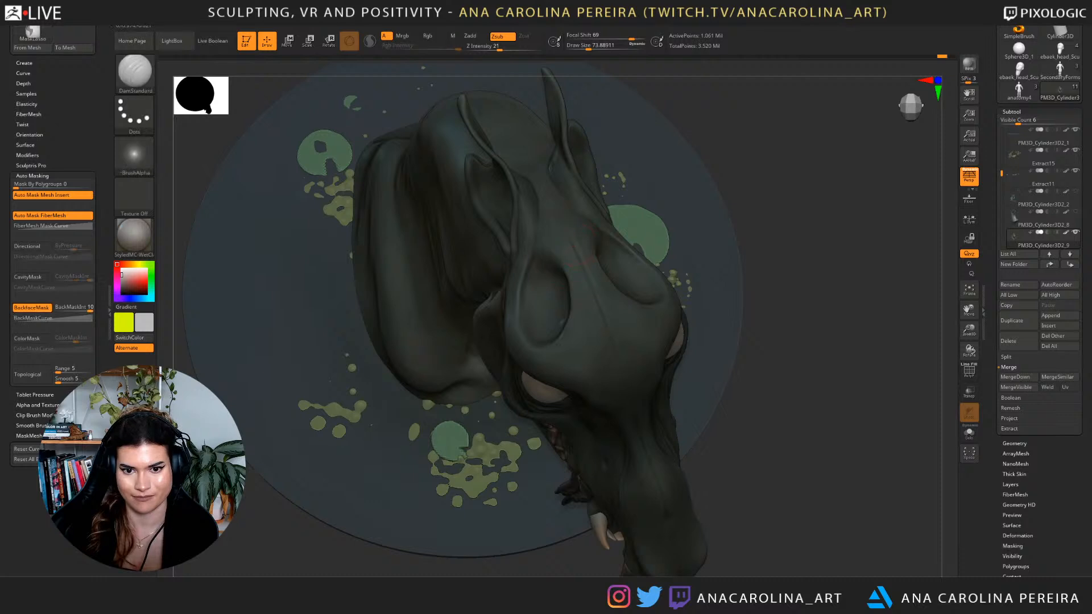
# Examine the bust from the front and both sides to judge the forehead creases and overall silhouette.
pyautogui.moveTo(797, 398); pyautogui.dragTo(783, 227)
pyautogui.keyDown('alt'); pyautogui.moveTo(796, 285); pyautogui.dragTo(796, 199); pyautogui.keyUp('alt')
pyautogui.moveTo(688, 166); pyautogui.dragTo(665, 165)
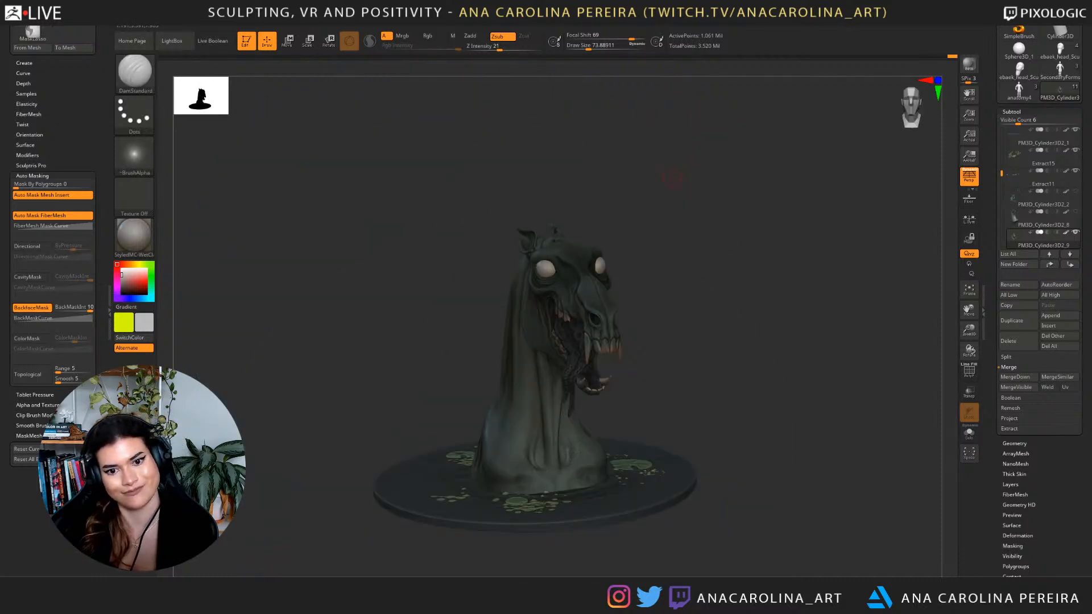
pyautogui.moveTo(689, 211); pyautogui.dragTo(718, 165)
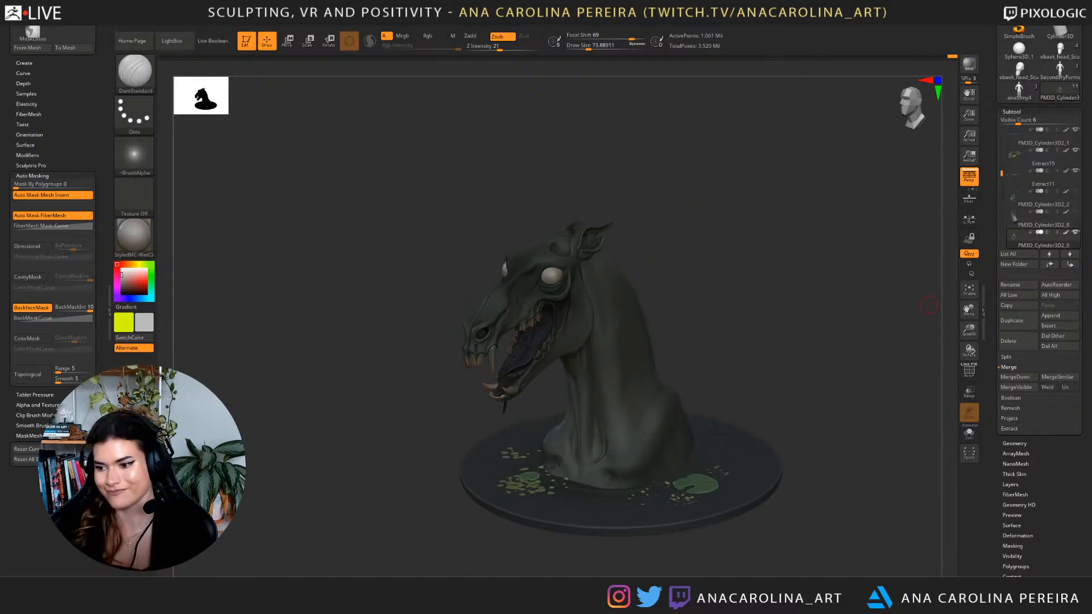
pyautogui.moveTo(929, 305)
pyautogui.mouseDown()
pyautogui.moveTo(937, 336)
pyautogui.moveTo(916, 318)
pyautogui.mouseUp()
pyautogui.keyDown('alt'); pyautogui.moveTo(794, 338); pyautogui.dragTo(809, 430); pyautogui.keyUp('alt')
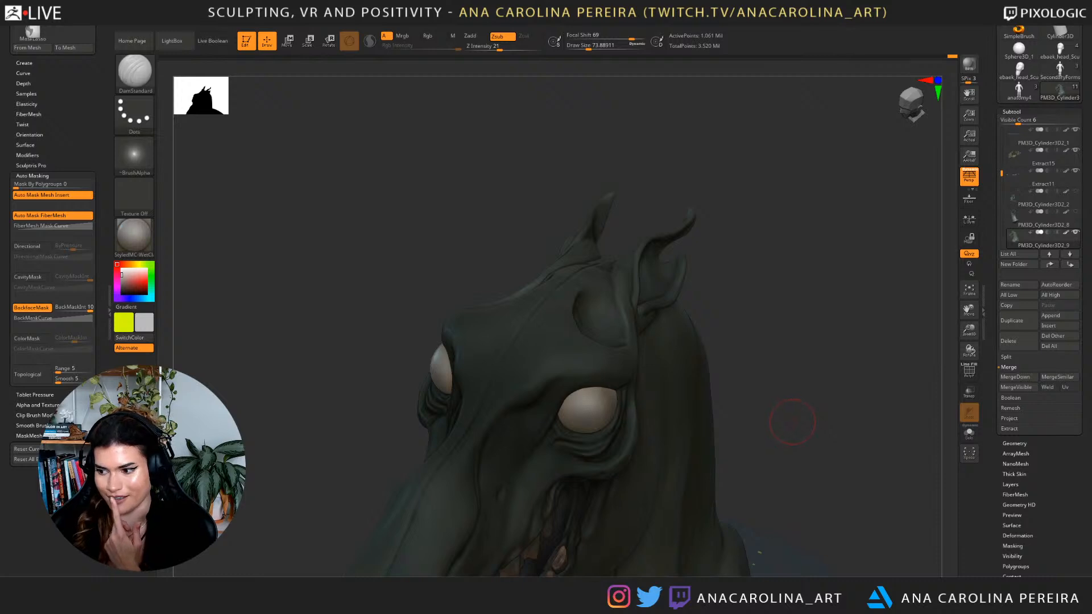
pyautogui.moveTo(787, 421)
pyautogui.mouseDown()
pyautogui.moveTo(791, 433)
pyautogui.moveTo(798, 408)
pyautogui.mouseUp()
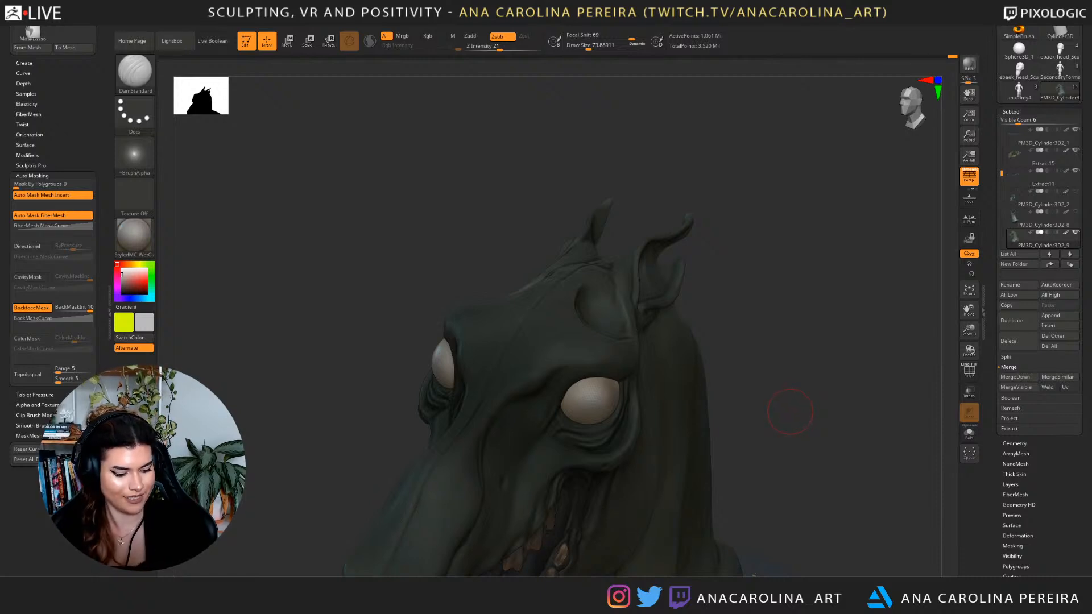
pyautogui.moveTo(797, 382); pyautogui.dragTo(801, 416)
pyautogui.keyDown('alt'); pyautogui.moveTo(794, 358); pyautogui.dragTo(791, 382); pyautogui.keyUp('alt')
# Lower the head mesh two subdivision levels and rework the forehead and temple hollow with ClayBuildup at draw size about 80.
pyautogui.hotkey('shift', 'd')
pyautogui.hotkey('shift', 'd')
pyautogui.press('b')
pyautogui.press('c')
pyautogui.press('b')
pyautogui.press('space')
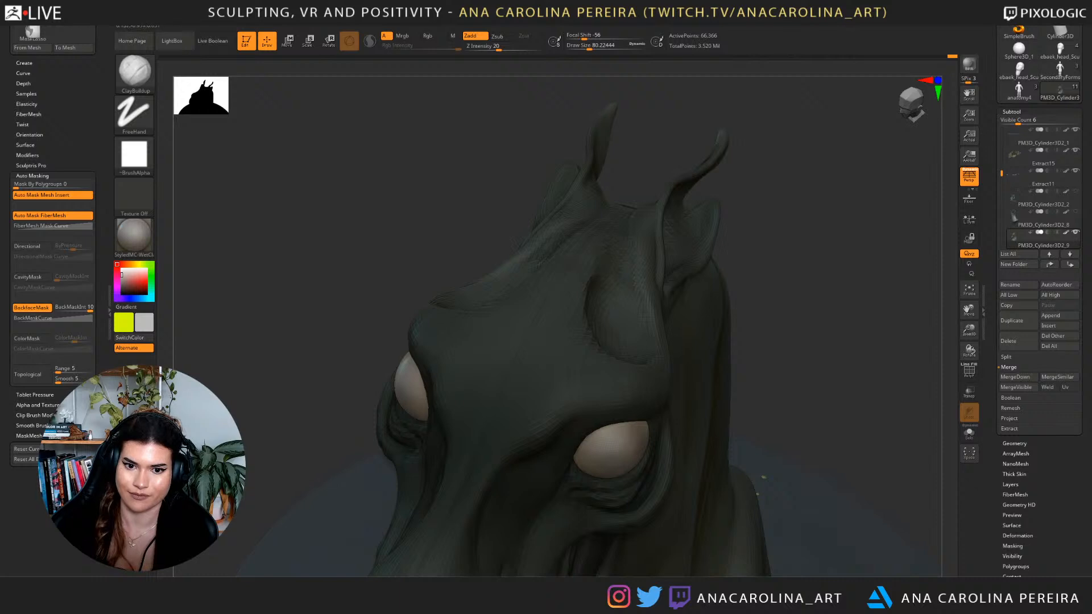
pyautogui.hotkey('ctrl', 'z')
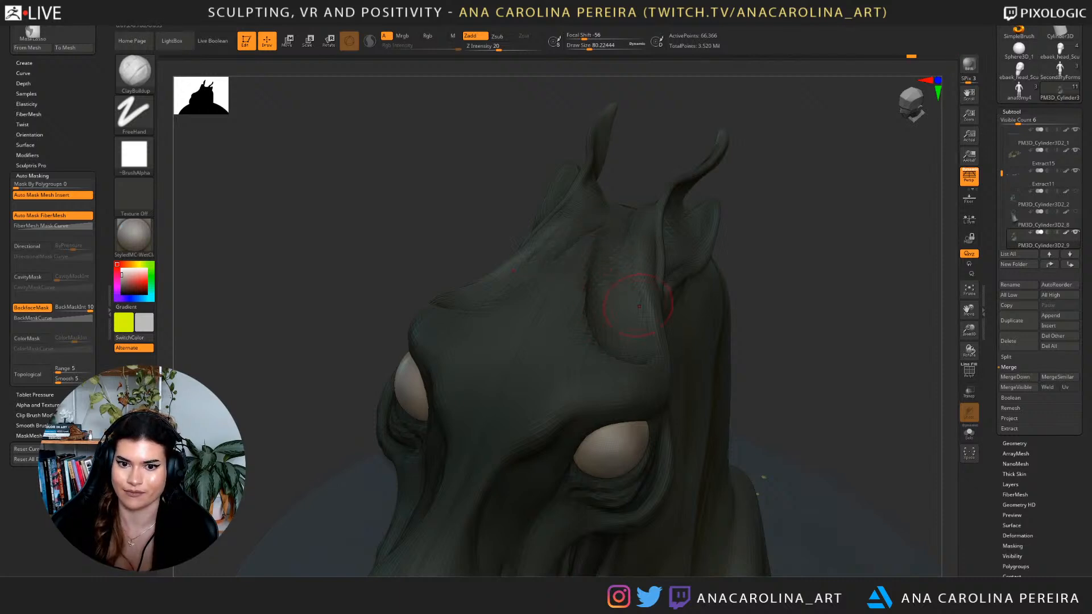
pyautogui.moveTo(637, 194); pyautogui.dragTo(707, 232, button='right')
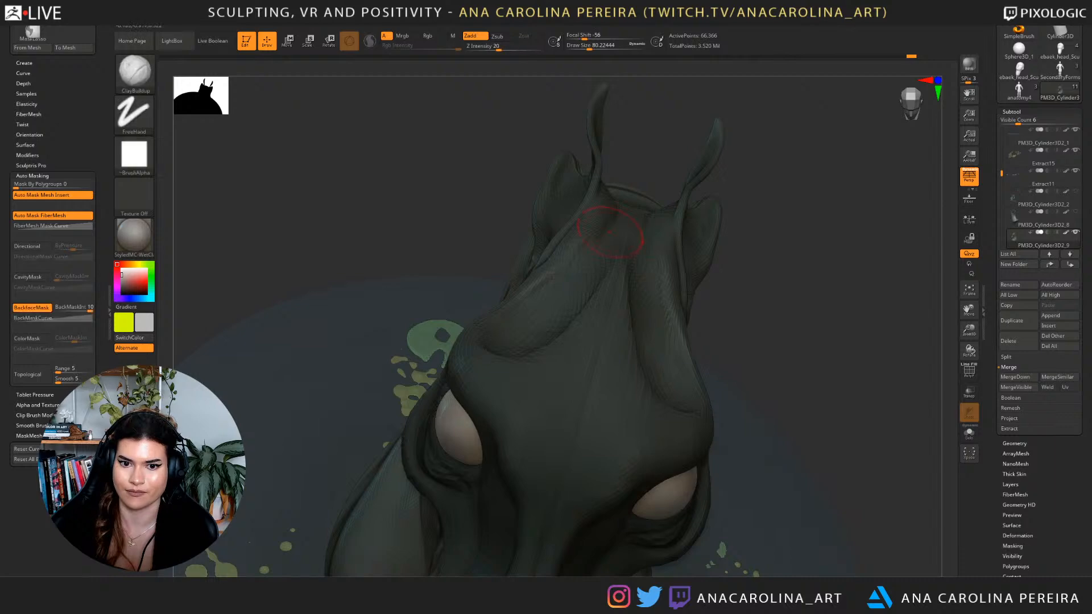
# Adjust the shape of the skull between the temple hollow and the ear with the Move brush at draw size about 80.
pyautogui.moveTo(727, 243); pyautogui.dragTo(730, 189, button='right')
pyautogui.press('b')
pyautogui.press('m')
pyautogui.press('v')
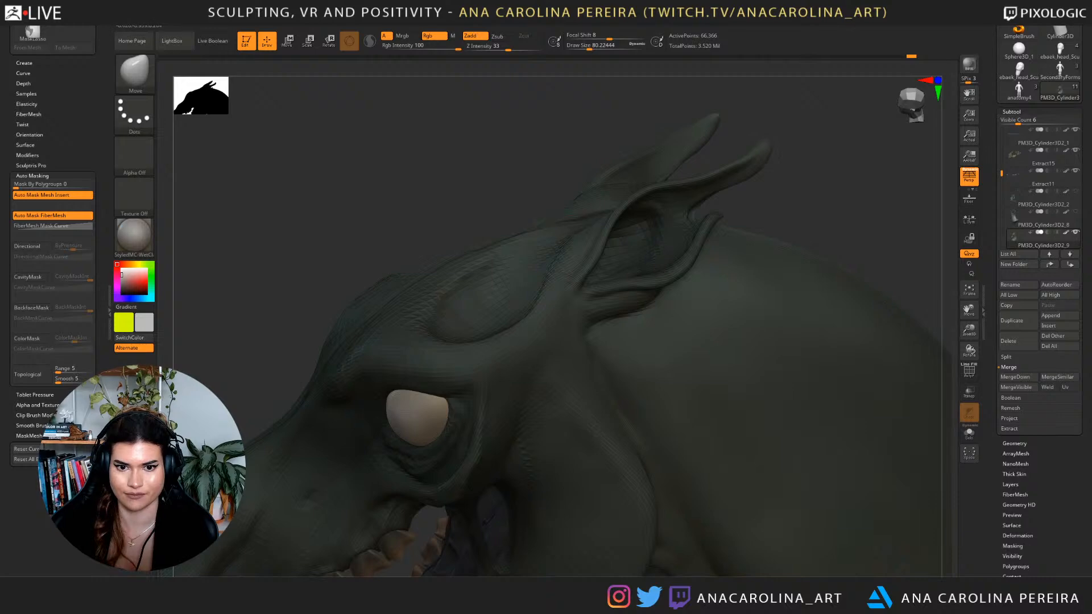
pyautogui.moveTo(611, 254); pyautogui.dragTo(705, 261, button='right')
# Switch to ClayBuildup, raise the head mesh two subdivision levels and check the bust from both sides.
pyautogui.press('b')
pyautogui.press('c')
pyautogui.press('b')
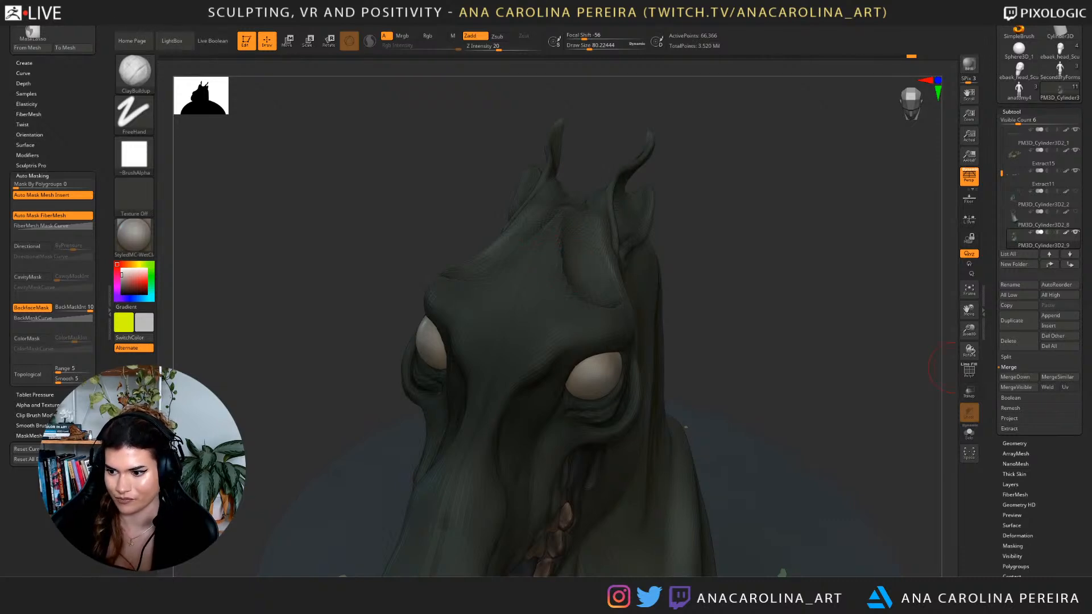
pyautogui.moveTo(955, 368); pyautogui.dragTo(871, 358, button='right')
pyautogui.moveTo(794, 313); pyautogui.dragTo(732, 256, button='right')
pyautogui.press('d')
pyautogui.press('d')
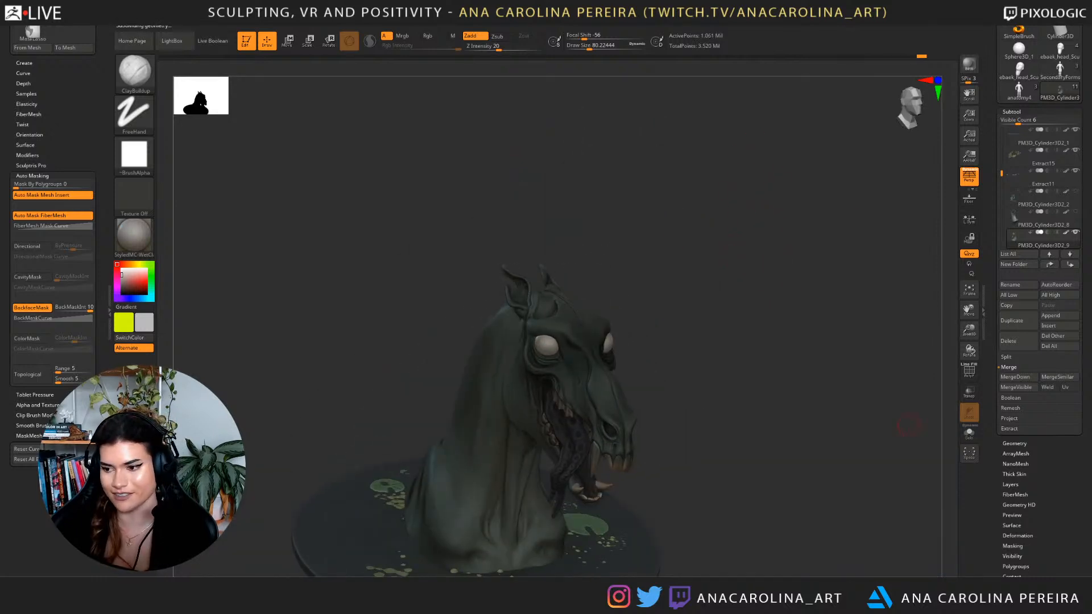
pyautogui.moveTo(909, 426); pyautogui.dragTo(859, 330, button='right')
pyautogui.moveTo(711, 319); pyautogui.dragTo(723, 439, button='right')
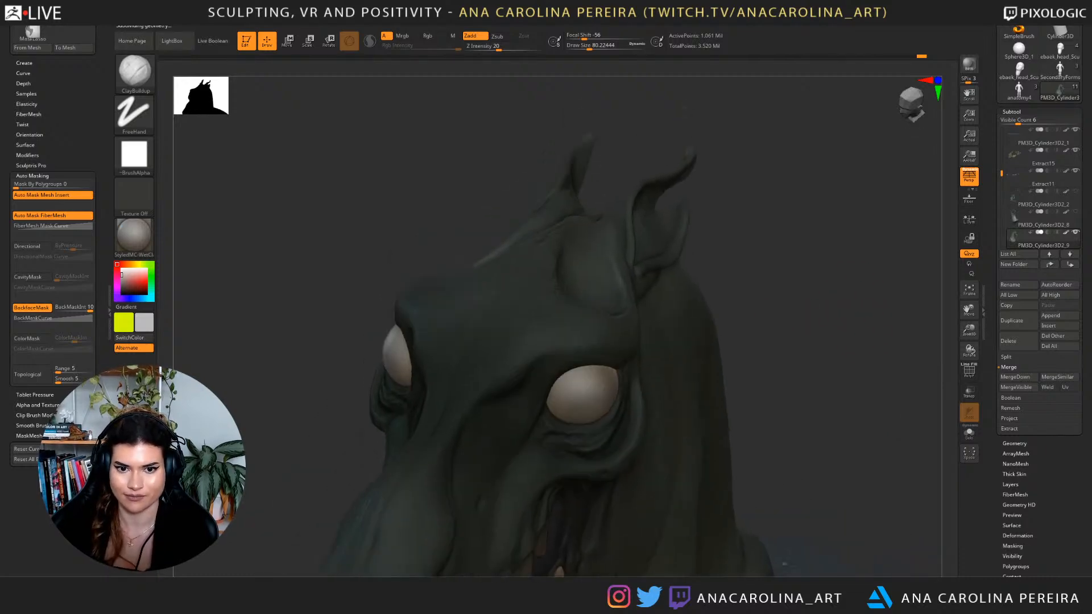
# Define the creases around the temple hollow and up to the ear base with DamStandard at draw size about 80.
pyautogui.press('b')
pyautogui.press('d')
pyautogui.press('s')
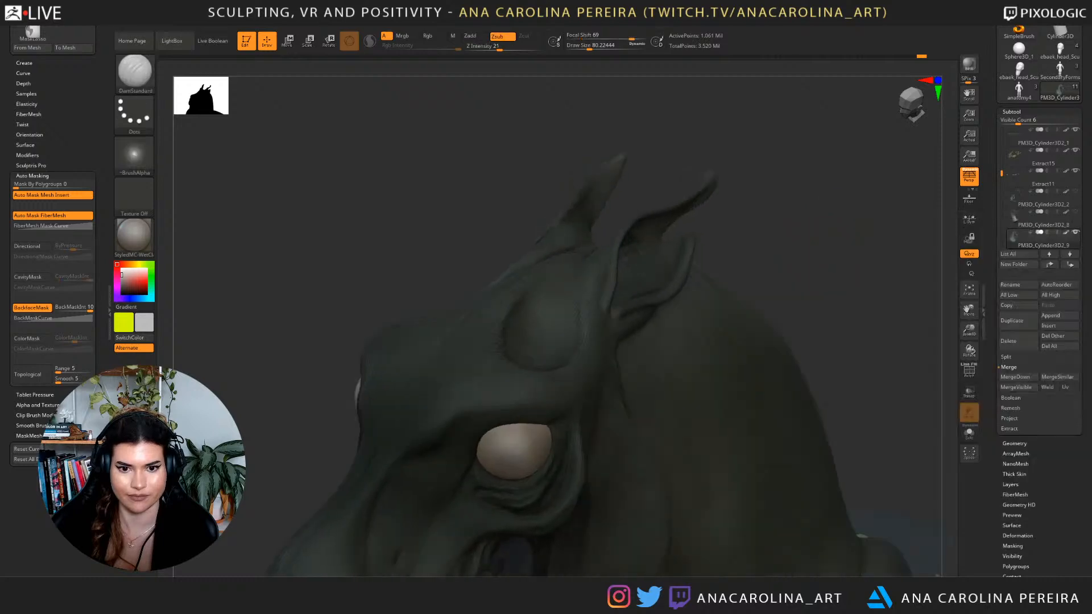
pyautogui.moveTo(583, 288); pyautogui.dragTo(557, 286, button='right')
pyautogui.moveTo(556, 260)
pyautogui.mouseDown(button='right')
pyautogui.moveTo(637, 299)
pyautogui.moveTo(586, 317)
pyautogui.mouseUp(button='right')
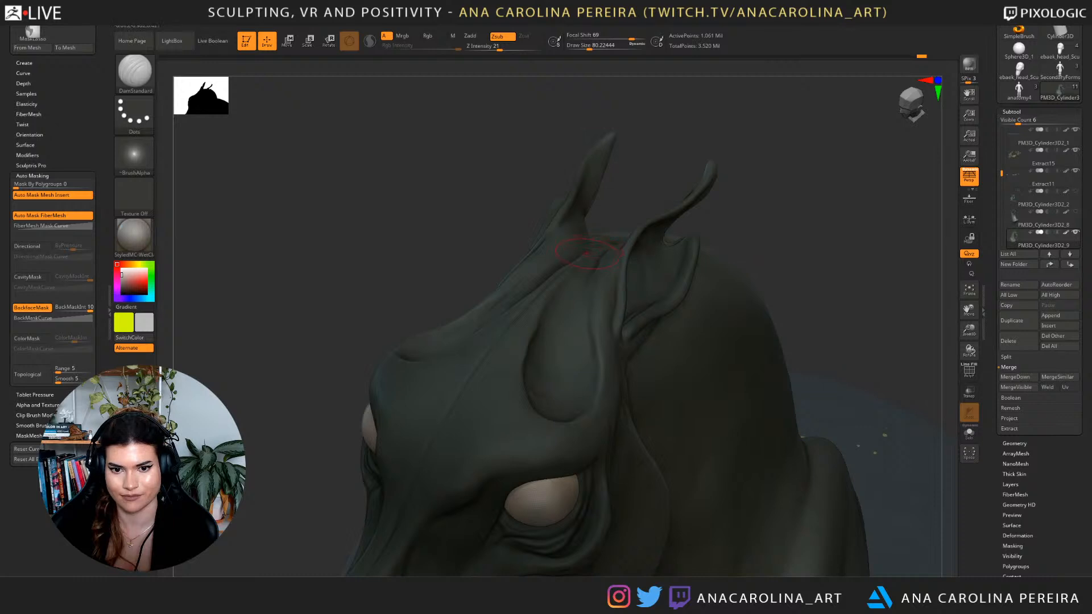
pyautogui.press('shift')
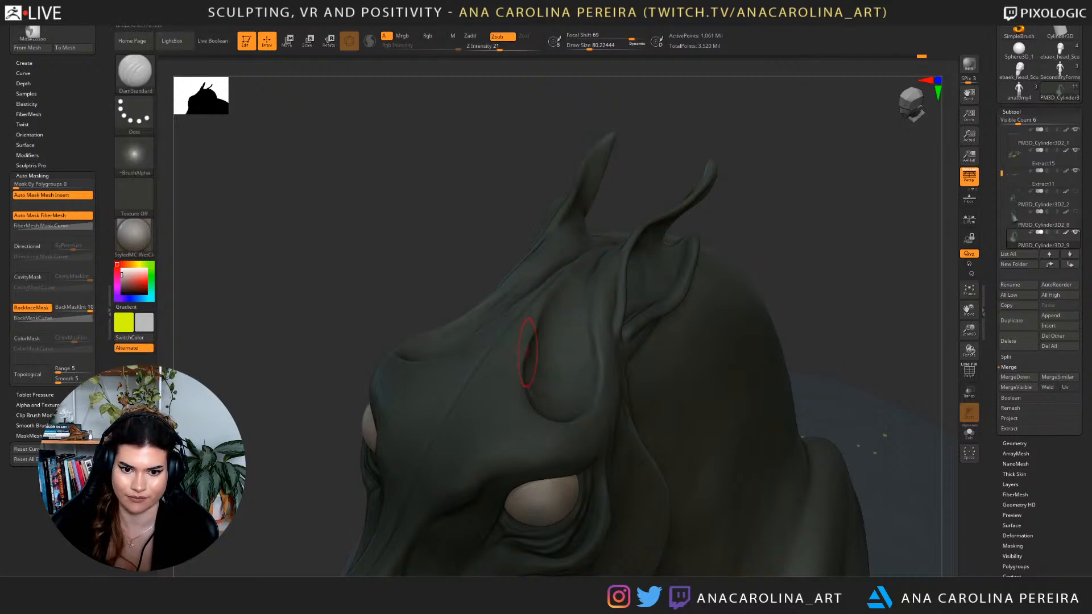
pyautogui.moveTo(528, 352); pyautogui.dragTo(445, 336, button='right')
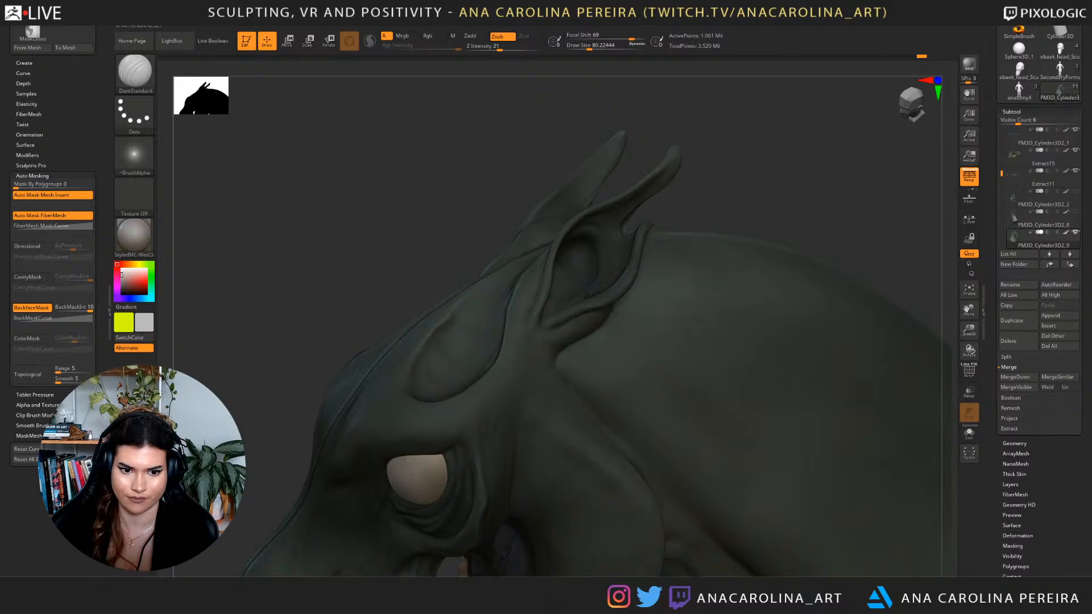
pyautogui.keyDown('ctrl'); pyautogui.moveTo(420, 387); pyautogui.dragTo(703, 302, button='right'); pyautogui.keyUp('ctrl')
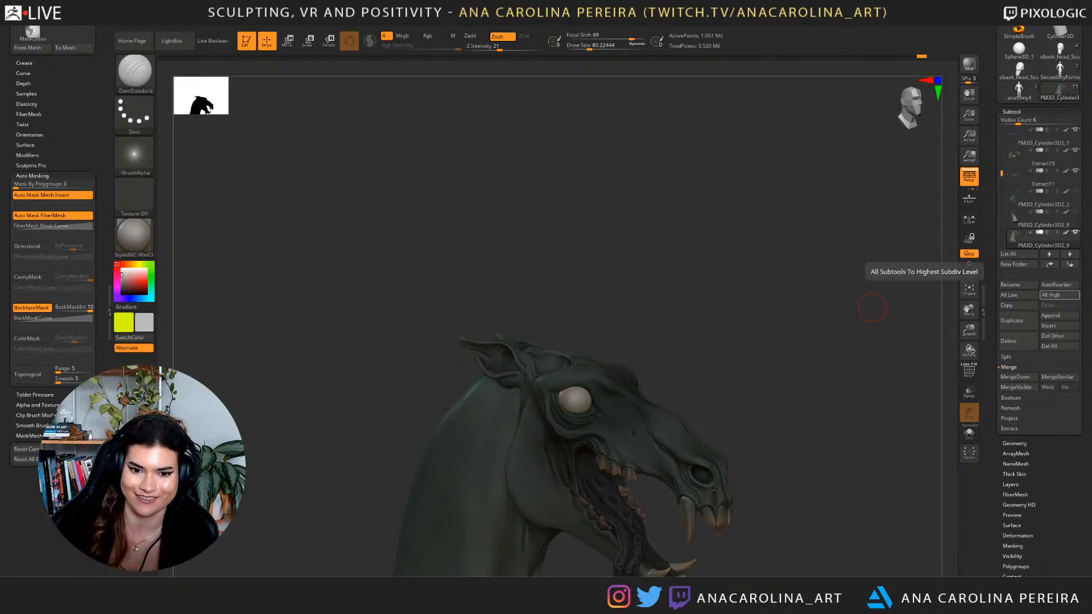
# Refine and smooth the temple hollow with ClayBuildup at draw size about 62, stepping back the last change in the undo history.
pyautogui.moveTo(873, 308); pyautogui.dragTo(825, 228)
pyautogui.moveTo(757, 350)
pyautogui.mouseDown()
pyautogui.moveTo(792, 308)
pyautogui.moveTo(700, 333)
pyautogui.moveTo(836, 284)
pyautogui.moveTo(805, 394)
pyautogui.moveTo(809, 353)
pyautogui.mouseUp()
pyautogui.press('b')
pyautogui.press('c')
pyautogui.press('b')
pyautogui.moveTo(531, 235)
pyautogui.mouseDown()
pyautogui.moveTo(519, 227)
pyautogui.moveTo(537, 237)
pyautogui.mouseUp()
pyautogui.press('space')
pyautogui.moveTo(520, 317); pyautogui.dragTo(506, 318)
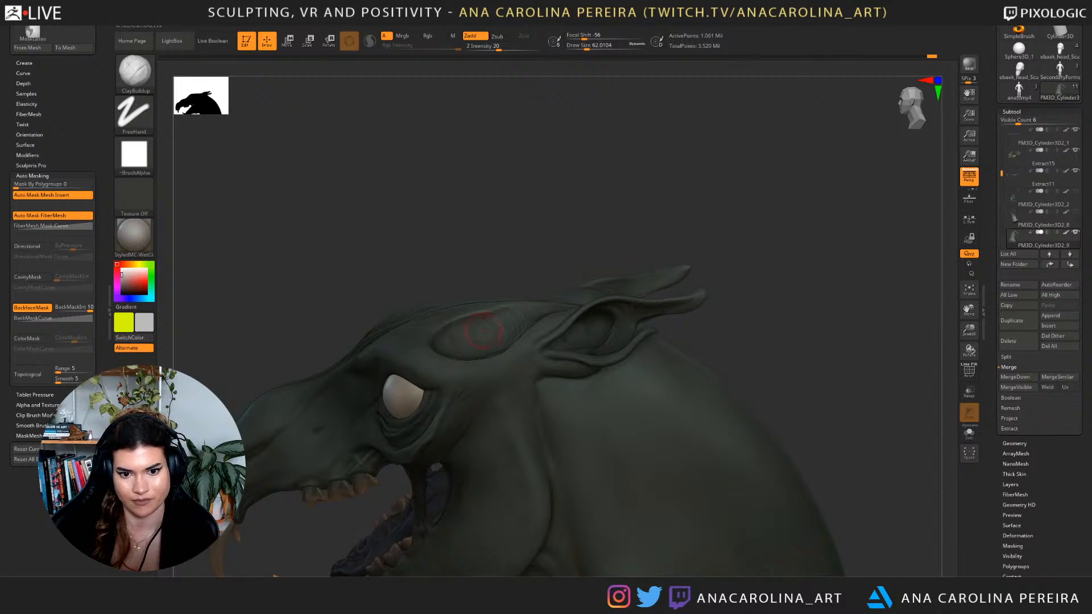
pyautogui.press('shift')
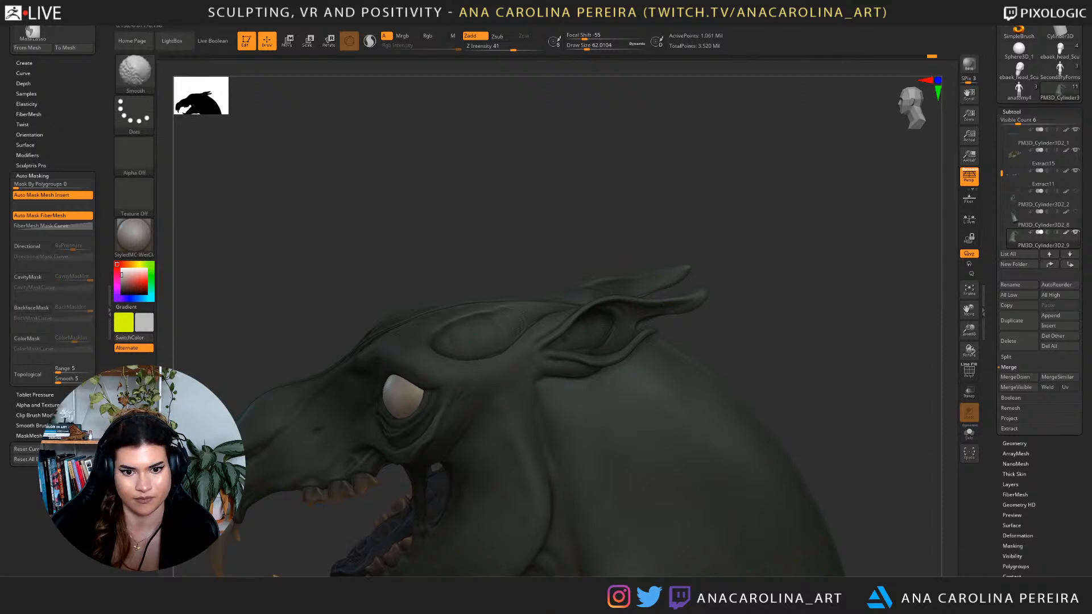
pyautogui.moveTo(520, 243)
pyautogui.mouseDown()
pyautogui.moveTo(564, 224)
pyautogui.moveTo(644, 244)
pyautogui.moveTo(612, 232)
pyautogui.moveTo(392, 241)
pyautogui.moveTo(375, 228)
pyautogui.moveTo(399, 193)
pyautogui.mouseUp()
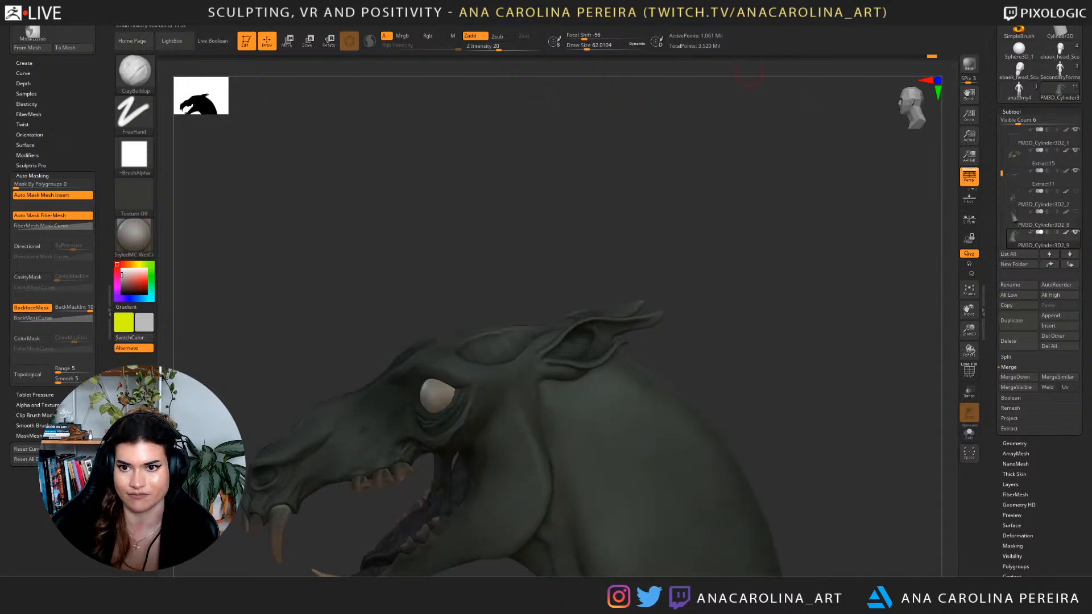
pyautogui.moveTo(932, 57)
pyautogui.mouseDown()
pyautogui.moveTo(912, 56)
pyautogui.moveTo(932, 58)
pyautogui.mouseUp()
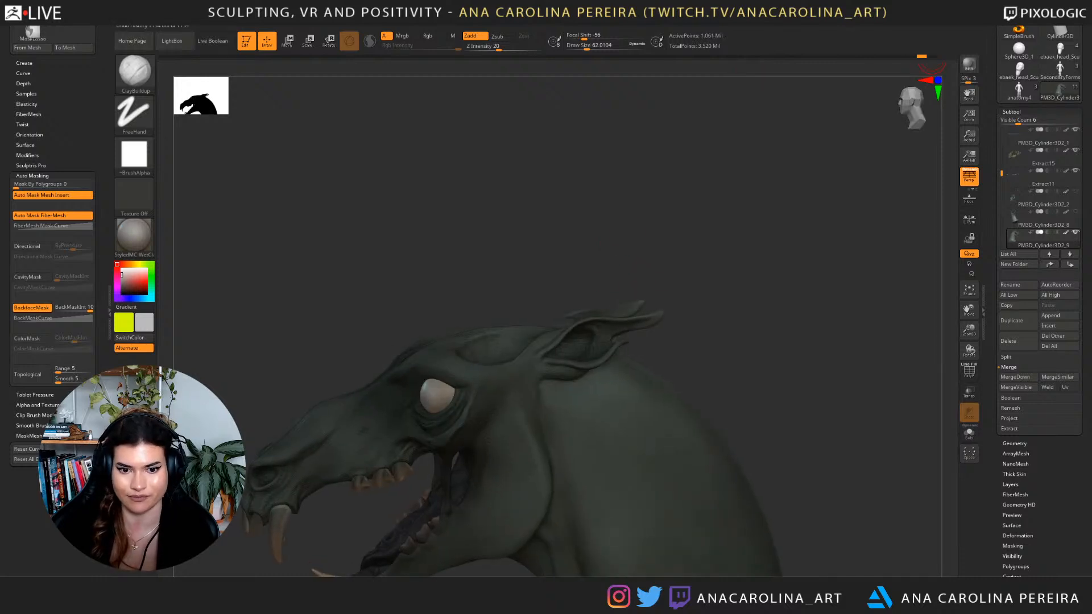
# Sharpen the rim of the temple hollow above the eye with DamStandard at draw size about 62.
pyautogui.moveTo(819, 112)
pyautogui.mouseDown()
pyautogui.moveTo(783, 178)
pyautogui.moveTo(769, 155)
pyautogui.moveTo(536, 239)
pyautogui.mouseUp()
pyautogui.press('b')
pyautogui.press('d')
pyautogui.press('s')
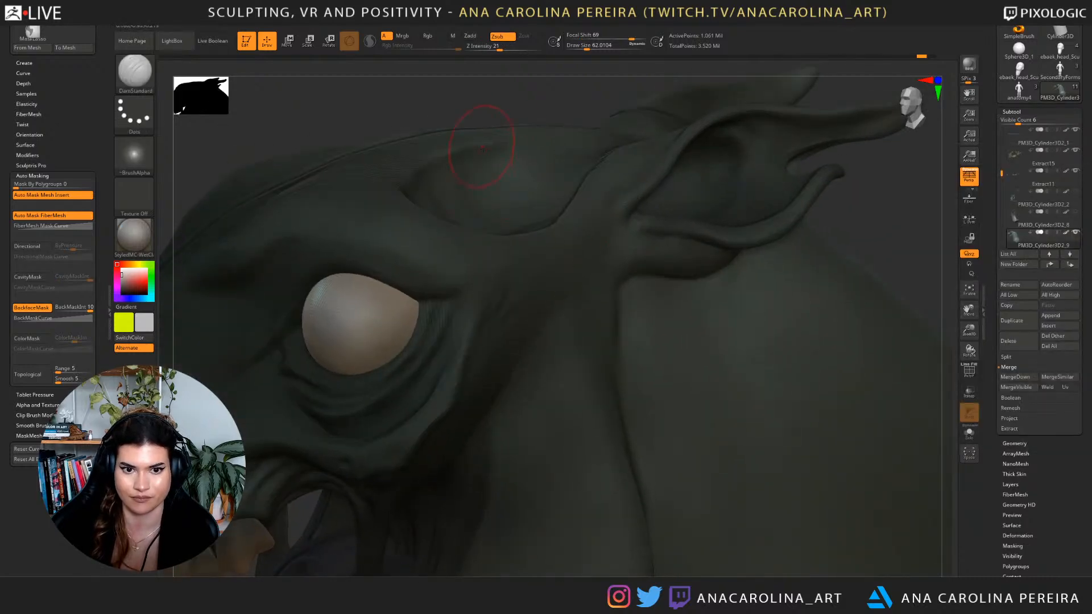
pyautogui.moveTo(534, 124); pyautogui.dragTo(513, 160)
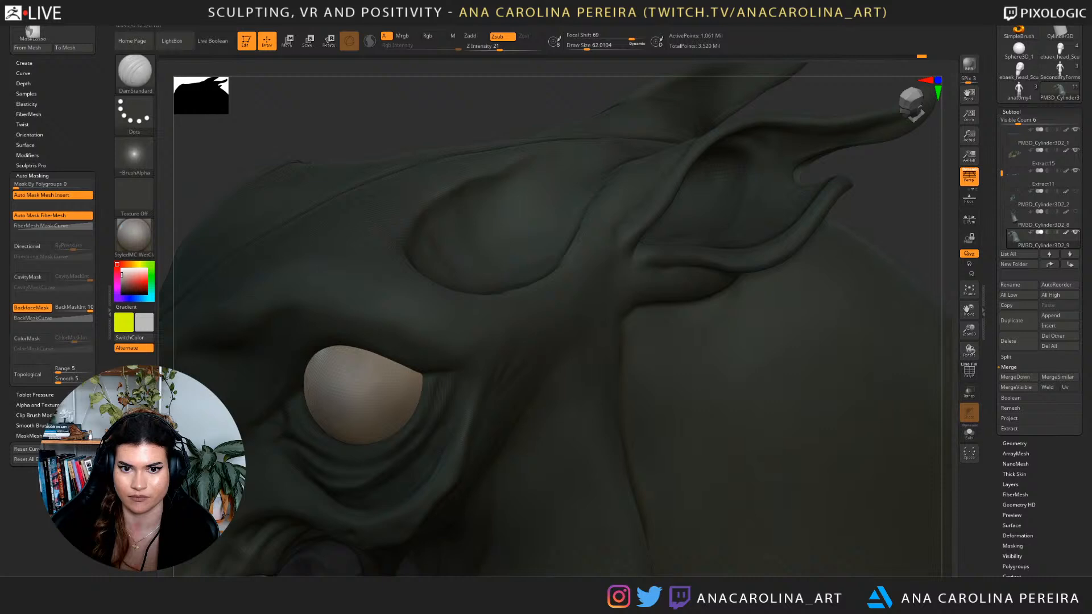
pyautogui.keyDown('alt'); pyautogui.moveTo(635, 127); pyautogui.dragTo(273, 125); pyautogui.keyUp('alt')
pyautogui.keyDown('alt'); pyautogui.moveTo(655, 262); pyautogui.dragTo(597, 278); pyautogui.keyUp('alt')
pyautogui.moveTo(512, 297)
pyautogui.mouseDown()
pyautogui.moveTo(665, 287)
pyautogui.moveTo(699, 307)
pyautogui.moveTo(637, 300)
pyautogui.moveTo(688, 256)
pyautogui.moveTo(697, 230)
pyautogui.moveTo(707, 240)
pyautogui.mouseUp()
pyautogui.moveTo(658, 375); pyautogui.dragTo(696, 303)
pyautogui.moveTo(727, 262)
pyautogui.mouseDown()
pyautogui.moveTo(666, 267)
pyautogui.moveTo(719, 276)
pyautogui.moveTo(741, 304)
pyautogui.mouseUp()
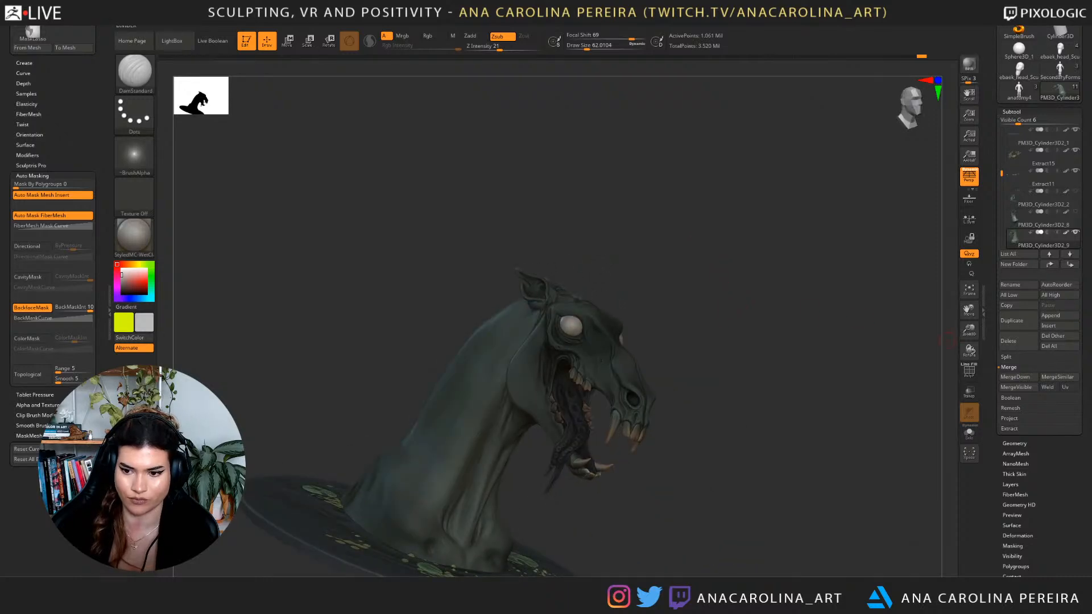
# Show the green hair strands to check them on the bust from several sides, and hide them again.
pyautogui.click(1075, 191)
pyautogui.moveTo(842, 267)
pyautogui.mouseDown()
pyautogui.moveTo(734, 267)
pyautogui.moveTo(777, 313)
pyautogui.moveTo(779, 284)
pyautogui.moveTo(759, 262)
pyautogui.mouseUp()
pyautogui.moveTo(848, 370)
pyautogui.mouseDown()
pyautogui.moveTo(921, 384)
pyautogui.moveTo(853, 407)
pyautogui.moveTo(751, 399)
pyautogui.moveTo(739, 387)
pyautogui.mouseUp()
pyautogui.moveTo(907, 407); pyautogui.dragTo(899, 414)
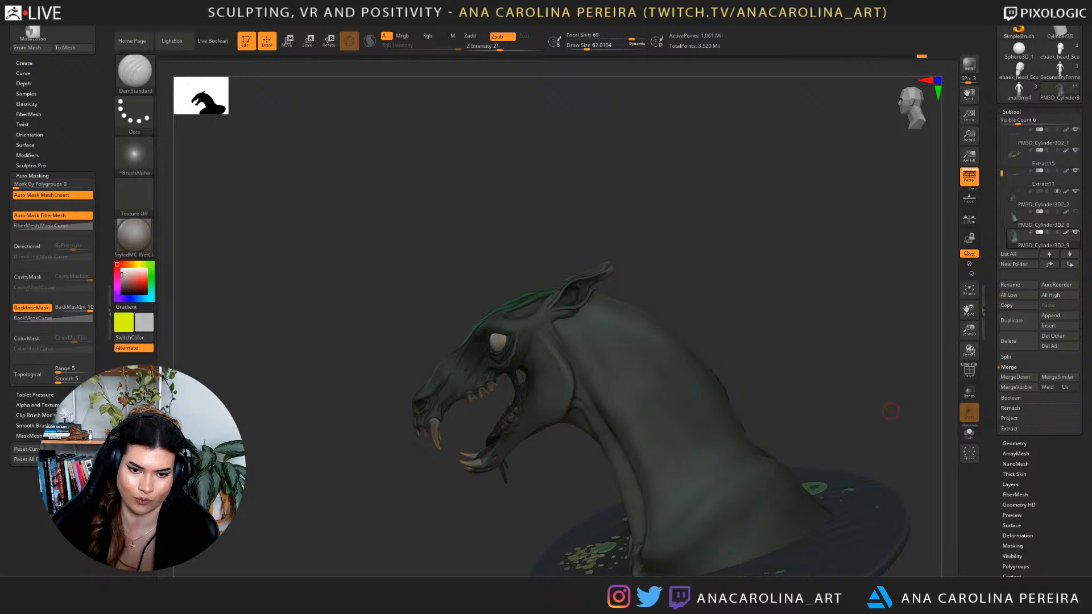
pyautogui.moveTo(891, 413)
pyautogui.mouseDown()
pyautogui.moveTo(930, 364)
pyautogui.moveTo(893, 307)
pyautogui.moveTo(936, 212)
pyautogui.mouseUp()
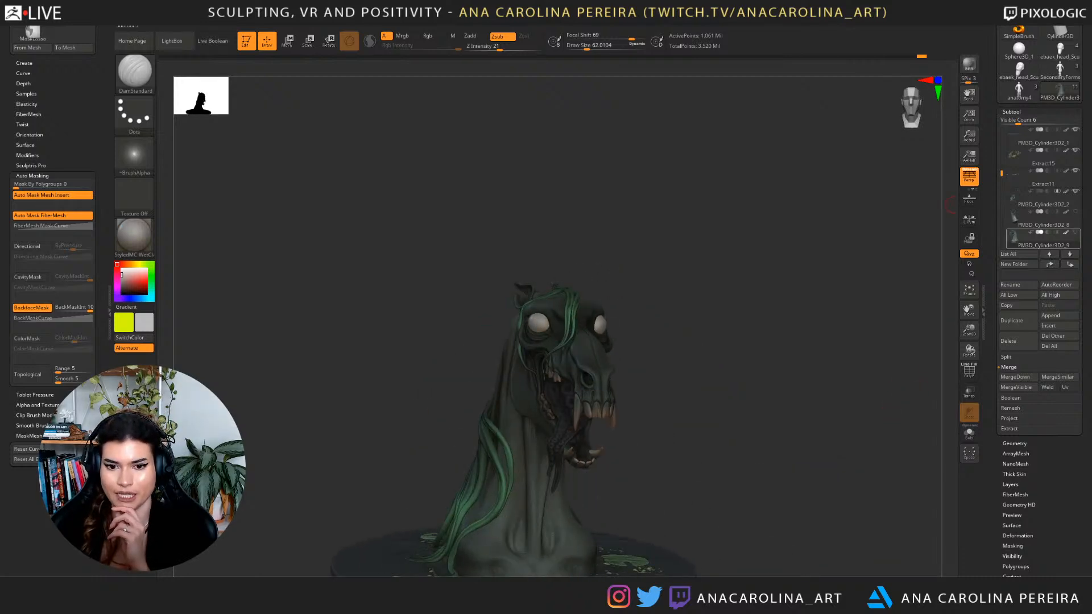
pyautogui.click(1076, 192)
# Examine the head from the side and above to judge the temple, ear base and jaw forms.
pyautogui.moveTo(921, 292); pyautogui.dragTo(785, 298)
pyautogui.keyDown('alt'); pyautogui.moveTo(864, 298); pyautogui.dragTo(870, 409); pyautogui.keyUp('alt')
pyautogui.moveTo(578, 246); pyautogui.dragTo(563, 352)
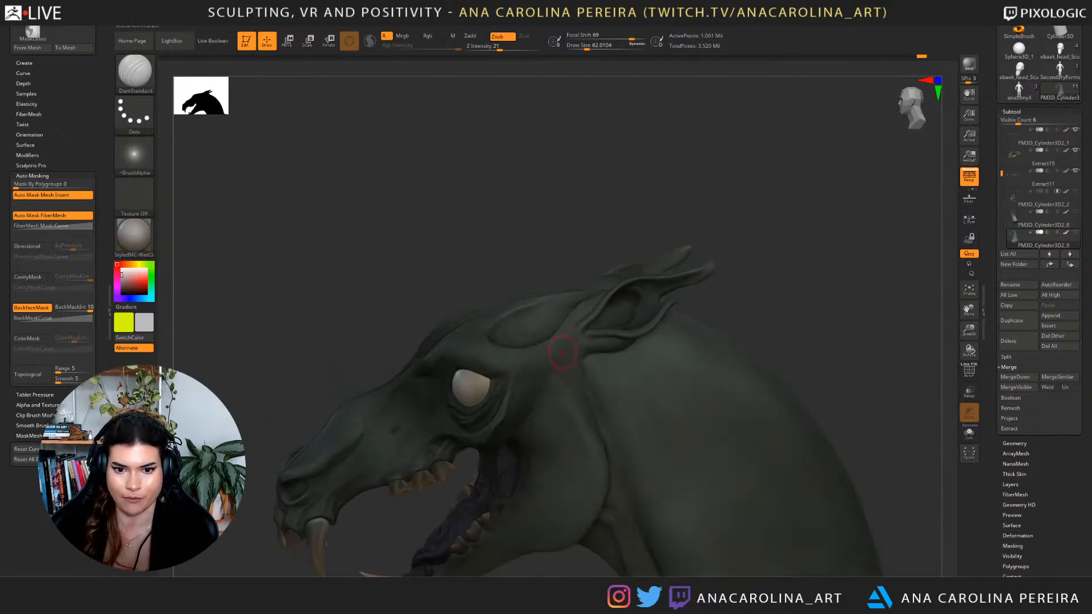
pyautogui.moveTo(734, 219)
pyautogui.mouseDown()
pyautogui.moveTo(799, 279)
pyautogui.moveTo(792, 227)
pyautogui.mouseUp()
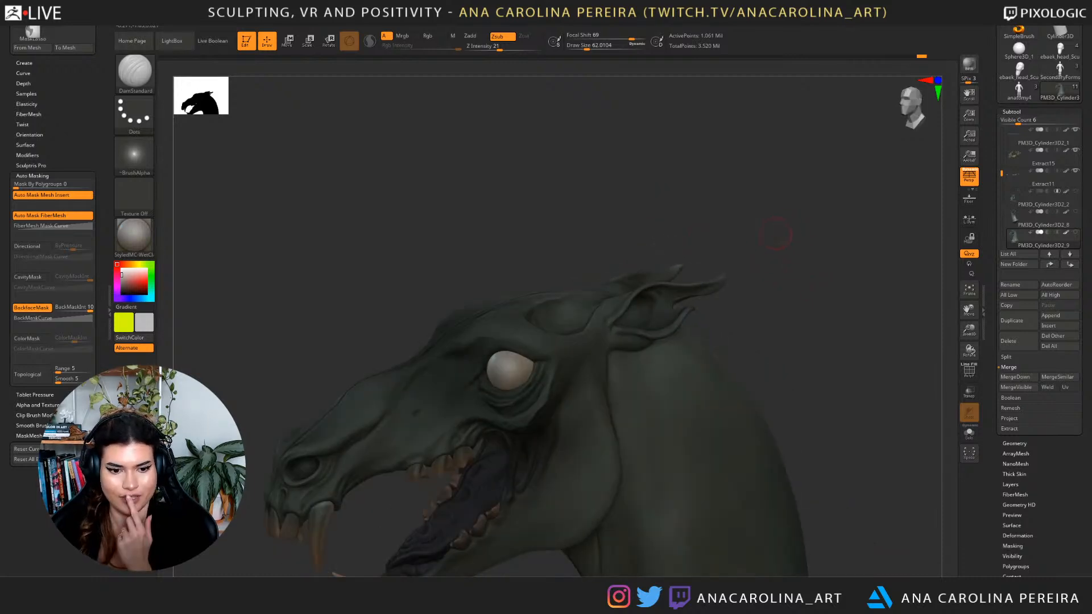
pyautogui.moveTo(777, 264); pyautogui.dragTo(780, 260)
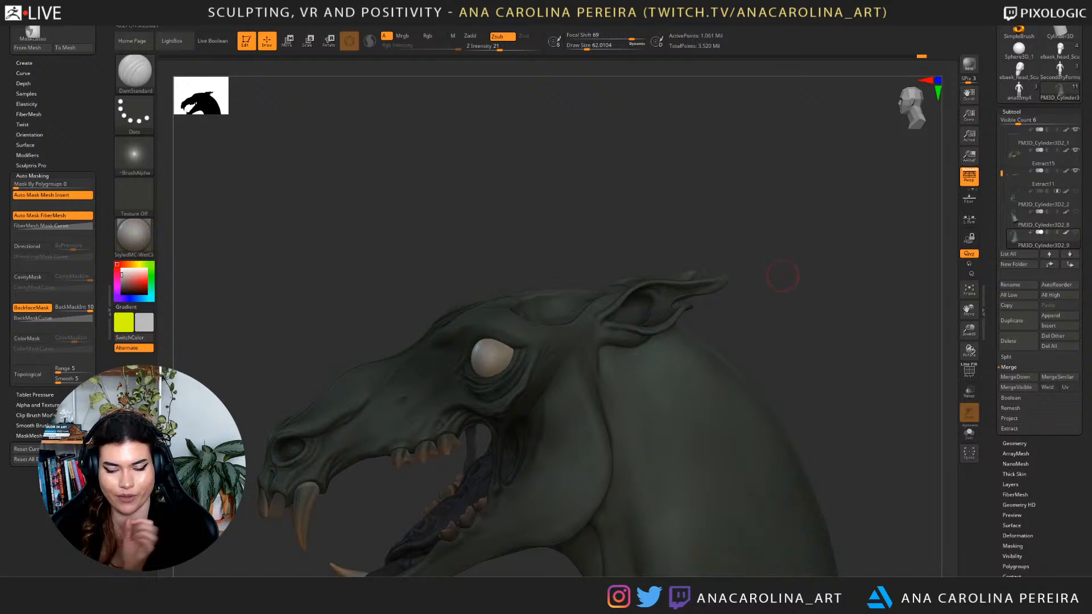
pyautogui.moveTo(775, 270); pyautogui.dragTo(698, 278)
pyautogui.moveTo(664, 328)
pyautogui.mouseDown()
pyautogui.moveTo(765, 336)
pyautogui.moveTo(770, 251)
pyautogui.mouseUp()
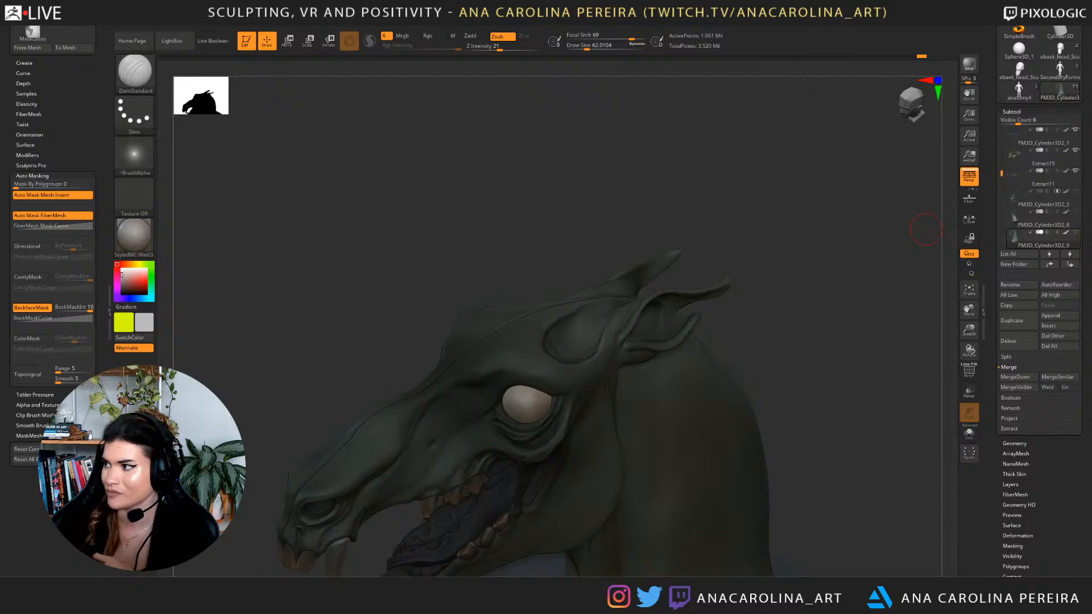
pyautogui.moveTo(814, 370); pyautogui.dragTo(786, 362)
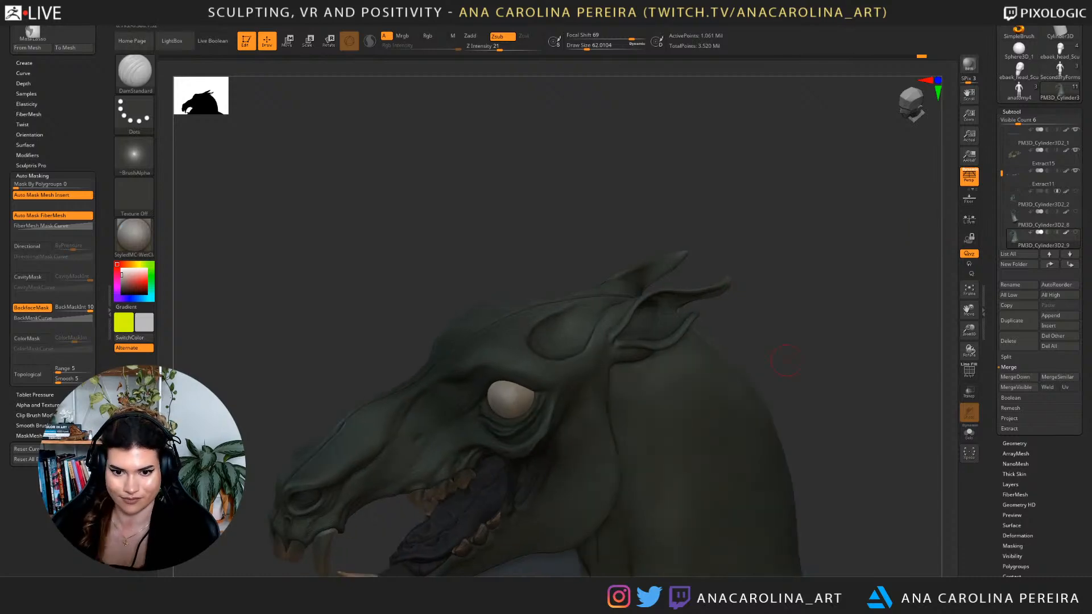
# Prepare ClayBuildup at draw size about 83 and examine the ear bases, temple hollows and neck from the side, above and behind.
pyautogui.moveTo(762, 316)
pyautogui.mouseDown()
pyautogui.moveTo(819, 336)
pyautogui.moveTo(760, 322)
pyautogui.mouseUp()
pyautogui.press('b')
pyautogui.press('c')
pyautogui.press('b')
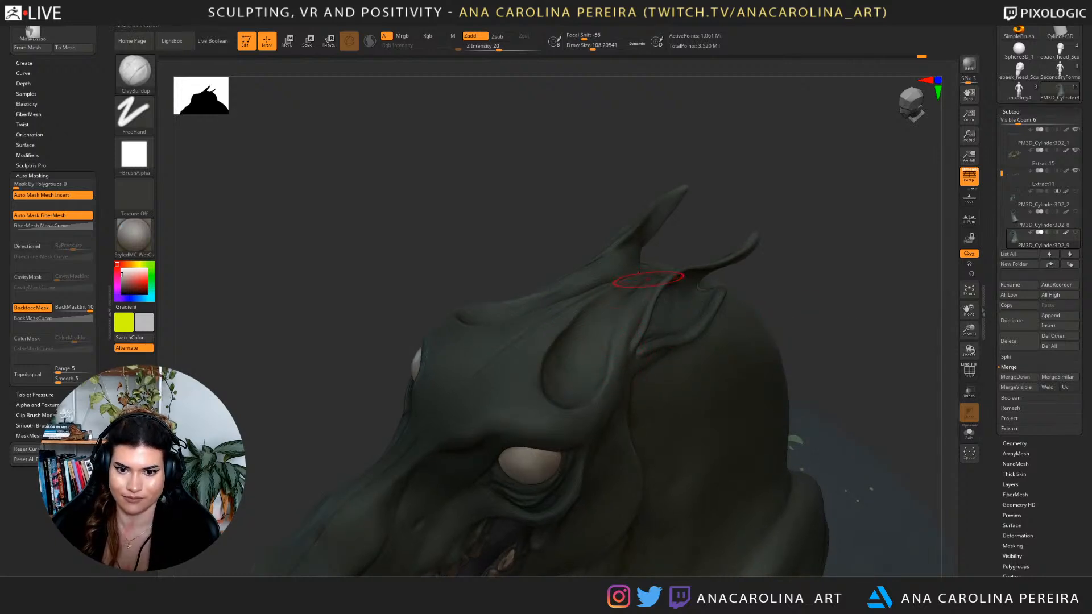
pyautogui.press('shift')
pyautogui.moveTo(626, 302)
pyautogui.mouseDown(button='right')
pyautogui.moveTo(693, 349)
pyautogui.moveTo(698, 393)
pyautogui.mouseUp(button='right')
pyautogui.press('shift')
pyautogui.moveTo(739, 305); pyautogui.dragTo(711, 250, button='right')
pyautogui.moveTo(719, 393)
pyautogui.keyDown('ctrl'); pyautogui.mouseDown(button='right')
pyautogui.moveTo(721, 327)
pyautogui.moveTo(773, 310)
pyautogui.moveTo(761, 285)
pyautogui.moveTo(740, 282)
pyautogui.moveTo(739, 330)
pyautogui.mouseUp(button='right'); pyautogui.keyUp('ctrl')
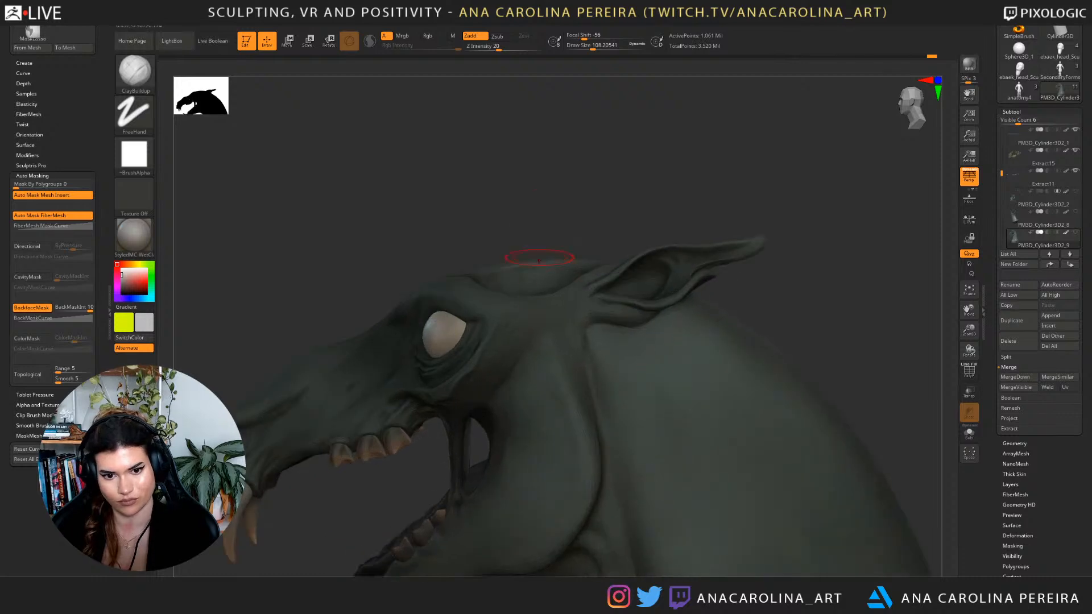
pyautogui.moveTo(555, 276); pyautogui.dragTo(517, 267, button='right')
pyautogui.press('space')
pyautogui.moveTo(493, 271); pyautogui.dragTo(495, 292)
pyautogui.press('space')
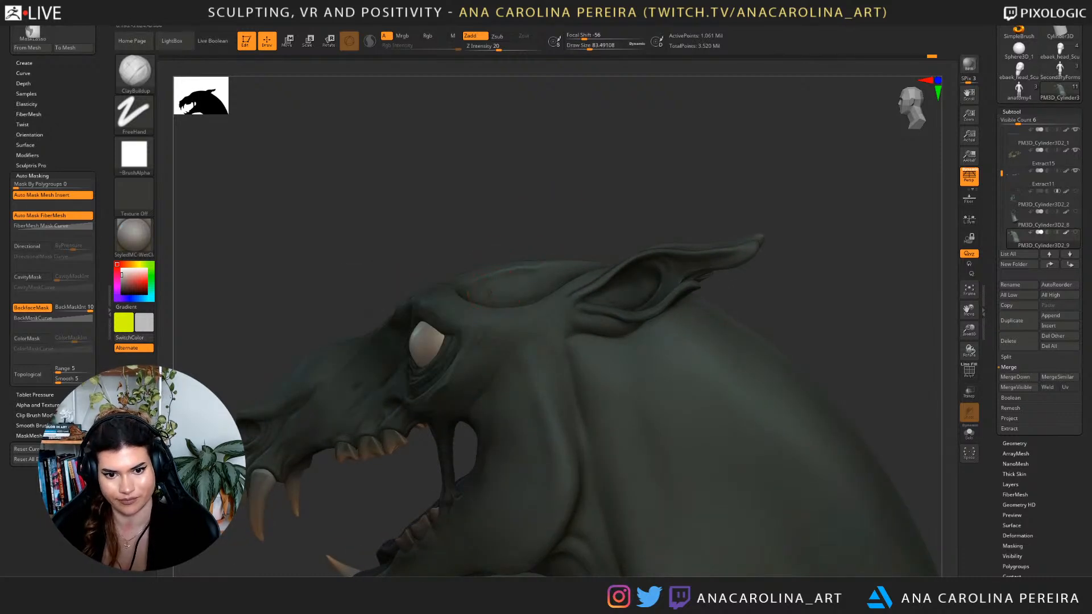
pyautogui.press('shift')
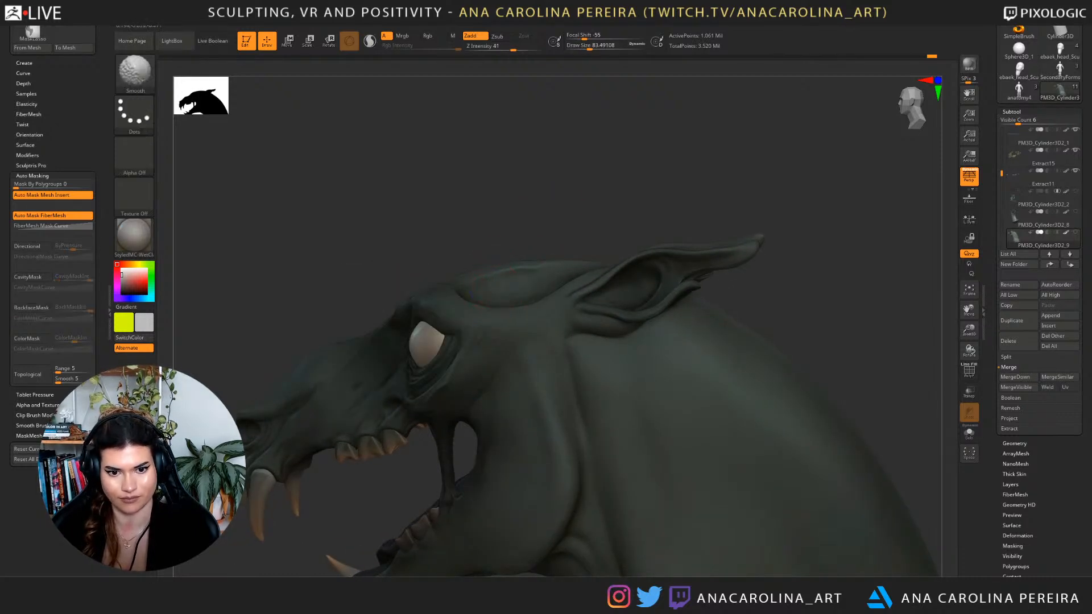
pyautogui.moveTo(492, 289); pyautogui.dragTo(473, 303, button='right')
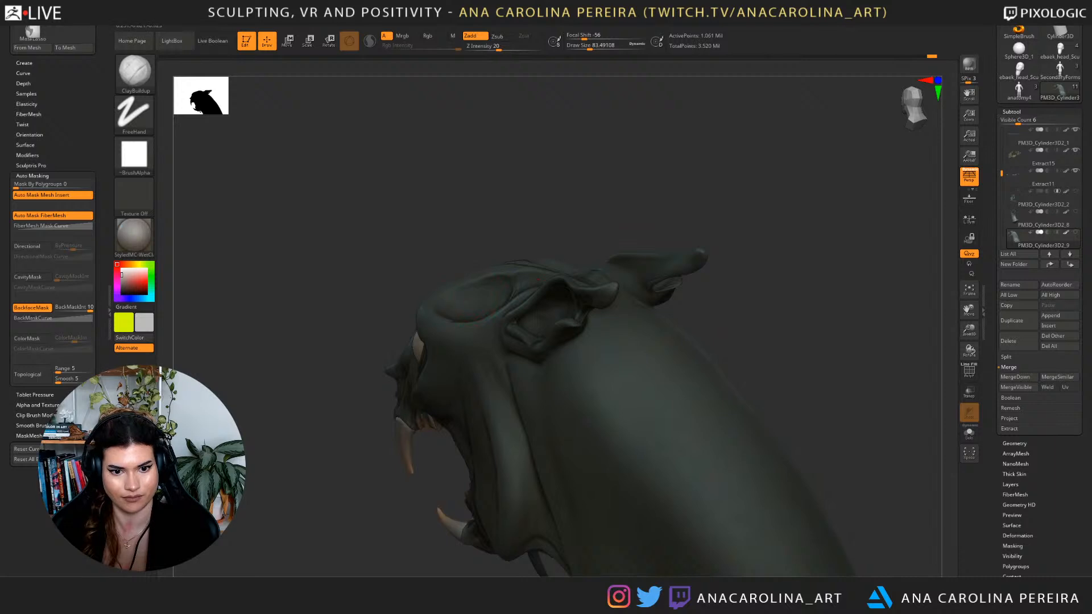
pyautogui.moveTo(463, 244); pyautogui.dragTo(492, 228, button='right')
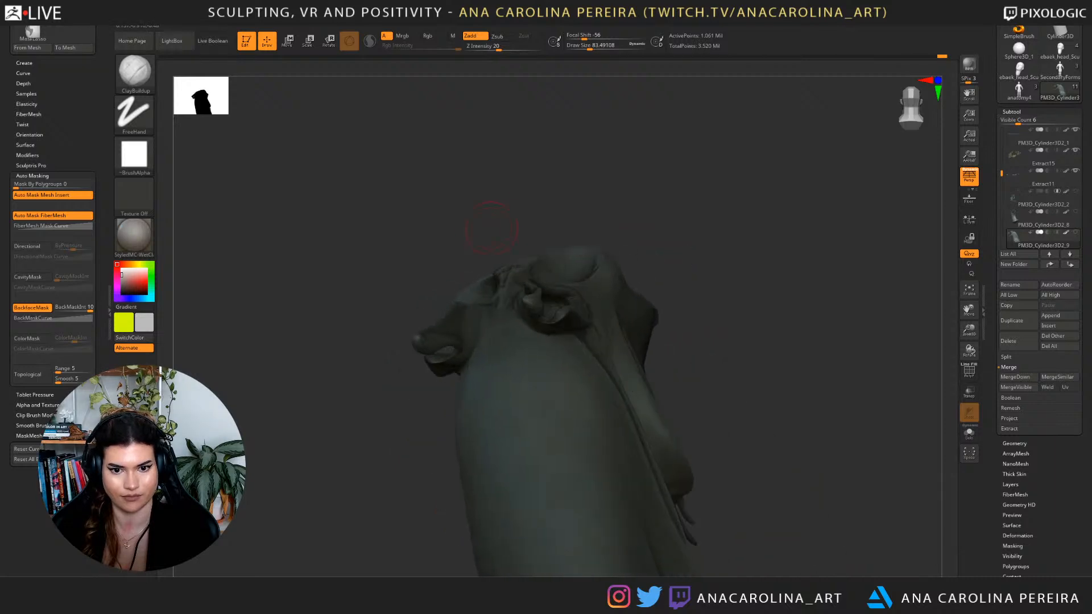
pyautogui.moveTo(604, 202)
pyautogui.mouseDown(button='right')
pyautogui.moveTo(566, 195)
pyautogui.moveTo(558, 210)
pyautogui.moveTo(565, 203)
pyautogui.mouseUp(button='right')
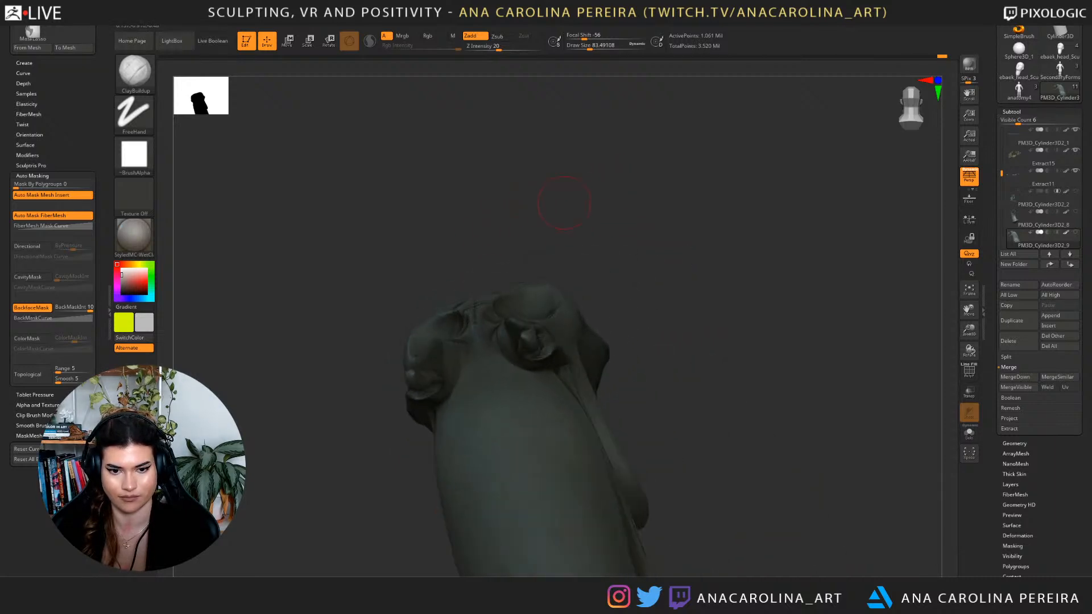
# Choose the Move brush and examine the whole bust from the side, three-quarter view and a distance.
pyautogui.press('b')
pyautogui.press('m')
pyautogui.press('v')
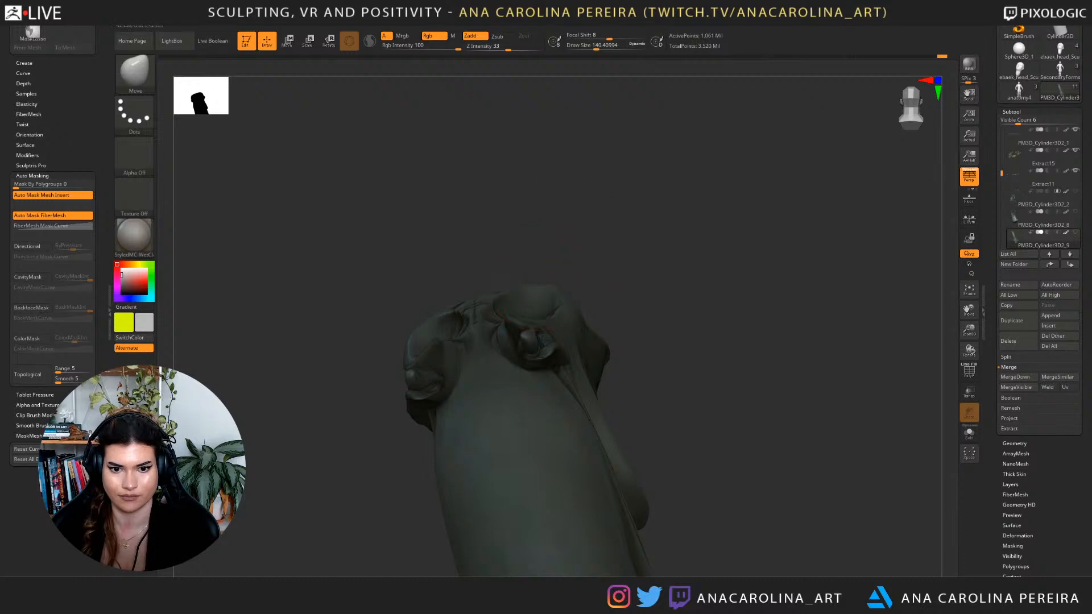
pyautogui.moveTo(571, 282)
pyautogui.mouseDown(button='right')
pyautogui.moveTo(585, 183)
pyautogui.moveTo(677, 225)
pyautogui.moveTo(645, 239)
pyautogui.moveTo(663, 256)
pyautogui.moveTo(645, 252)
pyautogui.moveTo(663, 258)
pyautogui.moveTo(669, 238)
pyautogui.moveTo(693, 249)
pyautogui.mouseUp(button='right')
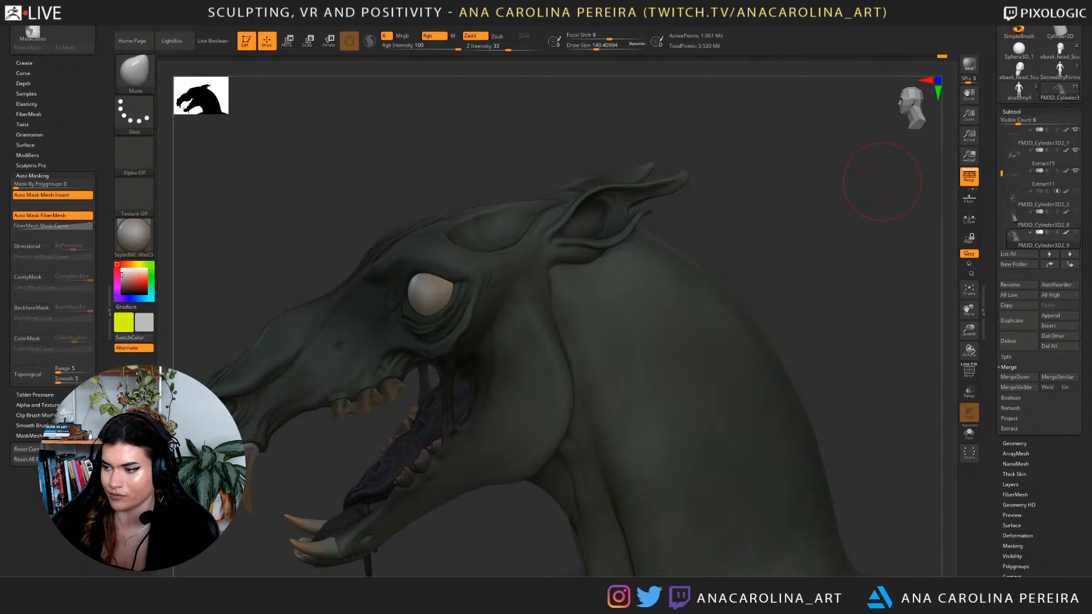
pyautogui.moveTo(883, 182); pyautogui.dragTo(909, 267)
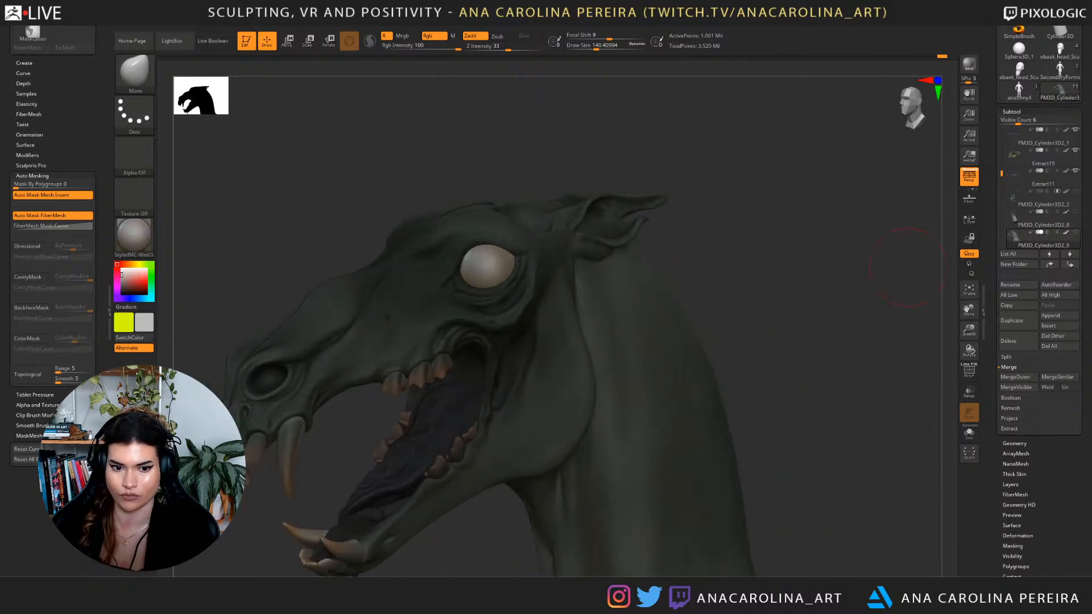
pyautogui.moveTo(779, 319); pyautogui.dragTo(754, 380)
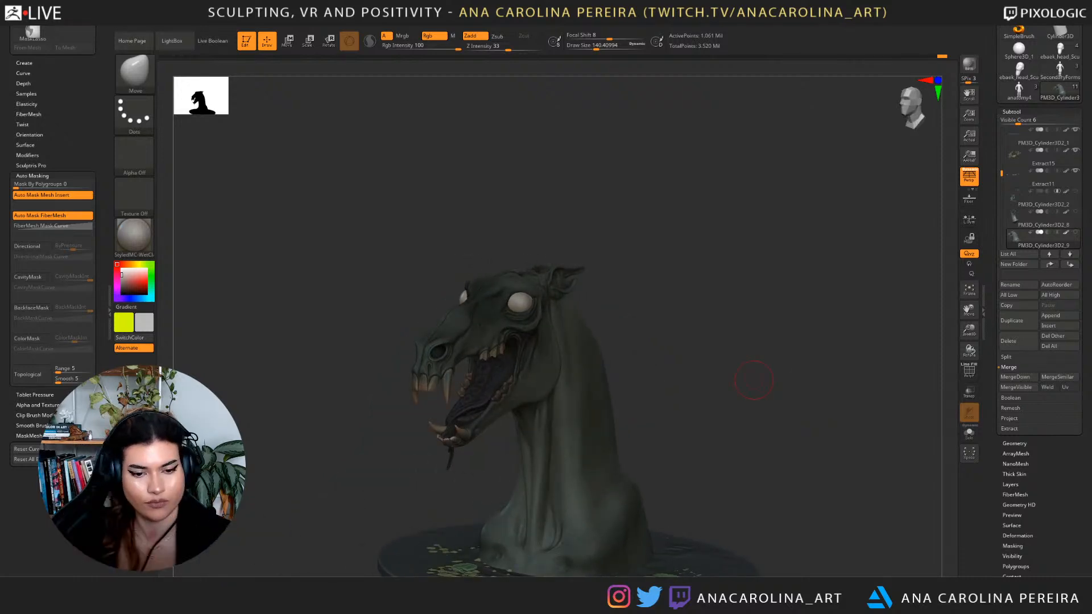
pyautogui.moveTo(819, 293); pyautogui.dragTo(922, 299)
pyautogui.keyDown('alt'); pyautogui.moveTo(762, 308); pyautogui.dragTo(764, 380); pyautogui.keyUp('alt')
# Turn off perspective, enlarge the brush to draw size about 286 and adjust the sampled dark colour to a muted blue.
pyautogui.press('v')
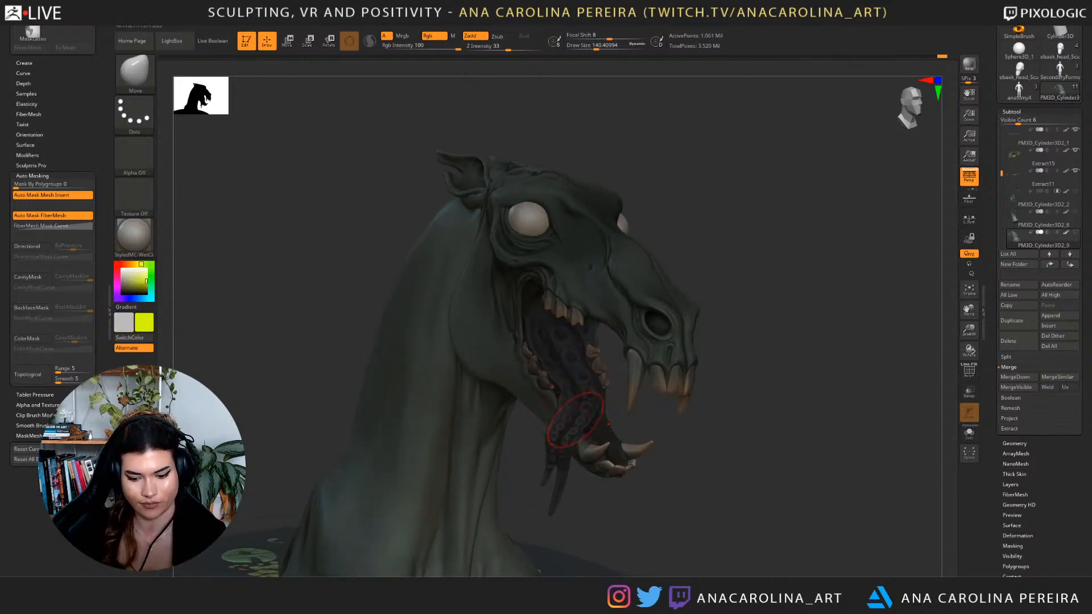
pyautogui.press('p')
pyautogui.press('space')
pyautogui.moveTo(581, 378); pyautogui.dragTo(587, 378)
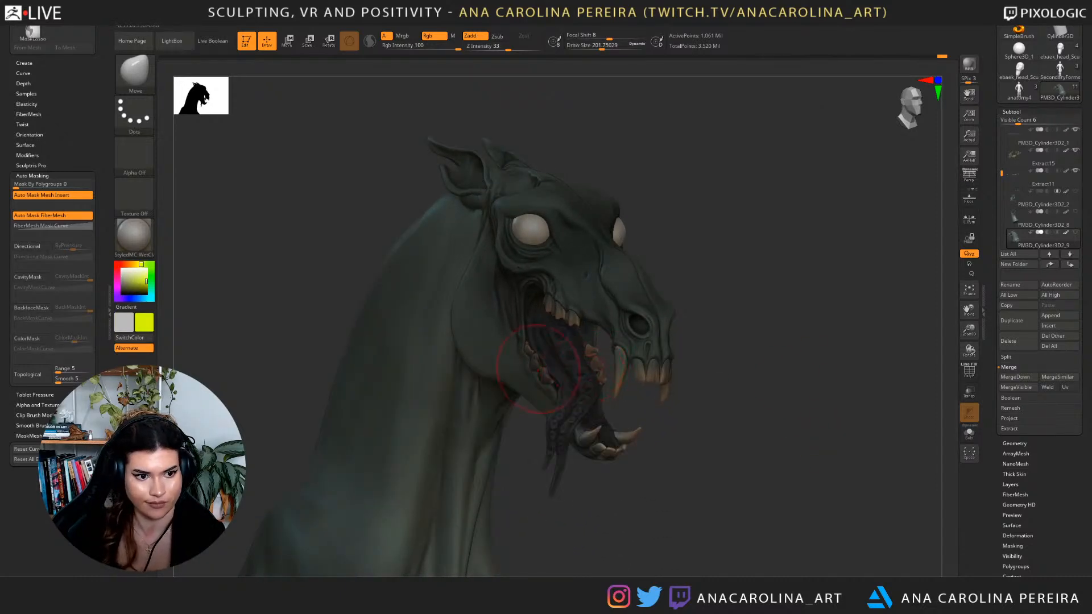
pyautogui.press('c')
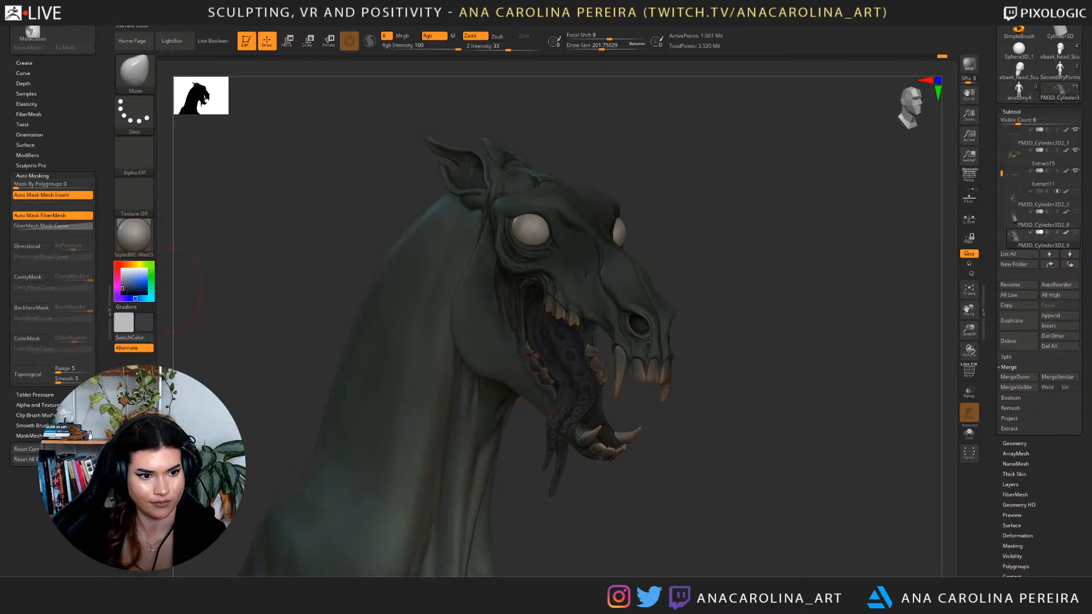
pyautogui.click(124, 285)
pyautogui.press('ctrl')
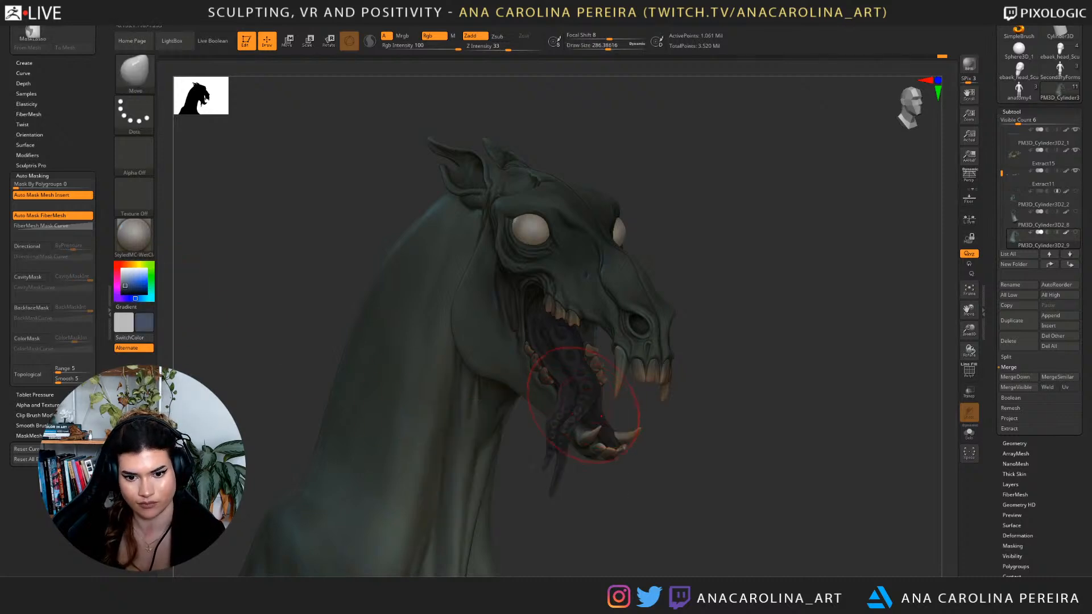
# Make the tentacle tongue the active subtool and show the body subtool PM3D_Cylinder3D2_9 again.
pyautogui.keyDown('alt'); pyautogui.click(578, 392); pyautogui.keyUp('alt')
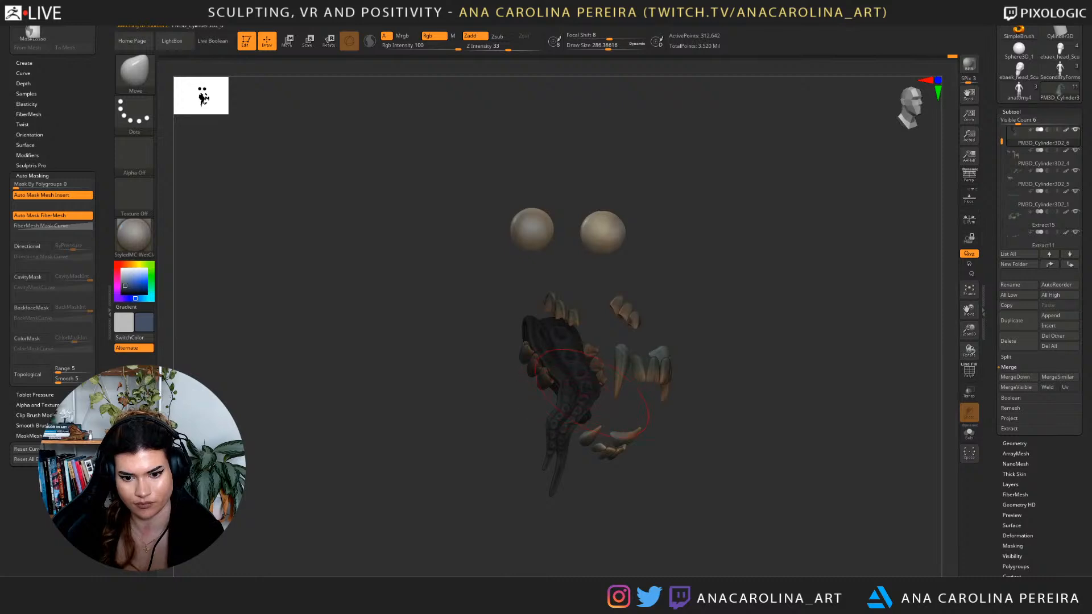
pyautogui.moveTo(1002, 141); pyautogui.dragTo(1002, 182)
pyautogui.click(1075, 191)
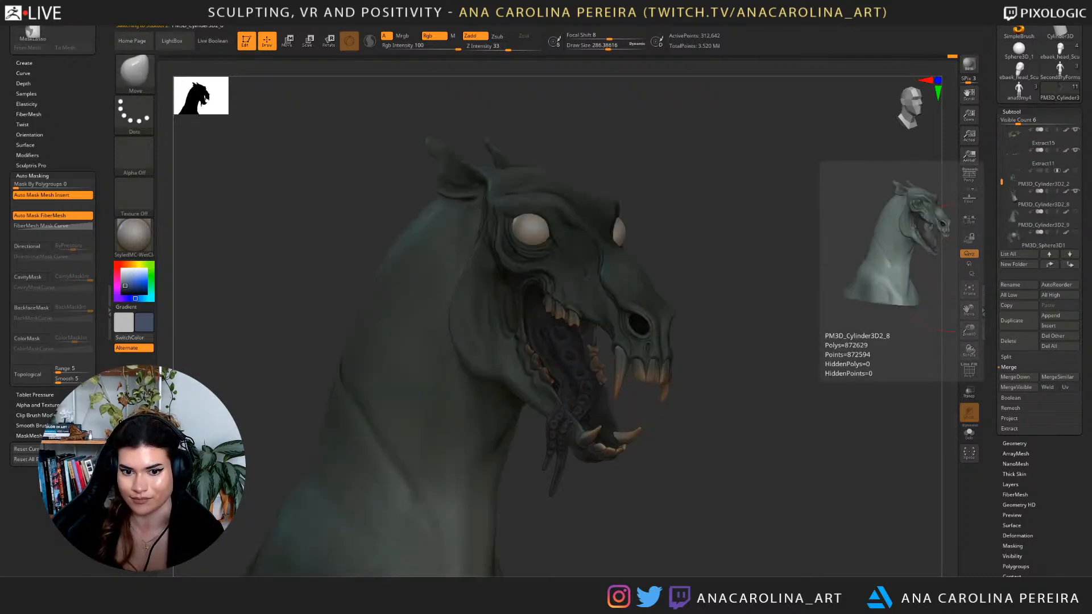
pyautogui.click(1075, 191)
pyautogui.click(1075, 211)
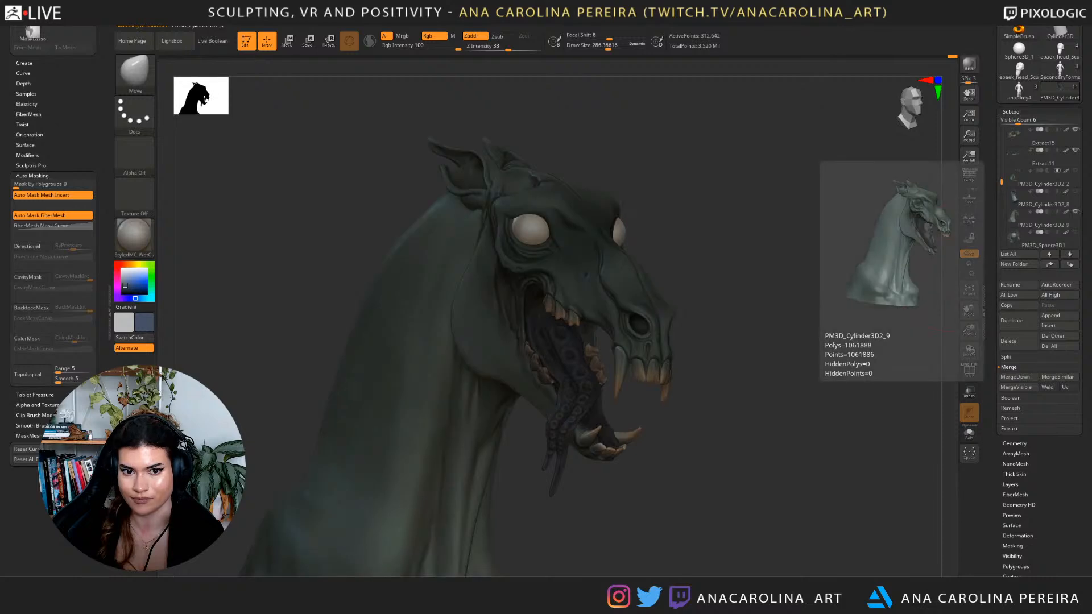
pyautogui.moveTo(888, 293)
pyautogui.mouseDown()
pyautogui.moveTo(925, 291)
pyautogui.moveTo(899, 287)
pyautogui.mouseUp()
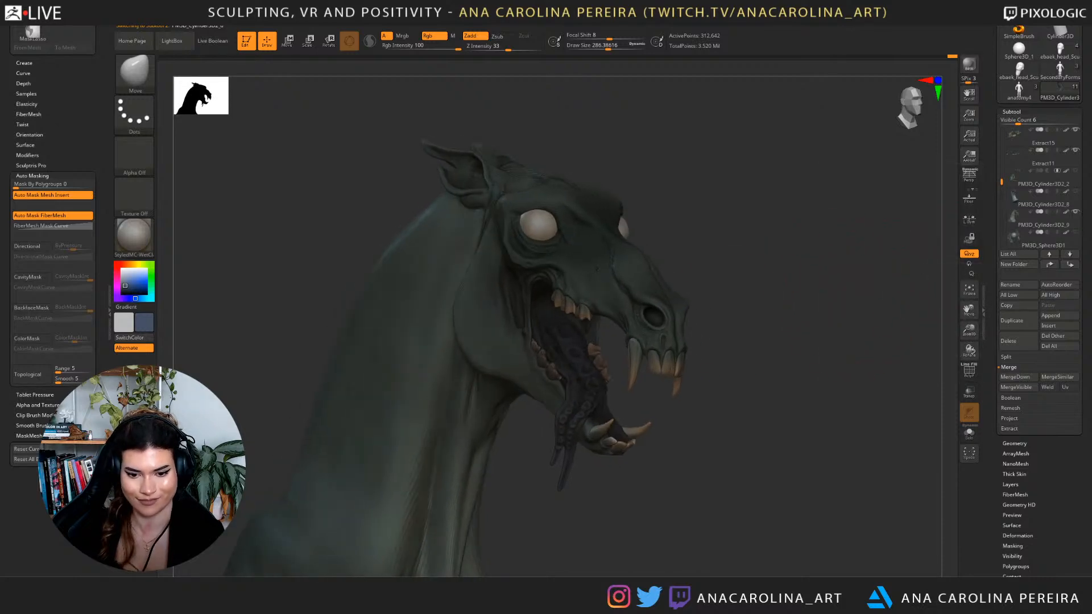
# Tint the tentacle tongue muted blue with the Paint brush at draw size about 338.
pyautogui.press('b')
pyautogui.press('p')
pyautogui.press('a')
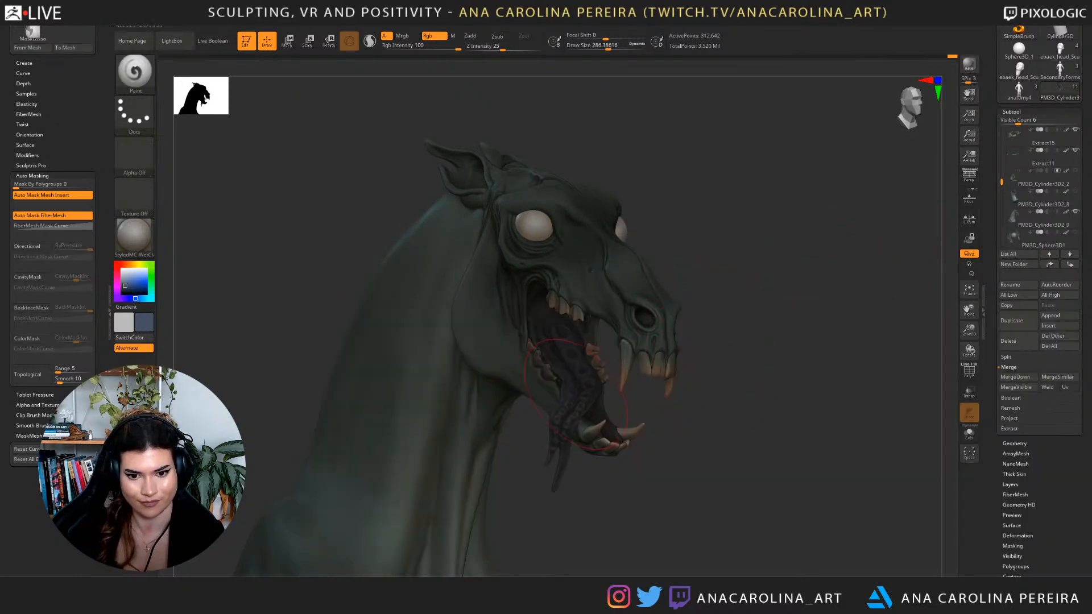
pyautogui.keyDown('alt'); pyautogui.moveTo(683, 449); pyautogui.dragTo(683, 397); pyautogui.keyUp('alt')
pyautogui.press('space')
pyautogui.press('space')
pyautogui.moveTo(685, 353); pyautogui.dragTo(686, 336)
pyautogui.keyDown('alt'); pyautogui.moveTo(550, 324); pyautogui.dragTo(548, 394); pyautogui.keyUp('alt')
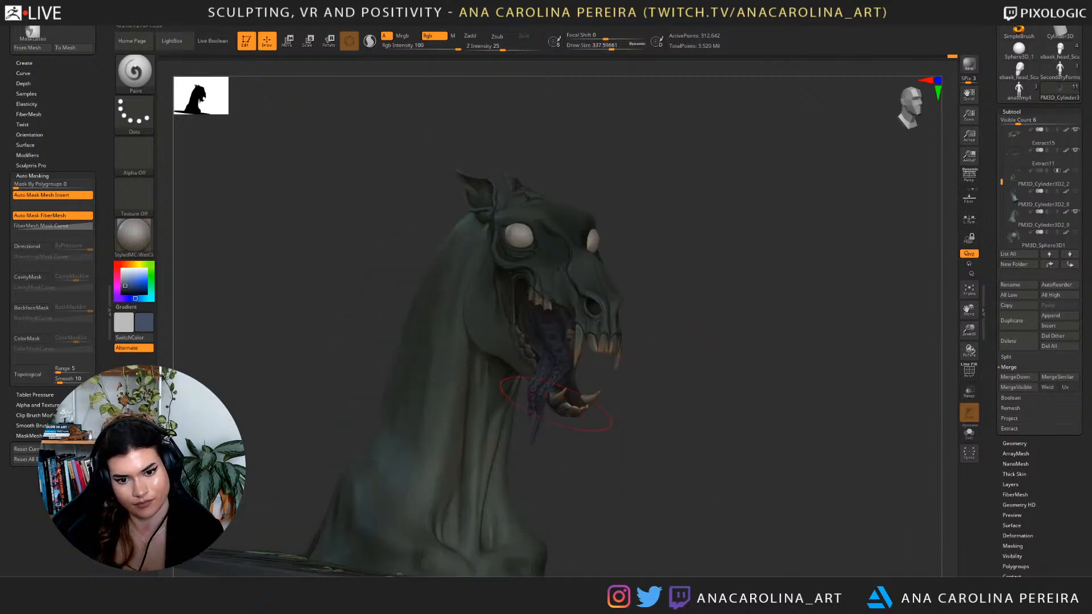
# Shift the paint colour to a slightly greener blue-grey and apply it over the hanging part of the tongue.
pyautogui.moveTo(700, 364); pyautogui.dragTo(734, 364)
pyautogui.click(129, 285)
pyautogui.click(138, 298)
pyautogui.moveTo(138, 298); pyautogui.dragTo(125, 286)
pyautogui.moveTo(602, 446); pyautogui.dragTo(568, 421)
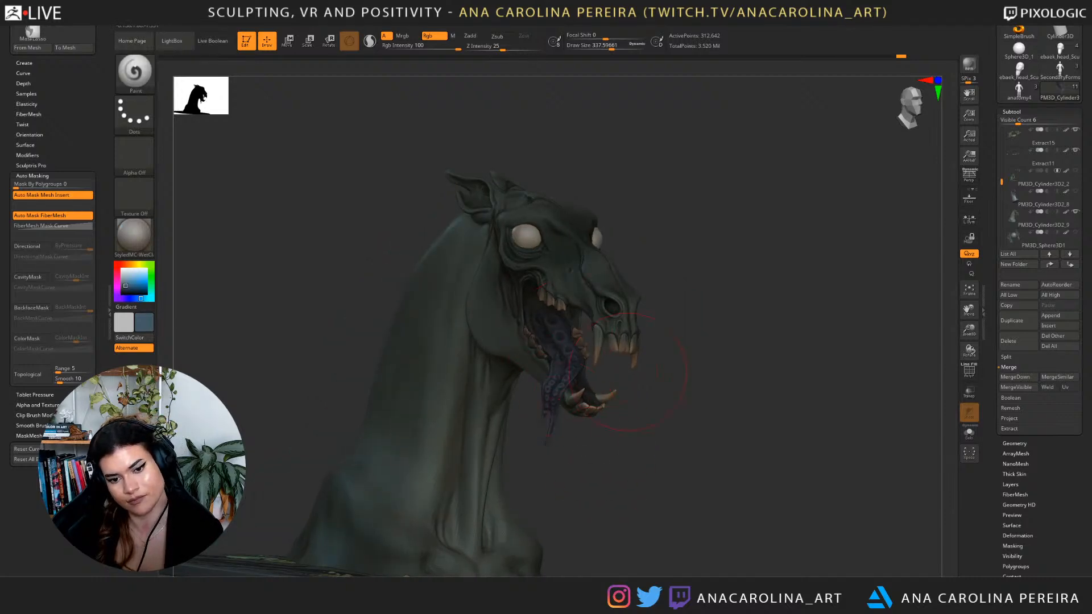
pyautogui.moveTo(683, 370)
pyautogui.keyDown('alt'); pyautogui.mouseDown()
pyautogui.moveTo(718, 407)
pyautogui.moveTo(764, 392)
pyautogui.mouseUp(); pyautogui.keyUp('alt')
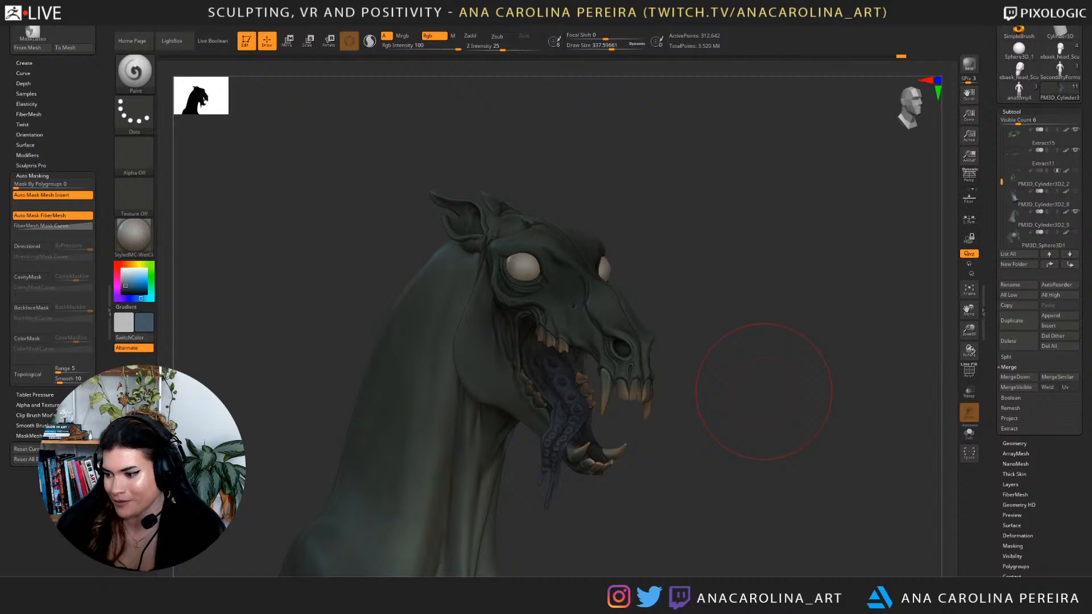
pyautogui.moveTo(764, 392); pyautogui.dragTo(705, 335)
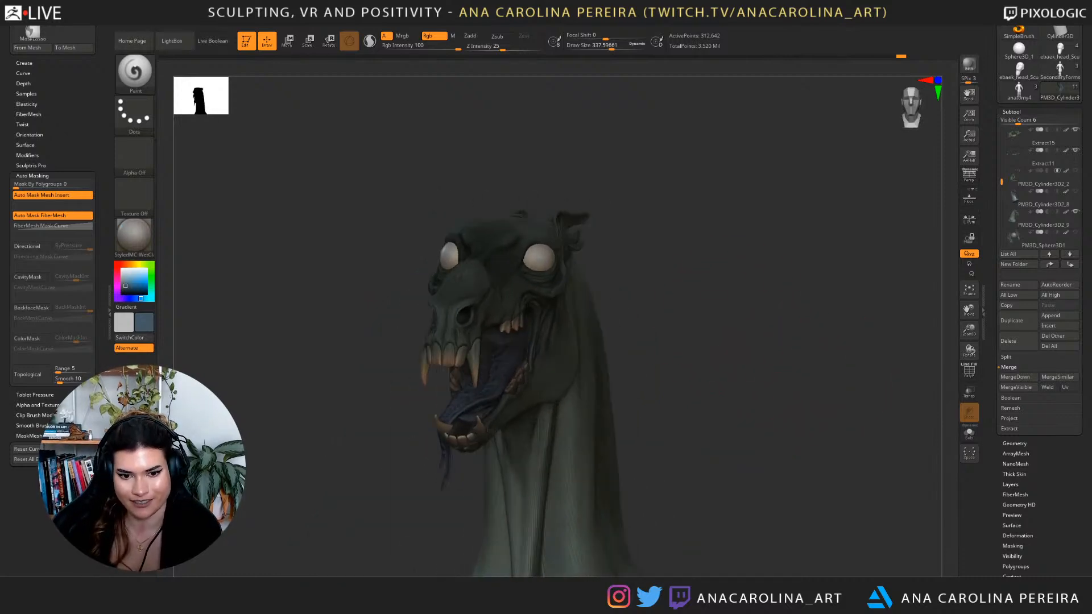
# Sample a dark green from the model, darken it further and shade the tongue's base inside the mouth.
pyautogui.moveTo(757, 310); pyautogui.dragTo(606, 354)
pyautogui.press('c')
pyautogui.moveTo(518, 346); pyautogui.dragTo(555, 316)
pyautogui.moveTo(552, 326)
pyautogui.mouseDown(button='right')
pyautogui.moveTo(714, 319)
pyautogui.moveTo(690, 315)
pyautogui.mouseUp(button='right')
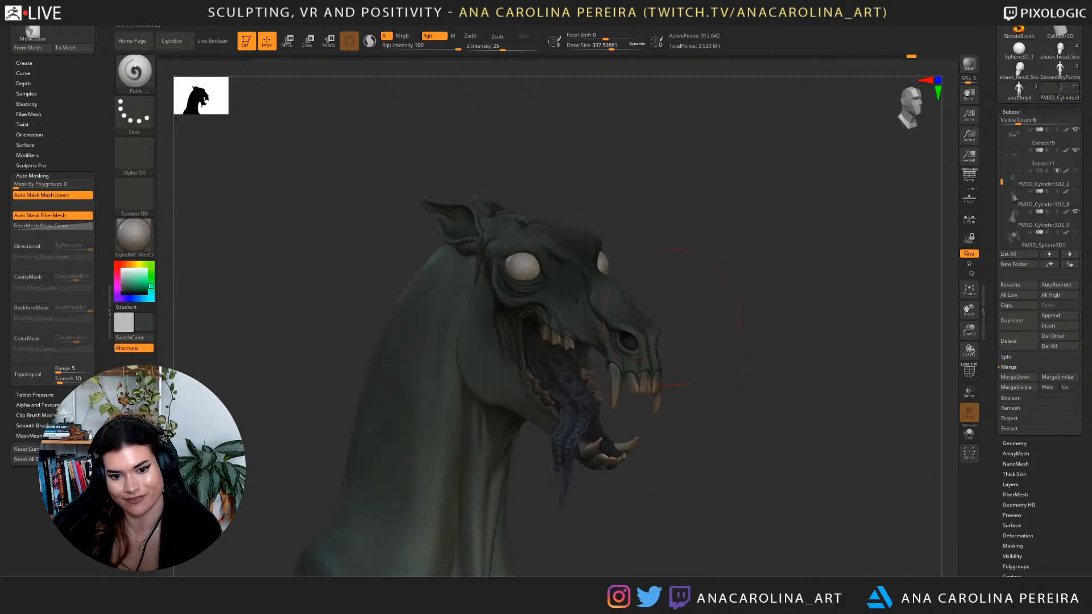
pyautogui.click(122, 291)
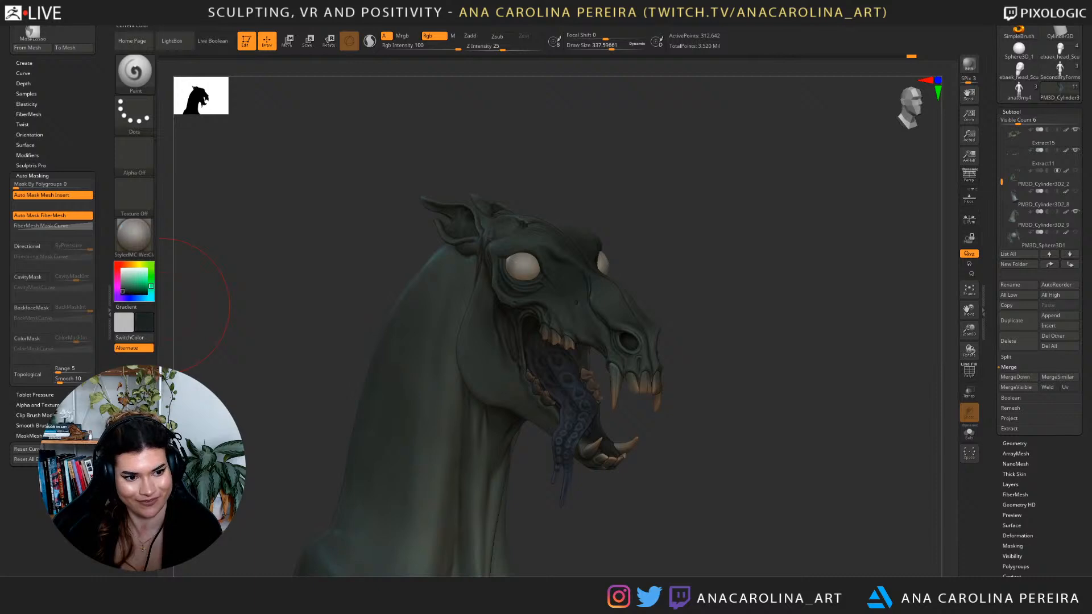
pyautogui.moveTo(796, 273)
pyautogui.mouseDown()
pyautogui.moveTo(698, 261)
pyautogui.moveTo(694, 228)
pyautogui.moveTo(711, 253)
pyautogui.moveTo(691, 318)
pyautogui.mouseUp()
pyautogui.moveTo(606, 341)
pyautogui.mouseDown()
pyautogui.moveTo(682, 347)
pyautogui.moveTo(674, 364)
pyautogui.mouseUp()
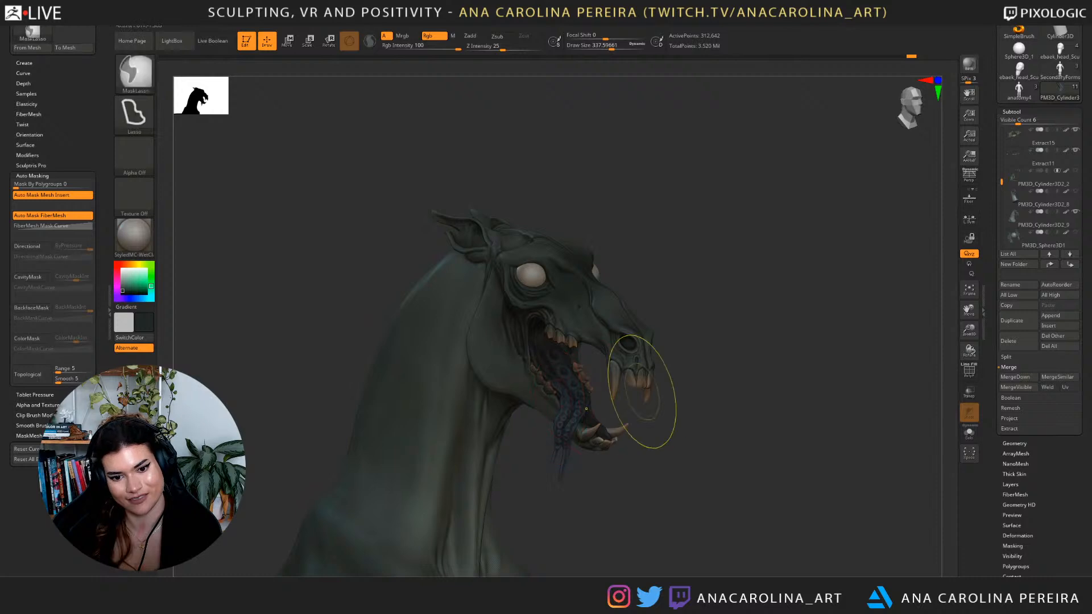
# Sample a lighter grey-green and paint the tongue's suckers with the Paint brush at draw size about 136.
pyautogui.press('s')
pyautogui.moveTo(513, 417); pyautogui.dragTo(499, 417)
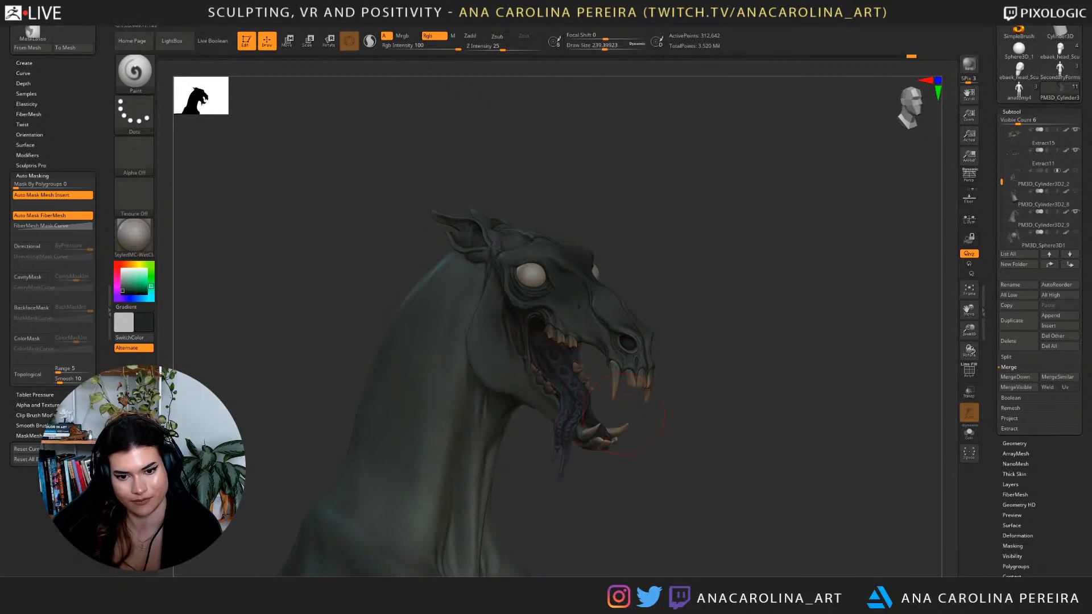
pyautogui.press('c')
pyautogui.press('space')
pyautogui.moveTo(605, 360); pyautogui.dragTo(599, 360)
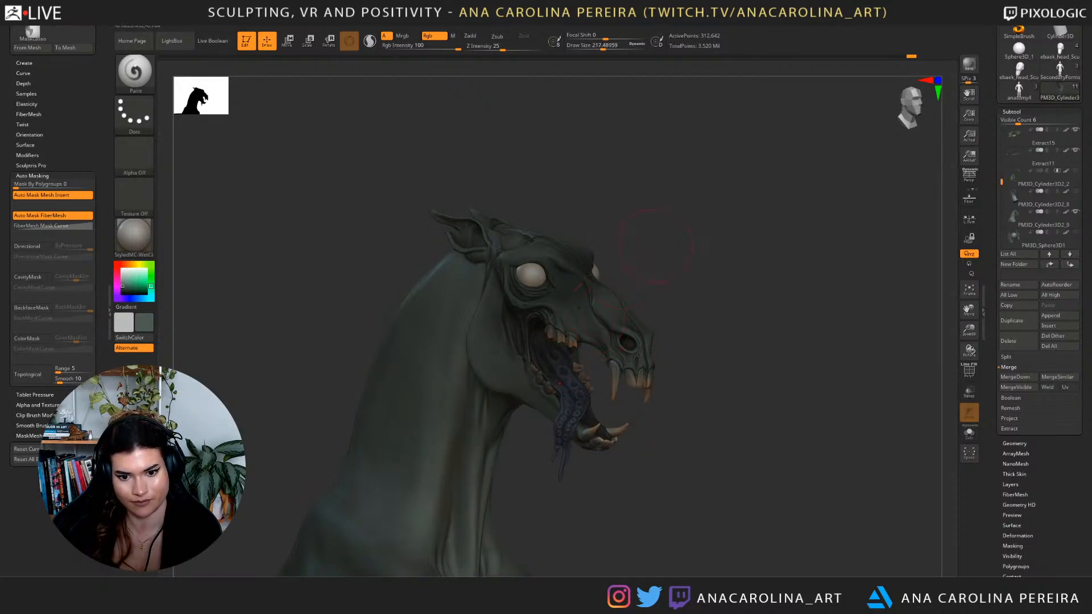
pyautogui.keyDown('alt'); pyautogui.moveTo(651, 256); pyautogui.dragTo(655, 330); pyautogui.keyUp('alt')
pyautogui.moveTo(658, 447)
pyautogui.keyDown('alt'); pyautogui.mouseDown()
pyautogui.moveTo(648, 371)
pyautogui.moveTo(641, 377)
pyautogui.mouseUp(); pyautogui.keyUp('alt')
pyautogui.press('space')
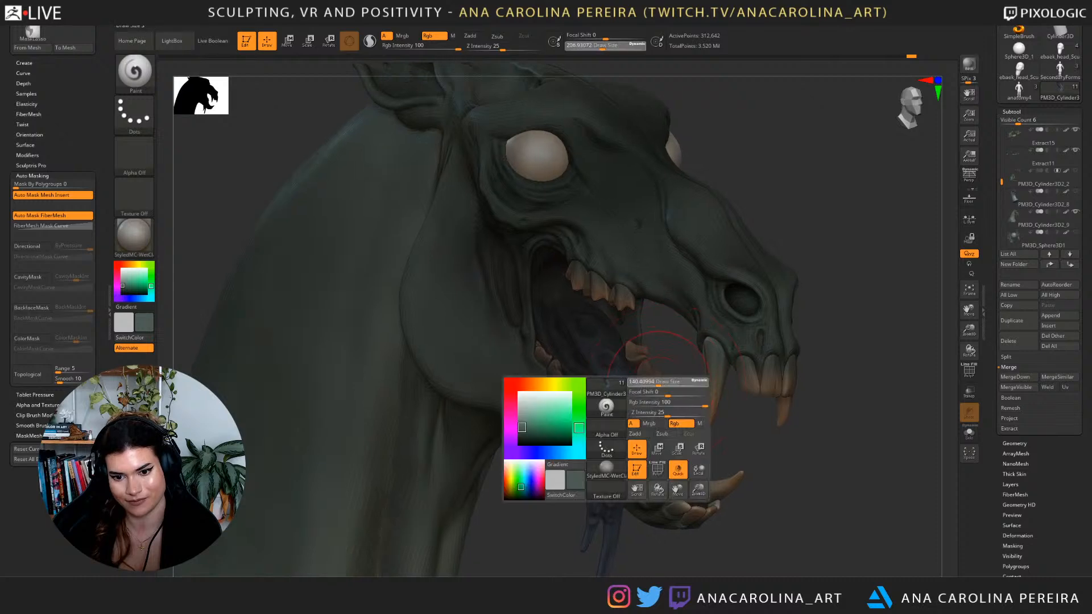
pyautogui.keyDown('alt'); pyautogui.moveTo(695, 478); pyautogui.dragTo(660, 409); pyautogui.keyUp('alt')
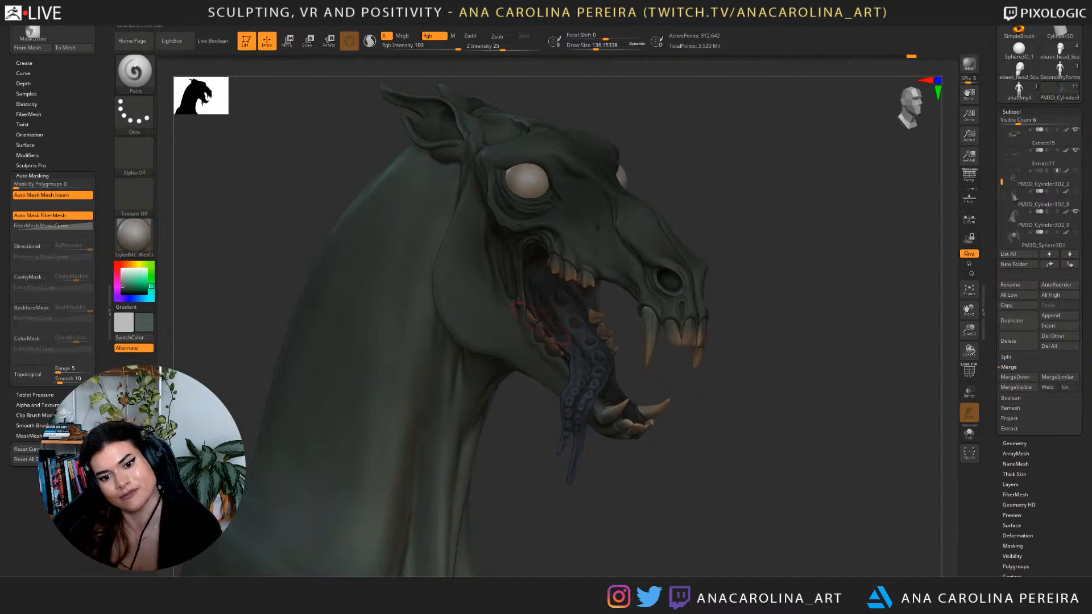
pyautogui.moveTo(694, 427); pyautogui.dragTo(710, 416)
pyautogui.moveTo(706, 368); pyautogui.dragTo(737, 398)
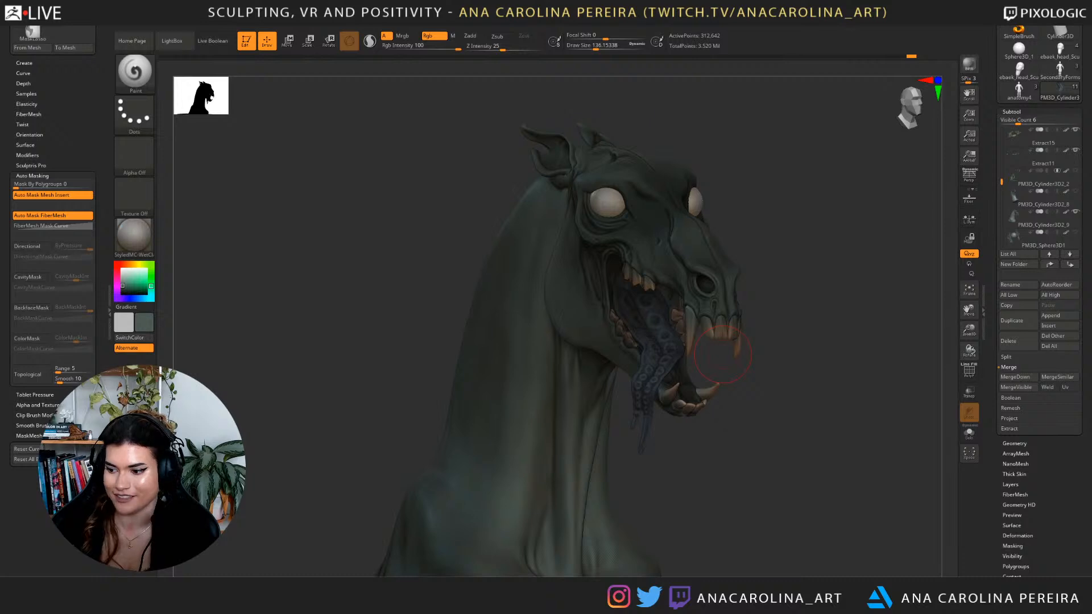
# Make the body subtool PM3D_Cylinder3D2_9 active and check the painted tongue against the head from the front and side.
pyautogui.moveTo(853, 387); pyautogui.dragTo(819, 392)
pyautogui.keyDown('alt'); pyautogui.click(697, 295); pyautogui.keyUp('alt')
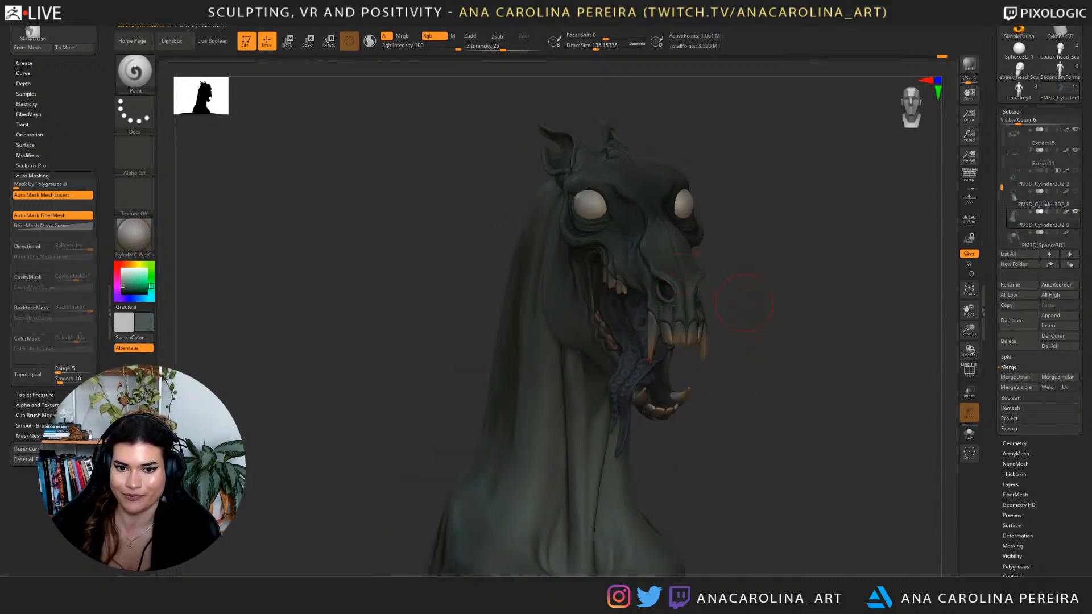
pyautogui.moveTo(727, 305); pyautogui.dragTo(763, 330)
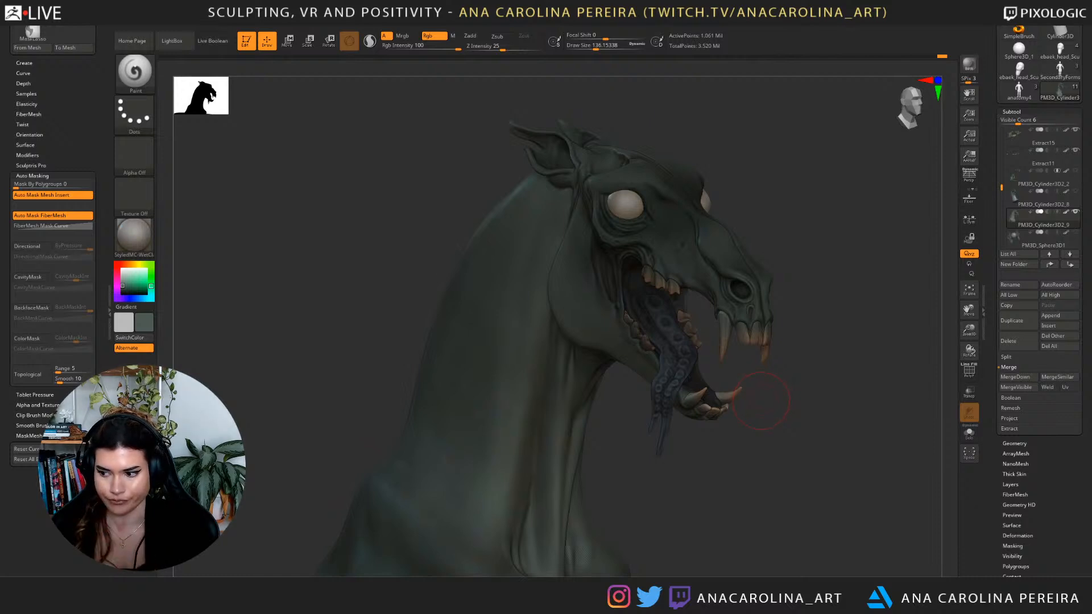
pyautogui.moveTo(761, 401); pyautogui.dragTo(759, 403)
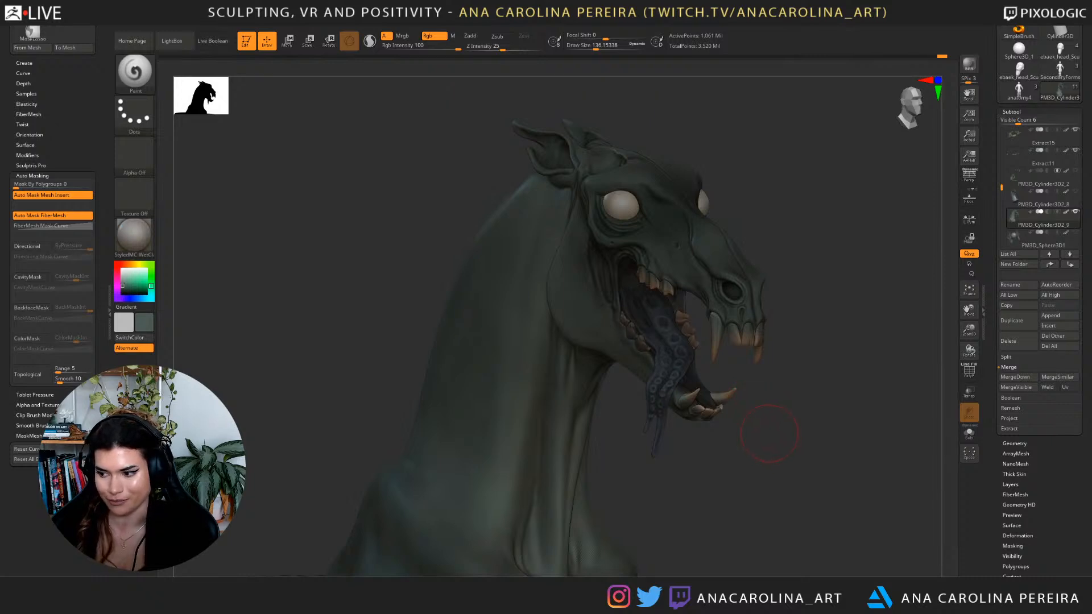
# Examine the whole head from both sides and the front, comparing the eyes with the painted tongue and skin.
pyautogui.moveTo(769, 436)
pyautogui.mouseDown()
pyautogui.moveTo(841, 415)
pyautogui.moveTo(867, 383)
pyautogui.moveTo(870, 419)
pyautogui.mouseUp()
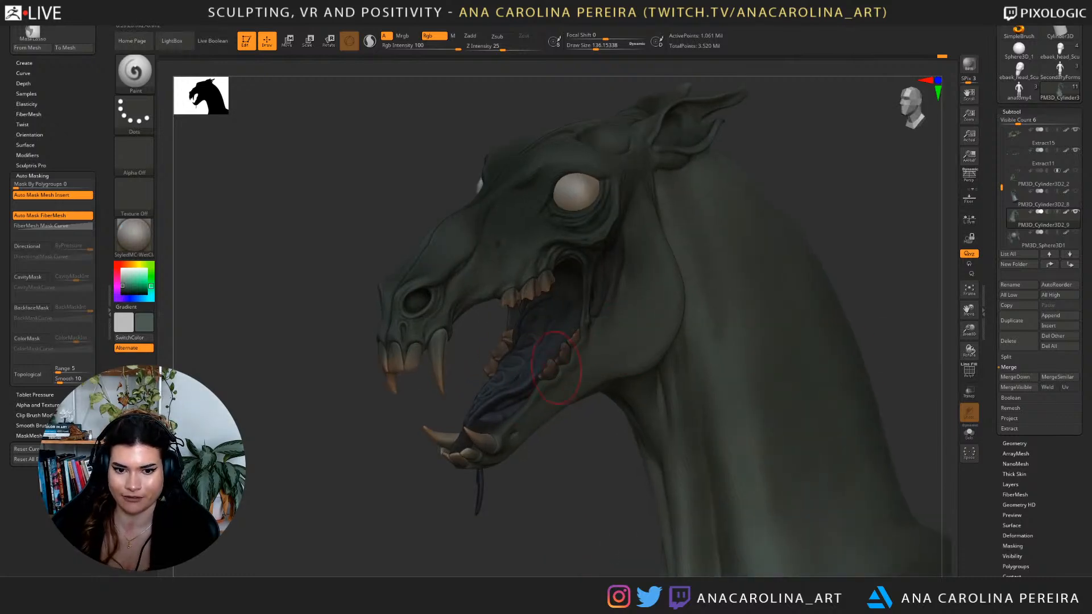
pyautogui.moveTo(575, 473); pyautogui.dragTo(615, 484)
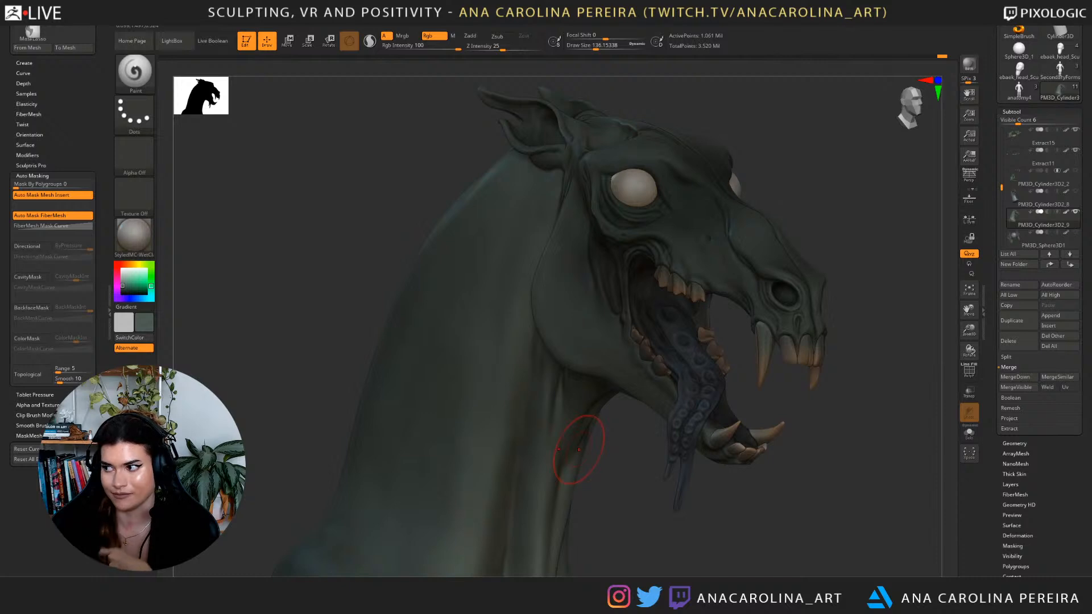
pyautogui.moveTo(642, 480); pyautogui.dragTo(386, 469)
pyautogui.keyDown('alt'); pyautogui.moveTo(842, 466); pyautogui.dragTo(925, 410); pyautogui.keyUp('alt')
pyautogui.moveTo(853, 398)
pyautogui.keyDown('alt'); pyautogui.mouseDown()
pyautogui.moveTo(864, 484)
pyautogui.moveTo(797, 514)
pyautogui.mouseUp(); pyautogui.keyUp('alt')
pyautogui.moveTo(807, 328)
pyautogui.mouseDown()
pyautogui.moveTo(777, 310)
pyautogui.moveTo(768, 384)
pyautogui.mouseUp()
pyautogui.moveTo(724, 311)
pyautogui.mouseDown()
pyautogui.moveTo(660, 307)
pyautogui.moveTo(735, 303)
pyautogui.moveTo(726, 300)
pyautogui.mouseUp()
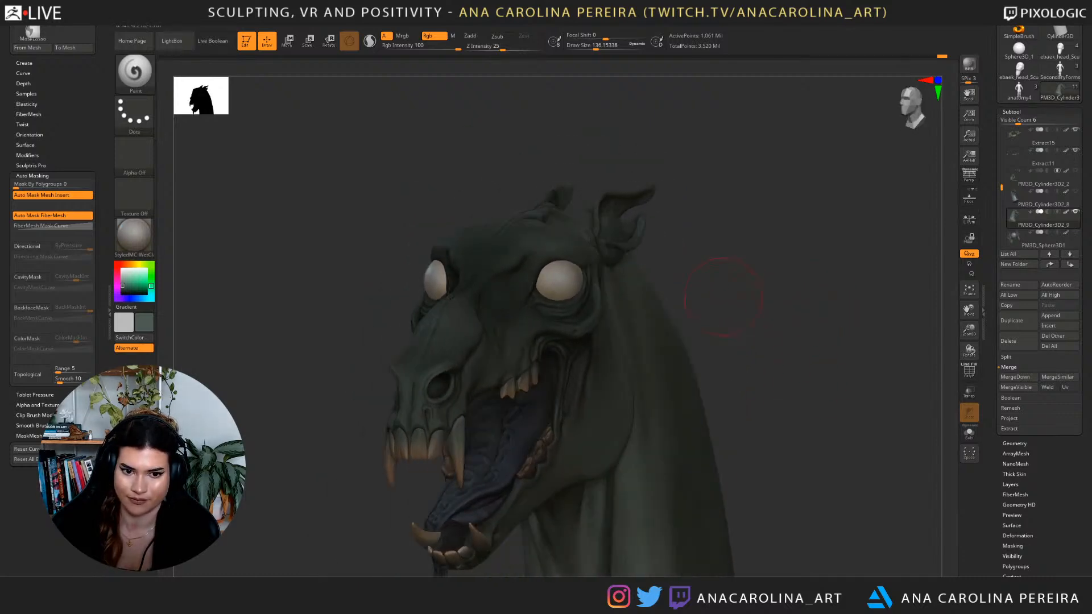
# Make the eyes subtool Kelpie_03_Questionable active and sculpt the eyeballs with Zadd enabled at draw size about 51.
pyautogui.press('space')
pyautogui.moveTo(551, 283); pyautogui.dragTo(539, 283)
pyautogui.keyDown('alt'); pyautogui.click(555, 280); pyautogui.keyUp('alt')
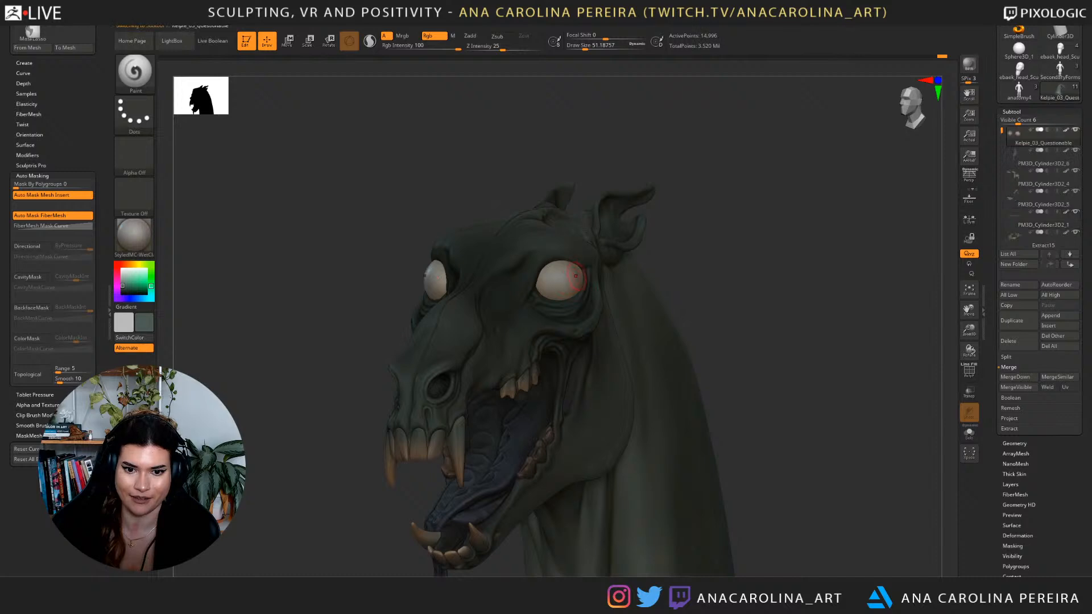
pyautogui.press('space')
pyautogui.click(546, 329)
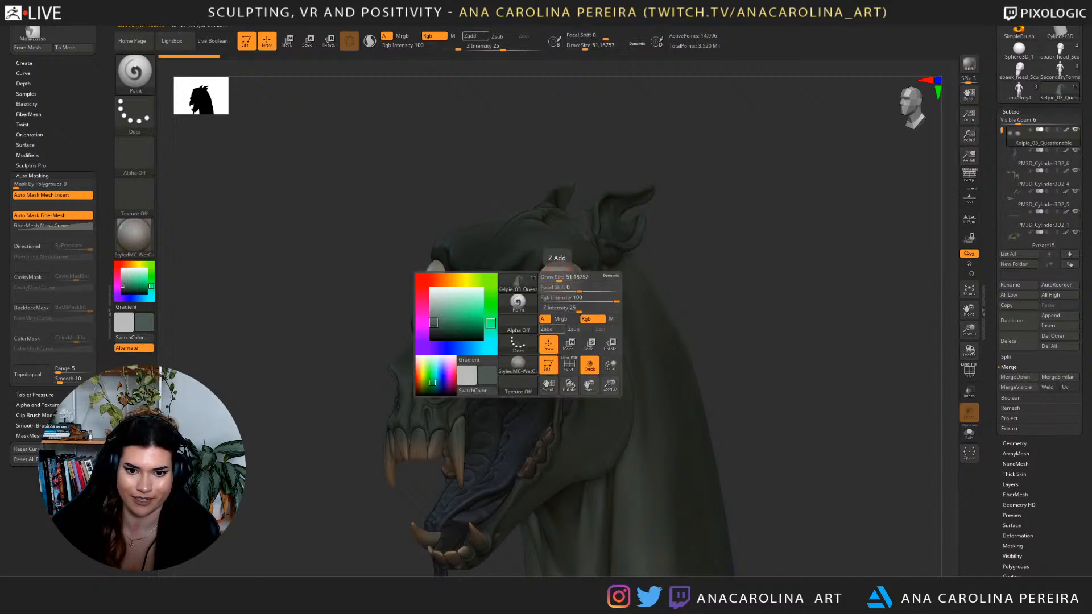
pyautogui.click(562, 283)
pyautogui.moveTo(677, 228); pyautogui.dragTo(757, 227)
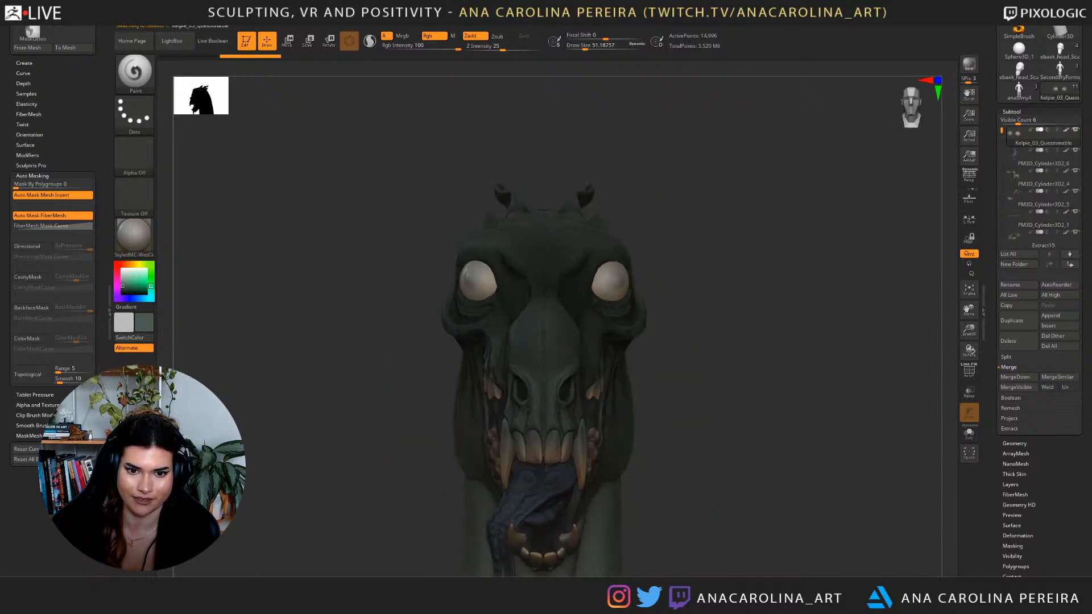
pyautogui.keyDown('alt'); pyautogui.moveTo(711, 256); pyautogui.dragTo(712, 211); pyautogui.keyUp('alt')
pyautogui.moveTo(614, 226)
pyautogui.mouseDown()
pyautogui.moveTo(683, 225)
pyautogui.moveTo(672, 182)
pyautogui.moveTo(640, 221)
pyautogui.mouseUp()
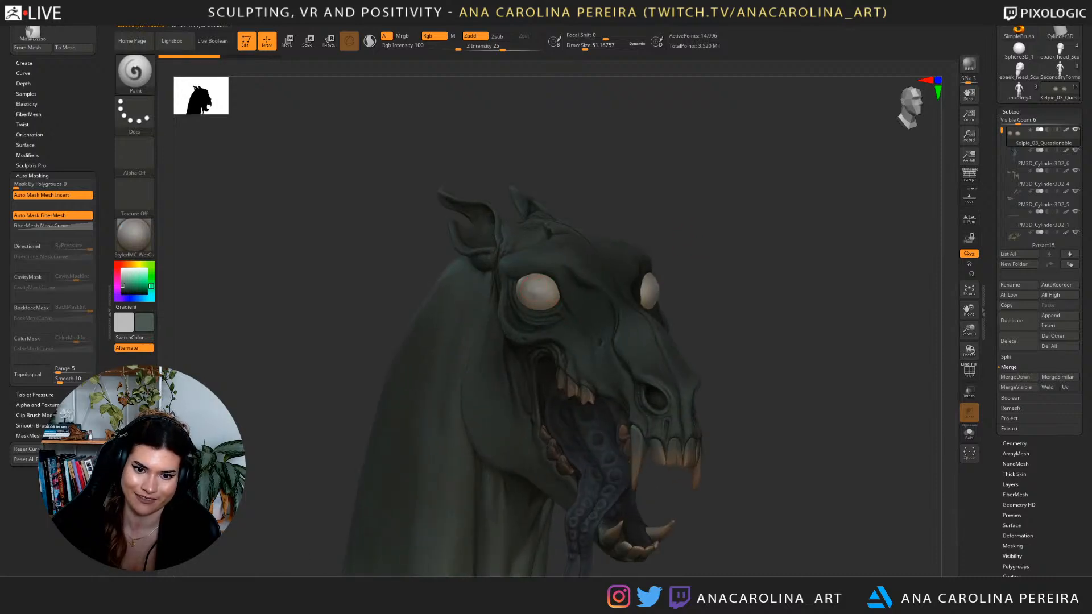
pyautogui.keyDown('alt'); pyautogui.moveTo(692, 308); pyautogui.dragTo(615, 239); pyautogui.keyUp('alt')
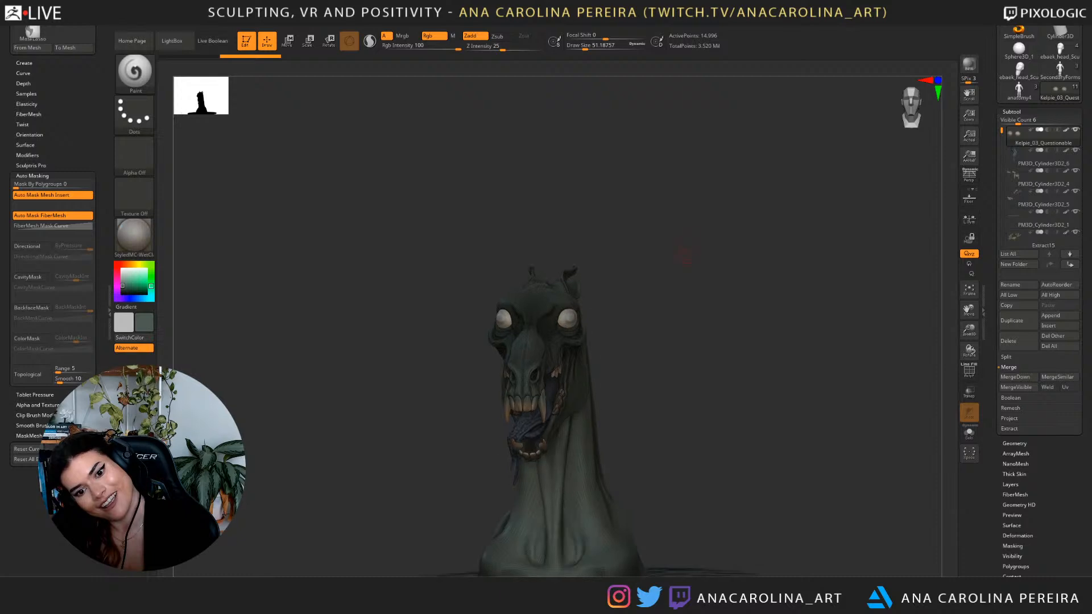
# Set the draw size to about 97 and compare the eyes before and after the latest strokes.
pyautogui.moveTo(690, 248); pyautogui.dragTo(598, 256)
pyautogui.keyDown('alt'); pyautogui.moveTo(689, 219); pyautogui.dragTo(686, 285); pyautogui.keyUp('alt')
pyautogui.press('space')
pyautogui.moveTo(577, 329); pyautogui.dragTo(586, 329)
pyautogui.hotkey('ctrl', 'z')
pyautogui.hotkey('ctrl', 'shift', 'z')
pyautogui.hotkey('ctrl', 'shift', 'z')
pyautogui.moveTo(494, 197)
pyautogui.keyDown('alt'); pyautogui.mouseDown()
pyautogui.moveTo(497, 170)
pyautogui.moveTo(534, 195)
pyautogui.moveTo(575, 199)
pyautogui.mouseUp(); pyautogui.keyUp('alt')
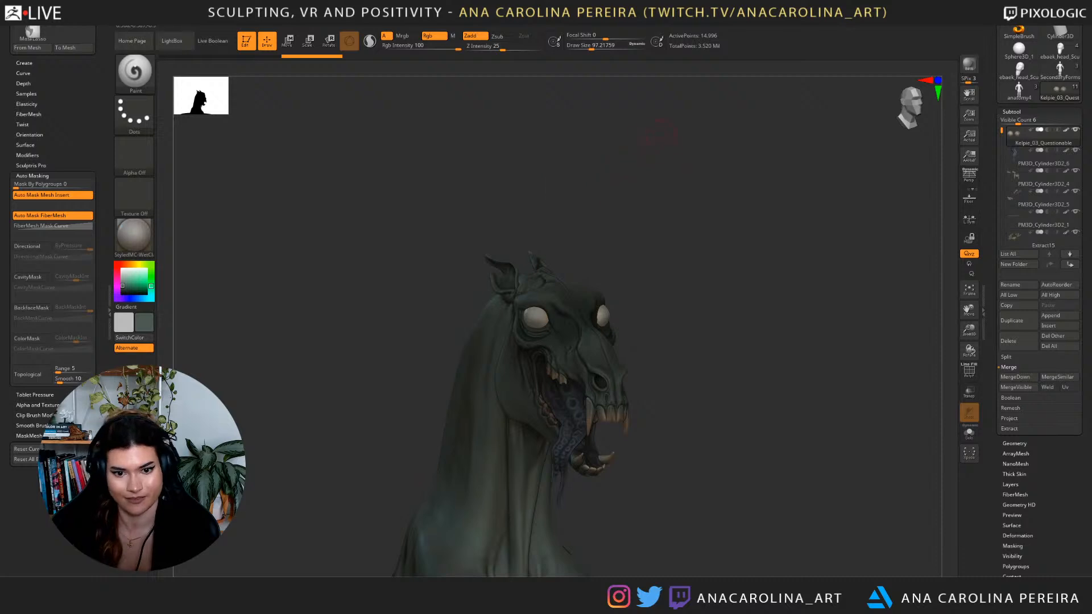
# Compare the eye strokes once more from a three-quarter view and undo them.
pyautogui.hotkey('ctrl', 'z')
pyautogui.moveTo(663, 171)
pyautogui.keyDown('alt'); pyautogui.mouseDown()
pyautogui.moveTo(661, 241)
pyautogui.moveTo(612, 176)
pyautogui.moveTo(483, 185)
pyautogui.moveTo(501, 256)
pyautogui.mouseUp(); pyautogui.keyUp('alt')
pyautogui.hotkey('ctrl', 'z')
pyautogui.hotkey('ctrl', 'z')
pyautogui.hotkey('ctrl', 'shift', 'z')
pyautogui.hotkey('ctrl', 'shift', 'z')
pyautogui.moveTo(796, 191)
pyautogui.mouseDown()
pyautogui.moveTo(712, 186)
pyautogui.moveTo(760, 188)
pyautogui.mouseUp()
pyautogui.hotkey('ctrl', 'z')
pyautogui.hotkey('ctrl', 'z')
pyautogui.hotkey('ctrl', 'z')
pyautogui.hotkey('ctrl', 'z')
pyautogui.hotkey('ctrl', 'z')
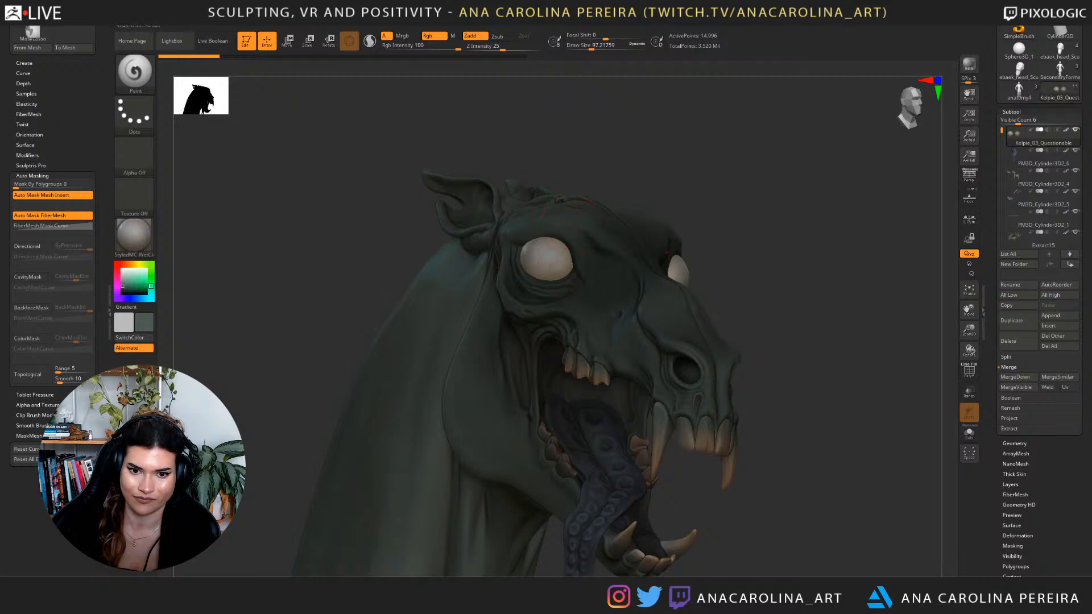
# Lower the Z intensity to 13 and apply a gentler stroke to the eyeballs at draw size about 97.
pyautogui.keyDown('ctrl'); pyautogui.moveTo(584, 251); pyautogui.dragTo(643, 176, button='right'); pyautogui.keyUp('ctrl')
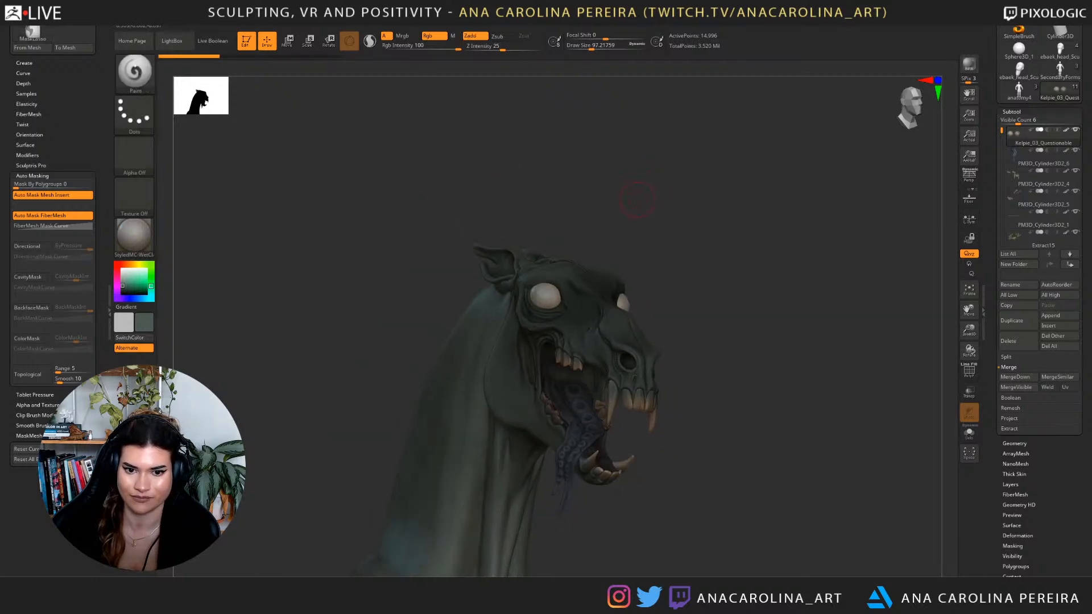
pyautogui.press('space')
pyautogui.moveTo(649, 231); pyautogui.dragTo(640, 232)
pyautogui.keyDown('ctrl'); pyautogui.moveTo(637, 219); pyautogui.dragTo(592, 290, button='right'); pyautogui.keyUp('ctrl')
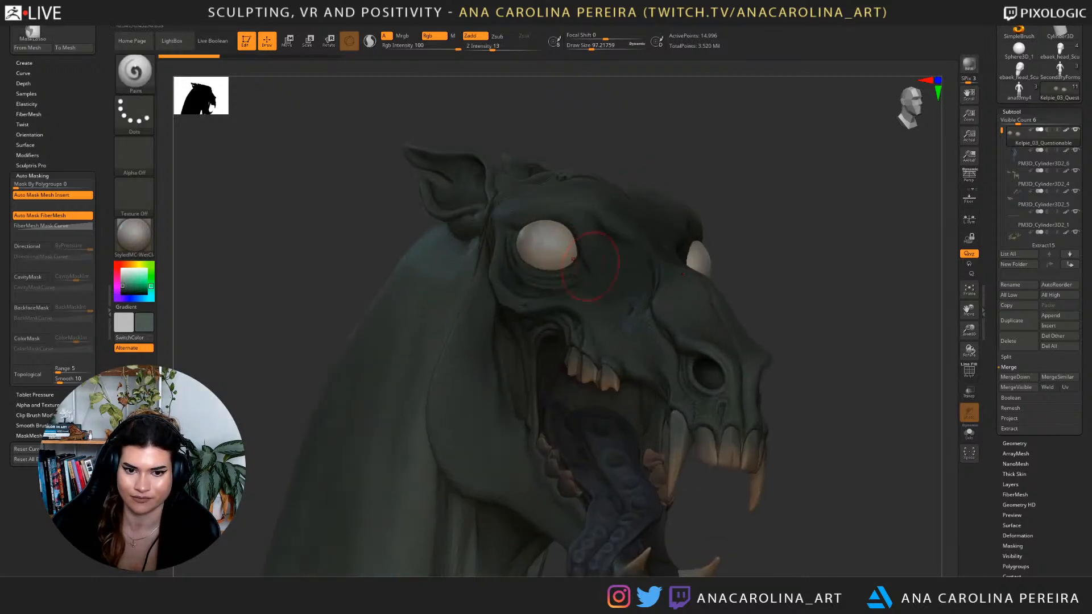
pyautogui.moveTo(548, 252); pyautogui.dragTo(546, 244)
pyautogui.moveTo(607, 181)
pyautogui.keyDown('ctrl'); pyautogui.mouseDown(button='right')
pyautogui.moveTo(624, 137)
pyautogui.moveTo(623, 165)
pyautogui.mouseUp(button='right'); pyautogui.keyUp('ctrl')
pyautogui.moveTo(624, 165); pyautogui.dragTo(636, 188)
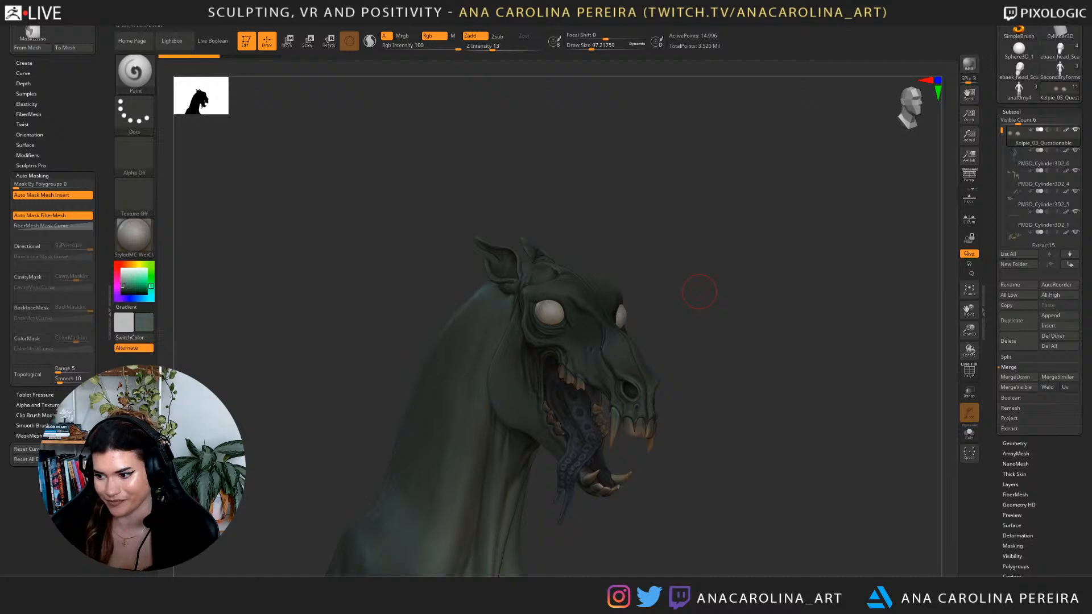
# Make the body subtool active, sample a dark blue from the model and paint the inside of the ears at draw size about 145.
pyautogui.moveTo(699, 292); pyautogui.dragTo(617, 364)
pyautogui.keyDown('alt'); pyautogui.click(617, 365); pyautogui.keyUp('alt')
pyautogui.moveTo(734, 341); pyautogui.dragTo(671, 342)
pyautogui.moveTo(739, 224)
pyautogui.keyDown('alt'); pyautogui.mouseDown()
pyautogui.moveTo(683, 351)
pyautogui.moveTo(737, 352)
pyautogui.moveTo(725, 353)
pyautogui.mouseUp(); pyautogui.keyUp('alt')
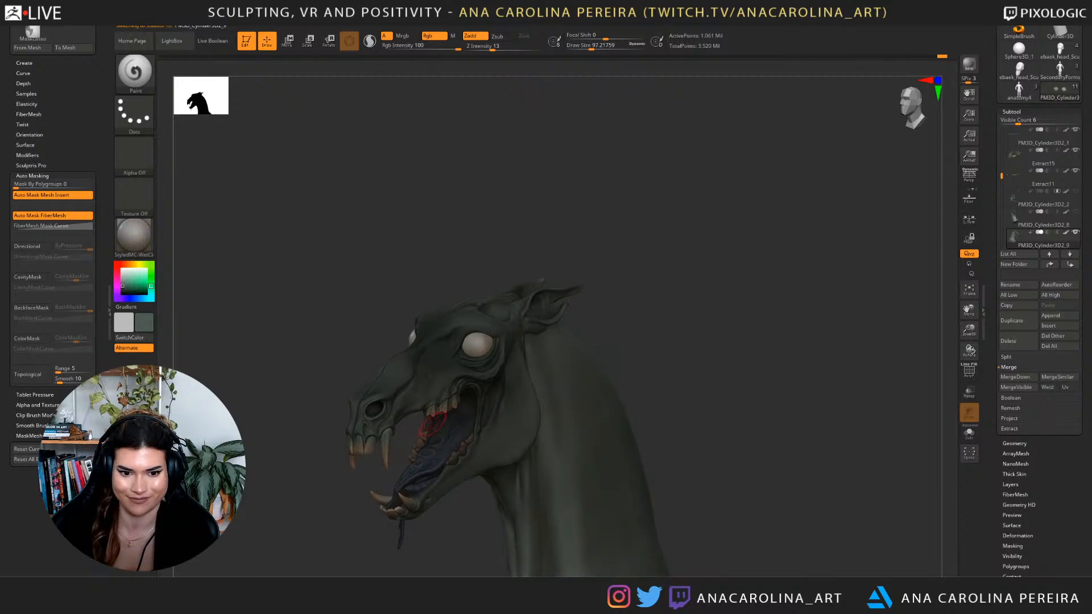
pyautogui.press('c')
pyautogui.press('space')
pyautogui.moveTo(529, 326); pyautogui.dragTo(535, 326)
pyautogui.moveTo(620, 285)
pyautogui.mouseDown()
pyautogui.moveTo(578, 293)
pyautogui.moveTo(655, 302)
pyautogui.mouseUp()
pyautogui.moveTo(569, 310); pyautogui.dragTo(598, 308)
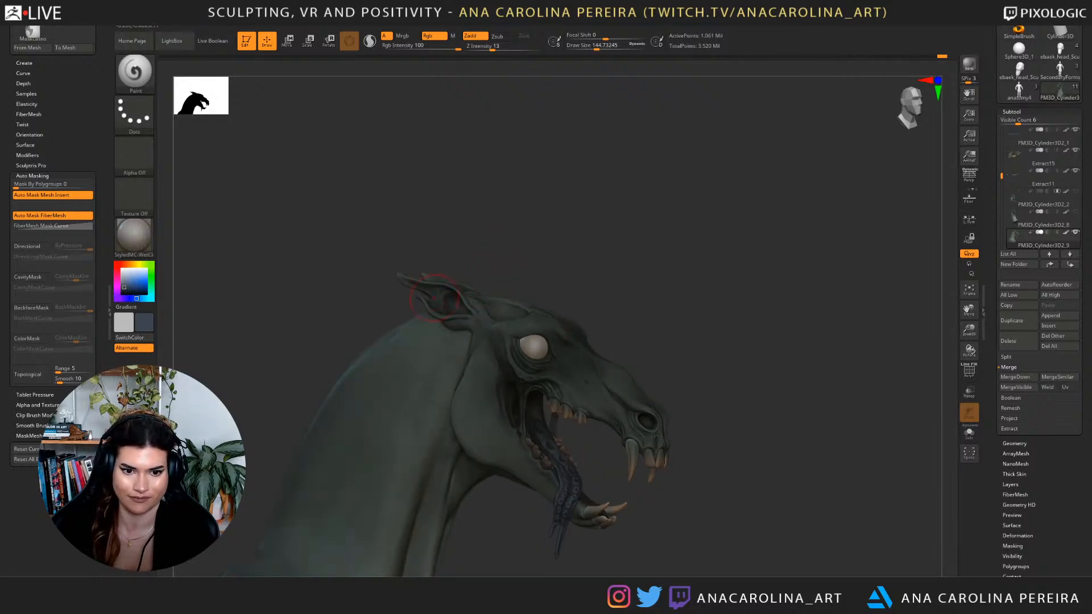
pyautogui.moveTo(478, 259); pyautogui.dragTo(456, 258)
pyautogui.moveTo(683, 284); pyautogui.dragTo(545, 285)
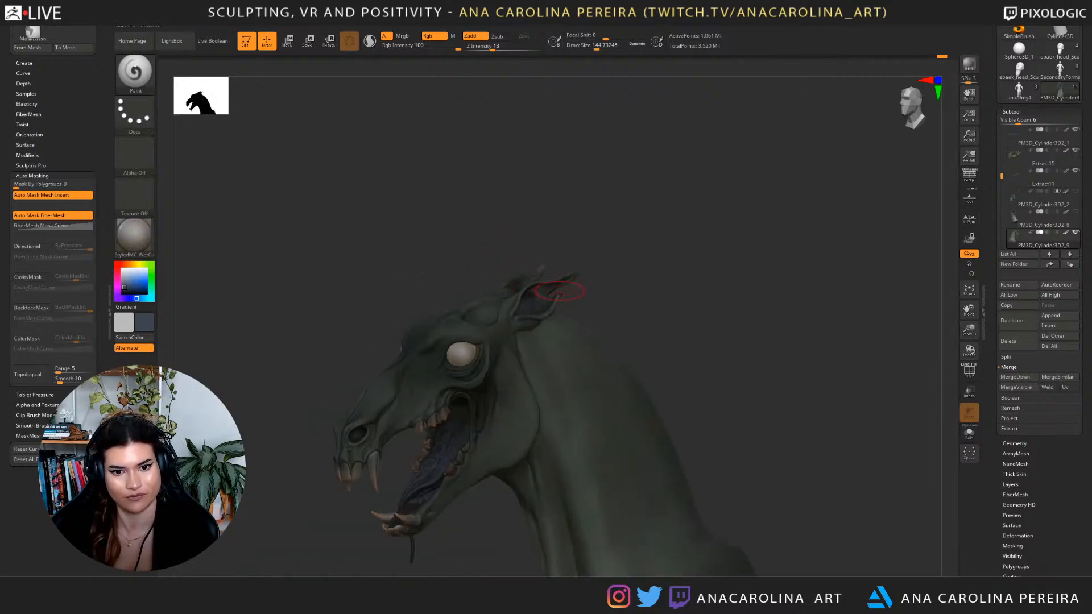
pyautogui.hotkey('ctrl', 'shift', 'z')
pyautogui.moveTo(671, 296); pyautogui.dragTo(565, 298)
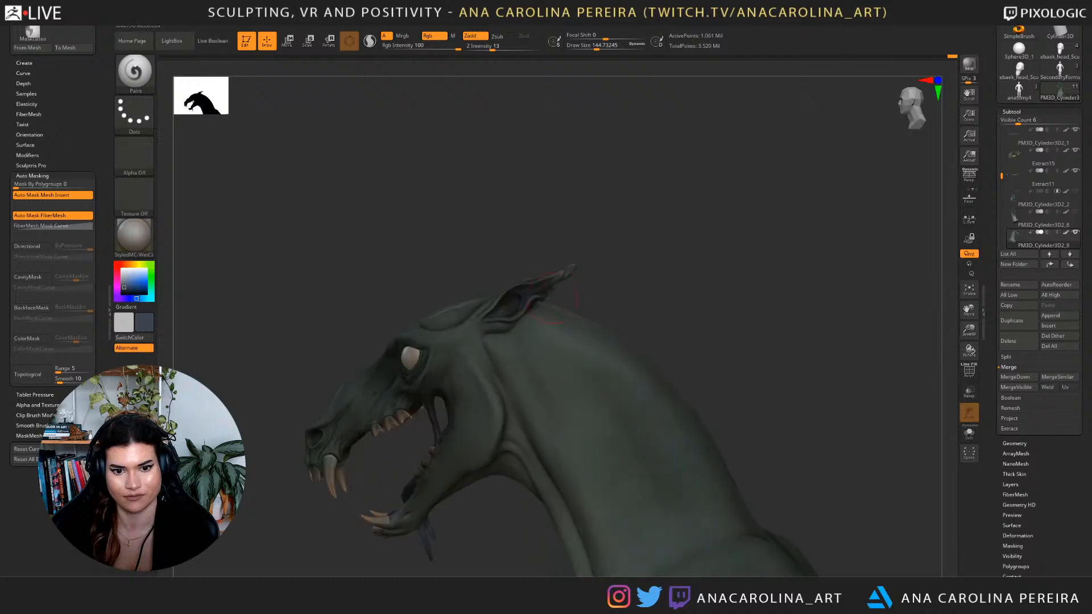
pyautogui.moveTo(512, 256); pyautogui.dragTo(566, 310)
# Sample a grey-green from the skin and blend it around the base of the ears.
pyautogui.press('c')
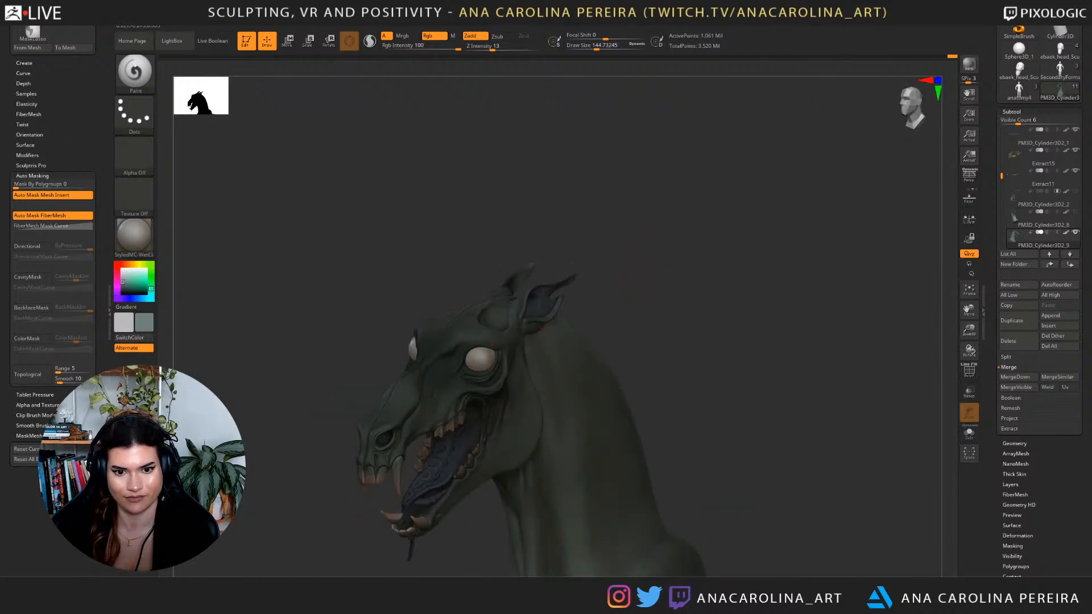
pyautogui.press('c')
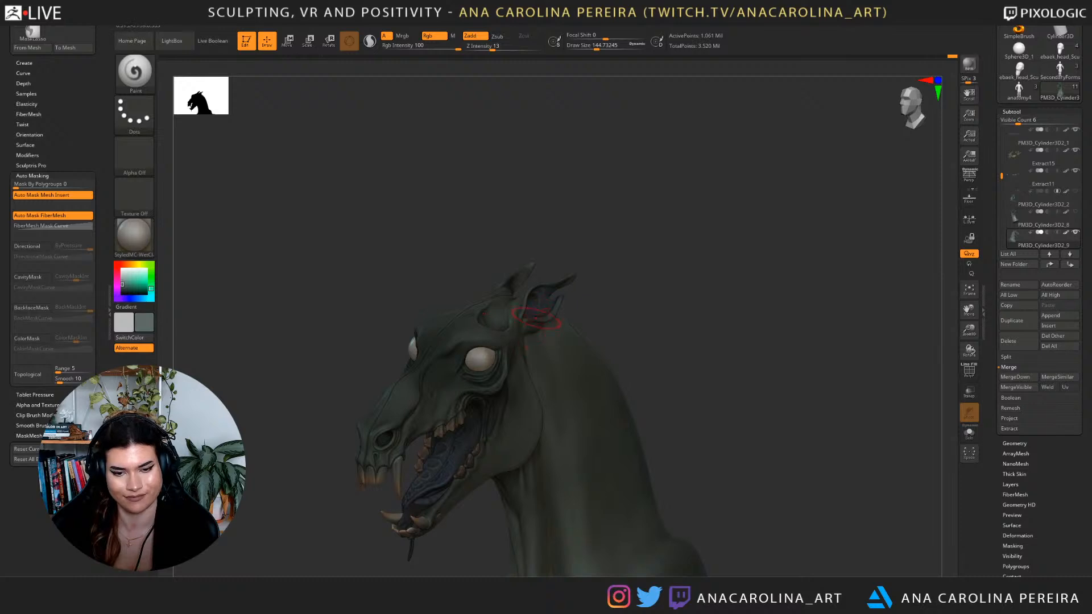
pyautogui.moveTo(610, 300); pyautogui.dragTo(721, 302)
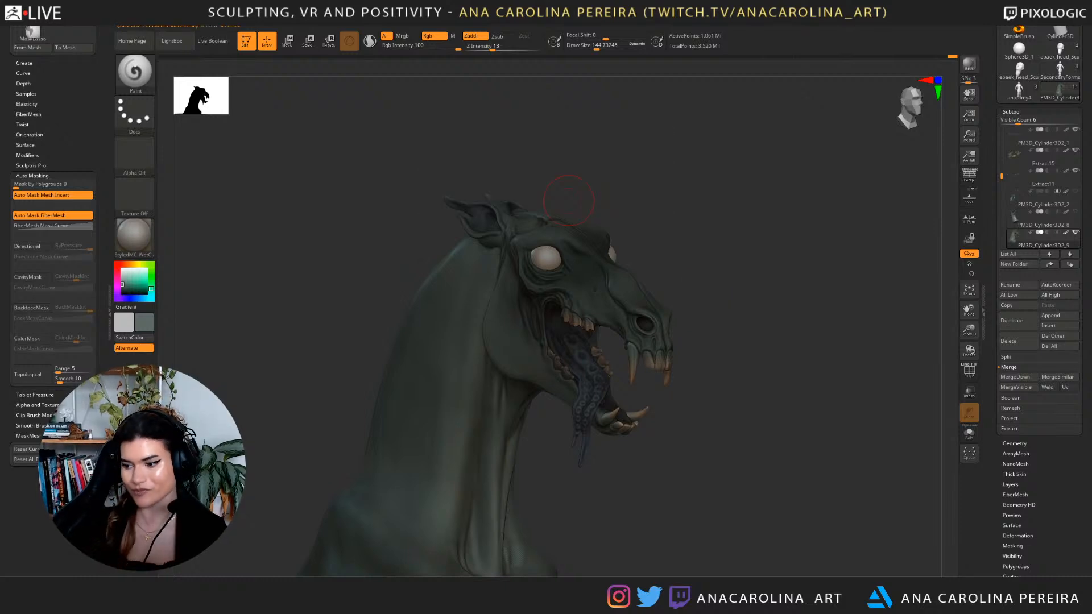
pyautogui.moveTo(734, 307); pyautogui.dragTo(709, 283)
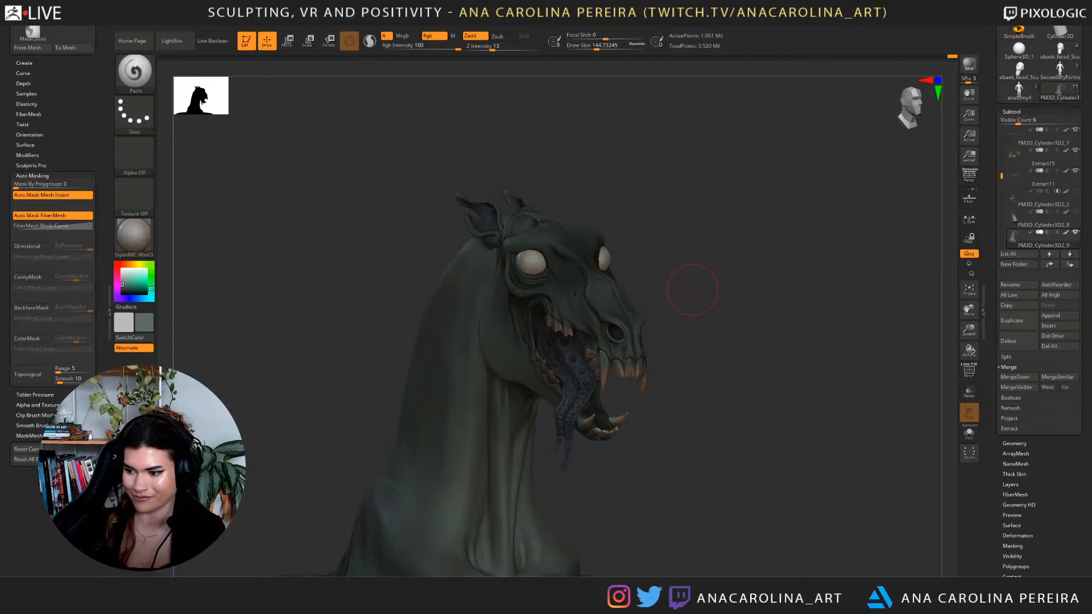
# Choose a dark muted red and tint the tongue subtool with it at draw size about 358.
pyautogui.moveTo(720, 277)
pyautogui.mouseDown()
pyautogui.moveTo(778, 251)
pyautogui.moveTo(696, 248)
pyautogui.moveTo(788, 245)
pyautogui.moveTo(854, 263)
pyautogui.moveTo(831, 315)
pyautogui.moveTo(842, 319)
pyautogui.moveTo(830, 311)
pyautogui.mouseUp()
pyautogui.press('s')
pyautogui.click(725, 289)
pyautogui.click(117, 264)
pyautogui.click(131, 288)
pyautogui.click(130, 286)
pyautogui.keyDown('alt'); pyautogui.click(586, 348); pyautogui.keyUp('alt')
pyautogui.moveTo(624, 468); pyautogui.dragTo(627, 452)
pyautogui.hotkey('ctrl', 'z')
pyautogui.press('space')
pyautogui.click(662, 378)
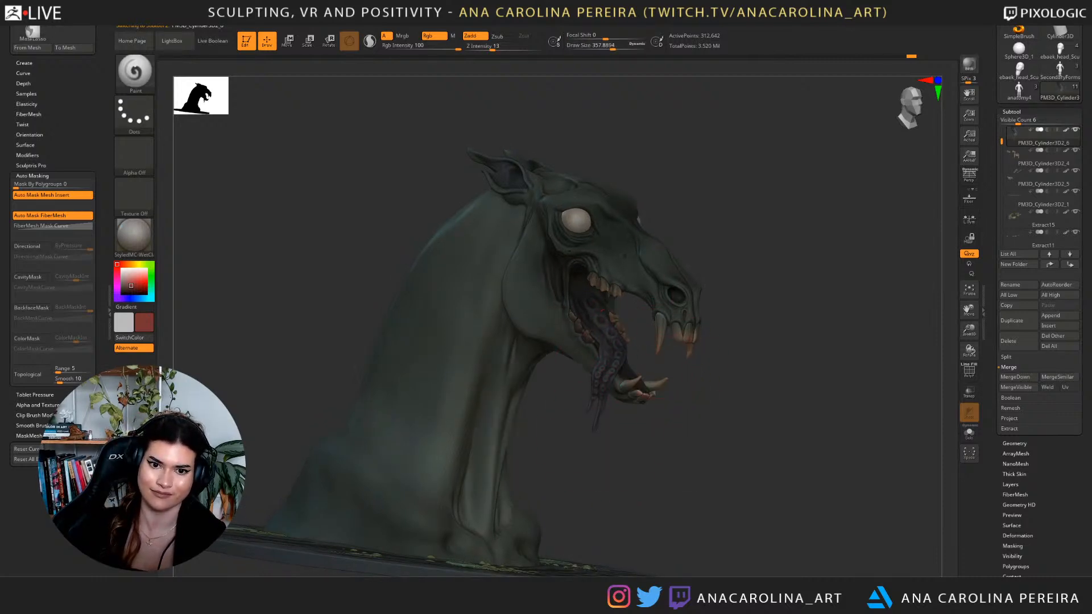
pyautogui.moveTo(734, 370); pyautogui.dragTo(532, 357)
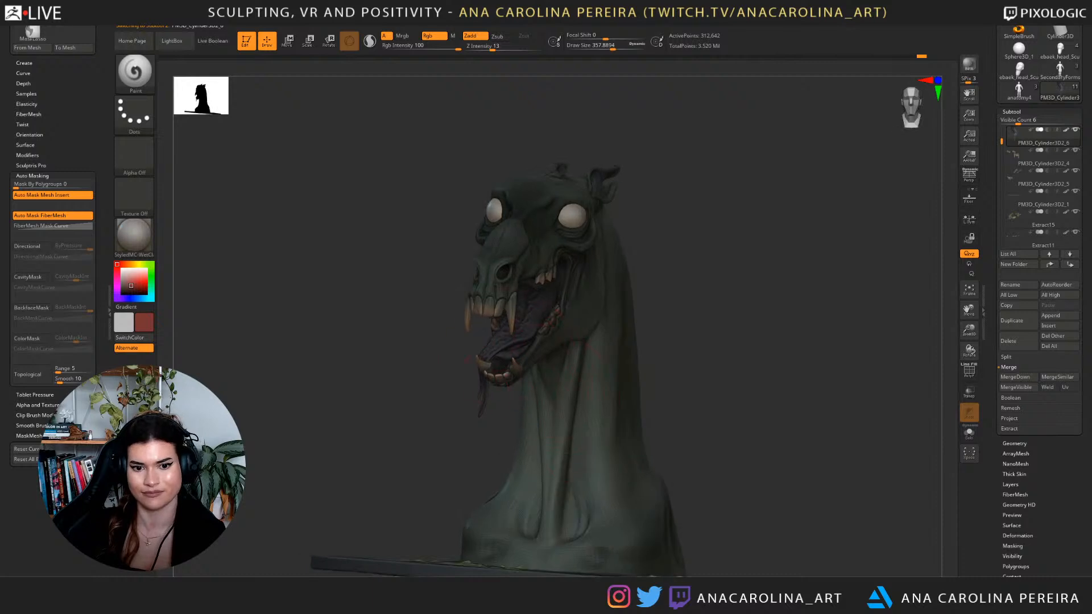
pyautogui.moveTo(632, 349); pyautogui.dragTo(676, 367)
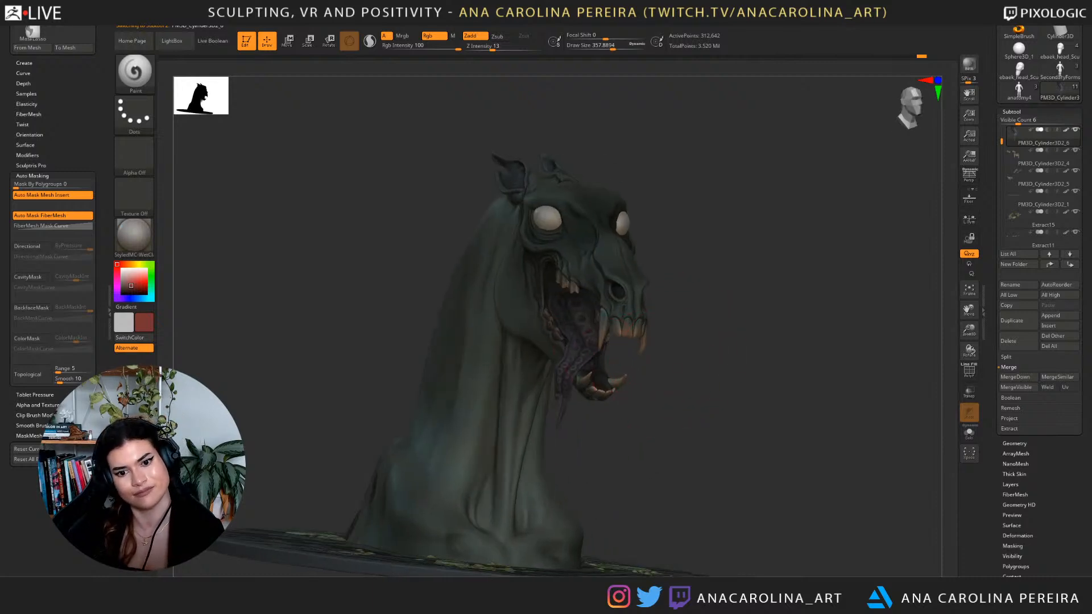
# Make the body subtool active and tint the inside of the ears with the dark red at draw size about 145.
pyautogui.keyDown('alt'); pyautogui.click(564, 196); pyautogui.keyUp('alt')
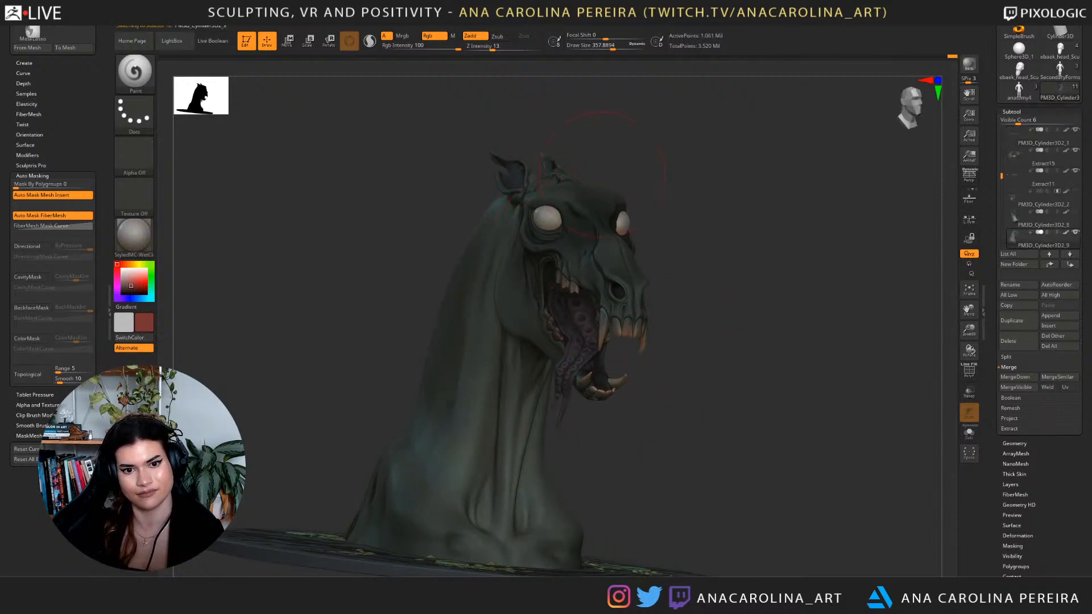
pyautogui.moveTo(643, 227); pyautogui.dragTo(697, 233)
pyautogui.press('space')
pyautogui.moveTo(599, 179); pyautogui.dragTo(582, 179)
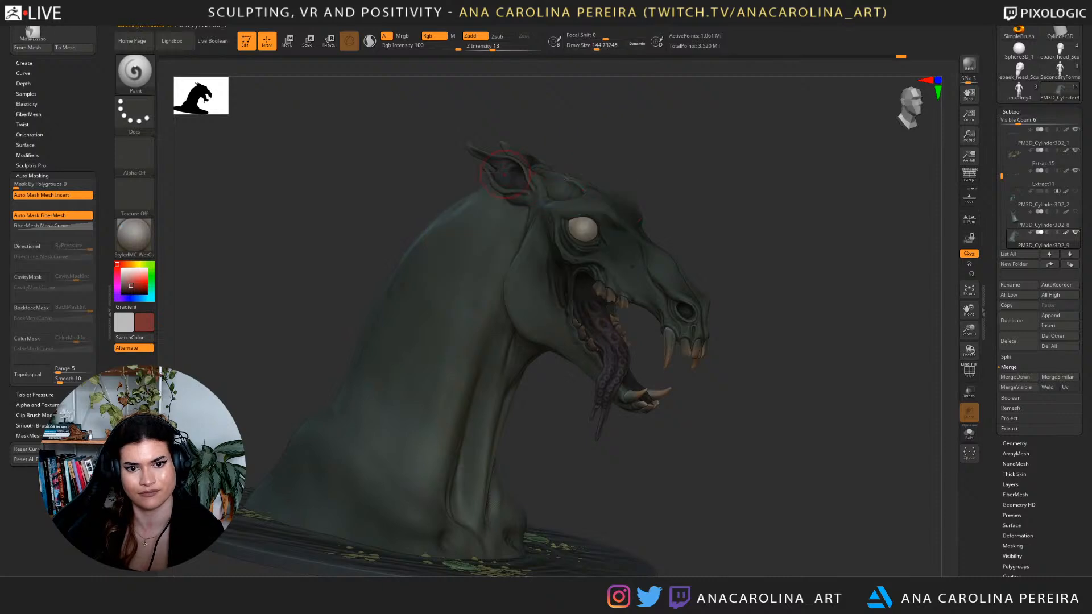
pyautogui.moveTo(643, 132); pyautogui.dragTo(615, 128)
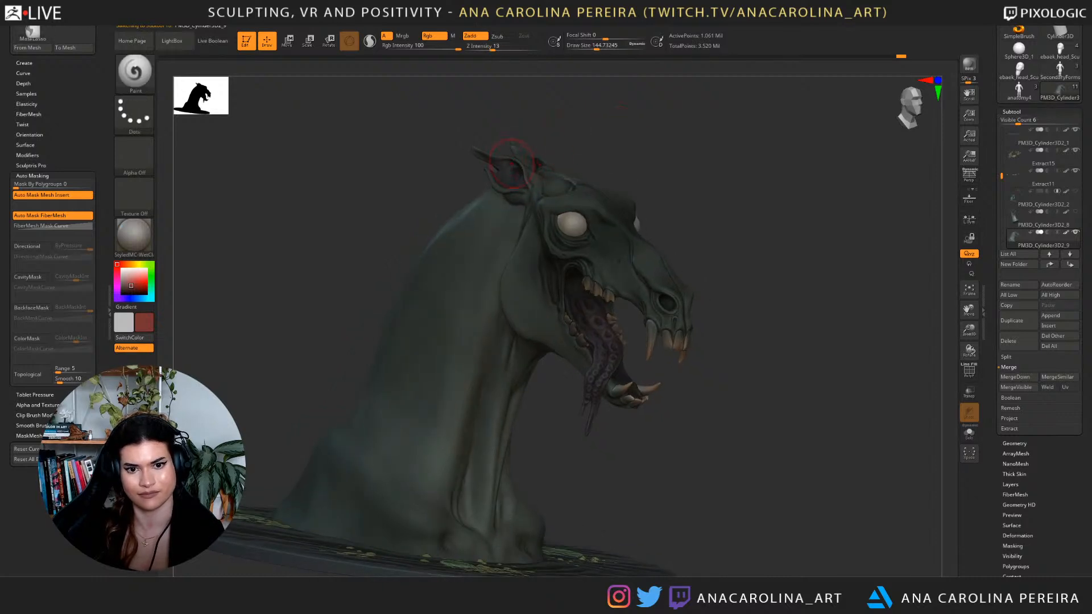
pyautogui.keyDown('alt'); pyautogui.moveTo(683, 171); pyautogui.dragTo(685, 120); pyautogui.keyUp('alt')
pyautogui.moveTo(780, 199); pyautogui.dragTo(722, 299)
# Sample a dark green from the body and paint it over the tongue at draw size about 299.
pyautogui.press('c')
pyautogui.press('space')
pyautogui.moveTo(560, 241); pyautogui.dragTo(572, 242)
pyautogui.keyDown('alt'); pyautogui.click(569, 322); pyautogui.keyUp('alt')
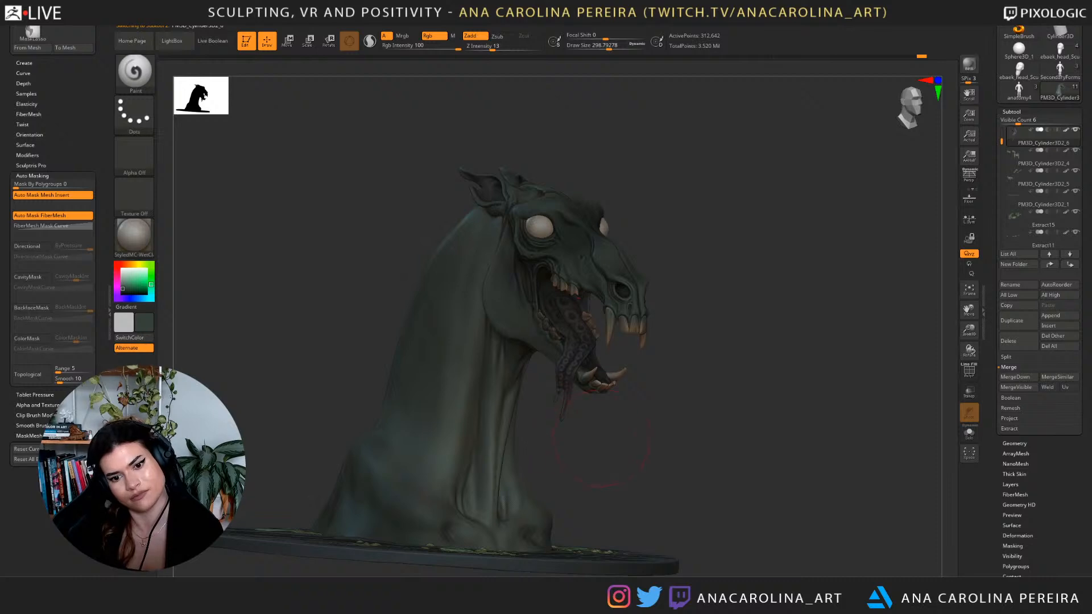
pyautogui.press('space')
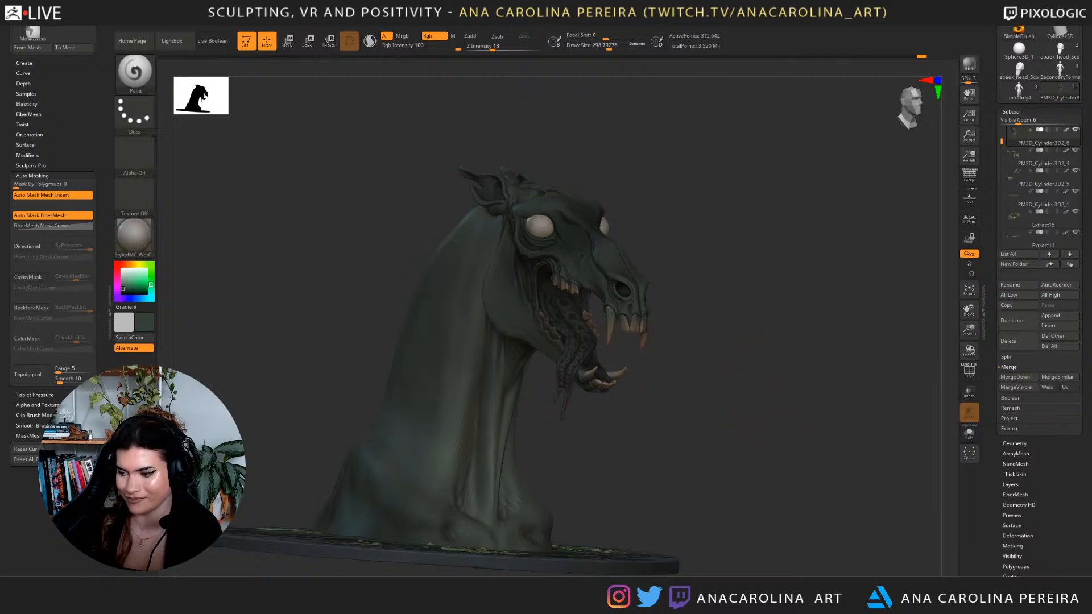
# Examine the recoloured tongue and ears against the head from both sides.
pyautogui.keyDown('alt'); pyautogui.moveTo(711, 427); pyautogui.dragTo(763, 425); pyautogui.keyUp('alt')
pyautogui.moveTo(673, 400); pyautogui.dragTo(484, 392)
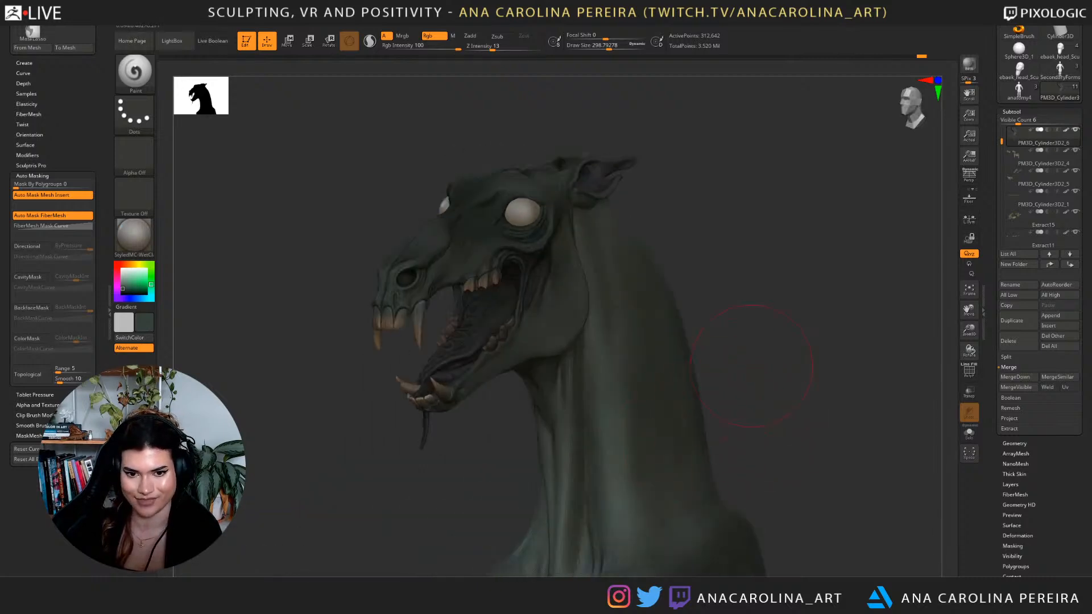
pyautogui.moveTo(799, 372); pyautogui.dragTo(733, 333)
pyautogui.moveTo(813, 347); pyautogui.dragTo(757, 347)
pyautogui.moveTo(521, 398)
pyautogui.mouseDown()
pyautogui.moveTo(768, 350)
pyautogui.moveTo(747, 359)
pyautogui.moveTo(779, 388)
pyautogui.moveTo(799, 386)
pyautogui.mouseUp()
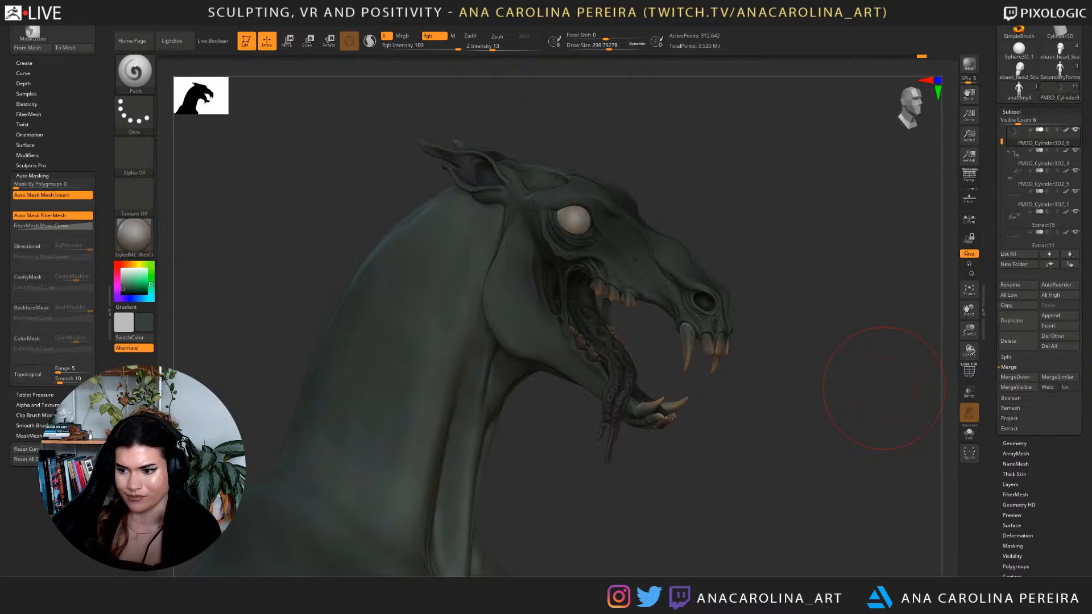
pyautogui.moveTo(885, 389); pyautogui.dragTo(819, 307)
pyautogui.moveTo(819, 310); pyautogui.dragTo(682, 313)
pyautogui.moveTo(783, 348); pyautogui.dragTo(768, 341)
pyautogui.moveTo(871, 310); pyautogui.dragTo(836, 342)
pyautogui.moveTo(808, 274)
pyautogui.keyDown('alt'); pyautogui.mouseDown()
pyautogui.moveTo(811, 370)
pyautogui.moveTo(854, 287)
pyautogui.mouseUp(); pyautogui.keyUp('alt')
# Reduce the draw size to about 132 and make the body subtool PM3D_Cylinder3D2_9 active.
pyautogui.press('space')
pyautogui.moveTo(629, 260); pyautogui.dragTo(614, 260)
pyautogui.keyDown('alt'); pyautogui.click(629, 243); pyautogui.keyUp('alt')
pyautogui.moveTo(740, 344)
pyautogui.mouseDown()
pyautogui.moveTo(763, 336)
pyautogui.moveTo(754, 338)
pyautogui.moveTo(767, 294)
pyautogui.moveTo(745, 250)
pyautogui.mouseUp()
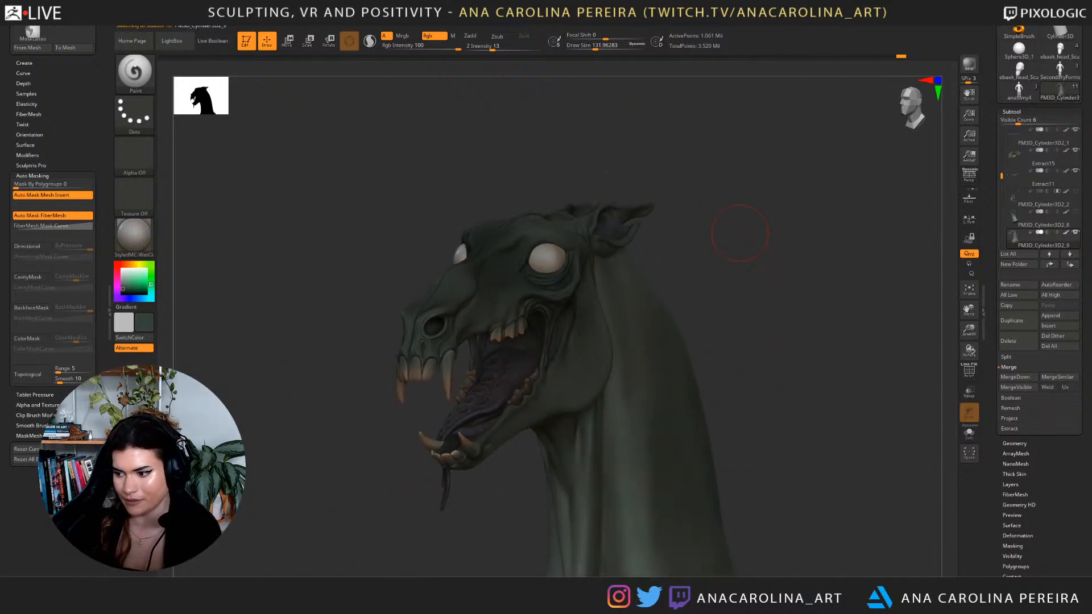
pyautogui.moveTo(740, 233); pyautogui.dragTo(723, 363)
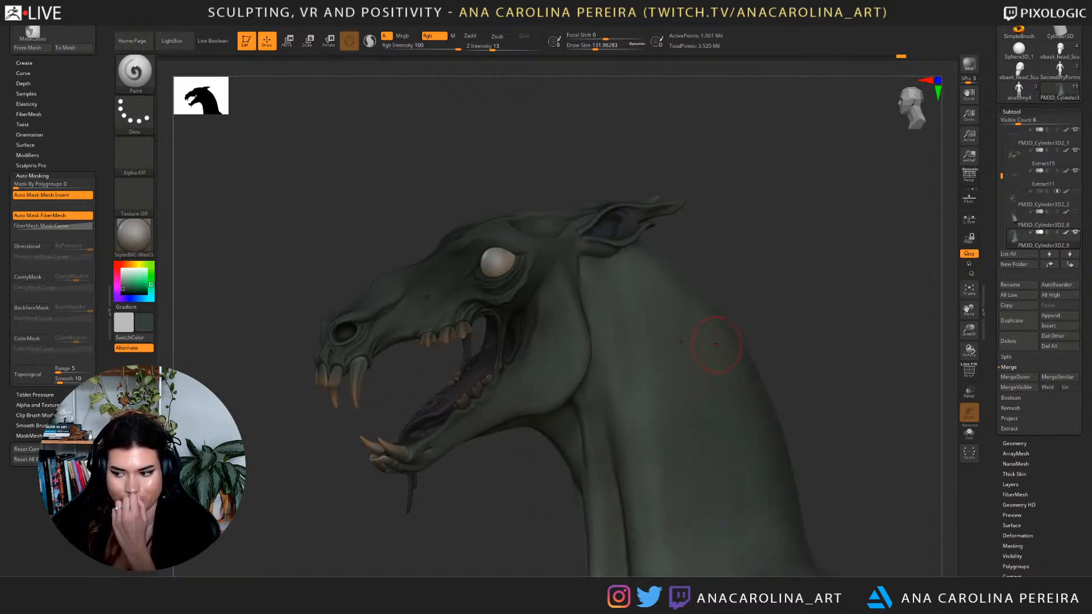
# Switch to the DamStandard brush and refine the crease between the jaw and the neck behind the cheek.
pyautogui.moveTo(695, 378)
pyautogui.mouseDown(button='right')
pyautogui.moveTo(565, 524)
pyautogui.moveTo(643, 537)
pyautogui.moveTo(648, 484)
pyautogui.mouseUp(button='right')
pyautogui.moveTo(842, 421)
pyautogui.mouseDown()
pyautogui.moveTo(709, 545)
pyautogui.moveTo(705, 467)
pyautogui.moveTo(783, 432)
pyautogui.moveTo(759, 430)
pyautogui.moveTo(757, 452)
pyautogui.moveTo(754, 432)
pyautogui.moveTo(628, 552)
pyautogui.mouseUp()
pyautogui.press('b')
pyautogui.press('d')
pyautogui.press('s')
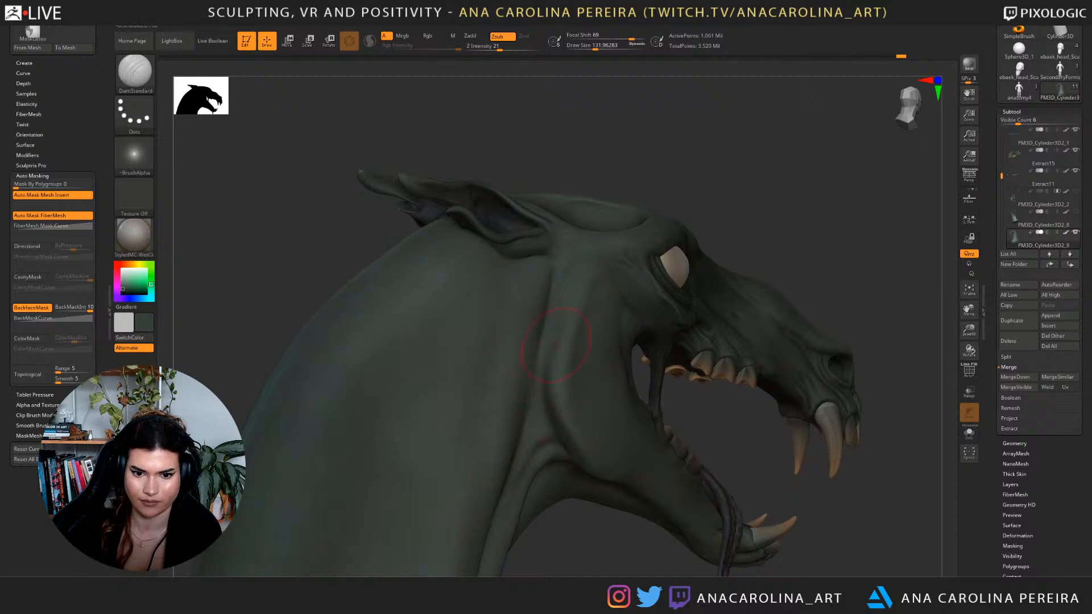
pyautogui.hotkey('ctrl', 'shift', 'z')
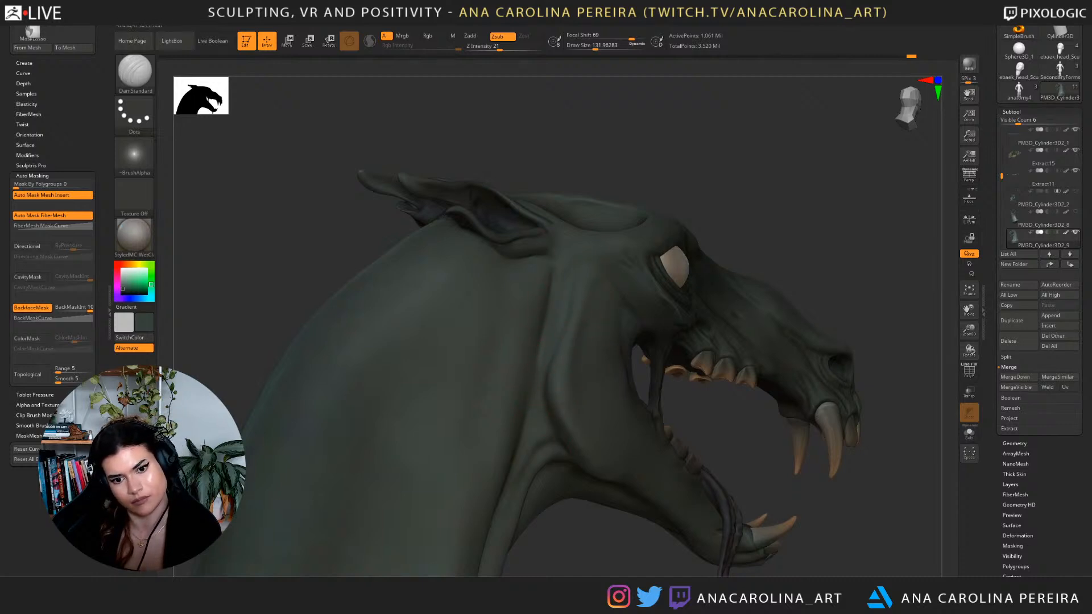
# Smooth and recut the crease between the jaw and the neck behind the cheek with the DamStandard brush.
pyautogui.moveTo(554, 531); pyautogui.dragTo(599, 512)
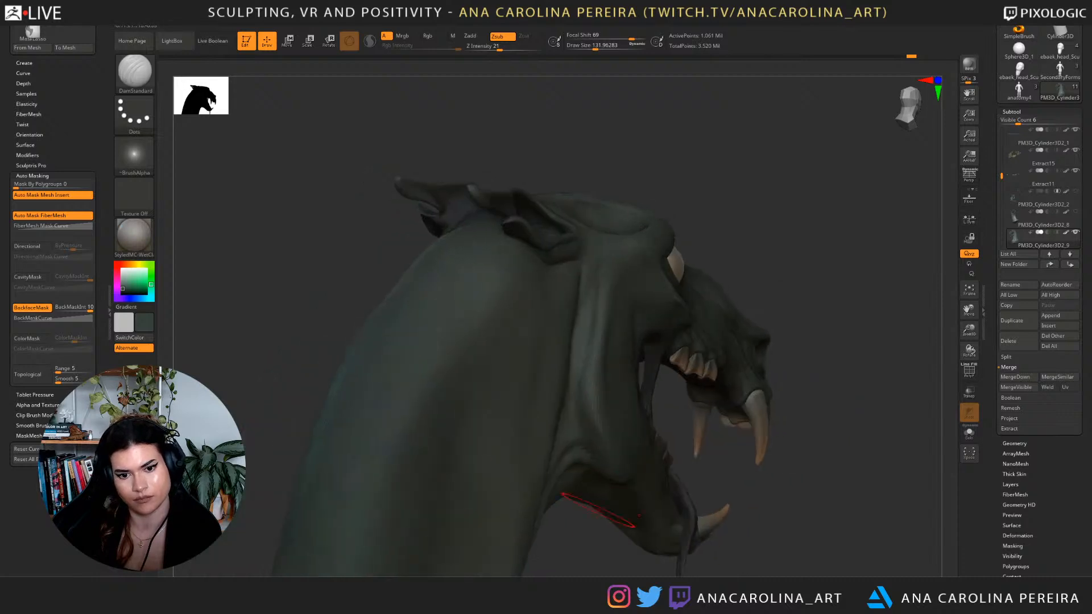
pyautogui.keyDown('shift'); pyautogui.moveTo(590, 342); pyautogui.dragTo(594, 333); pyautogui.keyUp('shift')
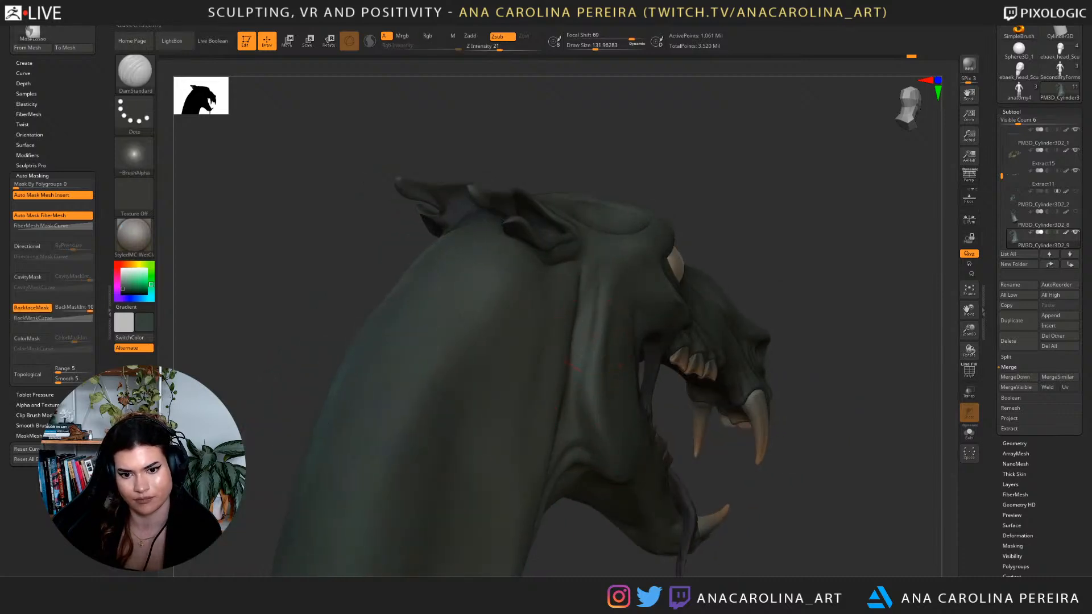
pyautogui.moveTo(757, 171); pyautogui.dragTo(654, 132)
pyautogui.moveTo(740, 187)
pyautogui.mouseDown()
pyautogui.moveTo(455, 194)
pyautogui.moveTo(494, 274)
pyautogui.moveTo(558, 326)
pyautogui.mouseUp()
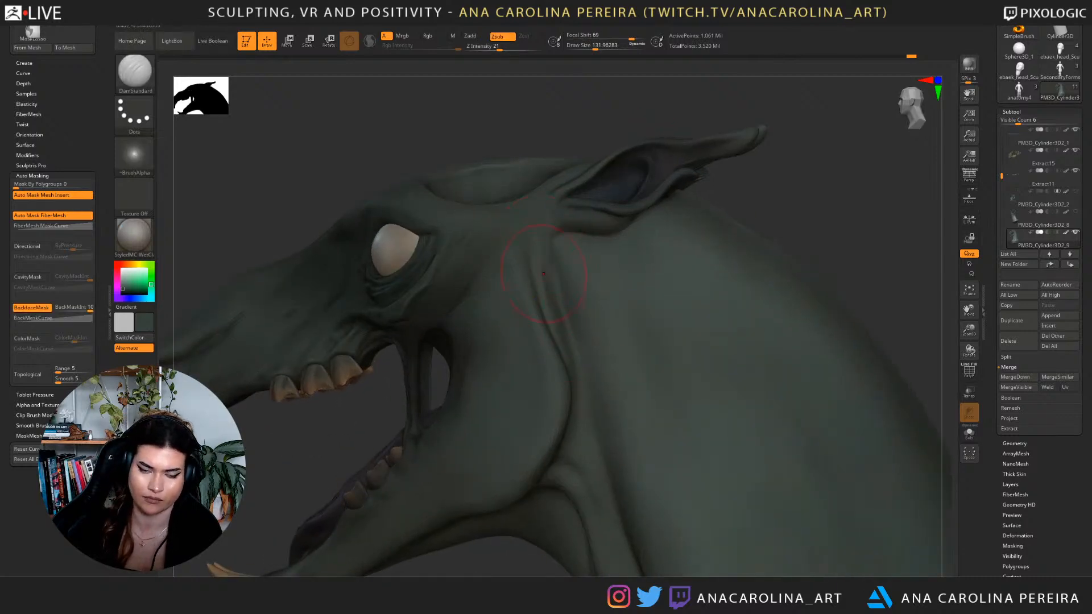
pyautogui.hotkey('ctrl', 'shift', 'z')
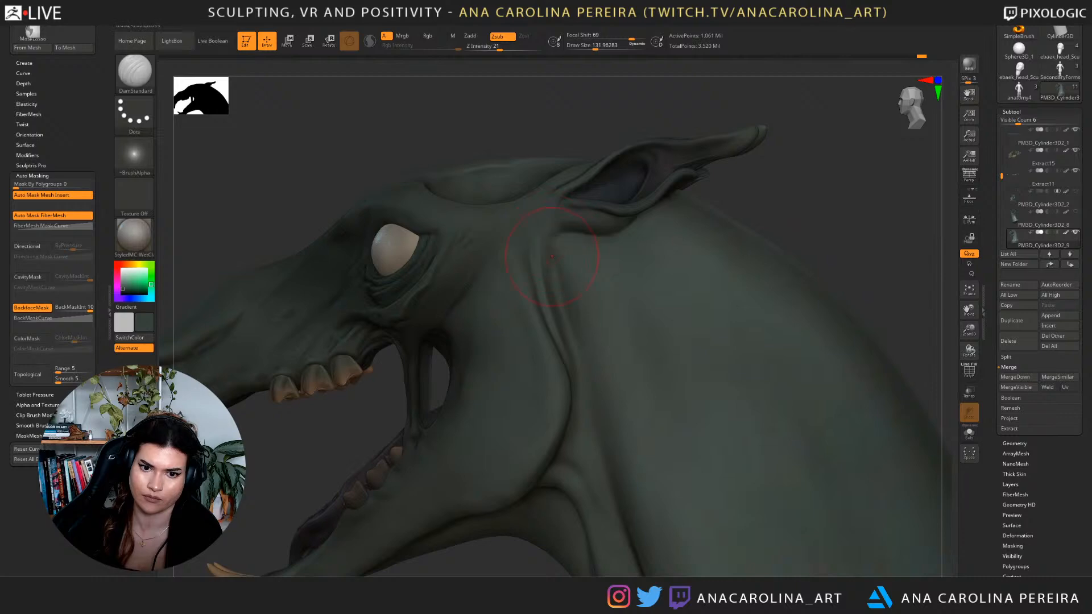
pyautogui.moveTo(572, 357); pyautogui.dragTo(570, 421)
# Switch to the ClayBuildup brush at draw size about 51 and build up and smooth the fold between the ear and the jaw.
pyautogui.moveTo(386, 546)
pyautogui.keyDown('alt'); pyautogui.mouseDown()
pyautogui.moveTo(364, 501)
pyautogui.moveTo(621, 501)
pyautogui.moveTo(610, 494)
pyautogui.moveTo(592, 540)
pyautogui.mouseUp(); pyautogui.keyUp('alt')
pyautogui.press('b')
pyautogui.press('c')
pyautogui.press('b')
pyautogui.keyDown('alt'); pyautogui.moveTo(654, 191); pyautogui.dragTo(654, 239); pyautogui.keyUp('alt')
pyautogui.press('space')
pyautogui.moveTo(553, 265); pyautogui.dragTo(543, 265)
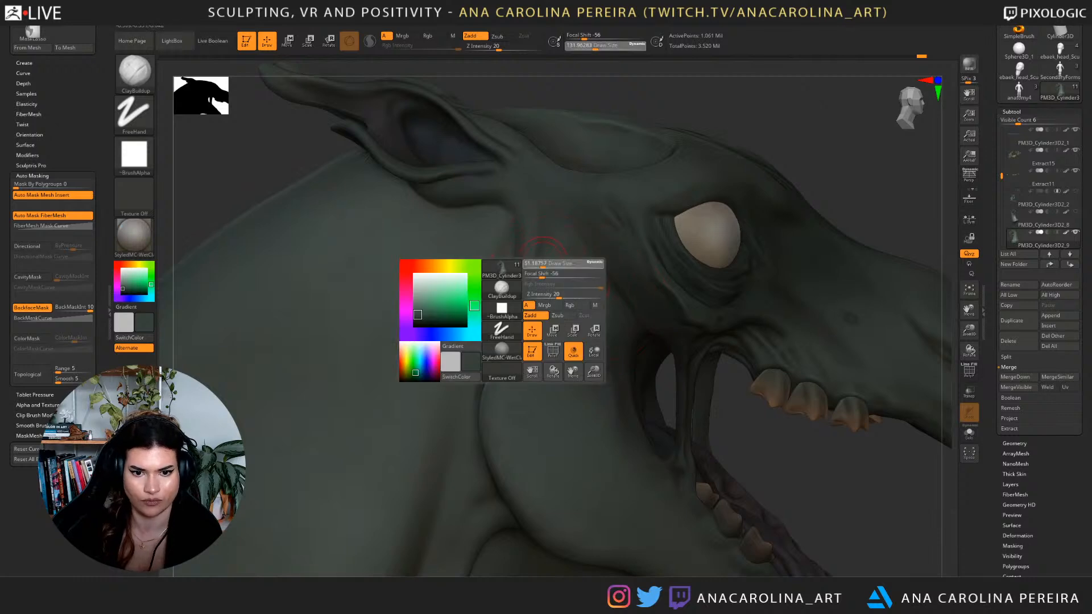
pyautogui.moveTo(631, 97); pyautogui.dragTo(677, 97)
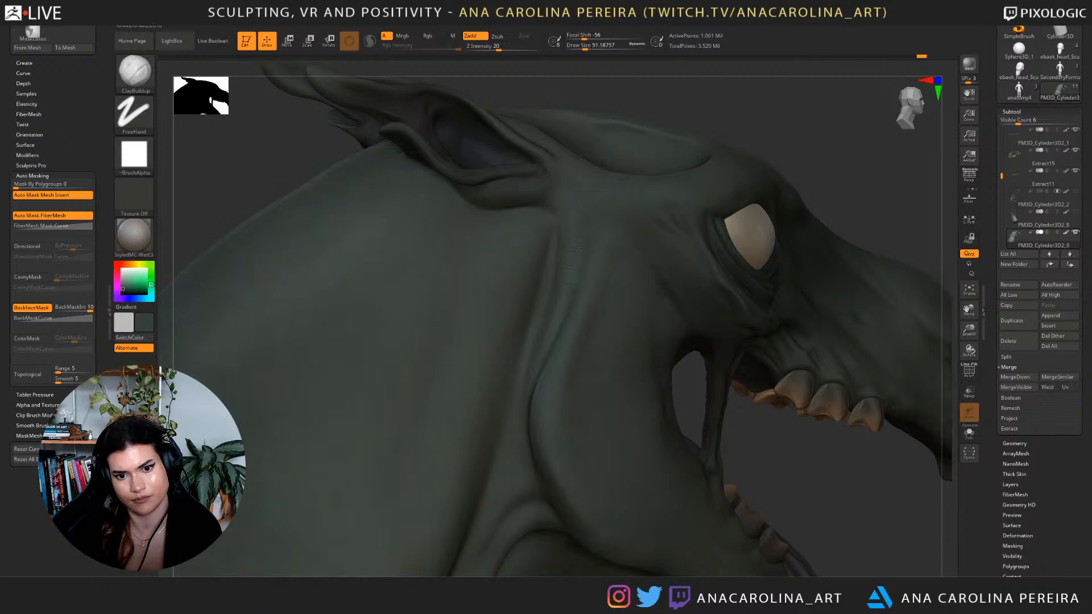
pyautogui.press('shift')
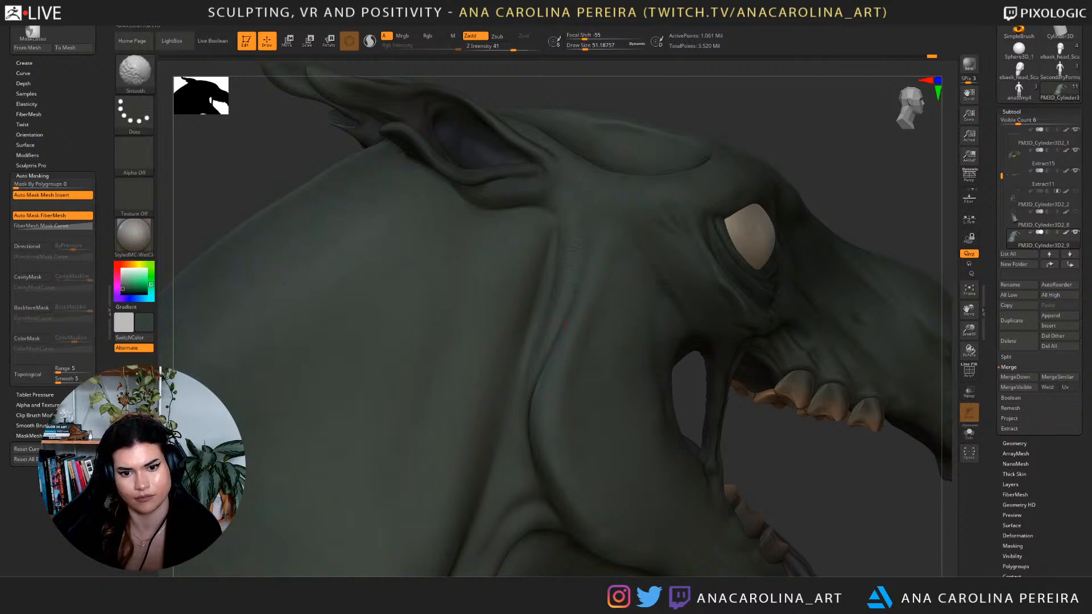
pyautogui.moveTo(606, 299); pyautogui.dragTo(509, 227, button='right')
pyautogui.moveTo(717, 245)
pyautogui.mouseDown(button='right')
pyautogui.moveTo(609, 247)
pyautogui.moveTo(616, 301)
pyautogui.mouseUp(button='right')
pyautogui.press('shift')
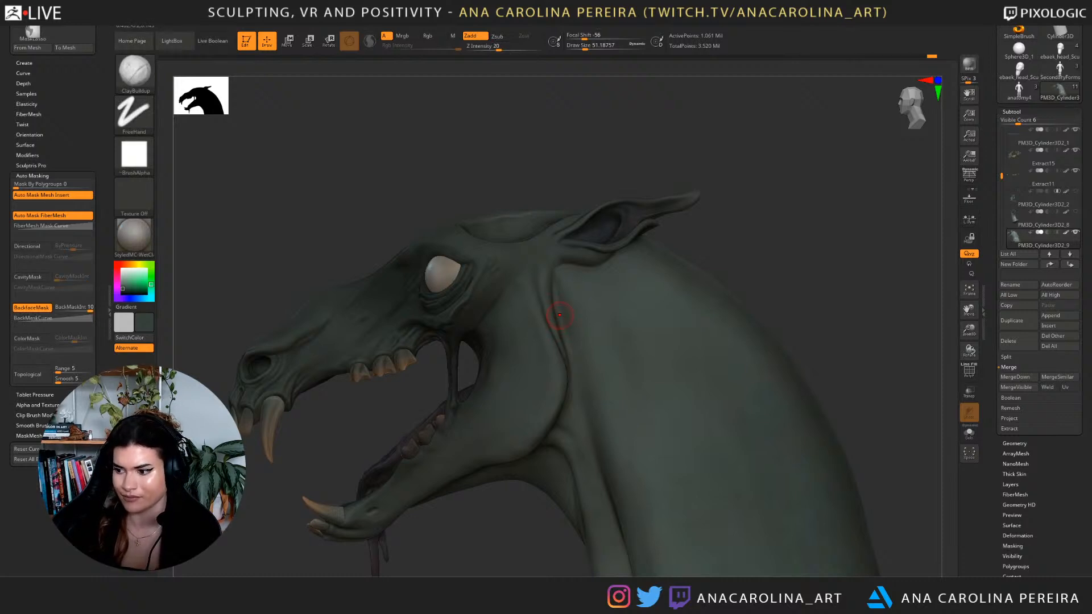
# Examine the reworked fold behind the jaw from both sides of the head.
pyautogui.keyDown('alt'); pyautogui.moveTo(733, 204); pyautogui.dragTo(881, 210); pyautogui.keyUp('alt')
pyautogui.moveTo(740, 233); pyautogui.dragTo(905, 233)
pyautogui.keyDown('alt'); pyautogui.moveTo(802, 187); pyautogui.dragTo(800, 105); pyautogui.keyUp('alt')
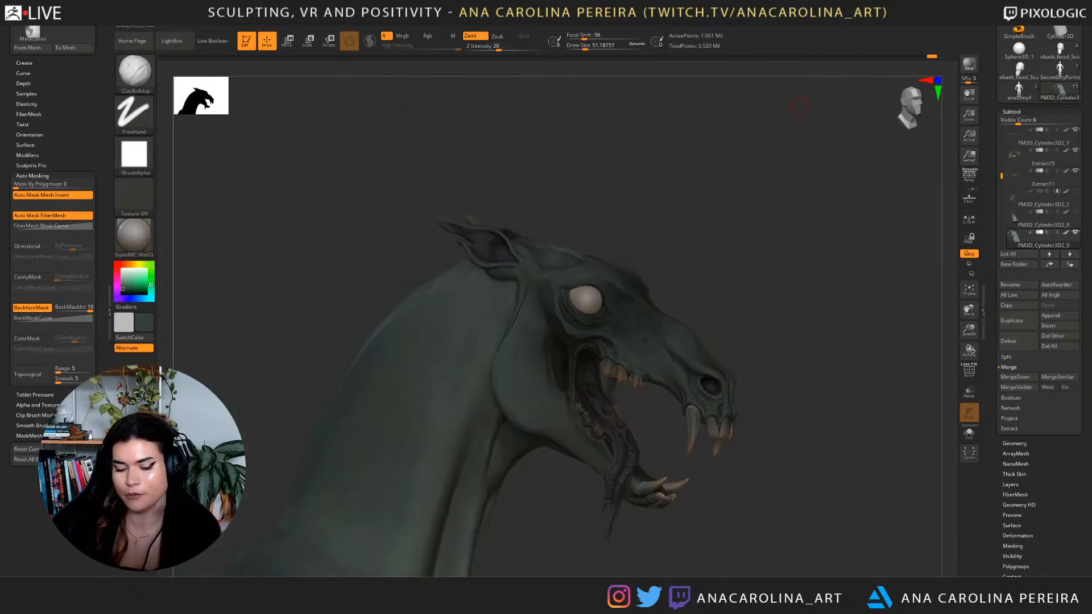
pyautogui.press('b')
pyautogui.press('c')
pyautogui.press('b')
pyautogui.moveTo(853, 188); pyautogui.dragTo(711, 193)
pyautogui.moveTo(768, 148)
pyautogui.keyDown('alt'); pyautogui.mouseDown()
pyautogui.moveTo(773, 214)
pyautogui.moveTo(785, 211)
pyautogui.moveTo(760, 238)
pyautogui.mouseUp(); pyautogui.keyUp('alt')
pyautogui.press('b')
pyautogui.press('c')
pyautogui.press('b')
pyautogui.press('b')
pyautogui.press('c')
pyautogui.press('b')
# Switch to the DamStandard brush at draw size about 132 and carve the hollow directly below the ear.
pyautogui.press('b')
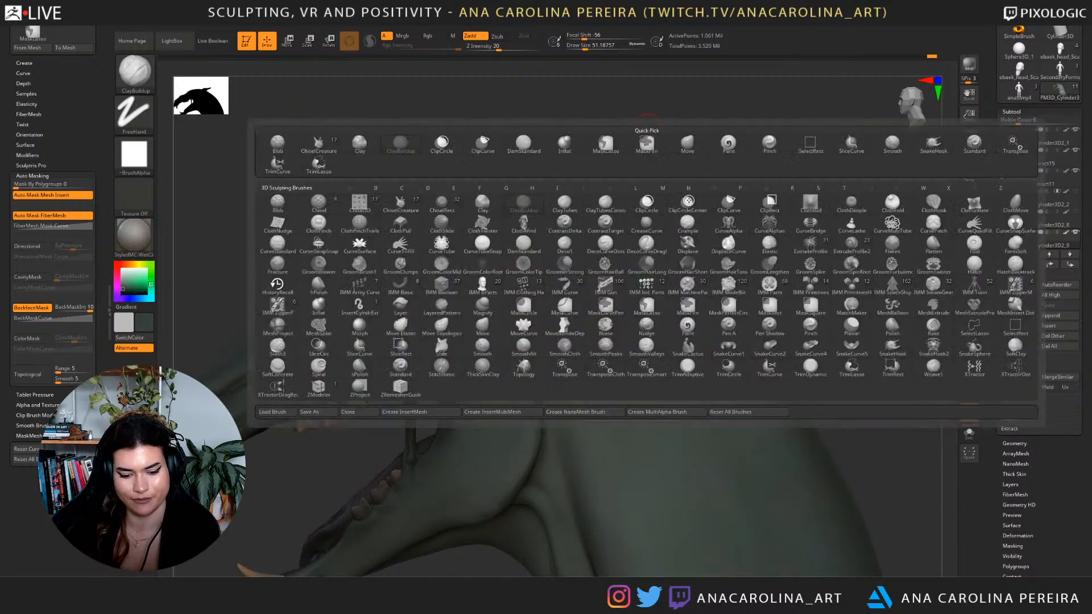
pyautogui.press('d')
pyautogui.press('s')
pyautogui.moveTo(530, 311); pyautogui.dragTo(536, 314, button='right')
pyautogui.press(']')
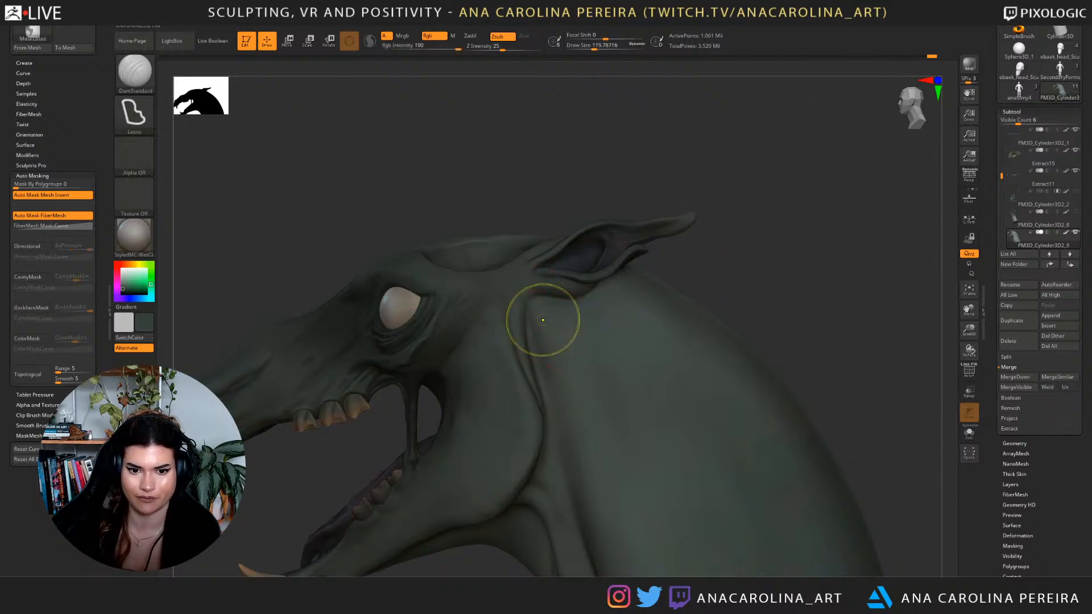
pyautogui.press(']')
pyautogui.press('space')
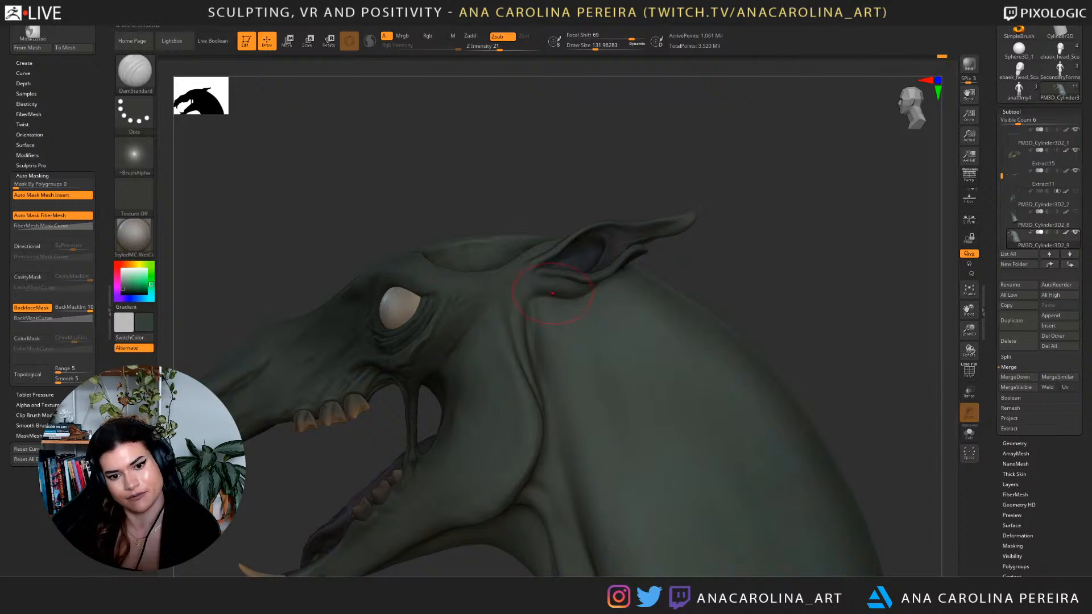
# Extend the groove from below the ear down along the back of the jaw fold with the DamStandard brush.
pyautogui.press('b')
pyautogui.press('c')
pyautogui.press('b')
pyautogui.keyDown('ctrl'); pyautogui.moveTo(573, 222); pyautogui.dragTo(605, 202, button='right'); pyautogui.keyUp('ctrl')
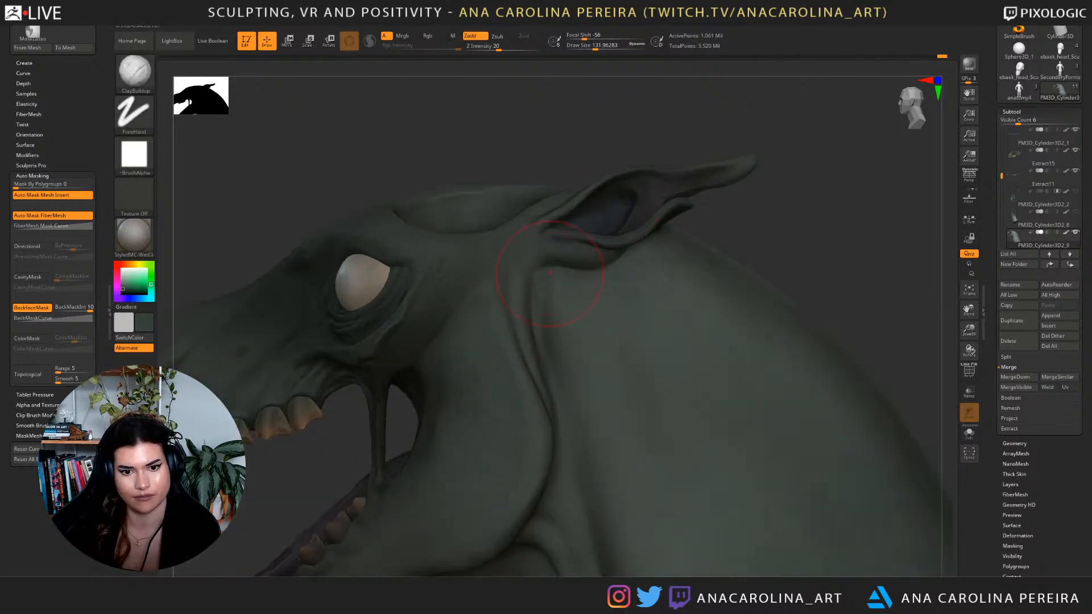
pyautogui.press('b')
pyautogui.press('d')
pyautogui.press('s')
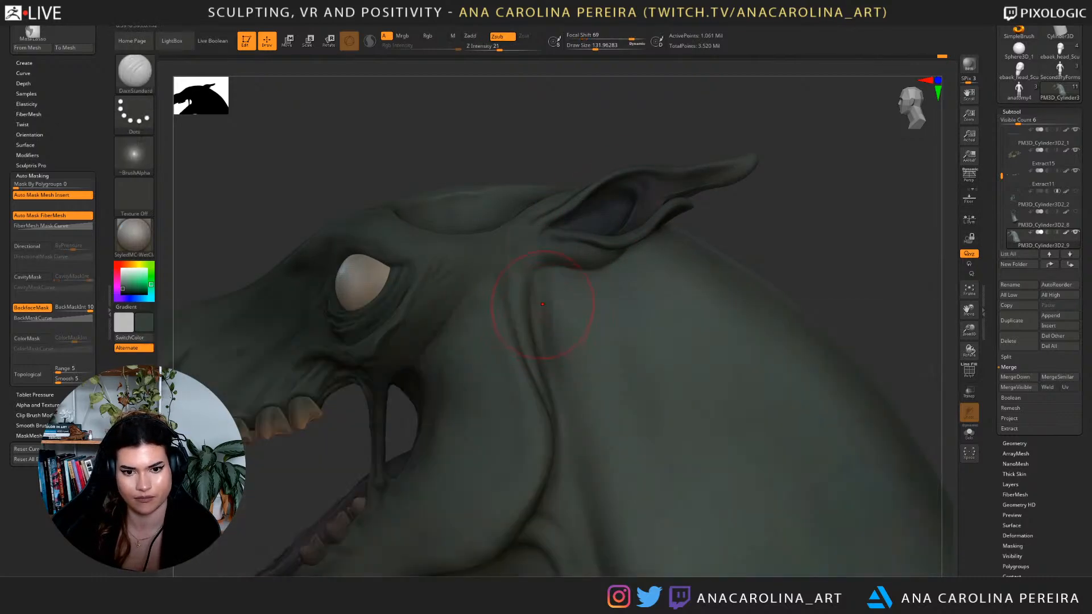
# Refine the fold below the ear with ClayBuildup at draw size about 36, and smooth it at about 65.
pyautogui.press('b')
pyautogui.press('c')
pyautogui.press('b')
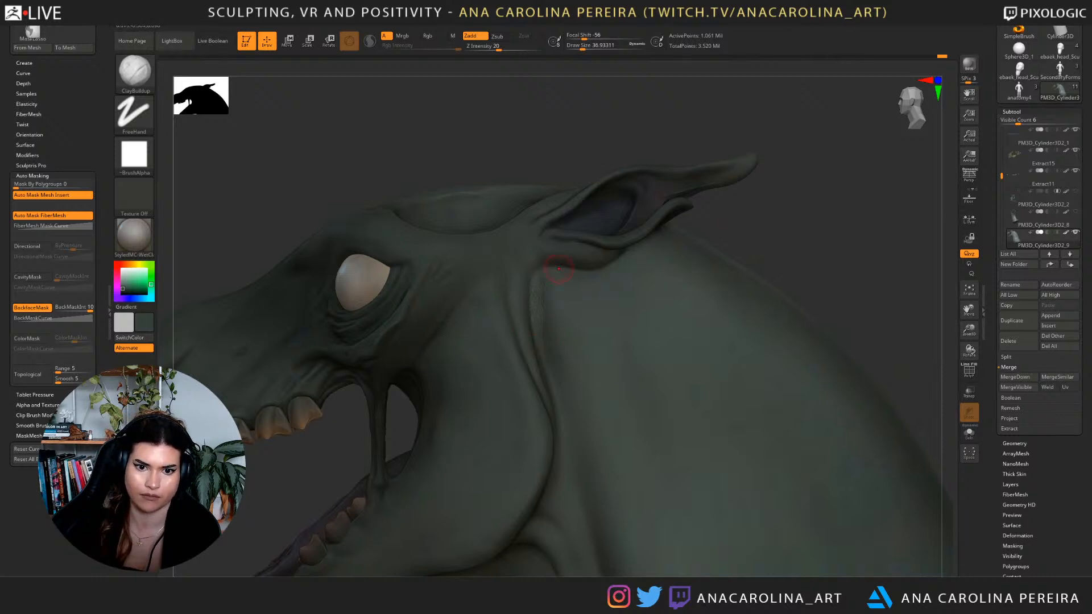
pyautogui.press('shift')
pyautogui.press('space')
pyautogui.moveTo(541, 326); pyautogui.dragTo(547, 326)
pyautogui.keyDown('shift'); pyautogui.moveTo(534, 318); pyautogui.dragTo(533, 285); pyautogui.keyUp('shift')
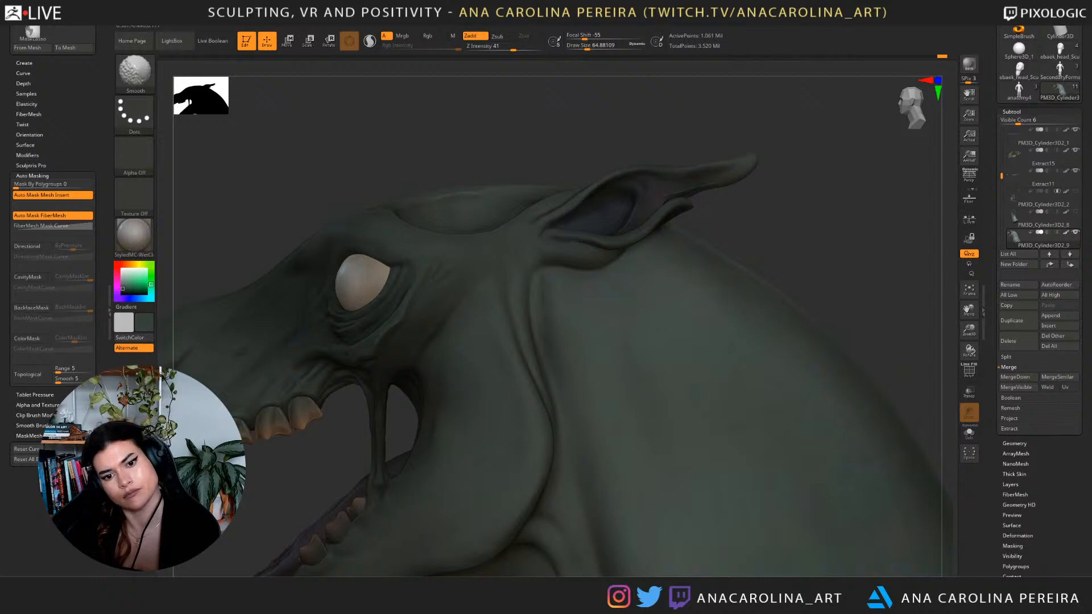
# Examine the ear and jaw transition on the whole head from both sides.
pyautogui.keyDown('alt'); pyautogui.moveTo(722, 221); pyautogui.dragTo(711, 139); pyautogui.keyUp('alt')
pyautogui.moveTo(489, 216); pyautogui.dragTo(726, 242)
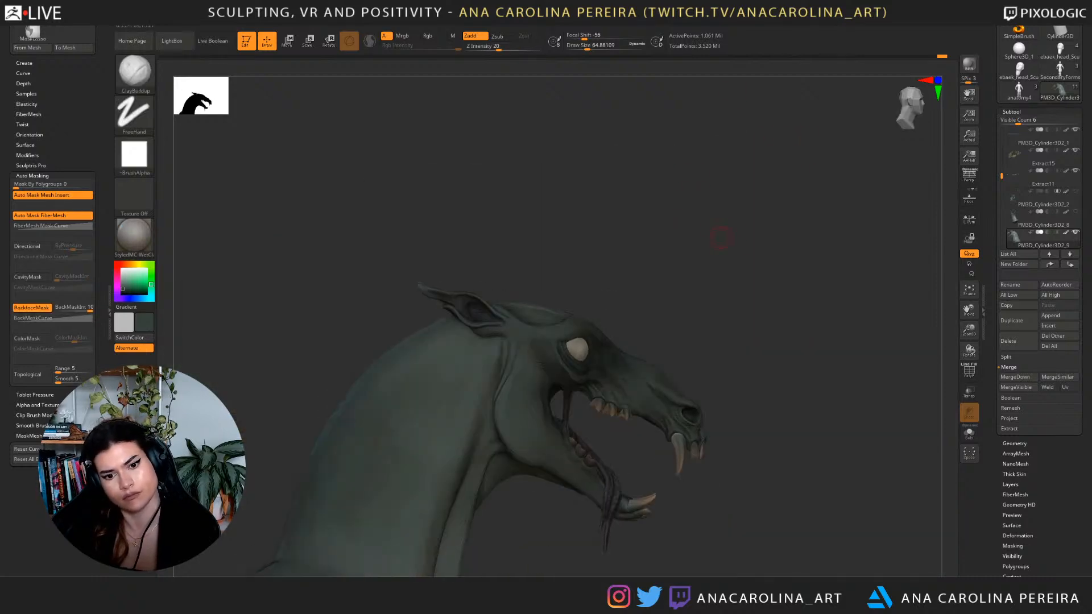
pyautogui.press('shift')
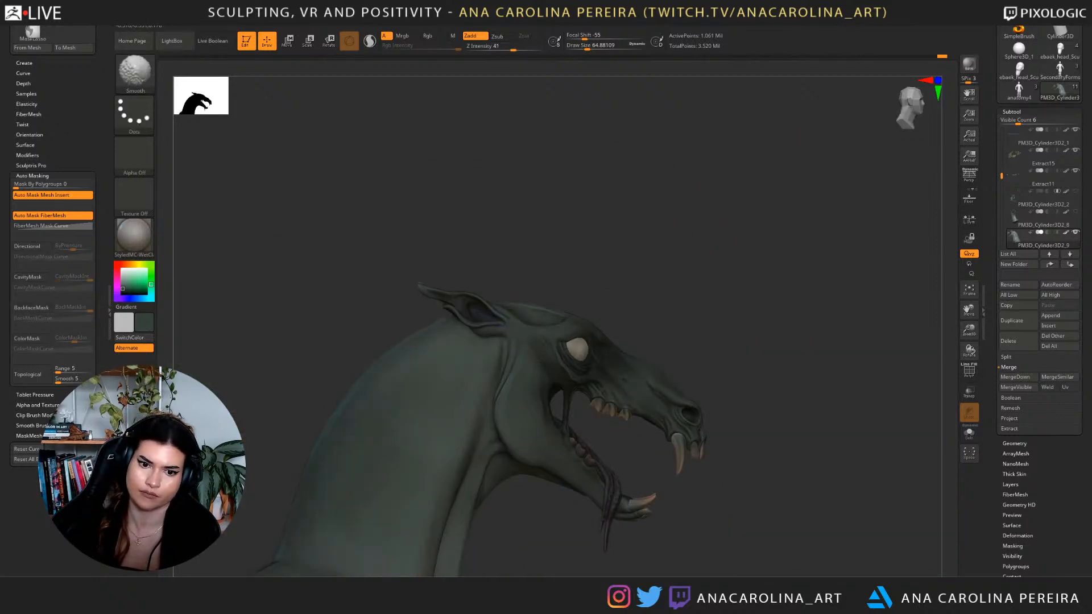
pyautogui.moveTo(637, 426); pyautogui.dragTo(602, 422)
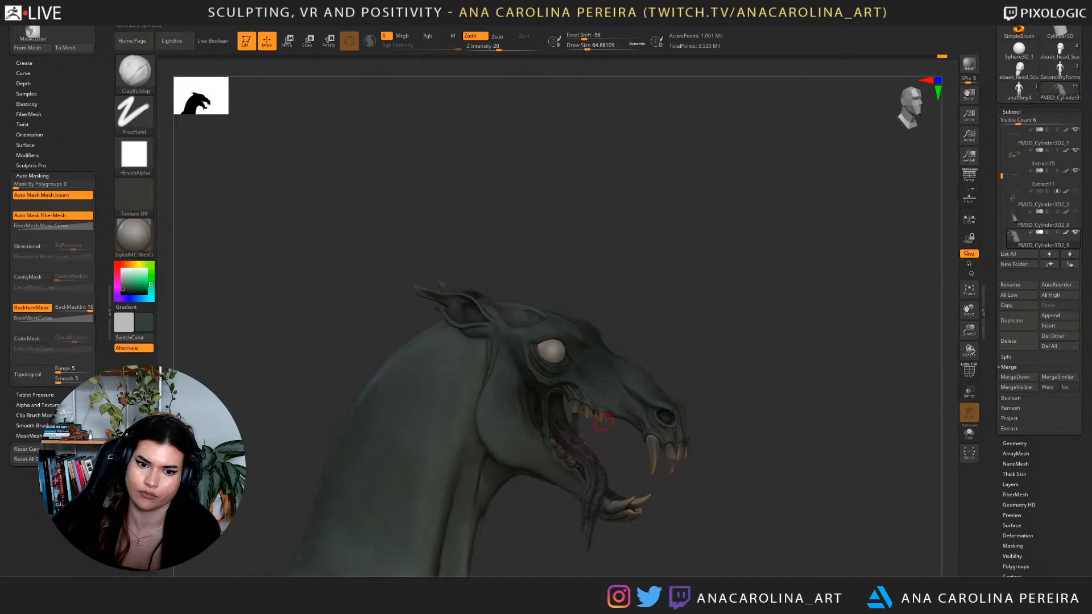
pyautogui.press('shift')
pyautogui.moveTo(757, 341); pyautogui.dragTo(556, 329)
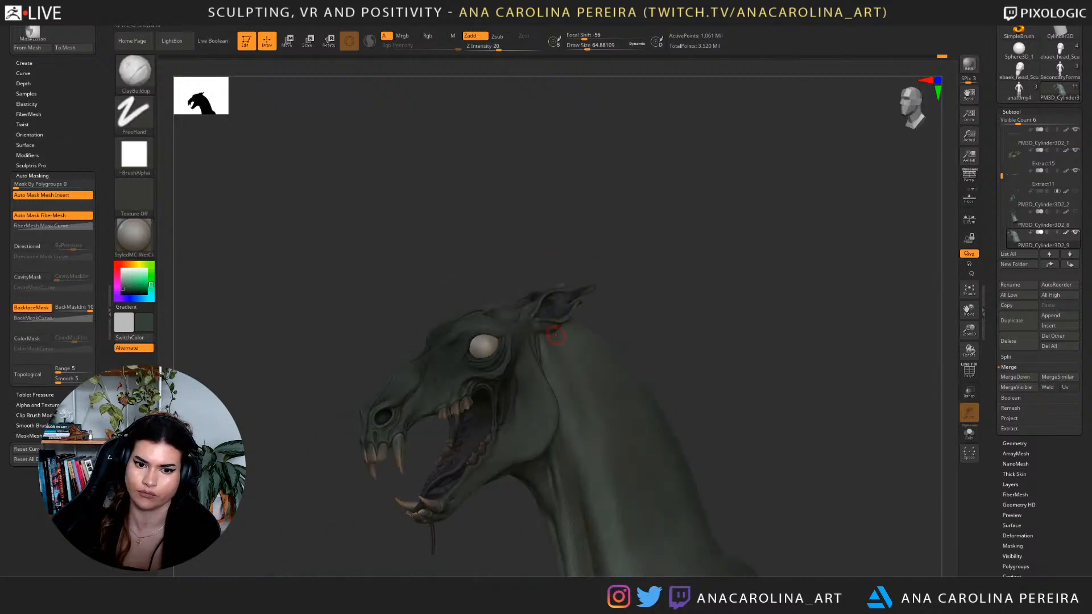
pyautogui.press('shift')
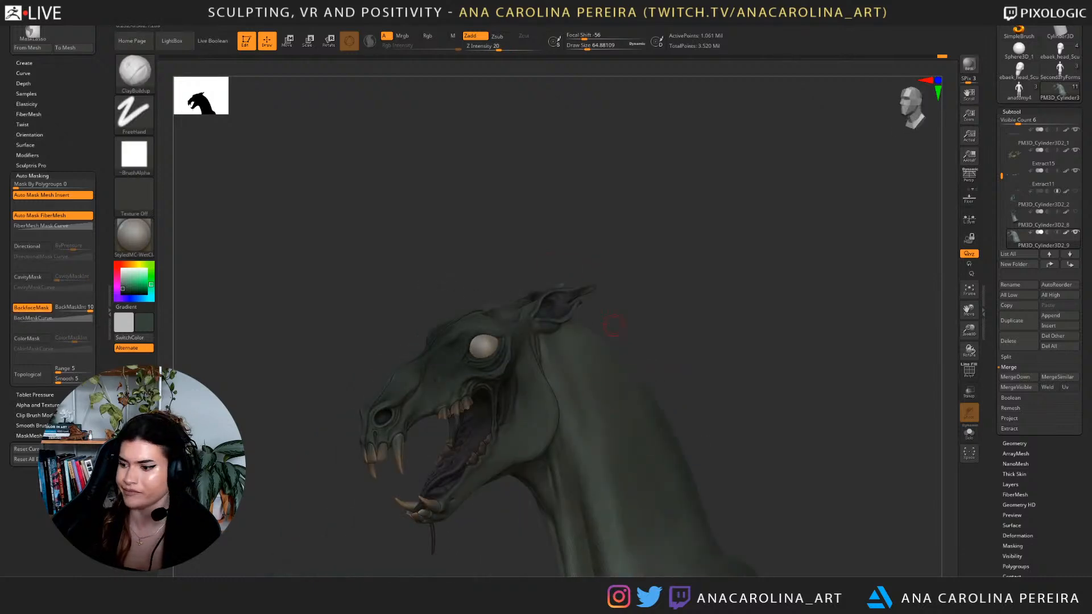
pyautogui.moveTo(660, 152)
pyautogui.mouseDown()
pyautogui.moveTo(629, 187)
pyautogui.moveTo(566, 219)
pyautogui.mouseUp()
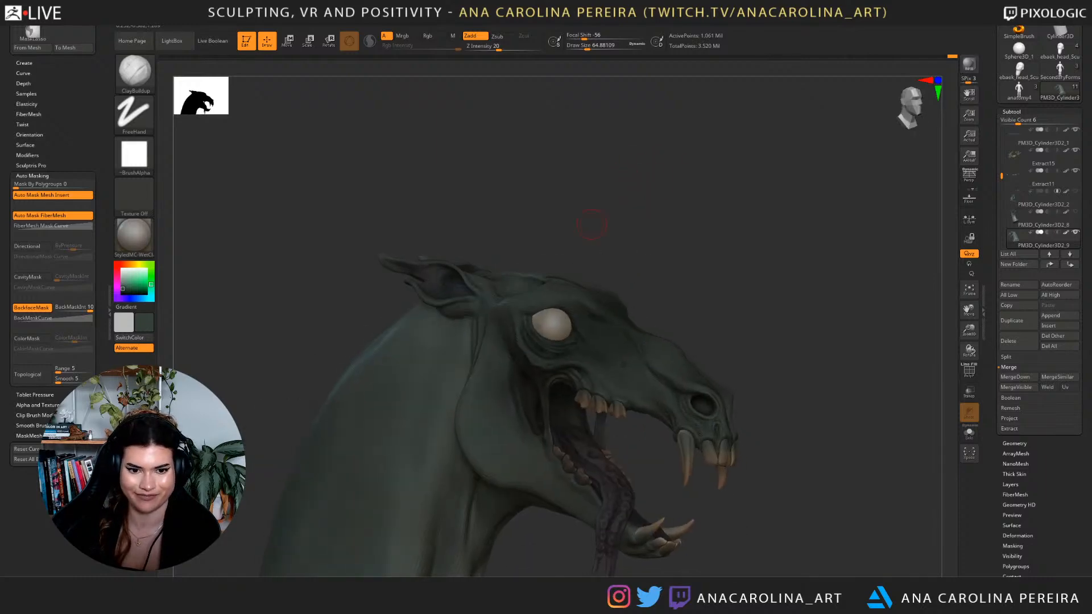
# Set the ClayBuildup draw size to about 54 and switch to the Move brush for the area below the ear.
pyautogui.press('b')
pyautogui.press('c')
pyautogui.press('b')
pyautogui.press('space')
pyautogui.moveTo(448, 305); pyautogui.dragTo(446, 305)
pyautogui.press('b')
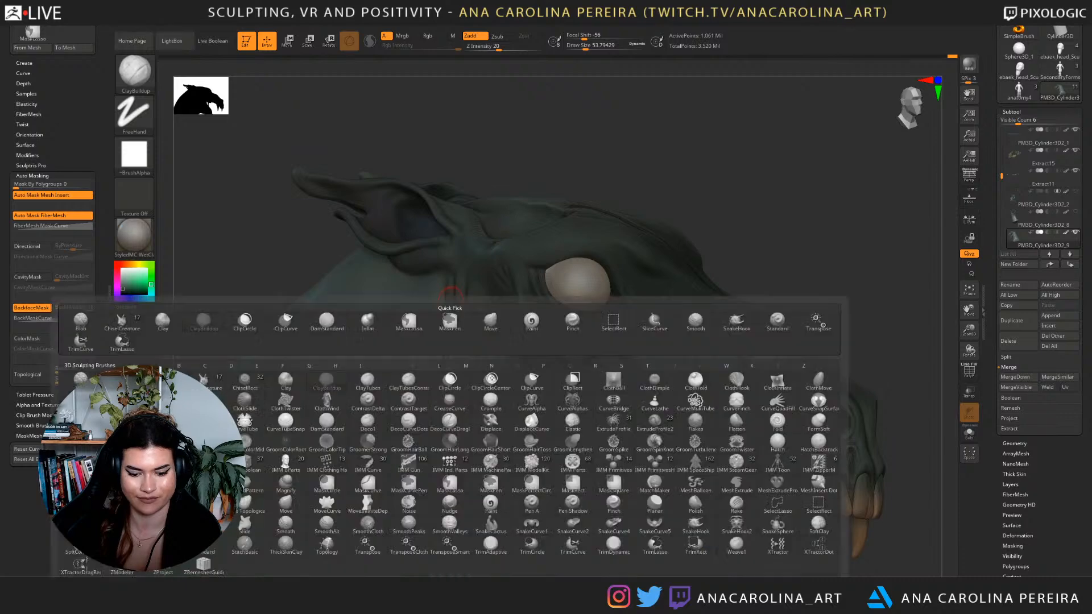
pyautogui.press('m')
pyautogui.press('v')
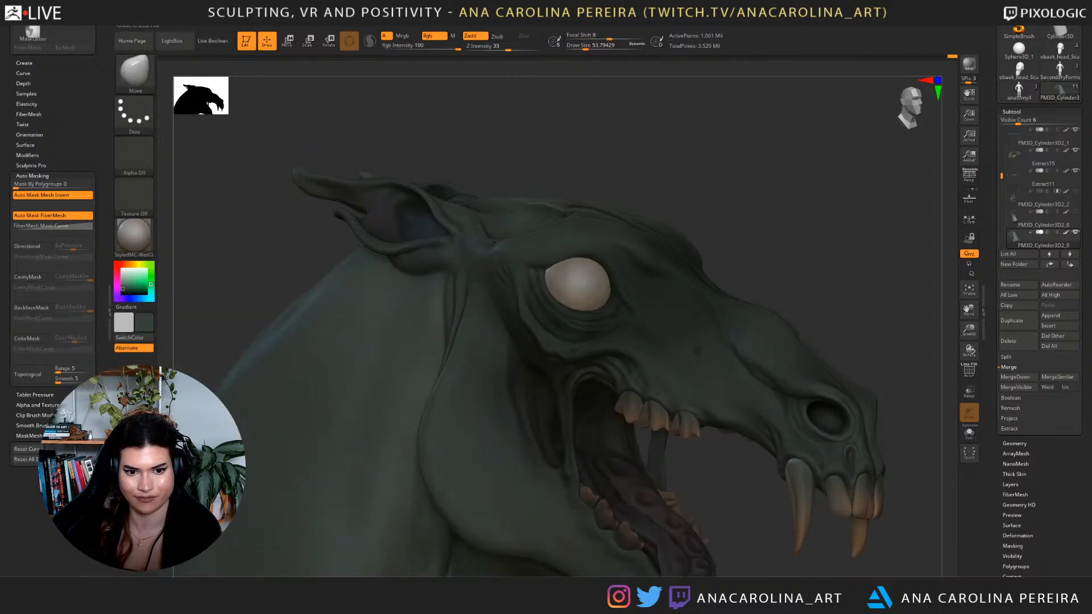
# Switch to the DamStandard brush and undo the latest strokes on the fold behind the jaw.
pyautogui.moveTo(626, 181)
pyautogui.mouseDown()
pyautogui.moveTo(529, 154)
pyautogui.moveTo(560, 170)
pyautogui.moveTo(578, 122)
pyautogui.moveTo(668, 174)
pyautogui.moveTo(632, 176)
pyautogui.moveTo(686, 174)
pyautogui.moveTo(660, 171)
pyautogui.moveTo(666, 227)
pyautogui.moveTo(711, 178)
pyautogui.mouseUp()
pyautogui.press('b')
pyautogui.press('d')
pyautogui.press('s')
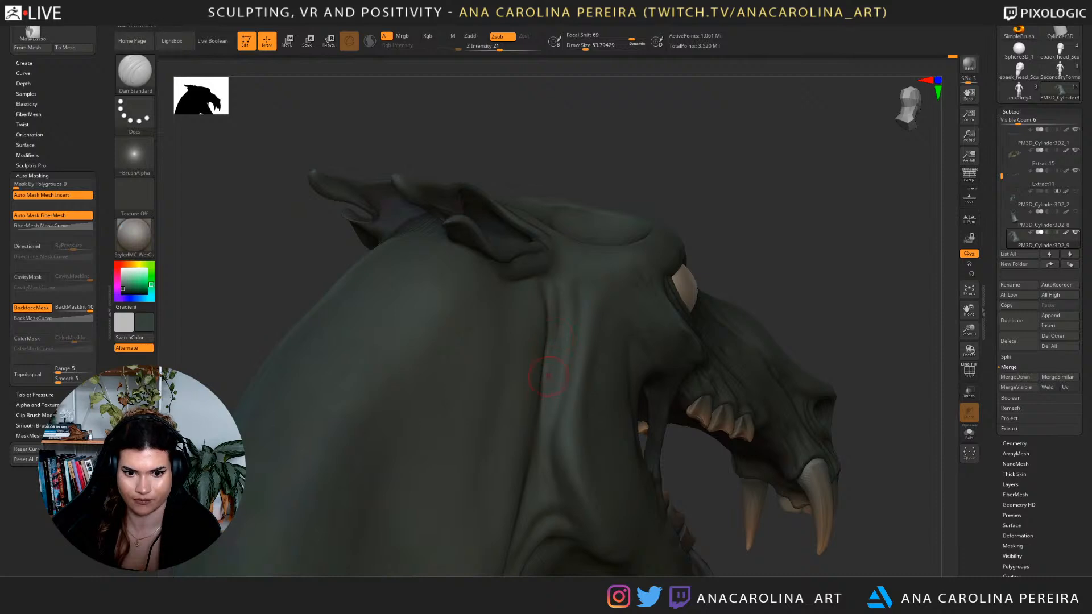
pyautogui.hotkey('ctrl', 'z')
pyautogui.hotkey('ctrl', 'z')
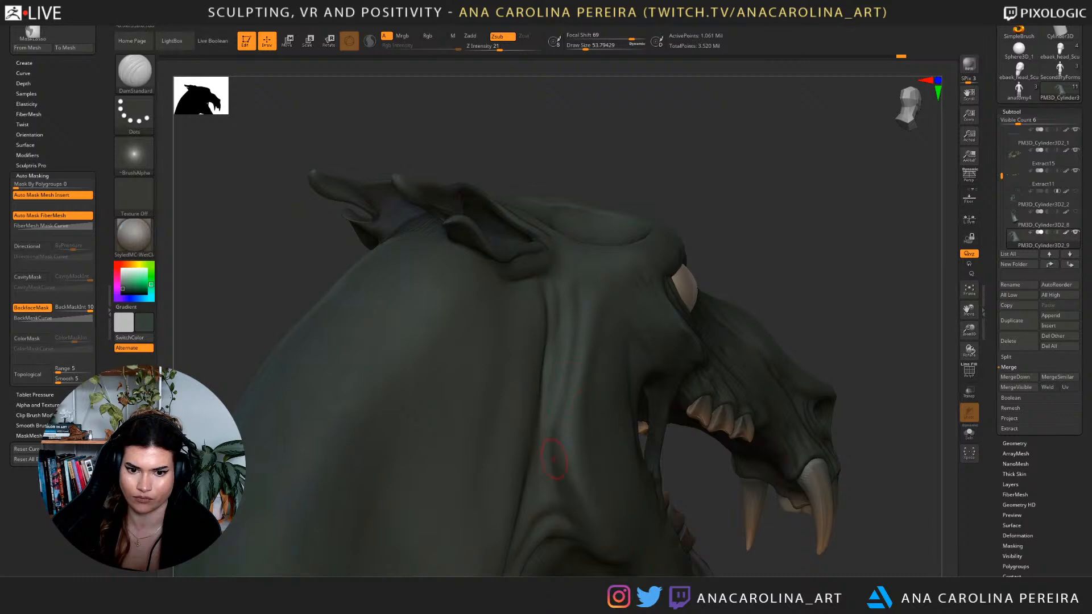
# Define the rear edge of the cheek down to the jaw corner with DamStandard at draw size about 108, comparing it through undo and redo.
pyautogui.moveTo(853, 227); pyautogui.dragTo(614, 153)
pyautogui.moveTo(757, 267); pyautogui.dragTo(725, 273)
pyautogui.moveTo(570, 333); pyautogui.dragTo(503, 288, button='right')
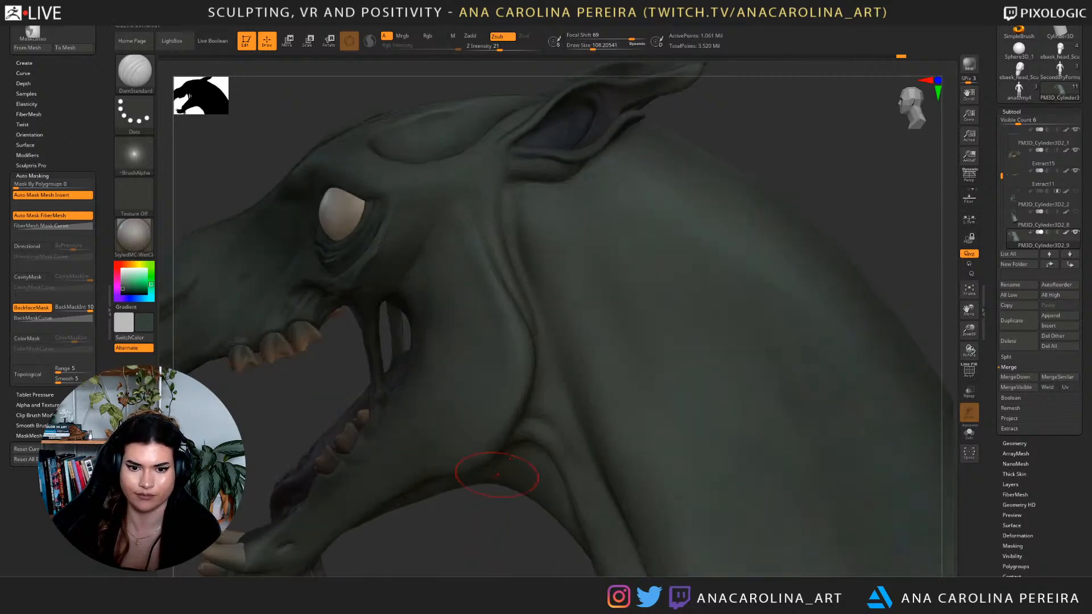
pyautogui.moveTo(482, 240); pyautogui.dragTo(521, 360)
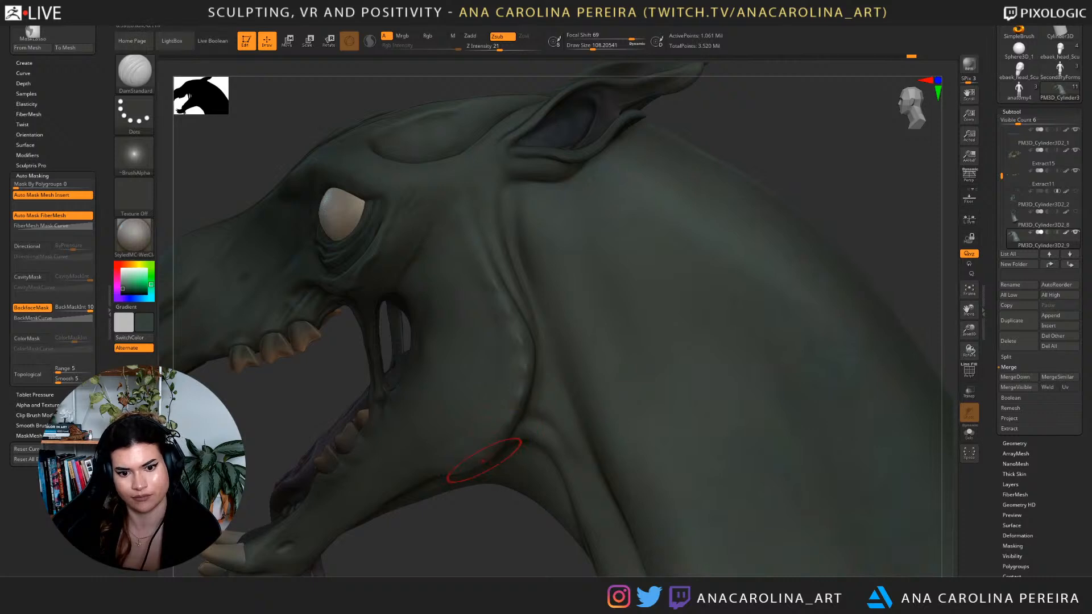
pyautogui.moveTo(500, 449); pyautogui.dragTo(528, 488, button='right')
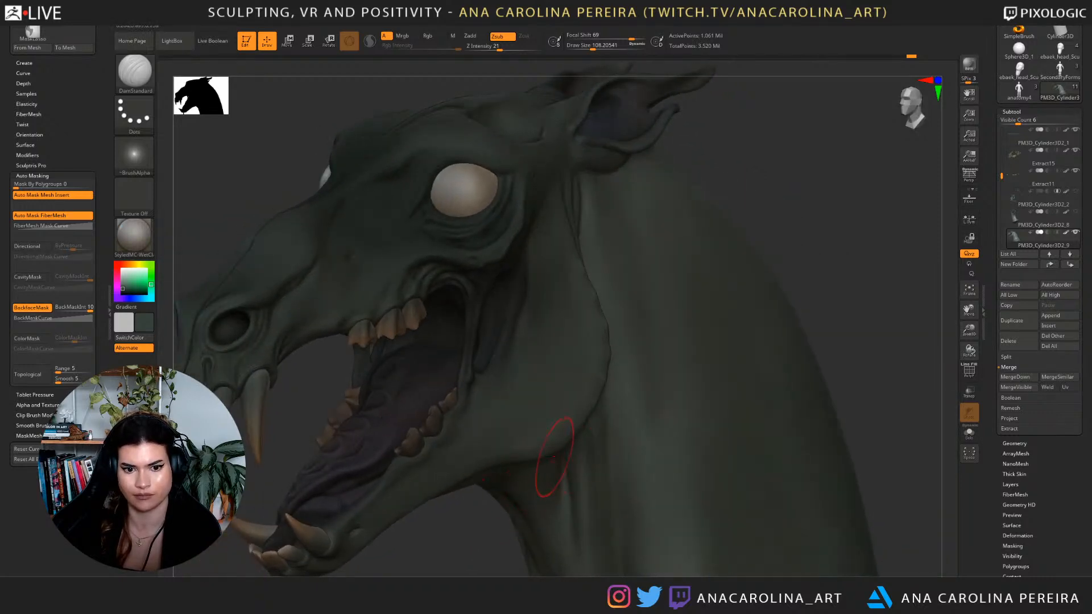
pyautogui.moveTo(798, 231)
pyautogui.mouseDown(button='right')
pyautogui.moveTo(871, 239)
pyautogui.moveTo(787, 231)
pyautogui.mouseUp(button='right')
pyautogui.moveTo(685, 327); pyautogui.dragTo(682, 454, button='right')
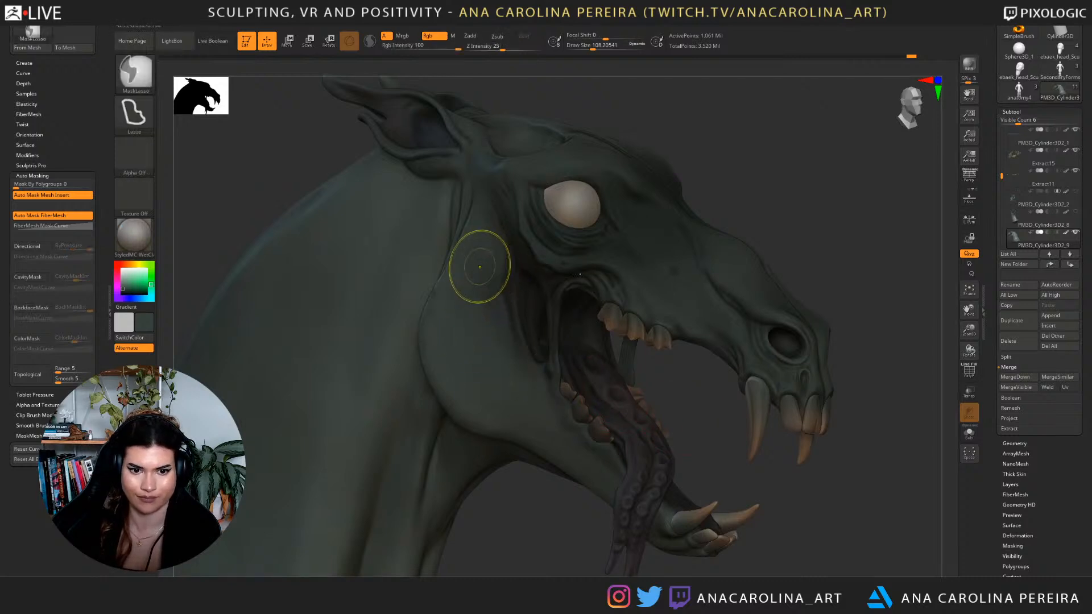
pyautogui.hotkey('ctrl', 'z')
pyautogui.hotkey('ctrl', 'shift', 'z')
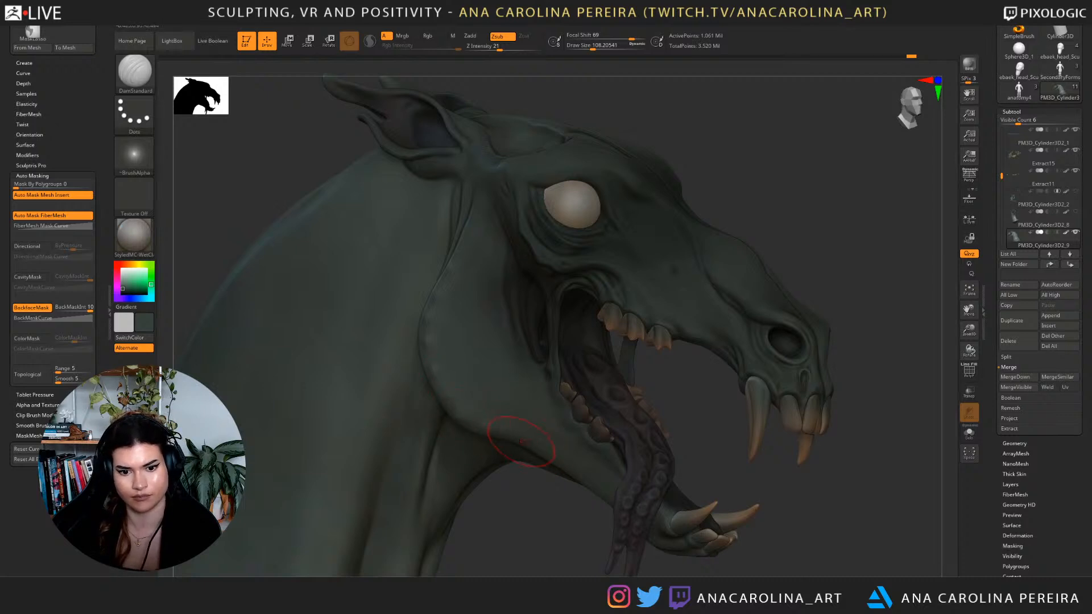
# Examine the whole bust from both sides, checking the jawline, neck and silhouette.
pyautogui.moveTo(568, 494); pyautogui.dragTo(427, 489)
pyautogui.moveTo(785, 455); pyautogui.dragTo(752, 347)
pyautogui.moveTo(751, 289); pyautogui.dragTo(630, 292)
pyautogui.press('ctrl')
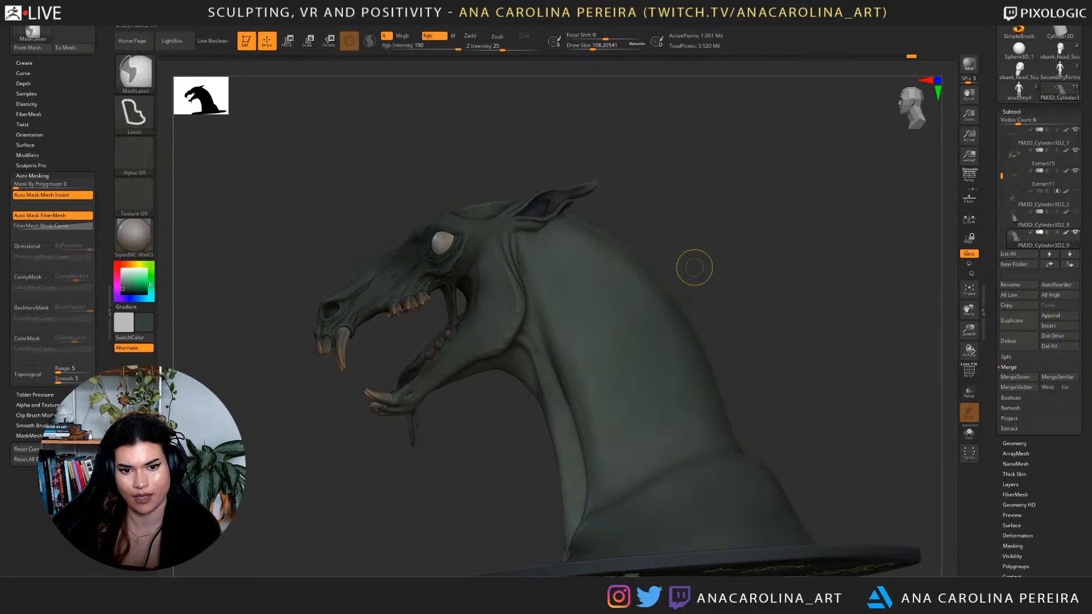
pyautogui.press('ctrl')
pyautogui.moveTo(505, 192)
pyautogui.mouseDown()
pyautogui.moveTo(494, 192)
pyautogui.moveTo(510, 185)
pyautogui.moveTo(520, 326)
pyautogui.moveTo(342, 401)
pyautogui.moveTo(499, 150)
pyautogui.moveTo(506, 154)
pyautogui.mouseUp()
pyautogui.press('ctrl')
pyautogui.moveTo(466, 163)
pyautogui.mouseDown()
pyautogui.moveTo(570, 188)
pyautogui.moveTo(622, 181)
pyautogui.mouseUp()
pyautogui.keyDown('ctrl'); pyautogui.click(626, 177); pyautogui.keyUp('ctrl')
pyautogui.keyDown('ctrl'); pyautogui.click(626, 176); pyautogui.keyUp('ctrl')
pyautogui.keyDown('ctrl'); pyautogui.moveTo(544, 476); pyautogui.dragTo(569, 500); pyautogui.keyUp('ctrl')
pyautogui.moveTo(785, 318)
pyautogui.mouseDown()
pyautogui.moveTo(691, 322)
pyautogui.moveTo(634, 343)
pyautogui.mouseUp()
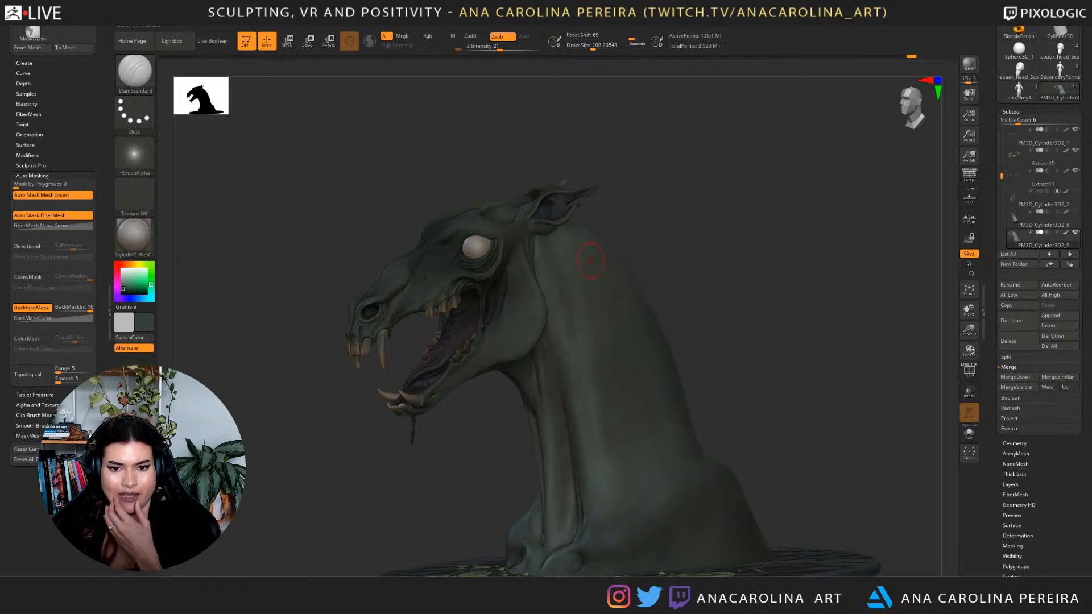
pyautogui.moveTo(585, 266); pyautogui.dragTo(692, 277)
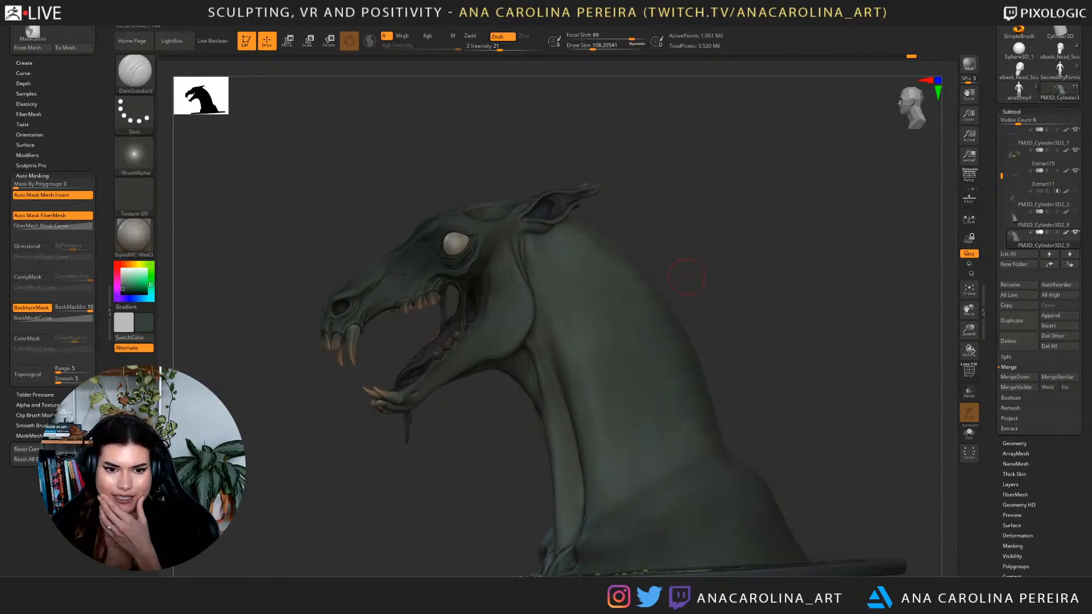
pyautogui.moveTo(398, 347); pyautogui.dragTo(825, 310)
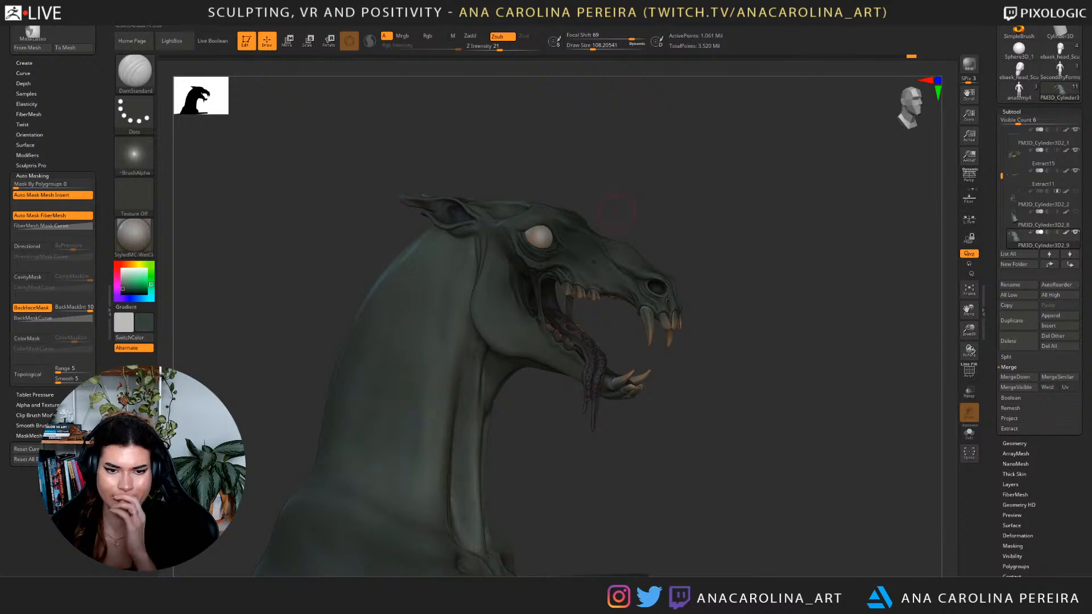
# Switch the selection brush to SelectLasso and isolate the head and jaws, hiding the ears, neck and shoulders.
pyautogui.moveTo(618, 216)
pyautogui.mouseDown()
pyautogui.moveTo(639, 183)
pyautogui.moveTo(634, 191)
pyautogui.moveTo(671, 196)
pyautogui.mouseUp()
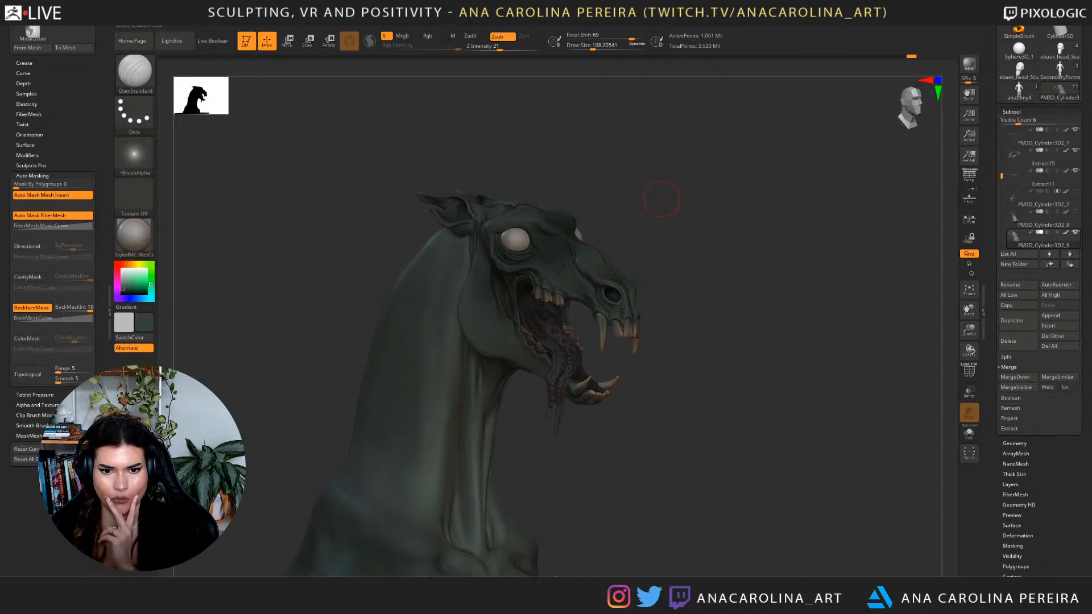
pyautogui.moveTo(659, 200); pyautogui.dragTo(546, 274)
pyautogui.moveTo(617, 256); pyautogui.dragTo(637, 249)
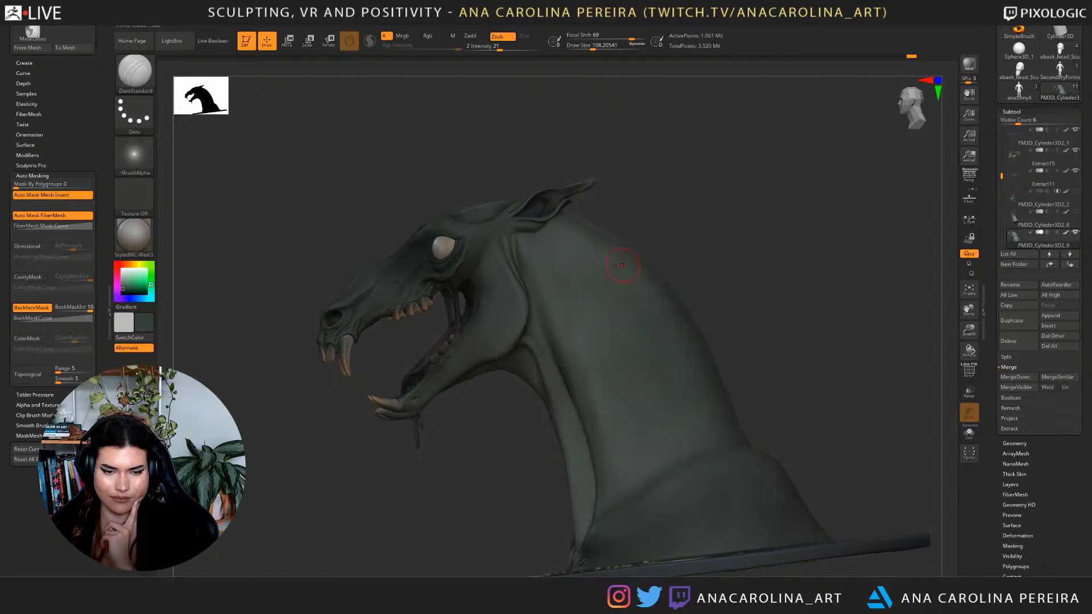
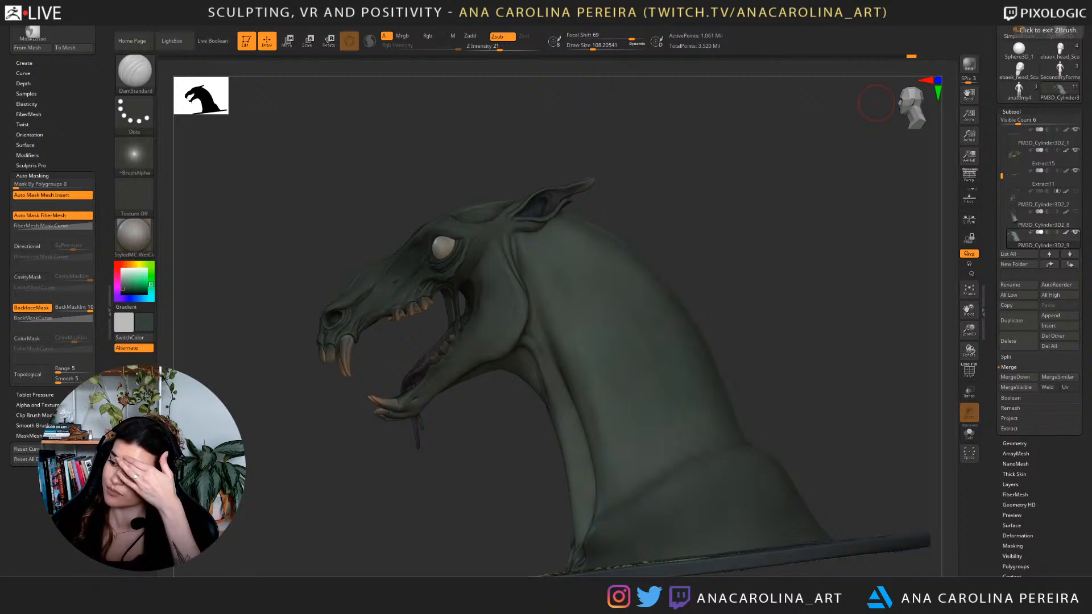
pyautogui.moveTo(823, 376)
pyautogui.mouseDown()
pyautogui.moveTo(871, 378)
pyautogui.moveTo(819, 372)
pyautogui.mouseUp()
pyautogui.moveTo(352, 169)
pyautogui.keyDown('ctrl'); pyautogui.keyDown('shift'); pyautogui.mouseDown()
pyautogui.moveTo(283, 263)
pyautogui.moveTo(350, 391)
pyautogui.moveTo(402, 439)
pyautogui.mouseUp(); pyautogui.keyUp('shift'); pyautogui.keyUp('ctrl')
pyautogui.moveTo(439, 432)
pyautogui.mouseDown()
pyautogui.moveTo(498, 434)
pyautogui.moveTo(424, 430)
pyautogui.mouseUp()
pyautogui.press('b')
pyautogui.press('s')
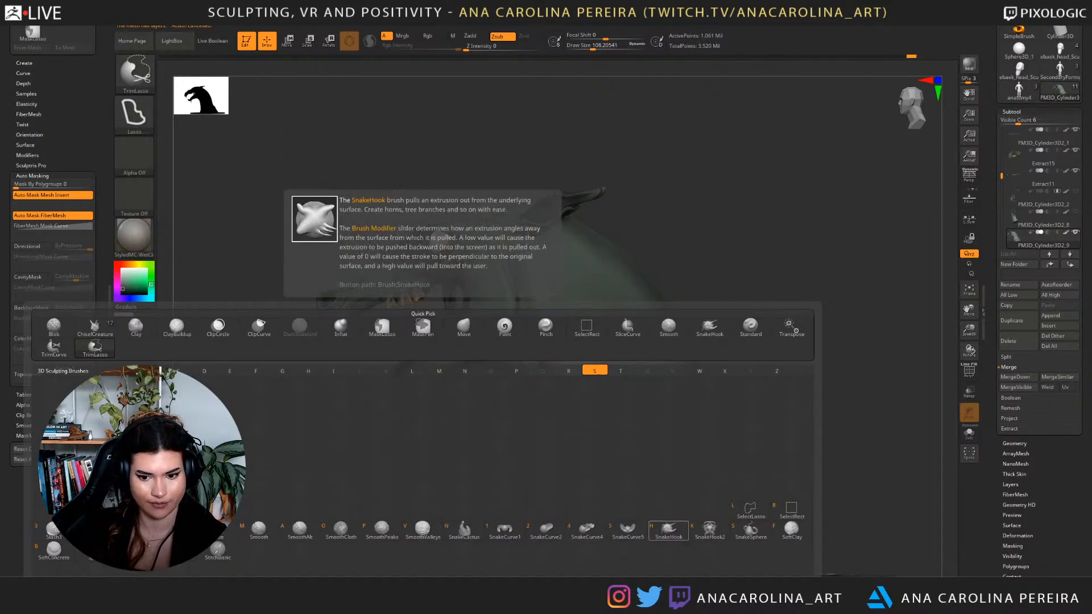
pyautogui.keyDown('ctrl'); pyautogui.keyDown('shift'); pyautogui.click(751, 511); pyautogui.keyUp('shift'); pyautogui.keyUp('ctrl')
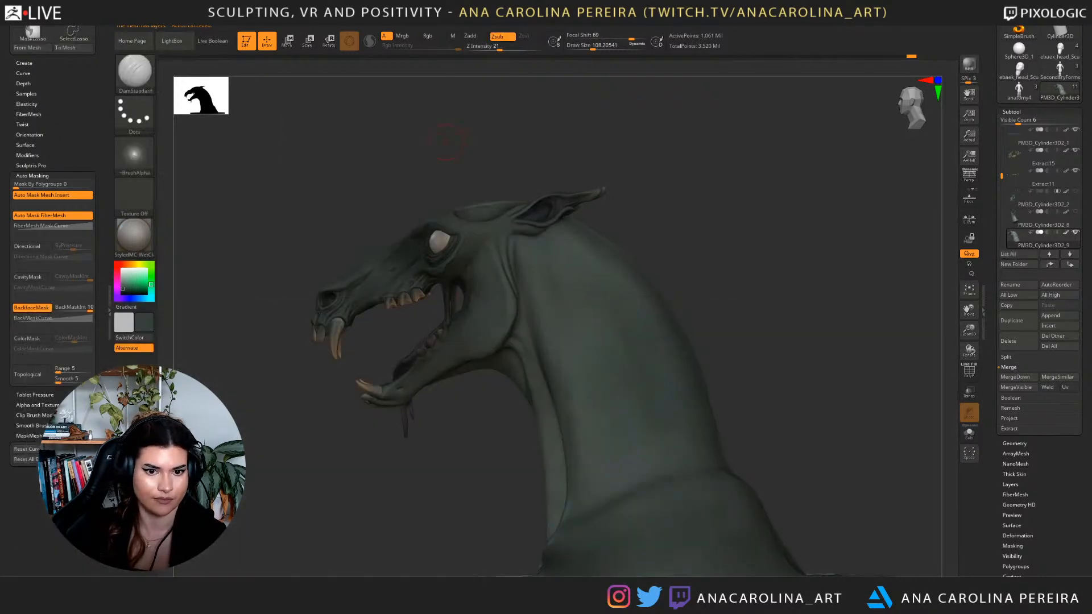
pyautogui.moveTo(415, 174)
pyautogui.keyDown('alt'); pyautogui.mouseDown()
pyautogui.moveTo(507, 146)
pyautogui.moveTo(373, 335)
pyautogui.moveTo(455, 402)
pyautogui.moveTo(578, 346)
pyautogui.moveTo(610, 307)
pyautogui.mouseUp(); pyautogui.keyUp('alt')
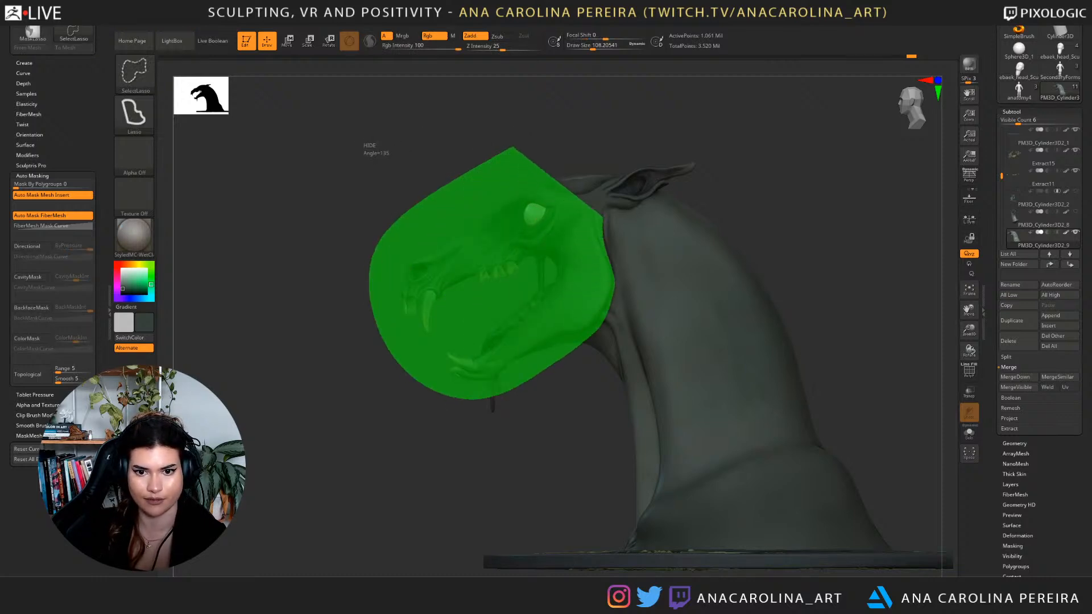
pyautogui.keyDown('ctrl'); pyautogui.keyDown('shift'); pyautogui.moveTo(592, 177); pyautogui.dragTo(583, 177); pyautogui.keyUp('shift'); pyautogui.keyUp('ctrl')
pyautogui.moveTo(655, 165)
pyautogui.mouseDown()
pyautogui.moveTo(751, 170)
pyautogui.moveTo(760, 203)
pyautogui.moveTo(868, 228)
pyautogui.mouseUp()
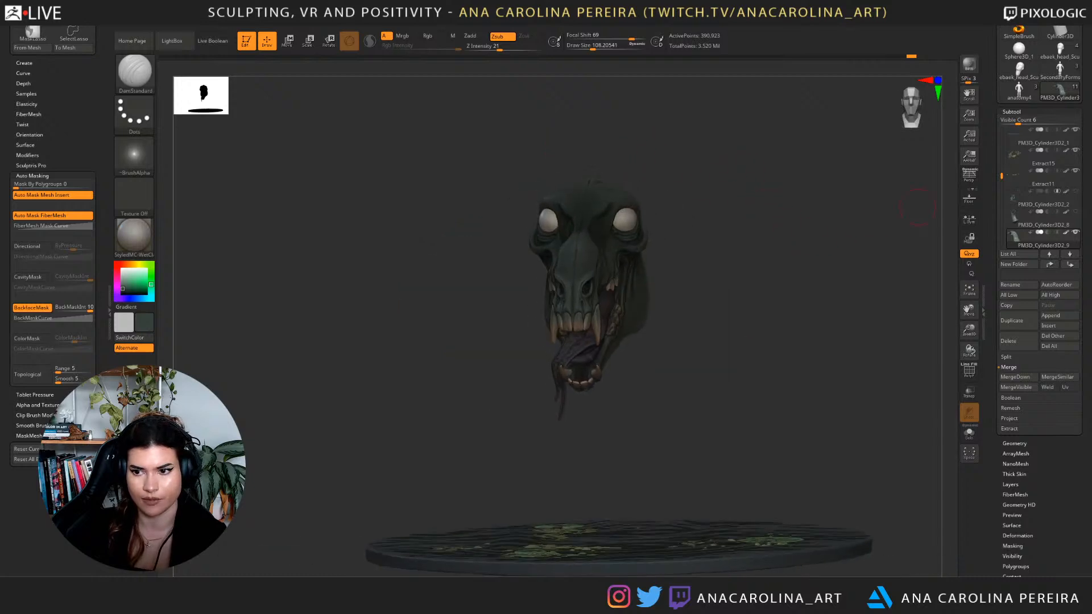
# Set the subtool list's visible count to 9 and toggle the visibility of the Extract11 subtool.
pyautogui.moveTo(1002, 176); pyautogui.dragTo(1002, 130)
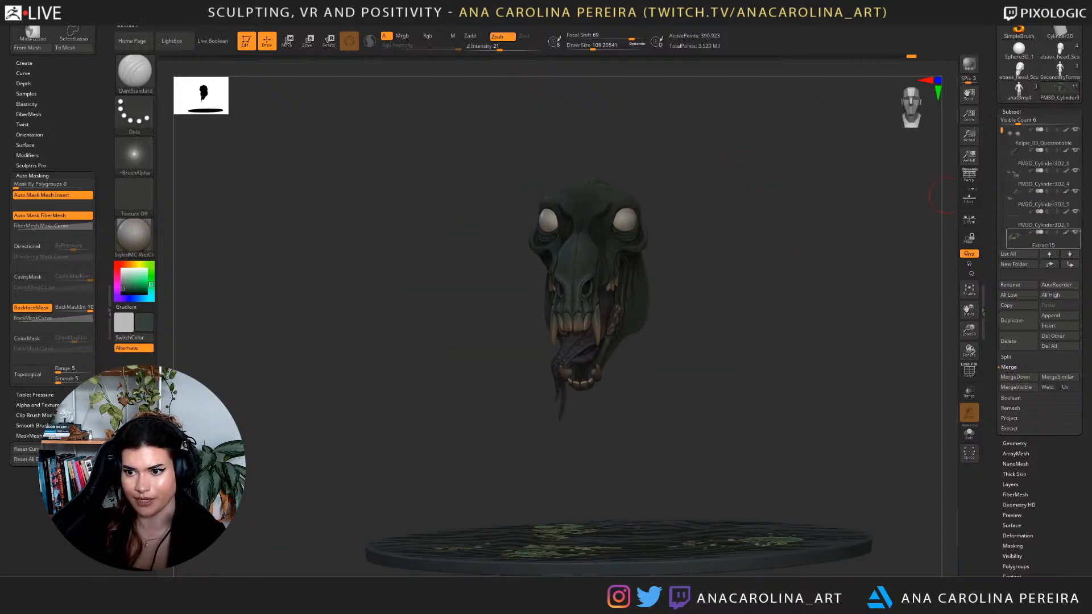
pyautogui.moveTo(1042, 220)
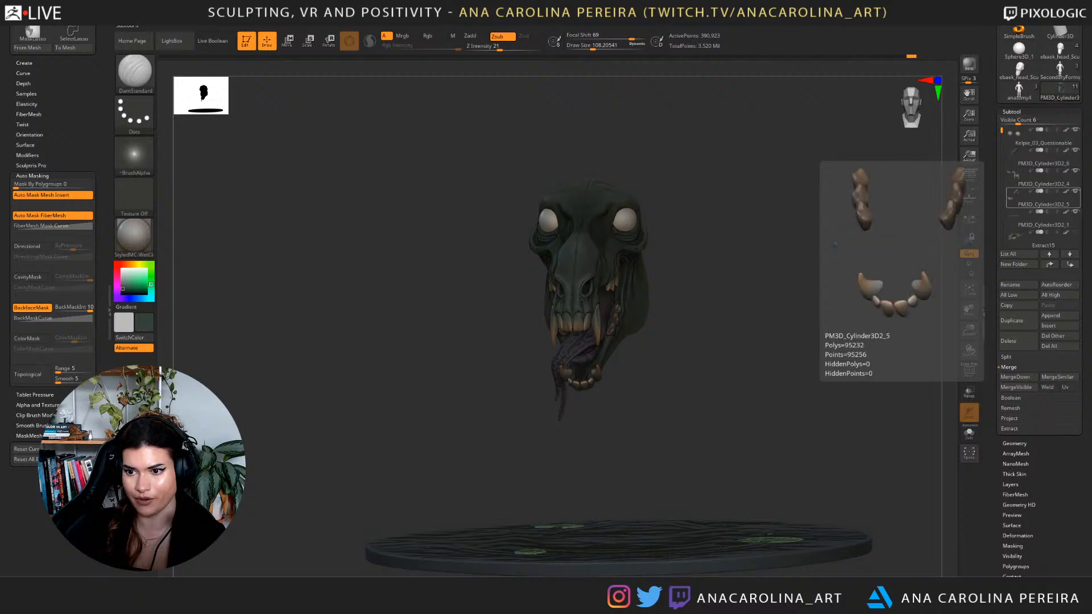
pyautogui.moveTo(1018, 122)
pyautogui.mouseDown()
pyautogui.moveTo(1002, 121)
pyautogui.moveTo(1028, 121)
pyautogui.mouseUp()
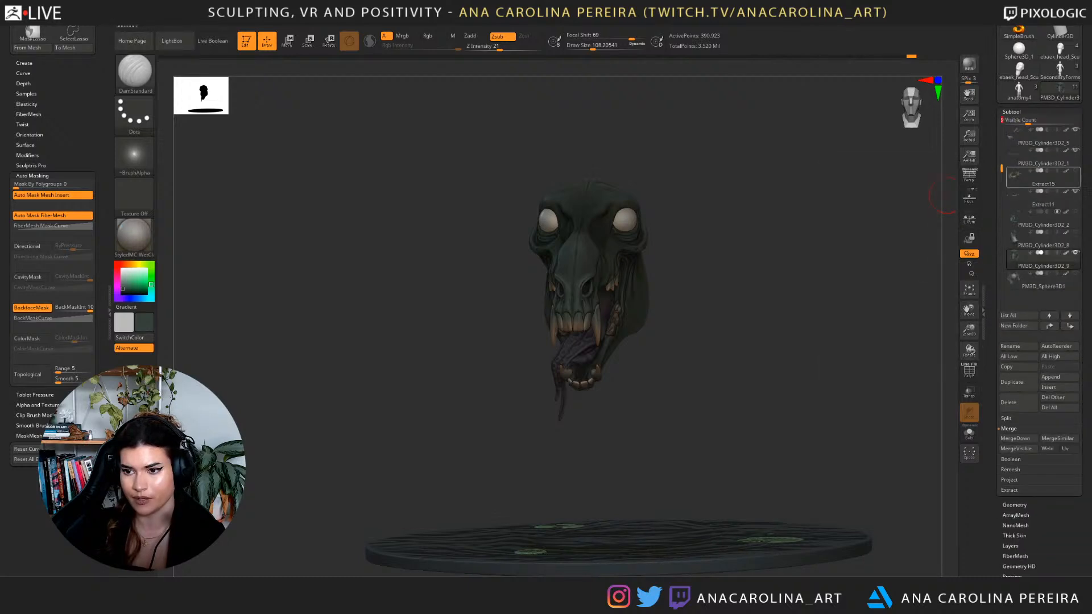
pyautogui.click(1075, 191)
pyautogui.moveTo(814, 267)
pyautogui.mouseDown()
pyautogui.moveTo(909, 281)
pyautogui.moveTo(909, 239)
pyautogui.moveTo(808, 242)
pyautogui.moveTo(833, 262)
pyautogui.moveTo(820, 245)
pyautogui.moveTo(825, 296)
pyautogui.moveTo(913, 325)
pyautogui.moveTo(879, 341)
pyautogui.mouseUp()
pyautogui.moveTo(538, 387); pyautogui.dragTo(882, 341)
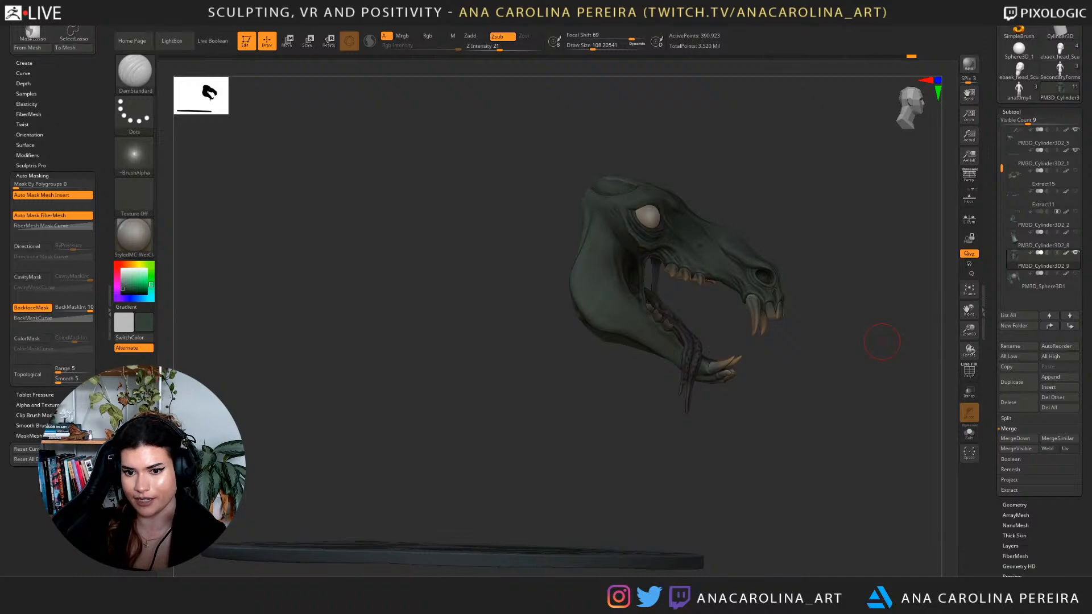
pyautogui.moveTo(1001, 169)
pyautogui.mouseDown()
pyautogui.moveTo(1002, 213)
pyautogui.moveTo(1001, 190)
pyautogui.mouseUp()
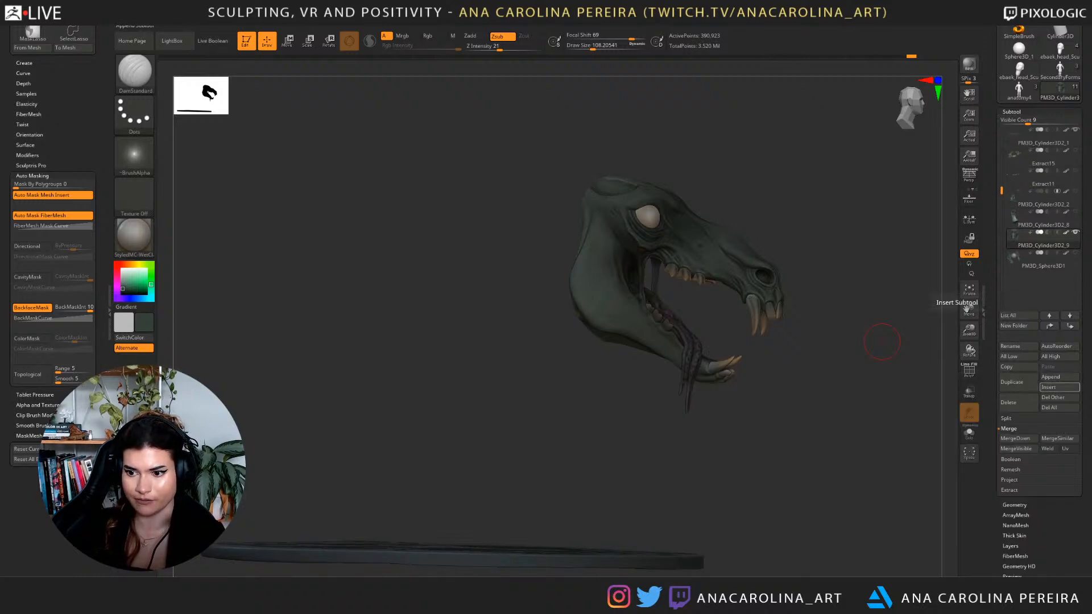
# Append a Sphere3D as a new subtool and make it the active one.
pyautogui.click(1058, 377)
pyautogui.click(723, 395)
pyautogui.moveTo(751, 397); pyautogui.dragTo(664, 398)
pyautogui.keyDown('alt'); pyautogui.click(667, 243); pyautogui.keyUp('alt')
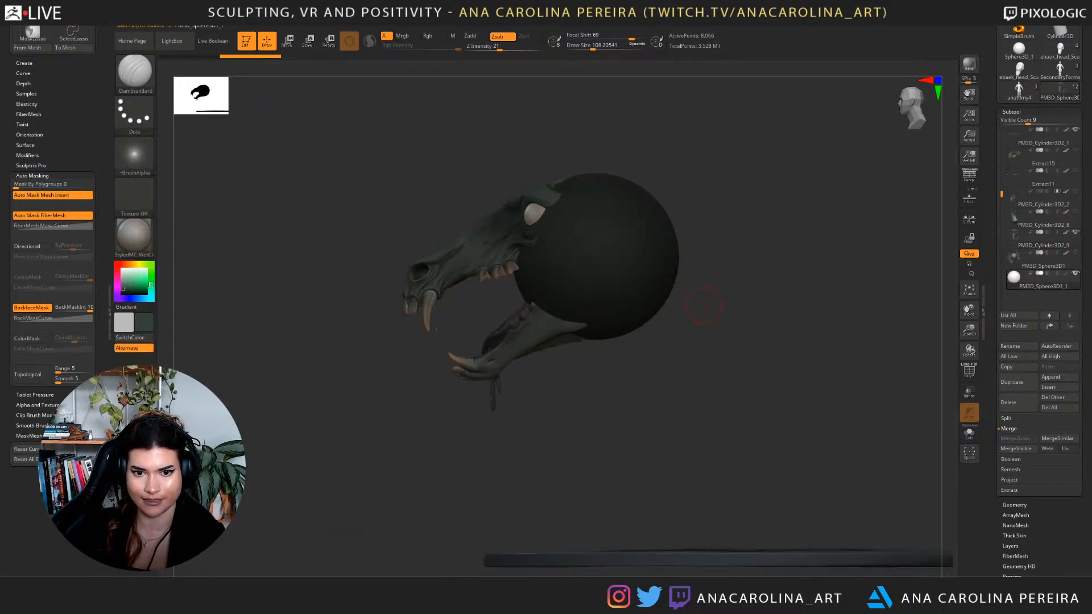
# Lighten the sphere's colour to a muted green with red 118, green 149 and blue 130.
pyautogui.press('w')
pyautogui.click(122, 282)
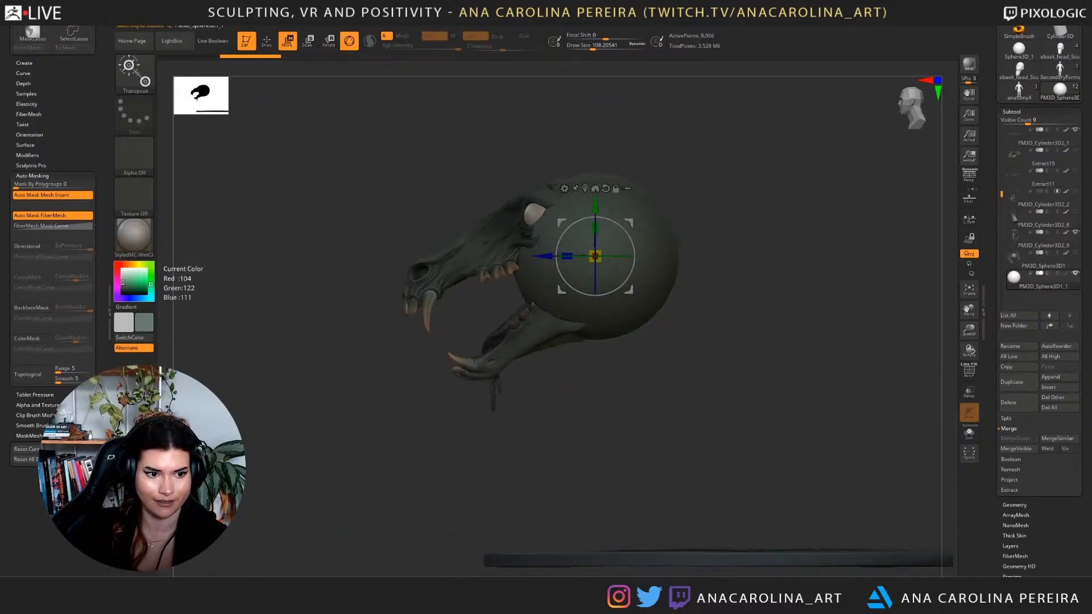
pyautogui.click(121, 290)
pyautogui.click(124, 280)
pyautogui.click(123, 281)
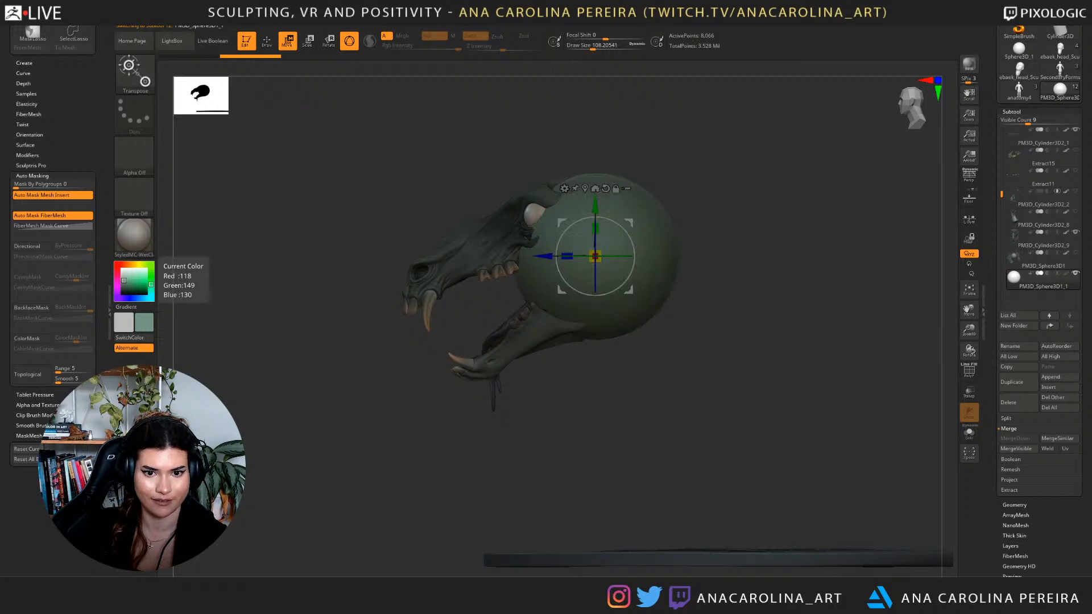
# Scale the sphere down by about 0.65 and again by about 0.94, placing it at the back of the skull.
pyautogui.moveTo(595, 256); pyautogui.dragTo(566, 270)
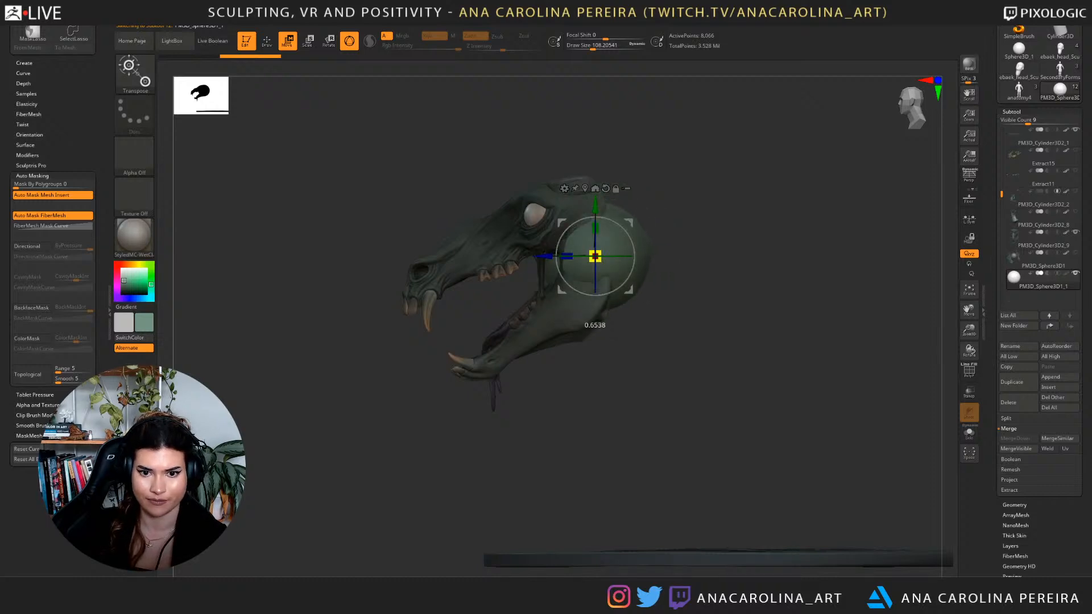
pyautogui.press('q')
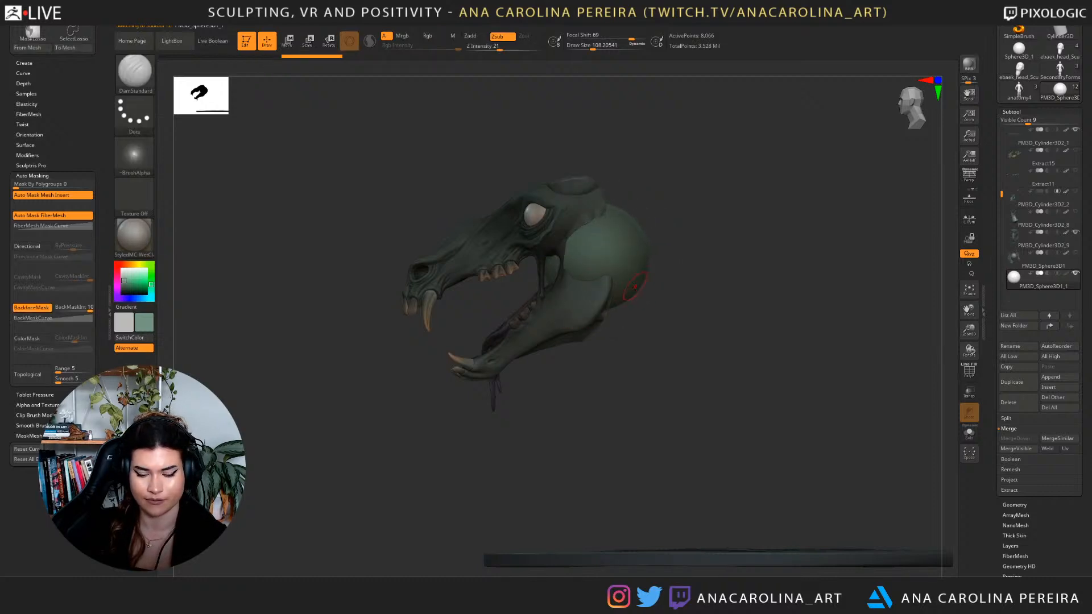
pyautogui.press('w')
pyautogui.moveTo(632, 292)
pyautogui.mouseDown()
pyautogui.moveTo(658, 273)
pyautogui.moveTo(641, 276)
pyautogui.mouseUp()
pyautogui.moveTo(688, 307); pyautogui.dragTo(890, 285)
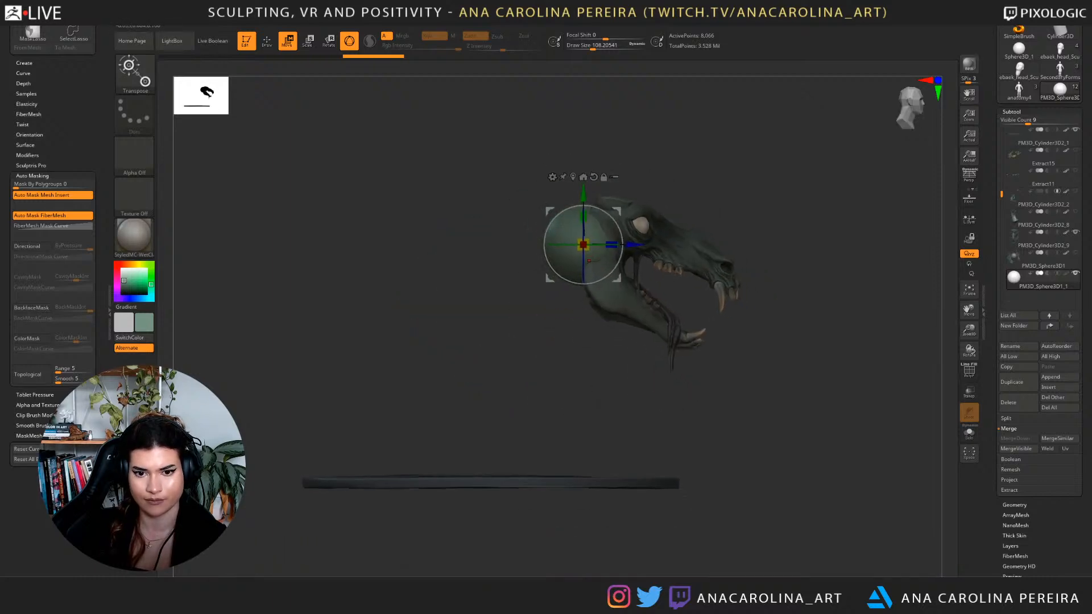
pyautogui.moveTo(618, 211)
pyautogui.mouseDown()
pyautogui.moveTo(622, 200)
pyautogui.moveTo(615, 210)
pyautogui.mouseUp()
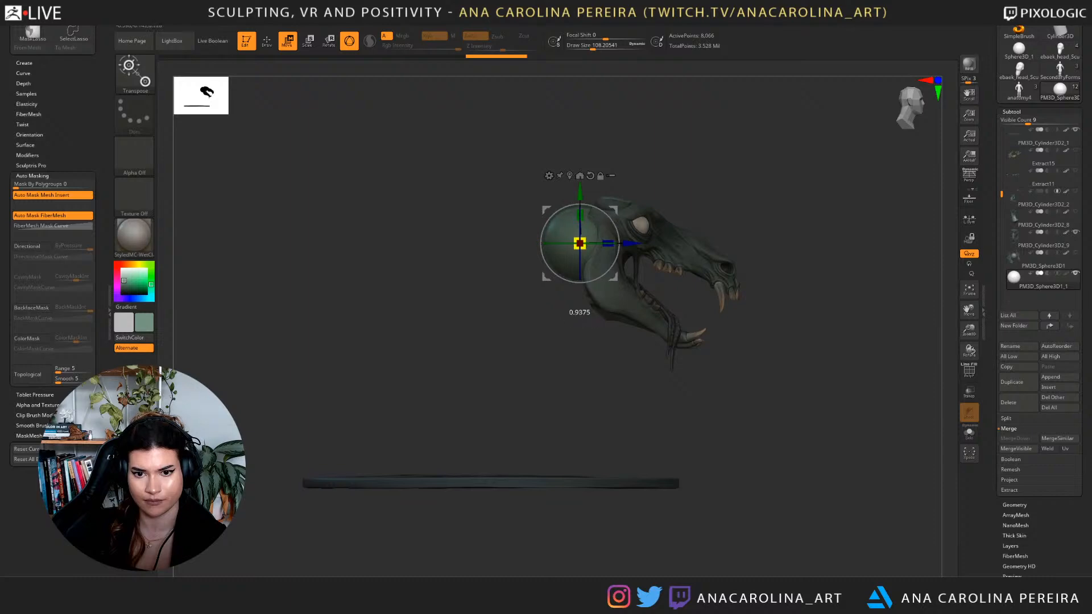
# Switch to the SnakeHook brush at draw size about 977 and mask the sphere's front where it meets the head.
pyautogui.press('q')
pyautogui.press('space')
pyautogui.moveTo(690, 197); pyautogui.dragTo(727, 199)
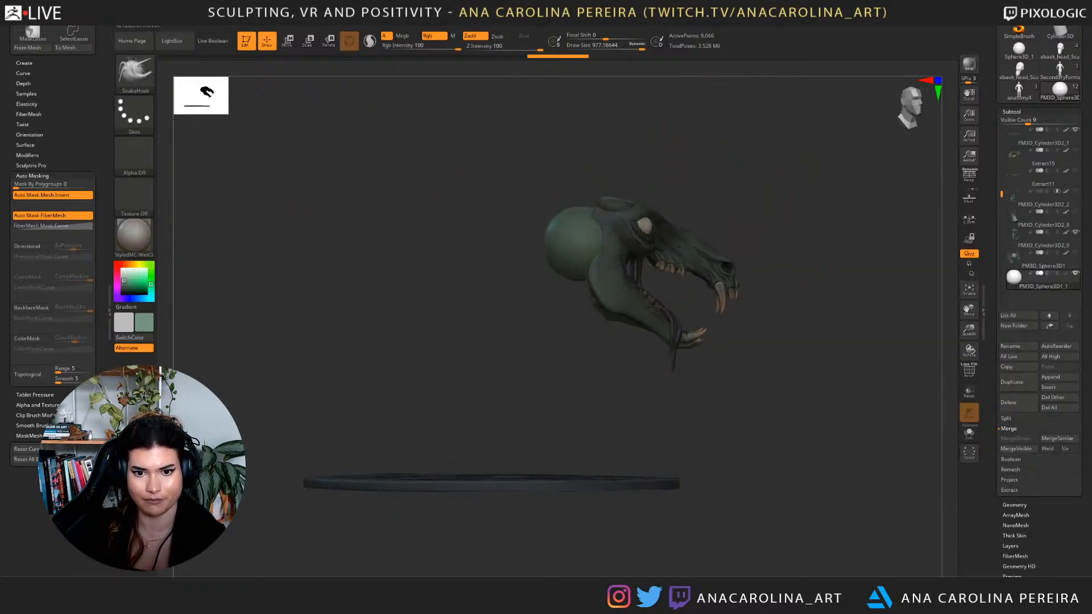
pyautogui.press('ctrl')
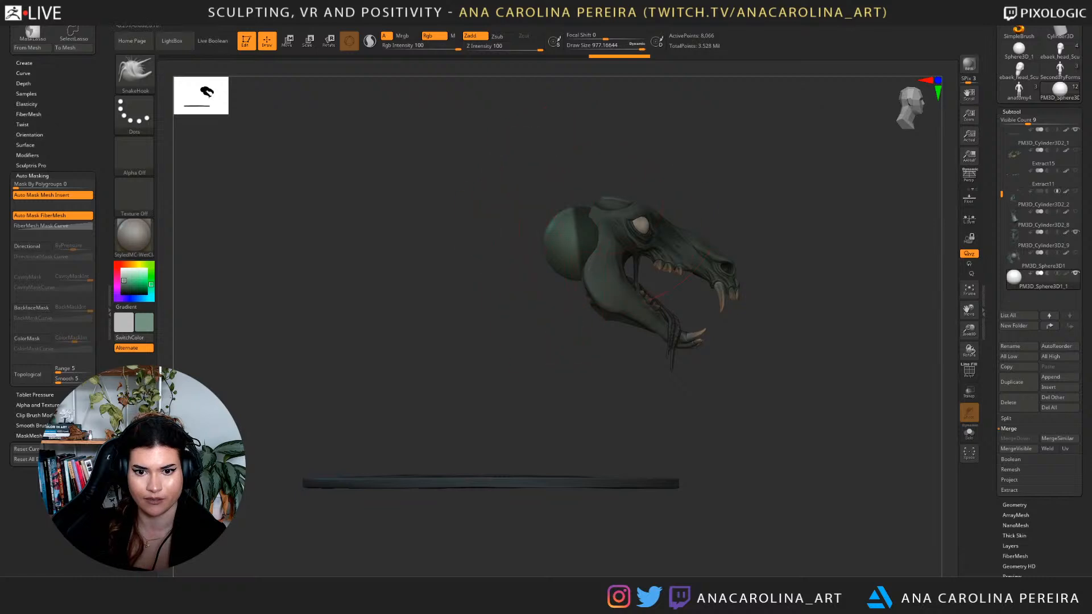
# Try to pull the sphere down into a thick neck with SnakeHook, smoothing it and reducing the draw size to about 804.
pyautogui.moveTo(524, 223); pyautogui.dragTo(485, 337)
pyautogui.moveTo(538, 290); pyautogui.dragTo(519, 269)
pyautogui.moveTo(534, 318)
pyautogui.mouseDown()
pyautogui.moveTo(533, 386)
pyautogui.moveTo(524, 341)
pyautogui.mouseUp()
pyautogui.keyDown('shift'); pyautogui.moveTo(525, 269); pyautogui.dragTo(543, 250); pyautogui.keyUp('shift')
pyautogui.keyDown('ctrl'); pyautogui.moveTo(565, 195); pyautogui.dragTo(573, 189); pyautogui.keyUp('ctrl')
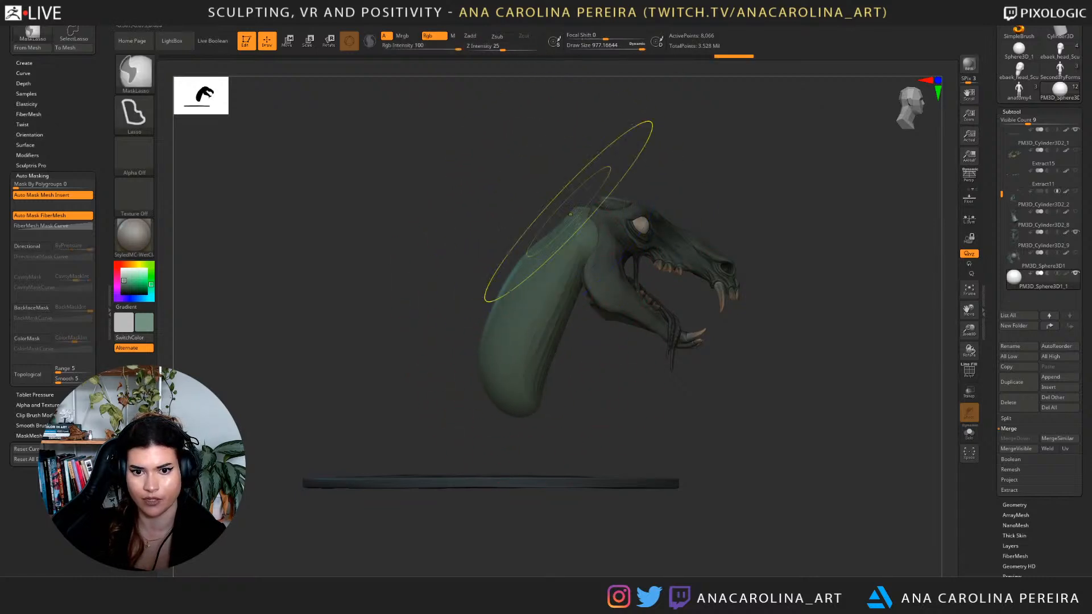
pyautogui.moveTo(740, 409)
pyautogui.mouseDown()
pyautogui.moveTo(597, 390)
pyautogui.moveTo(688, 374)
pyautogui.moveTo(668, 376)
pyautogui.mouseUp()
pyautogui.press('space')
pyautogui.moveTo(670, 364)
pyautogui.mouseDown()
pyautogui.moveTo(643, 349)
pyautogui.moveTo(717, 347)
pyautogui.mouseUp()
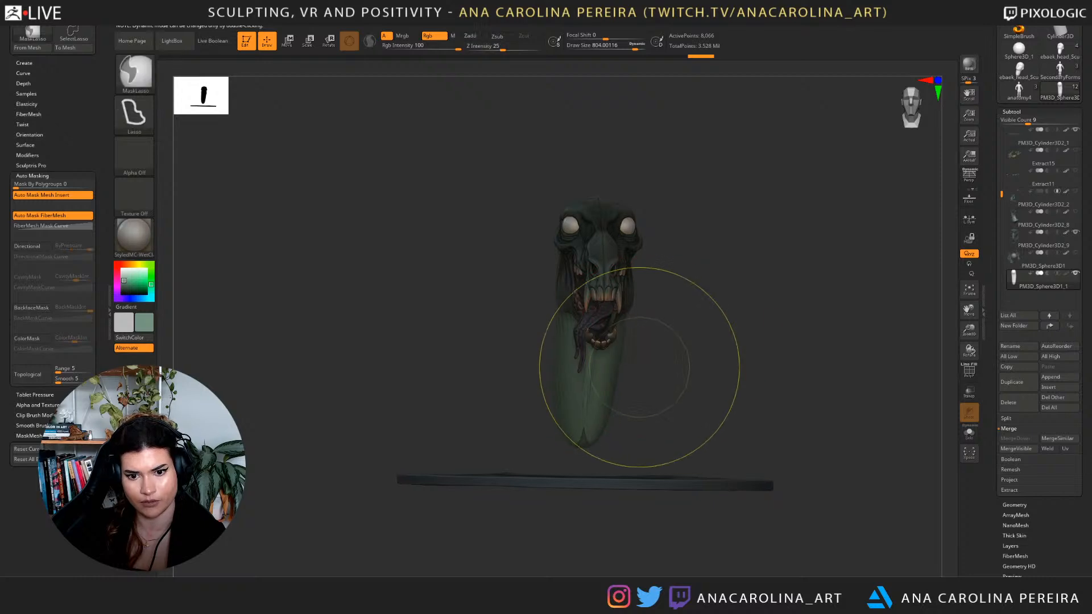
# Undo the neck pulls and masking made on the sphere.
pyautogui.hotkey('ctrl', 'z')
pyautogui.hotkey('ctrl', 'z')
pyautogui.moveTo(645, 380); pyautogui.dragTo(673, 387)
pyautogui.hotkey('ctrl', 'z')
pyautogui.hotkey('ctrl', 'z')
pyautogui.hotkey('ctrl', 'z')
pyautogui.hotkey('ctrl', 'z')
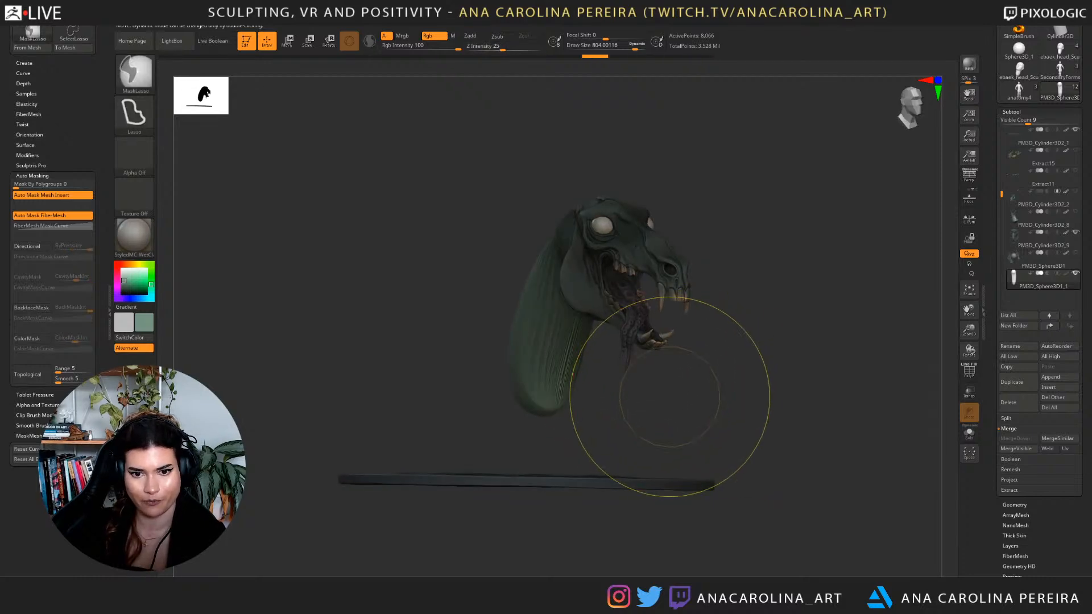
pyautogui.hotkey('ctrl', 'z')
pyautogui.hotkey('ctrl', 'z')
pyautogui.hotkey('ctrl', 'z')
pyautogui.hotkey('ctrl', 'z')
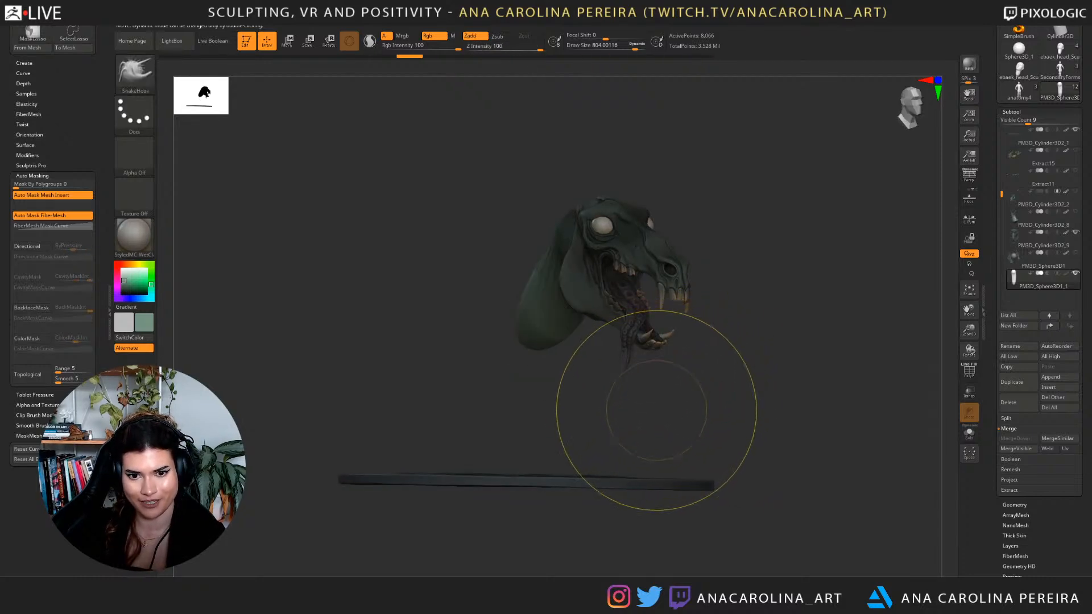
pyautogui.moveTo(656, 408)
pyautogui.mouseDown()
pyautogui.moveTo(648, 326)
pyautogui.moveTo(659, 347)
pyautogui.mouseUp()
pyautogui.hotkey('ctrl', 'z')
# Mask the sphere's front again and stretch it backward with SnakeHook at draw size about 910, undoing excess pulls.
pyautogui.moveTo(612, 180)
pyautogui.keyDown('ctrl'); pyautogui.mouseDown()
pyautogui.moveTo(570, 175)
pyautogui.moveTo(608, 162)
pyautogui.moveTo(577, 150)
pyautogui.mouseUp(); pyautogui.keyUp('ctrl')
pyautogui.hotkey('ctrl', 'z')
pyautogui.keyDown('ctrl'); pyautogui.moveTo(593, 288); pyautogui.dragTo(593, 289); pyautogui.keyUp('ctrl')
pyautogui.keyDown('ctrl'); pyautogui.moveTo(615, 162); pyautogui.dragTo(516, 167); pyautogui.keyUp('ctrl')
pyautogui.moveTo(656, 270); pyautogui.dragTo(600, 244)
pyautogui.moveTo(600, 244); pyautogui.dragTo(641, 261, button='right')
pyautogui.press('space')
pyautogui.moveTo(604, 259)
pyautogui.mouseDown()
pyautogui.moveTo(615, 258)
pyautogui.moveTo(688, 364)
pyautogui.mouseUp()
pyautogui.hotkey('ctrl', 'z')
pyautogui.hotkey('ctrl', 'z')
pyautogui.hotkey('ctrl', 'z')
pyautogui.hotkey('ctrl', 'z')
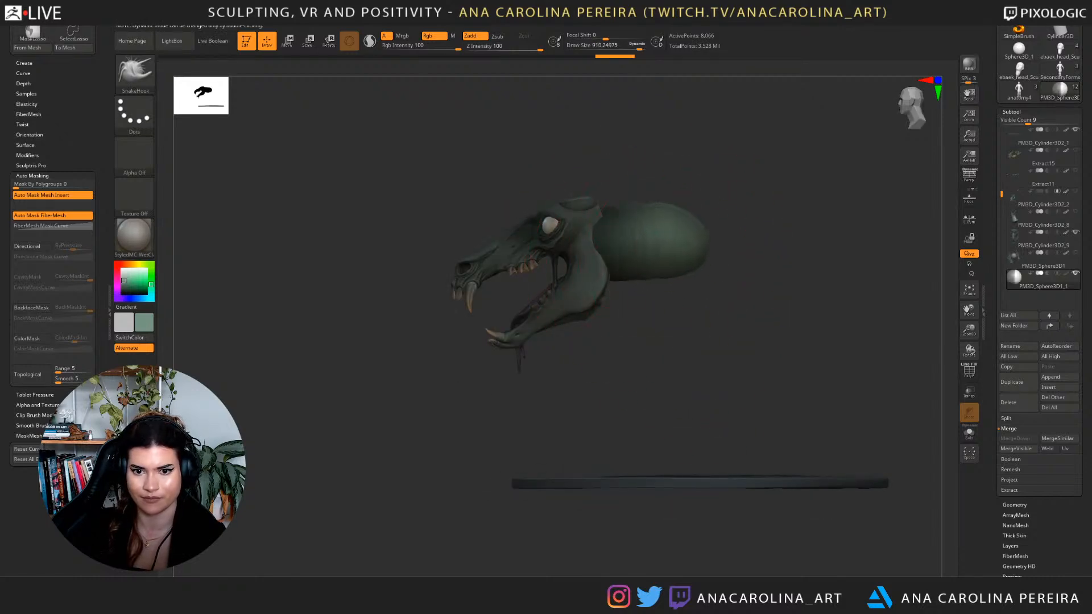
# Restore the SnakeHook pulls that bend the stretched sphere into a curved neck reaching down to the base plate.
pyautogui.hotkey('ctrl', 'shift', 'z')
pyautogui.hotkey('ctrl', 'shift', 'z')
pyautogui.hotkey('ctrl', 'shift', 'z')
pyautogui.hotkey('ctrl', 'shift', 'z')
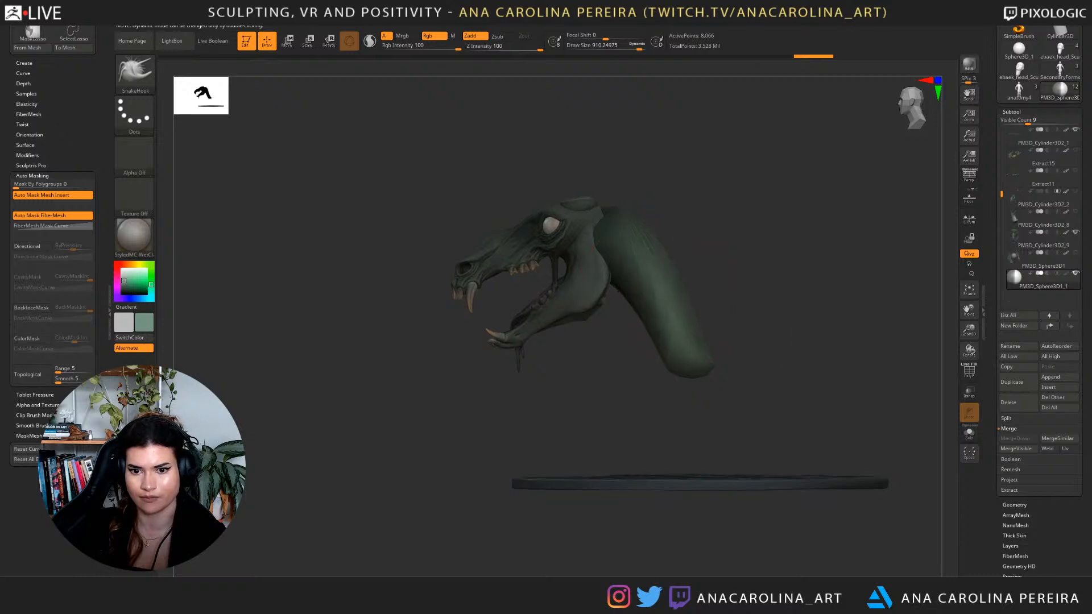
pyautogui.hotkey('ctrl', 'shift', 'z')
pyautogui.hotkey('ctrl', 'shift', 'z')
pyautogui.hotkey('ctrl', 'shift', 'z')
pyautogui.hotkey('ctrl', 'shift', 'z')
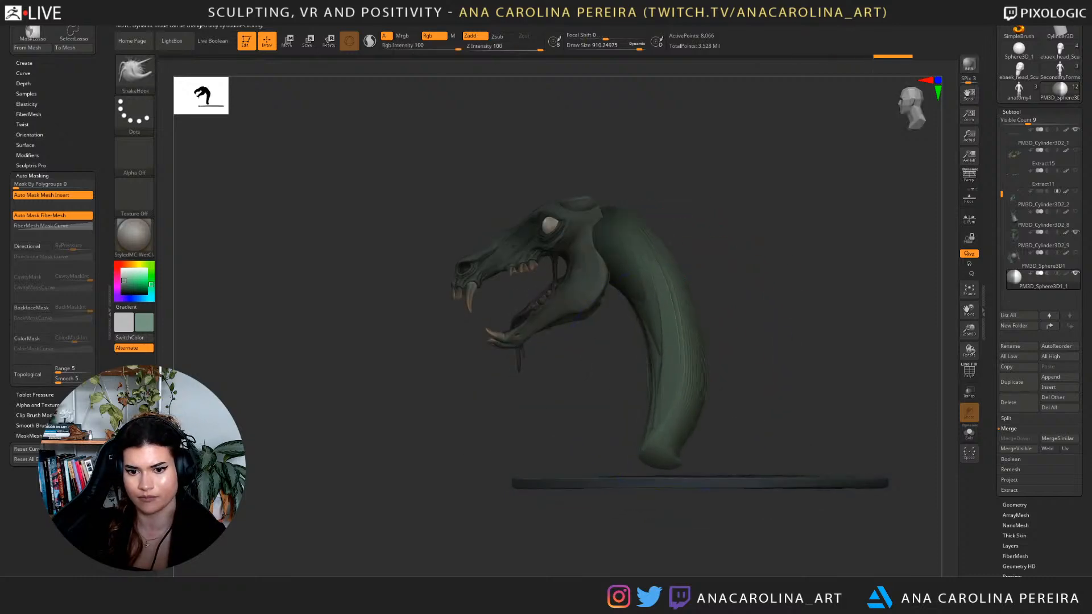
pyautogui.hotkey('ctrl', 'shift', 'z')
pyautogui.hotkey('ctrl', 'shift', 'z')
pyautogui.hotkey('ctrl', 'shift', 'z')
pyautogui.hotkey('ctrl', 'shift', 'z')
# Fill out the lower back of the neck near the base plate and smooth its pleated surface.
pyautogui.moveTo(421, 285)
pyautogui.mouseDown()
pyautogui.moveTo(757, 285)
pyautogui.moveTo(637, 266)
pyautogui.mouseUp()
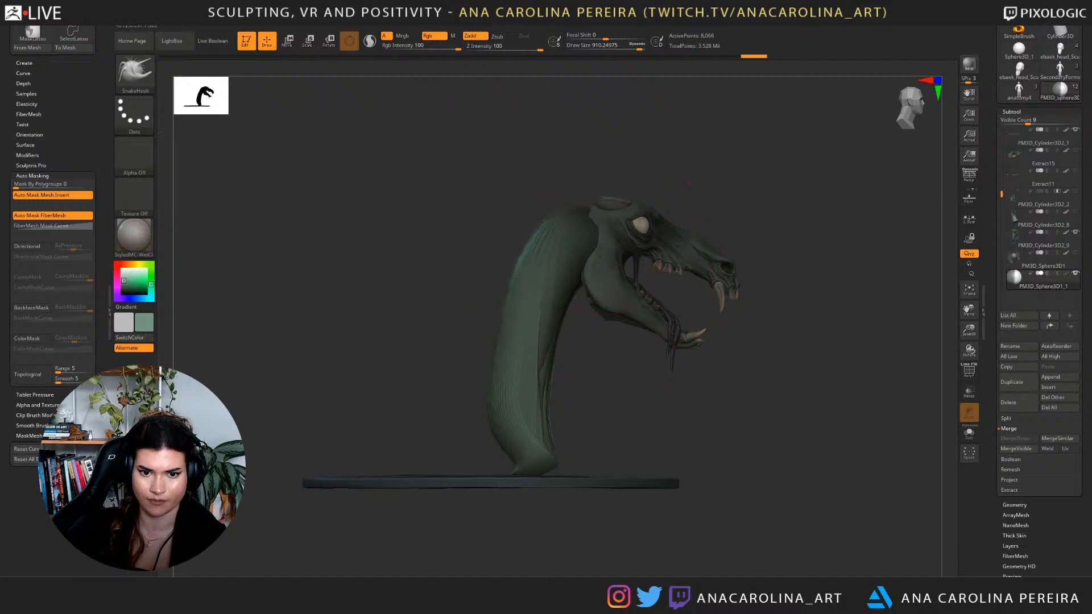
pyautogui.hotkey('ctrl', 'shift', 'z')
pyautogui.hotkey('ctrl', 'shift', 'z')
pyautogui.hotkey('ctrl', 'shift', 'z')
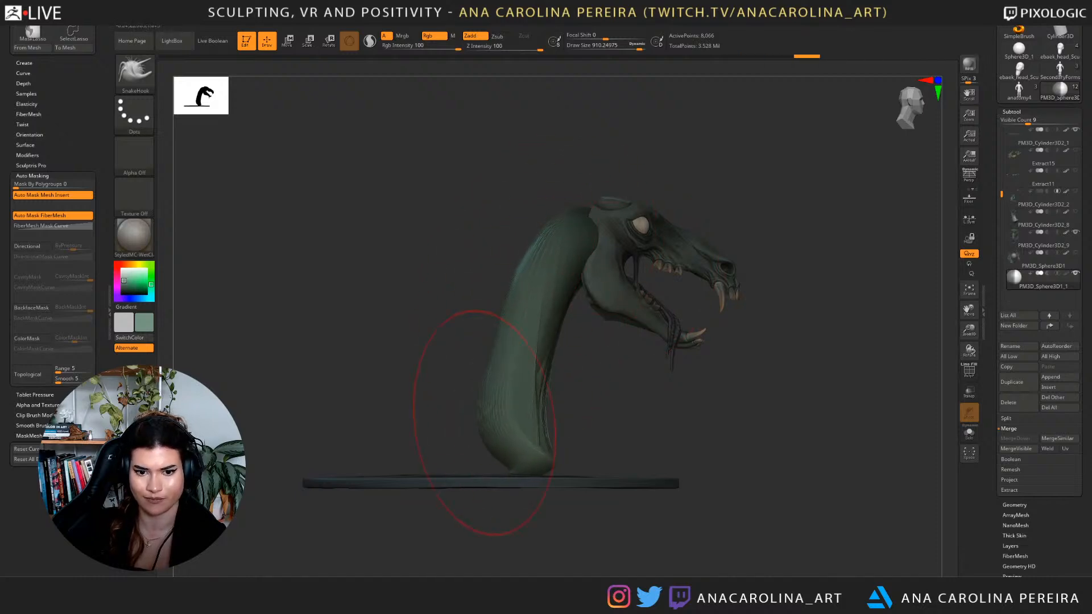
pyautogui.moveTo(733, 421); pyautogui.dragTo(683, 413)
pyautogui.moveTo(574, 376); pyautogui.dragTo(623, 393)
pyautogui.moveTo(853, 365)
pyautogui.mouseDown()
pyautogui.moveTo(704, 342)
pyautogui.moveTo(762, 441)
pyautogui.mouseUp()
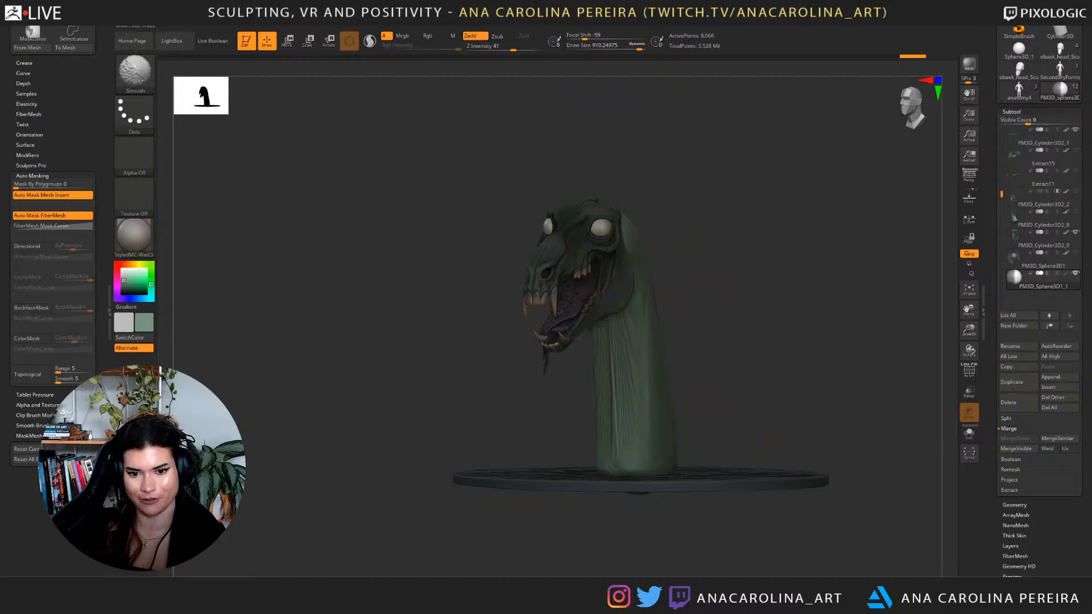
# Set the SnakeHook draw size to about 743 and reshape the neck's sides and lower part, broadening it toward the base.
pyautogui.press('space')
pyautogui.moveTo(691, 333); pyautogui.dragTo(683, 333)
pyautogui.moveTo(671, 339); pyautogui.dragTo(682, 340)
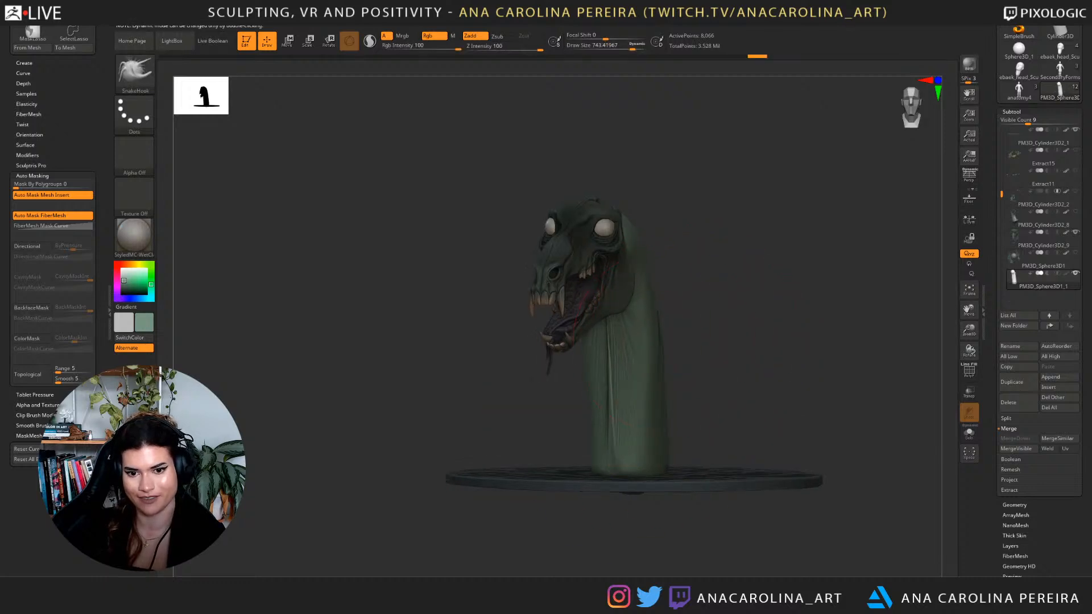
pyautogui.moveTo(706, 336); pyautogui.dragTo(690, 318)
pyautogui.moveTo(626, 310); pyautogui.dragTo(694, 317)
pyautogui.moveTo(554, 443)
pyautogui.mouseDown()
pyautogui.moveTo(559, 457)
pyautogui.moveTo(626, 430)
pyautogui.moveTo(688, 427)
pyautogui.mouseUp()
pyautogui.moveTo(779, 378)
pyautogui.mouseDown()
pyautogui.moveTo(728, 344)
pyautogui.moveTo(938, 302)
pyautogui.mouseUp()
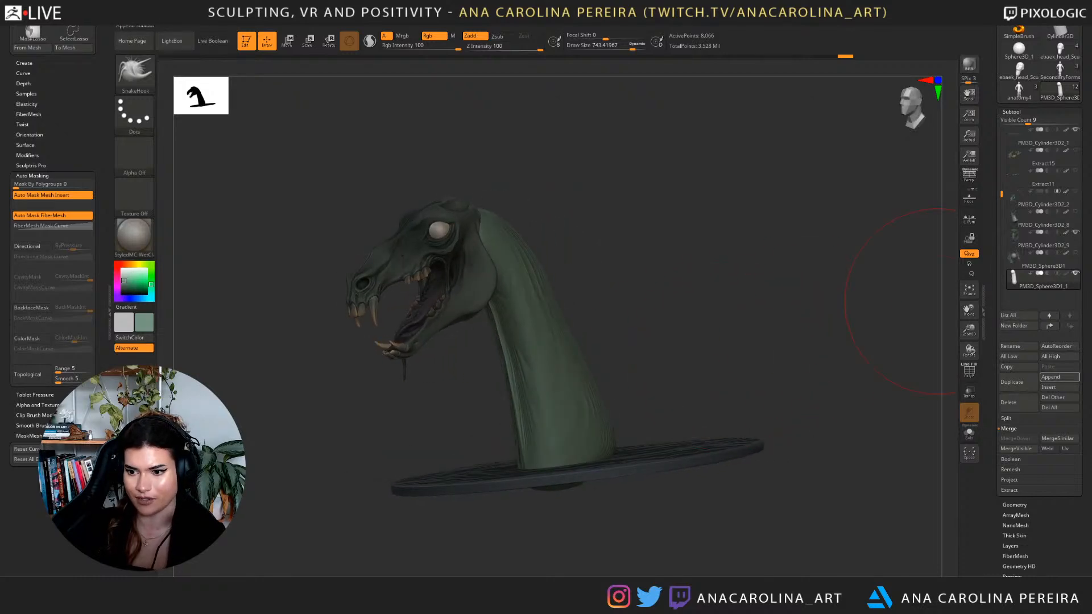
# Append a second Sphere3D to the bust as another subtool.
pyautogui.click(1060, 377)
pyautogui.click(1060, 376)
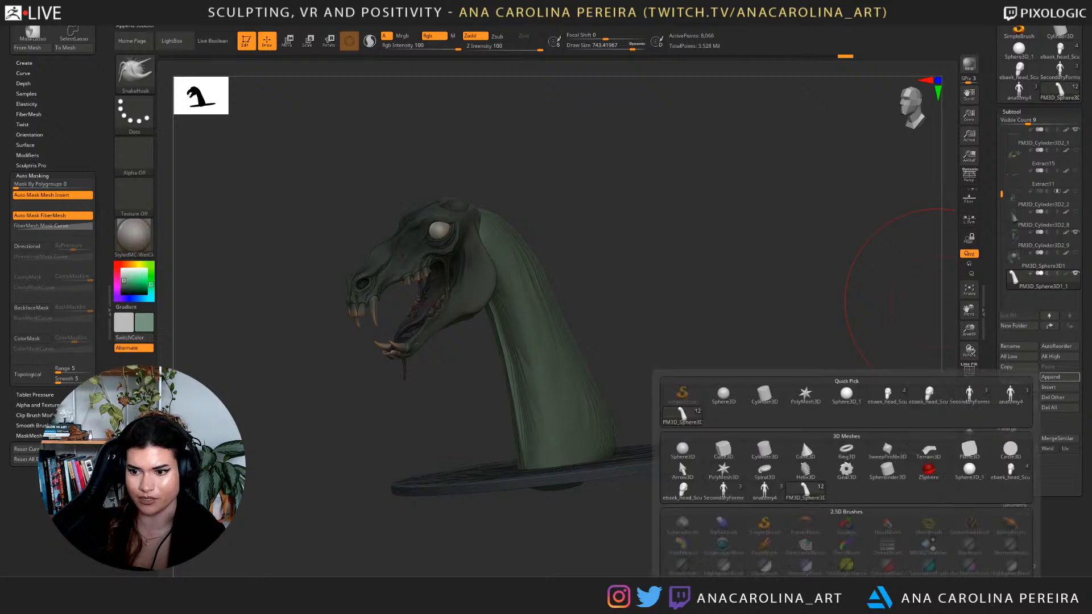
pyautogui.click(724, 394)
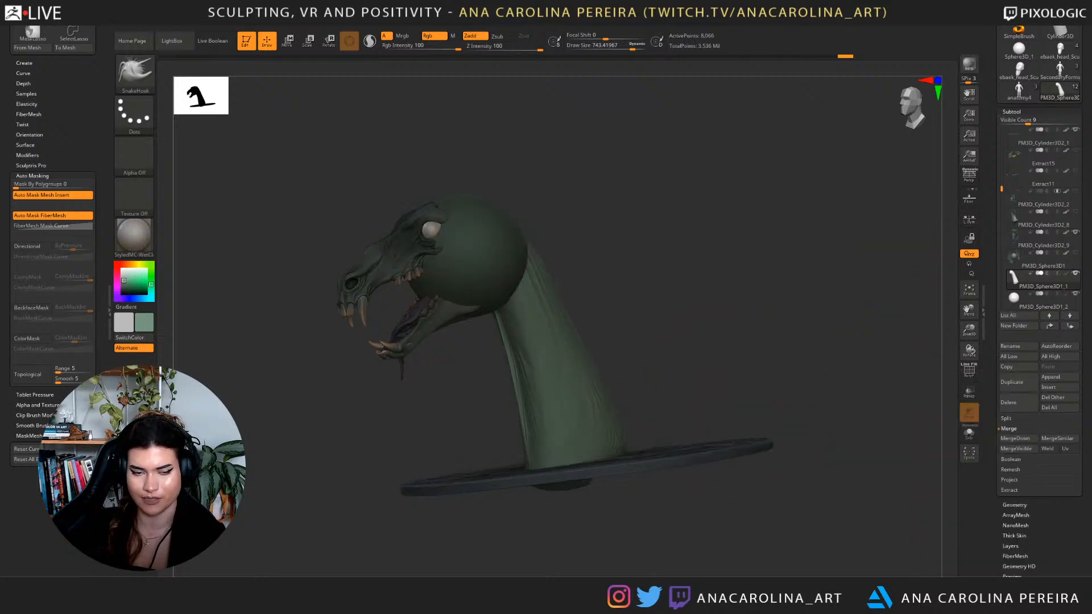
# Try to place the new sphere at the lower back of the neck by the base plate.
pyautogui.press('w')
pyautogui.keyDown('alt'); pyautogui.click(467, 251); pyautogui.keyUp('alt')
pyautogui.keyDown('shift'); pyautogui.moveTo(655, 296); pyautogui.dragTo(683, 293); pyautogui.keyUp('shift')
pyautogui.moveTo(498, 223); pyautogui.dragTo(606, 411)
pyautogui.moveTo(598, 364)
pyautogui.mouseDown()
pyautogui.moveTo(649, 410)
pyautogui.moveTo(598, 399)
pyautogui.mouseUp()
# Try to shape the sphere into a body with the SnakeHook brush at a draw size of about 675.
pyautogui.press('b')
pyautogui.press('s')
pyautogui.press('h')
pyautogui.moveTo(568, 447); pyautogui.dragTo(538, 435)
pyautogui.moveTo(467, 410)
pyautogui.mouseDown()
pyautogui.moveTo(529, 407)
pyautogui.moveTo(674, 368)
pyautogui.moveTo(617, 398)
pyautogui.moveTo(591, 455)
pyautogui.moveTo(632, 484)
pyautogui.mouseUp()
pyautogui.press('space')
pyautogui.click(599, 407)
pyautogui.moveTo(415, 422); pyautogui.dragTo(422, 430)
pyautogui.moveTo(711, 421)
pyautogui.mouseDown()
pyautogui.moveTo(546, 423)
pyautogui.moveTo(512, 438)
pyautogui.moveTo(421, 392)
pyautogui.moveTo(425, 405)
pyautogui.mouseUp()
pyautogui.moveTo(695, 462); pyautogui.dragTo(760, 482)
pyautogui.moveTo(842, 433)
pyautogui.mouseDown()
pyautogui.moveTo(671, 446)
pyautogui.moveTo(584, 476)
pyautogui.mouseUp()
pyautogui.hotkey('ctrl', 'z')
pyautogui.hotkey('ctrl', 'z')
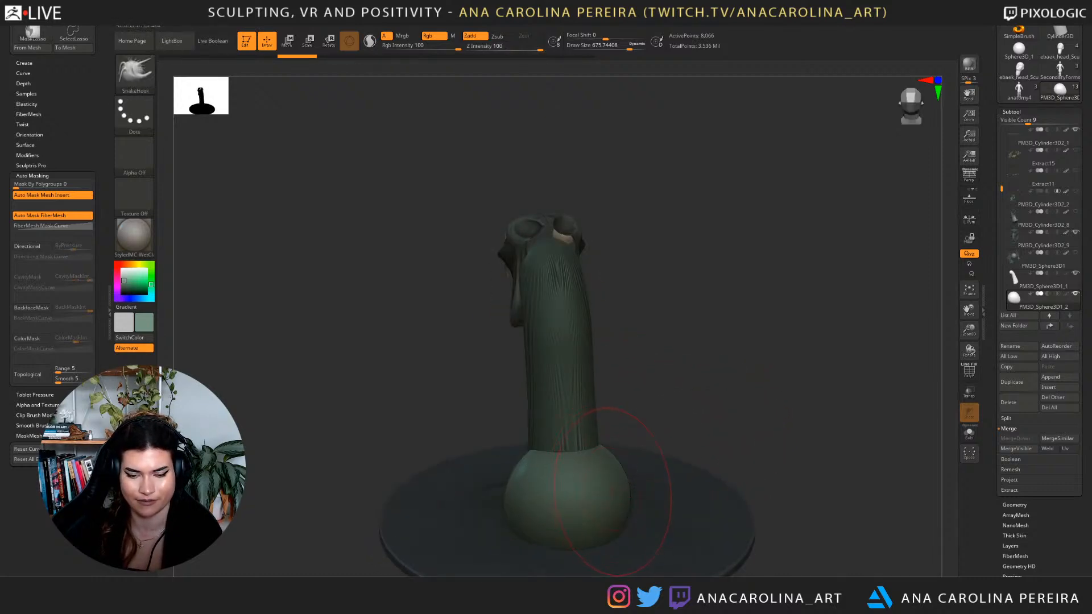
pyautogui.hotkey('ctrl', 'z')
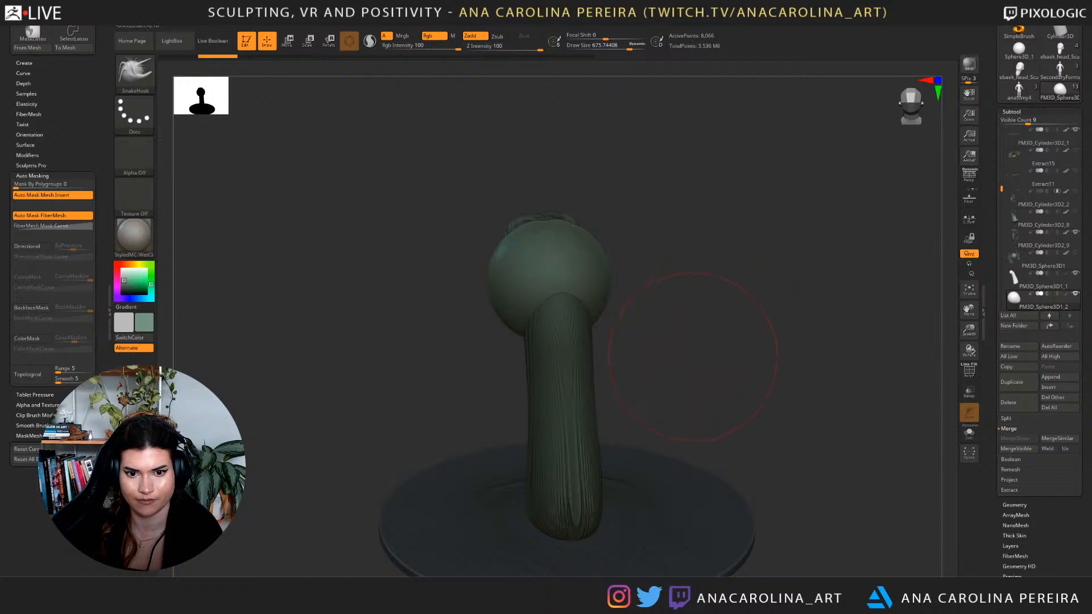
# Move the new sphere down to the lower back of the neck so it sinks through the base plate.
pyautogui.keyDown('shift'); pyautogui.moveTo(692, 352); pyautogui.dragTo(704, 339); pyautogui.keyUp('shift')
pyautogui.press('w')
pyautogui.press('q')
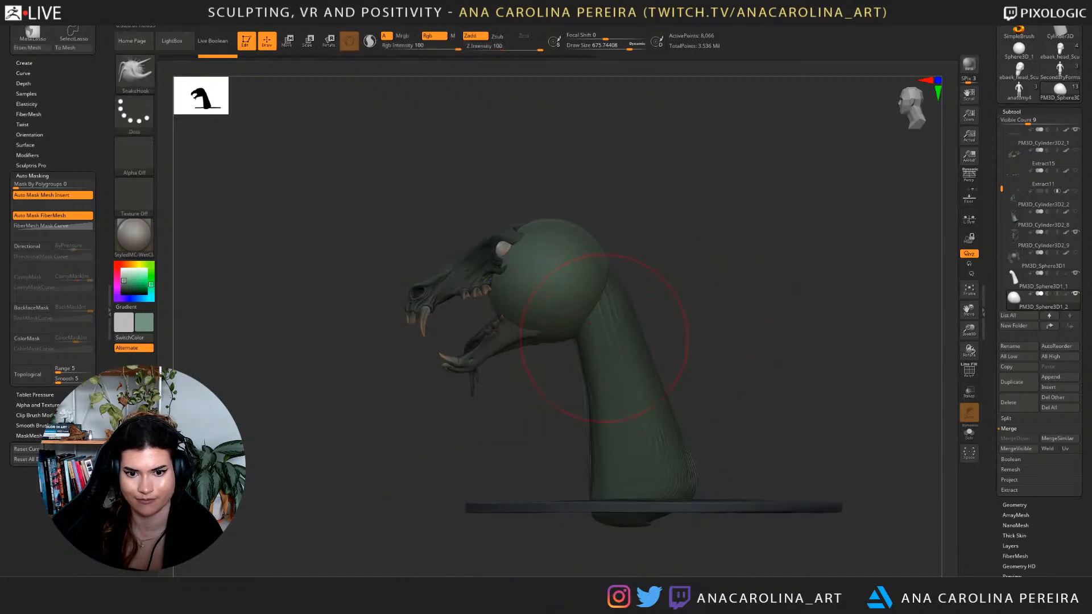
pyautogui.press('w')
pyautogui.moveTo(548, 281)
pyautogui.mouseDown()
pyautogui.moveTo(614, 353)
pyautogui.moveTo(666, 456)
pyautogui.moveTo(655, 482)
pyautogui.mouseUp()
pyautogui.moveTo(734, 427)
pyautogui.mouseDown()
pyautogui.moveTo(782, 444)
pyautogui.moveTo(774, 449)
pyautogui.mouseUp()
# Stretch the sphere with SnakeHook into a long body that tapers back across the base plate and wraps the neck's foot.
pyautogui.press('b')
pyautogui.press('s')
pyautogui.press('h')
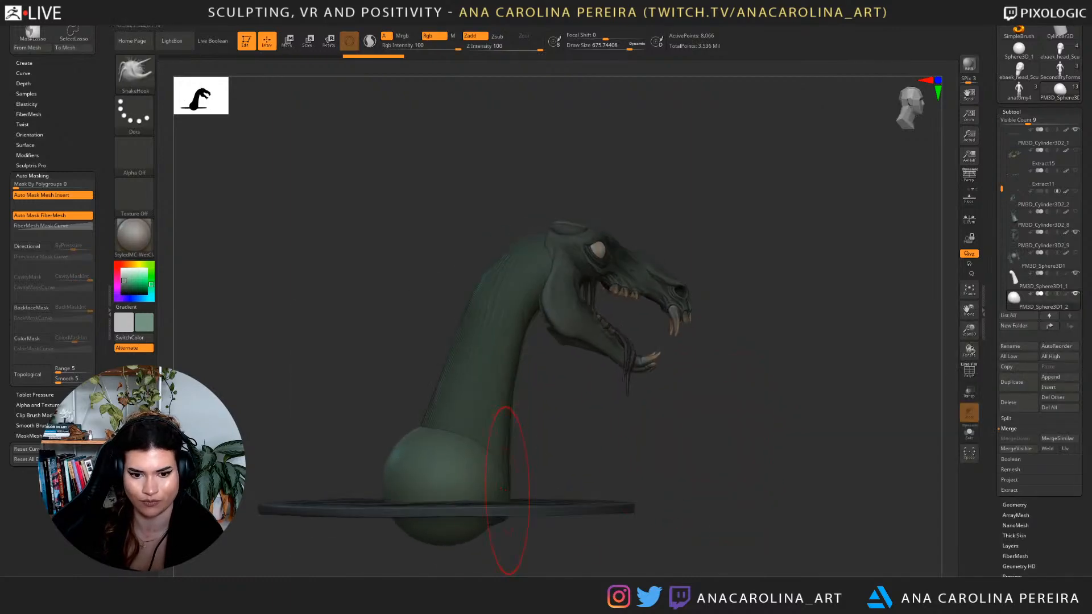
pyautogui.keyDown('alt'); pyautogui.moveTo(660, 439); pyautogui.dragTo(717, 427); pyautogui.keyUp('alt')
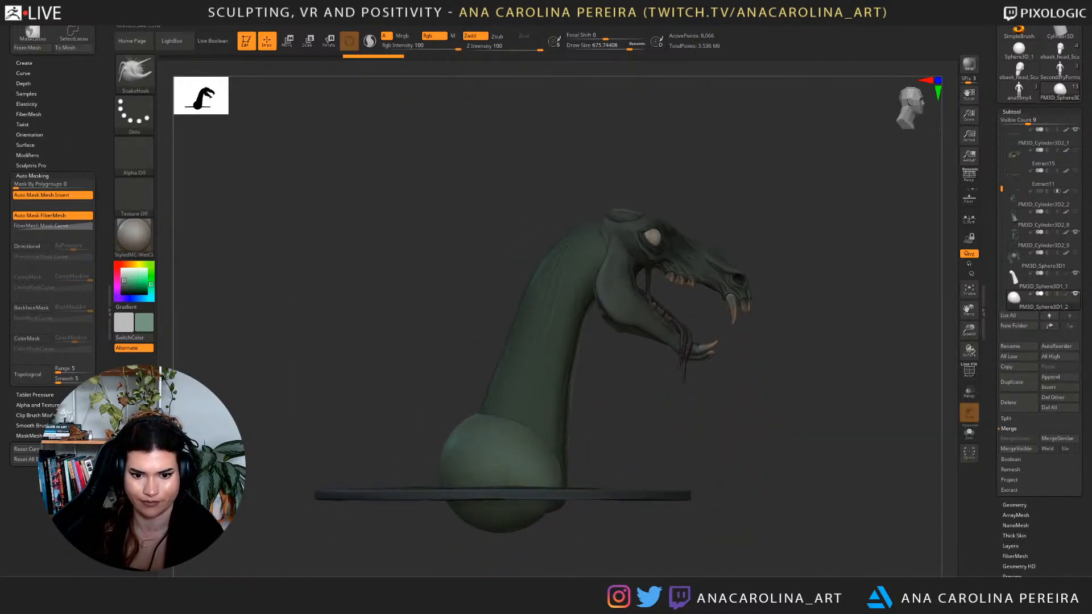
pyautogui.press('space')
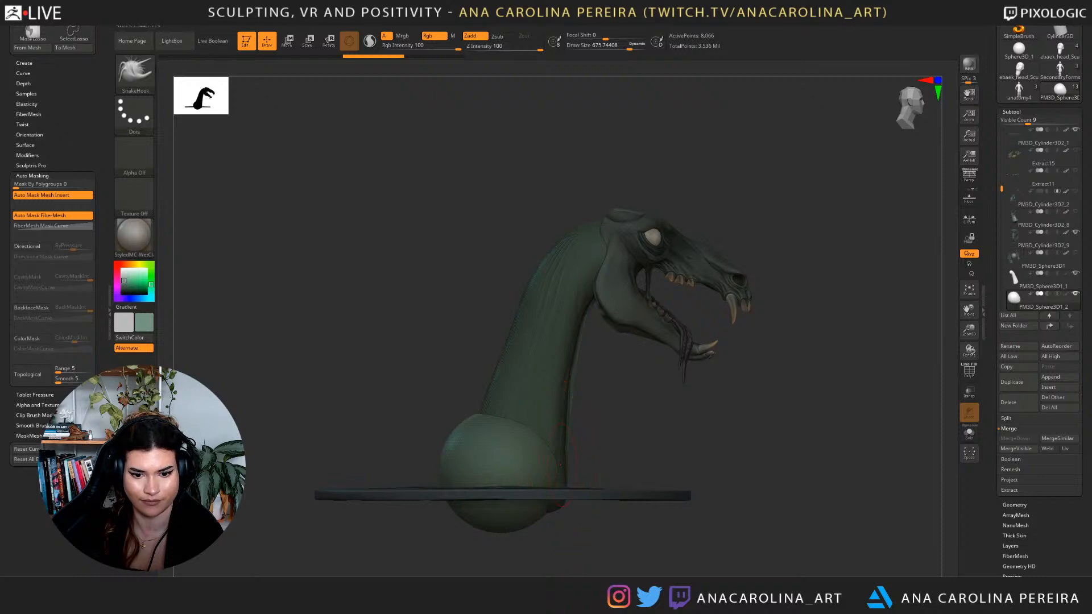
pyautogui.moveTo(563, 463); pyautogui.dragTo(588, 473)
pyautogui.moveTo(496, 427)
pyautogui.mouseDown()
pyautogui.moveTo(471, 424)
pyautogui.moveTo(369, 456)
pyautogui.mouseUp()
pyautogui.moveTo(887, 355); pyautogui.dragTo(706, 364)
pyautogui.keyDown('alt'); pyautogui.moveTo(822, 365); pyautogui.dragTo(640, 361); pyautogui.keyUp('alt')
pyautogui.moveTo(657, 458)
pyautogui.mouseDown()
pyautogui.moveTo(665, 484)
pyautogui.moveTo(708, 479)
pyautogui.mouseUp()
pyautogui.moveTo(591, 387)
pyautogui.mouseDown()
pyautogui.moveTo(761, 401)
pyautogui.moveTo(750, 403)
pyautogui.mouseUp()
pyautogui.moveTo(554, 430)
pyautogui.mouseDown()
pyautogui.moveTo(586, 455)
pyautogui.moveTo(594, 433)
pyautogui.mouseUp()
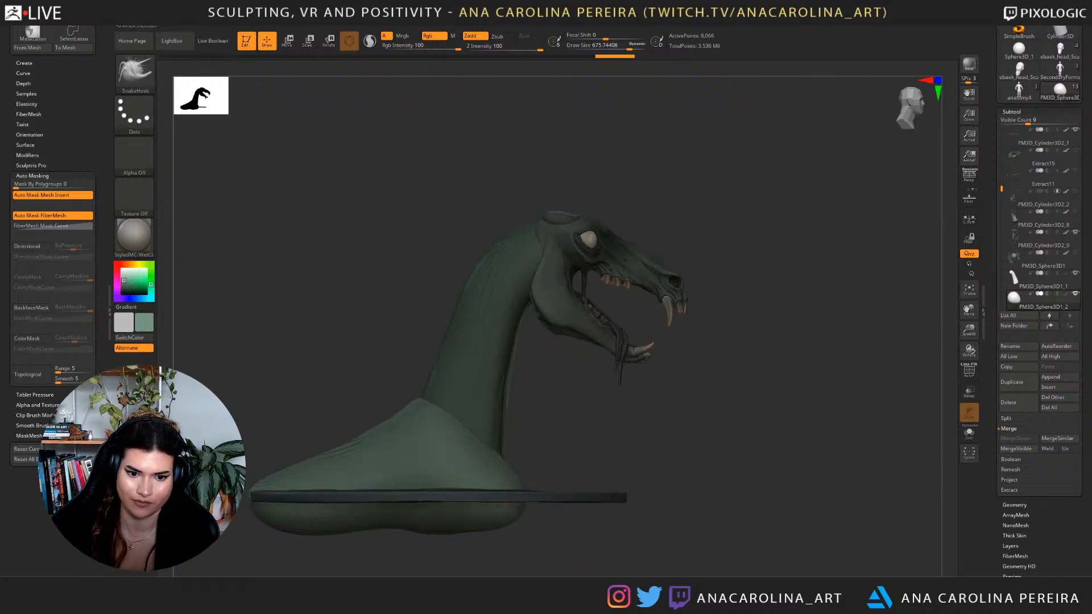
pyautogui.moveTo(689, 478); pyautogui.dragTo(602, 491)
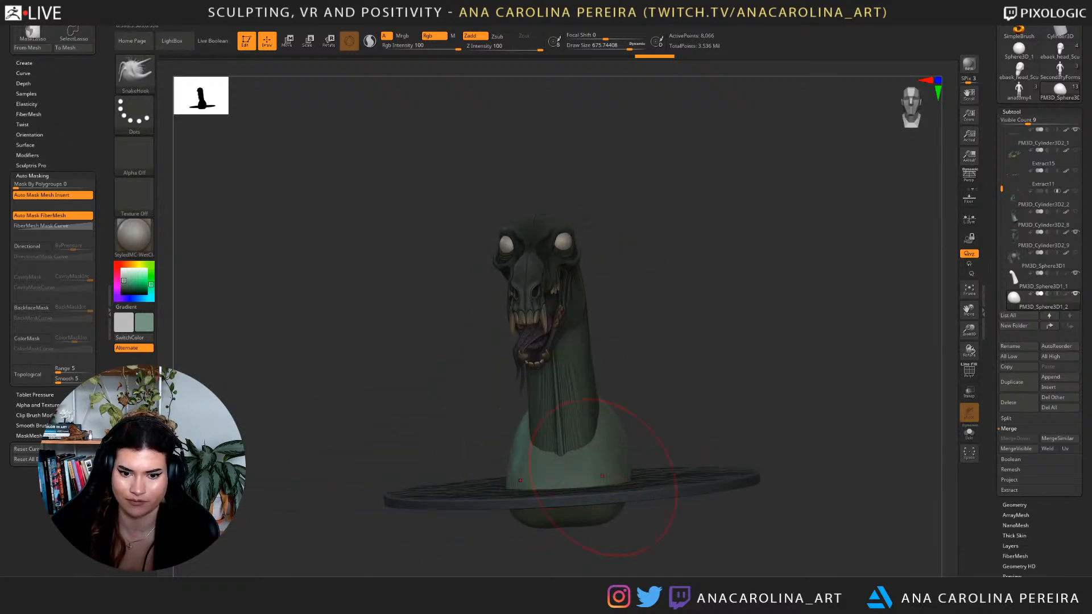
# Carve into the body near the neck base with the DamStandard brush at a draw size of about 541.
pyautogui.moveTo(796, 364)
pyautogui.mouseDown()
pyautogui.moveTo(725, 370)
pyautogui.moveTo(663, 393)
pyautogui.moveTo(611, 432)
pyautogui.mouseUp()
pyautogui.press('b')
pyautogui.press('d')
pyautogui.press('s')
pyautogui.press('space')
pyautogui.moveTo(659, 402); pyautogui.dragTo(612, 414)
pyautogui.moveTo(591, 454); pyautogui.dragTo(646, 375)
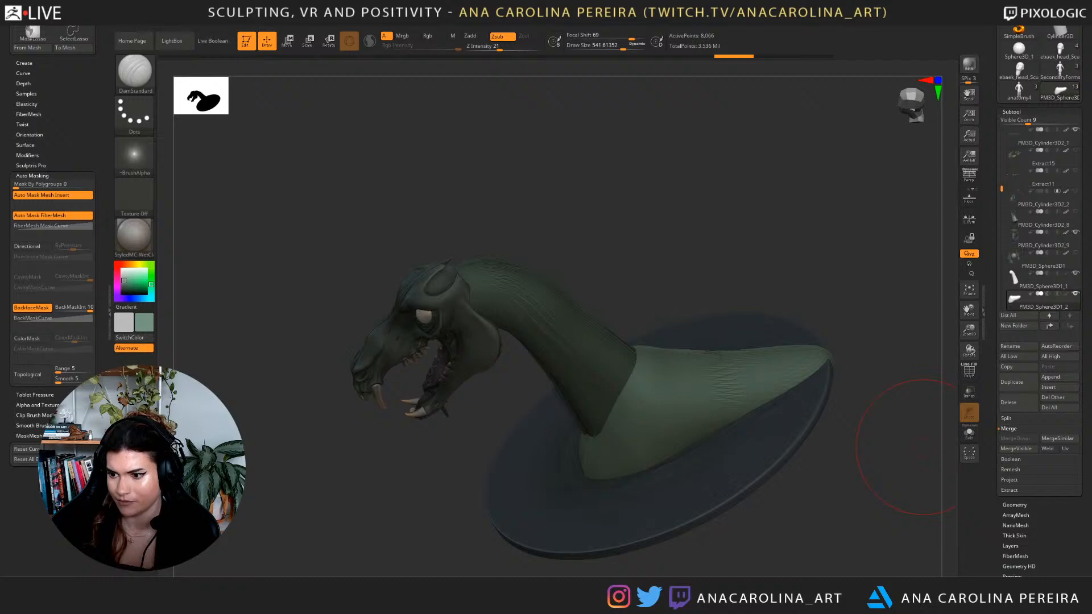
# Set the Move brush to a draw size of about 430 and refine the hump and back behind the neck.
pyautogui.moveTo(910, 447); pyautogui.dragTo(670, 244)
pyautogui.press('b')
pyautogui.press('m')
pyautogui.press('v')
pyautogui.press('space')
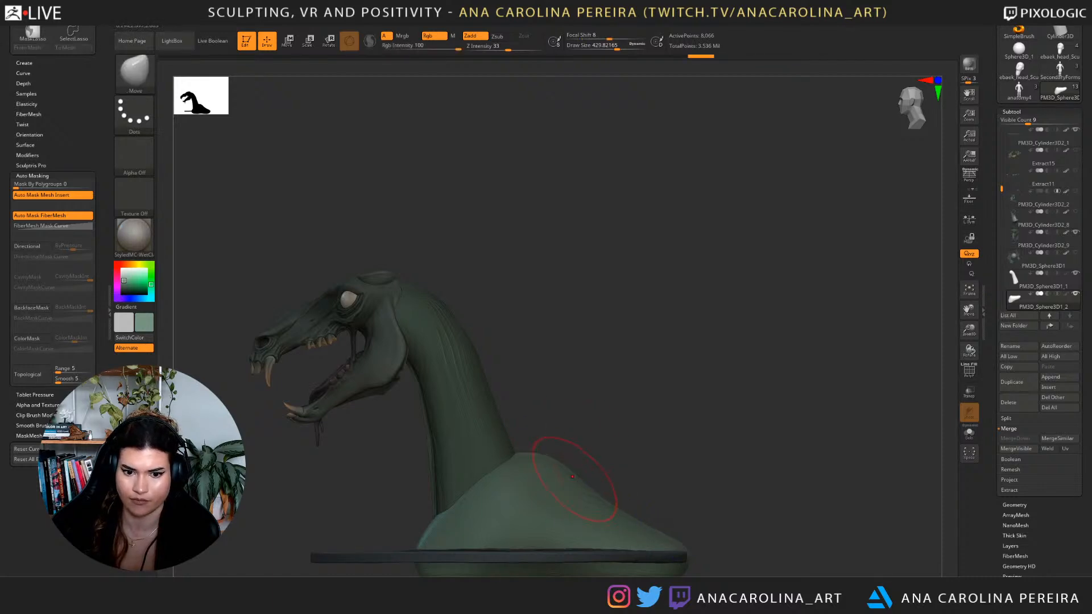
pyautogui.keyDown('alt'); pyautogui.moveTo(571, 429); pyautogui.dragTo(642, 386); pyautogui.keyUp('alt')
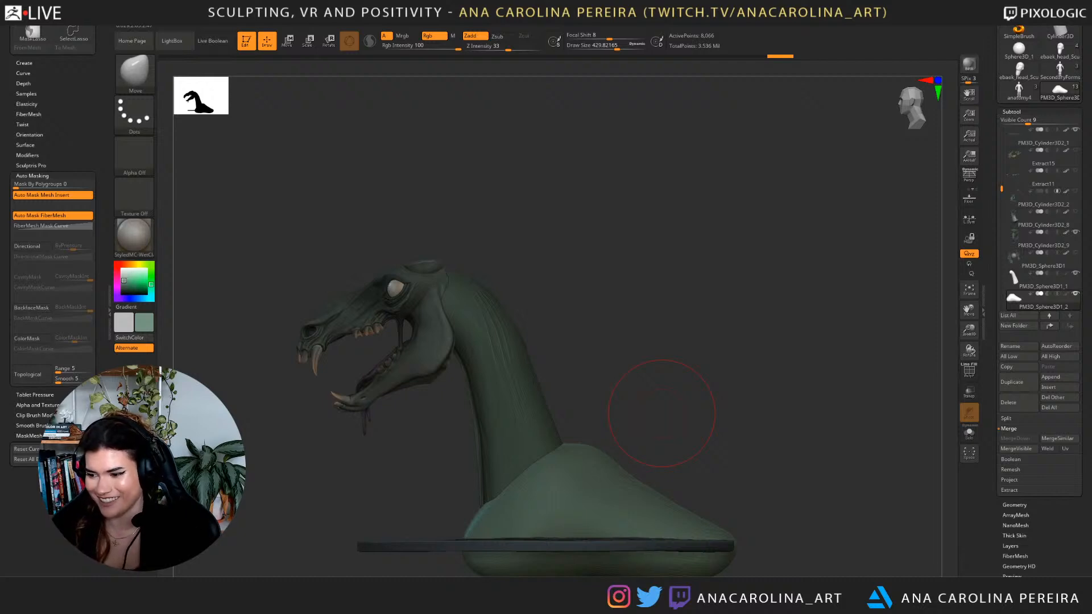
pyautogui.moveTo(662, 413); pyautogui.dragTo(789, 318)
pyautogui.moveTo(762, 357); pyautogui.dragTo(813, 382)
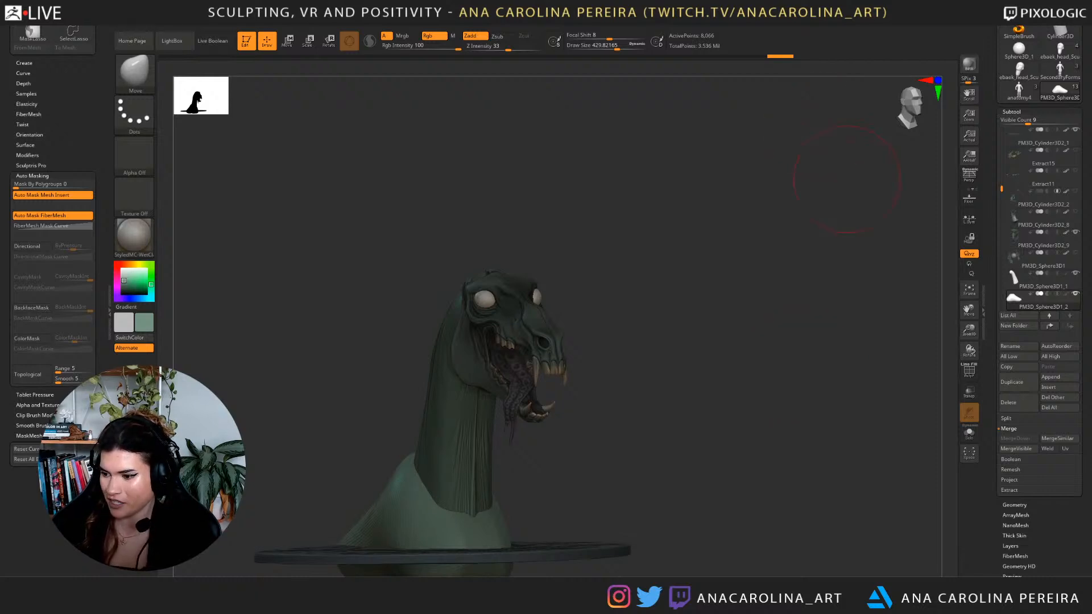
pyautogui.moveTo(748, 346)
pyautogui.mouseDown()
pyautogui.moveTo(762, 353)
pyautogui.moveTo(745, 357)
pyautogui.moveTo(825, 381)
pyautogui.moveTo(743, 444)
pyautogui.moveTo(766, 294)
pyautogui.mouseUp()
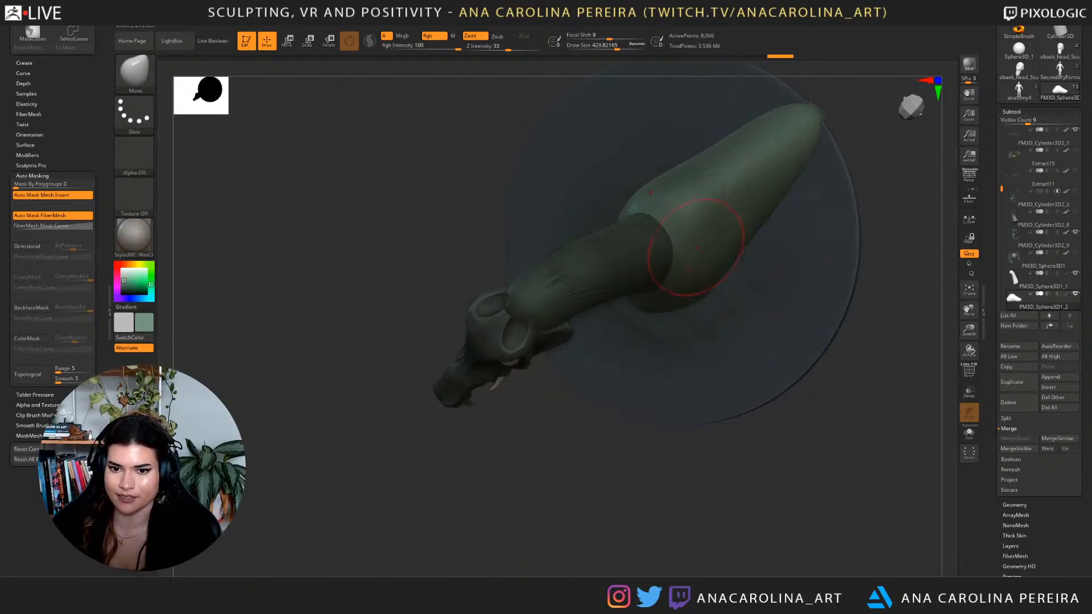
# Reshape the sides of the body beside the neck base, working from above.
pyautogui.hotkey('ctrl', 'shift', 'z')
pyautogui.hotkey('ctrl', 'shift', 'z')
pyautogui.hotkey('ctrl', 'shift', 'z')
pyautogui.hotkey('ctrl', 'shift', 'z')
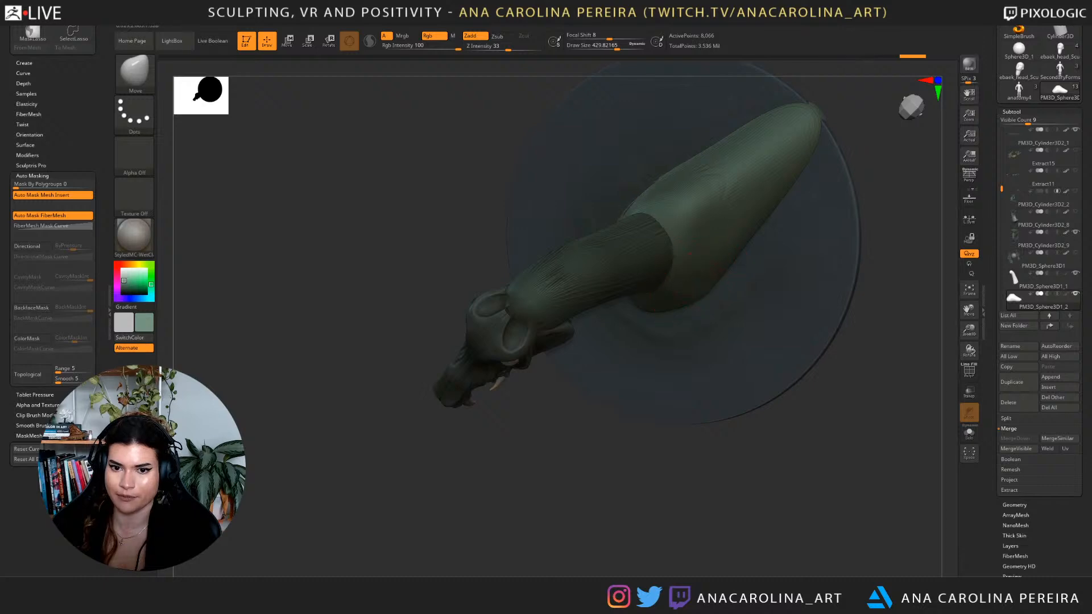
pyautogui.moveTo(858, 252); pyautogui.dragTo(523, 407)
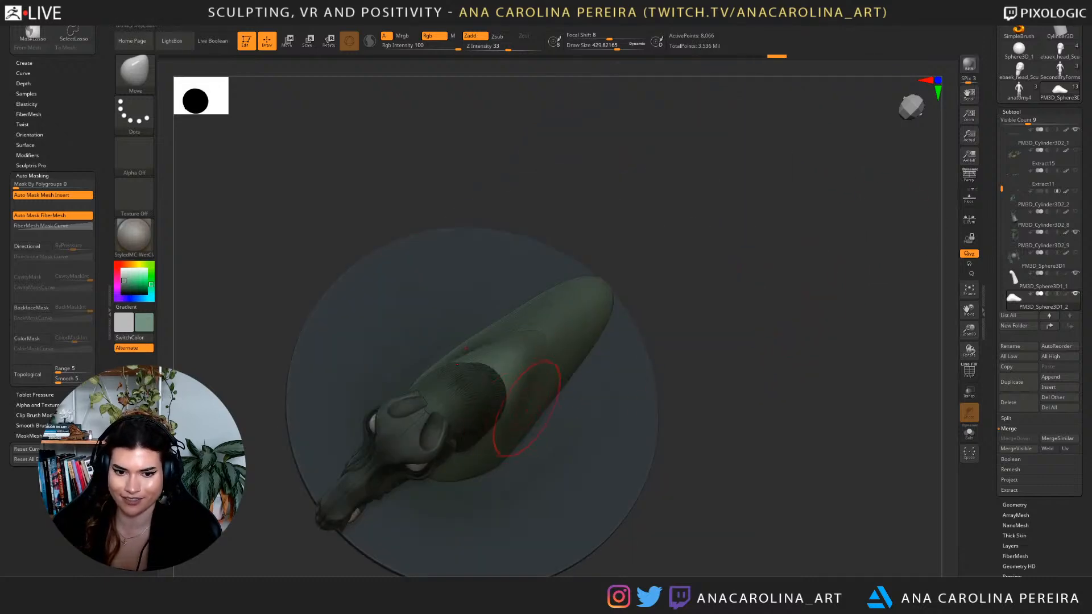
pyautogui.moveTo(550, 369)
pyautogui.mouseDown(button='right')
pyautogui.moveTo(421, 380)
pyautogui.moveTo(405, 398)
pyautogui.mouseUp(button='right')
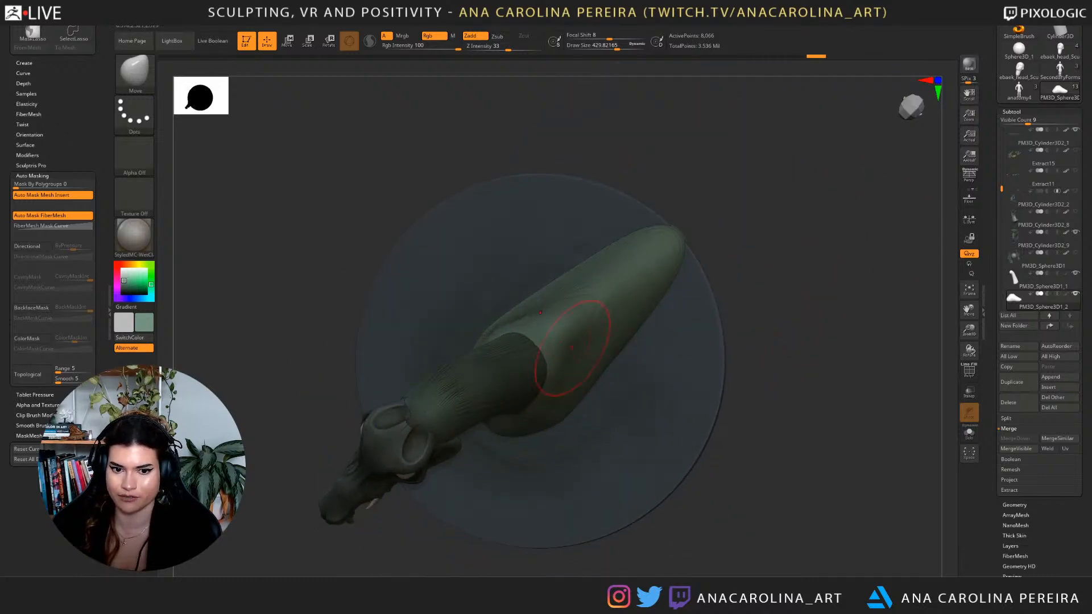
pyautogui.moveTo(622, 366)
pyautogui.mouseDown(button='right')
pyautogui.moveTo(695, 265)
pyautogui.moveTo(627, 394)
pyautogui.moveTo(763, 383)
pyautogui.mouseUp(button='right')
# Carve the shoulder line beside the neck with DamStandard at a draw size of about 516, and undo the last stroke.
pyautogui.press('b')
pyautogui.press('d')
pyautogui.press('s')
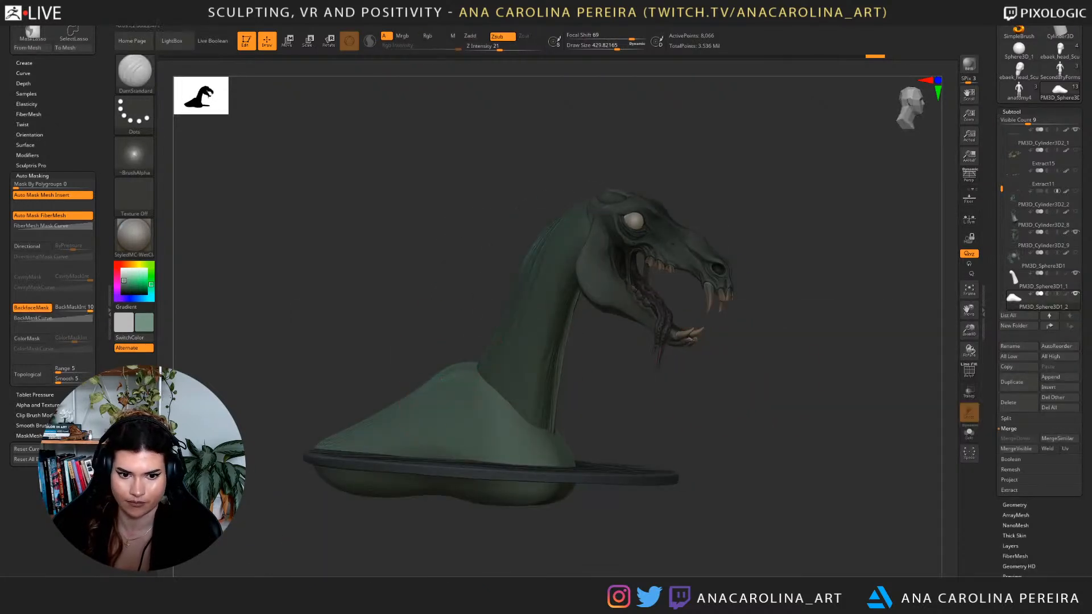
pyautogui.moveTo(635, 411); pyautogui.dragTo(612, 409, button='right')
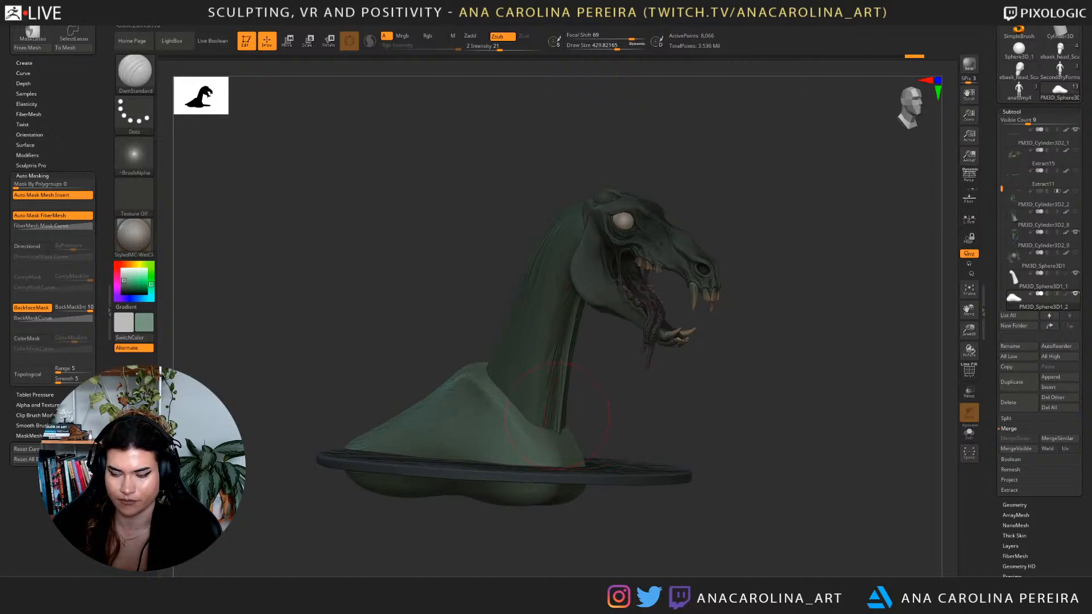
pyautogui.press('s')
pyautogui.moveTo(477, 380); pyautogui.dragTo(482, 380)
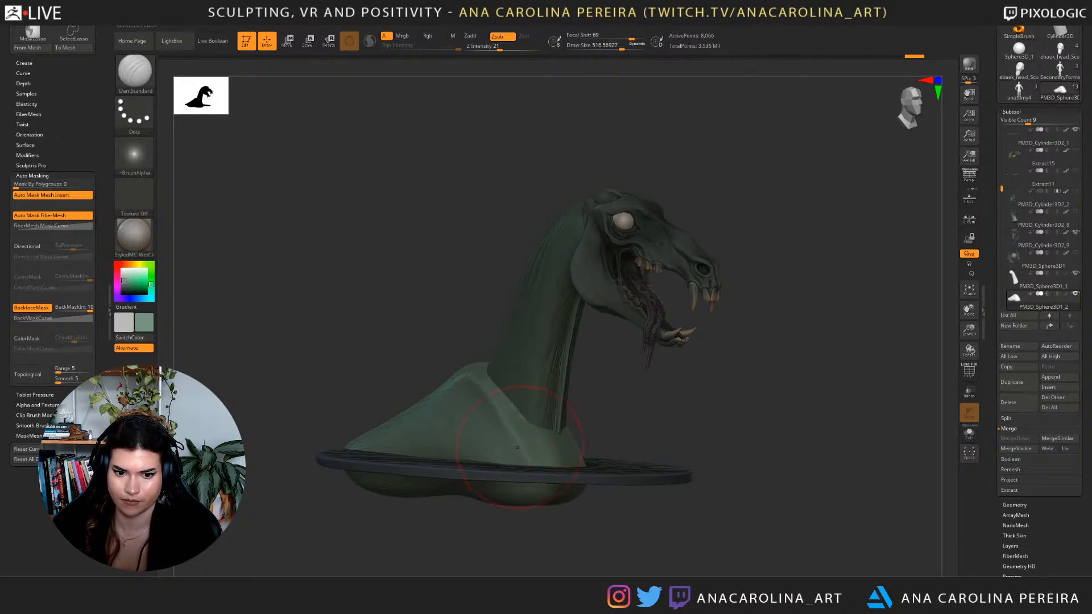
pyautogui.moveTo(522, 460)
pyautogui.mouseDown(button='right')
pyautogui.moveTo(621, 451)
pyautogui.moveTo(674, 393)
pyautogui.mouseUp(button='right')
pyautogui.moveTo(674, 392)
pyautogui.mouseDown()
pyautogui.moveTo(637, 478)
pyautogui.moveTo(639, 465)
pyautogui.mouseUp()
pyautogui.moveTo(655, 422)
pyautogui.mouseDown()
pyautogui.moveTo(639, 463)
pyautogui.moveTo(660, 431)
pyautogui.mouseUp()
pyautogui.moveTo(671, 341); pyautogui.dragTo(711, 347, button='right')
pyautogui.hotkey('ctrl', 'z')
# Work the shoulder area around the neck base with the ClayBuildup brush at a draw size of about 400.
pyautogui.moveTo(744, 370)
pyautogui.mouseDown(button='right')
pyautogui.moveTo(759, 391)
pyautogui.moveTo(739, 399)
pyautogui.moveTo(691, 372)
pyautogui.mouseUp(button='right')
pyautogui.press('b')
pyautogui.press('c')
pyautogui.press('b')
pyautogui.press('space')
pyautogui.moveTo(695, 391); pyautogui.dragTo(689, 392)
pyautogui.moveTo(636, 439)
pyautogui.mouseDown()
pyautogui.moveTo(668, 455)
pyautogui.moveTo(597, 487)
pyautogui.mouseUp()
pyautogui.moveTo(674, 471)
pyautogui.mouseDown(button='right')
pyautogui.moveTo(731, 329)
pyautogui.moveTo(829, 443)
pyautogui.moveTo(760, 418)
pyautogui.moveTo(793, 377)
pyautogui.mouseUp(button='right')
# Select the neck subtool and merge it down with the body subtool.
pyautogui.click(1024, 279)
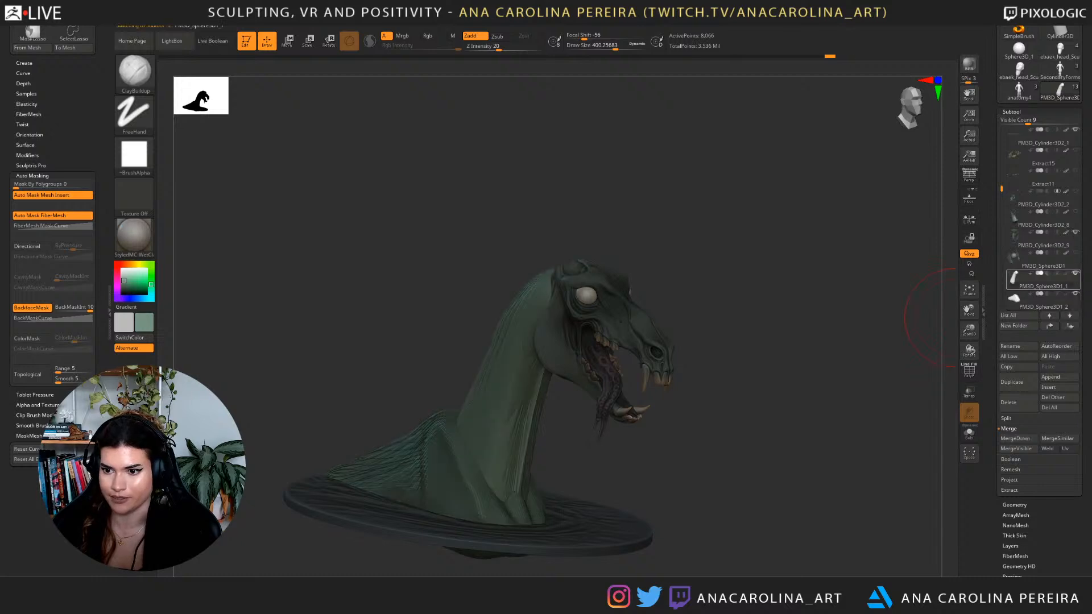
pyautogui.click(1015, 438)
pyautogui.moveTo(942, 317); pyautogui.dragTo(670, 433, button='right')
pyautogui.moveTo(654, 468)
pyautogui.mouseDown(button='right')
pyautogui.moveTo(728, 492)
pyautogui.moveTo(649, 455)
pyautogui.mouseUp(button='right')
# Adjust the neck's contour on the merged mesh with the Move Topological brush.
pyautogui.press('b')
pyautogui.press('m')
pyautogui.press('t')
pyautogui.moveTo(516, 414)
pyautogui.mouseDown()
pyautogui.moveTo(504, 407)
pyautogui.moveTo(528, 382)
pyautogui.moveTo(512, 400)
pyautogui.mouseUp()
pyautogui.moveTo(544, 356); pyautogui.dragTo(555, 346)
pyautogui.keyDown('shift'); pyautogui.moveTo(563, 341); pyautogui.dragTo(566, 379, button='right'); pyautogui.keyUp('shift')
# Set the draw size to about 460 and reshape the lower neck and shoulders, undoing the last pull.
pyautogui.press('s')
pyautogui.moveTo(617, 484)
pyautogui.mouseDown()
pyautogui.moveTo(626, 484)
pyautogui.moveTo(617, 448)
pyautogui.moveTo(638, 471)
pyautogui.moveTo(619, 463)
pyautogui.mouseUp()
pyautogui.press('s')
pyautogui.moveTo(654, 469)
pyautogui.mouseDown(button='right')
pyautogui.moveTo(625, 470)
pyautogui.moveTo(694, 489)
pyautogui.mouseUp(button='right')
pyautogui.moveTo(694, 490); pyautogui.dragTo(700, 488)
pyautogui.moveTo(699, 473); pyautogui.dragTo(683, 455, button='right')
pyautogui.moveTo(676, 406)
pyautogui.mouseDown()
pyautogui.moveTo(648, 376)
pyautogui.moveTo(677, 376)
pyautogui.mouseUp()
pyautogui.hotkey('ctrl', 'z')
pyautogui.press('s')
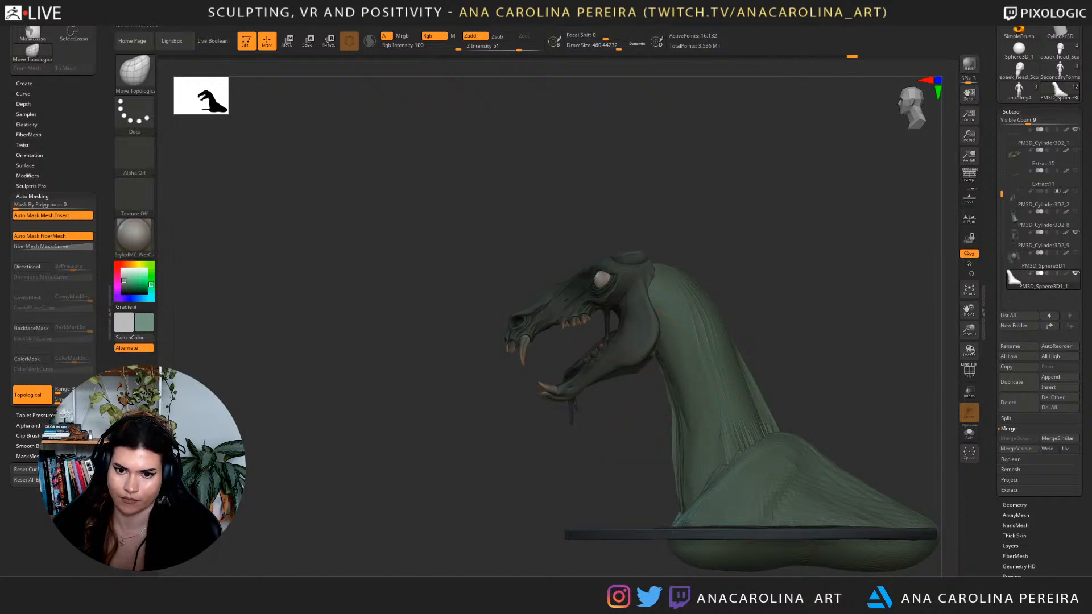
# Set the Move Topological draw size to about 386 and reshape the base of the neck around the shoulder.
pyautogui.moveTo(796, 398)
pyautogui.mouseDown(button='right')
pyautogui.moveTo(603, 398)
pyautogui.moveTo(455, 415)
pyautogui.mouseUp(button='right')
pyautogui.moveTo(728, 484)
pyautogui.keyDown('ctrl'); pyautogui.mouseDown(button='right')
pyautogui.moveTo(728, 417)
pyautogui.moveTo(631, 441)
pyautogui.moveTo(508, 512)
pyautogui.mouseUp(button='right'); pyautogui.keyUp('ctrl')
pyautogui.moveTo(569, 399); pyautogui.dragTo(729, 385, button='right')
pyautogui.keyDown('ctrl'); pyautogui.moveTo(716, 267); pyautogui.dragTo(716, 313, button='right'); pyautogui.keyUp('ctrl')
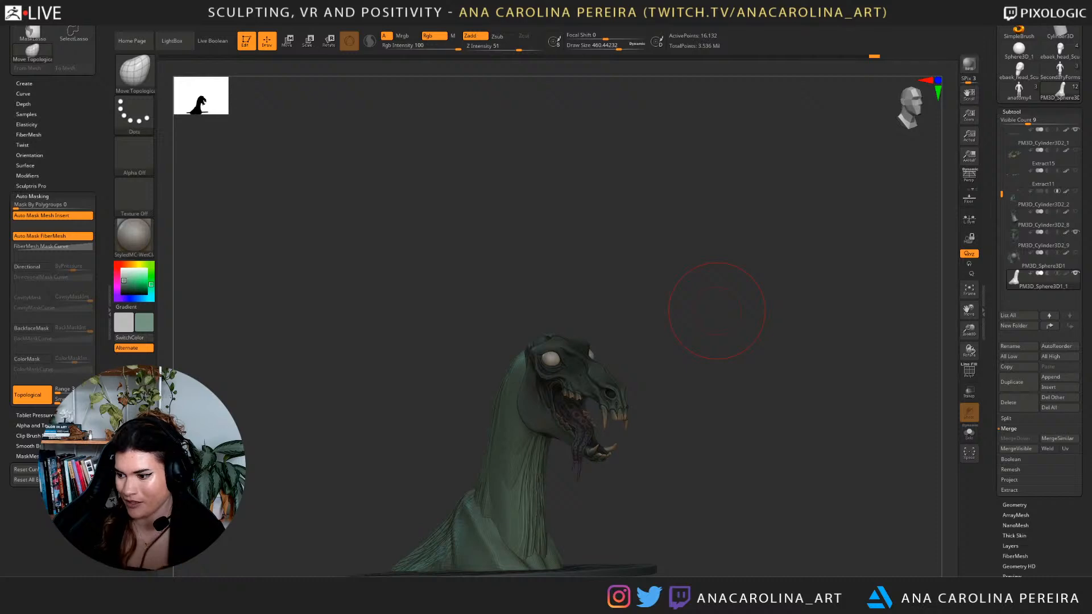
pyautogui.moveTo(735, 414)
pyautogui.mouseDown()
pyautogui.moveTo(682, 422)
pyautogui.moveTo(695, 364)
pyautogui.moveTo(771, 370)
pyautogui.moveTo(773, 388)
pyautogui.moveTo(836, 370)
pyautogui.moveTo(791, 365)
pyautogui.moveTo(760, 345)
pyautogui.moveTo(565, 512)
pyautogui.mouseUp()
pyautogui.press('space')
pyautogui.moveTo(557, 449); pyautogui.dragTo(565, 473)
pyautogui.moveTo(677, 392)
pyautogui.mouseDown()
pyautogui.moveTo(634, 380)
pyautogui.moveTo(660, 370)
pyautogui.moveTo(620, 335)
pyautogui.moveTo(718, 360)
pyautogui.mouseUp()
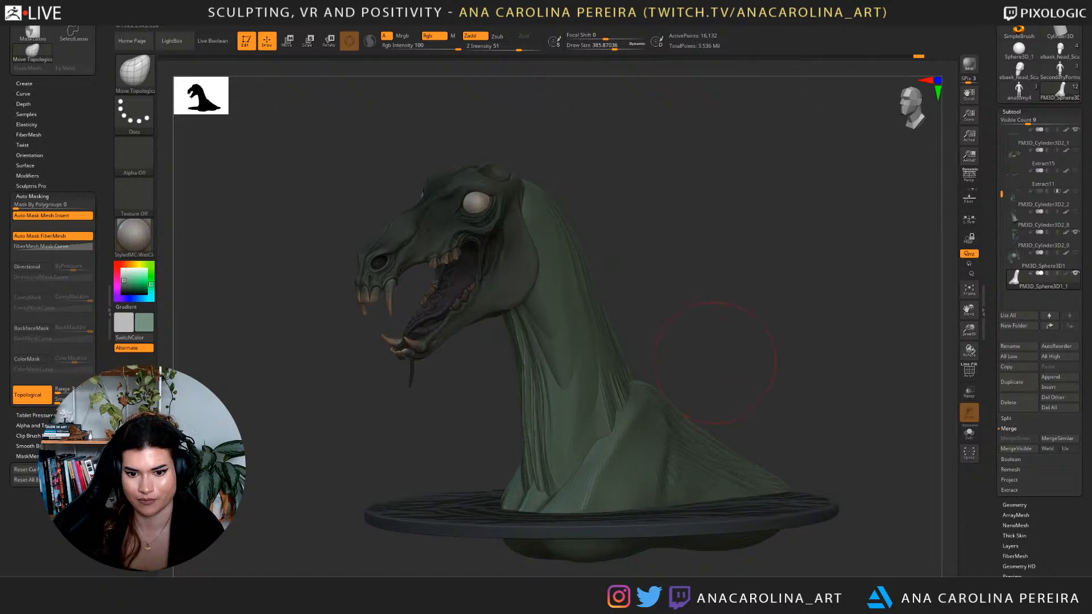
# Smooth the creases where the lower neck meets the shoulder and the front of the chest.
pyautogui.keyDown('shift'); pyautogui.moveTo(597, 441); pyautogui.dragTo(589, 462); pyautogui.keyUp('shift')
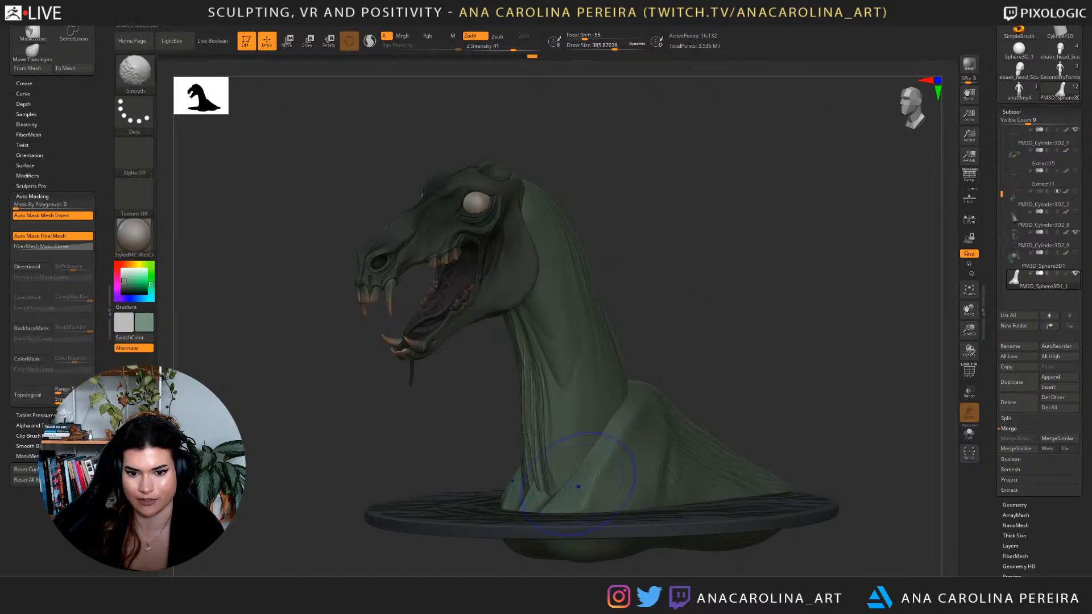
pyautogui.moveTo(708, 378); pyautogui.dragTo(819, 380)
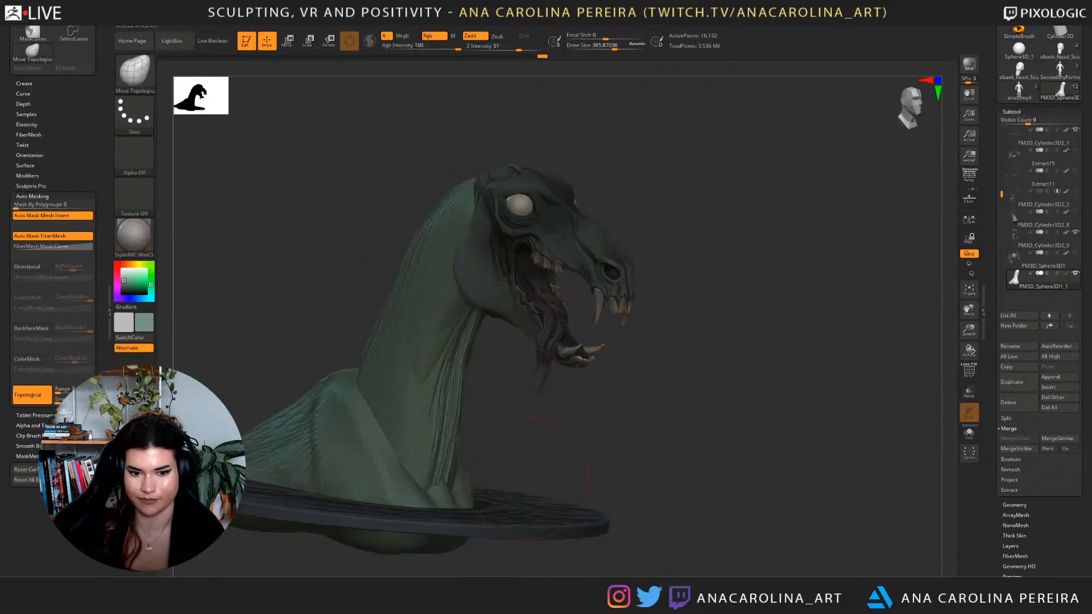
pyautogui.moveTo(671, 399); pyautogui.dragTo(592, 398)
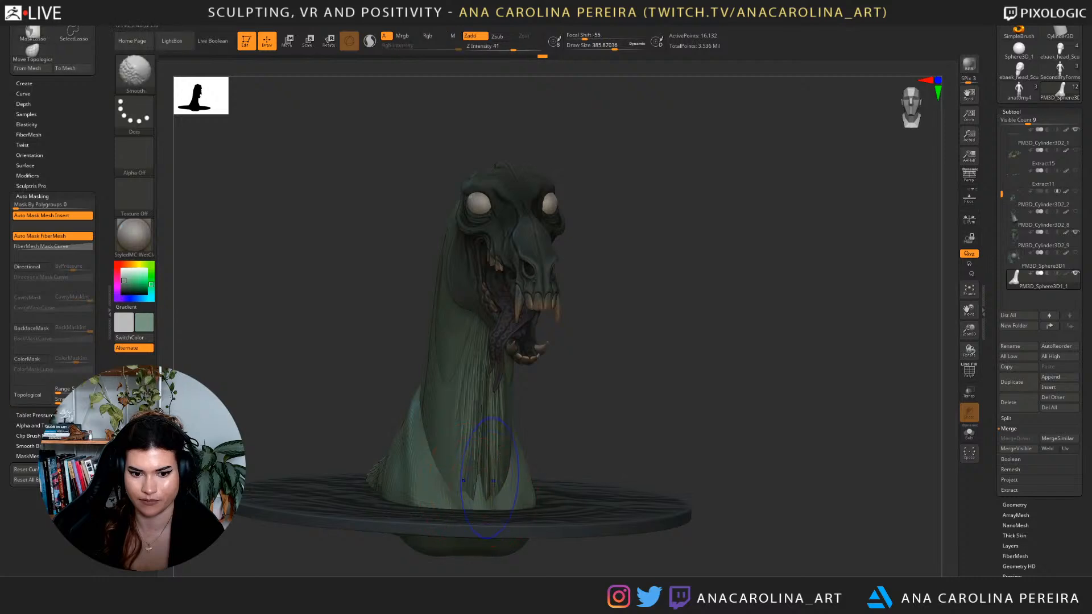
pyautogui.moveTo(706, 398); pyautogui.dragTo(597, 407)
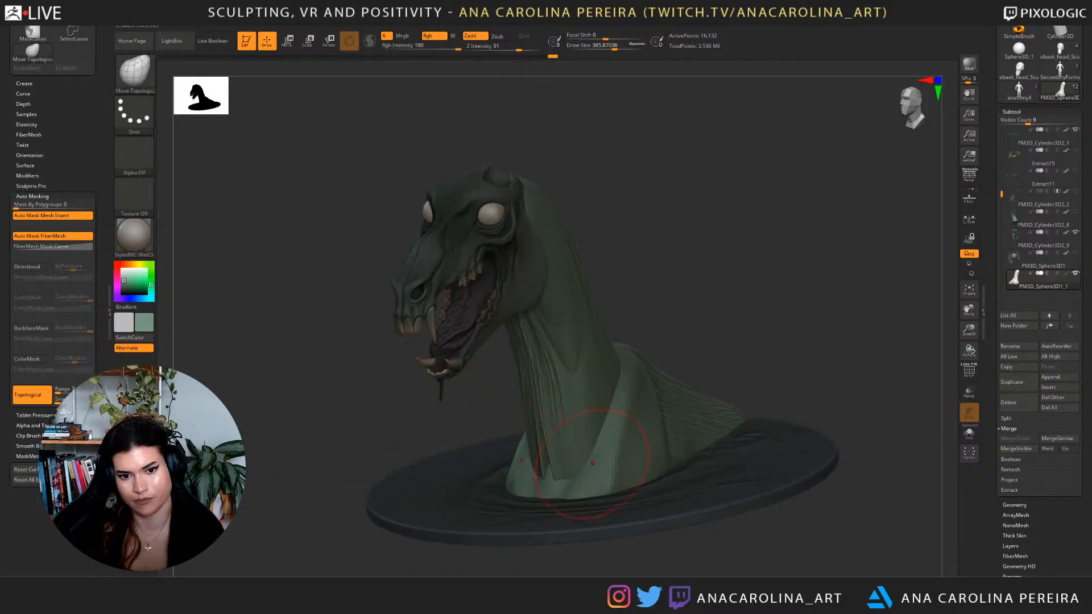
pyautogui.moveTo(710, 347); pyautogui.dragTo(642, 354)
pyautogui.moveTo(566, 395); pyautogui.dragTo(546, 407)
pyautogui.moveTo(671, 364); pyautogui.dragTo(705, 370)
pyautogui.moveTo(561, 370)
pyautogui.mouseDown()
pyautogui.moveTo(734, 364)
pyautogui.moveTo(745, 393)
pyautogui.moveTo(728, 408)
pyautogui.moveTo(748, 458)
pyautogui.moveTo(737, 435)
pyautogui.moveTo(747, 457)
pyautogui.moveTo(799, 407)
pyautogui.moveTo(804, 448)
pyautogui.mouseUp()
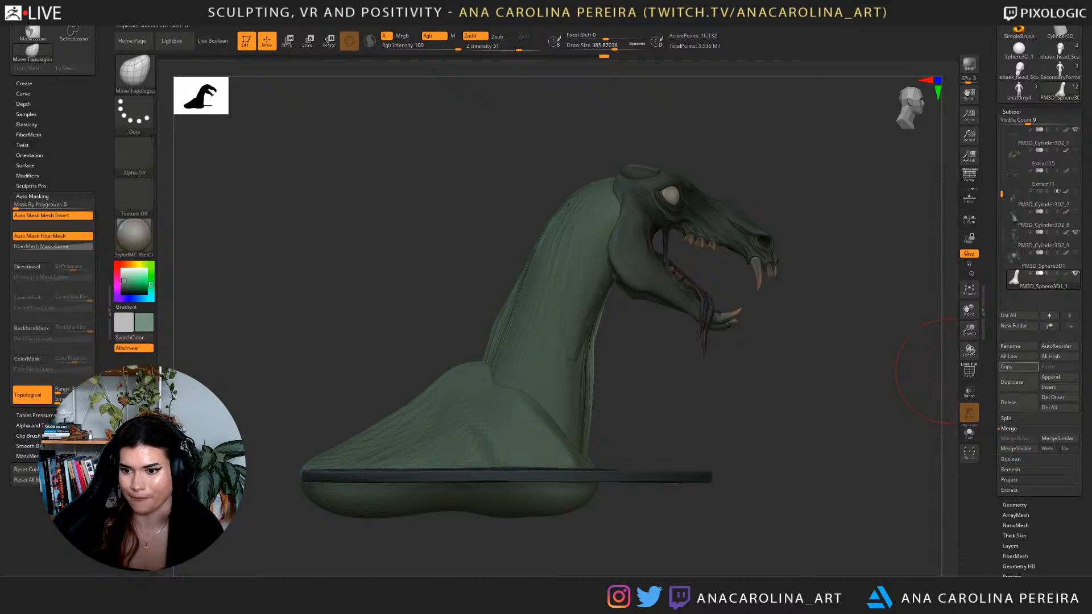
# Try to DynaMesh the merged neck and body at resolution 64.
pyautogui.click(1015, 505)
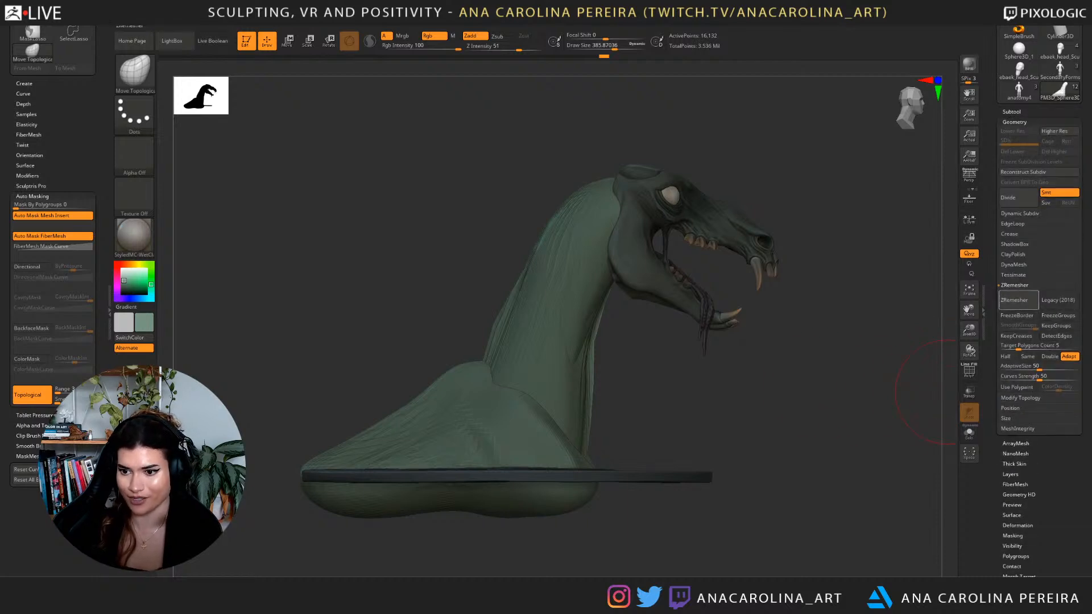
pyautogui.click(1014, 264)
pyautogui.click(1017, 295)
pyautogui.write('64')
pyautogui.press('Return')
pyautogui.click(1016, 281)
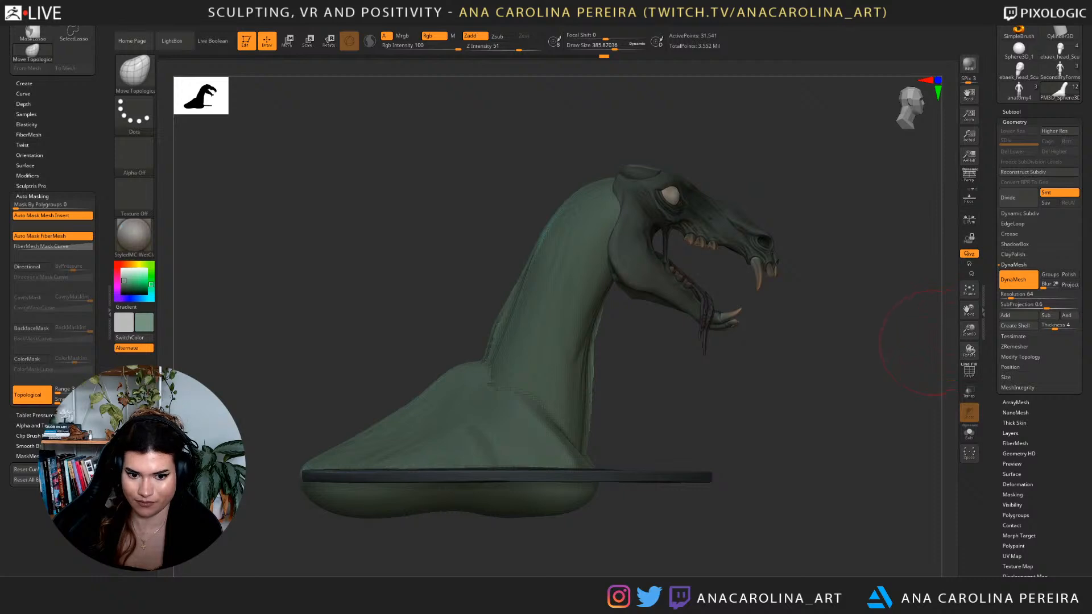
pyautogui.hotkey('ctrl', 'z')
# DynaMesh the merged neck and body at resolution 32.
pyautogui.click(1013, 296)
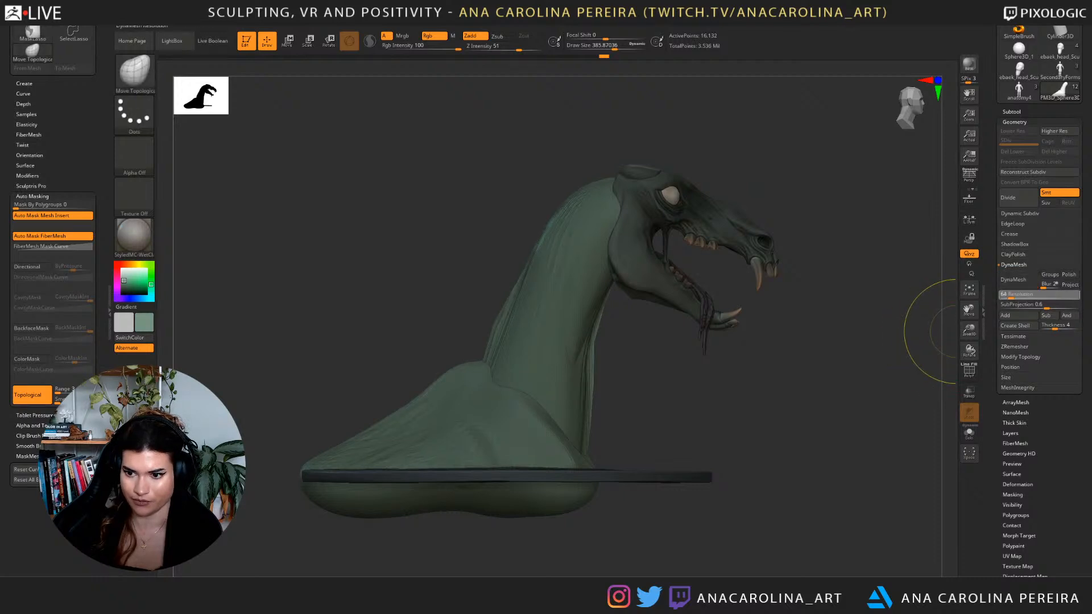
pyautogui.press('Return')
pyautogui.click(1017, 280)
pyautogui.moveTo(910, 318); pyautogui.dragTo(796, 319)
pyautogui.moveTo(699, 341); pyautogui.dragTo(781, 427)
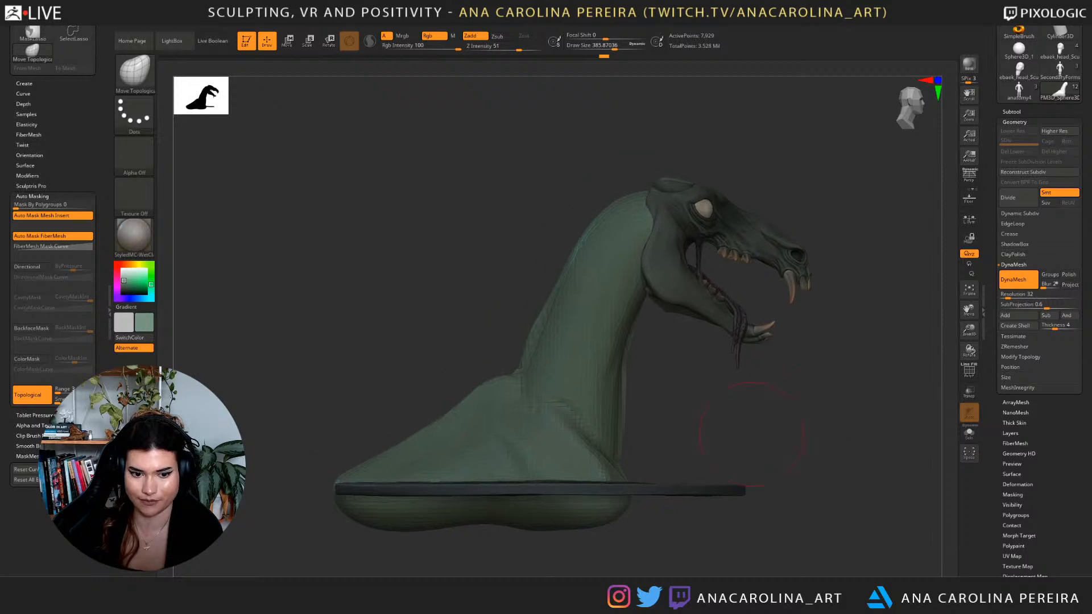
# Set the Move brush to a draw size of about 500 and smooth the seam between the remeshed neck and body.
pyautogui.moveTo(762, 183)
pyautogui.mouseDown()
pyautogui.moveTo(706, 208)
pyautogui.moveTo(781, 227)
pyautogui.moveTo(836, 273)
pyautogui.moveTo(802, 304)
pyautogui.moveTo(831, 320)
pyautogui.mouseUp()
pyautogui.press('space')
pyautogui.press('n')
pyautogui.press('b')
pyautogui.press('m')
pyautogui.press('v')
pyautogui.moveTo(797, 279)
pyautogui.mouseDown()
pyautogui.moveTo(775, 275)
pyautogui.moveTo(804, 288)
pyautogui.mouseUp()
pyautogui.moveTo(661, 465)
pyautogui.mouseDown(button='right')
pyautogui.moveTo(725, 407)
pyautogui.moveTo(704, 414)
pyautogui.mouseUp(button='right')
pyautogui.keyDown('shift'); pyautogui.moveTo(787, 344); pyautogui.dragTo(765, 364); pyautogui.keyUp('shift')
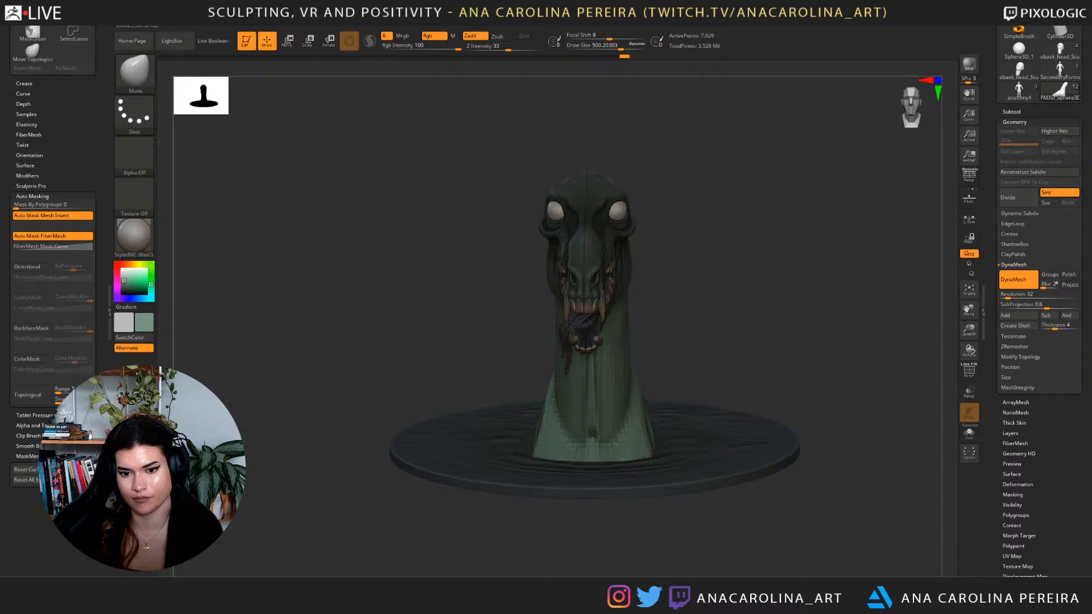
pyautogui.moveTo(692, 411)
pyautogui.mouseDown(button='right')
pyautogui.moveTo(797, 387)
pyautogui.moveTo(700, 379)
pyautogui.moveTo(689, 424)
pyautogui.mouseUp(button='right')
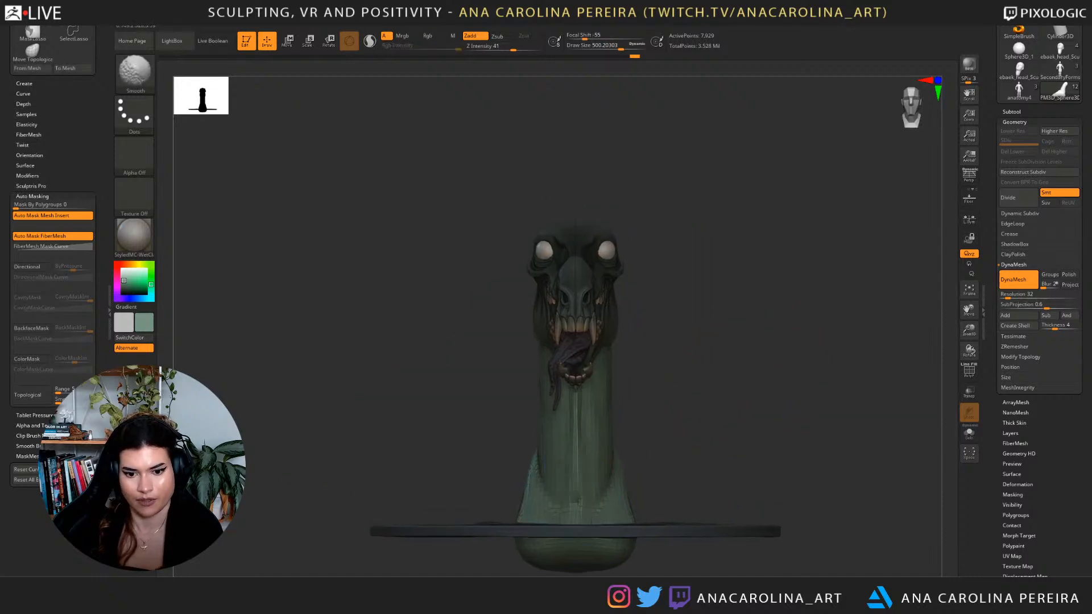
pyautogui.moveTo(786, 432); pyautogui.dragTo(691, 433, button='right')
pyautogui.keyDown('shift'); pyautogui.moveTo(697, 452); pyautogui.dragTo(694, 495); pyautogui.keyUp('shift')
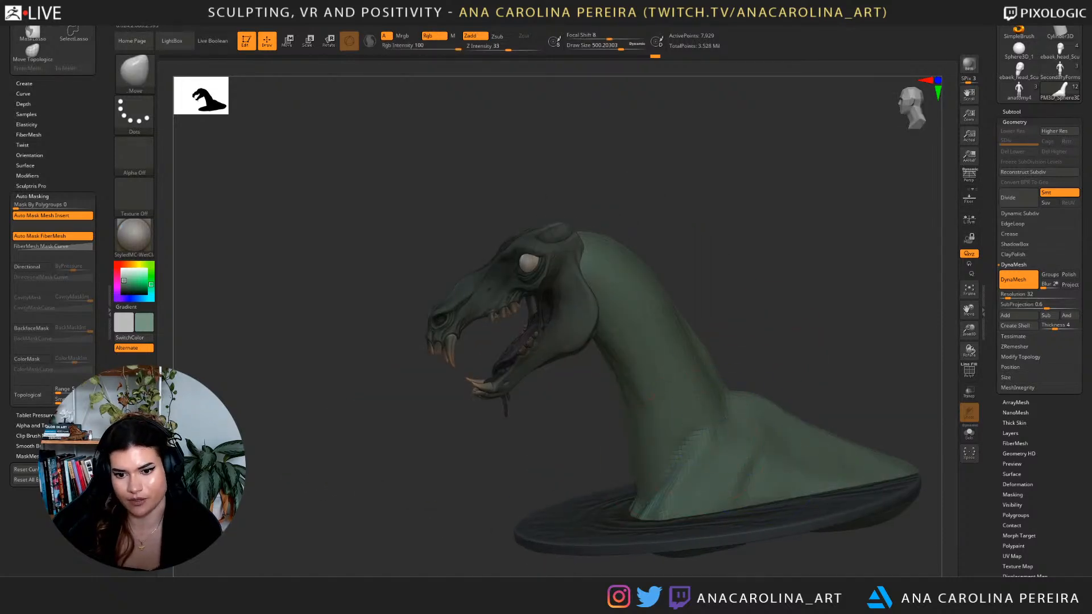
# Build up the crease where the lower neck meets the shoulder with ClayBuildup at a draw size of about 262.
pyautogui.moveTo(697, 370); pyautogui.dragTo(733, 364, button='right')
pyautogui.moveTo(733, 364)
pyautogui.mouseDown()
pyautogui.moveTo(616, 340)
pyautogui.moveTo(608, 322)
pyautogui.moveTo(636, 366)
pyautogui.moveTo(673, 378)
pyautogui.moveTo(648, 376)
pyautogui.mouseUp()
pyautogui.press('space')
pyautogui.press('space')
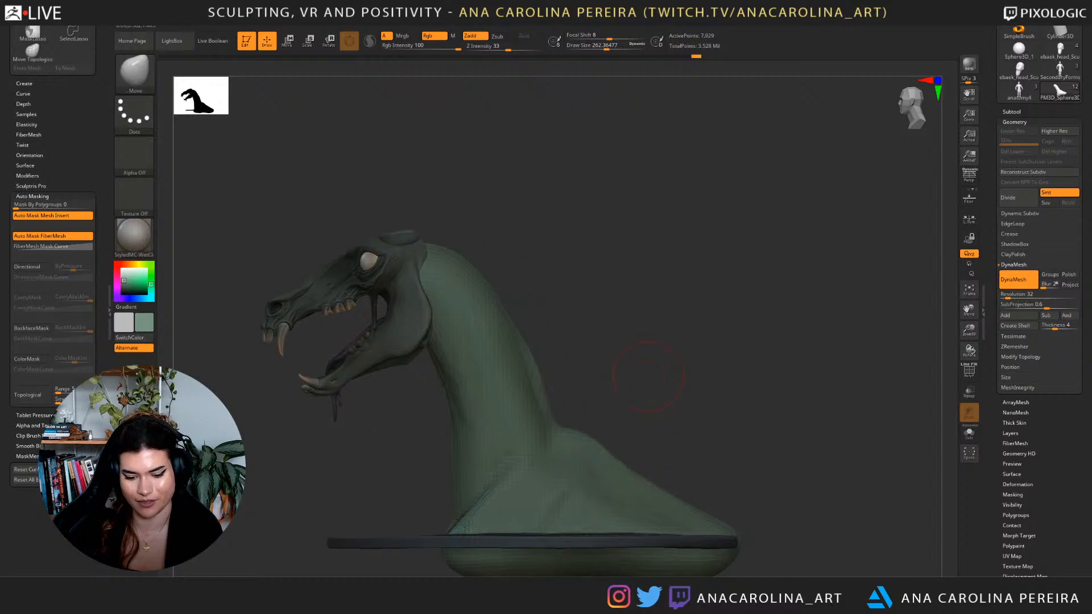
pyautogui.press('b')
pyautogui.press('c')
pyautogui.press('b')
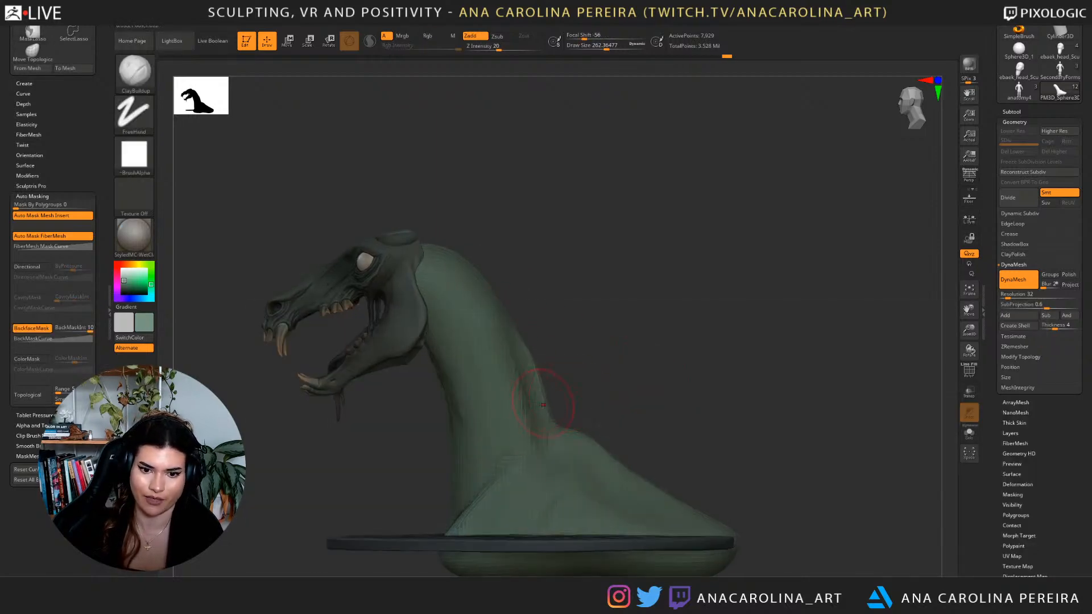
pyautogui.press('shift')
pyautogui.moveTo(512, 463)
pyautogui.mouseDown()
pyautogui.moveTo(606, 424)
pyautogui.moveTo(608, 361)
pyautogui.moveTo(620, 392)
pyautogui.mouseUp()
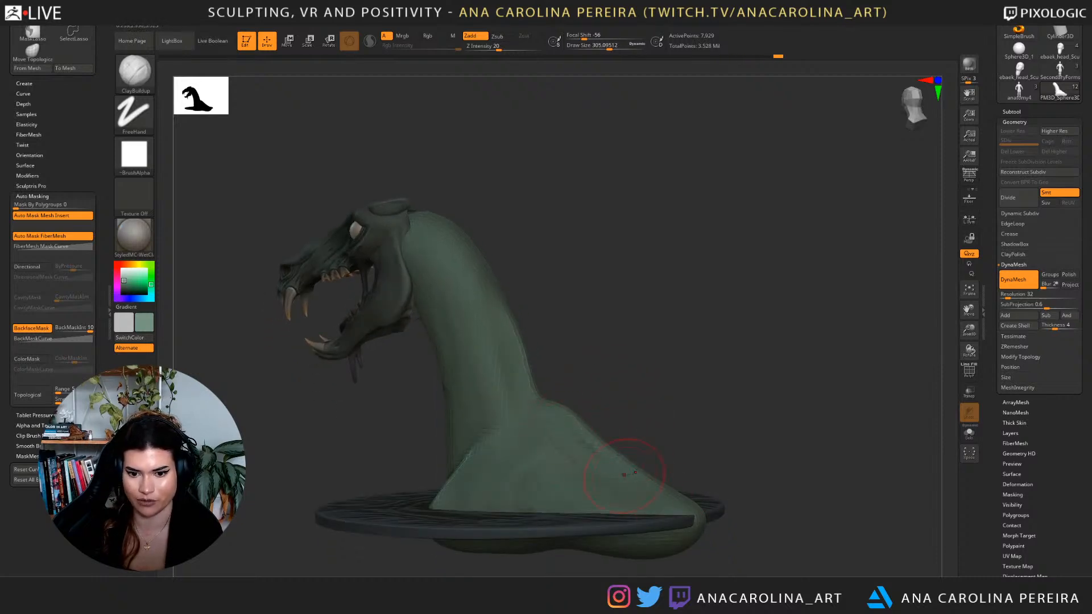
# Smooth the shoulder and both sides of the neck with a draw size of about 344.
pyautogui.press('shift')
pyautogui.moveTo(638, 393)
pyautogui.mouseDown()
pyautogui.moveTo(663, 405)
pyautogui.moveTo(627, 441)
pyautogui.mouseUp()
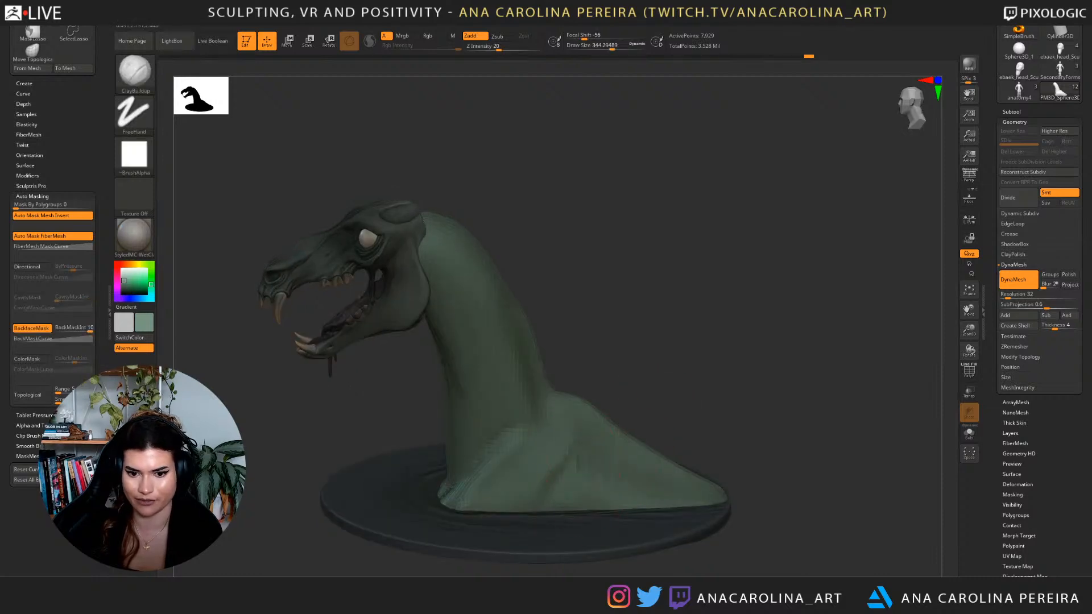
pyautogui.press('shift')
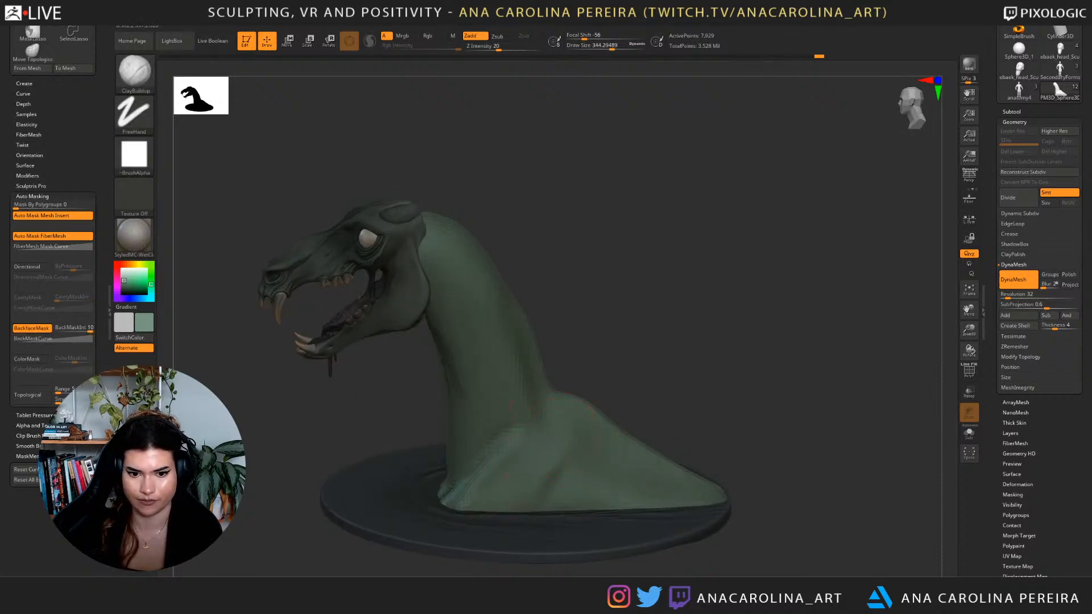
pyautogui.moveTo(646, 373); pyautogui.dragTo(819, 358)
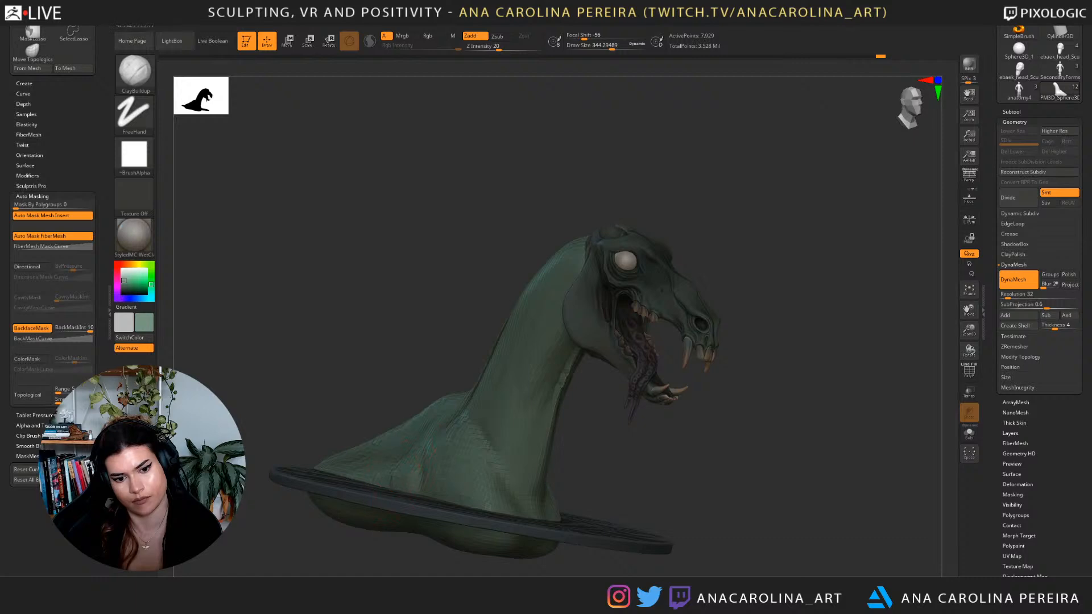
pyautogui.press('shift')
pyautogui.moveTo(780, 449); pyautogui.dragTo(639, 440)
pyautogui.moveTo(740, 410)
pyautogui.mouseDown()
pyautogui.moveTo(708, 404)
pyautogui.moveTo(603, 423)
pyautogui.mouseUp()
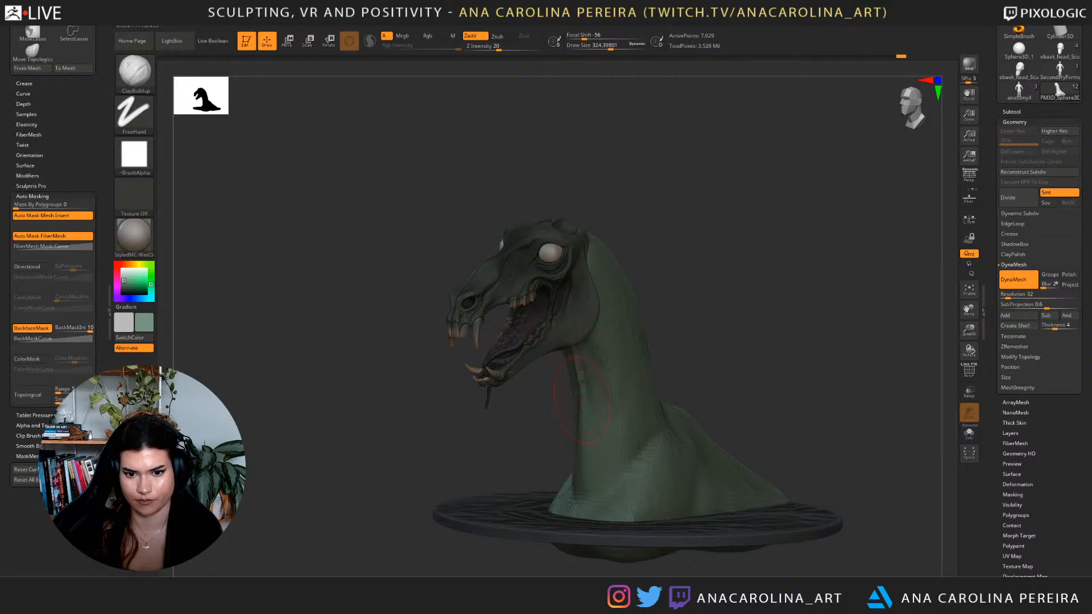
# Try a ClayBuildup stroke on the throat, undo it, and set the draw size to about 223.
pyautogui.moveTo(579, 392); pyautogui.dragTo(575, 362)
pyautogui.moveTo(706, 393); pyautogui.dragTo(695, 393)
pyautogui.hotkey('ctrl', 'z')
pyautogui.press('space')
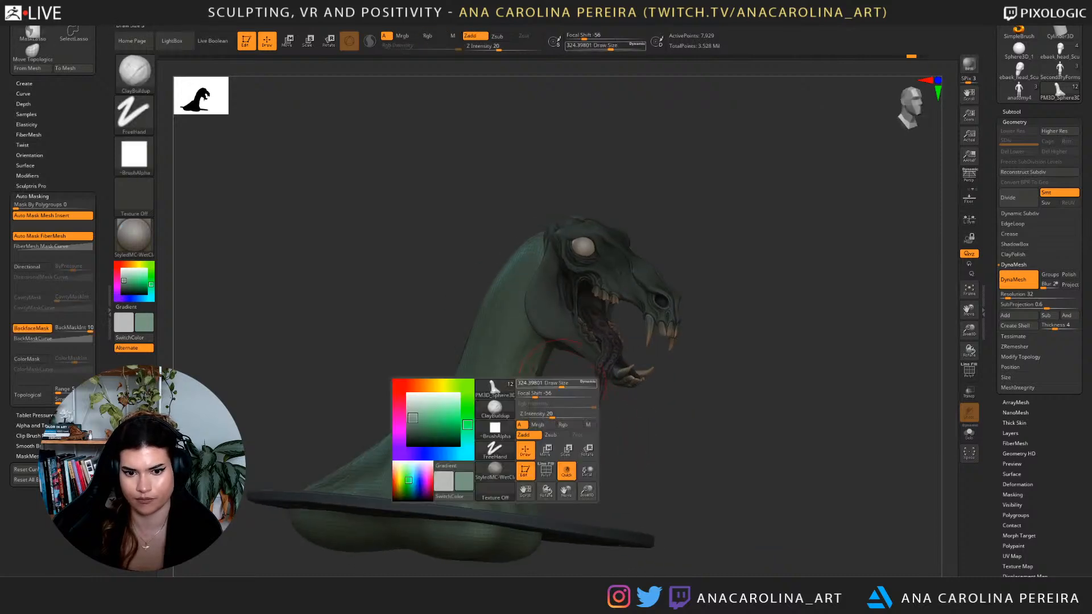
pyautogui.press('space')
pyautogui.click(533, 368)
pyautogui.moveTo(398, 364)
pyautogui.mouseDown()
pyautogui.moveTo(387, 285)
pyautogui.moveTo(373, 327)
pyautogui.mouseUp()
# Reshape the throat and the neck-to-shoulder contour with the Move brush at a draw size of about 223 to 245.
pyautogui.press('b')
pyautogui.press('m')
pyautogui.press('v')
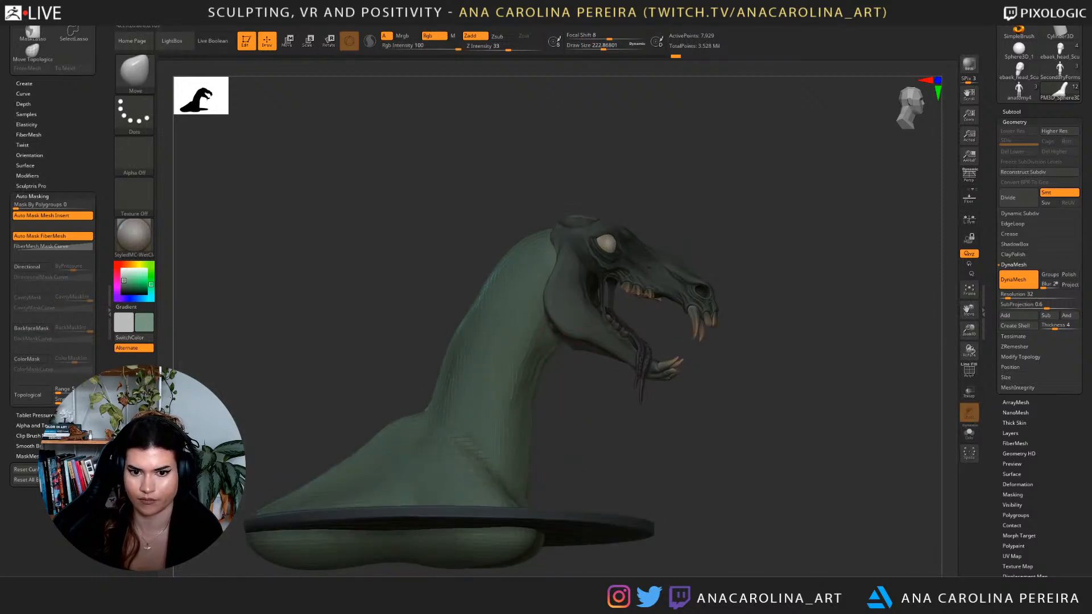
pyautogui.hotkey('ctrl', 'shift', 'z')
pyautogui.moveTo(575, 381); pyautogui.dragTo(567, 432)
pyautogui.press('s')
pyautogui.moveTo(557, 364); pyautogui.dragTo(555, 366)
pyautogui.press('shift')
pyautogui.moveTo(802, 347)
pyautogui.mouseDown()
pyautogui.moveTo(643, 342)
pyautogui.moveTo(635, 320)
pyautogui.moveTo(646, 341)
pyautogui.moveTo(622, 324)
pyautogui.moveTo(774, 344)
pyautogui.moveTo(774, 313)
pyautogui.moveTo(711, 361)
pyautogui.moveTo(705, 398)
pyautogui.moveTo(660, 404)
pyautogui.mouseUp()
pyautogui.press(']')
pyautogui.press(']')
pyautogui.moveTo(586, 450)
pyautogui.mouseDown()
pyautogui.moveTo(704, 398)
pyautogui.moveTo(735, 447)
pyautogui.moveTo(648, 482)
pyautogui.mouseUp()
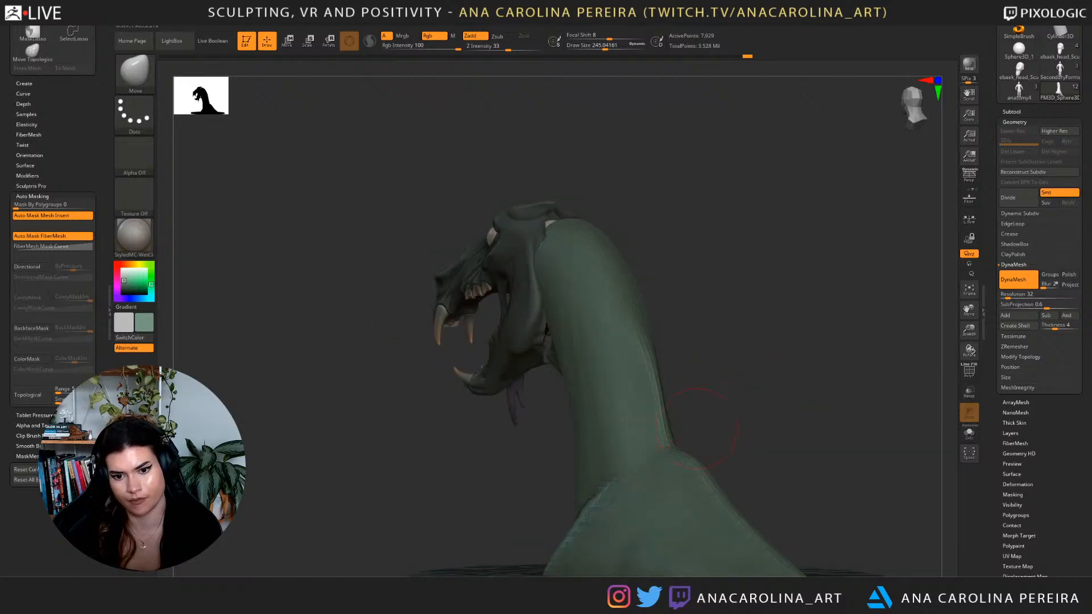
# Add volume at the base of the neck above the shoulder with ClayBuildup and smooth it.
pyautogui.moveTo(706, 409); pyautogui.dragTo(748, 411)
pyautogui.press('b')
pyautogui.press('c')
pyautogui.press('b')
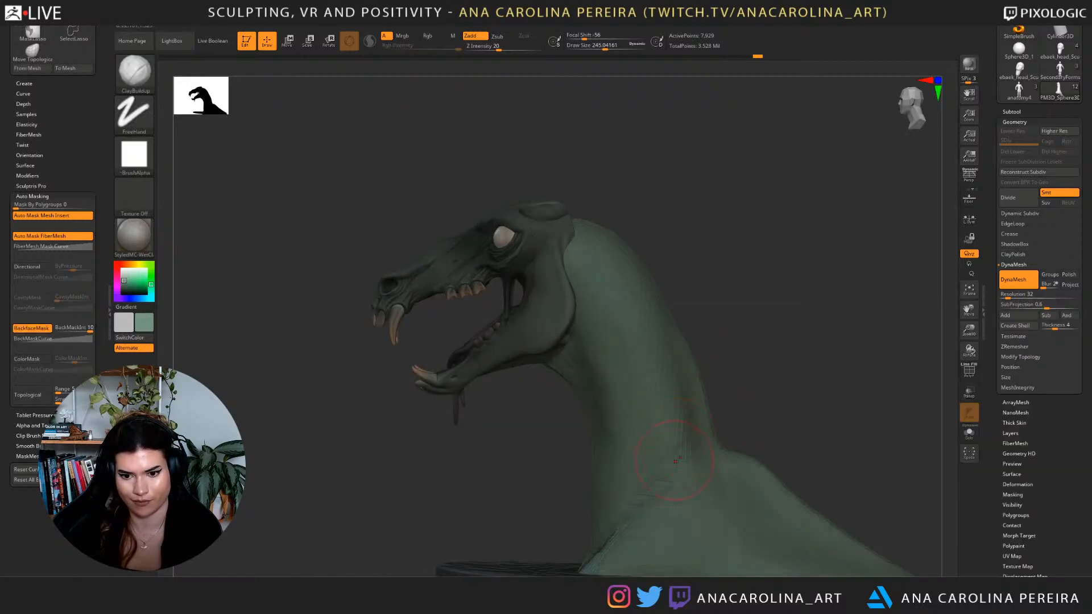
pyautogui.press('shift')
pyautogui.moveTo(748, 410); pyautogui.dragTo(686, 484)
# Blend the side of the lower neck into the shoulder with ClayBuildup at a draw size of about 422.
pyautogui.press('space')
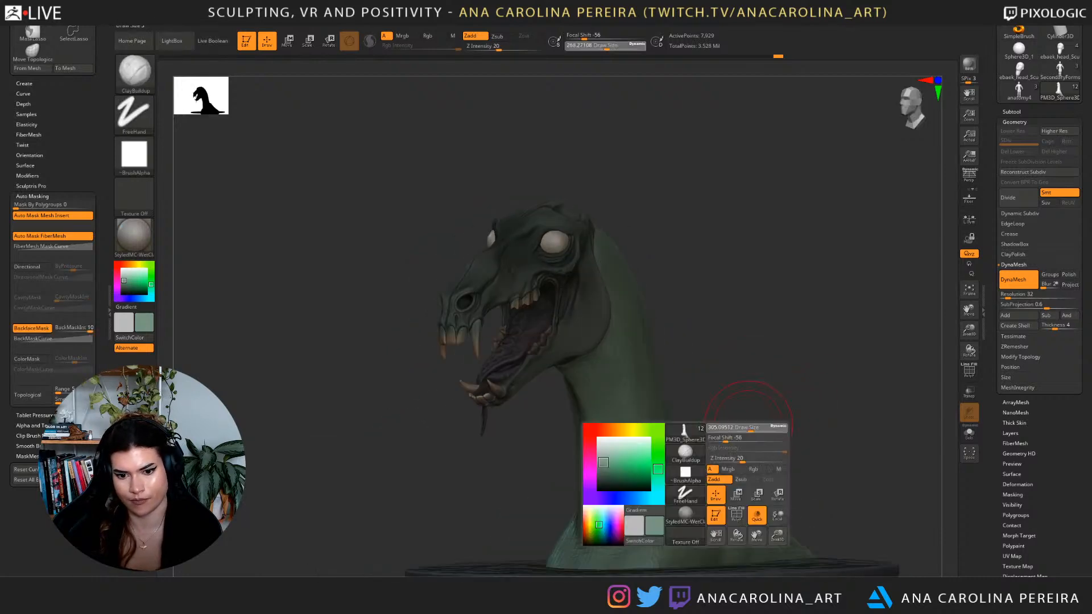
pyautogui.press('space')
pyautogui.moveTo(680, 381); pyautogui.dragTo(692, 381)
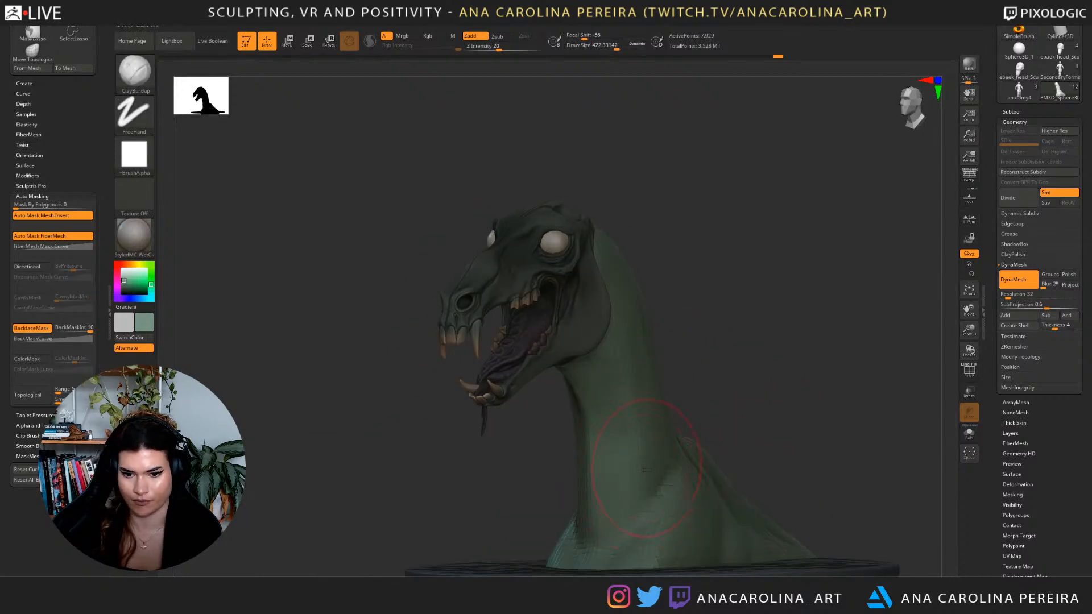
pyautogui.moveTo(646, 407)
pyautogui.mouseDown(button='right')
pyautogui.moveTo(747, 391)
pyautogui.moveTo(744, 415)
pyautogui.mouseUp(button='right')
pyautogui.moveTo(744, 416); pyautogui.dragTo(772, 421)
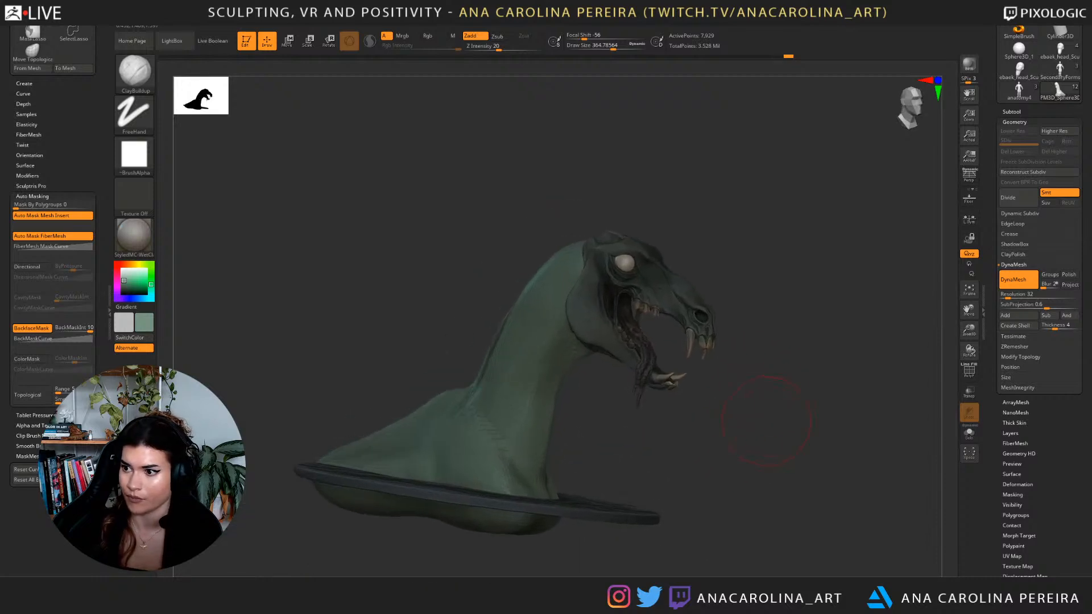
# Adjust the front and side contours of the lower neck with the Move brush, using draw sizes of about 365 and 311.
pyautogui.press('b')
pyautogui.press('m')
pyautogui.press('v')
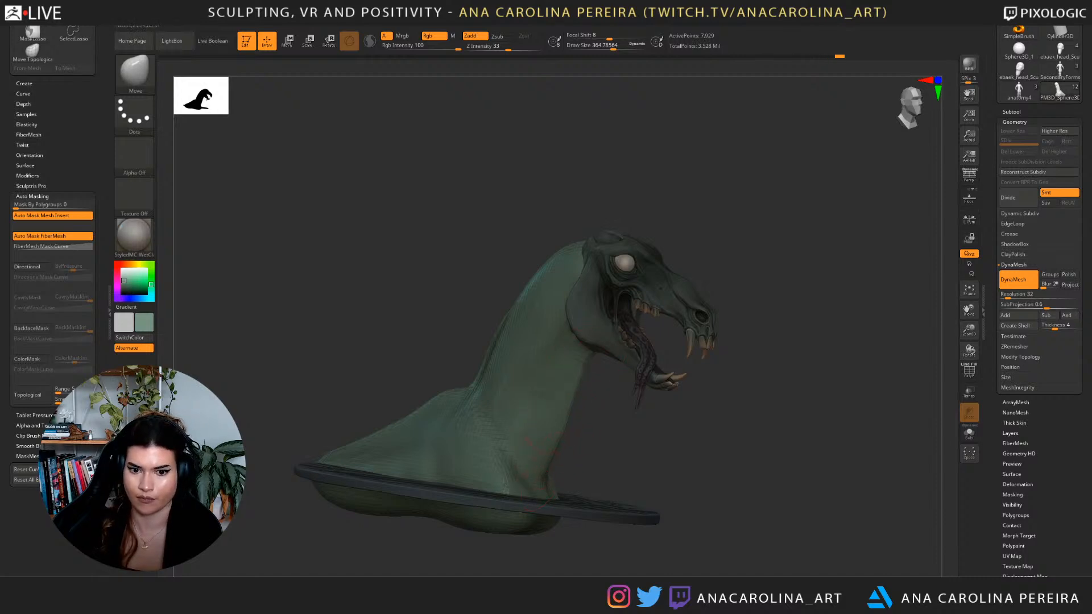
pyautogui.moveTo(602, 425)
pyautogui.mouseDown()
pyautogui.moveTo(586, 426)
pyautogui.moveTo(595, 427)
pyautogui.mouseUp()
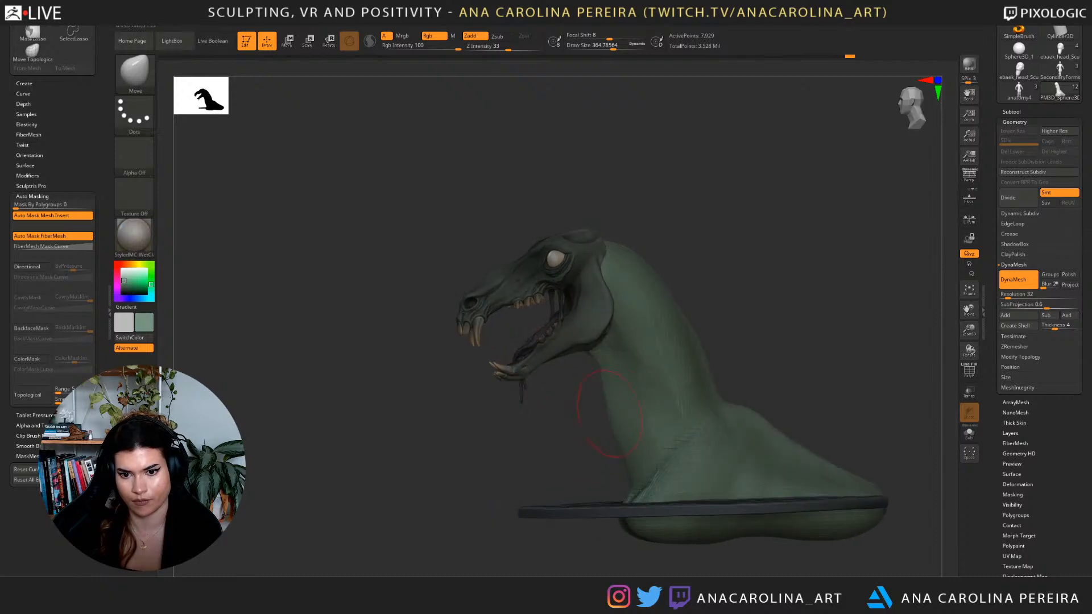
pyautogui.moveTo(752, 304)
pyautogui.mouseDown()
pyautogui.moveTo(677, 302)
pyautogui.moveTo(683, 276)
pyautogui.moveTo(694, 304)
pyautogui.moveTo(595, 238)
pyautogui.moveTo(589, 254)
pyautogui.moveTo(666, 228)
pyautogui.moveTo(734, 239)
pyautogui.moveTo(669, 225)
pyautogui.moveTo(617, 251)
pyautogui.moveTo(645, 288)
pyautogui.moveTo(672, 289)
pyautogui.moveTo(640, 290)
pyautogui.mouseUp()
pyautogui.press('space')
pyautogui.moveTo(702, 439)
pyautogui.mouseDown()
pyautogui.moveTo(686, 439)
pyautogui.moveTo(701, 418)
pyautogui.mouseUp()
pyautogui.moveTo(718, 364); pyautogui.dragTo(758, 336)
pyautogui.moveTo(767, 234); pyautogui.dragTo(799, 233)
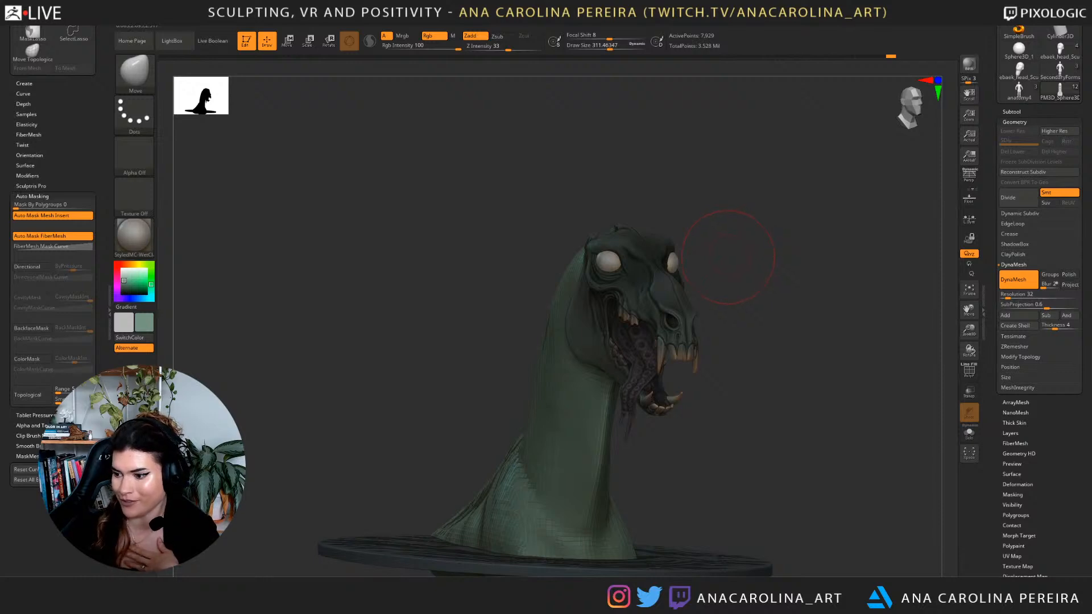
pyautogui.moveTo(727, 256); pyautogui.dragTo(790, 223)
pyautogui.moveTo(705, 318)
pyautogui.mouseDown()
pyautogui.moveTo(677, 325)
pyautogui.moveTo(738, 366)
pyautogui.mouseUp()
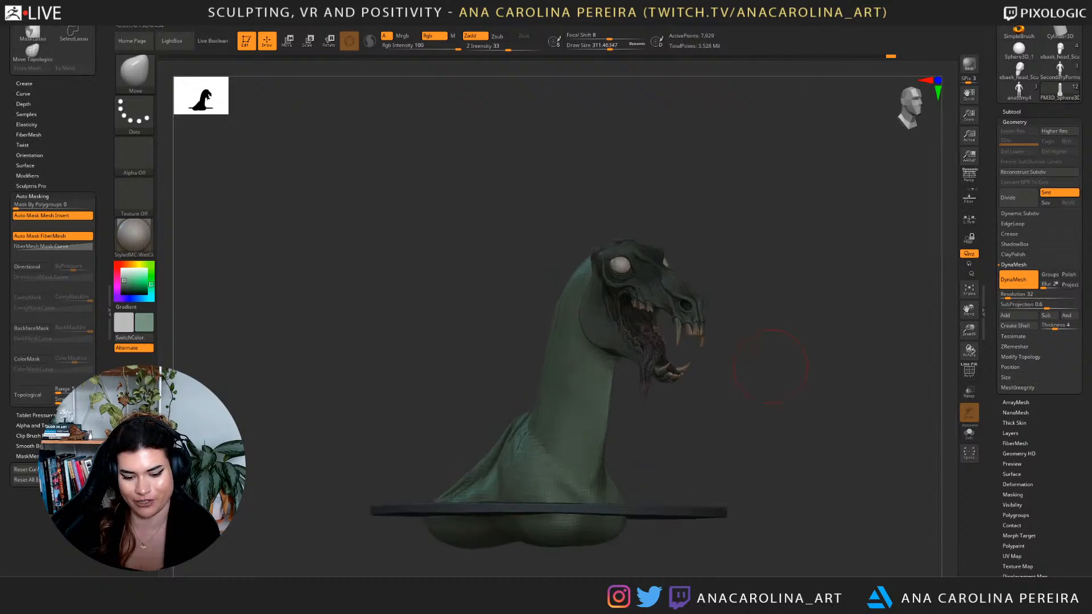
# Carve into the lower front of the neck with the DamStandard brush at a draw size of about 453.
pyautogui.press('b')
pyautogui.press('d')
pyautogui.press('s')
pyautogui.moveTo(796, 407); pyautogui.dragTo(728, 420)
pyautogui.press('space')
pyautogui.moveTo(663, 472); pyautogui.dragTo(680, 473)
pyautogui.moveTo(757, 449); pyautogui.dragTo(679, 472)
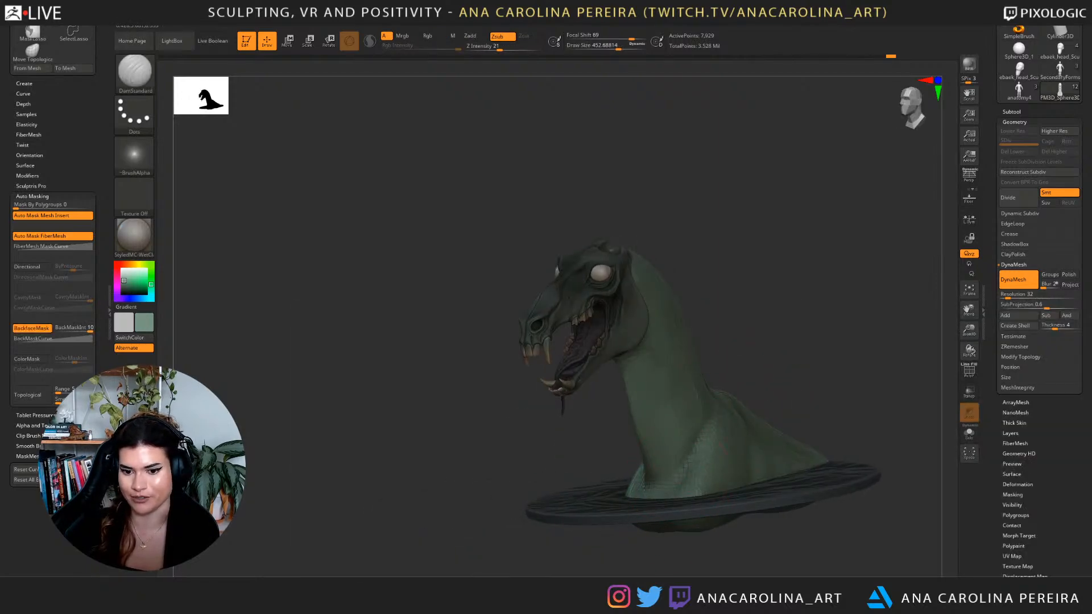
pyautogui.moveTo(591, 545); pyautogui.dragTo(665, 548)
# Try to reshape the underside of the chest below the base disk with the Move brush.
pyautogui.press('b')
pyautogui.press('m')
pyautogui.press('v')
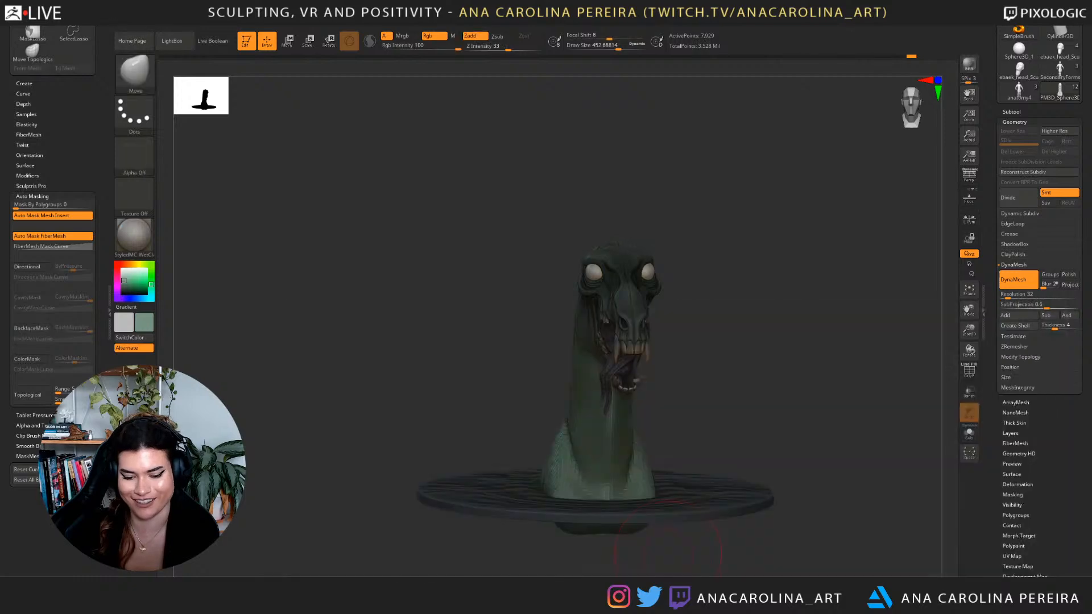
pyautogui.moveTo(592, 543); pyautogui.dragTo(658, 544)
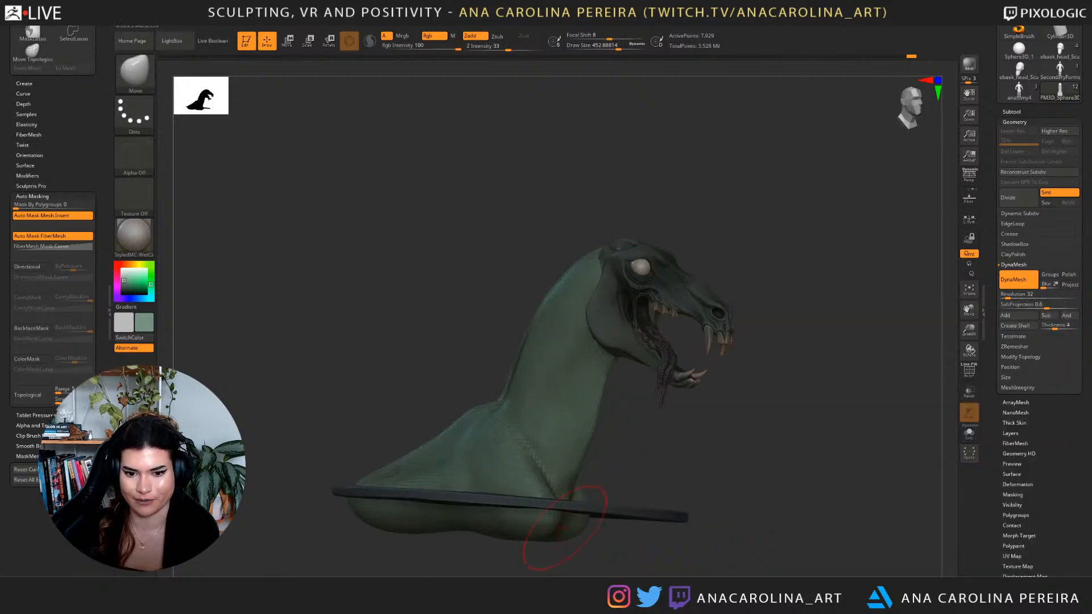
pyautogui.moveTo(536, 535); pyautogui.dragTo(545, 534, button='right')
pyautogui.moveTo(545, 534); pyautogui.dragTo(539, 531)
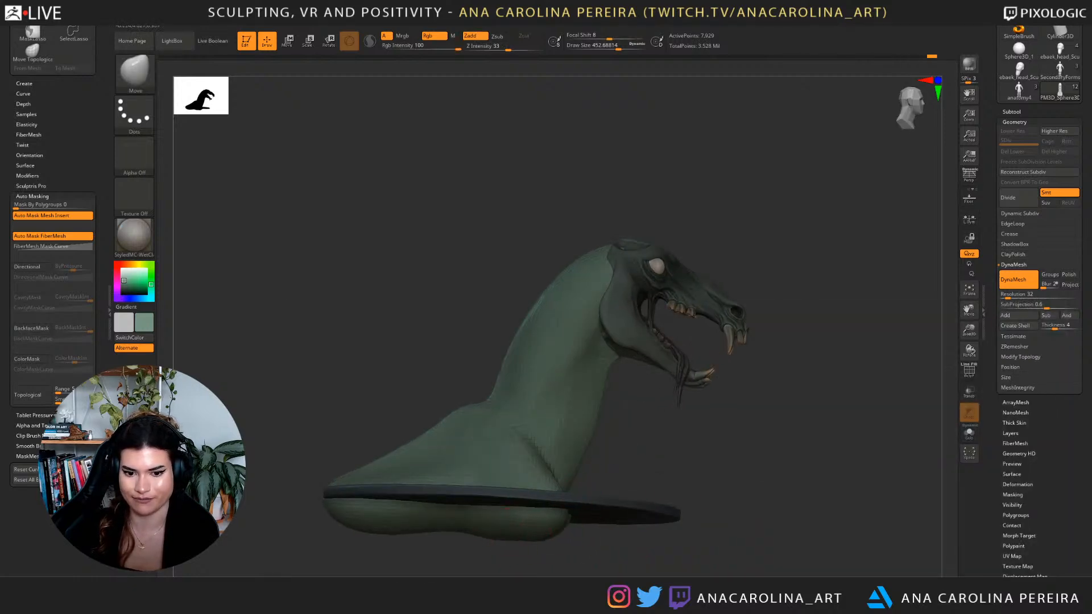
pyautogui.hotkey('ctrl', 'z')
pyautogui.moveTo(540, 518); pyautogui.dragTo(472, 516, button='right')
# Carve muscle grooves along the front and side of the neck with DamStandard and smooth them at the shoulder.
pyautogui.moveTo(785, 433)
pyautogui.mouseDown()
pyautogui.moveTo(725, 427)
pyautogui.moveTo(706, 401)
pyautogui.moveTo(674, 404)
pyautogui.mouseUp()
pyautogui.press('b')
pyautogui.press('d')
pyautogui.press('s')
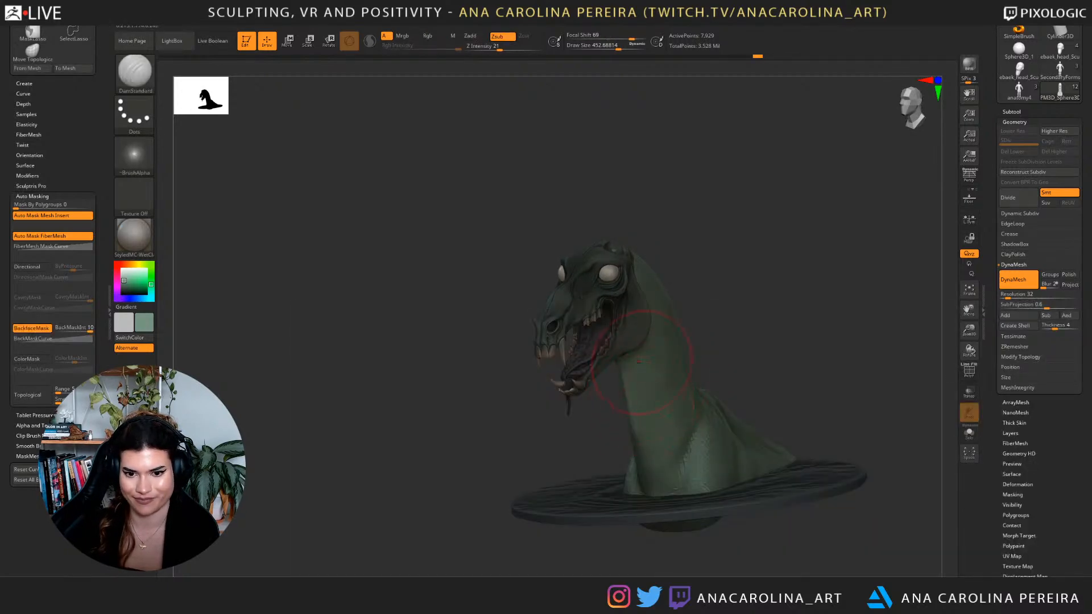
pyautogui.moveTo(662, 441); pyautogui.dragTo(782, 444, button='right')
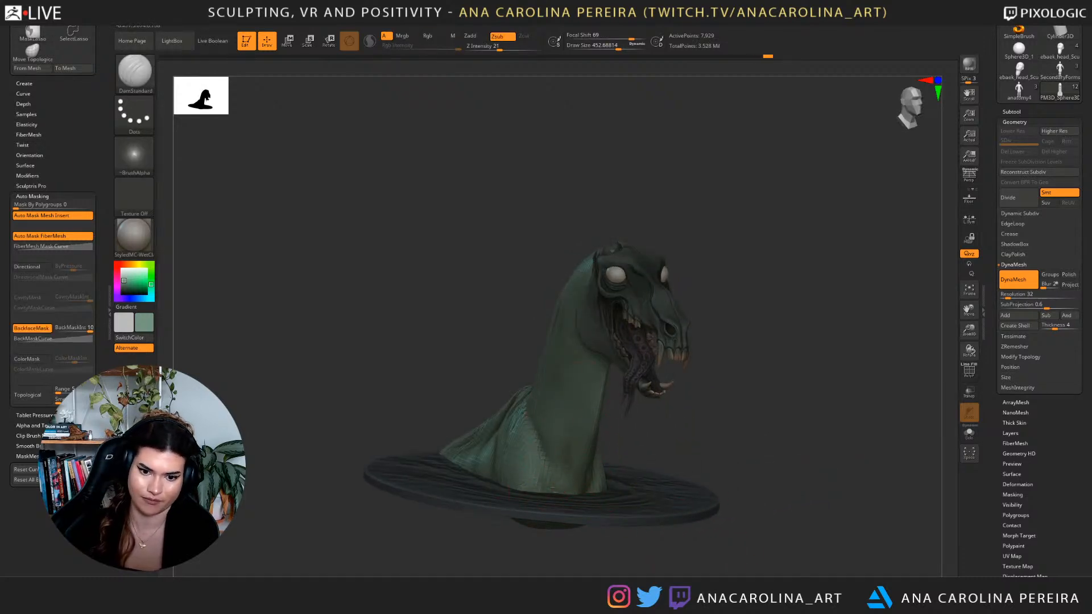
pyautogui.moveTo(597, 407); pyautogui.dragTo(720, 387)
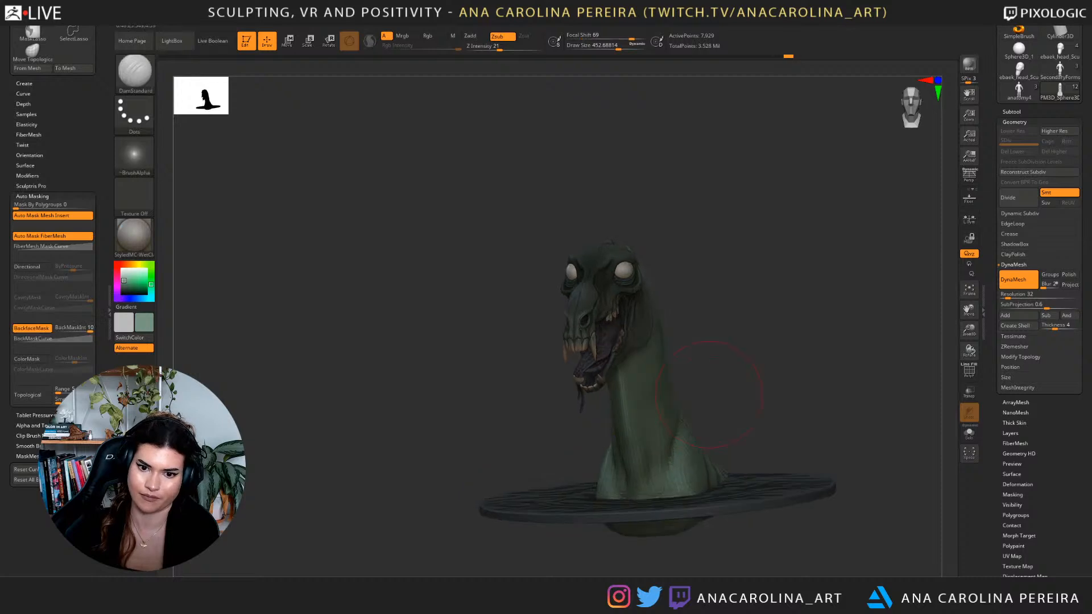
pyautogui.moveTo(643, 391); pyautogui.dragTo(665, 394)
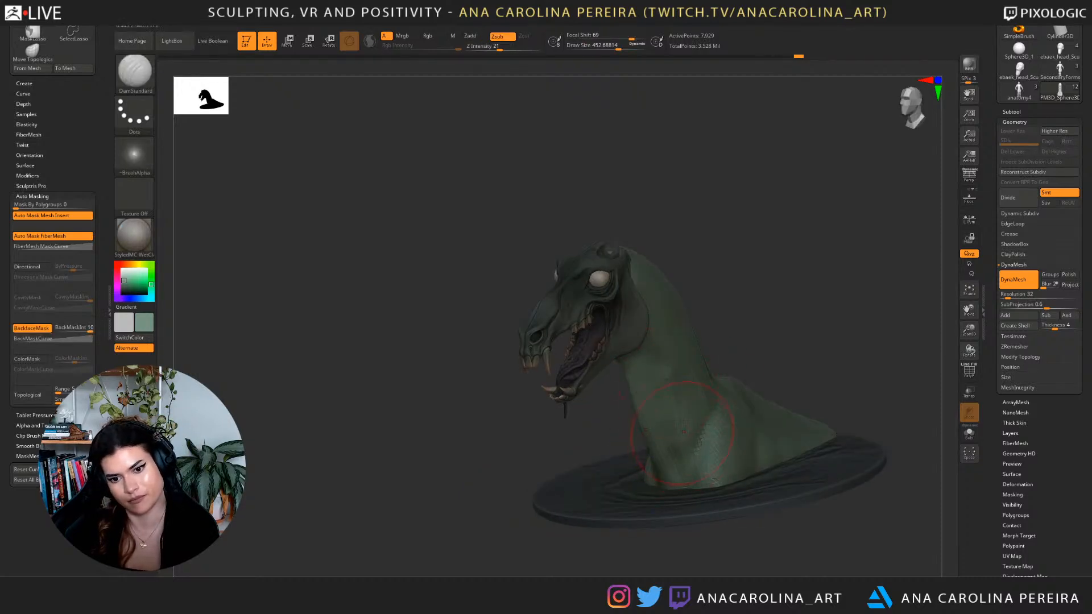
pyautogui.press('shift')
pyautogui.moveTo(687, 431)
pyautogui.mouseDown()
pyautogui.moveTo(762, 318)
pyautogui.moveTo(740, 401)
pyautogui.moveTo(625, 399)
pyautogui.mouseUp()
pyautogui.moveTo(808, 378)
pyautogui.mouseDown()
pyautogui.moveTo(775, 366)
pyautogui.moveTo(810, 334)
pyautogui.moveTo(705, 366)
pyautogui.mouseUp()
# Trim away the part of the body that hangs below the base disk with a trim brush.
pyautogui.press('b')
pyautogui.press('t')
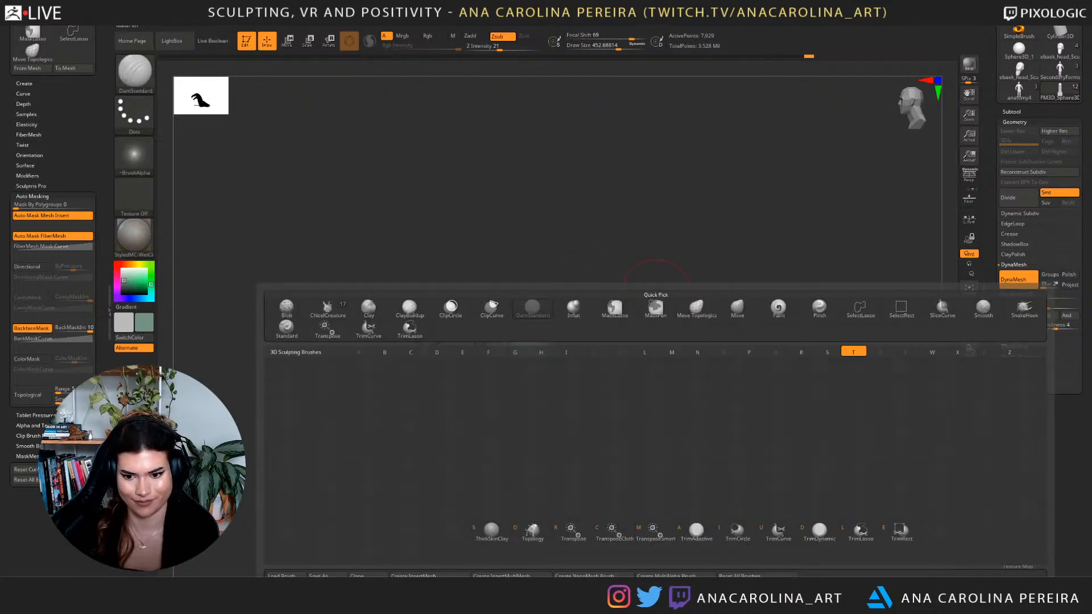
pyautogui.hotkey('ctrl', 'shift')
pyautogui.click(738, 533)
pyautogui.moveTo(643, 352)
pyautogui.keyDown('ctrl'); pyautogui.keyDown('shift'); pyautogui.mouseDown()
pyautogui.moveTo(500, 352)
pyautogui.moveTo(453, 393)
pyautogui.moveTo(494, 475)
pyautogui.mouseUp(); pyautogui.keyUp('shift'); pyautogui.keyUp('ctrl')
pyautogui.moveTo(512, 537)
pyautogui.mouseDown()
pyautogui.moveTo(648, 526)
pyautogui.moveTo(665, 549)
pyautogui.moveTo(581, 510)
pyautogui.moveTo(612, 549)
pyautogui.mouseUp()
# Select the base disk and shift it backward so it sits centred under the trimmed body.
pyautogui.keyDown('alt'); pyautogui.click(580, 502); pyautogui.keyUp('alt')
pyautogui.press('w')
pyautogui.moveTo(493, 324); pyautogui.dragTo(477, 324)
pyautogui.moveTo(700, 421)
pyautogui.mouseDown()
pyautogui.moveTo(696, 398)
pyautogui.moveTo(501, 423)
pyautogui.moveTo(454, 444)
pyautogui.mouseUp()
pyautogui.press('q')
# Switch to the SnakeHook brush and set its draw size to about 773 for the body.
pyautogui.moveTo(739, 385)
pyautogui.mouseDown()
pyautogui.moveTo(796, 381)
pyautogui.moveTo(797, 421)
pyautogui.moveTo(713, 428)
pyautogui.moveTo(727, 414)
pyautogui.moveTo(709, 405)
pyautogui.moveTo(728, 397)
pyautogui.mouseUp()
pyautogui.press('space')
pyautogui.press('b')
pyautogui.click(690, 325)
pyautogui.press('space')
pyautogui.moveTo(619, 495); pyautogui.dragTo(629, 489)
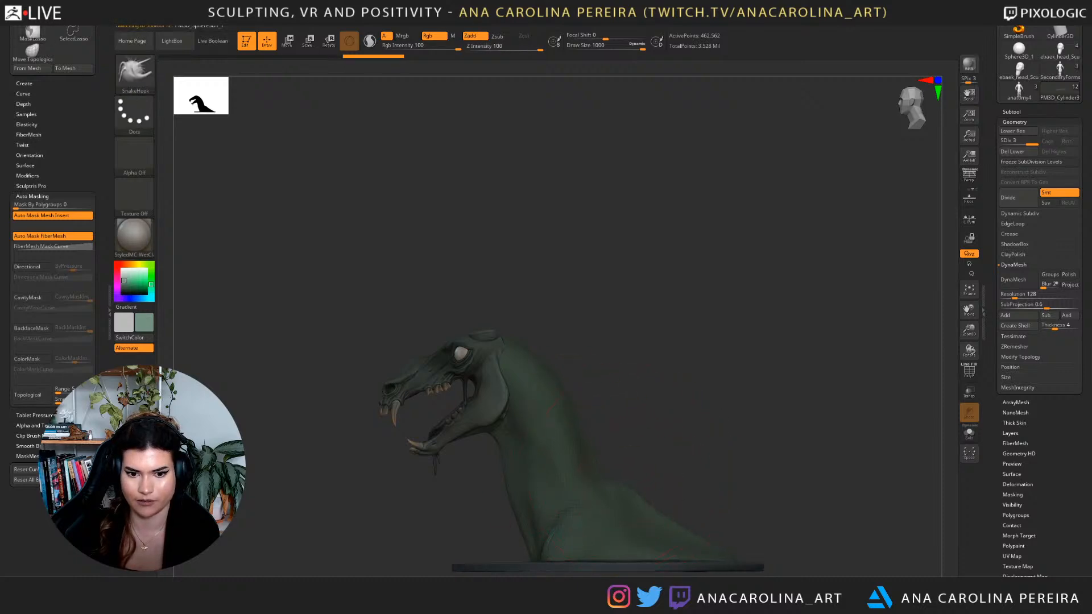
pyautogui.moveTo(623, 465); pyautogui.dragTo(499, 458)
pyautogui.press('space')
# Pull the chest, withers and back of the neck into a fuller profile with SnakeHook, undoing the last pull.
pyautogui.moveTo(515, 421); pyautogui.dragTo(547, 442)
pyautogui.moveTo(512, 484); pyautogui.dragTo(505, 477)
pyautogui.moveTo(543, 428)
pyautogui.mouseDown()
pyautogui.moveTo(523, 486)
pyautogui.moveTo(475, 520)
pyautogui.moveTo(495, 466)
pyautogui.mouseUp()
pyautogui.moveTo(500, 427); pyautogui.dragTo(458, 426)
pyautogui.moveTo(561, 441); pyautogui.dragTo(467, 458)
pyautogui.moveTo(791, 373)
pyautogui.mouseDown()
pyautogui.moveTo(726, 381)
pyautogui.moveTo(701, 445)
pyautogui.moveTo(686, 451)
pyautogui.mouseUp()
pyautogui.hotkey('ctrl', 'z')
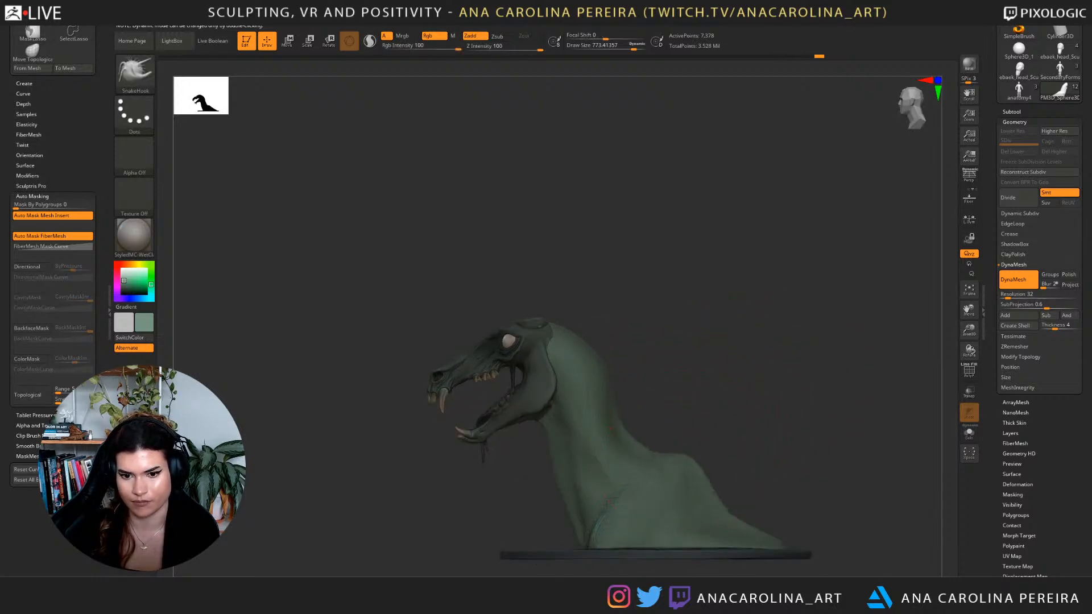
# Set the SnakeHook Z intensity to 52 and refine the withers, back and chest silhouette from both sides.
pyautogui.press('space')
pyautogui.click(634, 442)
pyautogui.moveTo(665, 473)
pyautogui.mouseDown()
pyautogui.moveTo(680, 443)
pyautogui.moveTo(662, 463)
pyautogui.moveTo(621, 454)
pyautogui.moveTo(633, 451)
pyautogui.mouseUp()
pyautogui.rightClick(685, 444)
pyautogui.moveTo(678, 492); pyautogui.dragTo(695, 477)
pyautogui.moveTo(734, 421)
pyautogui.mouseDown()
pyautogui.moveTo(877, 434)
pyautogui.moveTo(783, 444)
pyautogui.moveTo(796, 451)
pyautogui.moveTo(757, 416)
pyautogui.moveTo(783, 414)
pyautogui.mouseUp()
pyautogui.moveTo(437, 478); pyautogui.dragTo(455, 486)
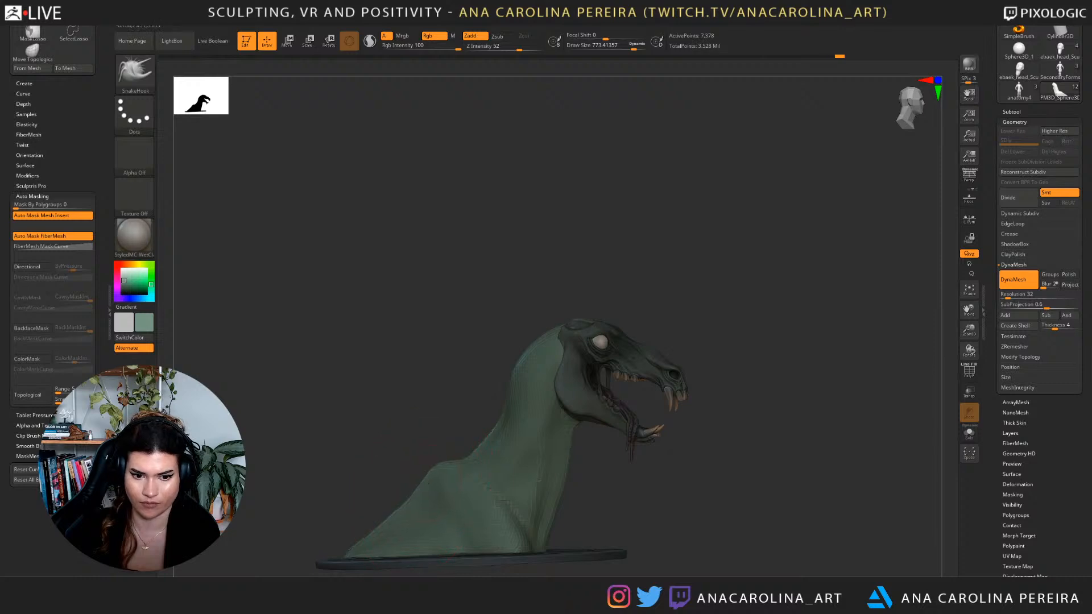
pyautogui.moveTo(390, 469)
pyautogui.keyDown('alt'); pyautogui.mouseDown()
pyautogui.moveTo(498, 415)
pyautogui.moveTo(512, 421)
pyautogui.moveTo(419, 412)
pyautogui.moveTo(478, 426)
pyautogui.mouseUp(); pyautogui.keyUp('alt')
pyautogui.keyDown('alt'); pyautogui.moveTo(761, 510); pyautogui.dragTo(740, 533); pyautogui.keyUp('alt')
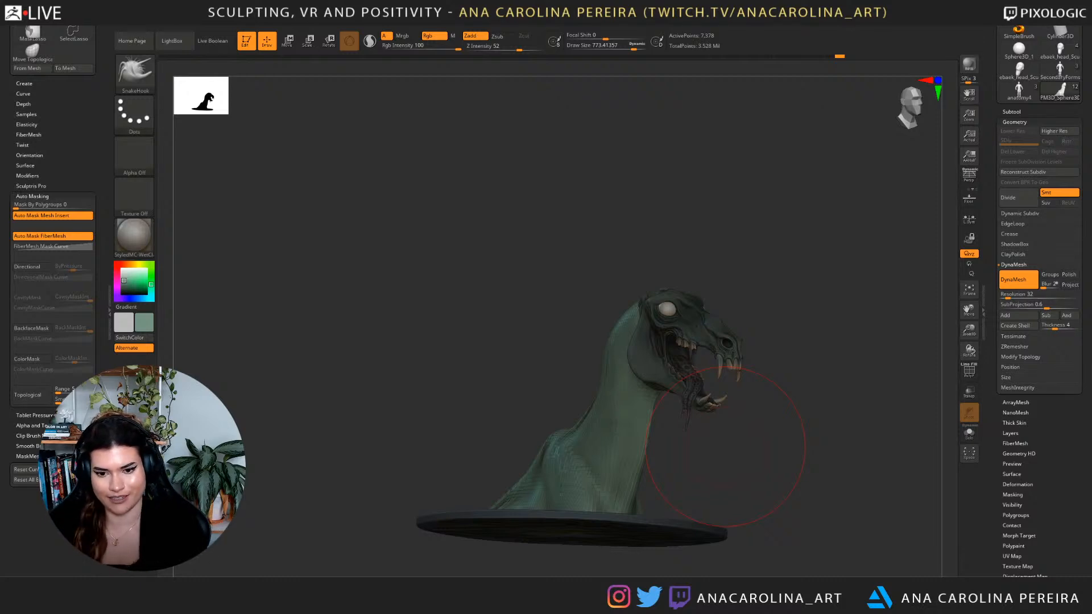
# Refine the neck and shoulder width from the front and back with SnakeHook at draw sizes of about 430 and 468.
pyautogui.moveTo(706, 509)
pyautogui.mouseDown()
pyautogui.moveTo(756, 430)
pyautogui.moveTo(755, 401)
pyautogui.moveTo(708, 449)
pyautogui.mouseUp()
pyautogui.press('space')
pyautogui.press('space')
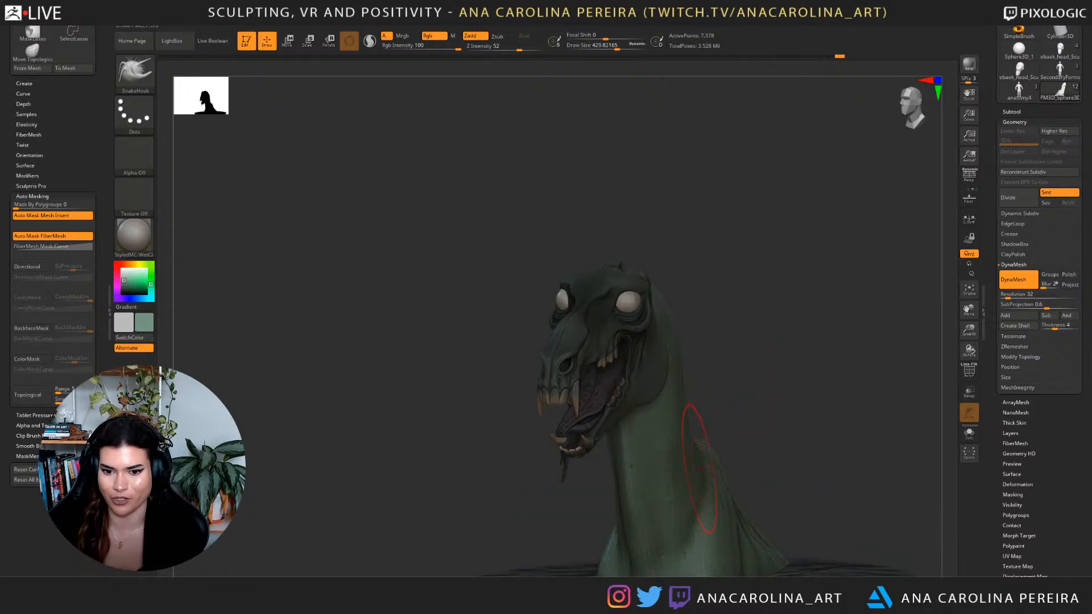
pyautogui.keyDown('alt'); pyautogui.moveTo(738, 448); pyautogui.dragTo(723, 433); pyautogui.keyUp('alt')
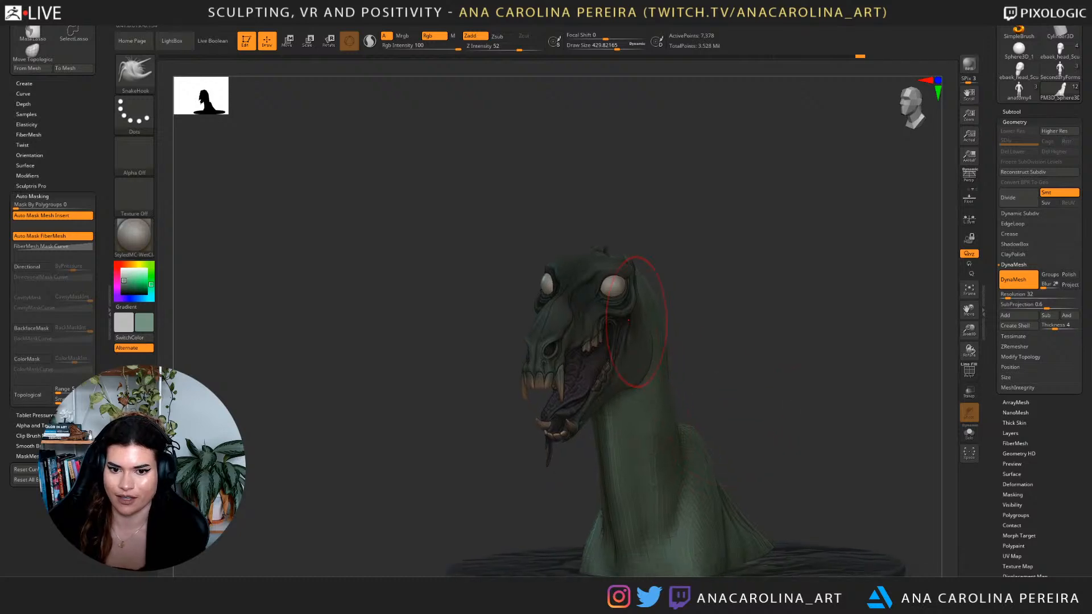
pyautogui.press('space')
pyautogui.moveTo(659, 309)
pyautogui.mouseDown()
pyautogui.moveTo(672, 324)
pyautogui.moveTo(683, 317)
pyautogui.moveTo(645, 329)
pyautogui.moveTo(718, 358)
pyautogui.moveTo(699, 387)
pyautogui.mouseUp()
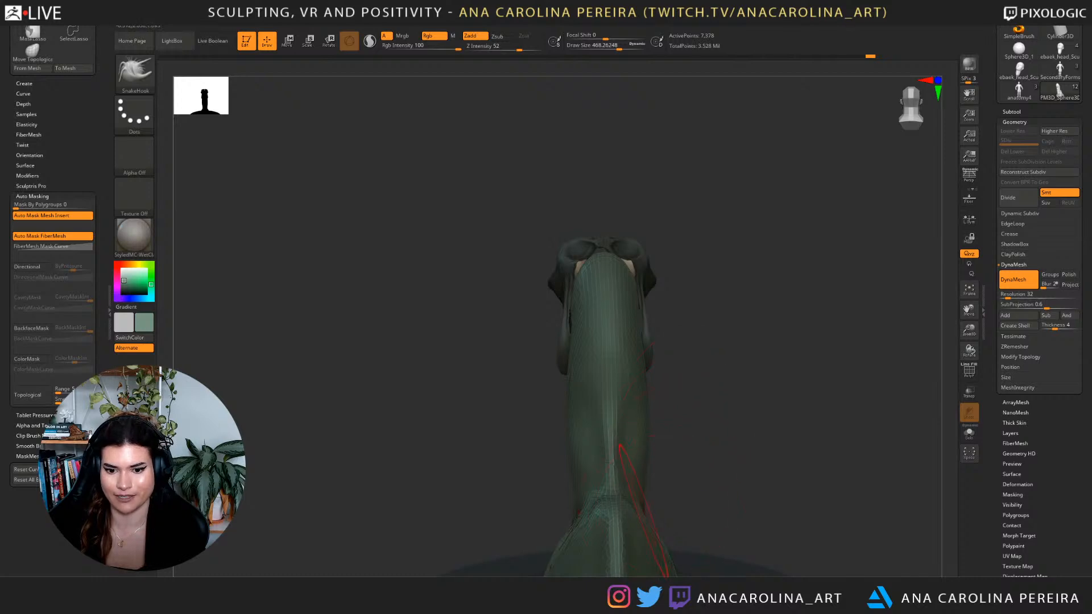
pyautogui.moveTo(700, 501)
pyautogui.mouseDown()
pyautogui.moveTo(646, 518)
pyautogui.moveTo(809, 417)
pyautogui.moveTo(784, 459)
pyautogui.moveTo(793, 427)
pyautogui.moveTo(688, 450)
pyautogui.mouseUp()
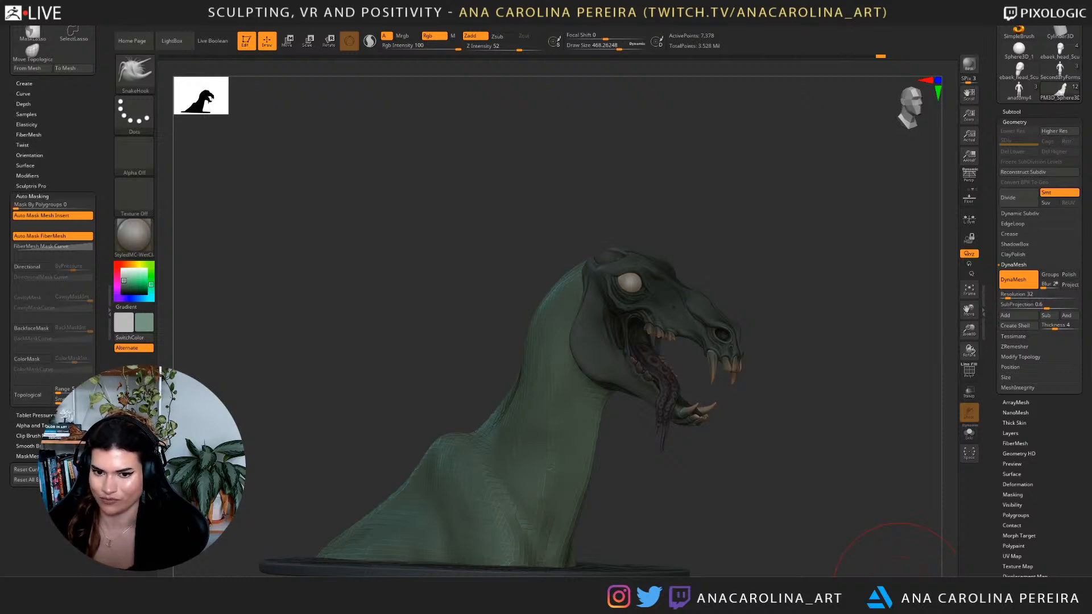
# Refine the silhouette of the back of the neck and withers from both sides with SnakeHook at a draw size of about 508.
pyautogui.moveTo(898, 571)
pyautogui.mouseDown()
pyautogui.moveTo(720, 467)
pyautogui.moveTo(780, 409)
pyautogui.moveTo(796, 364)
pyautogui.moveTo(712, 256)
pyautogui.moveTo(691, 352)
pyautogui.mouseUp()
pyautogui.press('space')
pyautogui.moveTo(765, 294); pyautogui.dragTo(768, 293)
pyautogui.press('space')
pyautogui.moveTo(734, 348); pyautogui.dragTo(749, 348)
pyautogui.moveTo(638, 414)
pyautogui.mouseDown()
pyautogui.moveTo(615, 437)
pyautogui.moveTo(592, 416)
pyautogui.mouseUp()
pyautogui.press('space')
pyautogui.moveTo(587, 348); pyautogui.dragTo(569, 348)
pyautogui.moveTo(521, 298); pyautogui.dragTo(515, 311)
pyautogui.press('space')
pyautogui.moveTo(589, 333); pyautogui.dragTo(598, 333)
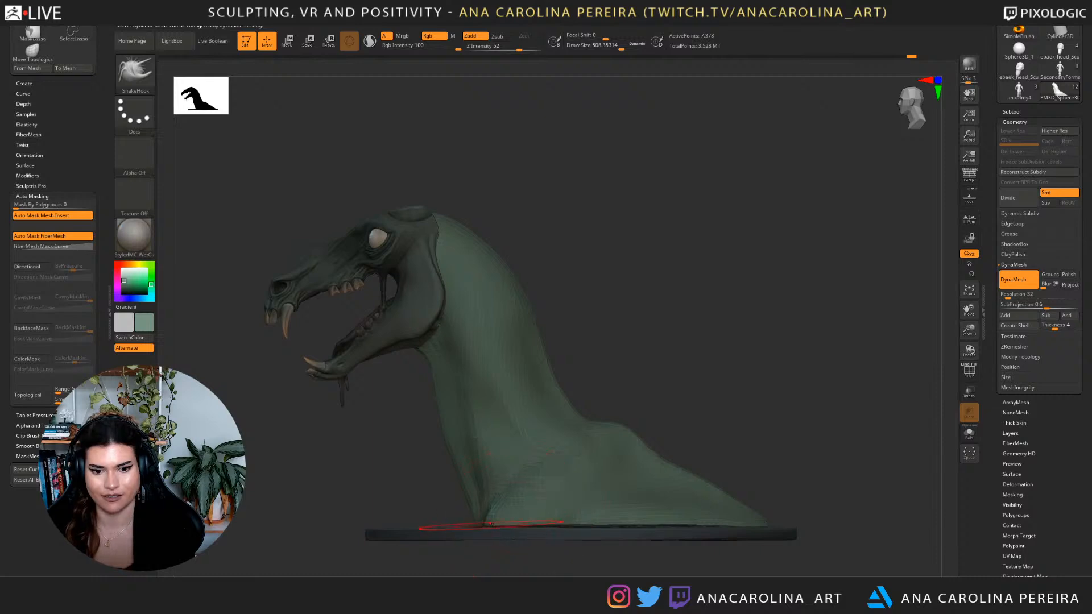
# Adjust the chest and back with SnakeHook, then build up and smooth the shoulder with ClayBuildup at a draw size of about 351.
pyautogui.moveTo(441, 501)
pyautogui.mouseDown()
pyautogui.moveTo(632, 364)
pyautogui.moveTo(613, 393)
pyautogui.moveTo(707, 349)
pyautogui.moveTo(693, 374)
pyautogui.moveTo(700, 361)
pyautogui.mouseUp()
pyautogui.press('space')
pyautogui.moveTo(716, 374); pyautogui.dragTo(714, 372, button='right')
pyautogui.moveTo(714, 373)
pyautogui.mouseDown()
pyautogui.moveTo(805, 407)
pyautogui.moveTo(775, 383)
pyautogui.moveTo(796, 387)
pyautogui.moveTo(796, 373)
pyautogui.mouseUp()
pyautogui.moveTo(773, 421)
pyautogui.mouseDown()
pyautogui.moveTo(797, 429)
pyautogui.moveTo(820, 403)
pyautogui.mouseUp()
pyautogui.press('b')
pyautogui.press('c')
pyautogui.press('b')
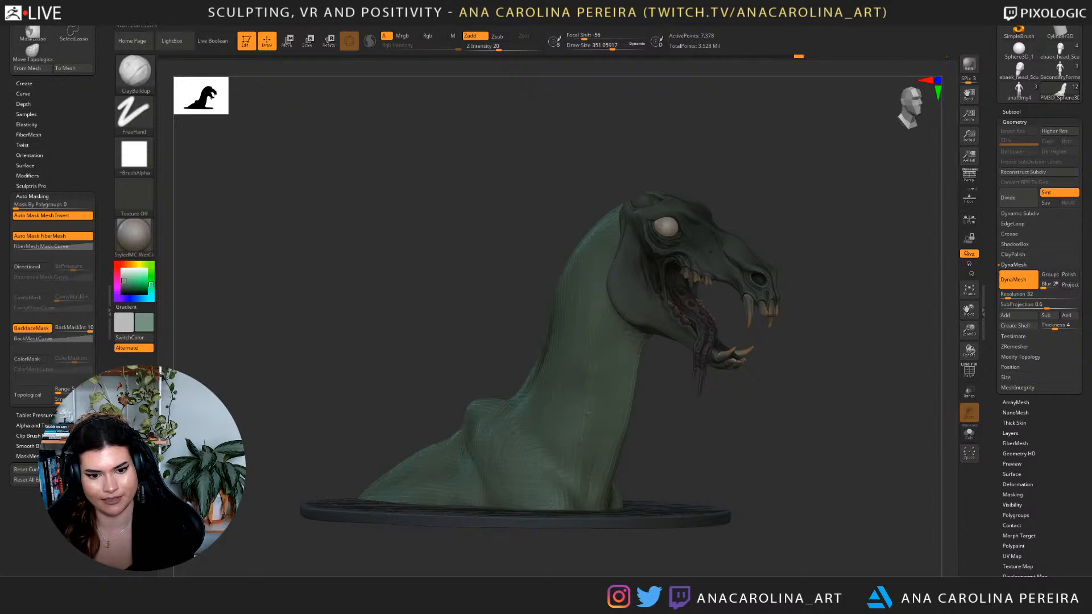
pyautogui.keyDown('shift'); pyautogui.moveTo(424, 484); pyautogui.dragTo(476, 476); pyautogui.keyUp('shift')
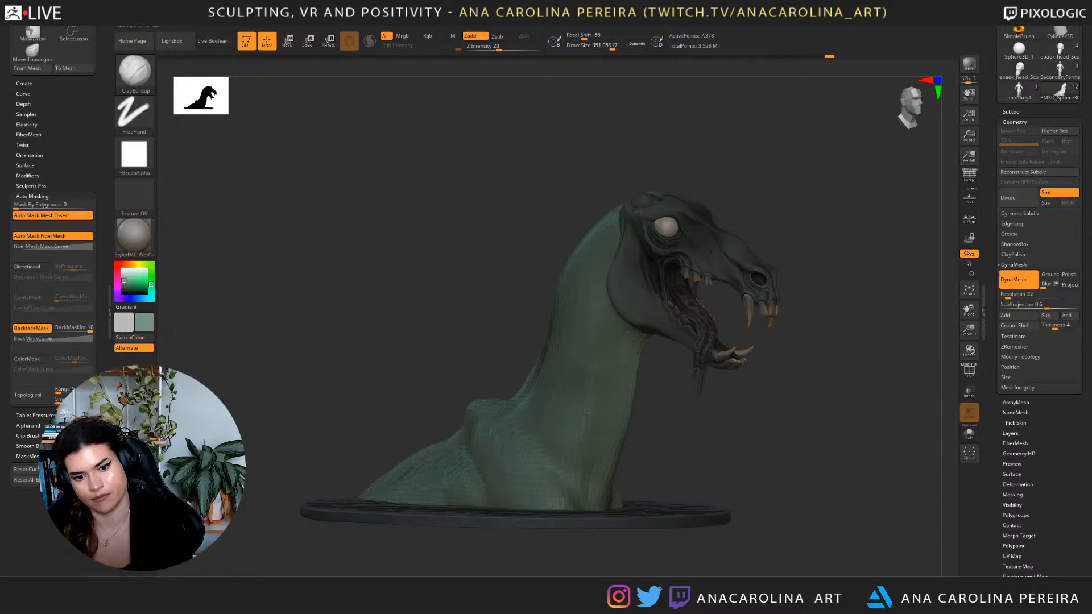
pyautogui.moveTo(491, 559); pyautogui.dragTo(284, 549)
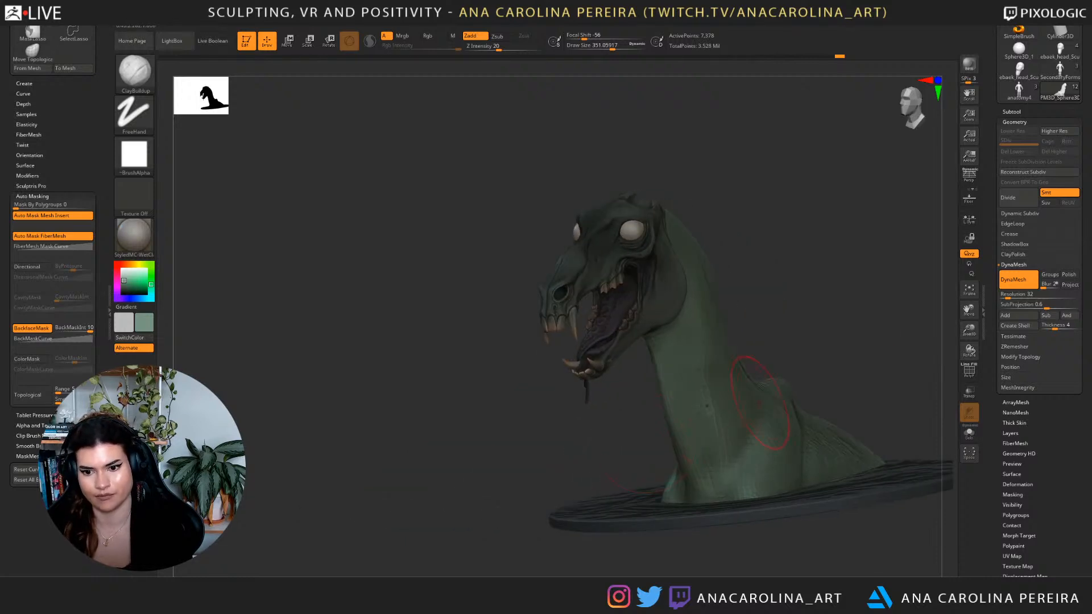
# Smooth the side of the body behind the shoulder and view the bust from the front.
pyautogui.keyDown('alt'); pyautogui.moveTo(847, 378); pyautogui.dragTo(700, 400); pyautogui.keyUp('alt')
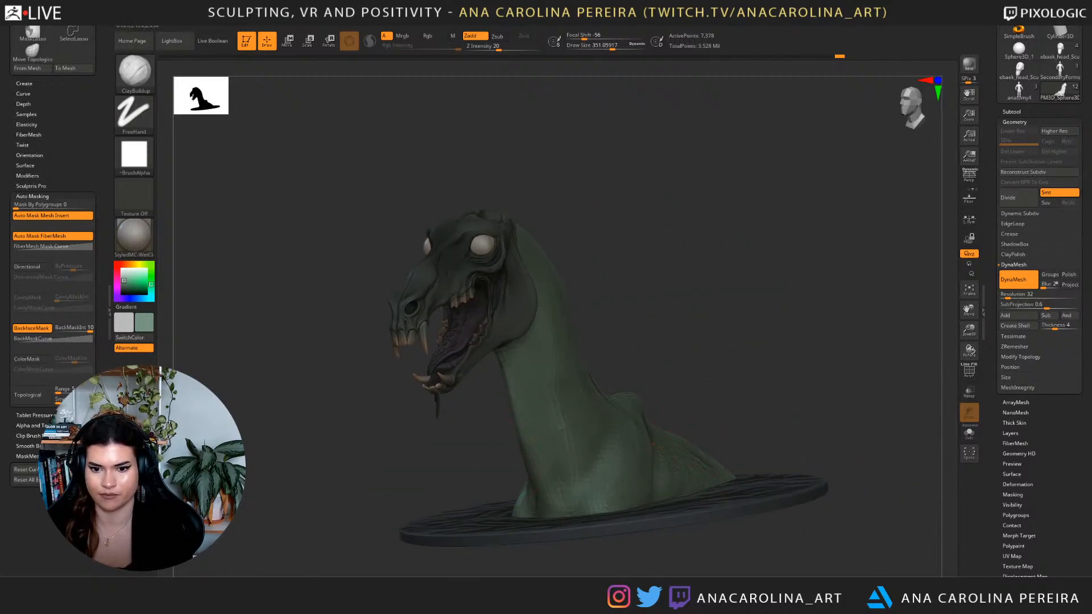
pyautogui.press('shift')
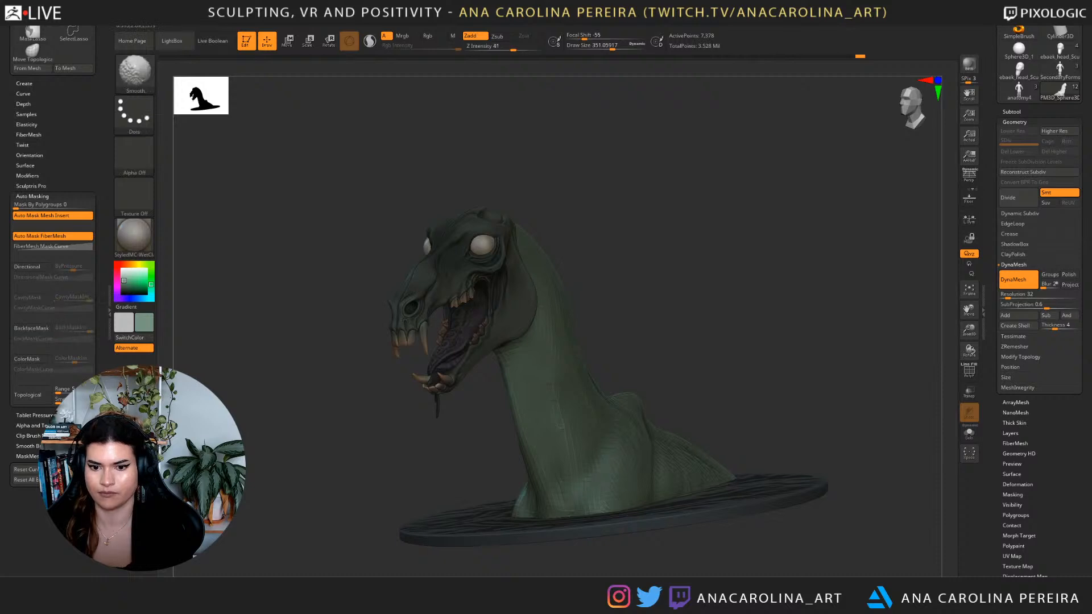
pyautogui.keyDown('shift'); pyautogui.moveTo(677, 455); pyautogui.dragTo(667, 482); pyautogui.keyUp('shift')
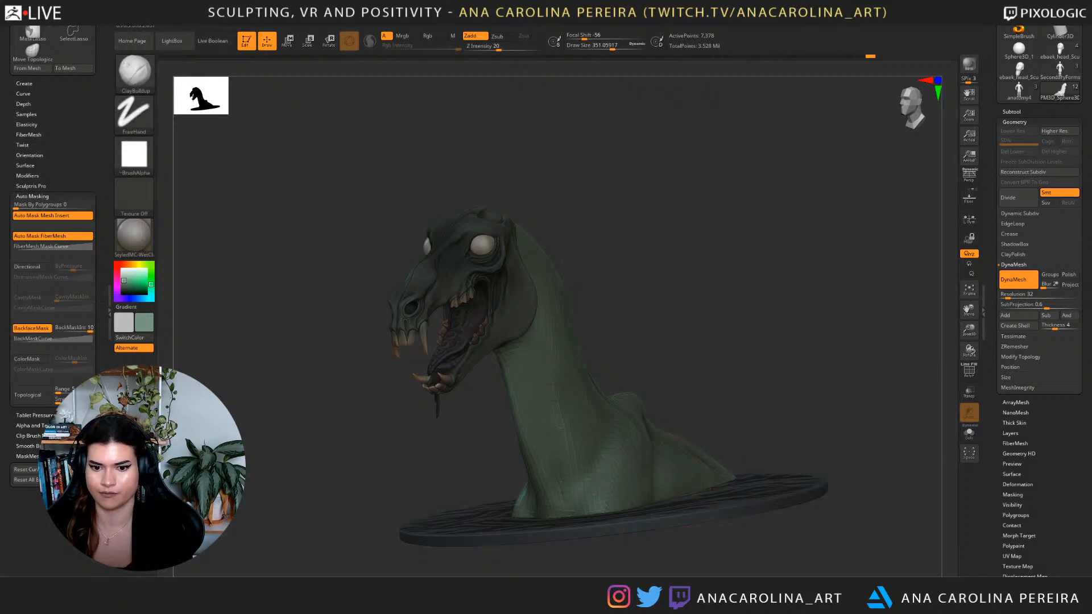
pyautogui.press('shift')
pyautogui.keyDown('shift'); pyautogui.moveTo(654, 455); pyautogui.dragTo(660, 483); pyautogui.keyUp('shift')
pyautogui.moveTo(671, 392)
pyautogui.mouseDown()
pyautogui.moveTo(776, 446)
pyautogui.moveTo(853, 452)
pyautogui.moveTo(847, 399)
pyautogui.moveTo(745, 401)
pyautogui.moveTo(697, 424)
pyautogui.mouseUp()
pyautogui.keyDown('alt'); pyautogui.moveTo(734, 387); pyautogui.dragTo(722, 431); pyautogui.keyUp('alt')
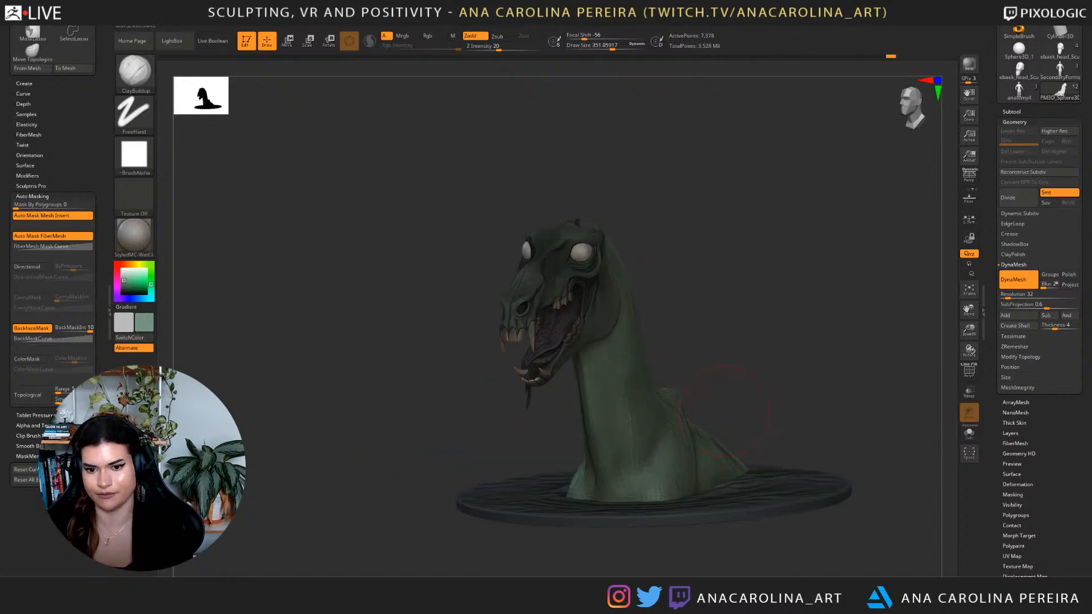
pyautogui.moveTo(762, 322)
pyautogui.keyDown('alt'); pyautogui.mouseDown()
pyautogui.moveTo(721, 326)
pyautogui.moveTo(721, 293)
pyautogui.mouseUp(); pyautogui.keyUp('alt')
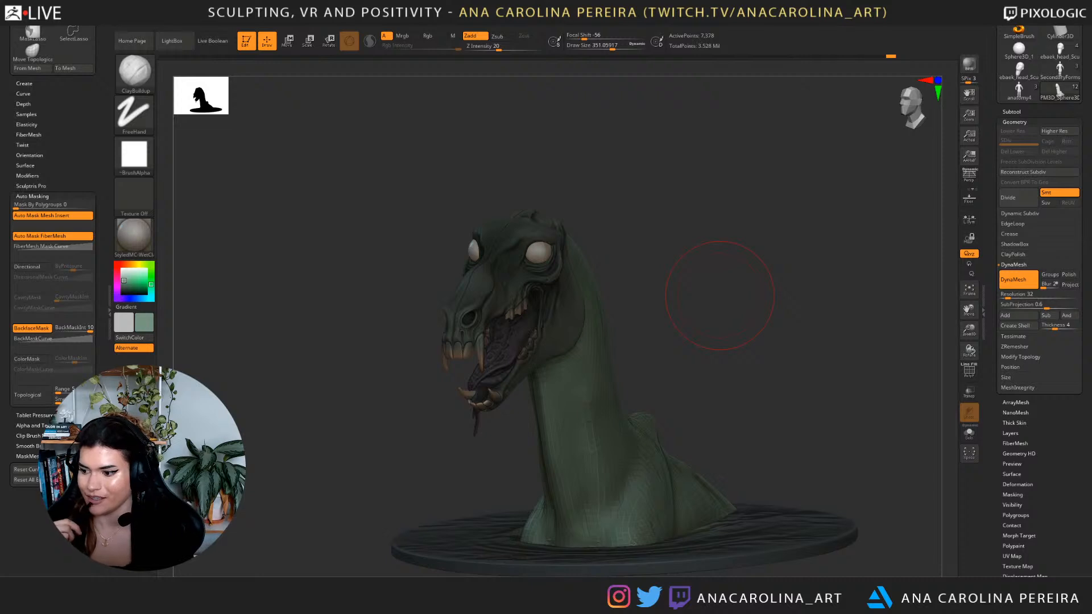
# Add volume to the shoulder and the front edge of the chest using ClayBuildup at a smaller draw size.
pyautogui.moveTo(791, 278); pyautogui.dragTo(743, 377)
pyautogui.press('s')
pyautogui.moveTo(615, 427)
pyautogui.mouseDown()
pyautogui.moveTo(604, 429)
pyautogui.moveTo(623, 454)
pyautogui.mouseUp()
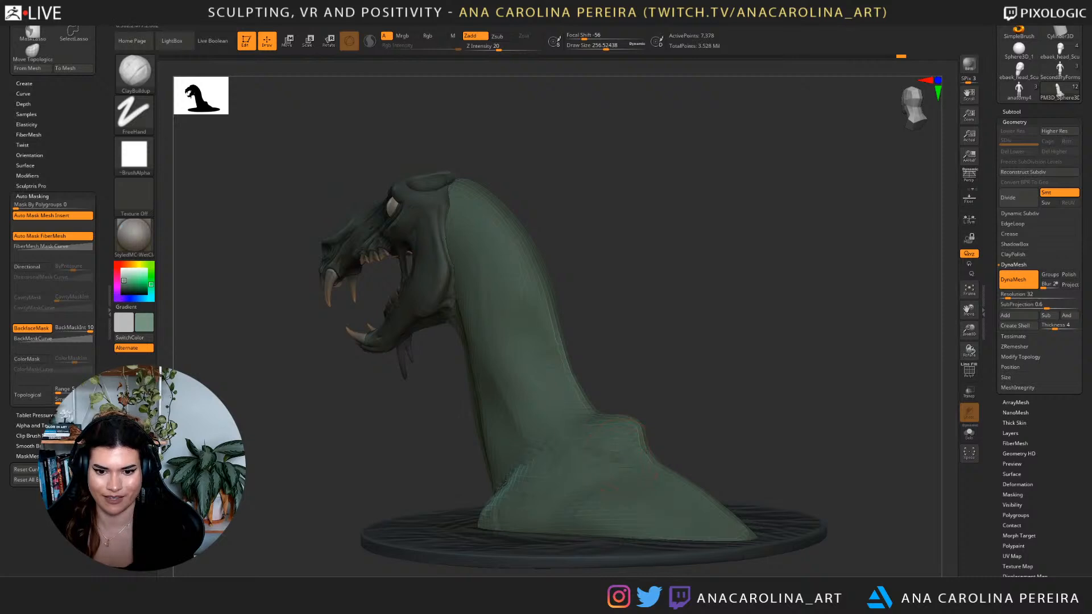
pyautogui.moveTo(711, 398)
pyautogui.mouseDown()
pyautogui.moveTo(575, 384)
pyautogui.moveTo(566, 367)
pyautogui.moveTo(734, 401)
pyautogui.mouseUp()
pyautogui.moveTo(670, 479)
pyautogui.mouseDown()
pyautogui.moveTo(714, 460)
pyautogui.moveTo(677, 453)
pyautogui.moveTo(723, 443)
pyautogui.moveTo(710, 449)
pyautogui.moveTo(711, 436)
pyautogui.mouseUp()
# Reshape the shoulder and side of the body with the Move brush at draw sizes of about 430 and 331.
pyautogui.press('b')
pyautogui.press('m')
pyautogui.press('v')
pyautogui.press('s')
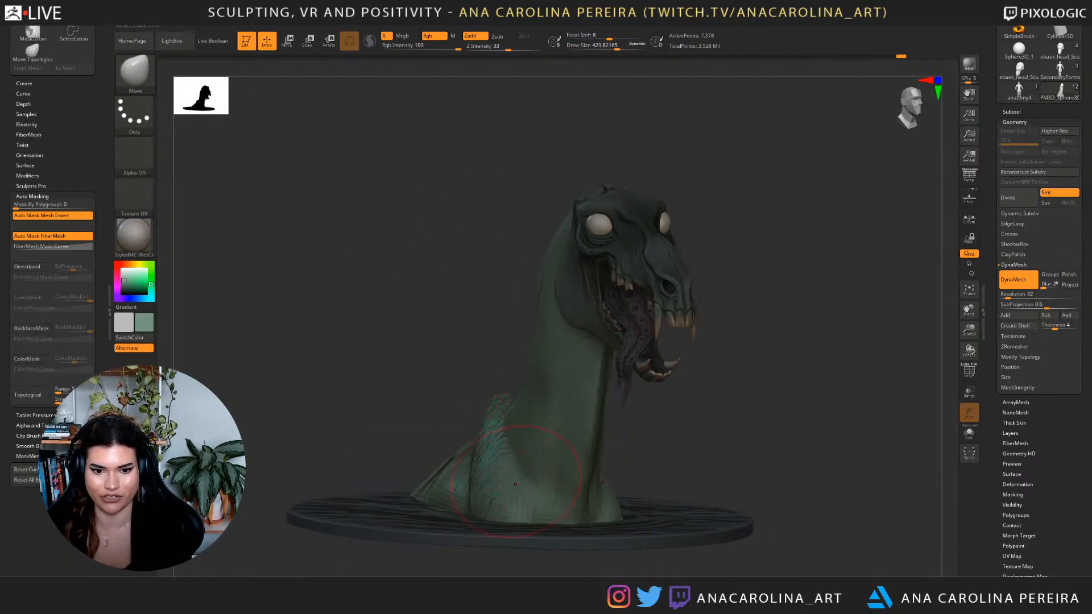
pyautogui.moveTo(489, 480); pyautogui.dragTo(478, 476)
pyautogui.moveTo(378, 473); pyautogui.dragTo(383, 473, button='right')
pyautogui.click(454, 419)
pyautogui.moveTo(447, 376)
pyautogui.mouseDown()
pyautogui.moveTo(717, 406)
pyautogui.moveTo(666, 441)
pyautogui.moveTo(686, 474)
pyautogui.mouseUp()
pyautogui.moveTo(740, 435)
pyautogui.mouseDown()
pyautogui.moveTo(689, 424)
pyautogui.moveTo(744, 416)
pyautogui.mouseUp()
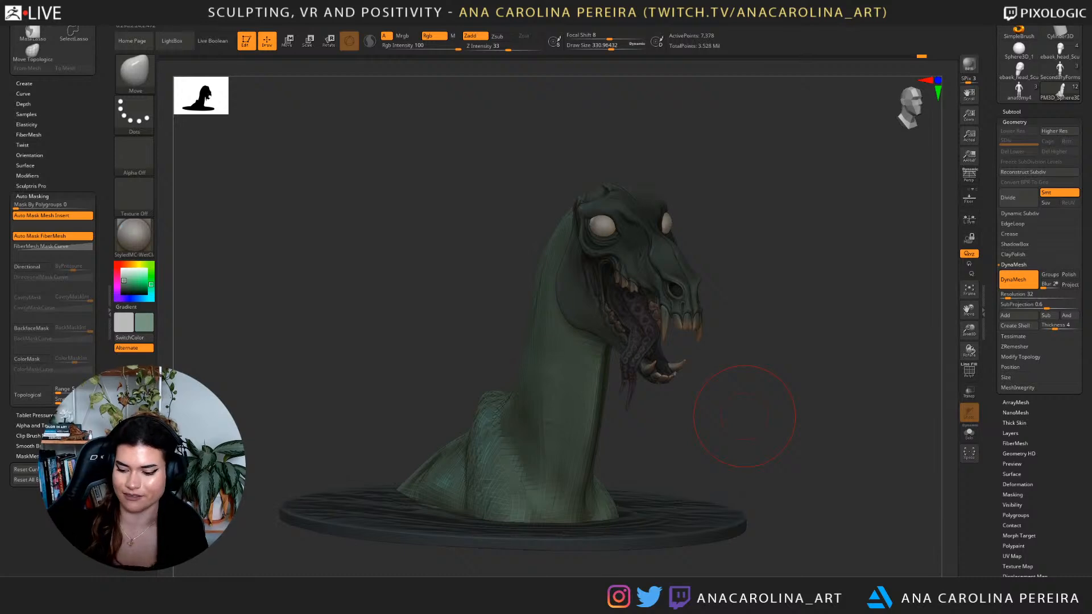
pyautogui.moveTo(747, 416)
pyautogui.mouseDown()
pyautogui.moveTo(730, 407)
pyautogui.moveTo(691, 467)
pyautogui.moveTo(719, 545)
pyautogui.moveTo(699, 476)
pyautogui.mouseUp()
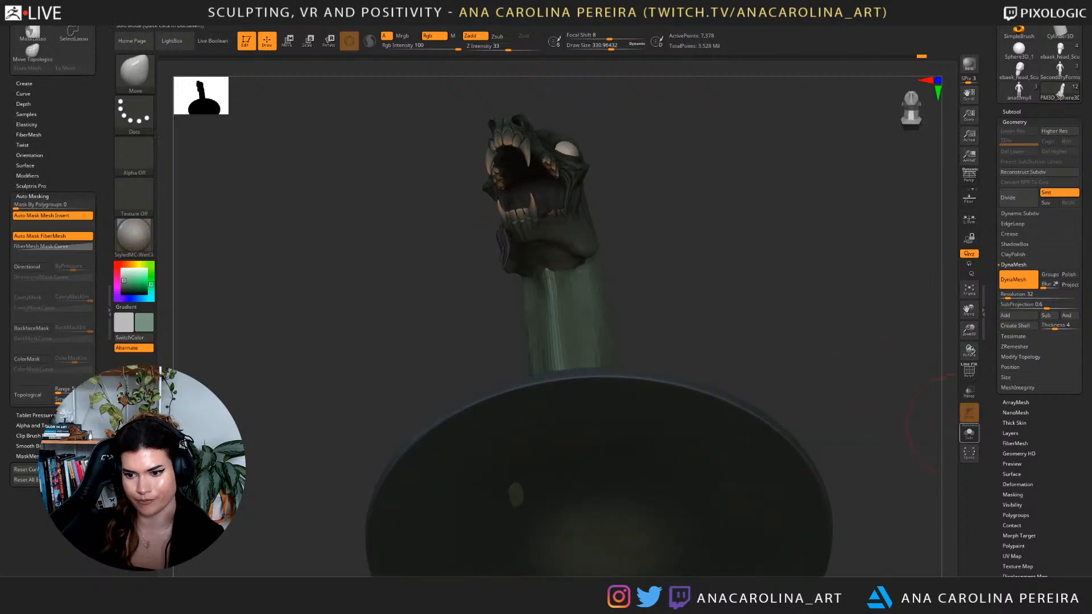
# Isolate the body mesh, turn off Rgb, and set the Move brush to focal shift 24 and draw size about 476.
pyautogui.click(970, 434)
pyautogui.moveTo(783, 484)
pyautogui.mouseDown()
pyautogui.moveTo(696, 487)
pyautogui.moveTo(712, 474)
pyautogui.moveTo(696, 476)
pyautogui.moveTo(700, 465)
pyautogui.moveTo(681, 488)
pyautogui.moveTo(678, 424)
pyautogui.moveTo(690, 413)
pyautogui.mouseUp()
pyautogui.click(434, 36)
pyautogui.press('space')
pyautogui.press('space')
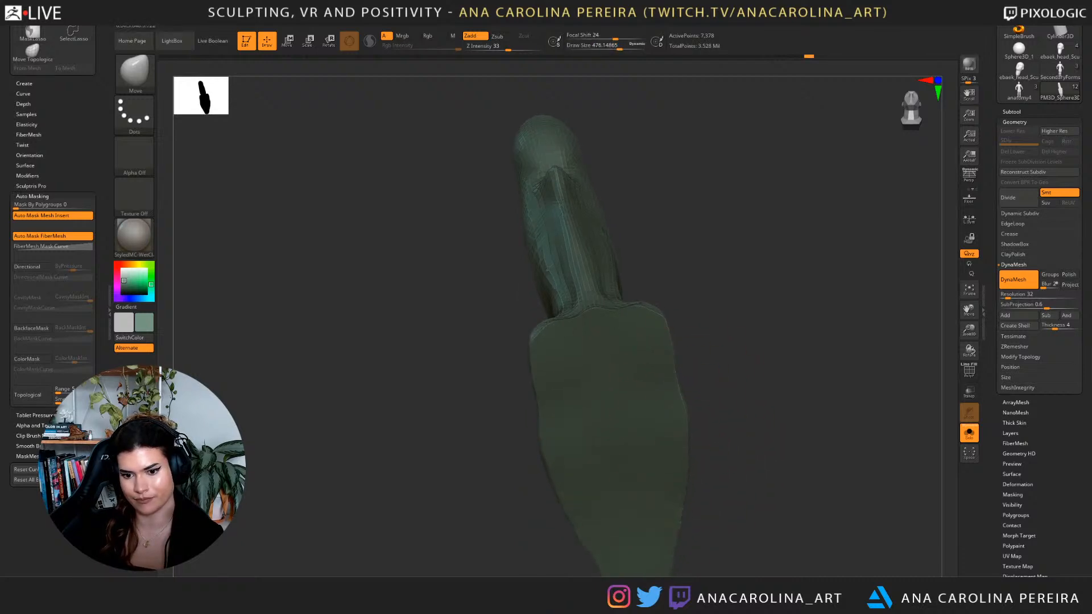
pyautogui.moveTo(825, 364); pyautogui.dragTo(779, 561)
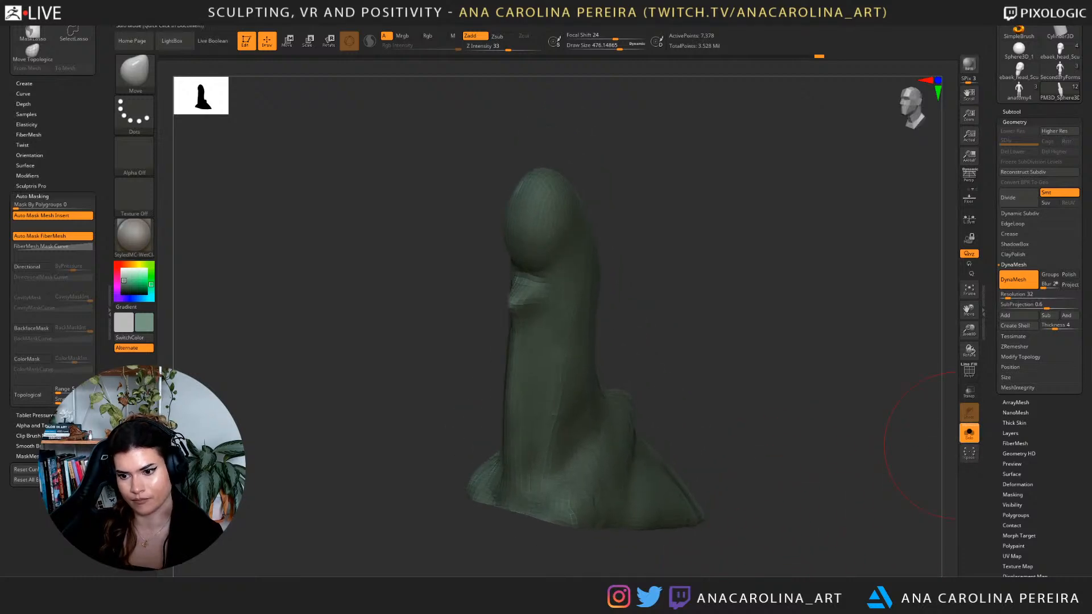
# Show all parts again, then reshape the back of the neck with Move and smooth the withers.
pyautogui.click(970, 434)
pyautogui.moveTo(876, 410); pyautogui.dragTo(790, 405)
pyautogui.moveTo(814, 318); pyautogui.dragTo(916, 318)
pyautogui.moveTo(825, 359); pyautogui.dragTo(836, 425)
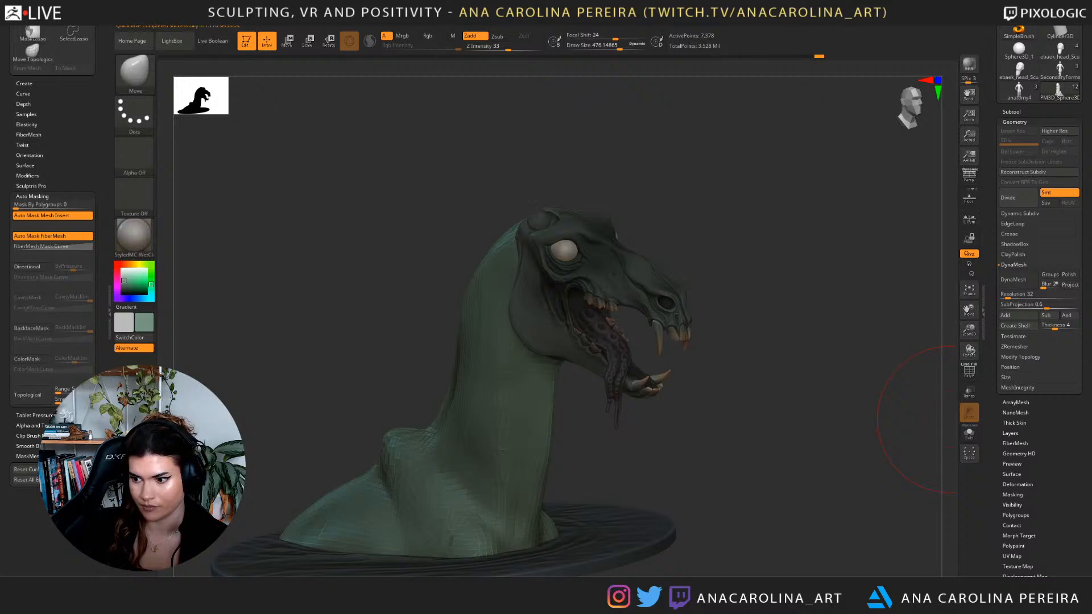
pyautogui.moveTo(917, 418); pyautogui.dragTo(617, 438)
pyautogui.moveTo(428, 386); pyautogui.dragTo(426, 378)
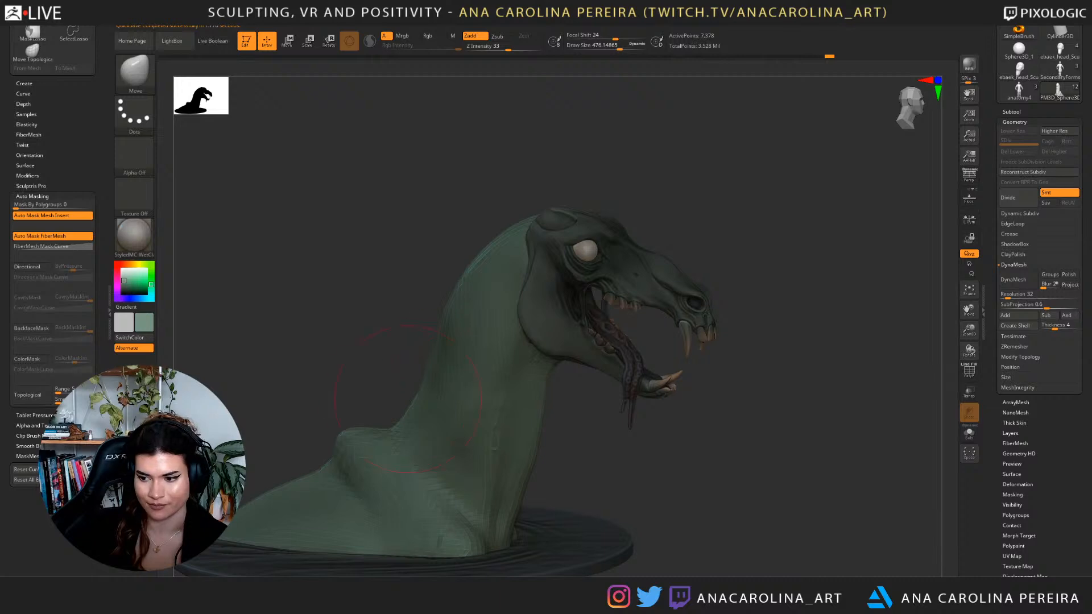
pyautogui.moveTo(369, 341); pyautogui.dragTo(435, 347)
pyautogui.moveTo(364, 435)
pyautogui.keyDown('shift'); pyautogui.mouseDown()
pyautogui.moveTo(336, 452)
pyautogui.moveTo(344, 446)
pyautogui.mouseUp(); pyautogui.keyUp('shift')
# Carve a broad crease along the side of the body below the withers with DamStandard at a draw size of about 476.
pyautogui.press('b')
pyautogui.press('d')
pyautogui.press('s')
pyautogui.moveTo(779, 481); pyautogui.dragTo(685, 481)
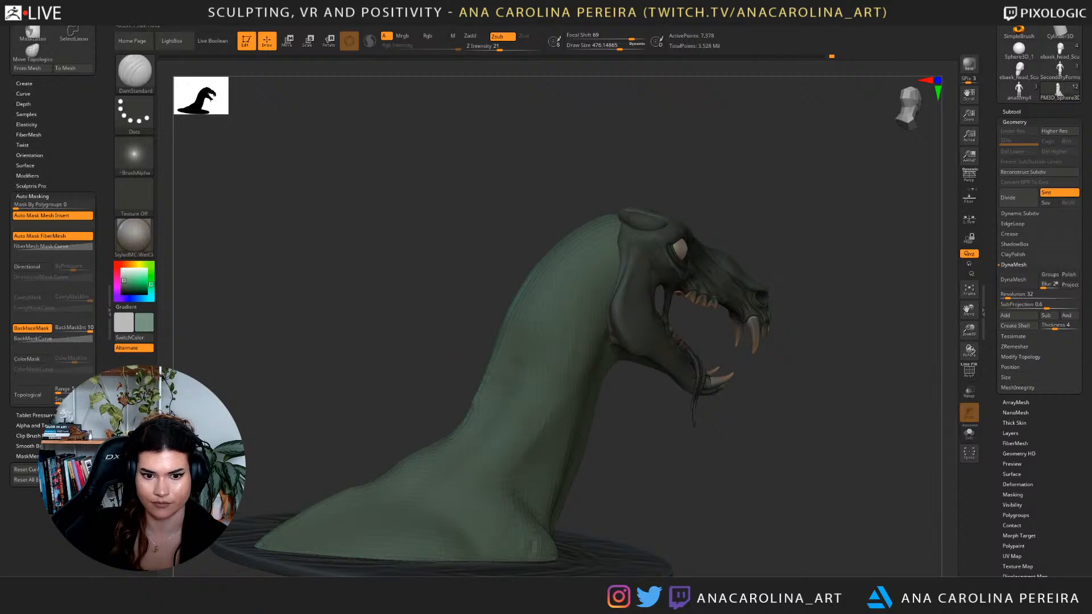
pyautogui.moveTo(450, 469); pyautogui.dragTo(384, 510)
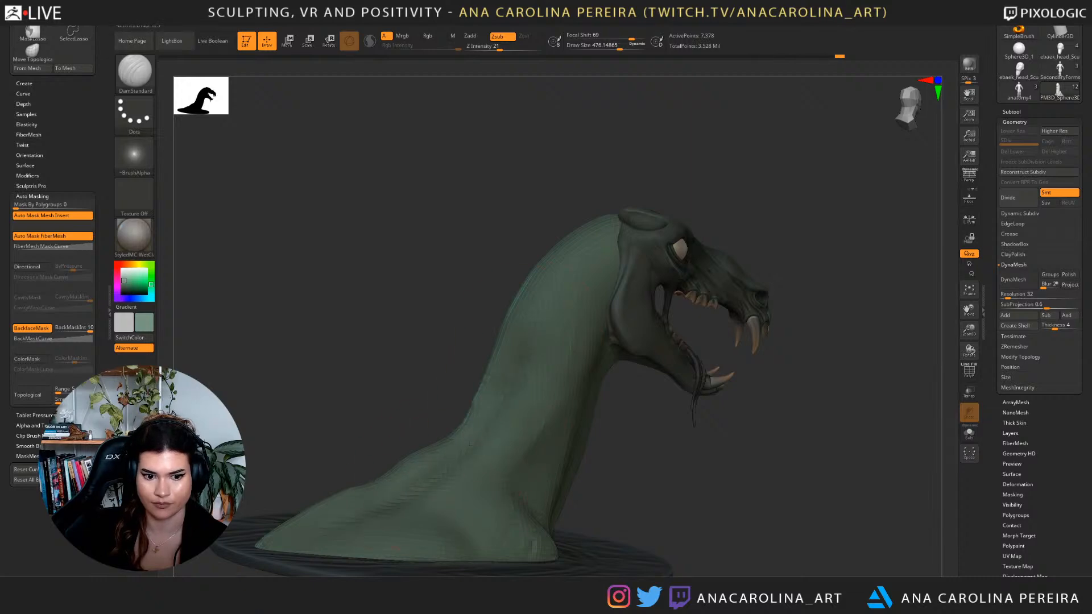
pyautogui.moveTo(714, 452); pyautogui.dragTo(660, 450)
# Reshape the withers and back profile with the Move brush at a draw size of about 430.
pyautogui.press('b')
pyautogui.press('m')
pyautogui.press('v')
pyautogui.press('space')
pyautogui.moveTo(366, 418); pyautogui.dragTo(355, 418)
pyautogui.moveTo(415, 462)
pyautogui.mouseDown()
pyautogui.moveTo(396, 438)
pyautogui.moveTo(365, 455)
pyautogui.mouseUp()
pyautogui.press('space')
pyautogui.moveTo(446, 438); pyautogui.dragTo(442, 429)
pyautogui.moveTo(396, 458)
pyautogui.mouseDown()
pyautogui.moveTo(380, 448)
pyautogui.moveTo(348, 471)
pyautogui.moveTo(367, 442)
pyautogui.moveTo(302, 487)
pyautogui.moveTo(330, 466)
pyautogui.mouseUp()
pyautogui.moveTo(341, 375); pyautogui.dragTo(245, 359)
pyautogui.moveTo(831, 438)
pyautogui.mouseDown()
pyautogui.moveTo(761, 444)
pyautogui.moveTo(706, 387)
pyautogui.moveTo(750, 419)
pyautogui.mouseUp()
# Tighten the ridges of the withers and shoulder from above with the Pinch brush.
pyautogui.press('b')
pyautogui.press('p')
pyautogui.press('i')
pyautogui.moveTo(757, 273); pyautogui.dragTo(783, 327)
pyautogui.rightClick(784, 327)
pyautogui.moveTo(794, 285); pyautogui.dragTo(833, 307)
pyautogui.rightClick(833, 307)
pyautogui.press('space')
pyautogui.moveTo(696, 250); pyautogui.dragTo(706, 249)
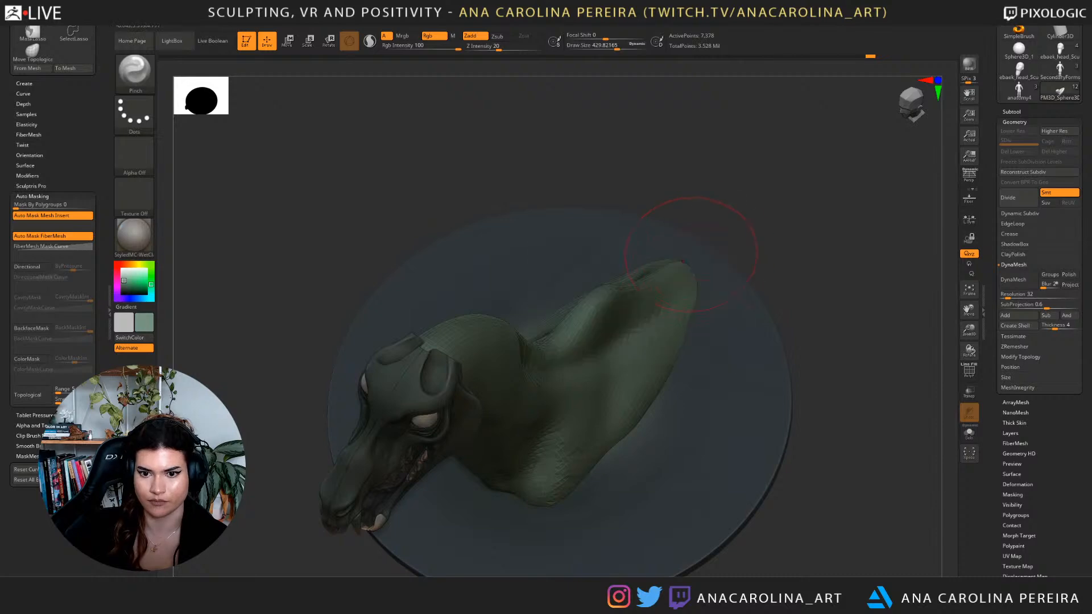
pyautogui.moveTo(544, 335); pyautogui.dragTo(563, 334)
pyautogui.moveTo(808, 296); pyautogui.dragTo(702, 177)
pyautogui.moveTo(716, 279); pyautogui.dragTo(705, 283)
# Define the shoulder blade outline on the side of the body with DamStandard at a draw size of about 299.
pyautogui.press('b')
pyautogui.press('c')
pyautogui.press('b')
pyautogui.moveTo(777, 290)
pyautogui.keyDown('alt'); pyautogui.mouseDown()
pyautogui.moveTo(758, 242)
pyautogui.moveTo(797, 244)
pyautogui.moveTo(757, 245)
pyautogui.mouseUp(); pyautogui.keyUp('alt')
pyautogui.press('b')
pyautogui.press('d')
pyautogui.press('s')
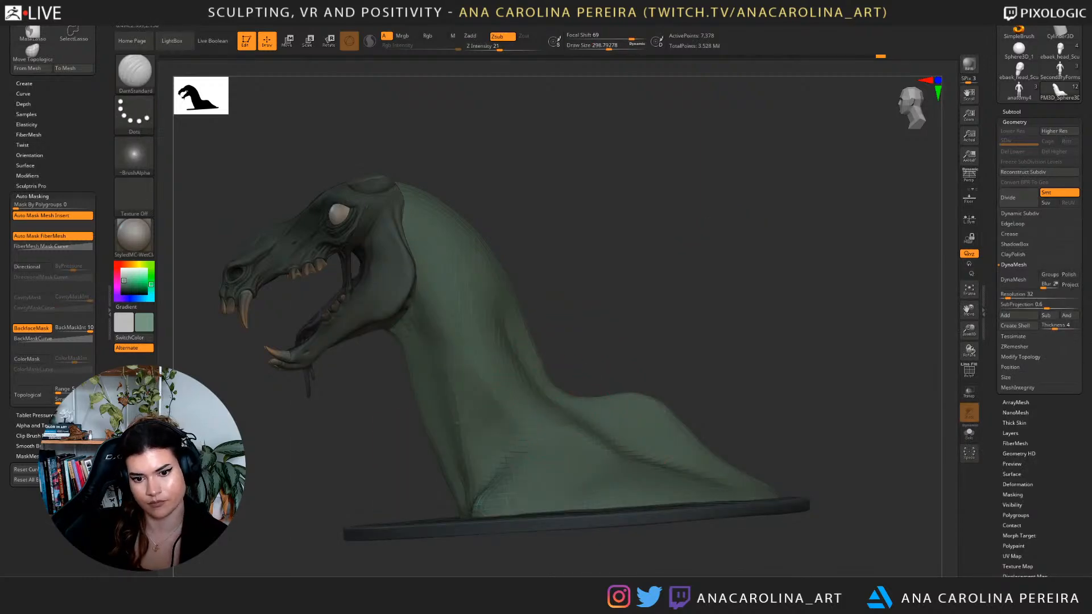
pyautogui.moveTo(711, 353); pyautogui.dragTo(717, 432)
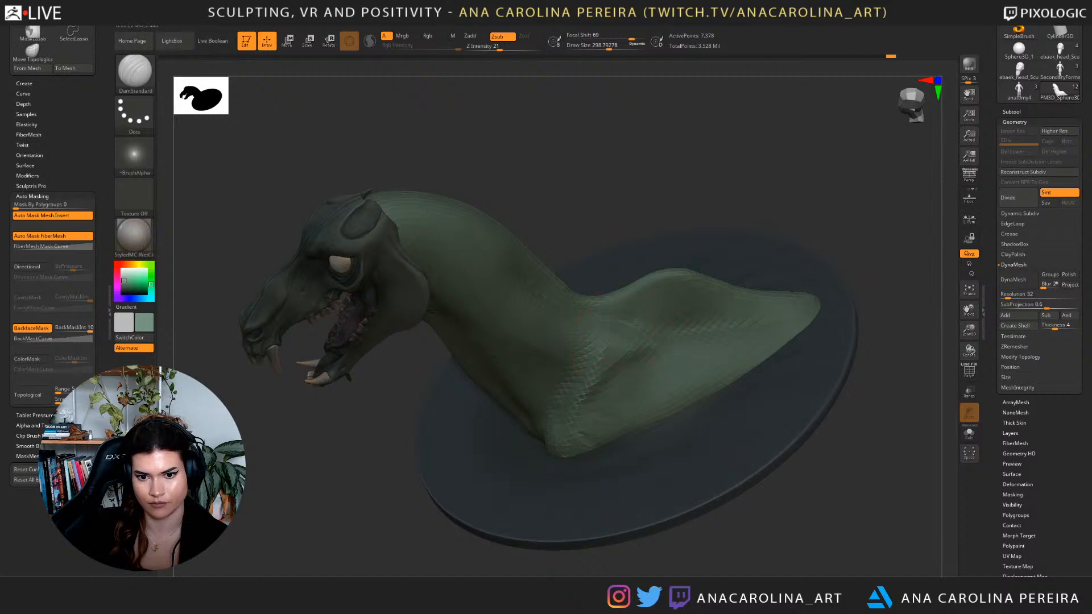
pyautogui.moveTo(744, 213); pyautogui.dragTo(885, 173)
pyautogui.moveTo(762, 427); pyautogui.dragTo(816, 428)
# Adjust the hump of the withers with Move and reduce the draw size to about 245.
pyautogui.press('b')
pyautogui.press('m')
pyautogui.press('v')
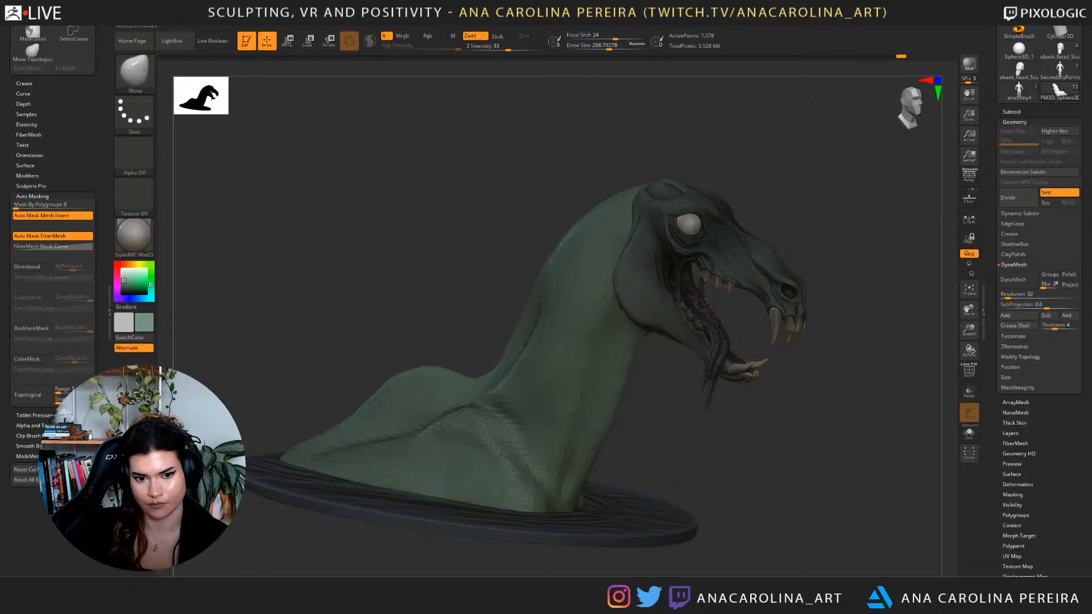
pyautogui.moveTo(458, 373); pyautogui.dragTo(416, 375)
pyautogui.moveTo(825, 398); pyautogui.dragTo(546, 398)
pyautogui.moveTo(756, 341)
pyautogui.keyDown('shift'); pyautogui.mouseDown()
pyautogui.moveTo(708, 342)
pyautogui.moveTo(661, 370)
pyautogui.moveTo(715, 328)
pyautogui.mouseUp(); pyautogui.keyUp('shift')
pyautogui.press('s')
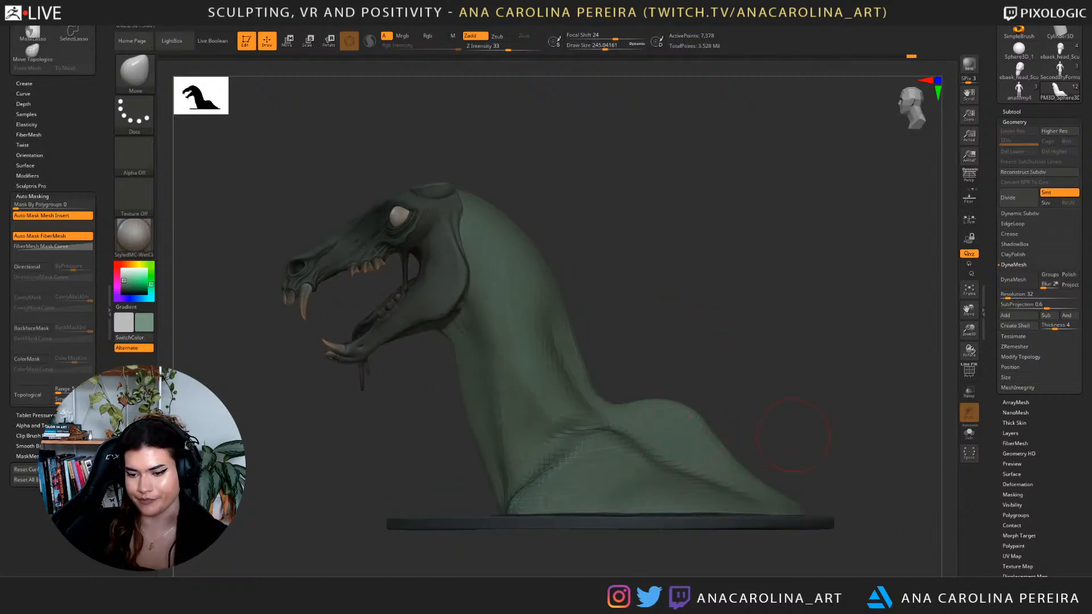
# Push the shoulder form into shape with the Move brush at draw sizes of about 422 and 517.
pyautogui.moveTo(793, 437)
pyautogui.mouseDown()
pyautogui.moveTo(694, 439)
pyautogui.moveTo(715, 405)
pyautogui.mouseUp()
pyautogui.press('b')
pyautogui.press('m')
pyautogui.press('v')
pyautogui.press('s')
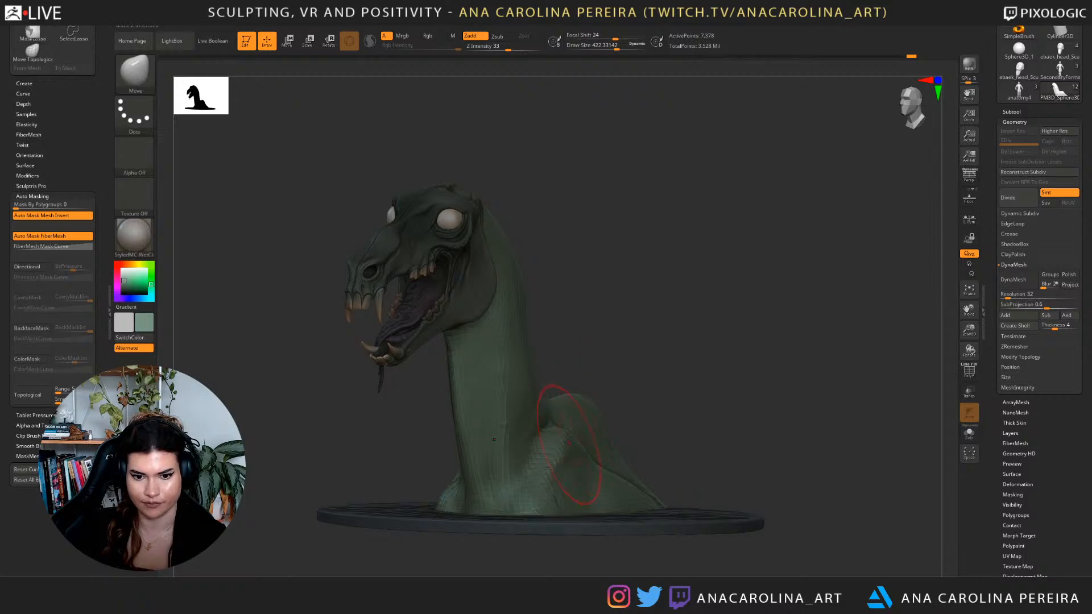
pyautogui.moveTo(797, 364); pyautogui.dragTo(720, 364)
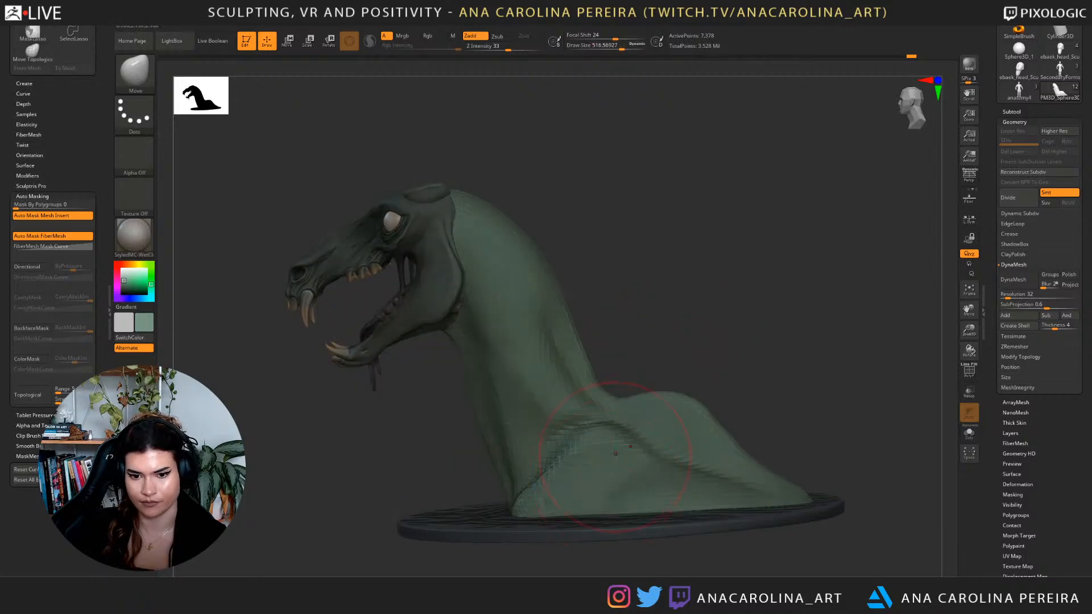
# Deepen the crease around the shoulder blade with DamStandard at a draw size of about 400.
pyautogui.press('b')
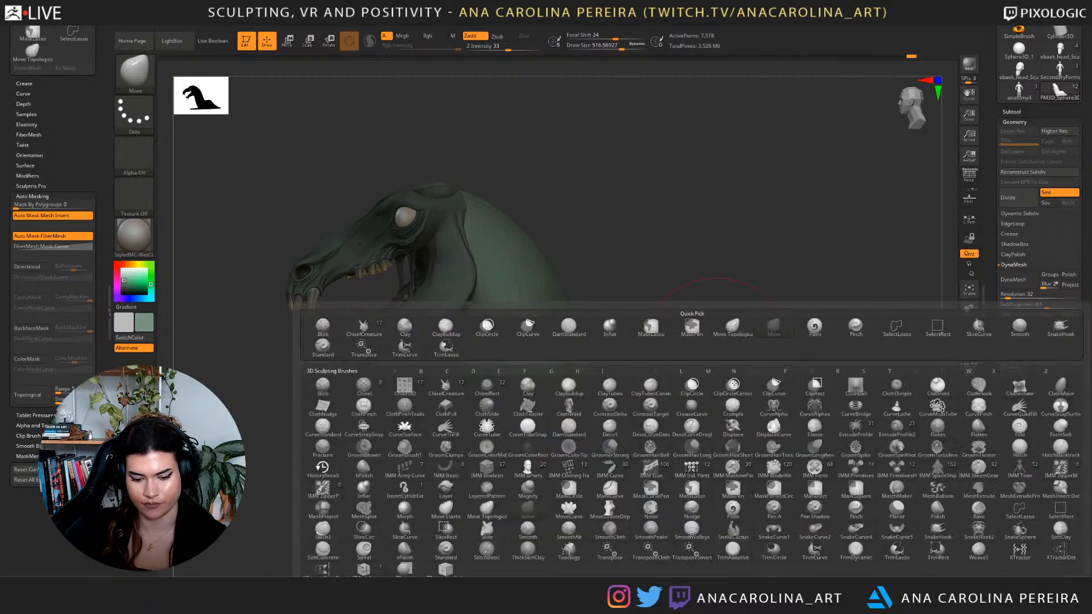
pyautogui.press('d')
pyautogui.press('s')
pyautogui.press('space')
pyautogui.moveTo(654, 375)
pyautogui.mouseDown()
pyautogui.moveTo(660, 390)
pyautogui.moveTo(638, 417)
pyautogui.mouseUp()
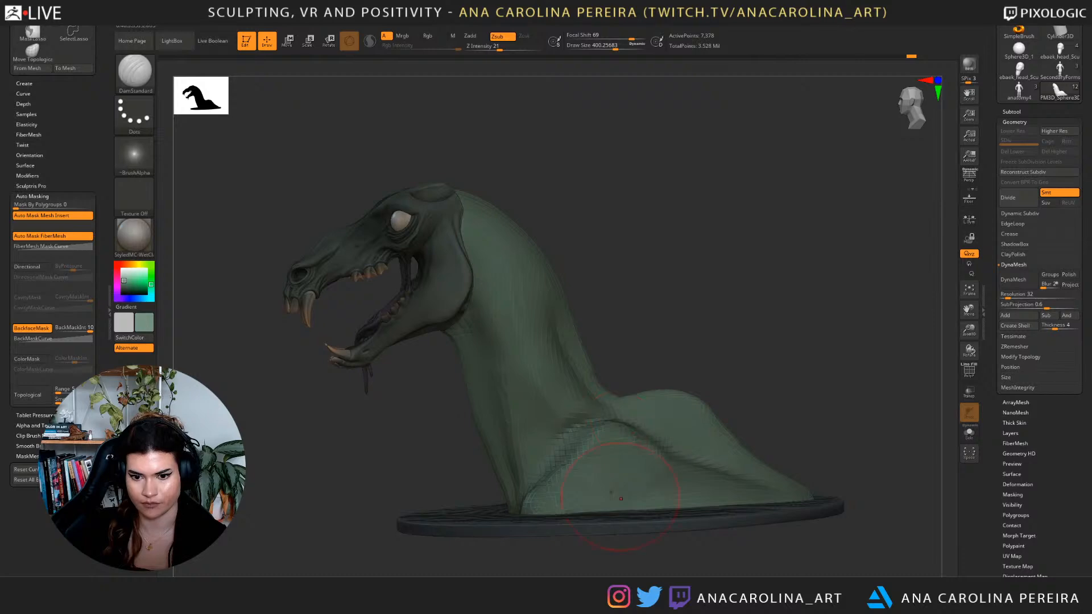
pyautogui.moveTo(432, 552)
pyautogui.mouseDown()
pyautogui.moveTo(671, 541)
pyautogui.moveTo(814, 552)
pyautogui.moveTo(811, 569)
pyautogui.mouseUp()
# Build up the front of the shoulder using ClayBuildup at a draw size of about 338.
pyautogui.press('b')
pyautogui.press('c')
pyautogui.press('b')
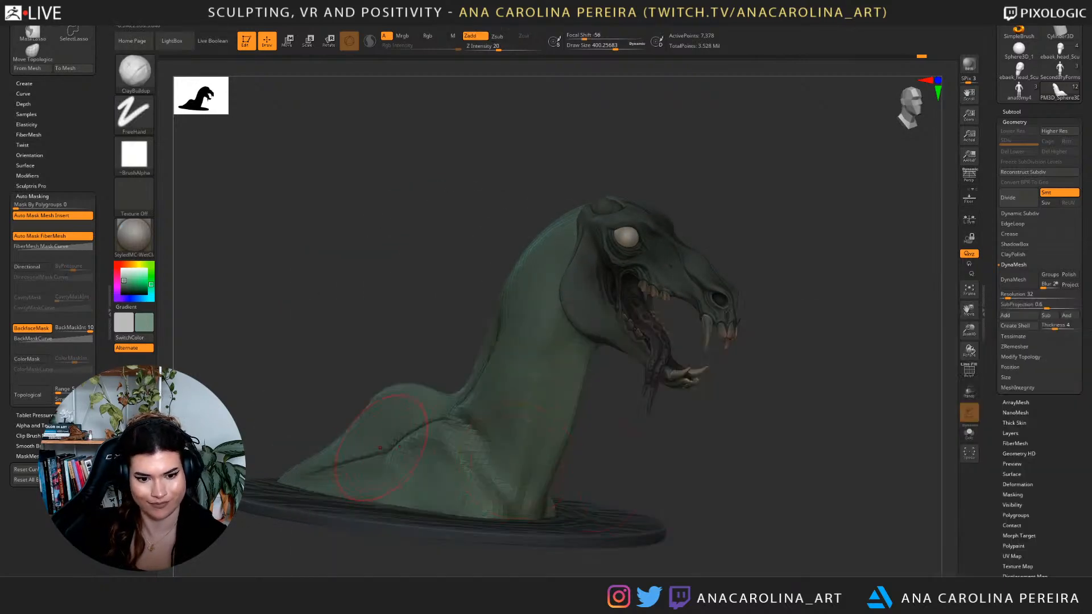
pyautogui.press('space')
pyautogui.moveTo(415, 462); pyautogui.dragTo(495, 509)
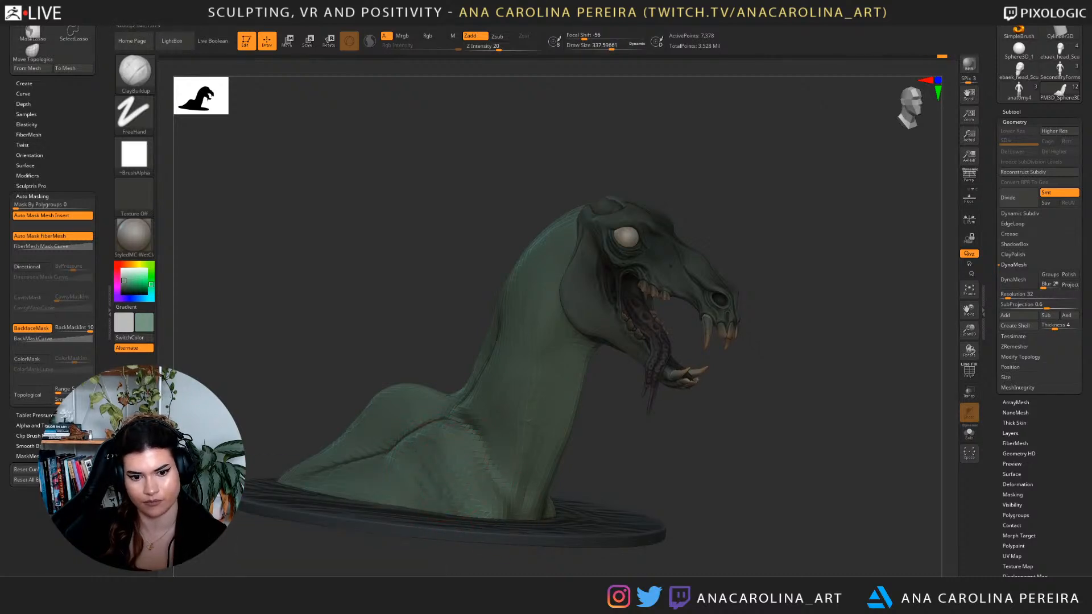
# Adjust the width and lower edge of the shoulder from the front with the Move brush.
pyautogui.moveTo(894, 407)
pyautogui.mouseDown()
pyautogui.moveTo(691, 387)
pyautogui.moveTo(714, 429)
pyautogui.mouseUp()
pyautogui.press('b')
pyautogui.press('m')
pyautogui.press('v')
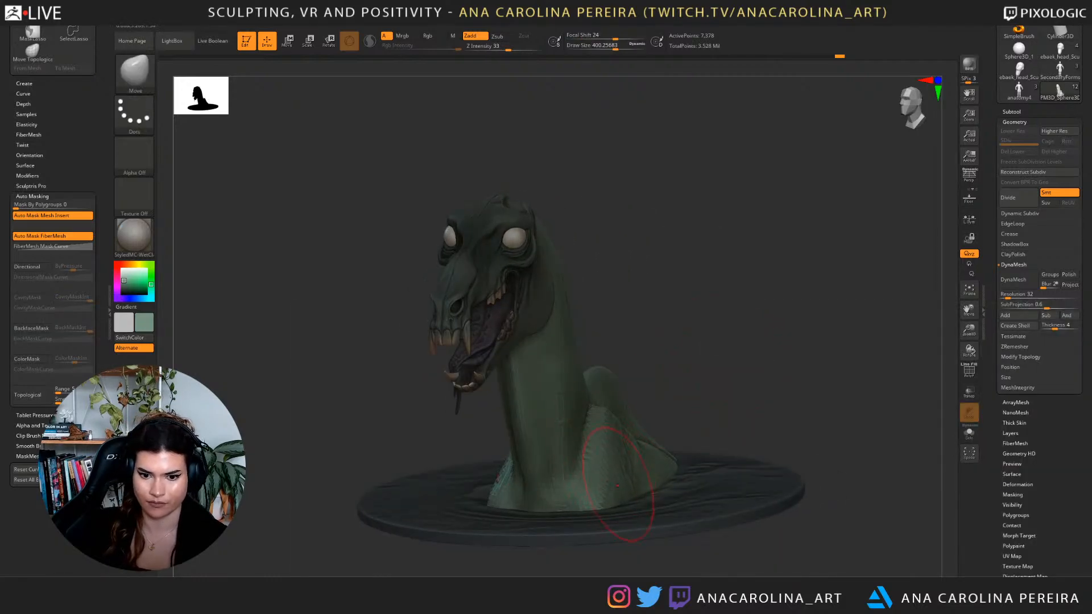
pyautogui.moveTo(623, 521)
pyautogui.mouseDown()
pyautogui.moveTo(689, 433)
pyautogui.moveTo(616, 497)
pyautogui.mouseUp()
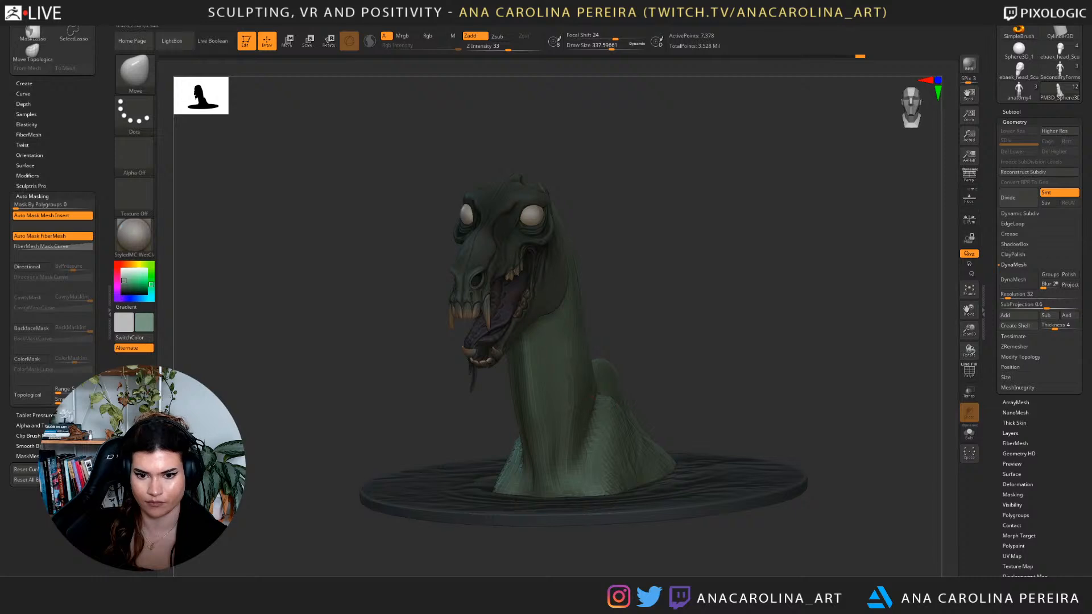
# Refine the chest and the base of the neck with Move at a draw size of about 251.
pyautogui.keyDown('shift'); pyautogui.moveTo(637, 376); pyautogui.dragTo(683, 393); pyautogui.keyUp('shift')
pyautogui.moveTo(551, 394); pyautogui.dragTo(603, 382, button='right')
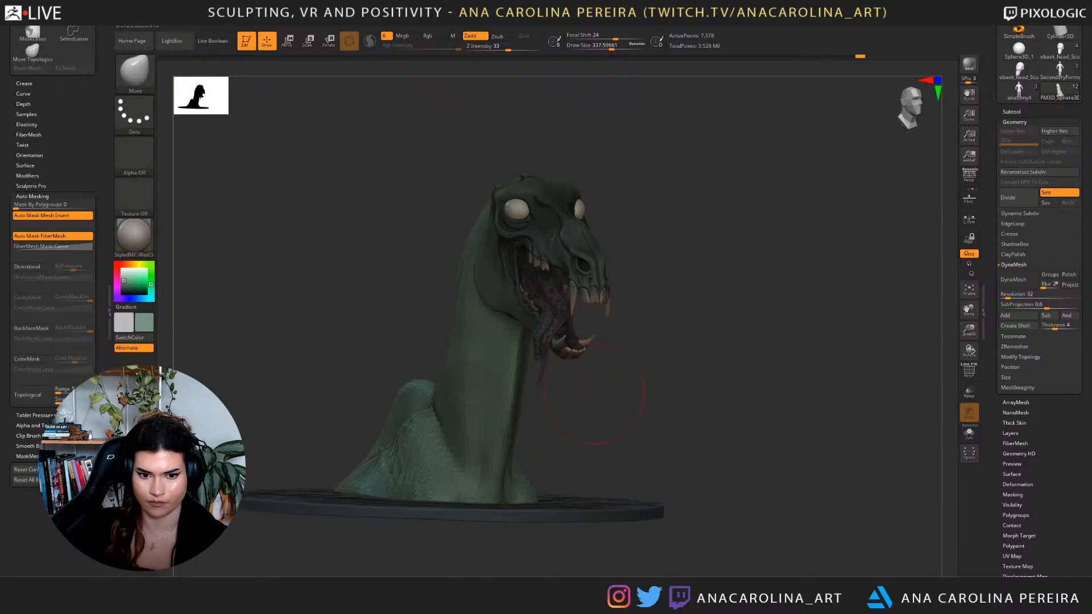
pyautogui.moveTo(517, 445); pyautogui.dragTo(524, 447, button='right')
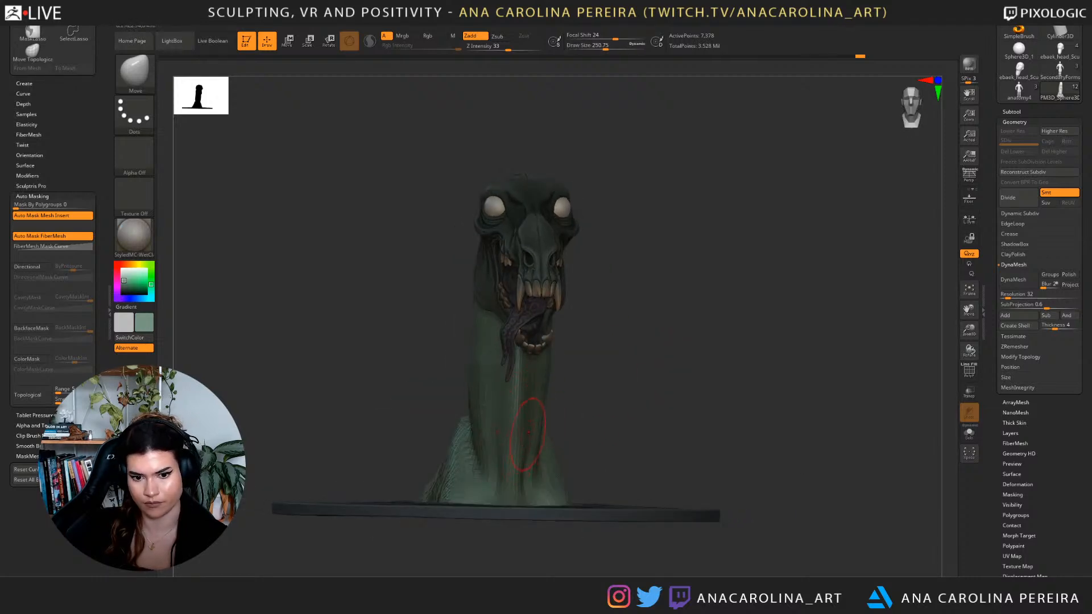
pyautogui.moveTo(526, 488); pyautogui.dragTo(539, 455, button='right')
pyautogui.moveTo(560, 504)
pyautogui.mouseDown(button='right')
pyautogui.moveTo(626, 501)
pyautogui.moveTo(751, 324)
pyautogui.moveTo(743, 390)
pyautogui.moveTo(761, 346)
pyautogui.moveTo(683, 424)
pyautogui.mouseUp(button='right')
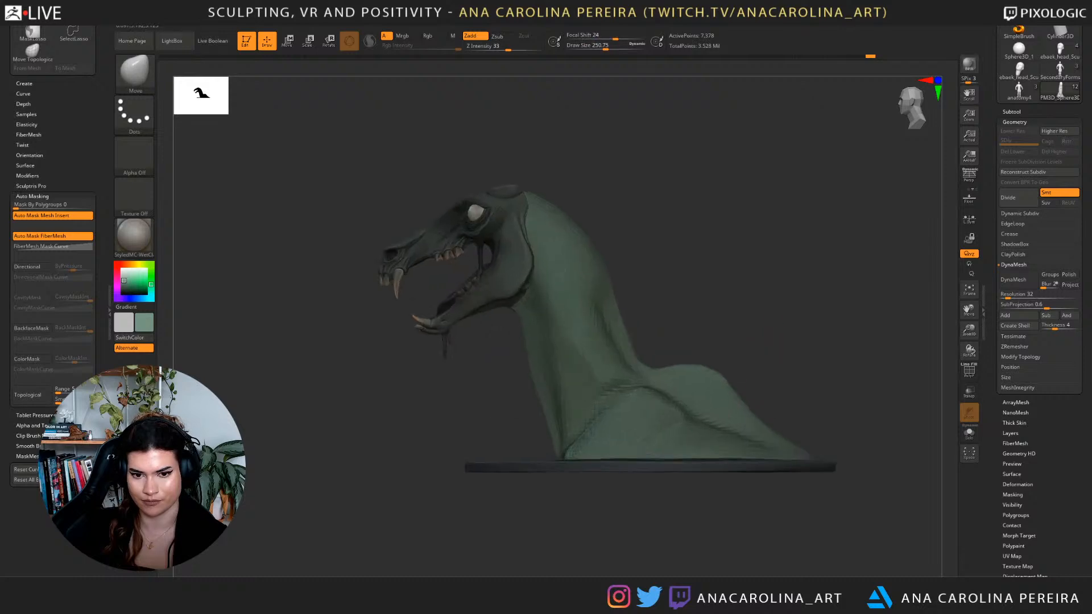
# Adjust the slope of the back behind the shoulder with the Move brush at a draw size of about 484.
pyautogui.moveTo(721, 371)
pyautogui.mouseDown()
pyautogui.moveTo(716, 385)
pyautogui.moveTo(730, 407)
pyautogui.mouseUp()
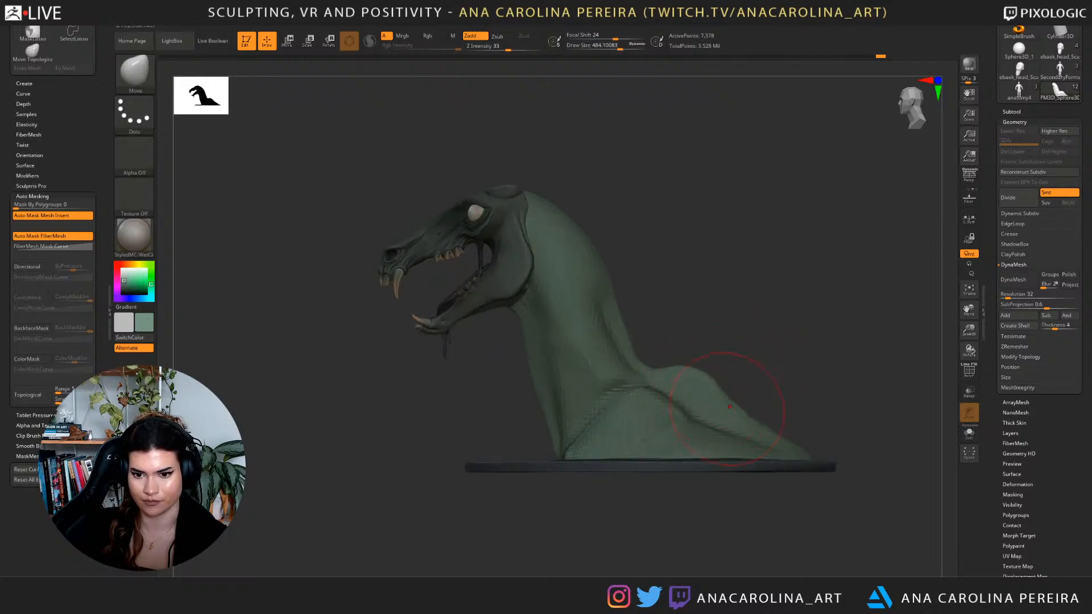
pyautogui.moveTo(834, 455)
pyautogui.mouseDown(button='right')
pyautogui.moveTo(809, 470)
pyautogui.moveTo(776, 433)
pyautogui.moveTo(819, 424)
pyautogui.moveTo(821, 441)
pyautogui.mouseUp(button='right')
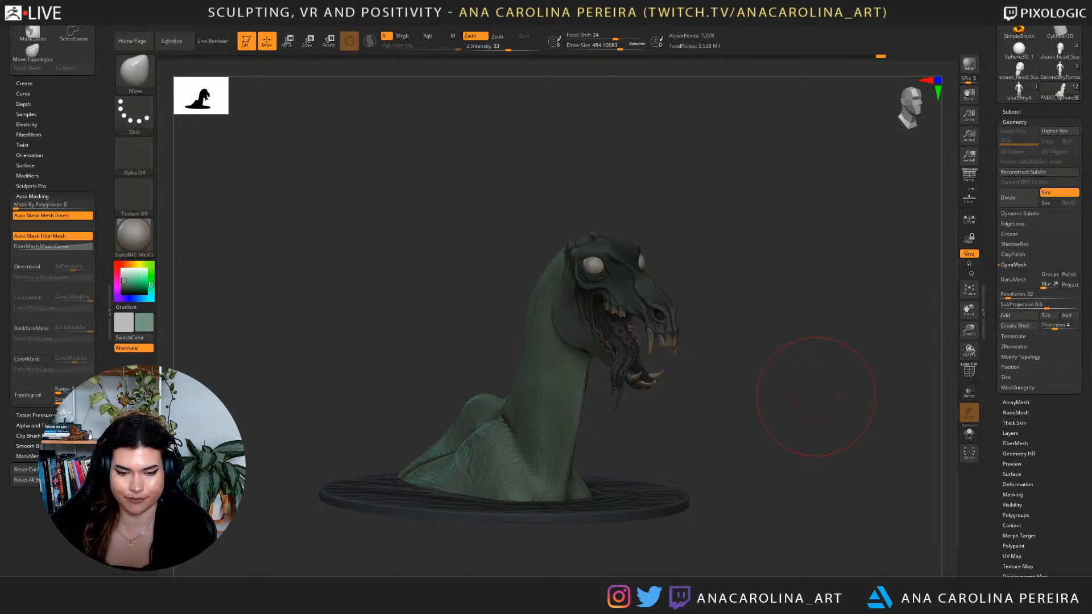
pyautogui.moveTo(763, 418); pyautogui.dragTo(706, 415)
pyautogui.moveTo(808, 375)
pyautogui.keyDown('alt'); pyautogui.mouseDown()
pyautogui.moveTo(811, 406)
pyautogui.moveTo(792, 432)
pyautogui.moveTo(772, 388)
pyautogui.moveTo(710, 393)
pyautogui.moveTo(768, 378)
pyautogui.moveTo(740, 398)
pyautogui.moveTo(691, 352)
pyautogui.mouseUp(); pyautogui.keyUp('alt')
# Build up the side of the neck base with ClayBuildup at a draw size of about 386 and smooth the area.
pyautogui.press('[')
pyautogui.press('b')
pyautogui.press('c')
pyautogui.press('b')
pyautogui.press('space')
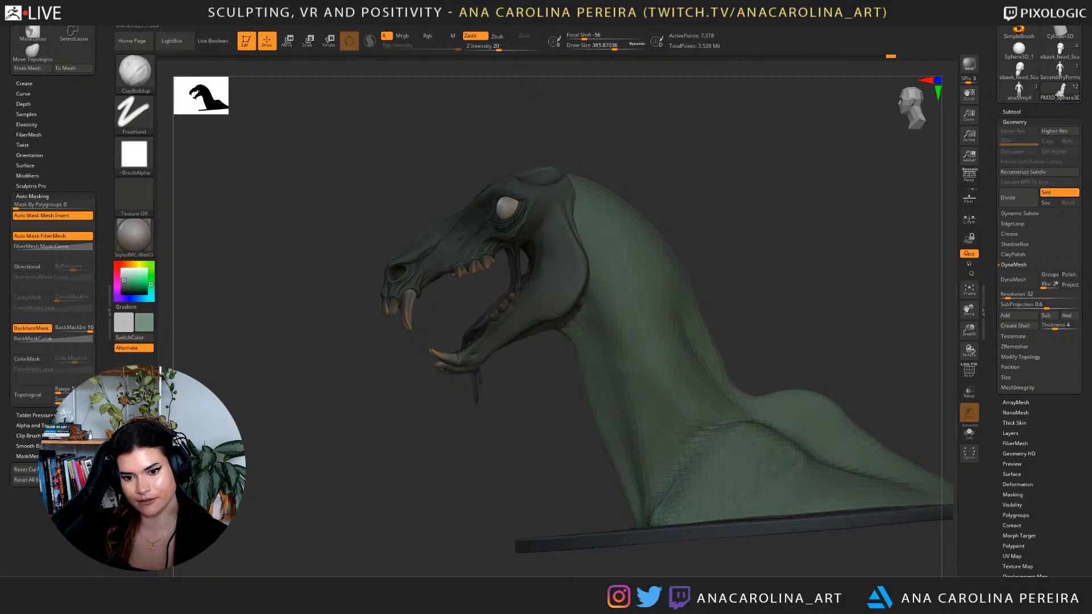
pyautogui.moveTo(690, 439); pyautogui.dragTo(712, 399)
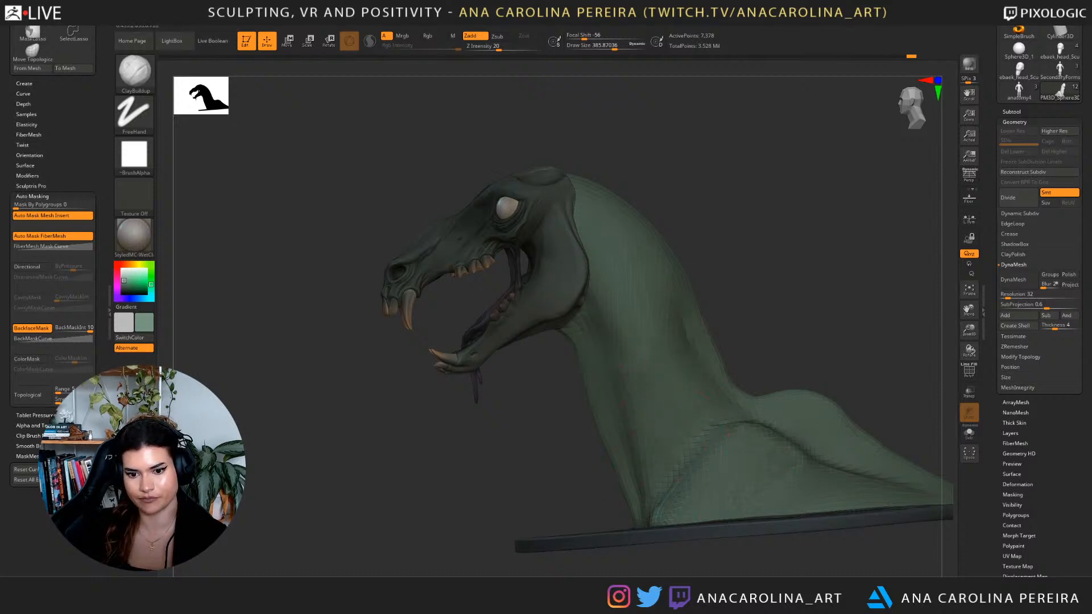
pyautogui.moveTo(711, 318)
pyautogui.mouseDown()
pyautogui.moveTo(876, 319)
pyautogui.moveTo(910, 299)
pyautogui.mouseUp()
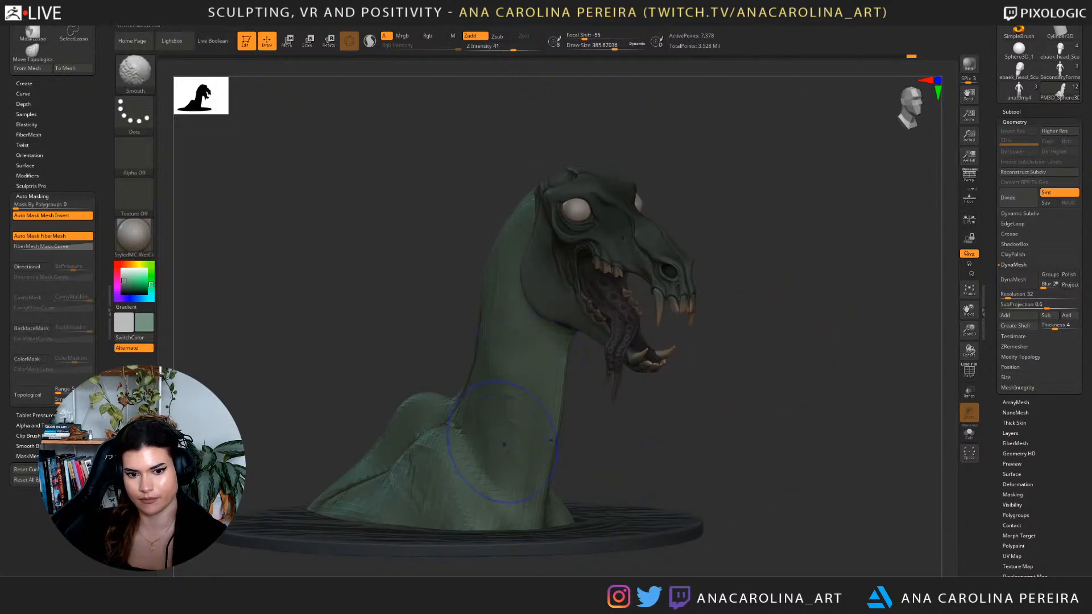
pyautogui.keyDown('shift'); pyautogui.moveTo(520, 393); pyautogui.dragTo(512, 421); pyautogui.keyUp('shift')
pyautogui.moveTo(654, 469)
pyautogui.mouseDown()
pyautogui.moveTo(697, 449)
pyautogui.moveTo(546, 456)
pyautogui.mouseUp()
# Remesh the neck and body with DynaMesh at a resolution of 64.
pyautogui.moveTo(854, 355); pyautogui.dragTo(800, 371)
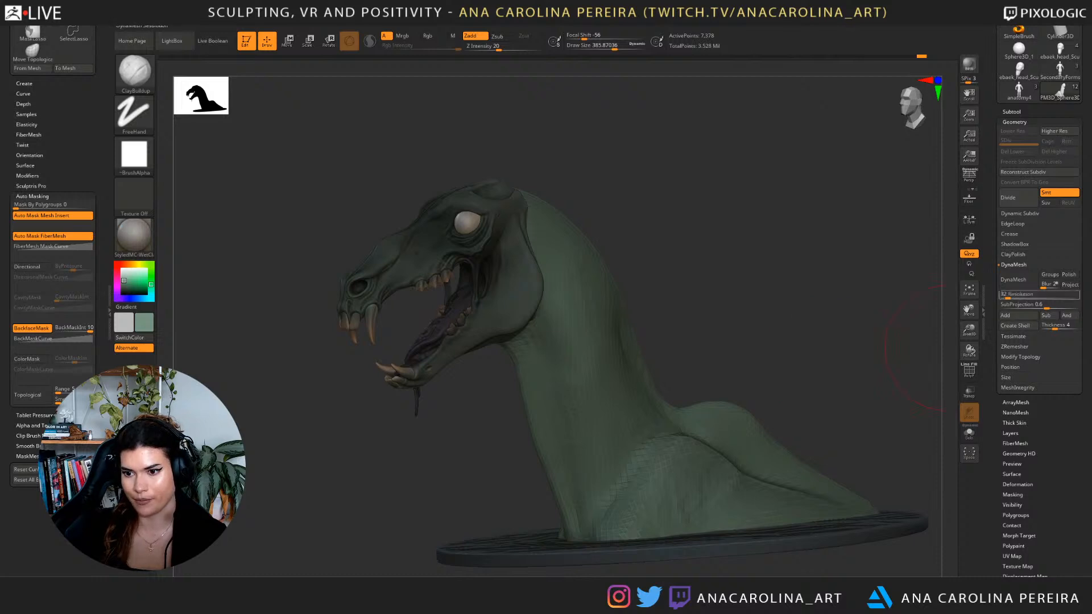
pyautogui.write('64')
pyautogui.press('Return')
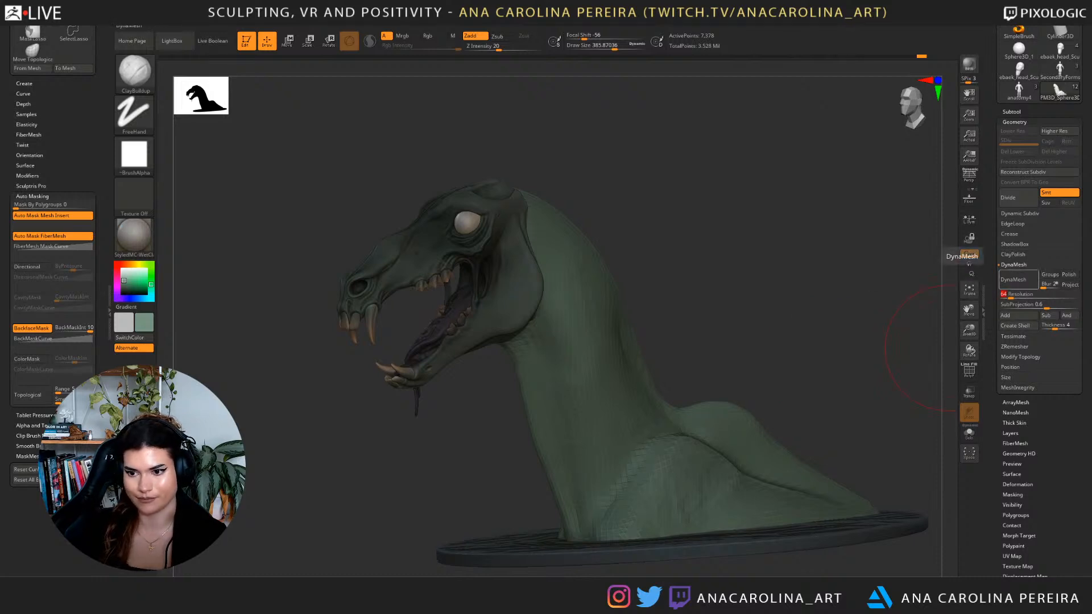
pyautogui.click(1019, 280)
pyautogui.moveTo(887, 348)
pyautogui.mouseDown()
pyautogui.moveTo(762, 375)
pyautogui.moveTo(697, 347)
pyautogui.mouseUp()
# Lower the hump behind the neck into a smoother back slope with the Move brush at a draw size of about 445.
pyautogui.press('space')
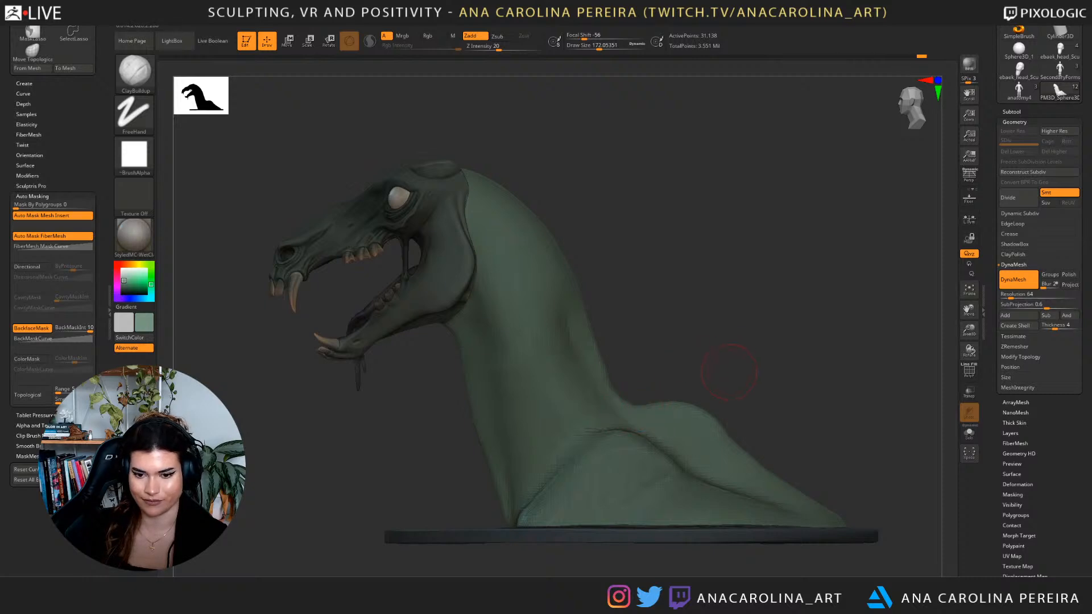
pyautogui.moveTo(719, 378)
pyautogui.mouseDown()
pyautogui.moveTo(745, 384)
pyautogui.moveTo(732, 369)
pyautogui.moveTo(650, 372)
pyautogui.mouseUp()
pyautogui.press('space')
pyautogui.press(']')
pyautogui.press('b')
pyautogui.press('m')
pyautogui.press('v')
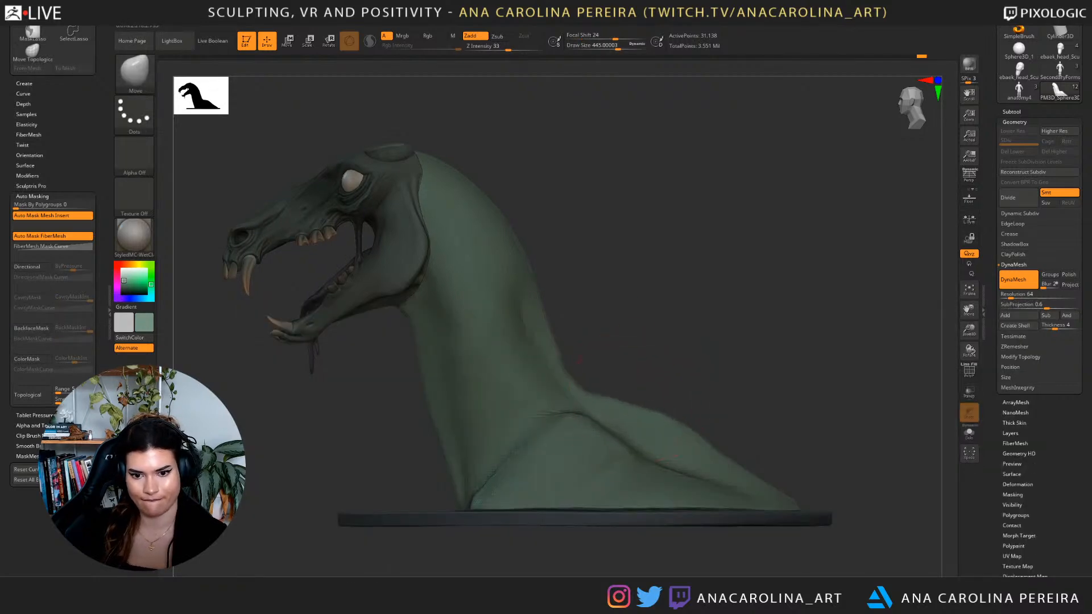
pyautogui.press('shift')
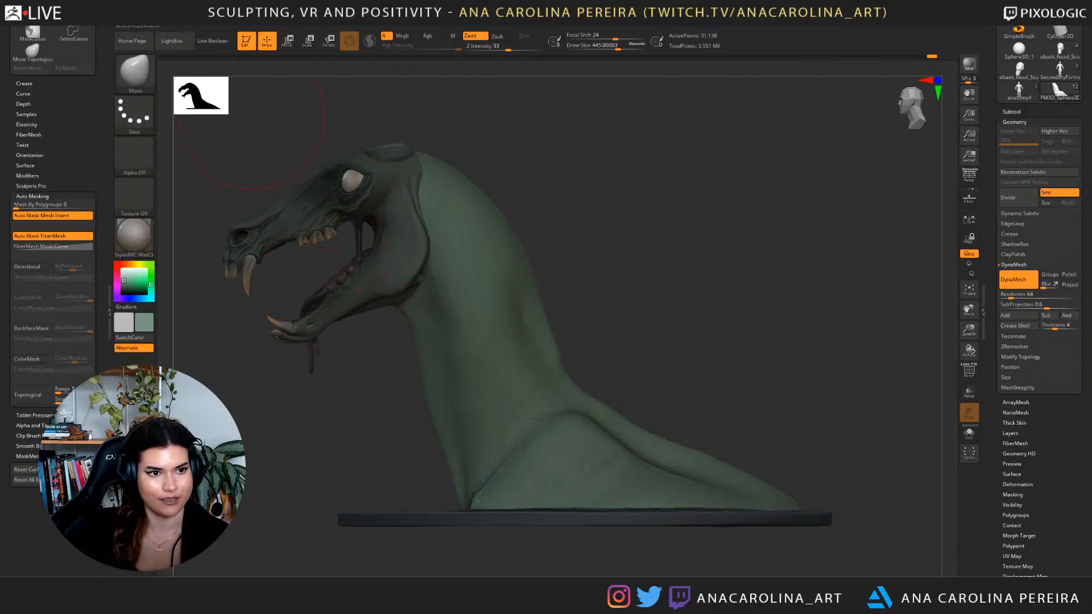
# Set MeshBalloon as the brush used for masking strokes.
pyautogui.keyDown('ctrl'); pyautogui.click(136, 74); pyautogui.keyUp('ctrl')
pyautogui.keyDown('ctrl'); pyautogui.click(135, 74); pyautogui.keyUp('ctrl')
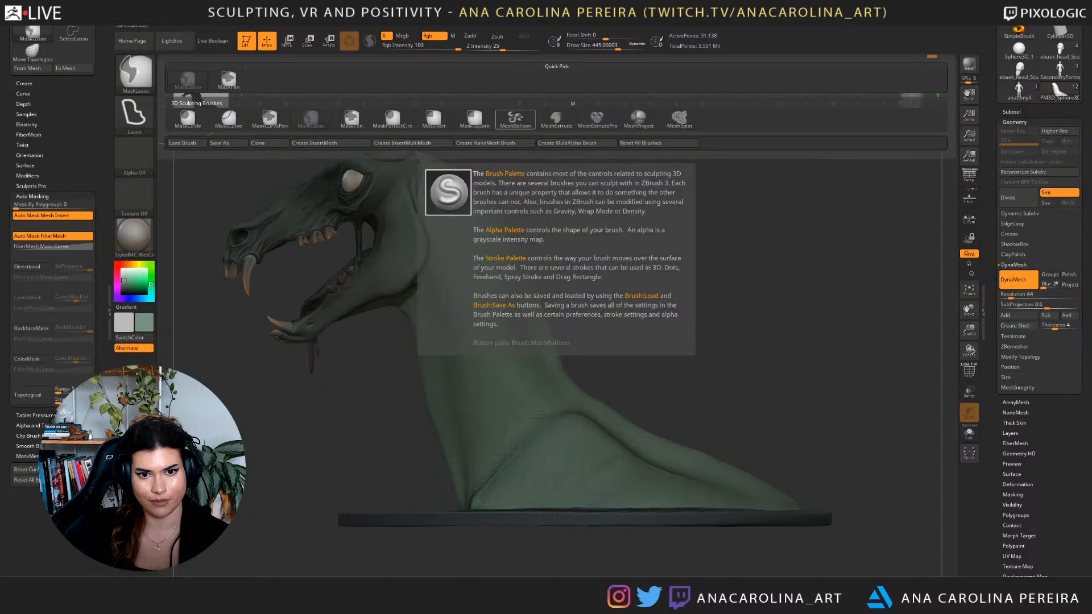
pyautogui.click(515, 119)
# Choose the Move brush and reduce its draw size to about 51.
pyautogui.press('b')
pyautogui.press('m')
pyautogui.press('v')
pyautogui.press('space')
pyautogui.moveTo(668, 322); pyautogui.dragTo(661, 323)
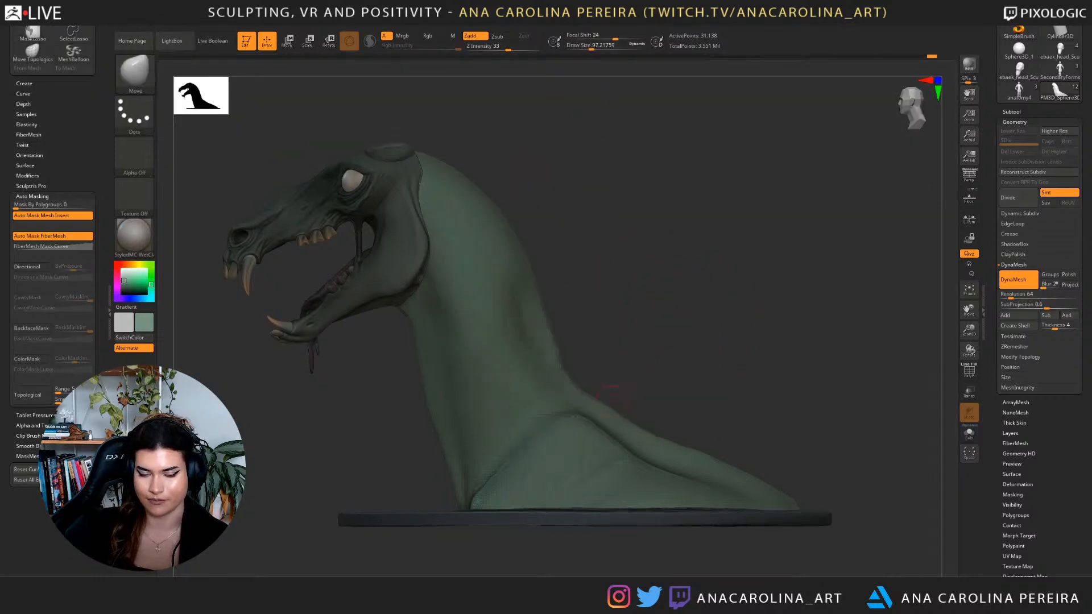
pyautogui.press('space')
pyautogui.moveTo(604, 387); pyautogui.dragTo(607, 388)
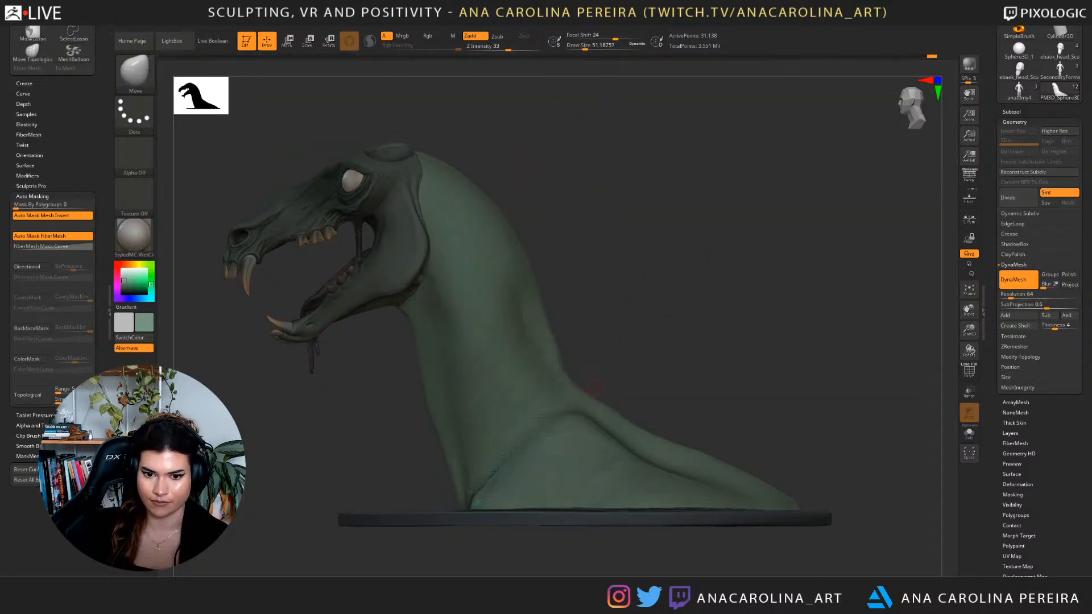
# Try a small balloon shape at the base of the neck and open the brush's Lazy Mouse stroke settings.
pyautogui.press('ctrl')
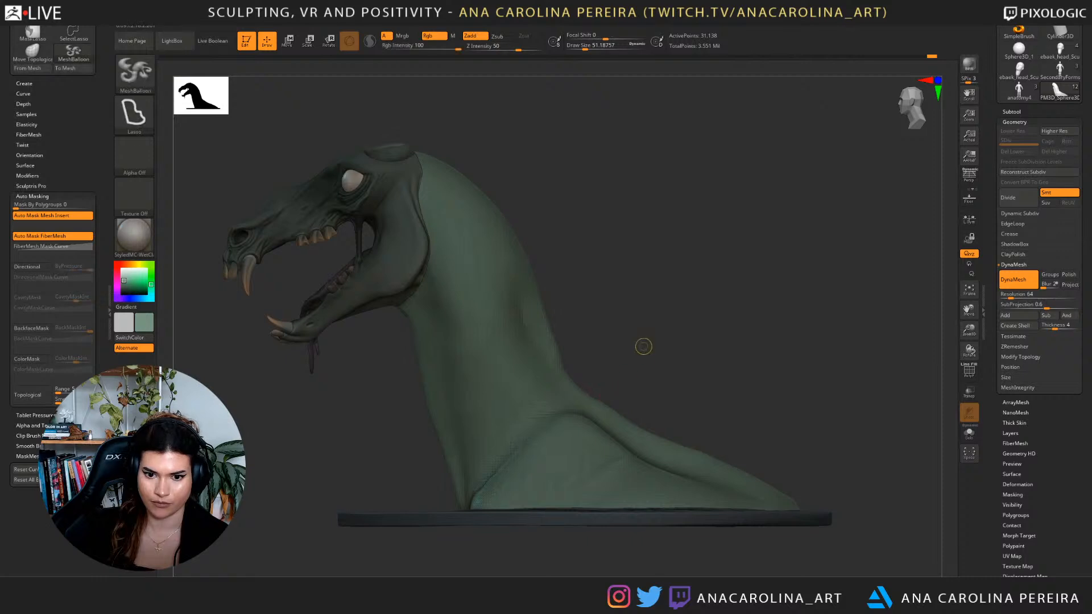
pyautogui.moveTo(578, 391)
pyautogui.keyDown('ctrl'); pyautogui.mouseDown()
pyautogui.moveTo(638, 371)
pyautogui.moveTo(610, 398)
pyautogui.moveTo(586, 383)
pyautogui.moveTo(603, 370)
pyautogui.moveTo(594, 387)
pyautogui.moveTo(619, 392)
pyautogui.moveTo(641, 372)
pyautogui.moveTo(602, 412)
pyautogui.mouseUp(); pyautogui.keyUp('ctrl')
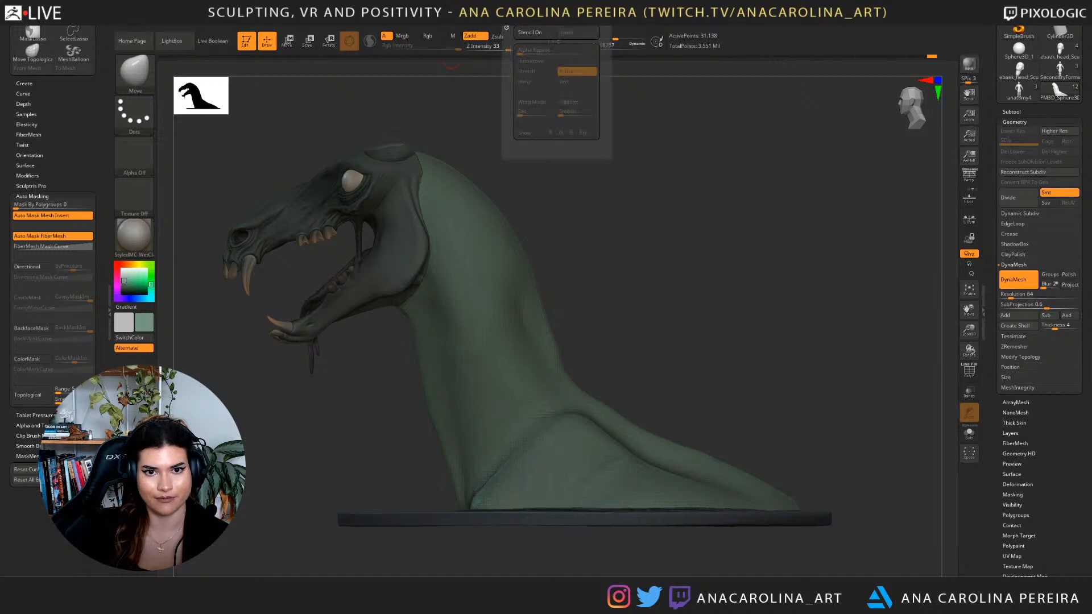
pyautogui.moveTo(536, 22)
pyautogui.press('ctrl')
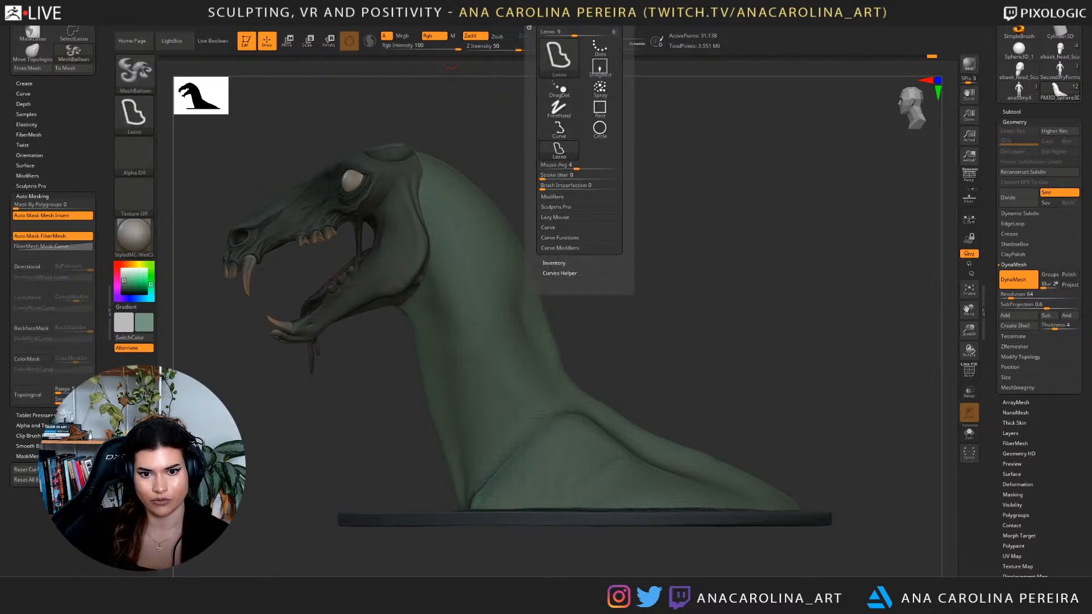
pyautogui.click(555, 207)
pyautogui.click(555, 257)
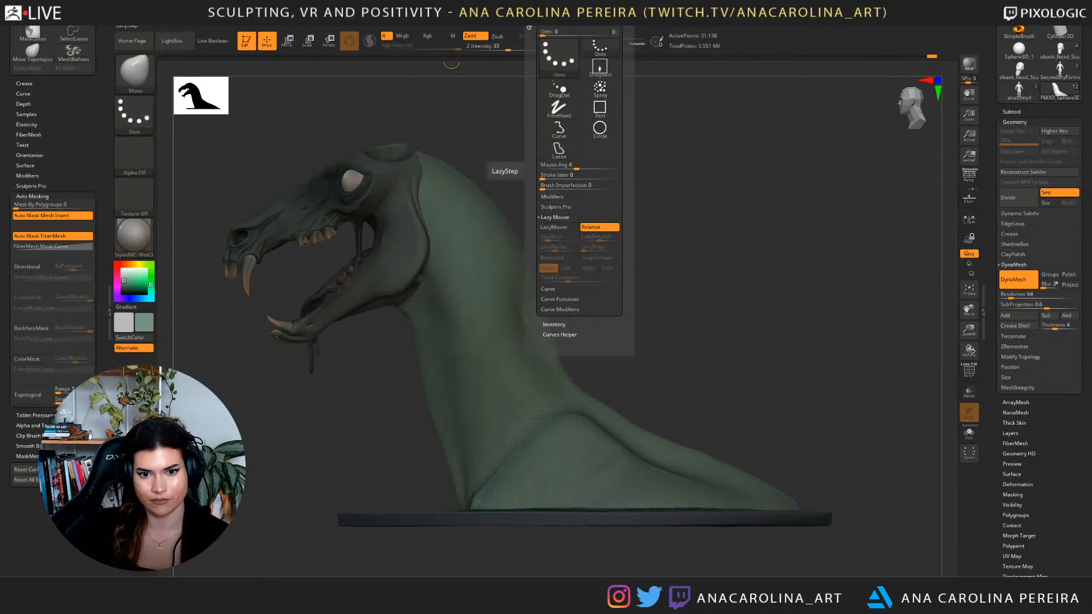
# Try to draw a MeshBalloon spike where the back of the neck meets the shoulders, then undo it.
pyautogui.press('b')
pyautogui.press('m')
pyautogui.press('v')
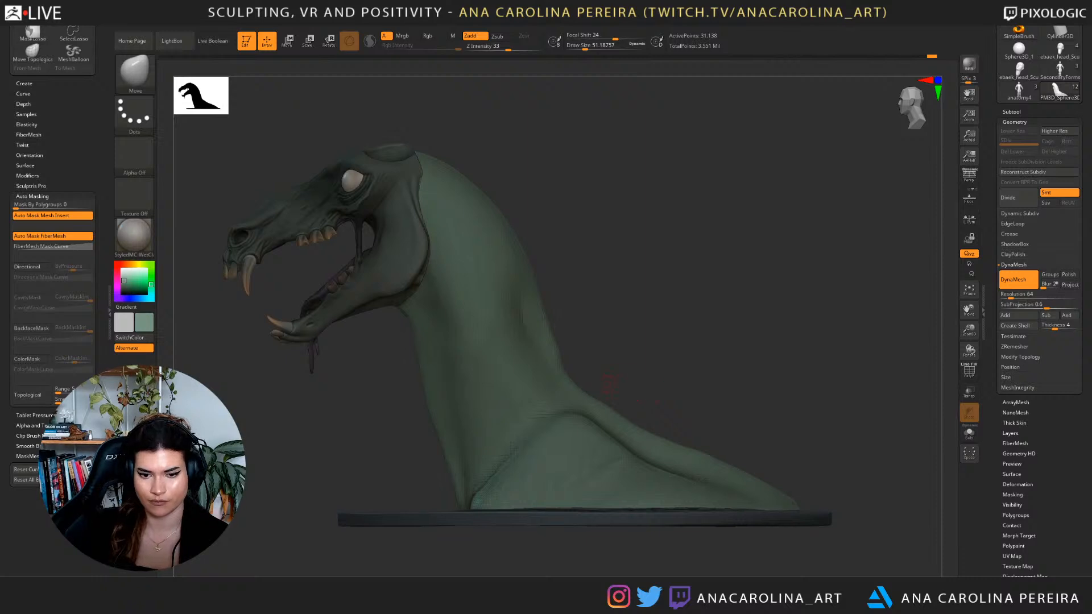
pyautogui.press('b')
pyautogui.press('m')
pyautogui.press('b')
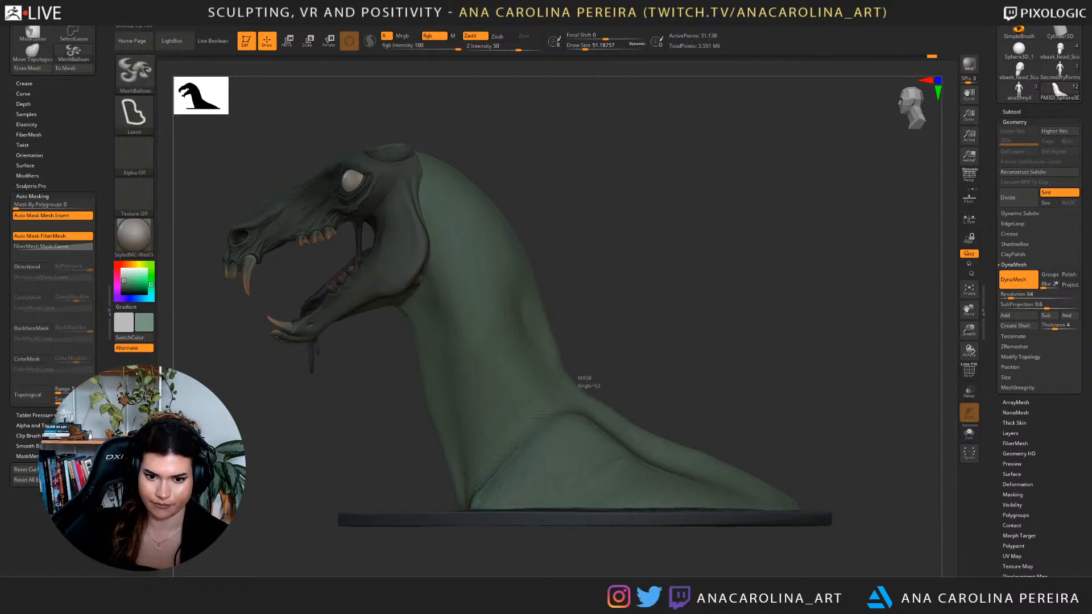
pyautogui.moveTo(608, 389)
pyautogui.mouseDown()
pyautogui.moveTo(643, 391)
pyautogui.moveTo(615, 415)
pyautogui.moveTo(659, 399)
pyautogui.moveTo(633, 421)
pyautogui.moveTo(660, 418)
pyautogui.moveTo(654, 431)
pyautogui.moveTo(691, 445)
pyautogui.moveTo(643, 435)
pyautogui.moveTo(603, 407)
pyautogui.mouseUp()
pyautogui.moveTo(757, 352)
pyautogui.mouseDown()
pyautogui.moveTo(672, 319)
pyautogui.moveTo(603, 318)
pyautogui.moveTo(541, 301)
pyautogui.mouseUp()
pyautogui.moveTo(654, 353)
pyautogui.keyDown('alt'); pyautogui.mouseDown()
pyautogui.moveTo(637, 295)
pyautogui.moveTo(603, 291)
pyautogui.moveTo(610, 368)
pyautogui.moveTo(660, 364)
pyautogui.mouseUp(); pyautogui.keyUp('alt')
pyautogui.hotkey('ctrl', 'z')
# From the opposite profile, try other balloon spikes at the base of the neck and undo the last attempt.
pyautogui.keyDown('alt'); pyautogui.moveTo(603, 330); pyautogui.dragTo(727, 380); pyautogui.keyUp('alt')
pyautogui.keyDown('alt'); pyautogui.moveTo(405, 318); pyautogui.dragTo(480, 375); pyautogui.keyUp('alt')
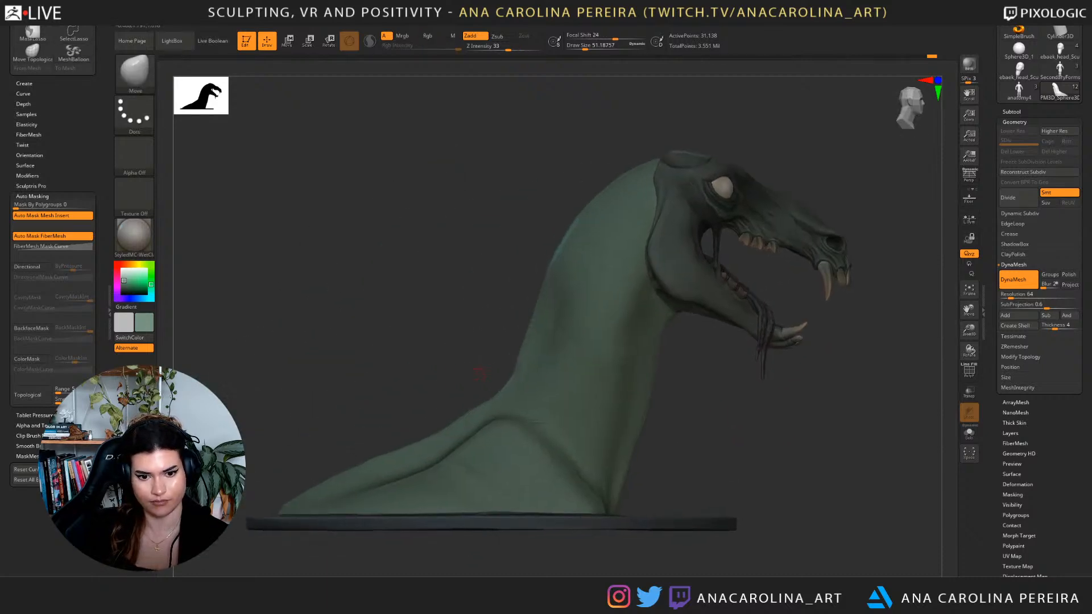
pyautogui.press('ctrl')
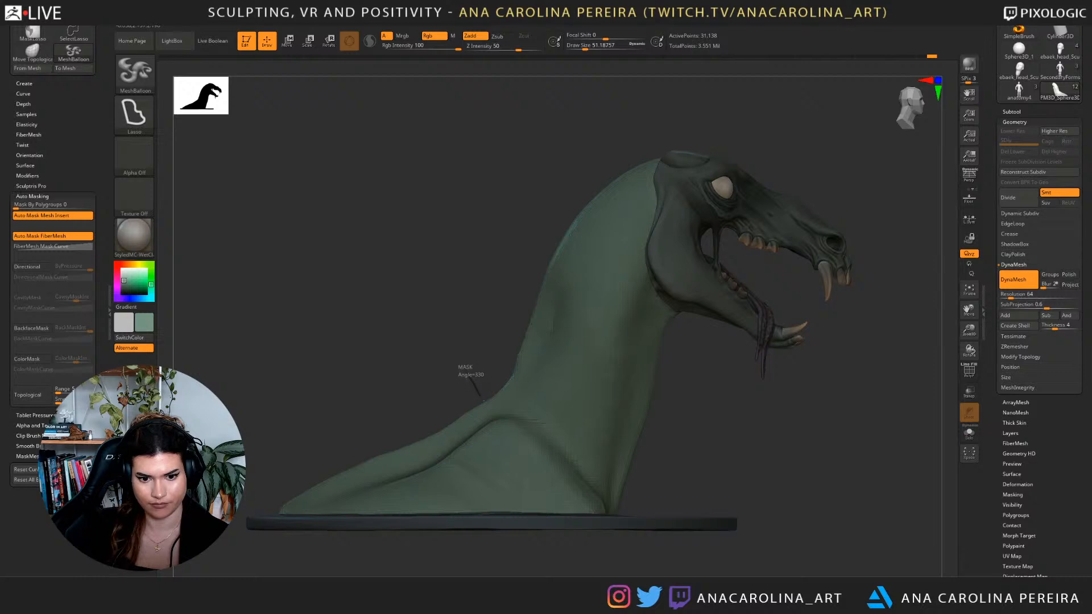
pyautogui.keyDown('ctrl'); pyautogui.click(463, 356); pyautogui.keyUp('ctrl')
pyautogui.hotkey('ctrl', 'z')
pyautogui.moveTo(472, 376)
pyautogui.keyDown('ctrl'); pyautogui.mouseDown()
pyautogui.moveTo(446, 369)
pyautogui.moveTo(462, 397)
pyautogui.moveTo(540, 347)
pyautogui.moveTo(499, 334)
pyautogui.mouseUp(); pyautogui.keyUp('ctrl')
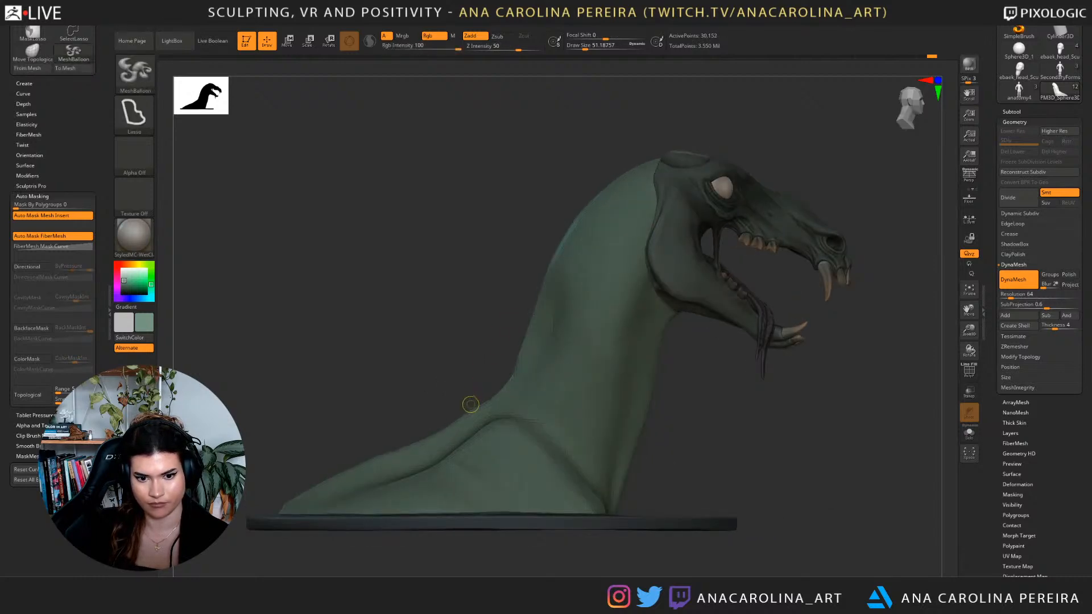
pyautogui.moveTo(464, 401); pyautogui.dragTo(475, 312)
pyautogui.hotkey('ctrl', 'z')
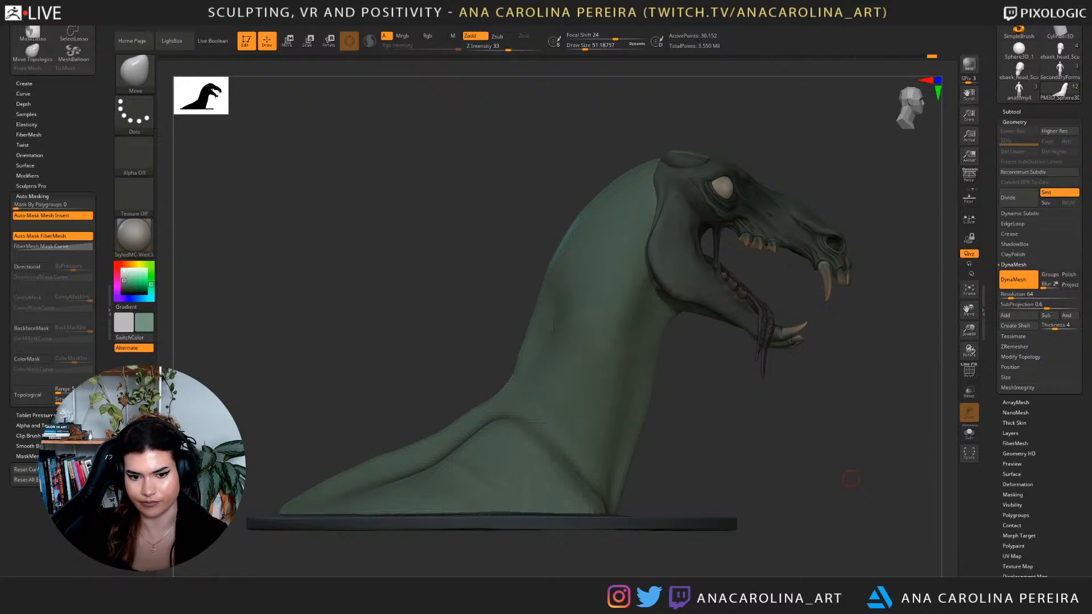
# Draw a row of slanted MeshBalloon spikes along the upper back, starting at the base of the neck.
pyautogui.press('b')
pyautogui.press('m')
pyautogui.press('b')
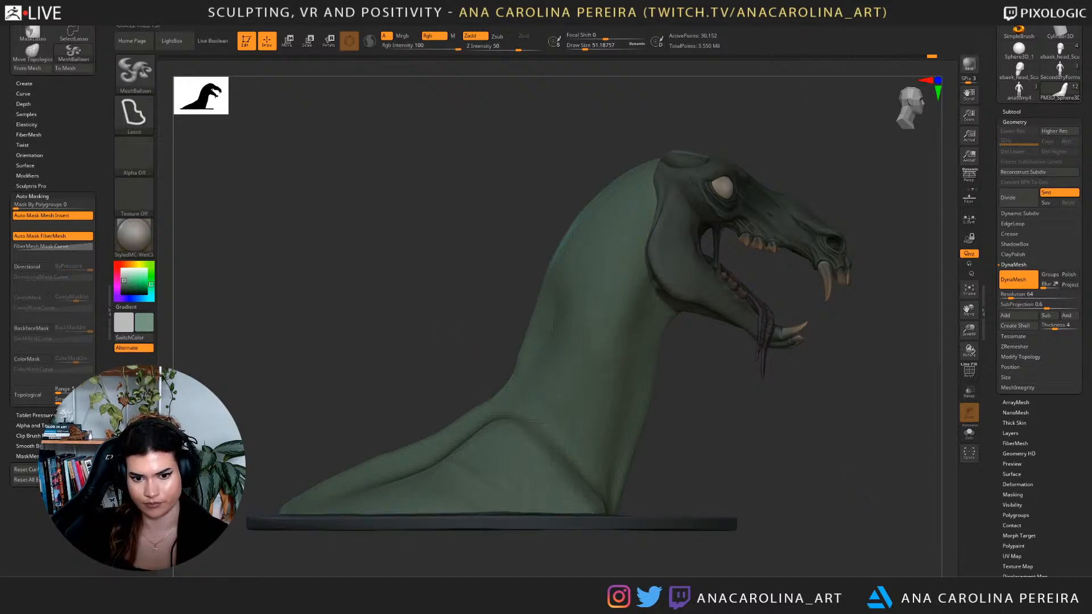
pyautogui.keyDown('ctrl'); pyautogui.moveTo(488, 401); pyautogui.dragTo(465, 374); pyautogui.keyUp('ctrl')
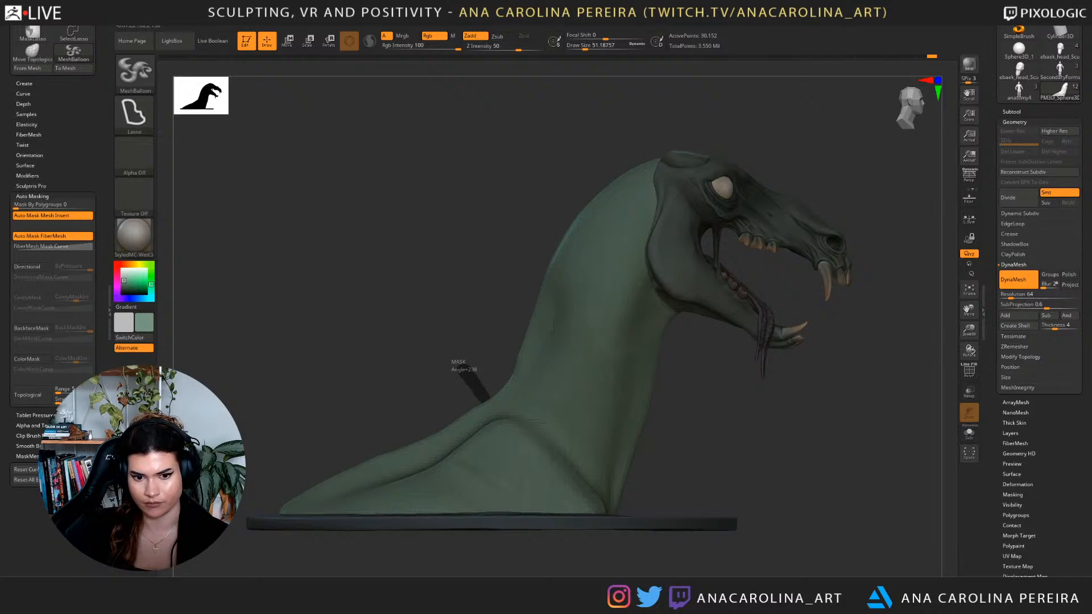
pyautogui.keyDown('ctrl'); pyautogui.moveTo(450, 373); pyautogui.dragTo(357, 374); pyautogui.keyUp('ctrl')
pyautogui.moveTo(370, 472)
pyautogui.keyDown('ctrl'); pyautogui.mouseDown()
pyautogui.moveTo(411, 461)
pyautogui.moveTo(488, 410)
pyautogui.mouseUp(); pyautogui.keyUp('ctrl')
pyautogui.moveTo(503, 313); pyautogui.dragTo(512, 332)
pyautogui.moveTo(353, 370)
pyautogui.mouseDown()
pyautogui.moveTo(532, 373)
pyautogui.moveTo(552, 387)
pyautogui.moveTo(557, 369)
pyautogui.moveTo(463, 414)
pyautogui.moveTo(464, 455)
pyautogui.mouseUp()
# Adjust the placement and angle of the unmasked back spikes with the transform gizmo.
pyautogui.press('w')
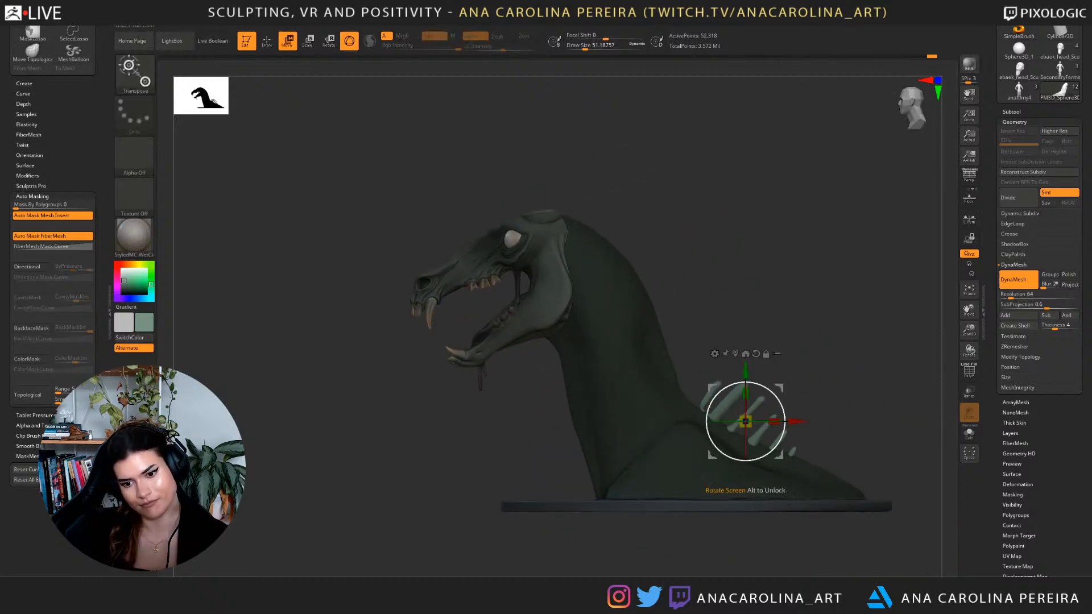
pyautogui.moveTo(780, 389); pyautogui.dragTo(772, 391)
pyautogui.moveTo(808, 341)
pyautogui.mouseDown()
pyautogui.moveTo(910, 344)
pyautogui.moveTo(876, 344)
pyautogui.moveTo(896, 346)
pyautogui.moveTo(870, 364)
pyautogui.moveTo(899, 364)
pyautogui.mouseUp()
pyautogui.moveTo(466, 400); pyautogui.dragTo(476, 401)
pyautogui.moveTo(438, 274)
pyautogui.mouseDown()
pyautogui.moveTo(481, 306)
pyautogui.moveTo(490, 341)
pyautogui.moveTo(493, 312)
pyautogui.mouseUp()
# Switch to the Move brush with a draw size of about 187 and clear the mask from the body.
pyautogui.press('b')
pyautogui.press('m')
pyautogui.press('v')
pyautogui.press('space')
pyautogui.keyDown('alt'); pyautogui.click(491, 290); pyautogui.keyUp('alt')
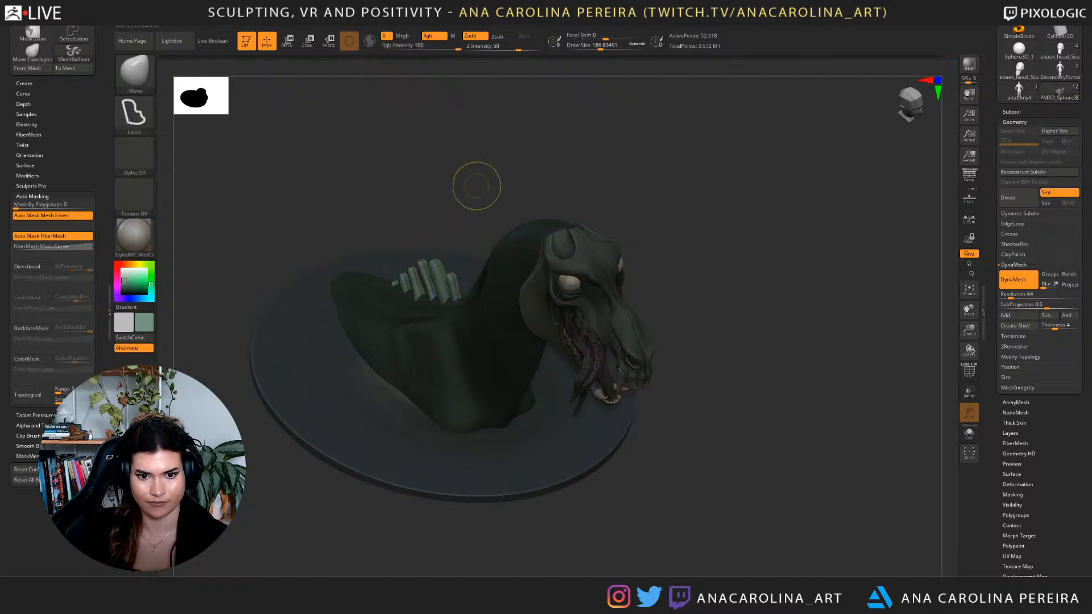
pyautogui.moveTo(478, 227)
pyautogui.mouseDown()
pyautogui.moveTo(364, 188)
pyautogui.moveTo(284, 199)
pyautogui.mouseUp()
pyautogui.moveTo(850, 300)
pyautogui.keyDown('alt'); pyautogui.mouseDown()
pyautogui.moveTo(784, 336)
pyautogui.moveTo(755, 373)
pyautogui.moveTo(769, 394)
pyautogui.moveTo(794, 400)
pyautogui.moveTo(768, 432)
pyautogui.moveTo(795, 373)
pyautogui.mouseUp(); pyautogui.keyUp('alt')
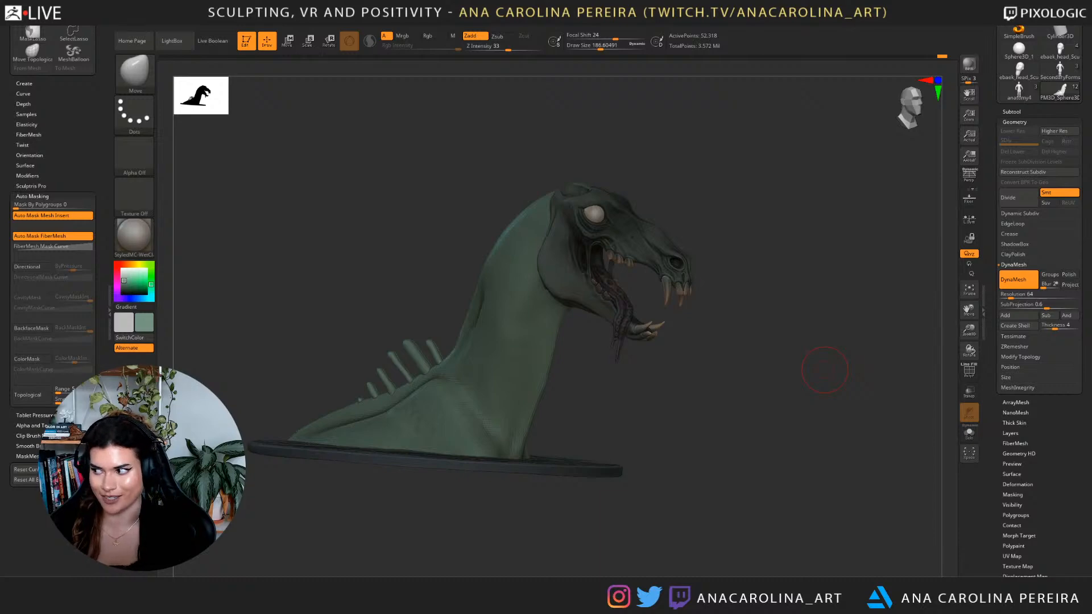
# Push the shoulder area below the spikes outward with the Move brush.
pyautogui.moveTo(825, 370)
pyautogui.mouseDown()
pyautogui.moveTo(738, 308)
pyautogui.moveTo(760, 305)
pyautogui.mouseUp()
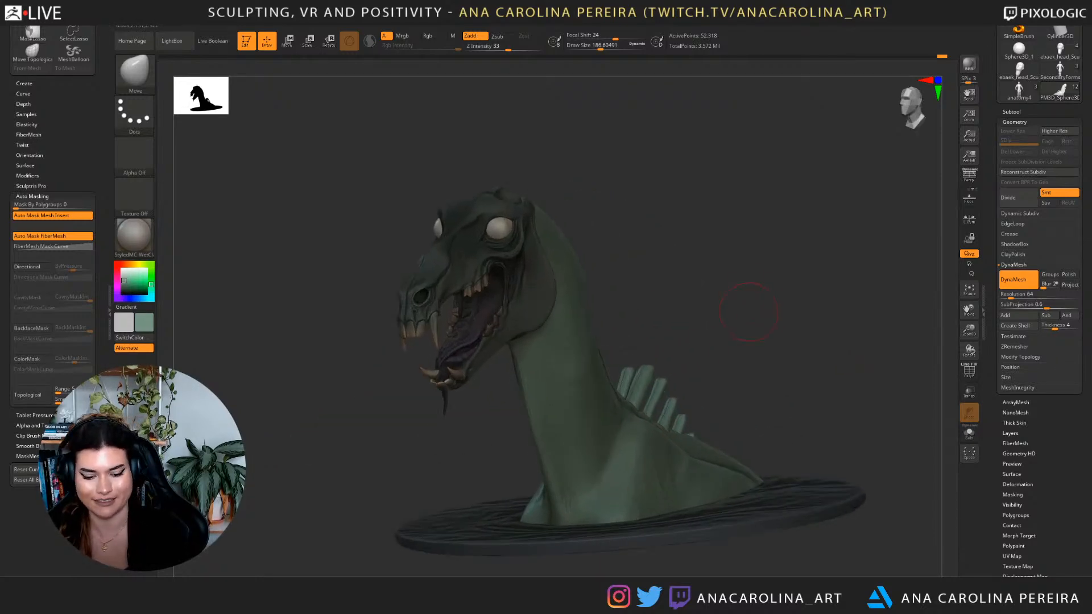
pyautogui.press('b')
pyautogui.press('c')
pyautogui.press('b')
pyautogui.moveTo(791, 341)
pyautogui.mouseDown()
pyautogui.moveTo(761, 334)
pyautogui.moveTo(775, 324)
pyautogui.moveTo(794, 340)
pyautogui.moveTo(796, 324)
pyautogui.moveTo(783, 336)
pyautogui.moveTo(839, 320)
pyautogui.moveTo(780, 333)
pyautogui.mouseUp()
pyautogui.press('b')
pyautogui.press('m')
pyautogui.press('v')
pyautogui.rightClick(606, 435)
pyautogui.moveTo(629, 418); pyautogui.dragTo(604, 432)
# Pull the shoulder out from the base of the neck using the SnakeHook brush at about 274 draw size.
pyautogui.press('b')
pyautogui.press('s')
pyautogui.press('h')
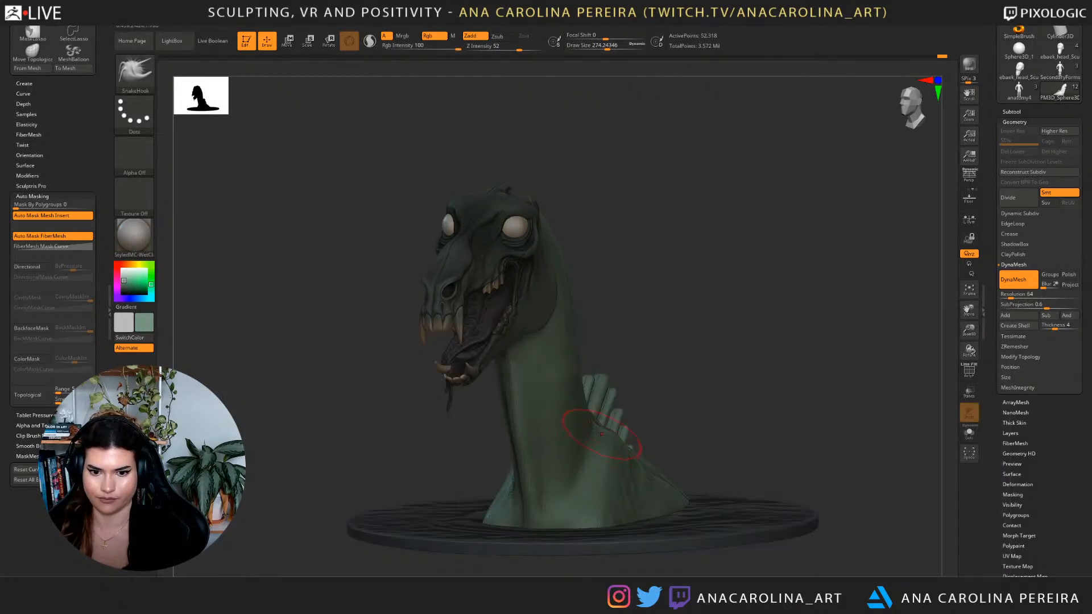
pyautogui.moveTo(636, 431)
pyautogui.mouseDown()
pyautogui.moveTo(675, 437)
pyautogui.moveTo(665, 424)
pyautogui.mouseUp()
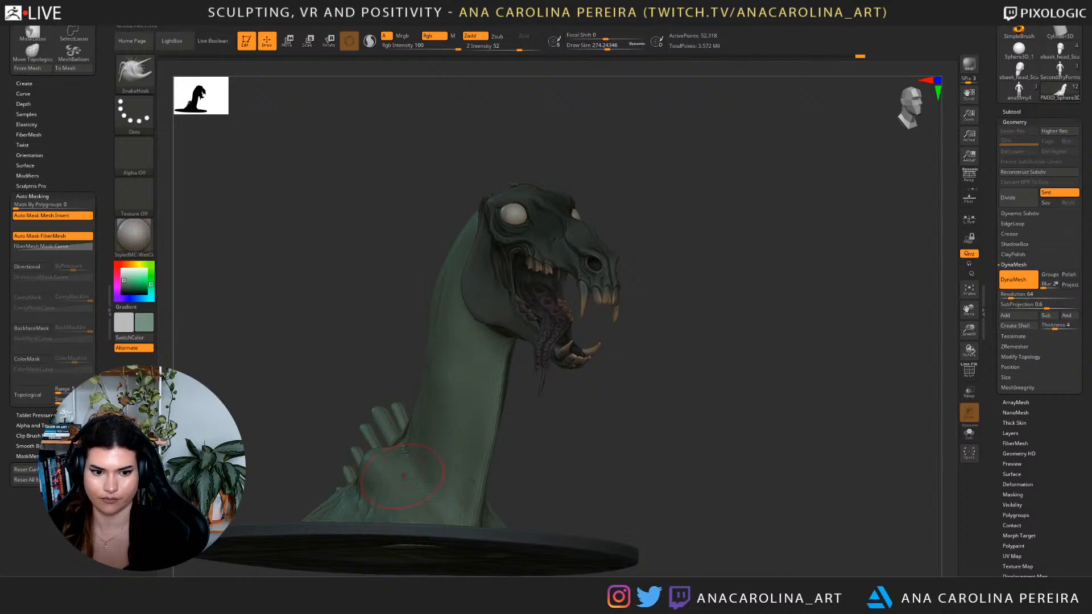
pyautogui.moveTo(617, 468); pyautogui.dragTo(562, 471)
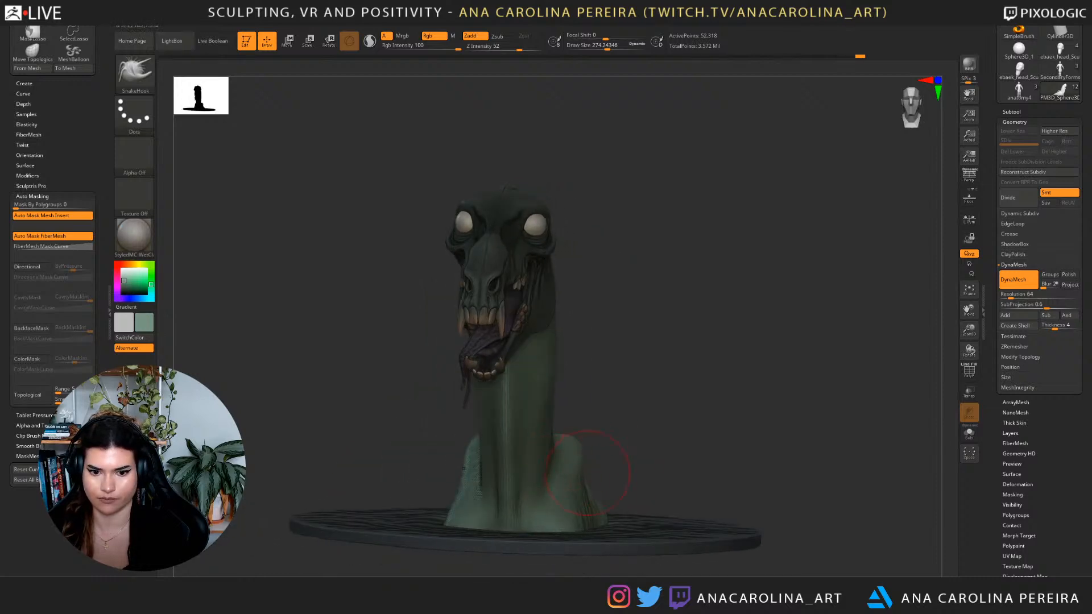
# Define the crease between the shoulder and neck with the DamStandard brush.
pyautogui.press('b')
pyautogui.press('d')
pyautogui.press('s')
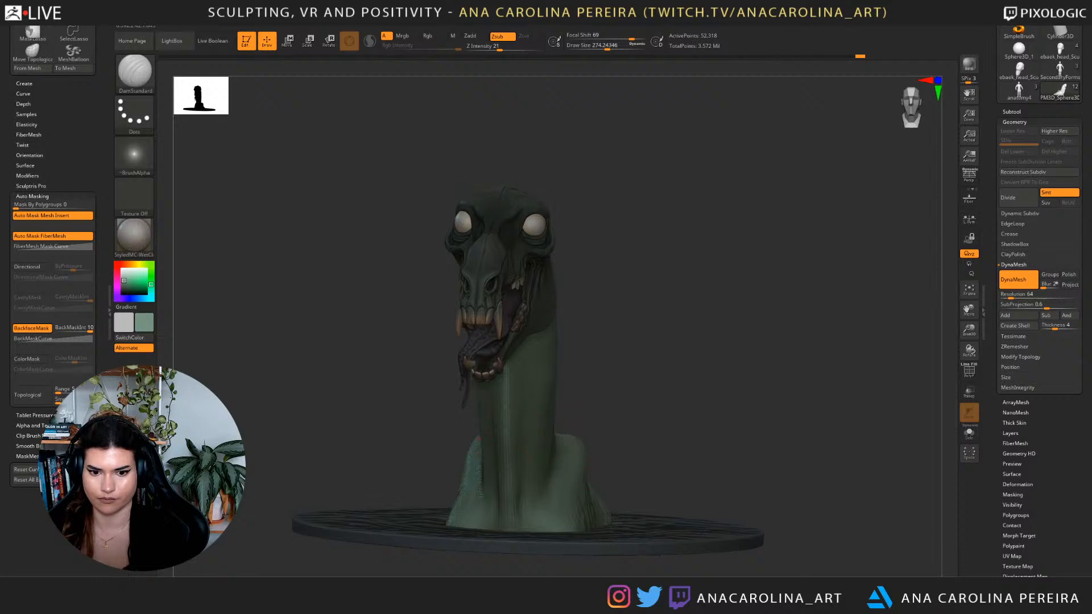
pyautogui.moveTo(589, 418); pyautogui.dragTo(528, 438)
pyautogui.moveTo(624, 410); pyautogui.dragTo(659, 360)
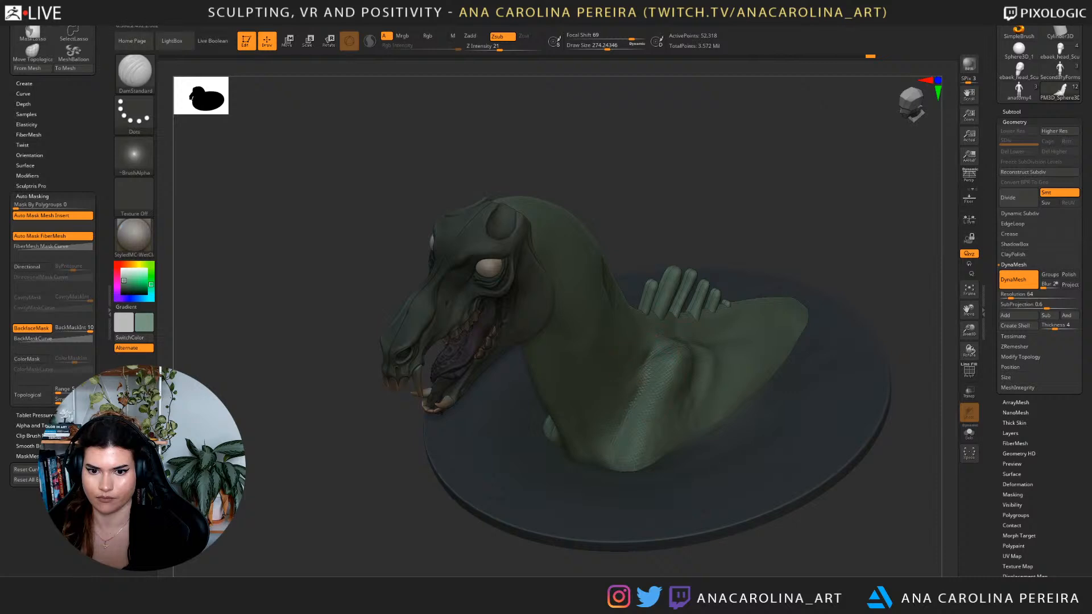
pyautogui.moveTo(624, 431); pyautogui.dragTo(734, 246)
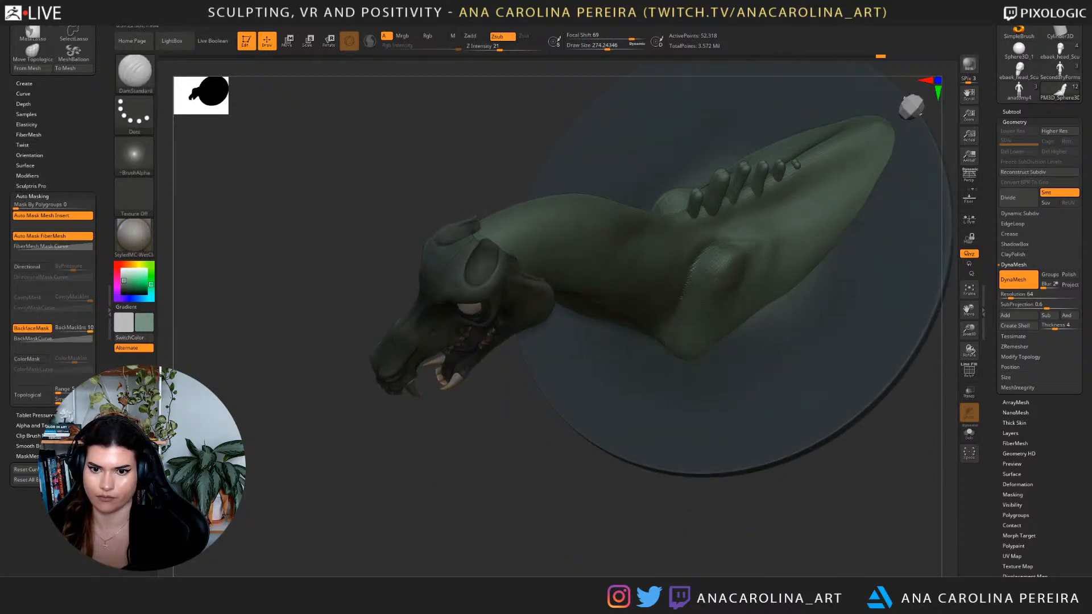
# Build up the shoulder with the ClayBuildup brush at about 177 draw size and smooth the strokes.
pyautogui.moveTo(829, 450)
pyautogui.mouseDown()
pyautogui.moveTo(855, 341)
pyautogui.moveTo(652, 458)
pyautogui.mouseUp()
pyautogui.press('b')
pyautogui.press('c')
pyautogui.press('b')
pyautogui.press('space')
pyautogui.moveTo(532, 465); pyautogui.dragTo(524, 467)
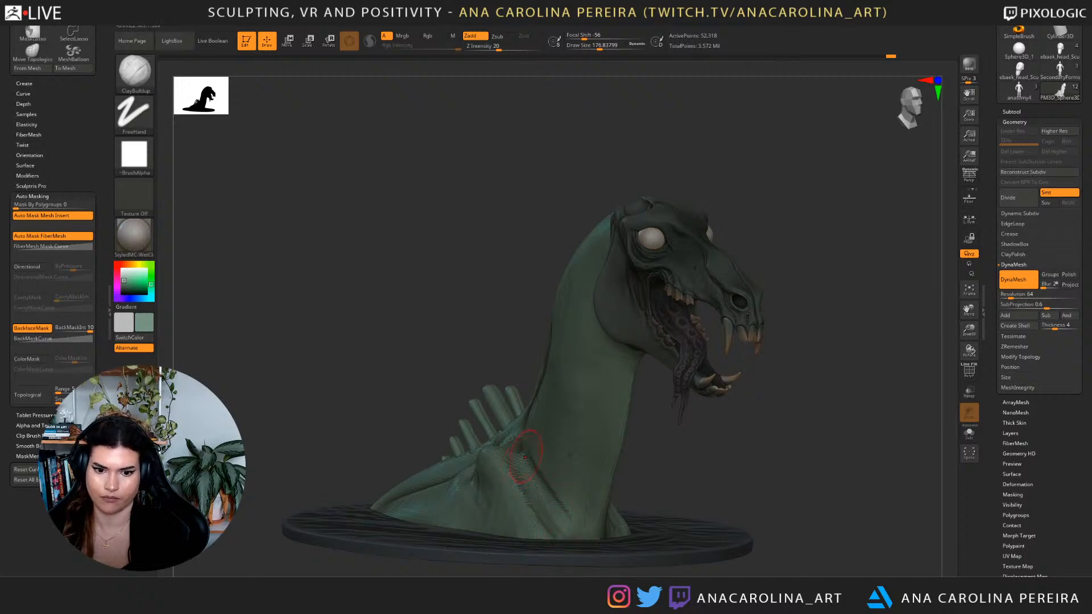
pyautogui.press('shift')
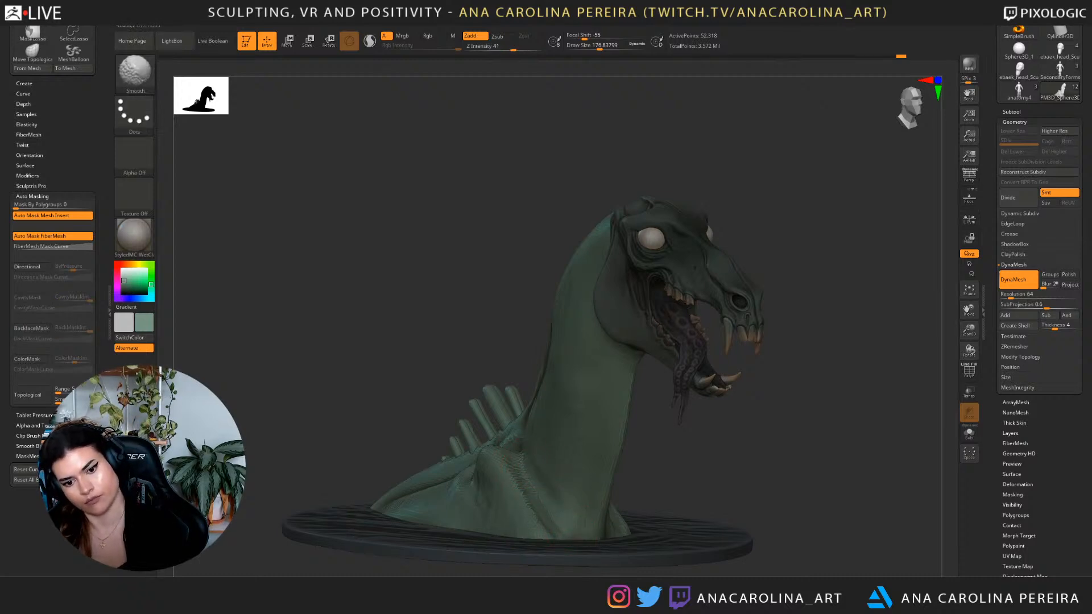
pyautogui.moveTo(691, 462)
pyautogui.mouseDown()
pyautogui.moveTo(729, 445)
pyautogui.moveTo(718, 370)
pyautogui.mouseUp()
# Enlarge ClayBuildup to about 217 draw size, add volume to the shoulder blade and smooth it.
pyautogui.press('space')
pyautogui.moveTo(693, 417); pyautogui.dragTo(698, 417)
pyautogui.moveTo(745, 366); pyautogui.dragTo(719, 370)
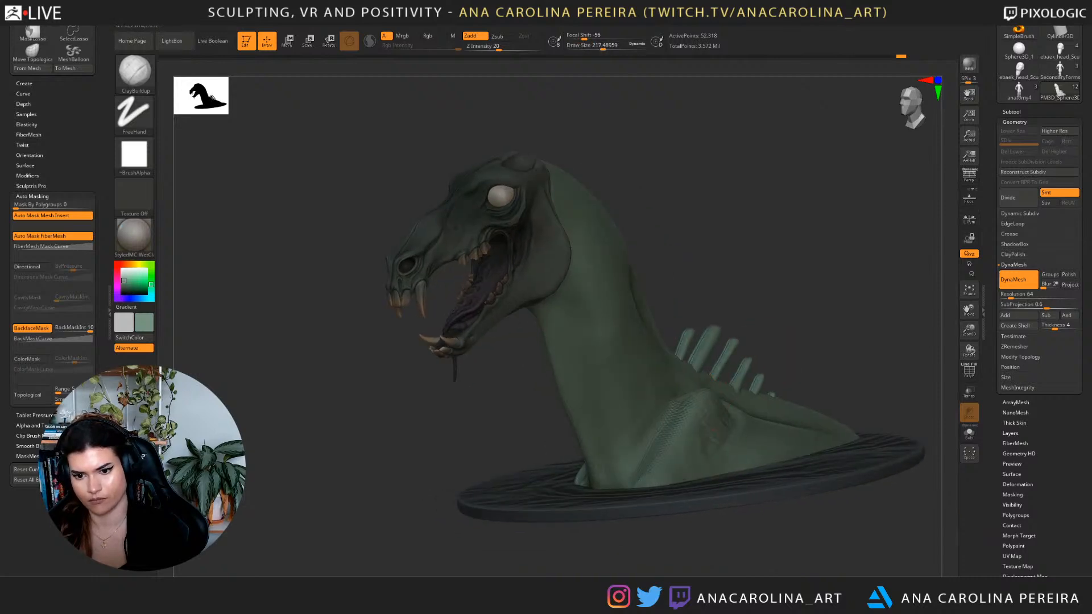
pyautogui.moveTo(752, 398)
pyautogui.mouseDown()
pyautogui.moveTo(769, 429)
pyautogui.moveTo(777, 403)
pyautogui.mouseUp()
pyautogui.press('shift')
pyautogui.press('shift')
# Remesh the body with DynaMesh to even out the stretched shoulder and fuse the spikes.
pyautogui.moveTo(705, 319); pyautogui.dragTo(870, 327)
pyautogui.press('ctrl')
pyautogui.moveTo(795, 319)
pyautogui.keyDown('alt'); pyautogui.mouseDown()
pyautogui.moveTo(825, 313)
pyautogui.moveTo(837, 256)
pyautogui.moveTo(791, 283)
pyautogui.moveTo(734, 270)
pyautogui.moveTo(795, 317)
pyautogui.moveTo(790, 405)
pyautogui.moveTo(757, 364)
pyautogui.moveTo(795, 445)
pyautogui.mouseUp(); pyautogui.keyUp('alt')
pyautogui.moveTo(734, 472)
pyautogui.mouseDown()
pyautogui.moveTo(773, 441)
pyautogui.moveTo(729, 461)
pyautogui.mouseUp()
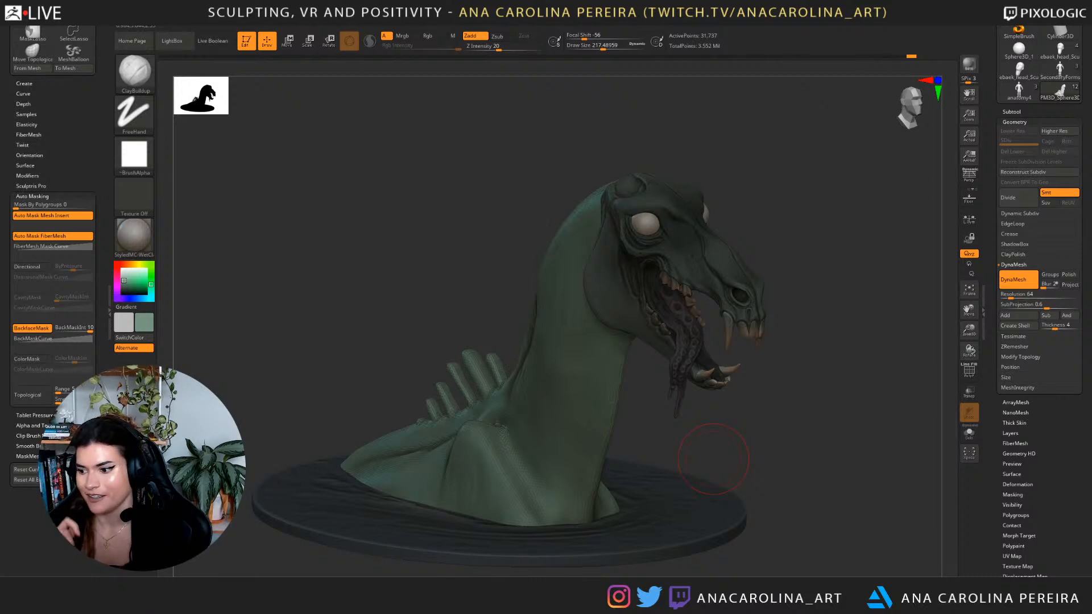
# Choose the Move brush at about 393 draw size and examine the creature's silhouette from several angles.
pyautogui.moveTo(865, 435); pyautogui.dragTo(785, 409)
pyautogui.moveTo(786, 353)
pyautogui.mouseDown()
pyautogui.moveTo(820, 349)
pyautogui.moveTo(824, 366)
pyautogui.moveTo(808, 363)
pyautogui.moveTo(725, 417)
pyautogui.mouseUp()
pyautogui.press('b')
pyautogui.press('m')
pyautogui.press('v')
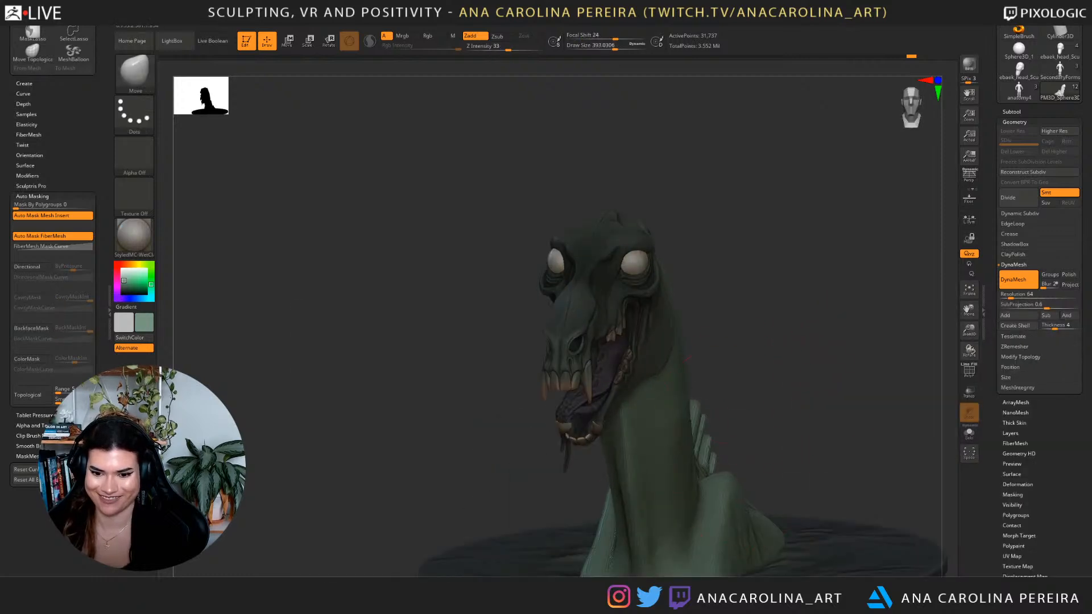
pyautogui.moveTo(859, 389); pyautogui.dragTo(812, 392)
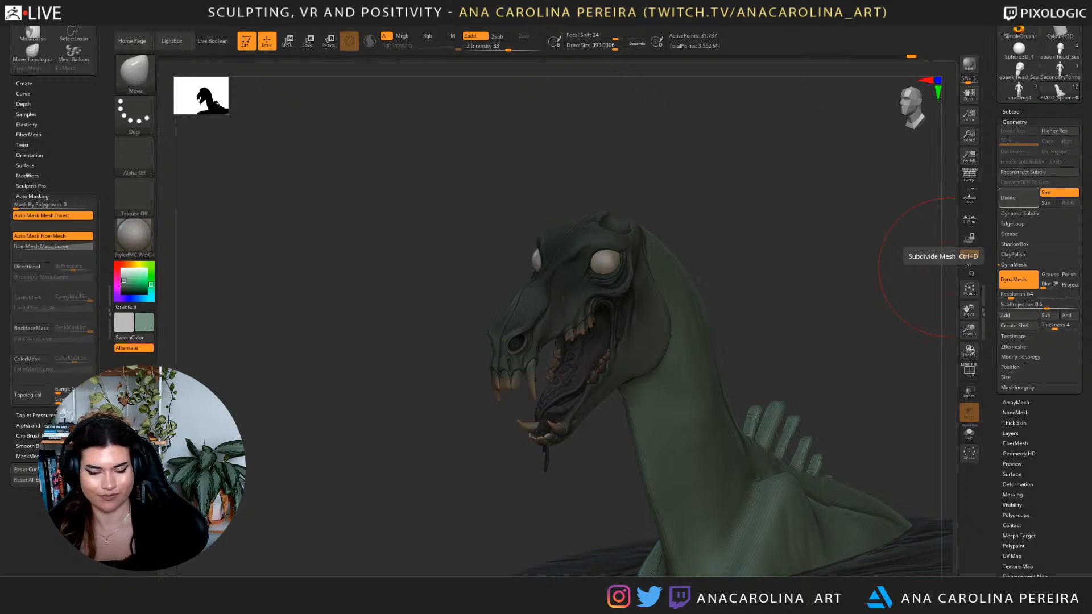
pyautogui.moveTo(745, 265); pyautogui.dragTo(822, 364)
pyautogui.keyDown('alt'); pyautogui.moveTo(823, 409); pyautogui.dragTo(814, 278); pyautogui.keyUp('alt')
pyautogui.moveTo(797, 319); pyautogui.dragTo(830, 316)
pyautogui.moveTo(925, 279)
pyautogui.mouseDown()
pyautogui.moveTo(857, 256)
pyautogui.moveTo(821, 304)
pyautogui.moveTo(891, 277)
pyautogui.mouseUp()
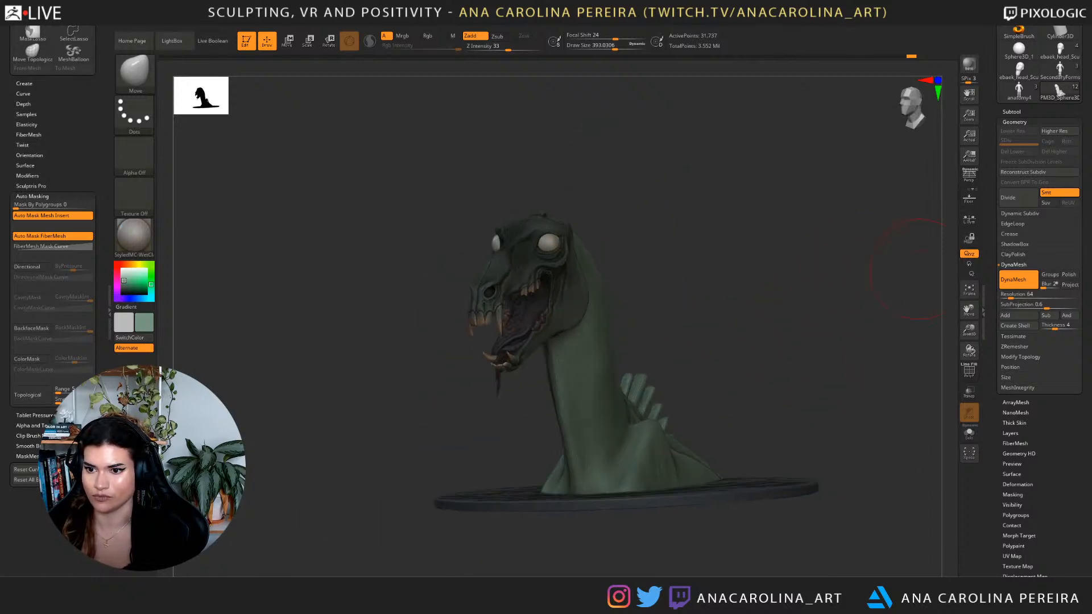
# Show the PM3D_Cylinder3D2_2 hair subtool and check it against the neck and spikes.
pyautogui.click(1012, 112)
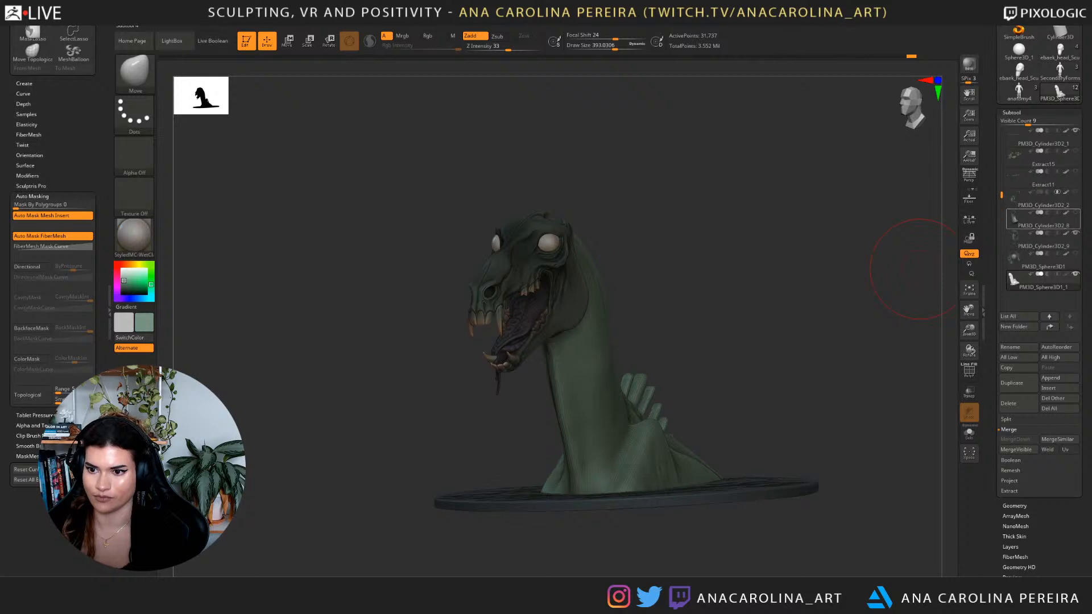
pyautogui.click(1075, 192)
pyautogui.moveTo(836, 299)
pyautogui.mouseDown()
pyautogui.moveTo(924, 313)
pyautogui.moveTo(856, 315)
pyautogui.moveTo(936, 320)
pyautogui.moveTo(908, 318)
pyautogui.moveTo(814, 353)
pyautogui.mouseUp()
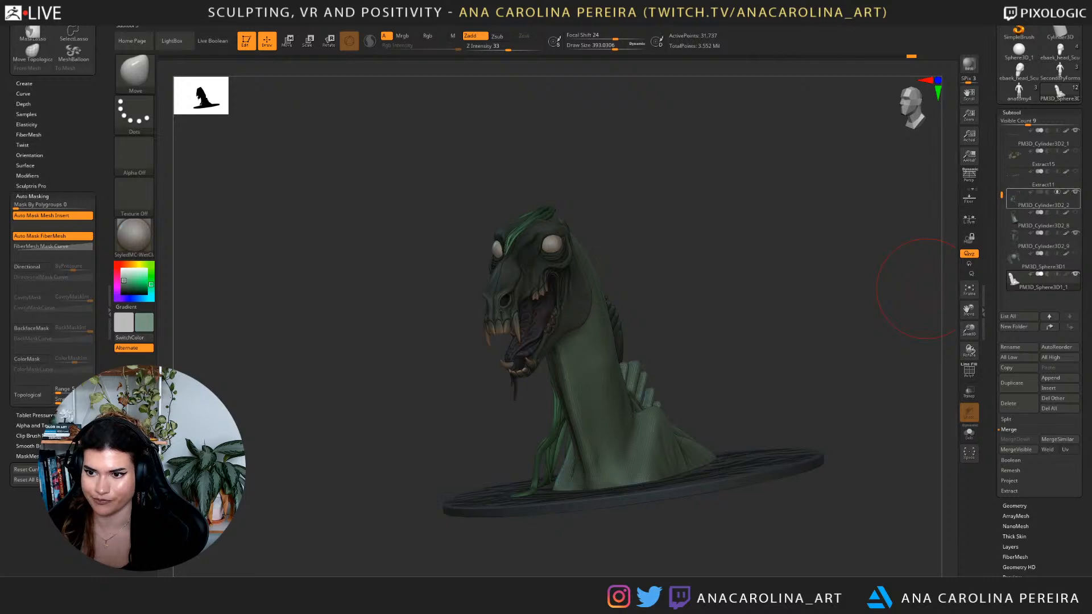
pyautogui.moveTo(926, 288); pyautogui.dragTo(835, 337)
# Choose the Move brush at about 943 draw size and reshape the creature's shoulders and lower neck.
pyautogui.press('b')
pyautogui.press('m')
pyautogui.press('v')
pyautogui.press('space')
pyautogui.moveTo(659, 315)
pyautogui.mouseDown()
pyautogui.moveTo(687, 316)
pyautogui.moveTo(648, 342)
pyautogui.mouseUp()
pyautogui.moveTo(659, 454)
pyautogui.mouseDown()
pyautogui.moveTo(648, 450)
pyautogui.moveTo(633, 477)
pyautogui.mouseUp()
pyautogui.moveTo(797, 432)
pyautogui.mouseDown()
pyautogui.moveTo(705, 412)
pyautogui.moveTo(677, 387)
pyautogui.moveTo(615, 423)
pyautogui.mouseUp()
pyautogui.moveTo(756, 440); pyautogui.dragTo(671, 501)
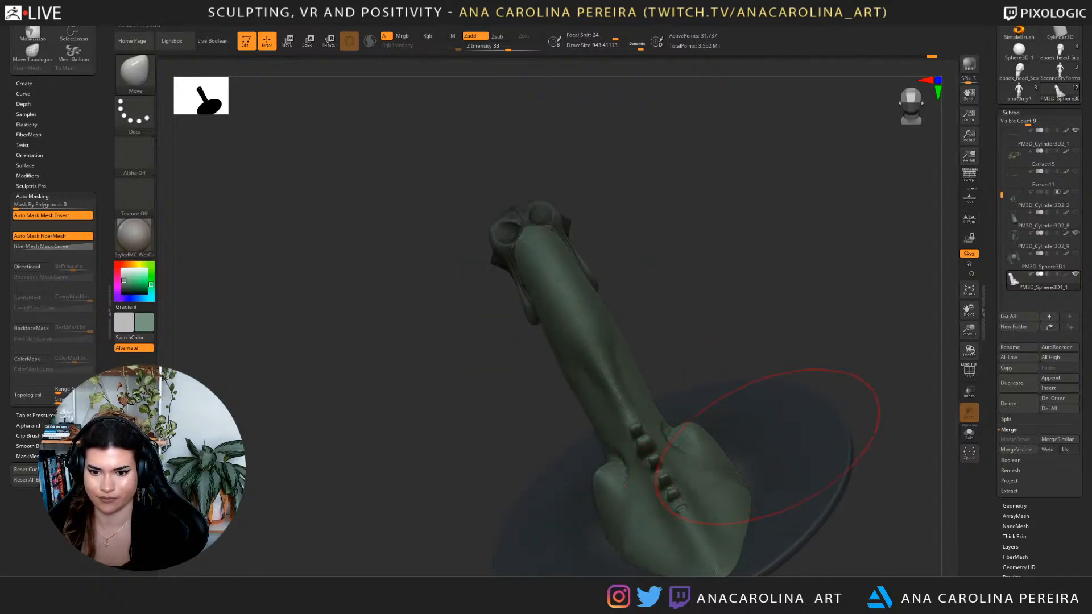
# Refine the outline of the shoulders and back with Move at about 685 draw size.
pyautogui.moveTo(781, 551)
pyautogui.mouseDown()
pyautogui.moveTo(870, 461)
pyautogui.moveTo(954, 446)
pyautogui.mouseUp()
pyautogui.moveTo(620, 501)
pyautogui.mouseDown()
pyautogui.moveTo(681, 373)
pyautogui.moveTo(700, 381)
pyautogui.moveTo(761, 305)
pyautogui.moveTo(796, 335)
pyautogui.moveTo(723, 406)
pyautogui.mouseUp()
pyautogui.moveTo(657, 327)
pyautogui.keyDown('alt'); pyautogui.mouseDown()
pyautogui.moveTo(683, 424)
pyautogui.moveTo(714, 450)
pyautogui.moveTo(578, 441)
pyautogui.mouseUp(); pyautogui.keyUp('alt')
pyautogui.press('c')
pyautogui.moveTo(745, 398)
pyautogui.mouseDown()
pyautogui.moveTo(718, 381)
pyautogui.moveTo(745, 393)
pyautogui.moveTo(776, 367)
pyautogui.moveTo(805, 373)
pyautogui.mouseUp()
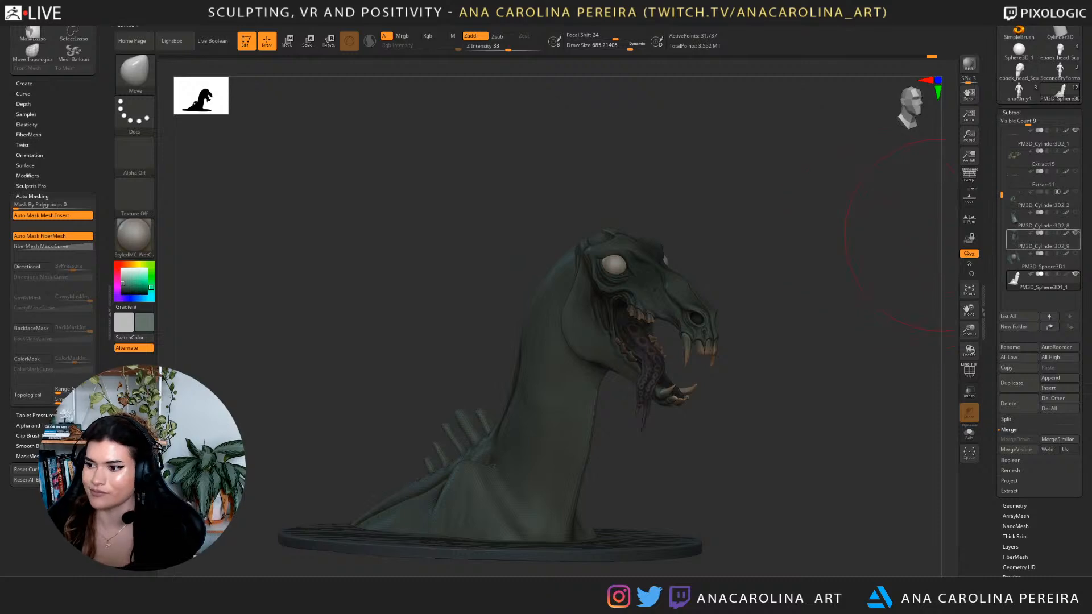
# Activate the PM3D_Cylinder3D2_2 hair subtool and mask the hair on the head, leaving the neck strands unmasked.
pyautogui.moveTo(1043, 239)
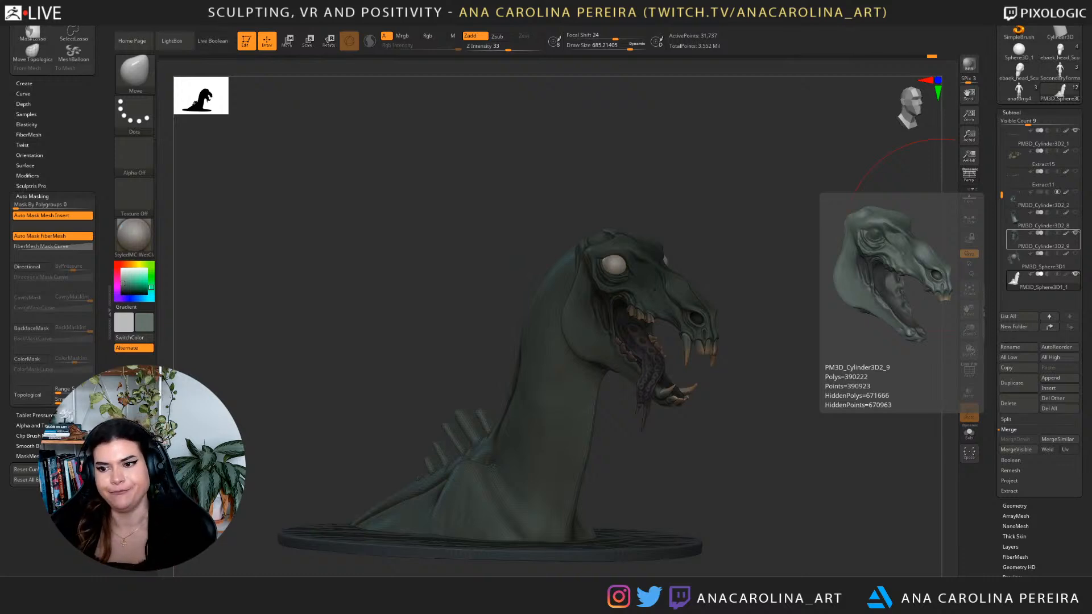
pyautogui.click(1044, 200)
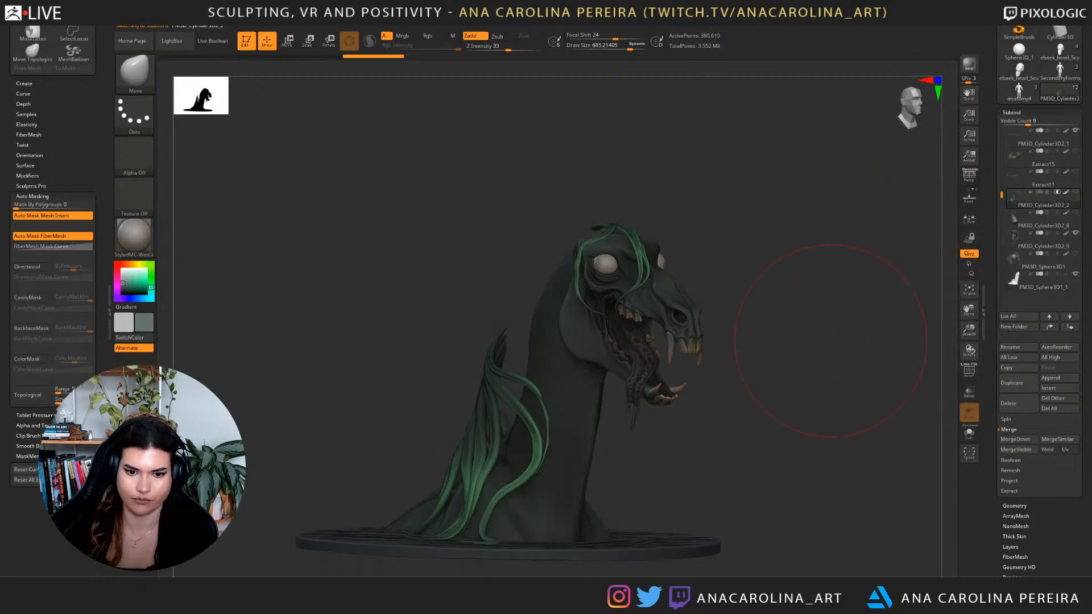
pyautogui.moveTo(831, 340); pyautogui.dragTo(777, 361)
pyautogui.moveTo(516, 280)
pyautogui.keyDown('ctrl'); pyautogui.mouseDown()
pyautogui.moveTo(520, 287)
pyautogui.moveTo(282, 439)
pyautogui.mouseUp(); pyautogui.keyUp('ctrl')
pyautogui.hotkey('ctrl', 'i')
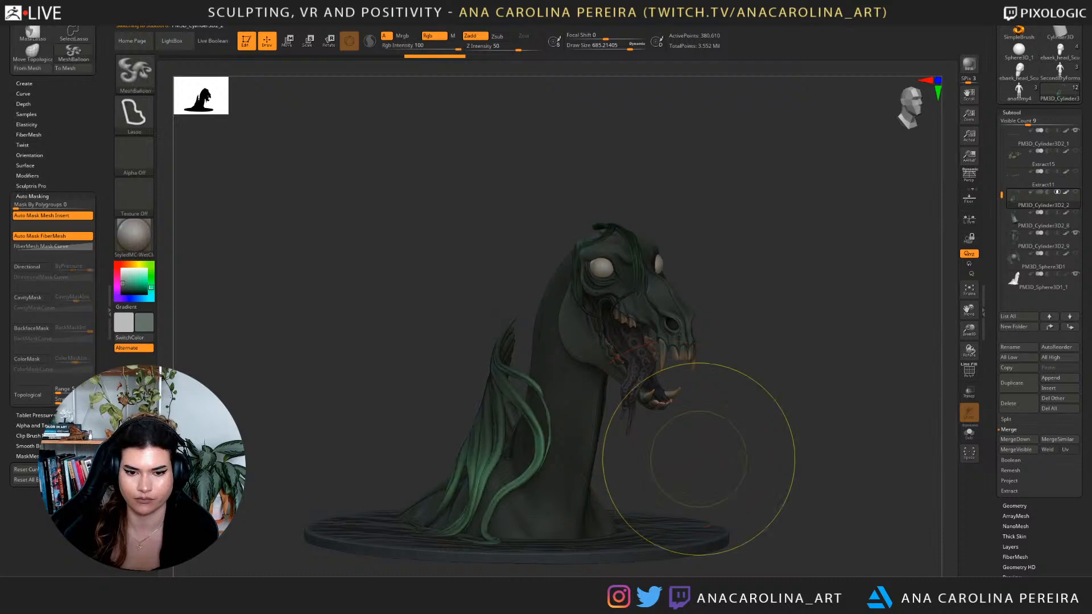
# Move the unmasked hair strands toward the side of the neck with the transform gizmo.
pyautogui.press('w')
pyautogui.moveTo(645, 225); pyautogui.dragTo(666, 225)
pyautogui.moveTo(640, 273); pyautogui.dragTo(696, 291, button='right')
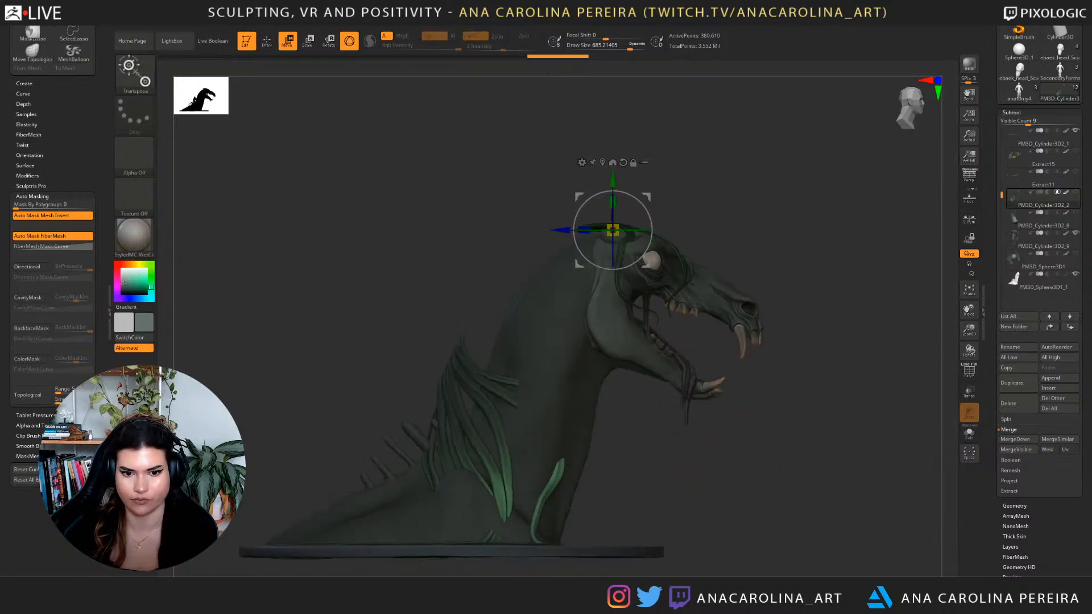
pyautogui.moveTo(641, 259); pyautogui.dragTo(643, 245)
pyautogui.moveTo(643, 245); pyautogui.dragTo(734, 278, button='right')
# Choose SnakeHook, enlarge it to about 835 draw size and pull the hair strands toward the neck and base.
pyautogui.press('b')
pyautogui.press('s')
pyautogui.press('h')
pyautogui.press('space')
pyautogui.moveTo(711, 420); pyautogui.dragTo(718, 418)
pyautogui.moveTo(718, 419)
pyautogui.mouseDown(button='right')
pyautogui.moveTo(671, 416)
pyautogui.moveTo(685, 417)
pyautogui.moveTo(645, 450)
pyautogui.moveTo(681, 467)
pyautogui.moveTo(624, 464)
pyautogui.mouseUp(button='right')
pyautogui.press('space')
pyautogui.click(611, 487)
pyautogui.moveTo(514, 562); pyautogui.dragTo(517, 560)
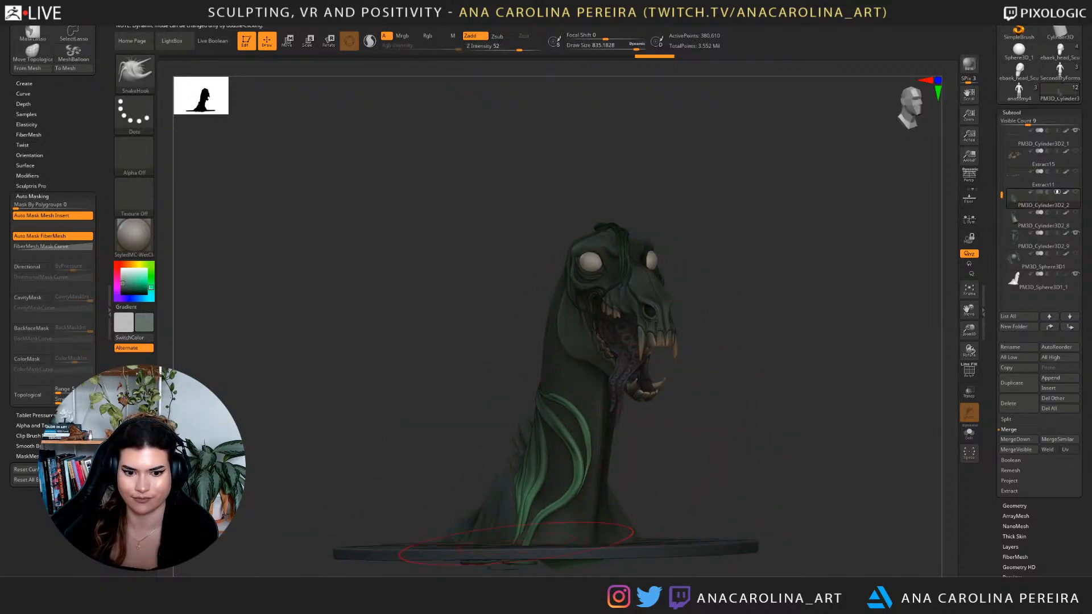
# Raise the draw size to 1000 and fit the hair strands around the neck with the Move brush.
pyautogui.press('r')
pyautogui.press('space')
pyautogui.moveTo(512, 465); pyautogui.dragTo(526, 465)
pyautogui.moveTo(523, 466); pyautogui.dragTo(566, 493, button='right')
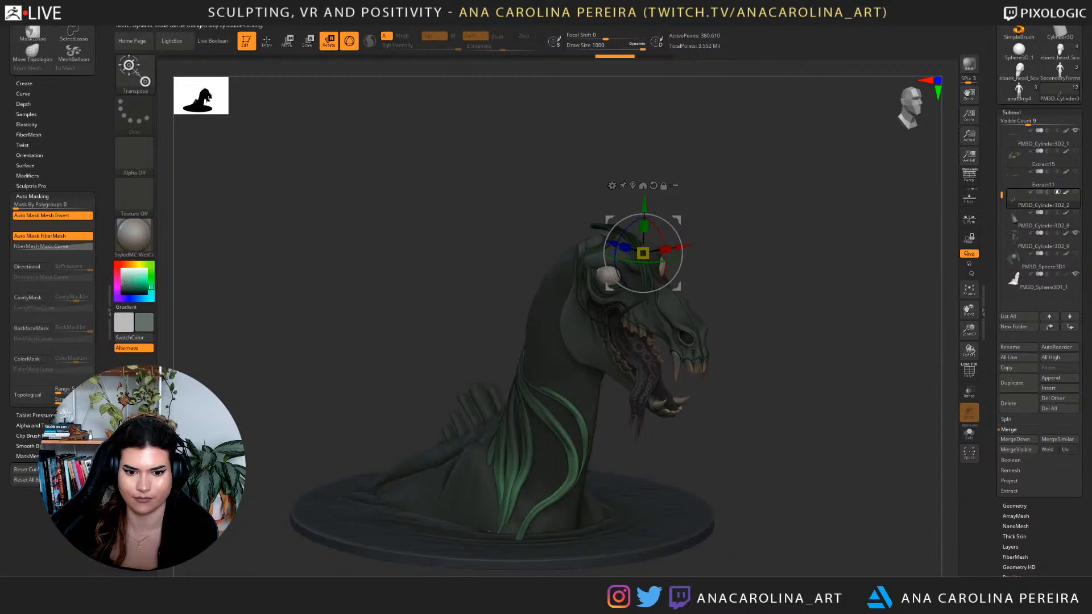
pyautogui.press('b')
pyautogui.press('m')
pyautogui.press('v')
pyautogui.moveTo(679, 411); pyautogui.dragTo(654, 393, button='right')
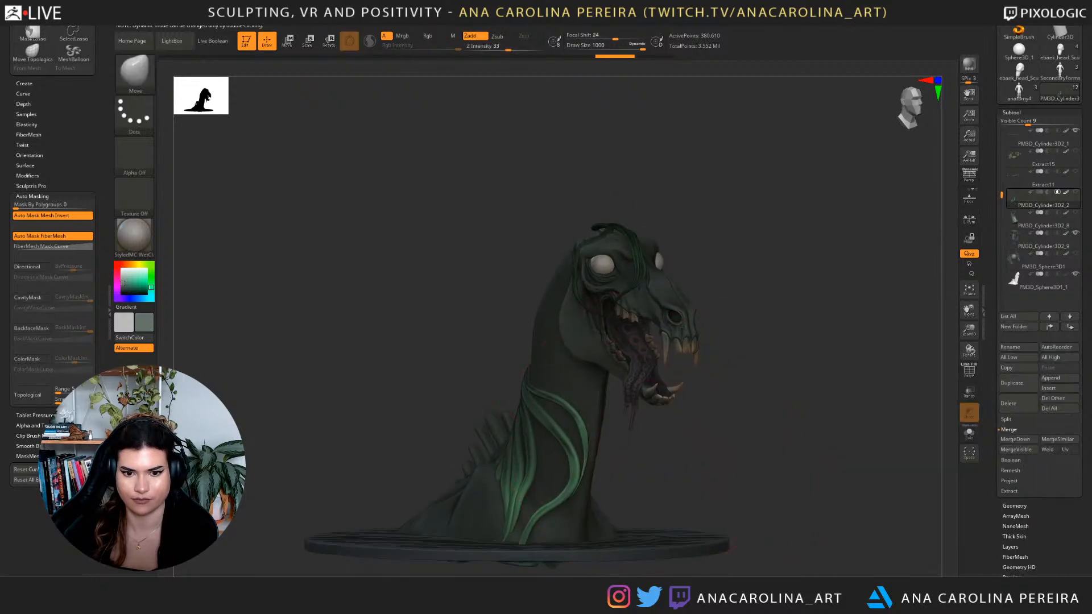
pyautogui.moveTo(520, 360)
pyautogui.mouseDown(button='right')
pyautogui.moveTo(436, 358)
pyautogui.moveTo(380, 376)
pyautogui.moveTo(484, 381)
pyautogui.mouseUp(button='right')
pyautogui.rightClick(488, 380)
pyautogui.moveTo(473, 465); pyautogui.dragTo(564, 387, button='right')
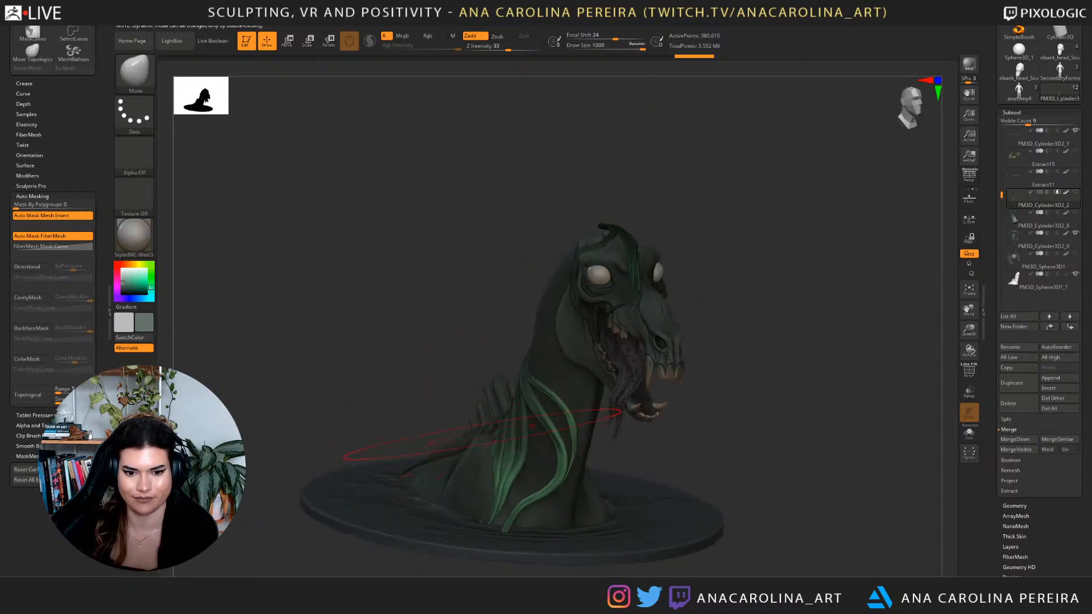
# Reposition the unmasked neck hair as a whole with the move gizmo.
pyautogui.press('w')
pyautogui.keyDown('shift'); pyautogui.moveTo(632, 290); pyautogui.dragTo(688, 284, button='right'); pyautogui.keyUp('shift')
pyautogui.moveTo(647, 246); pyautogui.dragTo(656, 228)
pyautogui.moveTo(656, 239); pyautogui.dragTo(606, 256, button='right')
# Push the hair strands over the shoulder and toward the chest with the Move brush at 1000 draw size.
pyautogui.press('b')
pyautogui.press('m')
pyautogui.press('v')
pyautogui.press('space')
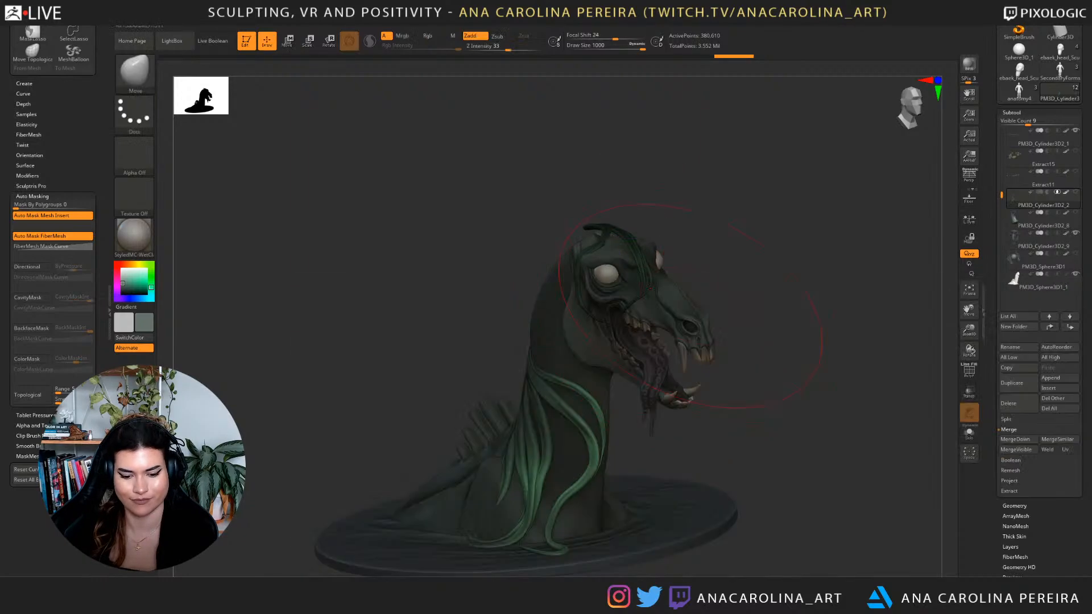
pyautogui.moveTo(491, 494)
pyautogui.mouseDown()
pyautogui.moveTo(476, 501)
pyautogui.moveTo(468, 486)
pyautogui.mouseUp()
pyautogui.moveTo(444, 533); pyautogui.dragTo(434, 530)
pyautogui.moveTo(407, 366)
pyautogui.mouseDown(button='right')
pyautogui.moveTo(407, 455)
pyautogui.moveTo(432, 365)
pyautogui.mouseUp(button='right')
pyautogui.moveTo(574, 385)
pyautogui.mouseDown(button='right')
pyautogui.moveTo(620, 441)
pyautogui.moveTo(648, 449)
pyautogui.mouseUp(button='right')
pyautogui.moveTo(561, 455); pyautogui.dragTo(572, 452)
pyautogui.moveTo(572, 452)
pyautogui.mouseDown(button='right')
pyautogui.moveTo(652, 353)
pyautogui.moveTo(732, 347)
pyautogui.moveTo(655, 341)
pyautogui.mouseUp(button='right')
# Reduce Move to about 753 draw size and adjust the strands hanging down the front of the neck.
pyautogui.press('space')
pyautogui.moveTo(655, 342); pyautogui.dragTo(643, 342)
pyautogui.moveTo(796, 500); pyautogui.dragTo(597, 495, button='right')
pyautogui.moveTo(731, 478); pyautogui.dragTo(562, 463, button='right')
pyautogui.press('space')
pyautogui.moveTo(563, 463); pyautogui.dragTo(576, 462)
pyautogui.moveTo(575, 463); pyautogui.dragTo(563, 467)
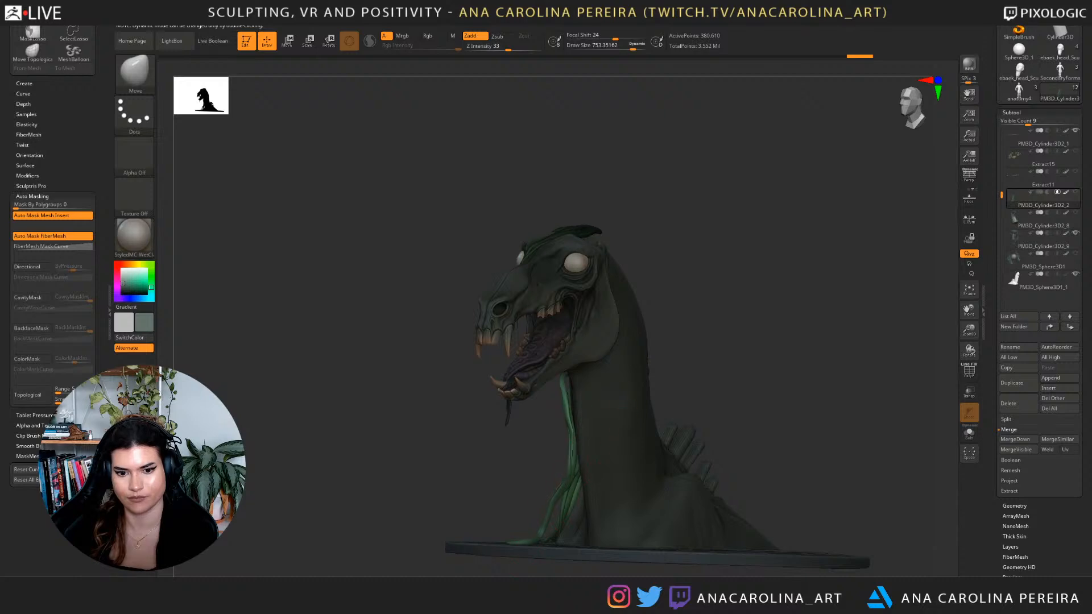
# Spread the lower ends of the hair strands outward over the round base.
pyautogui.moveTo(603, 478)
pyautogui.mouseDown(button='right')
pyautogui.moveTo(740, 483)
pyautogui.moveTo(564, 487)
pyautogui.mouseUp(button='right')
pyautogui.moveTo(568, 490); pyautogui.dragTo(603, 498)
pyautogui.moveTo(600, 495); pyautogui.dragTo(697, 486, button='right')
pyautogui.moveTo(626, 358); pyautogui.dragTo(561, 455, button='right')
pyautogui.moveTo(446, 344); pyautogui.dragTo(433, 342)
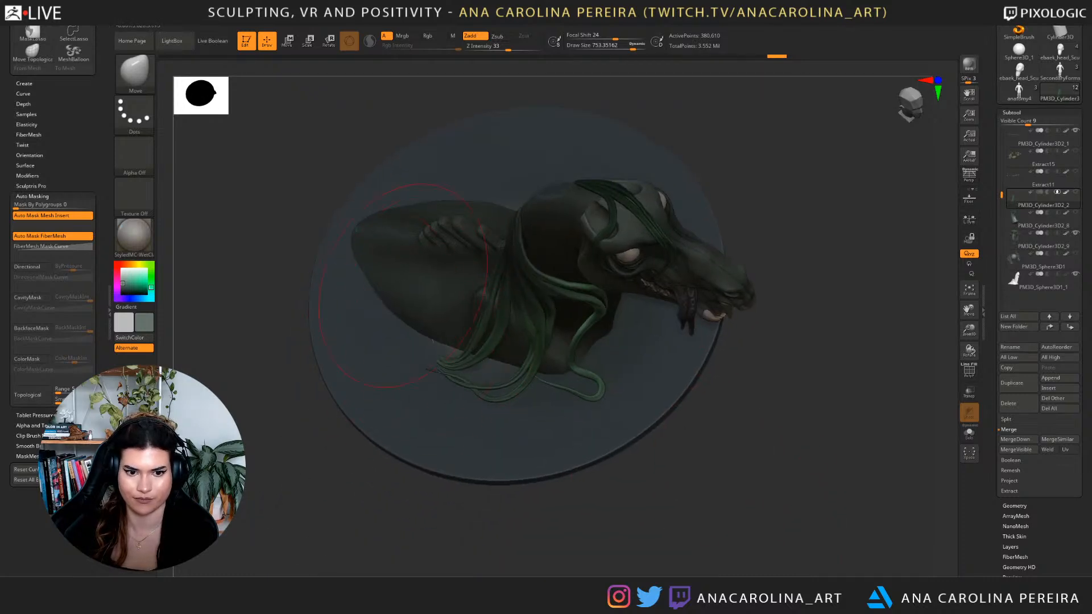
pyautogui.moveTo(415, 381); pyautogui.dragTo(398, 407)
pyautogui.moveTo(397, 433); pyautogui.dragTo(396, 342, button='right')
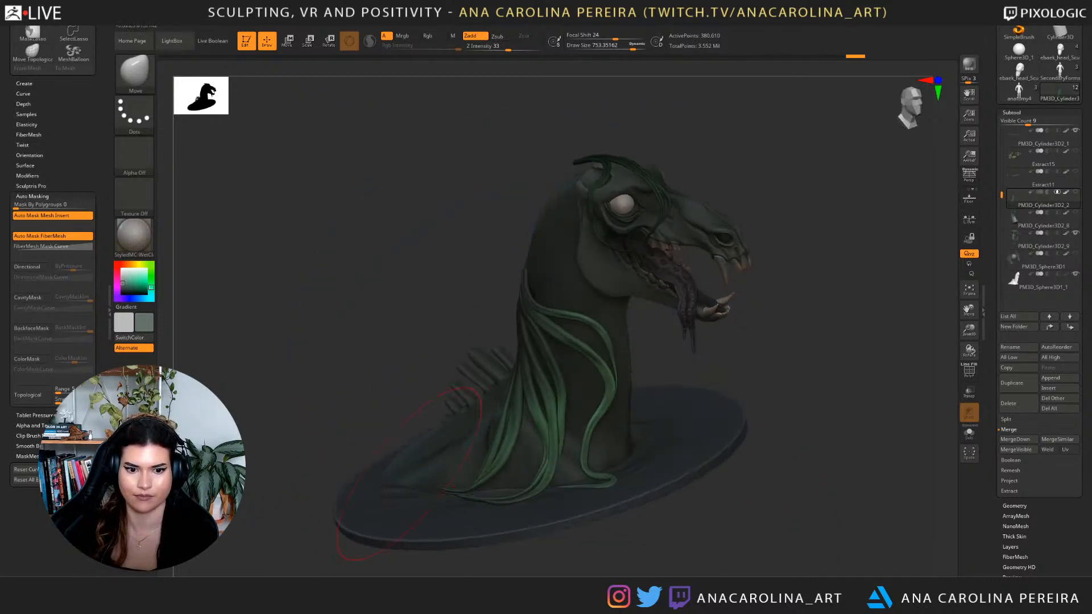
# Undo the last hair stroke and nudge the strands around the chest, neck and head into place.
pyautogui.moveTo(898, 443); pyautogui.dragTo(727, 454)
pyautogui.hotkey('ctrl', 'z')
pyautogui.moveTo(887, 456); pyautogui.dragTo(797, 429)
pyautogui.moveTo(842, 446); pyautogui.dragTo(871, 472, button='right')
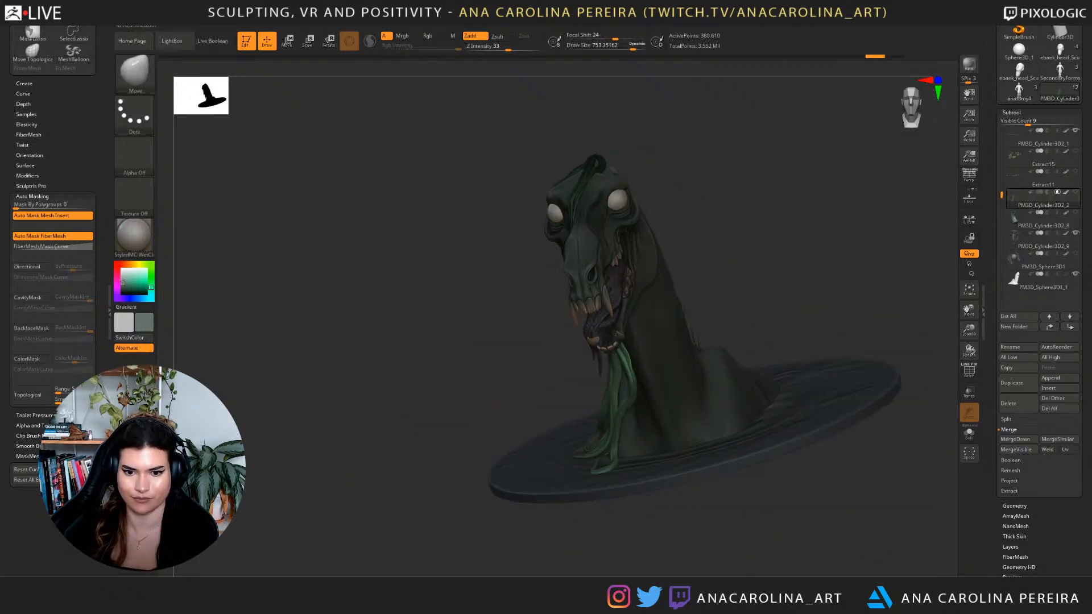
pyautogui.moveTo(598, 544); pyautogui.dragTo(694, 549, button='right')
pyautogui.keyDown('ctrl'); pyautogui.moveTo(686, 547); pyautogui.dragTo(694, 555); pyautogui.keyUp('ctrl')
pyautogui.moveTo(694, 556)
pyautogui.mouseDown(button='right')
pyautogui.moveTo(740, 526)
pyautogui.moveTo(734, 466)
pyautogui.moveTo(711, 546)
pyautogui.mouseUp(button='right')
pyautogui.moveTo(526, 338); pyautogui.dragTo(540, 322)
pyautogui.moveTo(541, 322); pyautogui.dragTo(740, 318, button='right')
pyautogui.moveTo(575, 279); pyautogui.dragTo(478, 301, button='right')
pyautogui.moveTo(643, 199); pyautogui.dragTo(654, 191)
pyautogui.moveTo(842, 325)
pyautogui.mouseDown(button='right')
pyautogui.moveTo(814, 318)
pyautogui.moveTo(811, 256)
pyautogui.moveTo(815, 336)
pyautogui.mouseUp(button='right')
pyautogui.moveTo(814, 336)
pyautogui.keyDown('alt'); pyautogui.mouseDown(button='right')
pyautogui.moveTo(818, 401)
pyautogui.moveTo(762, 364)
pyautogui.moveTo(640, 393)
pyautogui.moveTo(717, 375)
pyautogui.moveTo(779, 404)
pyautogui.moveTo(819, 387)
pyautogui.moveTo(831, 438)
pyautogui.moveTo(768, 395)
pyautogui.moveTo(695, 397)
pyautogui.moveTo(744, 366)
pyautogui.moveTo(765, 394)
pyautogui.mouseUp(button='right'); pyautogui.keyUp('alt')
# Choose ClayBuildup at about 484 draw size, activate the PM3D_Sphere3D1_1 body subtool and show the hair subtool.
pyautogui.press('space')
pyautogui.moveTo(765, 394); pyautogui.dragTo(748, 378)
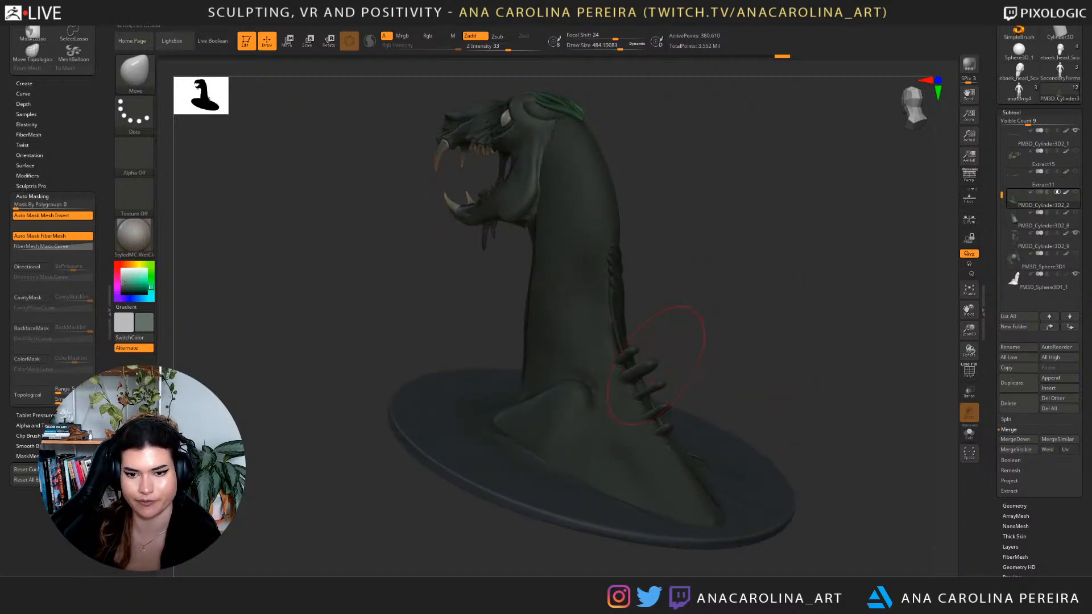
pyautogui.press('b')
pyautogui.press('m')
pyautogui.press('v')
pyautogui.press('b')
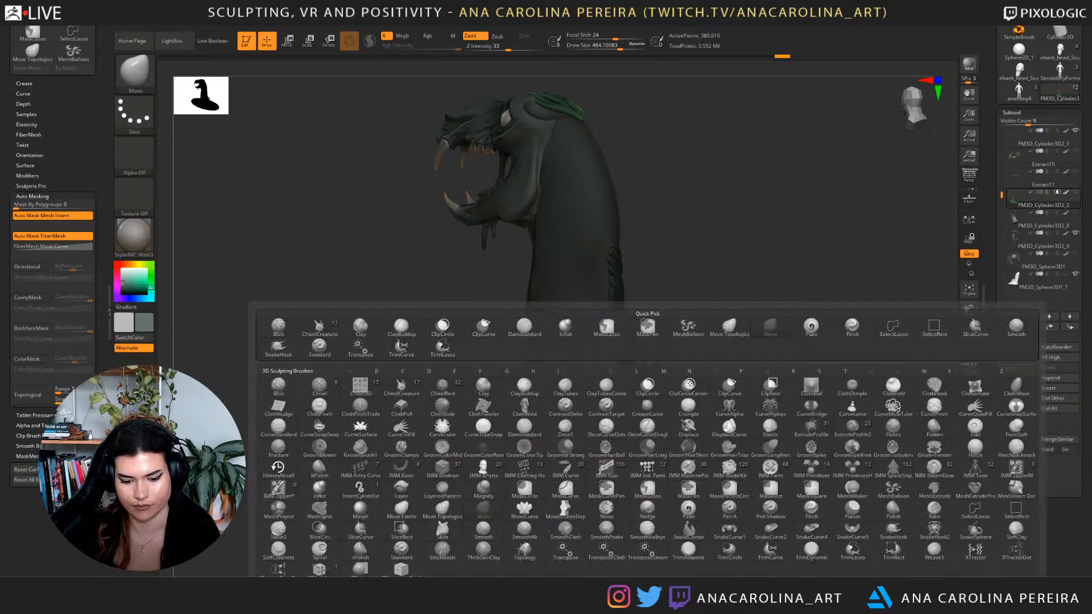
pyautogui.press('c')
pyautogui.press('b')
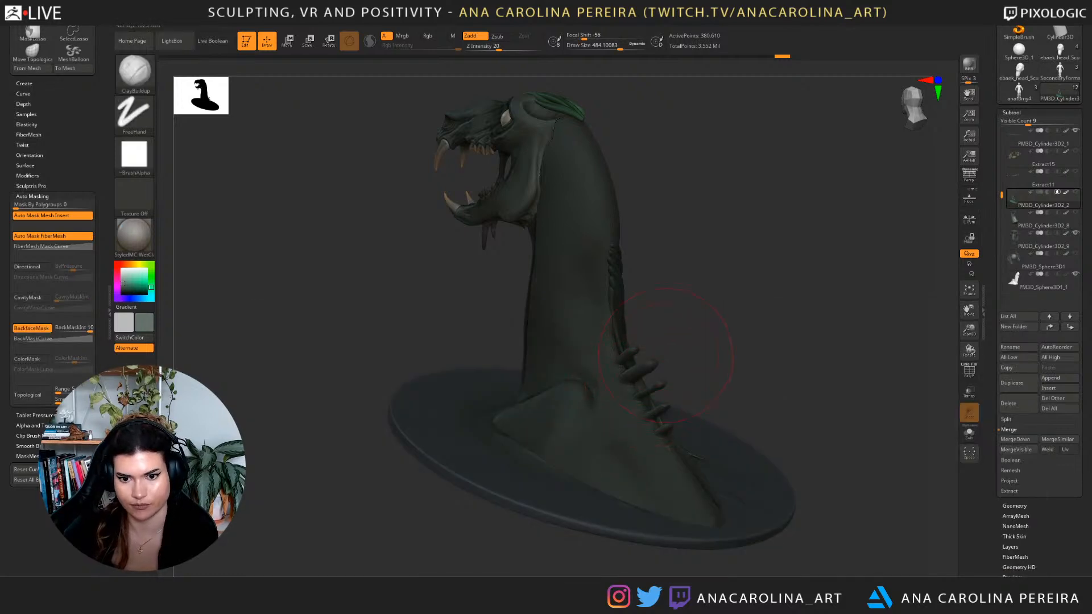
pyautogui.moveTo(432, 156); pyautogui.dragTo(420, 185)
pyautogui.keyDown('alt'); pyautogui.click(579, 378); pyautogui.keyUp('alt')
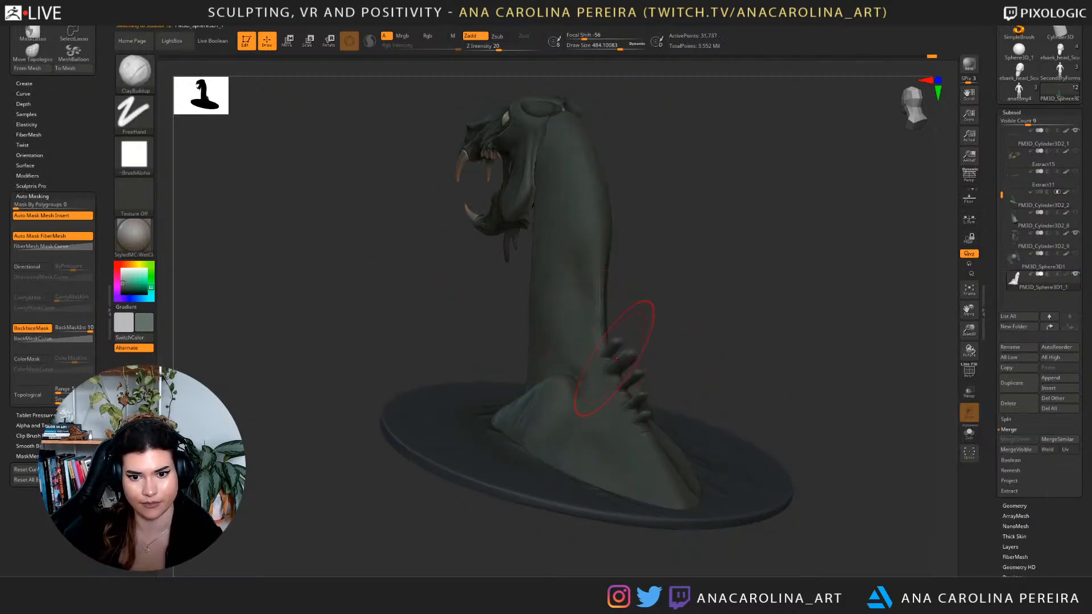
pyautogui.click(1075, 192)
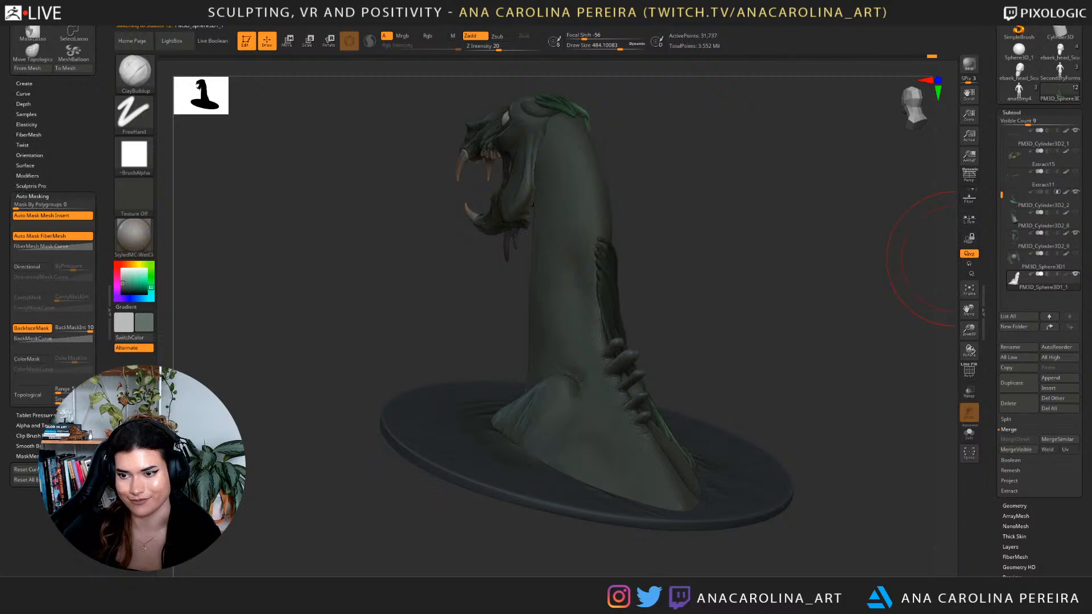
# Smooth down the row of spikes between the shoulders.
pyautogui.moveTo(841, 359); pyautogui.dragTo(605, 360)
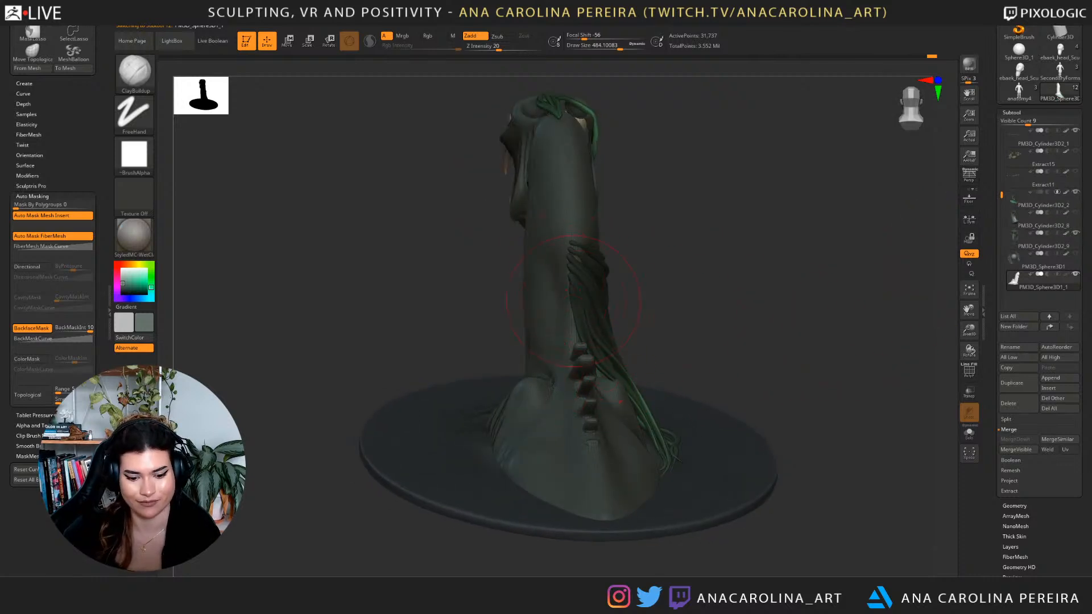
pyautogui.press('b')
pyautogui.press('c')
pyautogui.press('b')
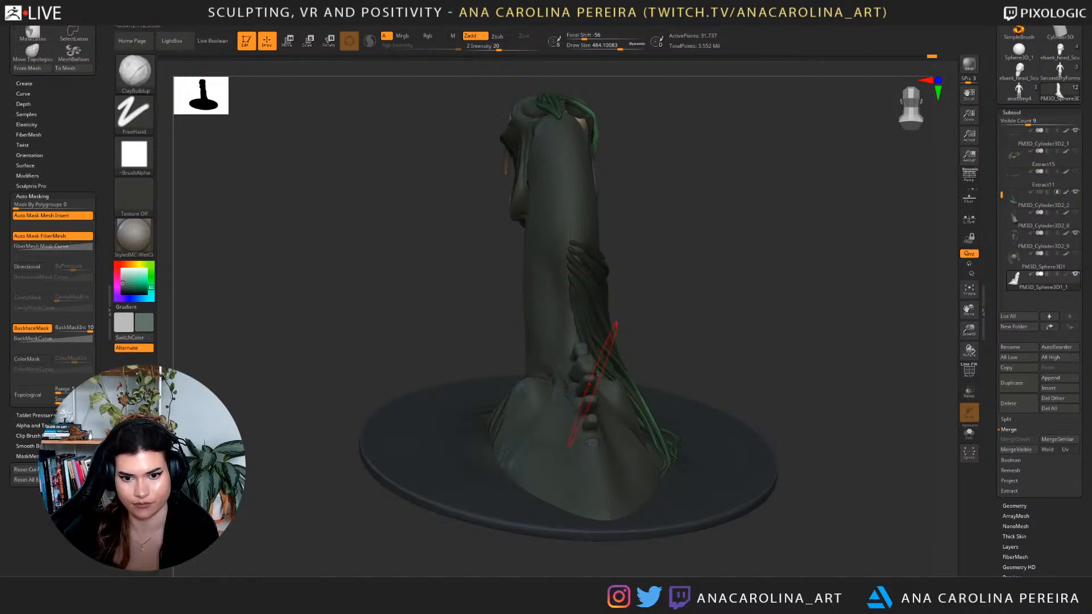
pyautogui.press('shift')
pyautogui.keyDown('shift'); pyautogui.moveTo(586, 393); pyautogui.dragTo(600, 424); pyautogui.keyUp('shift')
pyautogui.press('shift')
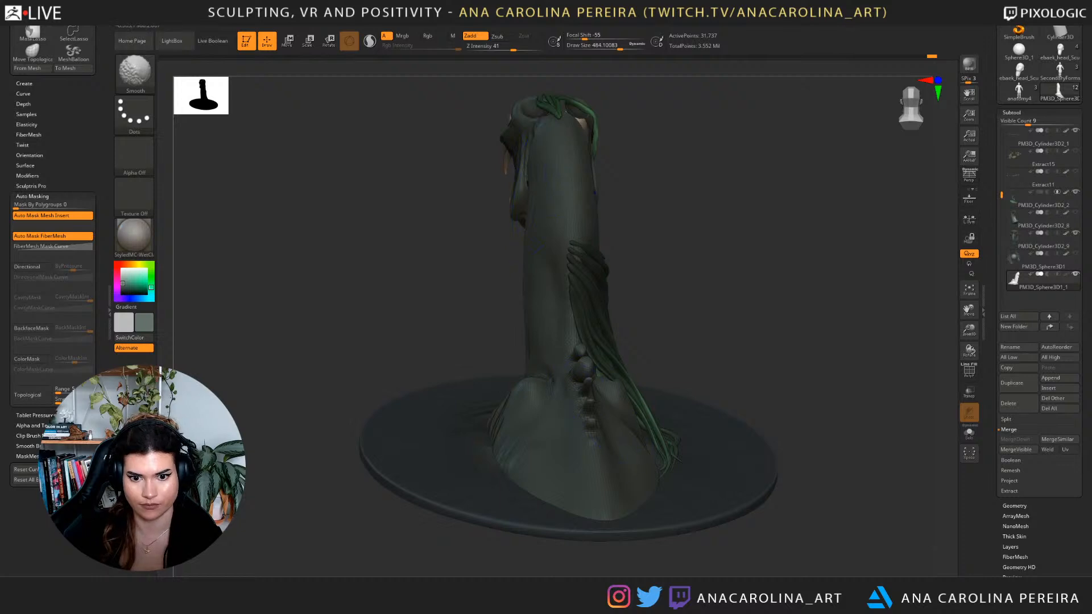
# Choose the Pinch brush, turn on Sculptris Pro and rework the spike remains at the base of the neck.
pyautogui.moveTo(658, 236); pyautogui.dragTo(657, 245)
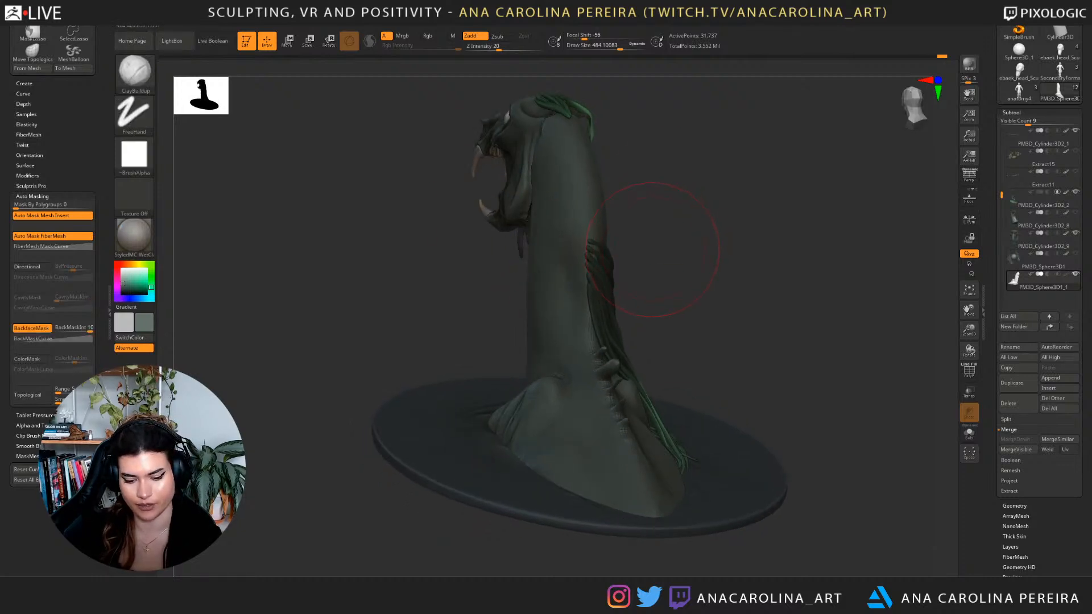
pyautogui.press('b')
pyautogui.press('p')
pyautogui.press('i')
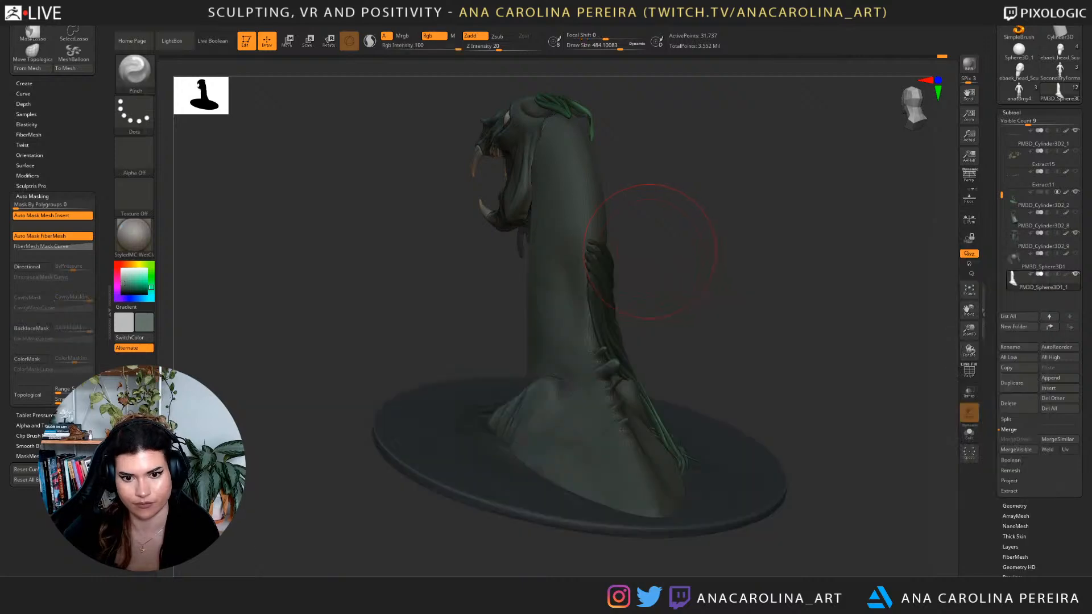
pyautogui.press('\\')
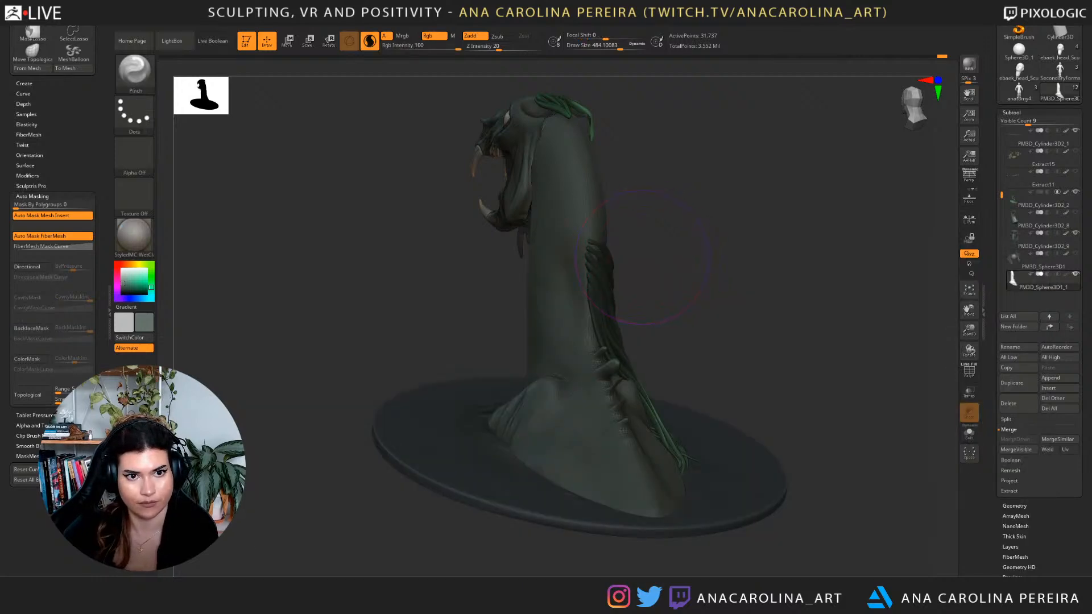
pyautogui.press('space')
pyautogui.moveTo(602, 367); pyautogui.dragTo(592, 367)
pyautogui.press('shift')
# Reduce the draw size to about 245, smooth away the remaining spikes along the back and turn off Sculptris Pro.
pyautogui.moveTo(797, 342)
pyautogui.mouseDown()
pyautogui.moveTo(723, 336)
pyautogui.moveTo(740, 364)
pyautogui.mouseUp()
pyautogui.press('space')
pyautogui.moveTo(674, 328); pyautogui.dragTo(745, 410)
pyautogui.moveTo(734, 341); pyautogui.dragTo(768, 369)
pyautogui.keyDown('alt'); pyautogui.moveTo(768, 370); pyautogui.dragTo(745, 267); pyautogui.keyUp('alt')
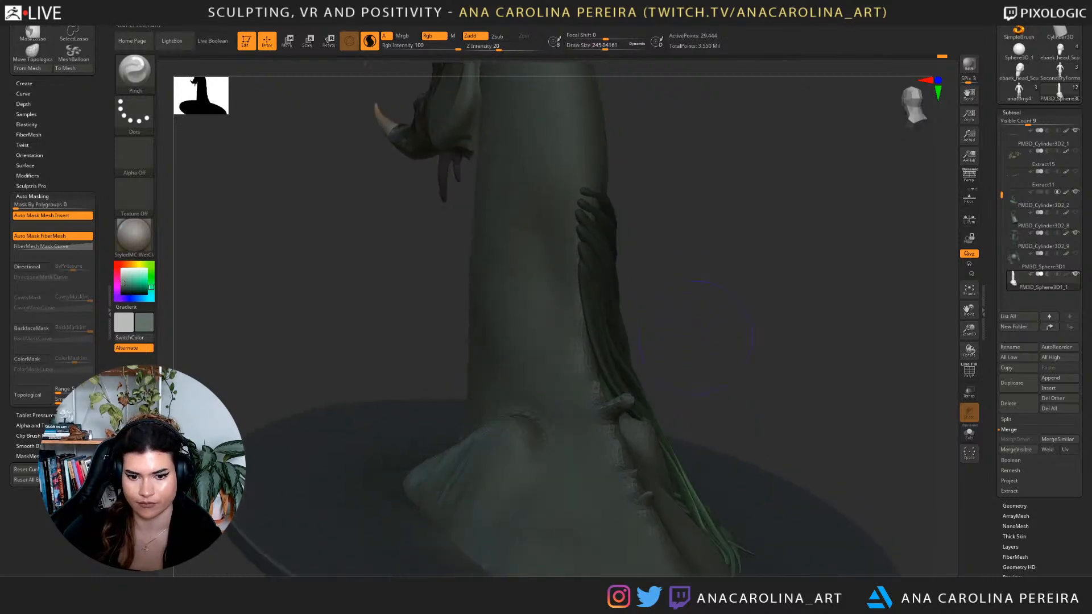
pyautogui.moveTo(644, 501)
pyautogui.keyDown('shift'); pyautogui.mouseDown()
pyautogui.moveTo(650, 508)
pyautogui.moveTo(645, 495)
pyautogui.mouseUp(); pyautogui.keyUp('shift')
pyautogui.moveTo(613, 402)
pyautogui.keyDown('shift'); pyautogui.mouseDown()
pyautogui.moveTo(611, 421)
pyautogui.moveTo(603, 300)
pyautogui.mouseUp(); pyautogui.keyUp('shift')
pyautogui.moveTo(671, 316)
pyautogui.mouseDown()
pyautogui.moveTo(748, 329)
pyautogui.moveTo(791, 318)
pyautogui.moveTo(785, 228)
pyautogui.mouseUp()
pyautogui.moveTo(796, 171)
pyautogui.keyDown('alt'); pyautogui.mouseDown()
pyautogui.moveTo(734, 336)
pyautogui.moveTo(808, 352)
pyautogui.mouseUp(); pyautogui.keyUp('alt')
pyautogui.press('\\')
# Hide the PM3D_Cylinder3D2_2 hair subtool to expose the body.
pyautogui.moveTo(739, 347)
pyautogui.mouseDown()
pyautogui.moveTo(831, 330)
pyautogui.moveTo(791, 347)
pyautogui.mouseUp()
pyautogui.keyDown('alt'); pyautogui.moveTo(756, 319); pyautogui.dragTo(791, 409); pyautogui.keyUp('alt')
pyautogui.moveTo(797, 364); pyautogui.dragTo(706, 364)
pyautogui.moveTo(819, 342); pyautogui.dragTo(763, 371)
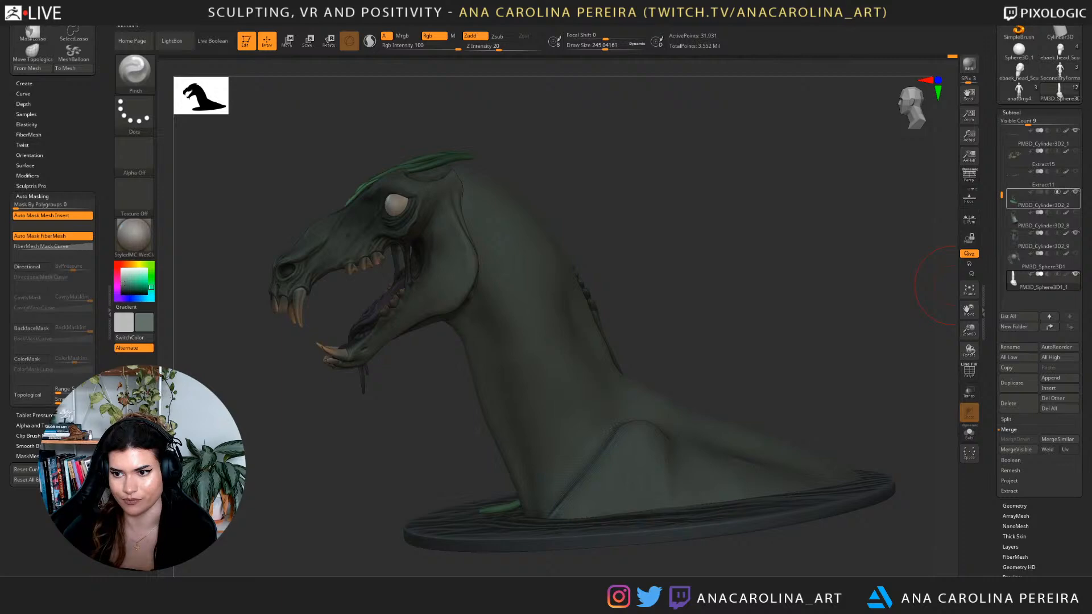
pyautogui.click(1076, 192)
pyautogui.keyDown('shift'); pyautogui.moveTo(916, 293); pyautogui.dragTo(854, 325); pyautogui.keyUp('shift')
# Choose Move at about 293 draw size and reshape the transition from the neck to the back and shoulders.
pyautogui.press('b')
pyautogui.press('m')
pyautogui.press('v')
pyautogui.press('space')
pyautogui.moveTo(638, 357); pyautogui.dragTo(650, 357)
pyautogui.press('space')
pyautogui.moveTo(615, 395); pyautogui.dragTo(607, 396)
pyautogui.moveTo(660, 421); pyautogui.dragTo(667, 435)
pyautogui.moveTo(757, 342)
pyautogui.mouseDown()
pyautogui.moveTo(512, 336)
pyautogui.moveTo(705, 409)
pyautogui.mouseUp()
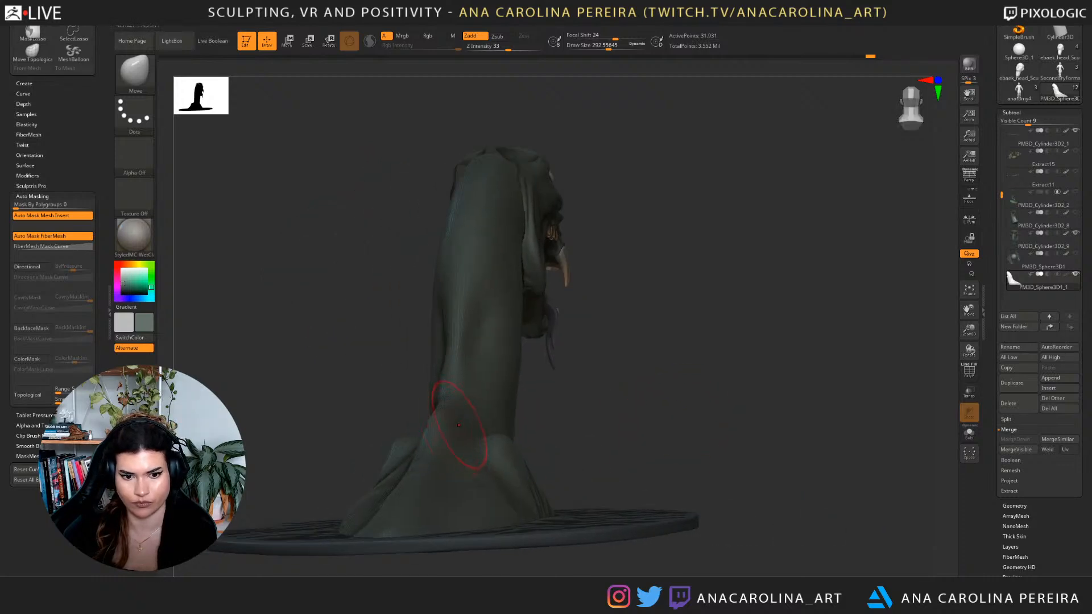
# Carve a groove along the back of the neck with DamStandard.
pyautogui.keyDown('alt'); pyautogui.moveTo(655, 370); pyautogui.dragTo(682, 393); pyautogui.keyUp('alt')
pyautogui.press('b')
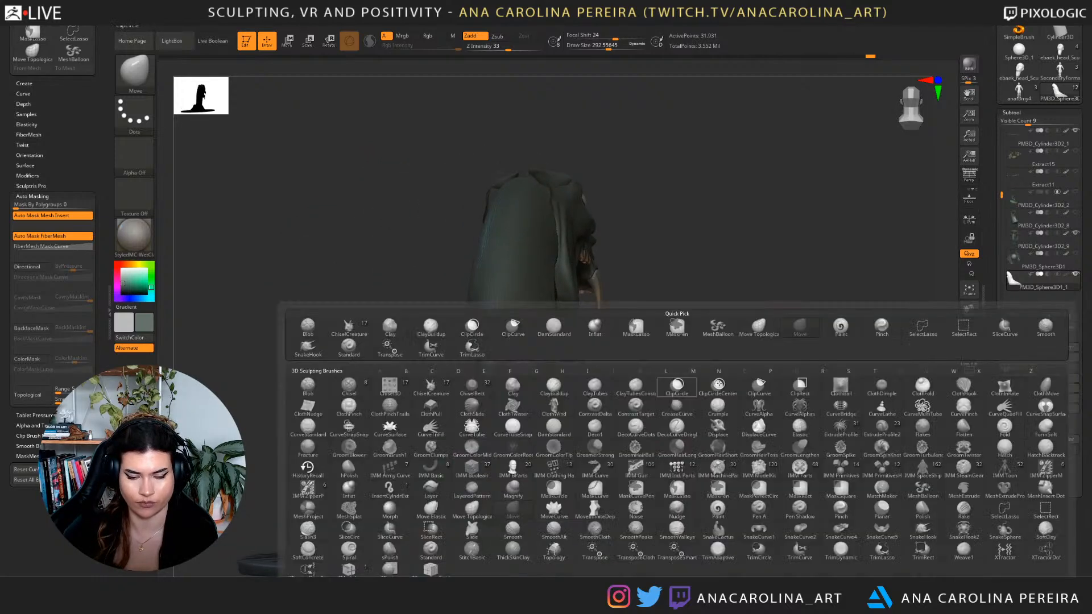
pyautogui.press('d')
pyautogui.press('s')
pyautogui.moveTo(558, 380); pyautogui.dragTo(607, 389)
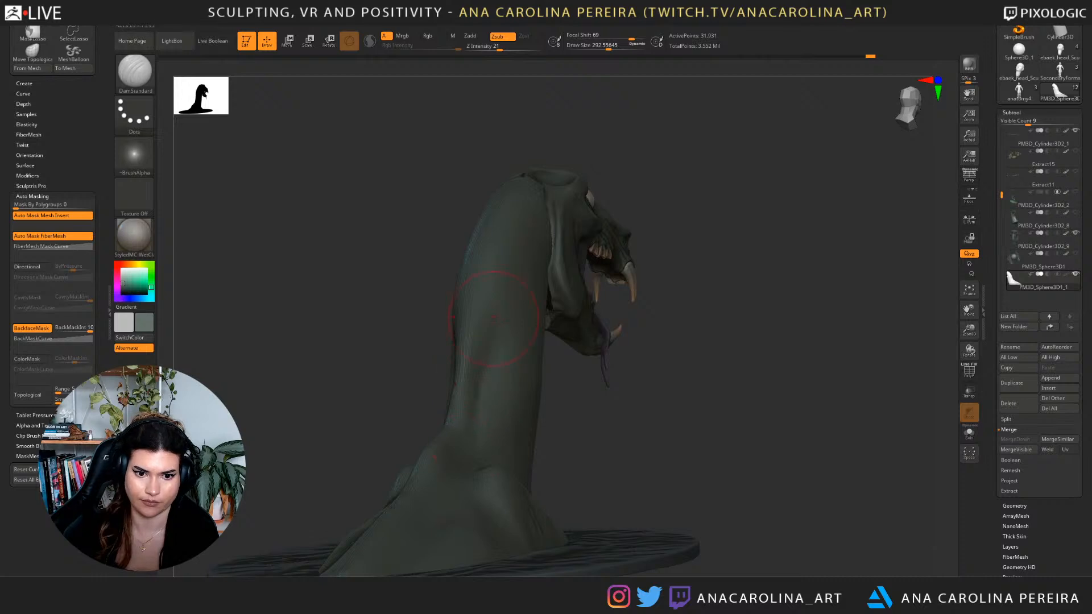
pyautogui.moveTo(503, 263)
pyautogui.mouseDown()
pyautogui.moveTo(503, 273)
pyautogui.moveTo(514, 225)
pyautogui.mouseUp()
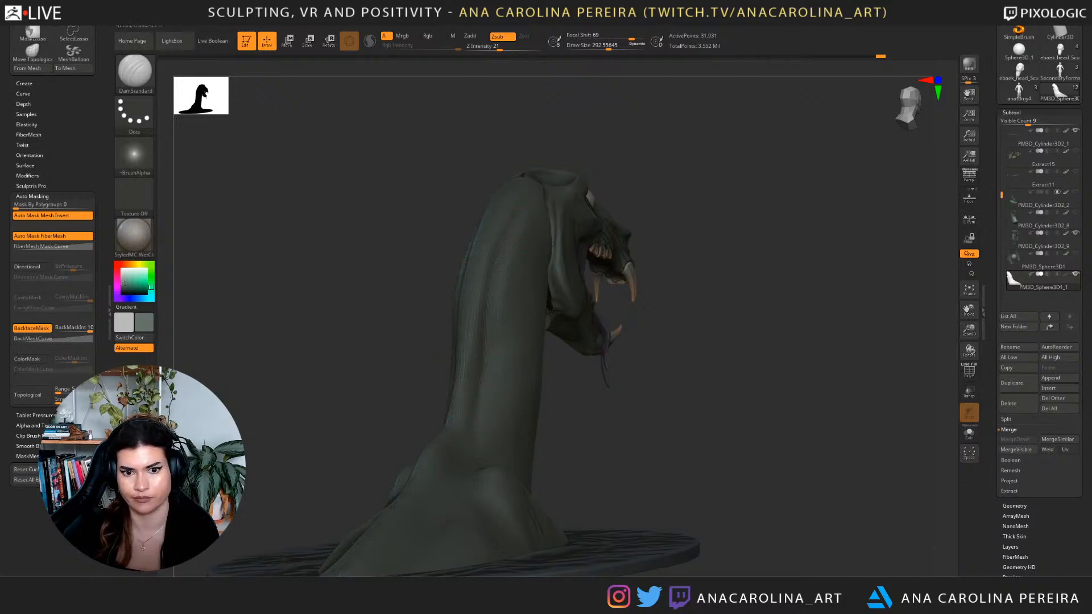
# Build up the ridge along the back of the neck with ClayBuildup.
pyautogui.press('b')
pyautogui.press('c')
pyautogui.press('b')
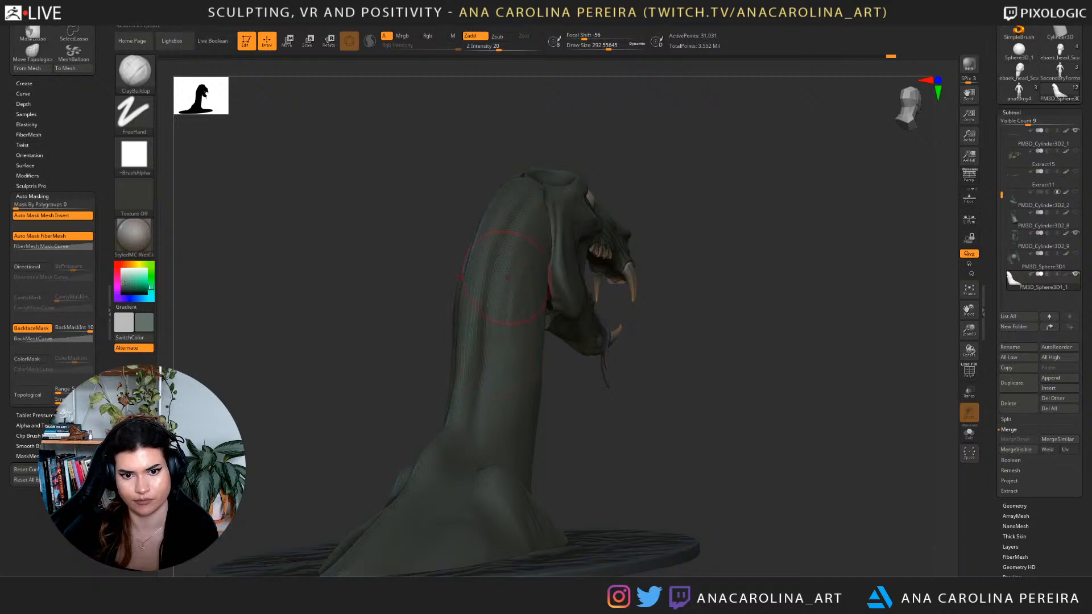
pyautogui.moveTo(496, 316); pyautogui.dragTo(441, 319, button='right')
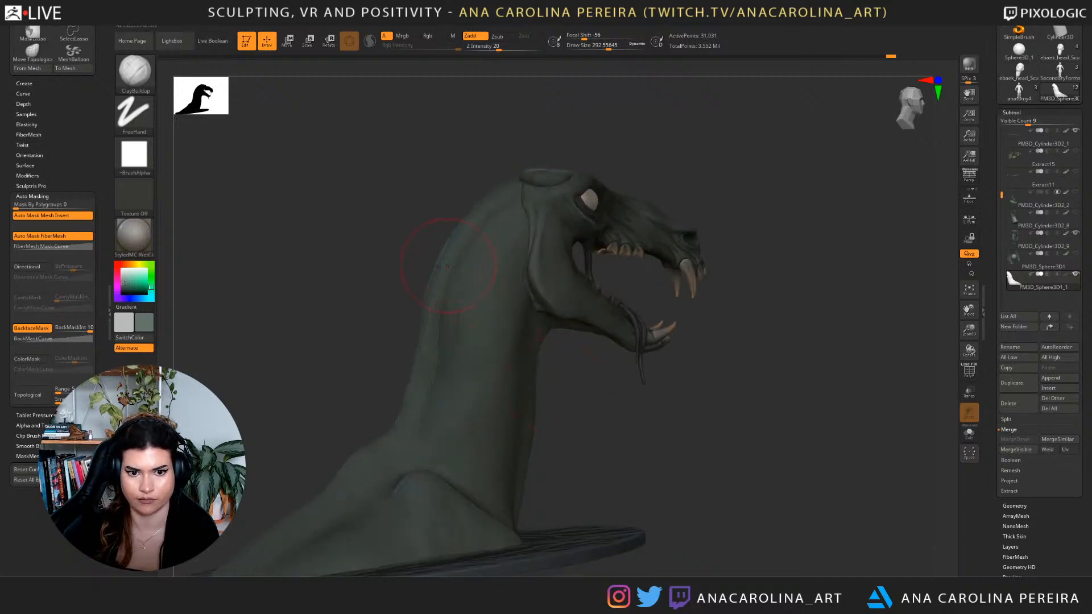
# Choose Move at about 251 draw size, adjust the contours of the neck and smooth its surface.
pyautogui.press('b')
pyautogui.press('m')
pyautogui.press('v')
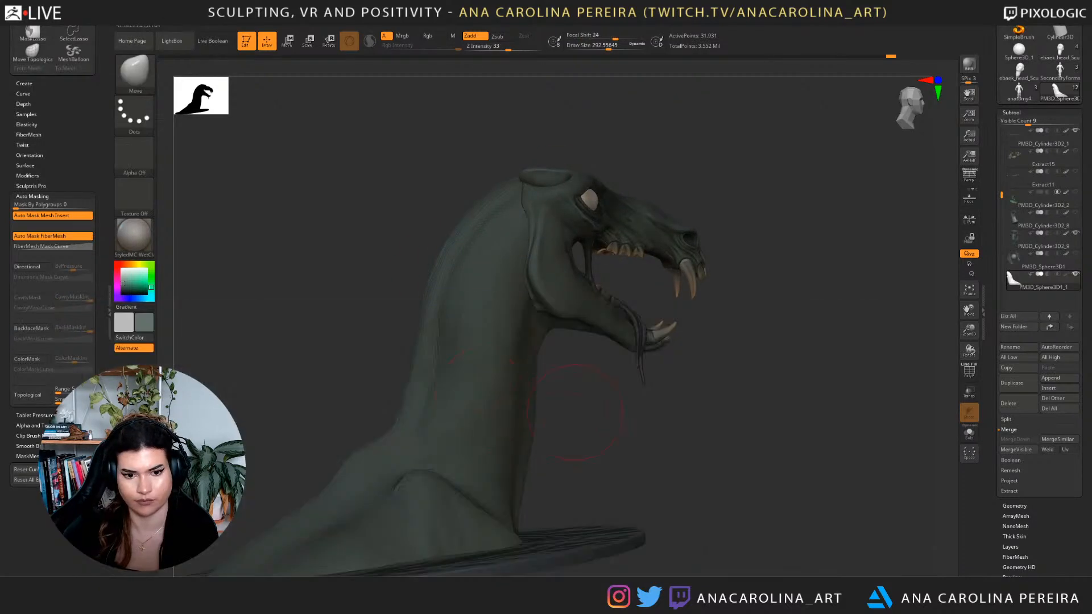
pyautogui.moveTo(494, 402); pyautogui.dragTo(549, 405, button='right')
pyautogui.press('s')
pyautogui.moveTo(567, 401); pyautogui.dragTo(559, 400)
pyautogui.moveTo(557, 398); pyautogui.dragTo(512, 395, button='right')
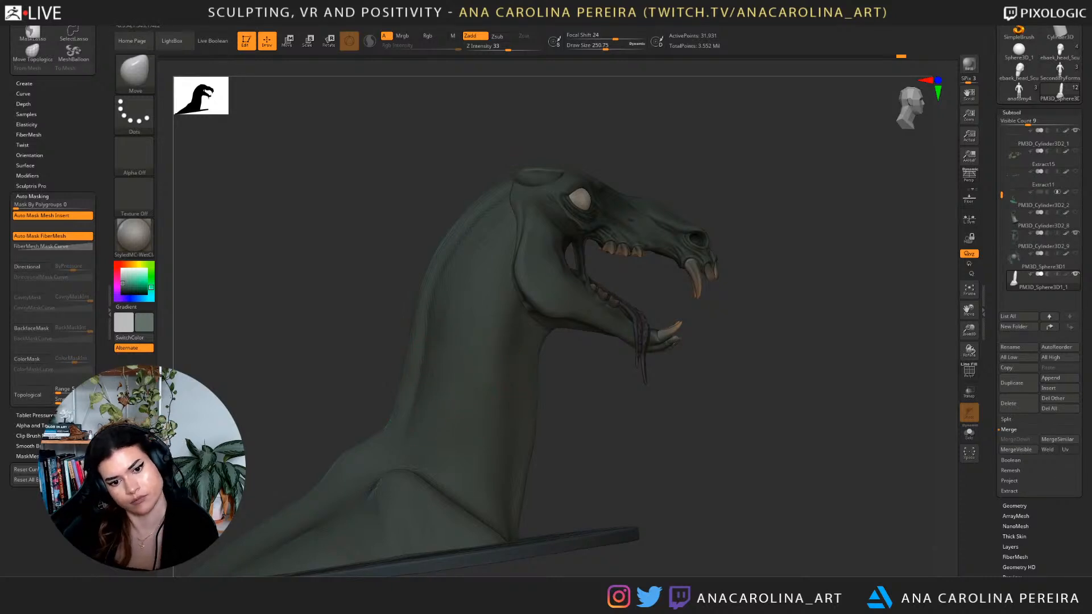
pyautogui.moveTo(677, 364); pyautogui.dragTo(583, 361, button='right')
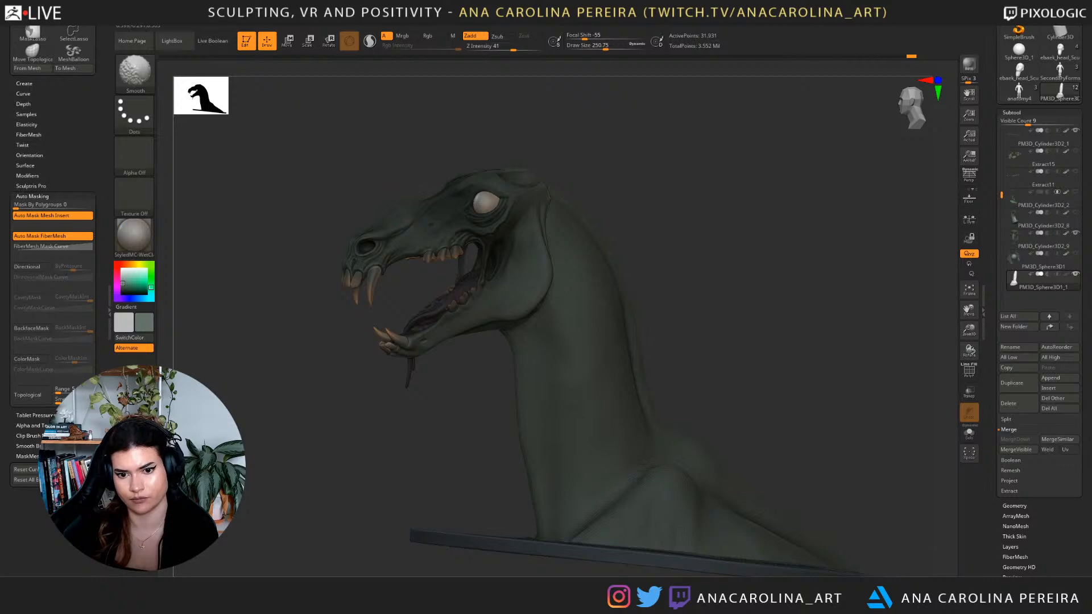
pyautogui.moveTo(696, 384); pyautogui.dragTo(678, 385, button='right')
# Build up the base of the neck above the shoulder with ClayBuildup.
pyautogui.press('b')
pyautogui.press('c')
pyautogui.press('b')
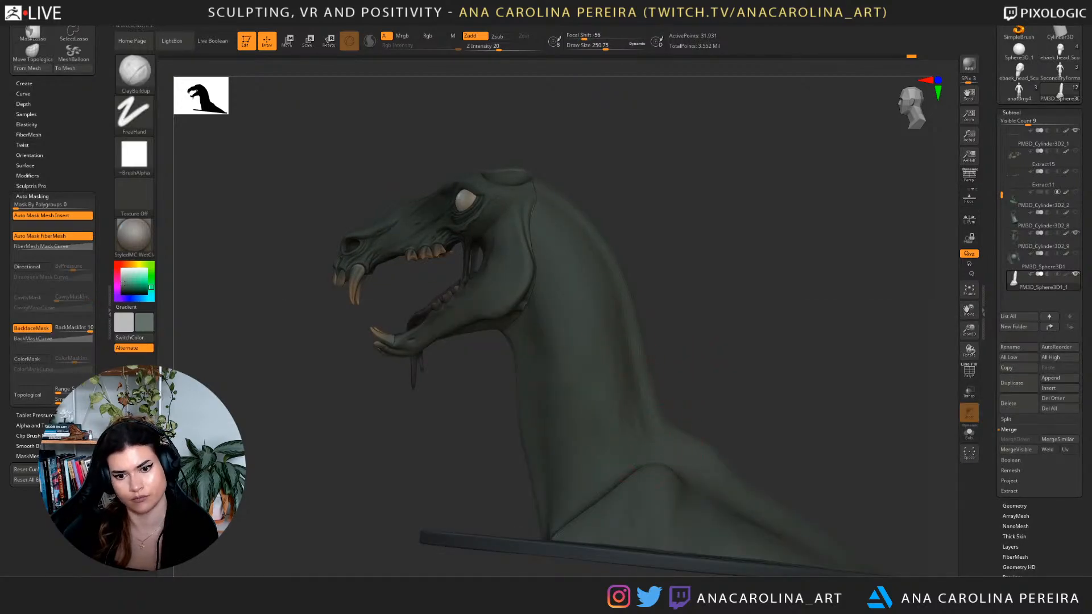
pyautogui.press('shift')
pyautogui.moveTo(690, 407)
pyautogui.mouseDown(button='right')
pyautogui.moveTo(770, 336)
pyautogui.moveTo(771, 308)
pyautogui.moveTo(813, 320)
pyautogui.mouseUp(button='right')
pyautogui.moveTo(813, 321); pyautogui.dragTo(769, 344)
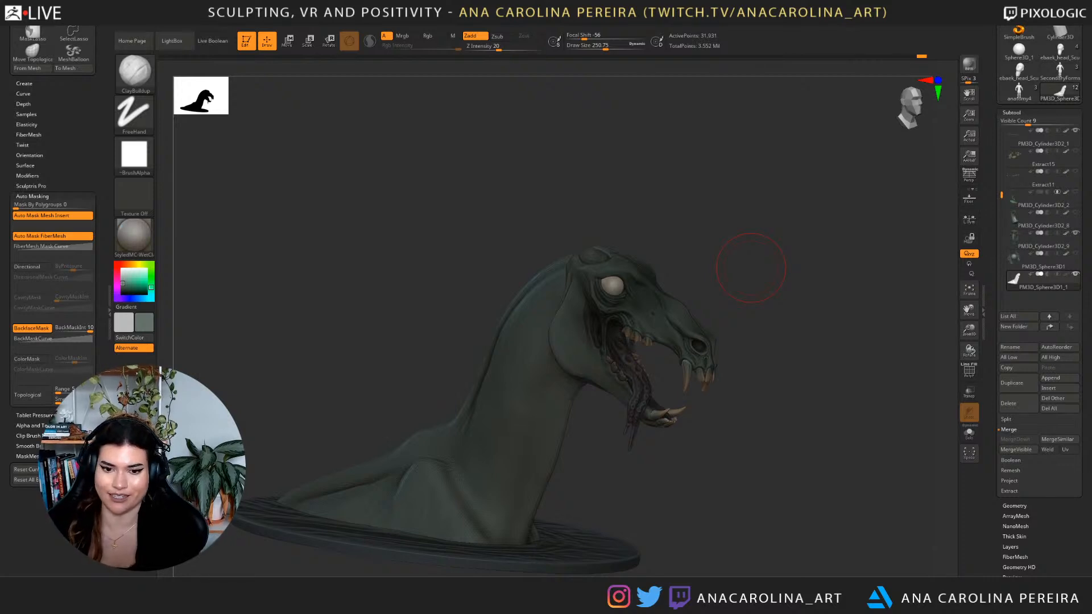
pyautogui.moveTo(751, 264)
pyautogui.mouseDown()
pyautogui.moveTo(734, 364)
pyautogui.moveTo(774, 421)
pyautogui.moveTo(591, 397)
pyautogui.mouseUp()
# Add volume with ClayBuildup where the neck meets the back, and smooth the transition.
pyautogui.press('b')
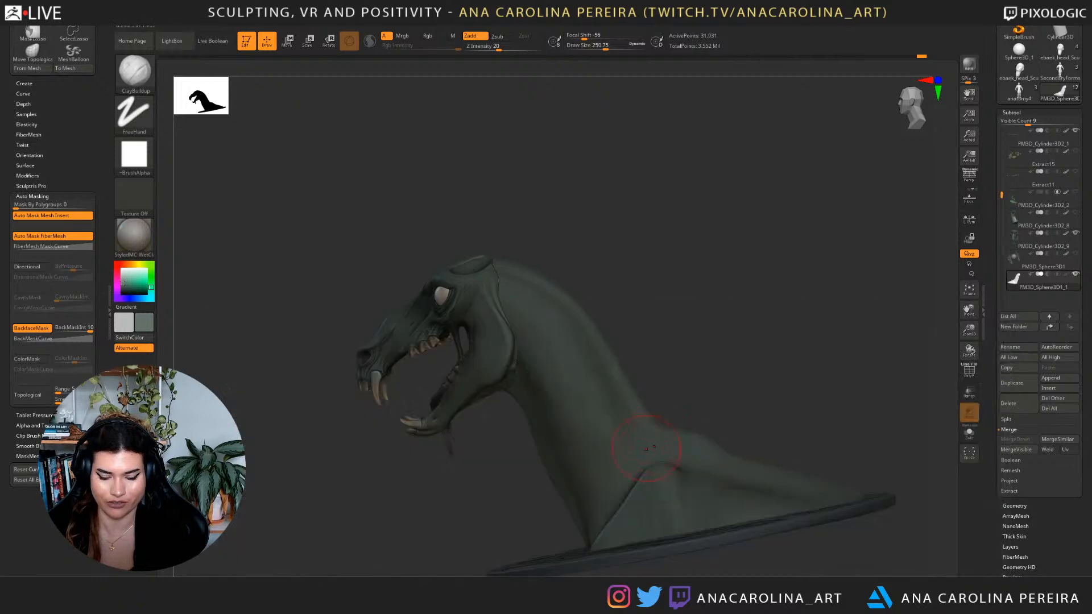
pyautogui.press('c')
pyautogui.press('b')
pyautogui.moveTo(615, 426); pyautogui.dragTo(651, 475, button='right')
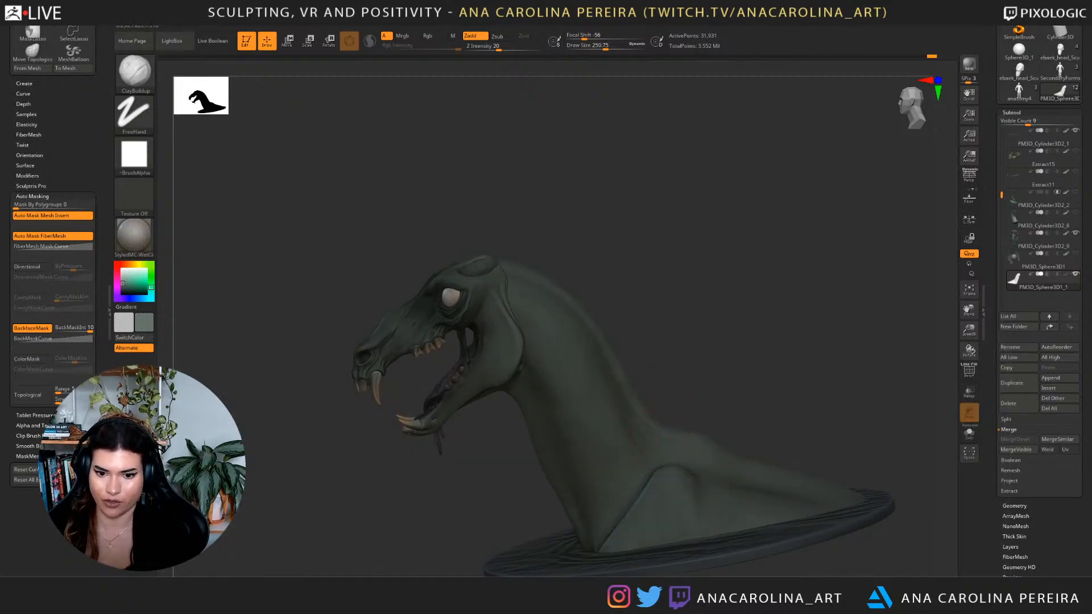
pyautogui.moveTo(671, 441); pyautogui.dragTo(603, 427, button='right')
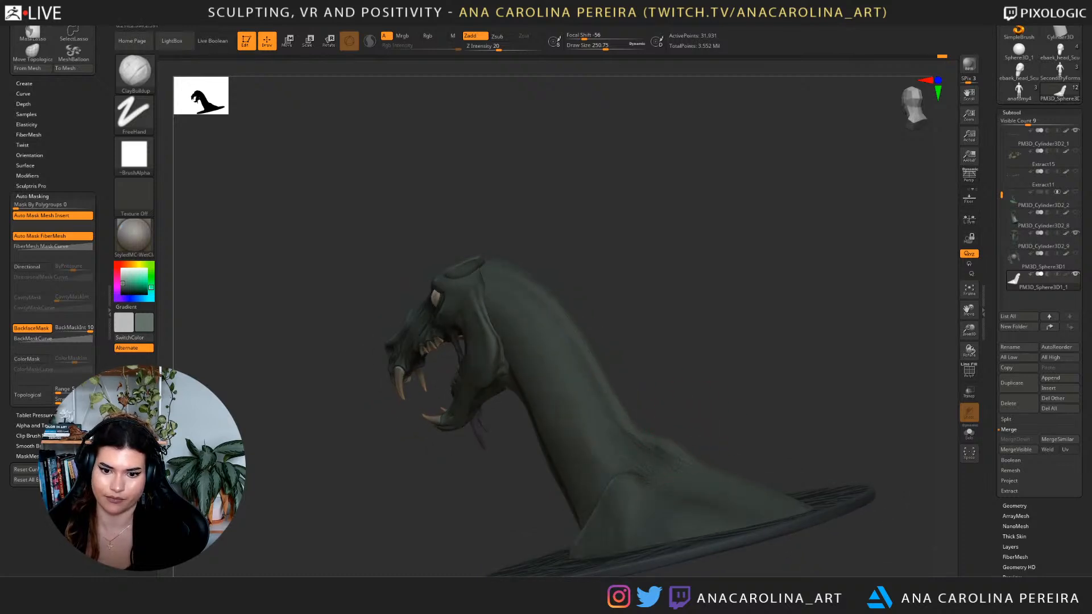
pyautogui.press('shift')
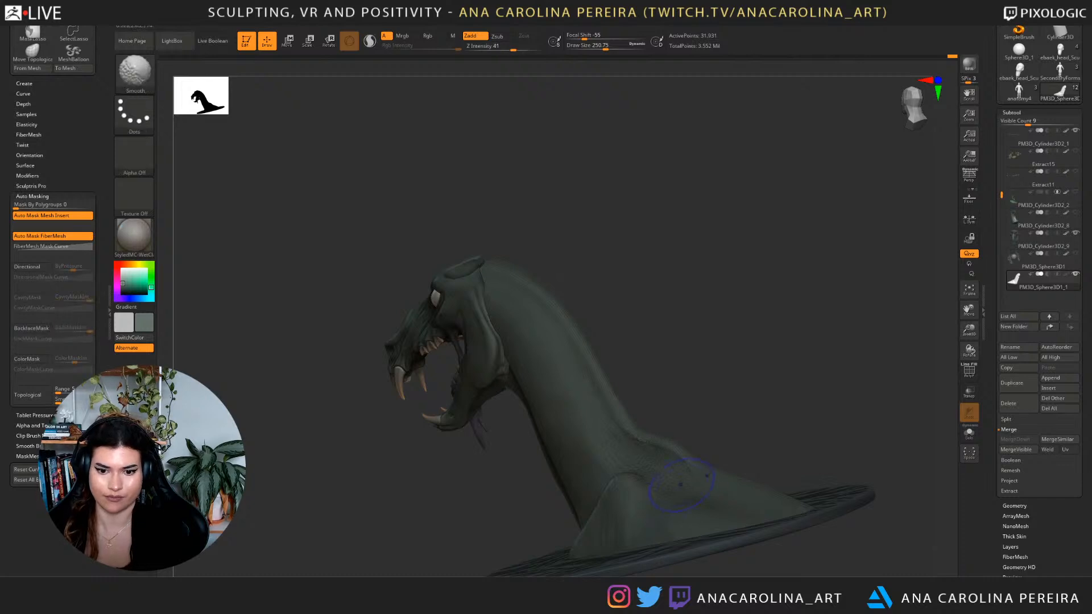
# Select ClayBuildup and add volume around the shoulder on the opposite side of the body.
pyautogui.moveTo(796, 398)
pyautogui.mouseDown(button='right')
pyautogui.moveTo(691, 393)
pyautogui.moveTo(660, 446)
pyautogui.moveTo(705, 418)
pyautogui.moveTo(802, 445)
pyautogui.moveTo(720, 435)
pyautogui.mouseUp(button='right')
pyautogui.press('b')
pyautogui.press('d')
pyautogui.press('s')
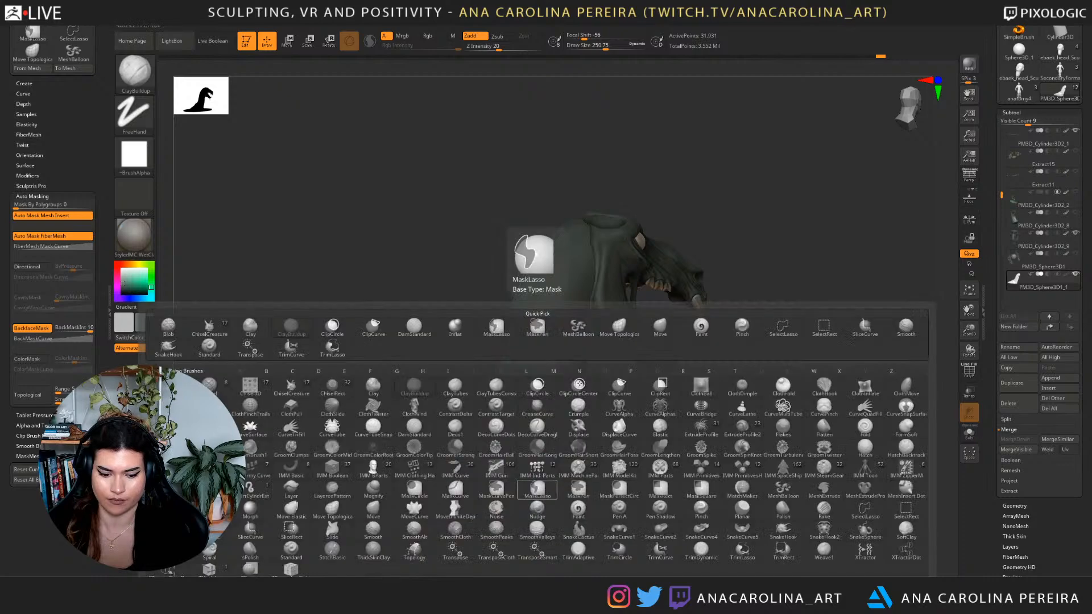
pyautogui.press('b')
pyautogui.press('c')
pyautogui.press('b')
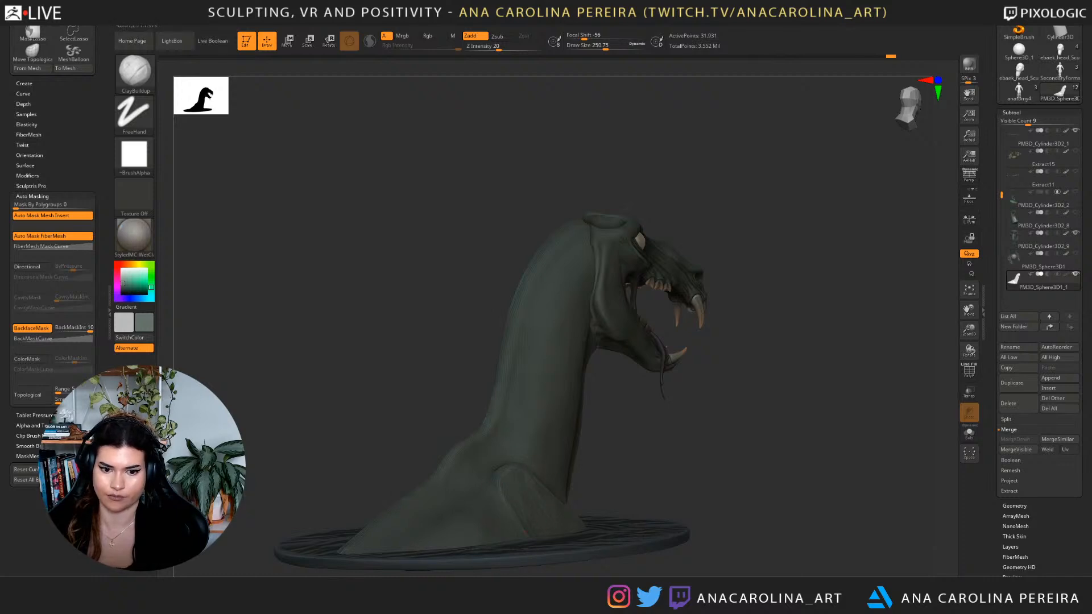
# Smooth and refine the shoulders and upper back on both sides of the body.
pyautogui.press('shift')
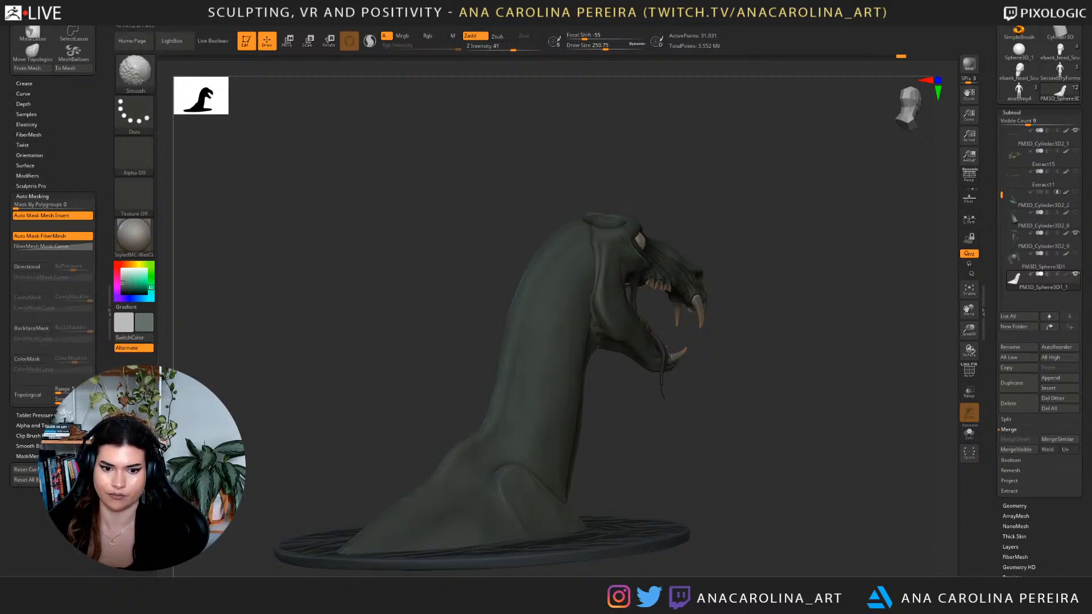
pyautogui.keyDown('shift'); pyautogui.moveTo(502, 485); pyautogui.dragTo(511, 509); pyautogui.keyUp('shift')
pyautogui.press('shift')
pyautogui.moveTo(387, 375)
pyautogui.mouseDown()
pyautogui.moveTo(620, 380)
pyautogui.moveTo(698, 417)
pyautogui.mouseUp()
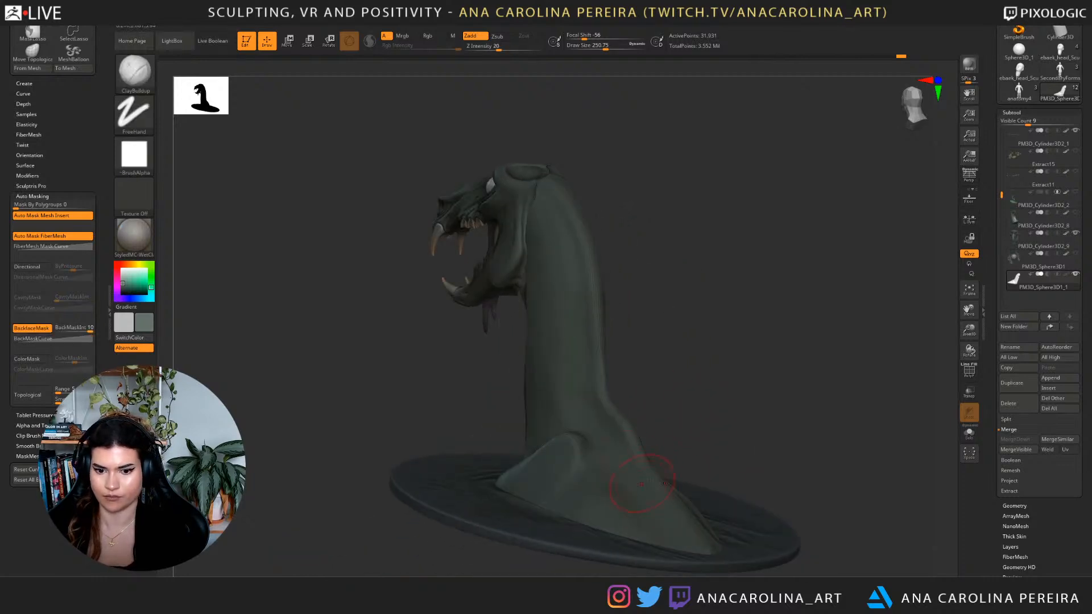
pyautogui.press('shift')
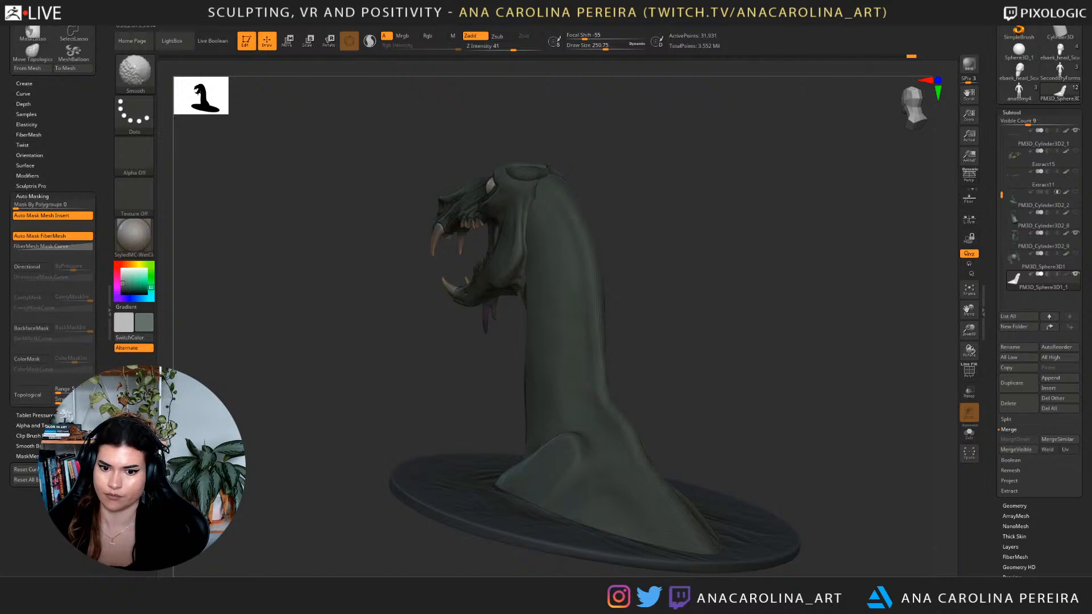
pyautogui.moveTo(398, 398)
pyautogui.mouseDown()
pyautogui.moveTo(743, 421)
pyautogui.moveTo(653, 436)
pyautogui.mouseUp()
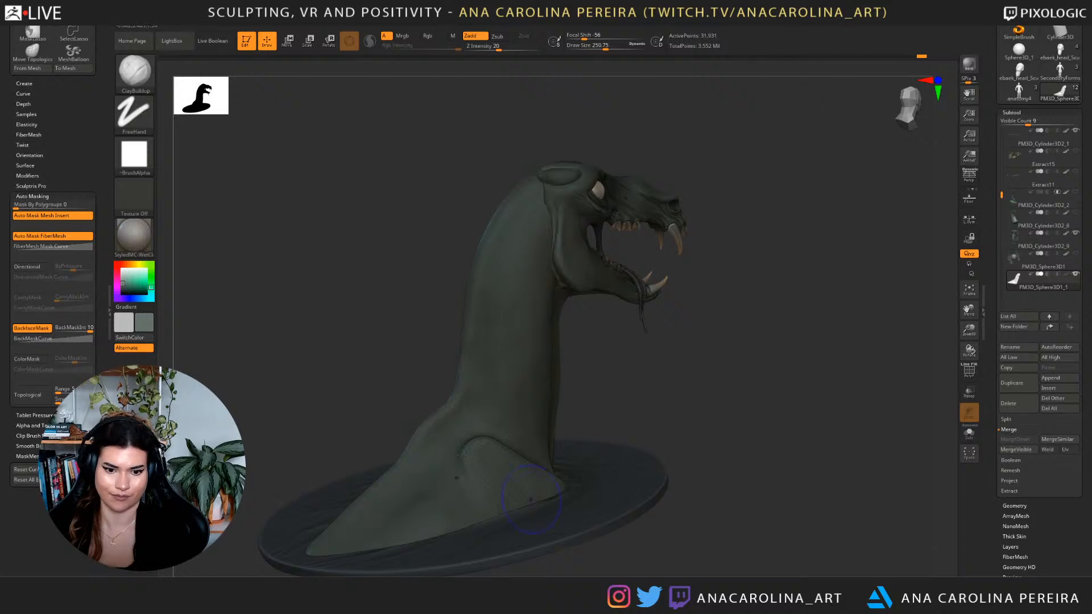
pyautogui.press('shift')
pyautogui.moveTo(439, 475)
pyautogui.mouseDown(button='right')
pyautogui.moveTo(635, 416)
pyautogui.moveTo(498, 506)
pyautogui.mouseUp(button='right')
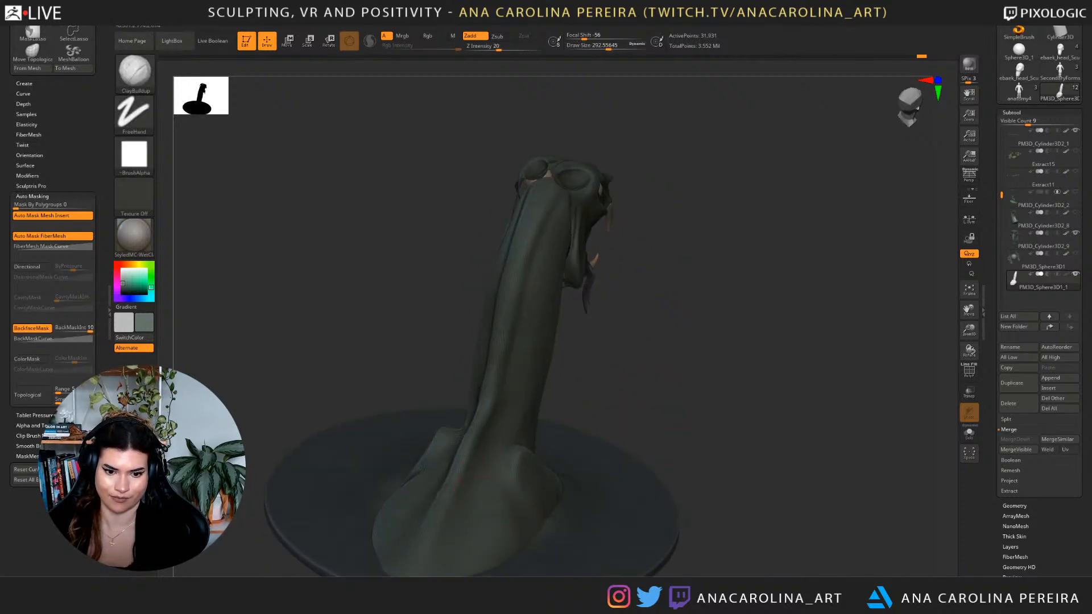
pyautogui.press('shift')
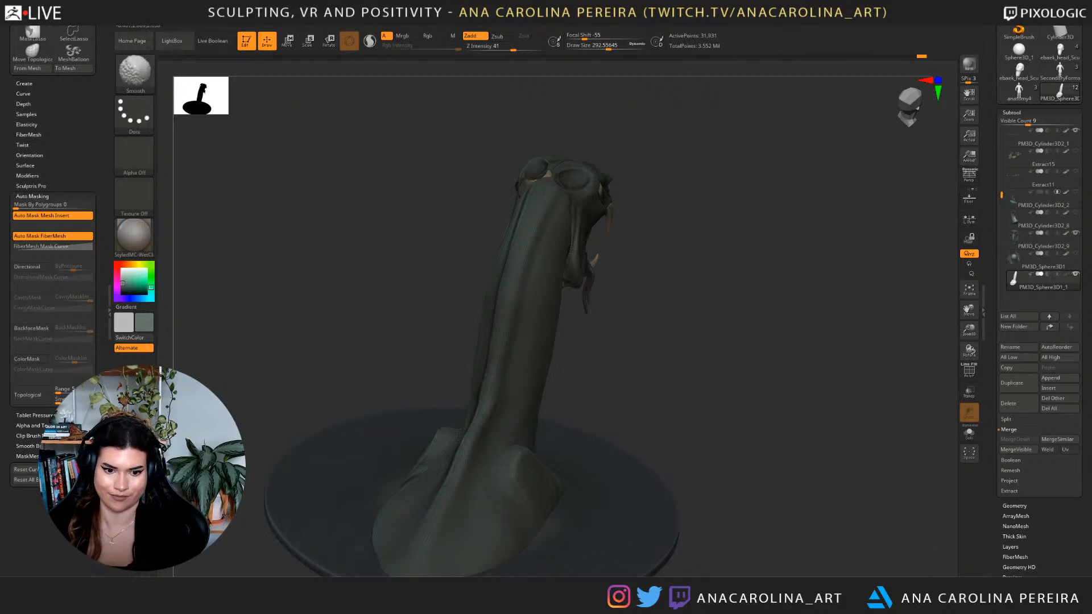
# Choose DamStandard, enlarge it to about 576 draw size and carve grooves around the shoulder and back.
pyautogui.press('b')
pyautogui.press('d')
pyautogui.press('s')
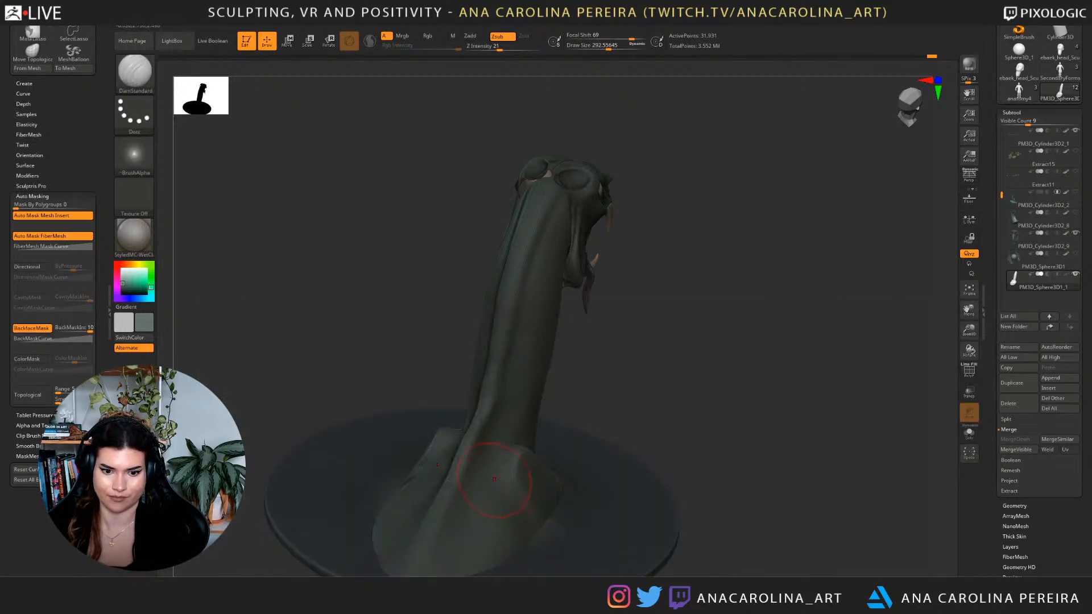
pyautogui.moveTo(779, 393); pyautogui.dragTo(660, 379, button='right')
pyautogui.press('space')
pyautogui.moveTo(667, 368); pyautogui.dragTo(691, 366)
pyautogui.moveTo(691, 364); pyautogui.dragTo(370, 413, button='right')
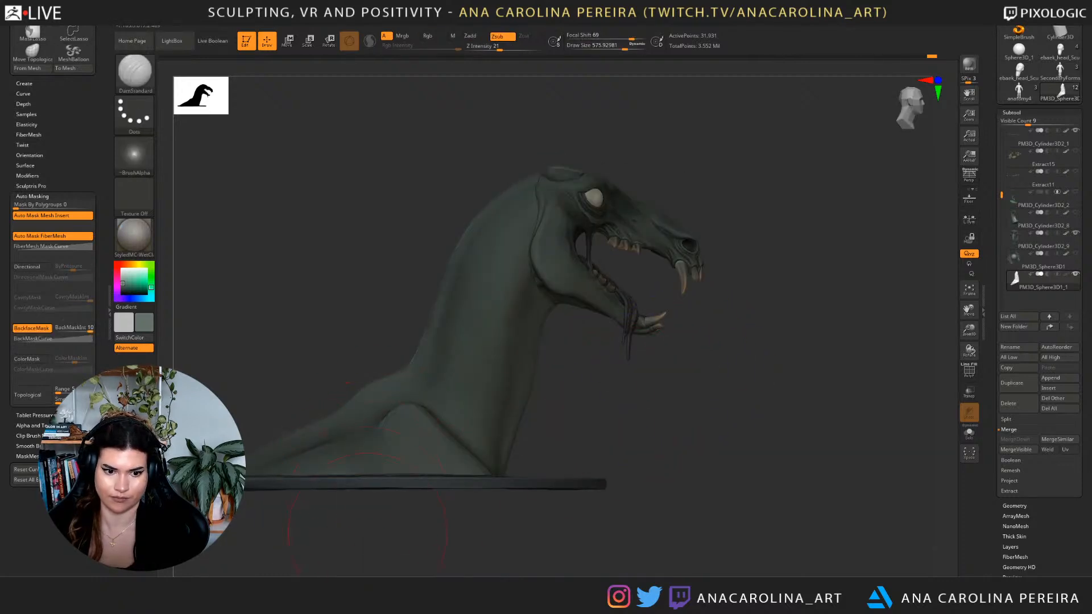
# Carve skin folds across the back behind the shoulder with DamStandard at about 408 draw size.
pyautogui.moveTo(367, 509); pyautogui.dragTo(334, 449, button='right')
pyautogui.press('space')
pyautogui.moveTo(340, 427); pyautogui.dragTo(325, 427)
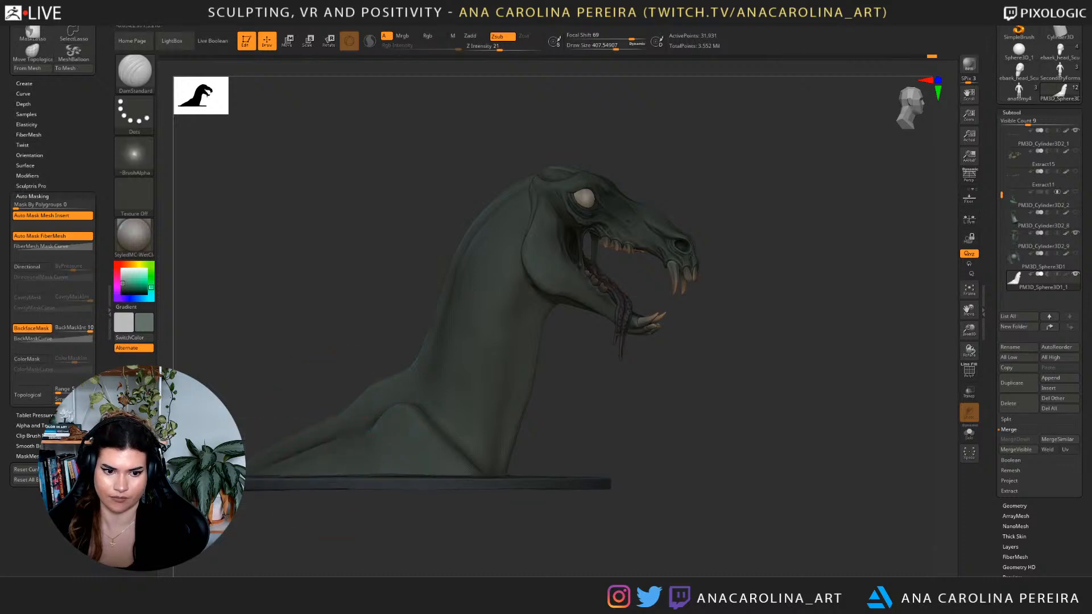
pyautogui.moveTo(294, 452)
pyautogui.mouseDown(button='right')
pyautogui.moveTo(367, 537)
pyautogui.moveTo(425, 569)
pyautogui.mouseUp(button='right')
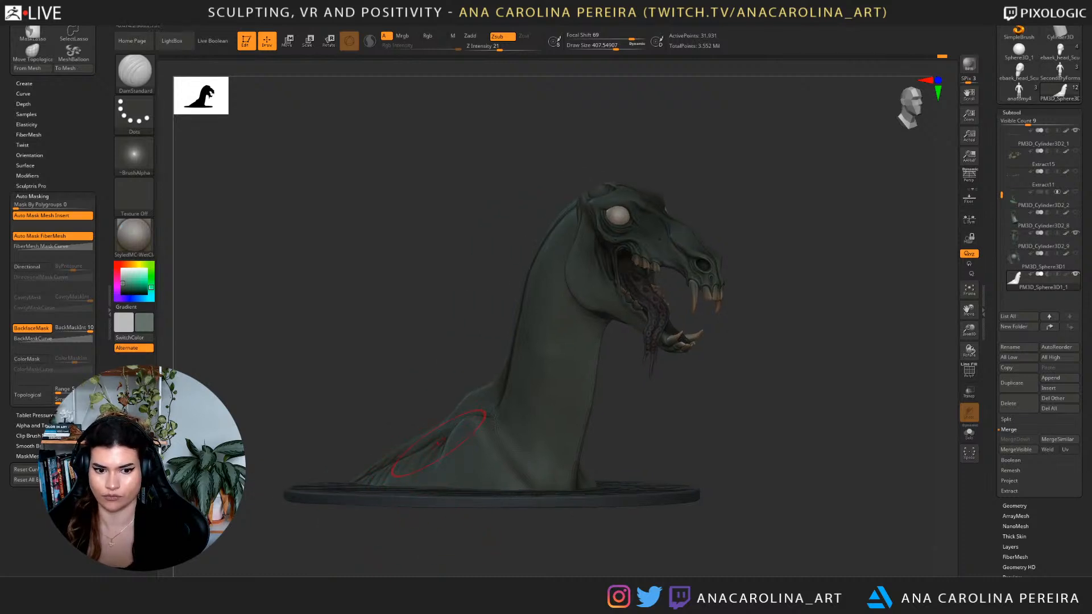
pyautogui.moveTo(780, 364)
pyautogui.keyDown('alt'); pyautogui.mouseDown(button='right')
pyautogui.moveTo(803, 371)
pyautogui.moveTo(804, 396)
pyautogui.mouseUp(button='right'); pyautogui.keyUp('alt')
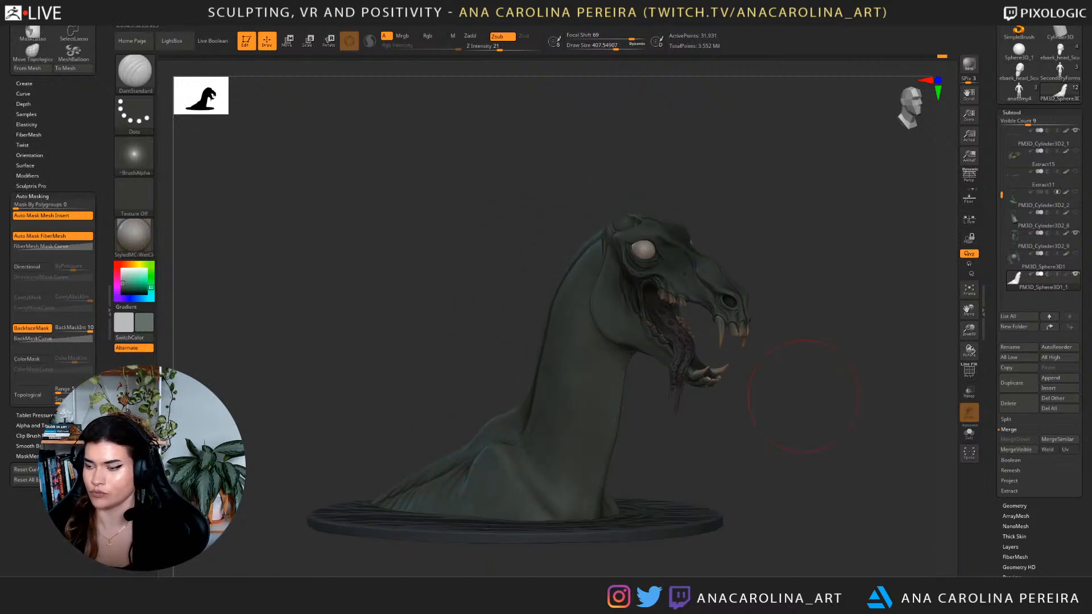
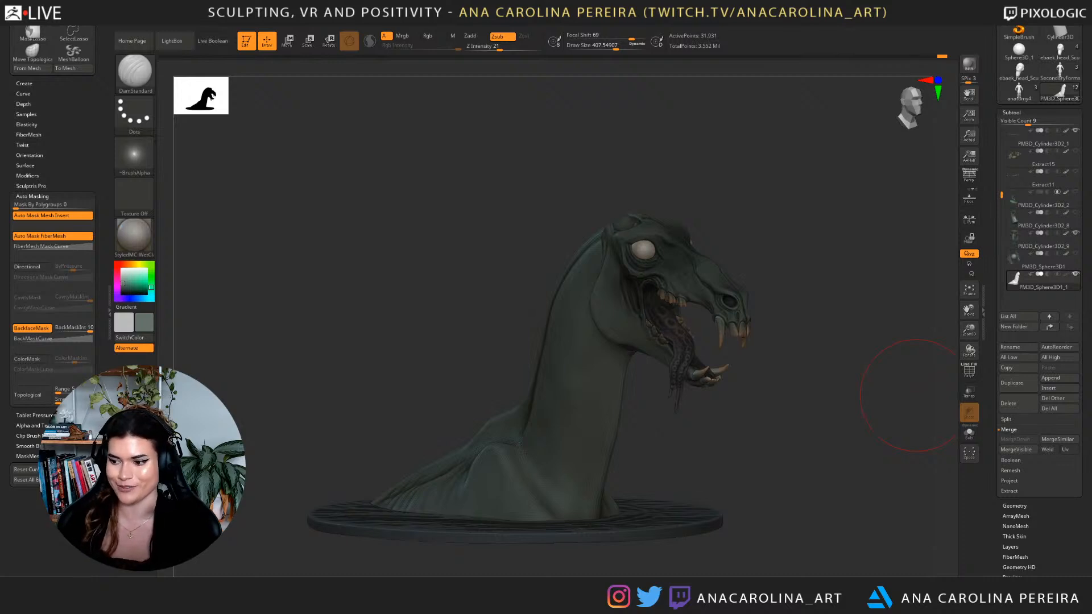
# Choose IMM Primitives with Sphere 32 at about 128 draw size and insert a mirrored pair of spheres on top of the head.
pyautogui.moveTo(916, 396); pyautogui.dragTo(921, 464)
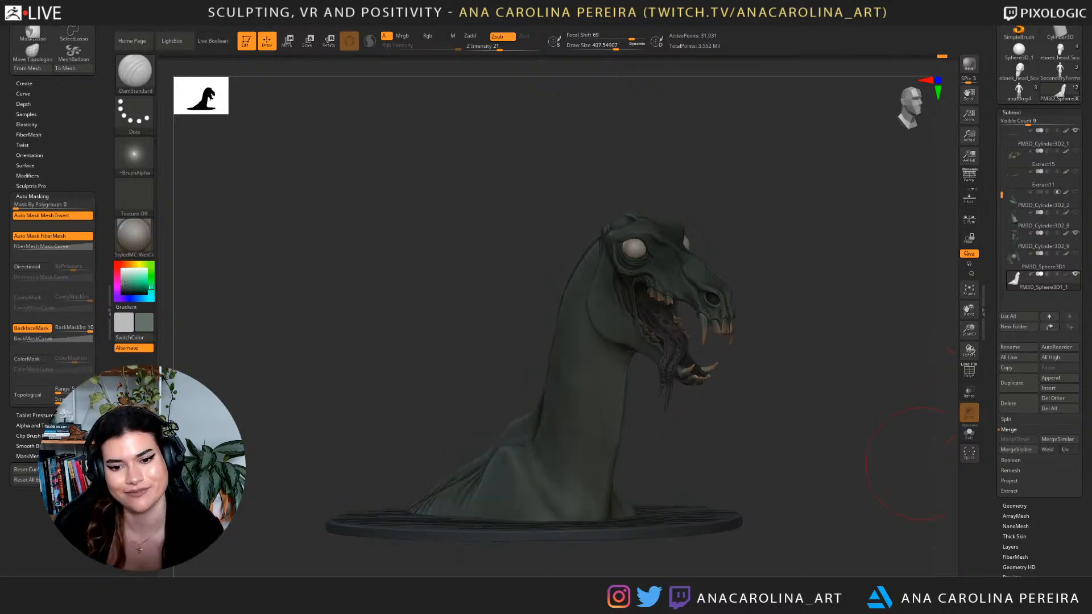
pyautogui.moveTo(781, 344)
pyautogui.mouseDown()
pyautogui.moveTo(785, 385)
pyautogui.moveTo(792, 341)
pyautogui.moveTo(781, 337)
pyautogui.moveTo(931, 377)
pyautogui.mouseUp()
pyautogui.press('b')
pyautogui.press('i')
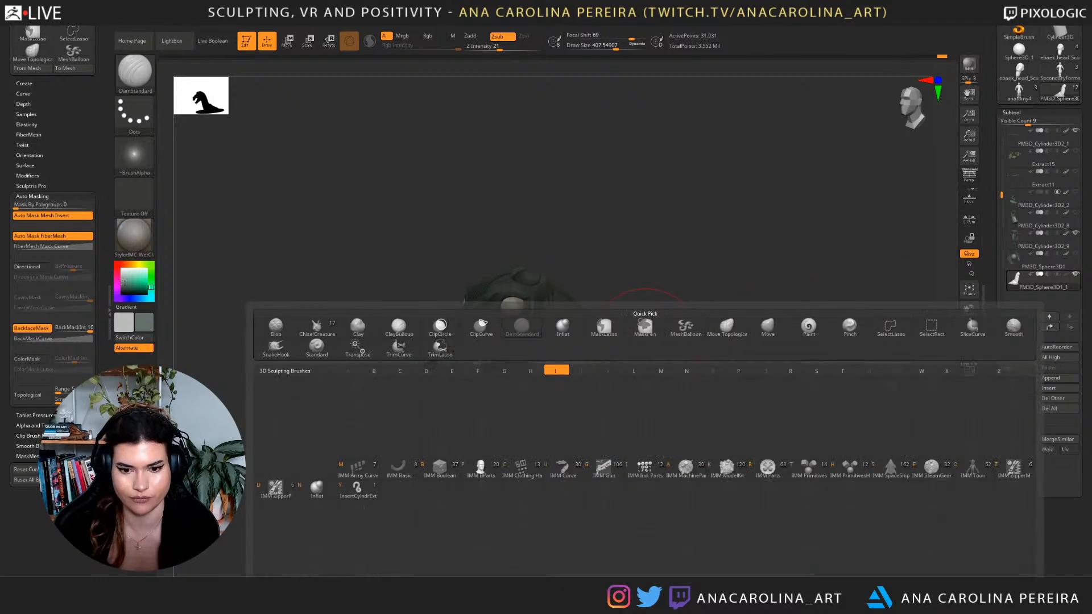
pyautogui.press('p')
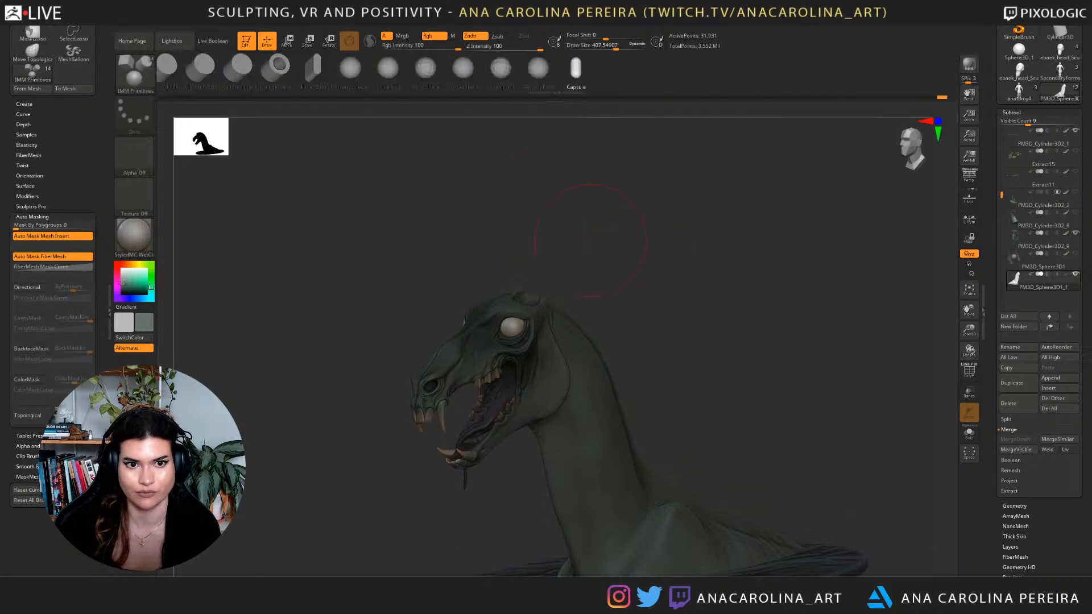
pyautogui.press('space')
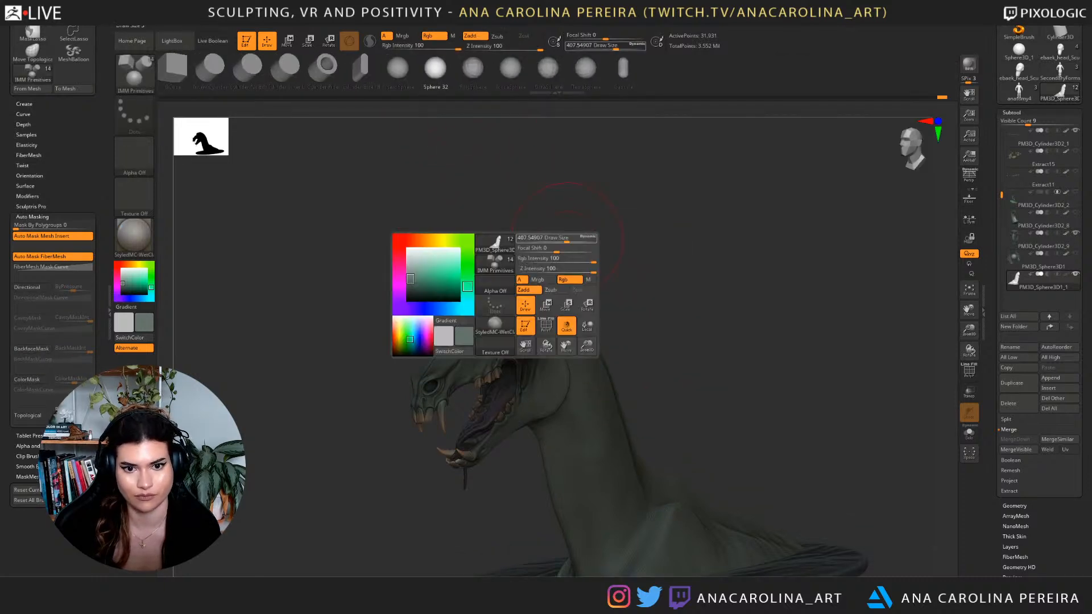
pyautogui.moveTo(546, 240); pyautogui.dragTo(497, 248)
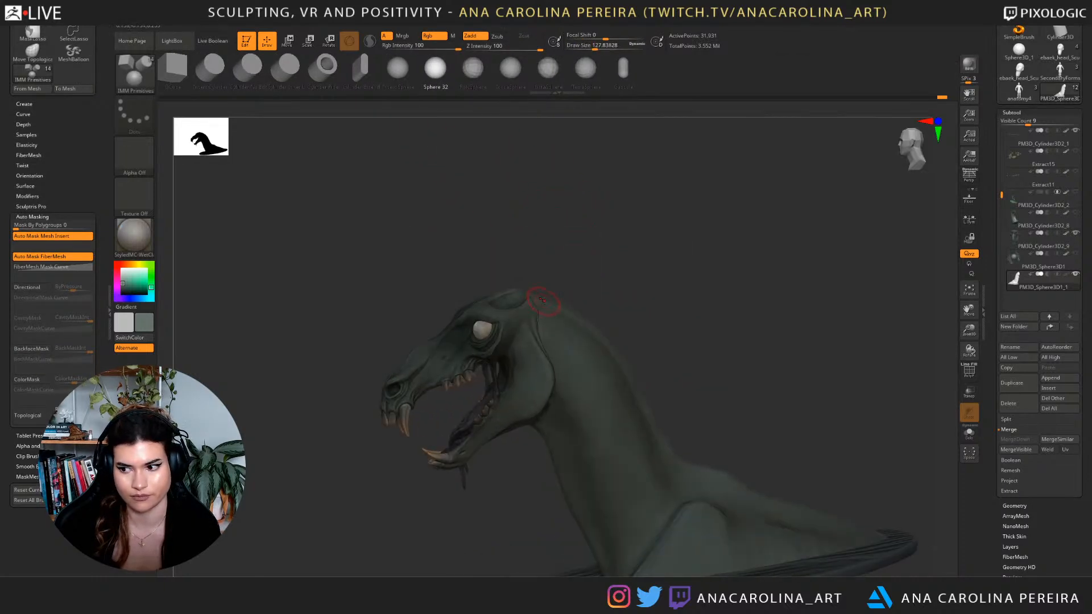
pyautogui.moveTo(522, 297); pyautogui.dragTo(603, 272)
pyautogui.moveTo(538, 296); pyautogui.dragTo(538, 291)
pyautogui.moveTo(654, 284); pyautogui.dragTo(566, 265)
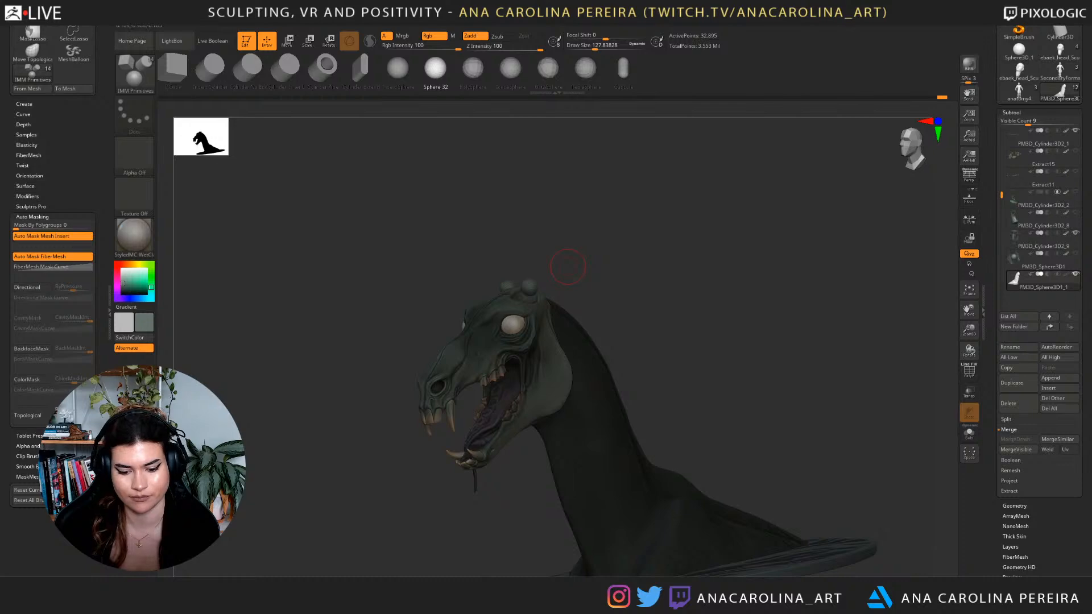
# Choose SnakeHook at about 172 draw size and Z Intensity 63, and pull the inserted spheres upward into points.
pyautogui.press('b')
pyautogui.press('s')
pyautogui.press('h')
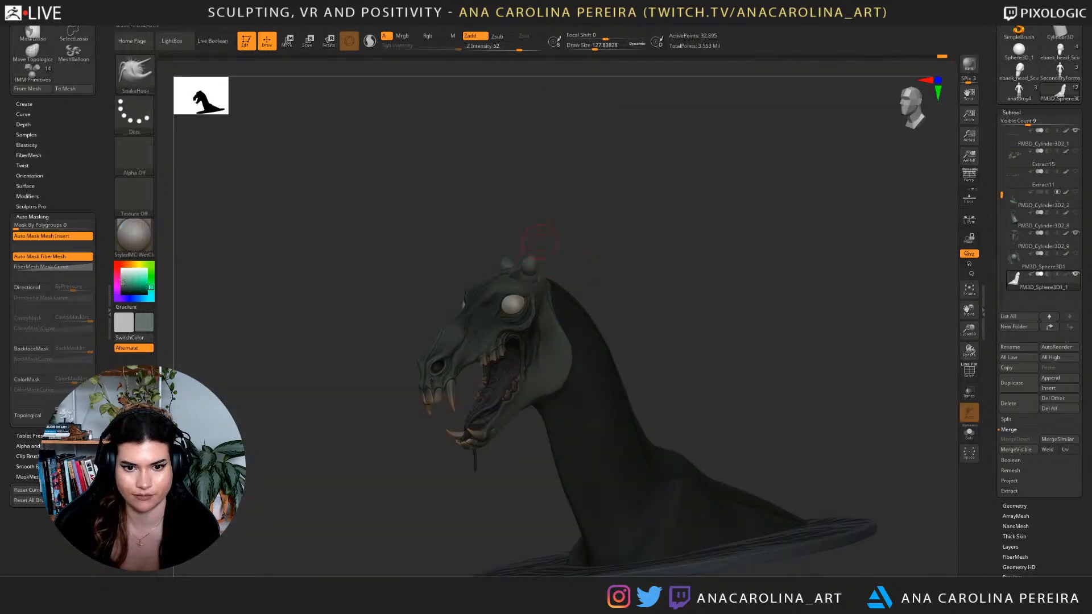
pyautogui.press('space')
pyautogui.click(539, 251)
pyautogui.press('space')
pyautogui.click(558, 289)
pyautogui.moveTo(534, 261); pyautogui.dragTo(535, 241)
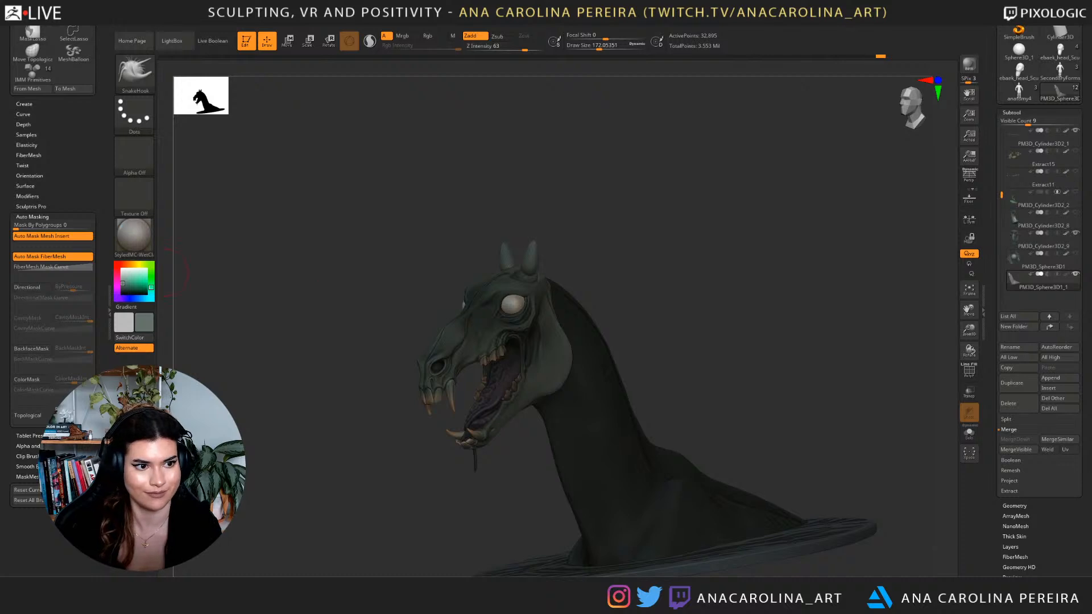
# Enlarge SnakeHook to about 268 draw size, then lengthen and curve the two points into ear-like shapes.
pyautogui.click(23, 114)
pyautogui.moveTo(296, 256); pyautogui.dragTo(529, 262)
pyautogui.press('space')
pyautogui.click(596, 208)
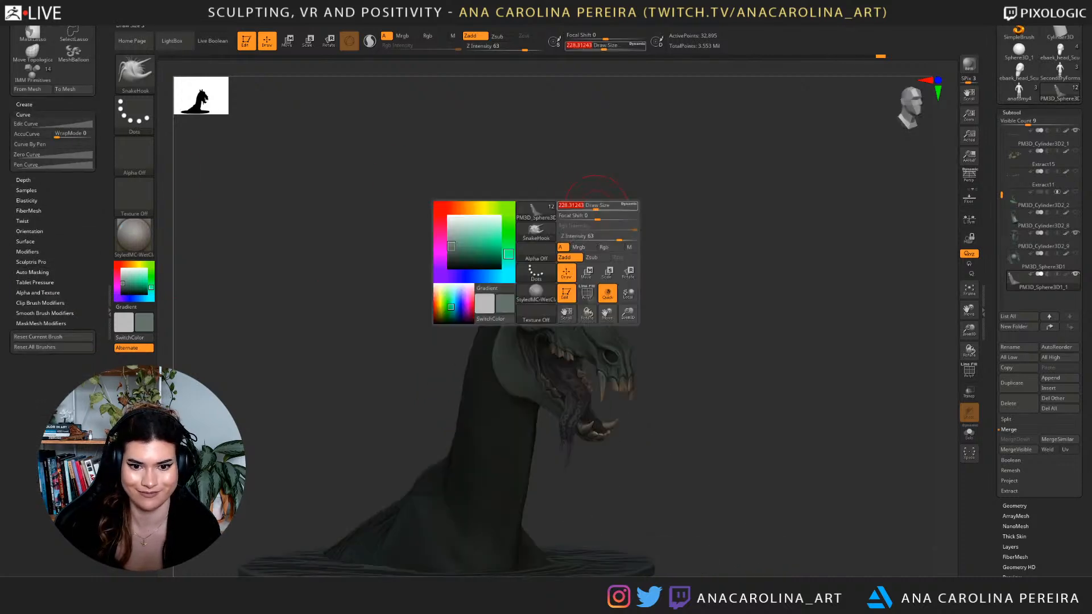
pyautogui.moveTo(514, 238)
pyautogui.mouseDown(button='right')
pyautogui.moveTo(539, 250)
pyautogui.moveTo(539, 275)
pyautogui.moveTo(529, 250)
pyautogui.mouseUp(button='right')
pyautogui.press('space')
pyautogui.moveTo(529, 252); pyautogui.dragTo(543, 246)
pyautogui.moveTo(514, 249); pyautogui.dragTo(538, 222, button='right')
pyautogui.press('space')
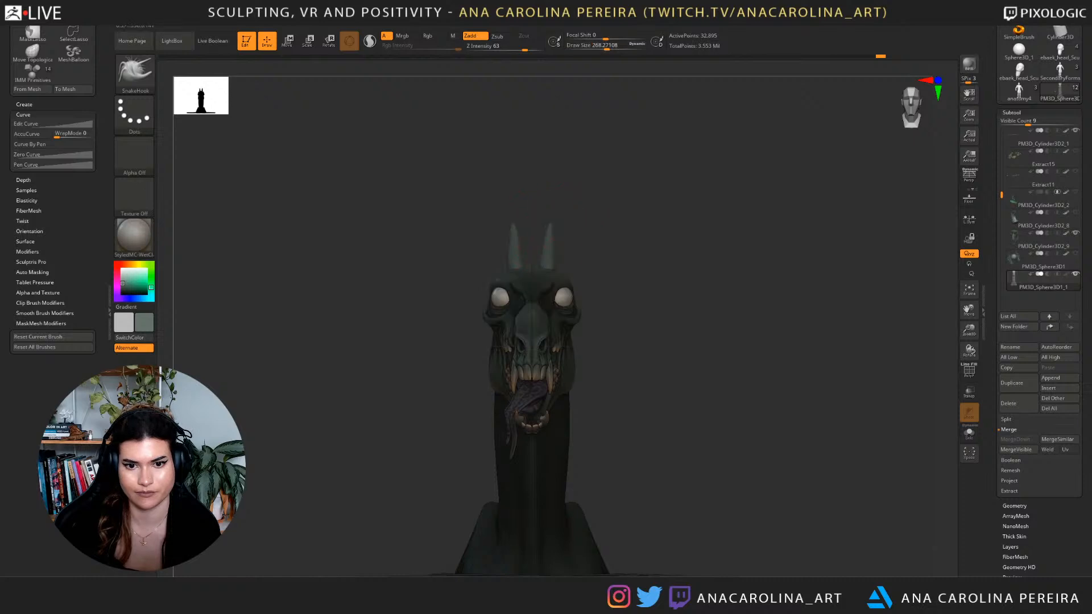
pyautogui.moveTo(545, 234)
pyautogui.mouseDown()
pyautogui.moveTo(569, 230)
pyautogui.moveTo(553, 214)
pyautogui.mouseUp()
# Separate the two ears from the body into their own subtool with Split To Parts.
pyautogui.keyDown('ctrl'); pyautogui.click(551, 251); pyautogui.keyUp('ctrl')
pyautogui.keyDown('ctrl'); pyautogui.click(573, 243); pyautogui.keyUp('ctrl')
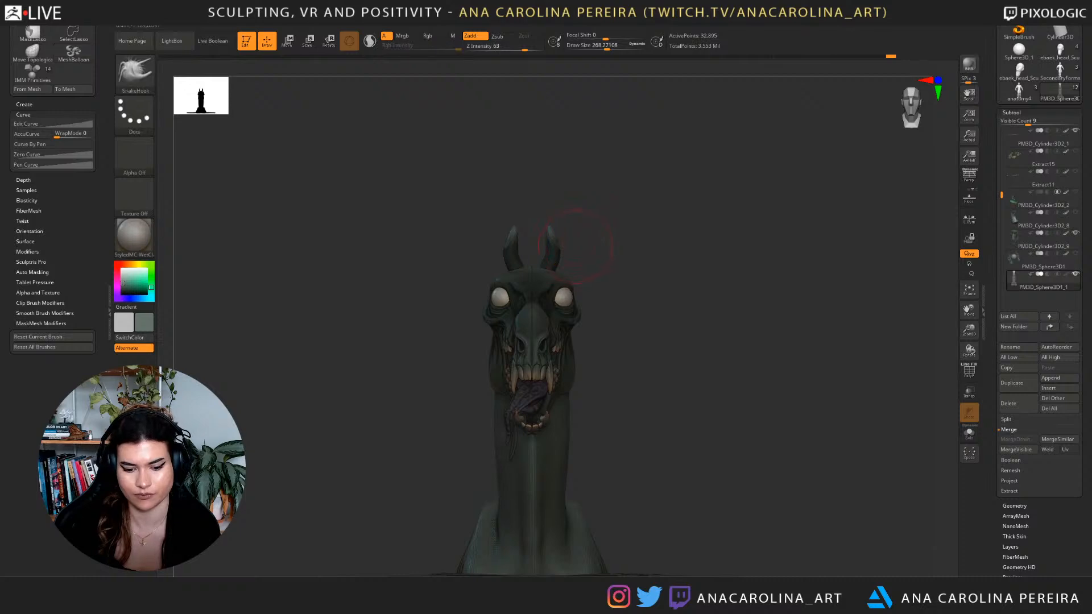
pyautogui.press('r')
pyautogui.moveTo(620, 256); pyautogui.dragTo(725, 260)
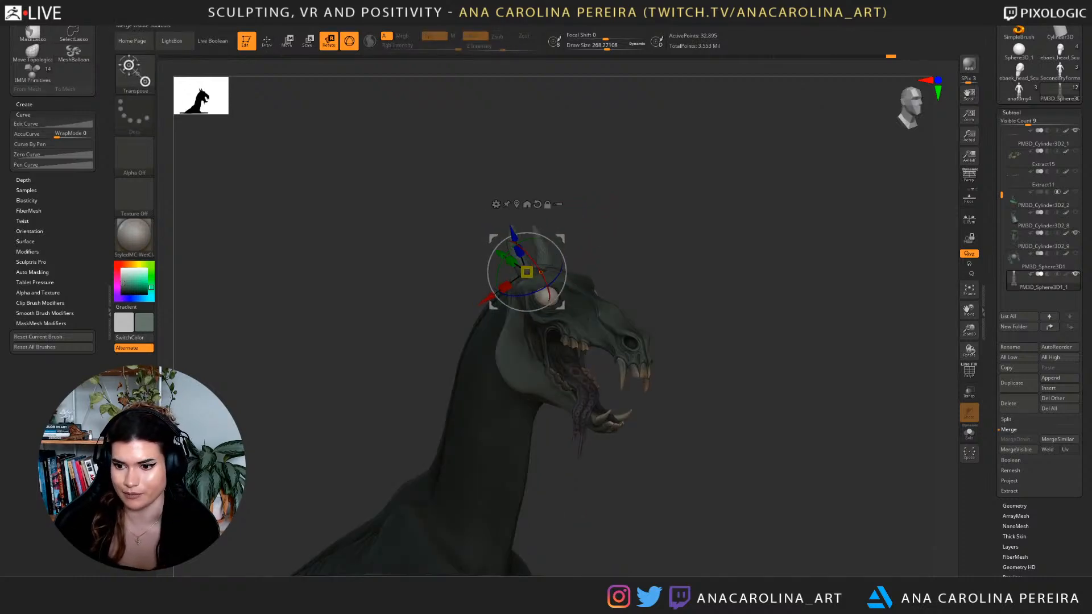
pyautogui.click(1006, 419)
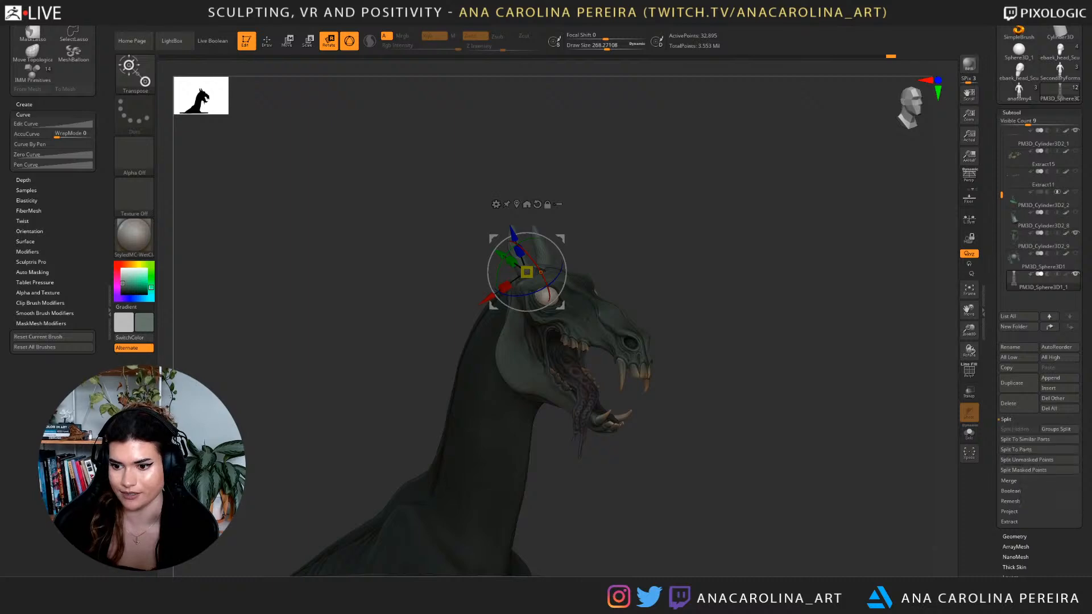
pyautogui.click(1016, 449)
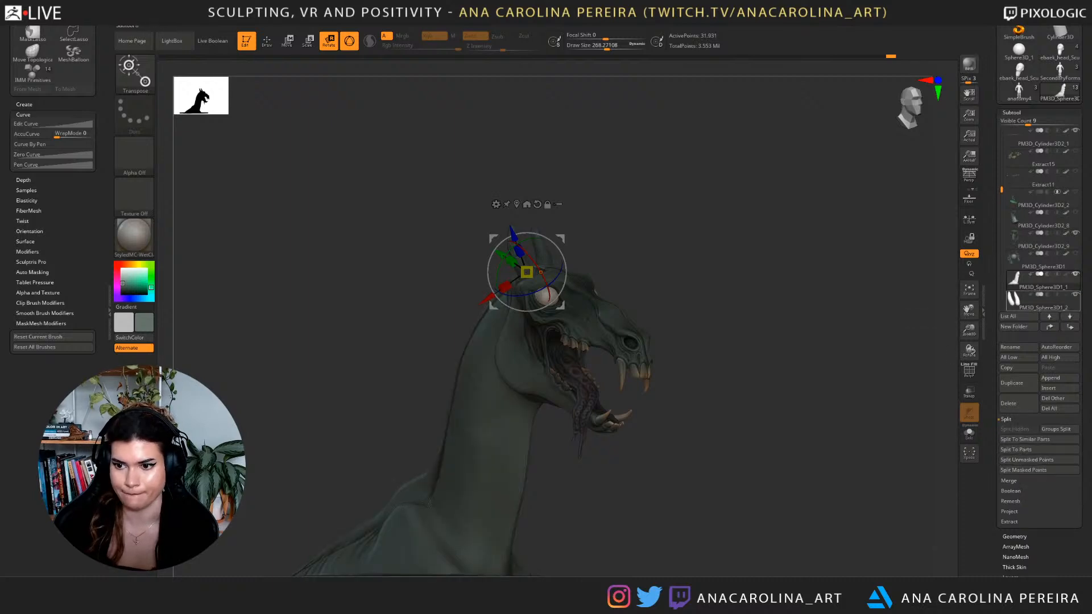
# Activate the ears subtool and reshape the ears with SnakeHook at about 318 draw size.
pyautogui.moveTo(819, 347)
pyautogui.mouseDown()
pyautogui.moveTo(632, 348)
pyautogui.moveTo(820, 365)
pyautogui.mouseUp()
pyautogui.press('b')
pyautogui.press('f')
pyautogui.press('a')
pyautogui.press('space')
pyautogui.moveTo(532, 231); pyautogui.dragTo(544, 230)
pyautogui.press('space')
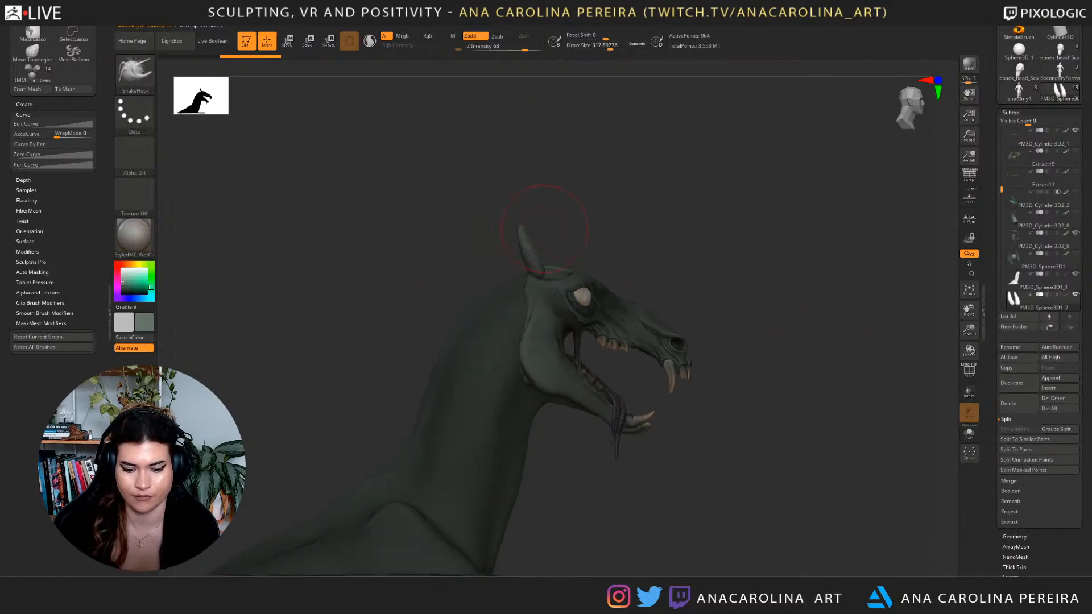
pyautogui.press('t')
pyautogui.click(511, 256)
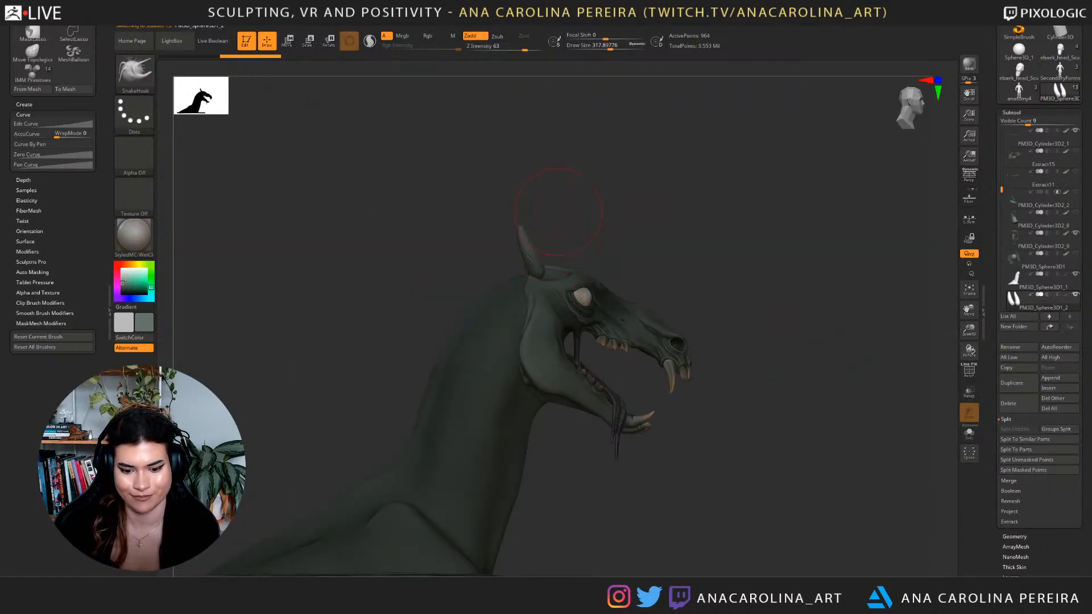
# Reposition the mirrored ears on top of the head with the Move gizmo, working from several angles.
pyautogui.press('w')
pyautogui.moveTo(570, 254); pyautogui.dragTo(568, 250)
pyautogui.moveTo(757, 342); pyautogui.dragTo(433, 343)
pyautogui.moveTo(450, 227); pyautogui.dragTo(488, 330)
pyautogui.moveTo(561, 307)
pyautogui.mouseDown()
pyautogui.moveTo(545, 288)
pyautogui.moveTo(546, 298)
pyautogui.mouseUp()
pyautogui.moveTo(449, 398); pyautogui.dragTo(595, 287)
pyautogui.moveTo(603, 367); pyautogui.dragTo(644, 380)
pyautogui.press('b')
pyautogui.press('m')
pyautogui.press('v')
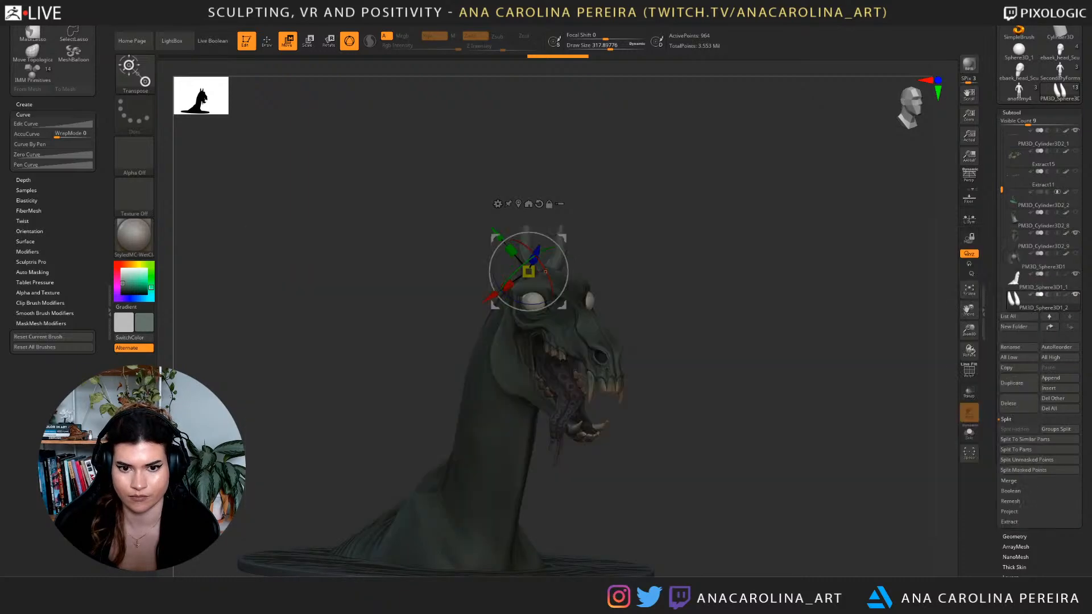
# Reduce SnakeHook to about 116 draw size and refine the shape of the ears.
pyautogui.press('b')
pyautogui.press('s')
pyautogui.press('h')
pyautogui.moveTo(615, 267)
pyautogui.mouseDown()
pyautogui.moveTo(554, 260)
pyautogui.moveTo(575, 239)
pyautogui.moveTo(626, 245)
pyautogui.mouseUp()
pyautogui.press('space')
pyautogui.press('space')
pyautogui.press('space')
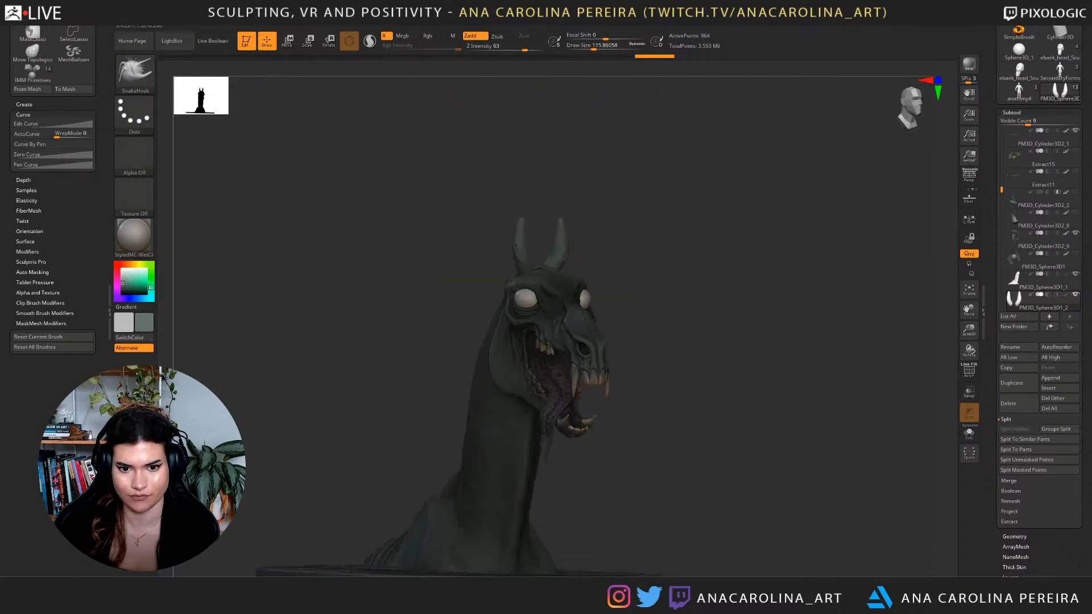
# Sculpt the surfaces of the ears with ClayBuildup at about 116 draw size and Z Intensity 20.
pyautogui.keyDown('ctrl'); pyautogui.moveTo(626, 245); pyautogui.dragTo(593, 288, button='right'); pyautogui.keyUp('ctrl')
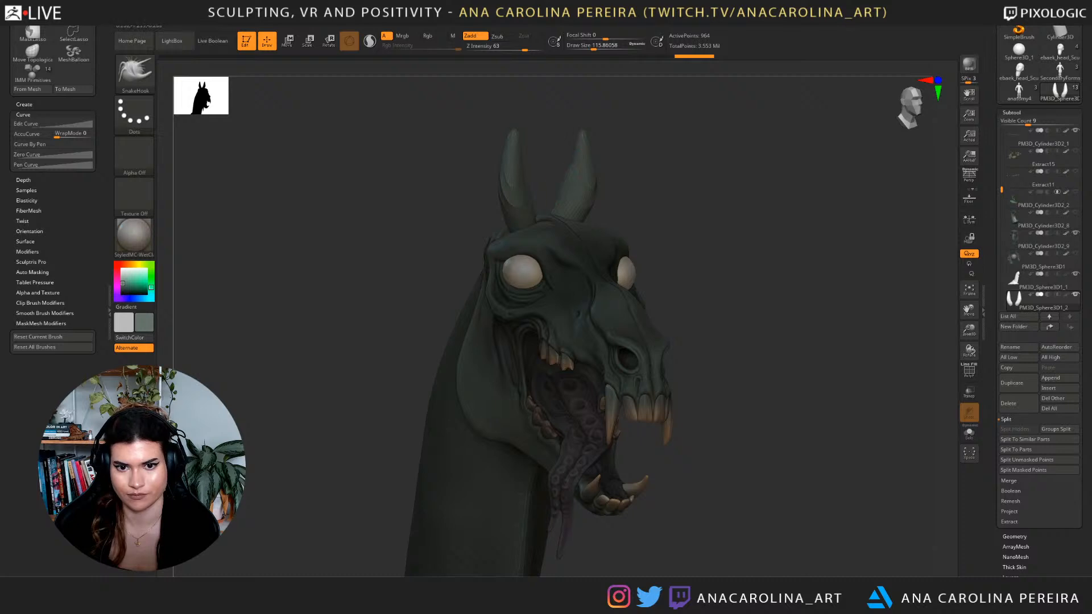
pyautogui.press('b')
pyautogui.press('c')
pyautogui.press('b')
pyautogui.moveTo(561, 164); pyautogui.dragTo(515, 165, button='right')
pyautogui.moveTo(575, 171)
pyautogui.mouseDown()
pyautogui.moveTo(579, 206)
pyautogui.moveTo(575, 191)
pyautogui.moveTo(560, 196)
pyautogui.moveTo(558, 219)
pyautogui.moveTo(521, 225)
pyautogui.mouseUp()
# Adjust the ears' placement behind the brow with the Move gizmo from the side.
pyautogui.press('w')
pyautogui.moveTo(637, 219); pyautogui.dragTo(598, 221)
pyautogui.press('q')
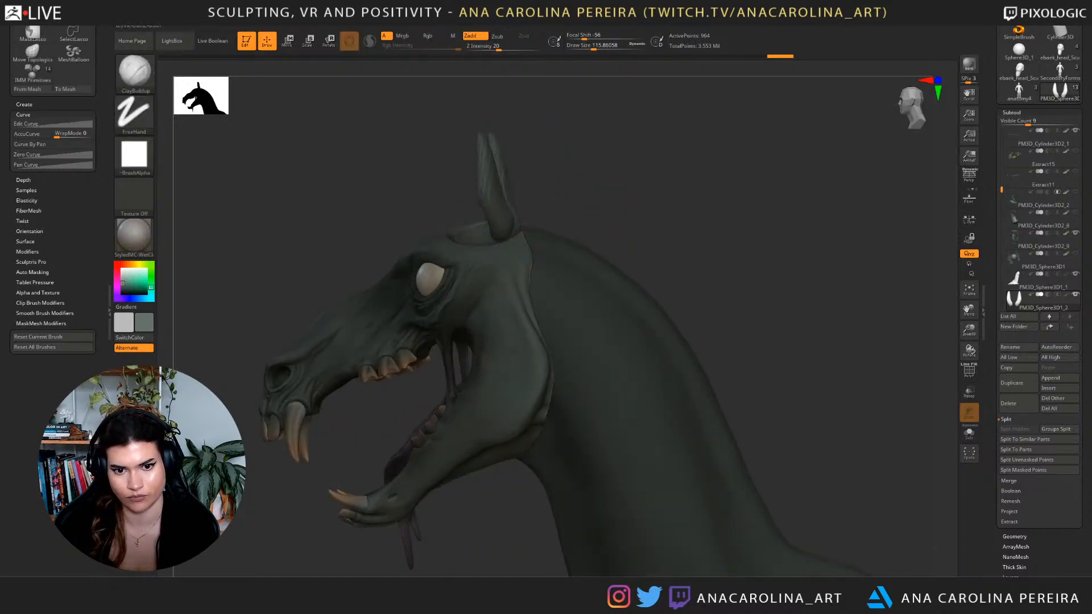
pyautogui.press('w')
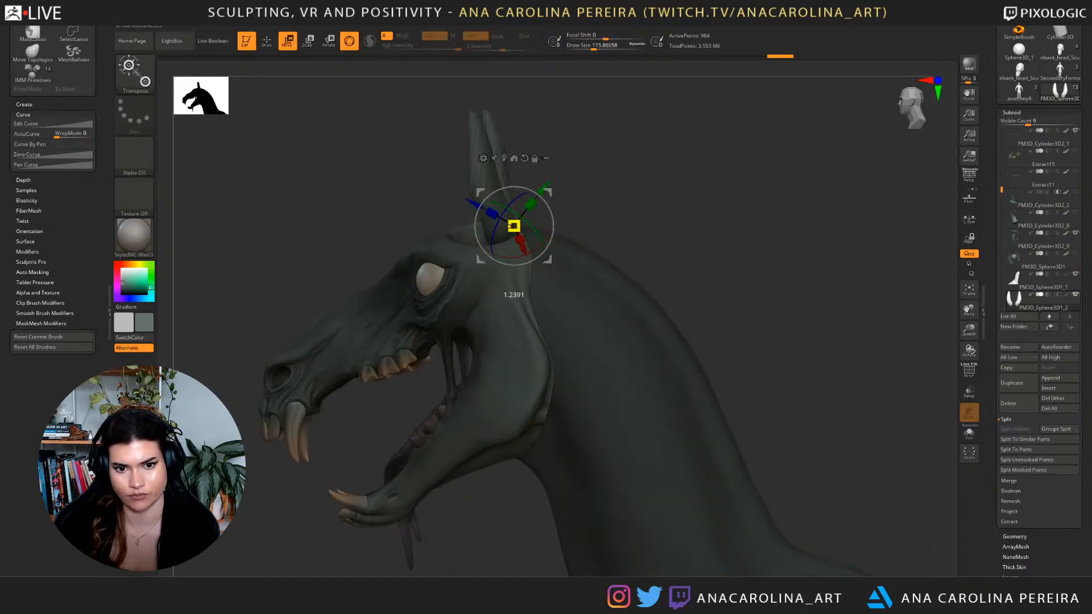
pyautogui.moveTo(547, 260); pyautogui.dragTo(567, 273)
pyautogui.moveTo(642, 245); pyautogui.dragTo(837, 247)
# Shape the ears into broader, pointed forms with the Move brush at about 116 draw size.
pyautogui.keyDown('alt'); pyautogui.moveTo(796, 296); pyautogui.dragTo(796, 228); pyautogui.keyUp('alt')
pyautogui.press('b')
pyautogui.press('m')
pyautogui.press('v')
pyautogui.moveTo(700, 239)
pyautogui.mouseDown()
pyautogui.moveTo(577, 238)
pyautogui.moveTo(647, 236)
pyautogui.moveTo(662, 250)
pyautogui.mouseUp()
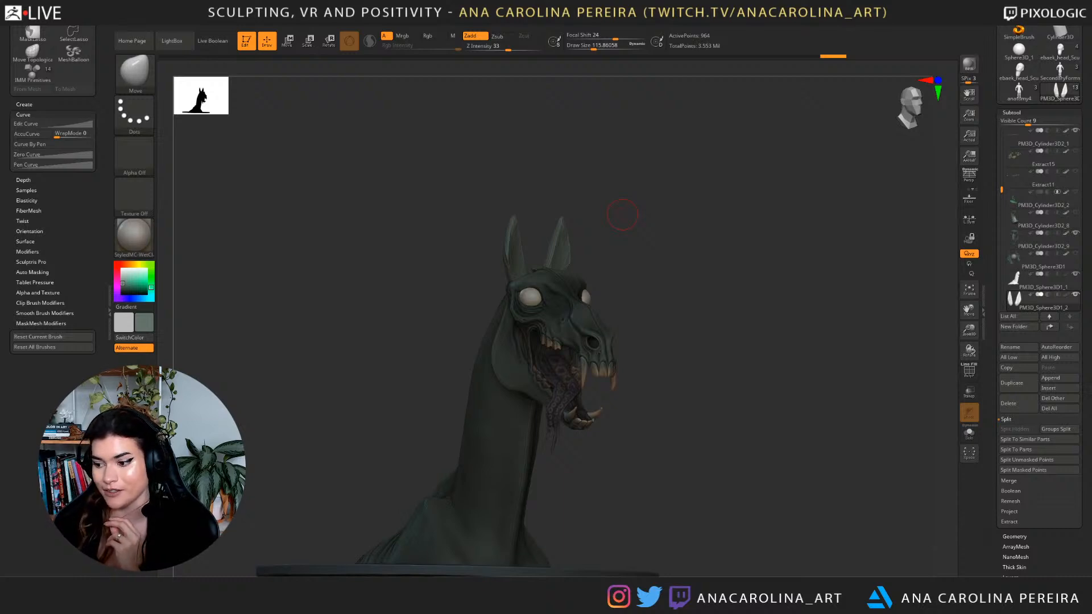
pyautogui.moveTo(693, 182)
pyautogui.mouseDown()
pyautogui.moveTo(718, 238)
pyautogui.moveTo(615, 219)
pyautogui.mouseUp()
# Switch the active colour and sample the creature's grey-green skin tone for the ears.
pyautogui.press('v')
pyautogui.press('v')
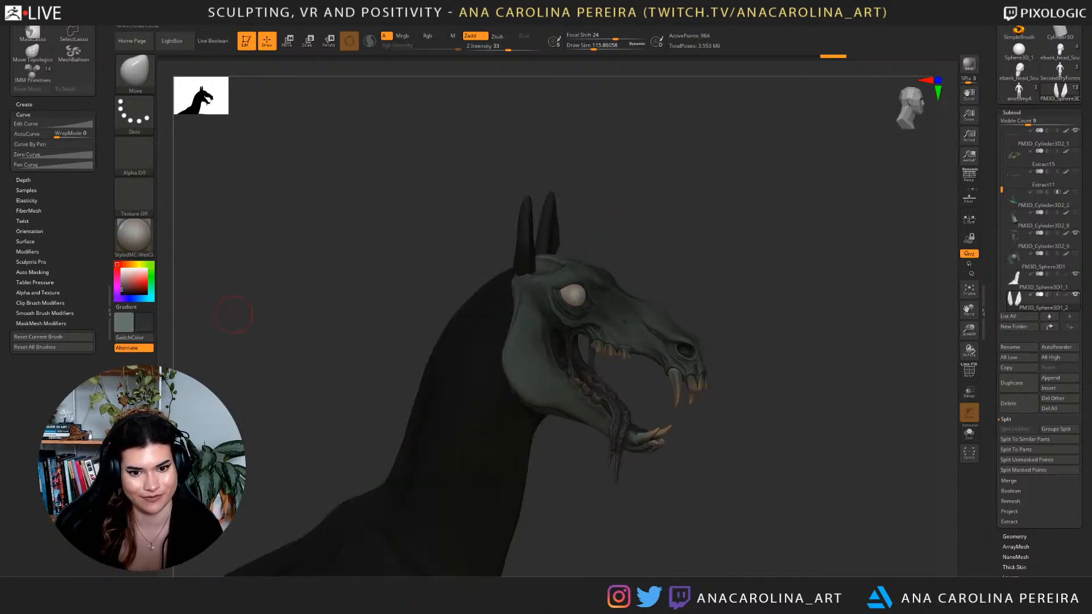
pyautogui.moveTo(248, 310); pyautogui.dragTo(290, 313)
pyautogui.press('c')
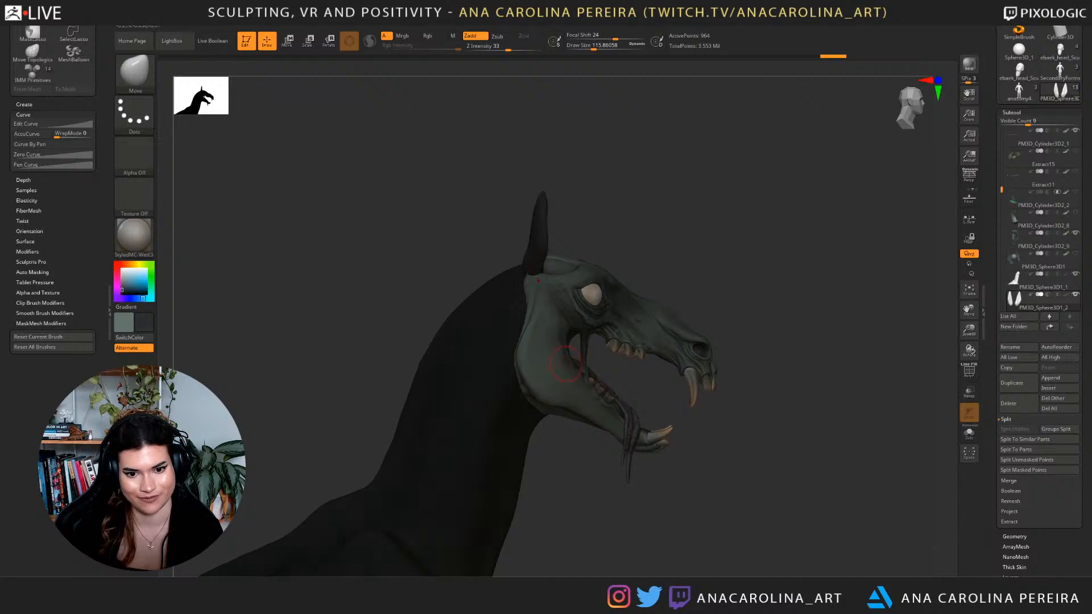
# Rotate the mirrored ears outward with the transform gizmo, working from above the head.
pyautogui.moveTo(549, 506); pyautogui.dragTo(358, 495)
pyautogui.moveTo(719, 446)
pyautogui.keyDown('alt'); pyautogui.mouseDown()
pyautogui.moveTo(714, 370)
pyautogui.moveTo(739, 373)
pyautogui.moveTo(711, 417)
pyautogui.mouseUp(); pyautogui.keyUp('alt')
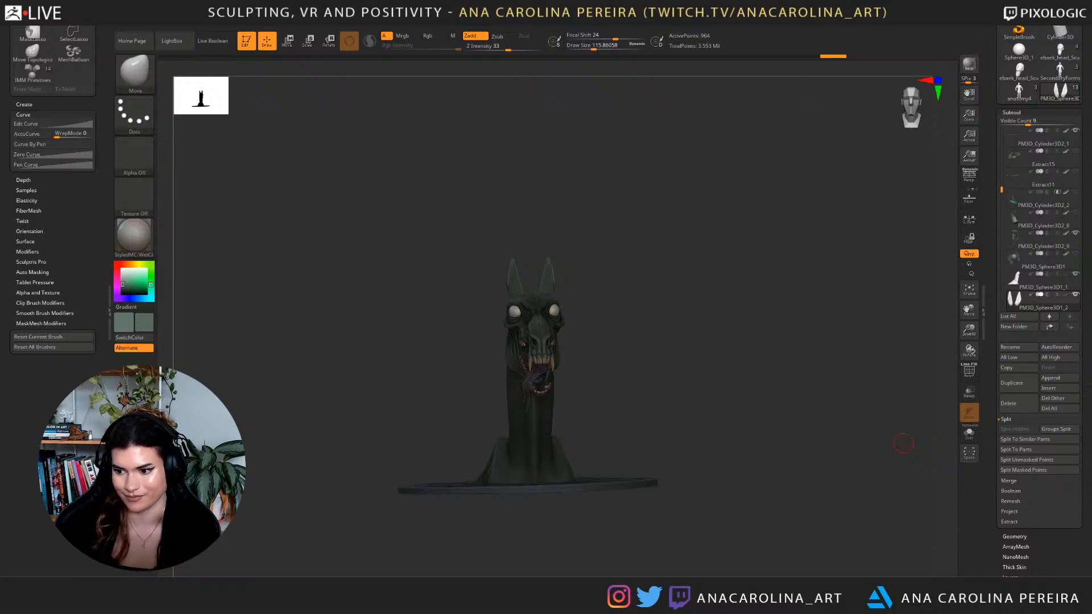
pyautogui.moveTo(785, 342)
pyautogui.keyDown('shift'); pyautogui.mouseDown()
pyautogui.moveTo(717, 288)
pyautogui.moveTo(715, 342)
pyautogui.moveTo(791, 345)
pyautogui.mouseUp(); pyautogui.keyUp('shift')
pyautogui.press('e')
pyautogui.keyDown('shift'); pyautogui.moveTo(715, 343); pyautogui.dragTo(740, 424); pyautogui.keyUp('shift')
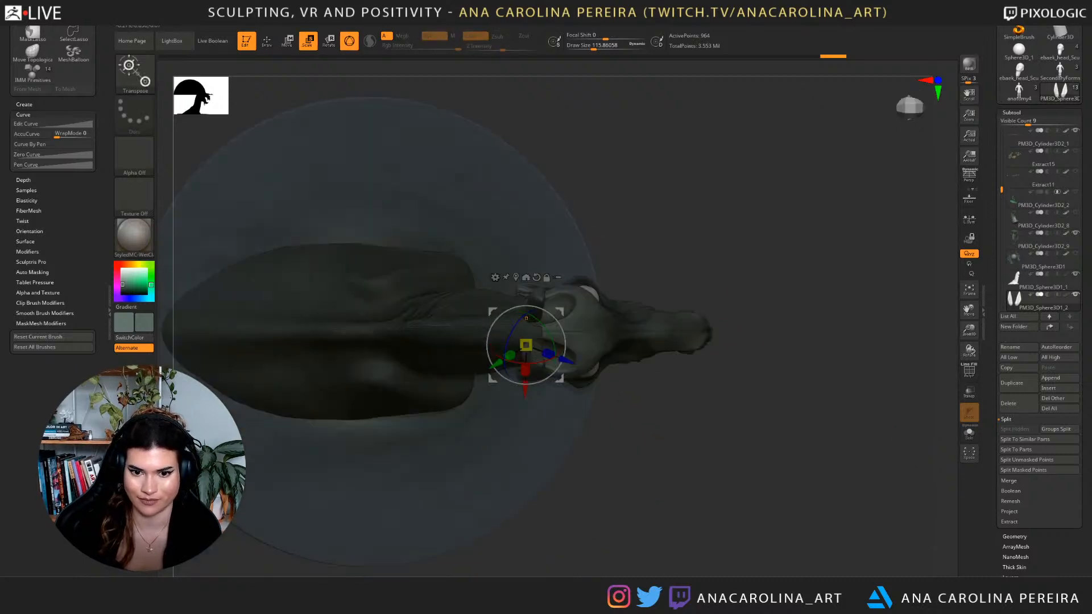
pyautogui.moveTo(565, 344); pyautogui.dragTo(505, 381)
pyautogui.moveTo(740, 398); pyautogui.dragTo(739, 244)
pyautogui.moveTo(559, 306); pyautogui.dragTo(576, 302)
# Lean the ears backward and fine-tune their seat on the skull with the transform gizmo.
pyautogui.moveTo(739, 341); pyautogui.dragTo(597, 341)
pyautogui.moveTo(555, 284); pyautogui.dragTo(541, 308)
pyautogui.moveTo(739, 341); pyautogui.dragTo(586, 341)
pyautogui.moveTo(638, 273); pyautogui.dragTo(555, 286)
pyautogui.moveTo(552, 241); pyautogui.dragTo(554, 232)
pyautogui.moveTo(654, 284)
pyautogui.mouseDown()
pyautogui.moveTo(785, 281)
pyautogui.moveTo(788, 299)
pyautogui.moveTo(853, 296)
pyautogui.moveTo(654, 299)
pyautogui.moveTo(757, 293)
pyautogui.mouseUp()
# Refine the outline of the tilted ears with the Move brush.
pyautogui.press('b')
pyautogui.press('m')
pyautogui.press('v')
pyautogui.moveTo(660, 287)
pyautogui.keyDown('alt'); pyautogui.mouseDown()
pyautogui.moveTo(690, 293)
pyautogui.moveTo(705, 256)
pyautogui.mouseUp(); pyautogui.keyUp('alt')
pyautogui.moveTo(708, 240); pyautogui.dragTo(647, 264)
# Select the body subtool and adjust the upper neck behind the ears with Move at about 500 draw size.
pyautogui.keyDown('alt'); pyautogui.click(626, 288); pyautogui.keyUp('alt')
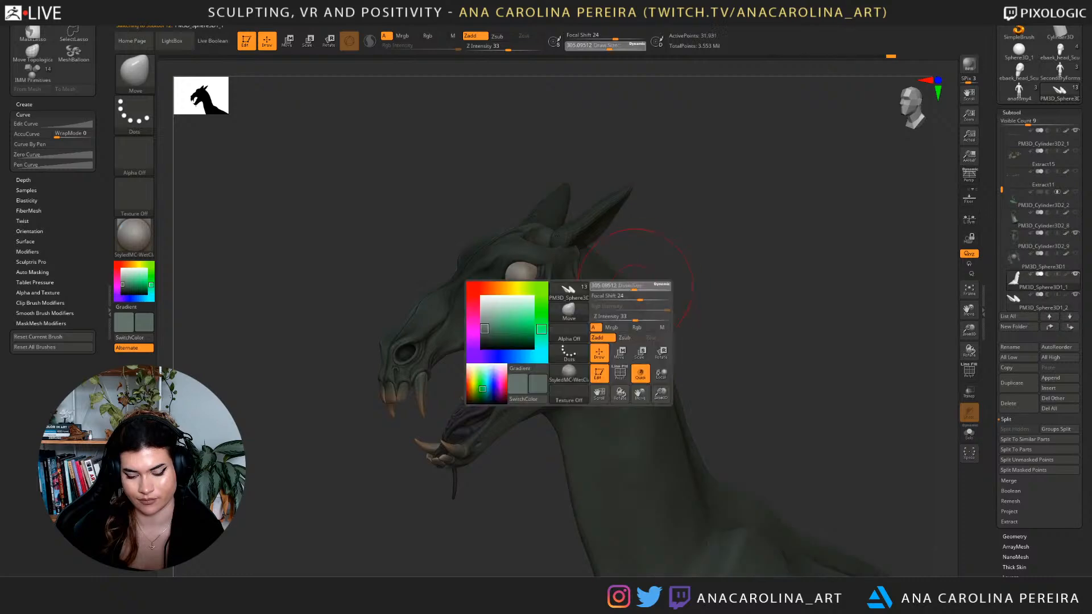
pyautogui.press('n')
pyautogui.press(']')
pyautogui.moveTo(600, 262)
pyautogui.mouseDown(button='right')
pyautogui.moveTo(648, 359)
pyautogui.moveTo(674, 361)
pyautogui.mouseUp(button='right')
pyautogui.moveTo(682, 506)
pyautogui.mouseDown(button='right')
pyautogui.moveTo(640, 518)
pyautogui.moveTo(569, 492)
pyautogui.mouseUp(button='right')
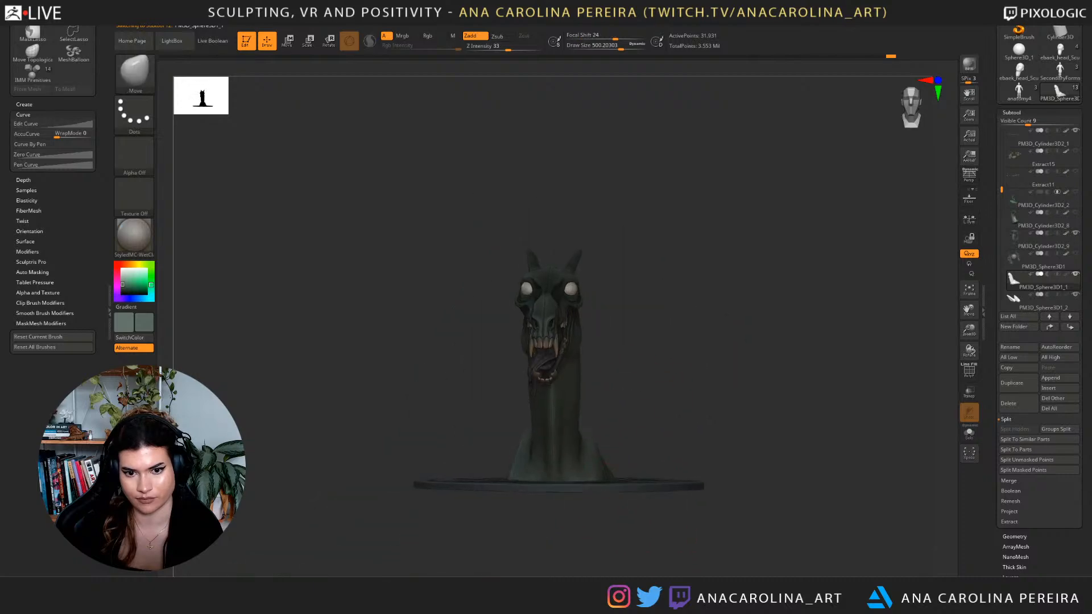
# Reduce Move to about 257 draw size, then select the ears subtool and adjust the ears from the front.
pyautogui.keyDown('alt'); pyautogui.moveTo(643, 398); pyautogui.dragTo(657, 406); pyautogui.keyUp('alt')
pyautogui.press('b')
pyautogui.press('m')
pyautogui.press('v')
pyautogui.press('space')
pyautogui.moveTo(631, 300); pyautogui.dragTo(621, 299)
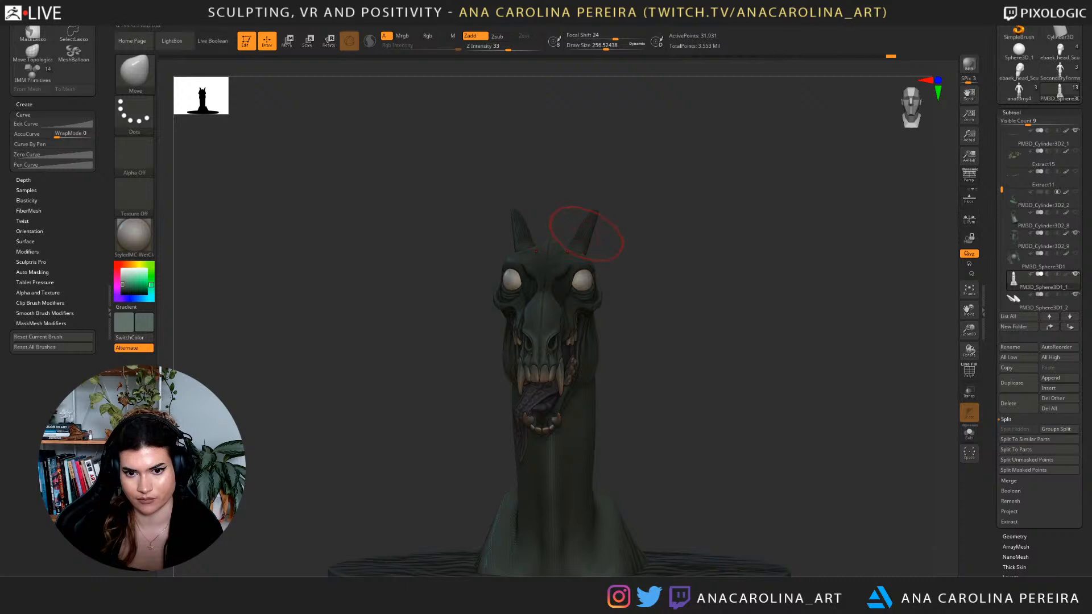
pyautogui.keyDown('alt'); pyautogui.click(587, 233); pyautogui.keyUp('alt')
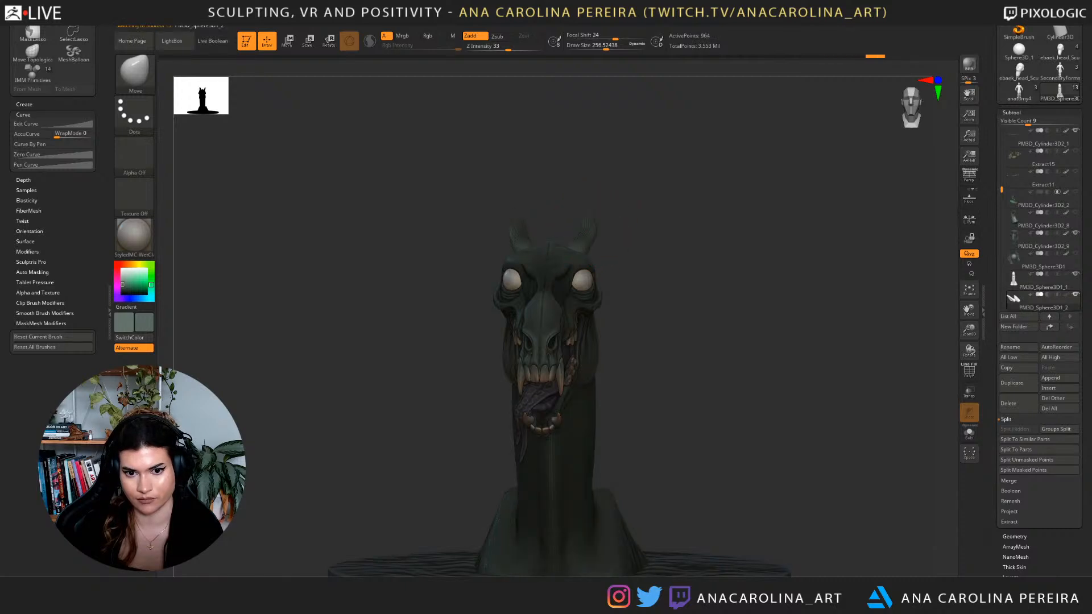
pyautogui.moveTo(608, 227)
pyautogui.mouseDown()
pyautogui.moveTo(668, 249)
pyautogui.moveTo(672, 262)
pyautogui.moveTo(660, 264)
pyautogui.moveTo(673, 278)
pyautogui.mouseUp()
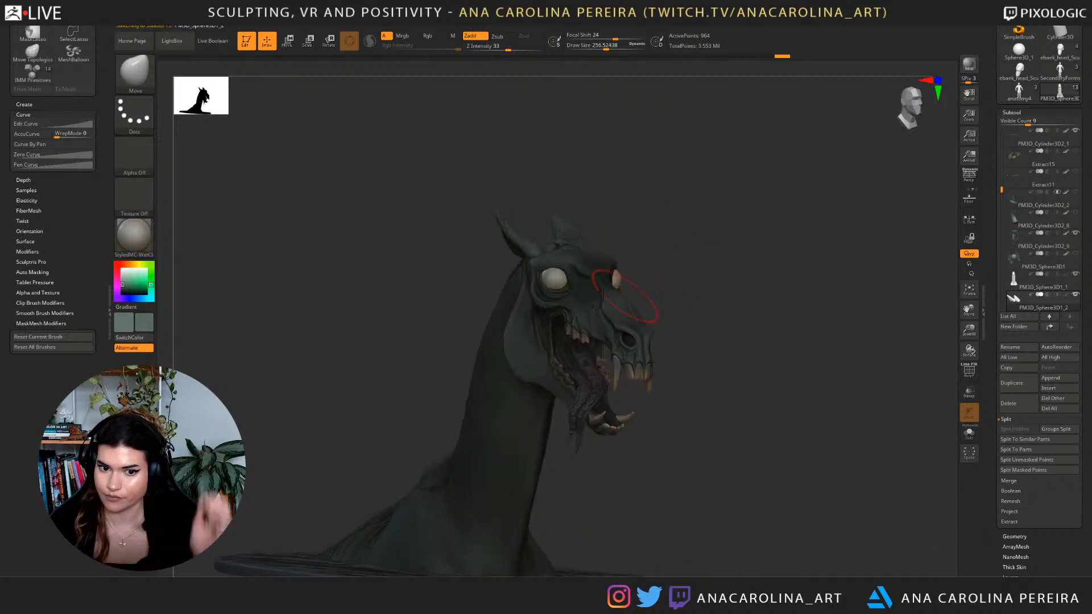
# Select the body subtool again and reshape the back of the neck with Move at about 685 draw size.
pyautogui.keyDown('alt'); pyautogui.click(524, 432); pyautogui.keyUp('alt')
pyautogui.moveTo(655, 409)
pyautogui.mouseDown()
pyautogui.moveTo(638, 395)
pyautogui.moveTo(569, 400)
pyautogui.mouseUp()
pyautogui.press('space')
pyautogui.moveTo(611, 348); pyautogui.dragTo(624, 348)
pyautogui.moveTo(734, 342)
pyautogui.mouseDown()
pyautogui.moveTo(650, 332)
pyautogui.moveTo(765, 326)
pyautogui.mouseUp()
pyautogui.press('space')
pyautogui.moveTo(477, 305); pyautogui.dragTo(490, 305)
pyautogui.moveTo(386, 256); pyautogui.dragTo(438, 258)
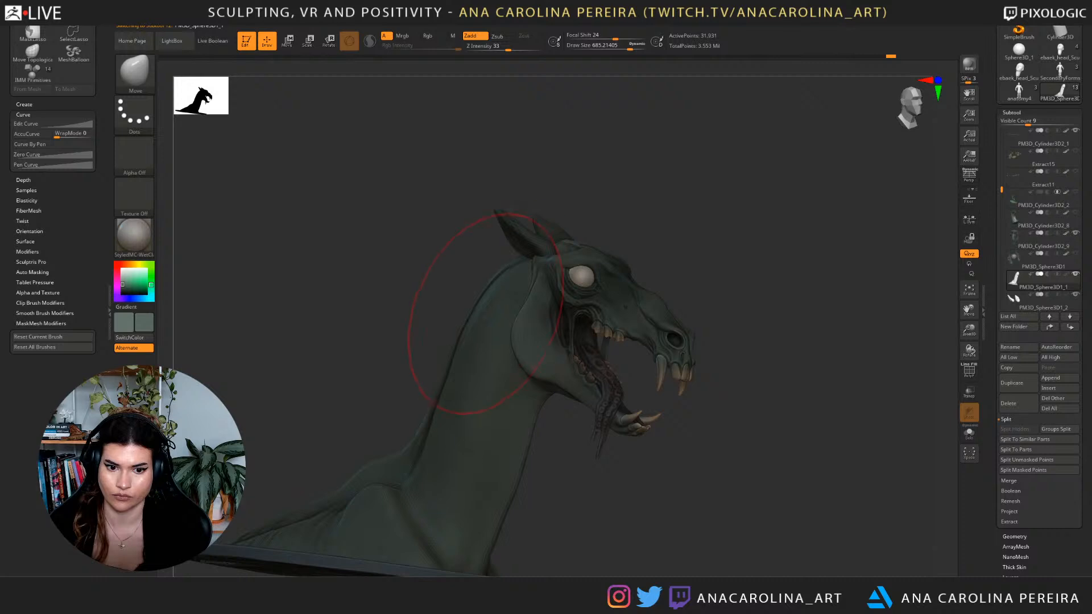
# Quick-save the project.
pyautogui.moveTo(524, 504)
pyautogui.mouseDown()
pyautogui.moveTo(543, 505)
pyautogui.moveTo(501, 513)
pyautogui.moveTo(560, 501)
pyautogui.mouseUp()
pyautogui.moveTo(813, 450); pyautogui.dragTo(663, 454)
pyautogui.moveTo(748, 459)
pyautogui.mouseDown()
pyautogui.moveTo(716, 462)
pyautogui.moveTo(693, 496)
pyautogui.moveTo(700, 468)
pyautogui.moveTo(790, 451)
pyautogui.moveTo(800, 382)
pyautogui.moveTo(839, 373)
pyautogui.moveTo(754, 387)
pyautogui.moveTo(794, 393)
pyautogui.mouseUp()
pyautogui.press('9')
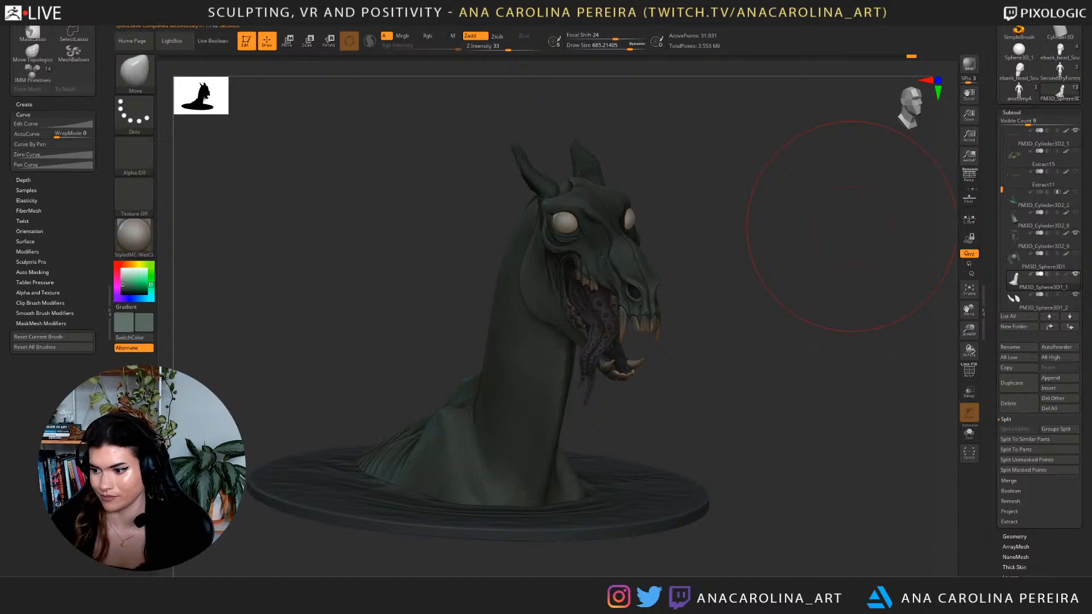
# Adjust the neck and shoulder contours from the front with Move at about 422 draw size.
pyautogui.moveTo(791, 363); pyautogui.dragTo(711, 461)
pyautogui.press('space')
pyautogui.moveTo(703, 398); pyautogui.dragTo(684, 398)
pyautogui.press('space')
pyautogui.moveTo(621, 459); pyautogui.dragTo(638, 459)
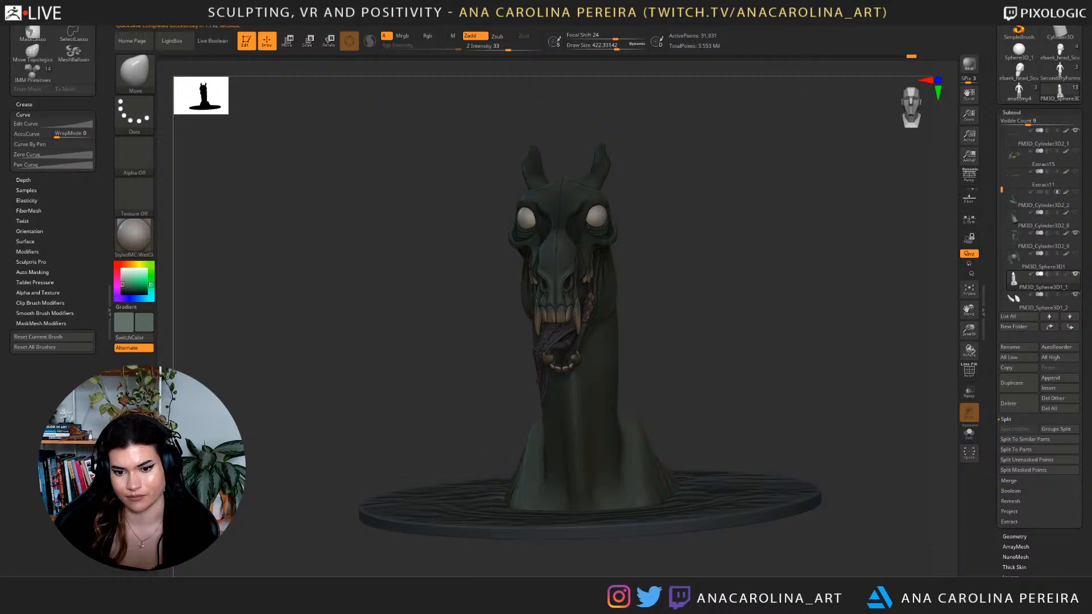
pyautogui.moveTo(722, 432)
pyautogui.mouseDown()
pyautogui.moveTo(643, 427)
pyautogui.moveTo(642, 387)
pyautogui.moveTo(603, 369)
pyautogui.mouseUp()
pyautogui.moveTo(751, 452); pyautogui.dragTo(734, 446)
# Push the neck and back silhouette with Move at about 867 draw size, and reduce the brush to about 585.
pyautogui.press('space')
pyautogui.moveTo(723, 320)
pyautogui.mouseDown()
pyautogui.moveTo(740, 318)
pyautogui.moveTo(726, 319)
pyautogui.moveTo(703, 351)
pyautogui.mouseUp()
pyautogui.press('space')
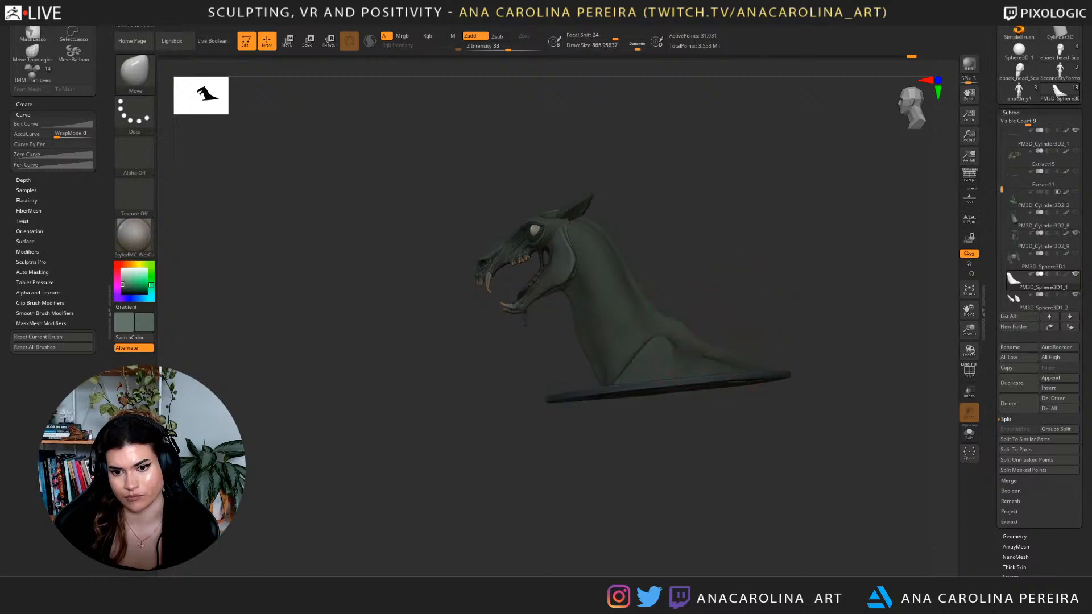
pyautogui.moveTo(703, 433)
pyautogui.mouseDown()
pyautogui.moveTo(780, 435)
pyautogui.moveTo(718, 422)
pyautogui.mouseUp()
pyautogui.moveTo(706, 307)
pyautogui.mouseDown()
pyautogui.moveTo(691, 321)
pyautogui.moveTo(783, 316)
pyautogui.mouseUp()
pyautogui.moveTo(795, 365)
pyautogui.keyDown('alt'); pyautogui.mouseDown()
pyautogui.moveTo(789, 411)
pyautogui.moveTo(716, 412)
pyautogui.moveTo(762, 409)
pyautogui.mouseUp(); pyautogui.keyUp('alt')
pyautogui.keyDown('alt'); pyautogui.moveTo(757, 373); pyautogui.dragTo(799, 345); pyautogui.keyUp('alt')
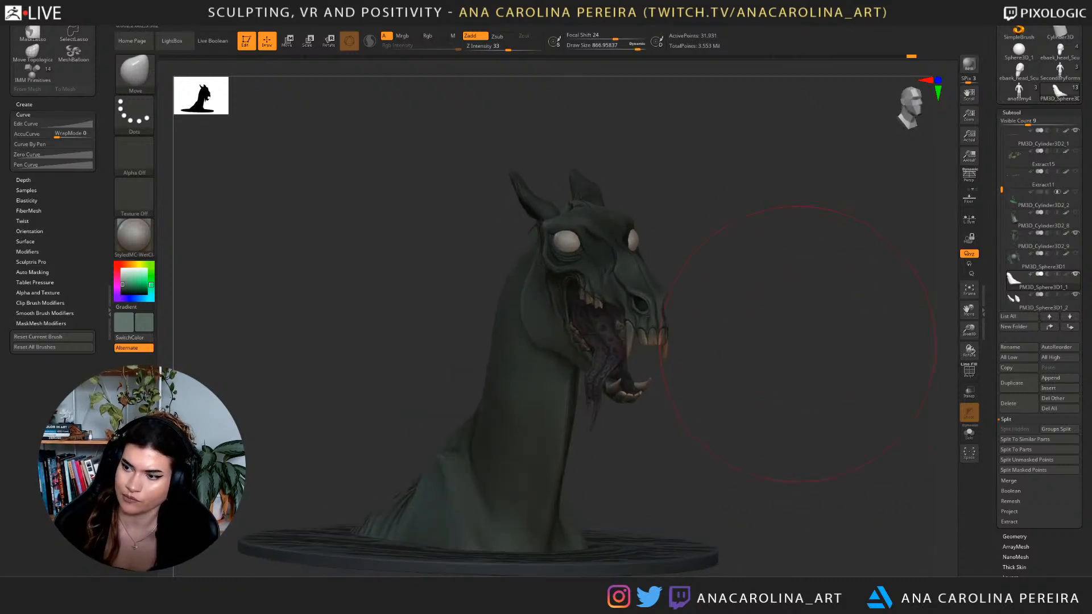
pyautogui.moveTo(489, 246)
pyautogui.mouseDown()
pyautogui.moveTo(515, 250)
pyautogui.moveTo(501, 250)
pyautogui.mouseUp()
pyautogui.press('s')
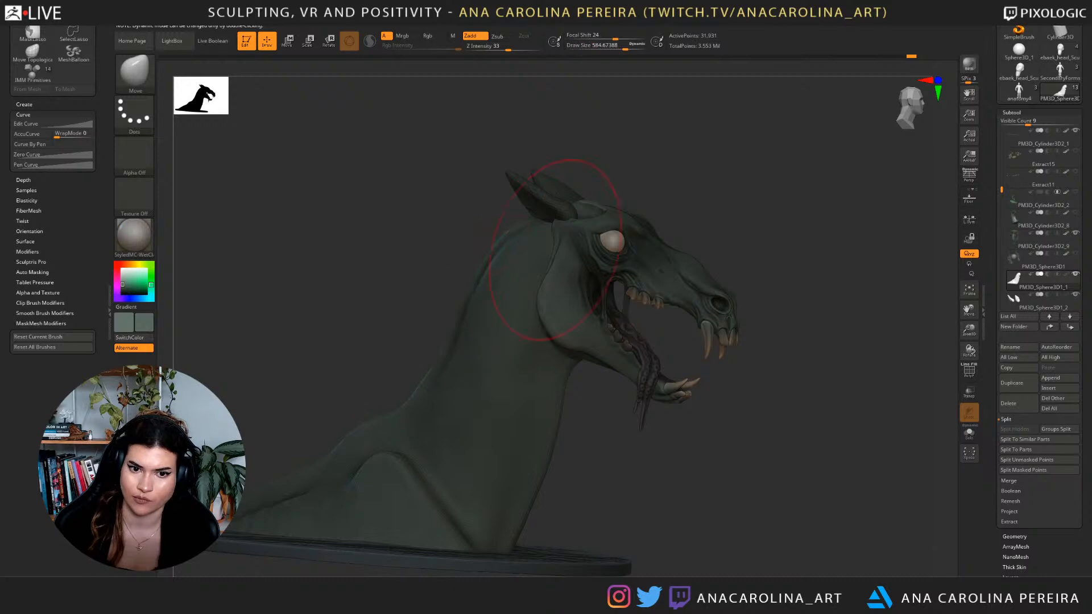
# Show the hidden green hair strands subtool over the head and neck.
pyautogui.click(1075, 192)
pyautogui.moveTo(905, 347)
pyautogui.mouseDown()
pyautogui.moveTo(774, 352)
pyautogui.moveTo(790, 353)
pyautogui.moveTo(791, 341)
pyautogui.moveTo(813, 363)
pyautogui.moveTo(885, 374)
pyautogui.mouseUp()
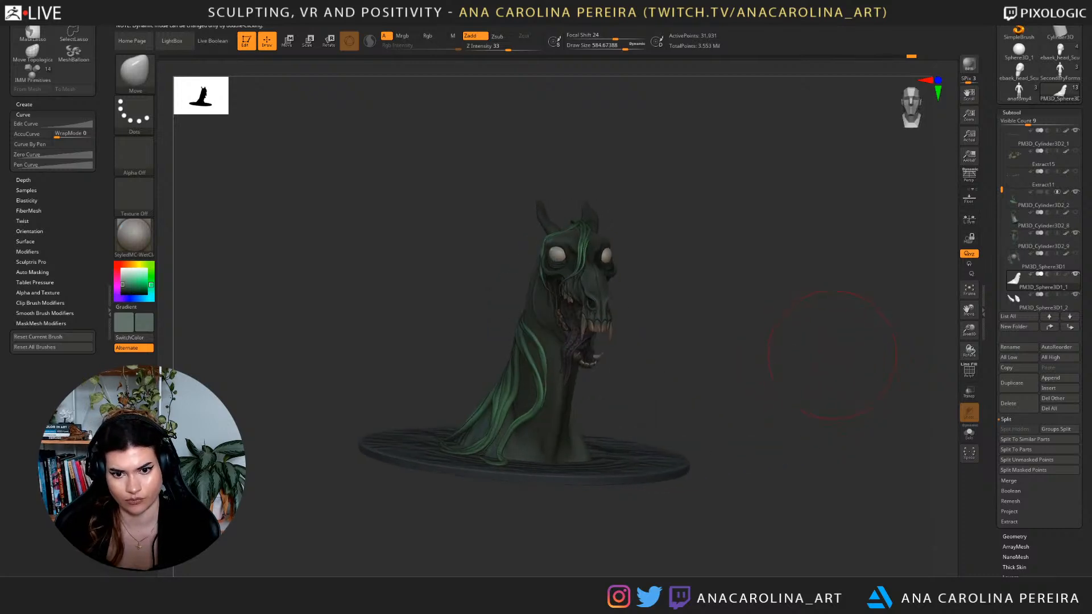
pyautogui.moveTo(805, 367); pyautogui.dragTo(847, 355)
pyautogui.moveTo(731, 245)
pyautogui.keyDown('alt'); pyautogui.mouseDown()
pyautogui.moveTo(729, 316)
pyautogui.moveTo(599, 271)
pyautogui.mouseUp(); pyautogui.keyUp('alt')
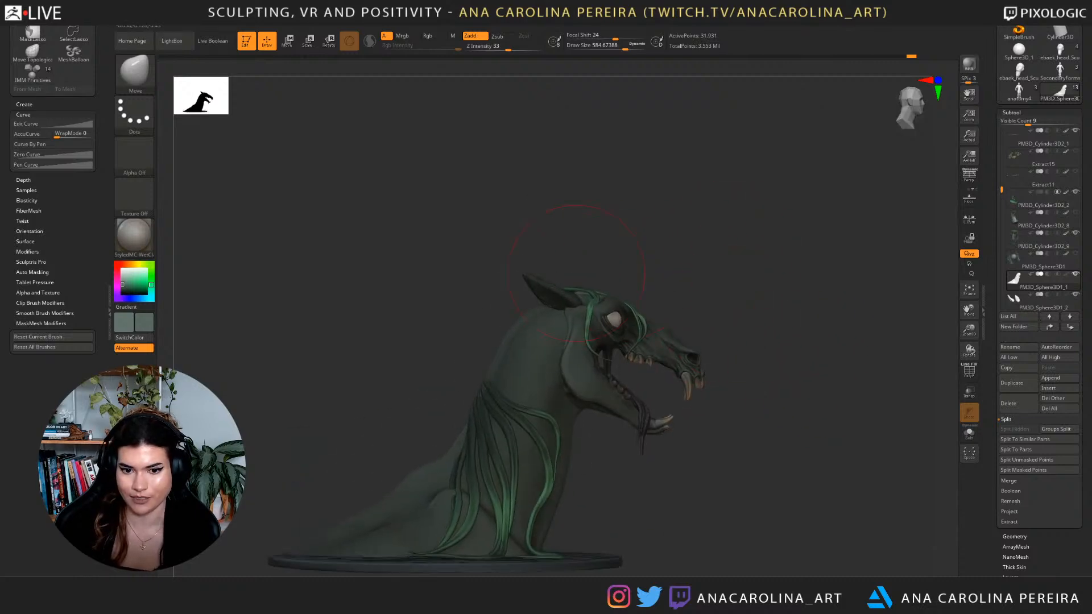
# Select the ears subtool and rotate the ears with the gizmo from the side and above.
pyautogui.keyDown('alt'); pyautogui.click(551, 295); pyautogui.keyUp('alt')
pyautogui.press('r')
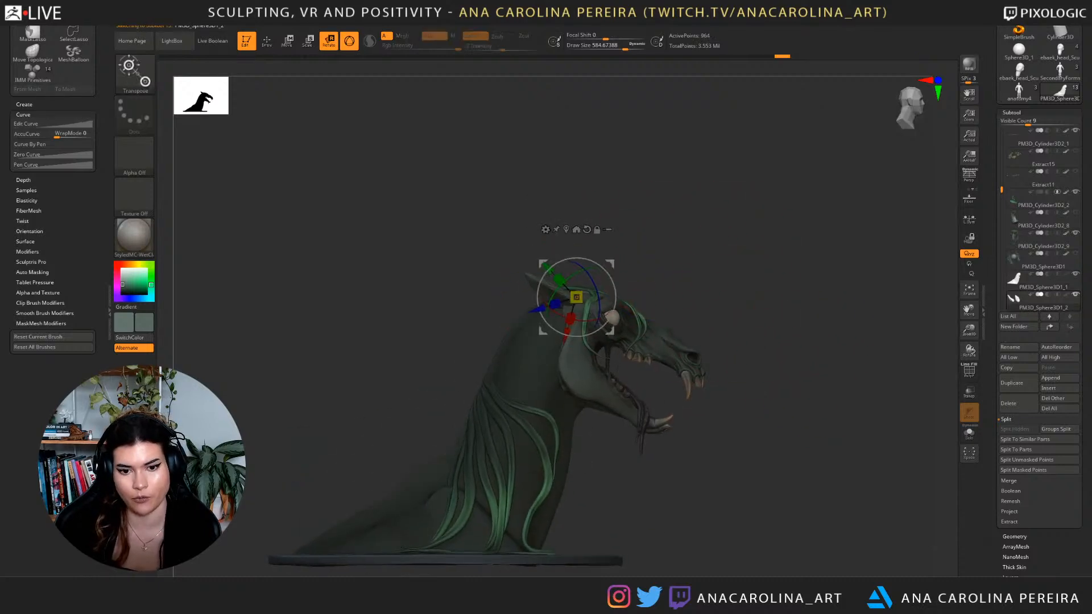
pyautogui.keyDown('alt'); pyautogui.moveTo(756, 273); pyautogui.dragTo(763, 330); pyautogui.keyUp('alt')
pyautogui.moveTo(620, 267); pyautogui.dragTo(582, 283)
pyautogui.moveTo(797, 239); pyautogui.dragTo(697, 243)
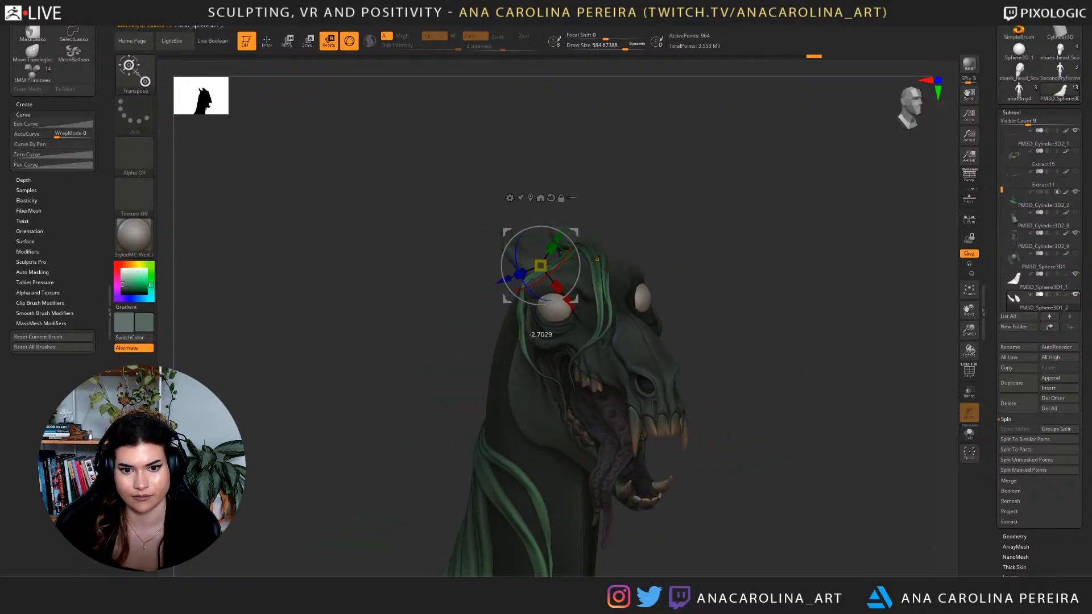
pyautogui.moveTo(597, 258); pyautogui.dragTo(538, 361)
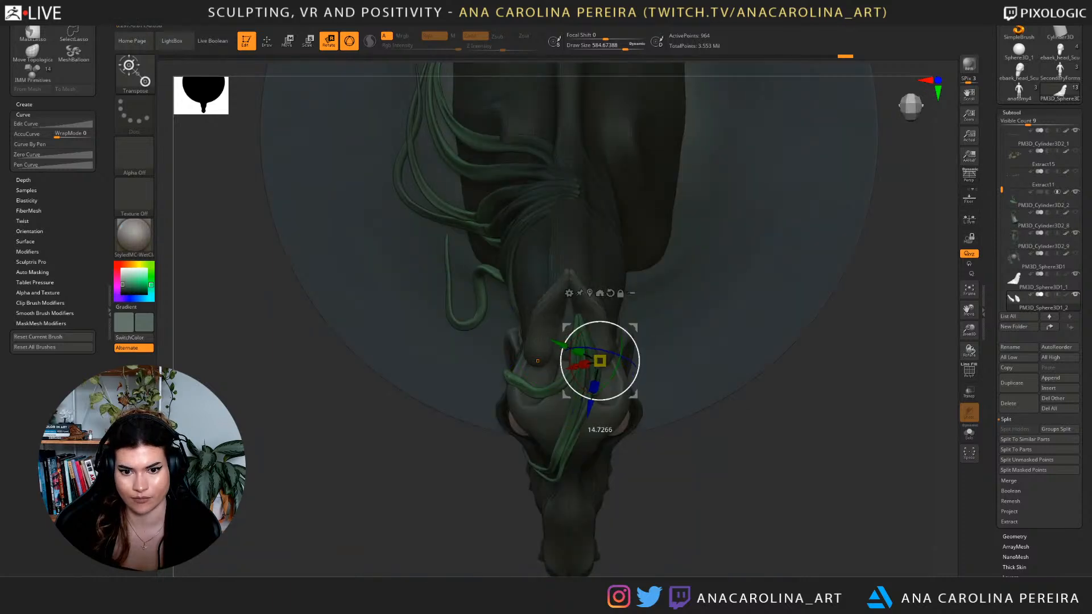
pyautogui.moveTo(537, 360); pyautogui.dragTo(586, 354)
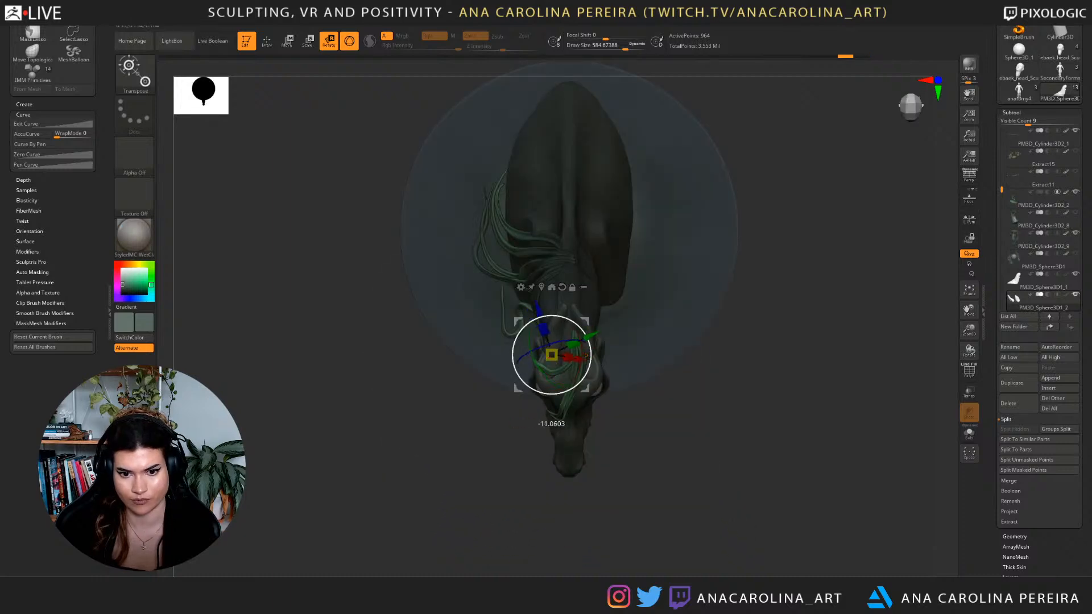
# Choose a smaller Move brush and reshape the ears where they meet the back of the head.
pyautogui.press('b')
pyautogui.press('m')
pyautogui.press('v')
pyautogui.moveTo(754, 354)
pyautogui.mouseDown()
pyautogui.moveTo(757, 316)
pyautogui.moveTo(785, 315)
pyautogui.moveTo(762, 302)
pyautogui.moveTo(793, 300)
pyautogui.moveTo(785, 303)
pyautogui.moveTo(804, 259)
pyautogui.mouseUp()
pyautogui.moveTo(788, 333)
pyautogui.mouseDown()
pyautogui.moveTo(734, 340)
pyautogui.moveTo(752, 334)
pyautogui.moveTo(764, 303)
pyautogui.mouseUp()
pyautogui.press('b')
pyautogui.press('m')
pyautogui.press('v')
pyautogui.press('space')
pyautogui.moveTo(838, 273); pyautogui.dragTo(881, 267)
pyautogui.click(808, 274)
pyautogui.press('space')
pyautogui.click(643, 246)
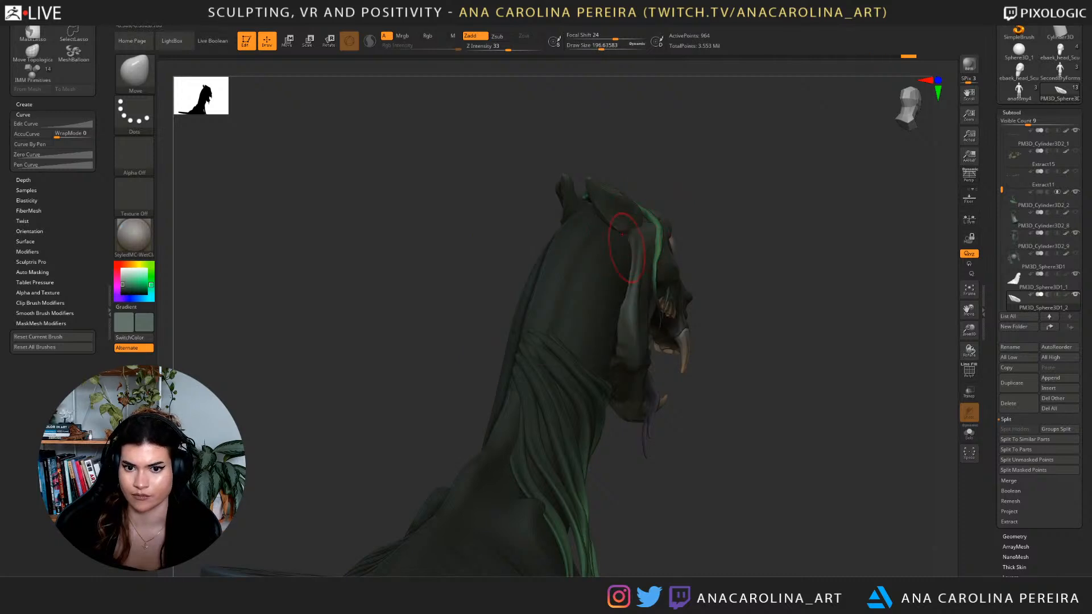
# Choose ClayBuildup at about 167 draw size and Z Intensity 20 for the ears, and redo the last undone edits.
pyautogui.moveTo(734, 211)
pyautogui.mouseDown()
pyautogui.moveTo(865, 217)
pyautogui.moveTo(802, 240)
pyautogui.moveTo(669, 246)
pyautogui.moveTo(676, 211)
pyautogui.moveTo(613, 237)
pyautogui.moveTo(593, 214)
pyautogui.mouseUp()
pyautogui.press('b')
pyautogui.press('c')
pyautogui.press('b')
pyautogui.press('space')
pyautogui.hotkey('ctrl', 'shift', 'z')
pyautogui.hotkey('ctrl', 'shift', 'z')
pyautogui.hotkey('ctrl', 'shift', 'z')
pyautogui.moveTo(640, 256)
pyautogui.mouseDown()
pyautogui.moveTo(668, 122)
pyautogui.moveTo(645, 134)
pyautogui.moveTo(731, 197)
pyautogui.moveTo(714, 225)
pyautogui.mouseUp()
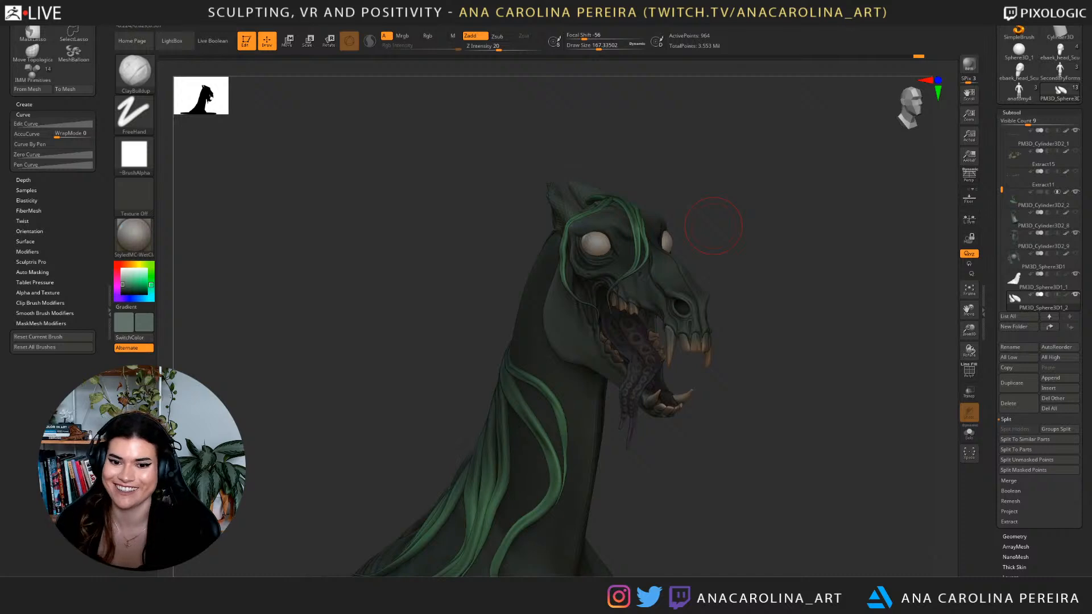
# Choose the Move brush at about 245 draw size and reshape the ears from the front and above.
pyautogui.moveTo(861, 254); pyautogui.dragTo(844, 307)
pyautogui.moveTo(845, 370)
pyautogui.mouseDown()
pyautogui.moveTo(836, 347)
pyautogui.moveTo(847, 398)
pyautogui.moveTo(840, 430)
pyautogui.moveTo(816, 419)
pyautogui.moveTo(825, 401)
pyautogui.mouseUp()
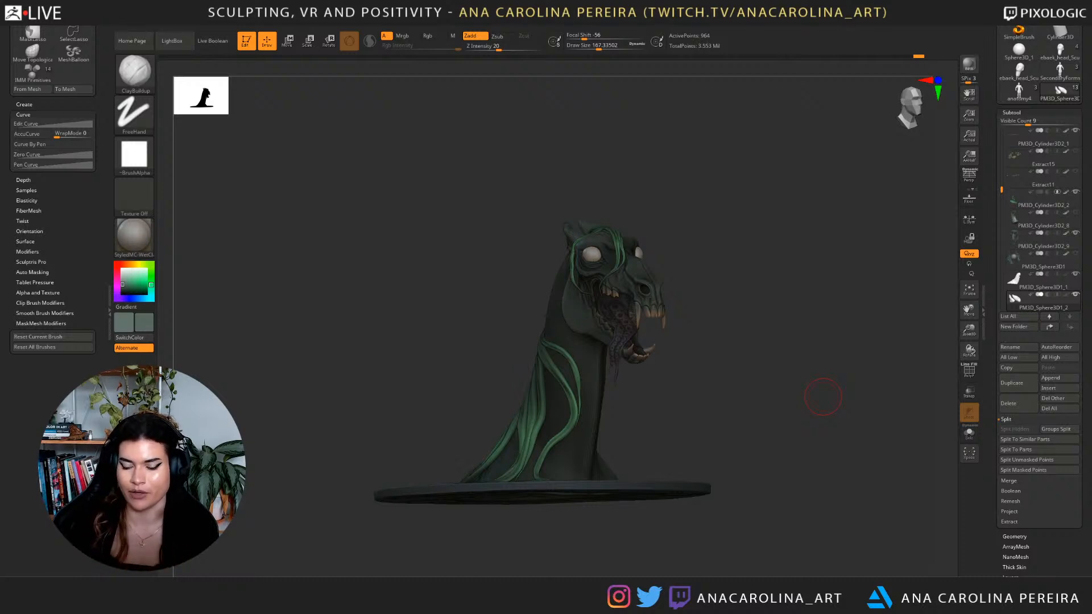
pyautogui.moveTo(823, 396); pyautogui.dragTo(774, 426)
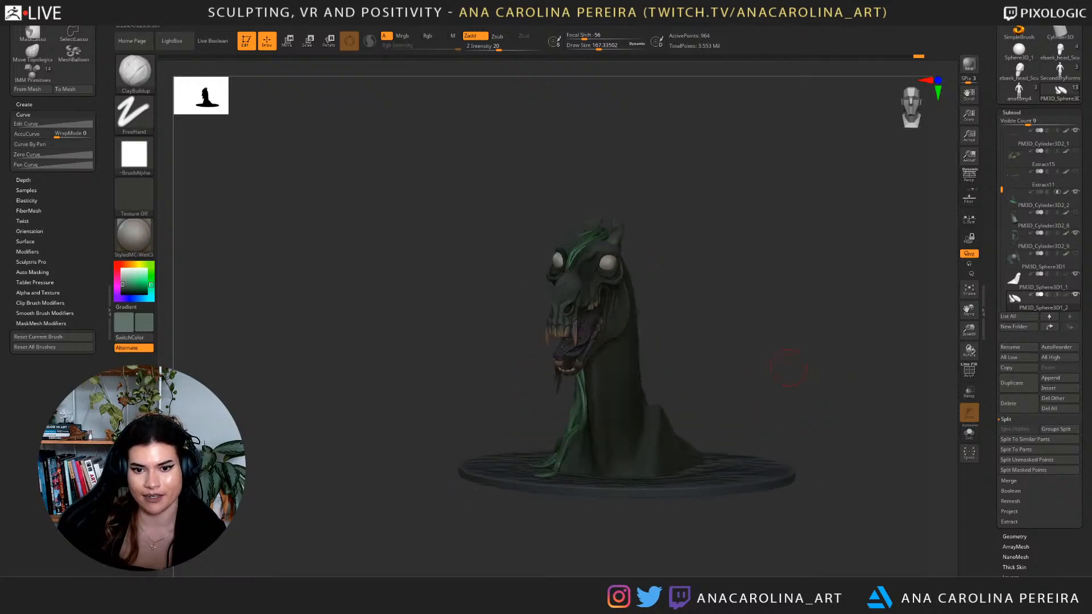
pyautogui.keyDown('alt'); pyautogui.moveTo(796, 365); pyautogui.dragTo(808, 398); pyautogui.keyUp('alt')
pyautogui.moveTo(808, 313)
pyautogui.keyDown('alt'); pyautogui.mouseDown()
pyautogui.moveTo(760, 402)
pyautogui.moveTo(796, 392)
pyautogui.mouseUp(); pyautogui.keyUp('alt')
pyautogui.press('b')
pyautogui.press('m')
pyautogui.press('v')
pyautogui.moveTo(757, 353); pyautogui.dragTo(751, 438)
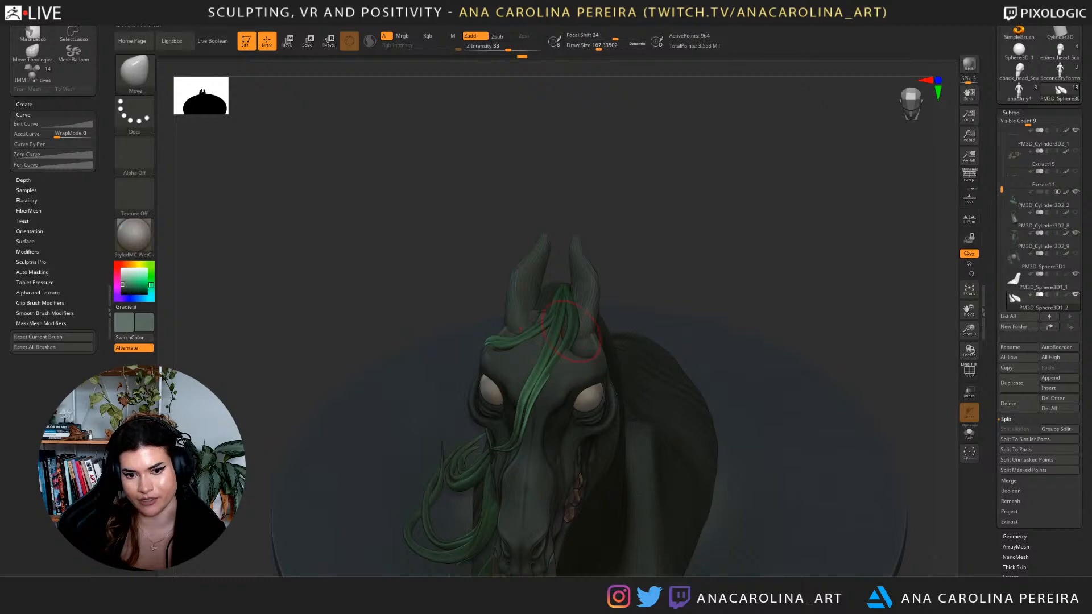
pyautogui.moveTo(756, 256)
pyautogui.mouseDown()
pyautogui.moveTo(768, 257)
pyautogui.moveTo(688, 256)
pyautogui.mouseUp()
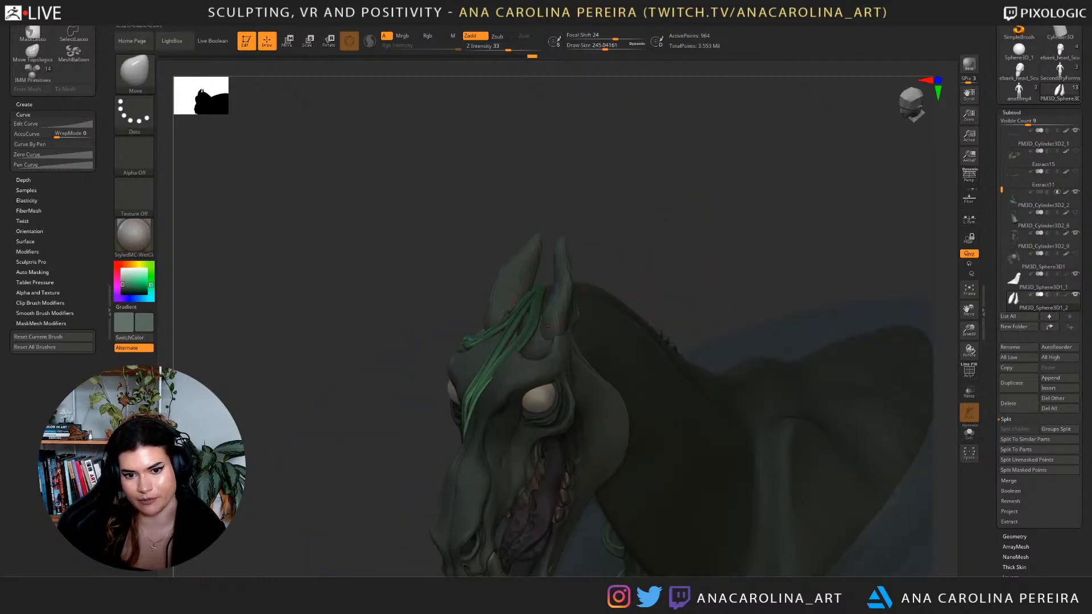
pyautogui.press('space')
pyautogui.click(563, 327)
# Choose the Pinch brush, adjust its size and tighten the shape of the ears.
pyautogui.press('b')
pyautogui.press('p')
pyautogui.press('i')
pyautogui.press('space')
pyautogui.click(630, 282)
pyautogui.moveTo(683, 262); pyautogui.dragTo(865, 308)
pyautogui.moveTo(654, 302)
pyautogui.mouseDown()
pyautogui.moveTo(683, 347)
pyautogui.moveTo(686, 398)
pyautogui.moveTo(684, 350)
pyautogui.moveTo(669, 346)
pyautogui.mouseUp()
# Return to the Move brush at about 192 draw size for the ears and inspect the bust from front and side.
pyautogui.press('b')
pyautogui.press('m')
pyautogui.press('v')
pyautogui.press('space')
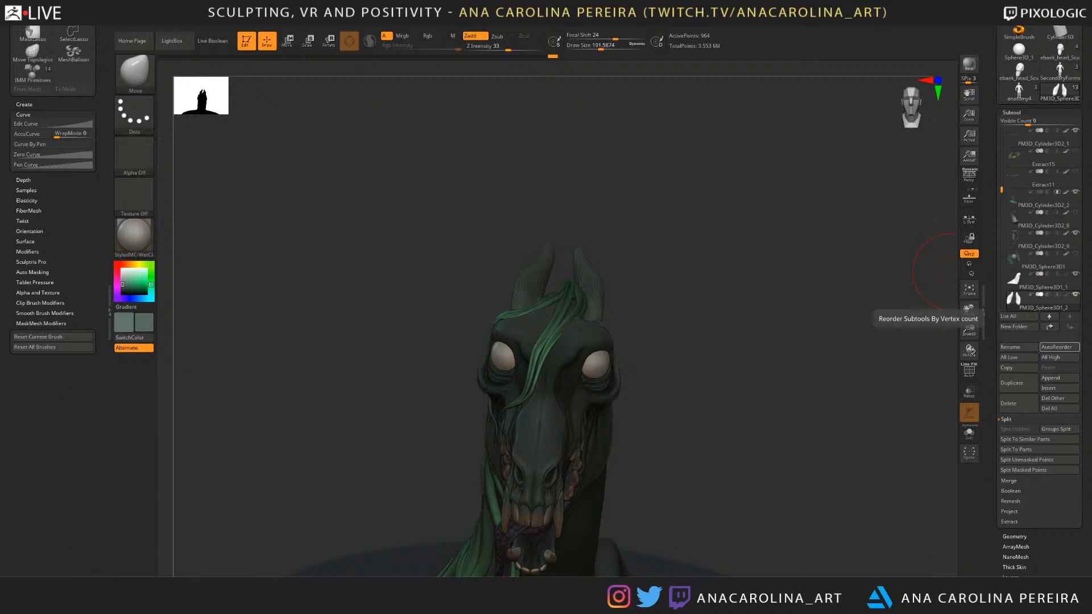
pyautogui.moveTo(717, 352); pyautogui.dragTo(808, 370)
pyautogui.keyDown('alt'); pyautogui.moveTo(808, 433); pyautogui.dragTo(797, 397); pyautogui.keyUp('alt')
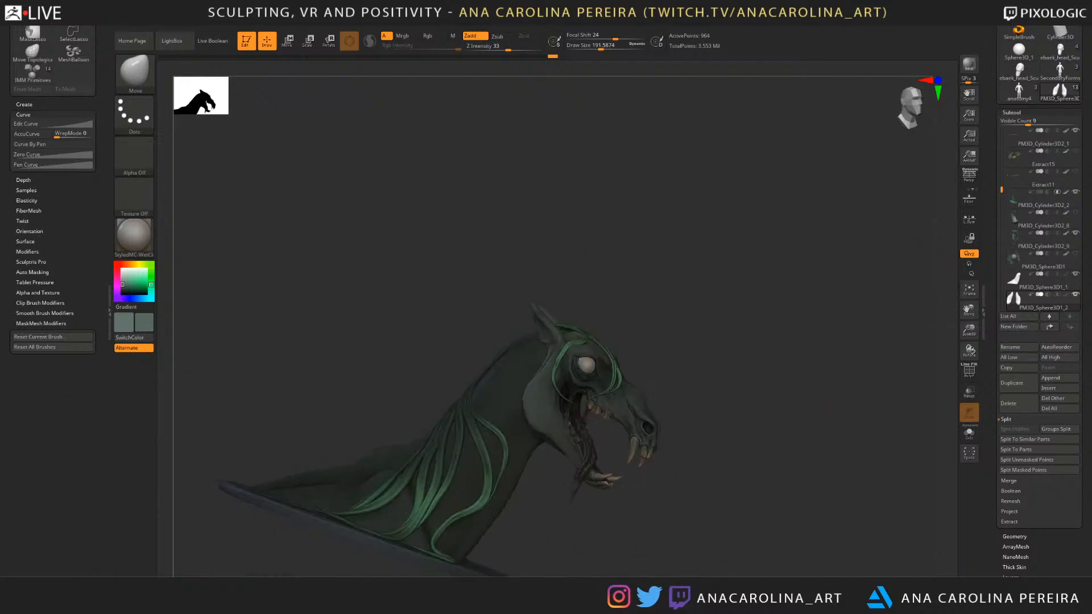
pyautogui.press('f')
pyautogui.moveTo(455, 239); pyautogui.dragTo(410, 233)
pyautogui.keyDown('alt'); pyautogui.moveTo(882, 398); pyautogui.dragTo(811, 391); pyautogui.keyUp('alt')
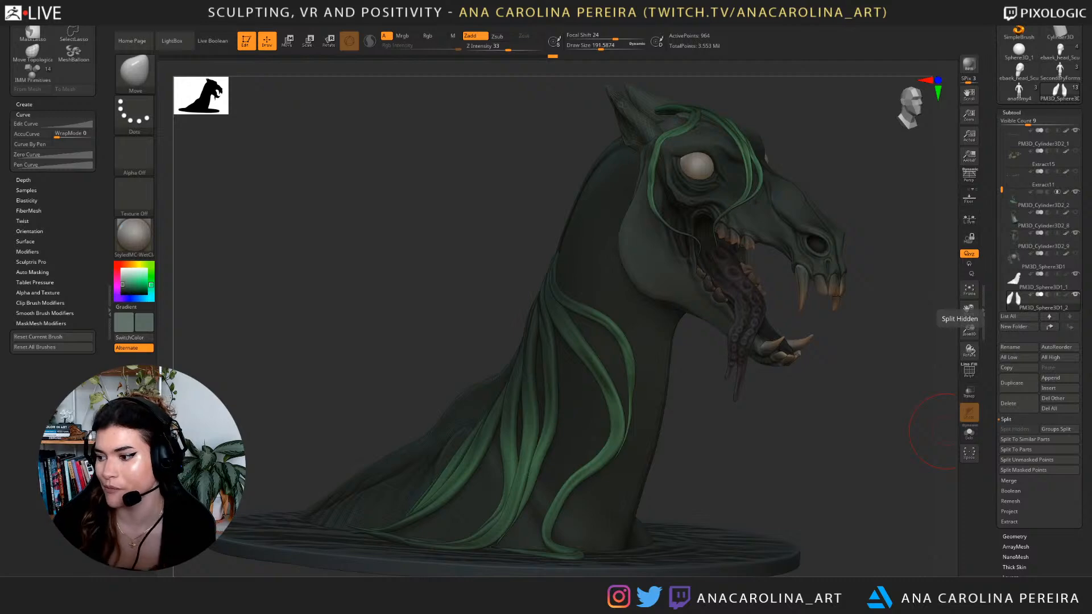
# Set the Move brush to about 331 draw size, select the green hair strands subtool and hide it.
pyautogui.moveTo(942, 427)
pyautogui.mouseDown()
pyautogui.moveTo(778, 391)
pyautogui.moveTo(735, 407)
pyautogui.mouseUp()
pyautogui.press('b')
pyautogui.press('m')
pyautogui.press('v')
pyautogui.press('space')
pyautogui.moveTo(745, 399); pyautogui.dragTo(768, 400)
pyautogui.keyDown('alt'); pyautogui.click(575, 401); pyautogui.keyUp('alt')
pyautogui.moveTo(677, 414)
pyautogui.mouseDown()
pyautogui.moveTo(728, 413)
pyautogui.moveTo(696, 399)
pyautogui.moveTo(705, 376)
pyautogui.mouseUp()
pyautogui.moveTo(800, 366)
pyautogui.mouseDown()
pyautogui.moveTo(762, 349)
pyautogui.moveTo(727, 399)
pyautogui.mouseUp()
pyautogui.moveTo(728, 398); pyautogui.dragTo(745, 391, button='right')
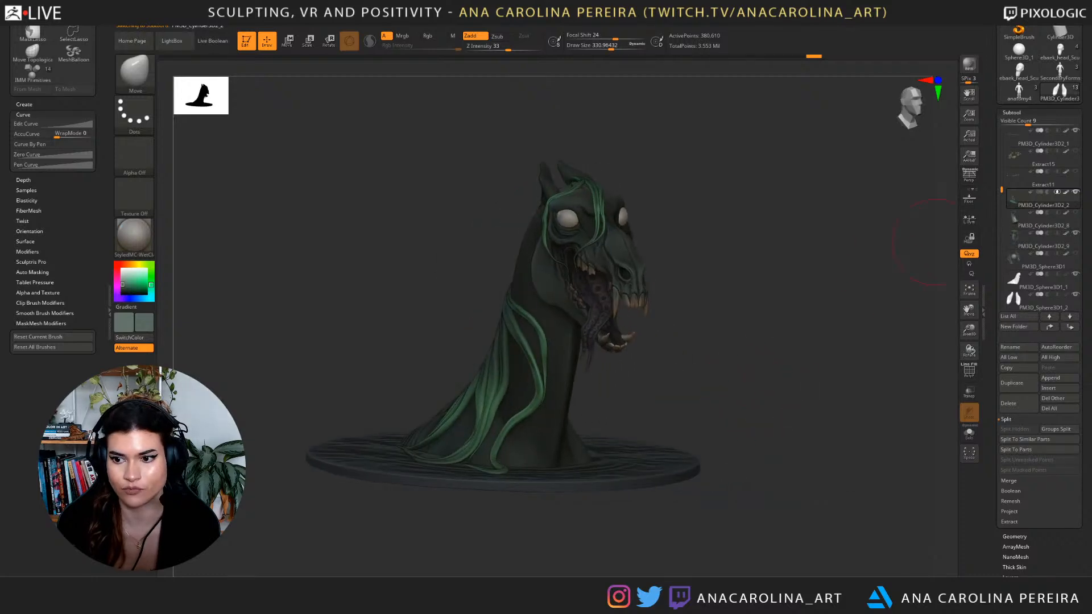
pyautogui.moveTo(811, 290); pyautogui.dragTo(839, 284, button='right')
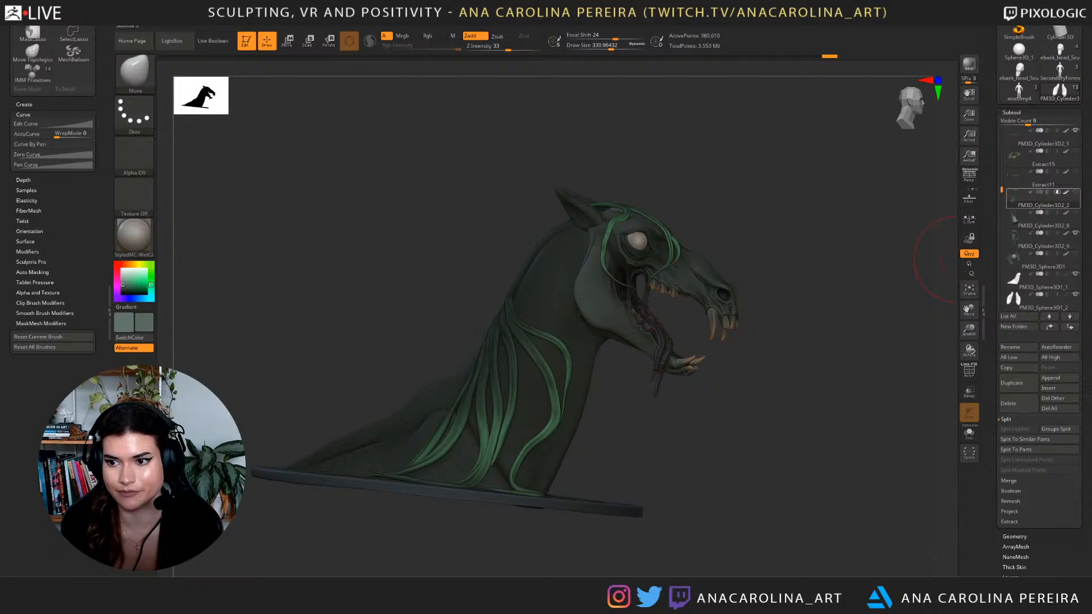
pyautogui.moveTo(854, 382); pyautogui.dragTo(791, 384, button='right')
# Select the neck subtool and enlarge the Move brush to about 804 draw size for broad neck shaping.
pyautogui.keyDown('alt'); pyautogui.click(579, 428); pyautogui.keyUp('alt')
pyautogui.moveTo(853, 421); pyautogui.dragTo(701, 433, button='right')
pyautogui.press('space')
pyautogui.moveTo(768, 371); pyautogui.dragTo(787, 370)
pyautogui.moveTo(745, 342); pyautogui.dragTo(735, 334, button='right')
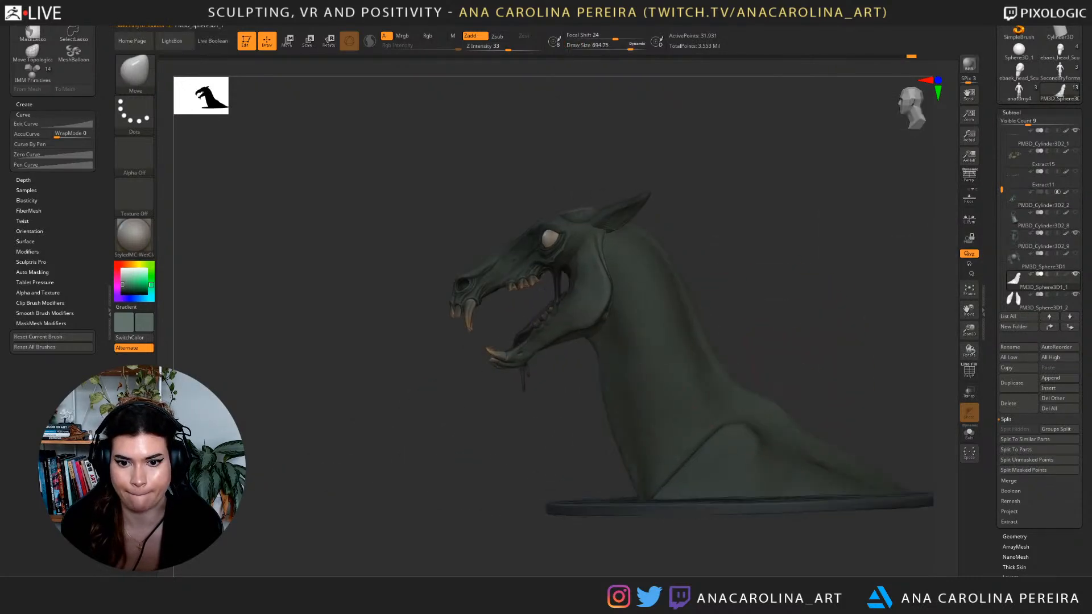
pyautogui.press('space')
pyautogui.moveTo(715, 320); pyautogui.dragTo(721, 320)
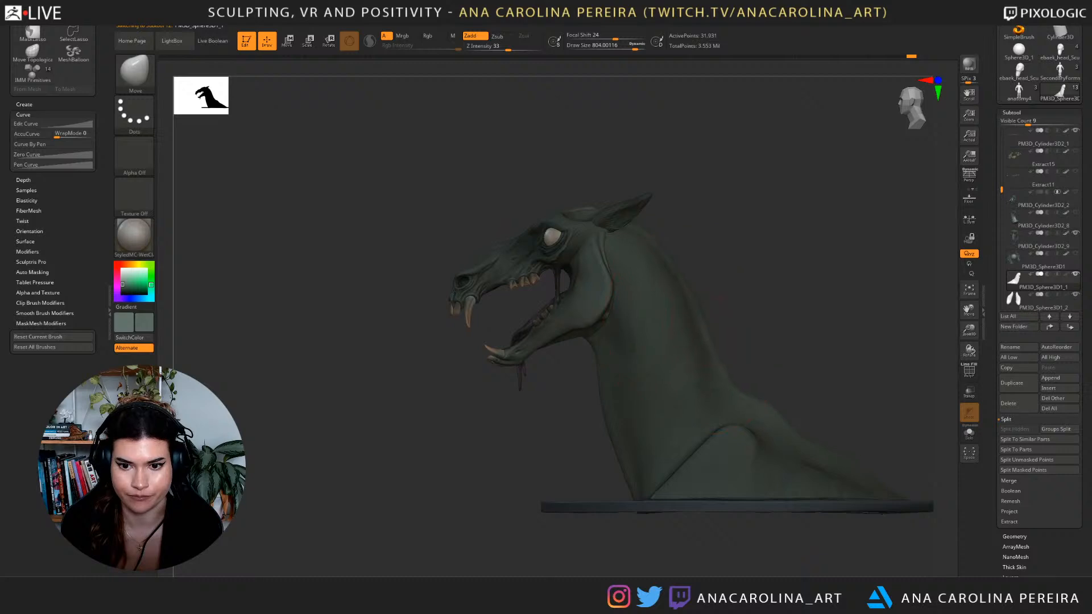
# Reshape the neck's width and base with the large Move brush from front, three-quarter and side views.
pyautogui.moveTo(749, 333)
pyautogui.mouseDown(button='right')
pyautogui.moveTo(781, 341)
pyautogui.moveTo(768, 346)
pyautogui.mouseUp(button='right')
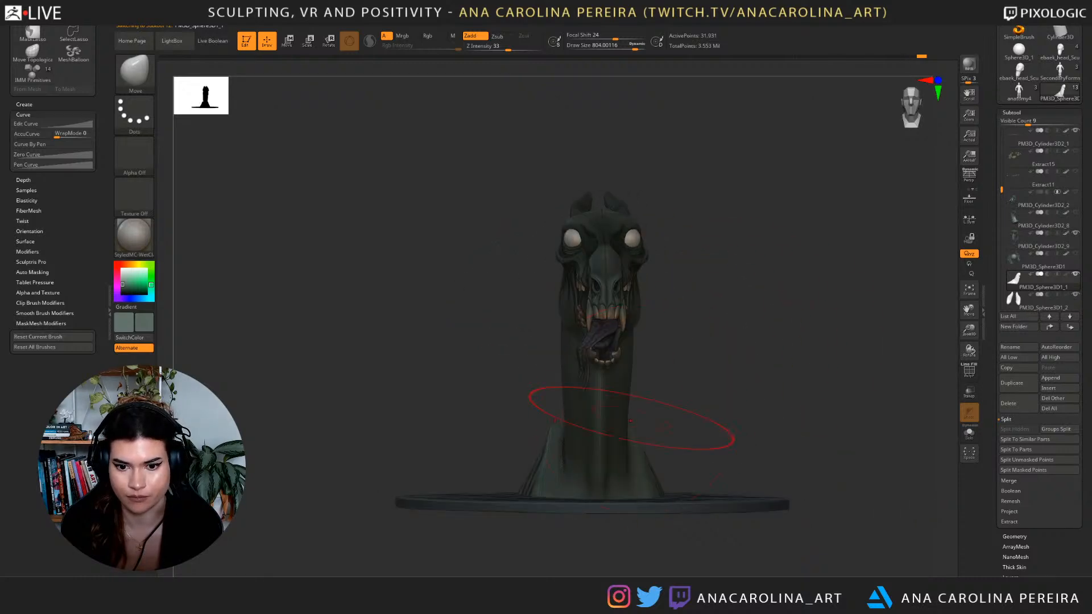
pyautogui.moveTo(631, 433)
pyautogui.mouseDown(button='right')
pyautogui.moveTo(694, 398)
pyautogui.moveTo(702, 293)
pyautogui.moveTo(620, 249)
pyautogui.moveTo(700, 285)
pyautogui.moveTo(768, 292)
pyautogui.moveTo(731, 291)
pyautogui.mouseUp(button='right')
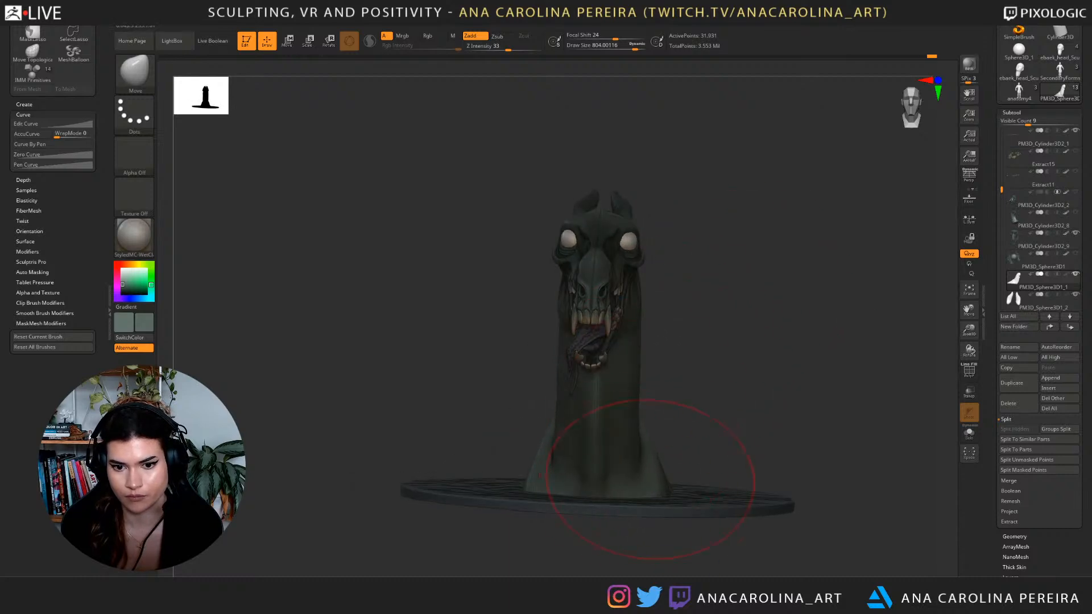
pyautogui.moveTo(637, 410)
pyautogui.mouseDown(button='right')
pyautogui.moveTo(757, 416)
pyautogui.moveTo(671, 407)
pyautogui.moveTo(746, 401)
pyautogui.moveTo(706, 398)
pyautogui.mouseUp(button='right')
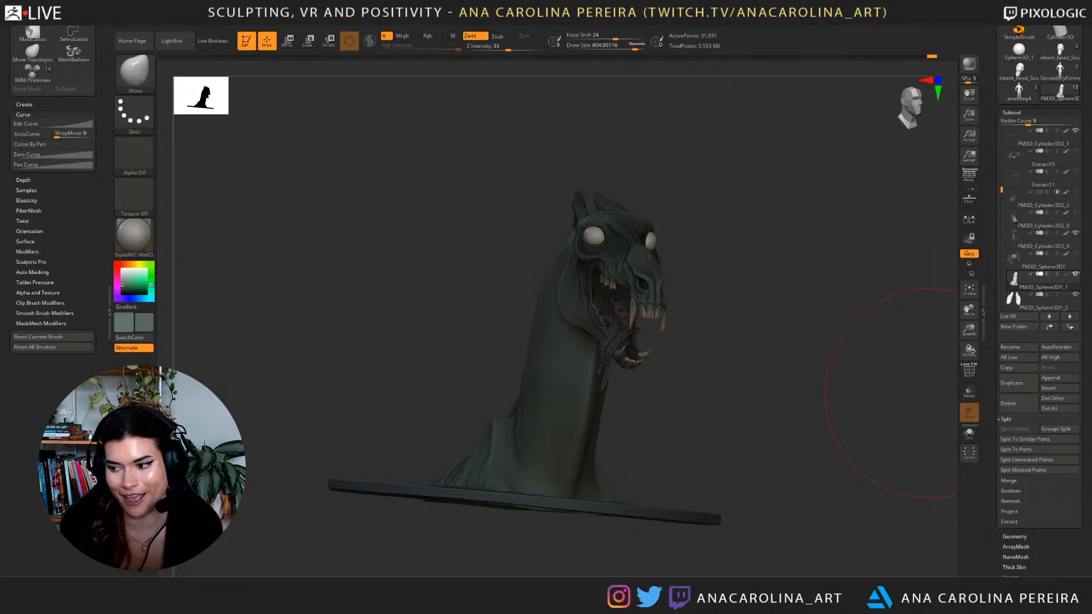
pyautogui.moveTo(929, 394); pyautogui.dragTo(879, 402)
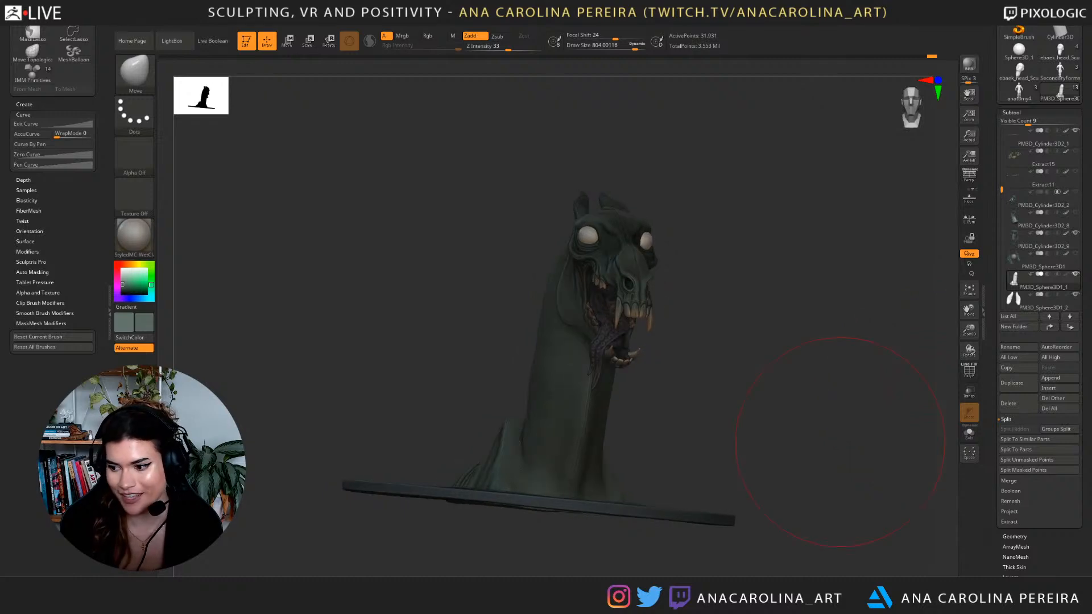
pyautogui.moveTo(698, 402)
pyautogui.mouseDown(button='right')
pyautogui.moveTo(807, 363)
pyautogui.moveTo(778, 369)
pyautogui.moveTo(798, 371)
pyautogui.moveTo(788, 365)
pyautogui.mouseUp(button='right')
pyautogui.moveTo(788, 364)
pyautogui.mouseDown()
pyautogui.moveTo(853, 362)
pyautogui.moveTo(808, 353)
pyautogui.mouseUp()
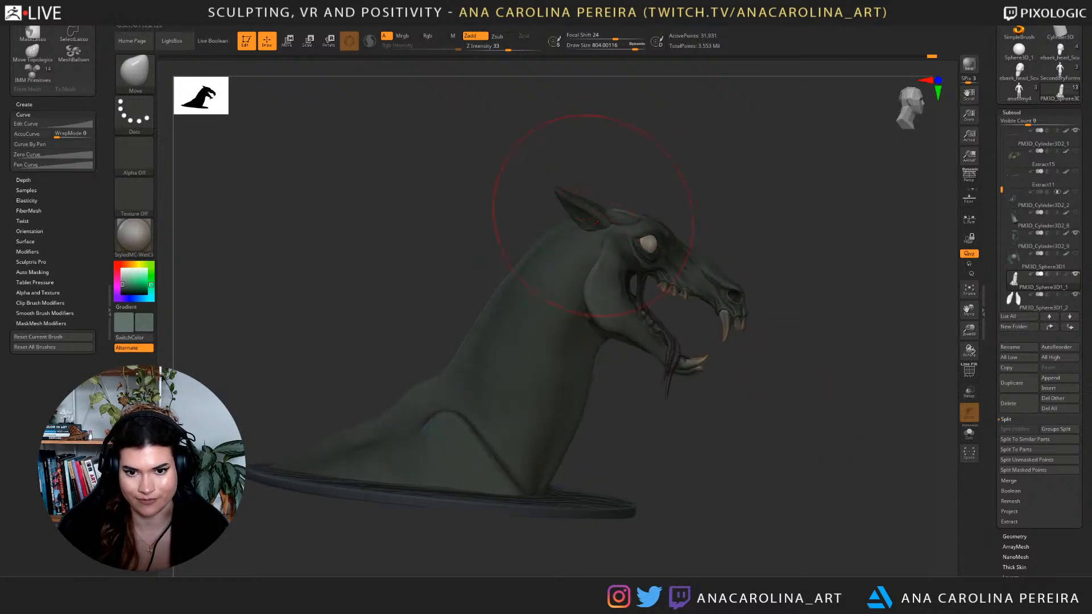
# Select the ears subtool, reduce the draw size to about 372 and rotate the ears with the gizmo.
pyautogui.press('space')
pyautogui.moveTo(639, 177); pyautogui.dragTo(618, 177)
pyautogui.keyDown('alt'); pyautogui.click(578, 212); pyautogui.keyUp('alt')
pyautogui.keyDown('shift'); pyautogui.moveTo(711, 171); pyautogui.dragTo(703, 164); pyautogui.keyUp('shift')
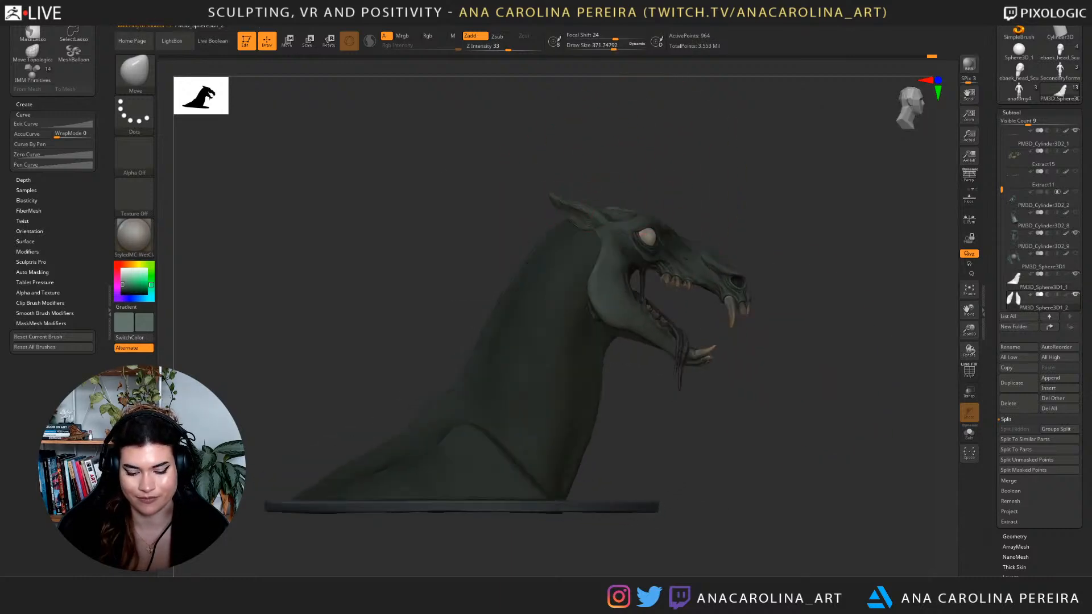
pyautogui.press('r')
pyautogui.moveTo(648, 216); pyautogui.dragTo(644, 199)
pyautogui.moveTo(712, 194)
pyautogui.mouseDown()
pyautogui.moveTo(523, 217)
pyautogui.moveTo(543, 217)
pyautogui.mouseUp()
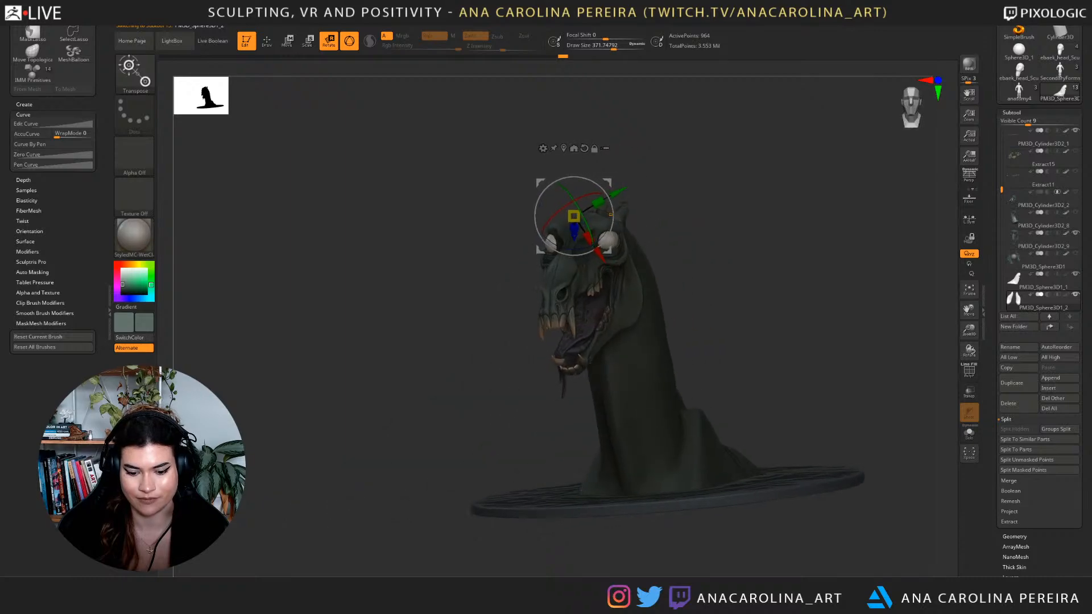
# Switch back to the Move brush and reshape the rotated ears against the back of the head.
pyautogui.press('b')
pyautogui.press('m')
pyautogui.press('v')
pyautogui.moveTo(625, 218)
pyautogui.mouseDown()
pyautogui.moveTo(589, 218)
pyautogui.moveTo(796, 231)
pyautogui.moveTo(756, 234)
pyautogui.moveTo(752, 248)
pyautogui.mouseUp()
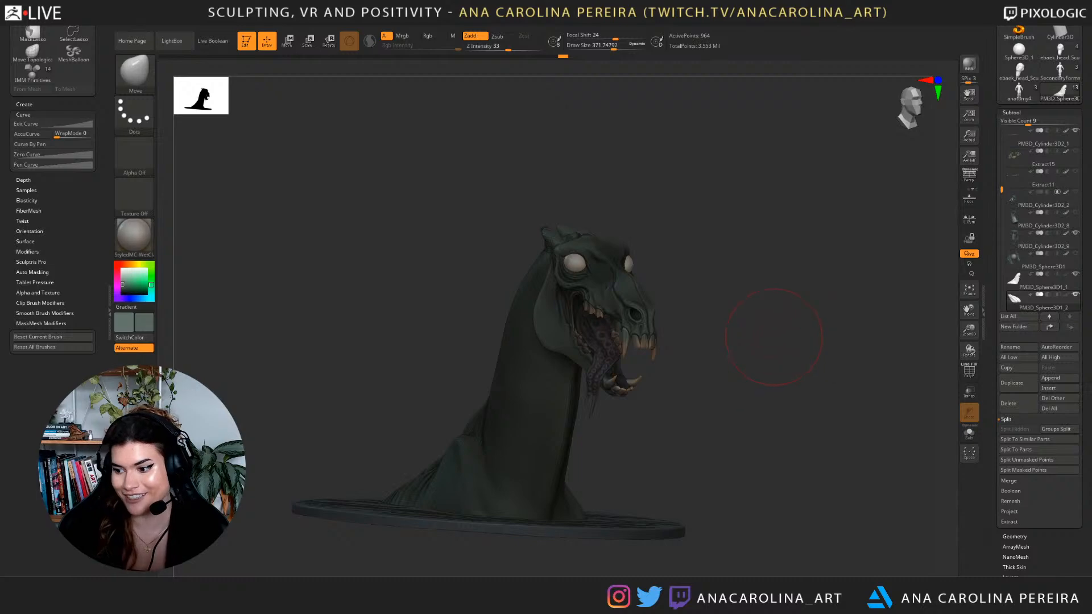
pyautogui.moveTo(773, 337)
pyautogui.mouseDown()
pyautogui.moveTo(792, 305)
pyautogui.moveTo(780, 327)
pyautogui.moveTo(825, 313)
pyautogui.moveTo(820, 335)
pyautogui.moveTo(726, 364)
pyautogui.mouseUp()
# Select the neck subtool and adjust the neck with the Move brush at about 734 draw size.
pyautogui.press('space')
pyautogui.moveTo(768, 370); pyautogui.dragTo(793, 369)
pyautogui.keyDown('alt'); pyautogui.click(632, 341); pyautogui.keyUp('alt')
pyautogui.moveTo(660, 358)
pyautogui.mouseDown()
pyautogui.moveTo(692, 368)
pyautogui.moveTo(690, 353)
pyautogui.moveTo(757, 358)
pyautogui.moveTo(623, 362)
pyautogui.mouseUp()
# Choose DamStandard at about 517 draw size and carve muscle lines along the side and front of the neck.
pyautogui.press('b')
pyautogui.press('d')
pyautogui.press('s')
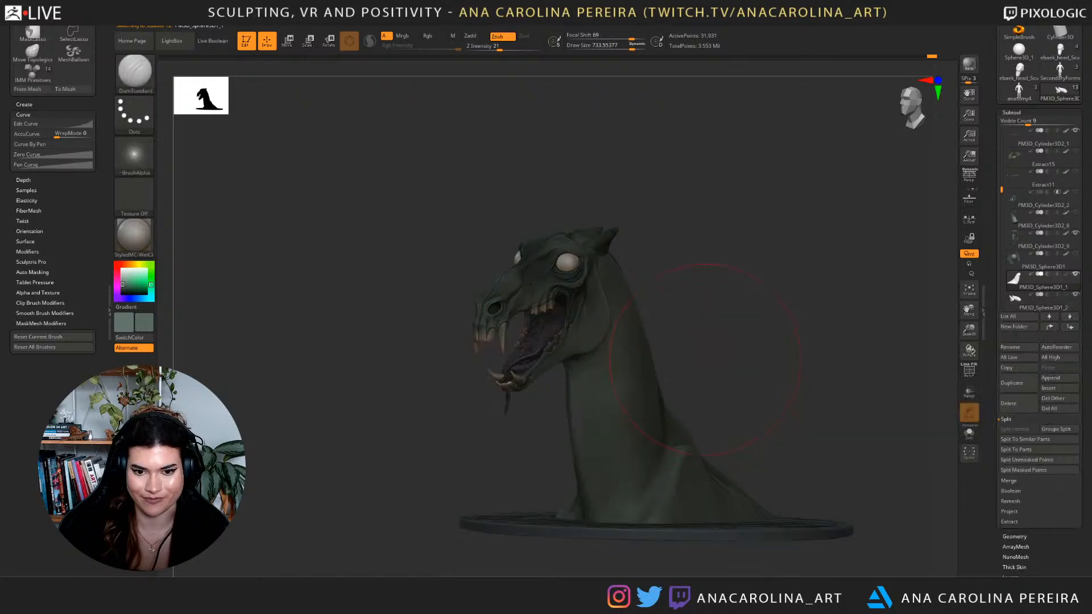
pyautogui.moveTo(705, 361); pyautogui.dragTo(660, 355)
pyautogui.press('s')
pyautogui.moveTo(654, 305)
pyautogui.mouseDown()
pyautogui.moveTo(637, 290)
pyautogui.moveTo(617, 296)
pyautogui.moveTo(585, 281)
pyautogui.moveTo(555, 296)
pyautogui.mouseUp()
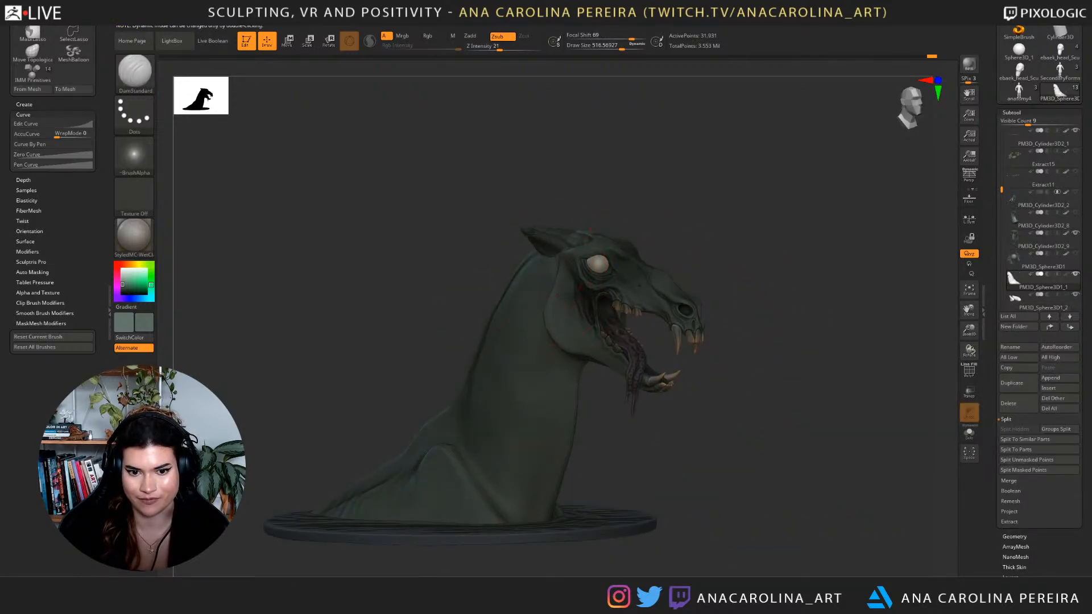
pyautogui.moveTo(711, 399); pyautogui.dragTo(609, 439)
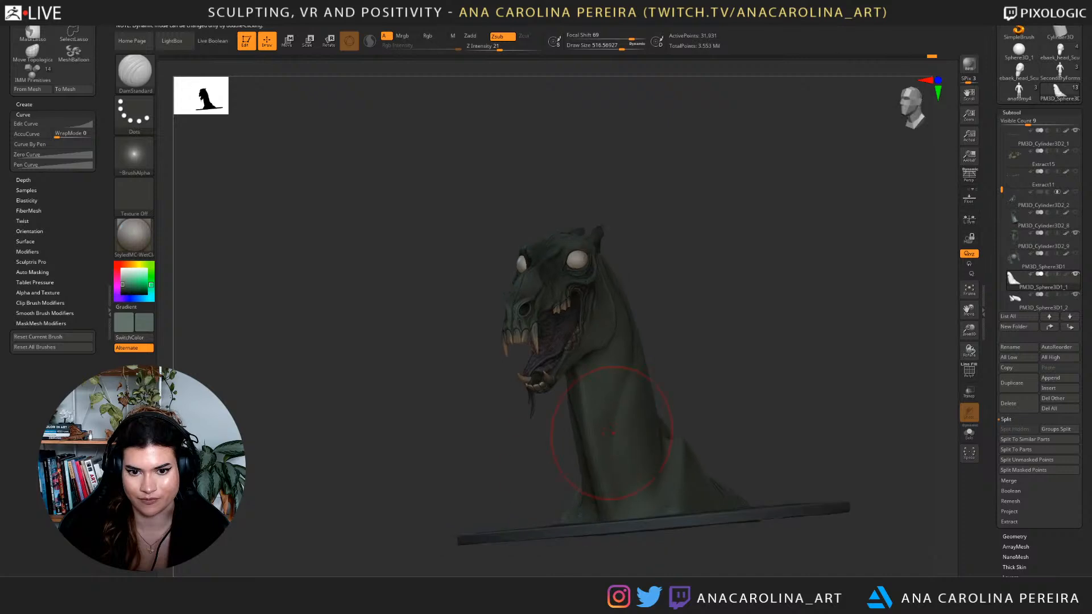
pyautogui.moveTo(660, 307); pyautogui.dragTo(623, 285)
pyautogui.hotkey('ctrl', 'shift', 'z')
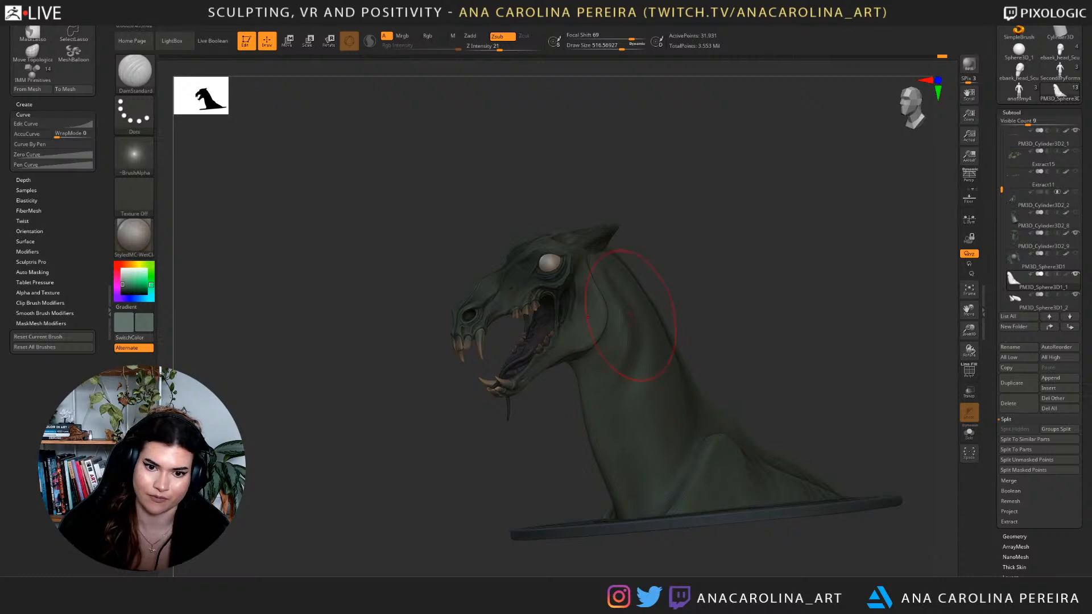
# Choose ClayBuildup at about 217 to 286 draw size and build up the neck muscles below the jaw.
pyautogui.moveTo(677, 293)
pyautogui.mouseDown()
pyautogui.moveTo(736, 288)
pyautogui.moveTo(731, 327)
pyautogui.moveTo(736, 282)
pyautogui.moveTo(721, 283)
pyautogui.moveTo(737, 285)
pyautogui.moveTo(734, 310)
pyautogui.mouseUp()
pyautogui.press('b')
pyautogui.press('c')
pyautogui.press('b')
pyautogui.press('space')
pyautogui.moveTo(726, 285); pyautogui.dragTo(735, 279)
pyautogui.press('space')
pyautogui.press('space')
pyautogui.moveTo(553, 275); pyautogui.dragTo(535, 276)
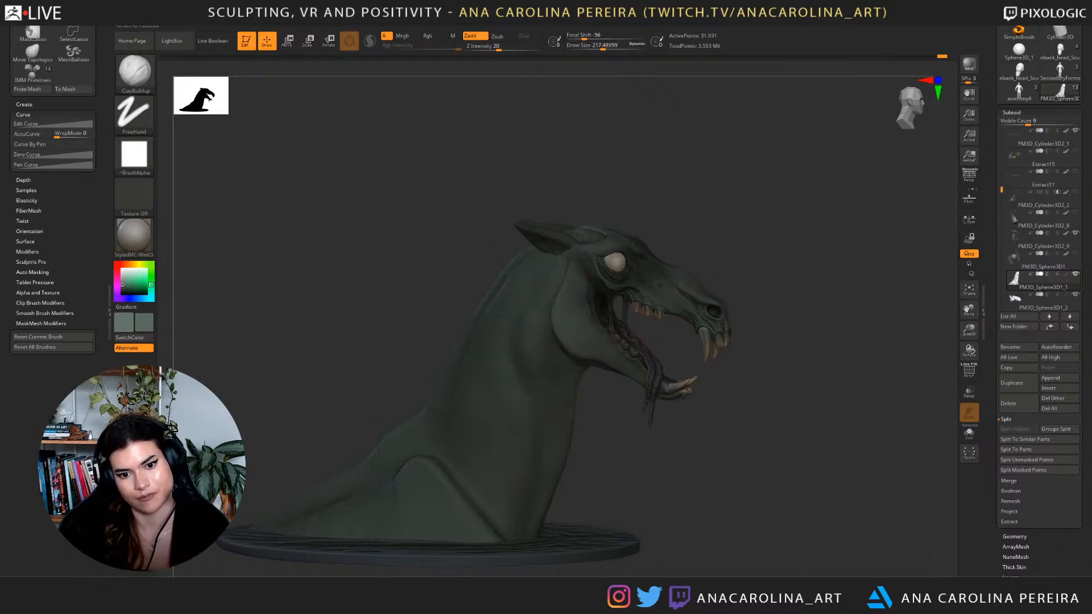
pyautogui.moveTo(578, 454); pyautogui.dragTo(562, 411)
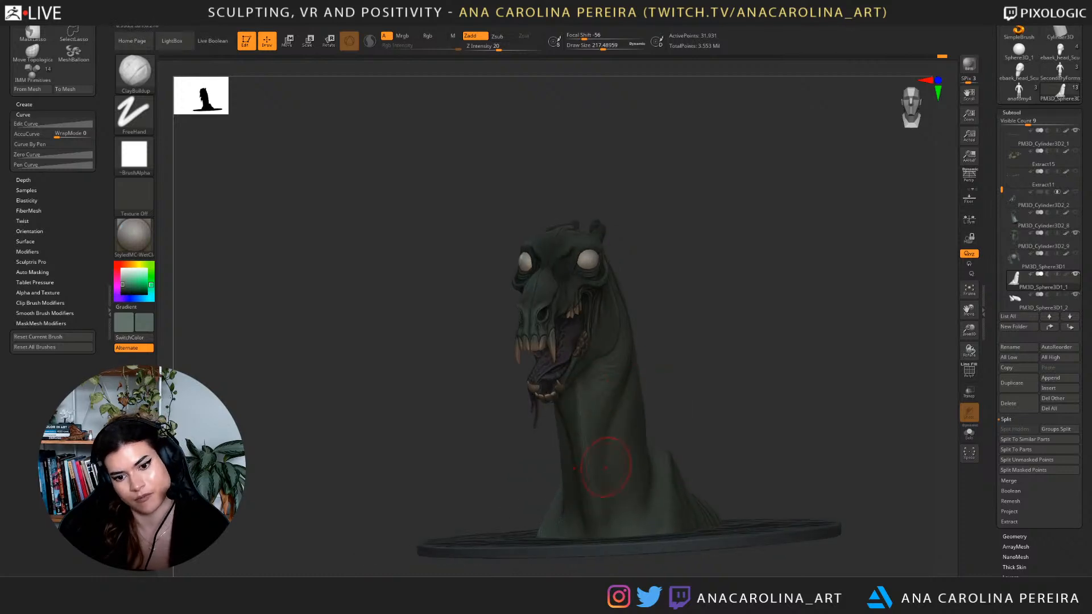
pyautogui.moveTo(608, 455); pyautogui.dragTo(523, 356)
pyautogui.moveTo(631, 418); pyautogui.dragTo(708, 412)
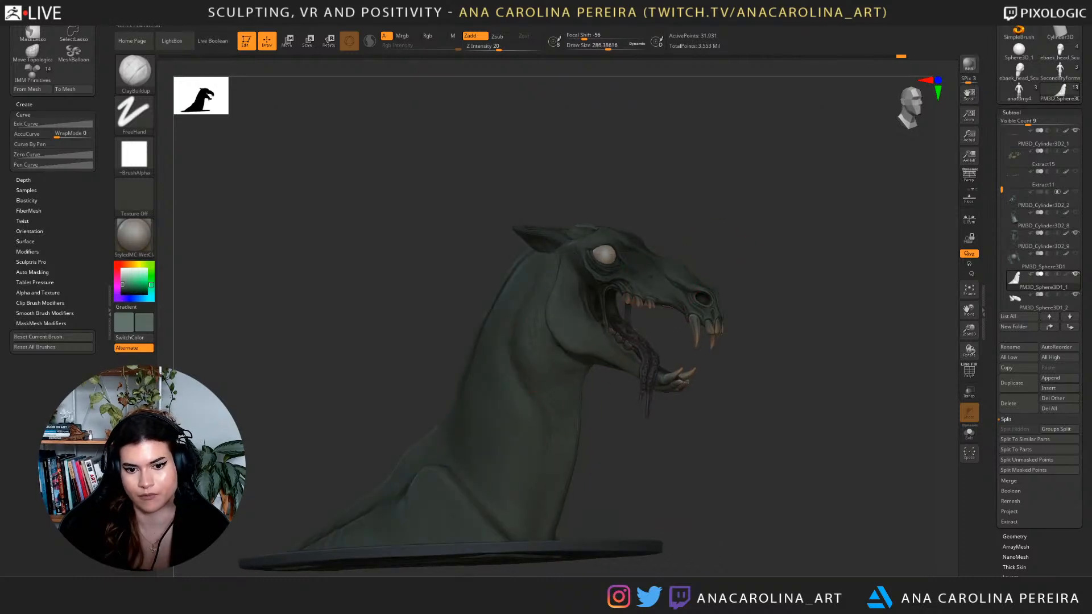
# Add more ClayBuildup volume along the side of the neck, enlarging the brush from about 228 to 422 draw size.
pyautogui.moveTo(796, 432); pyautogui.dragTo(610, 367)
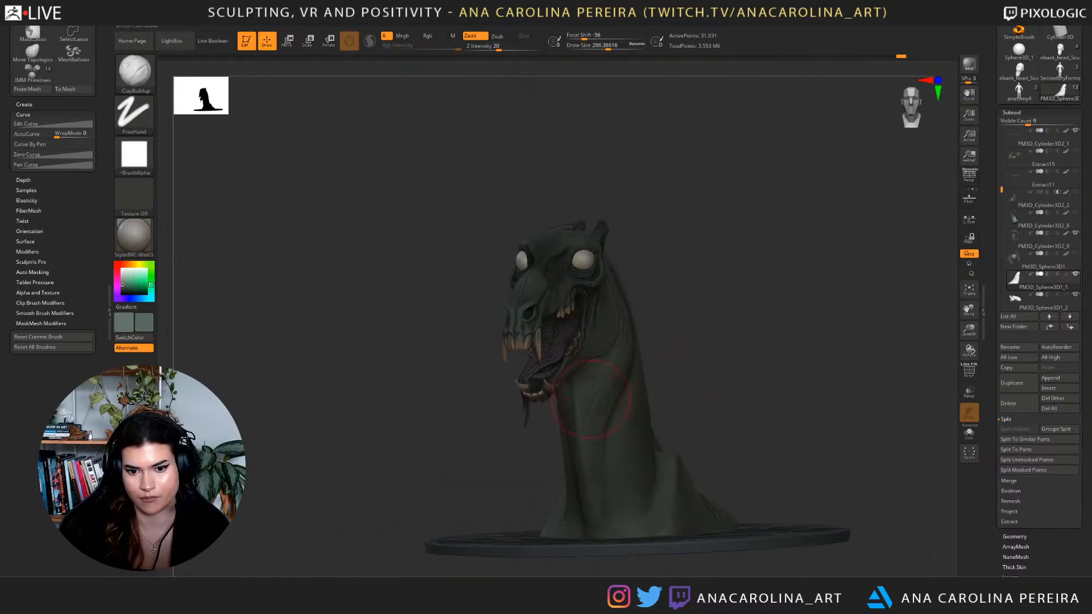
pyautogui.moveTo(739, 410); pyautogui.dragTo(658, 312)
pyautogui.press('space')
pyautogui.moveTo(589, 364); pyautogui.dragTo(581, 364)
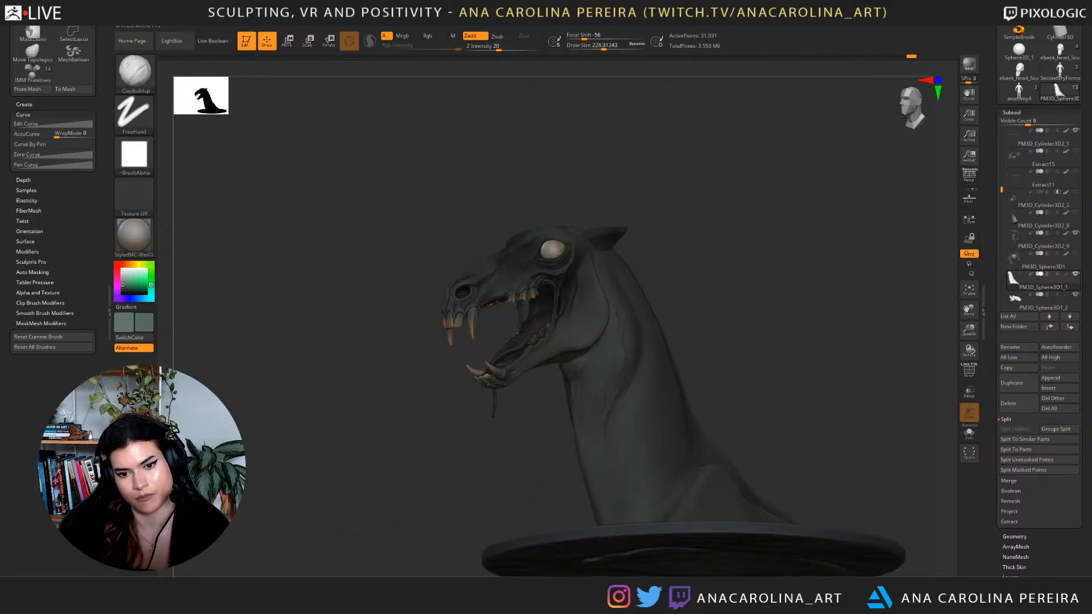
pyautogui.moveTo(685, 305)
pyautogui.mouseDown()
pyautogui.moveTo(760, 354)
pyautogui.moveTo(740, 367)
pyautogui.moveTo(756, 370)
pyautogui.moveTo(644, 356)
pyautogui.mouseUp()
pyautogui.press('s')
pyautogui.press('s')
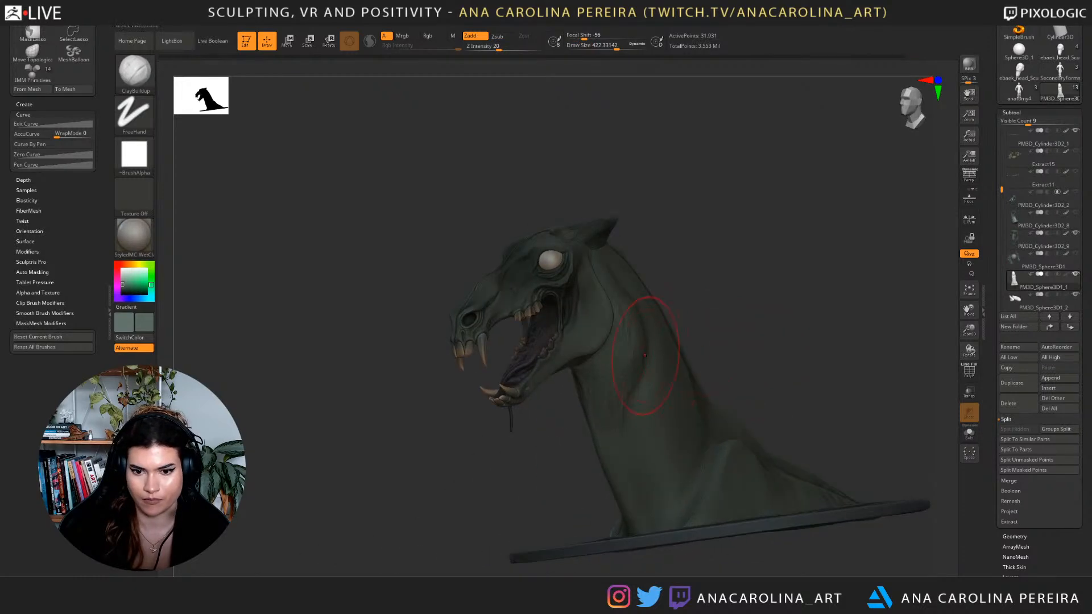
pyautogui.moveTo(657, 433); pyautogui.dragTo(650, 407)
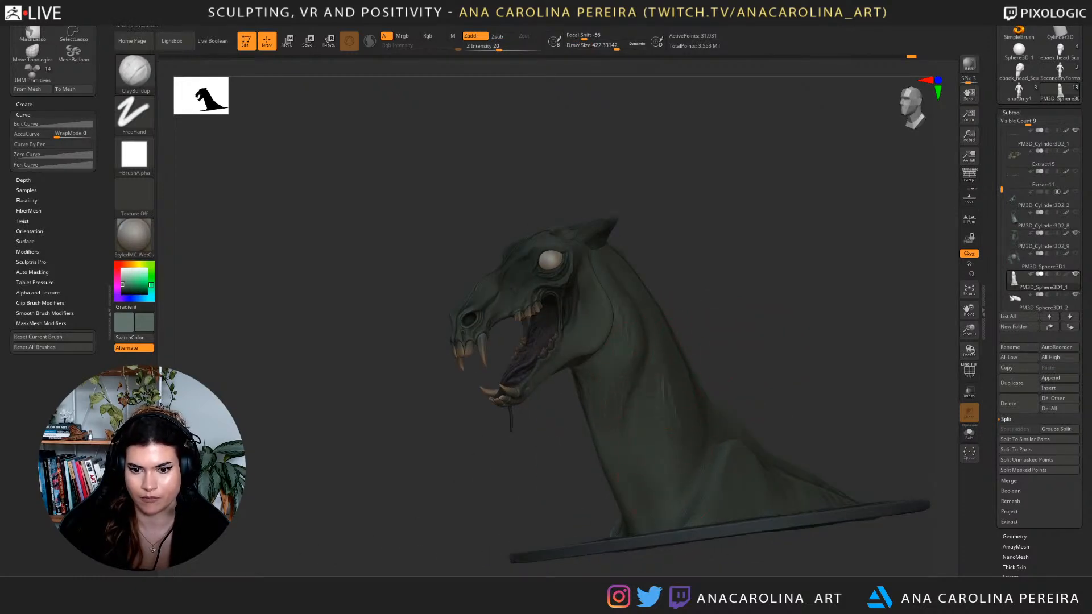
# Smooth the built-up forms on the side of the neck, checking them from the front and three-quarter views.
pyautogui.moveTo(734, 347)
pyautogui.mouseDown()
pyautogui.moveTo(674, 347)
pyautogui.moveTo(805, 336)
pyautogui.moveTo(729, 359)
pyautogui.moveTo(791, 365)
pyautogui.mouseUp()
pyautogui.click(642, 368)
pyautogui.press('shift')
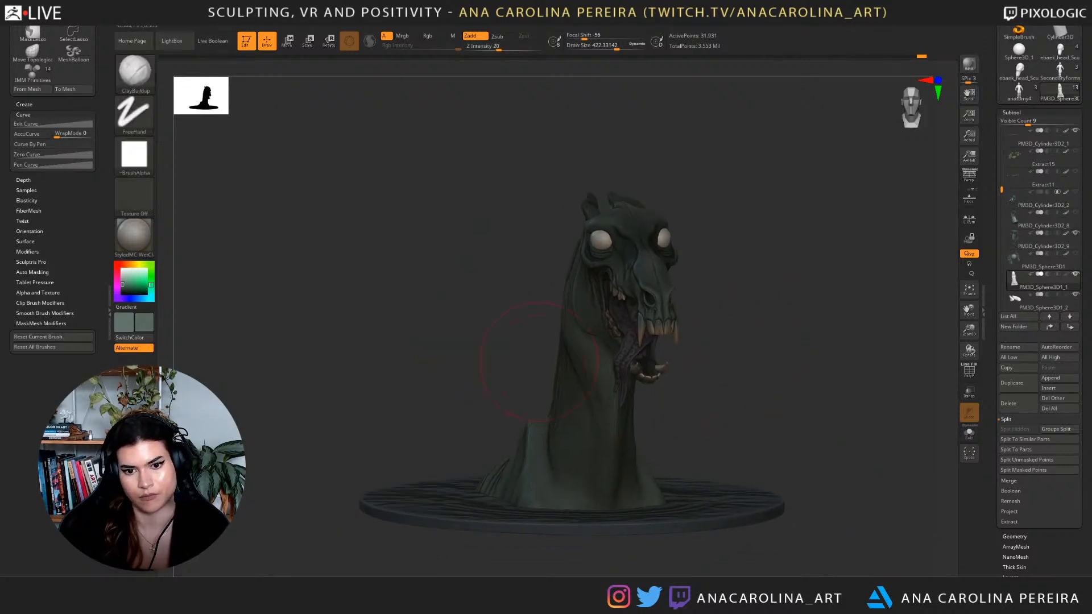
pyautogui.keyDown('shift'); pyautogui.moveTo(540, 375); pyautogui.dragTo(626, 378); pyautogui.keyUp('shift')
pyautogui.moveTo(745, 412)
pyautogui.mouseDown()
pyautogui.moveTo(649, 424)
pyautogui.moveTo(697, 420)
pyautogui.mouseUp()
pyautogui.moveTo(760, 375); pyautogui.dragTo(723, 284)
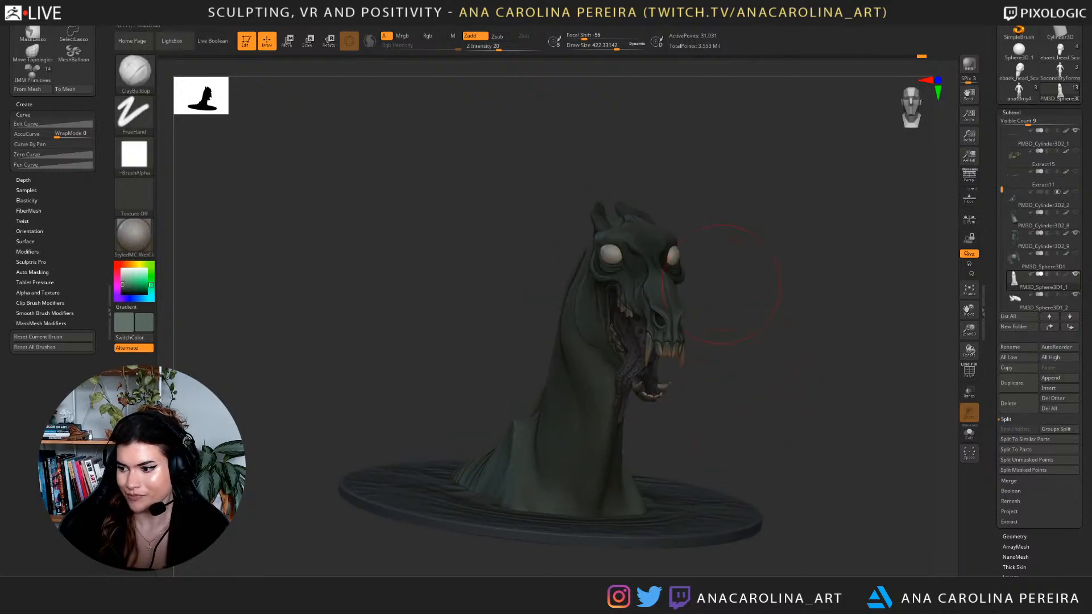
pyautogui.moveTo(729, 355); pyautogui.dragTo(702, 361)
pyautogui.moveTo(799, 379)
pyautogui.mouseDown()
pyautogui.moveTo(751, 352)
pyautogui.moveTo(808, 336)
pyautogui.moveTo(820, 347)
pyautogui.moveTo(780, 373)
pyautogui.mouseUp()
# Choose the Move brush at about 274 to 305 draw size and reshape the upper neck behind the jaw and ears.
pyautogui.press('b')
pyautogui.press('m')
pyautogui.press('v')
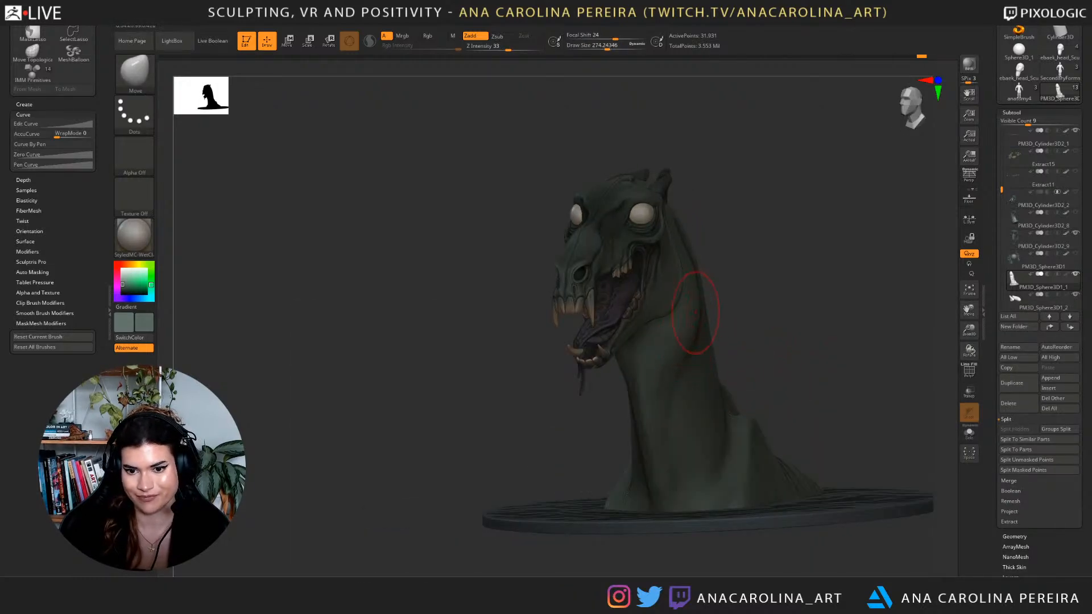
pyautogui.moveTo(733, 357); pyautogui.dragTo(729, 316)
pyautogui.moveTo(796, 344); pyautogui.dragTo(765, 333)
pyautogui.keyDown('alt'); pyautogui.moveTo(765, 319); pyautogui.dragTo(793, 338); pyautogui.keyUp('alt')
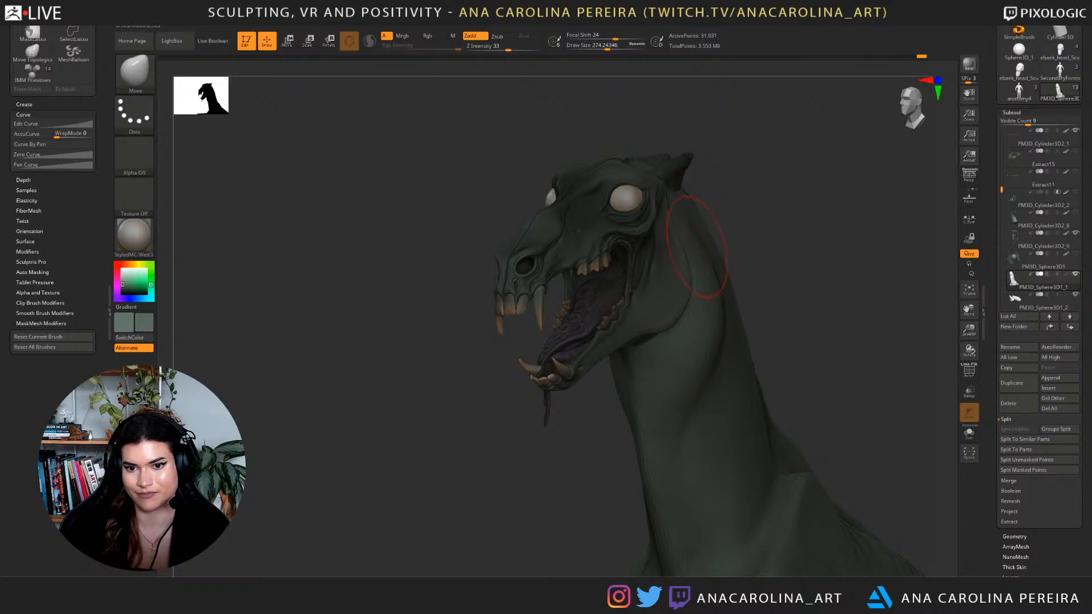
pyautogui.moveTo(734, 245)
pyautogui.mouseDown()
pyautogui.moveTo(760, 245)
pyautogui.moveTo(691, 199)
pyautogui.mouseUp()
pyautogui.moveTo(776, 284)
pyautogui.mouseDown()
pyautogui.moveTo(751, 290)
pyautogui.moveTo(793, 313)
pyautogui.mouseUp()
pyautogui.press('space')
pyautogui.moveTo(587, 305); pyautogui.dragTo(592, 305)
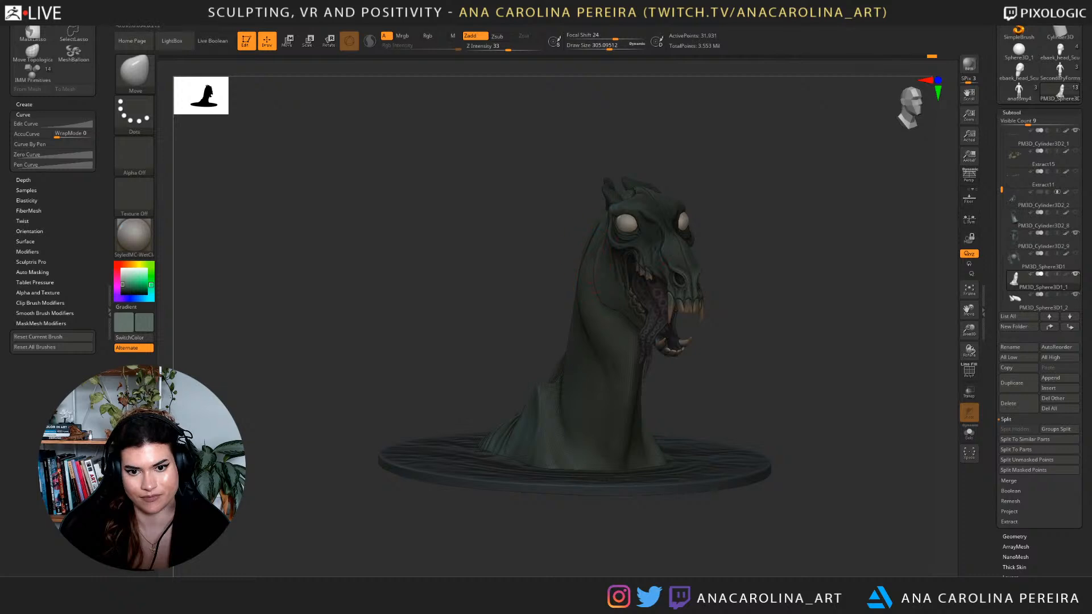
# Refine the throat and back of the neck with the Move brush at about 305 draw size, checking the profile.
pyautogui.moveTo(739, 276)
pyautogui.mouseDown()
pyautogui.moveTo(782, 278)
pyautogui.moveTo(708, 285)
pyautogui.mouseUp()
pyautogui.moveTo(714, 344); pyautogui.dragTo(671, 353)
pyautogui.moveTo(698, 308); pyautogui.dragTo(637, 313)
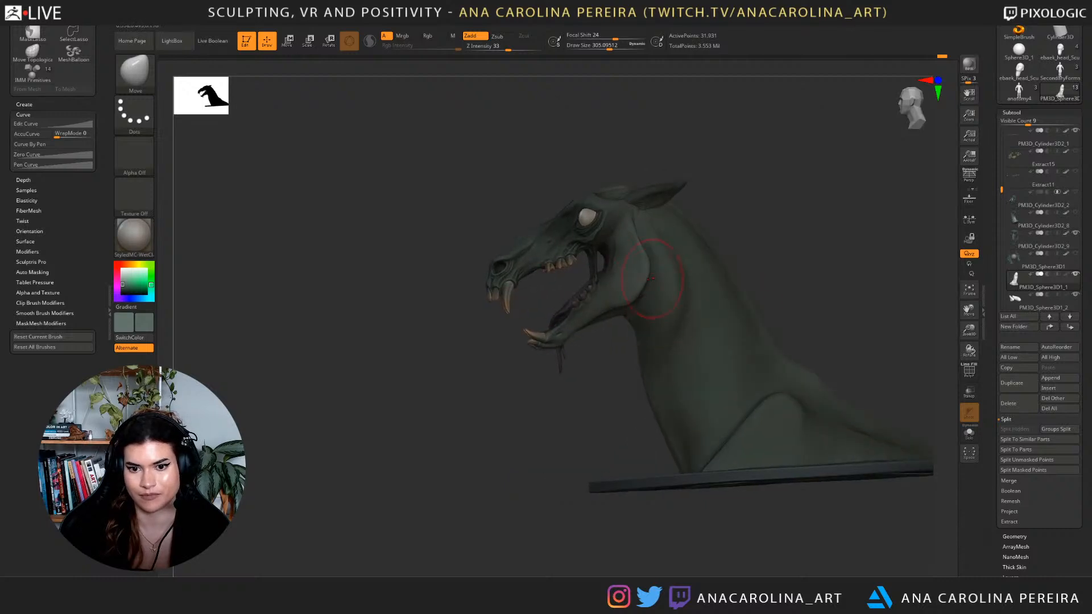
pyautogui.moveTo(569, 381); pyautogui.dragTo(661, 394)
pyautogui.keyDown('alt'); pyautogui.moveTo(768, 378); pyautogui.dragTo(637, 399); pyautogui.keyUp('alt')
pyautogui.moveTo(791, 355); pyautogui.dragTo(757, 347)
# Choose the DamStandard brush at about 393 draw size and carve a crease down the neck behind the jaw.
pyautogui.press('b')
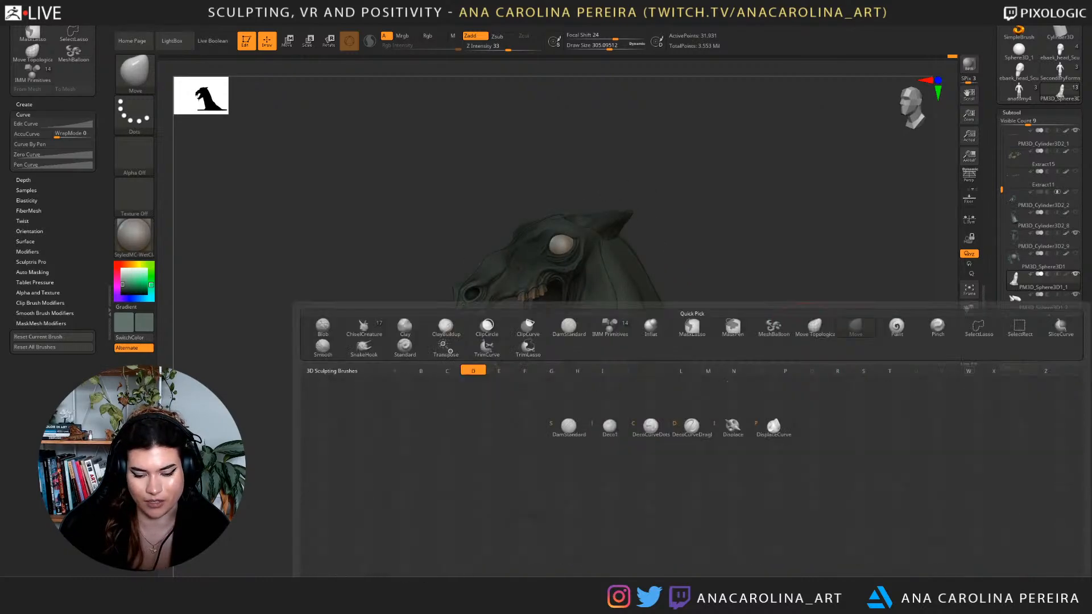
pyautogui.press('d')
pyautogui.press('s')
pyautogui.press('space')
pyautogui.moveTo(675, 310); pyautogui.dragTo(739, 336)
pyautogui.moveTo(511, 335); pyautogui.dragTo(507, 285)
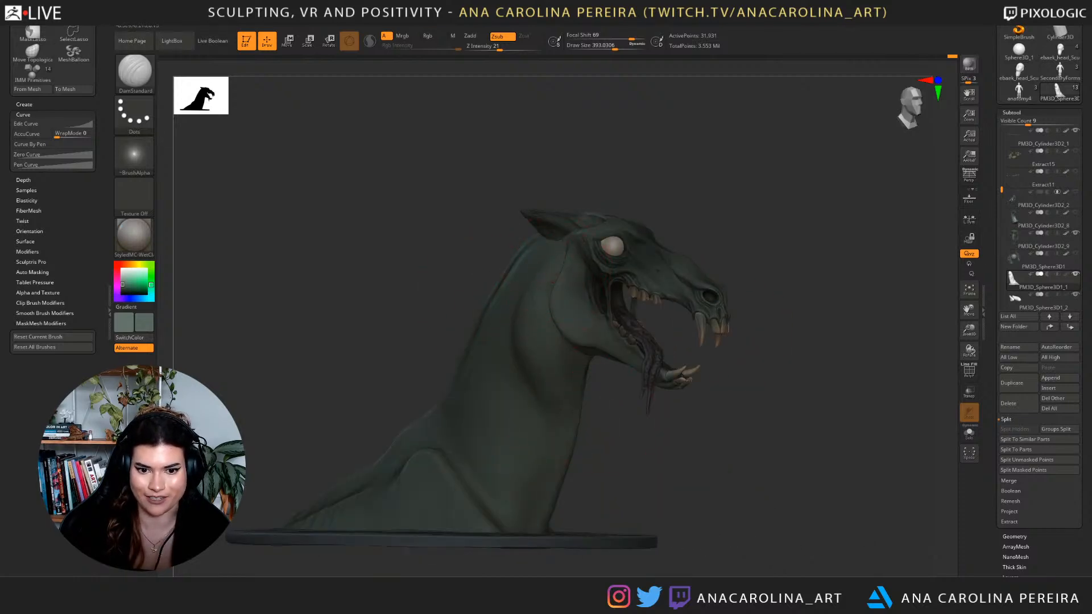
pyautogui.moveTo(796, 398)
pyautogui.mouseDown()
pyautogui.moveTo(712, 434)
pyautogui.moveTo(671, 391)
pyautogui.mouseUp()
pyautogui.press('ctrl')
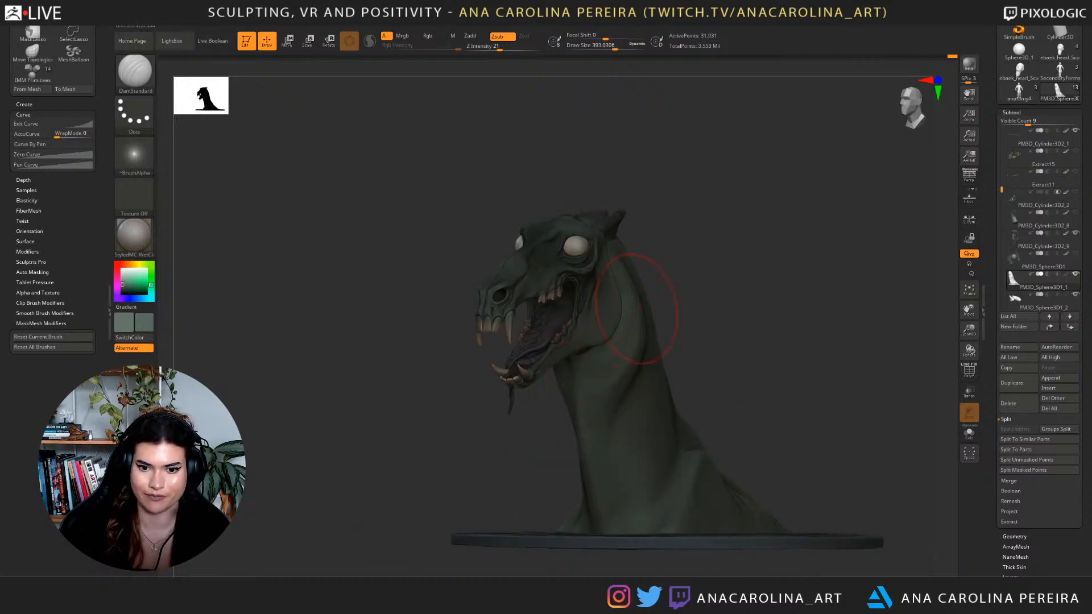
pyautogui.press('ctrl')
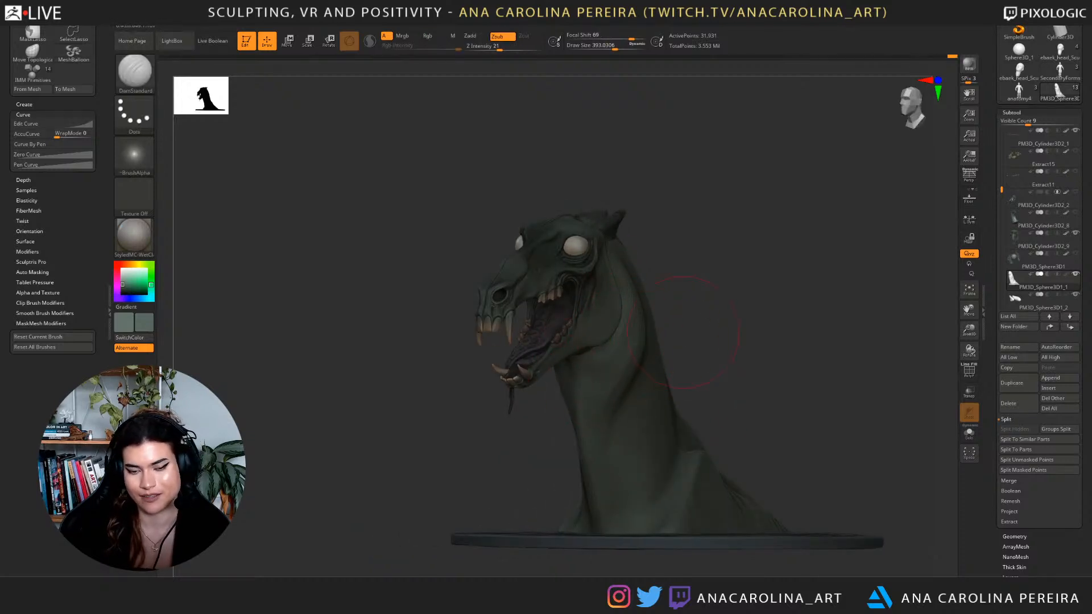
# Deepen the muscle separation along the middle of the neck with DamStandard and smooth the front of the neck.
pyautogui.moveTo(667, 343); pyautogui.dragTo(728, 333)
pyautogui.moveTo(581, 384); pyautogui.dragTo(622, 366)
pyautogui.press('shift')
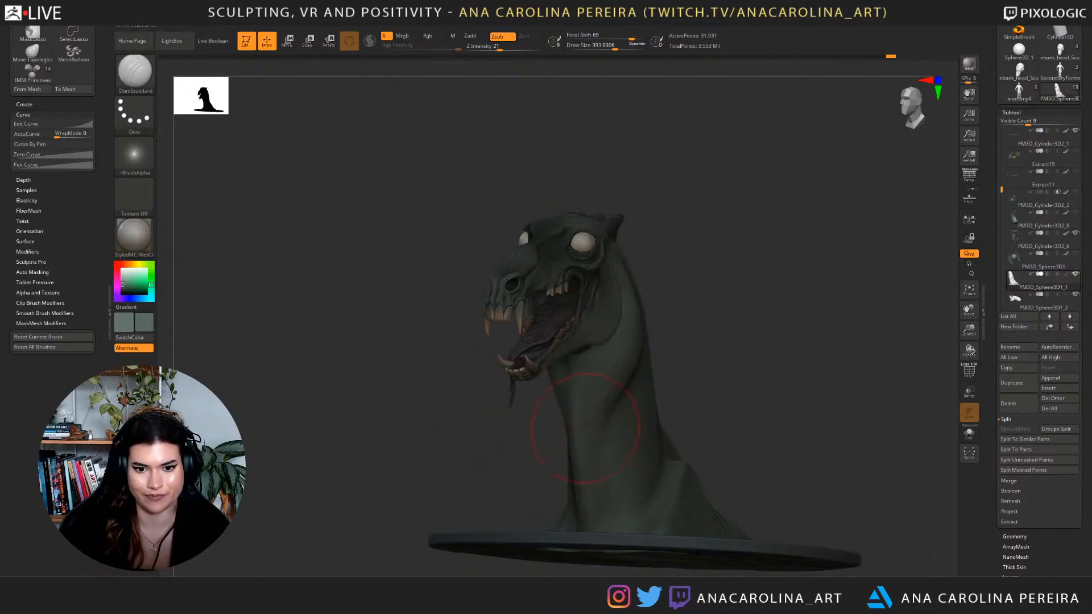
pyautogui.moveTo(605, 453); pyautogui.dragTo(782, 424)
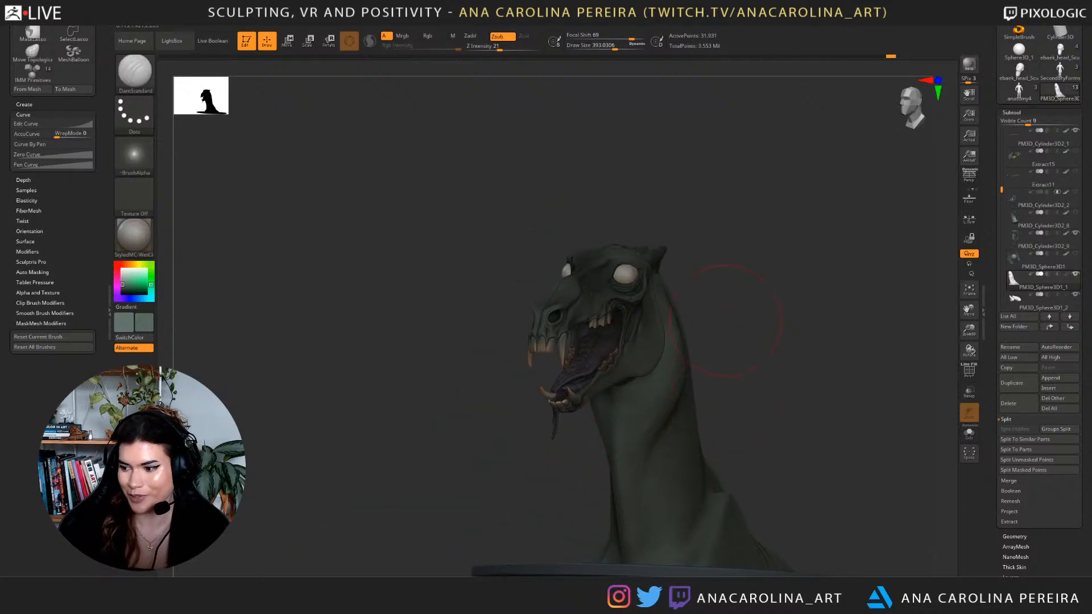
pyautogui.moveTo(740, 324); pyautogui.dragTo(631, 423)
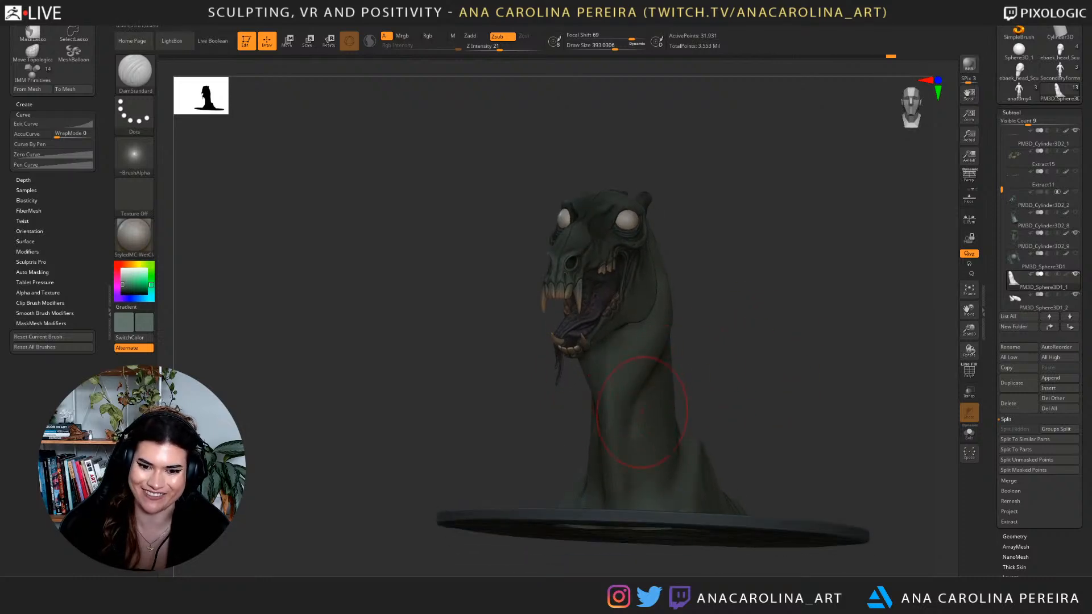
pyautogui.moveTo(757, 398); pyautogui.dragTo(717, 455)
# Choose ClayBuildup at about 299 draw size, add muscle volume on the lower side of the neck and smooth it.
pyautogui.press('shift')
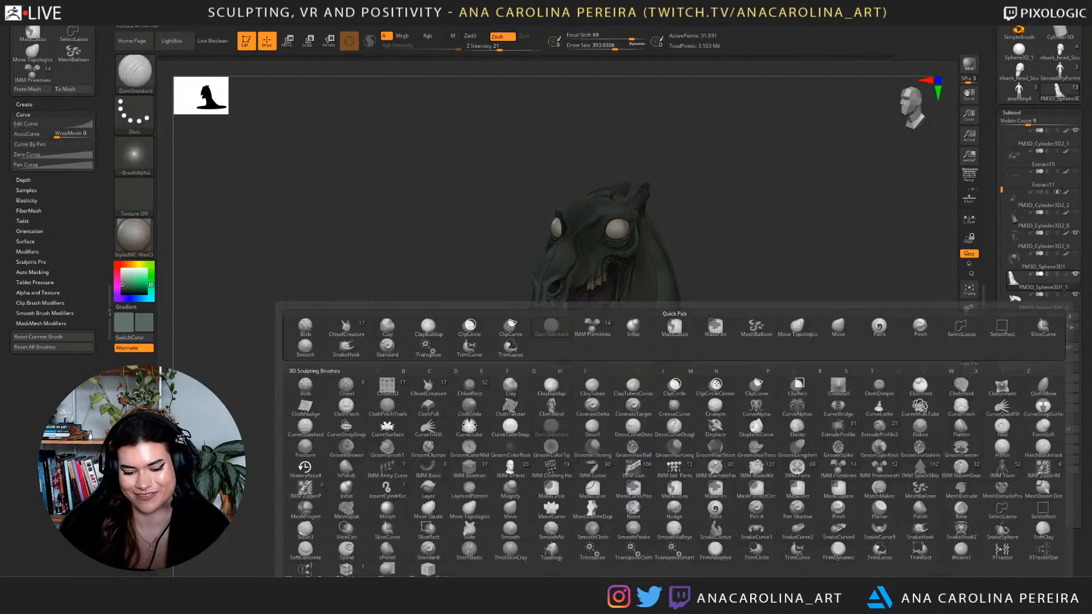
pyautogui.moveTo(655, 441); pyautogui.dragTo(659, 387)
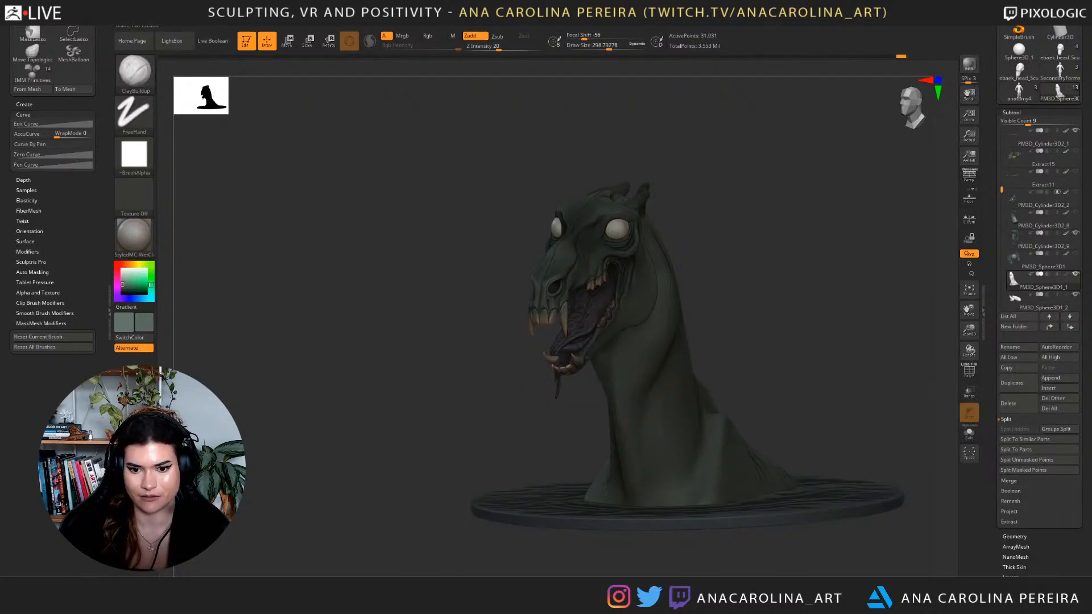
pyautogui.press('shift')
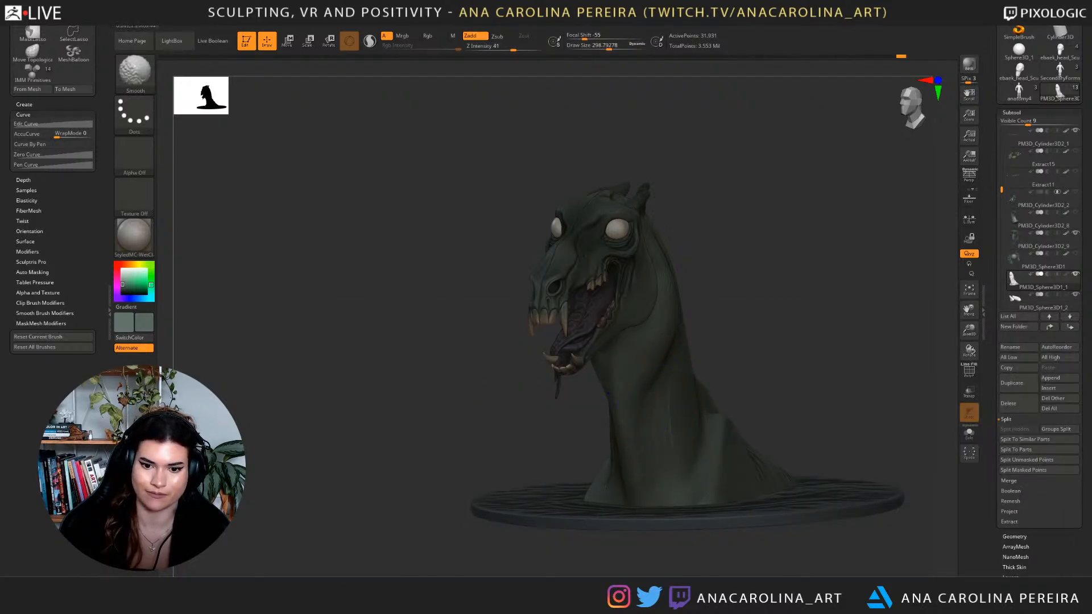
pyautogui.moveTo(782, 362); pyautogui.dragTo(695, 360)
pyautogui.press('shift')
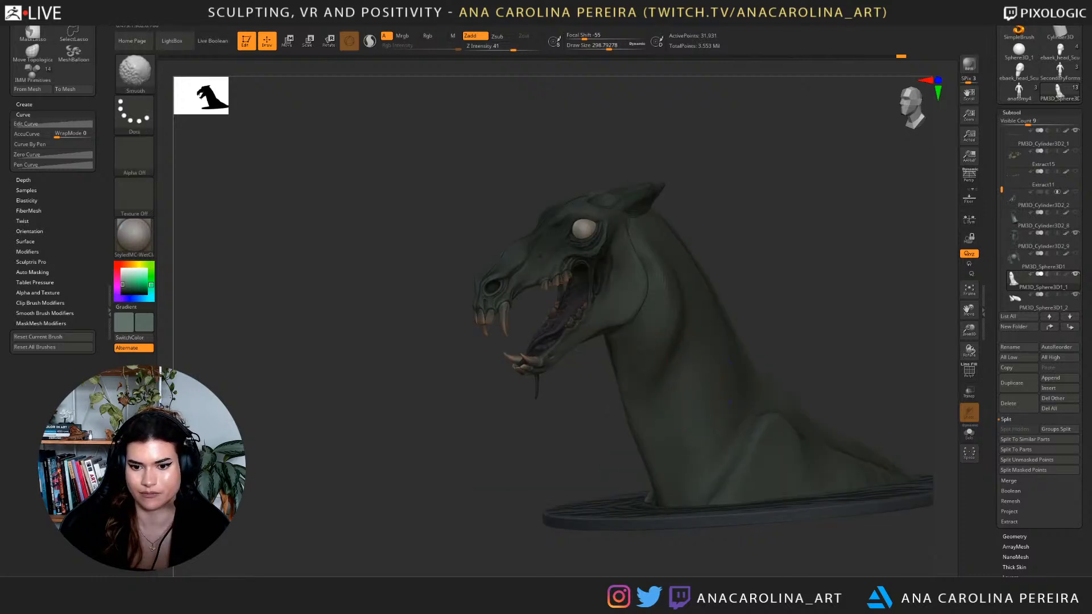
pyautogui.moveTo(597, 411)
pyautogui.mouseDown()
pyautogui.moveTo(790, 341)
pyautogui.moveTo(823, 352)
pyautogui.moveTo(724, 367)
pyautogui.moveTo(746, 357)
pyautogui.mouseUp()
# Build up the side of the neck with ClayBuildup at about 400 draw size and blend the strokes smooth.
pyautogui.press('space')
pyautogui.moveTo(686, 380); pyautogui.dragTo(678, 451)
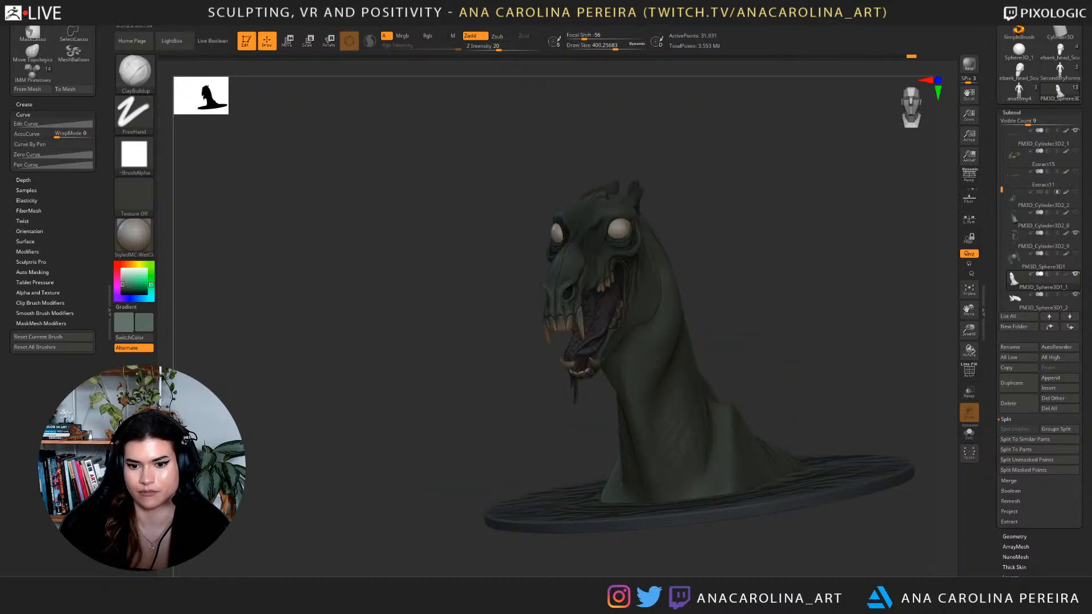
pyautogui.press('shift')
pyautogui.moveTo(726, 372)
pyautogui.mouseDown()
pyautogui.moveTo(790, 360)
pyautogui.moveTo(756, 370)
pyautogui.moveTo(766, 382)
pyautogui.mouseUp()
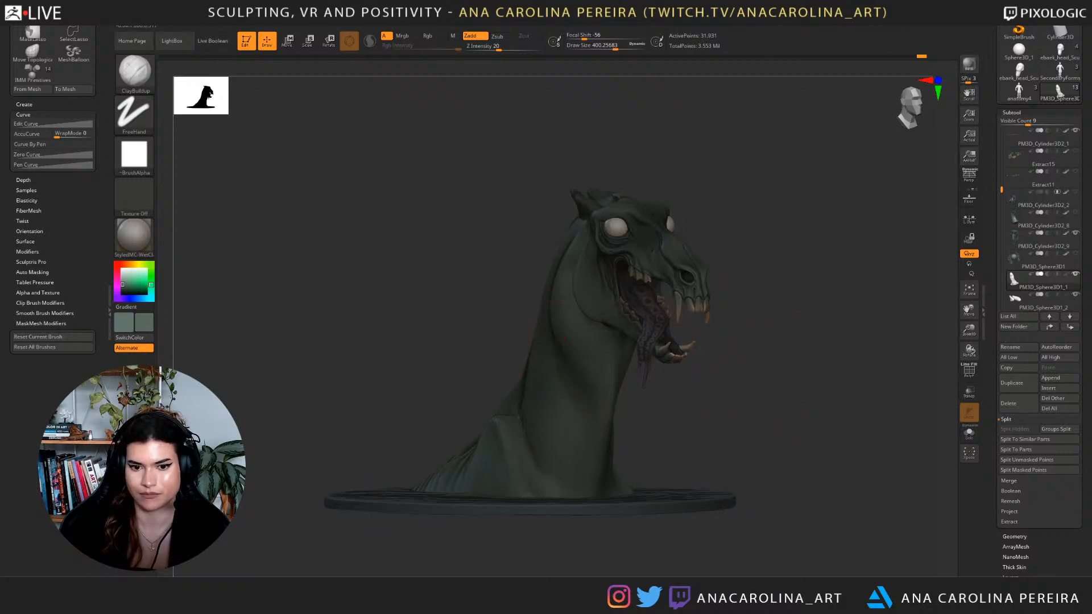
pyautogui.press('shift')
pyautogui.moveTo(808, 364)
pyautogui.mouseDown()
pyautogui.moveTo(690, 398)
pyautogui.moveTo(802, 341)
pyautogui.moveTo(823, 293)
pyautogui.moveTo(802, 324)
pyautogui.mouseUp()
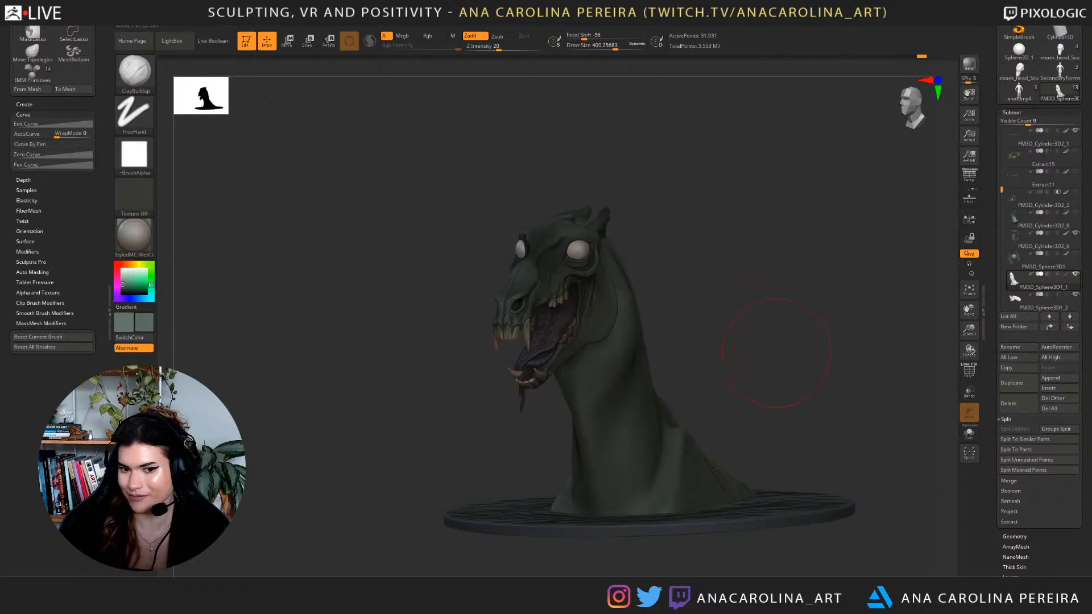
# Add a bulge to the upper neck below the jaw with ClayBuildup at about 268 draw size, then smooth it.
pyautogui.moveTo(778, 372); pyautogui.dragTo(790, 373)
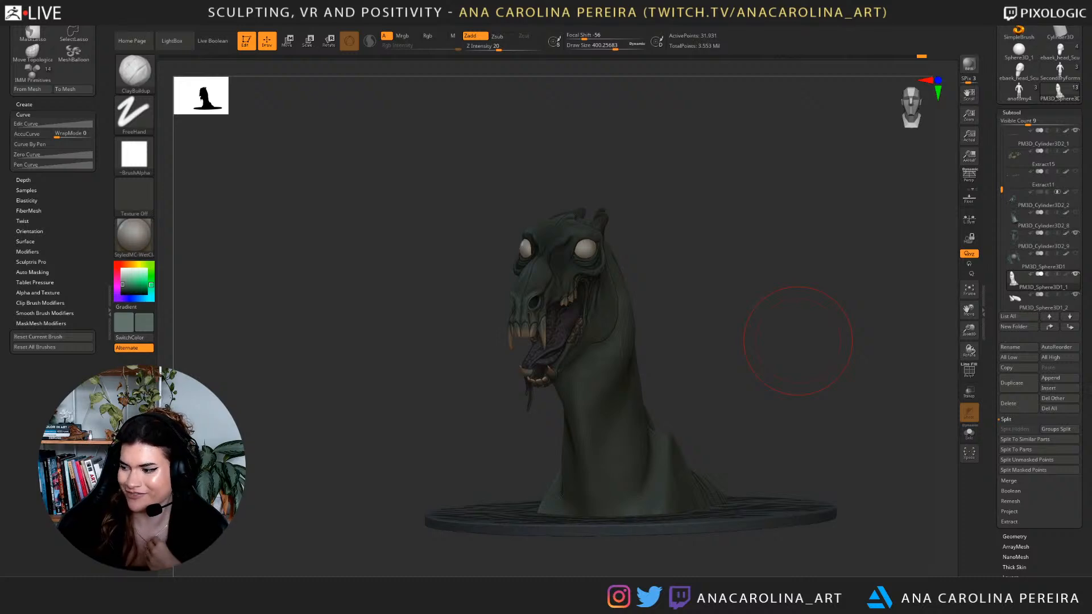
pyautogui.moveTo(741, 339); pyautogui.dragTo(890, 340)
pyautogui.moveTo(822, 383)
pyautogui.mouseDown()
pyautogui.moveTo(712, 382)
pyautogui.moveTo(731, 370)
pyautogui.mouseUp()
pyautogui.press('space')
pyautogui.moveTo(621, 354); pyautogui.dragTo(612, 353)
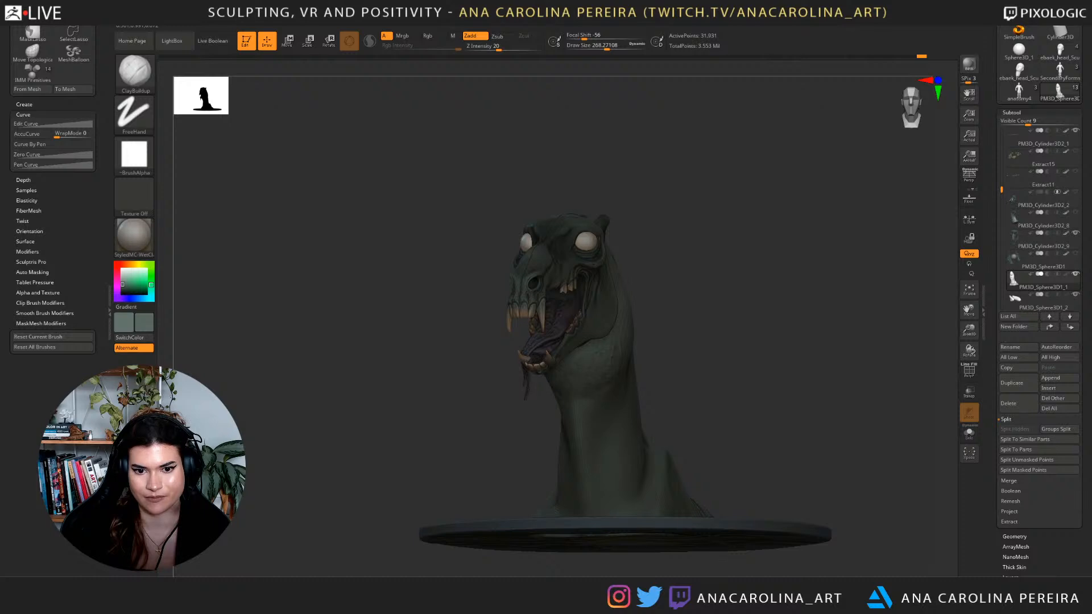
pyautogui.moveTo(628, 317); pyautogui.dragTo(697, 344)
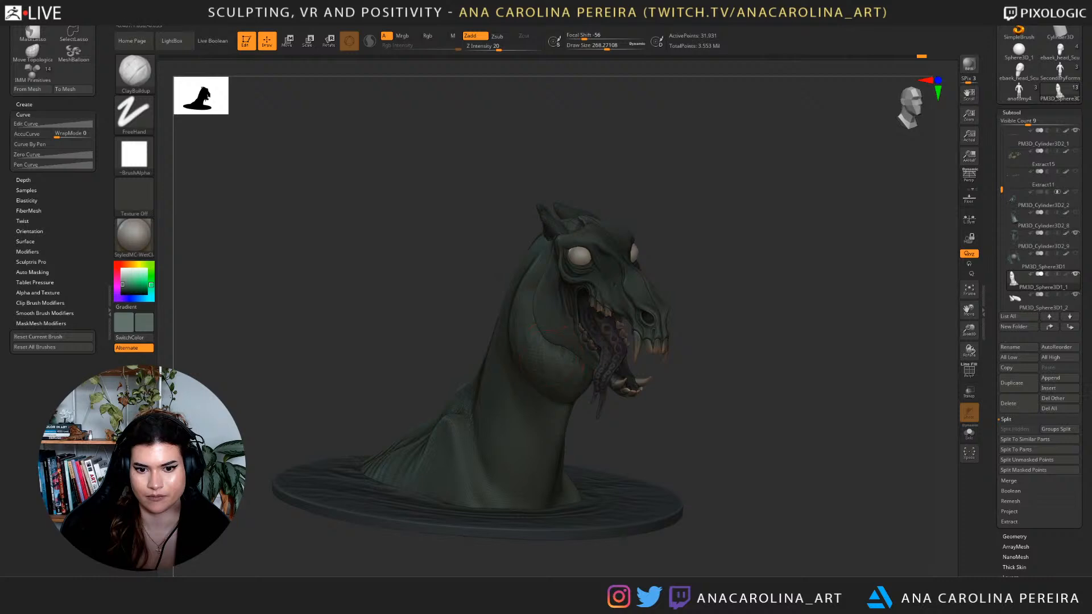
pyautogui.press('shift')
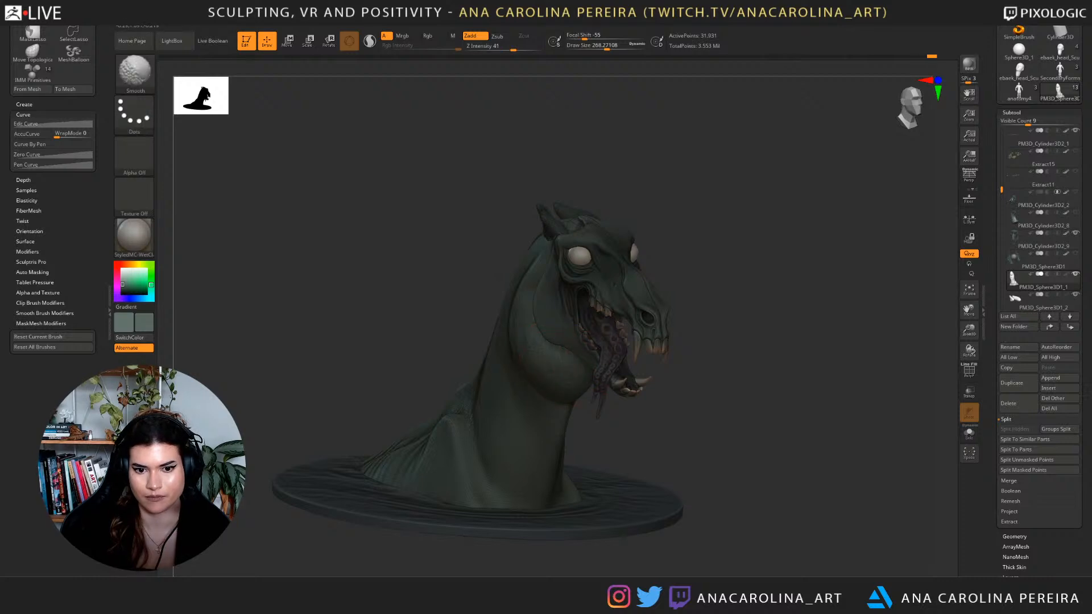
pyautogui.moveTo(711, 393); pyautogui.dragTo(617, 375)
pyautogui.moveTo(708, 354)
pyautogui.mouseDown()
pyautogui.moveTo(686, 370)
pyautogui.moveTo(726, 353)
pyautogui.moveTo(759, 355)
pyautogui.moveTo(660, 364)
pyautogui.moveTo(674, 367)
pyautogui.mouseUp()
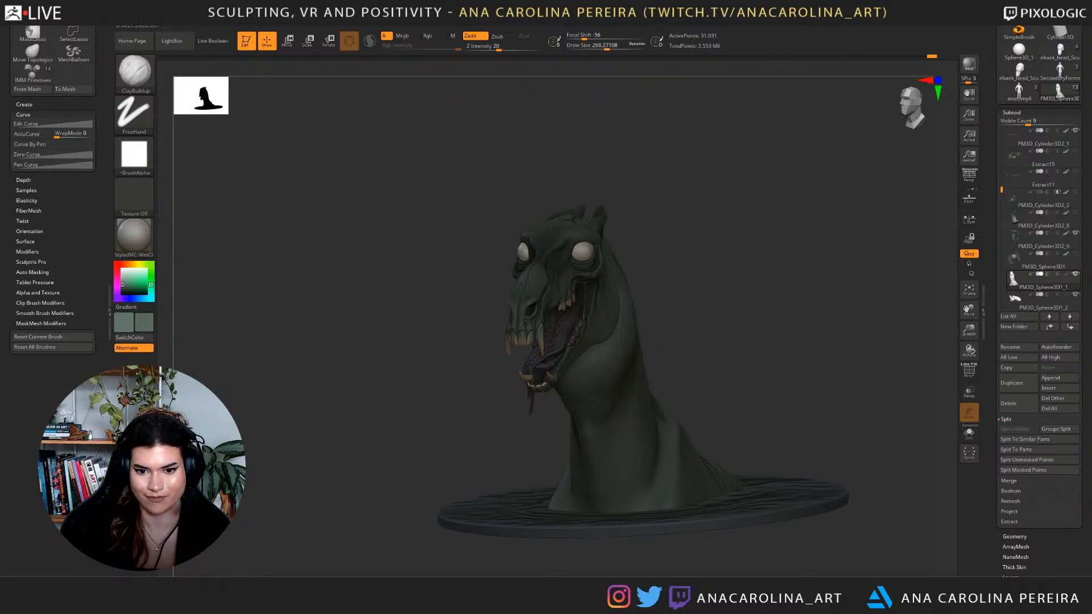
# Continue the ClayBuildup volume from the throat down the side of the neck and soften the transition.
pyautogui.moveTo(642, 356); pyautogui.dragTo(594, 387)
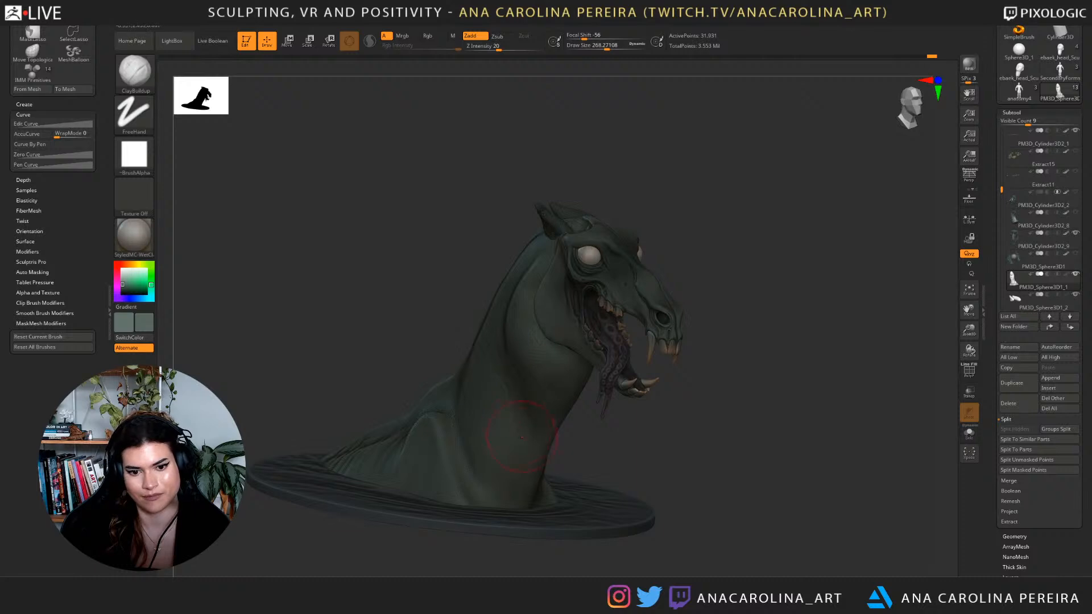
pyautogui.press('shift')
pyautogui.moveTo(711, 421)
pyautogui.mouseDown()
pyautogui.moveTo(540, 418)
pyautogui.moveTo(586, 421)
pyautogui.mouseUp()
pyautogui.moveTo(756, 370)
pyautogui.mouseDown()
pyautogui.moveTo(655, 367)
pyautogui.moveTo(757, 387)
pyautogui.moveTo(628, 414)
pyautogui.mouseUp()
# Choose the Move brush at about 299 draw size and adjust the neck's outline from the front.
pyautogui.press('space')
pyautogui.click(706, 358)
pyautogui.press('b')
pyautogui.press('m')
pyautogui.press('v')
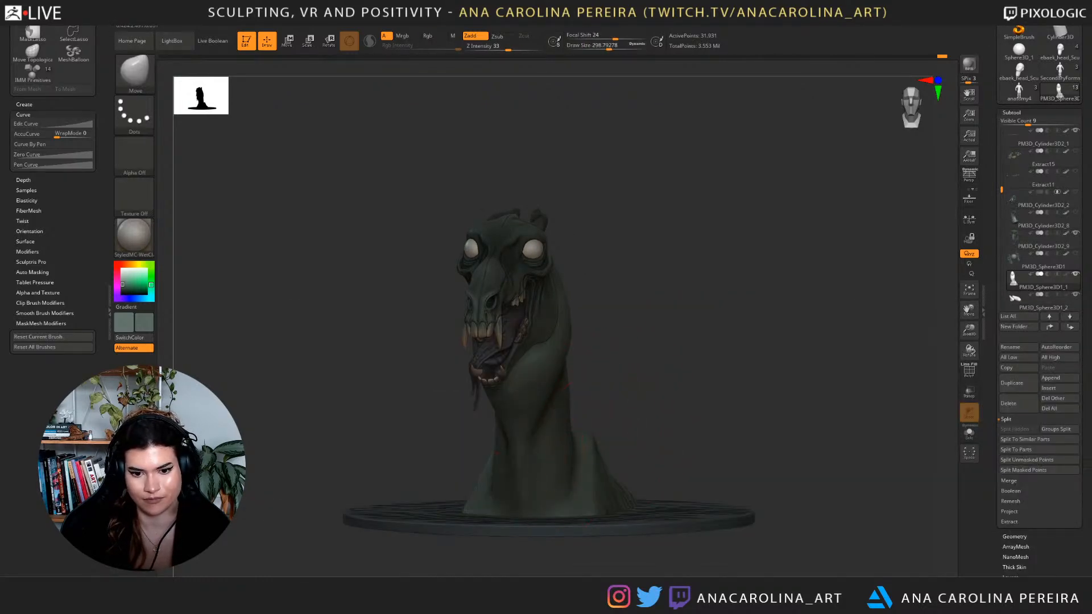
# Choose DamStandard at about 550 draw size, carve the hollow between lower neck and shoulder, and smooth it.
pyautogui.press('b')
pyautogui.press('d')
pyautogui.press('s')
pyautogui.moveTo(563, 455); pyautogui.dragTo(613, 379)
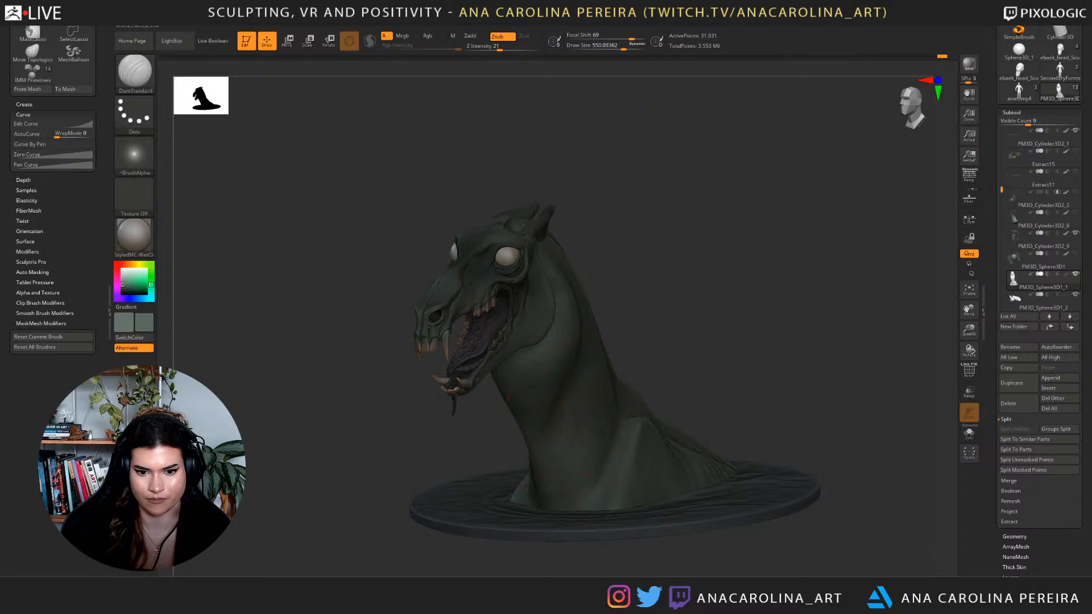
pyautogui.keyDown('shift'); pyautogui.moveTo(575, 480); pyautogui.dragTo(571, 421); pyautogui.keyUp('shift')
pyautogui.moveTo(658, 392); pyautogui.dragTo(676, 435)
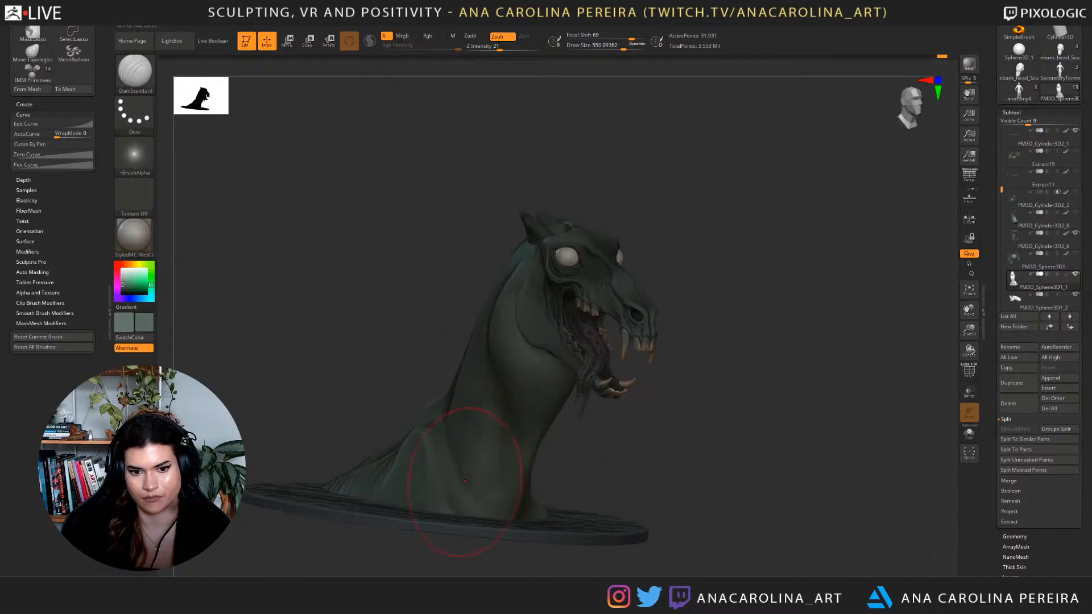
pyautogui.moveTo(739, 421); pyautogui.dragTo(629, 437)
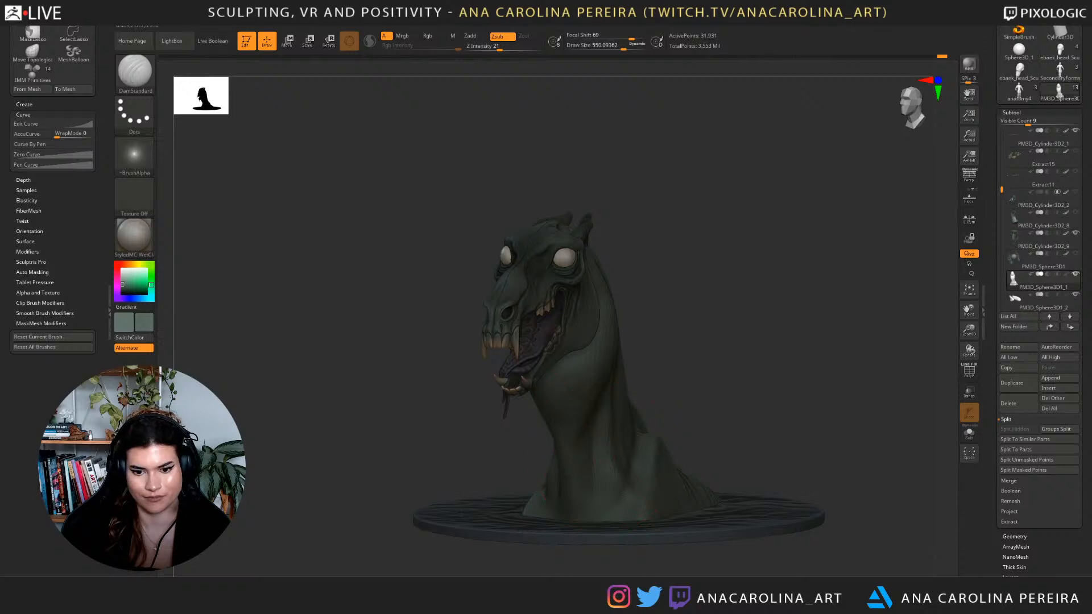
# Choose ClayBuildup at about 251 draw size and build up the front of the lower neck near the base.
pyautogui.keyDown('alt'); pyautogui.moveTo(643, 549); pyautogui.dragTo(763, 364); pyautogui.keyUp('alt')
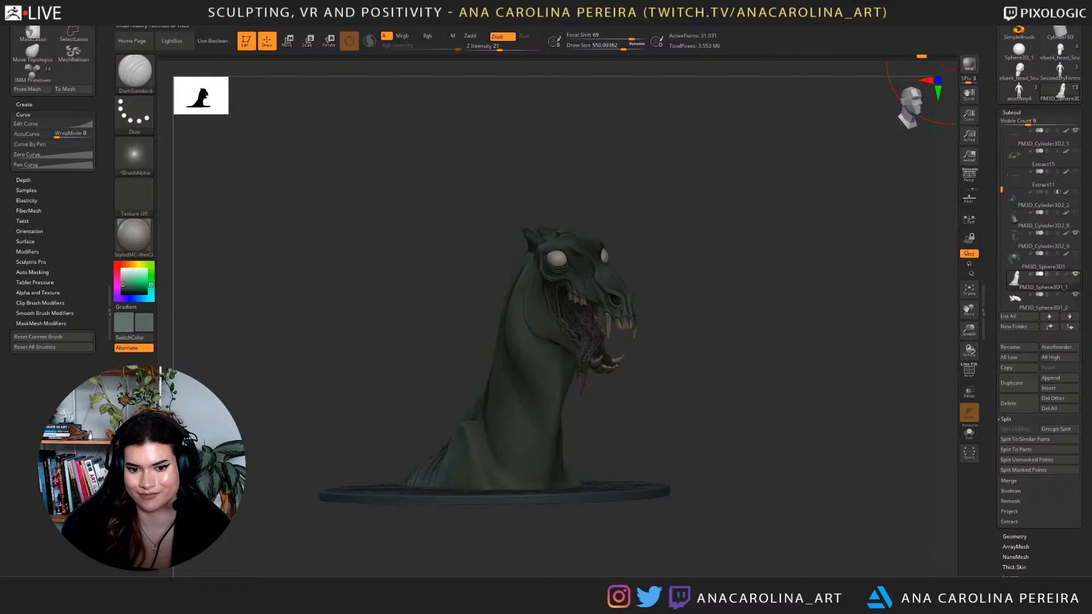
pyautogui.keyDown('alt'); pyautogui.moveTo(817, 213); pyautogui.dragTo(803, 332); pyautogui.keyUp('alt')
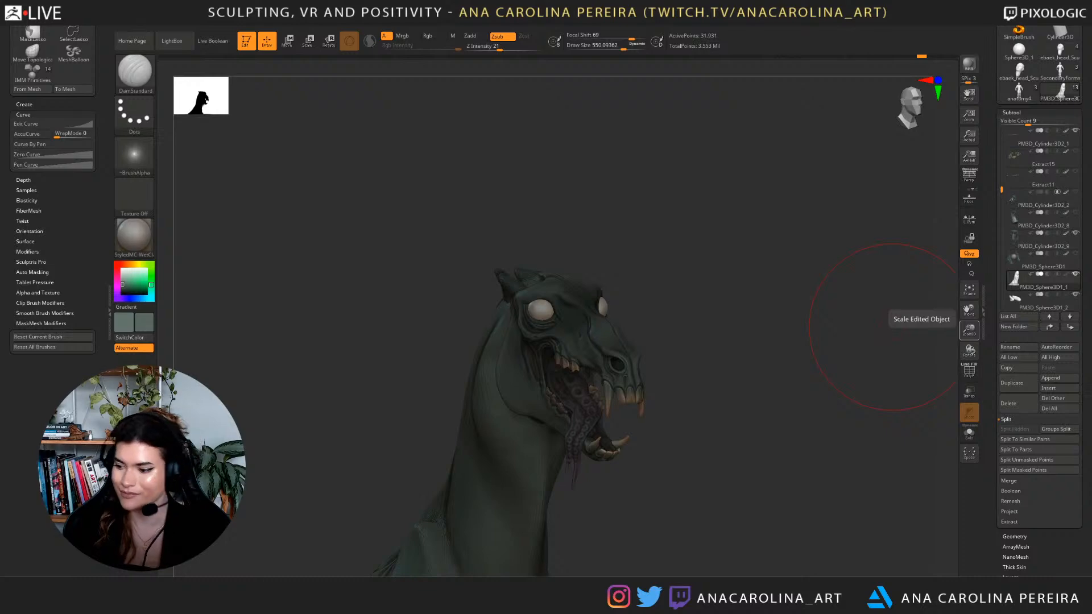
pyautogui.moveTo(688, 473)
pyautogui.mouseDown()
pyautogui.moveTo(708, 470)
pyautogui.moveTo(747, 313)
pyautogui.moveTo(688, 342)
pyautogui.moveTo(721, 367)
pyautogui.moveTo(640, 411)
pyautogui.mouseUp()
pyautogui.press('b')
pyautogui.press('c')
pyautogui.press('b')
pyautogui.press('space')
pyautogui.moveTo(708, 367); pyautogui.dragTo(693, 367)
pyautogui.press('space')
pyautogui.moveTo(625, 354); pyautogui.dragTo(614, 352)
pyautogui.click(614, 358)
pyautogui.click(614, 478)
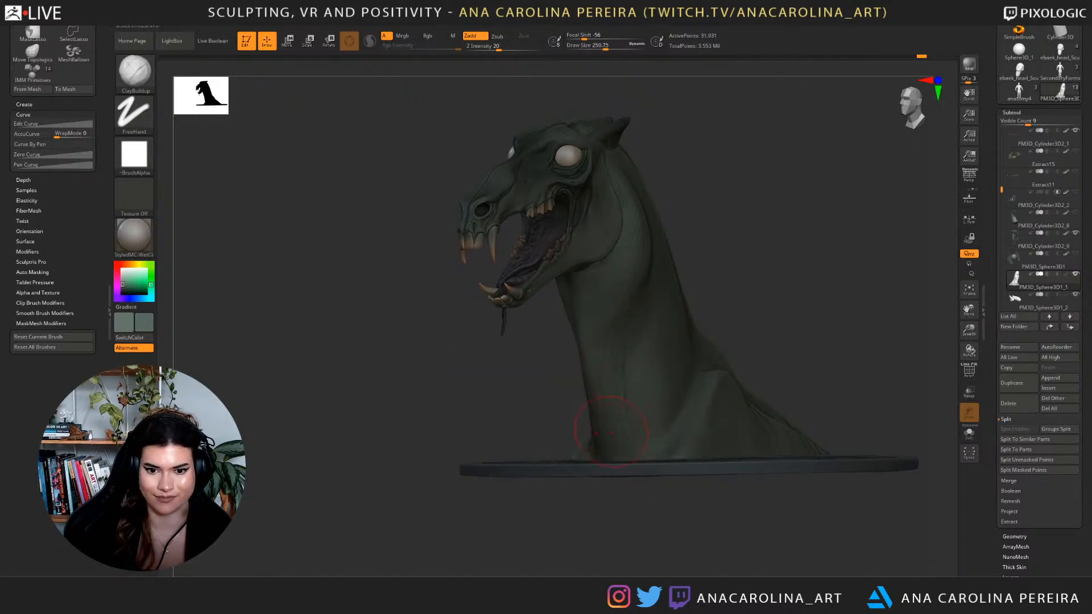
# Smooth the built-up strokes at the front of the lower neck, checking them from both sides.
pyautogui.hotkey('ctrl', 'shift', 'z')
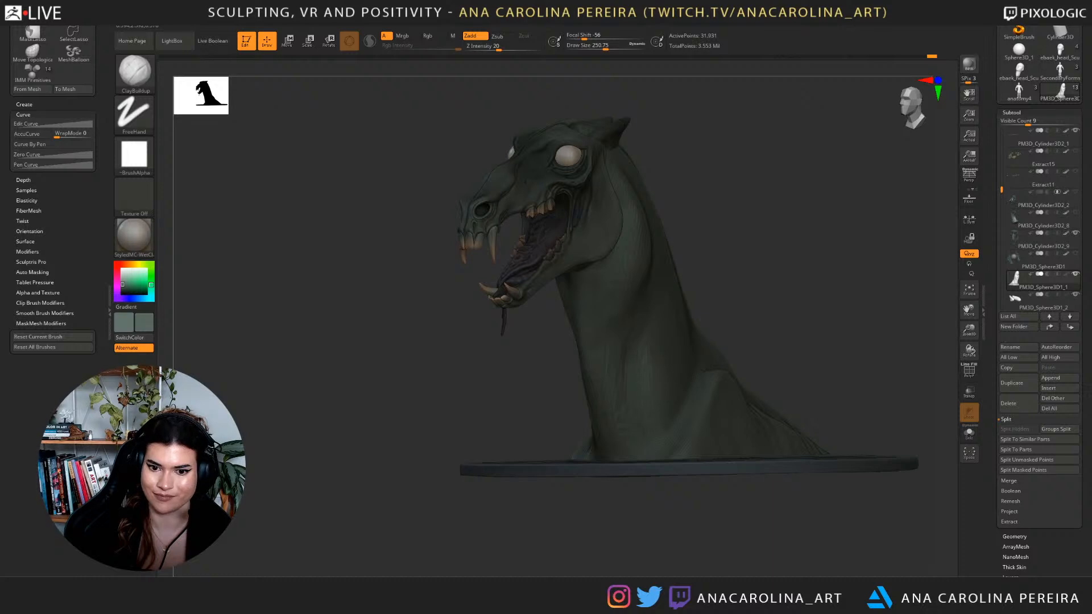
pyautogui.press('shift')
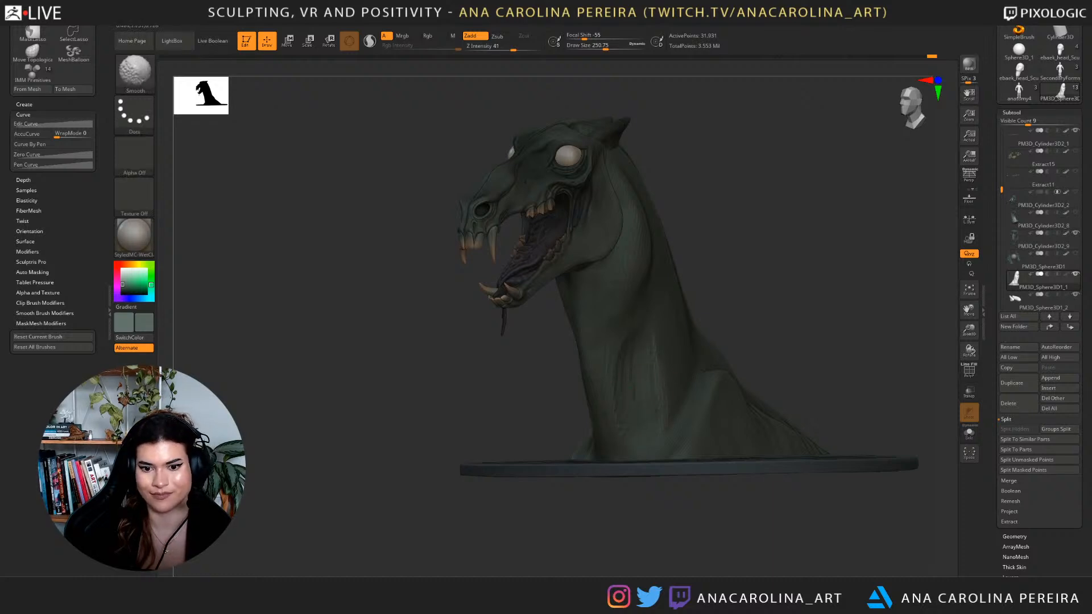
pyautogui.moveTo(318, 341)
pyautogui.mouseDown()
pyautogui.moveTo(433, 364)
pyautogui.moveTo(472, 347)
pyautogui.moveTo(546, 342)
pyautogui.mouseUp()
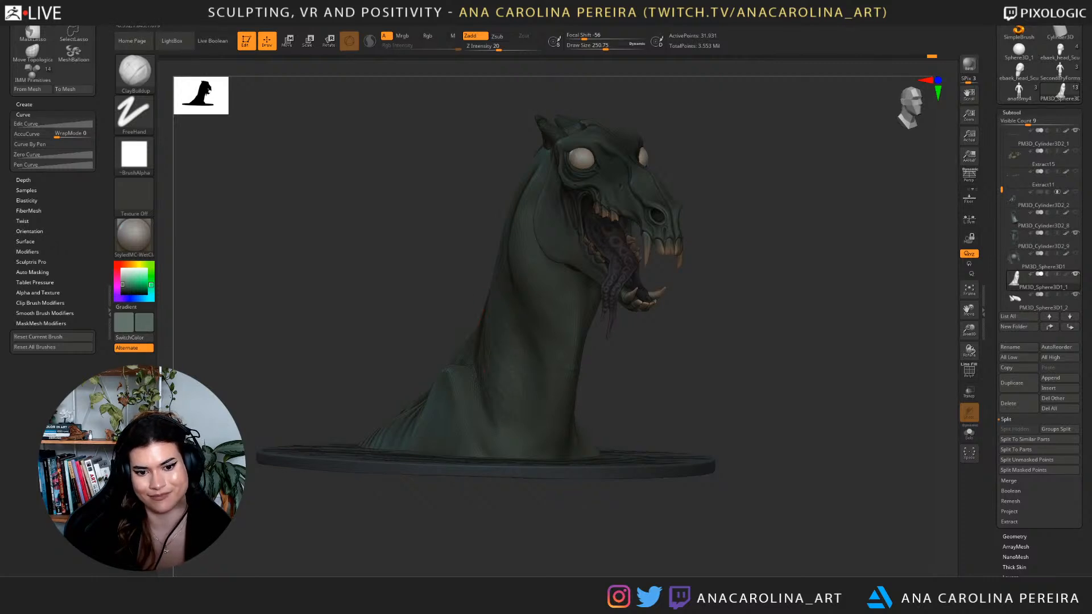
pyautogui.moveTo(711, 347); pyautogui.dragTo(467, 350)
# Add further ClayBuildup strokes along the middle of the neck toward the shoulder and smooth them into the surface.
pyautogui.press('shift')
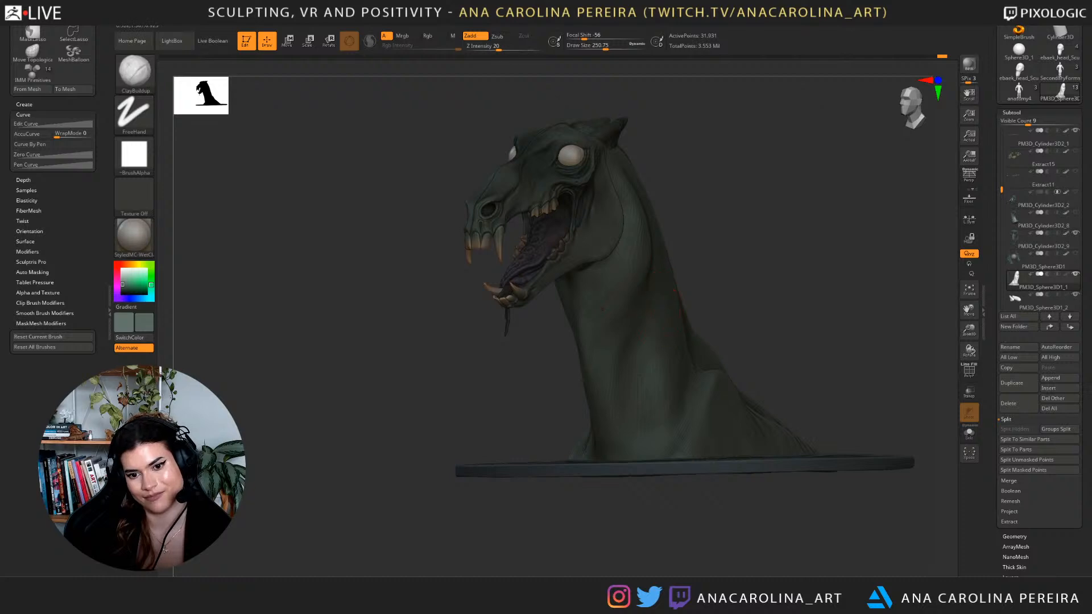
pyautogui.press('shift')
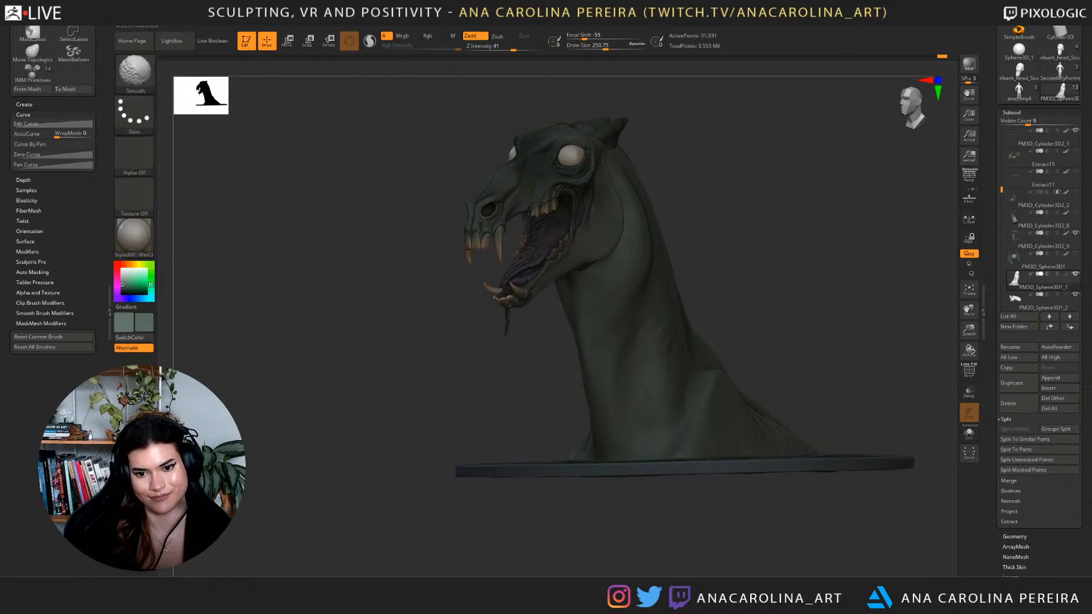
pyautogui.moveTo(535, 302)
pyautogui.mouseDown()
pyautogui.moveTo(755, 298)
pyautogui.moveTo(691, 332)
pyautogui.moveTo(652, 387)
pyautogui.mouseUp()
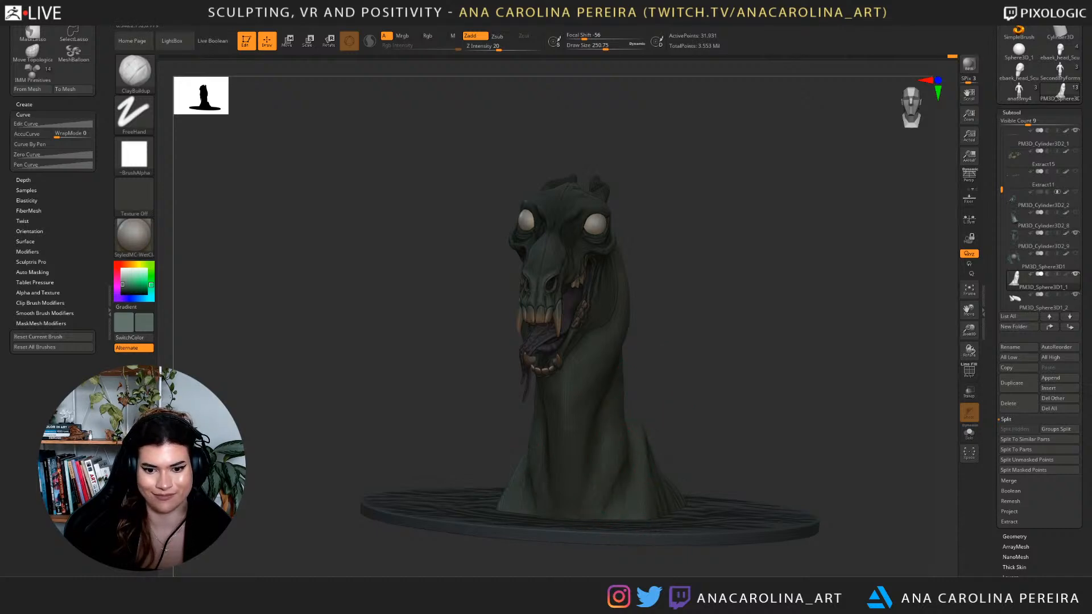
pyautogui.press('shift')
pyautogui.moveTo(740, 330); pyautogui.dragTo(660, 329)
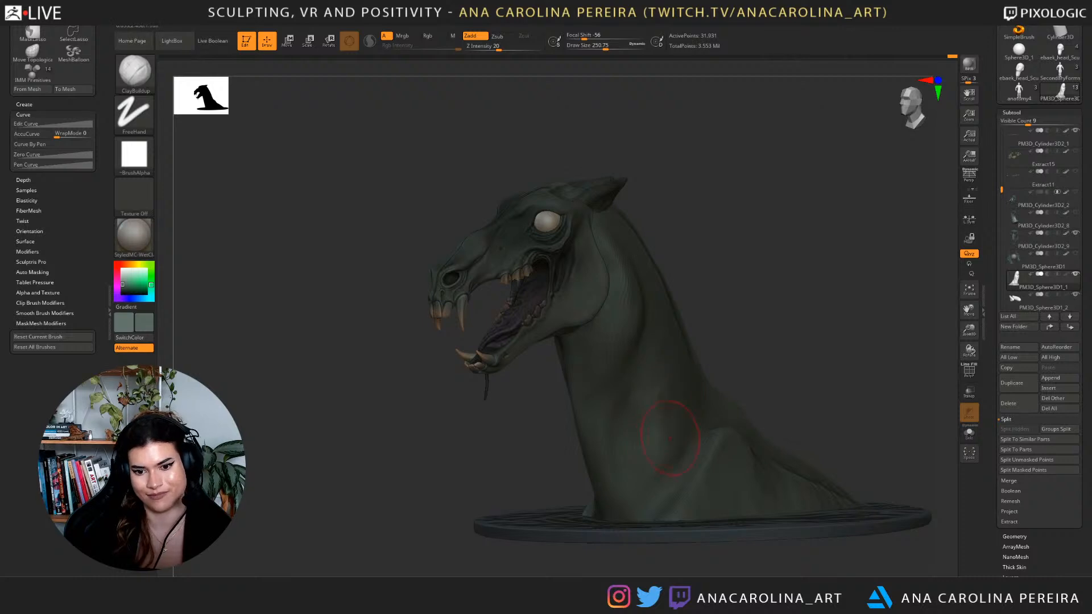
# Smooth the lower neck and carve along its front with DamStandard at about 251 draw size.
pyautogui.press('shift')
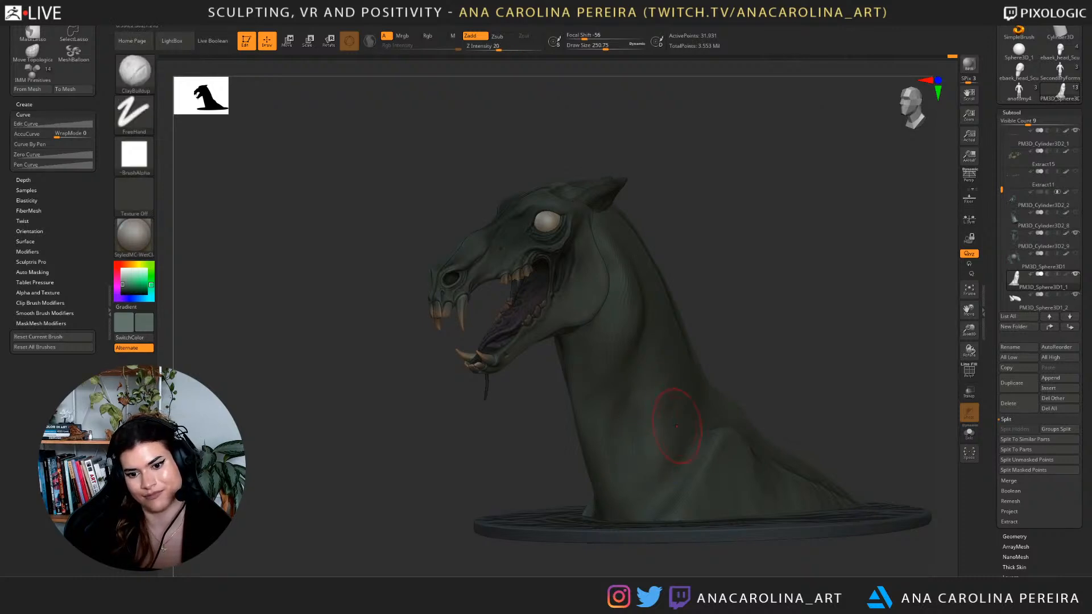
pyautogui.moveTo(683, 319)
pyautogui.mouseDown()
pyautogui.moveTo(754, 390)
pyautogui.moveTo(730, 403)
pyautogui.moveTo(745, 410)
pyautogui.mouseUp()
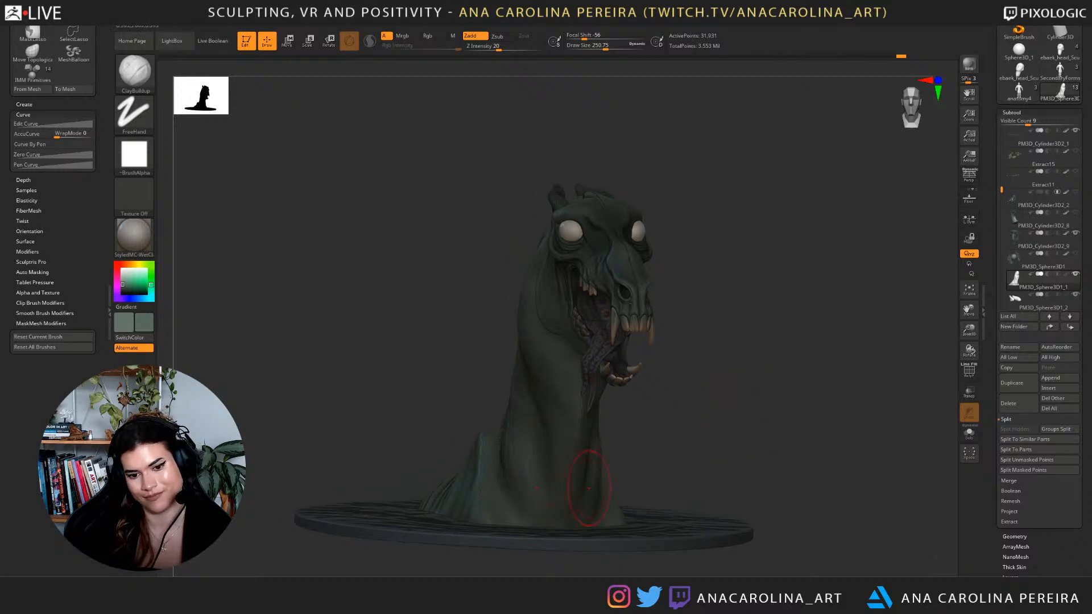
pyautogui.keyDown('shift'); pyautogui.moveTo(656, 453); pyautogui.dragTo(640, 453); pyautogui.keyUp('shift')
pyautogui.press('b')
pyautogui.press('d')
pyautogui.press('s')
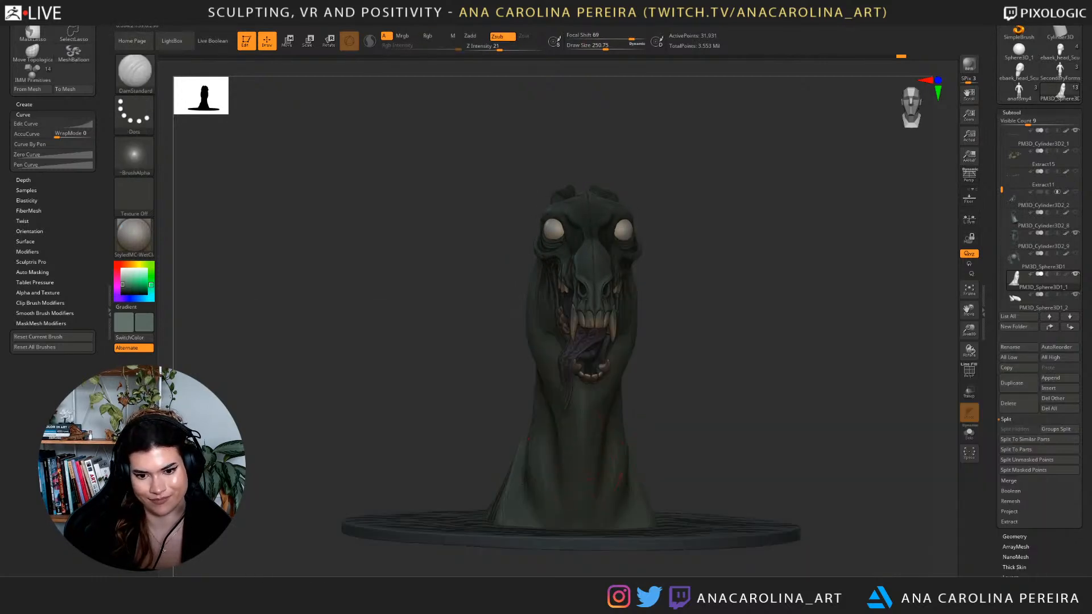
pyautogui.moveTo(683, 444); pyautogui.dragTo(743, 444)
pyautogui.moveTo(671, 495)
pyautogui.mouseDown()
pyautogui.moveTo(652, 500)
pyautogui.moveTo(734, 452)
pyautogui.mouseUp()
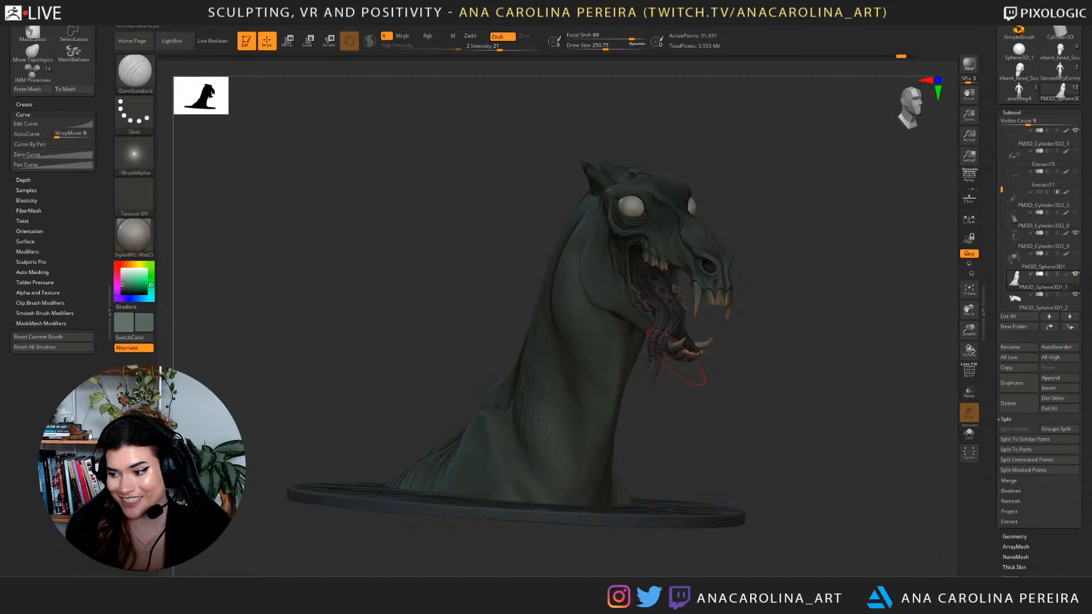
# Choose ClayBuildup and refine the side of the lower neck, smoothing the surface toward the shoulder.
pyautogui.press('b')
pyautogui.press('c')
pyautogui.press('b')
pyautogui.moveTo(718, 398); pyautogui.dragTo(563, 398)
pyautogui.moveTo(850, 367)
pyautogui.mouseDown()
pyautogui.moveTo(819, 352)
pyautogui.moveTo(835, 367)
pyautogui.moveTo(762, 370)
pyautogui.mouseUp()
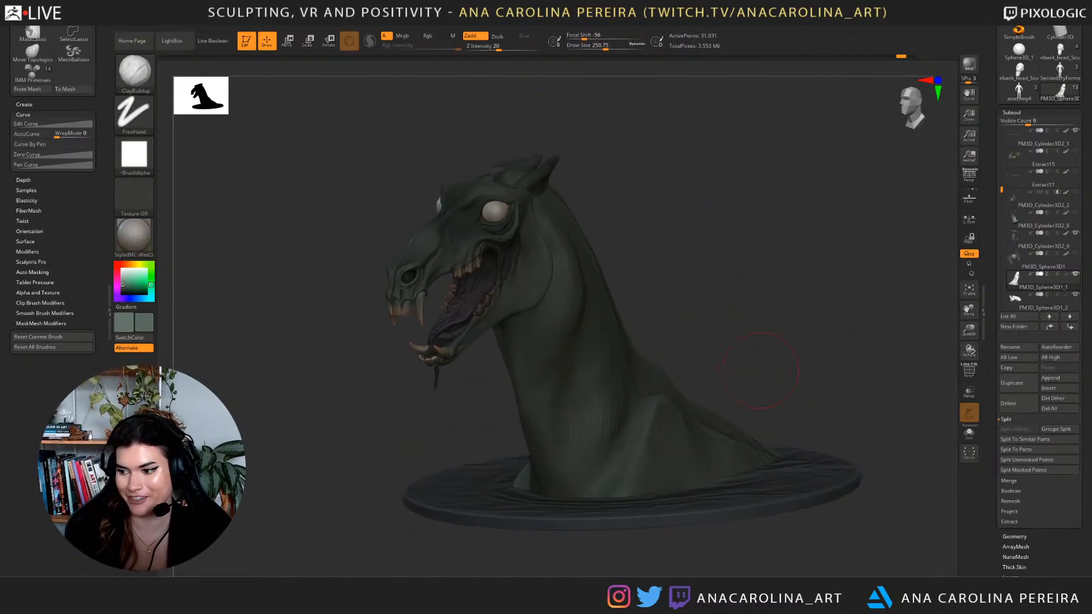
pyautogui.moveTo(698, 391)
pyautogui.keyDown('shift'); pyautogui.mouseDown()
pyautogui.moveTo(760, 366)
pyautogui.moveTo(664, 402)
pyautogui.mouseUp(); pyautogui.keyUp('shift')
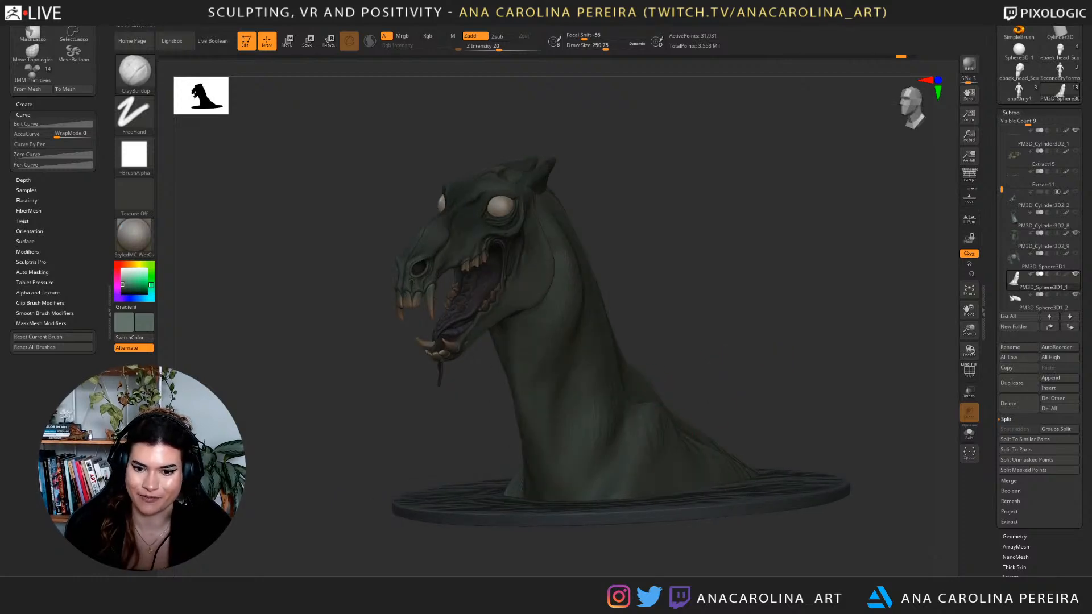
# Set the ClayBuildup draw size to about 338 and shape the lower neck beside the shoulder.
pyautogui.press('space')
pyautogui.moveTo(689, 373); pyautogui.dragTo(876, 358)
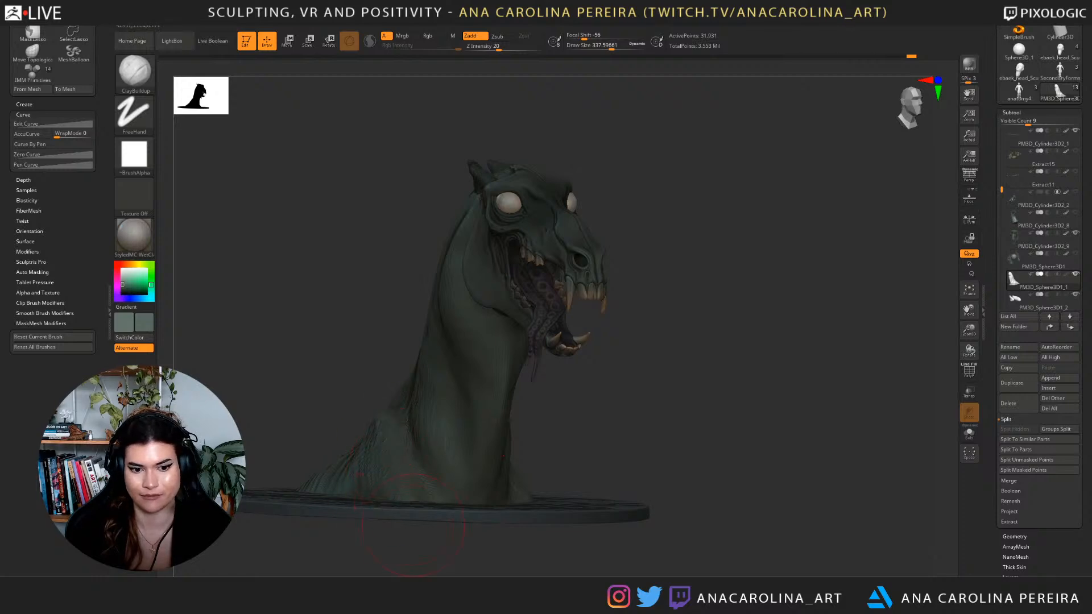
pyautogui.moveTo(699, 461); pyautogui.dragTo(580, 439)
pyautogui.moveTo(706, 415)
pyautogui.mouseDown()
pyautogui.moveTo(669, 416)
pyautogui.moveTo(661, 450)
pyautogui.moveTo(636, 481)
pyautogui.mouseUp()
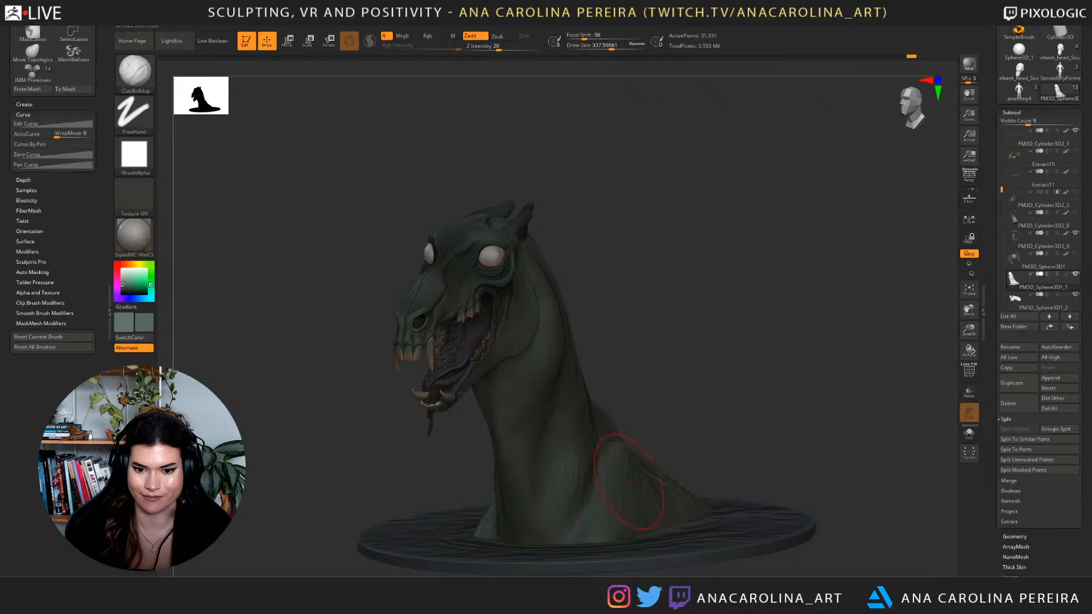
pyautogui.moveTo(677, 432)
pyautogui.keyDown('alt'); pyautogui.mouseDown()
pyautogui.moveTo(680, 370)
pyautogui.moveTo(749, 350)
pyautogui.moveTo(730, 438)
pyautogui.mouseUp(); pyautogui.keyUp('alt')
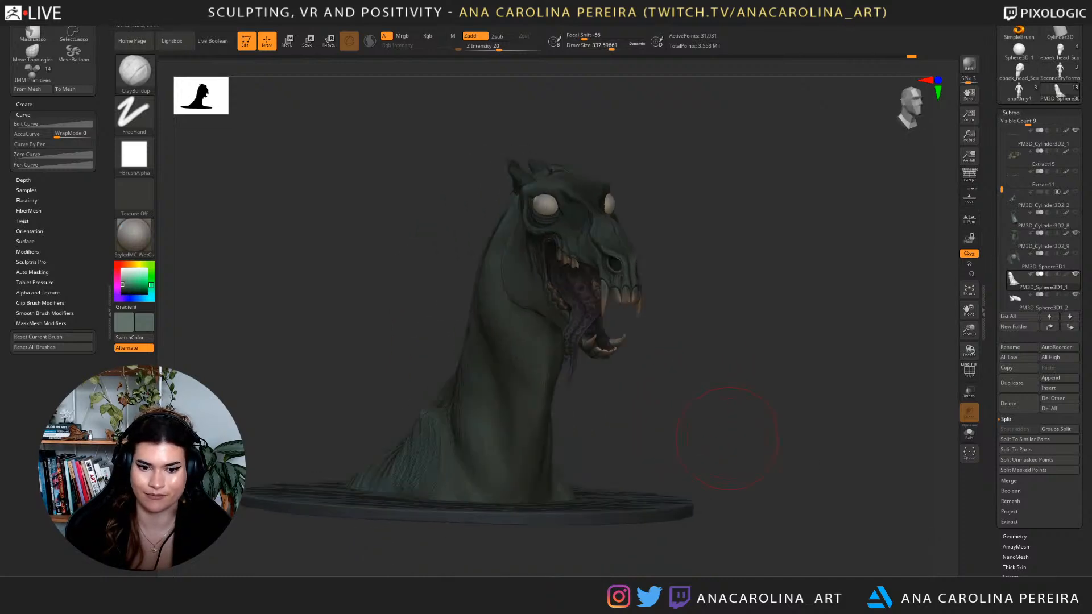
# Set the ClayBuildup draw size to about 251 and refine the lower neck's muscle forms near the base, checking both sides.
pyautogui.press('space')
pyautogui.moveTo(499, 442); pyautogui.dragTo(492, 442)
pyautogui.moveTo(494, 505); pyautogui.dragTo(499, 498)
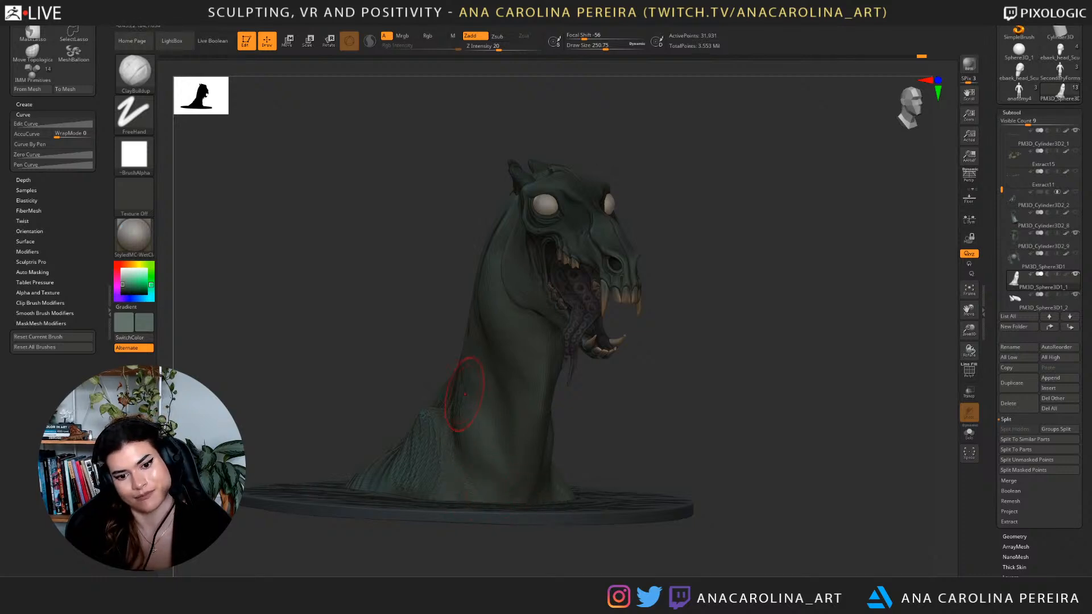
pyautogui.moveTo(740, 418); pyautogui.dragTo(609, 418)
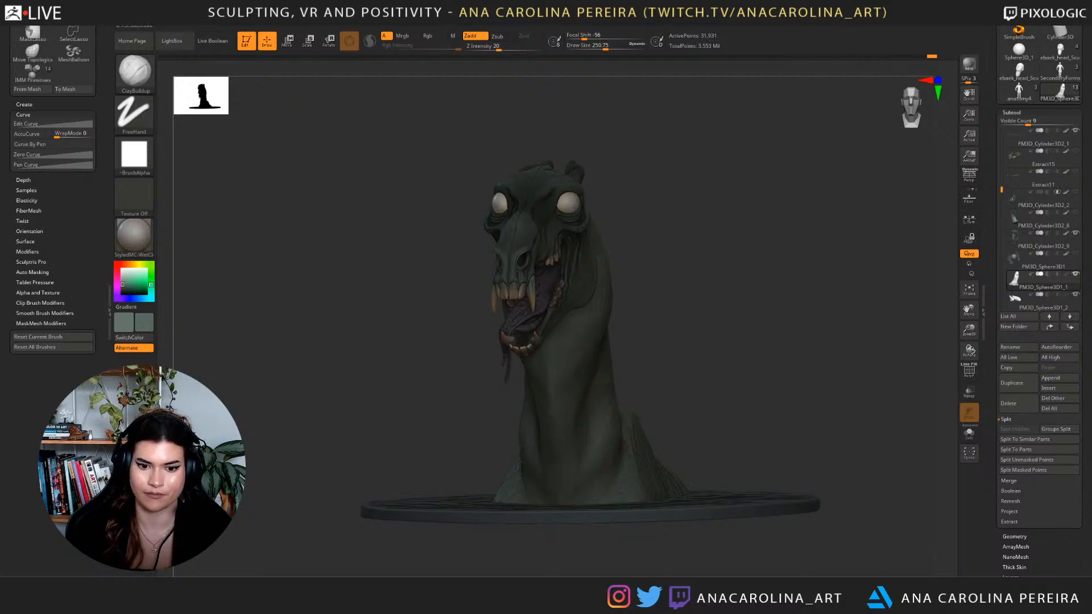
pyautogui.moveTo(629, 367); pyautogui.dragTo(705, 390)
pyautogui.moveTo(540, 495); pyautogui.dragTo(370, 496)
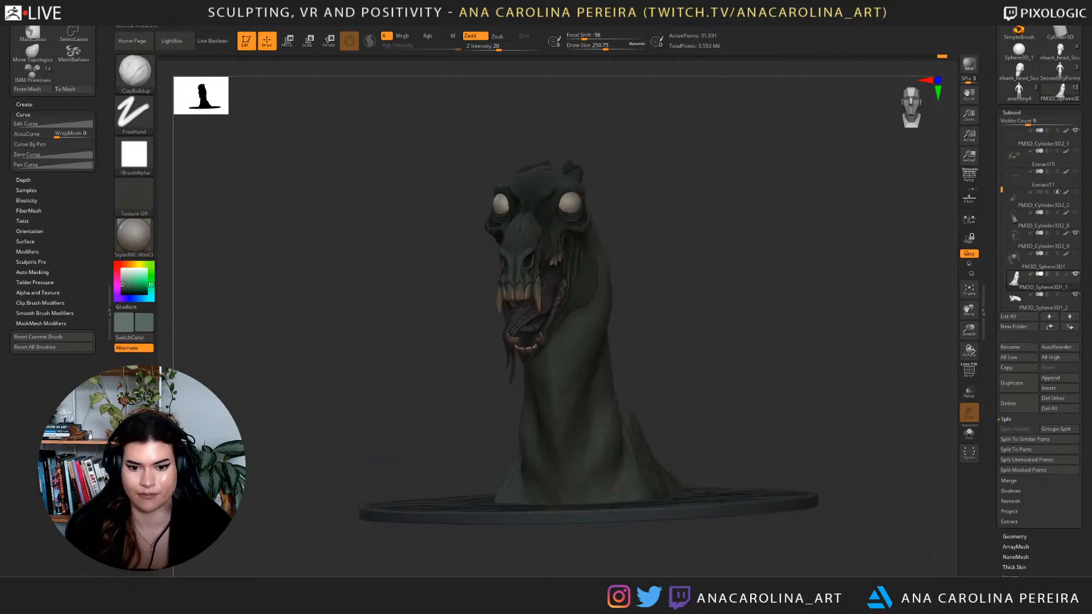
pyautogui.moveTo(682, 409)
pyautogui.mouseDown()
pyautogui.moveTo(637, 393)
pyautogui.moveTo(654, 367)
pyautogui.moveTo(686, 384)
pyautogui.moveTo(683, 399)
pyautogui.moveTo(566, 422)
pyautogui.moveTo(455, 416)
pyautogui.mouseUp()
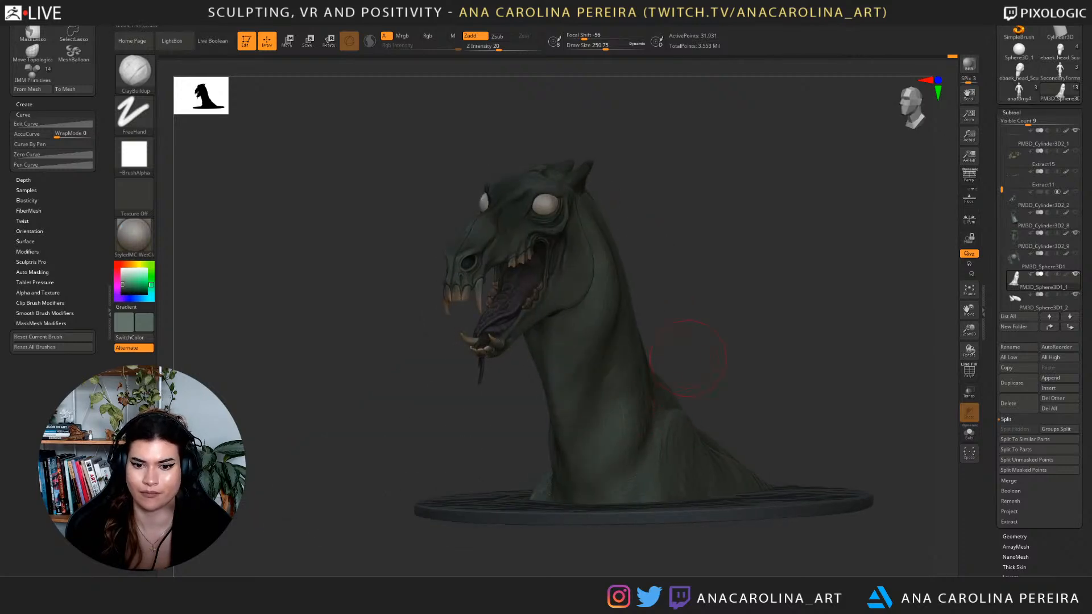
# Try a ClayBuildup draw size of about 415 on the neck and undo the last stroke.
pyautogui.moveTo(672, 370); pyautogui.dragTo(679, 362)
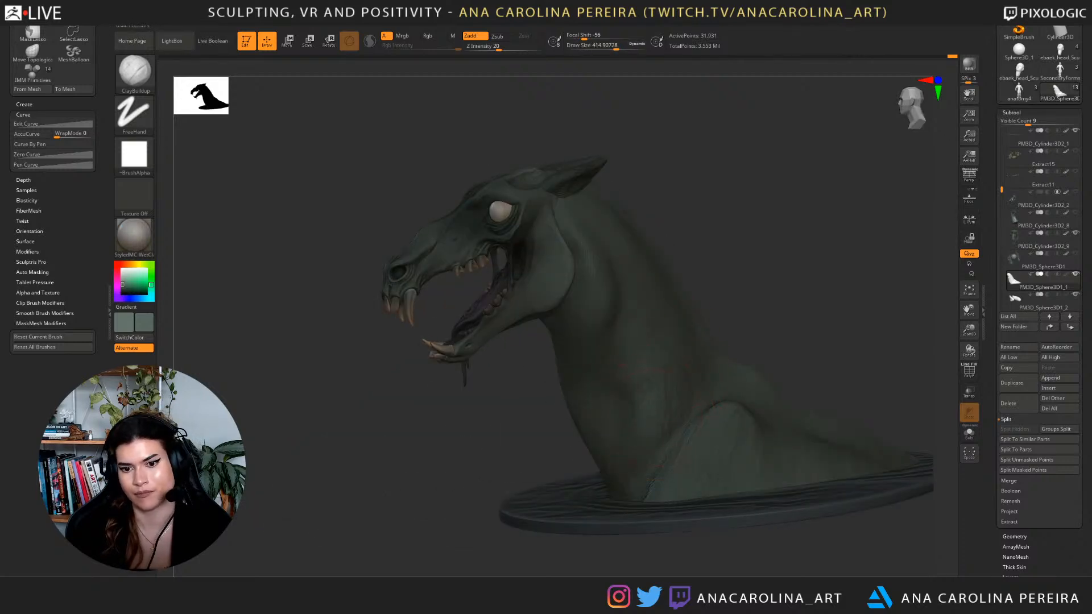
pyautogui.hotkey('ctrl', 'z')
pyautogui.moveTo(706, 267)
pyautogui.mouseDown()
pyautogui.moveTo(750, 259)
pyautogui.moveTo(756, 281)
pyautogui.moveTo(788, 278)
pyautogui.mouseUp()
pyautogui.moveTo(512, 393)
pyautogui.mouseDown()
pyautogui.moveTo(444, 395)
pyautogui.moveTo(620, 421)
pyautogui.moveTo(683, 347)
pyautogui.mouseUp()
pyautogui.rightClick(622, 424)
# Choose the Move brush at about 197 draw size and reshape the throat's outline below the jaw.
pyautogui.press('space')
pyautogui.moveTo(586, 333); pyautogui.dragTo(578, 333)
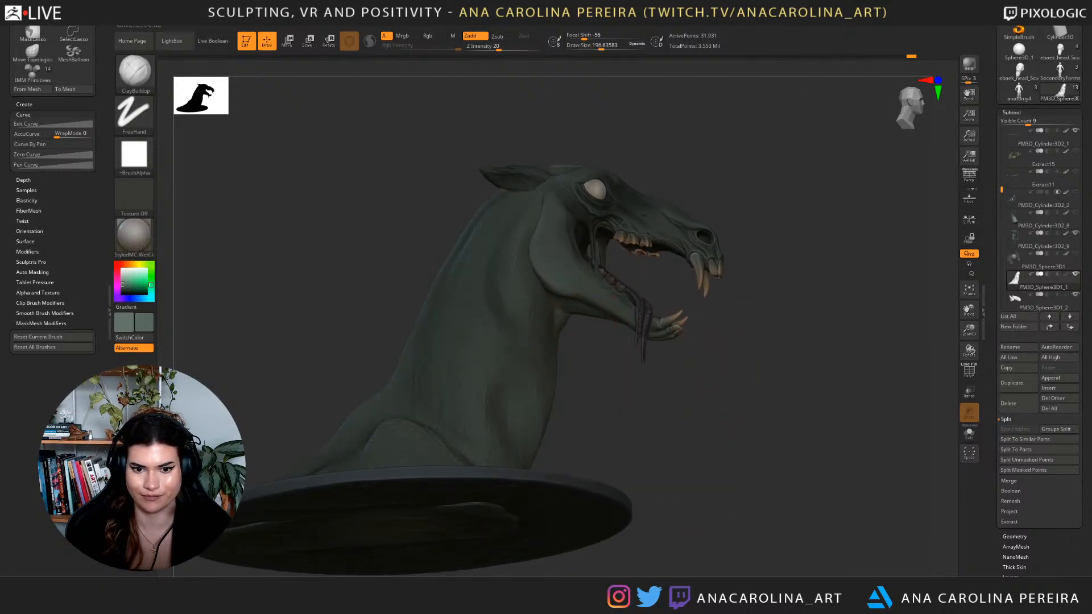
pyautogui.press('b')
pyautogui.press('m')
pyautogui.press('v')
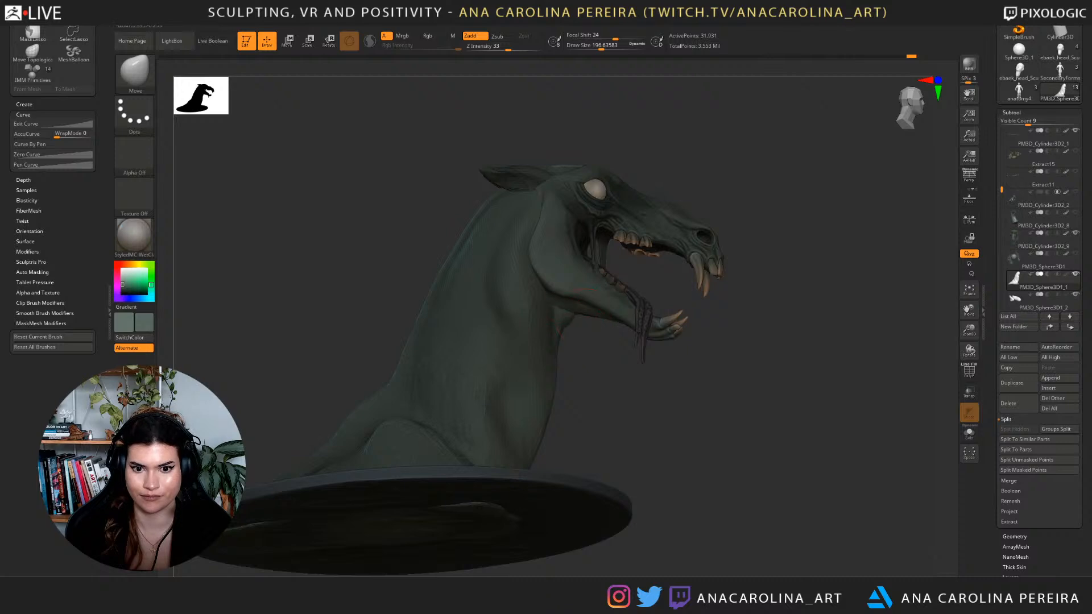
pyautogui.moveTo(584, 324); pyautogui.dragTo(565, 351)
pyautogui.moveTo(660, 392)
pyautogui.mouseDown()
pyautogui.moveTo(336, 378)
pyautogui.moveTo(373, 373)
pyautogui.mouseUp()
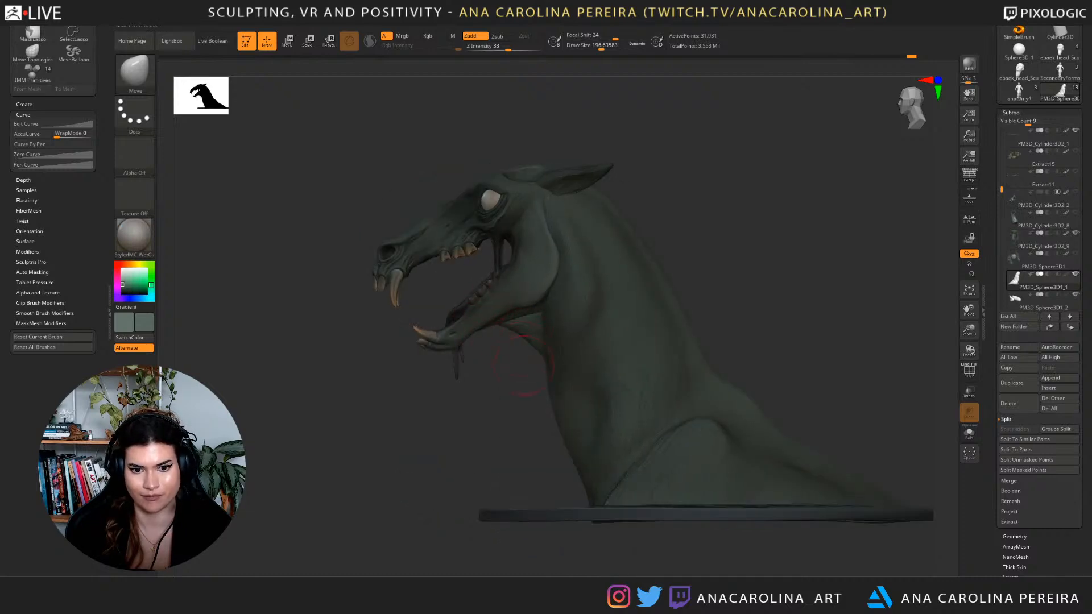
pyautogui.press('shift')
pyautogui.moveTo(532, 380); pyautogui.dragTo(669, 364)
# Choose ClayBuildup at about 197 draw size, build up the throat below the jaw, and smooth the strokes.
pyautogui.press('b')
pyautogui.press('c')
pyautogui.press('b')
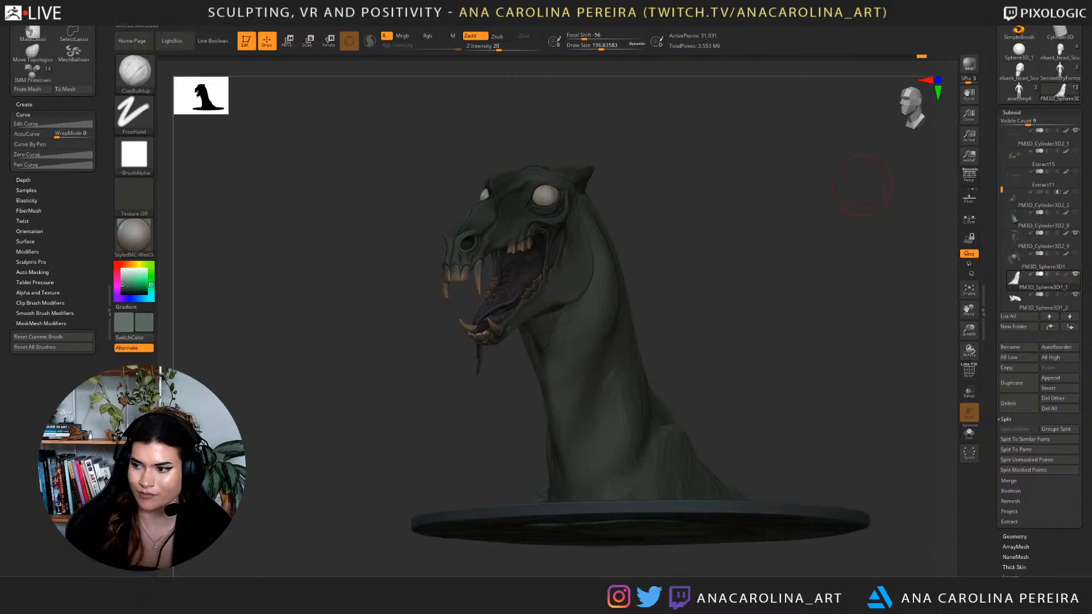
pyautogui.moveTo(862, 186)
pyautogui.mouseDown()
pyautogui.moveTo(796, 296)
pyautogui.moveTo(733, 329)
pyautogui.mouseUp()
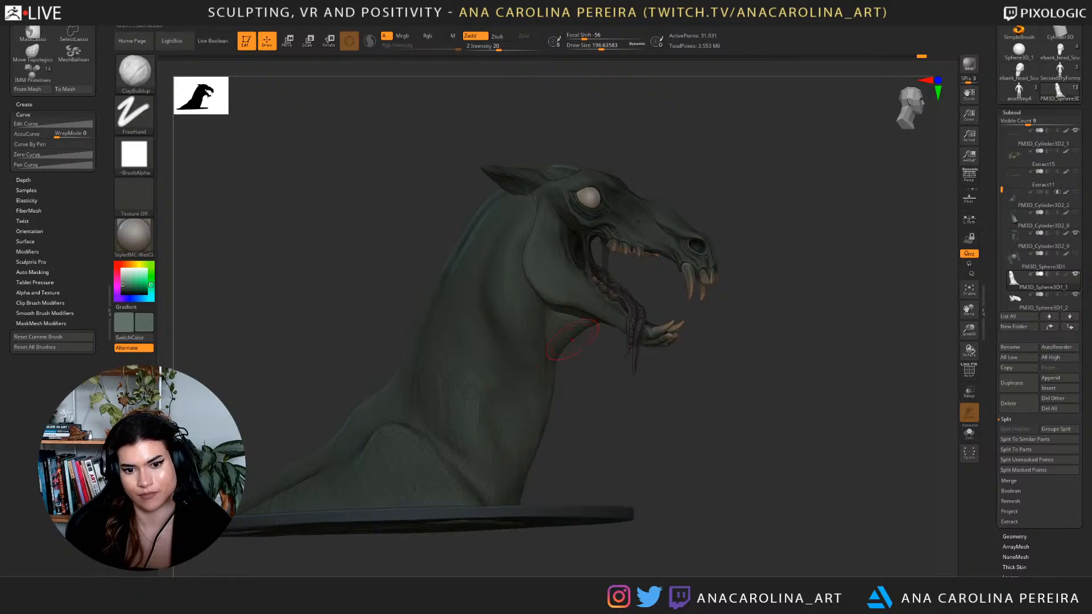
pyautogui.moveTo(768, 347); pyautogui.dragTo(560, 339)
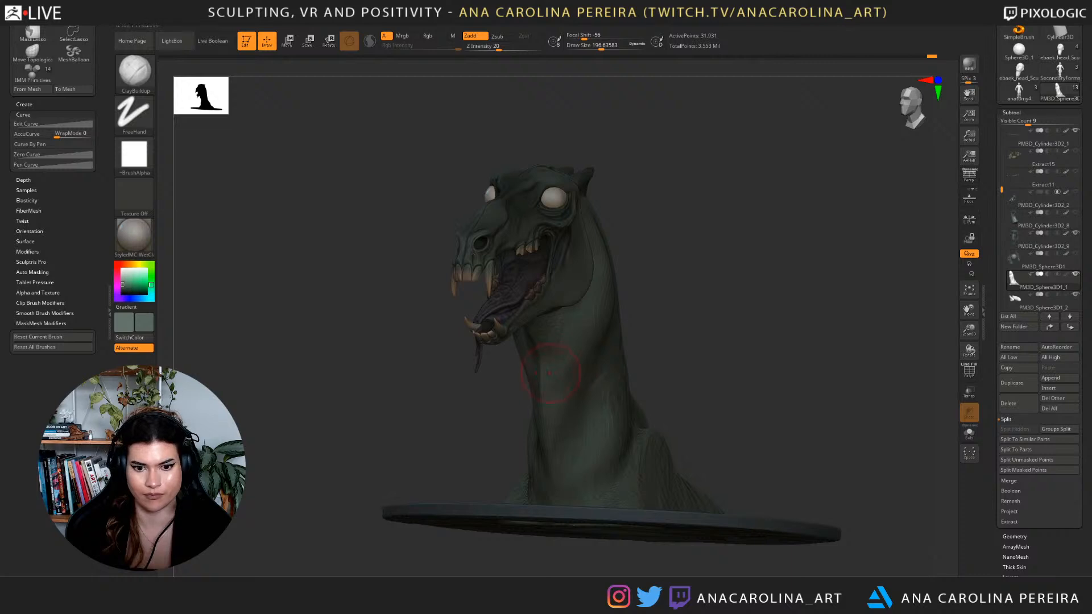
pyautogui.press('shift')
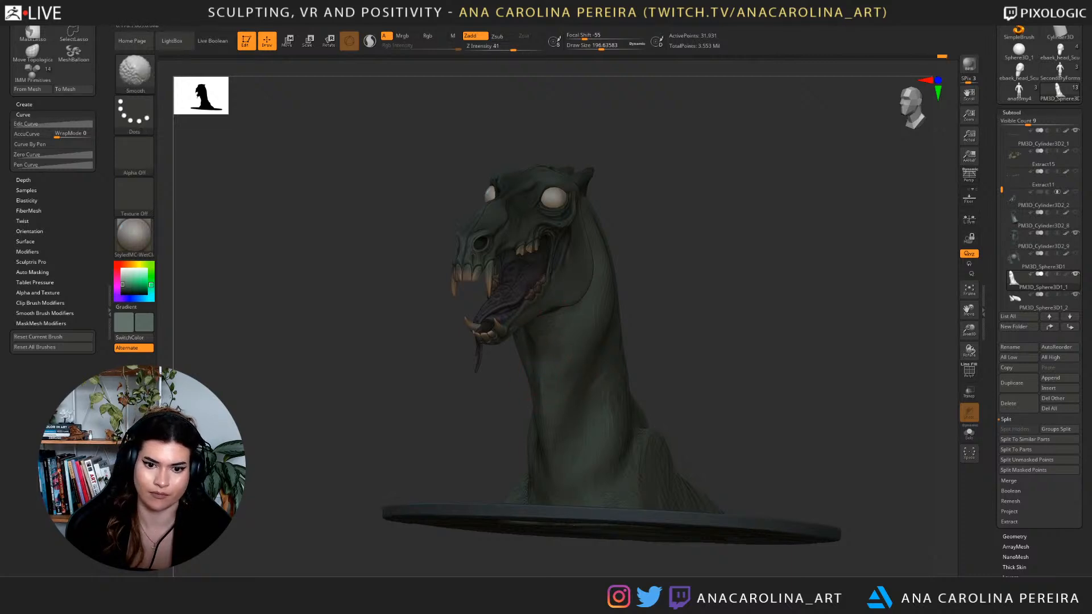
# Set the ClayBuildup draw size to about 299 and build up the back of the neck toward the shoulders.
pyautogui.moveTo(654, 338)
pyautogui.mouseDown()
pyautogui.moveTo(714, 304)
pyautogui.moveTo(750, 319)
pyautogui.mouseUp()
pyautogui.moveTo(751, 376)
pyautogui.keyDown('alt'); pyautogui.mouseDown()
pyautogui.moveTo(714, 349)
pyautogui.moveTo(739, 378)
pyautogui.mouseUp(); pyautogui.keyUp('alt')
pyautogui.moveTo(692, 318)
pyautogui.keyDown('alt'); pyautogui.mouseDown()
pyautogui.moveTo(711, 359)
pyautogui.moveTo(478, 350)
pyautogui.moveTo(496, 351)
pyautogui.mouseUp(); pyautogui.keyUp('alt')
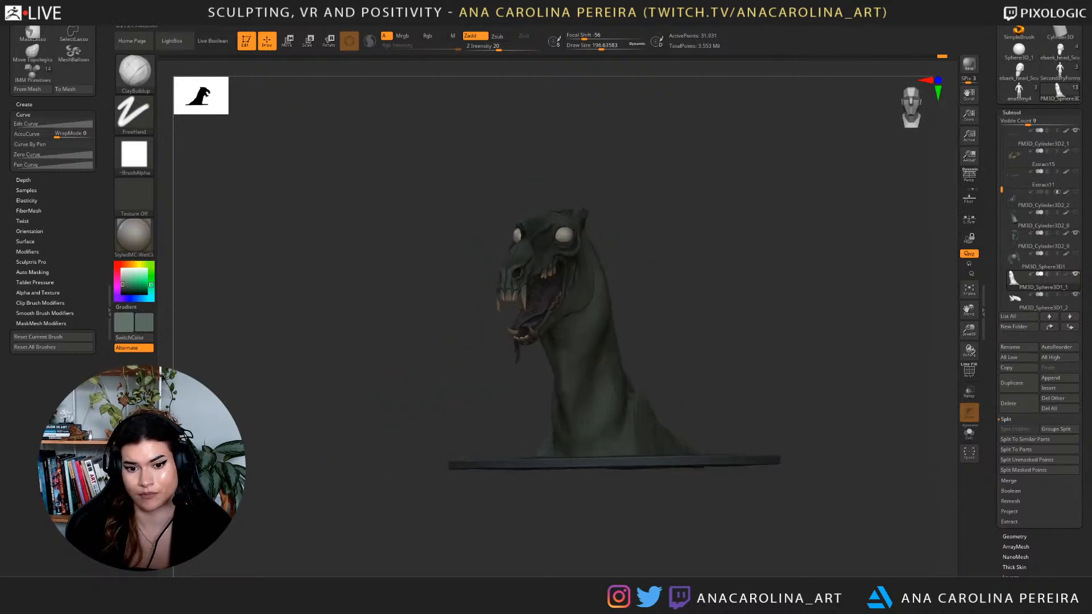
pyautogui.moveTo(671, 370)
pyautogui.mouseDown()
pyautogui.moveTo(634, 368)
pyautogui.moveTo(699, 370)
pyautogui.moveTo(643, 368)
pyautogui.moveTo(639, 341)
pyautogui.mouseUp()
pyautogui.press('space')
pyautogui.moveTo(716, 324); pyautogui.dragTo(592, 257)
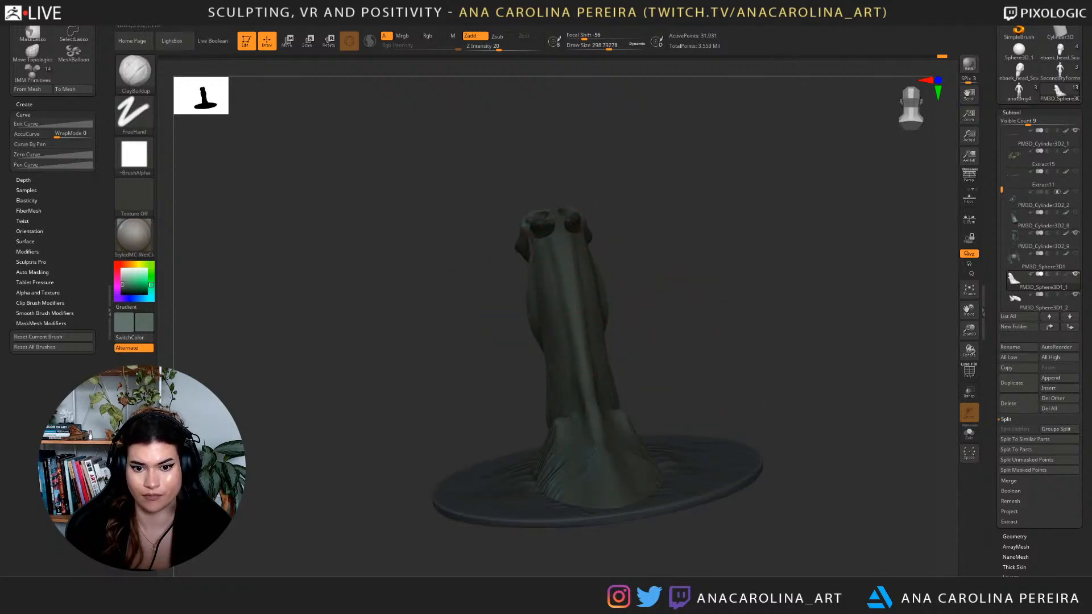
pyautogui.moveTo(586, 390); pyautogui.dragTo(607, 399, button='right')
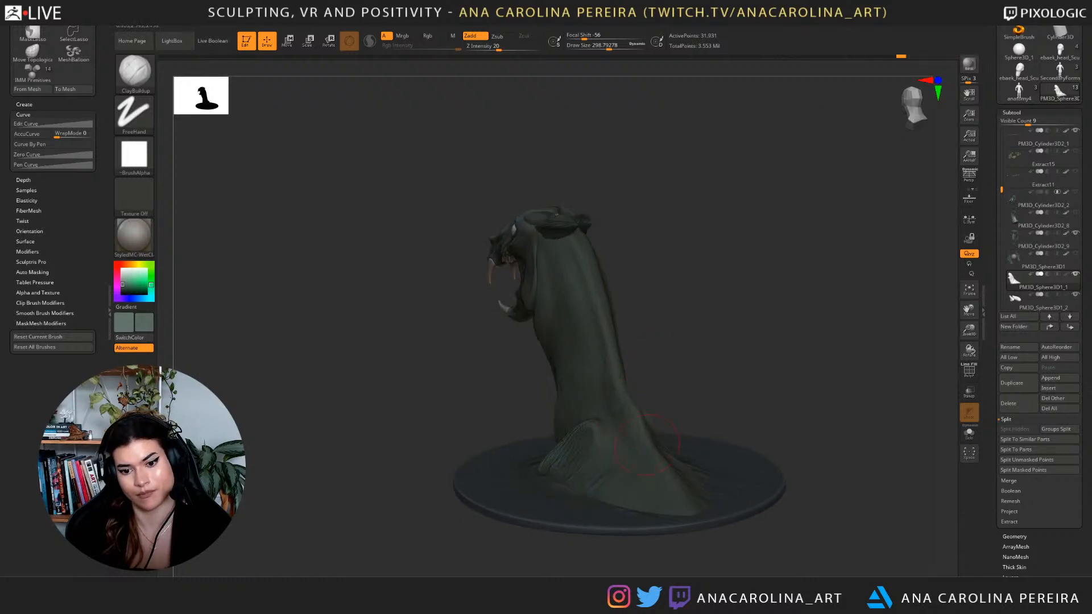
pyautogui.moveTo(788, 401)
pyautogui.mouseDown()
pyautogui.moveTo(714, 369)
pyautogui.moveTo(697, 349)
pyautogui.moveTo(791, 371)
pyautogui.moveTo(825, 330)
pyautogui.moveTo(808, 317)
pyautogui.mouseUp()
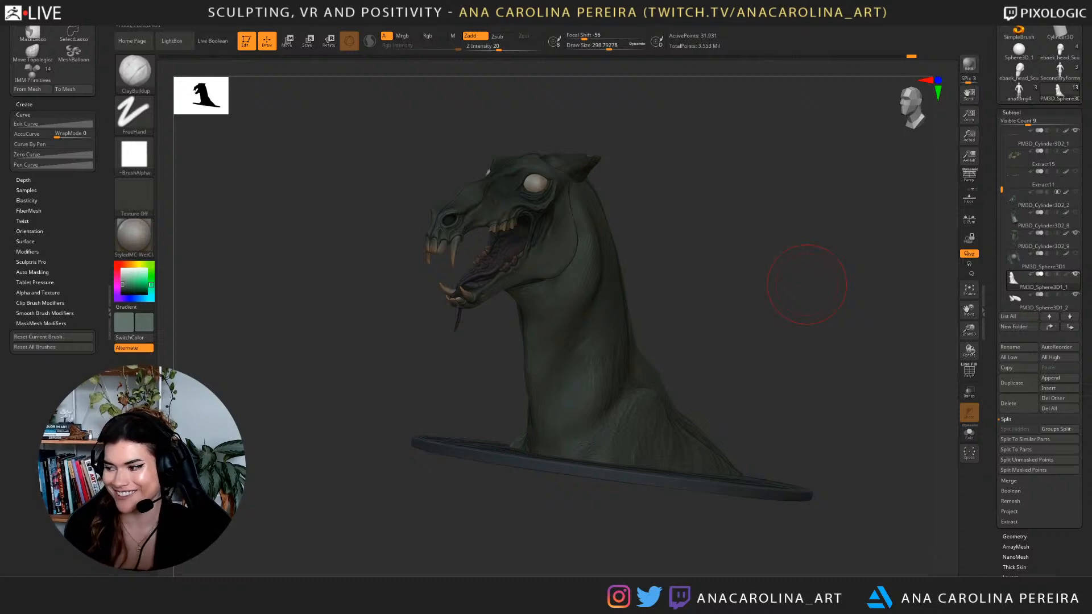
# Set the ClayBuildup draw size to about 207 and refine the front of the upper neck beneath the jaw.
pyautogui.moveTo(1024, 198)
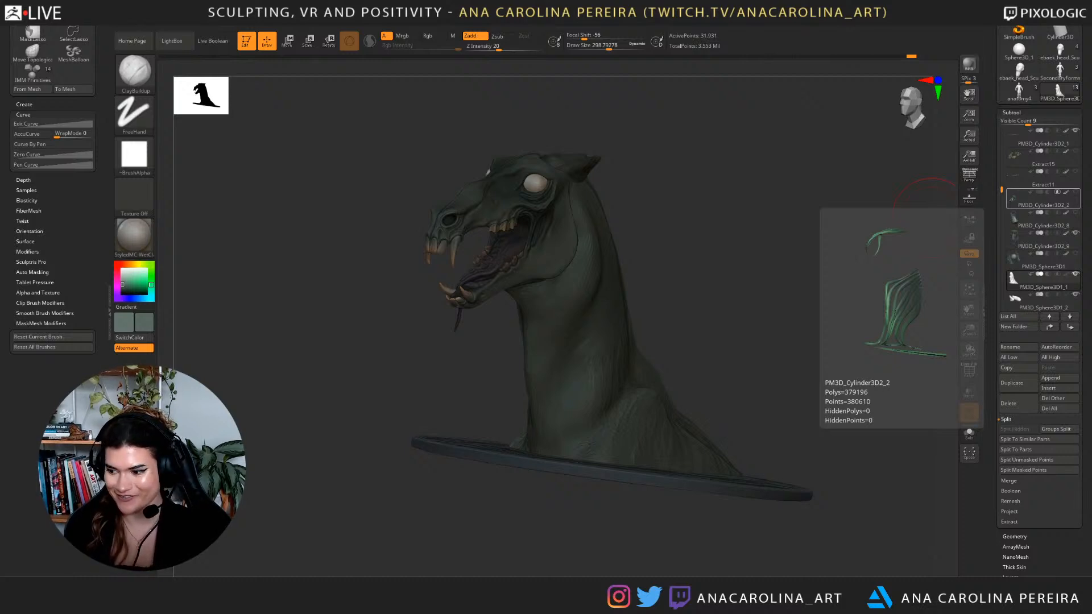
pyautogui.moveTo(693, 573); pyautogui.dragTo(665, 570)
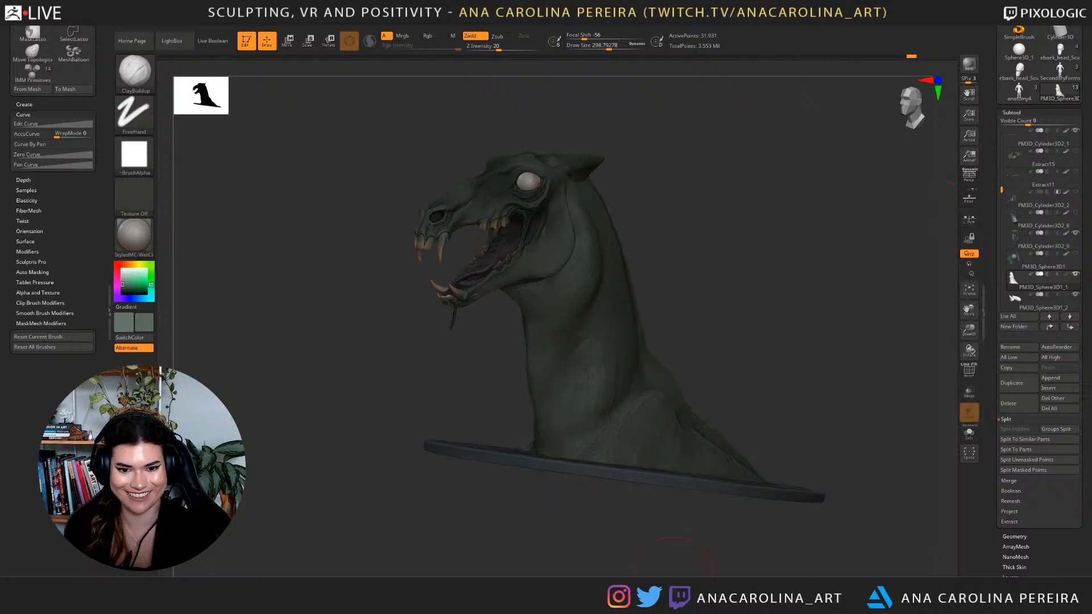
pyautogui.moveTo(706, 284)
pyautogui.mouseDown()
pyautogui.moveTo(775, 281)
pyautogui.moveTo(755, 357)
pyautogui.moveTo(715, 401)
pyautogui.moveTo(761, 402)
pyautogui.moveTo(692, 395)
pyautogui.mouseUp()
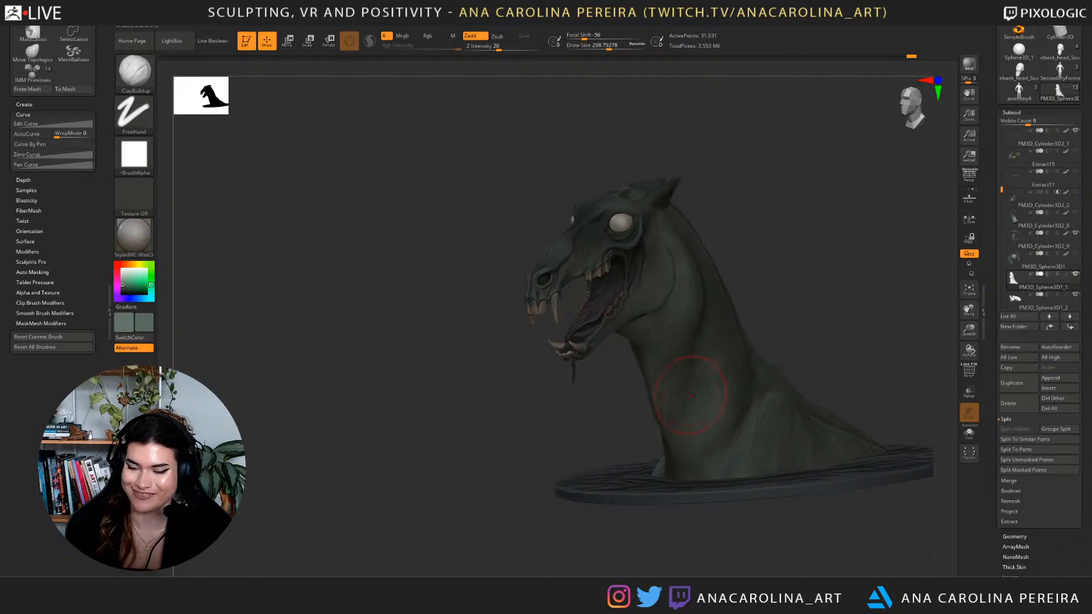
pyautogui.press('space')
pyautogui.moveTo(697, 336); pyautogui.dragTo(685, 326)
pyautogui.moveTo(684, 326); pyautogui.dragTo(751, 302, button='right')
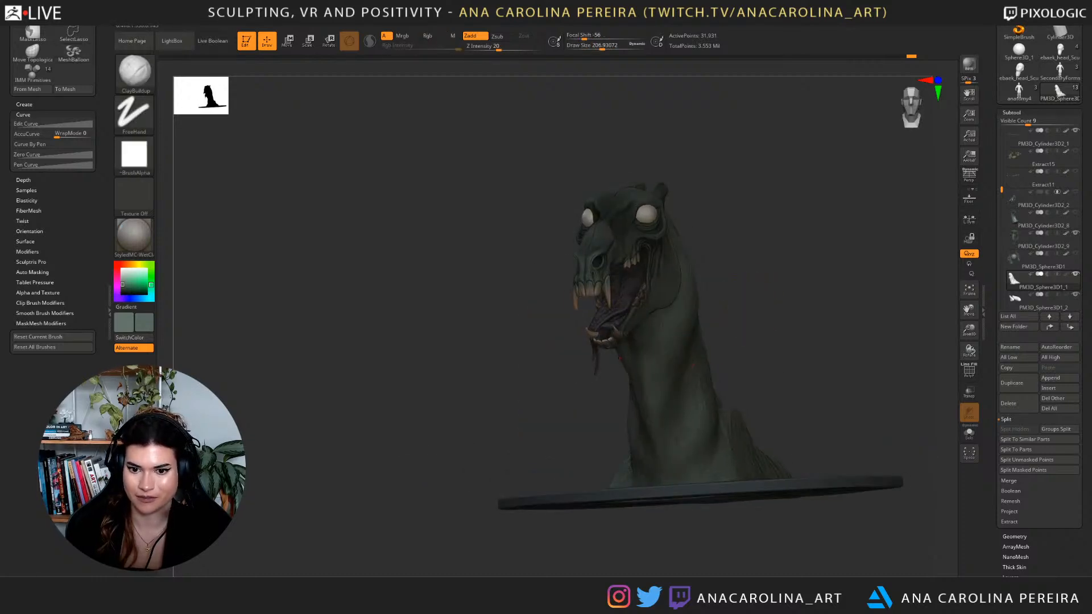
pyautogui.moveTo(575, 387); pyautogui.dragTo(712, 382)
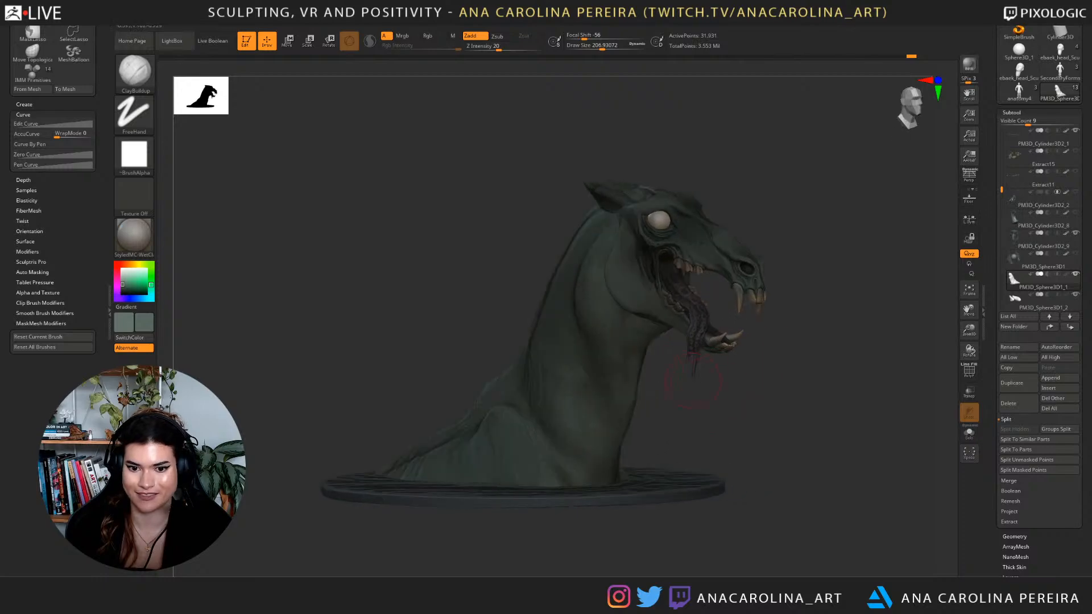
# Choose the DamStandard brush at about 338 draw size and refine the muscle lines along both sides of the neck.
pyautogui.press('b')
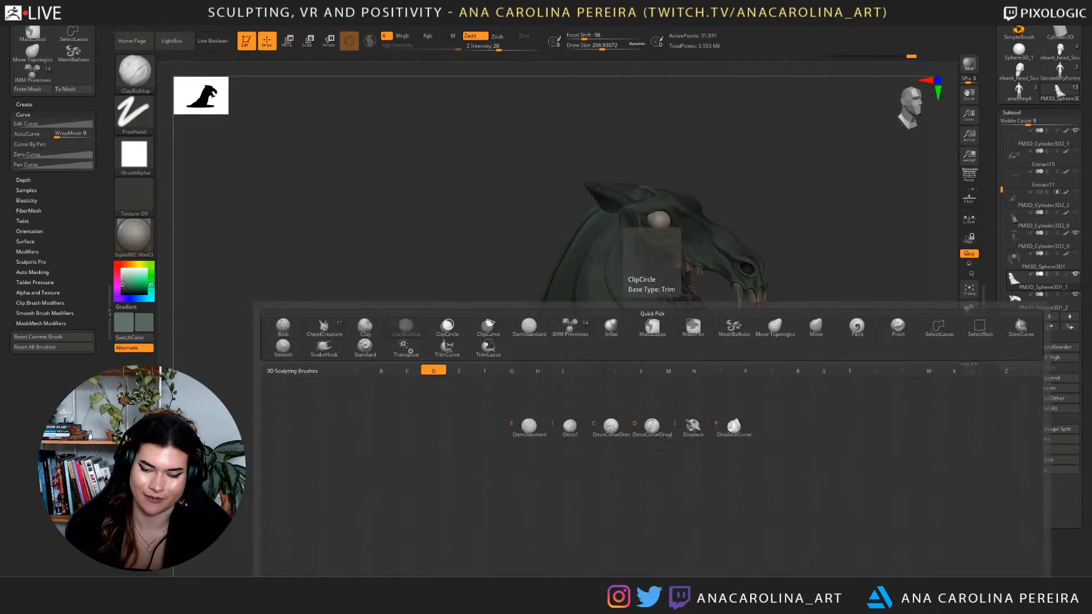
pyautogui.press('d')
pyautogui.press('s')
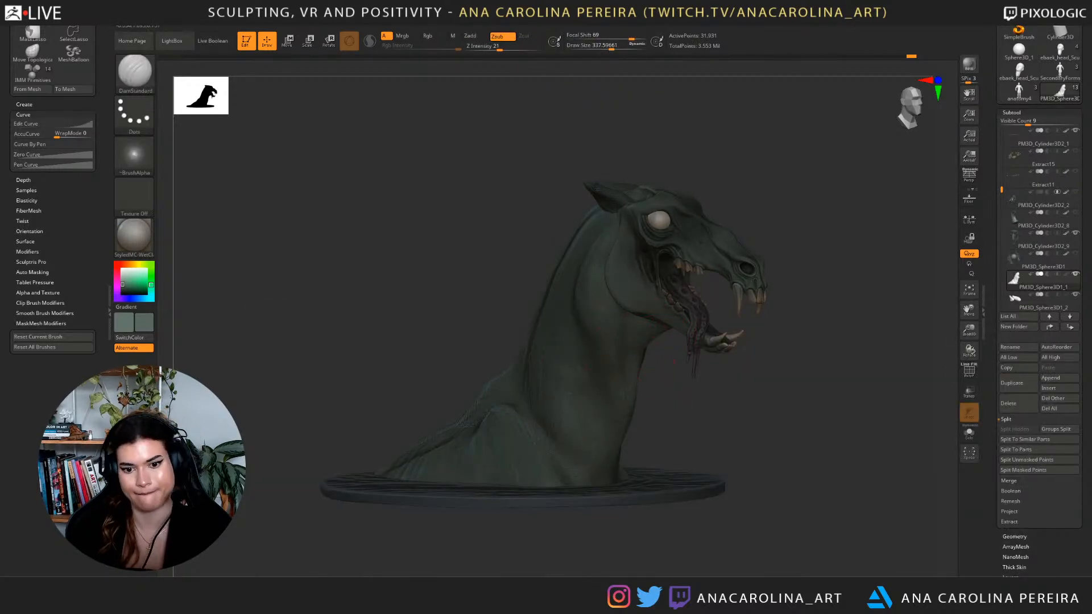
pyautogui.moveTo(790, 387)
pyautogui.mouseDown()
pyautogui.moveTo(677, 381)
pyautogui.moveTo(657, 347)
pyautogui.moveTo(655, 396)
pyautogui.mouseUp()
pyautogui.keyDown('alt'); pyautogui.moveTo(655, 392); pyautogui.dragTo(645, 396, button='right'); pyautogui.keyUp('alt')
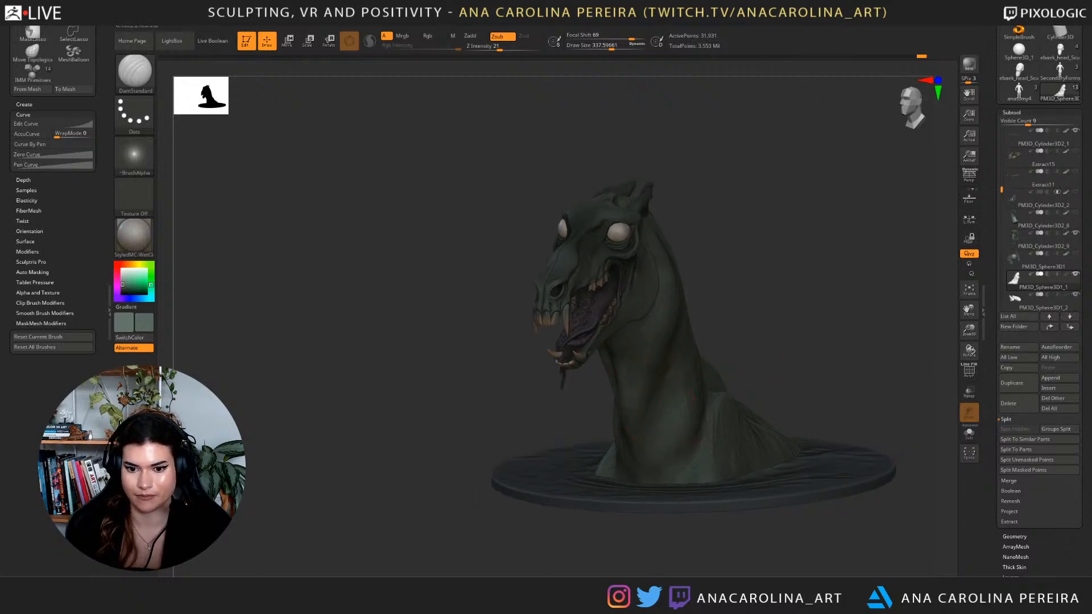
pyautogui.moveTo(630, 458)
pyautogui.mouseDown(button='right')
pyautogui.moveTo(750, 404)
pyautogui.moveTo(729, 410)
pyautogui.mouseUp(button='right')
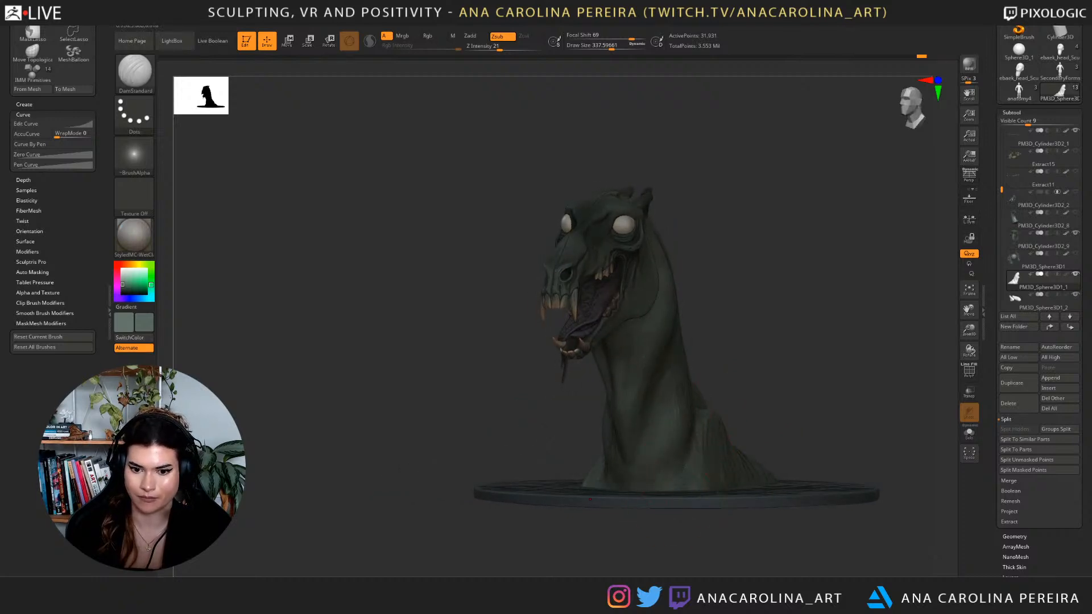
pyautogui.moveTo(591, 500); pyautogui.dragTo(532, 498, button='right')
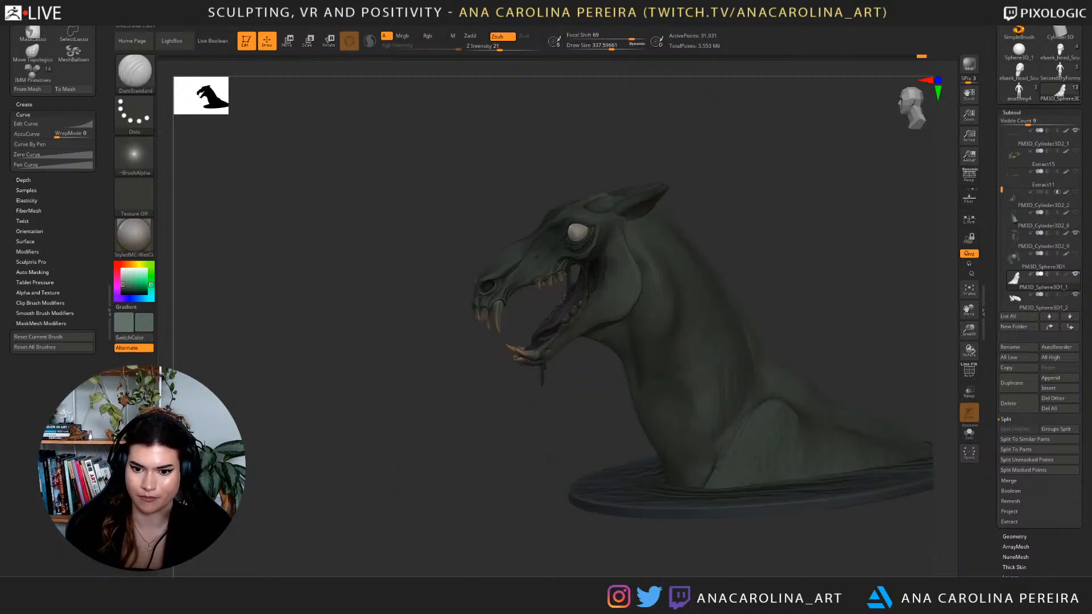
pyautogui.press('b')
pyautogui.press('m')
pyautogui.press('v')
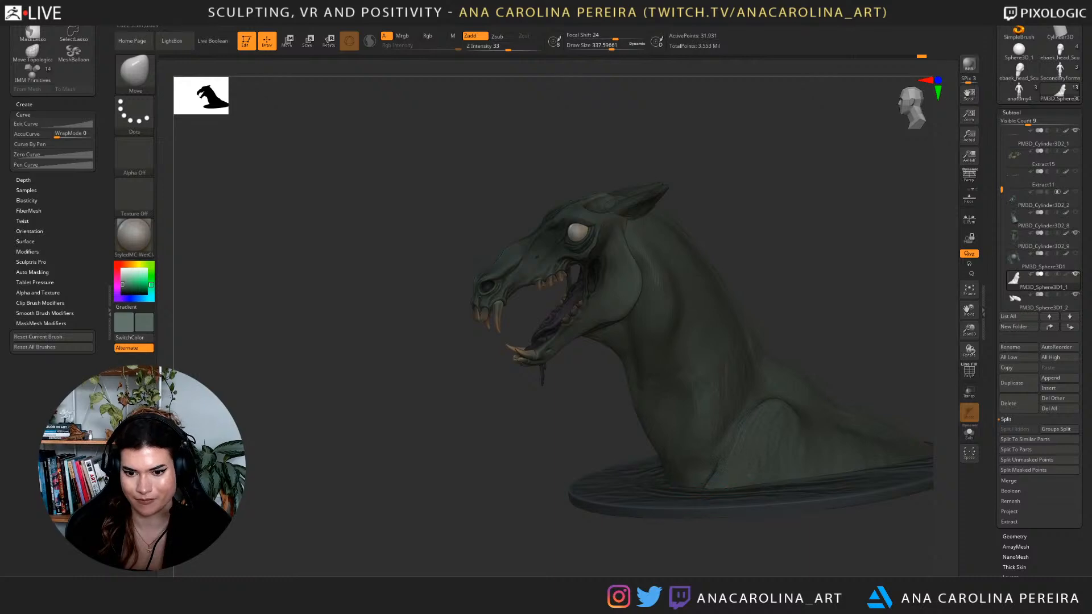
pyautogui.moveTo(716, 484); pyautogui.dragTo(634, 473, button='right')
# Choose ClayBuildup at about 338 draw size and build up the back of the lower neck toward the shoulders.
pyautogui.press('b')
pyautogui.press('c')
pyautogui.press('b')
pyautogui.moveTo(718, 476); pyautogui.dragTo(597, 471, button='right')
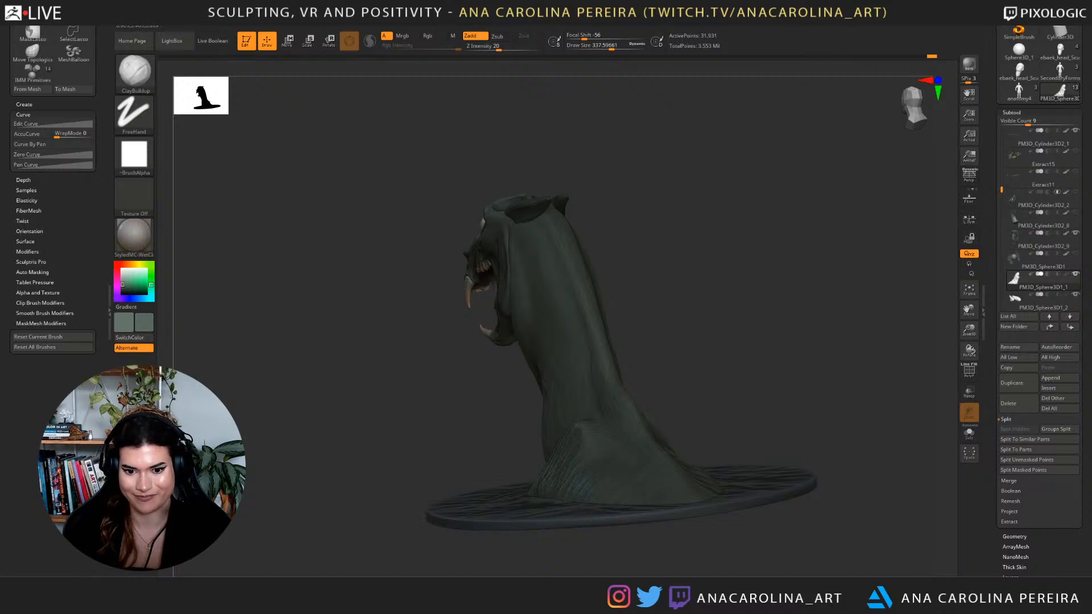
pyautogui.hotkey('ctrl', 'shift', 'z')
pyautogui.moveTo(709, 395); pyautogui.dragTo(662, 460, button='right')
pyautogui.moveTo(550, 533)
pyautogui.mouseDown(button='right')
pyautogui.moveTo(707, 383)
pyautogui.moveTo(723, 409)
pyautogui.mouseUp(button='right')
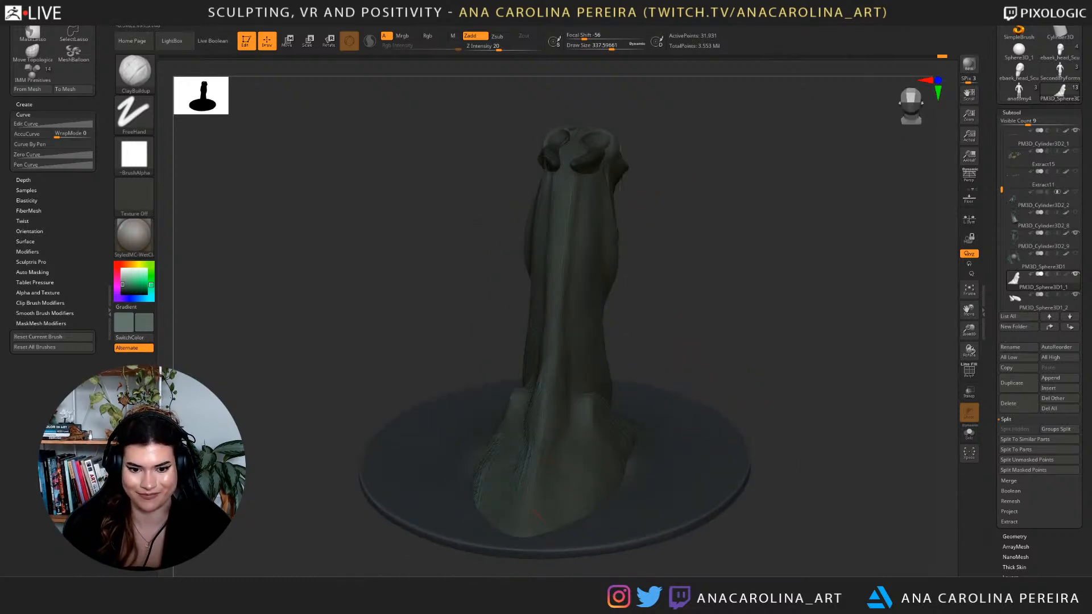
pyautogui.keyDown('alt'); pyautogui.moveTo(795, 503); pyautogui.dragTo(821, 490, button='right'); pyautogui.keyUp('alt')
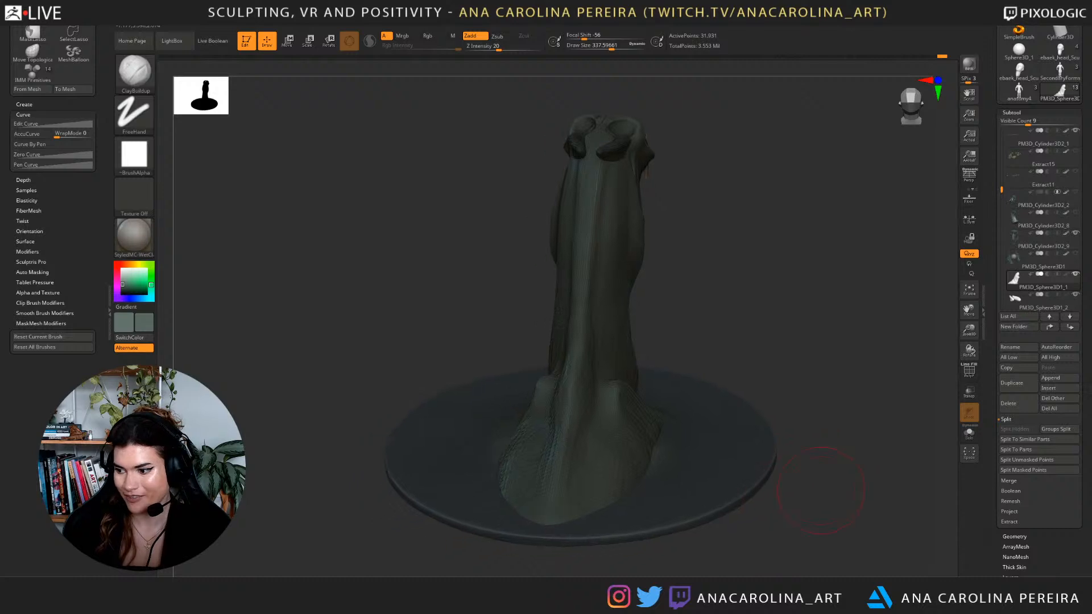
# Build up and blend the transition between the neck's base and the shoulders from behind and the sides.
pyautogui.moveTo(787, 390)
pyautogui.mouseDown(button='right')
pyautogui.moveTo(788, 312)
pyautogui.moveTo(800, 361)
pyautogui.moveTo(687, 414)
pyautogui.mouseUp(button='right')
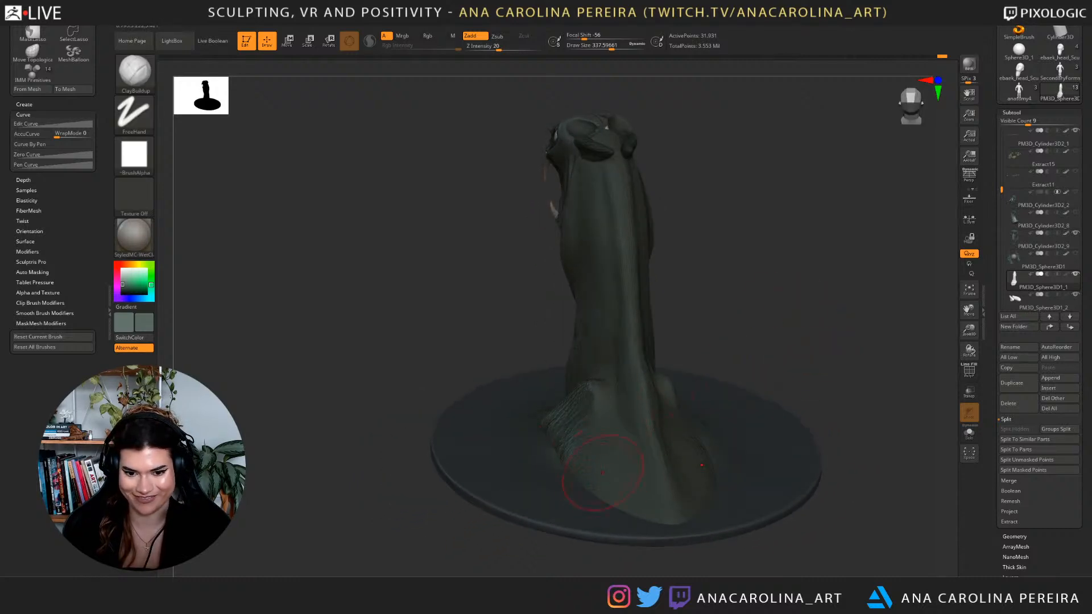
pyautogui.moveTo(586, 423); pyautogui.dragTo(597, 446)
pyautogui.moveTo(797, 392); pyautogui.dragTo(657, 395, button='right')
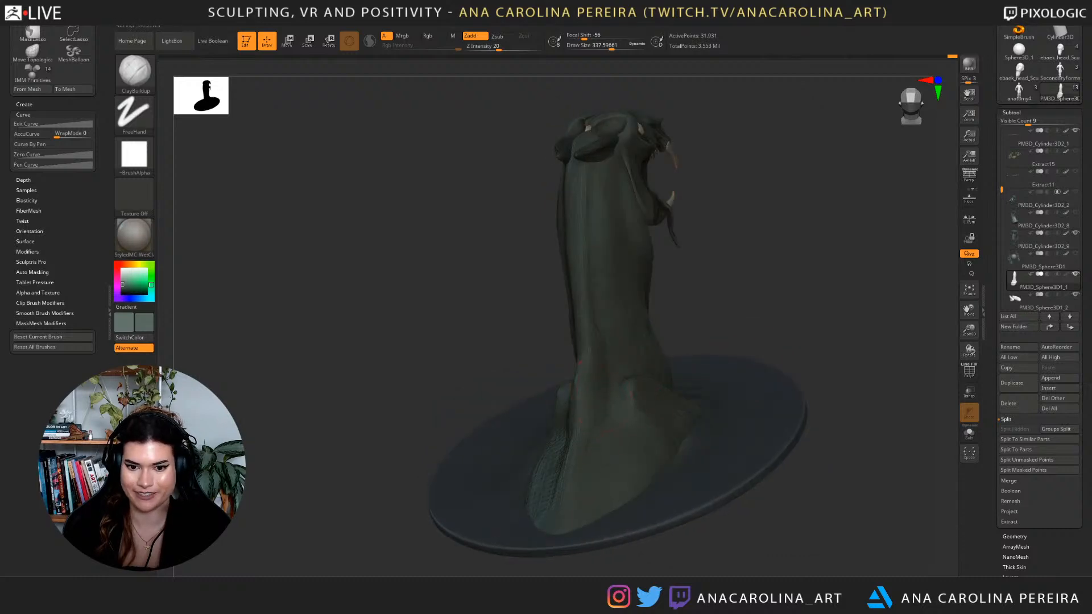
pyautogui.hotkey('ctrl', 'shift', 'z')
pyautogui.moveTo(596, 368)
pyautogui.mouseDown(button='right')
pyautogui.moveTo(732, 366)
pyautogui.moveTo(764, 332)
pyautogui.mouseUp(button='right')
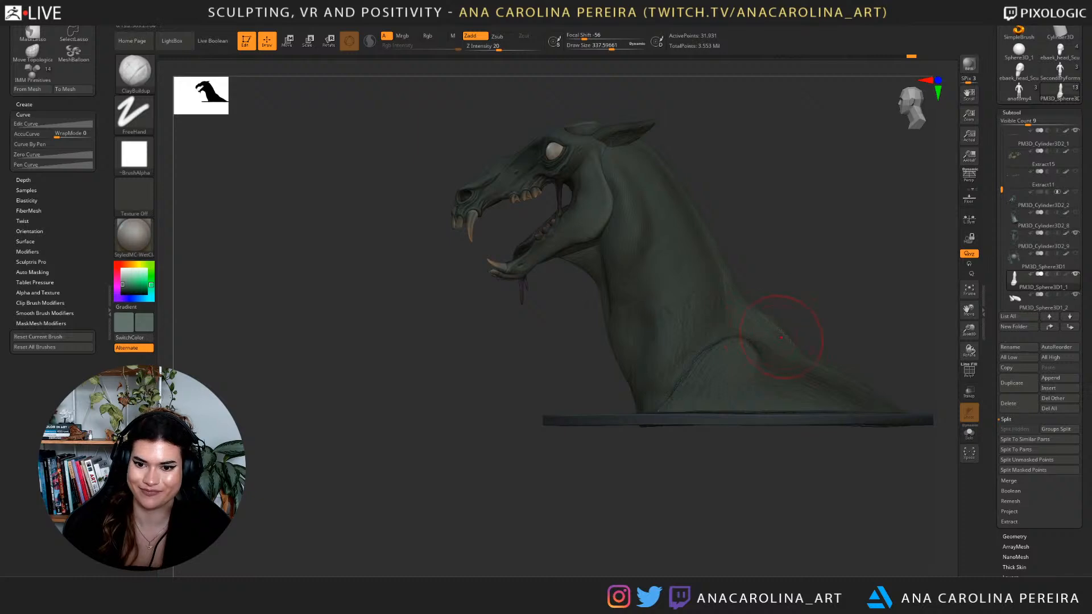
pyautogui.moveTo(835, 310); pyautogui.dragTo(808, 321, button='right')
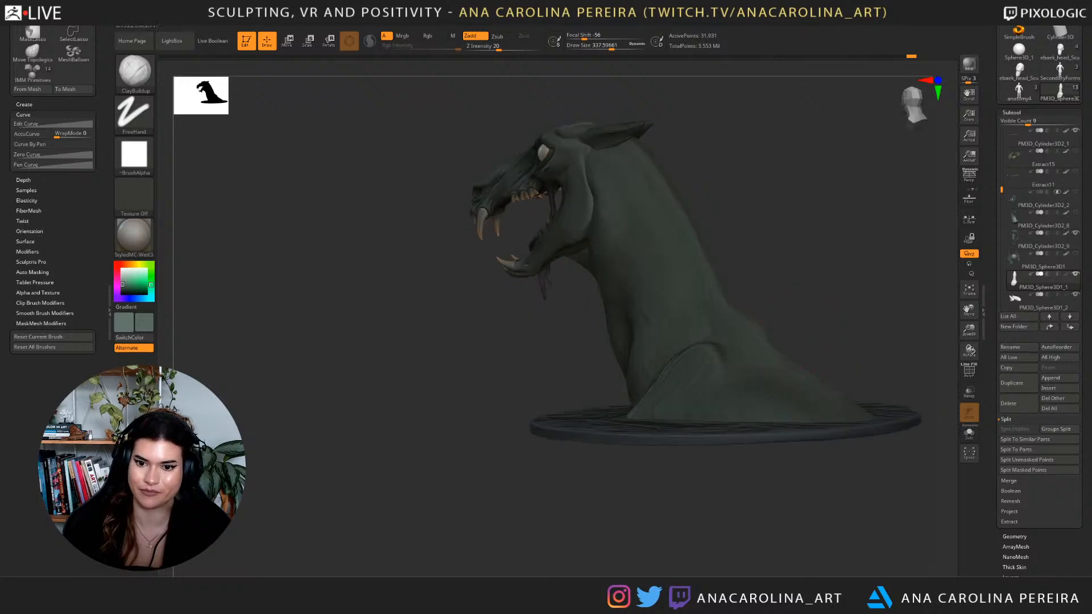
pyautogui.moveTo(731, 321); pyautogui.dragTo(654, 367, button='right')
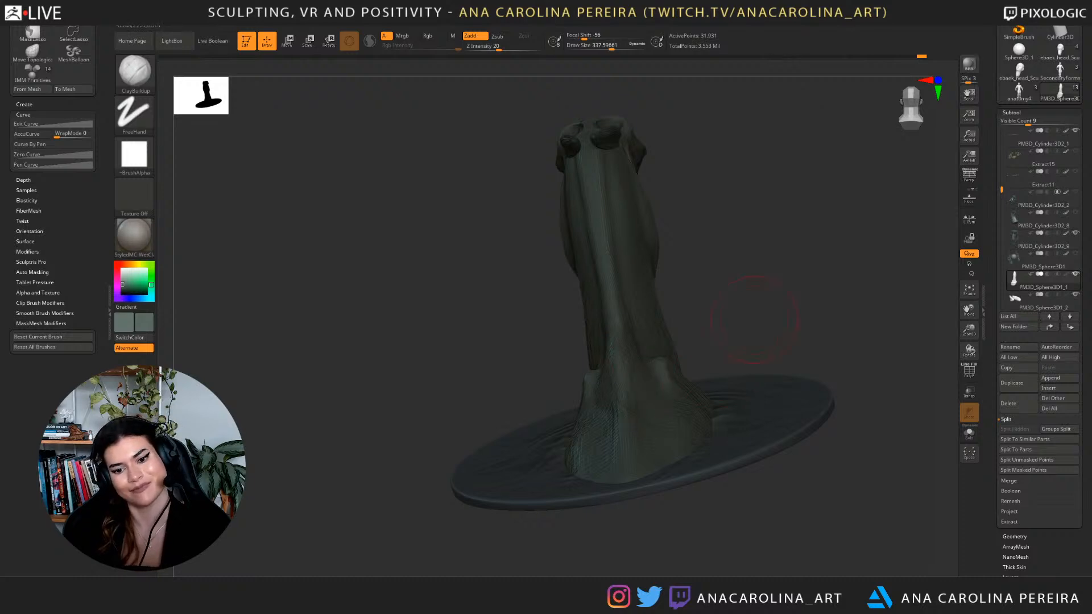
pyautogui.moveTo(743, 339); pyautogui.dragTo(562, 391, button='right')
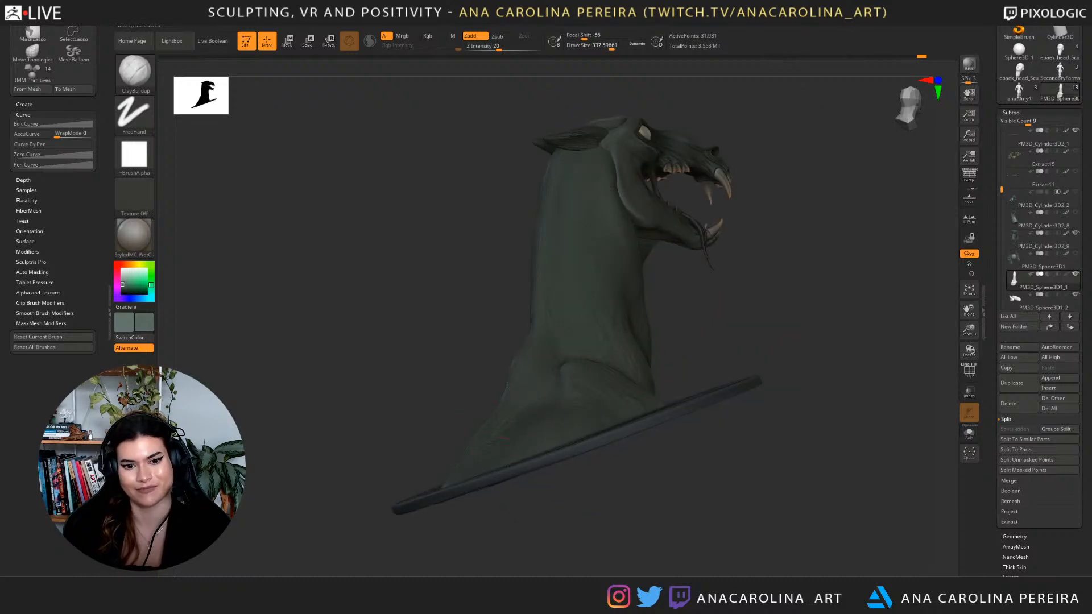
pyautogui.moveTo(455, 427)
pyautogui.mouseDown(button='right')
pyautogui.moveTo(512, 385)
pyautogui.moveTo(739, 450)
pyautogui.mouseUp(button='right')
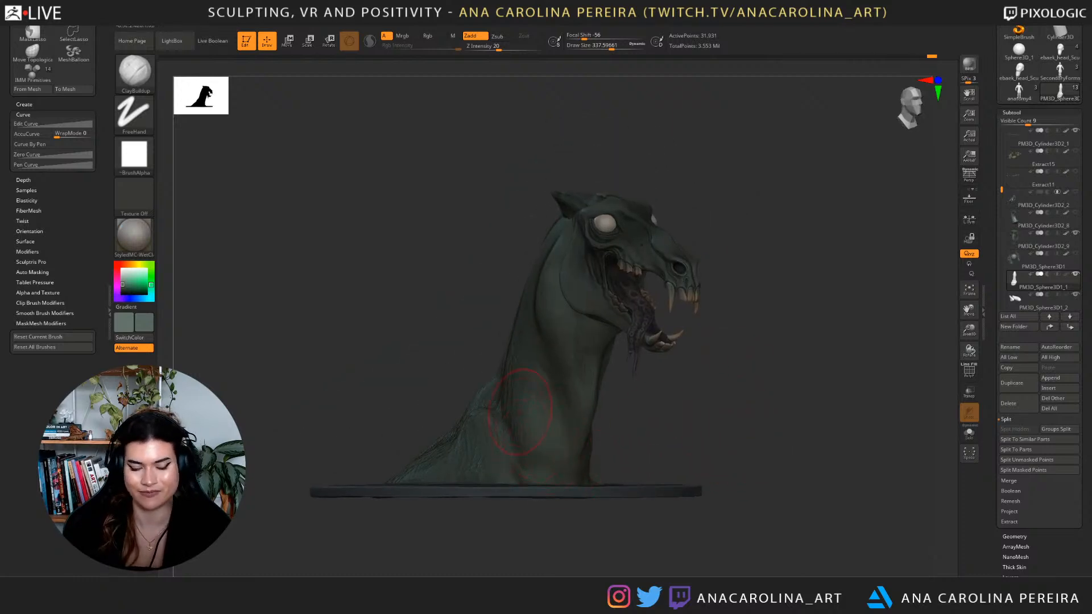
# Set the ClayBuildup draw size to about 318 and refine the lower neck where it meets the shoulder.
pyautogui.moveTo(516, 406); pyautogui.dragTo(706, 377, button='right')
pyautogui.press('space')
pyautogui.moveTo(706, 392); pyautogui.dragTo(697, 392)
pyautogui.press('space')
pyautogui.moveTo(692, 430); pyautogui.dragTo(705, 430)
pyautogui.moveTo(705, 434); pyautogui.dragTo(725, 411, button='right')
pyautogui.press('space')
pyautogui.moveTo(724, 435); pyautogui.dragTo(717, 439)
pyautogui.press('space')
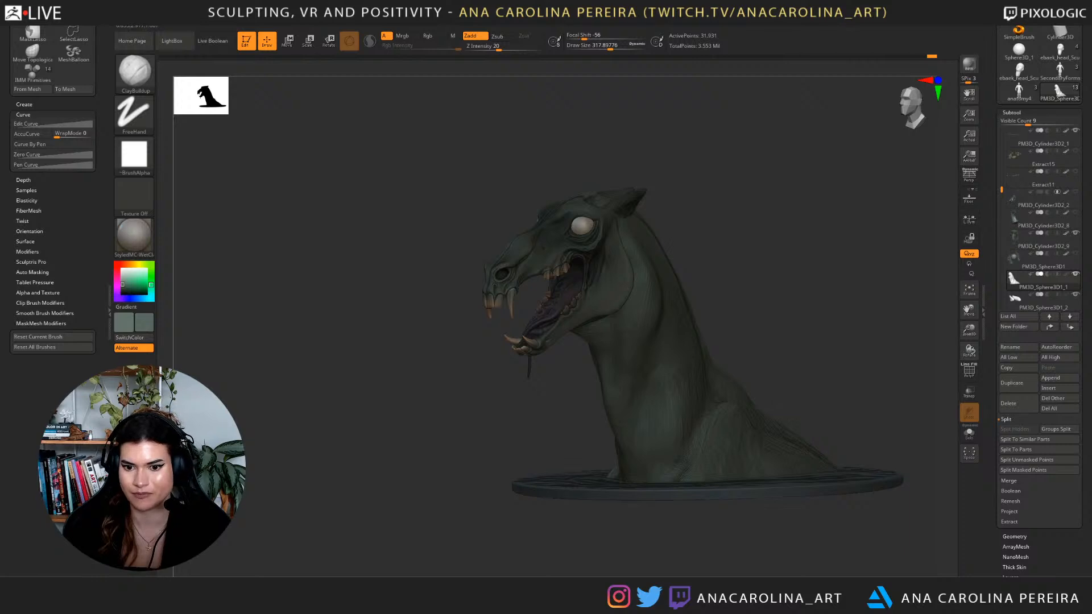
pyautogui.moveTo(740, 420)
pyautogui.mouseDown(button='right')
pyautogui.moveTo(802, 378)
pyautogui.moveTo(842, 370)
pyautogui.moveTo(884, 388)
pyautogui.mouseUp(button='right')
# Set the ClayBuildup draw size to about 408 and fill out the front of the neck's base and the shoulders.
pyautogui.press('space')
pyautogui.moveTo(508, 439); pyautogui.dragTo(532, 439)
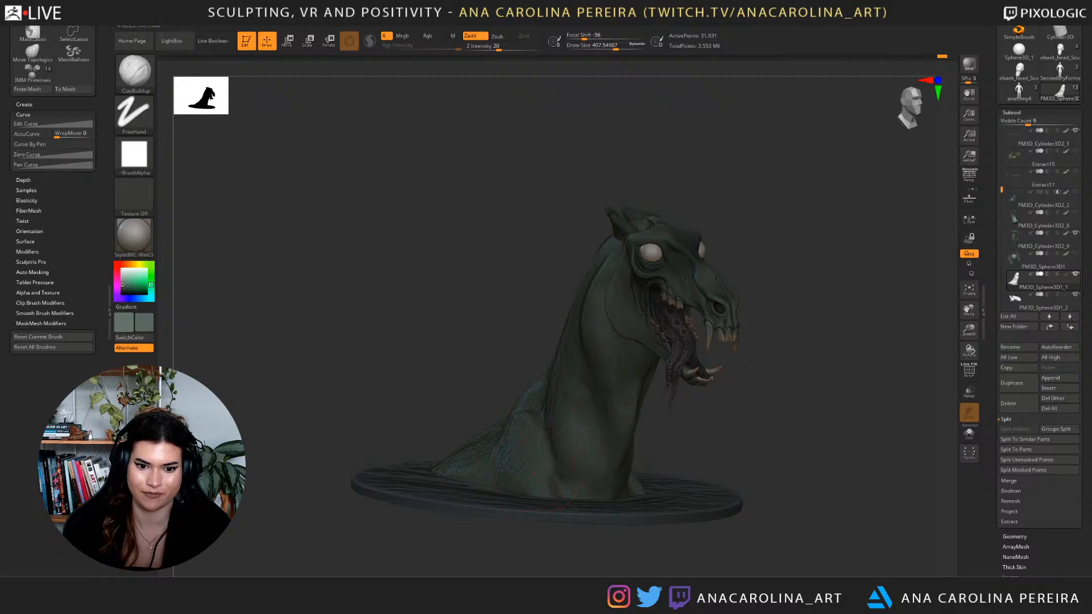
pyautogui.moveTo(535, 486)
pyautogui.mouseDown(button='right')
pyautogui.moveTo(671, 479)
pyautogui.moveTo(734, 453)
pyautogui.moveTo(774, 455)
pyautogui.mouseUp(button='right')
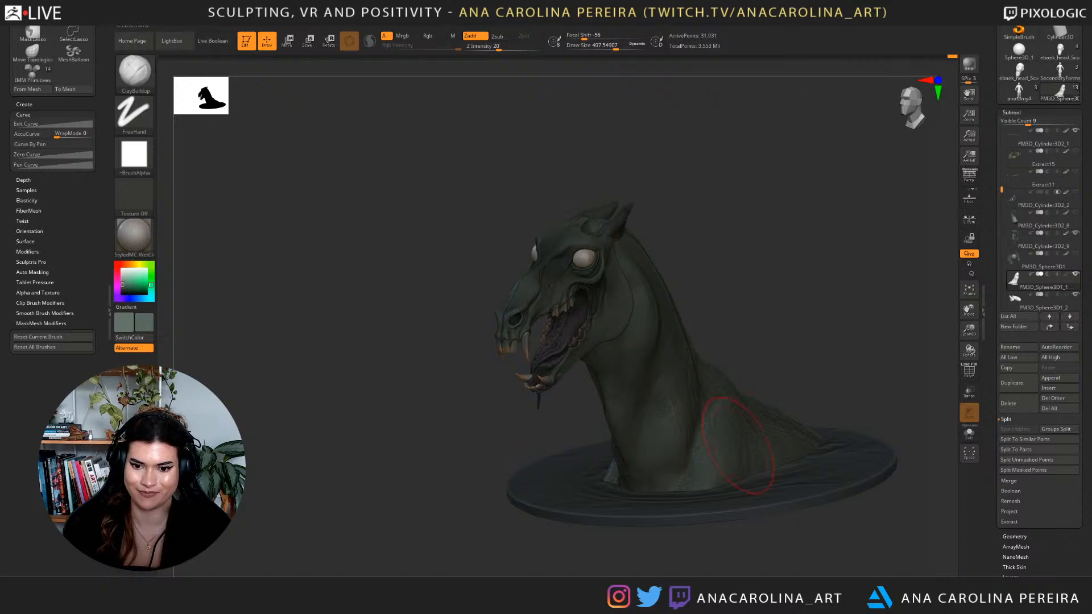
# Set the ClayBuildup draw size to about 311 and shape the shoulder and the back of the neck's base.
pyautogui.moveTo(732, 482)
pyautogui.mouseDown(button='right')
pyautogui.moveTo(757, 443)
pyautogui.moveTo(707, 403)
pyautogui.moveTo(817, 450)
pyautogui.moveTo(811, 414)
pyautogui.moveTo(837, 393)
pyautogui.moveTo(760, 385)
pyautogui.moveTo(646, 451)
pyautogui.mouseUp(button='right')
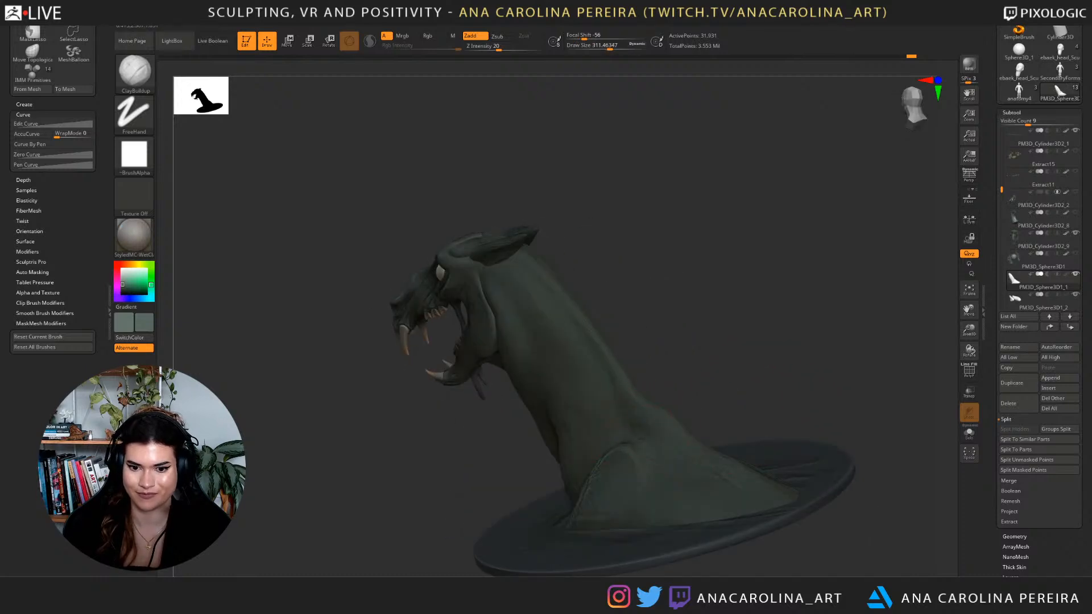
pyautogui.moveTo(646, 432)
pyautogui.mouseDown(button='right')
pyautogui.moveTo(662, 393)
pyautogui.moveTo(708, 407)
pyautogui.moveTo(741, 384)
pyautogui.moveTo(677, 381)
pyautogui.moveTo(793, 366)
pyautogui.moveTo(824, 378)
pyautogui.mouseUp(button='right')
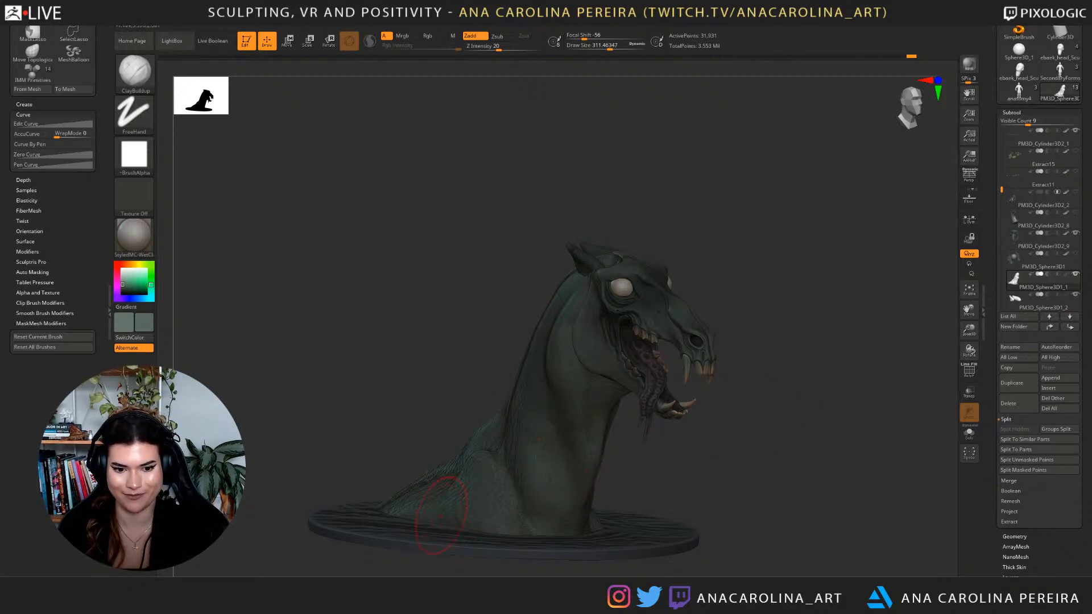
pyautogui.moveTo(825, 455)
pyautogui.mouseDown(button='right')
pyautogui.moveTo(705, 463)
pyautogui.moveTo(759, 435)
pyautogui.moveTo(728, 447)
pyautogui.moveTo(700, 432)
pyautogui.mouseUp(button='right')
pyautogui.moveTo(694, 387)
pyautogui.mouseDown()
pyautogui.moveTo(757, 392)
pyautogui.moveTo(677, 367)
pyautogui.moveTo(781, 370)
pyautogui.mouseUp()
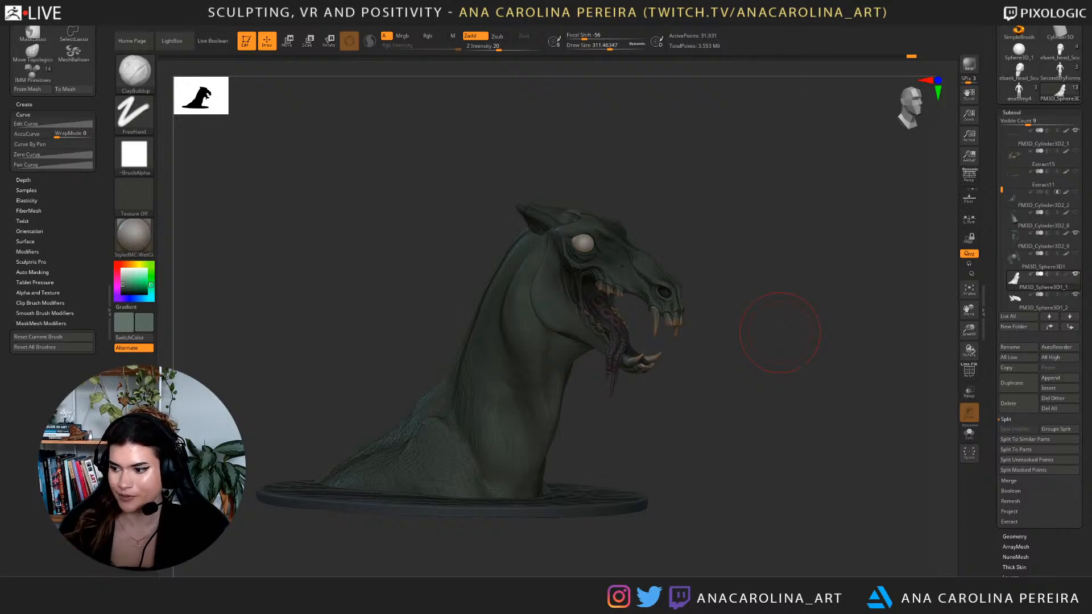
pyautogui.moveTo(701, 293); pyautogui.dragTo(710, 371)
pyautogui.moveTo(730, 334); pyautogui.dragTo(664, 328)
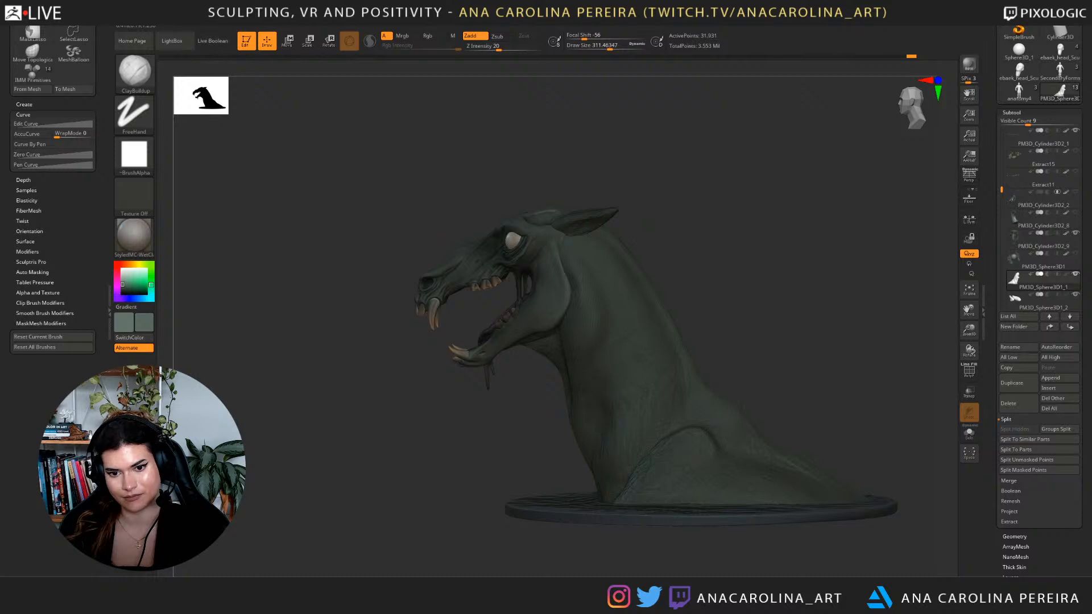
# Refine the muscle forms on the lower neck and the front of the chest on both sides with ClayBuildup.
pyautogui.hotkey('ctrl', 'shift', 'z')
pyautogui.moveTo(705, 358); pyautogui.dragTo(707, 337)
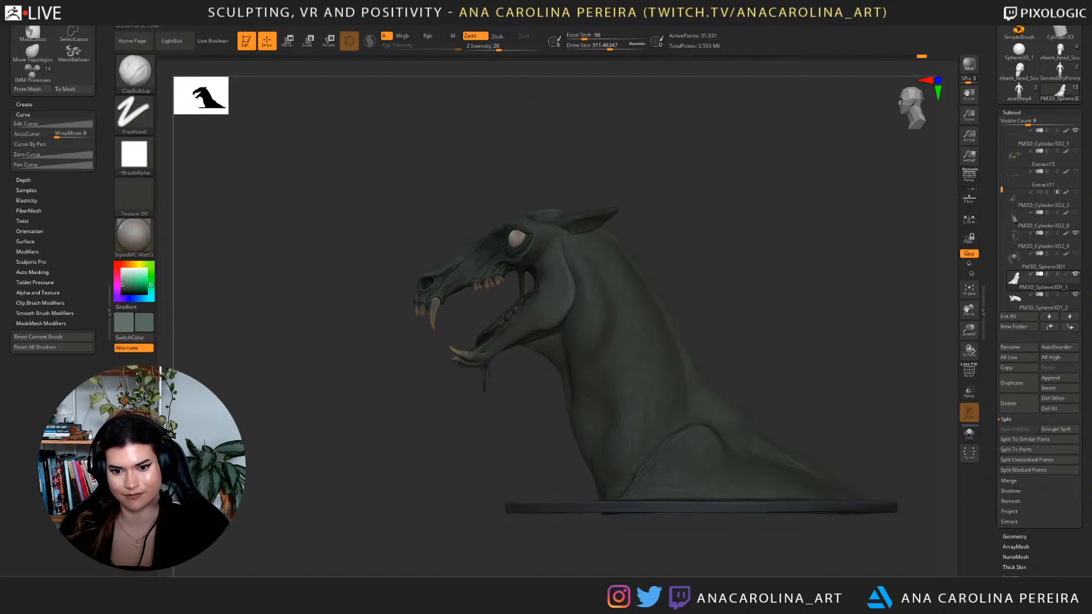
pyautogui.moveTo(713, 344); pyautogui.dragTo(827, 347)
pyautogui.keyDown('alt'); pyautogui.moveTo(734, 399); pyautogui.dragTo(753, 370); pyautogui.keyUp('alt')
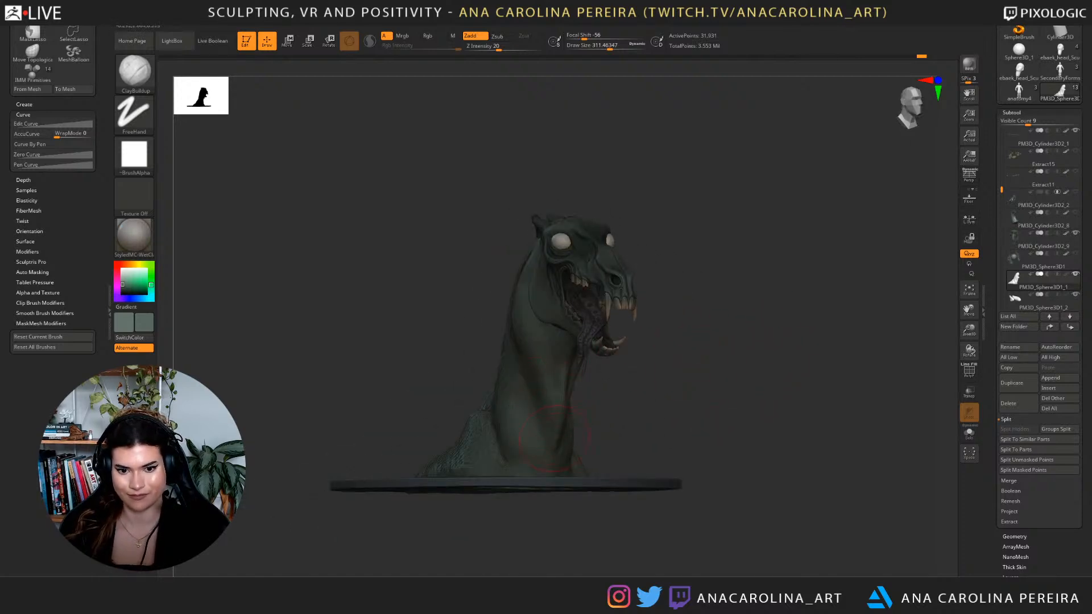
pyautogui.moveTo(559, 467); pyautogui.dragTo(618, 430)
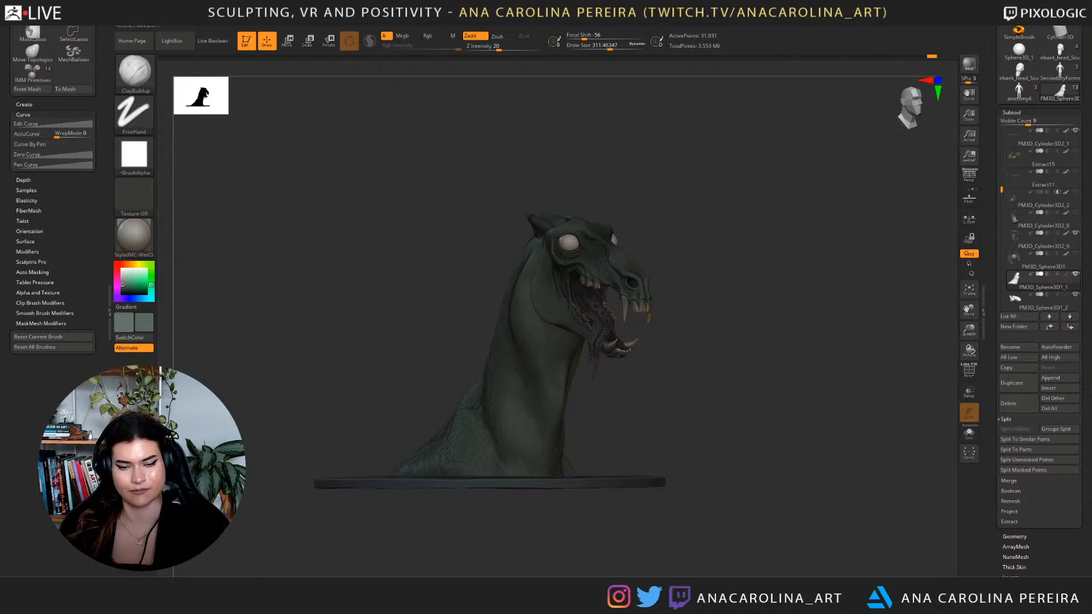
pyautogui.moveTo(746, 426)
pyautogui.mouseDown()
pyautogui.moveTo(587, 432)
pyautogui.moveTo(604, 393)
pyautogui.mouseUp()
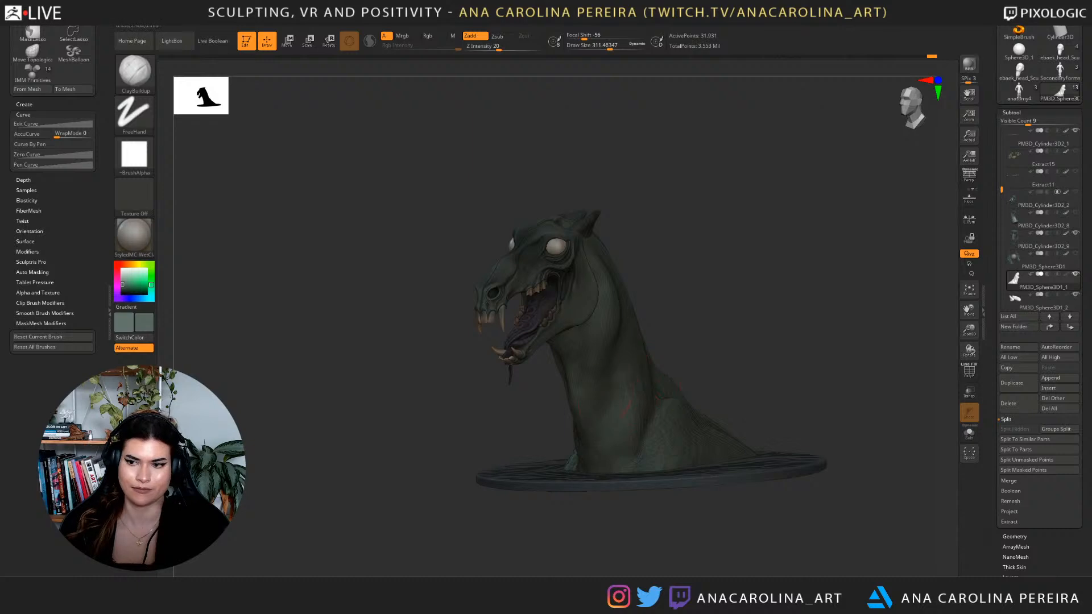
pyautogui.moveTo(680, 356)
pyautogui.mouseDown()
pyautogui.moveTo(741, 322)
pyautogui.moveTo(681, 382)
pyautogui.moveTo(640, 367)
pyautogui.mouseUp()
pyautogui.moveTo(708, 337); pyautogui.dragTo(748, 319)
# Set the ClayBuildup draw size to about 372 and build up the sides of the upper neck behind the jaw.
pyautogui.moveTo(683, 370)
pyautogui.mouseDown()
pyautogui.moveTo(718, 380)
pyautogui.moveTo(596, 260)
pyautogui.moveTo(598, 269)
pyautogui.mouseUp()
pyautogui.press('space')
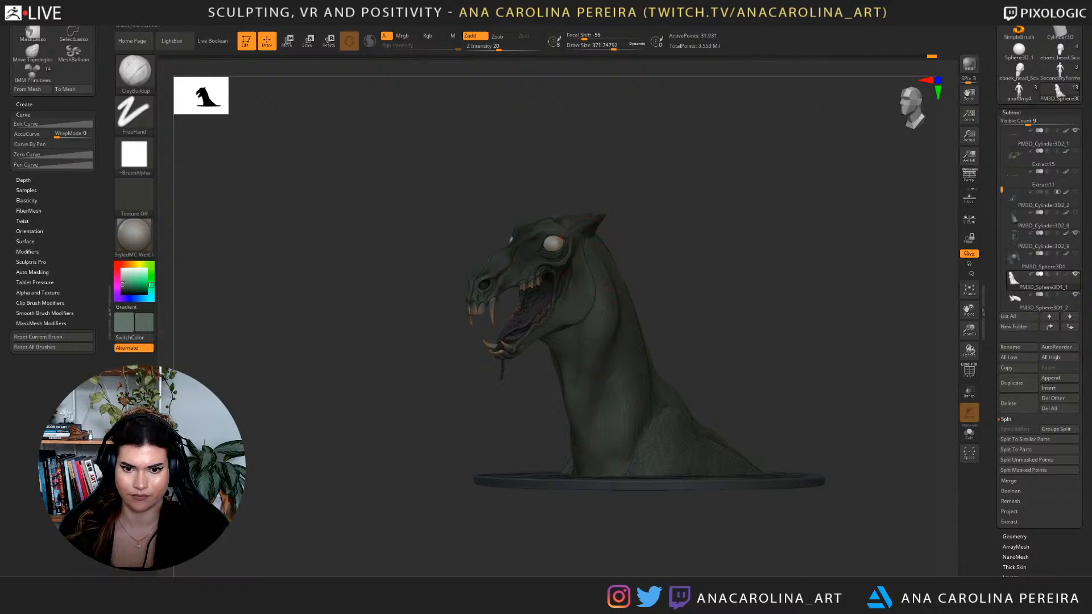
pyautogui.moveTo(591, 241); pyautogui.dragTo(702, 295, button='right')
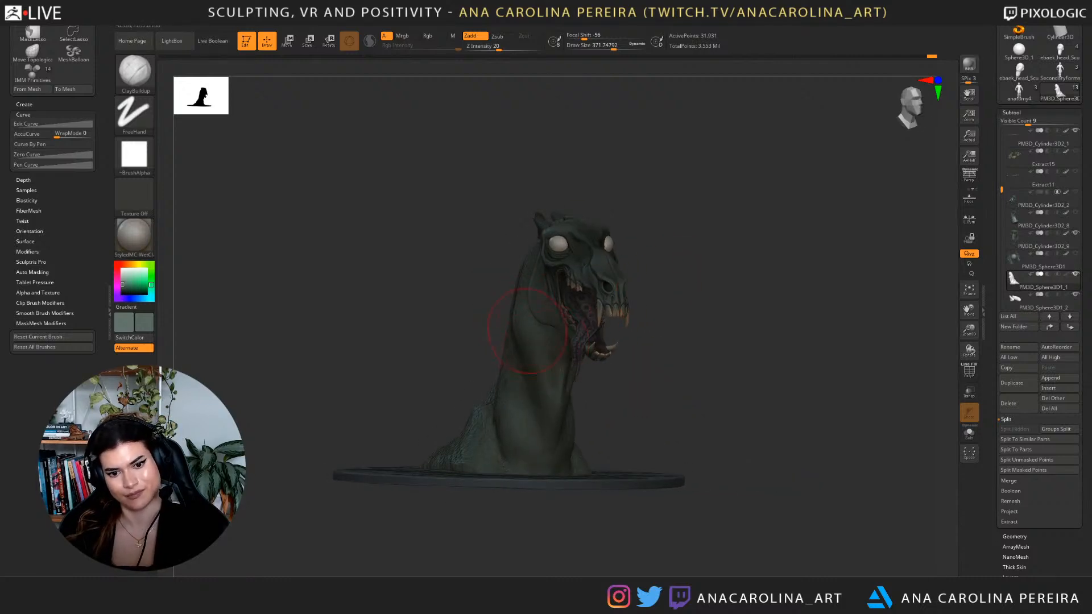
pyautogui.moveTo(497, 297); pyautogui.dragTo(515, 306, button='right')
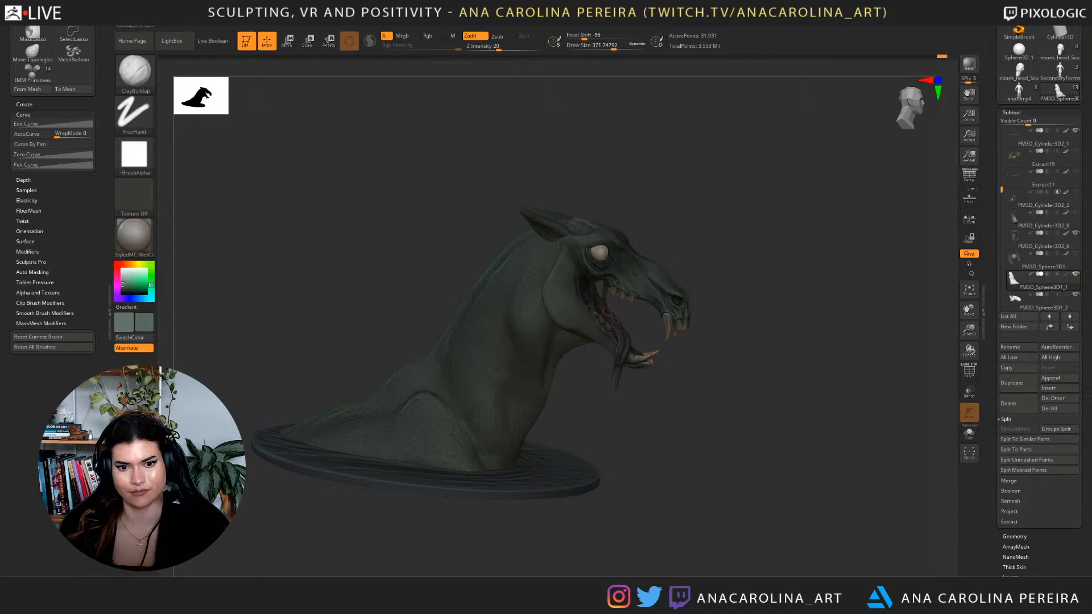
pyautogui.moveTo(572, 229); pyautogui.dragTo(617, 311, button='right')
# Set the ClayBuildup draw size to about 293 and refine the upper neck between the ears and the jaw.
pyautogui.press('space')
pyautogui.moveTo(618, 311); pyautogui.dragTo(600, 300)
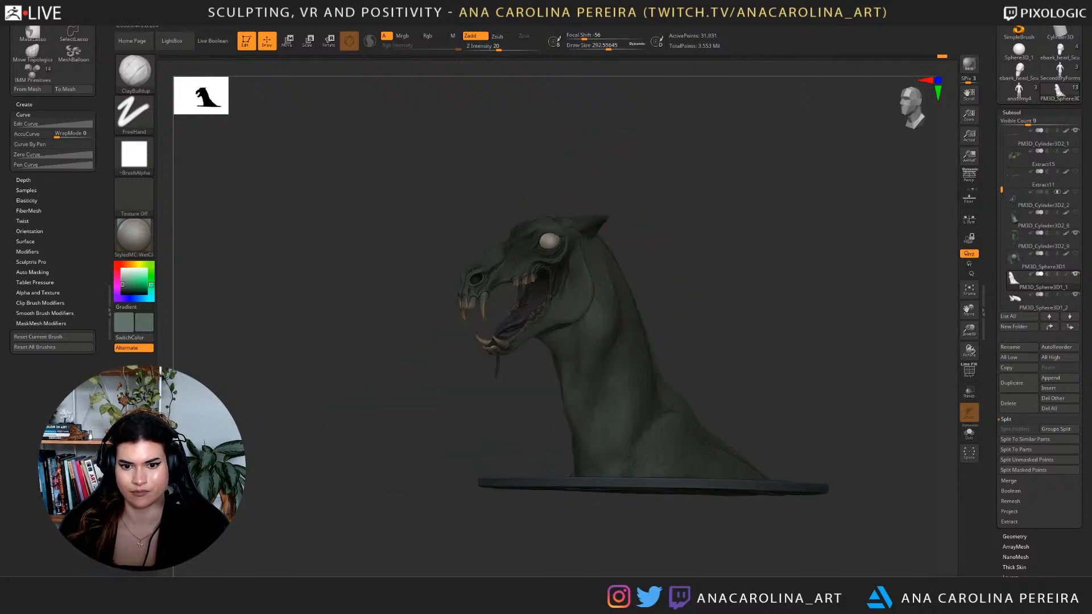
pyautogui.moveTo(651, 263); pyautogui.dragTo(663, 265, button='right')
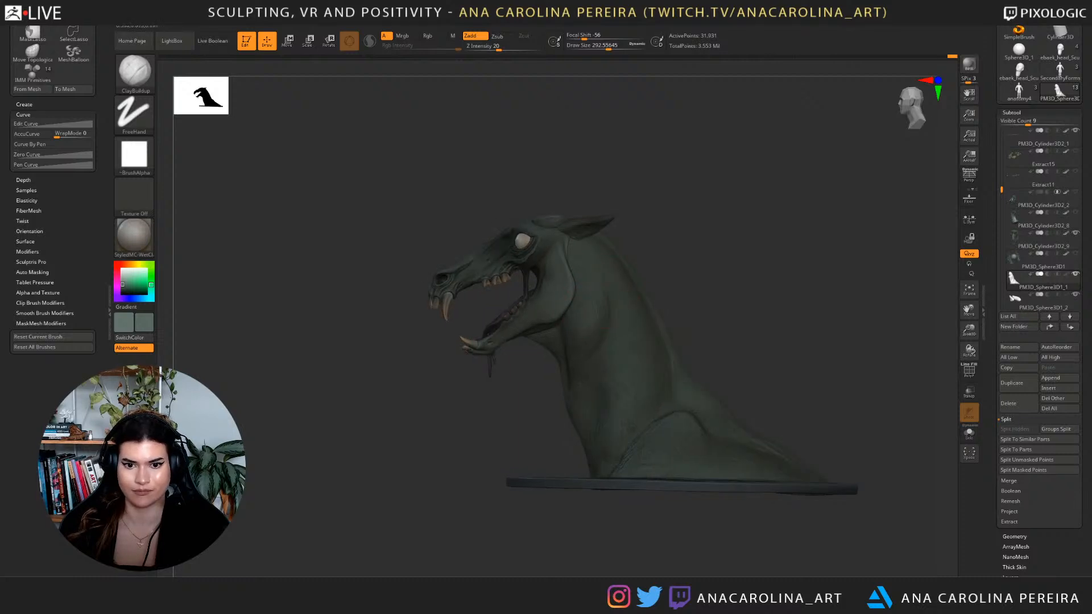
pyautogui.moveTo(626, 256); pyautogui.dragTo(703, 250, button='right')
# Set the Move brush's draw size to about 430 and open the neck subtool's geometry settings.
pyautogui.press('b')
pyautogui.press('m')
pyautogui.press('v')
pyautogui.press('space')
pyautogui.moveTo(491, 243); pyautogui.dragTo(512, 243)
pyautogui.moveTo(516, 248); pyautogui.dragTo(669, 226, button='right')
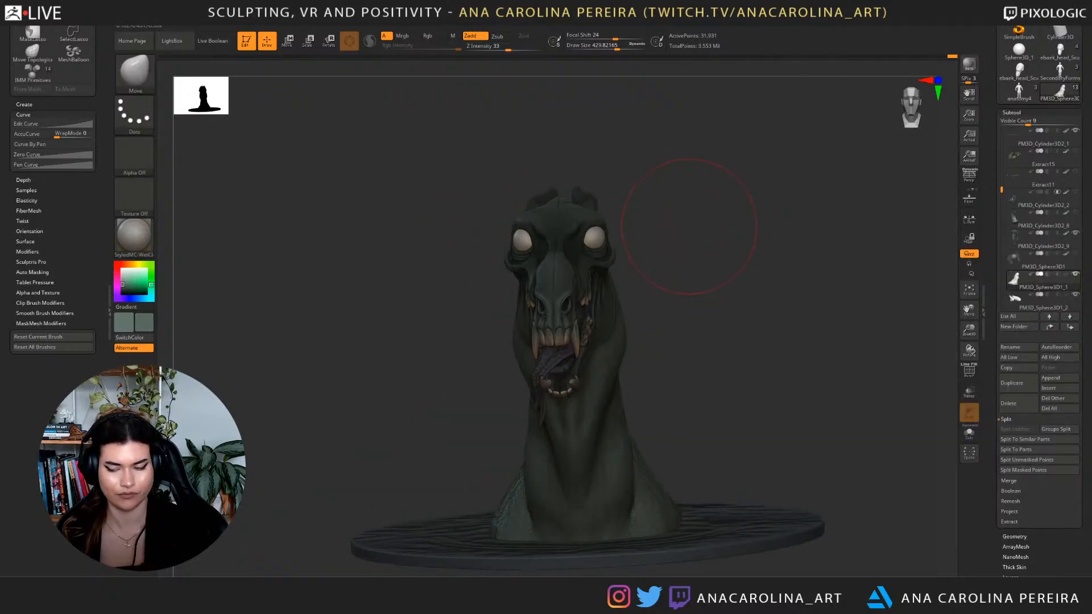
pyautogui.moveTo(688, 226); pyautogui.dragTo(681, 223, button='right')
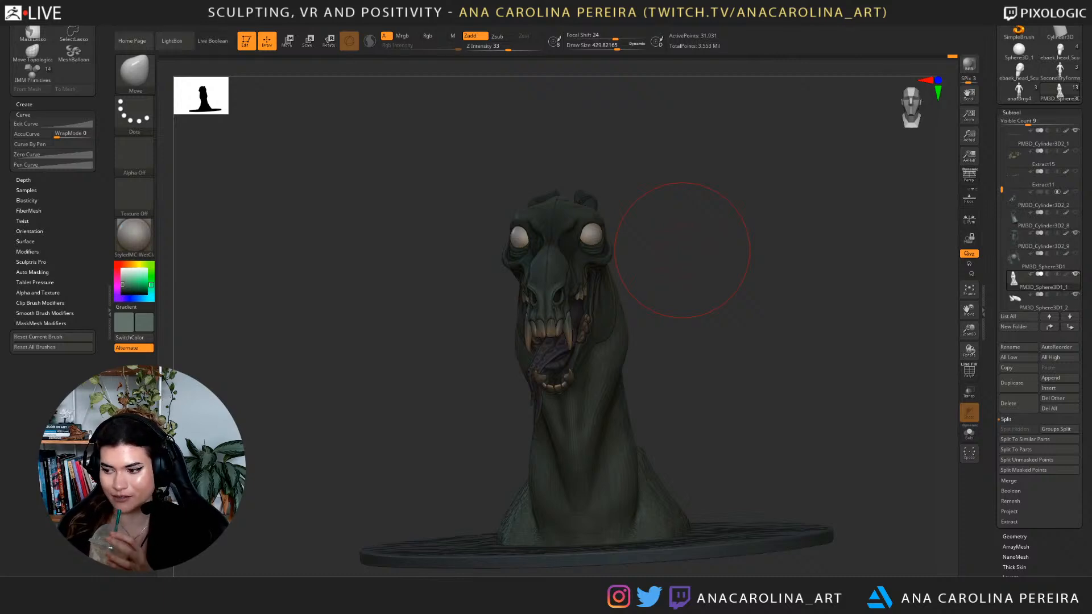
pyautogui.moveTo(809, 191); pyautogui.dragTo(813, 185)
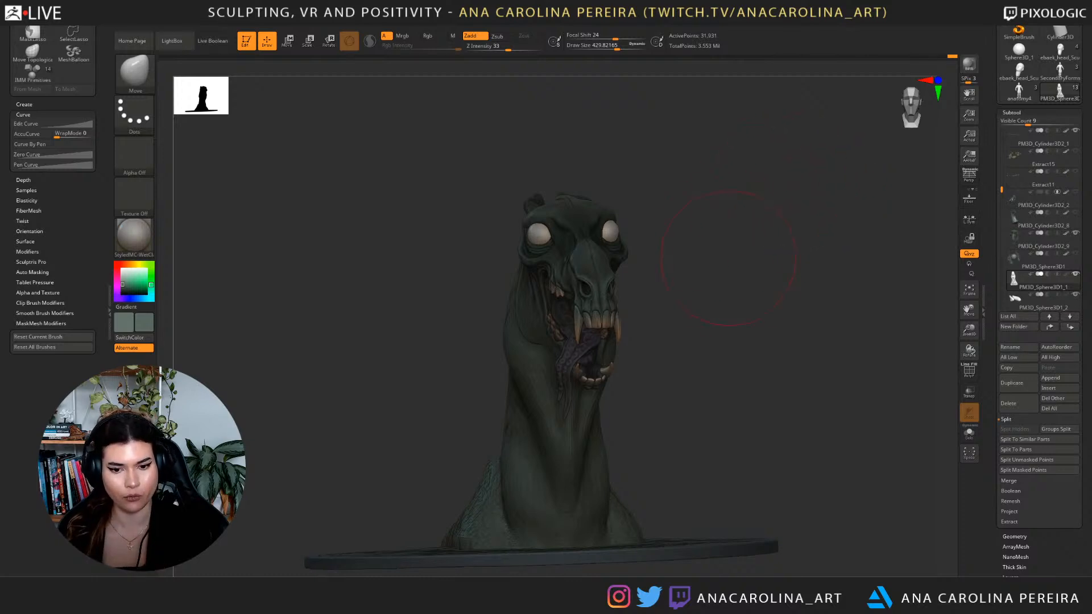
pyautogui.moveTo(729, 259); pyautogui.dragTo(752, 286)
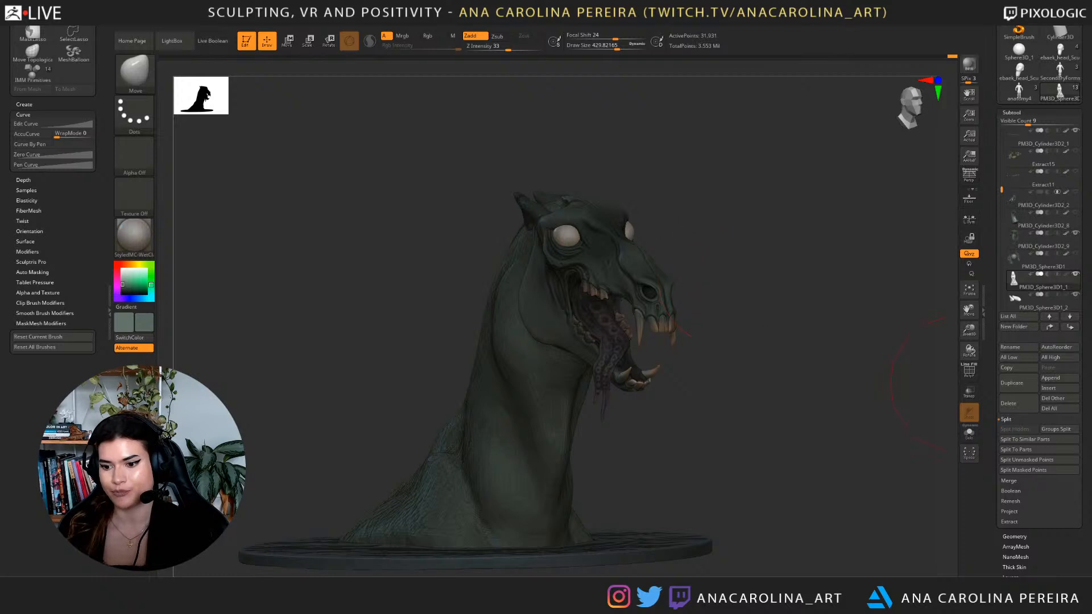
pyautogui.moveTo(1086, 387); pyautogui.dragTo(1085, 389)
pyautogui.click(1015, 539)
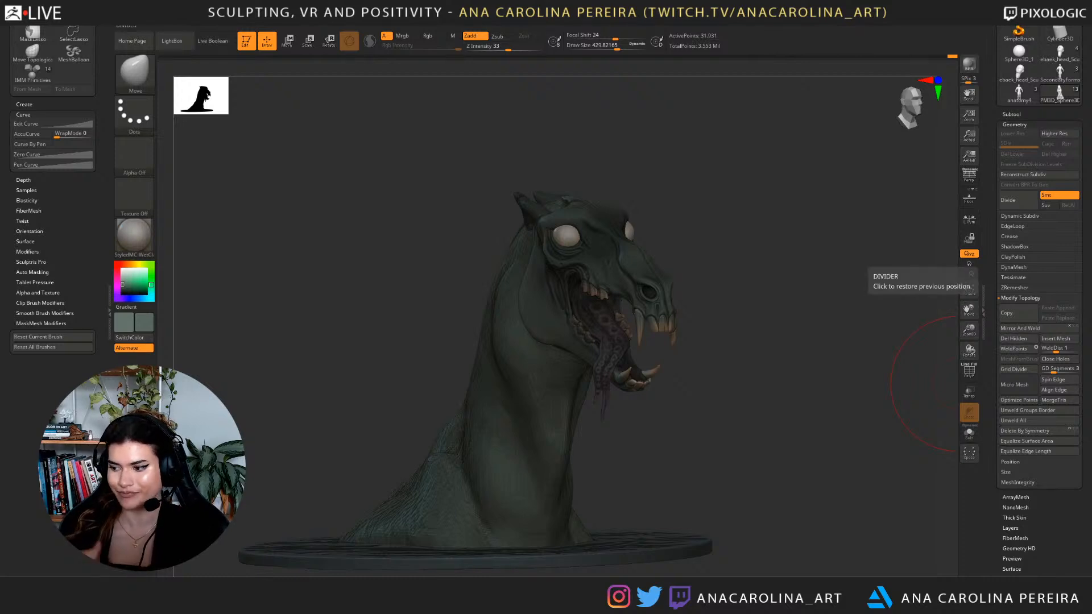
# Set the ClayBuildup draw size to about 212 and refine the back of the neck where it meets the shoulder.
pyautogui.moveTo(808, 398)
pyautogui.mouseDown()
pyautogui.moveTo(740, 427)
pyautogui.moveTo(677, 482)
pyautogui.mouseUp()
pyautogui.moveTo(687, 362)
pyautogui.mouseDown()
pyautogui.moveTo(731, 384)
pyautogui.moveTo(718, 373)
pyautogui.mouseUp()
pyautogui.moveTo(680, 331)
pyautogui.mouseDown()
pyautogui.moveTo(760, 310)
pyautogui.moveTo(707, 273)
pyautogui.mouseUp()
pyautogui.press('b')
pyautogui.press('b')
pyautogui.press('space')
pyautogui.press('b')
pyautogui.press('space')
pyautogui.moveTo(611, 232); pyautogui.dragTo(609, 232)
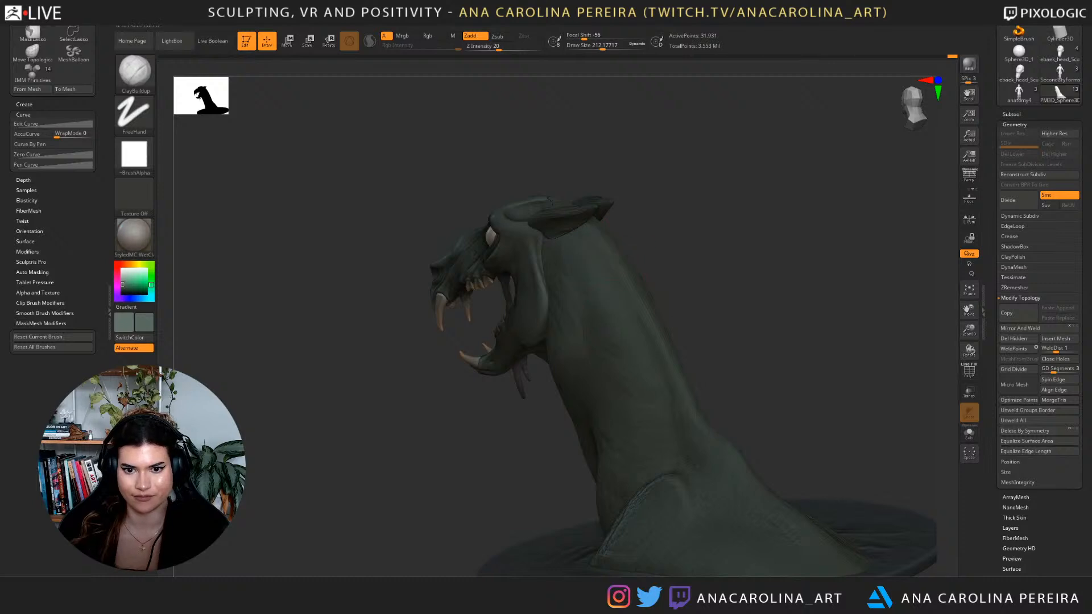
pyautogui.hotkey('ctrl', 'z')
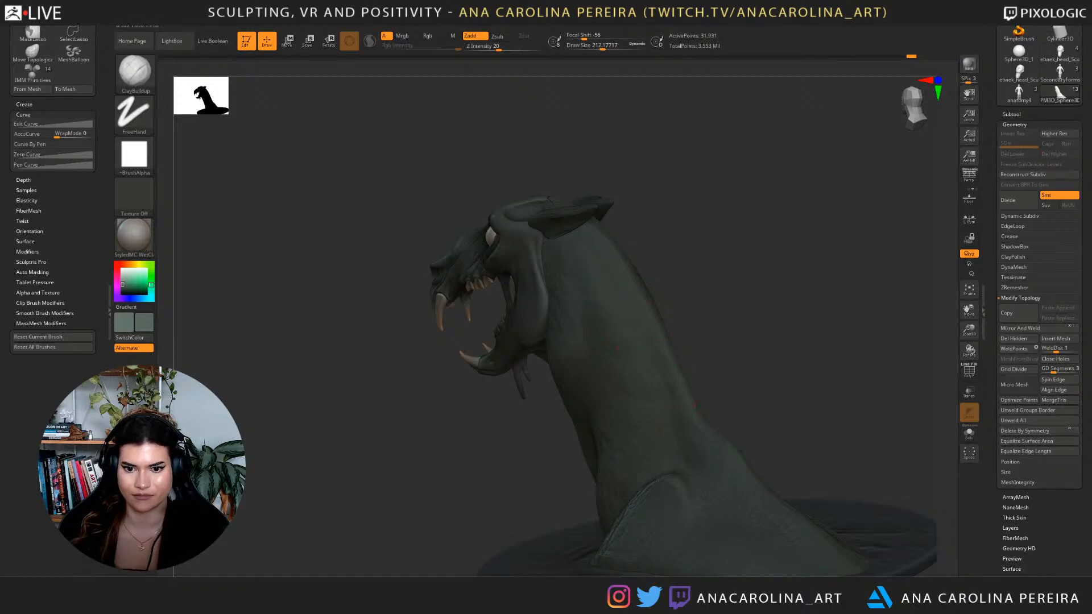
pyautogui.hotkey('ctrl', 'shift', 'z')
pyautogui.moveTo(820, 273); pyautogui.dragTo(643, 296)
pyautogui.moveTo(740, 409)
pyautogui.keyDown('alt'); pyautogui.mouseDown()
pyautogui.moveTo(721, 337)
pyautogui.moveTo(667, 366)
pyautogui.moveTo(627, 370)
pyautogui.mouseUp(); pyautogui.keyUp('alt')
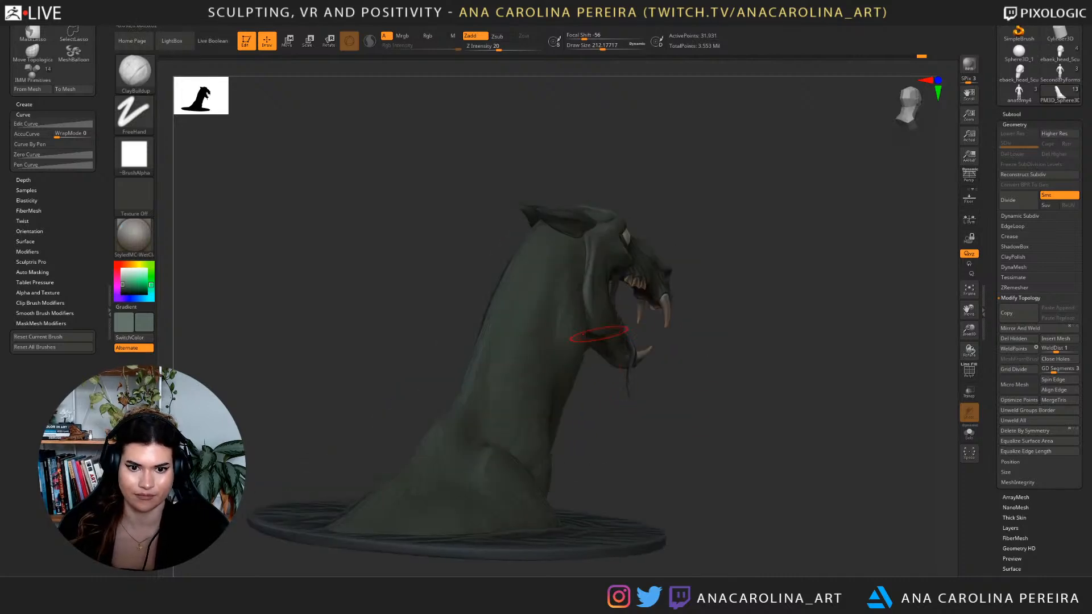
# Set the ClayBuildup draw size to about 286 and shape the side of the lower neck above the base disc.
pyautogui.moveTo(762, 353)
pyautogui.mouseDown()
pyautogui.moveTo(733, 319)
pyautogui.moveTo(728, 251)
pyautogui.moveTo(692, 238)
pyautogui.moveTo(606, 238)
pyautogui.moveTo(732, 251)
pyautogui.moveTo(688, 358)
pyautogui.mouseUp()
pyautogui.press('space')
pyautogui.click(515, 444)
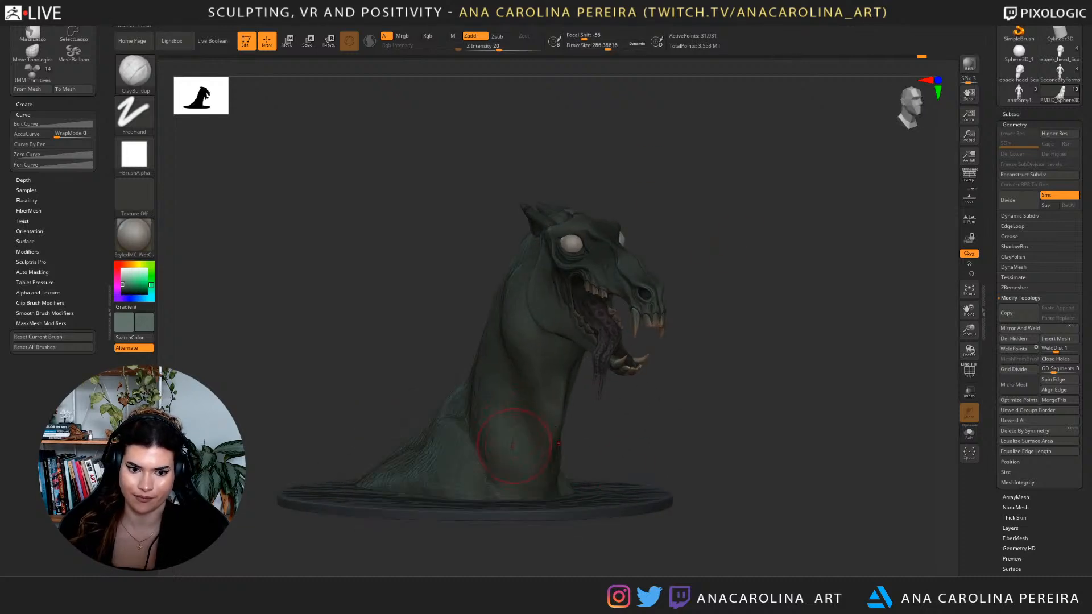
pyautogui.moveTo(808, 336); pyautogui.dragTo(690, 341)
pyautogui.moveTo(750, 276)
pyautogui.mouseDown()
pyautogui.moveTo(612, 279)
pyautogui.moveTo(702, 279)
pyautogui.moveTo(685, 285)
pyautogui.moveTo(695, 244)
pyautogui.moveTo(612, 284)
pyautogui.mouseUp()
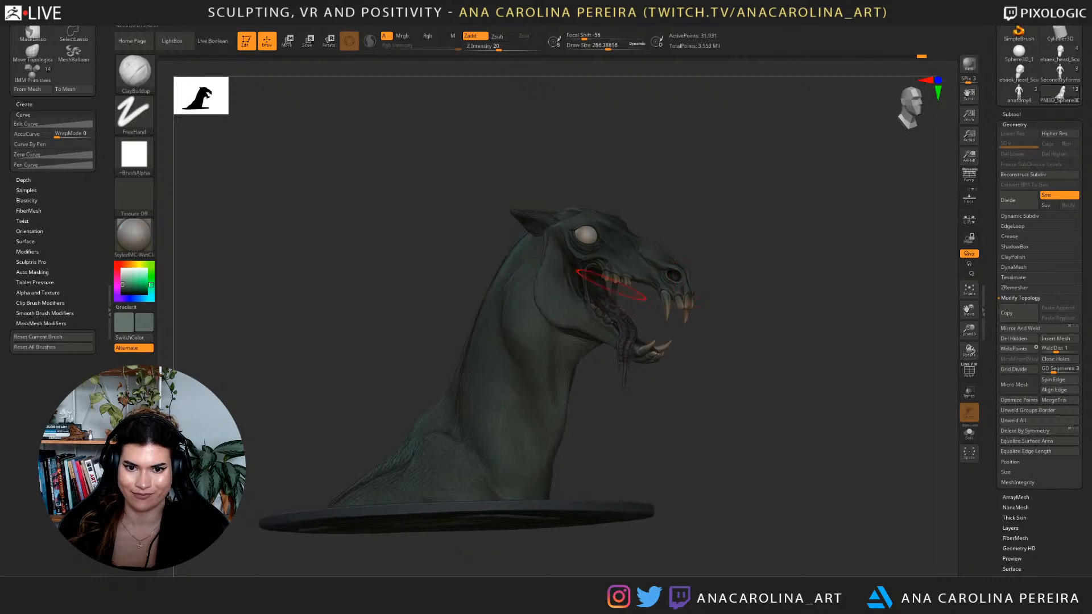
pyautogui.moveTo(678, 317)
pyautogui.mouseDown()
pyautogui.moveTo(483, 316)
pyautogui.moveTo(472, 328)
pyautogui.moveTo(674, 310)
pyautogui.moveTo(674, 364)
pyautogui.mouseUp()
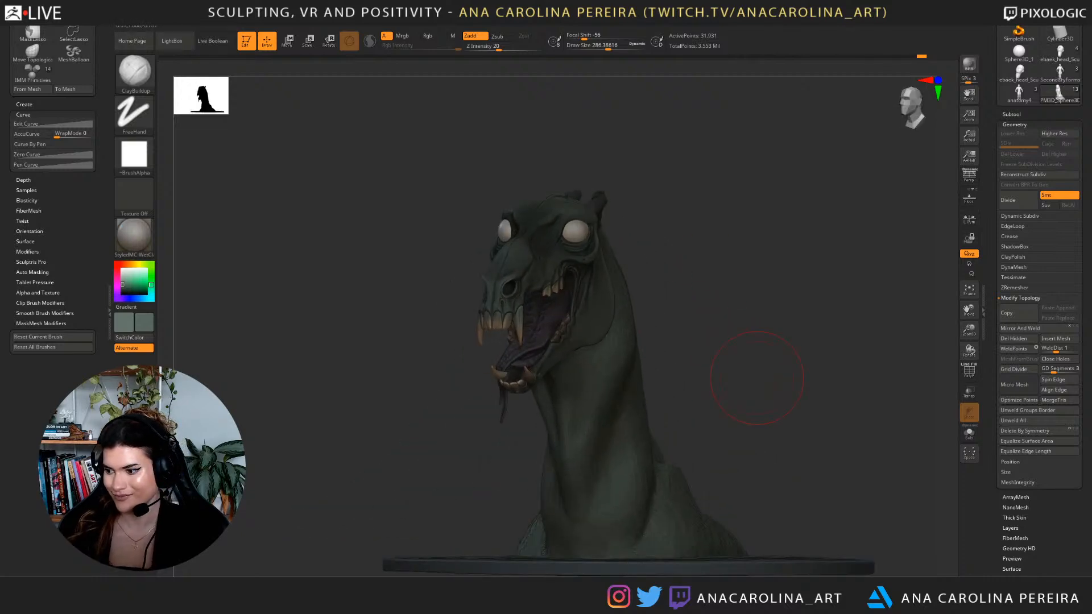
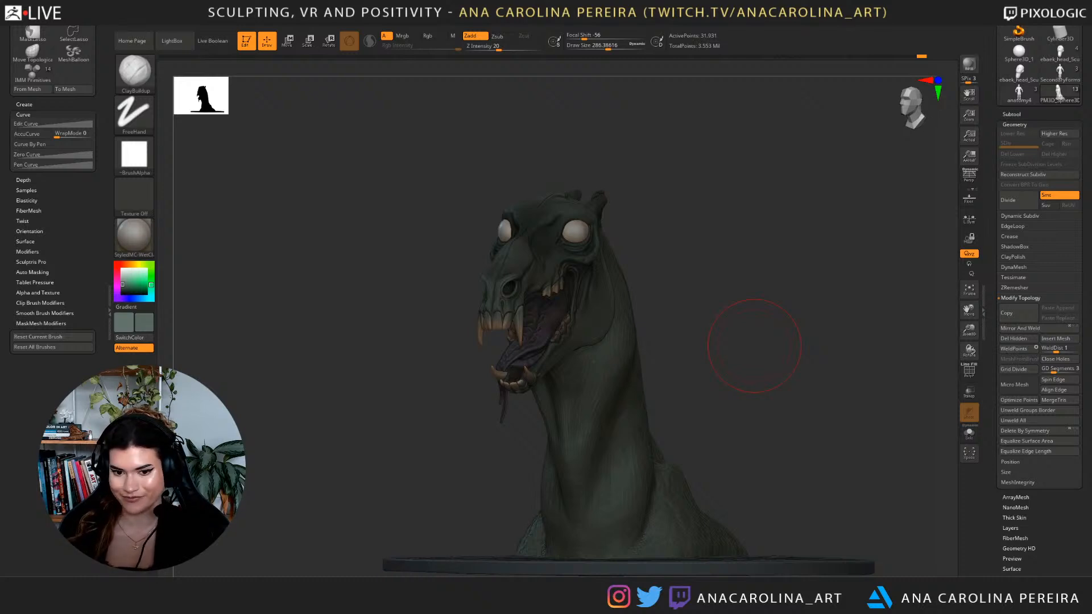
# Refine the muscle forms on both sides of the neck with ClayBuildup, raising the draw size to about 358.
pyautogui.moveTo(717, 380)
pyautogui.mouseDown()
pyautogui.moveTo(753, 398)
pyautogui.moveTo(742, 411)
pyautogui.moveTo(762, 427)
pyautogui.mouseUp()
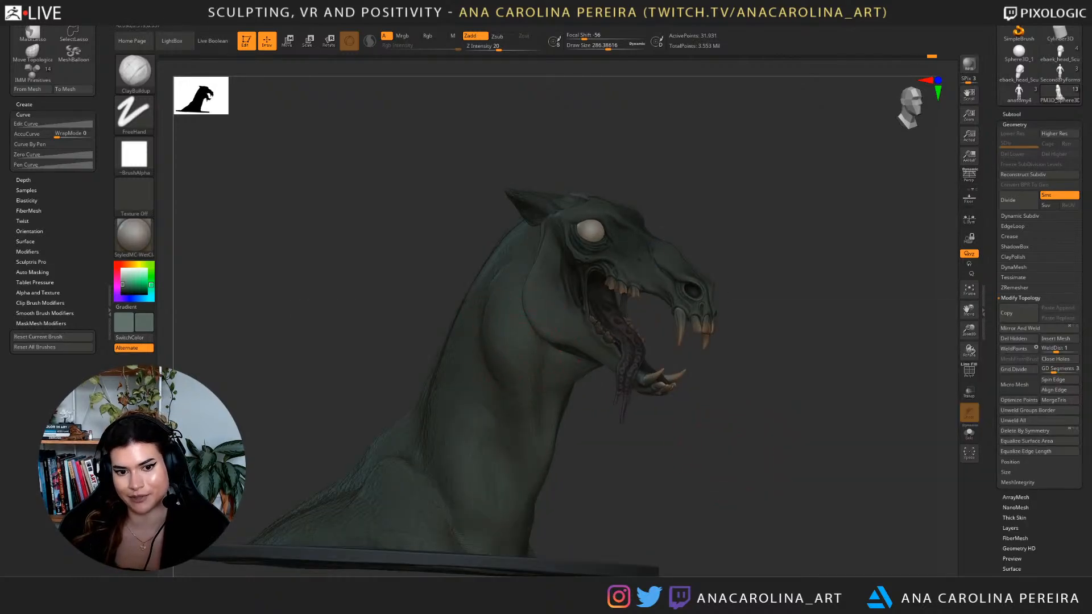
pyautogui.moveTo(572, 181); pyautogui.dragTo(620, 182)
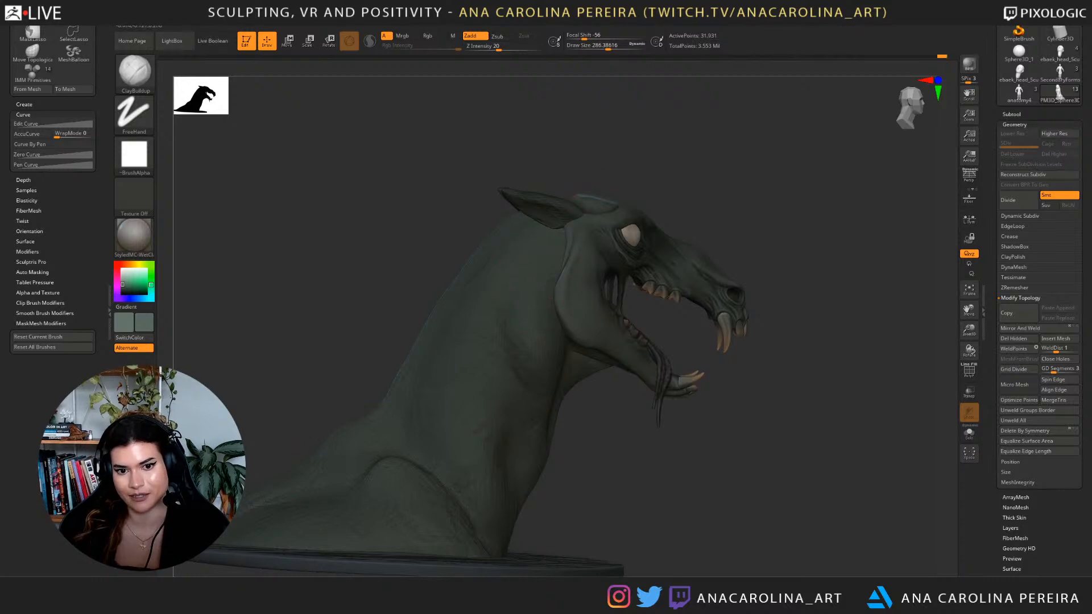
pyautogui.moveTo(663, 180)
pyautogui.mouseDown()
pyautogui.moveTo(625, 173)
pyautogui.moveTo(585, 185)
pyautogui.mouseUp()
pyautogui.moveTo(734, 241)
pyautogui.mouseDown()
pyautogui.moveTo(620, 277)
pyautogui.moveTo(636, 277)
pyautogui.mouseUp()
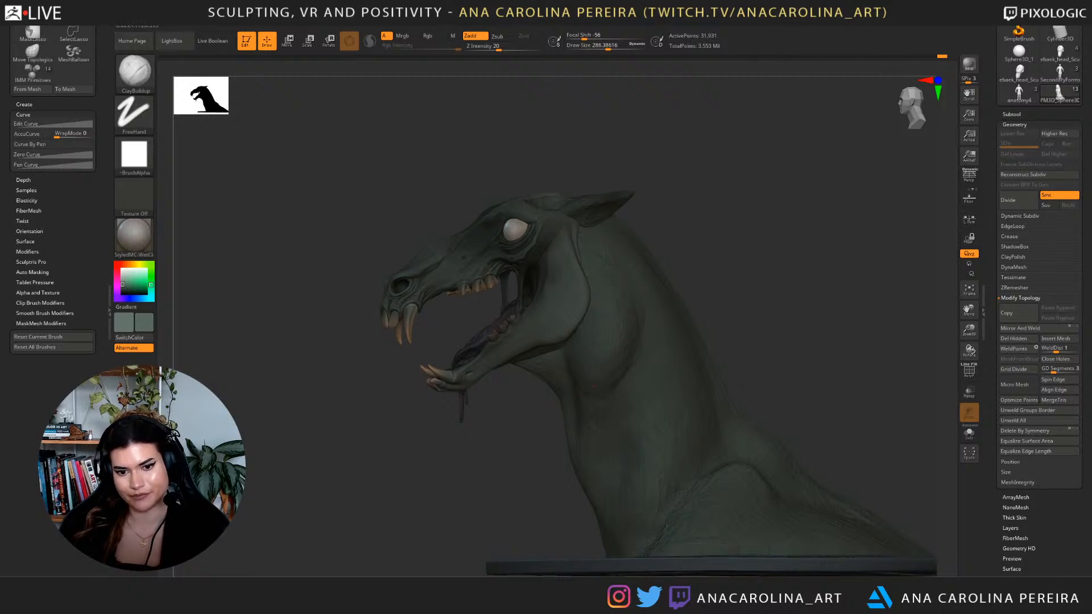
pyautogui.moveTo(689, 293)
pyautogui.keyDown('ctrl'); pyautogui.mouseDown(button='right')
pyautogui.moveTo(678, 219)
pyautogui.moveTo(734, 228)
pyautogui.moveTo(681, 239)
pyautogui.mouseUp(button='right'); pyautogui.keyUp('ctrl')
pyautogui.keyDown('ctrl'); pyautogui.moveTo(681, 239); pyautogui.dragTo(681, 363, button='right'); pyautogui.keyUp('ctrl')
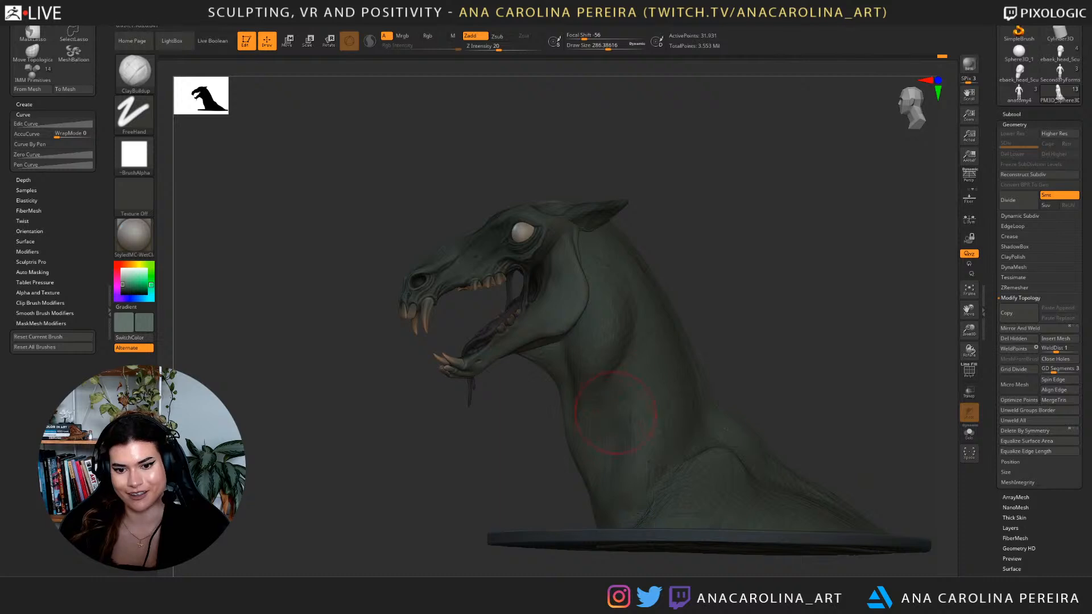
pyautogui.moveTo(738, 316); pyautogui.dragTo(718, 330, button='right')
pyautogui.press(']')
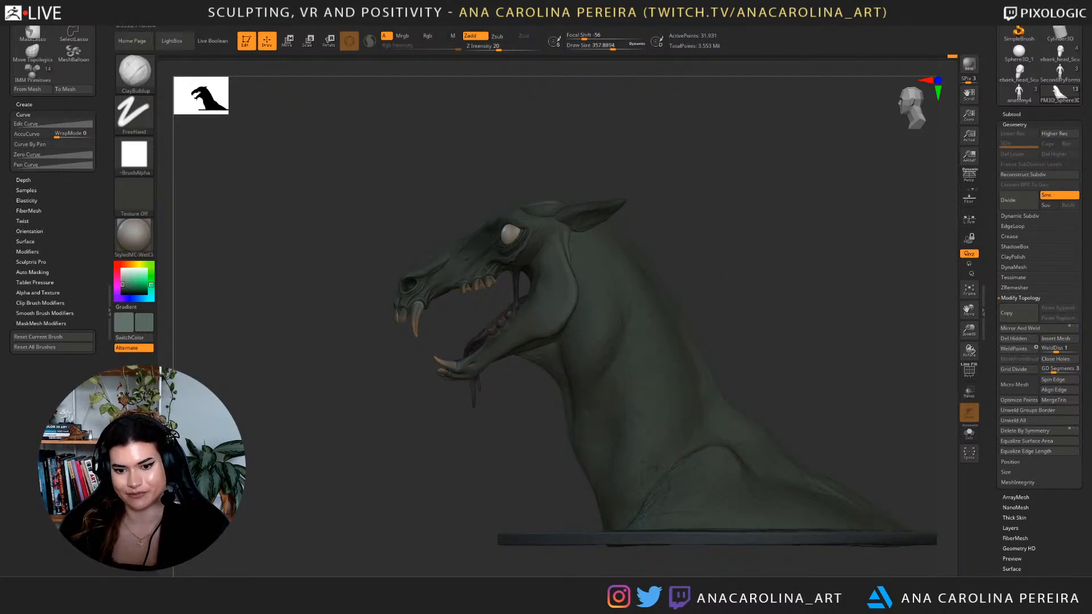
pyautogui.moveTo(512, 427)
pyautogui.mouseDown()
pyautogui.moveTo(748, 396)
pyautogui.moveTo(765, 437)
pyautogui.mouseUp()
# Carve the creases between the neck's base and the chest with DamStandard at a draw size of about 245.
pyautogui.press('space')
pyautogui.press('b')
pyautogui.press('d')
pyautogui.press('s')
pyautogui.press('space')
pyautogui.click(563, 471)
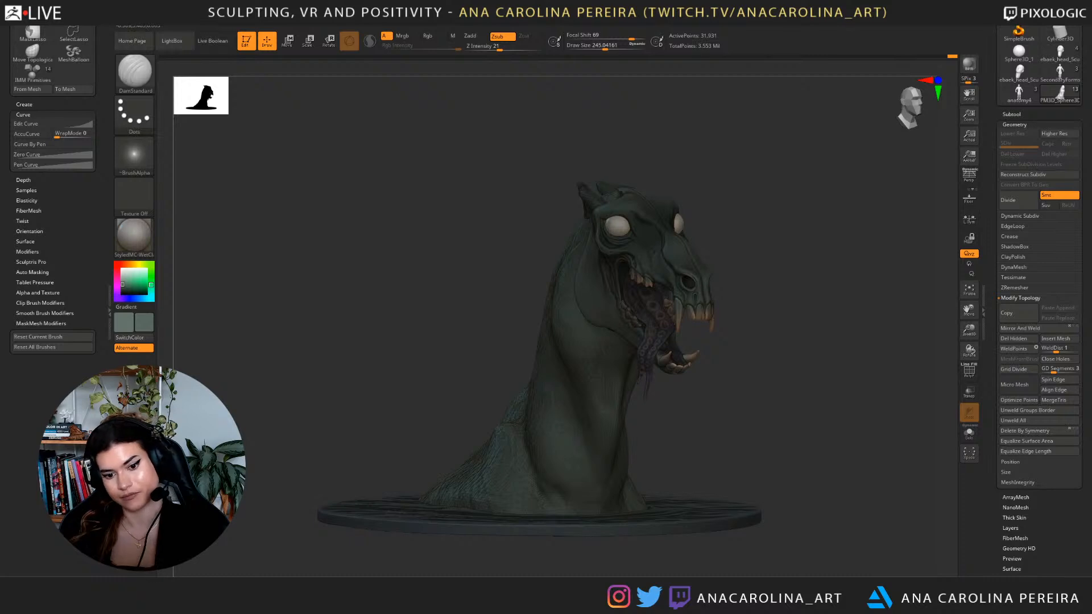
pyautogui.moveTo(734, 441); pyautogui.dragTo(586, 429)
pyautogui.moveTo(685, 503)
pyautogui.mouseDown()
pyautogui.moveTo(708, 447)
pyautogui.moveTo(847, 447)
pyautogui.mouseUp()
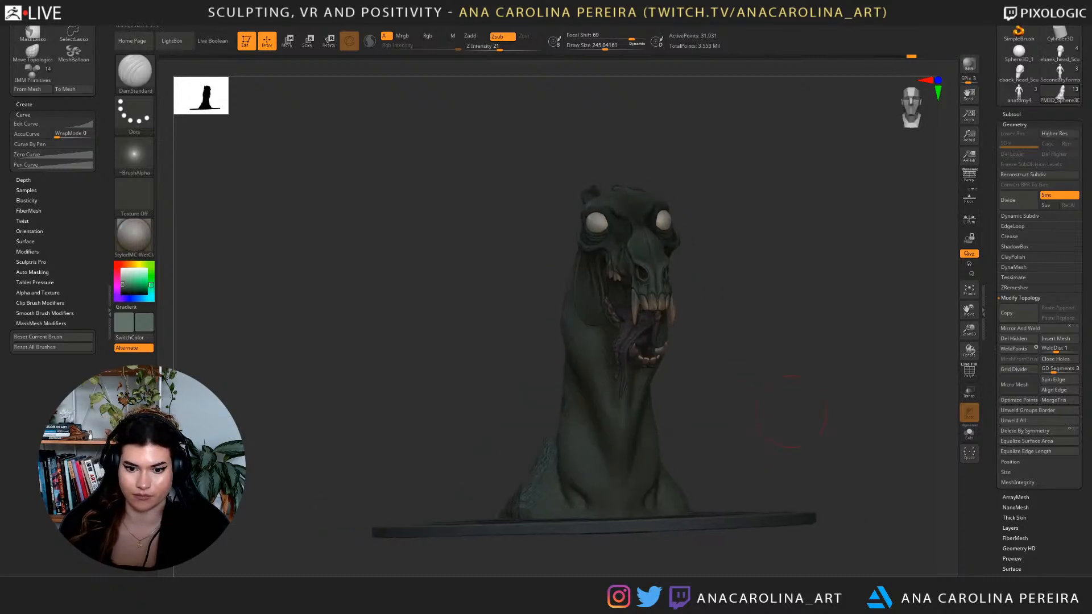
pyautogui.moveTo(751, 453); pyautogui.dragTo(808, 452)
pyautogui.moveTo(677, 543)
pyautogui.keyDown('alt'); pyautogui.mouseDown()
pyautogui.moveTo(677, 455)
pyautogui.moveTo(614, 475)
pyautogui.moveTo(637, 484)
pyautogui.moveTo(655, 521)
pyautogui.moveTo(634, 549)
pyautogui.moveTo(663, 541)
pyautogui.moveTo(668, 564)
pyautogui.mouseUp(); pyautogui.keyUp('alt')
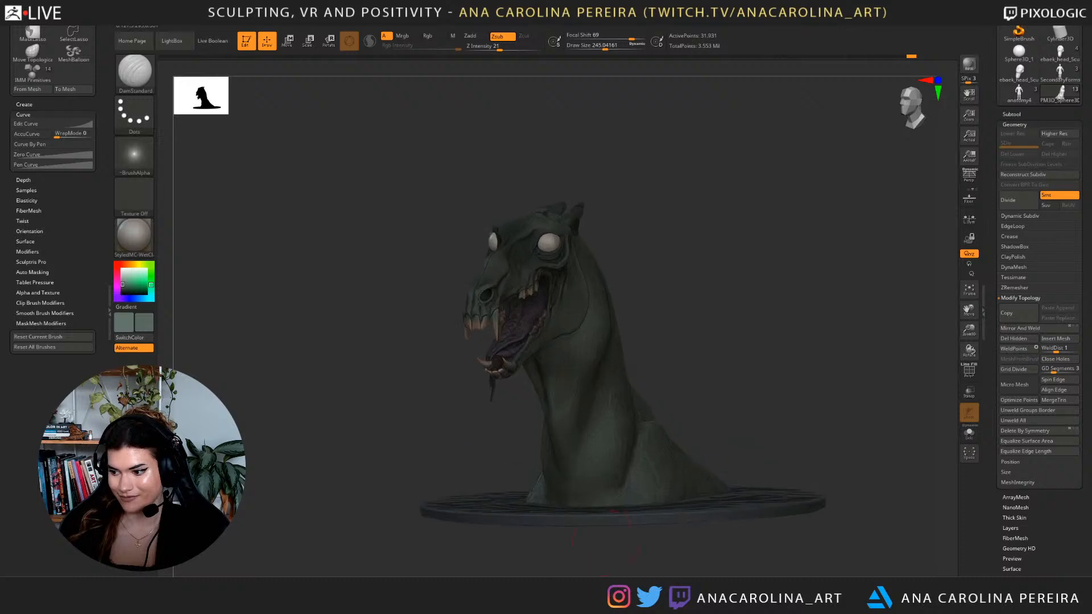
pyautogui.moveTo(677, 418); pyautogui.dragTo(739, 405)
pyautogui.keyDown('alt'); pyautogui.moveTo(672, 483); pyautogui.dragTo(685, 448); pyautogui.keyUp('alt')
pyautogui.moveTo(842, 392); pyautogui.dragTo(762, 387)
# Adjust the silhouette of the back behind the shoulder with the Move brush.
pyautogui.press('b')
pyautogui.press('m')
pyautogui.press('v')
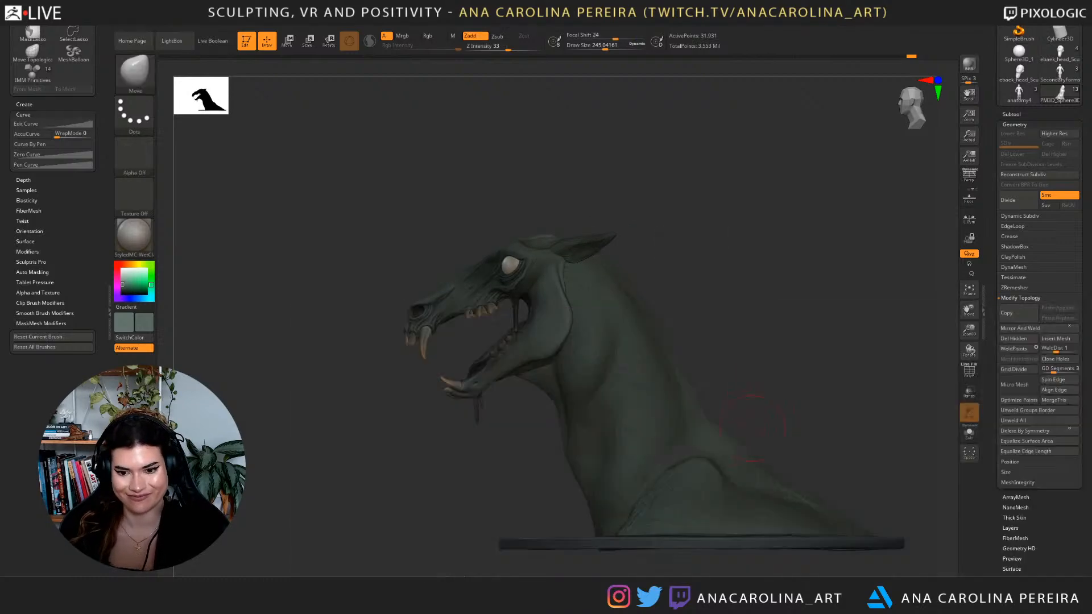
pyautogui.press('space')
pyautogui.moveTo(737, 428); pyautogui.dragTo(741, 428)
pyautogui.moveTo(833, 472)
pyautogui.mouseDown()
pyautogui.moveTo(806, 474)
pyautogui.moveTo(792, 438)
pyautogui.moveTo(777, 463)
pyautogui.mouseUp()
# Build up the shoulders and the rear of the back with ClayBuildup at a draw size of about 351.
pyautogui.press('space')
pyautogui.press('b')
pyautogui.press('c')
pyautogui.press('b')
pyautogui.press('space')
pyautogui.moveTo(780, 460); pyautogui.dragTo(786, 461)
pyautogui.moveTo(832, 472)
pyautogui.mouseDown()
pyautogui.moveTo(751, 500)
pyautogui.moveTo(723, 355)
pyautogui.mouseUp()
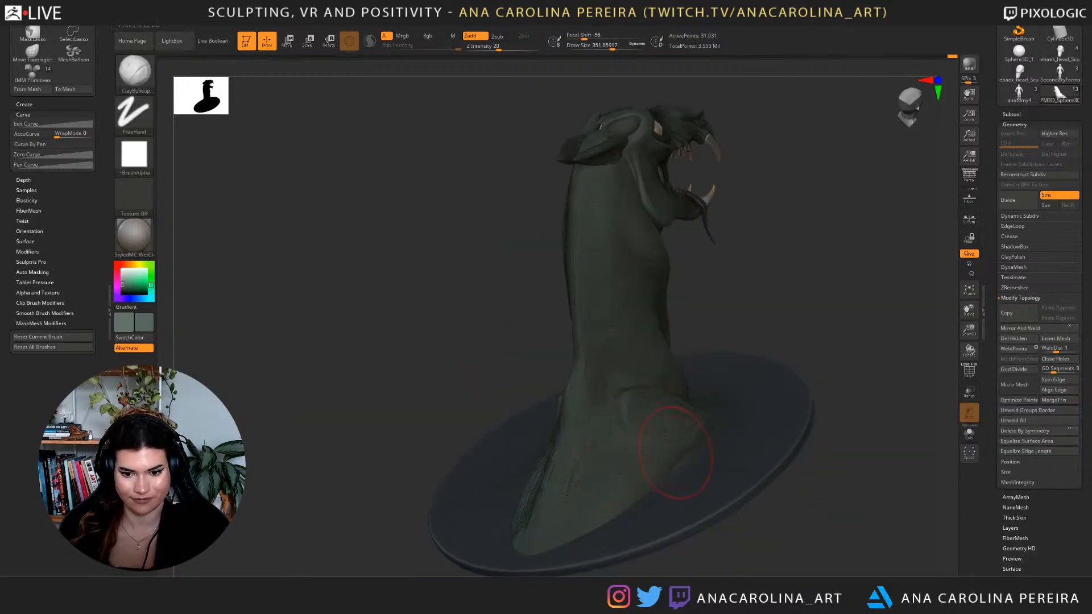
pyautogui.hotkey('ctrl', 'z')
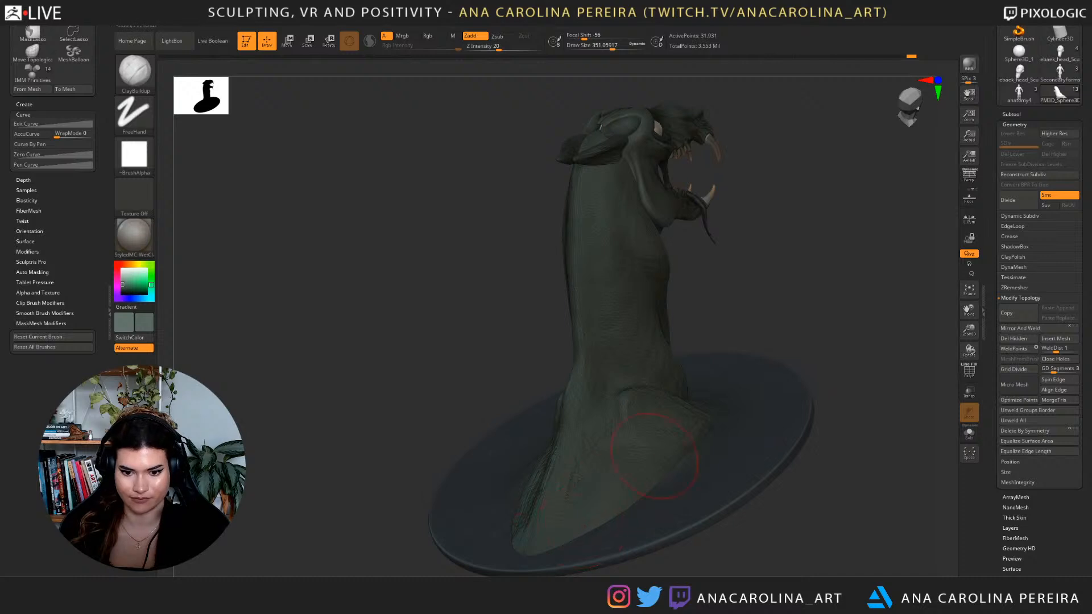
pyautogui.hotkey('ctrl', 'shift', 'z')
pyautogui.moveTo(711, 506)
pyautogui.mouseDown()
pyautogui.moveTo(808, 501)
pyautogui.moveTo(639, 548)
pyautogui.mouseUp()
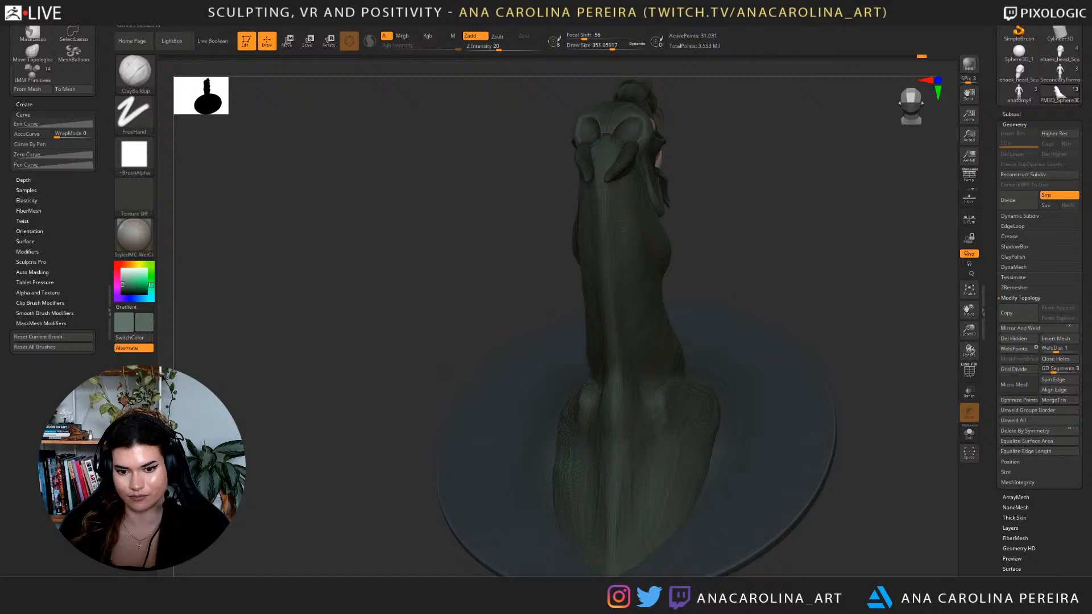
pyautogui.moveTo(637, 555); pyautogui.dragTo(634, 561)
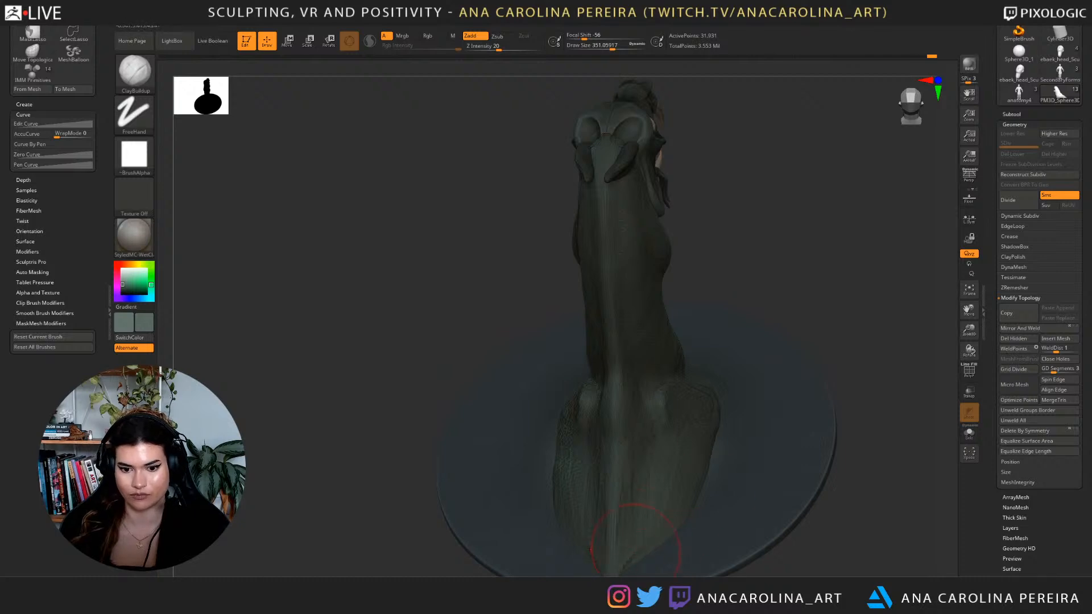
pyautogui.moveTo(928, 390)
pyautogui.mouseDown()
pyautogui.moveTo(842, 302)
pyautogui.moveTo(854, 296)
pyautogui.moveTo(823, 284)
pyautogui.moveTo(808, 311)
pyautogui.mouseUp()
# Reshape the front contour of the lower neck with the Move brush at a draw size of about 351.
pyautogui.press('b')
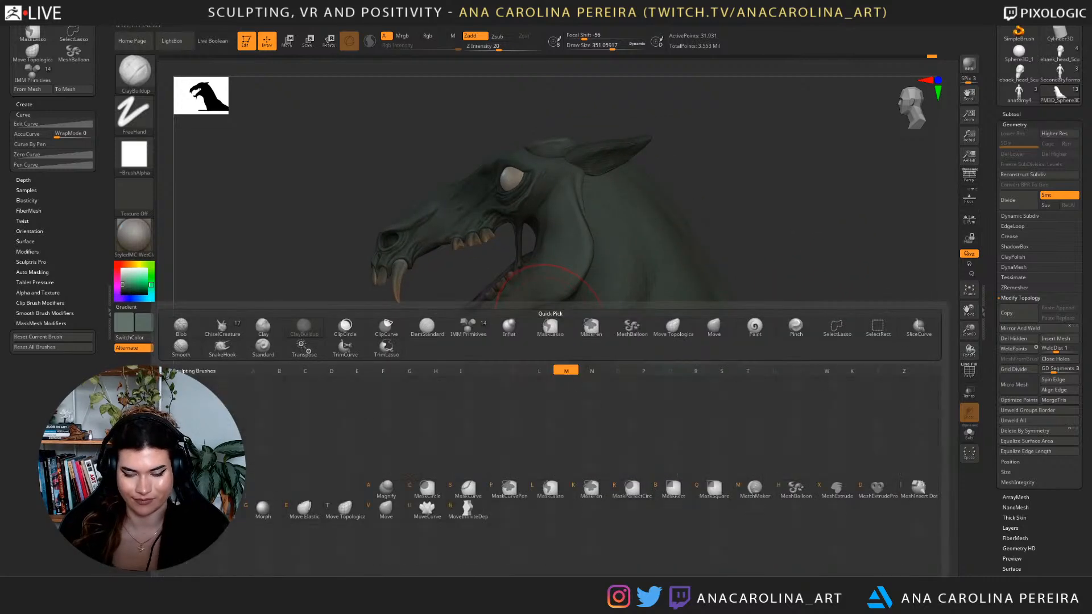
pyautogui.press('m')
pyautogui.press('v')
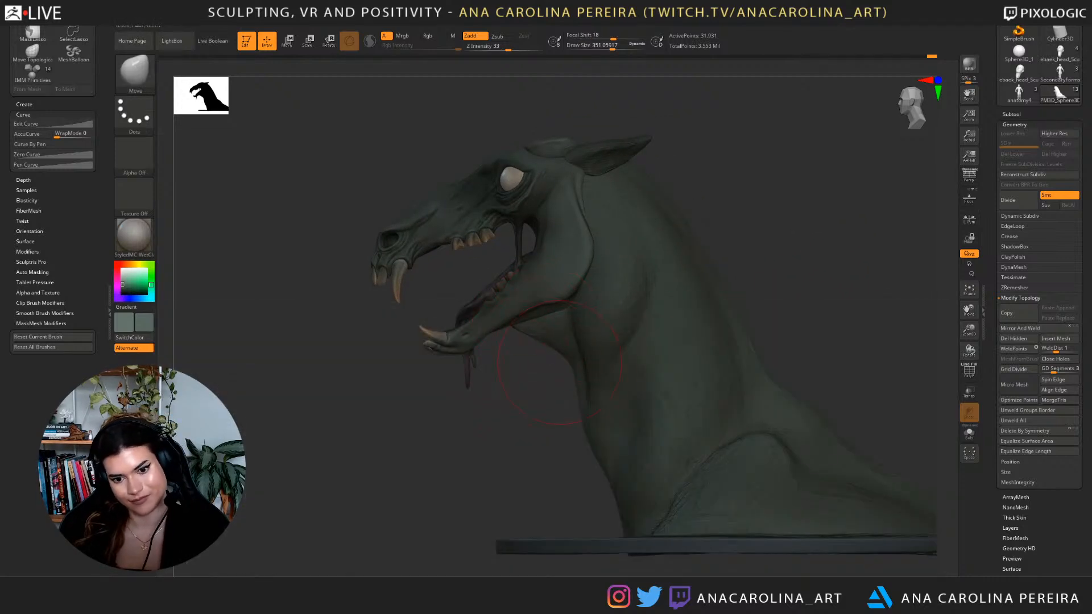
pyautogui.moveTo(603, 478); pyautogui.dragTo(610, 495)
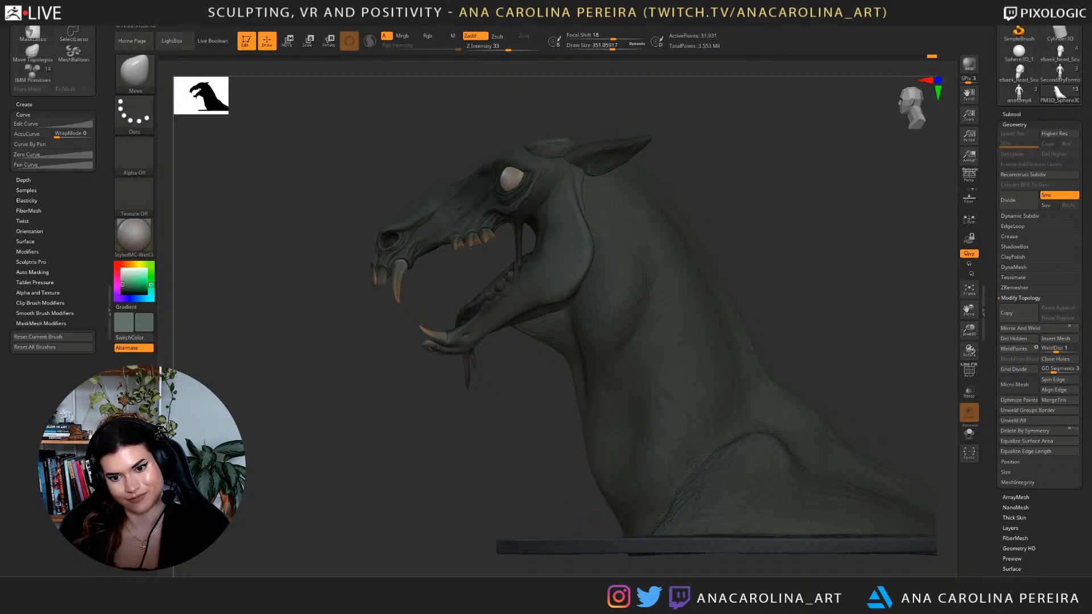
pyautogui.moveTo(549, 426); pyautogui.dragTo(607, 437)
pyautogui.moveTo(600, 494)
pyautogui.mouseDown()
pyautogui.moveTo(632, 492)
pyautogui.moveTo(611, 477)
pyautogui.moveTo(665, 494)
pyautogui.mouseUp()
# Set the Move brush's draw size to about 453 and adjust the neck's rear silhouette below the ears.
pyautogui.press('space')
pyautogui.moveTo(442, 319); pyautogui.dragTo(450, 319)
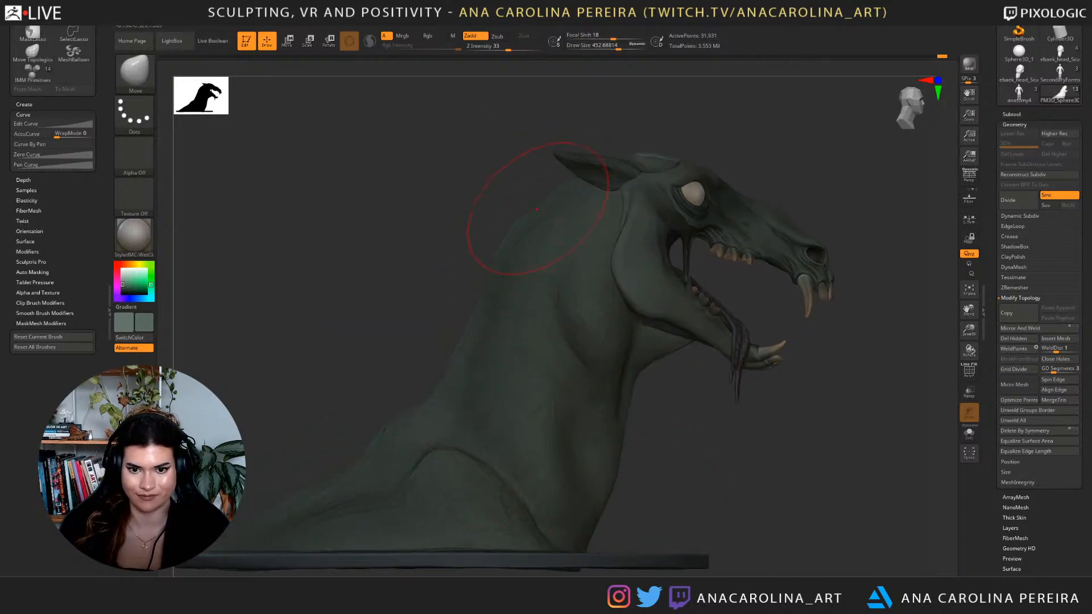
pyautogui.press('space')
pyautogui.moveTo(465, 342); pyautogui.dragTo(455, 342)
pyautogui.moveTo(439, 373)
pyautogui.mouseDown()
pyautogui.moveTo(431, 356)
pyautogui.moveTo(472, 327)
pyautogui.moveTo(460, 319)
pyautogui.mouseUp()
pyautogui.press('space')
pyautogui.moveTo(418, 433); pyautogui.dragTo(256, 427)
# Sharpen the ridge along the middle of the back with the Pinch brush at a draw size of about 484.
pyautogui.moveTo(906, 317)
pyautogui.keyDown('alt'); pyautogui.mouseDown()
pyautogui.moveTo(756, 356)
pyautogui.moveTo(742, 430)
pyautogui.mouseUp(); pyautogui.keyUp('alt')
pyautogui.press('space')
pyautogui.moveTo(731, 388)
pyautogui.mouseDown()
pyautogui.moveTo(742, 351)
pyautogui.moveTo(753, 352)
pyautogui.mouseUp()
pyautogui.press('b')
pyautogui.press('p')
pyautogui.press('i')
pyautogui.press('space')
pyautogui.moveTo(756, 239); pyautogui.dragTo(713, 323)
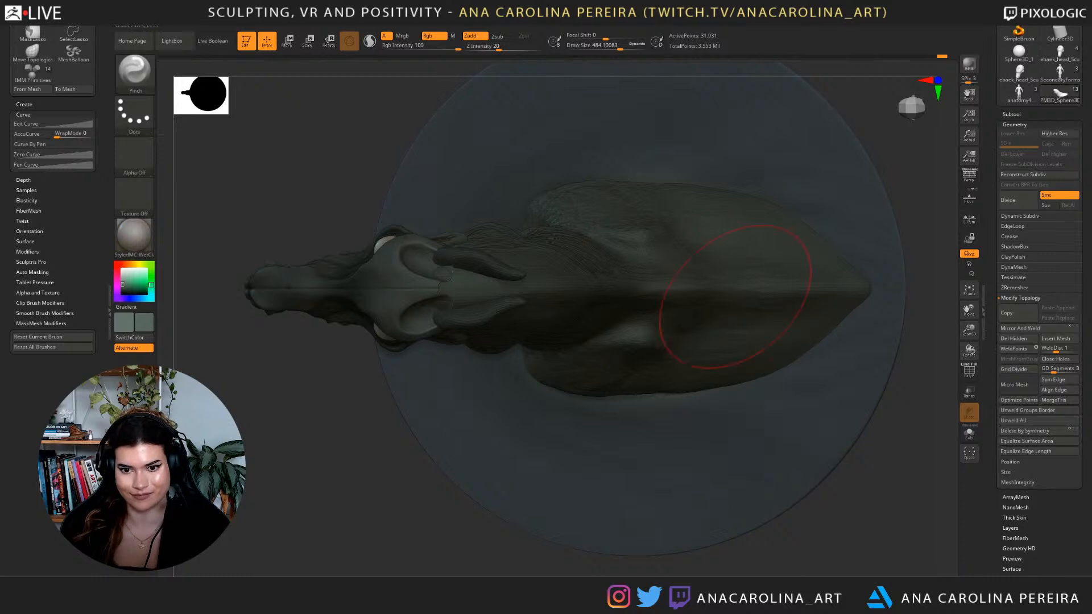
pyautogui.hotkey('ctrl', 'shift', 'z')
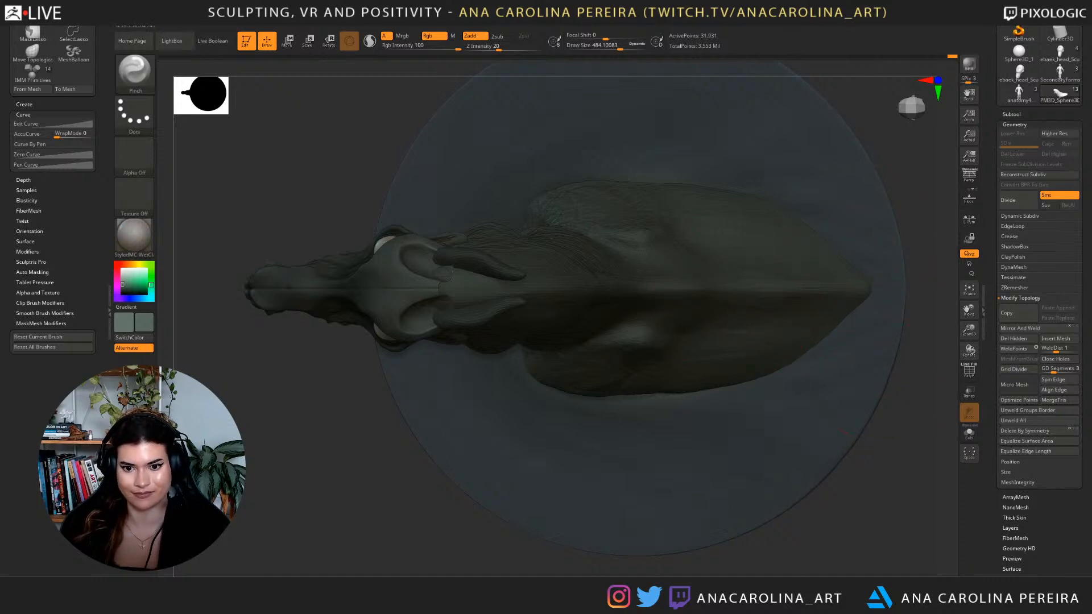
pyautogui.moveTo(808, 509)
pyautogui.mouseDown()
pyautogui.moveTo(916, 230)
pyautogui.moveTo(847, 293)
pyautogui.moveTo(805, 277)
pyautogui.moveTo(724, 300)
pyautogui.moveTo(870, 290)
pyautogui.mouseUp()
pyautogui.moveTo(797, 296)
pyautogui.mouseDown()
pyautogui.moveTo(911, 318)
pyautogui.moveTo(731, 352)
pyautogui.mouseUp()
# Set the ClayBuildup draw size to about 305 and refine and smooth the shoulder and the neck's base.
pyautogui.press('b')
pyautogui.press('c')
pyautogui.press('b')
pyautogui.press('space')
pyautogui.moveTo(532, 386); pyautogui.dragTo(523, 385)
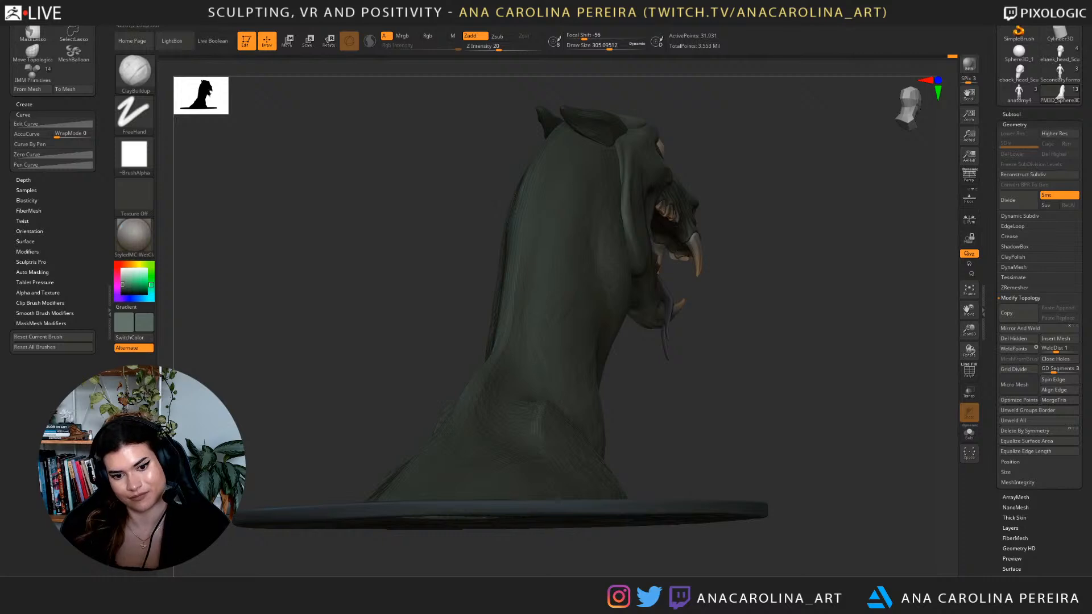
pyautogui.press('shift')
pyautogui.moveTo(808, 341); pyautogui.dragTo(688, 359)
pyautogui.press('shift')
pyautogui.moveTo(583, 458); pyautogui.dragTo(699, 424)
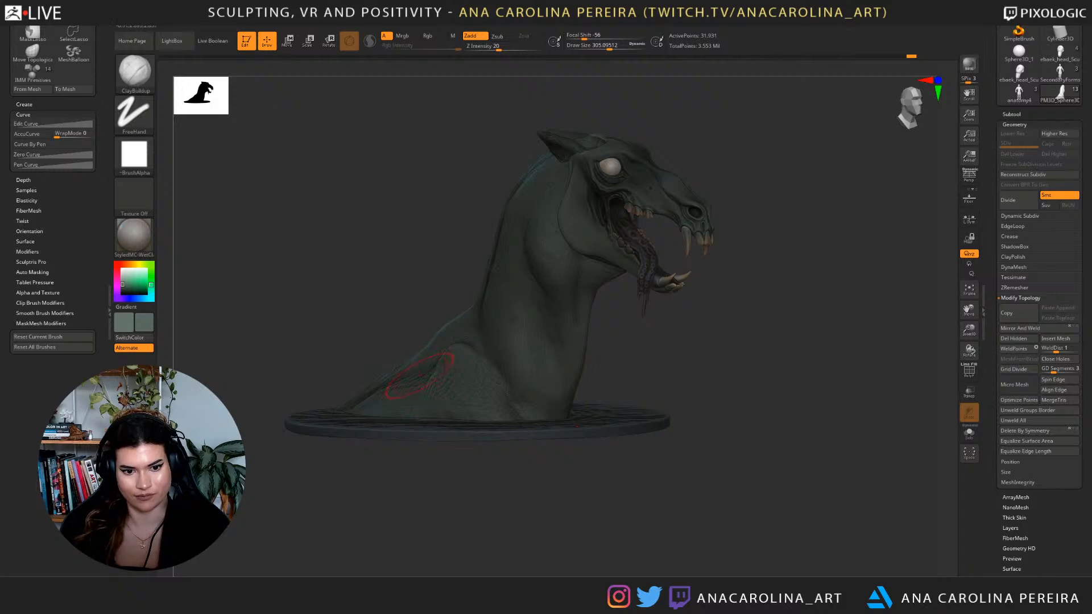
# Remesh the neck with DynaMesh at resolution 64 and check its silhouette from the side.
pyautogui.moveTo(586, 473)
pyautogui.mouseDown()
pyautogui.moveTo(469, 477)
pyautogui.moveTo(441, 504)
pyautogui.moveTo(600, 512)
pyautogui.moveTo(696, 589)
pyautogui.moveTo(841, 500)
pyautogui.mouseUp()
pyautogui.moveTo(790, 470); pyautogui.dragTo(799, 469)
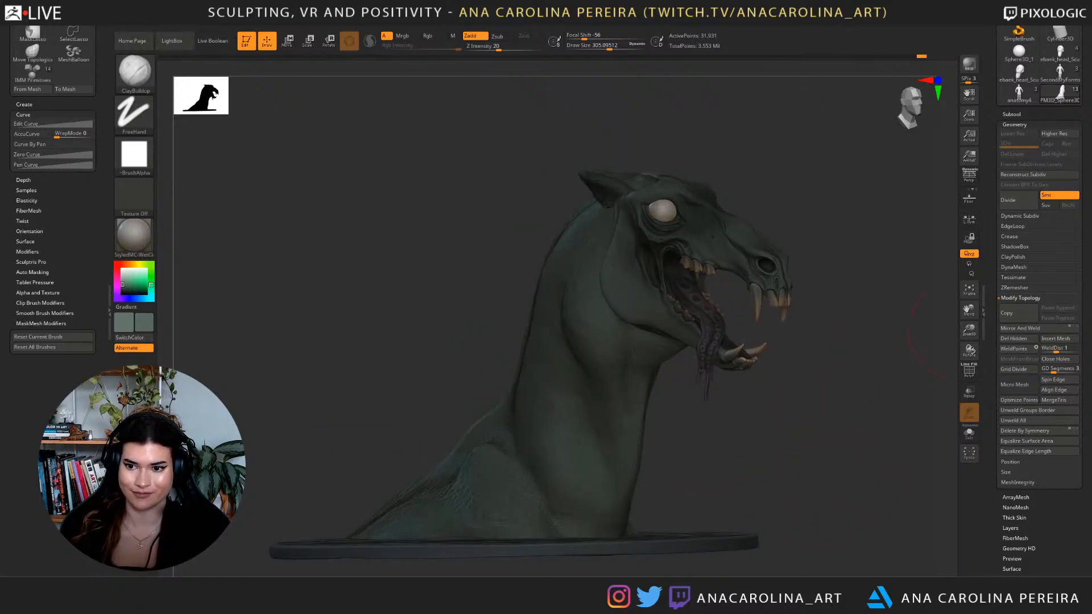
pyautogui.click(1014, 266)
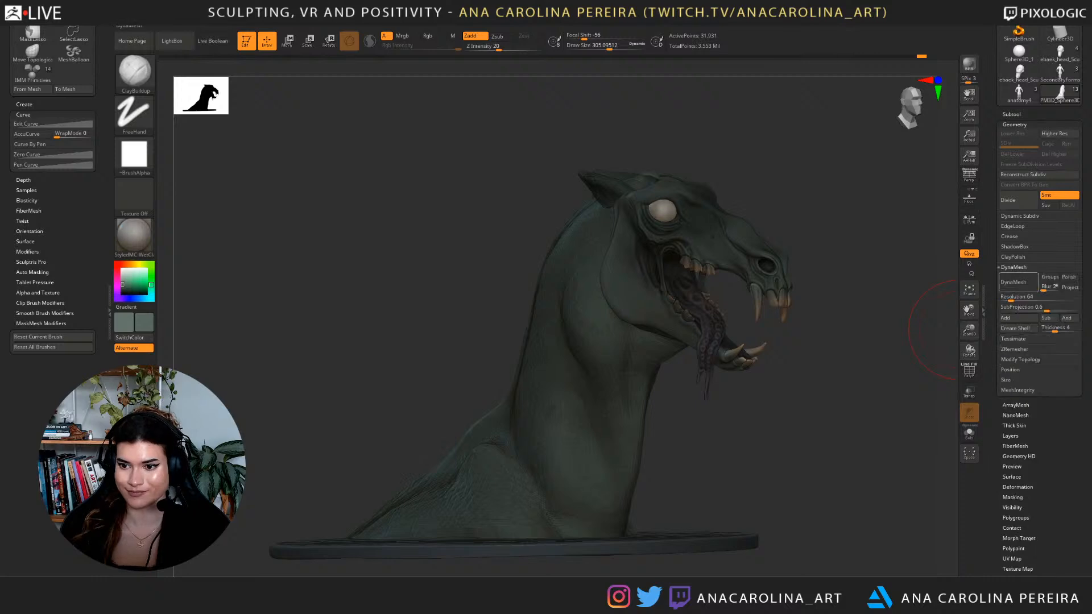
pyautogui.click(1018, 282)
pyautogui.moveTo(944, 319); pyautogui.dragTo(885, 392)
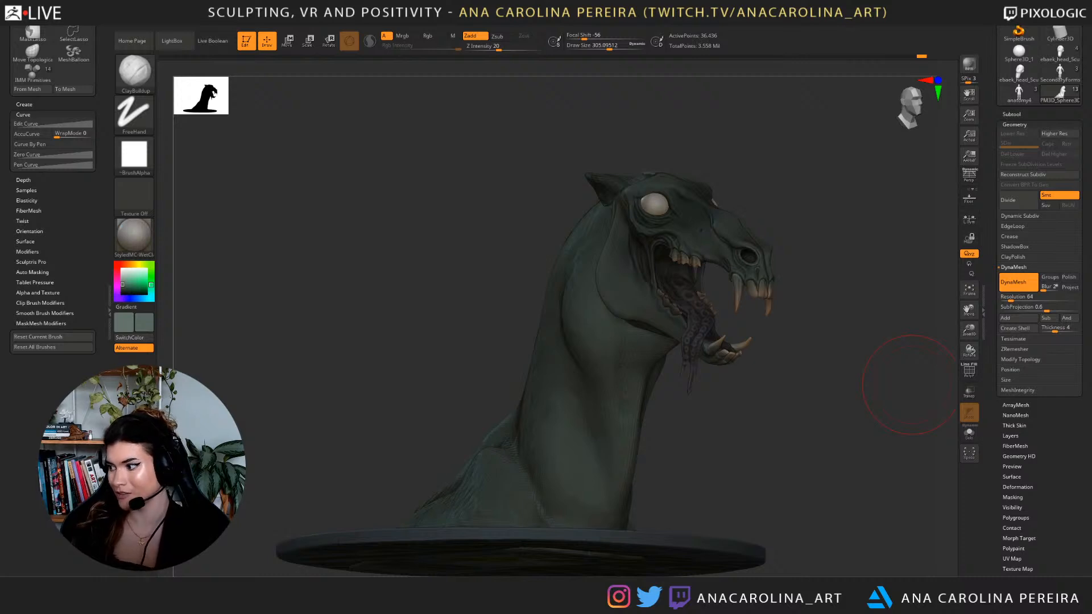
pyautogui.moveTo(911, 385); pyautogui.dragTo(872, 429)
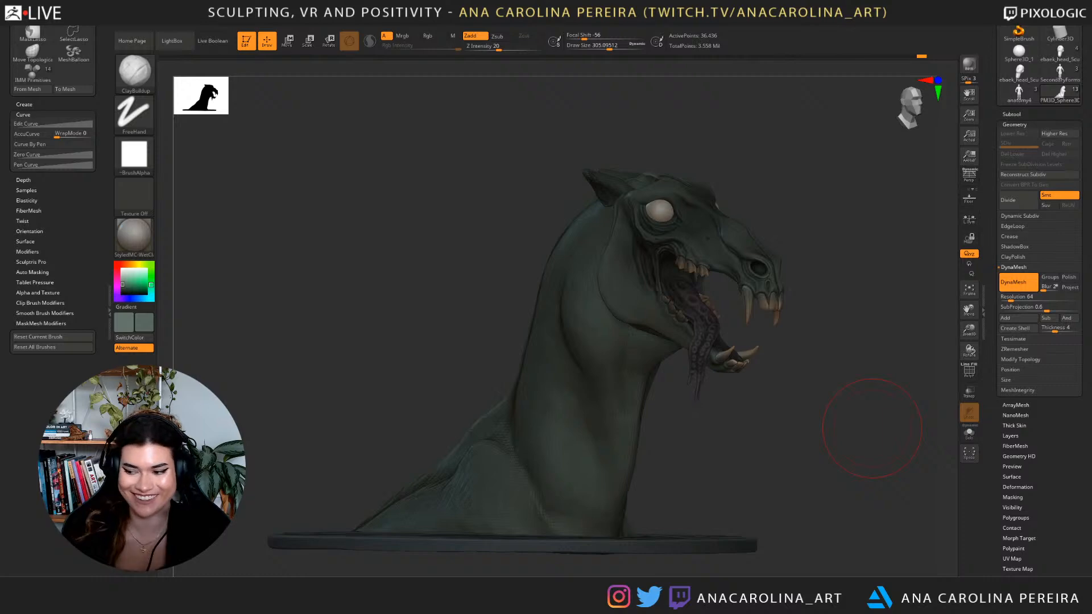
# Reshape the front contour at the neck's base with the Move brush at a draw size of about 228.
pyautogui.moveTo(840, 417); pyautogui.dragTo(652, 346)
pyautogui.press('b')
pyautogui.press('m')
pyautogui.press('v')
pyautogui.press('space')
pyautogui.moveTo(584, 392); pyautogui.dragTo(579, 392)
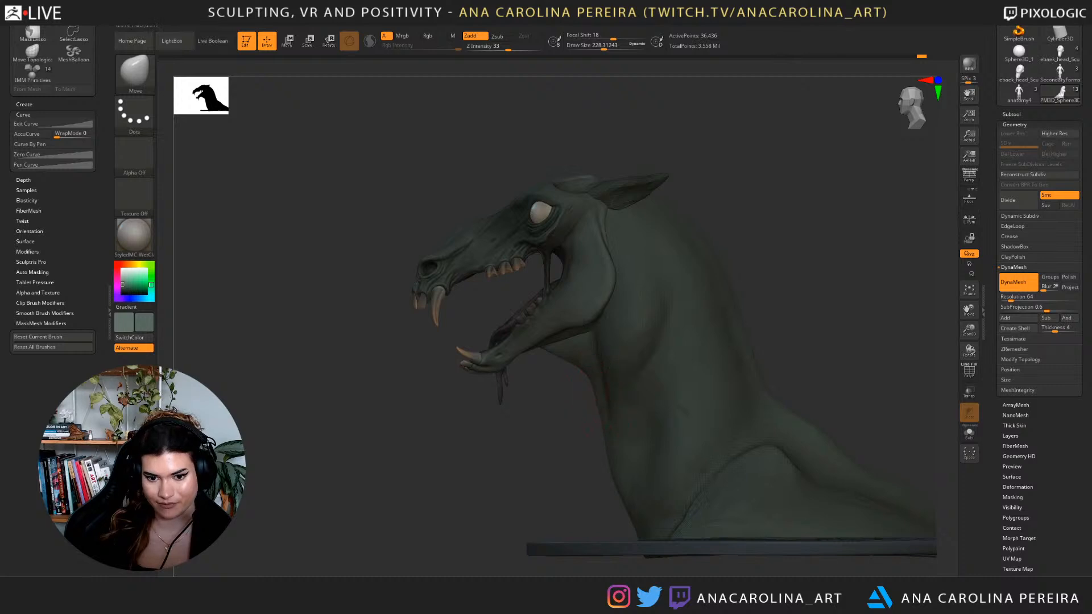
pyautogui.moveTo(580, 515); pyautogui.dragTo(647, 535)
pyautogui.moveTo(700, 444)
pyautogui.mouseDown()
pyautogui.moveTo(791, 393)
pyautogui.moveTo(782, 369)
pyautogui.moveTo(734, 377)
pyautogui.moveTo(763, 380)
pyautogui.moveTo(754, 392)
pyautogui.mouseUp()
# Set the ClayBuildup draw size to about 318 and build up and smooth the lower neck and the shoulder transition.
pyautogui.press('b')
pyautogui.press('c')
pyautogui.press('b')
pyautogui.press('space')
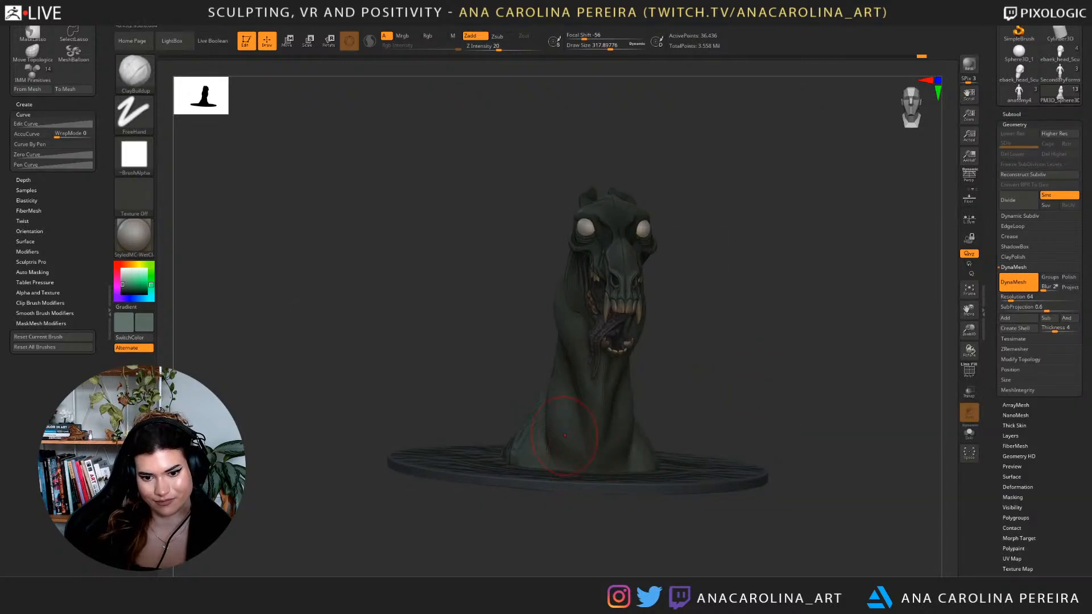
pyautogui.moveTo(728, 427); pyautogui.dragTo(683, 428)
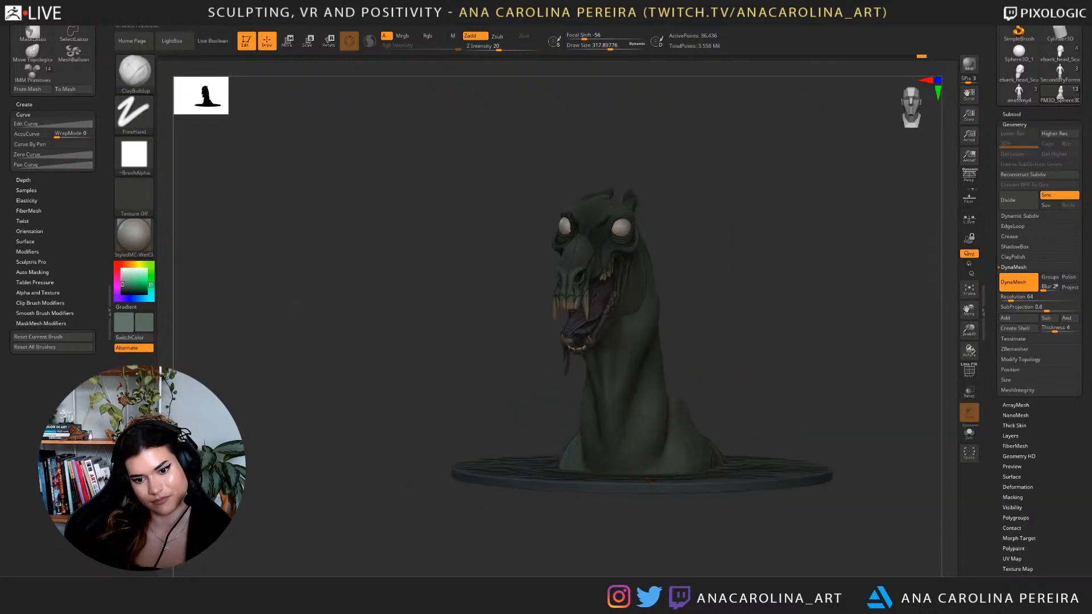
pyautogui.moveTo(779, 421); pyautogui.dragTo(725, 424)
pyautogui.moveTo(695, 430); pyautogui.dragTo(690, 448)
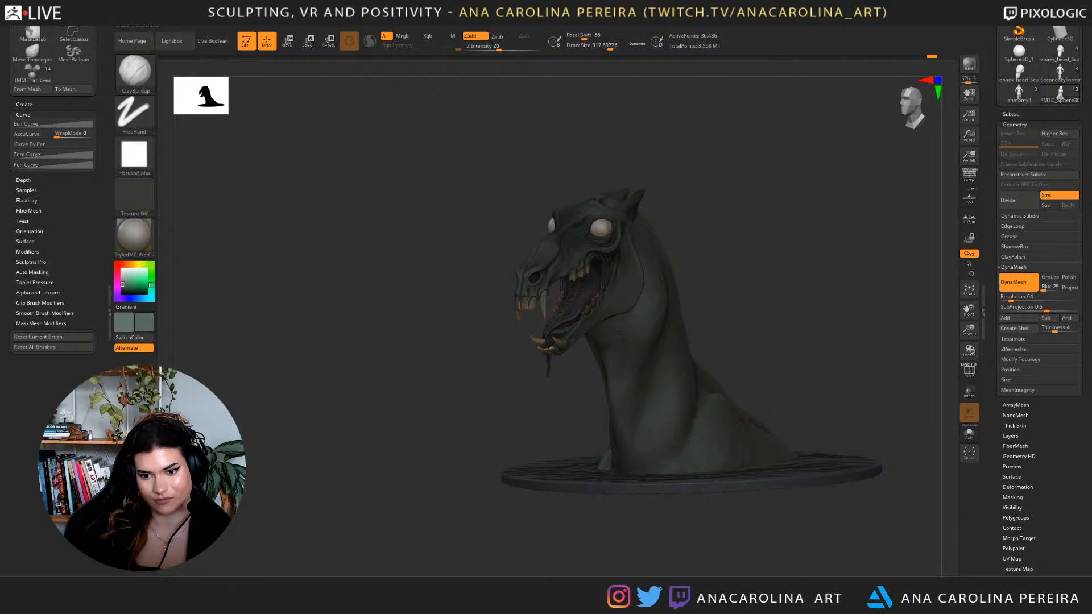
pyautogui.moveTo(671, 382); pyautogui.dragTo(774, 381)
pyautogui.moveTo(449, 341)
pyautogui.keyDown('alt'); pyautogui.mouseDown()
pyautogui.moveTo(488, 348)
pyautogui.moveTo(487, 373)
pyautogui.moveTo(539, 365)
pyautogui.moveTo(515, 351)
pyautogui.moveTo(395, 355)
pyautogui.mouseUp(); pyautogui.keyUp('alt')
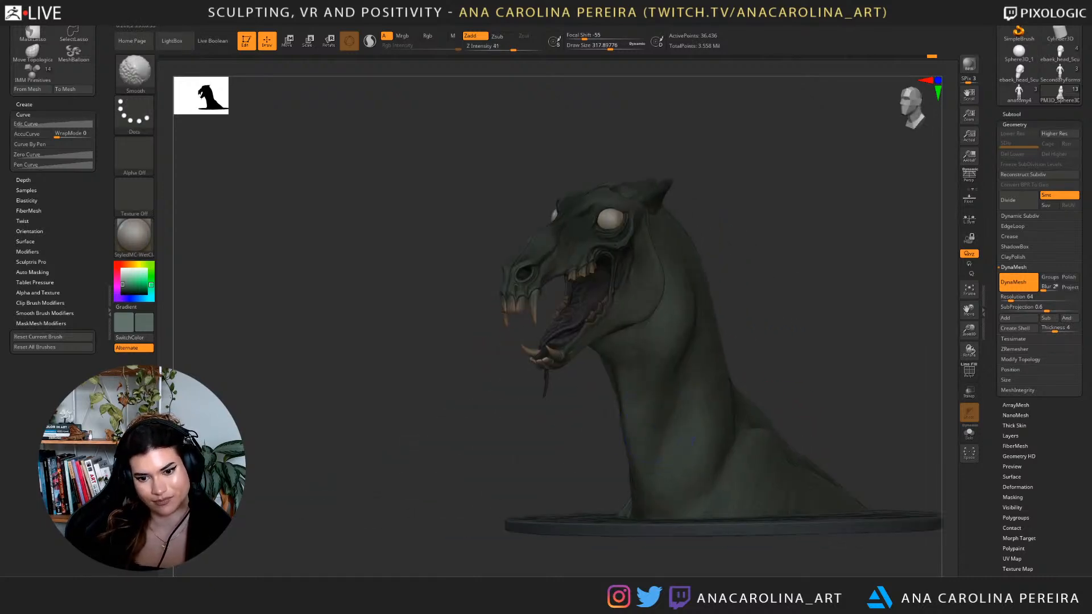
pyautogui.moveTo(759, 422); pyautogui.dragTo(731, 408, button='right')
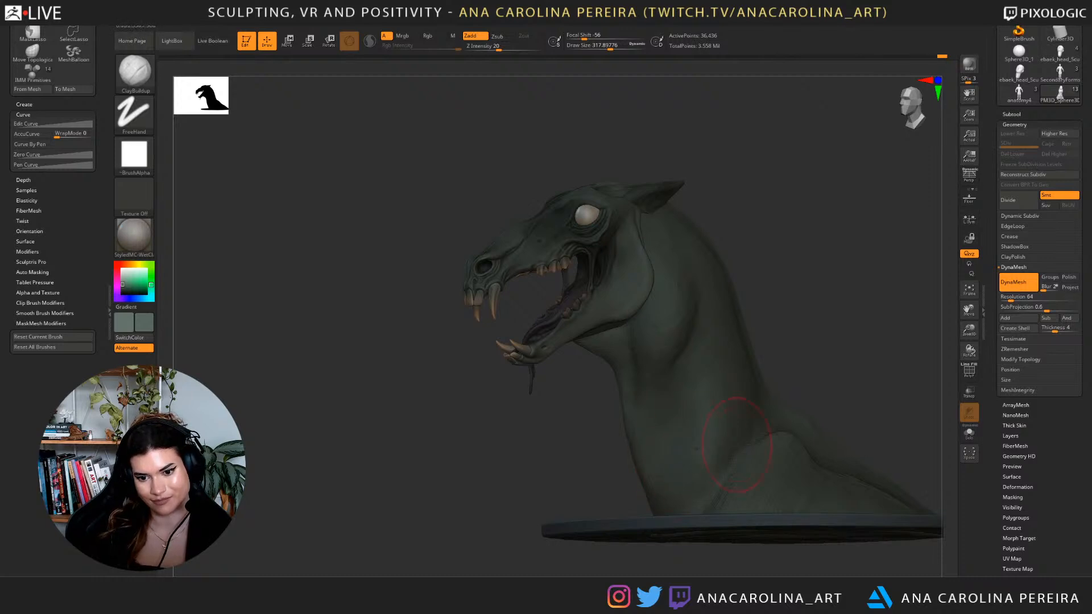
# Adjust the width of the upper neck below the jaw with a large Move brush.
pyautogui.moveTo(756, 370)
pyautogui.mouseDown()
pyautogui.moveTo(818, 380)
pyautogui.moveTo(810, 384)
pyautogui.mouseUp()
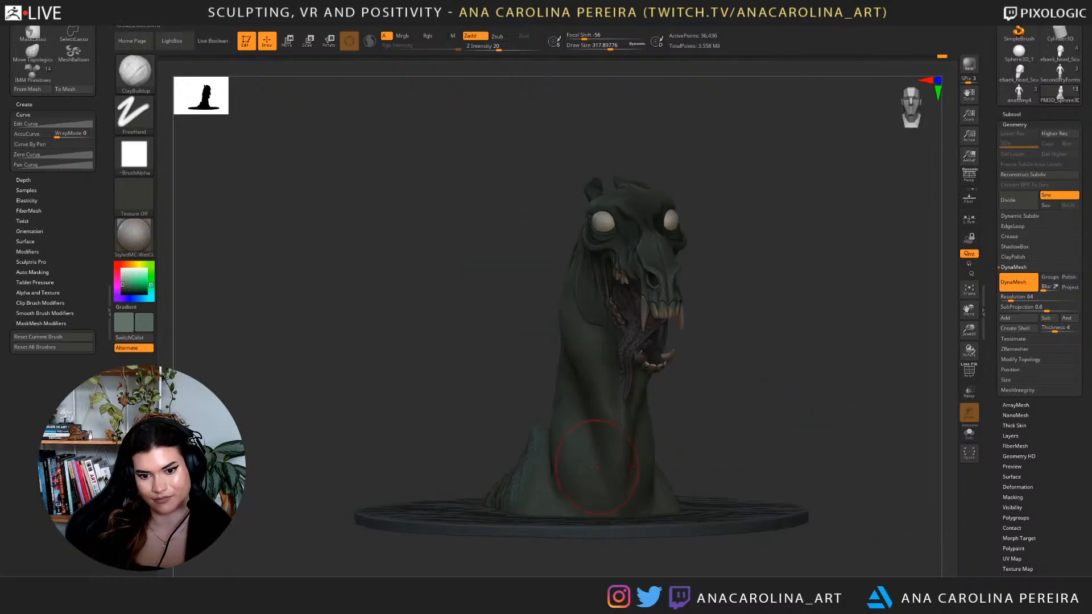
pyautogui.moveTo(756, 447); pyautogui.dragTo(740, 437)
pyautogui.press('n')
pyautogui.press('b')
pyautogui.press('m')
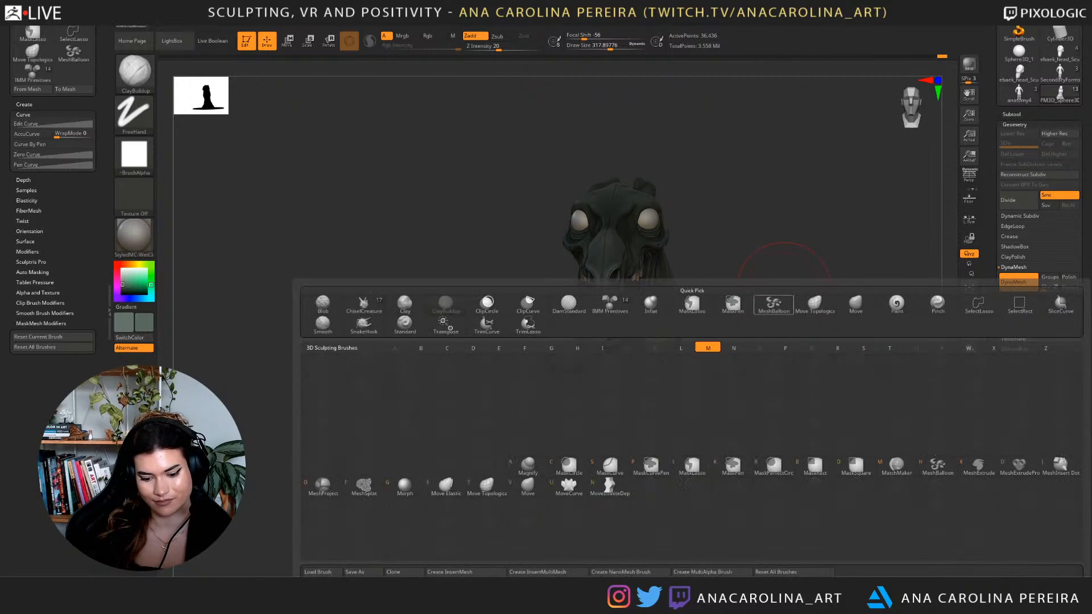
pyautogui.press('v')
pyautogui.press('space')
pyautogui.moveTo(751, 336)
pyautogui.mouseDown()
pyautogui.moveTo(725, 333)
pyautogui.moveTo(766, 338)
pyautogui.mouseUp()
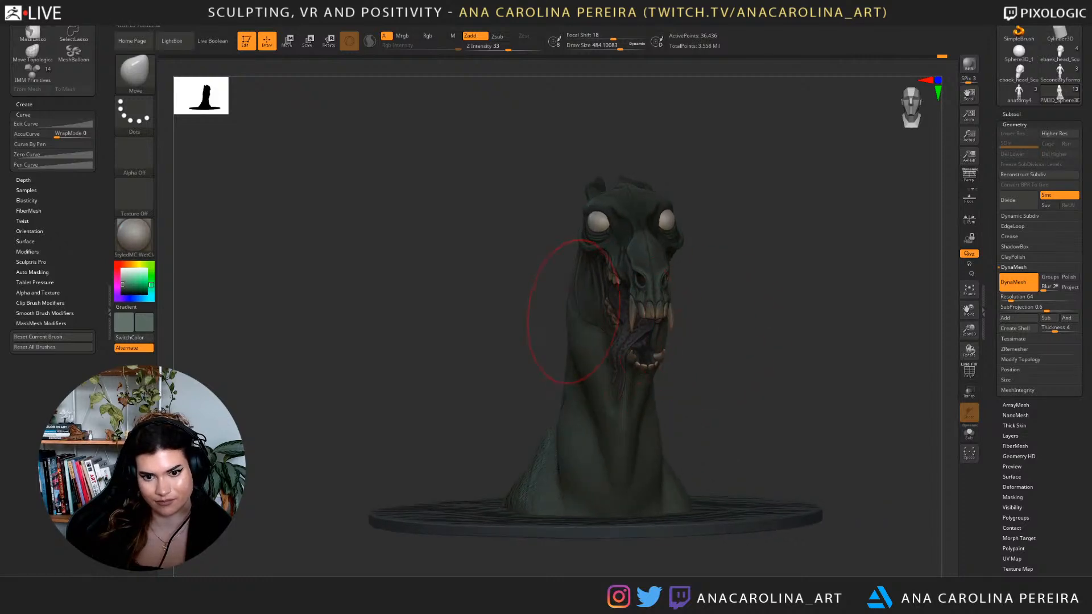
pyautogui.moveTo(573, 347)
pyautogui.mouseDown()
pyautogui.moveTo(575, 338)
pyautogui.moveTo(509, 314)
pyautogui.moveTo(464, 316)
pyautogui.moveTo(463, 325)
pyautogui.mouseUp()
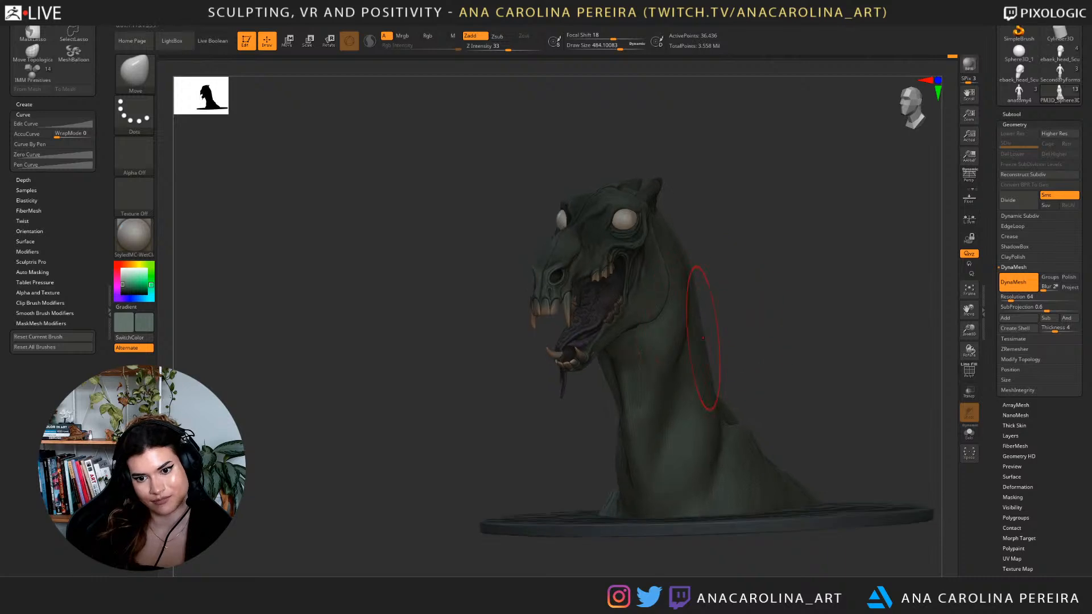
# Set the Move draw size to about 331, refine the neck's side and rear silhouette, and save the project.
pyautogui.press('space')
pyautogui.moveTo(711, 337)
pyautogui.mouseDown()
pyautogui.moveTo(732, 341)
pyautogui.moveTo(721, 344)
pyautogui.mouseUp()
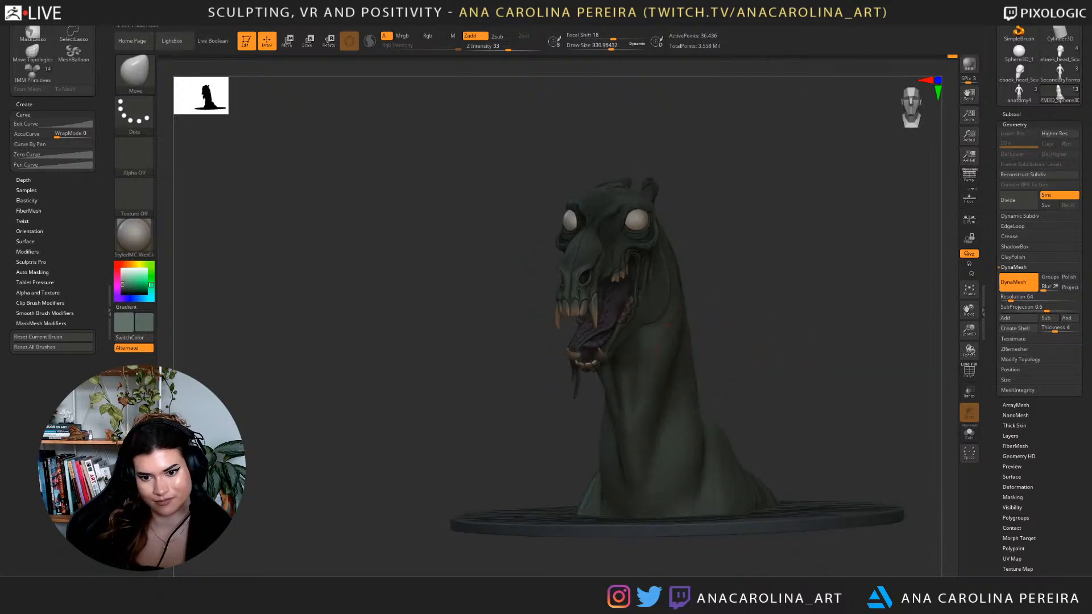
pyautogui.moveTo(720, 393); pyautogui.dragTo(790, 399)
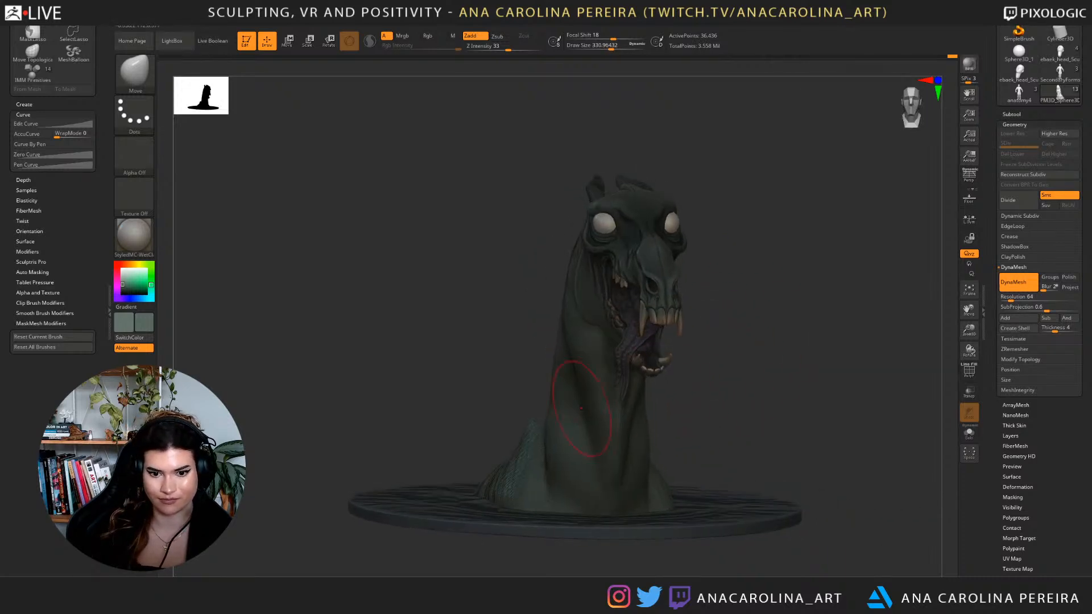
pyautogui.moveTo(529, 373); pyautogui.dragTo(551, 273)
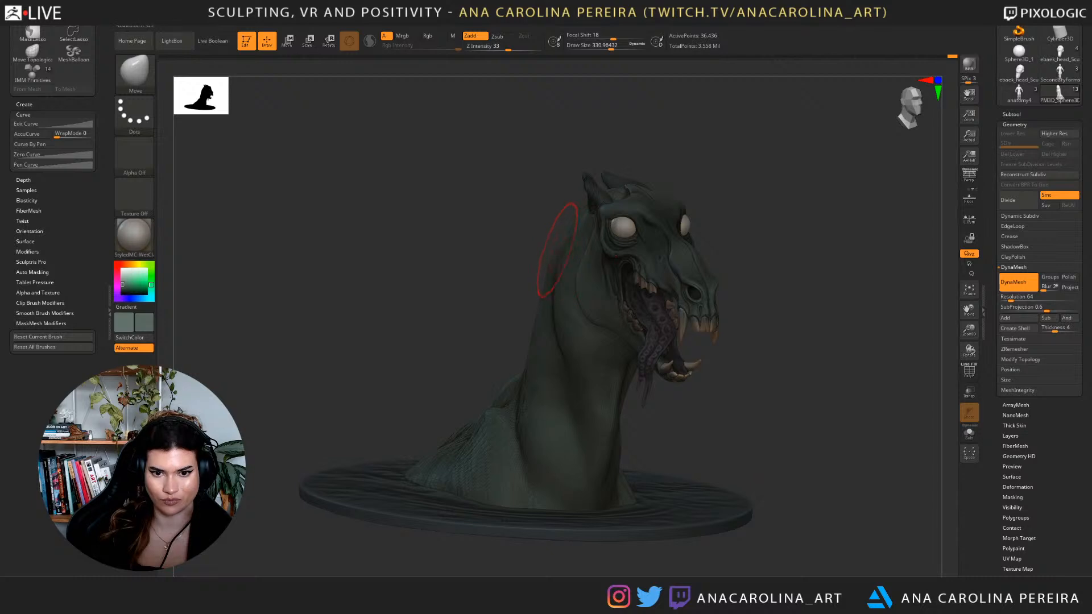
pyautogui.moveTo(799, 239)
pyautogui.mouseDown()
pyautogui.moveTo(727, 227)
pyautogui.moveTo(774, 254)
pyautogui.moveTo(836, 260)
pyautogui.moveTo(632, 250)
pyautogui.moveTo(591, 273)
pyautogui.moveTo(466, 259)
pyautogui.mouseUp()
pyautogui.moveTo(823, 321); pyautogui.dragTo(933, 328)
pyautogui.moveTo(819, 381)
pyautogui.keyDown('alt'); pyautogui.mouseDown()
pyautogui.moveTo(879, 391)
pyautogui.moveTo(729, 394)
pyautogui.moveTo(893, 393)
pyautogui.moveTo(797, 405)
pyautogui.moveTo(765, 392)
pyautogui.moveTo(811, 366)
pyautogui.moveTo(833, 370)
pyautogui.moveTo(812, 373)
pyautogui.moveTo(824, 392)
pyautogui.moveTo(808, 403)
pyautogui.mouseUp(); pyautogui.keyUp('alt')
pyautogui.hotkey('ctrl', 's')
# Set the ClayBuildup draw size to about 120 and sculpt the throat forms beneath the jaw.
pyautogui.press('b')
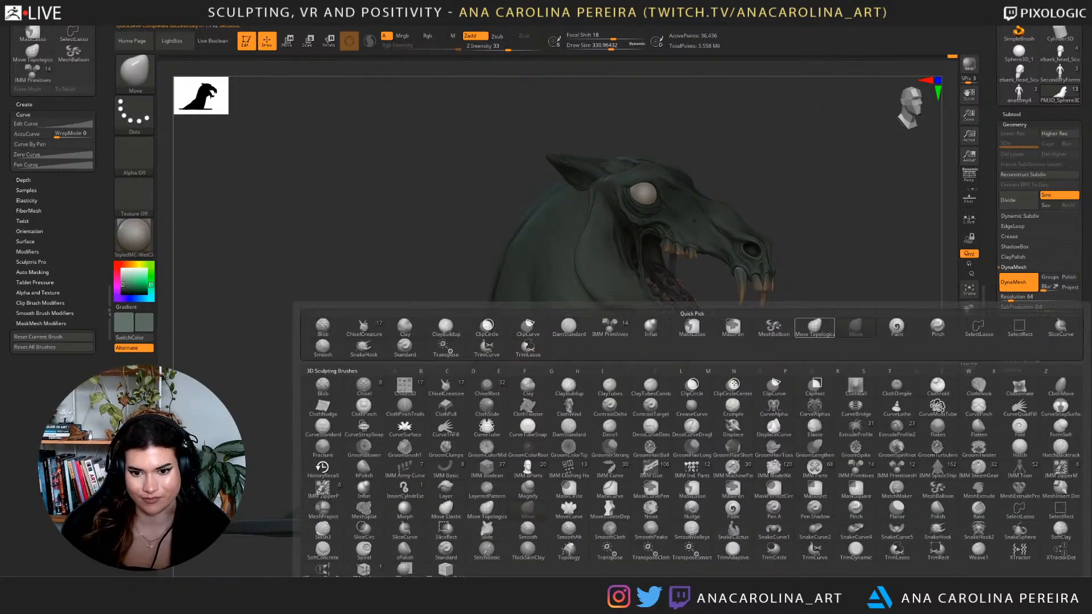
pyautogui.press('c')
pyautogui.press('b')
pyautogui.press('space')
pyautogui.moveTo(792, 317); pyautogui.dragTo(778, 318)
pyautogui.keyDown('alt'); pyautogui.moveTo(645, 392); pyautogui.dragTo(643, 448); pyautogui.keyUp('alt')
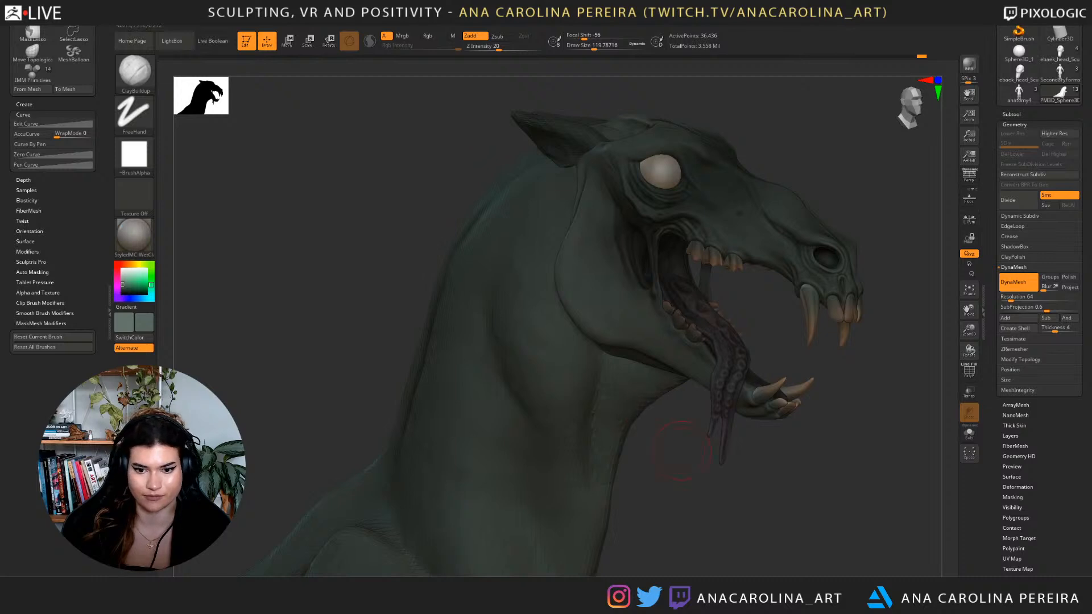
pyautogui.moveTo(681, 450); pyautogui.dragTo(512, 452)
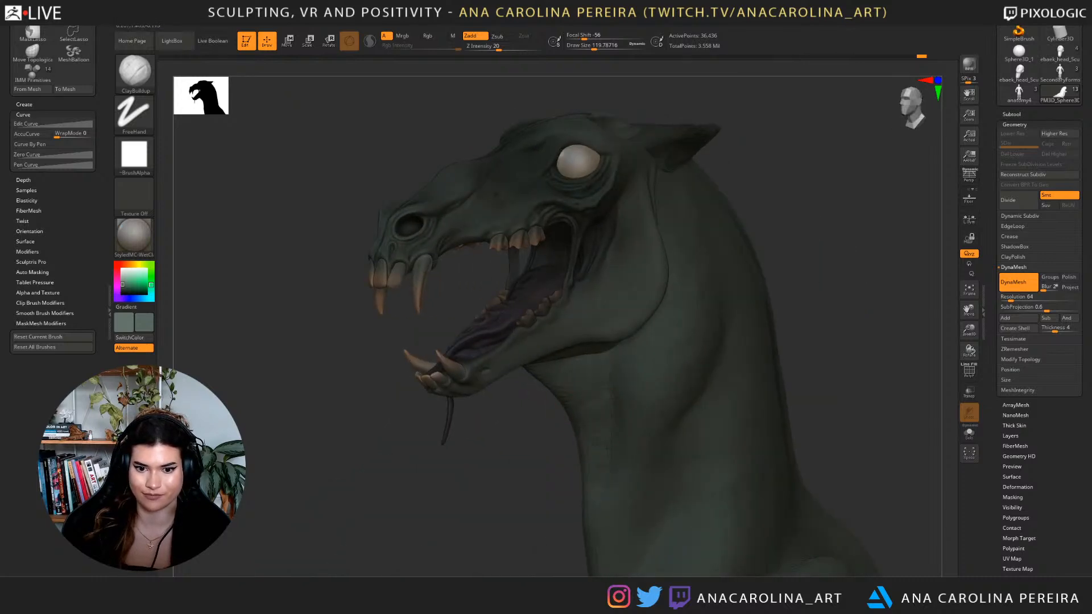
pyautogui.moveTo(564, 469); pyautogui.dragTo(589, 471)
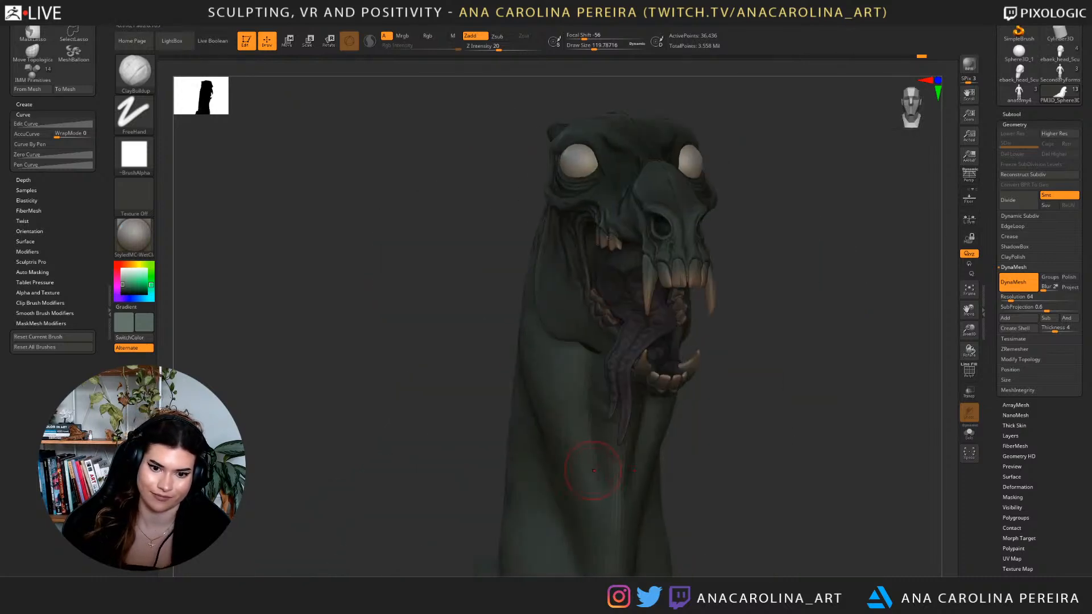
pyautogui.moveTo(667, 479); pyautogui.dragTo(636, 434)
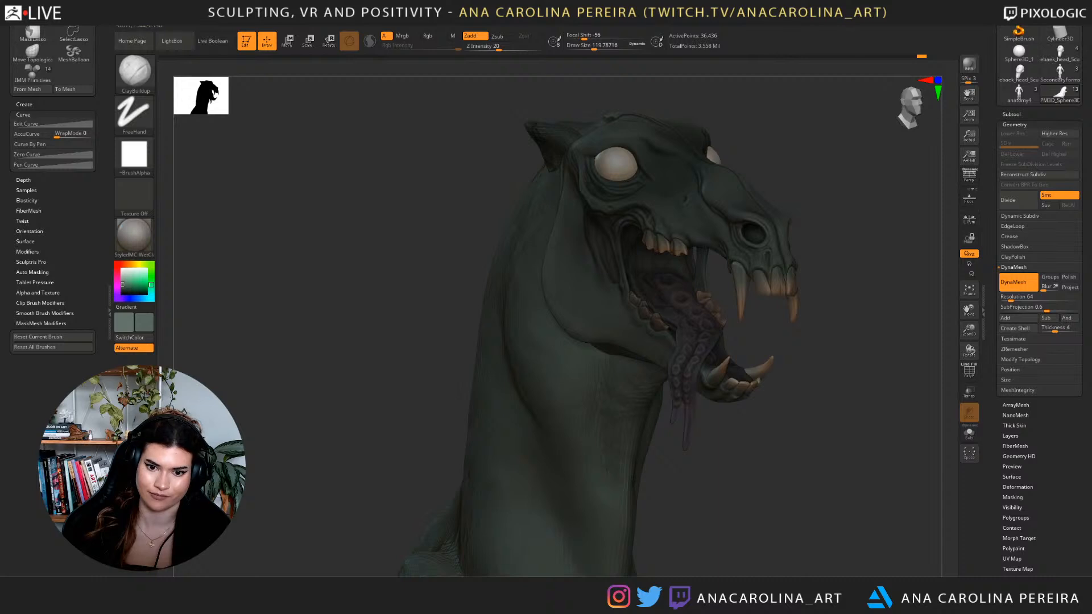
# Refine the muscle bands along the front of the neck with the ClayBuildup brush.
pyautogui.moveTo(739, 489)
pyautogui.keyDown('alt'); pyautogui.mouseDown()
pyautogui.moveTo(734, 421)
pyautogui.moveTo(655, 449)
pyautogui.moveTo(586, 446)
pyautogui.moveTo(589, 512)
pyautogui.mouseUp(); pyautogui.keyUp('alt')
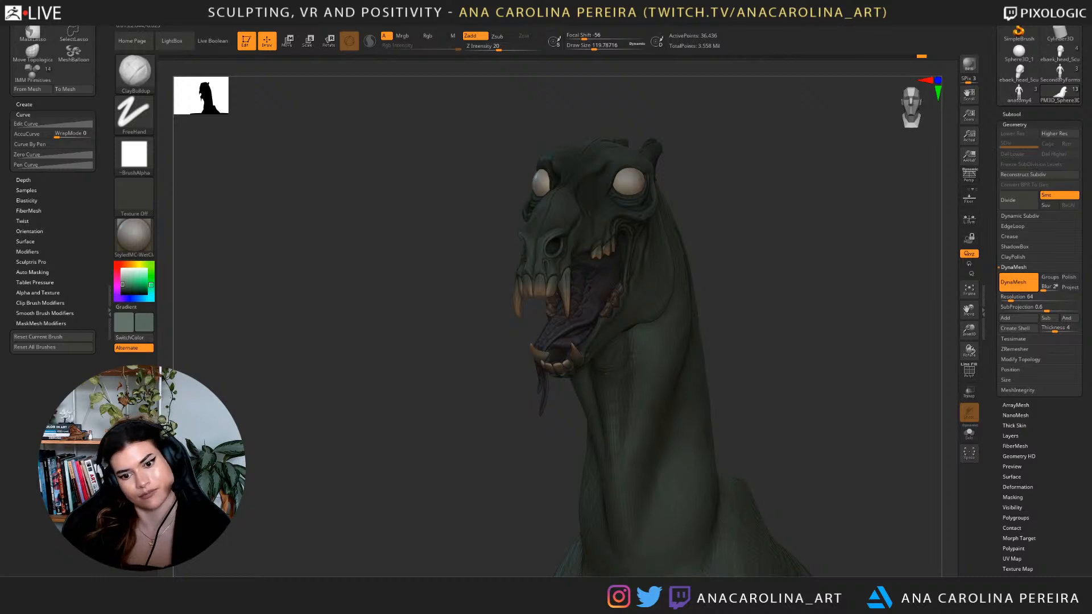
pyautogui.moveTo(605, 374); pyautogui.dragTo(610, 384)
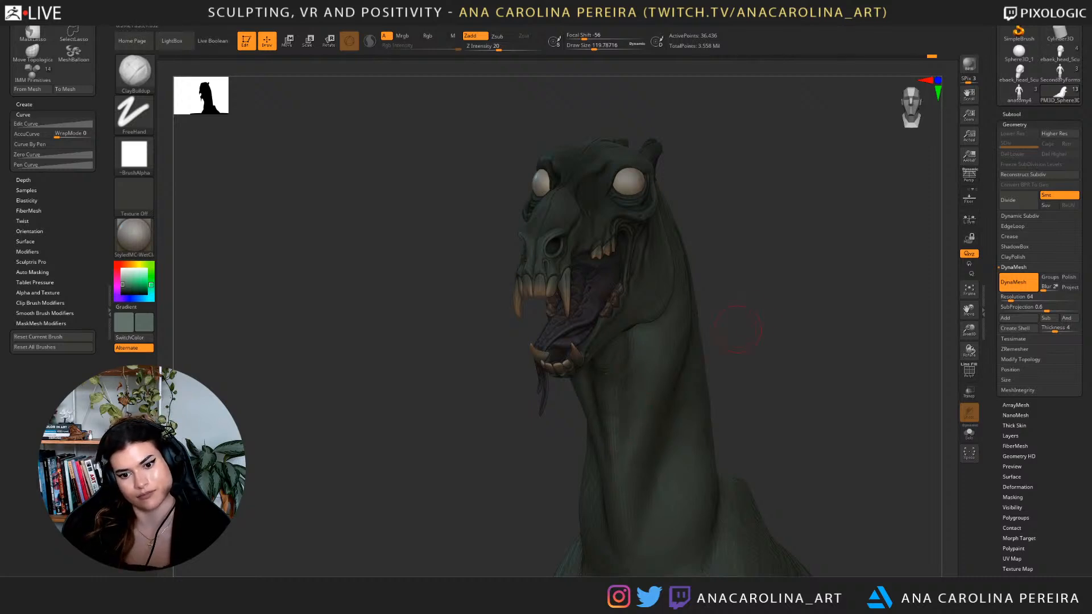
pyautogui.moveTo(764, 308); pyautogui.dragTo(677, 353)
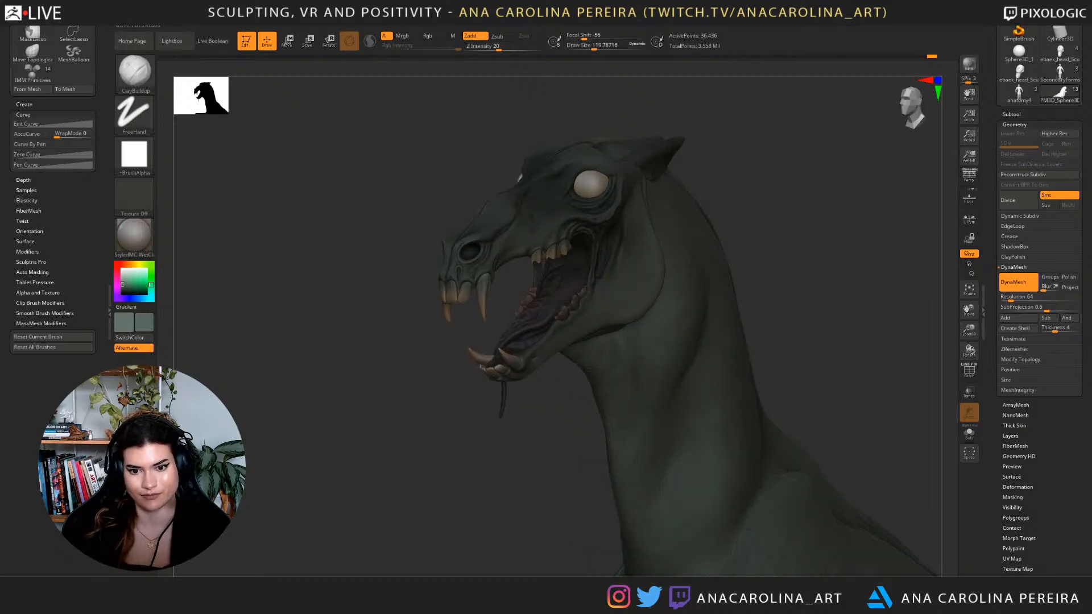
pyautogui.moveTo(607, 449); pyautogui.dragTo(633, 458)
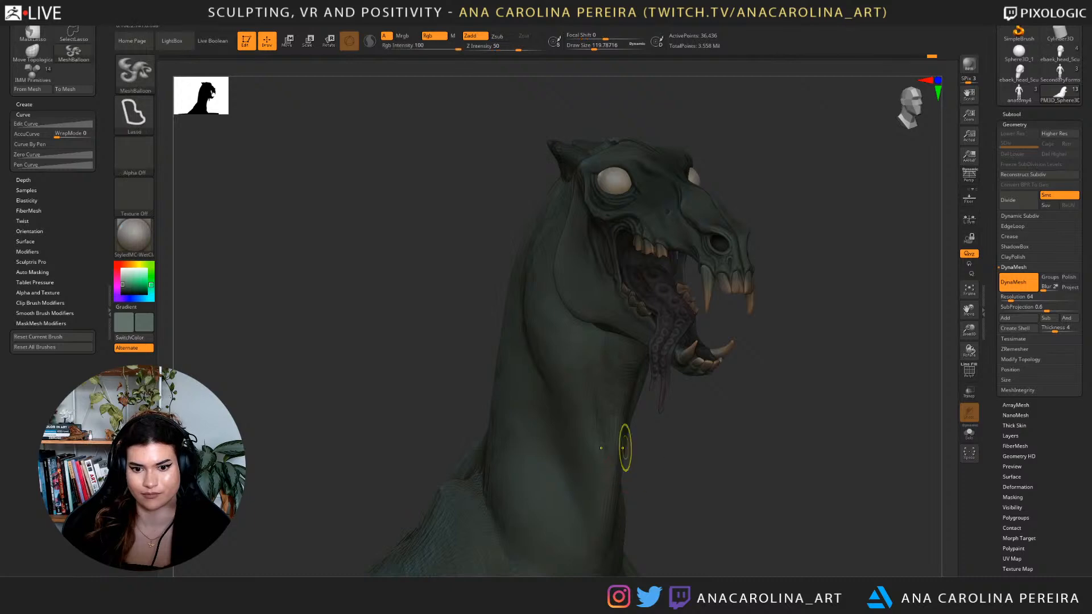
# Enlarge the ClayBuildup brush to about 167 and refine the side of the neck down to the shoulder.
pyautogui.keyDown('alt'); pyautogui.moveTo(711, 514); pyautogui.dragTo(728, 336); pyautogui.keyUp('alt')
pyautogui.press('space')
pyautogui.keyDown('alt'); pyautogui.moveTo(687, 391); pyautogui.dragTo(685, 455); pyautogui.keyUp('alt')
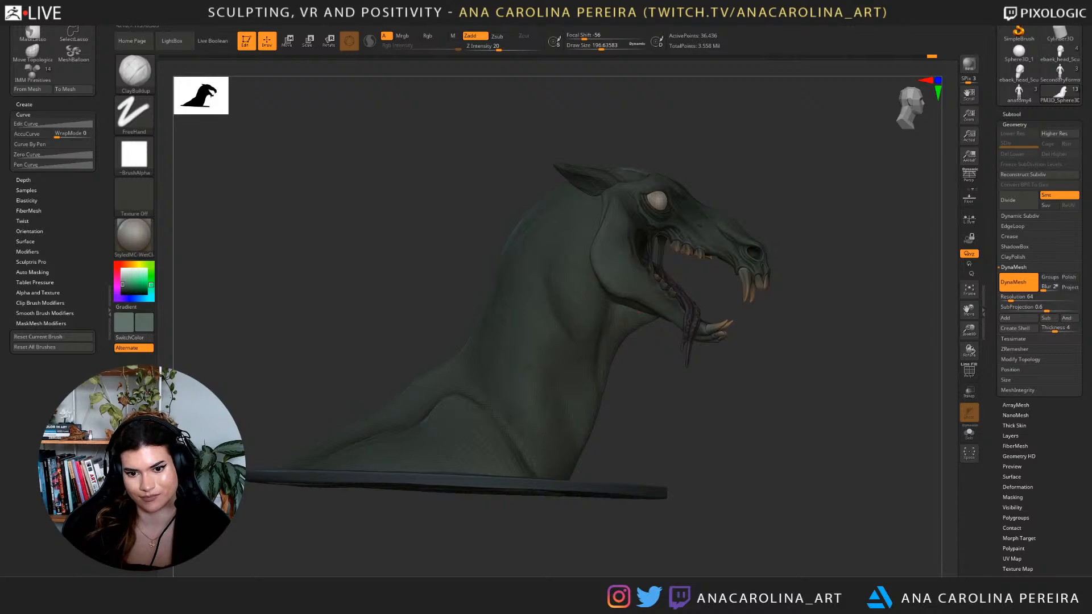
pyautogui.moveTo(757, 373); pyautogui.dragTo(643, 361)
pyautogui.moveTo(472, 377); pyautogui.dragTo(428, 380)
pyautogui.moveTo(750, 356); pyautogui.dragTo(893, 319)
pyautogui.moveTo(757, 274)
pyautogui.keyDown('alt'); pyautogui.mouseDown()
pyautogui.moveTo(748, 298)
pyautogui.moveTo(803, 251)
pyautogui.mouseUp(); pyautogui.keyUp('alt')
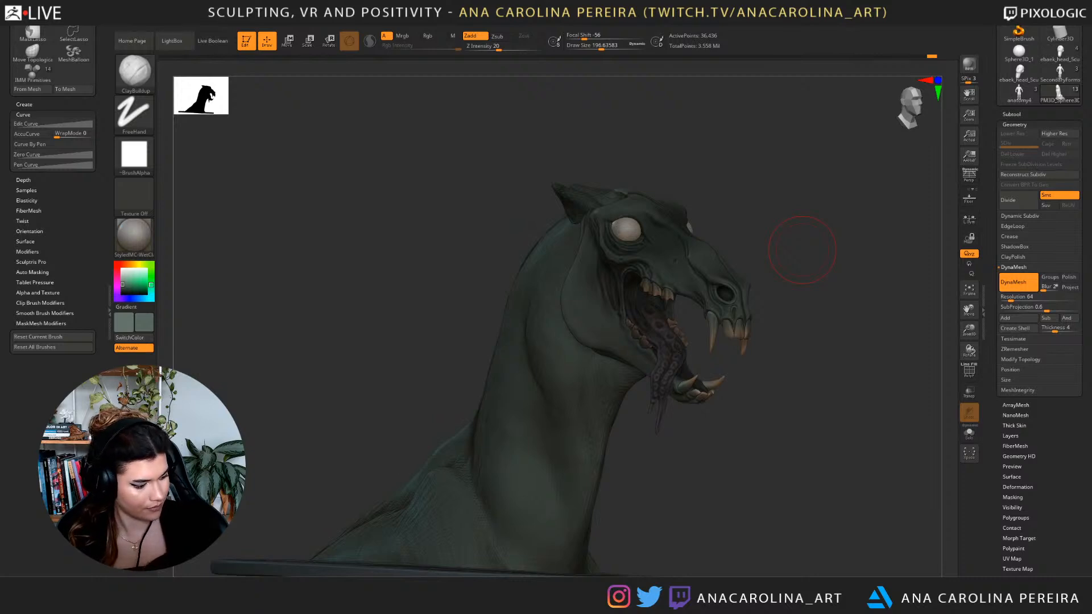
# Shape the lower front and rear side of the neck with the ClayBuildup brush.
pyautogui.moveTo(802, 250); pyautogui.dragTo(665, 278)
pyautogui.moveTo(775, 439); pyautogui.dragTo(734, 432)
pyautogui.press('b')
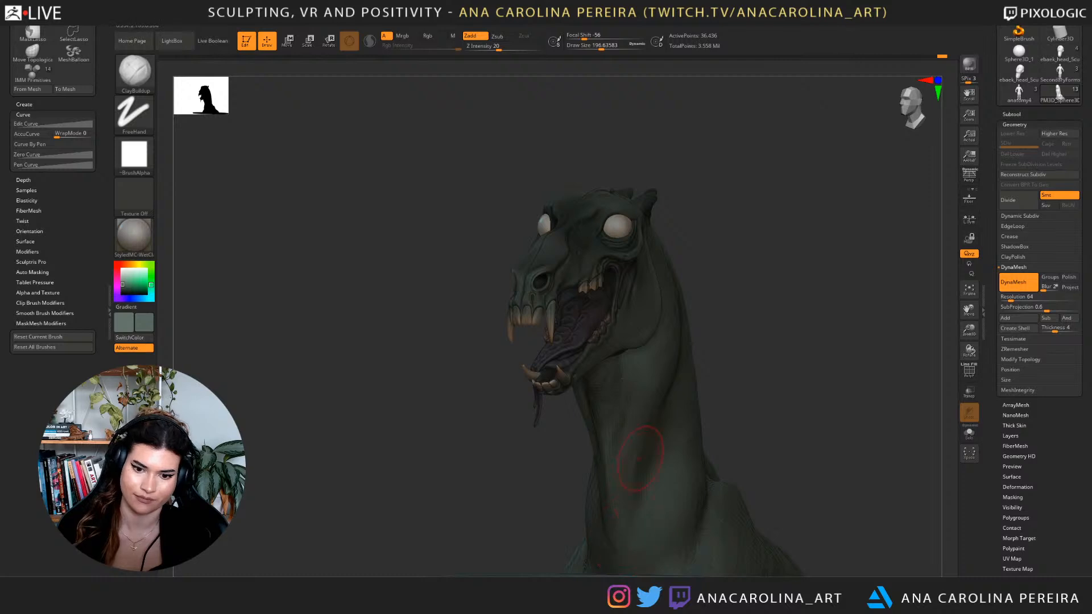
pyautogui.moveTo(633, 555)
pyautogui.mouseDown()
pyautogui.moveTo(710, 448)
pyautogui.moveTo(707, 401)
pyautogui.mouseUp()
pyautogui.moveTo(761, 462)
pyautogui.mouseDown()
pyautogui.moveTo(760, 449)
pyautogui.moveTo(788, 447)
pyautogui.moveTo(592, 433)
pyautogui.mouseUp()
pyautogui.moveTo(754, 415); pyautogui.dragTo(615, 401)
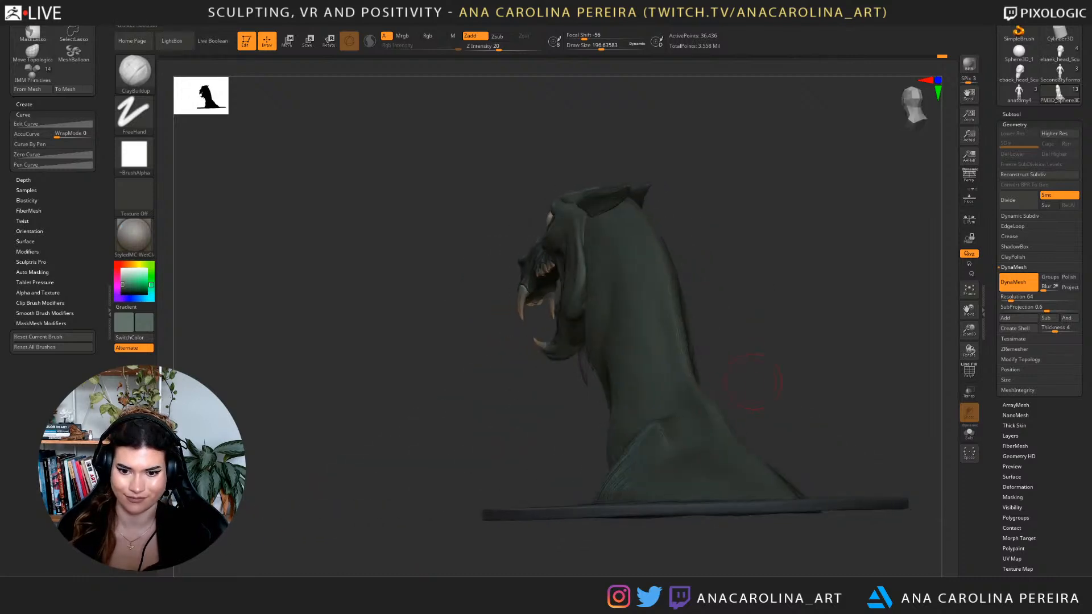
pyautogui.moveTo(754, 382); pyautogui.dragTo(645, 462)
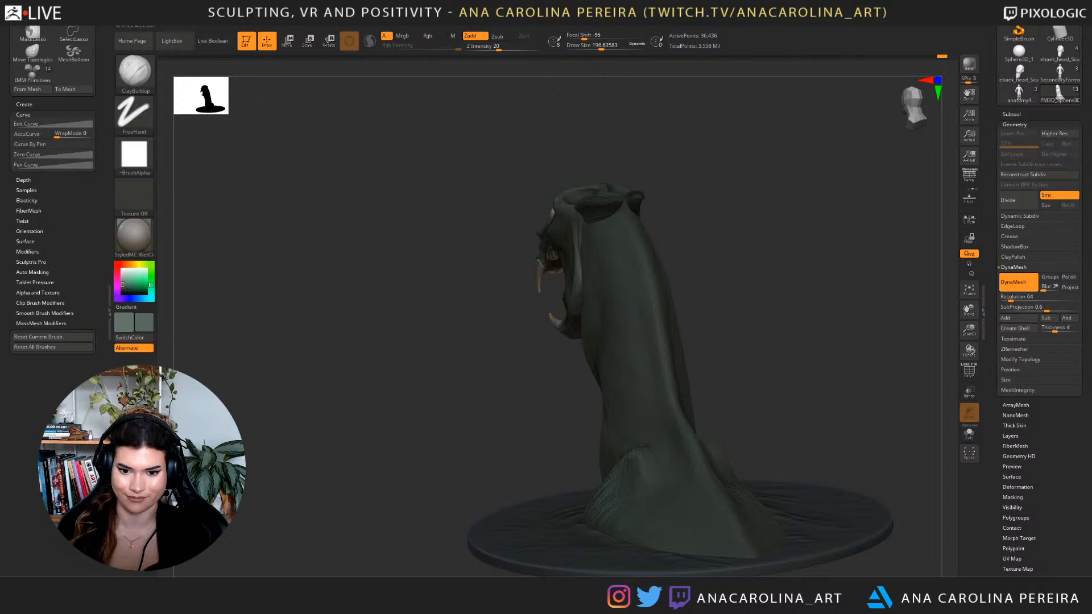
pyautogui.moveTo(754, 399)
pyautogui.mouseDown()
pyautogui.moveTo(799, 313)
pyautogui.moveTo(876, 382)
pyautogui.mouseUp()
pyautogui.moveTo(740, 364)
pyautogui.mouseDown(button='right')
pyautogui.moveTo(801, 345)
pyautogui.moveTo(847, 350)
pyautogui.mouseUp(button='right')
pyautogui.keyDown('alt'); pyautogui.moveTo(771, 384); pyautogui.dragTo(787, 384, button='right'); pyautogui.keyUp('alt')
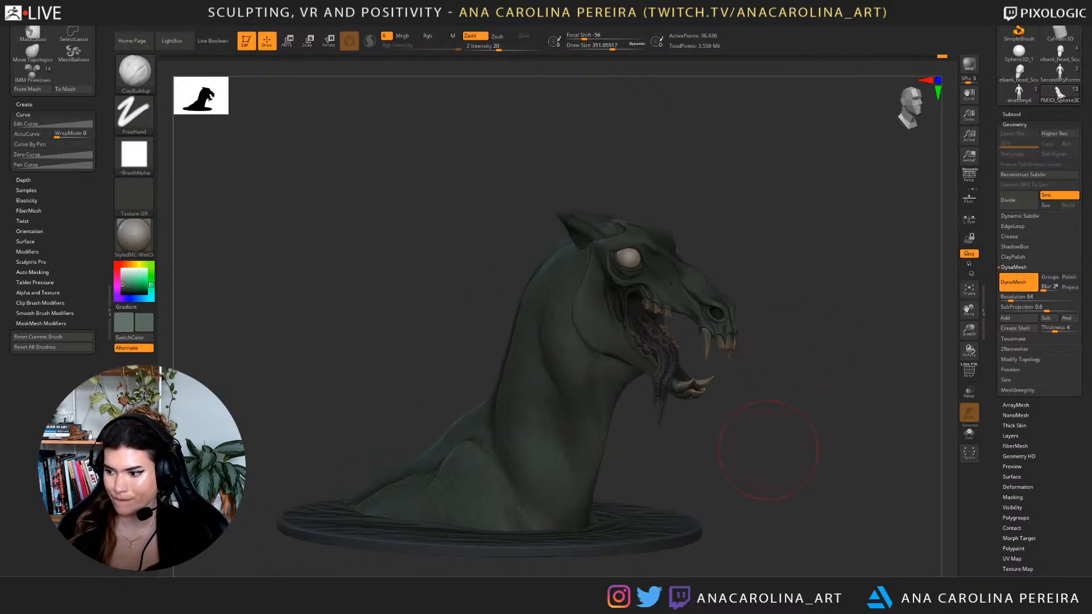
pyautogui.moveTo(792, 446)
pyautogui.mouseDown(button='right')
pyautogui.moveTo(784, 430)
pyautogui.moveTo(788, 441)
pyautogui.mouseUp(button='right')
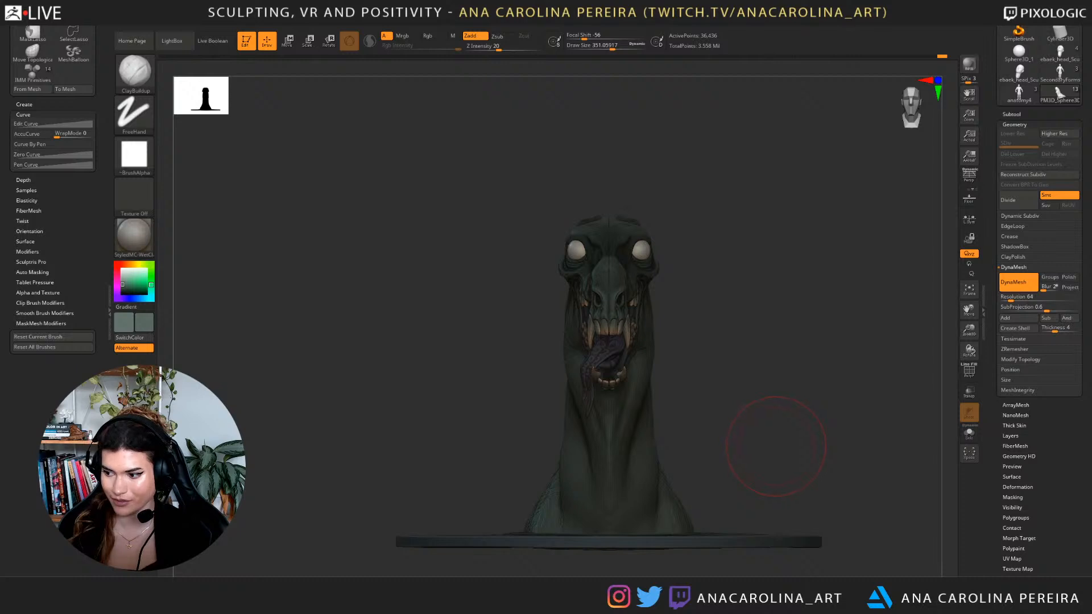
pyautogui.moveTo(777, 446)
pyautogui.mouseDown(button='right')
pyautogui.moveTo(737, 426)
pyautogui.moveTo(717, 441)
pyautogui.moveTo(738, 385)
pyautogui.mouseUp(button='right')
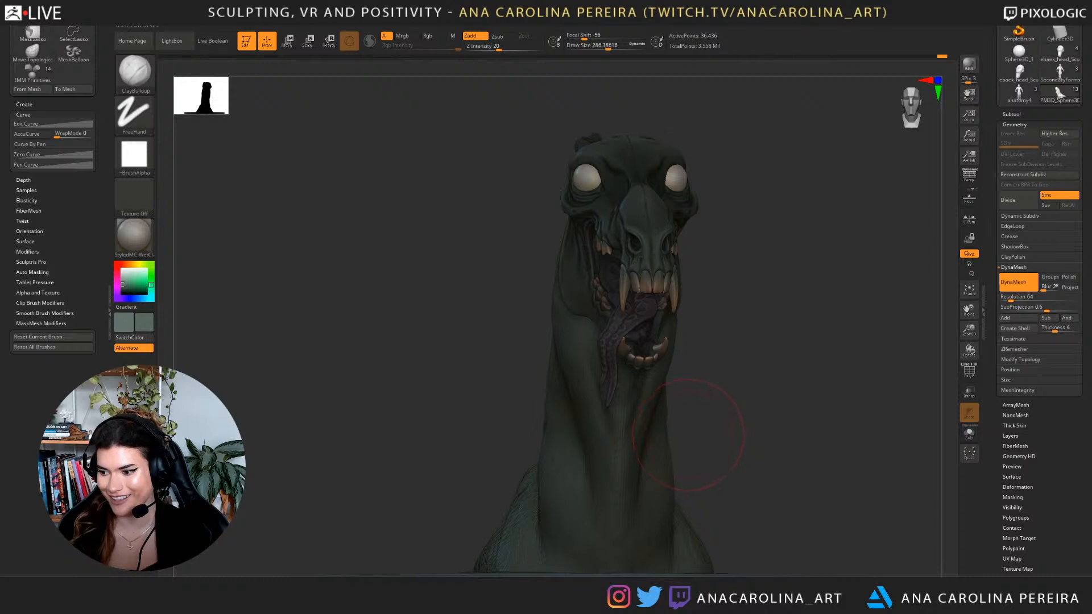
pyautogui.moveTo(750, 327)
pyautogui.mouseDown(button='right')
pyautogui.moveTo(754, 353)
pyautogui.moveTo(788, 361)
pyautogui.moveTo(793, 341)
pyautogui.moveTo(791, 322)
pyautogui.moveTo(734, 418)
pyautogui.moveTo(760, 444)
pyautogui.moveTo(802, 450)
pyautogui.mouseUp(button='right')
# Switch to the Move brush, set its draw size to about 422, and reshape the front base of the neck.
pyautogui.press('b')
pyautogui.press('m')
pyautogui.press('v')
pyautogui.press('s')
pyautogui.moveTo(591, 515); pyautogui.dragTo(610, 516)
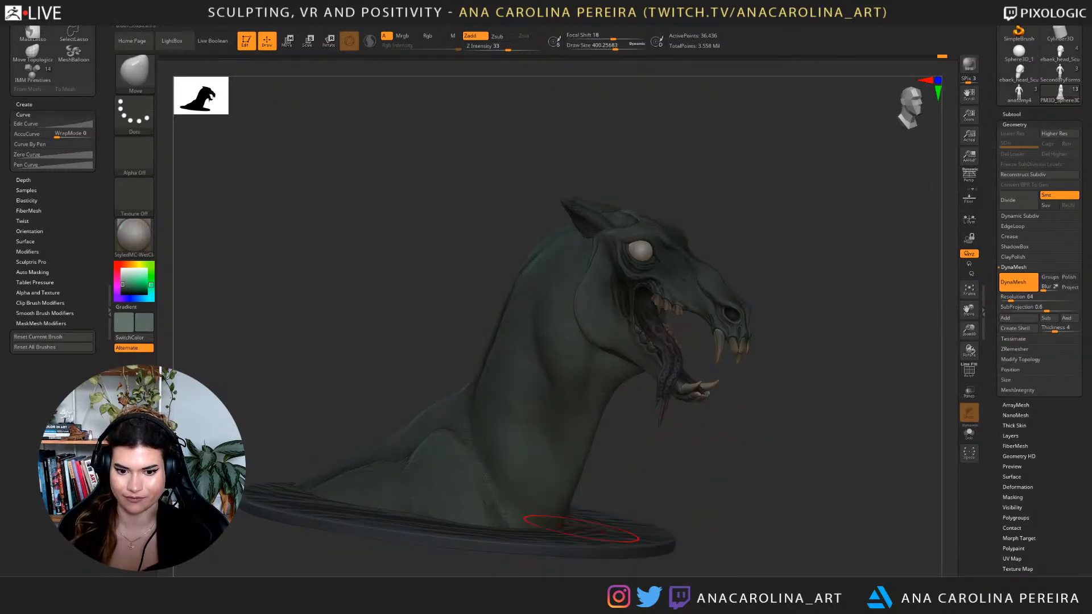
pyautogui.press('space')
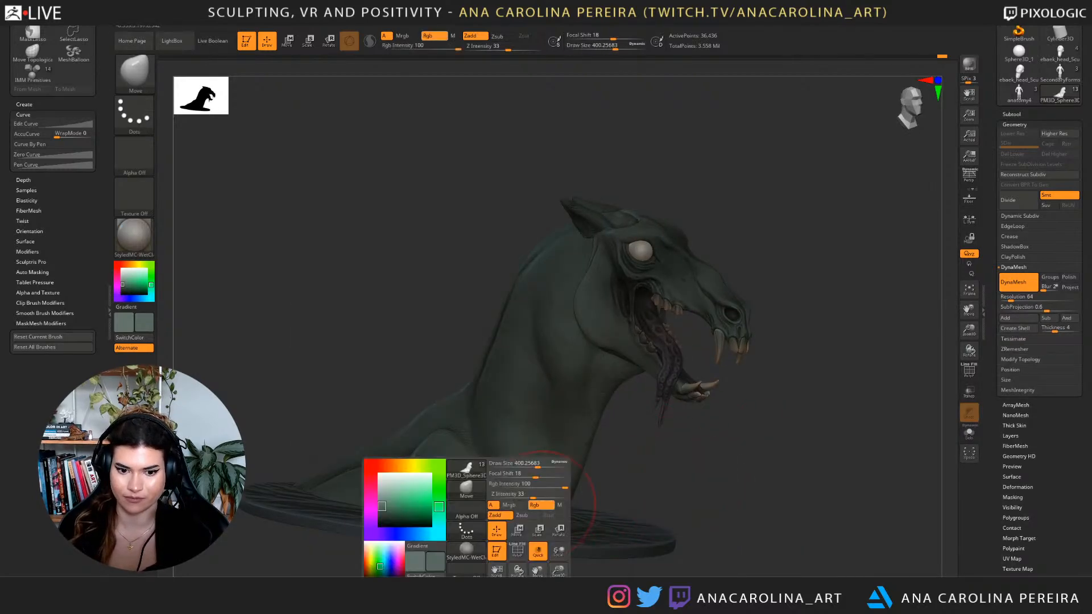
pyautogui.click(535, 466)
pyautogui.moveTo(534, 471)
pyautogui.mouseDown(button='right')
pyautogui.moveTo(527, 521)
pyautogui.moveTo(643, 519)
pyautogui.mouseUp(button='right')
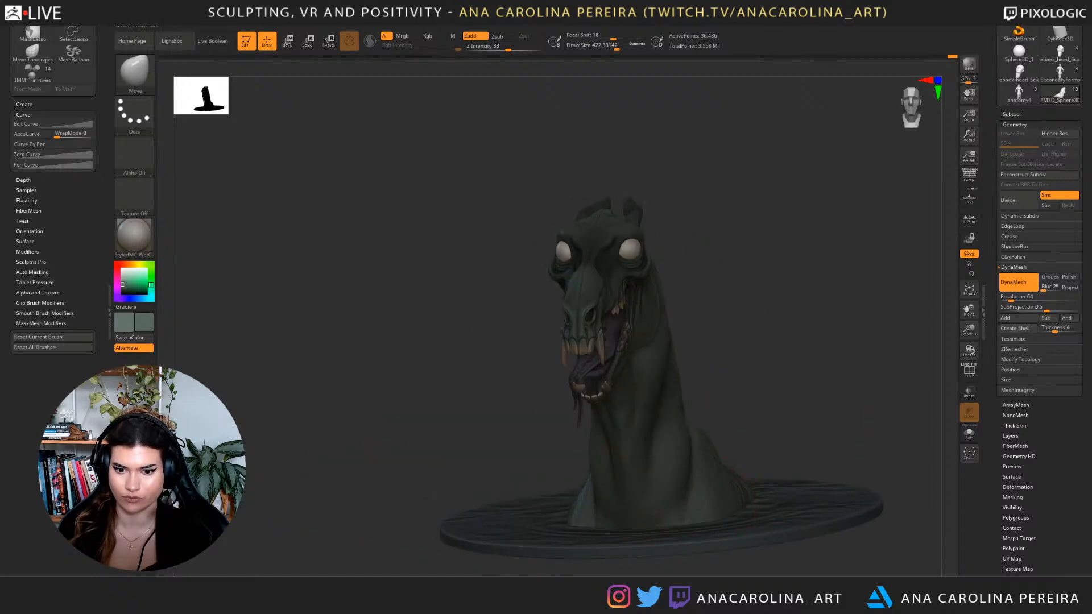
# Adjust the lower chest and shoulder forms with the Move brush, enlarging its draw size to about 517.
pyautogui.moveTo(687, 526)
pyautogui.mouseDown(button='right')
pyautogui.moveTo(719, 517)
pyautogui.moveTo(830, 348)
pyautogui.mouseUp(button='right')
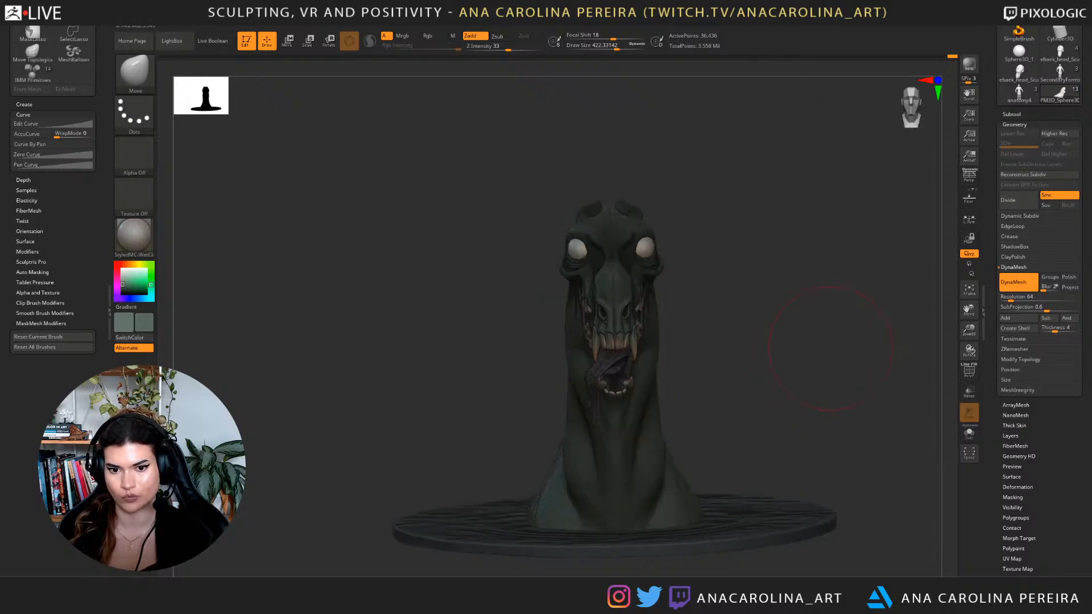
pyautogui.moveTo(781, 398); pyautogui.dragTo(759, 443, button='right')
pyautogui.moveTo(748, 398)
pyautogui.mouseDown(button='right')
pyautogui.moveTo(658, 475)
pyautogui.moveTo(755, 409)
pyautogui.mouseUp(button='right')
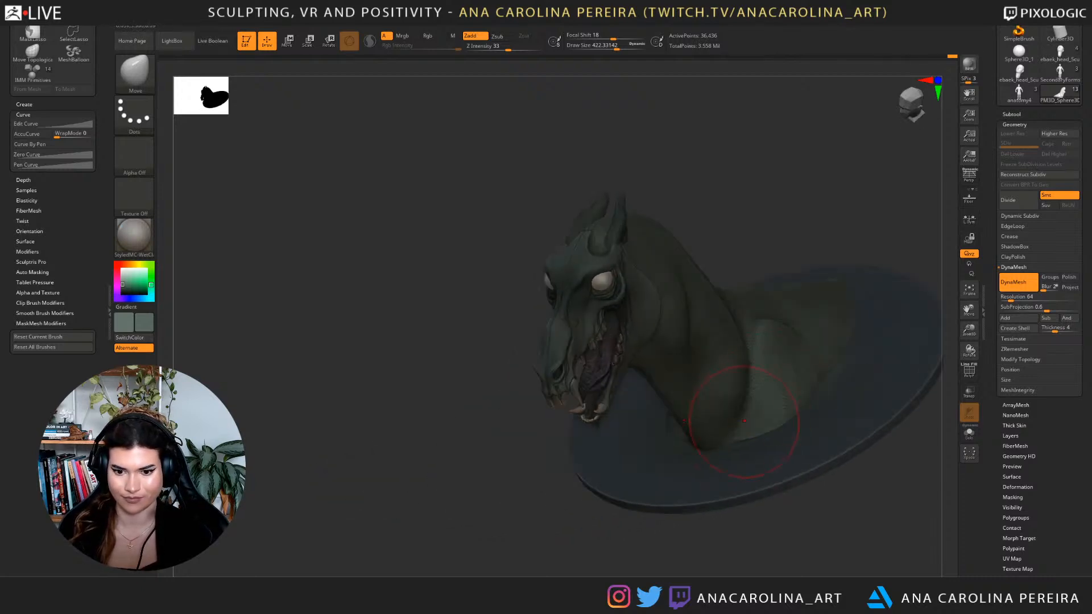
pyautogui.moveTo(749, 454); pyautogui.dragTo(828, 404, button='right')
pyautogui.moveTo(683, 529); pyautogui.dragTo(686, 515)
pyautogui.moveTo(686, 515)
pyautogui.mouseDown(button='right')
pyautogui.moveTo(620, 560)
pyautogui.moveTo(734, 455)
pyautogui.mouseUp(button='right')
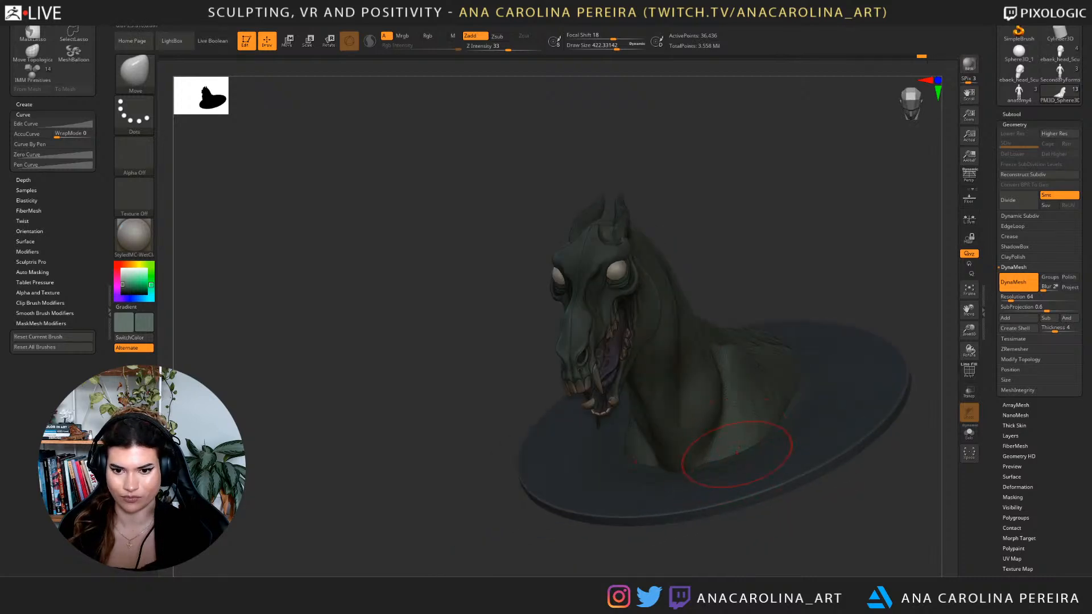
pyautogui.moveTo(845, 291); pyautogui.dragTo(797, 335, button='right')
pyautogui.moveTo(776, 393)
pyautogui.mouseDown(button='right')
pyautogui.moveTo(788, 376)
pyautogui.moveTo(782, 402)
pyautogui.moveTo(795, 385)
pyautogui.moveTo(782, 366)
pyautogui.mouseUp(button='right')
pyautogui.press('space')
pyautogui.moveTo(793, 369); pyautogui.dragTo(800, 371)
# Examine the neck and shoulder silhouette from both sides and the front.
pyautogui.moveTo(785, 484); pyautogui.dragTo(685, 497, button='right')
pyautogui.press('shift')
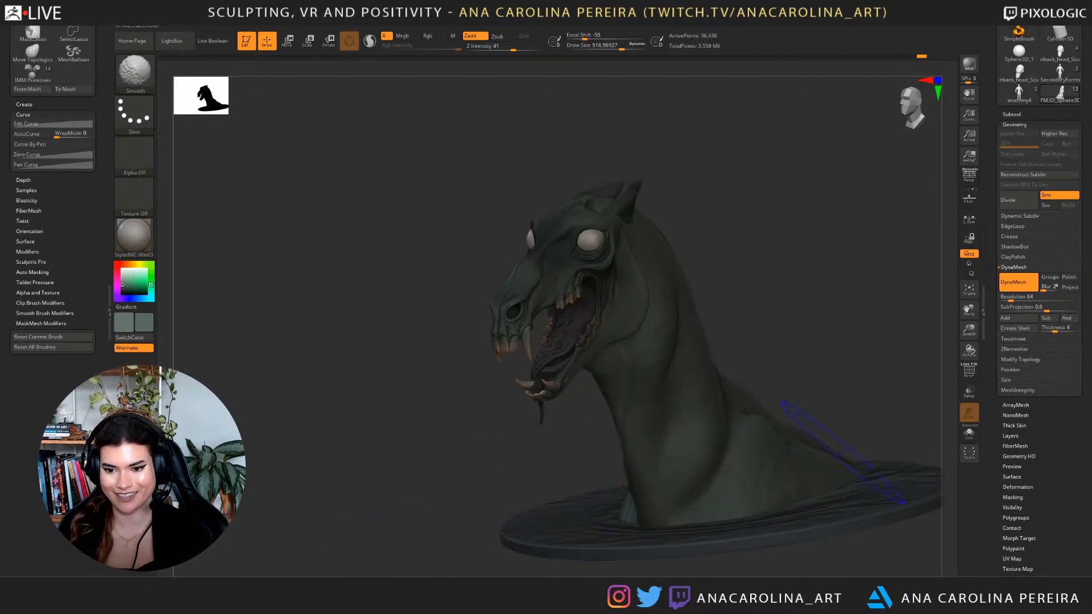
pyautogui.moveTo(842, 470); pyautogui.dragTo(835, 399, button='right')
pyautogui.press('shift')
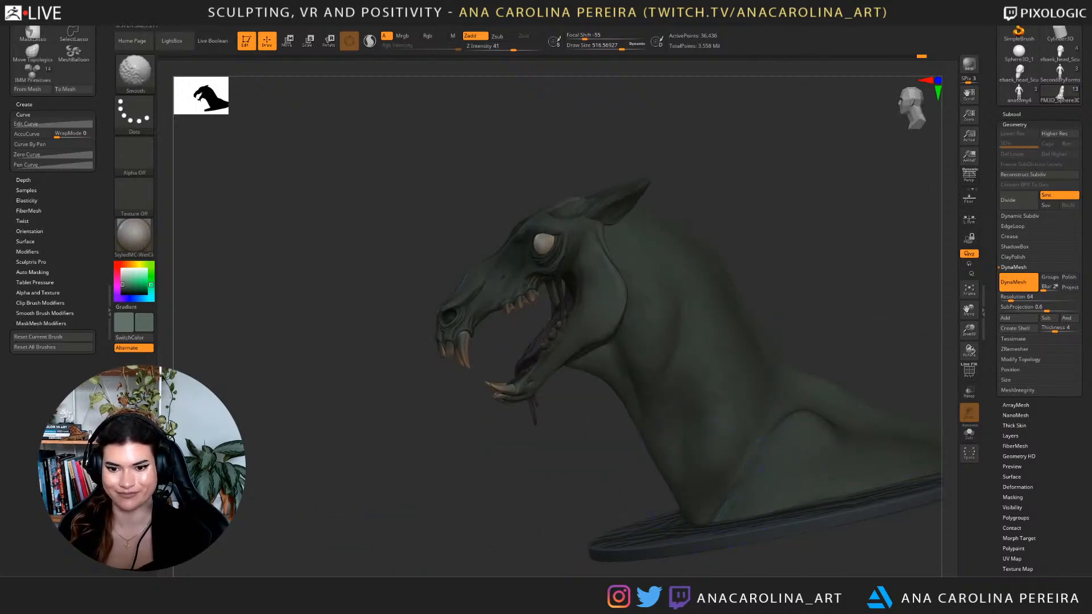
pyautogui.moveTo(733, 352); pyautogui.dragTo(805, 308, button='right')
pyautogui.press('shift')
pyautogui.moveTo(808, 375); pyautogui.dragTo(893, 387, button='right')
pyautogui.press('shift')
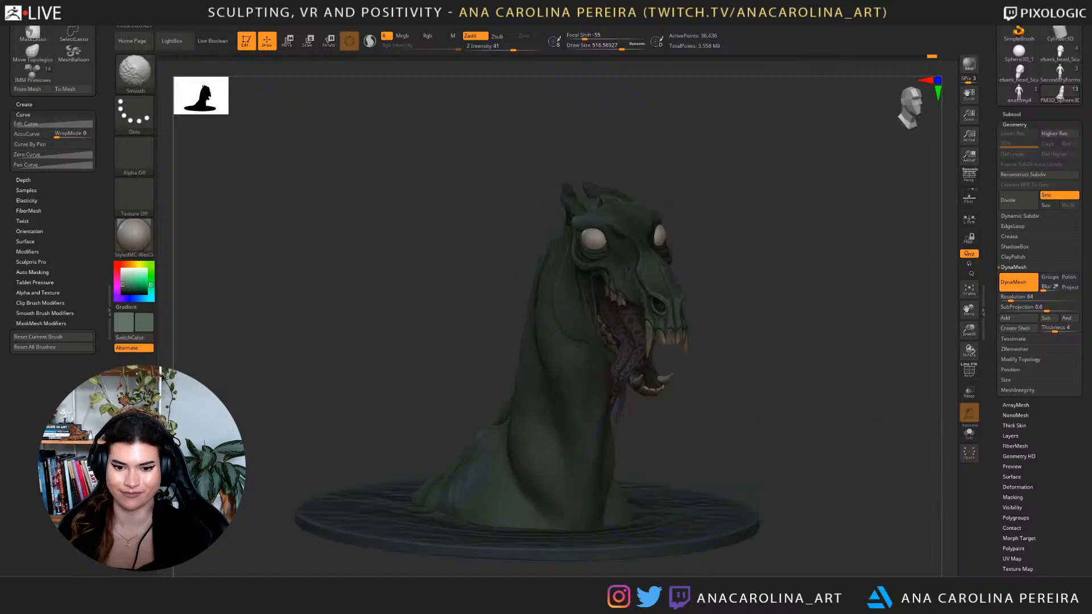
pyautogui.moveTo(760, 414)
pyautogui.mouseDown(button='right')
pyautogui.moveTo(819, 393)
pyautogui.moveTo(767, 386)
pyautogui.moveTo(777, 385)
pyautogui.mouseUp(button='right')
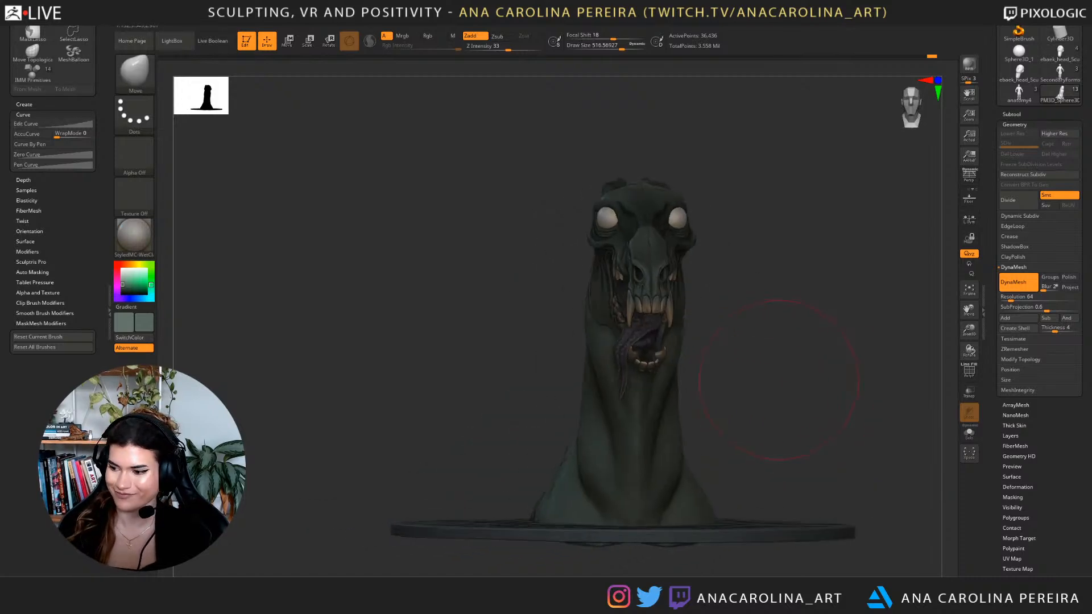
pyautogui.moveTo(812, 426); pyautogui.dragTo(712, 481, button='right')
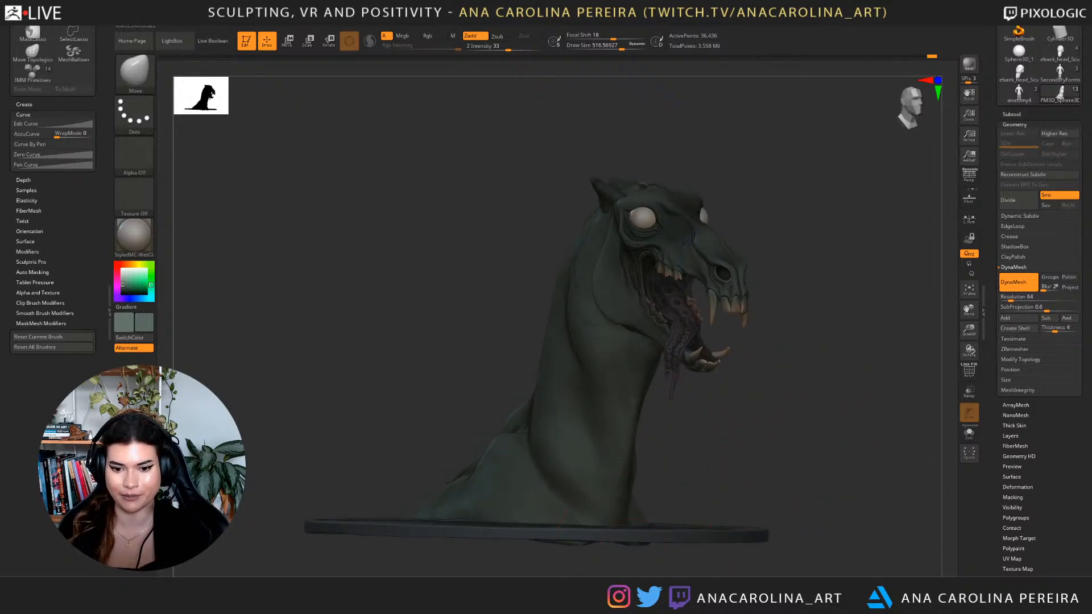
pyautogui.moveTo(643, 541); pyautogui.dragTo(776, 460, button='right')
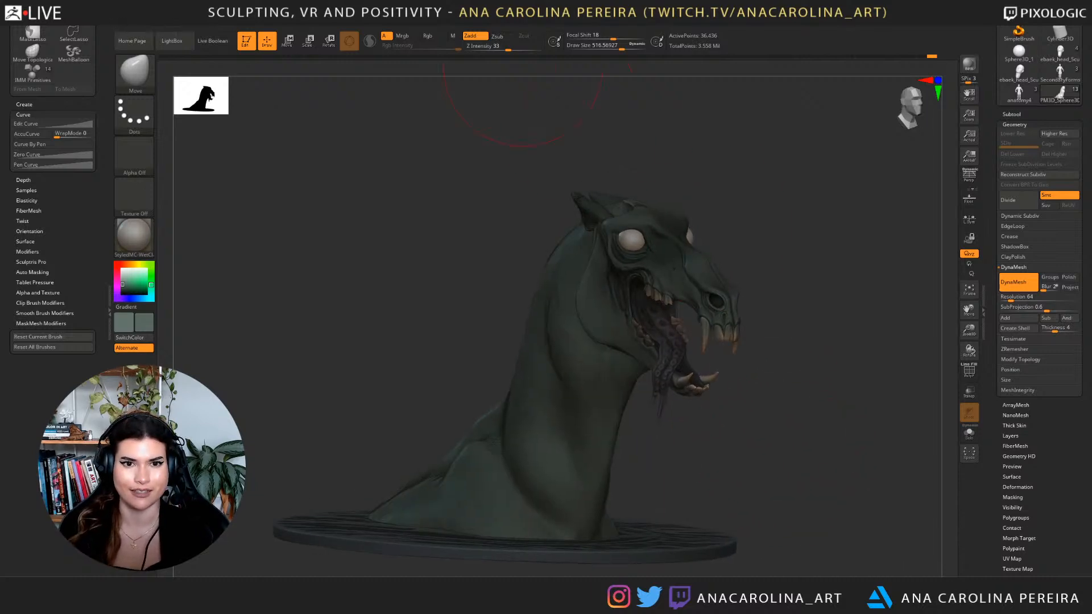
# Open the Preview AO and Preview Wax render settings to review the bust's preview shading.
pyautogui.click(524, 29)
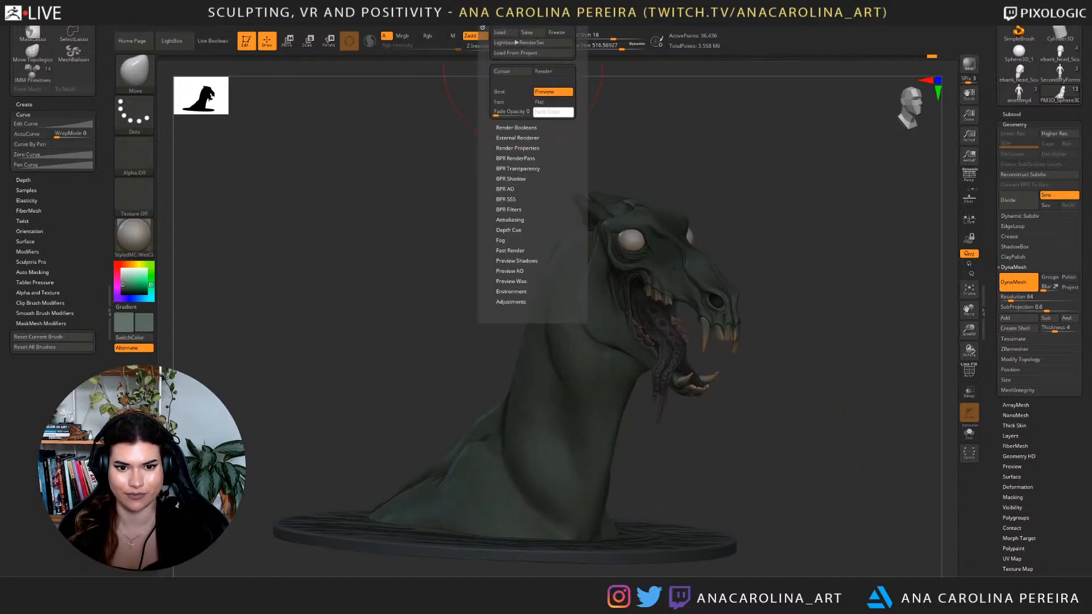
pyautogui.click(509, 271)
pyautogui.click(512, 280)
pyautogui.moveTo(555, 281); pyautogui.dragTo(542, 303)
# Examine the whole bust from the sides and from above, checking the head, neck and shoulder forms.
pyautogui.moveTo(842, 228); pyautogui.dragTo(700, 231)
pyautogui.moveTo(825, 213)
pyautogui.mouseDown()
pyautogui.moveTo(754, 225)
pyautogui.moveTo(765, 228)
pyautogui.moveTo(757, 217)
pyautogui.mouseUp()
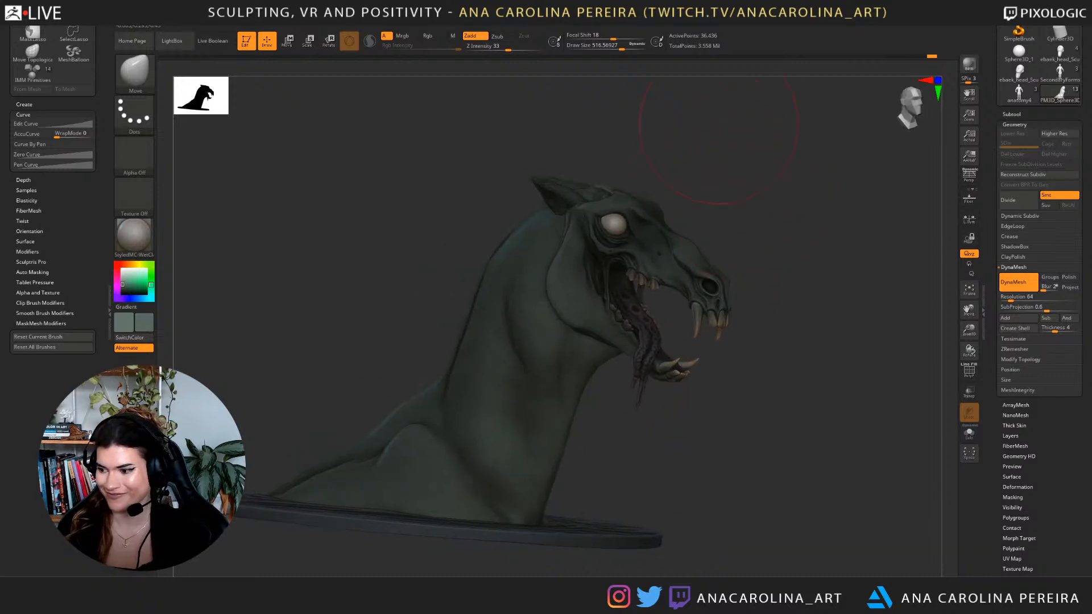
pyautogui.moveTo(779, 173); pyautogui.dragTo(586, 188)
pyautogui.moveTo(786, 194)
pyautogui.mouseDown()
pyautogui.moveTo(760, 197)
pyautogui.moveTo(728, 259)
pyautogui.moveTo(779, 219)
pyautogui.moveTo(758, 278)
pyautogui.moveTo(788, 410)
pyautogui.mouseUp()
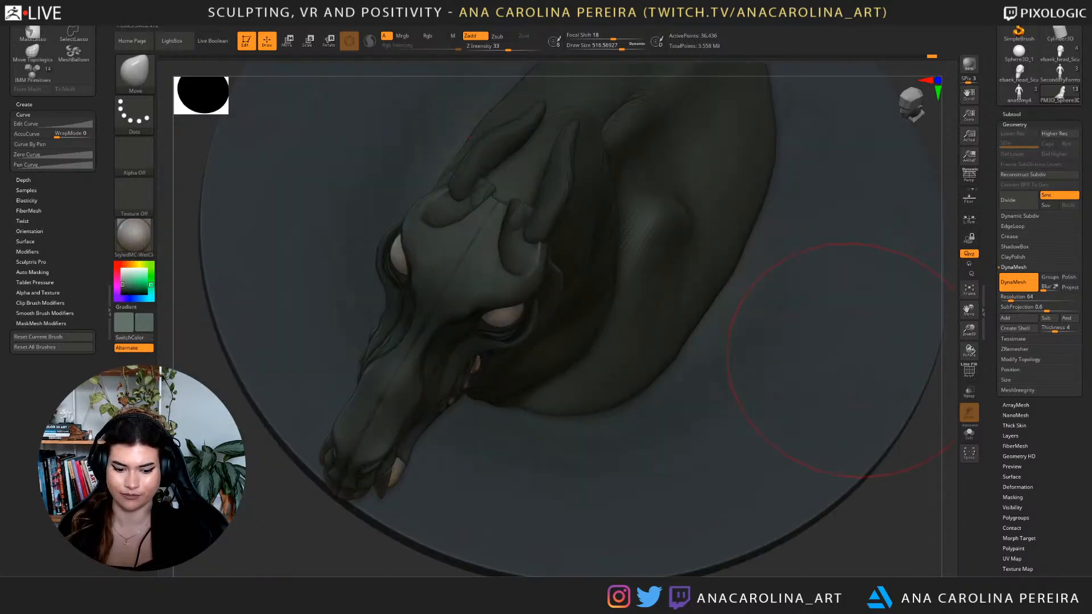
pyautogui.keyDown('alt'); pyautogui.moveTo(859, 361); pyautogui.dragTo(816, 483); pyautogui.keyUp('alt')
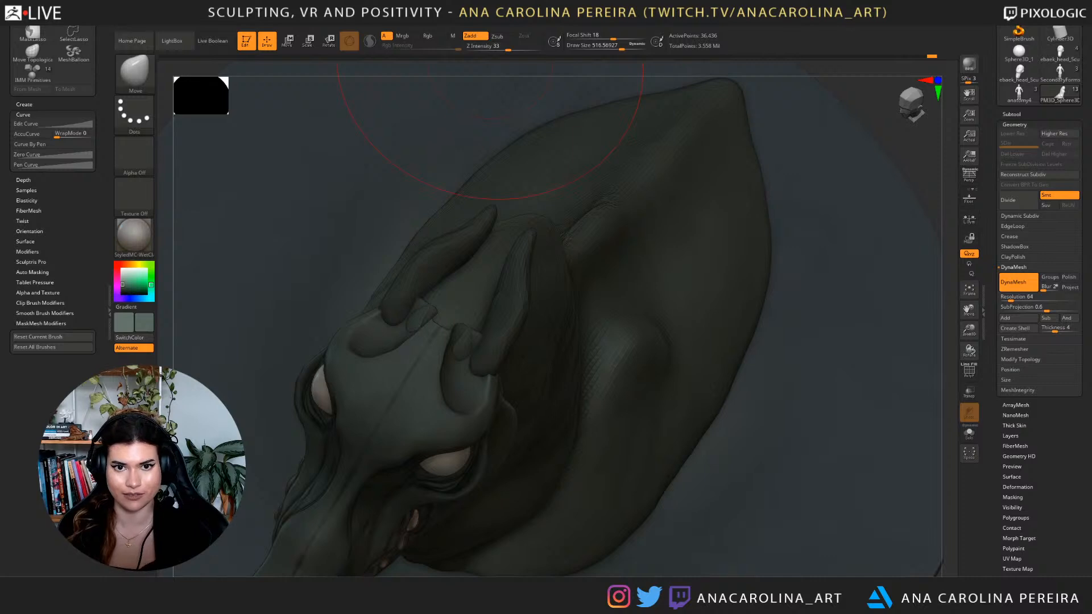
pyautogui.moveTo(496, 20)
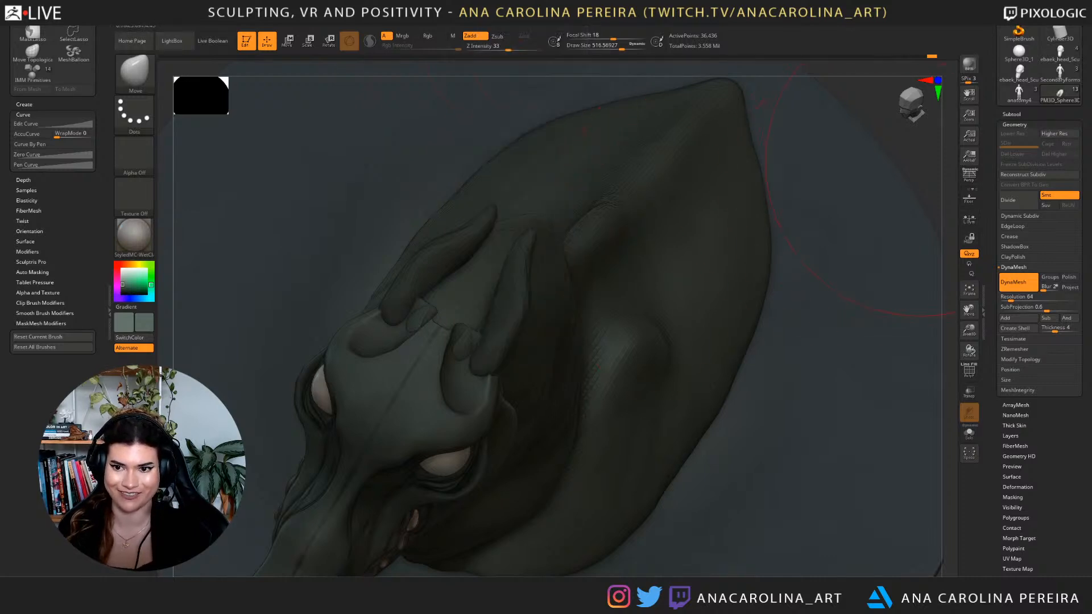
pyautogui.keyDown('alt'); pyautogui.moveTo(842, 256); pyautogui.dragTo(842, 191); pyautogui.keyUp('alt')
pyautogui.moveTo(847, 296)
pyautogui.mouseDown()
pyautogui.moveTo(836, 200)
pyautogui.moveTo(882, 142)
pyautogui.mouseUp()
pyautogui.moveTo(788, 353)
pyautogui.mouseDown()
pyautogui.moveTo(775, 293)
pyautogui.moveTo(790, 256)
pyautogui.moveTo(808, 274)
pyautogui.moveTo(810, 261)
pyautogui.mouseUp()
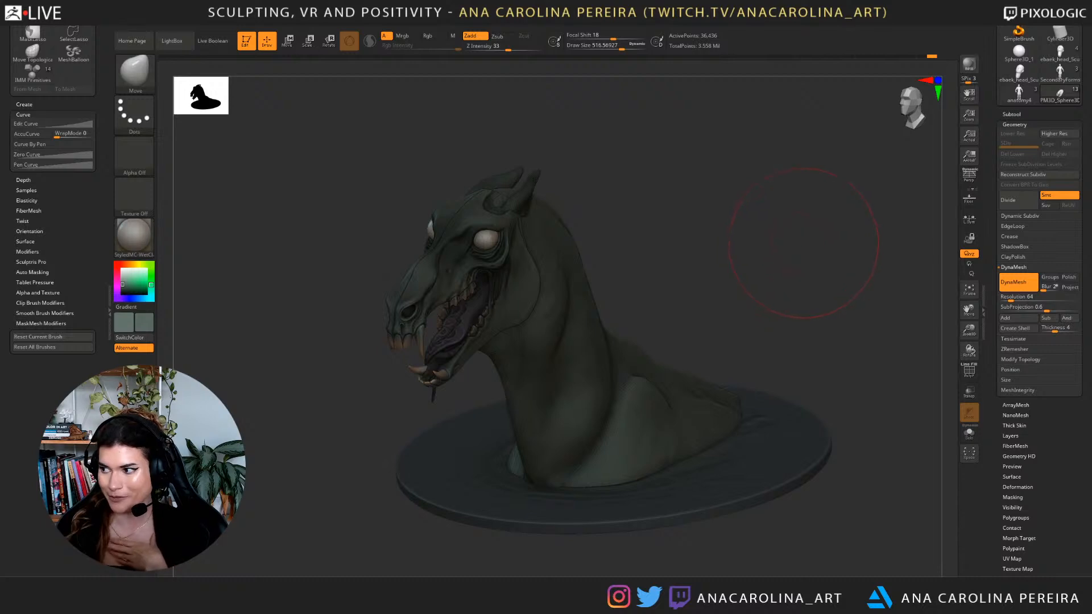
pyautogui.moveTo(816, 256); pyautogui.dragTo(815, 246)
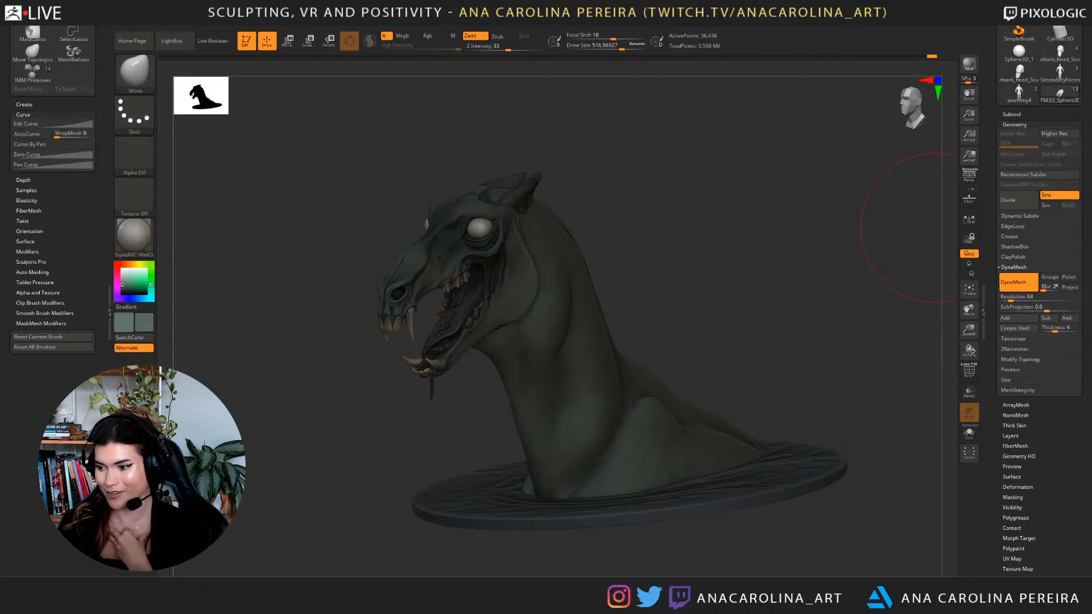
pyautogui.moveTo(936, 228); pyautogui.dragTo(1069, 227)
pyautogui.moveTo(956, 377); pyautogui.dragTo(918, 376)
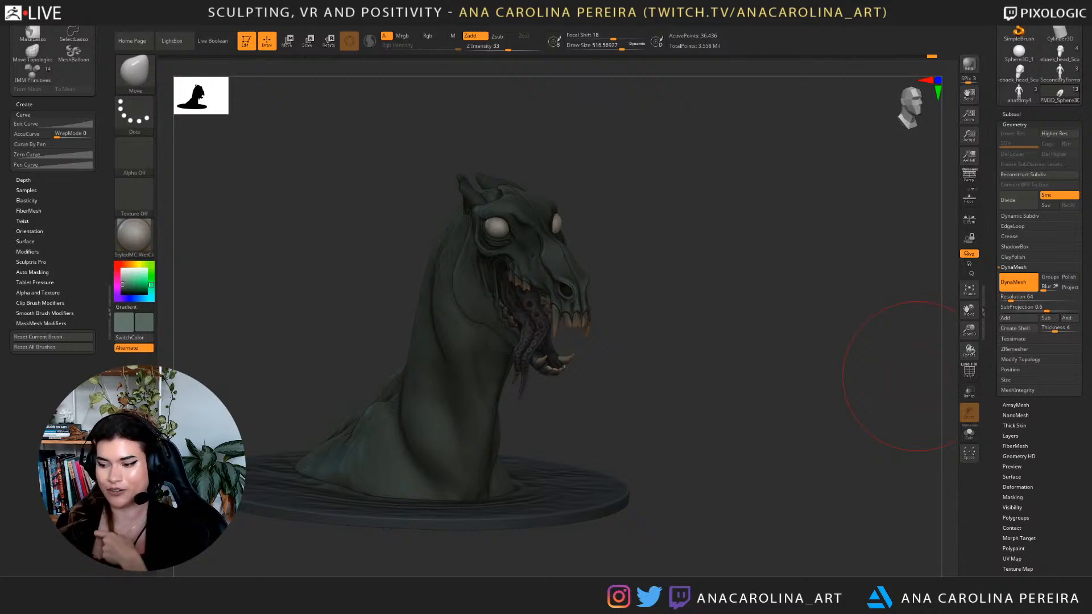
pyautogui.moveTo(917, 376)
pyautogui.mouseDown()
pyautogui.moveTo(857, 429)
pyautogui.moveTo(913, 329)
pyautogui.moveTo(895, 329)
pyautogui.mouseUp()
# Reduce the Move brush's draw size to about 318 for finer adjustments to the bust.
pyautogui.press('space')
pyautogui.moveTo(819, 352)
pyautogui.mouseDown()
pyautogui.moveTo(906, 355)
pyautogui.moveTo(870, 364)
pyautogui.moveTo(887, 392)
pyautogui.mouseUp()
pyautogui.moveTo(859, 438)
pyautogui.keyDown('alt'); pyautogui.mouseDown()
pyautogui.moveTo(926, 404)
pyautogui.moveTo(880, 402)
pyautogui.mouseUp(); pyautogui.keyUp('alt')
pyautogui.moveTo(880, 401); pyautogui.dragTo(880, 417)
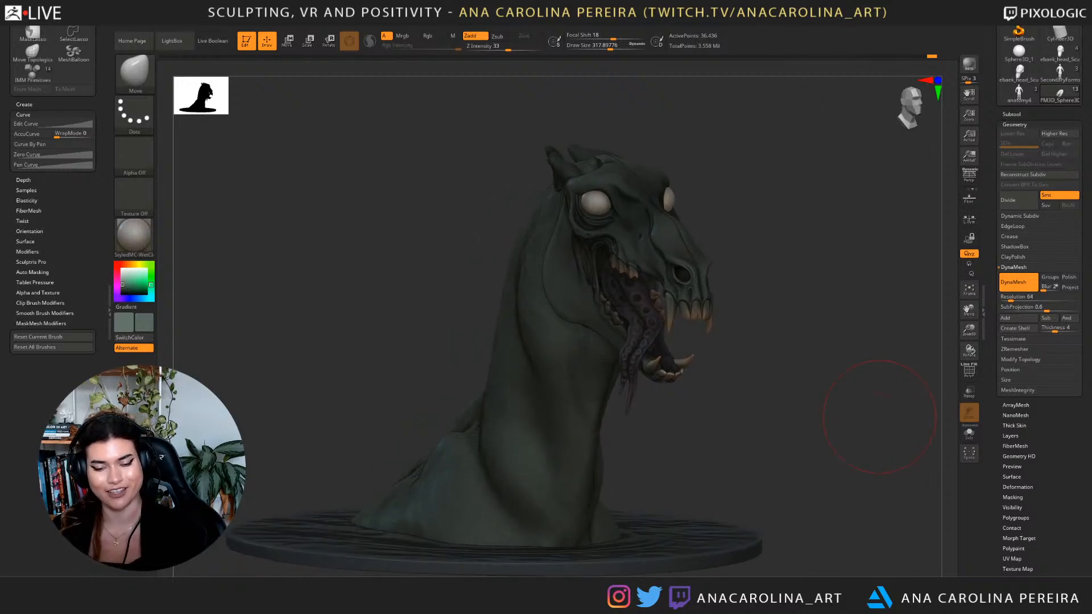